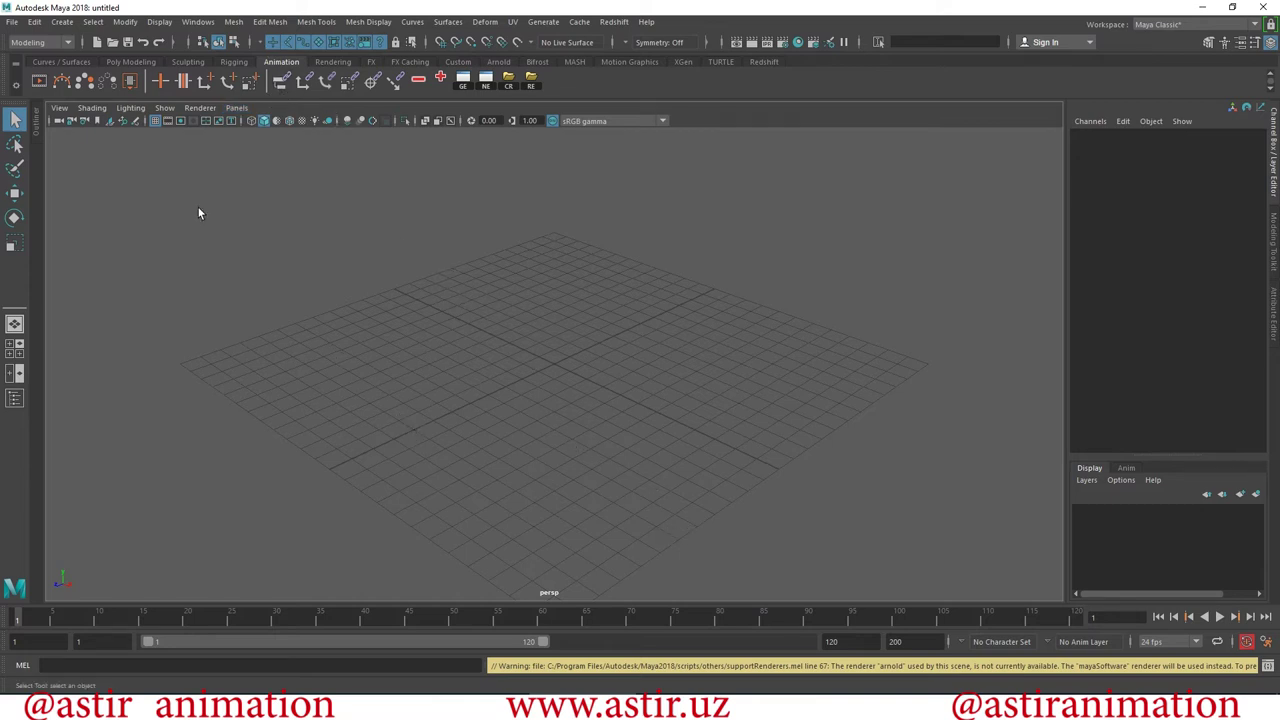
Switch to the Poly Modeling shelf with the Modeling menu set, and browse the Edit Mesh menu.
{"action": "left_click", "coordinate": [127, 63]}
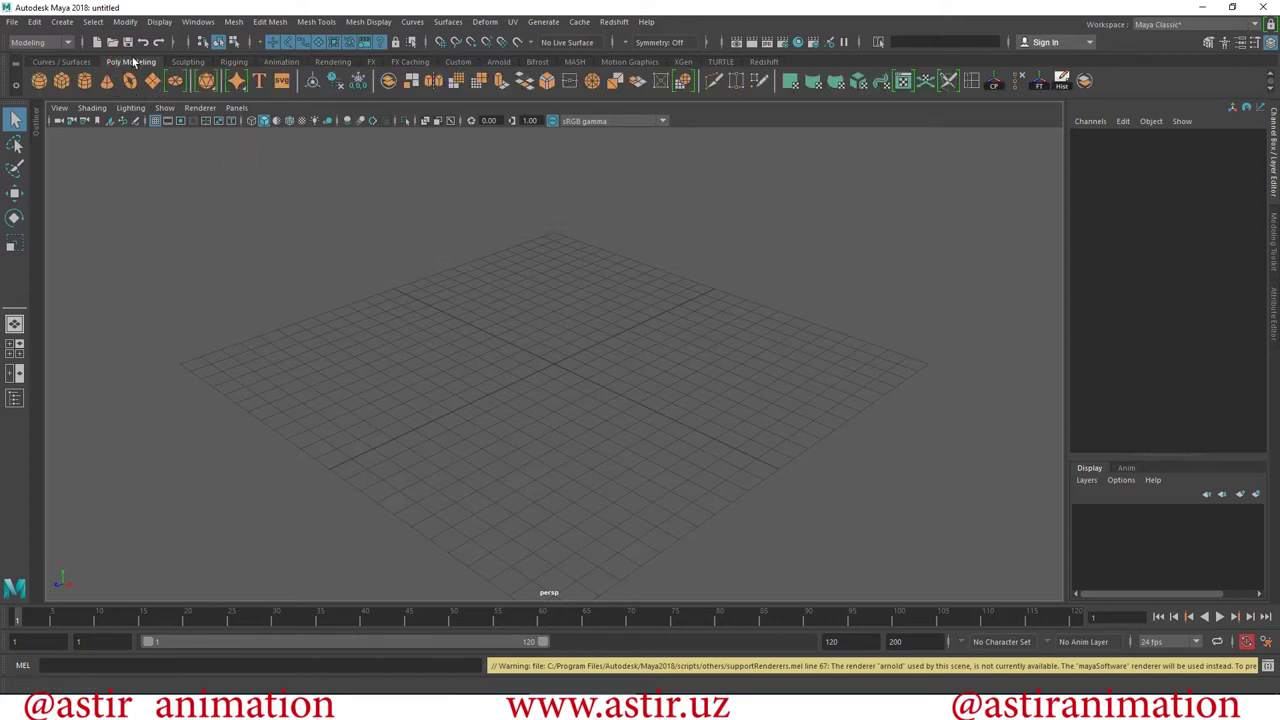
{"action": "left_click", "coordinate": [48, 43]}
{"action": "left_click", "coordinate": [40, 62]}
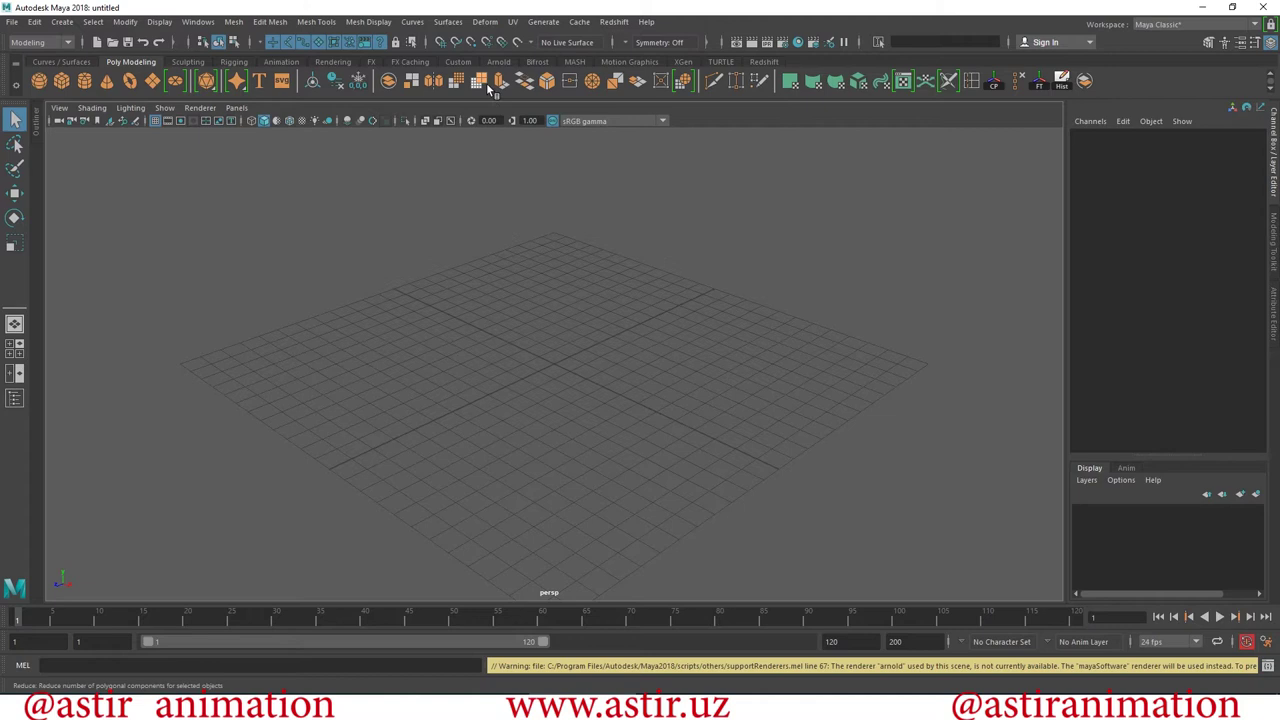
{"action": "left_click", "coordinate": [270, 22]}
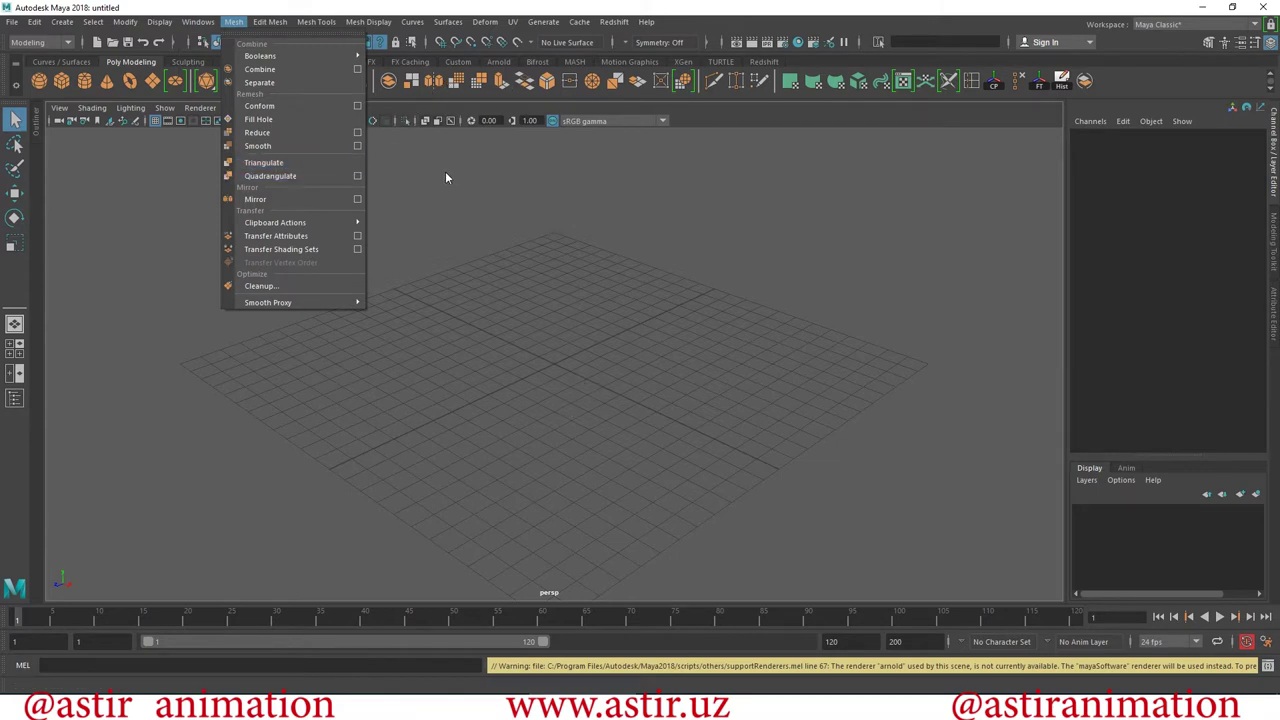
{"action": "left_click", "coordinate": [465, 210]}
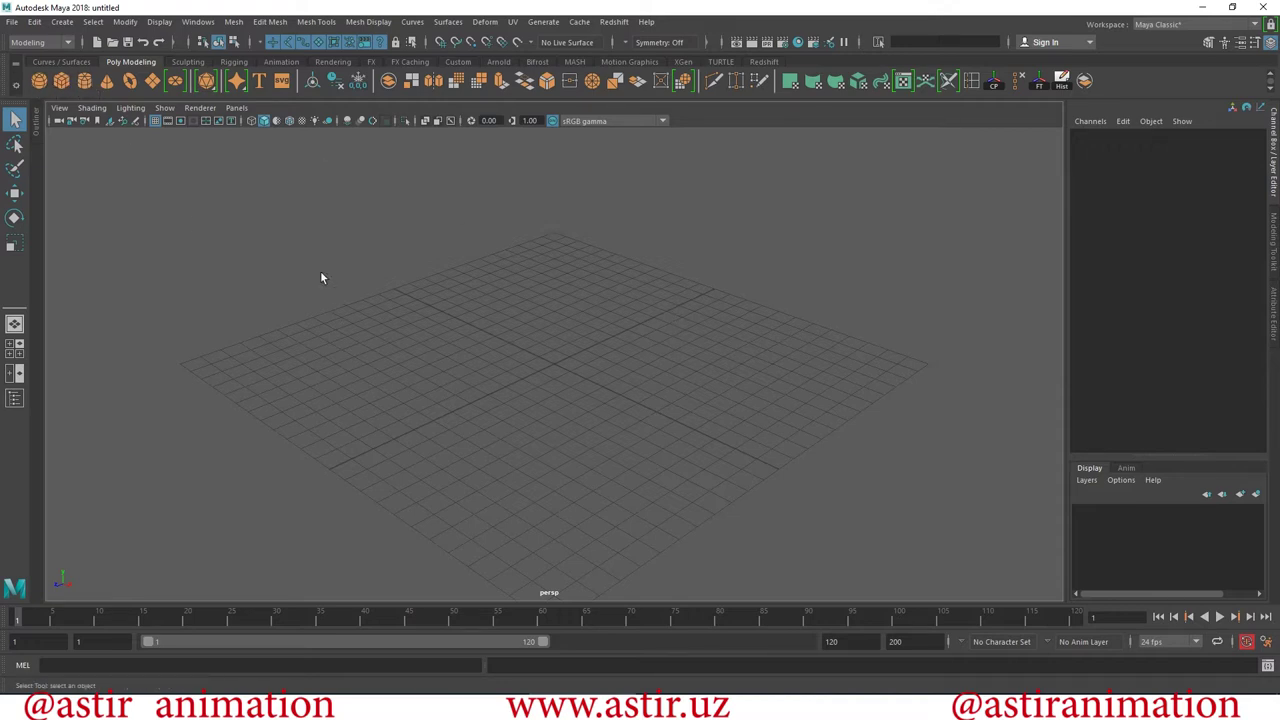
Create a polygon cylinder at the origin, frame it, and show it in the four-view layout.
{"action": "left_click", "coordinate": [85, 80]}
{"action": "key", "text": "f"}
{"action": "mouse_move", "coordinate": [694, 551]}
{"action": "left_mouse_down", "text": "alt"}
{"action": "mouse_move", "coordinate": [700, 443]}
{"action": "mouse_move", "coordinate": [317, 331]}
{"action": "left_mouse_up", "text": "alt"}
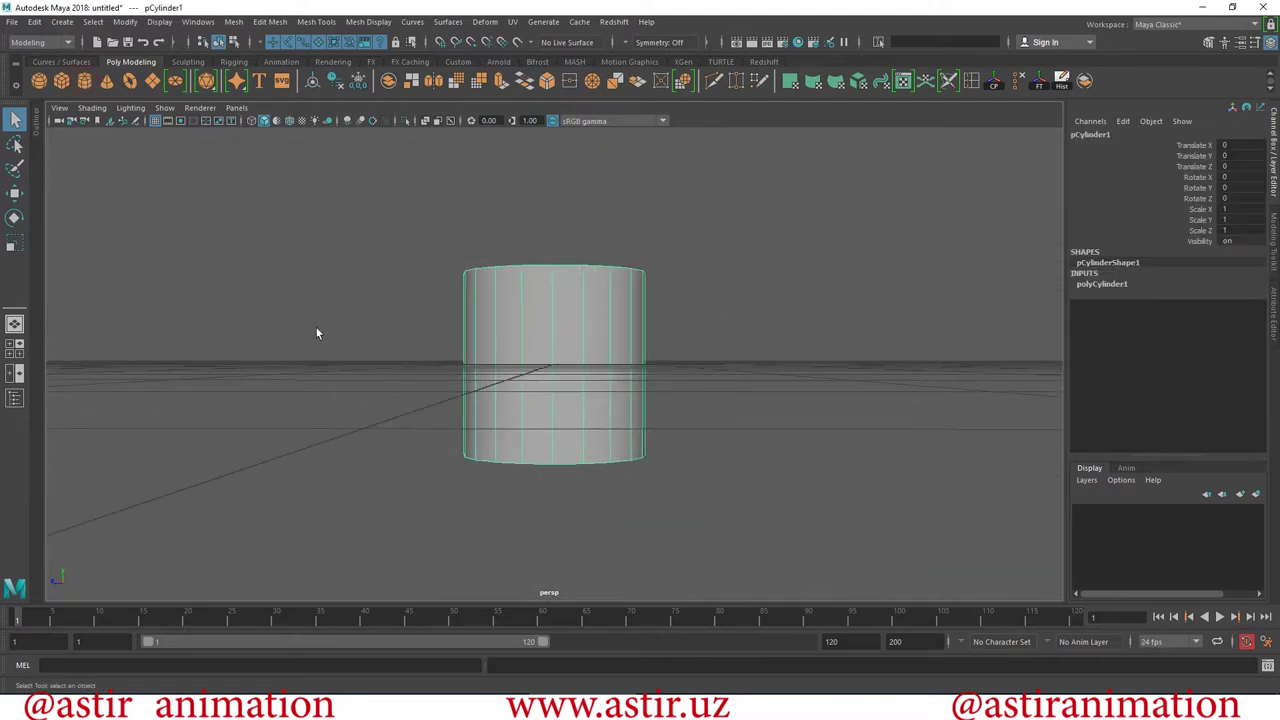
{"action": "left_click", "coordinate": [15, 192]}
{"action": "mouse_move", "coordinate": [677, 306]}
{"action": "left_mouse_down", "text": "alt"}
{"action": "mouse_move", "coordinate": [720, 364]}
{"action": "mouse_move", "coordinate": [623, 380]}
{"action": "mouse_move", "coordinate": [571, 314]}
{"action": "mouse_move", "coordinate": [539, 313]}
{"action": "left_mouse_up", "text": "alt"}
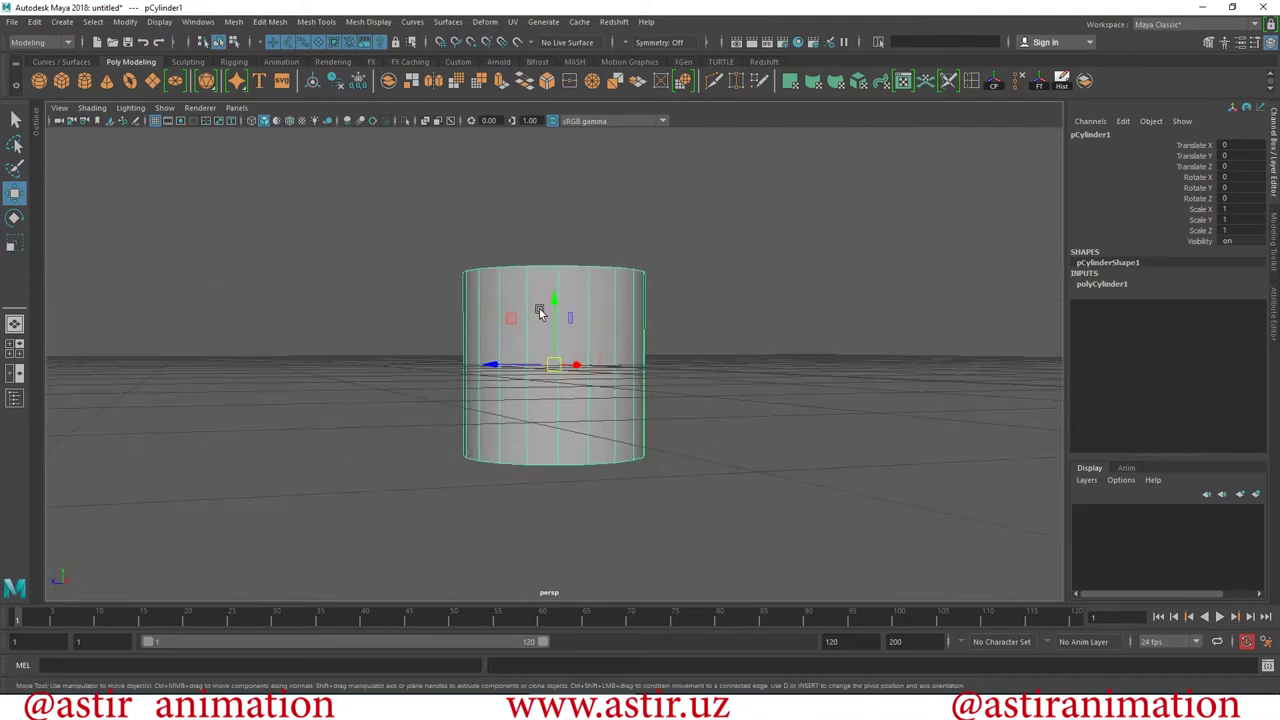
{"action": "left_click", "coordinate": [15, 347]}
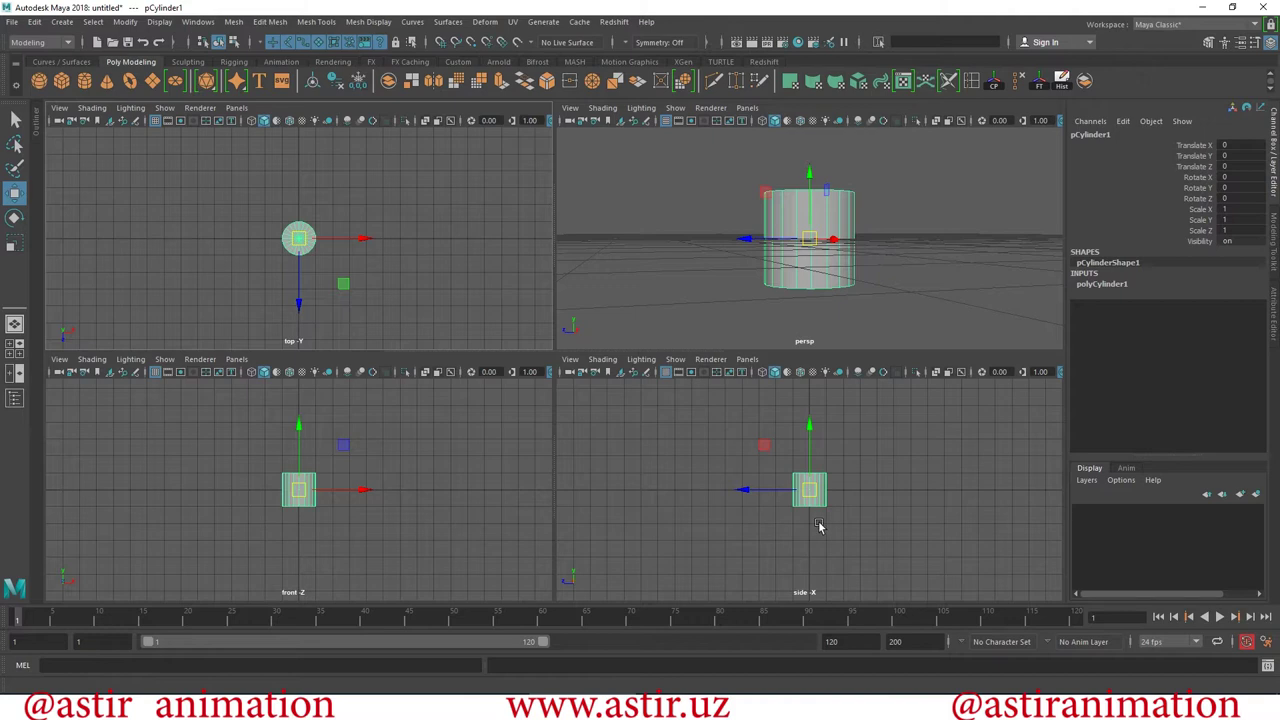
{"action": "scroll", "coordinate": [921, 486], "scroll_direction": "up", "scroll_amount": 5}
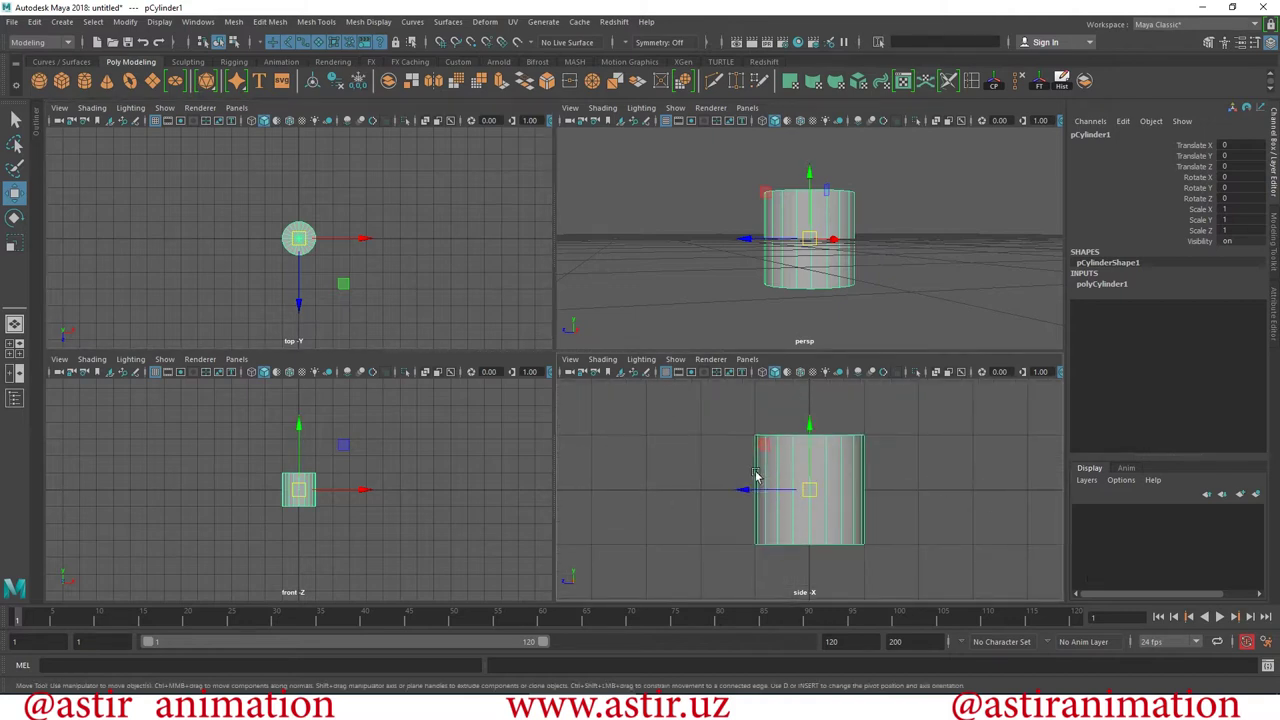
{"action": "scroll", "coordinate": [300, 290], "scroll_direction": "up", "scroll_amount": 5}
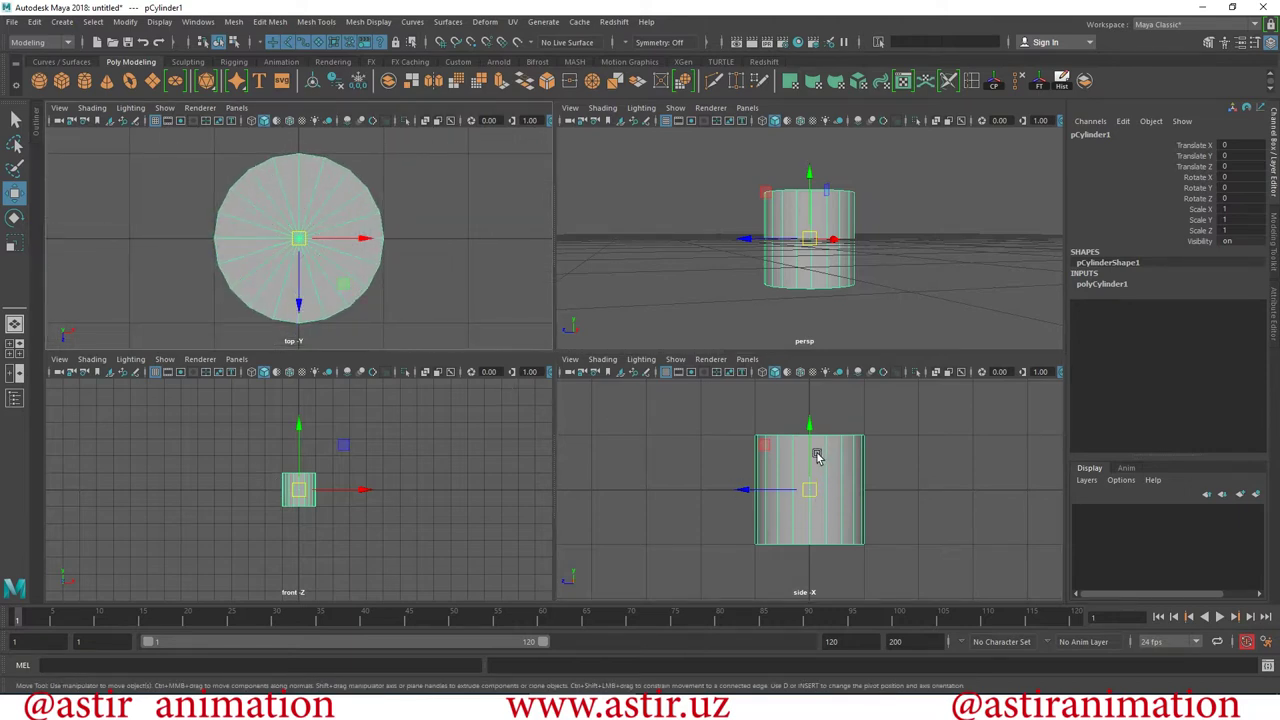
Set pCylinder1's Translate Y to 1 so its base rests on the grid.
{"action": "mouse_move", "coordinate": [811, 427]}
{"action": "left_mouse_down"}
{"action": "mouse_move", "coordinate": [815, 392]}
{"action": "mouse_move", "coordinate": [828, 388]}
{"action": "left_mouse_up"}
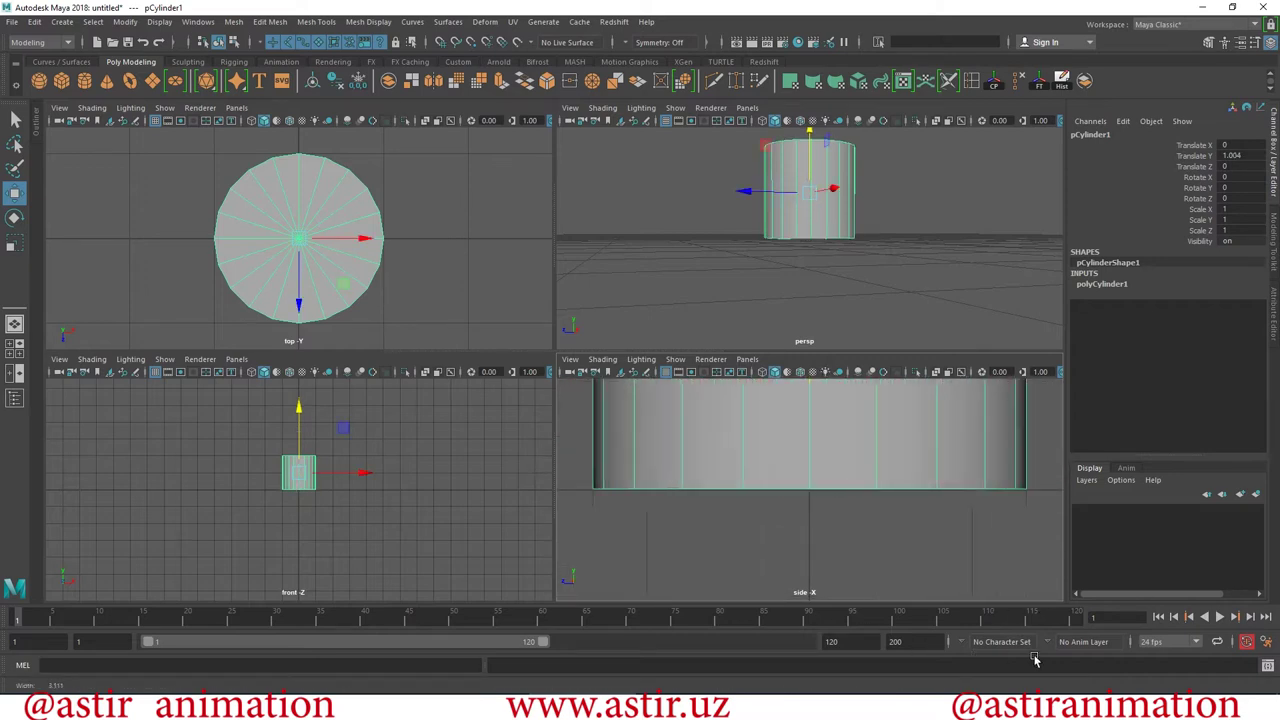
{"action": "double_click", "coordinate": [1245, 156]}
{"action": "type", "text": "1"}
{"action": "key", "text": "Return"}
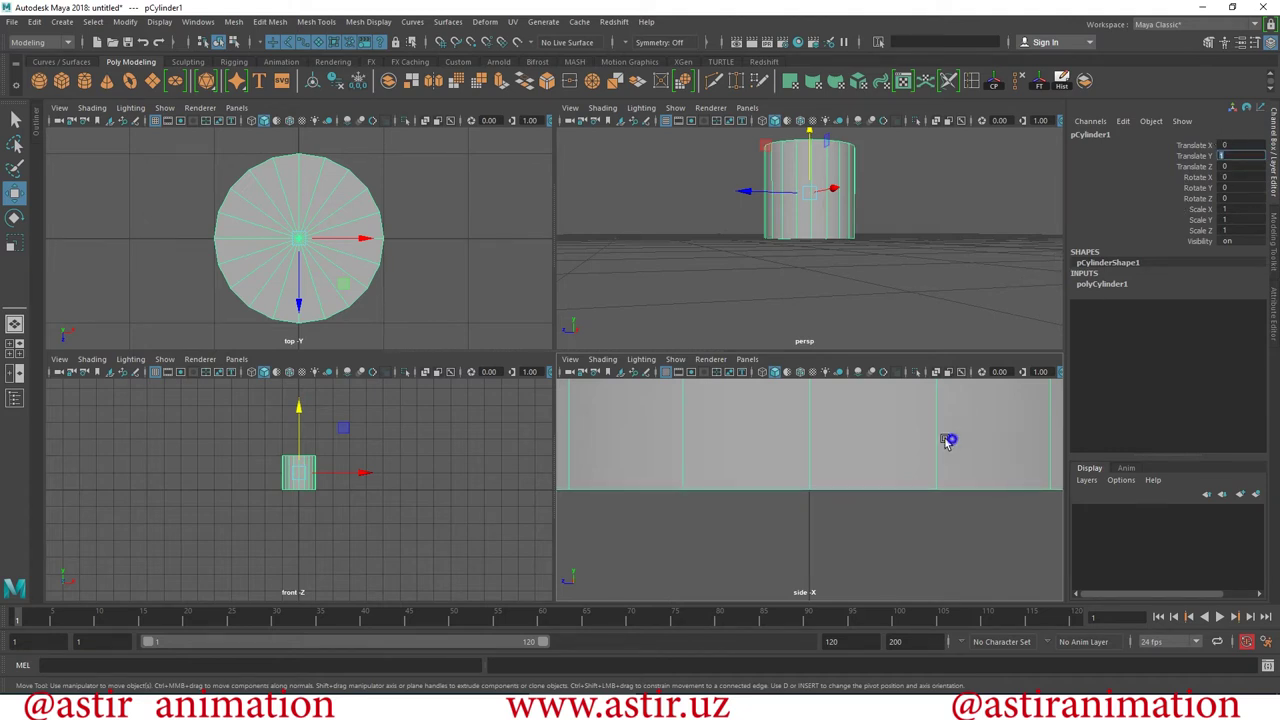
Maximize the perspective view and orbit to a level view of the cylinder.
{"action": "right_click_drag", "start_coordinate": [943, 443], "coordinate": [840, 530], "text": "alt"}
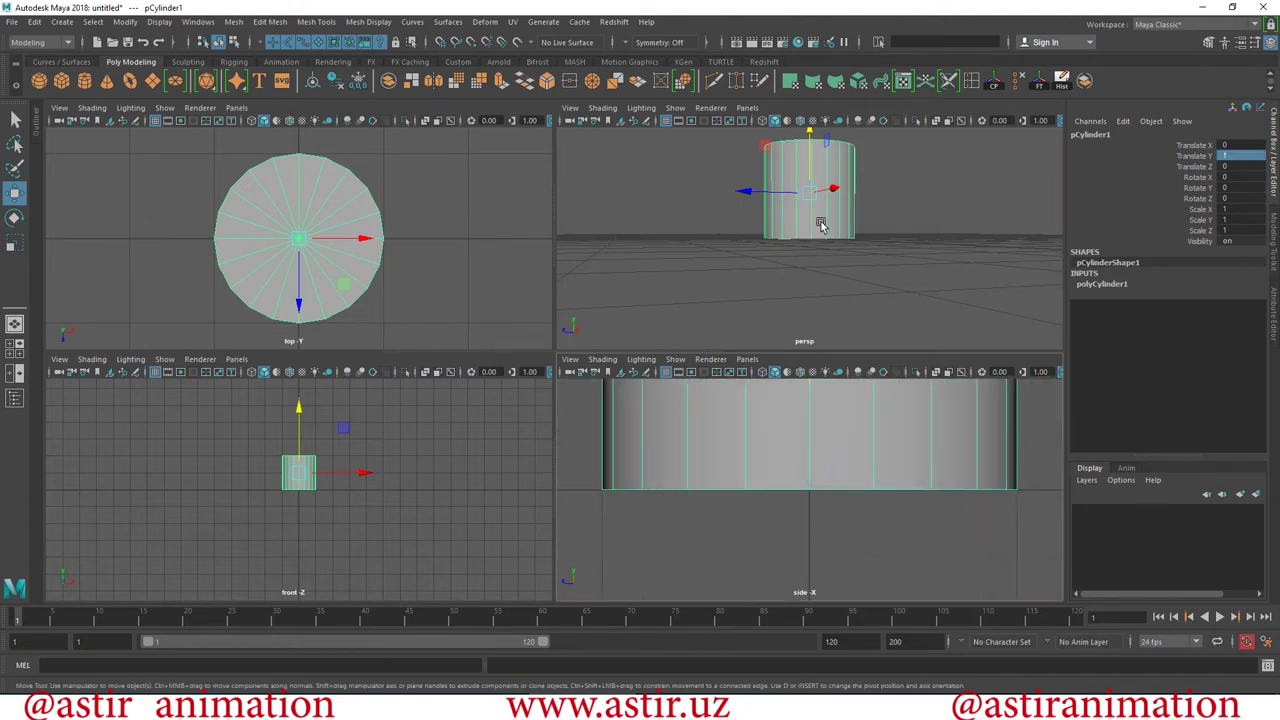
{"action": "left_click_drag", "start_coordinate": [762, 234], "coordinate": [810, 214], "text": "alt"}
{"action": "key", "text": "space"}
{"action": "left_click_drag", "start_coordinate": [814, 346], "coordinate": [574, 277], "text": "alt"}
{"action": "right_click_drag", "start_coordinate": [736, 254], "coordinate": [851, 508], "text": "alt"}
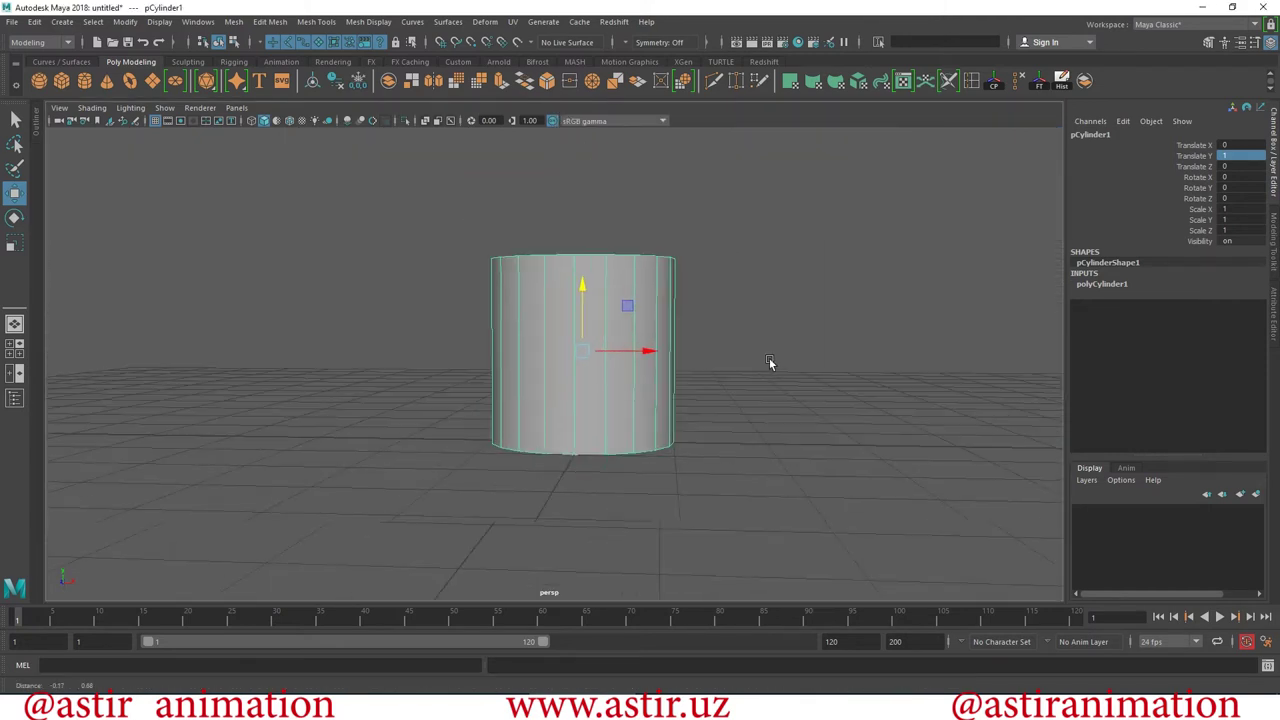
{"action": "left_click_drag", "start_coordinate": [851, 508], "coordinate": [684, 498], "text": "alt"}
{"action": "right_click_drag", "start_coordinate": [684, 498], "coordinate": [560, 420], "text": "alt"}
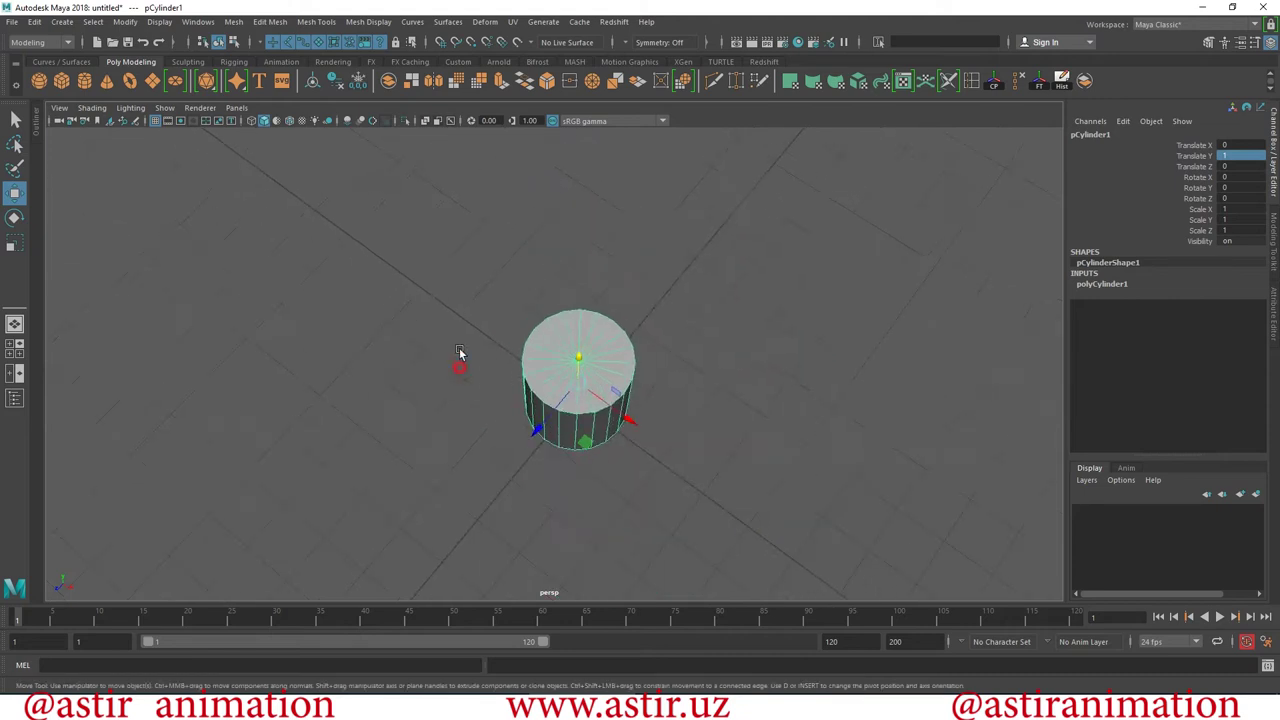
{"action": "left_click_drag", "start_coordinate": [560, 420], "coordinate": [534, 423], "text": "alt"}
{"action": "right_click_drag", "start_coordinate": [534, 423], "coordinate": [861, 457], "text": "alt"}
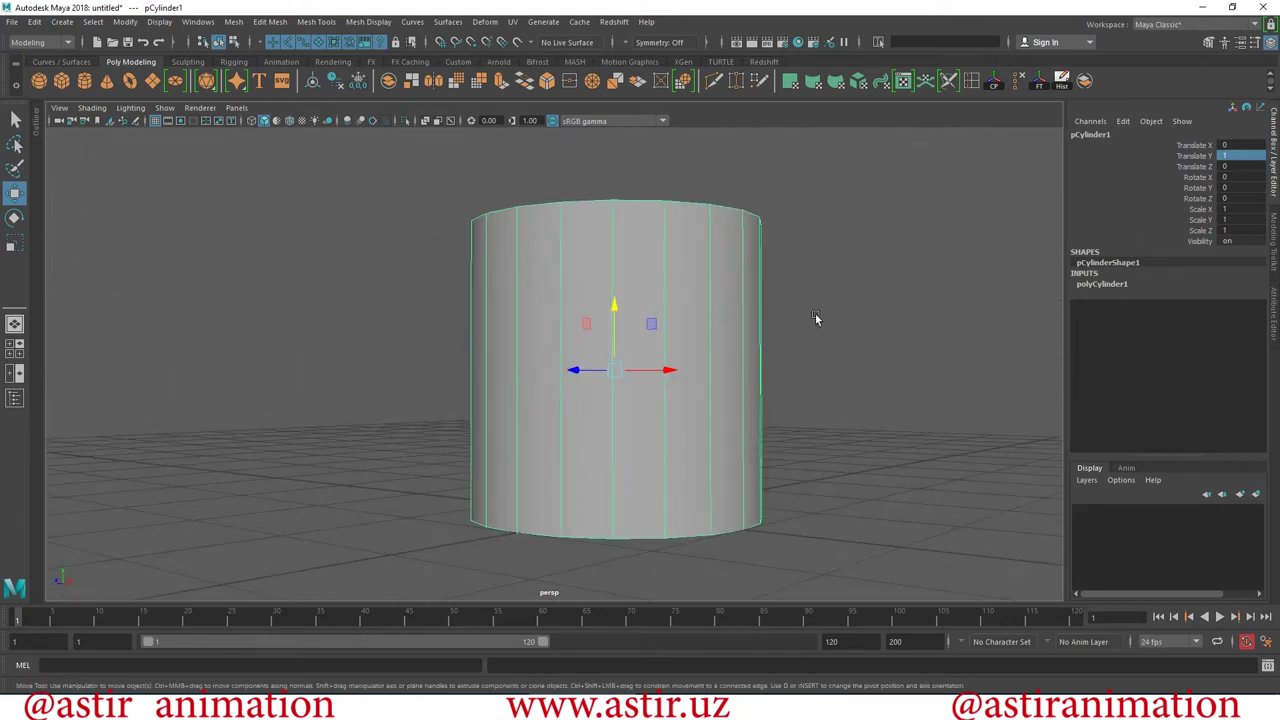
{"action": "mouse_move", "coordinate": [640, 357]}
{"action": "left_mouse_down", "text": "alt"}
{"action": "mouse_move", "coordinate": [609, 357]}
{"action": "mouse_move", "coordinate": [695, 552]}
{"action": "left_mouse_up", "text": "alt"}
{"action": "right_click_drag", "start_coordinate": [695, 552], "coordinate": [257, 349], "text": "alt"}
{"action": "left_click_drag", "start_coordinate": [257, 349], "coordinate": [371, 434], "text": "alt"}
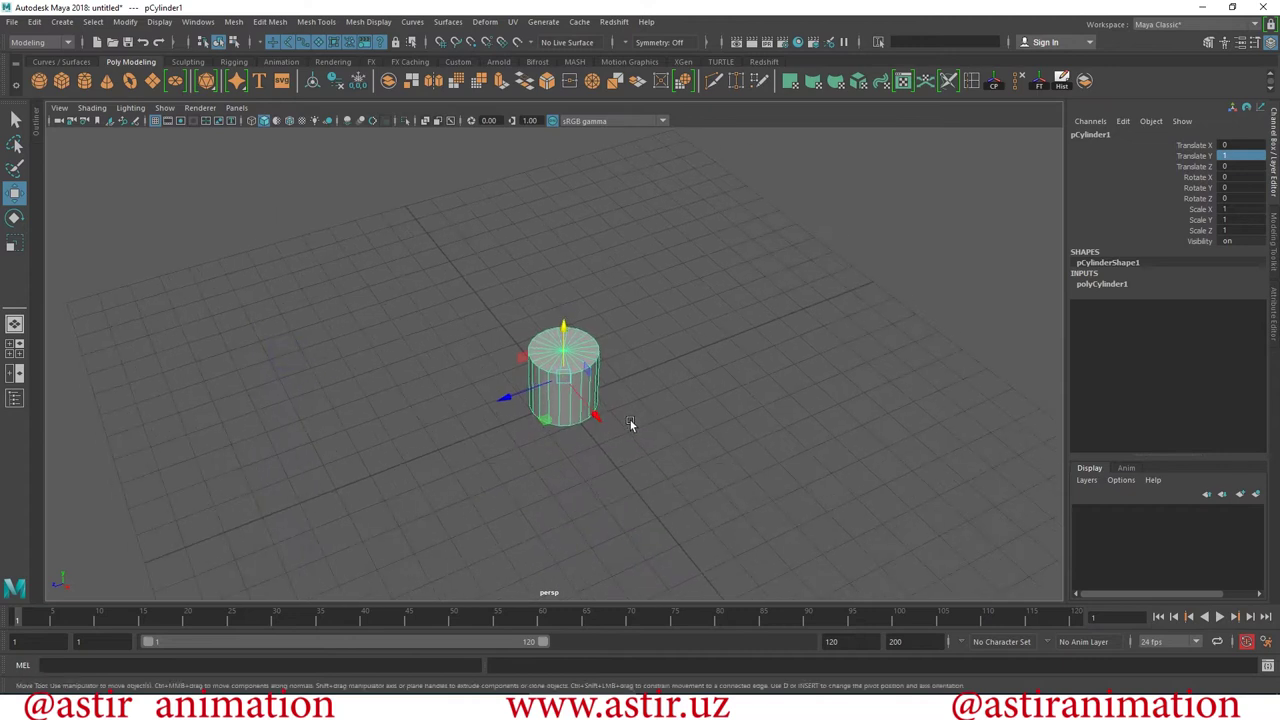
{"action": "left_click_drag", "start_coordinate": [618, 144], "coordinate": [700, 300], "text": "alt"}
{"action": "right_click_drag", "start_coordinate": [700, 300], "coordinate": [840, 386], "text": "alt"}
{"action": "left_click_drag", "start_coordinate": [840, 386], "coordinate": [829, 454], "text": "alt"}
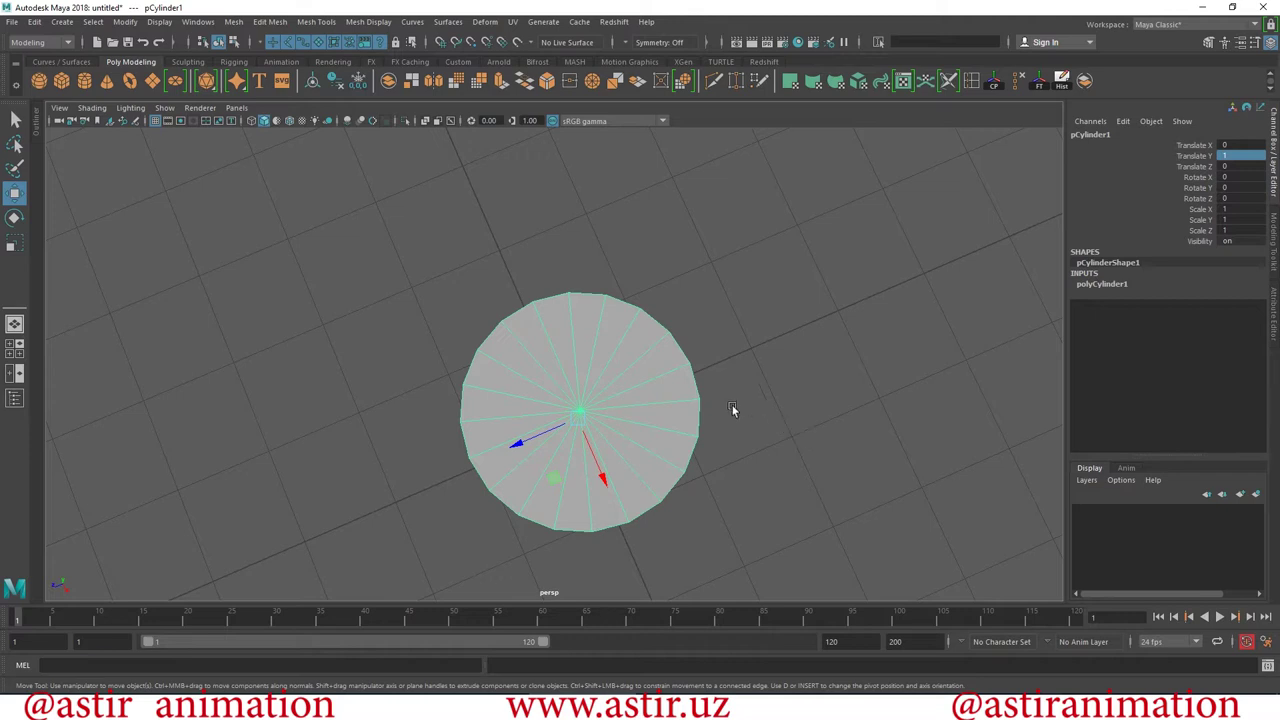
{"action": "mouse_move", "coordinate": [770, 417]}
{"action": "left_mouse_down", "text": "alt"}
{"action": "mouse_move", "coordinate": [748, 437]}
{"action": "mouse_move", "coordinate": [661, 374]}
{"action": "mouse_move", "coordinate": [926, 305]}
{"action": "left_mouse_up", "text": "alt"}
{"action": "left_click_drag", "start_coordinate": [644, 314], "coordinate": [766, 337], "text": "alt"}
{"action": "left_click", "coordinate": [823, 323]}
{"action": "left_click", "coordinate": [563, 272]}
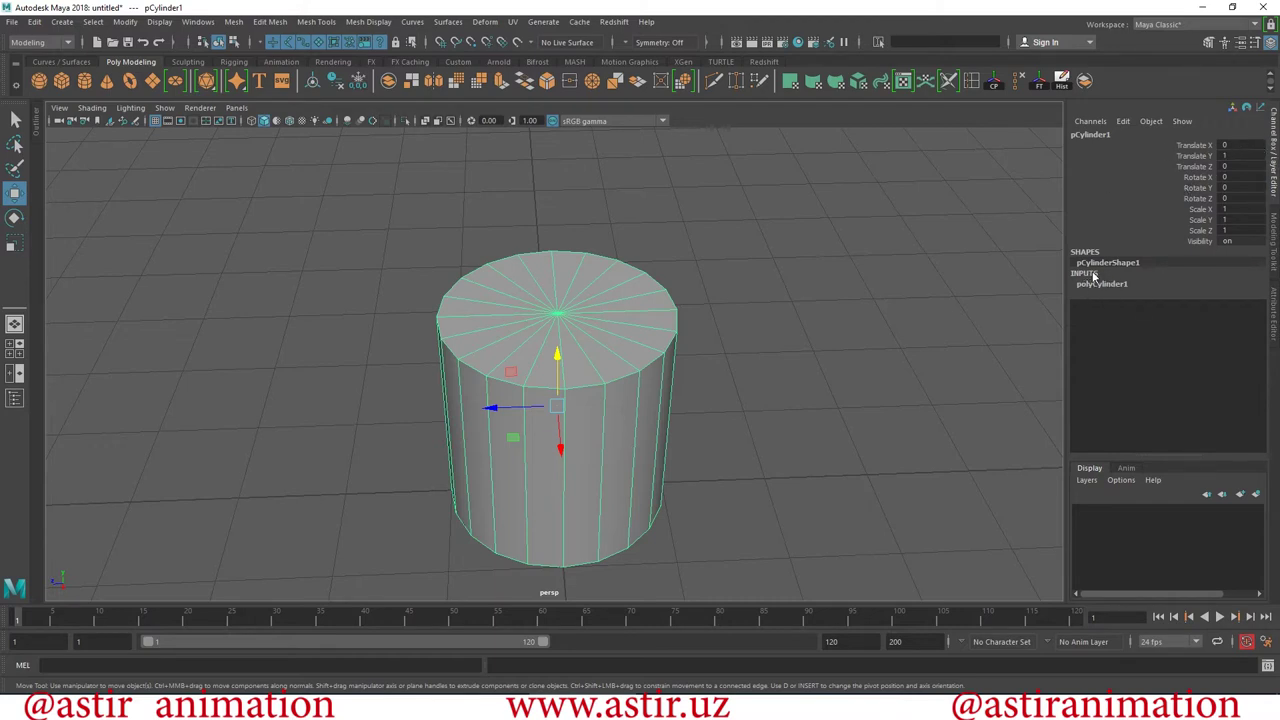
Expand polyCylinder1's attributes and try out the Radius, Height and Subdivisions Axis fields.
{"action": "left_click", "coordinate": [1105, 285]}
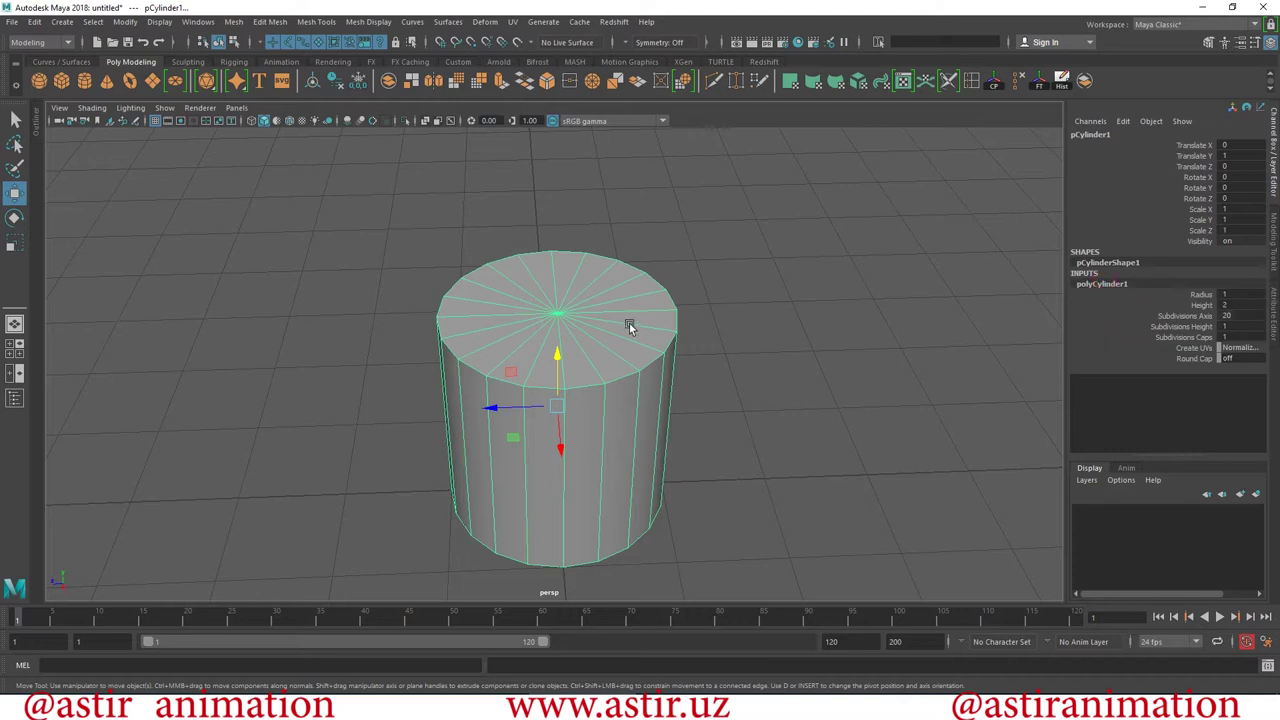
{"action": "left_click", "coordinate": [1199, 295]}
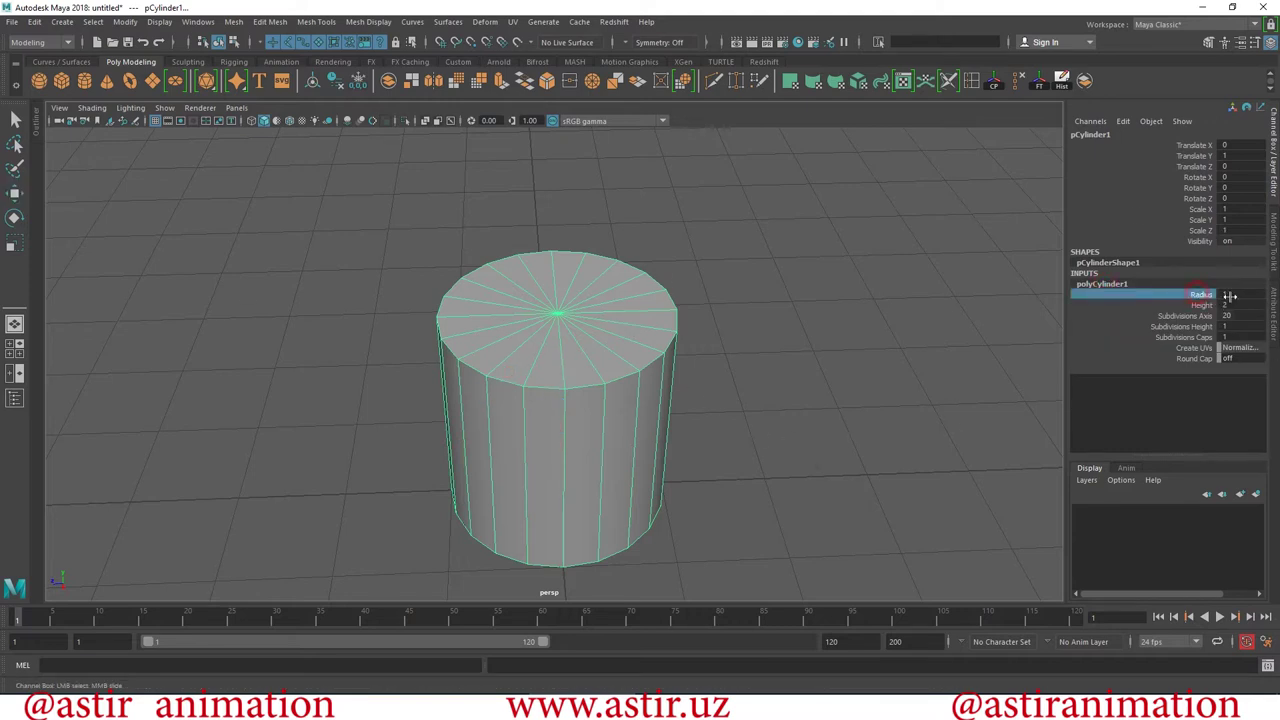
{"action": "mouse_move", "coordinate": [1230, 296]}
{"action": "middle_mouse_down"}
{"action": "mouse_move", "coordinate": [1246, 293]}
{"action": "mouse_move", "coordinate": [1235, 314]}
{"action": "middle_mouse_up"}
{"action": "left_click", "coordinate": [1226, 304]}
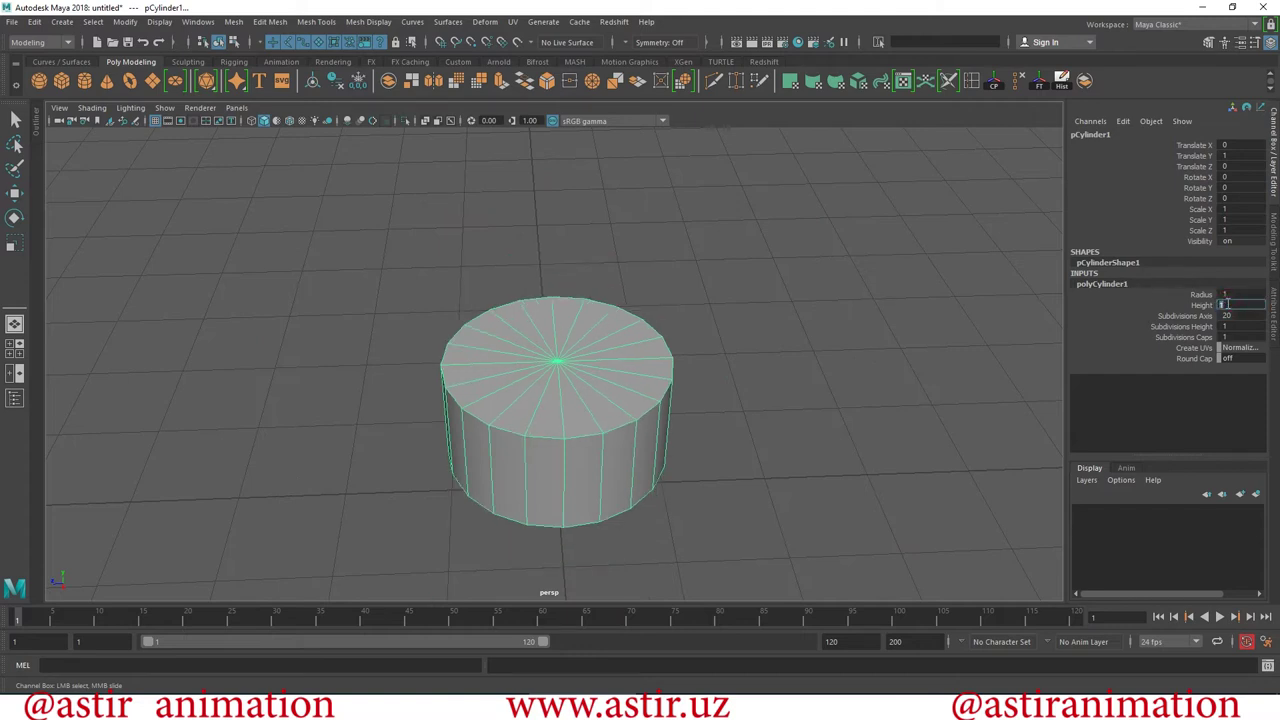
{"action": "type", "text": "2"}
{"action": "left_click", "coordinate": [1195, 318]}
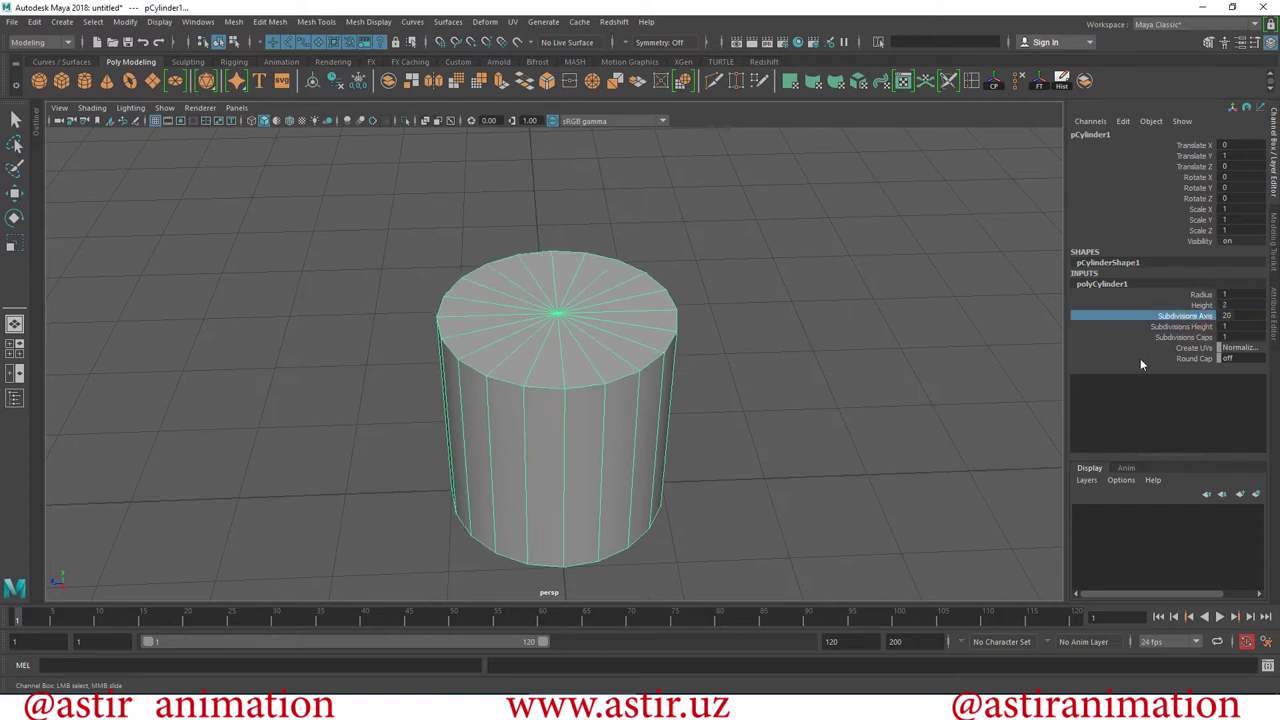
{"action": "mouse_move", "coordinate": [774, 377]}
{"action": "left_mouse_down", "text": "alt"}
{"action": "mouse_move", "coordinate": [686, 277]}
{"action": "mouse_move", "coordinate": [561, 268]}
{"action": "left_mouse_up", "text": "alt"}
{"action": "mouse_move", "coordinate": [635, 318]}
{"action": "left_mouse_down", "text": "alt"}
{"action": "mouse_move", "coordinate": [514, 377]}
{"action": "mouse_move", "coordinate": [478, 259]}
{"action": "left_mouse_up", "text": "alt"}
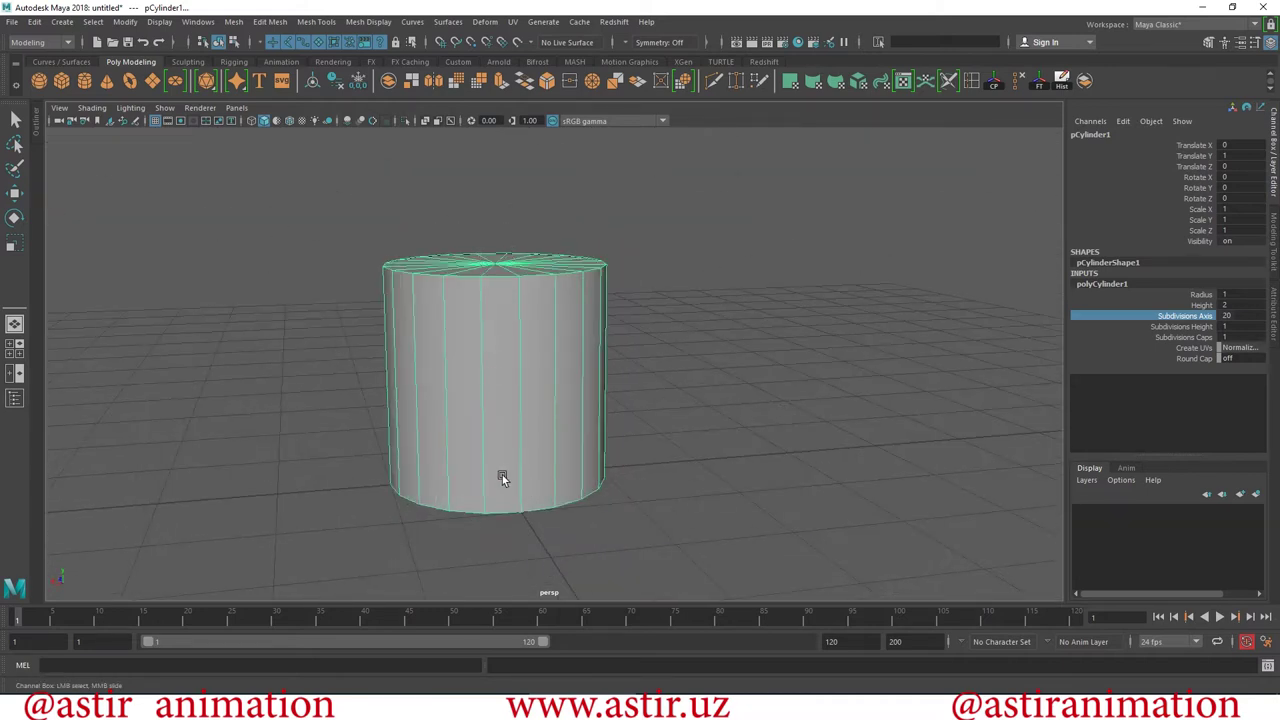
Raise Subdivisions Axis from 20 to 22 and inspect the denser cylinder.
{"action": "double_click", "coordinate": [1248, 315]}
{"action": "type", "text": "24"}
{"action": "key", "text": "Return"}
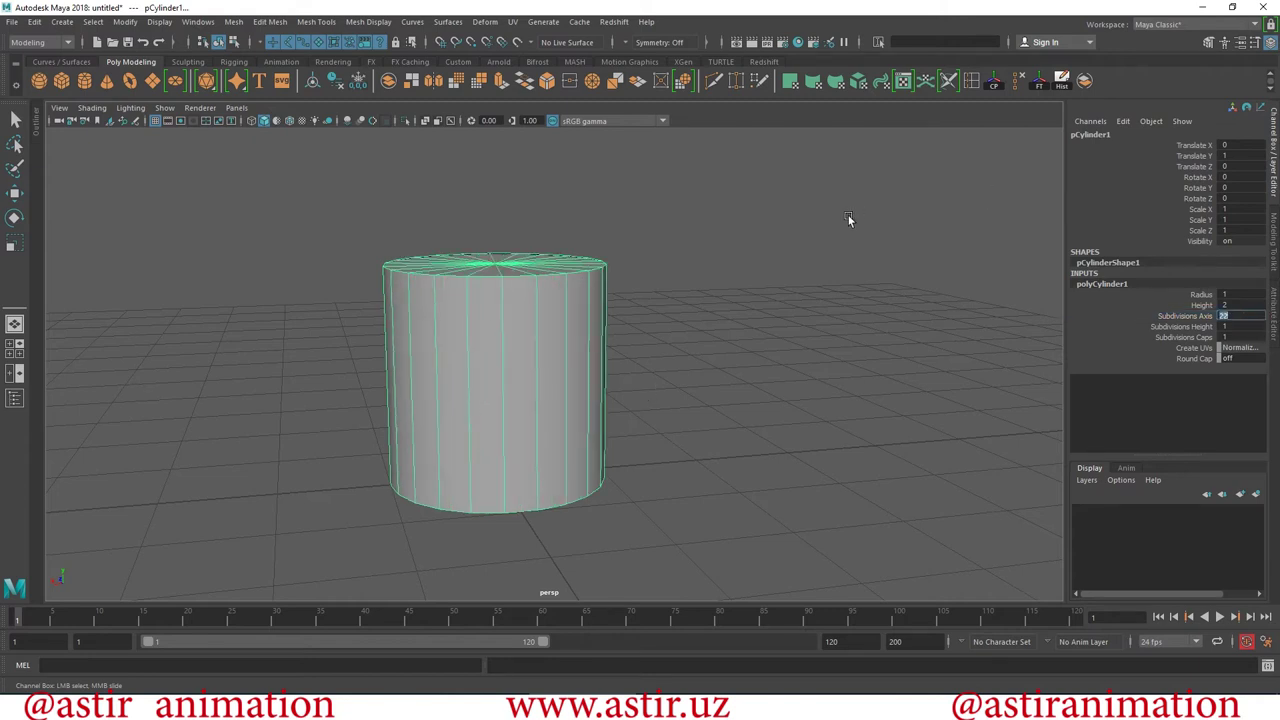
{"action": "left_click_drag", "start_coordinate": [848, 220], "coordinate": [522, 421], "text": "alt"}
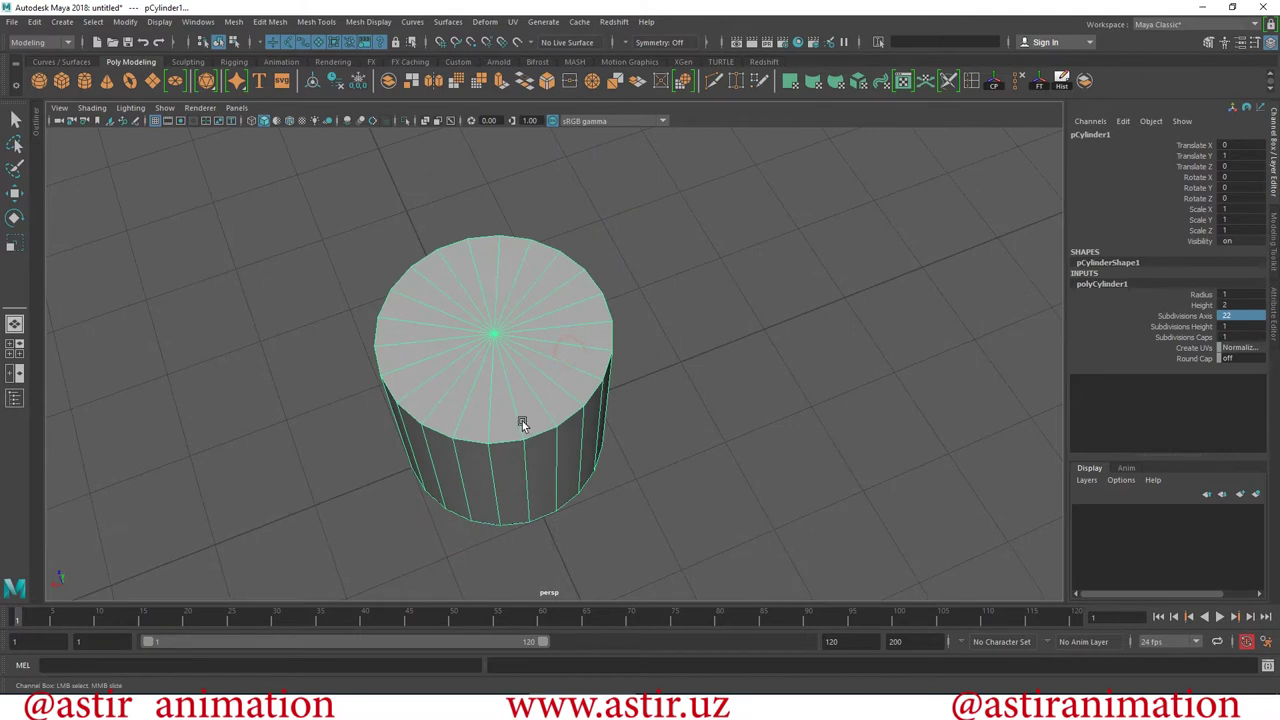
{"action": "left_click_drag", "start_coordinate": [660, 418], "coordinate": [773, 250], "text": "alt"}
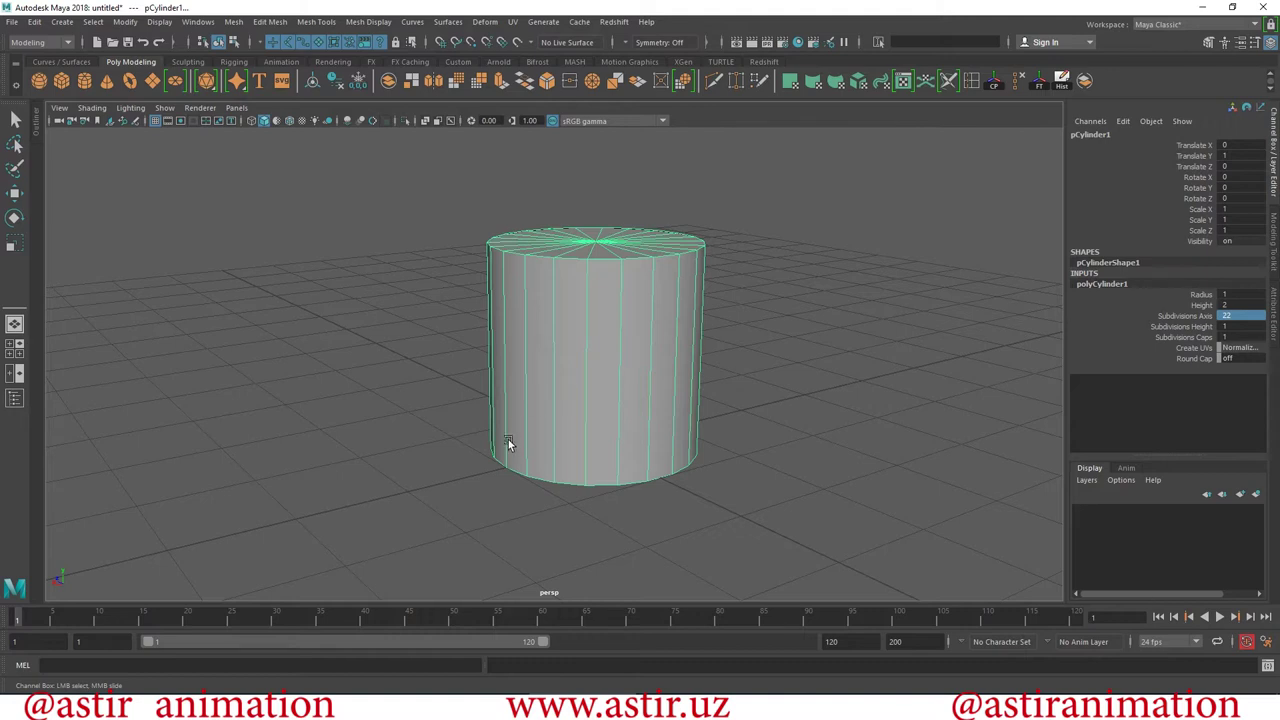
Orbit and zoom around the cylinder to inspect its top cap and sides.
{"action": "mouse_move", "coordinate": [499, 430]}
{"action": "left_mouse_down", "text": "alt"}
{"action": "mouse_move", "coordinate": [540, 440]}
{"action": "mouse_move", "coordinate": [457, 414]}
{"action": "left_mouse_up", "text": "alt"}
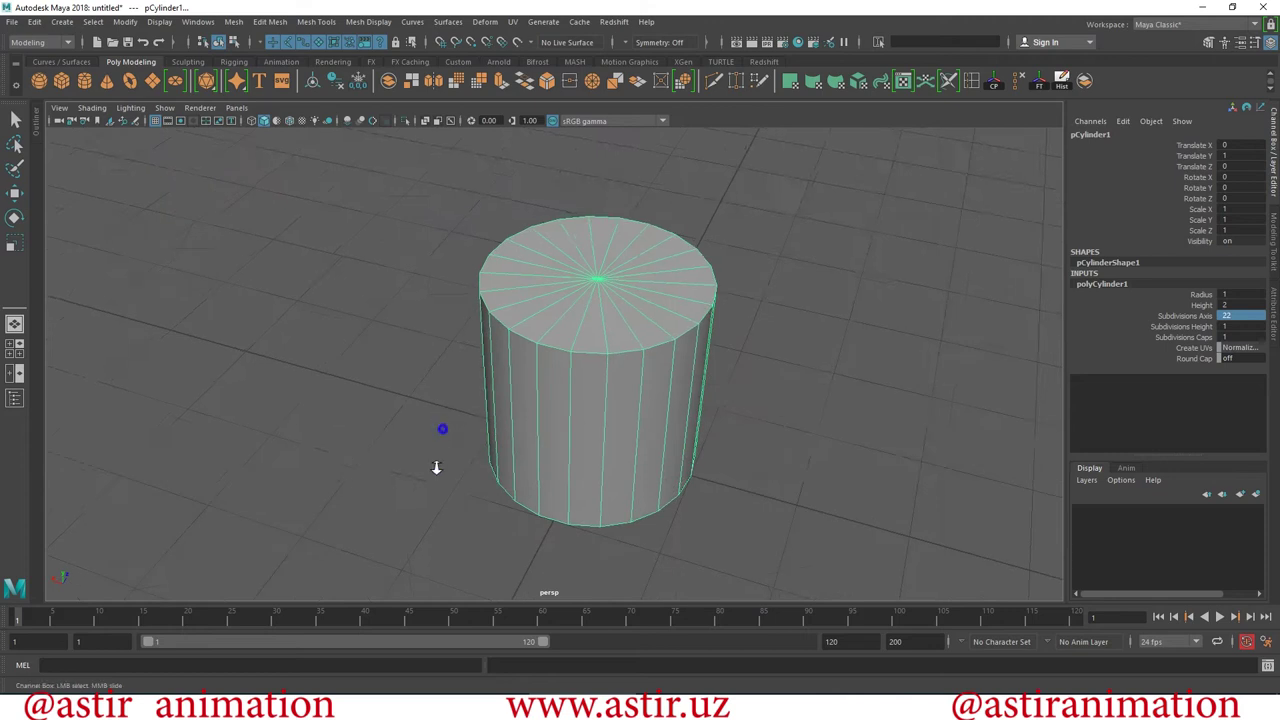
{"action": "right_click_drag", "start_coordinate": [443, 429], "coordinate": [597, 503], "text": "alt"}
{"action": "mouse_move", "coordinate": [597, 503]}
{"action": "left_mouse_down", "text": "alt"}
{"action": "mouse_move", "coordinate": [615, 377]}
{"action": "mouse_move", "coordinate": [591, 354]}
{"action": "mouse_move", "coordinate": [620, 395]}
{"action": "left_mouse_up", "text": "alt"}
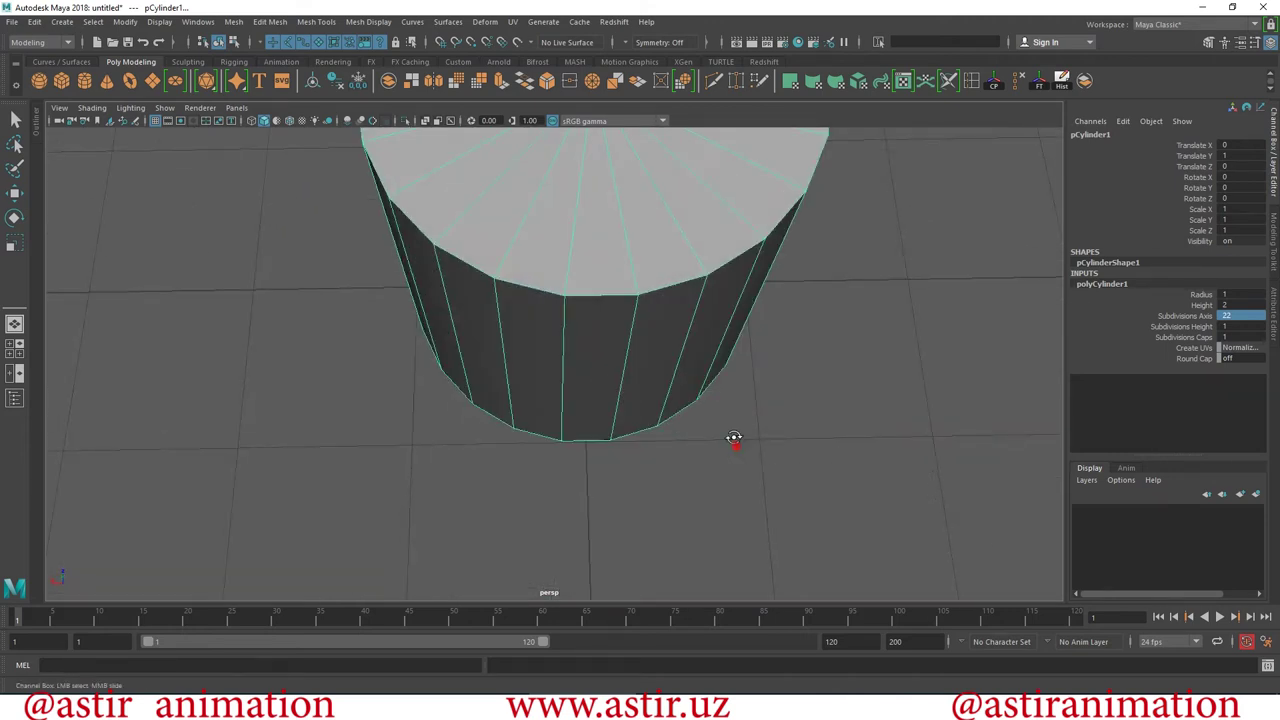
{"action": "left_click_drag", "start_coordinate": [734, 438], "coordinate": [714, 394], "text": "alt"}
{"action": "right_click_drag", "start_coordinate": [714, 394], "coordinate": [491, 294], "text": "alt"}
{"action": "mouse_move", "coordinate": [491, 294]}
{"action": "left_mouse_down", "text": "alt"}
{"action": "mouse_move", "coordinate": [691, 305]}
{"action": "mouse_move", "coordinate": [634, 309]}
{"action": "mouse_move", "coordinate": [586, 346]}
{"action": "mouse_move", "coordinate": [520, 306]}
{"action": "left_mouse_up", "text": "alt"}
{"action": "mouse_move", "coordinate": [520, 306]}
{"action": "right_mouse_down", "text": "alt"}
{"action": "mouse_move", "coordinate": [632, 488]}
{"action": "mouse_move", "coordinate": [743, 466]}
{"action": "right_mouse_up", "text": "alt"}
{"action": "mouse_move", "coordinate": [743, 466]}
{"action": "left_mouse_down", "text": "alt"}
{"action": "mouse_move", "coordinate": [623, 457]}
{"action": "mouse_move", "coordinate": [574, 397]}
{"action": "mouse_move", "coordinate": [610, 225]}
{"action": "left_mouse_up", "text": "alt"}
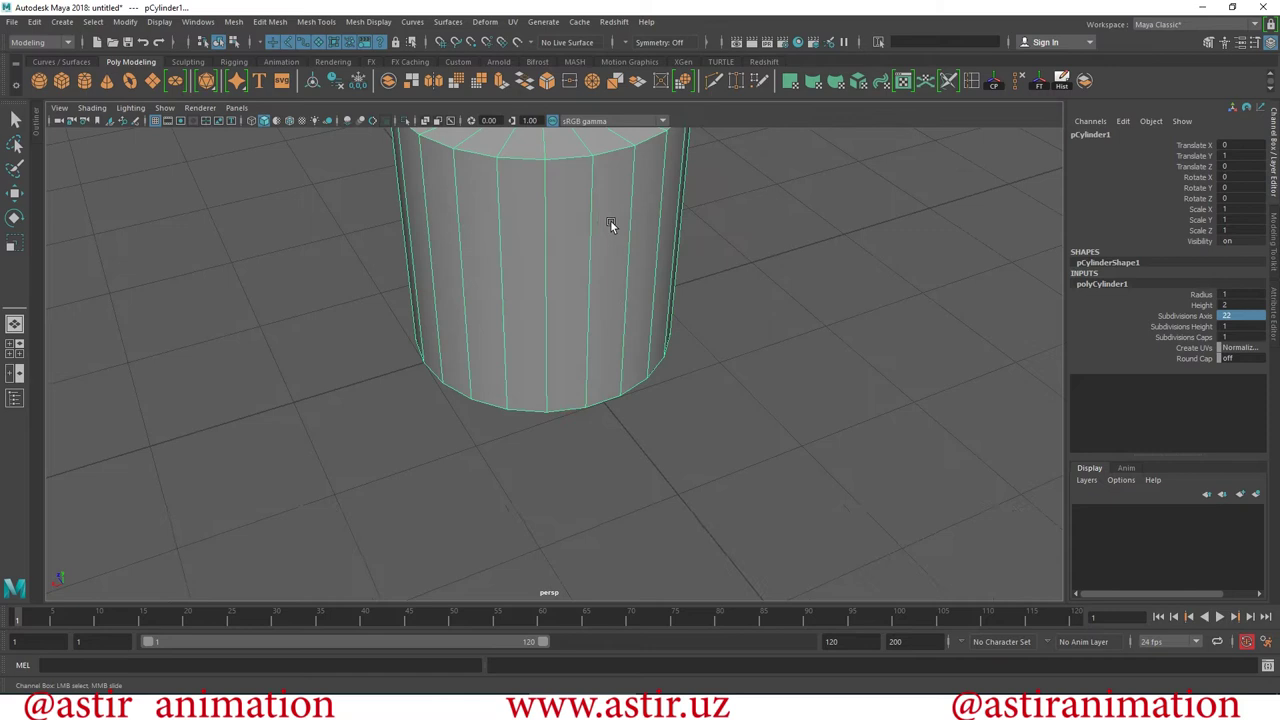
{"action": "mouse_move", "coordinate": [598, 178]}
{"action": "left_mouse_down", "text": "alt"}
{"action": "mouse_move", "coordinate": [677, 206]}
{"action": "mouse_move", "coordinate": [608, 136]}
{"action": "left_mouse_up", "text": "alt"}
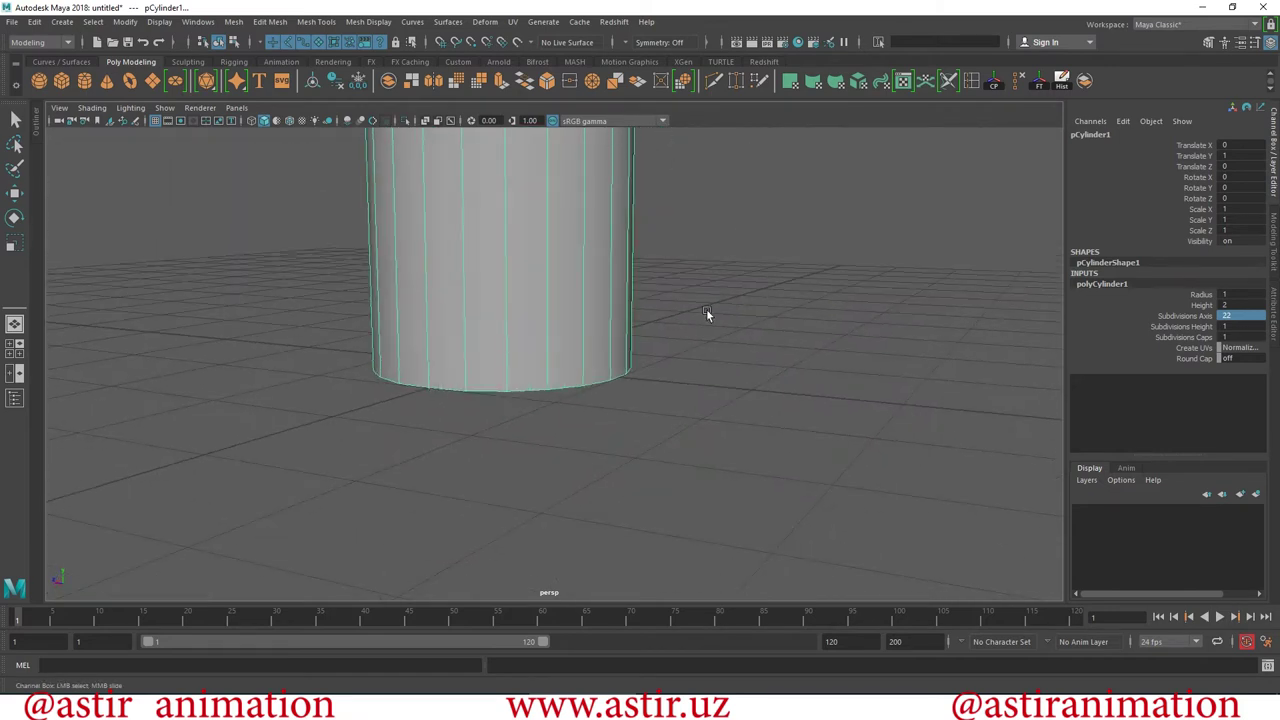
{"action": "left_click_drag", "start_coordinate": [710, 385], "coordinate": [474, 400], "text": "alt"}
{"action": "right_click_drag", "start_coordinate": [474, 400], "coordinate": [500, 306], "text": "alt"}
{"action": "left_click_drag", "start_coordinate": [500, 306], "coordinate": [633, 340], "text": "alt"}
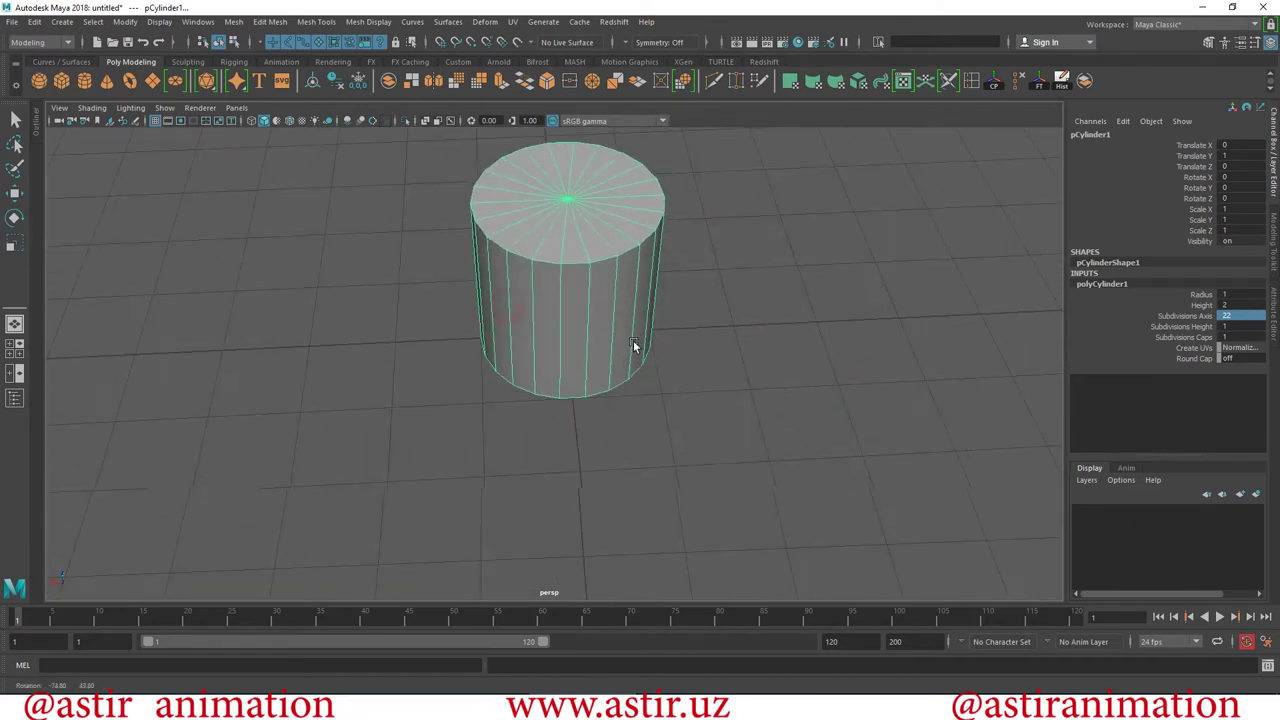
{"action": "right_click_drag", "start_coordinate": [633, 340], "coordinate": [865, 514], "text": "alt"}
{"action": "mouse_move", "coordinate": [865, 514]}
{"action": "left_mouse_down", "text": "alt"}
{"action": "mouse_move", "coordinate": [703, 514]}
{"action": "mouse_move", "coordinate": [601, 425]}
{"action": "left_mouse_up", "text": "alt"}
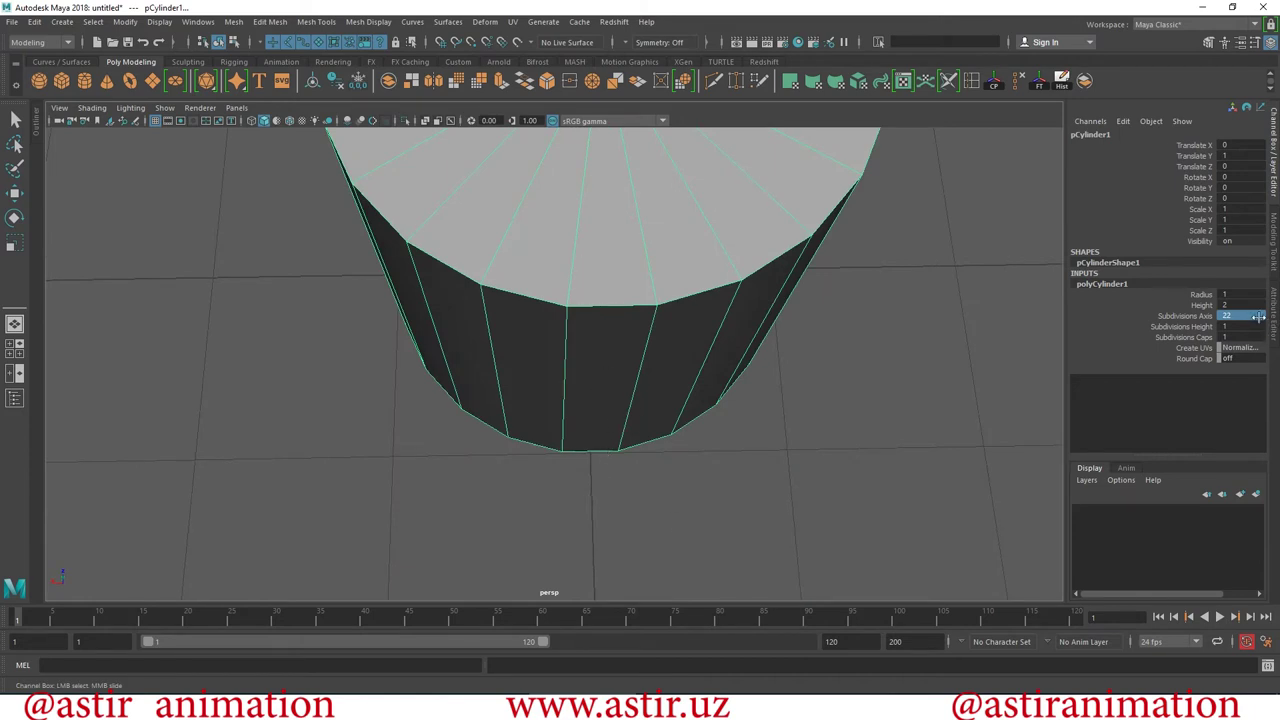
{"action": "mouse_move", "coordinate": [840, 489]}
{"action": "left_mouse_down", "text": "alt"}
{"action": "mouse_move", "coordinate": [691, 471]}
{"action": "mouse_move", "coordinate": [846, 455]}
{"action": "mouse_move", "coordinate": [860, 430]}
{"action": "left_mouse_up", "text": "alt"}
Try 24 axis subdivisions on the cylinder, then set the count back to 20.
{"action": "type", "text": "24"}
{"action": "key", "text": "Return"}
{"action": "mouse_move", "coordinate": [843, 361]}
{"action": "left_mouse_down", "text": "alt"}
{"action": "mouse_move", "coordinate": [723, 357]}
{"action": "mouse_move", "coordinate": [806, 349]}
{"action": "left_mouse_up", "text": "alt"}
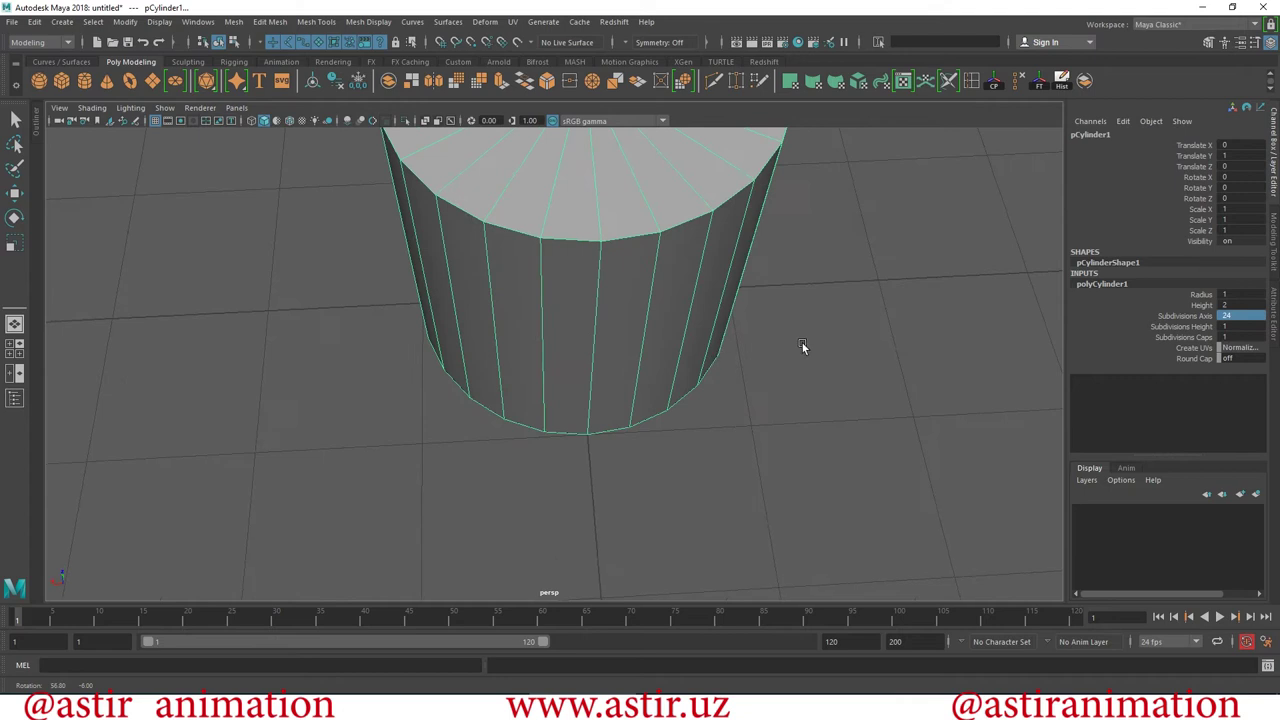
{"action": "left_click", "coordinate": [1236, 314]}
{"action": "type", "text": "20"}
{"action": "key", "text": "Return"}
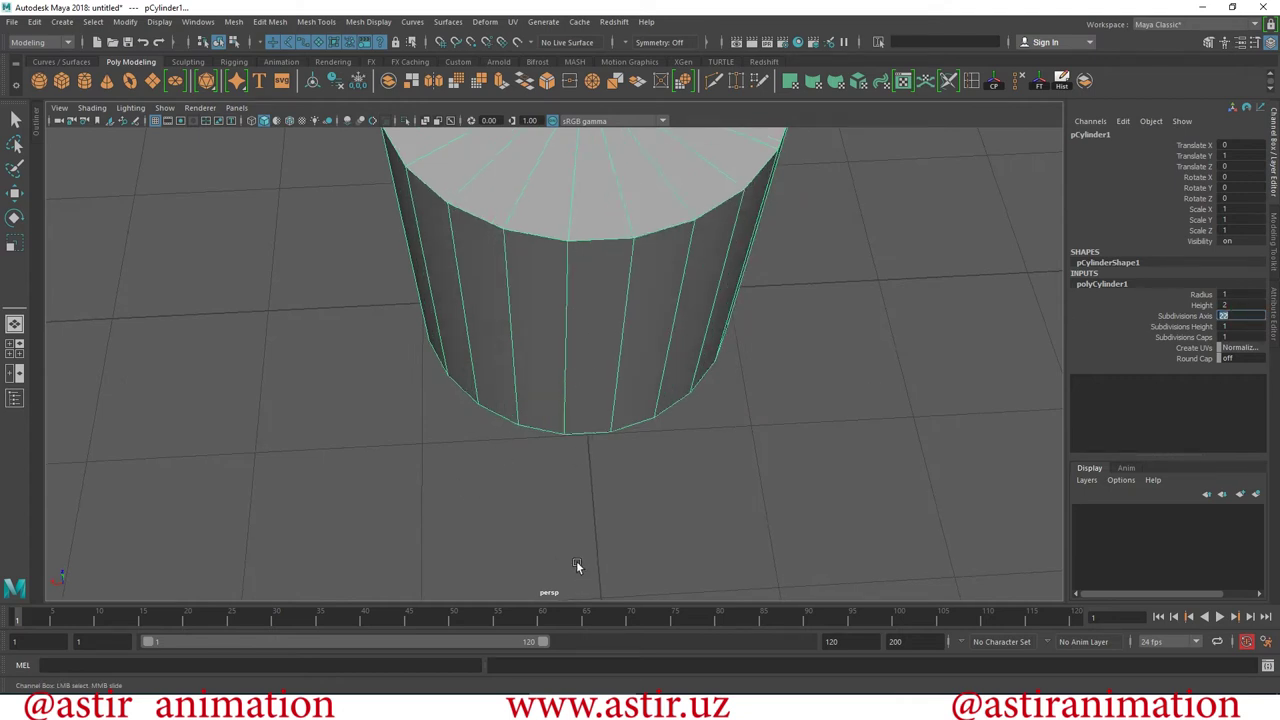
Orbit and zoom around the cylinder to inspect its top and bottom caps.
{"action": "scroll", "coordinate": [706, 309], "scroll_direction": "down", "scroll_amount": 2}
{"action": "scroll", "coordinate": [706, 309], "scroll_direction": "down", "scroll_amount": 3}
{"action": "left_click_drag", "start_coordinate": [866, 291], "coordinate": [787, 317], "text": "alt"}
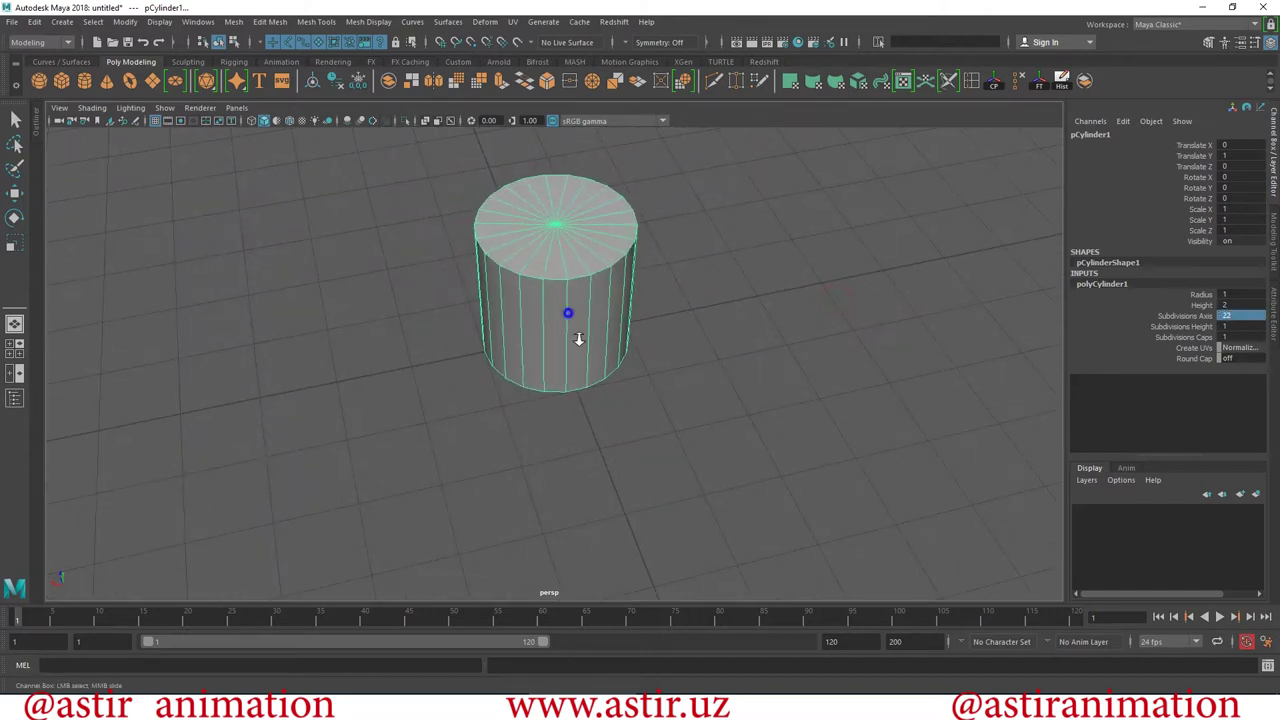
{"action": "scroll", "coordinate": [571, 337], "scroll_direction": "up", "scroll_amount": 5}
{"action": "mouse_move", "coordinate": [628, 400]}
{"action": "left_mouse_down", "text": "alt"}
{"action": "mouse_move", "coordinate": [551, 277]}
{"action": "mouse_move", "coordinate": [784, 289]}
{"action": "mouse_move", "coordinate": [664, 299]}
{"action": "left_mouse_up", "text": "alt"}
{"action": "scroll", "coordinate": [784, 289], "scroll_direction": "down", "scroll_amount": 3}
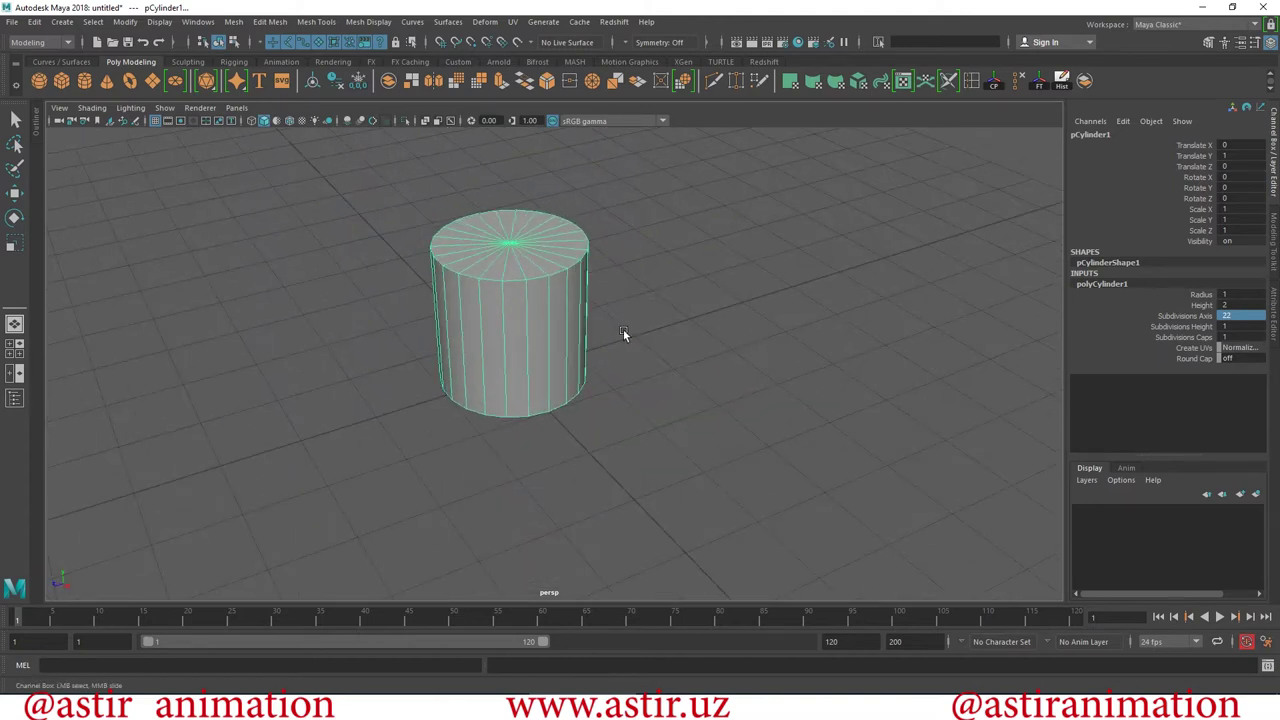
{"action": "mouse_move", "coordinate": [546, 311]}
{"action": "left_mouse_down", "text": "alt"}
{"action": "mouse_move", "coordinate": [523, 366]}
{"action": "mouse_move", "coordinate": [471, 384]}
{"action": "left_mouse_up", "text": "alt"}
{"action": "scroll", "coordinate": [523, 366], "scroll_direction": "up", "scroll_amount": 3}
{"action": "mouse_move", "coordinate": [471, 384]}
{"action": "right_mouse_down", "text": "alt"}
{"action": "mouse_move", "coordinate": [646, 509]}
{"action": "mouse_move", "coordinate": [811, 183]}
{"action": "mouse_move", "coordinate": [759, 230]}
{"action": "mouse_move", "coordinate": [611, 294]}
{"action": "right_mouse_up", "text": "alt"}
{"action": "right_click_drag", "start_coordinate": [674, 480], "coordinate": [683, 429], "text": "alt"}
{"action": "mouse_move", "coordinate": [683, 429]}
{"action": "left_mouse_down", "text": "alt"}
{"action": "mouse_move", "coordinate": [461, 276]}
{"action": "mouse_move", "coordinate": [474, 232]}
{"action": "left_mouse_up", "text": "alt"}
{"action": "right_click_drag", "start_coordinate": [474, 232], "coordinate": [740, 397], "text": "alt"}
{"action": "left_click_drag", "start_coordinate": [740, 397], "coordinate": [748, 491], "text": "alt"}
{"action": "right_click_drag", "start_coordinate": [748, 491], "coordinate": [471, 291], "text": "alt"}
{"action": "mouse_move", "coordinate": [471, 291]}
{"action": "left_mouse_down", "text": "alt"}
{"action": "mouse_move", "coordinate": [453, 404]}
{"action": "mouse_move", "coordinate": [544, 311]}
{"action": "left_mouse_up", "text": "alt"}
Chamfer the top cap's centre vertex at width 0.25, leaving a small round centre face.
{"action": "right_click", "coordinate": [544, 311]}
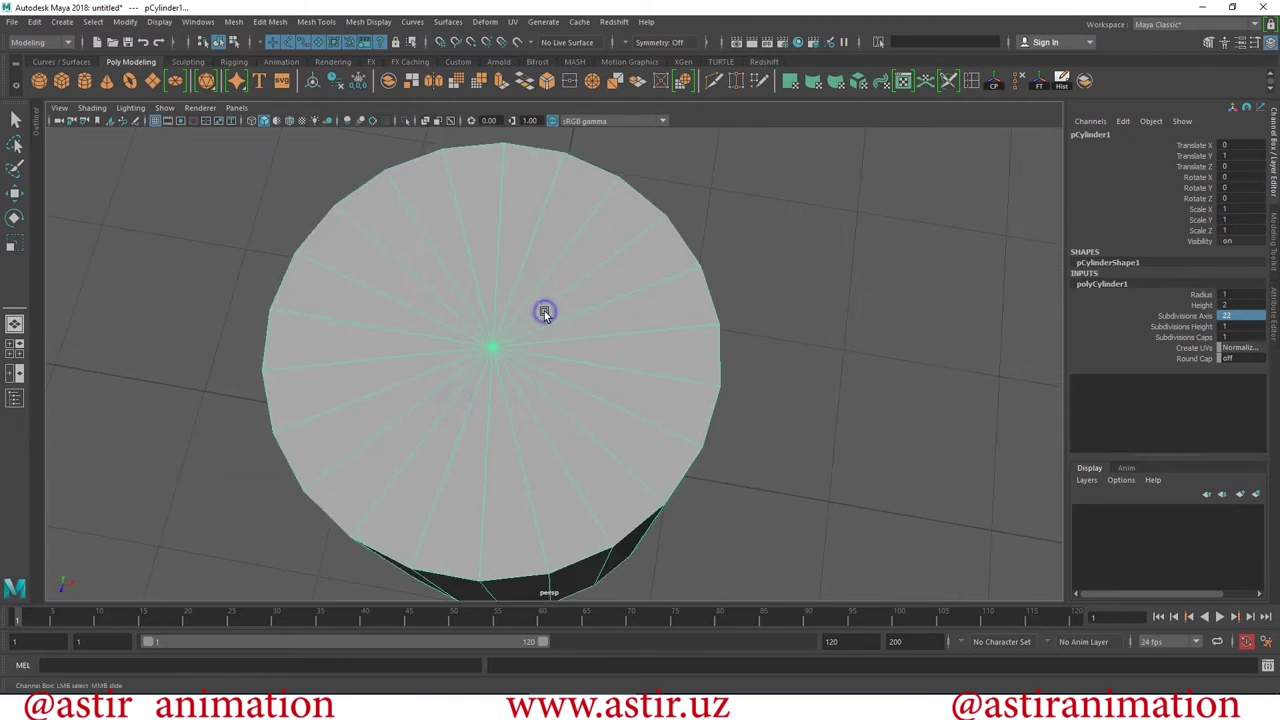
{"action": "left_click", "coordinate": [481, 312]}
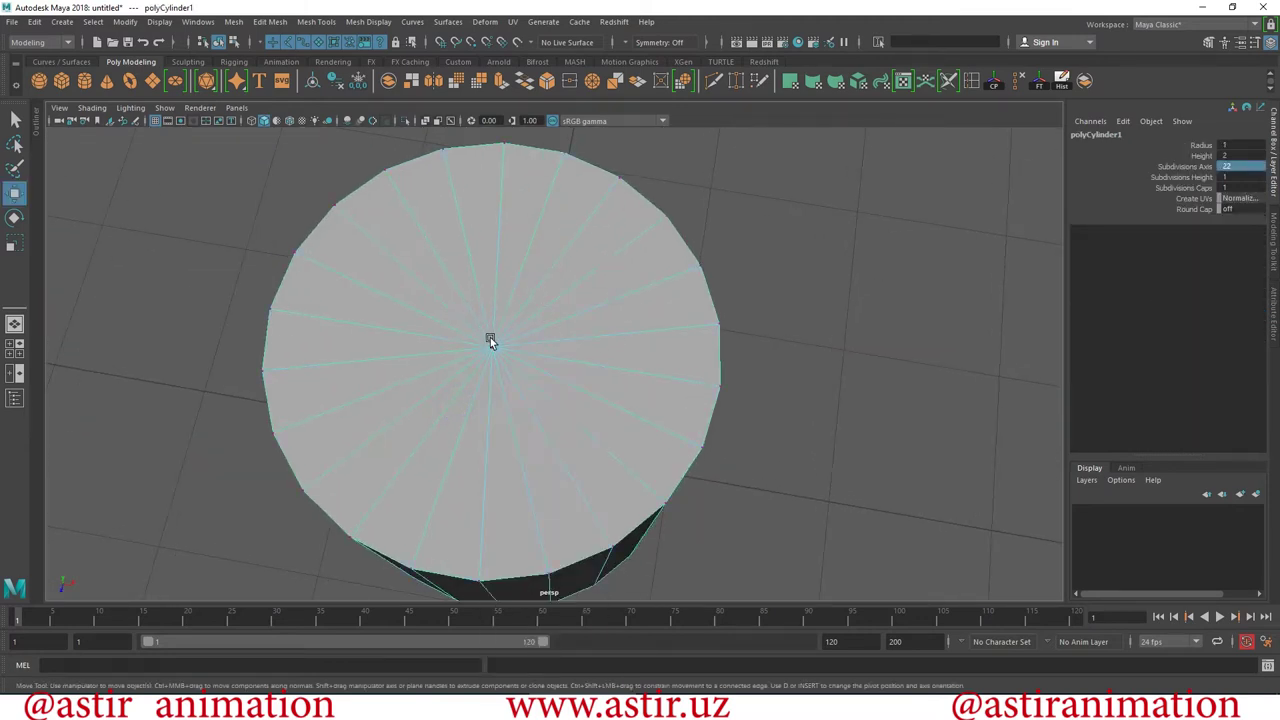
{"action": "left_click", "coordinate": [490, 342]}
{"action": "left_click_drag", "start_coordinate": [621, 340], "coordinate": [594, 306], "text": "alt"}
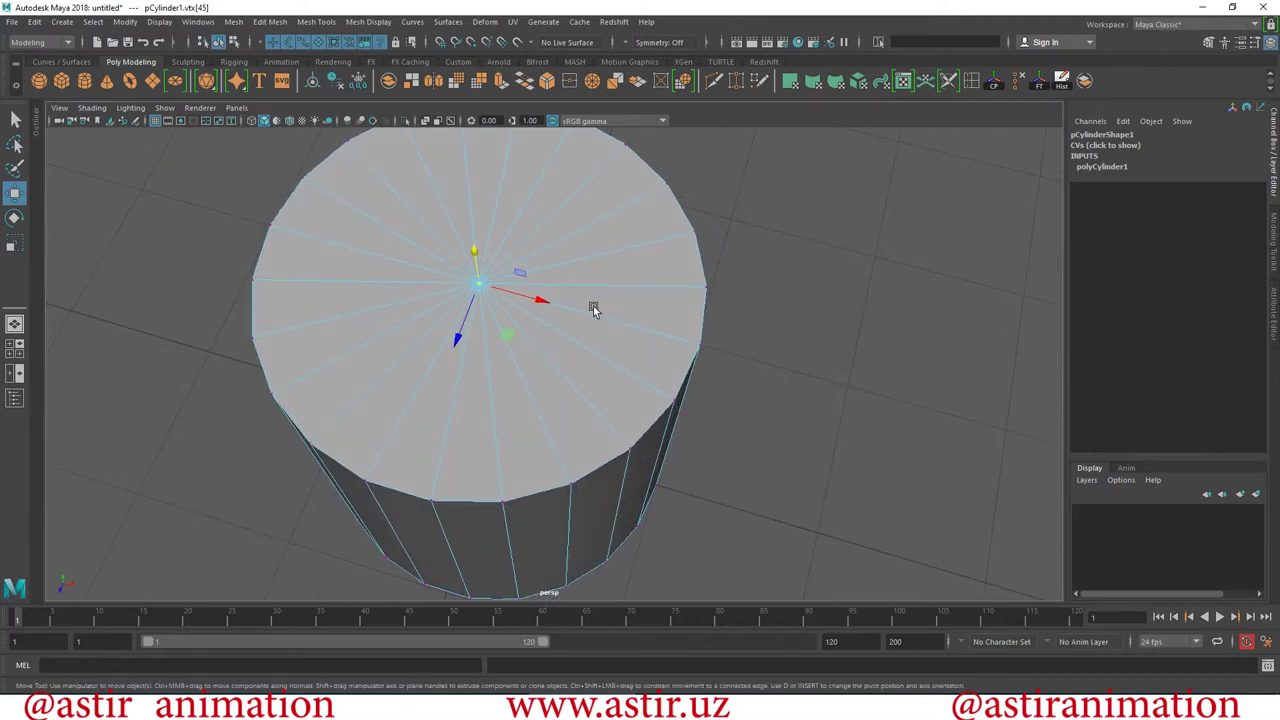
{"action": "left_click", "coordinate": [269, 21]}
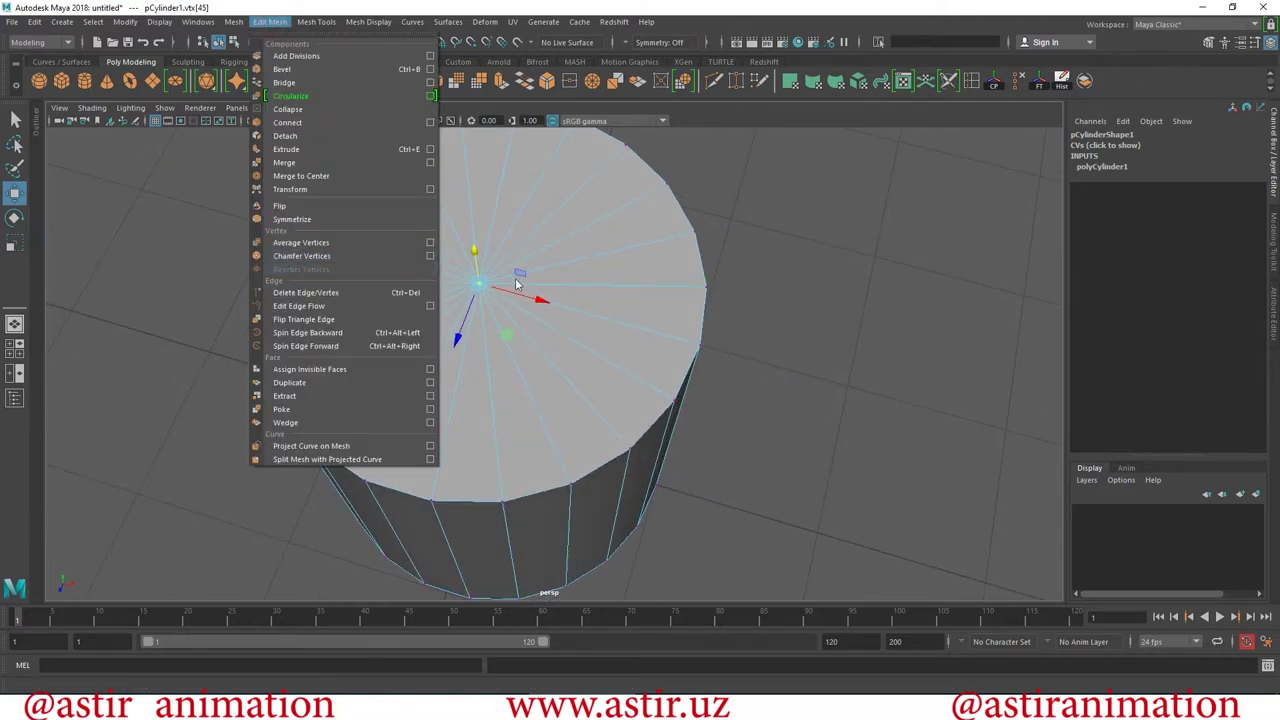
{"action": "left_click", "coordinate": [301, 256]}
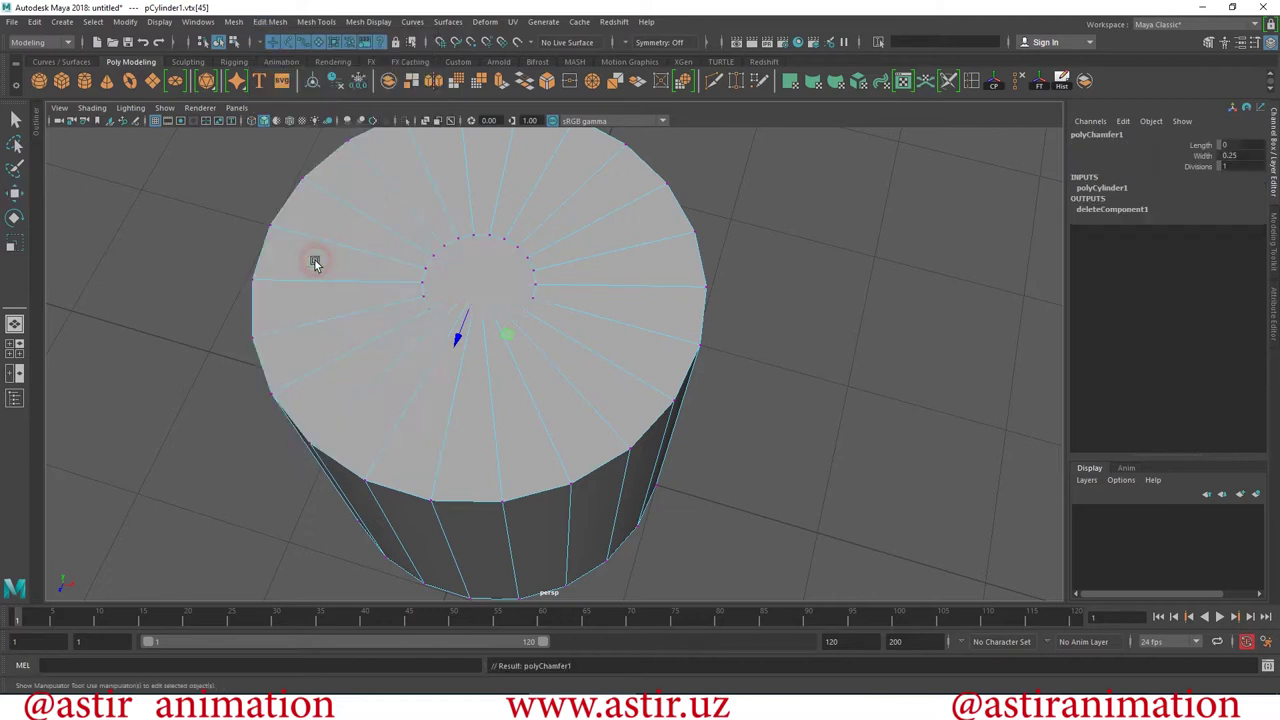
{"action": "left_click_drag", "start_coordinate": [640, 380], "coordinate": [549, 351], "text": "alt"}
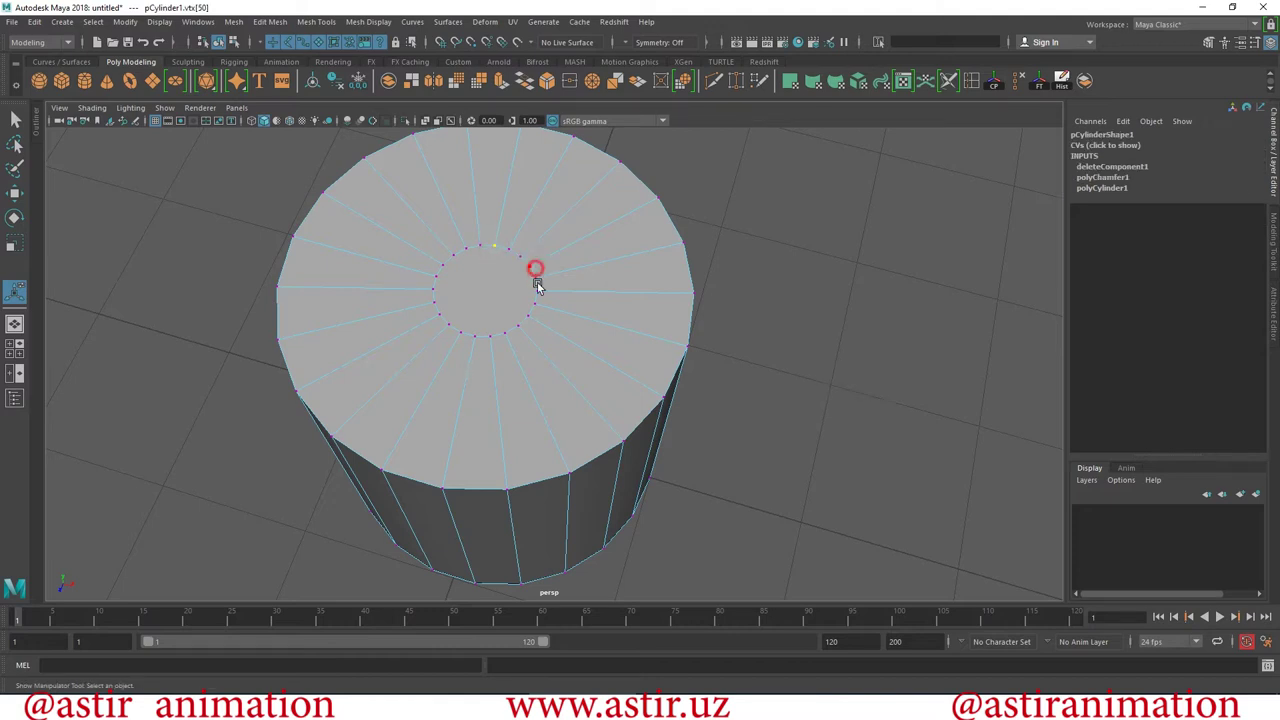
{"action": "right_click_drag", "start_coordinate": [481, 275], "coordinate": [480, 303]}
{"action": "left_click", "coordinate": [475, 278]}
Select the round centre face of the cap and try scaling it up.
{"action": "right_click_drag", "start_coordinate": [443, 264], "coordinate": [443, 303]}
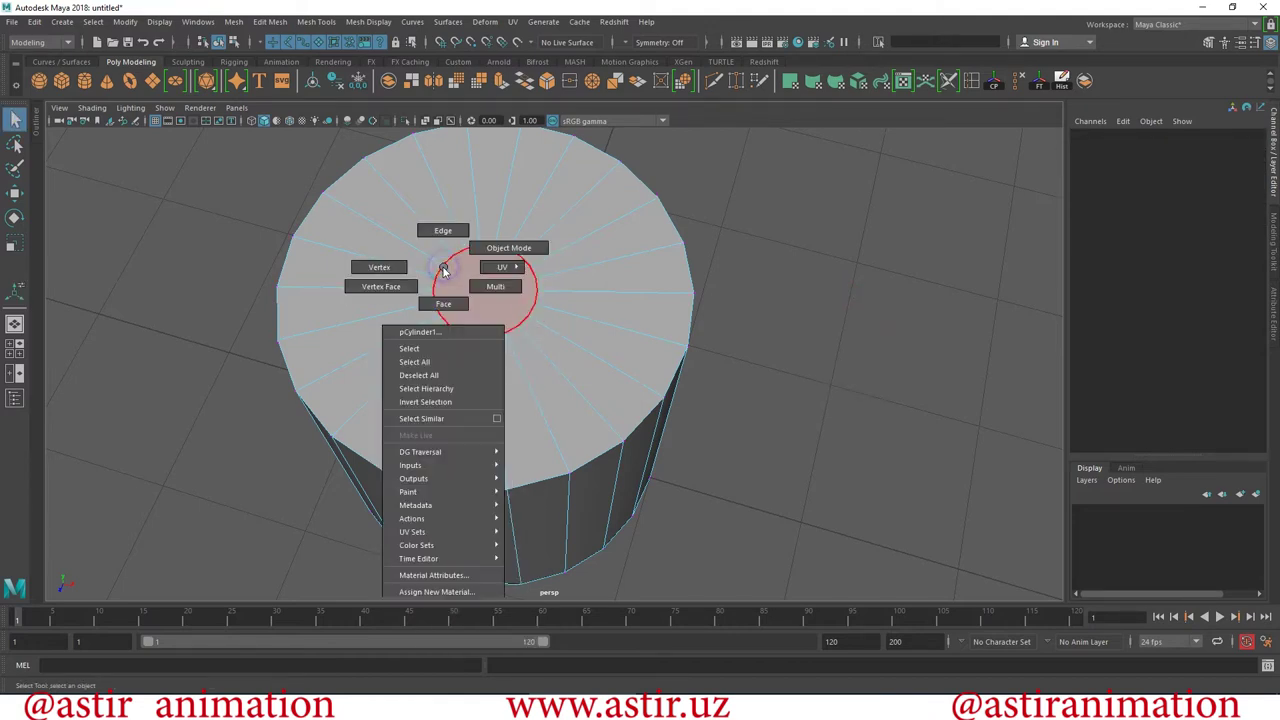
{"action": "left_click", "coordinate": [490, 284]}
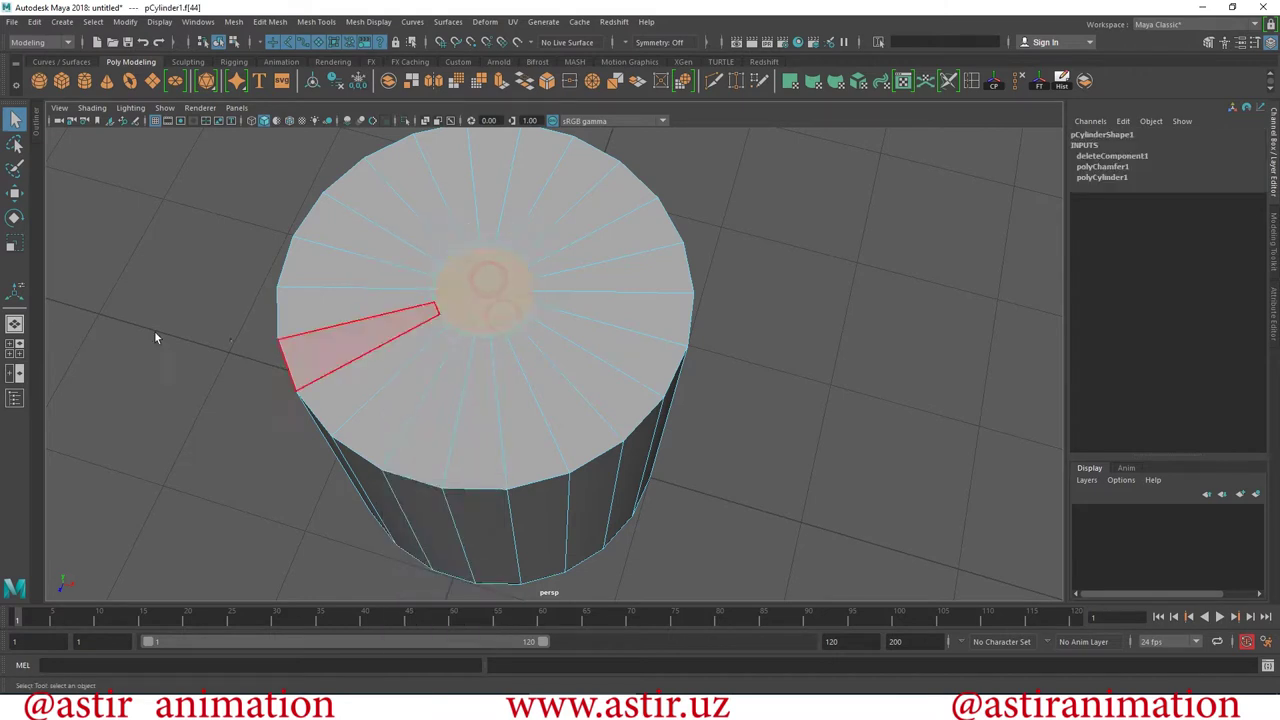
{"action": "left_click", "coordinate": [15, 246]}
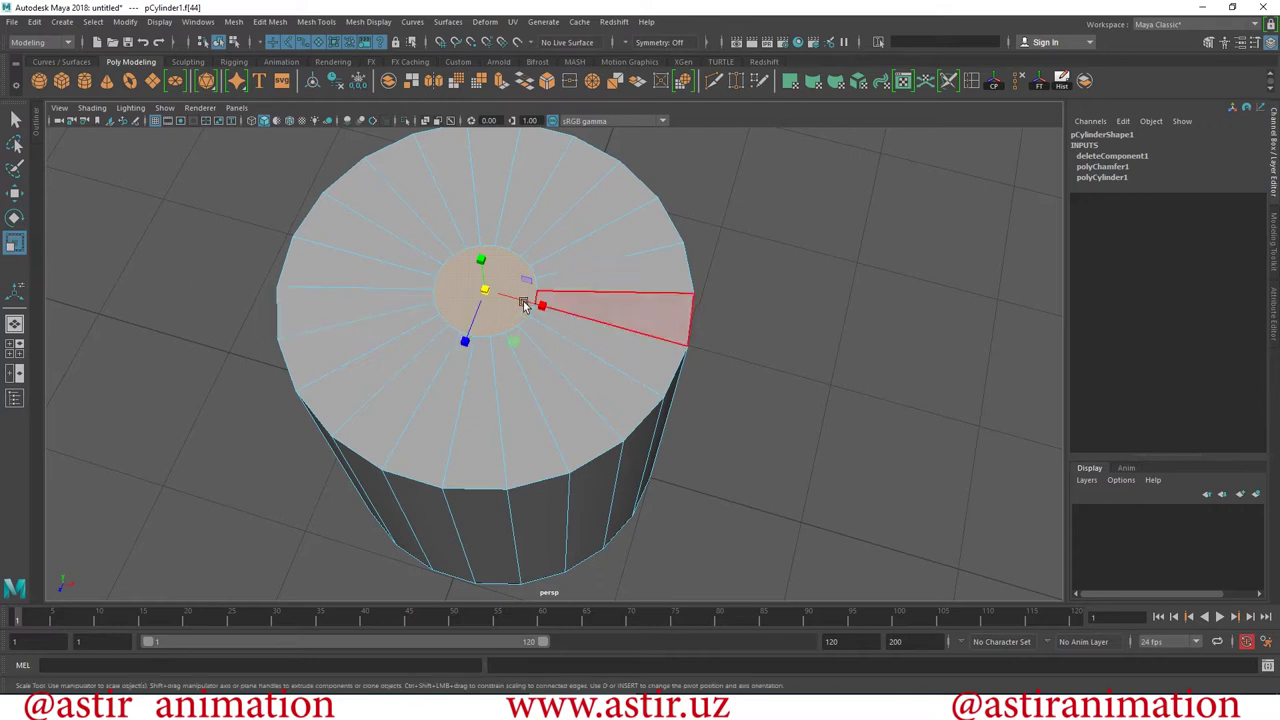
{"action": "mouse_move", "coordinate": [505, 241]}
{"action": "left_mouse_down", "text": "alt"}
{"action": "mouse_move", "coordinate": [537, 306]}
{"action": "mouse_move", "coordinate": [629, 403]}
{"action": "left_mouse_up", "text": "alt"}
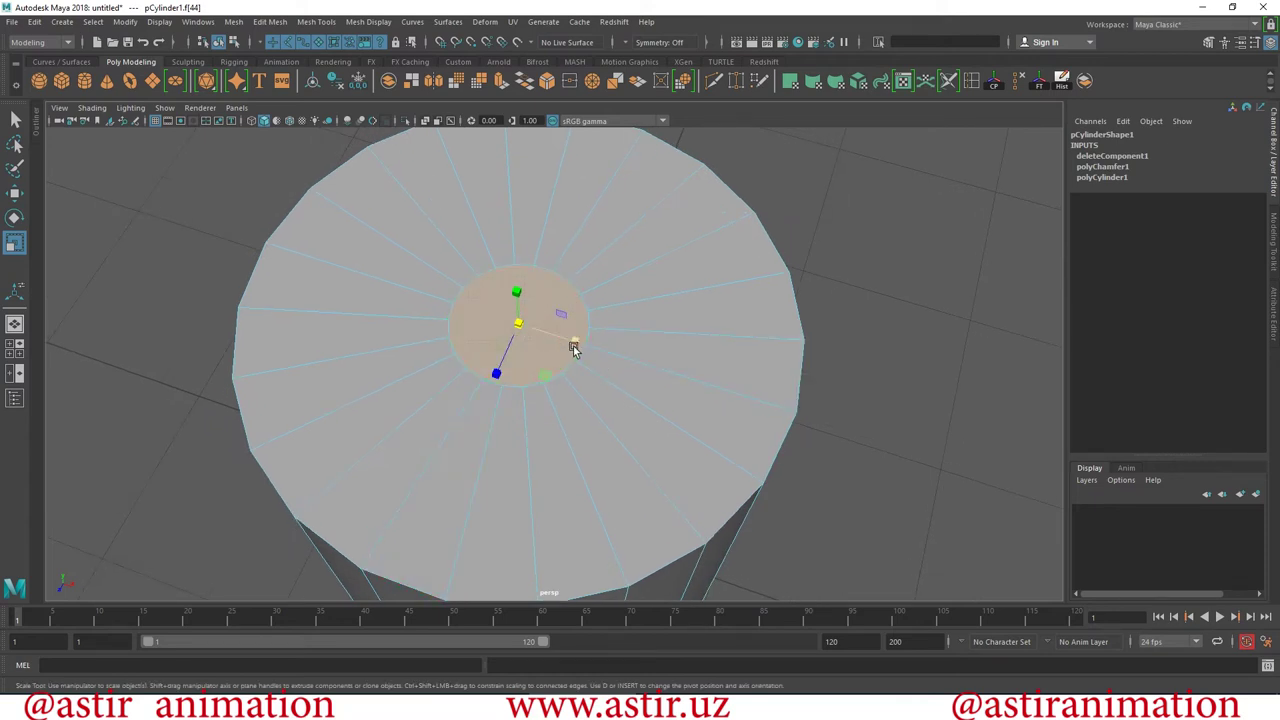
{"action": "left_click_drag", "start_coordinate": [520, 327], "coordinate": [642, 338]}
{"action": "mouse_move", "coordinate": [810, 338]}
{"action": "left_mouse_down"}
{"action": "mouse_move", "coordinate": [491, 331]}
{"action": "mouse_move", "coordinate": [808, 343]}
{"action": "mouse_move", "coordinate": [573, 343]}
{"action": "mouse_move", "coordinate": [716, 346]}
{"action": "left_mouse_up"}
{"action": "key", "text": "ctrl+z"}
Undo the uneven Z-stretched scaling attempts on the centre face.
{"action": "key", "text": "ctrl+z"}
{"action": "left_click_drag", "start_coordinate": [494, 372], "coordinate": [467, 447]}
{"action": "left_click_drag", "start_coordinate": [442, 497], "coordinate": [440, 525]}
{"action": "key", "text": "ctrl+z"}
{"action": "mouse_move", "coordinate": [520, 330]}
{"action": "left_mouse_down", "text": "alt"}
{"action": "mouse_move", "coordinate": [517, 237]}
{"action": "mouse_move", "coordinate": [530, 505]}
{"action": "mouse_move", "coordinate": [527, 480]}
{"action": "left_mouse_up", "text": "alt"}
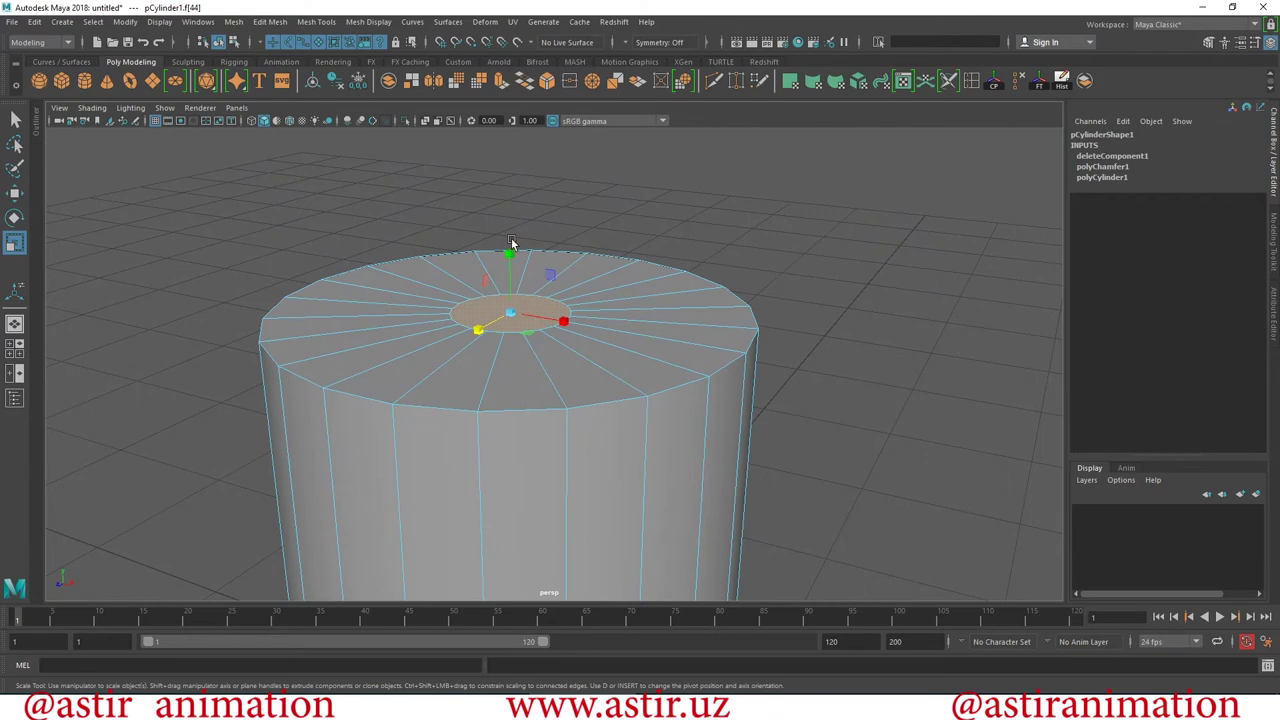
{"action": "key", "text": "ctrl+z"}
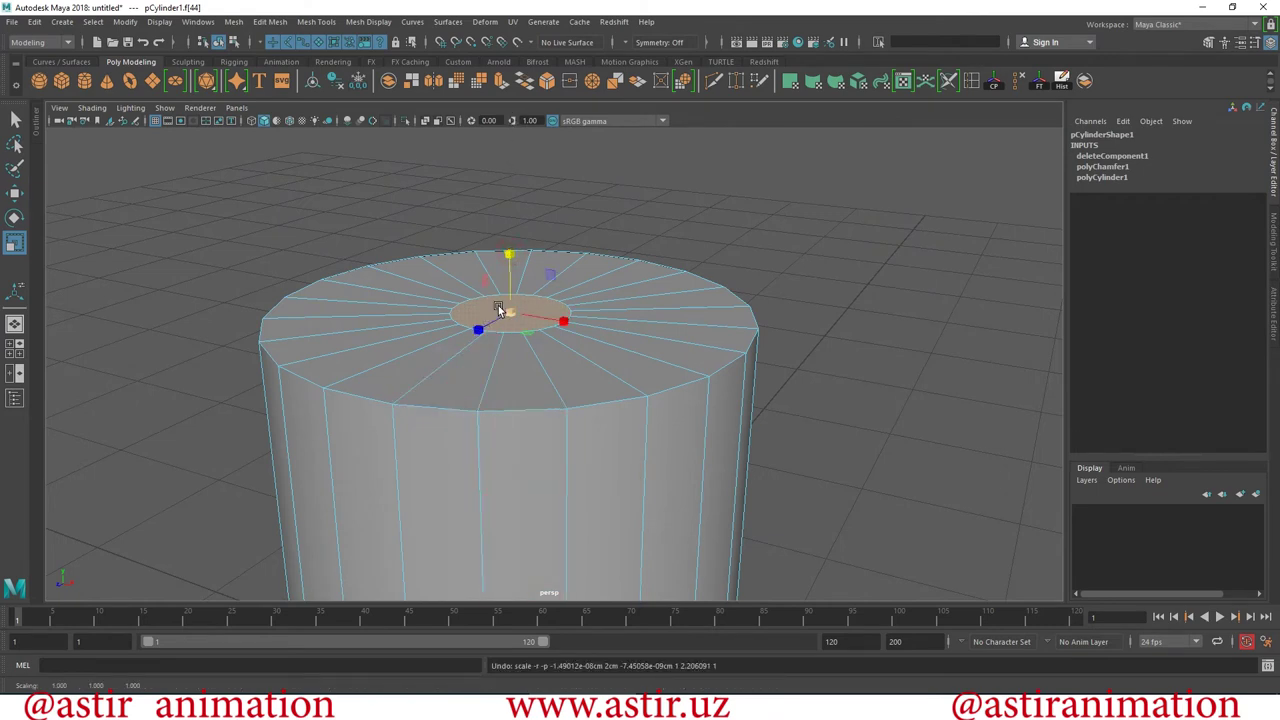
{"action": "key", "text": "ctrl+z"}
{"action": "mouse_move", "coordinate": [620, 458]}
{"action": "left_mouse_down", "text": "alt"}
{"action": "mouse_move", "coordinate": [611, 466]}
{"action": "mouse_move", "coordinate": [563, 374]}
{"action": "mouse_move", "coordinate": [560, 410]}
{"action": "left_mouse_up", "text": "alt"}
{"action": "left_click", "coordinate": [543, 401]}
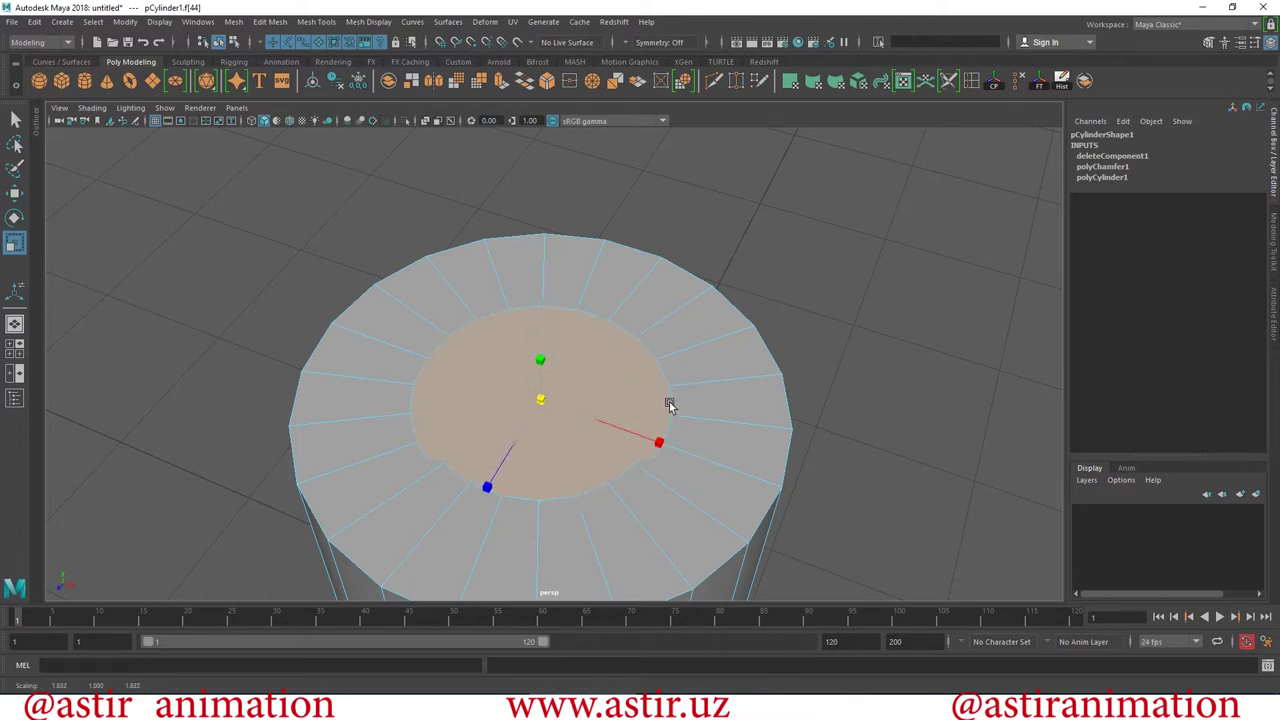
Scale the centre face uniformly until only a thin ring of rim faces remains.
{"action": "right_click_drag", "start_coordinate": [883, 449], "coordinate": [646, 460], "text": "alt"}
{"action": "mouse_move", "coordinate": [646, 460]}
{"action": "left_mouse_down", "text": "alt"}
{"action": "mouse_move", "coordinate": [629, 466]}
{"action": "mouse_move", "coordinate": [643, 333]}
{"action": "mouse_move", "coordinate": [626, 346]}
{"action": "mouse_move", "coordinate": [538, 291]}
{"action": "left_mouse_up", "text": "alt"}
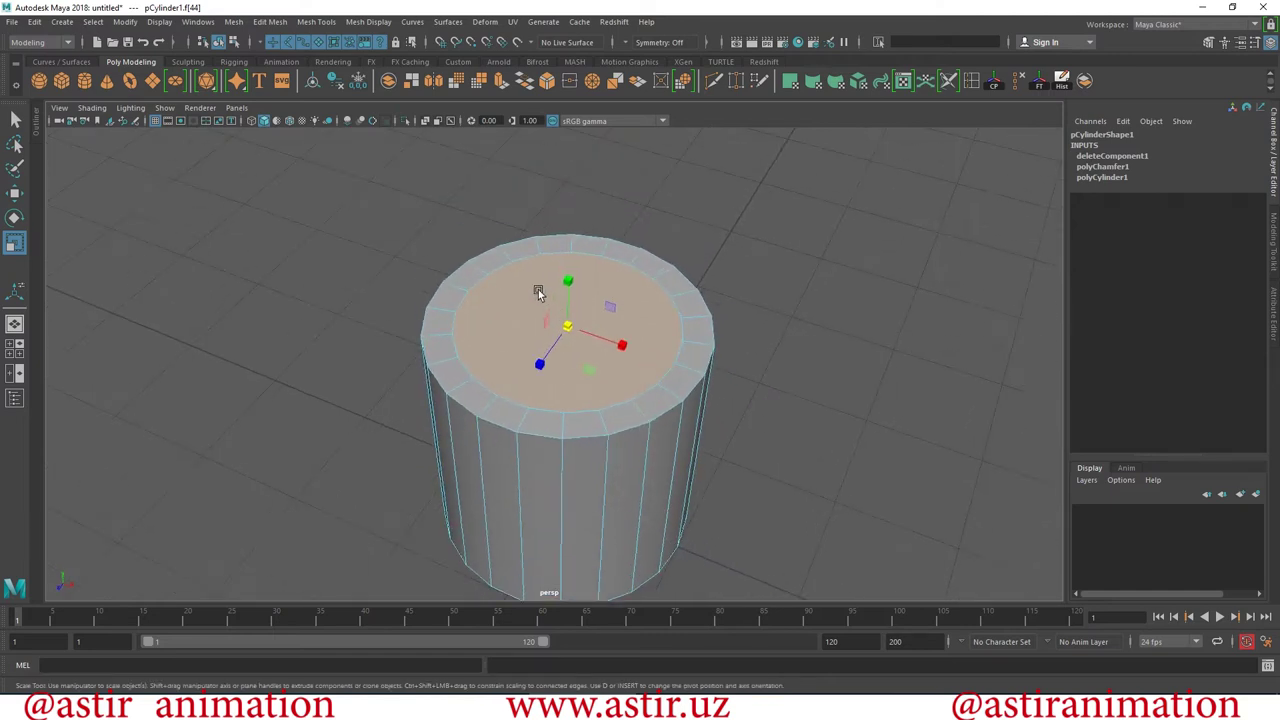
{"action": "mouse_move", "coordinate": [526, 333]}
{"action": "right_mouse_down", "text": "alt"}
{"action": "mouse_move", "coordinate": [553, 418]}
{"action": "mouse_move", "coordinate": [710, 416]}
{"action": "right_mouse_up", "text": "alt"}
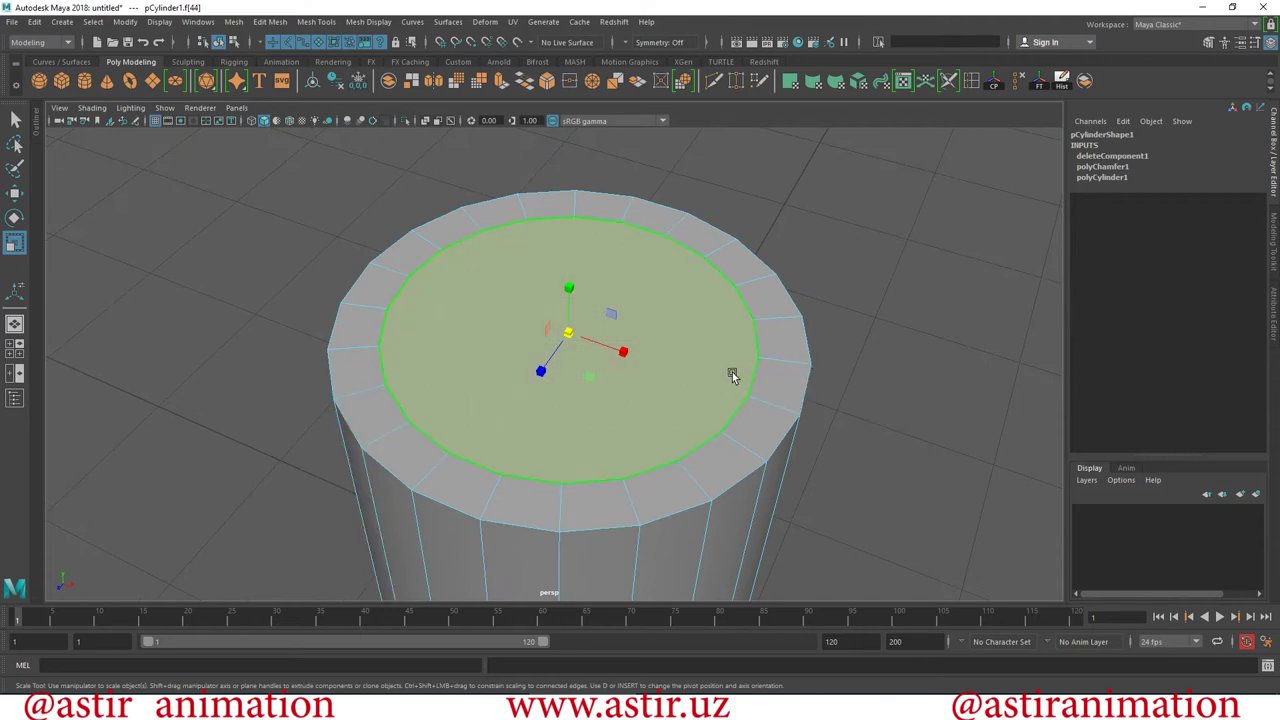
{"action": "left_click_drag", "start_coordinate": [569, 337], "coordinate": [578, 337]}
{"action": "mouse_move", "coordinate": [721, 416]}
{"action": "left_mouse_down", "text": "alt"}
{"action": "mouse_move", "coordinate": [603, 423]}
{"action": "mouse_move", "coordinate": [560, 508]}
{"action": "mouse_move", "coordinate": [598, 444]}
{"action": "mouse_move", "coordinate": [603, 457]}
{"action": "left_mouse_up", "text": "alt"}
{"action": "mouse_move", "coordinate": [611, 368]}
{"action": "left_mouse_down"}
{"action": "mouse_move", "coordinate": [623, 414]}
{"action": "mouse_move", "coordinate": [734, 400]}
{"action": "mouse_move", "coordinate": [780, 423]}
{"action": "mouse_move", "coordinate": [660, 396]}
{"action": "left_mouse_up"}
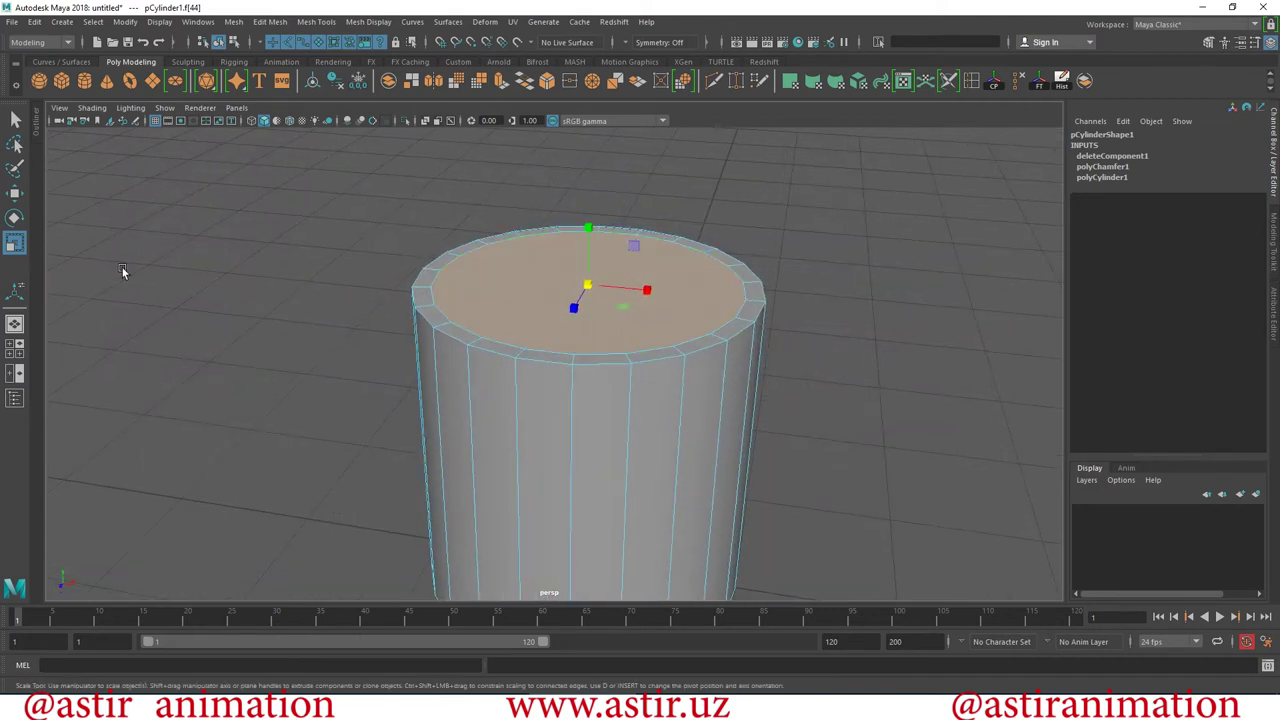
Test moving the top face up, sideways and down, undoing each move so it stays flat.
{"action": "left_click", "coordinate": [15, 193]}
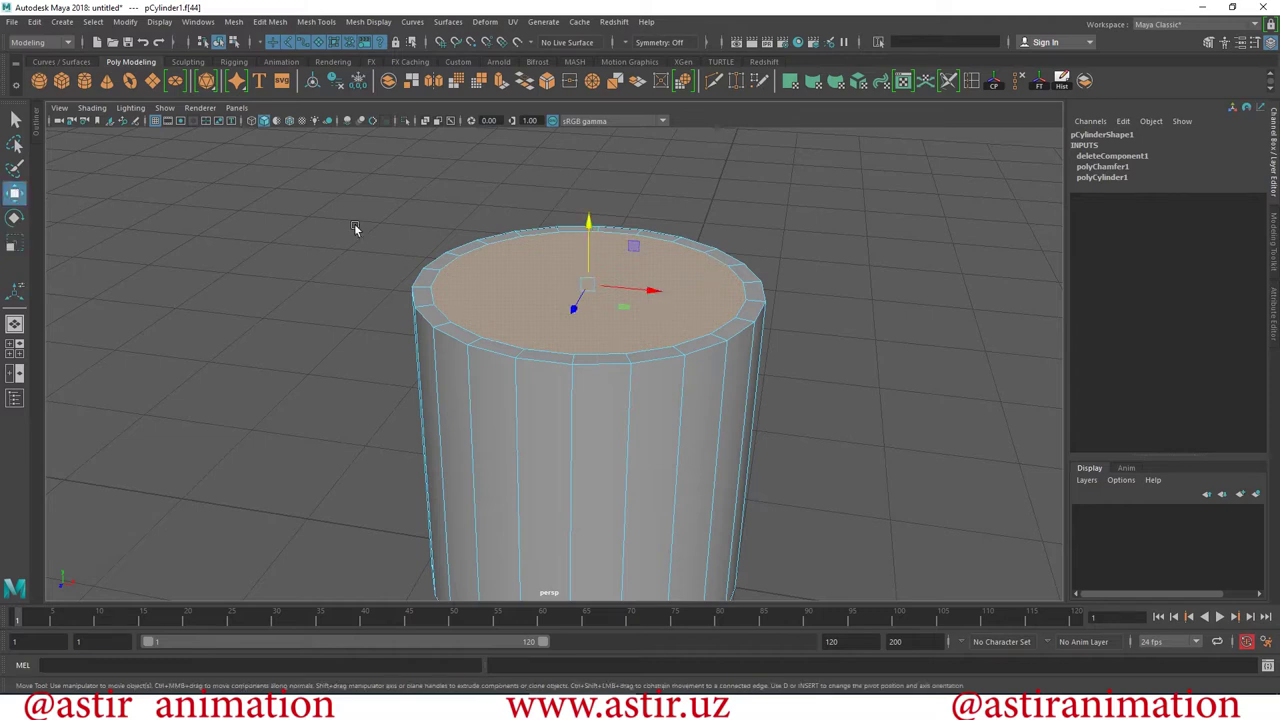
{"action": "mouse_move", "coordinate": [589, 222]}
{"action": "left_mouse_down"}
{"action": "mouse_move", "coordinate": [600, 329]}
{"action": "mouse_move", "coordinate": [620, 260]}
{"action": "mouse_move", "coordinate": [590, 245]}
{"action": "mouse_move", "coordinate": [598, 176]}
{"action": "left_mouse_up"}
{"action": "key", "text": "ctrl+z"}
{"action": "mouse_move", "coordinate": [665, 295]}
{"action": "left_mouse_down"}
{"action": "mouse_move", "coordinate": [302, 280]}
{"action": "mouse_move", "coordinate": [536, 281]}
{"action": "mouse_move", "coordinate": [536, 328]}
{"action": "left_mouse_up"}
{"action": "key", "text": "ctrl+z"}
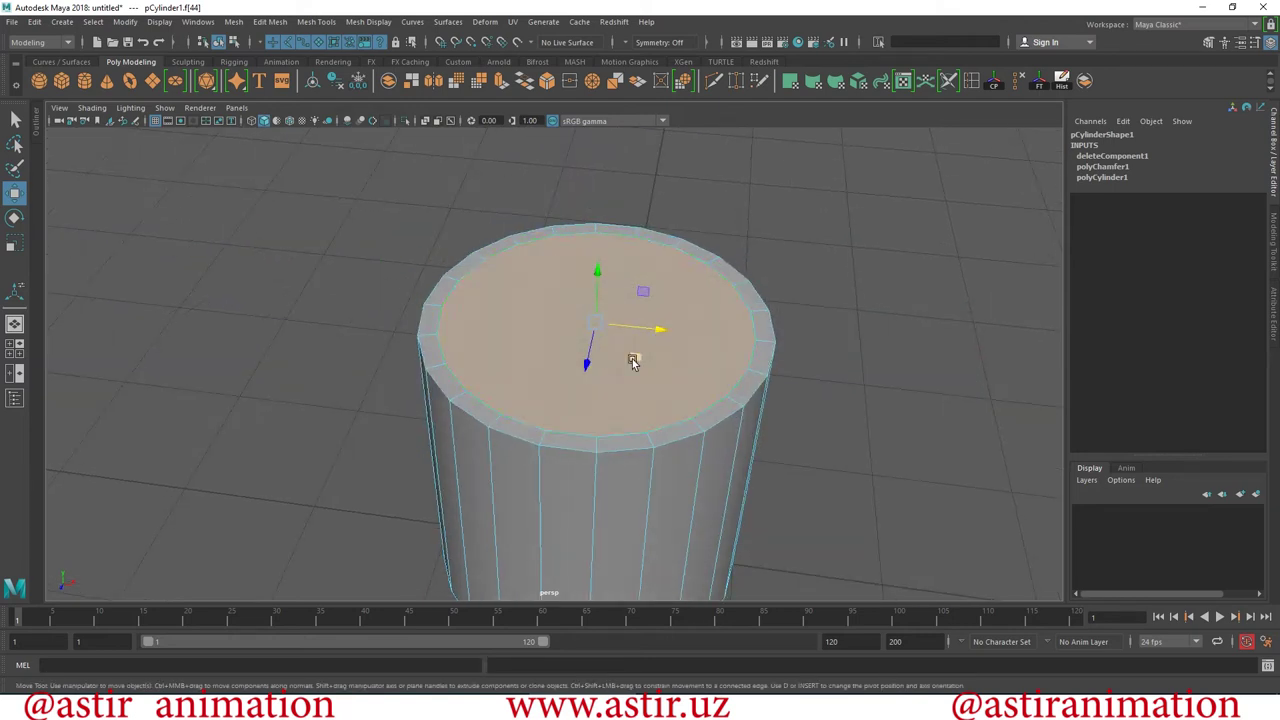
{"action": "mouse_move", "coordinate": [587, 368]}
{"action": "left_mouse_down"}
{"action": "mouse_move", "coordinate": [591, 546]}
{"action": "mouse_move", "coordinate": [677, 243]}
{"action": "mouse_move", "coordinate": [640, 490]}
{"action": "left_mouse_up"}
{"action": "key", "text": "ctrl+z"}
{"action": "mouse_move", "coordinate": [686, 334]}
{"action": "left_mouse_down", "text": "alt"}
{"action": "mouse_move", "coordinate": [537, 274]}
{"action": "mouse_move", "coordinate": [514, 286]}
{"action": "mouse_move", "coordinate": [575, 292]}
{"action": "left_mouse_up", "text": "alt"}
{"action": "mouse_move", "coordinate": [575, 292]}
{"action": "right_mouse_down", "text": "alt"}
{"action": "mouse_move", "coordinate": [611, 349]}
{"action": "mouse_move", "coordinate": [729, 294]}
{"action": "mouse_move", "coordinate": [766, 294]}
{"action": "mouse_move", "coordinate": [683, 273]}
{"action": "mouse_move", "coordinate": [623, 297]}
{"action": "mouse_move", "coordinate": [623, 277]}
{"action": "right_mouse_up", "text": "alt"}
{"action": "left_click_drag", "start_coordinate": [623, 277], "coordinate": [656, 428]}
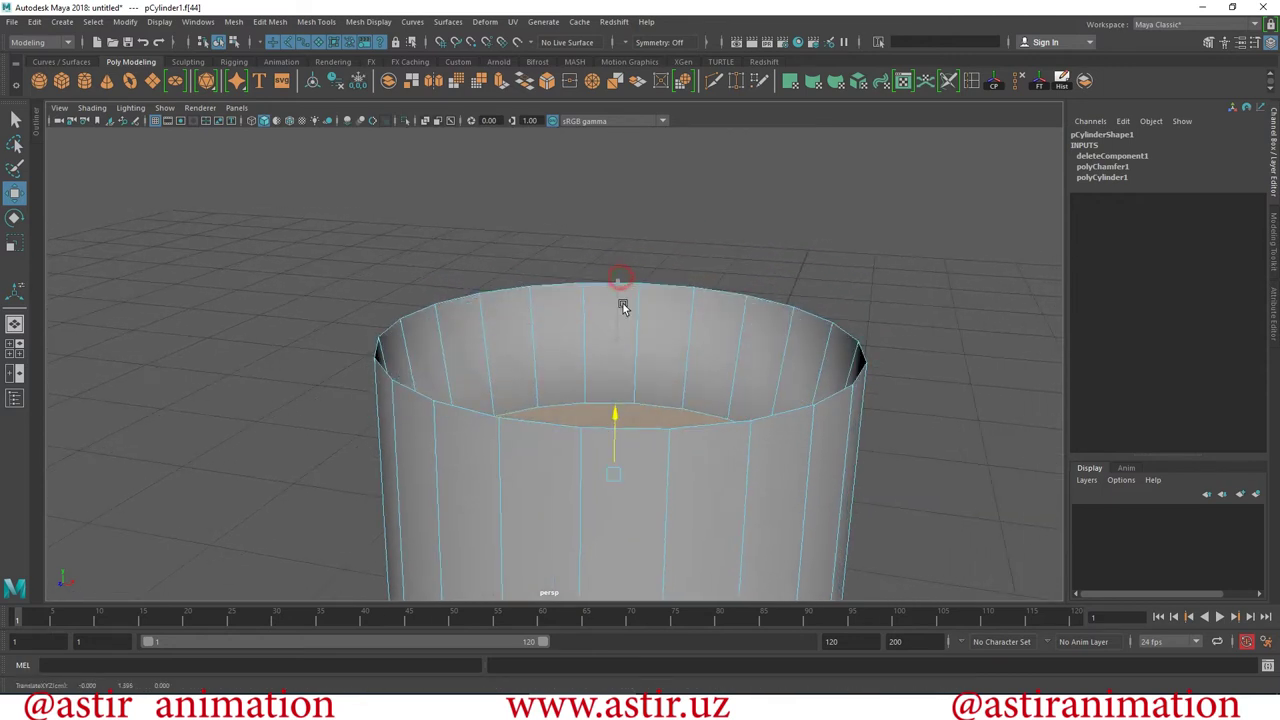
{"action": "key", "text": "ctrl+z"}
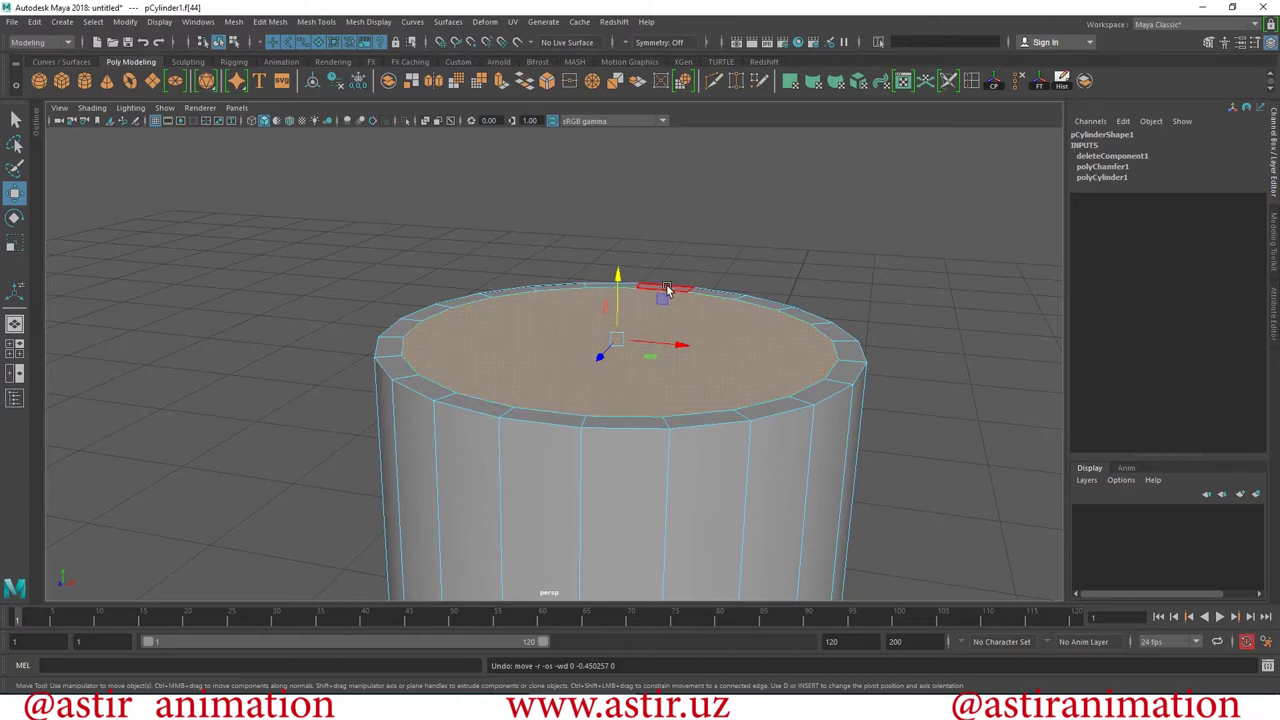
{"action": "left_click", "coordinate": [269, 24]}
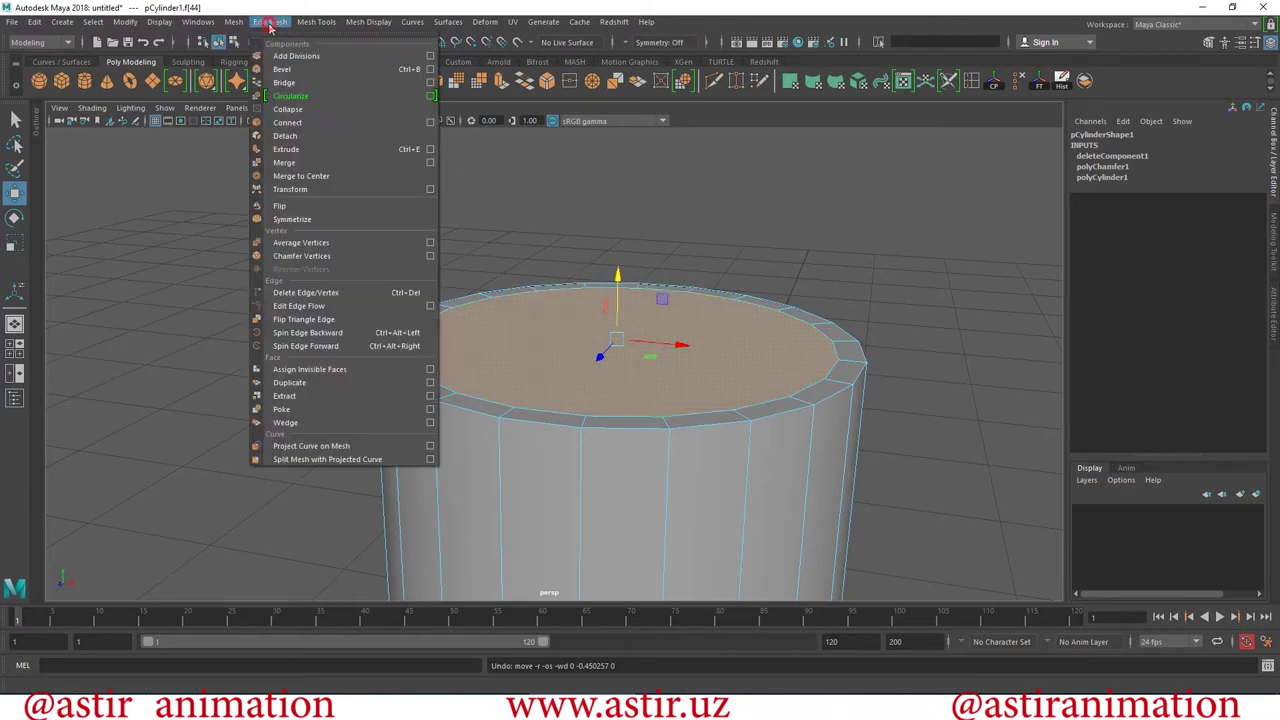
{"action": "left_click", "coordinate": [286, 149]}
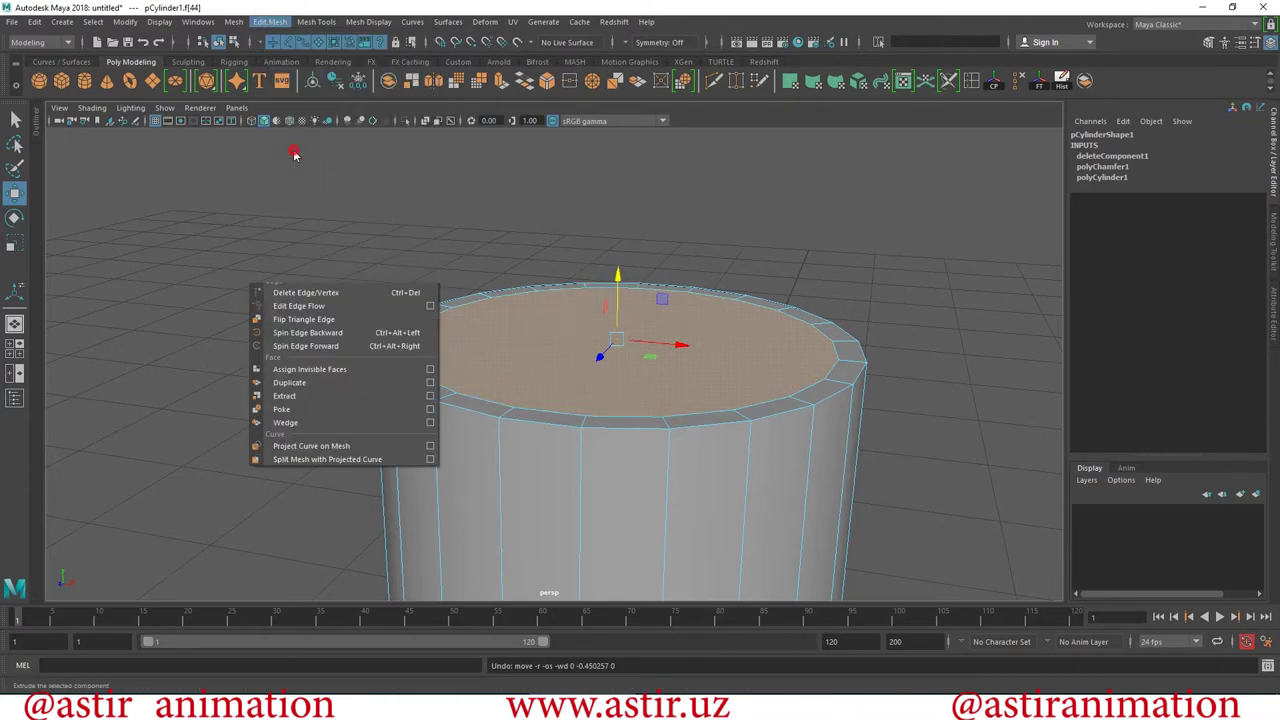
{"action": "left_click_drag", "start_coordinate": [566, 434], "coordinate": [398, 418], "text": "alt"}
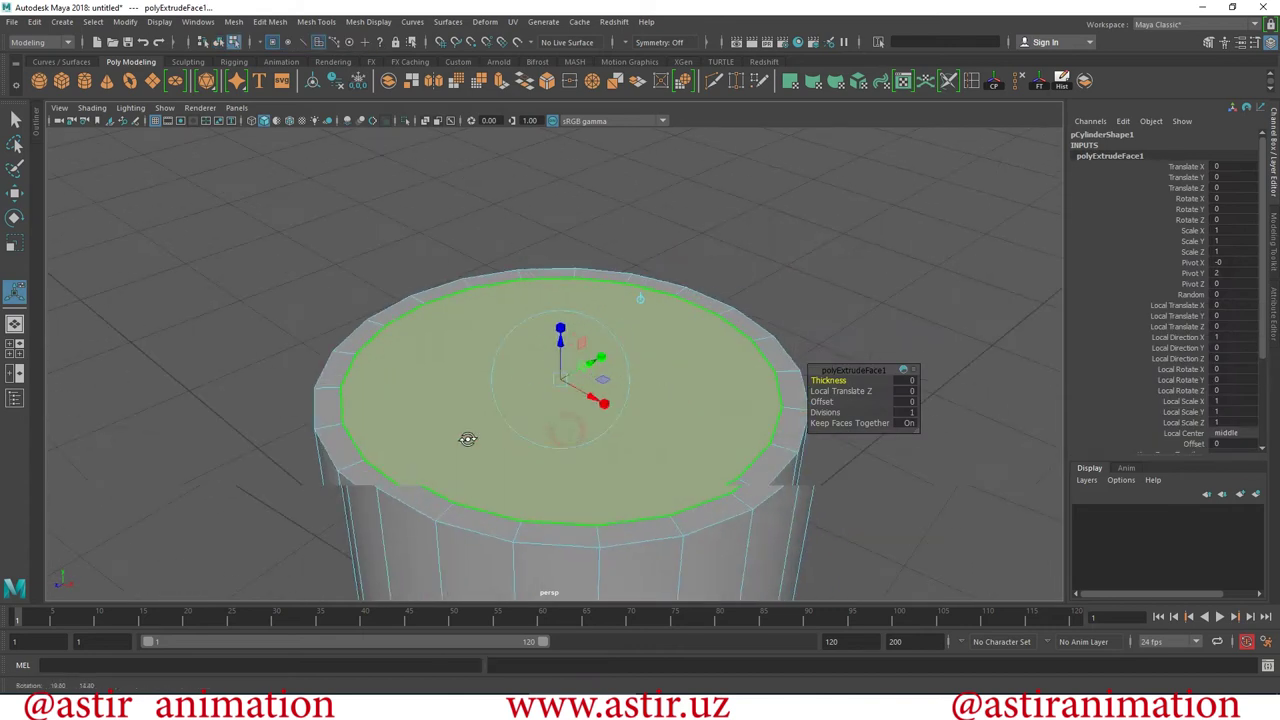
{"action": "left_click", "coordinate": [789, 302]}
{"action": "key", "text": "ctrl+z"}
{"action": "left_click_drag", "start_coordinate": [602, 331], "coordinate": [474, 337], "text": "alt"}
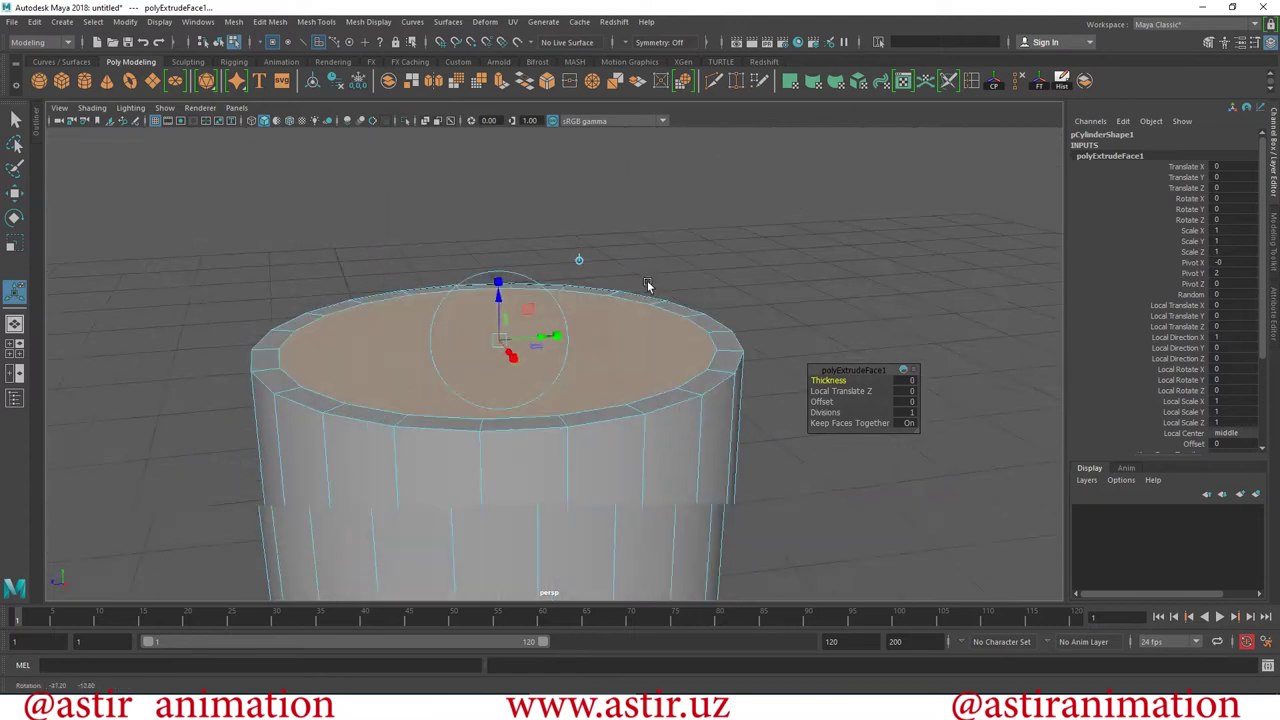
{"action": "scroll", "coordinate": [474, 337], "scroll_direction": "up", "scroll_amount": 3}
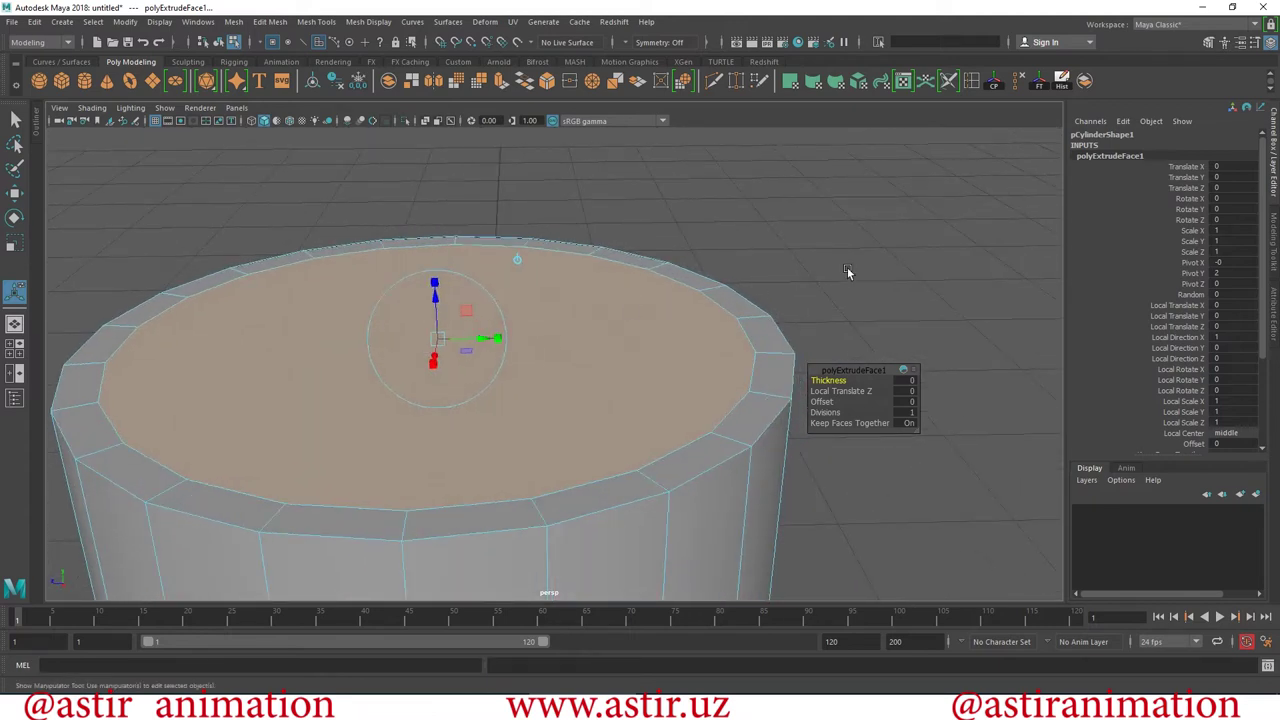
{"action": "left_click_drag", "start_coordinate": [556, 362], "coordinate": [585, 345], "text": "alt"}
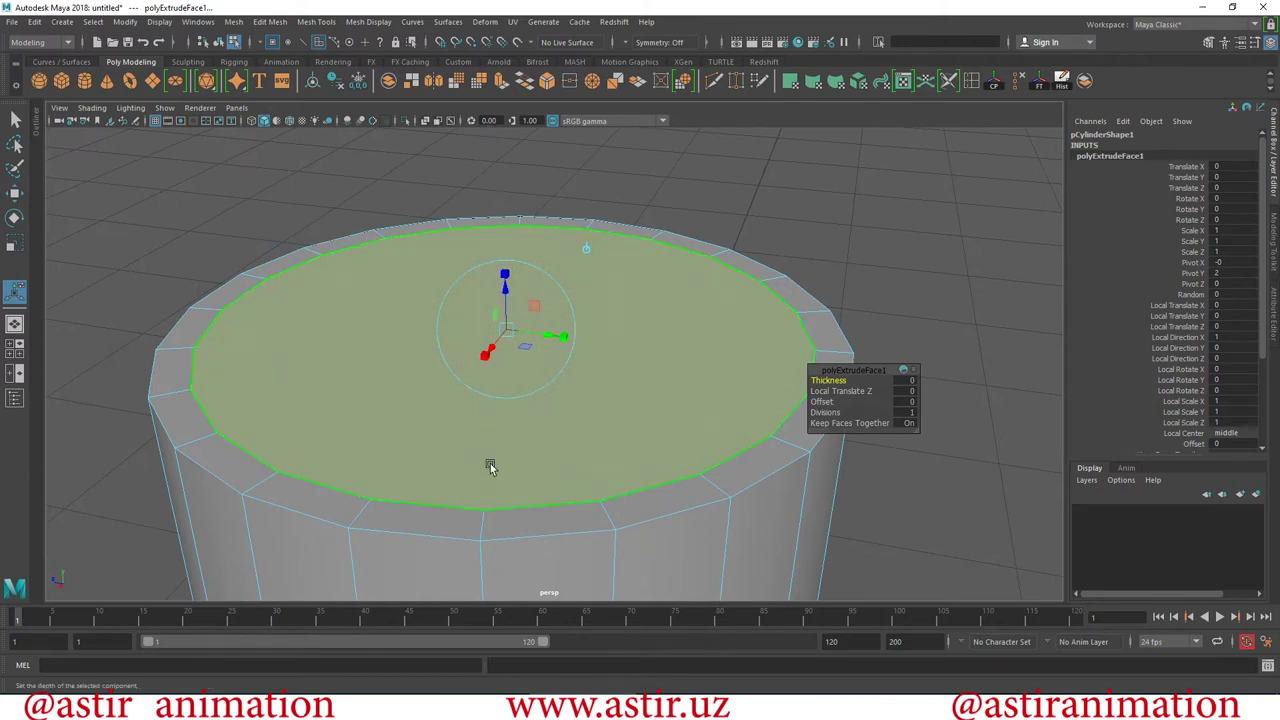
{"action": "left_click_drag", "start_coordinate": [507, 297], "coordinate": [525, 394]}
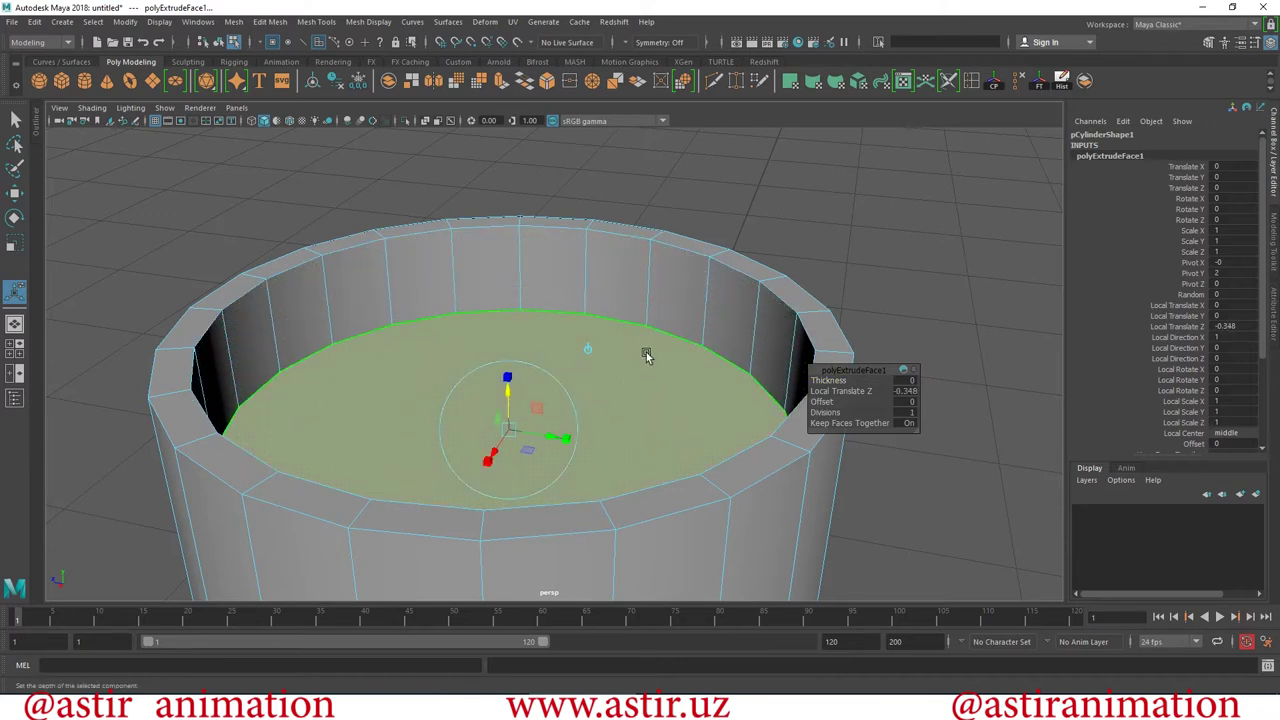
{"action": "left_click_drag", "start_coordinate": [646, 351], "coordinate": [598, 208], "text": "alt"}
{"action": "scroll", "coordinate": [610, 165], "scroll_direction": "down", "scroll_amount": 2}
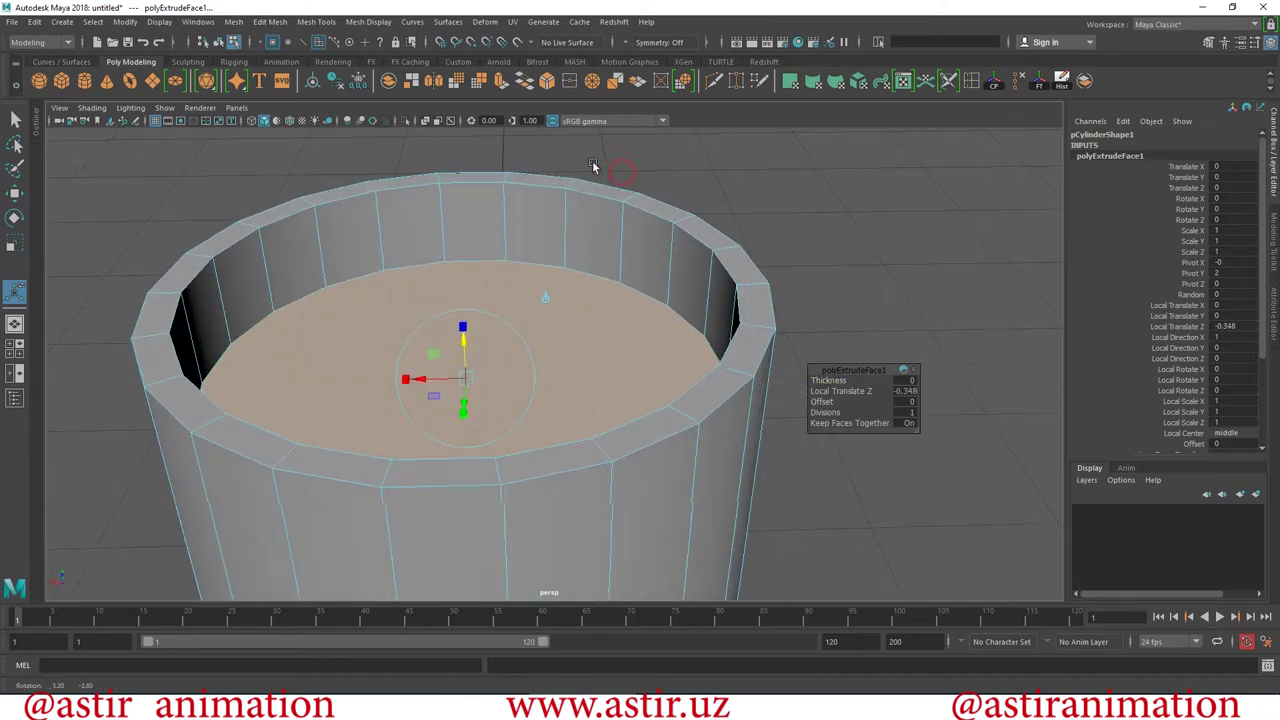
{"action": "left_click_drag", "start_coordinate": [503, 274], "coordinate": [461, 238], "text": "alt"}
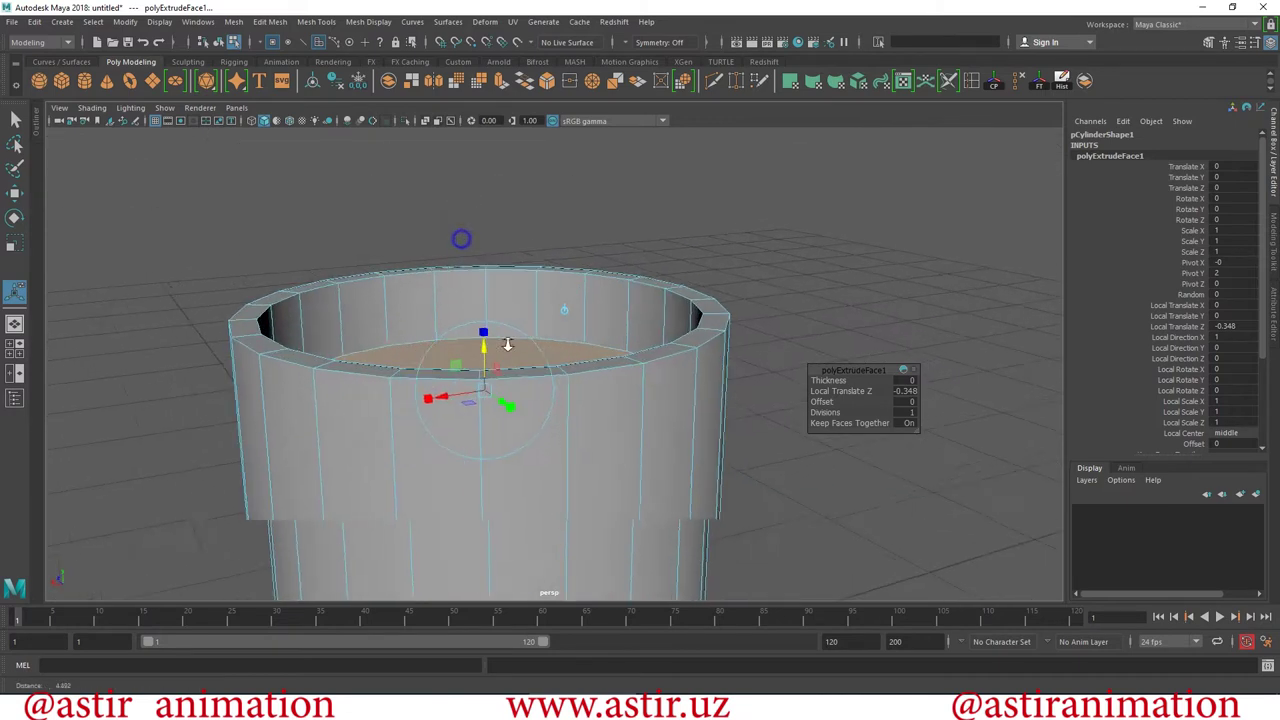
{"action": "scroll", "coordinate": [507, 344], "scroll_direction": "up", "scroll_amount": 2}
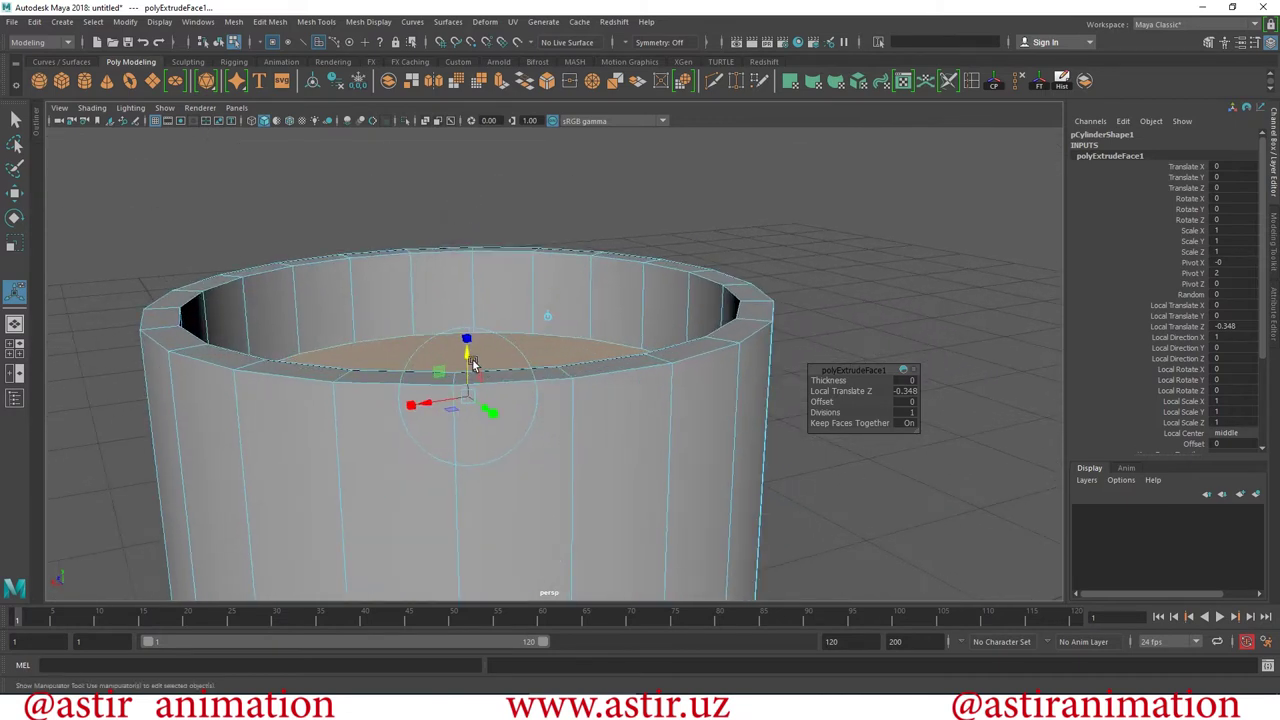
{"action": "left_click_drag", "start_coordinate": [467, 357], "coordinate": [470, 540]}
{"action": "left_click_drag", "start_coordinate": [614, 486], "coordinate": [676, 468], "text": "alt"}
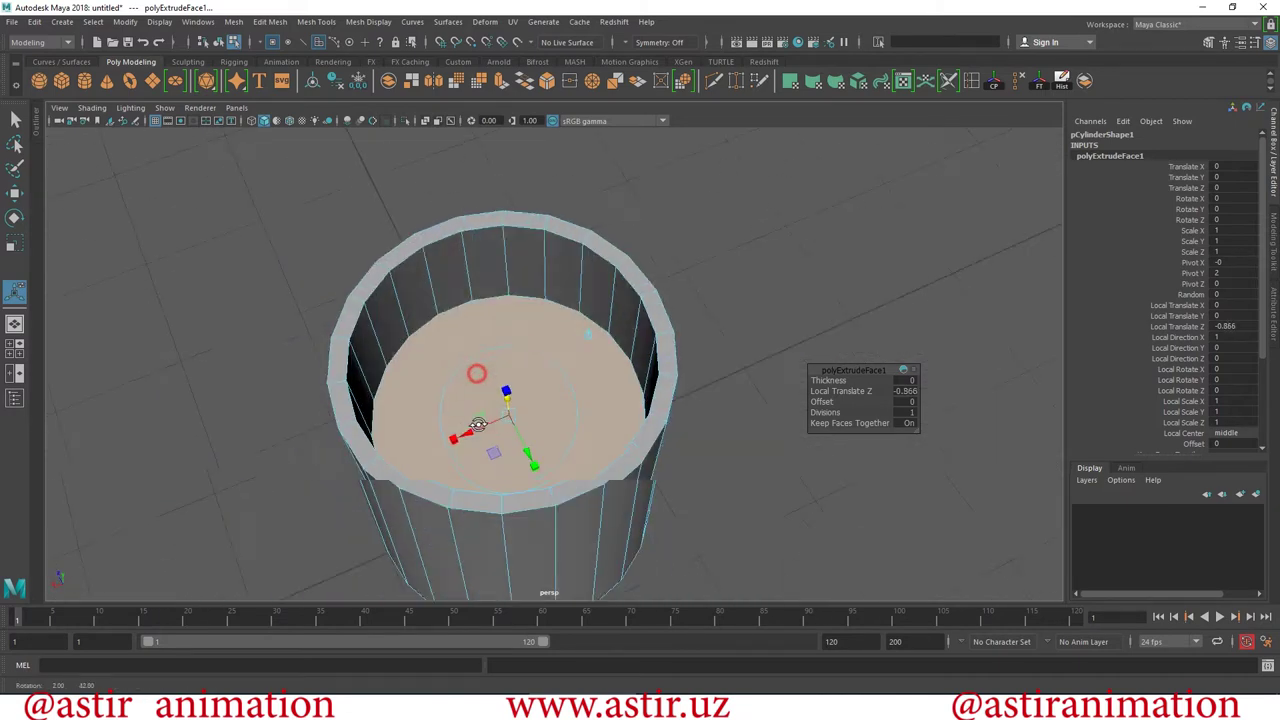
{"action": "scroll", "coordinate": [720, 440], "scroll_direction": "up", "scroll_amount": 2}
{"action": "mouse_move", "coordinate": [749, 414]}
{"action": "left_mouse_down", "text": "alt"}
{"action": "mouse_move", "coordinate": [686, 366]}
{"action": "mouse_move", "coordinate": [323, 286]}
{"action": "mouse_move", "coordinate": [334, 264]}
{"action": "mouse_move", "coordinate": [434, 366]}
{"action": "left_mouse_up", "text": "alt"}
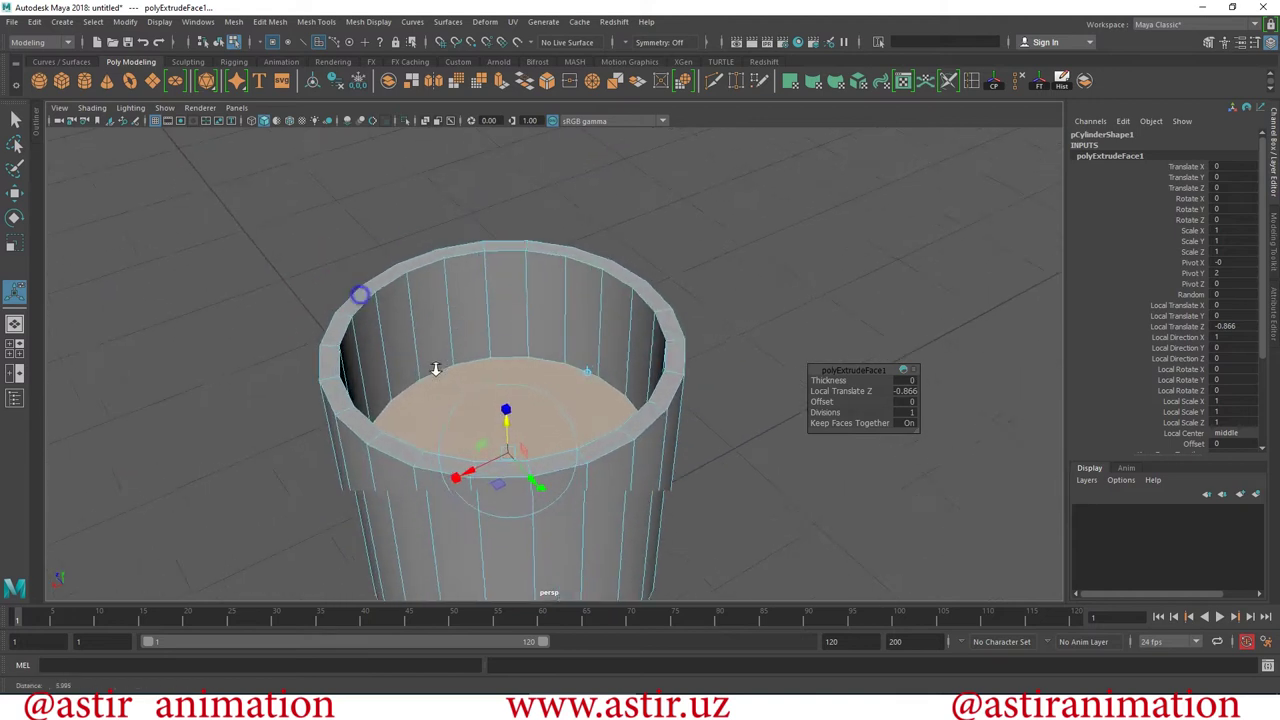
{"action": "scroll", "coordinate": [434, 366], "scroll_direction": "up", "scroll_amount": 3}
{"action": "scroll", "coordinate": [431, 317], "scroll_direction": "down", "scroll_amount": 3}
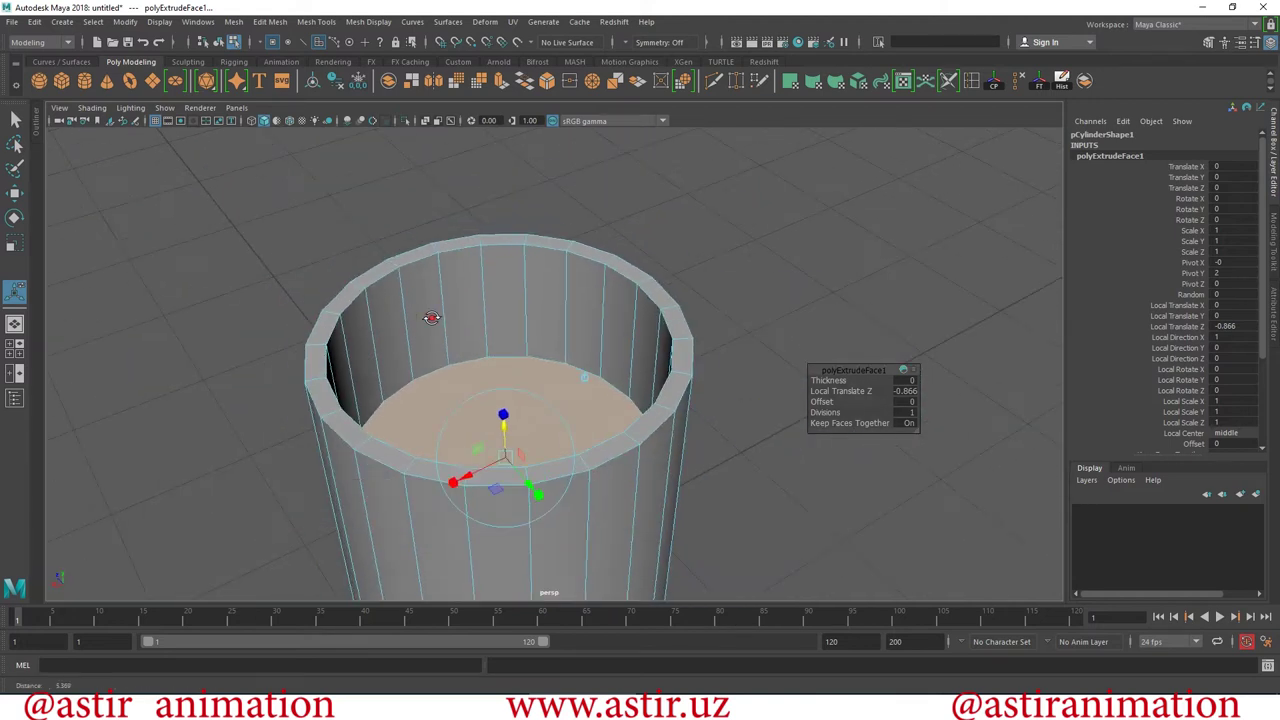
{"action": "key", "text": "ctrl+z"}
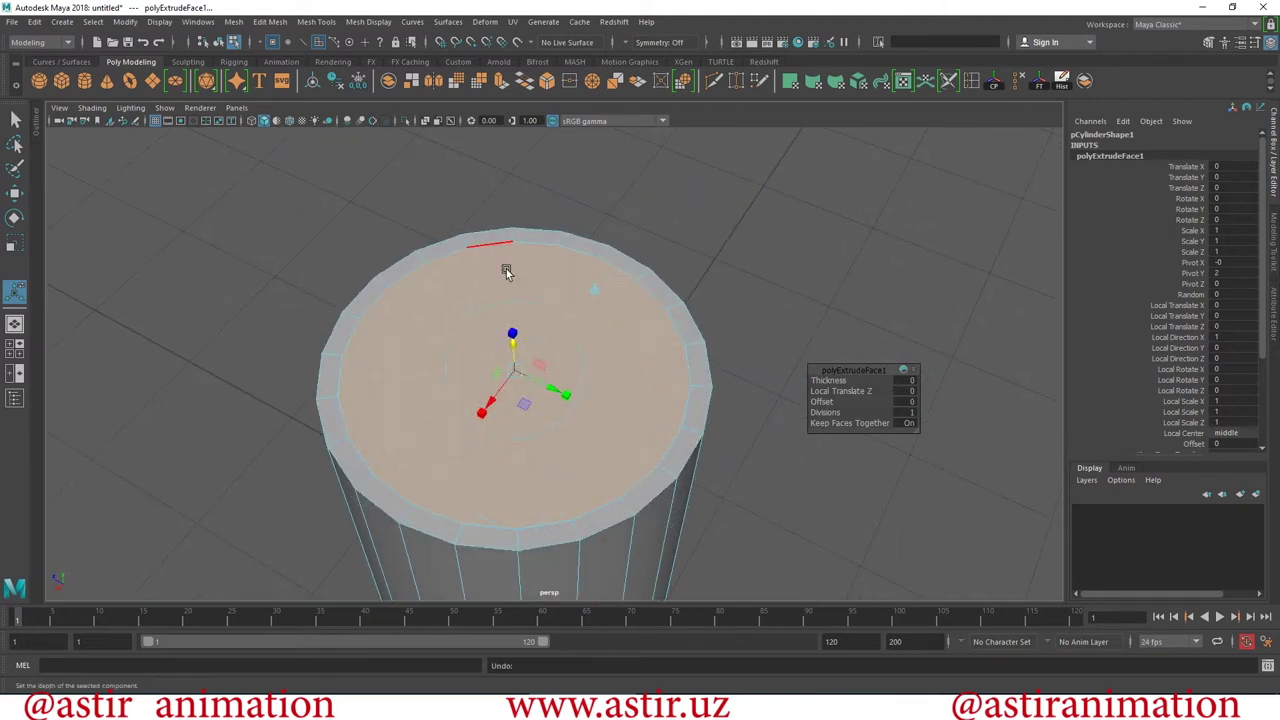
{"action": "key", "text": "1"}
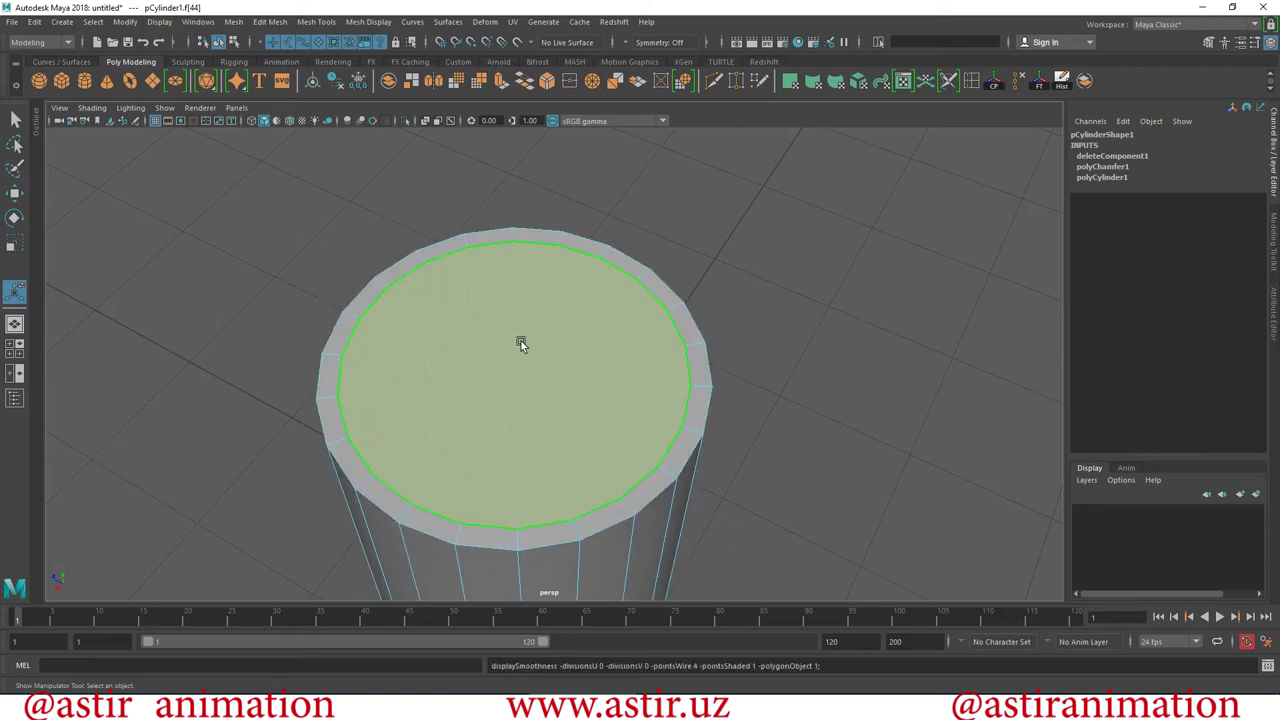
Make a first Extrude attempt on the top face, then clear the selection.
{"action": "left_click_drag", "start_coordinate": [521, 343], "coordinate": [443, 243], "text": "alt"}
{"action": "left_click", "coordinate": [443, 243]}
{"action": "left_click", "coordinate": [270, 22]}
{"action": "left_click", "coordinate": [270, 22]}
{"action": "left_click", "coordinate": [270, 22]}
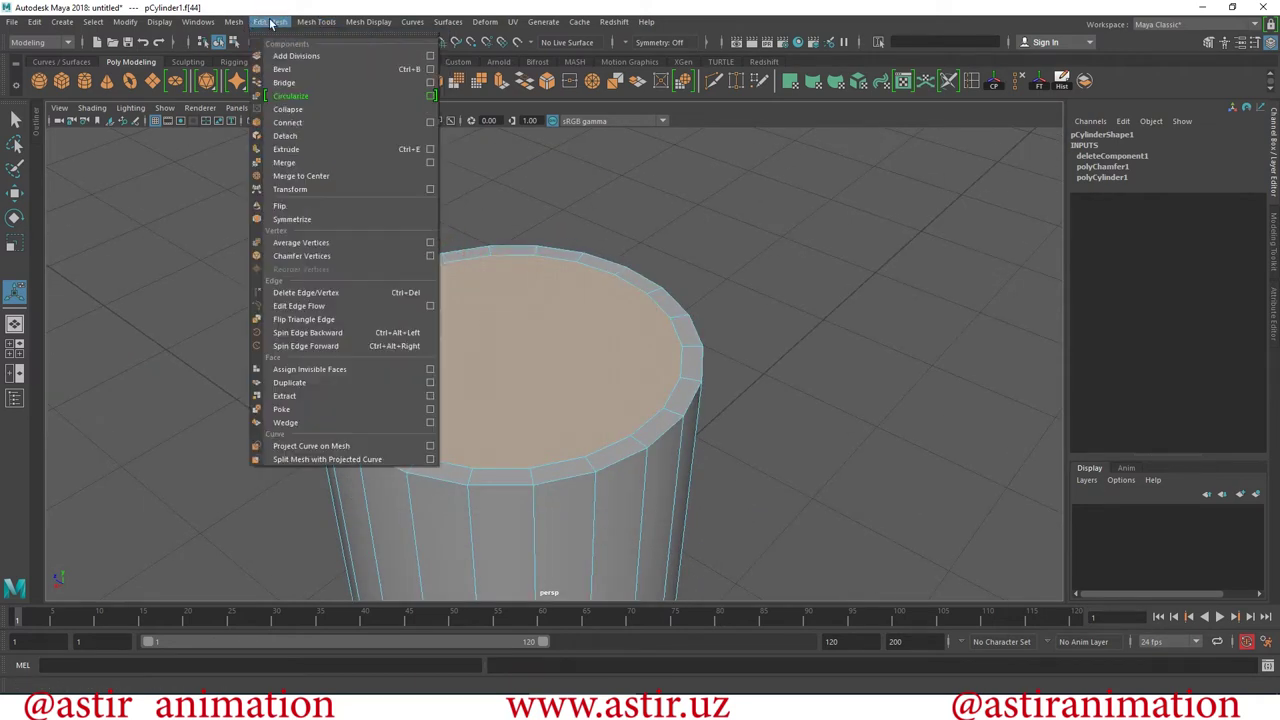
{"action": "left_click", "coordinate": [287, 149]}
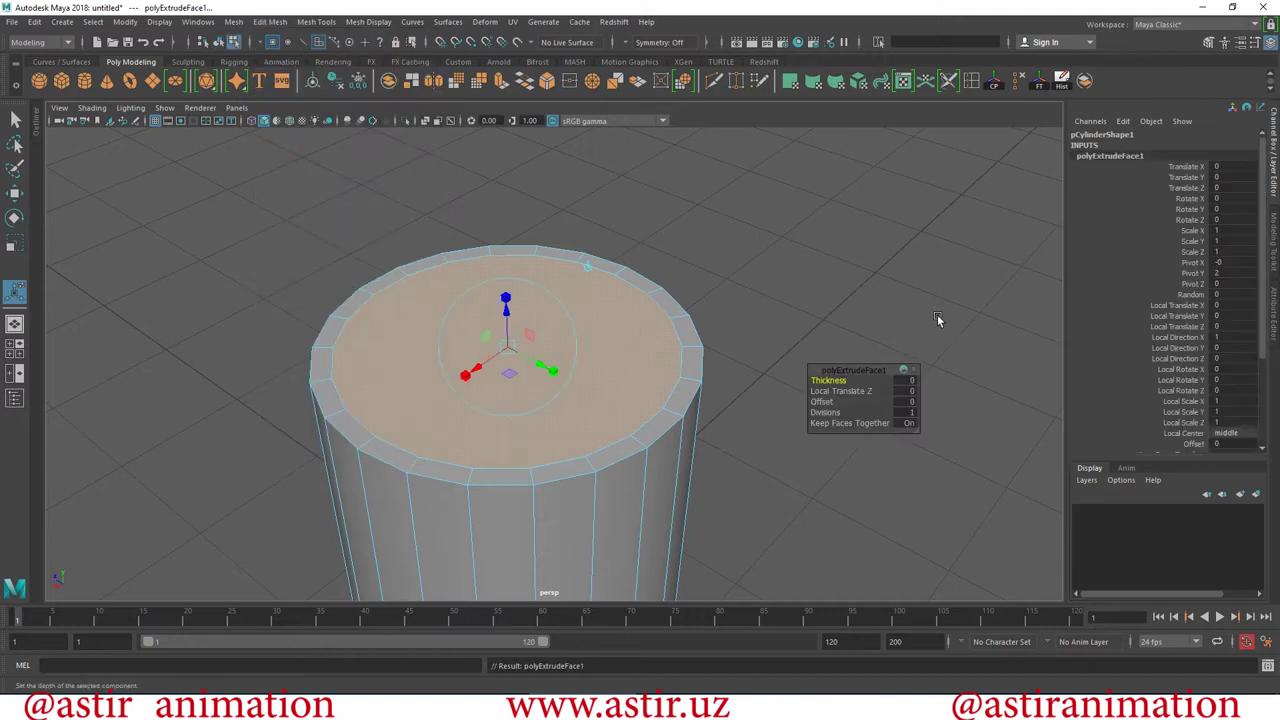
{"action": "left_click", "coordinate": [873, 277]}
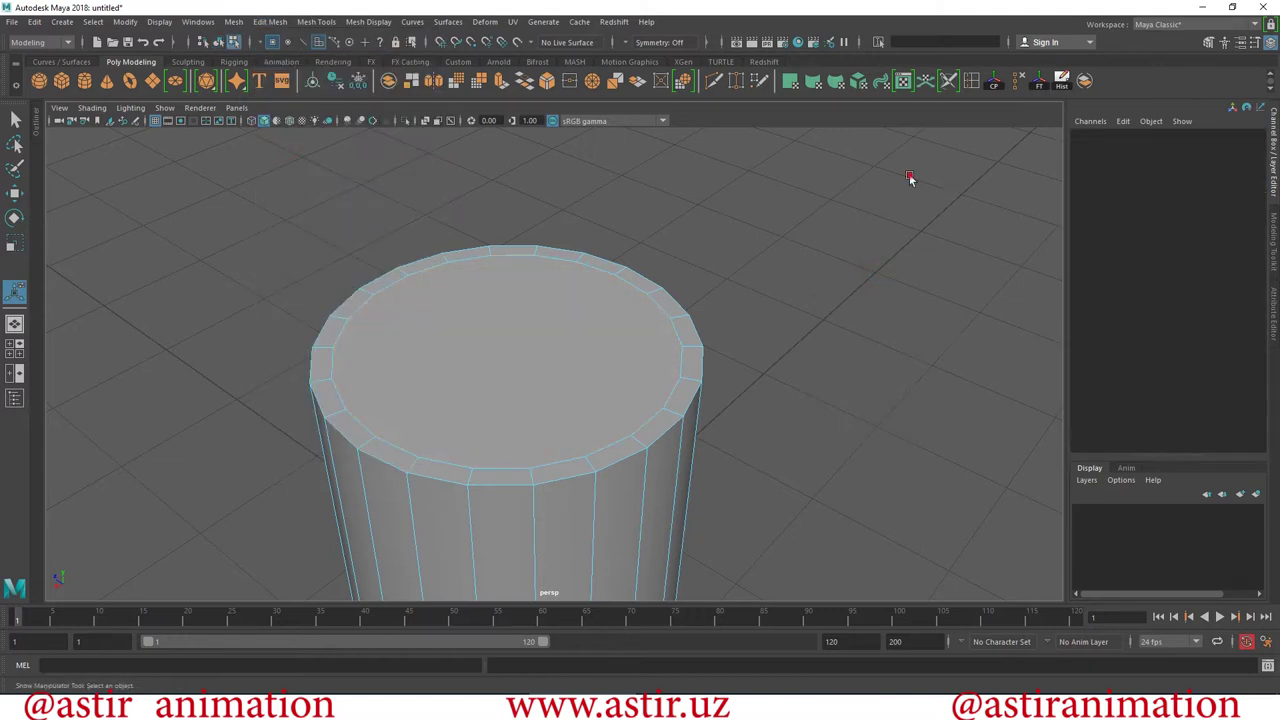
Extrude the top face and sink it to Local Translate Z -1.791 to hollow the cup.
{"action": "left_click", "coordinate": [463, 346]}
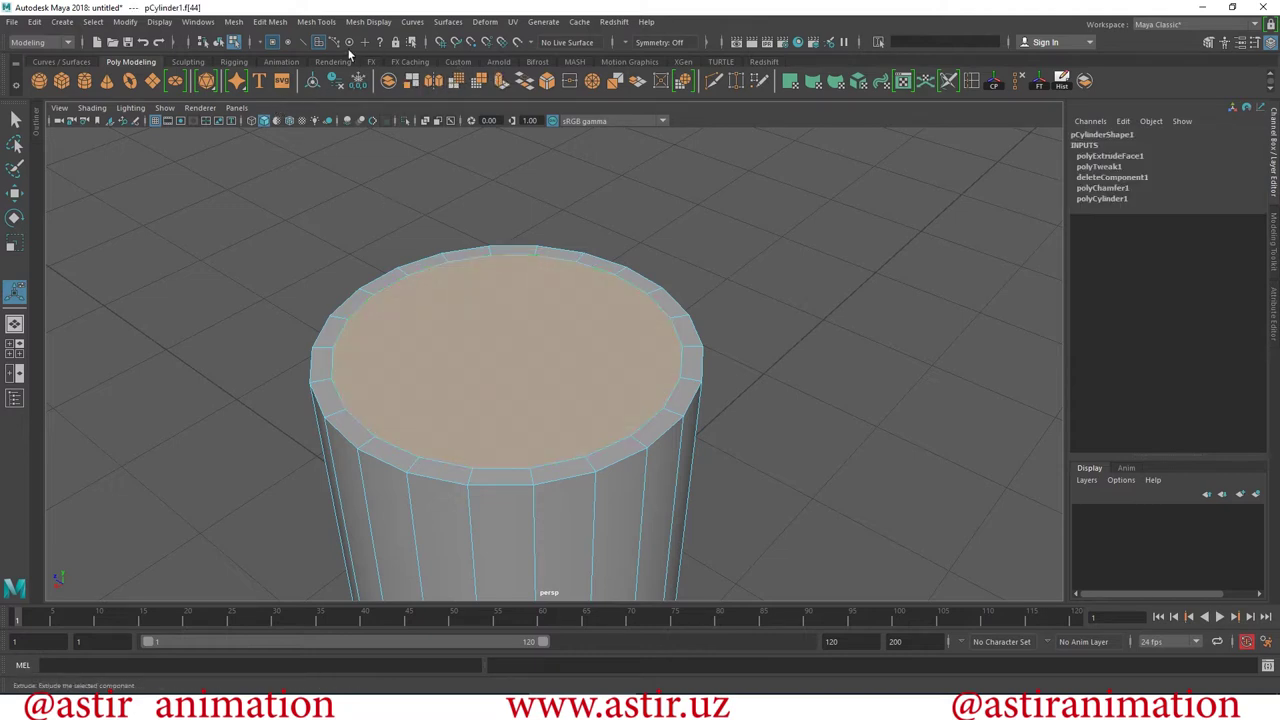
{"action": "left_click", "coordinate": [273, 24]}
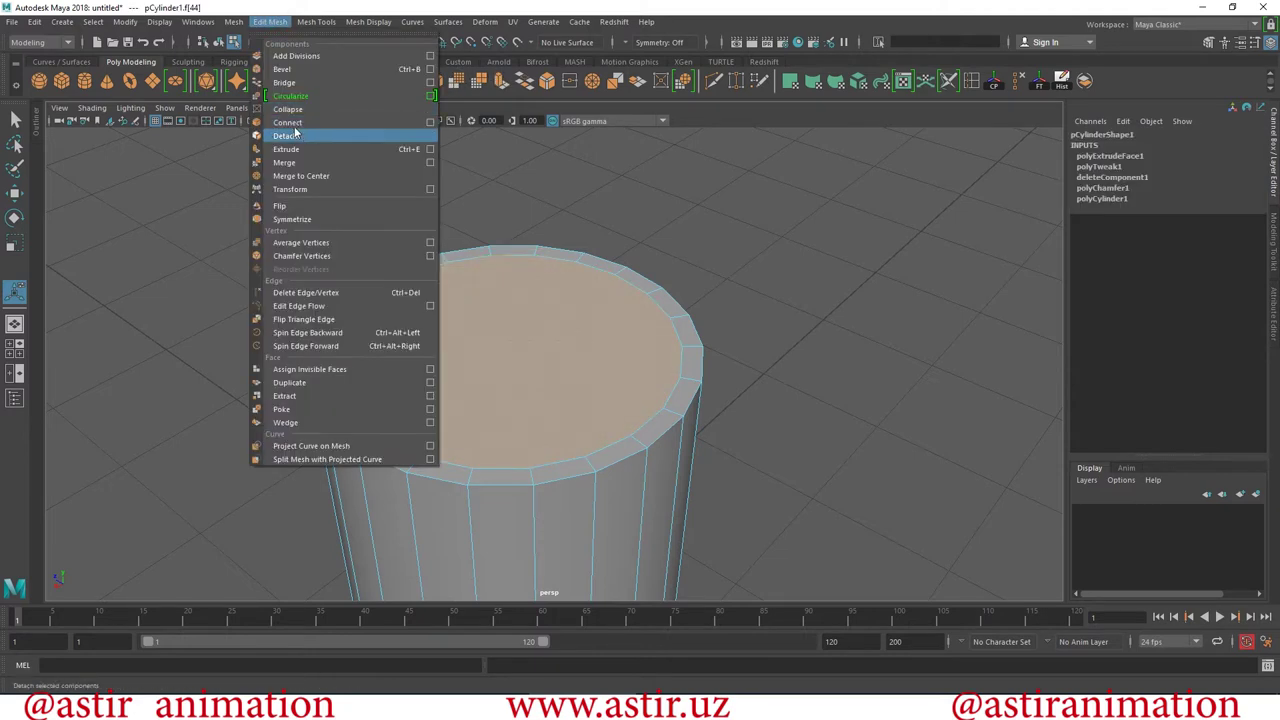
{"action": "left_click", "coordinate": [295, 151]}
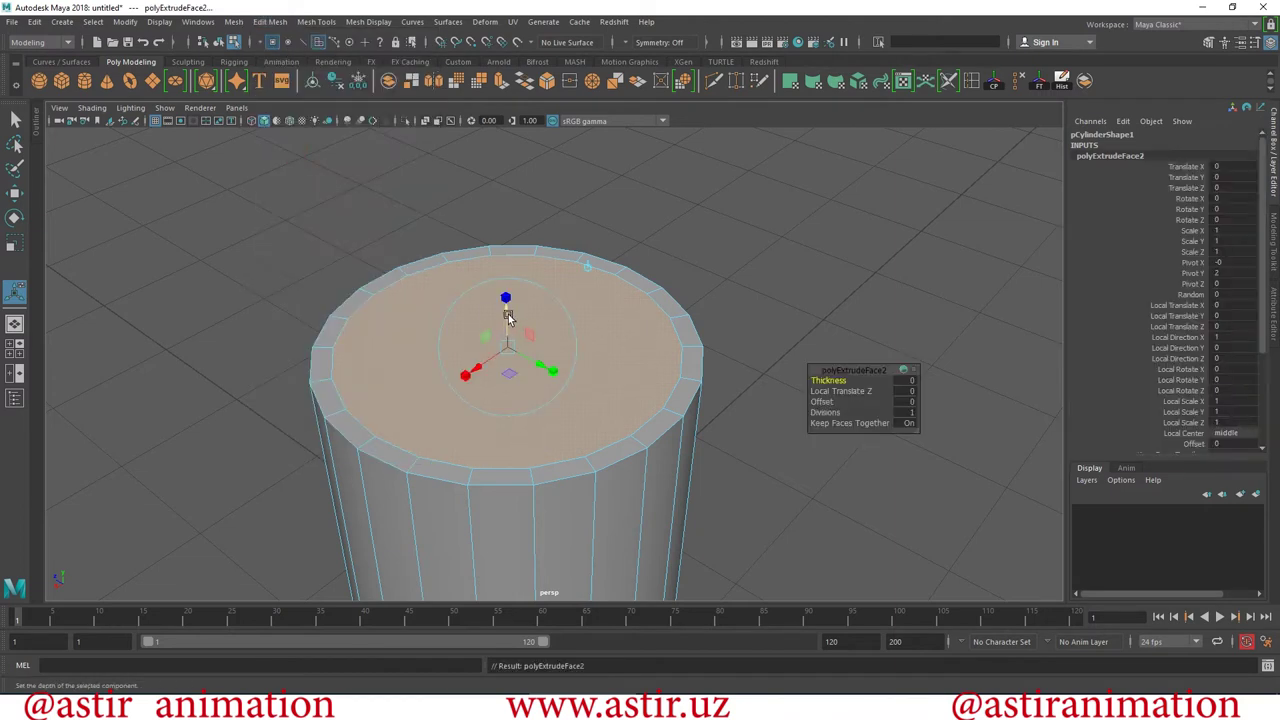
{"action": "left_click_drag", "start_coordinate": [507, 315], "coordinate": [514, 543]}
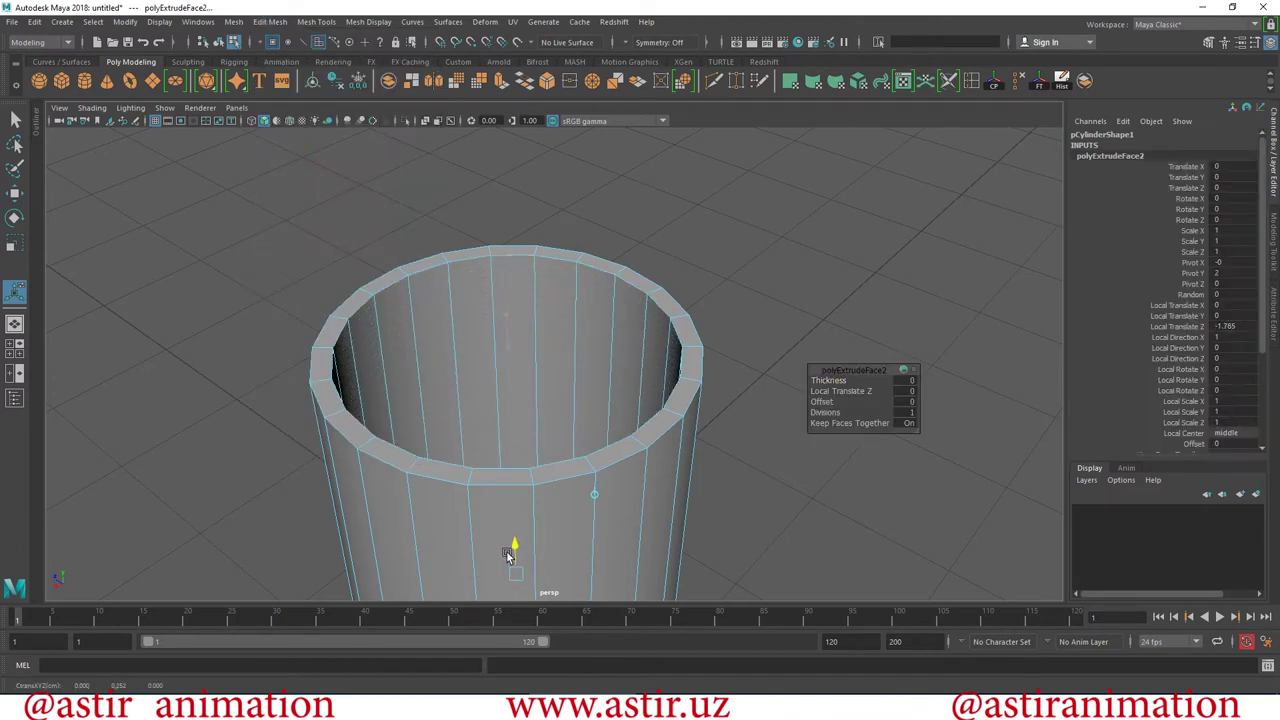
{"action": "left_click_drag", "start_coordinate": [421, 376], "coordinate": [635, 390], "text": "alt"}
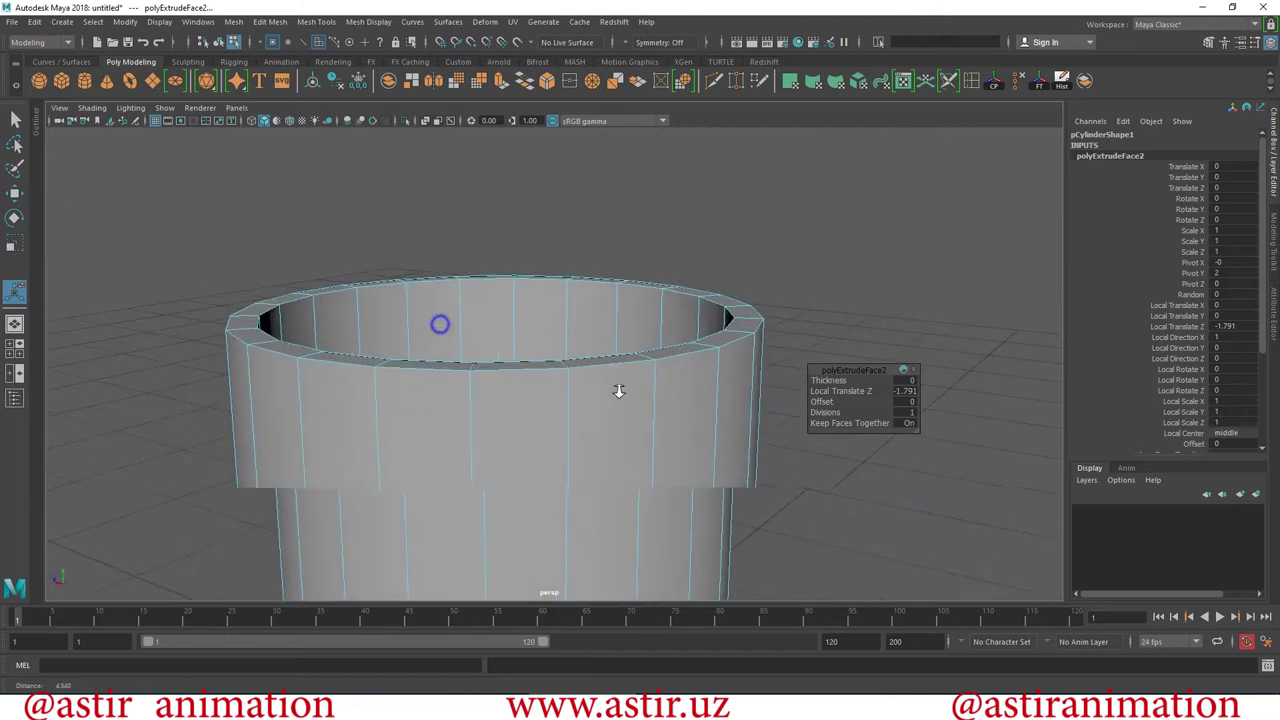
{"action": "mouse_move", "coordinate": [250, 337]}
{"action": "left_mouse_down", "text": "alt"}
{"action": "mouse_move", "coordinate": [177, 334]}
{"action": "mouse_move", "coordinate": [520, 429]}
{"action": "left_mouse_up", "text": "alt"}
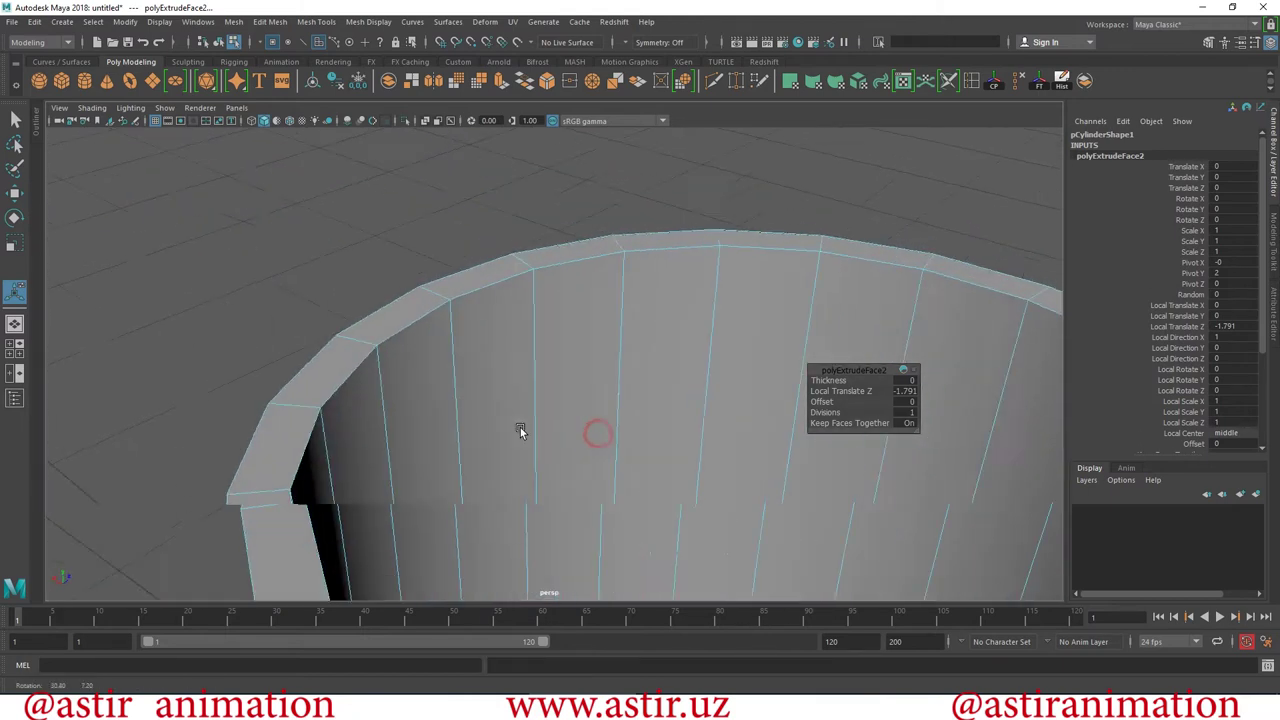
Inspect the hollowed cup and select the inner rim face loop.
{"action": "scroll", "coordinate": [520, 429], "scroll_direction": "up", "scroll_amount": 3}
{"action": "left_click_drag", "start_coordinate": [792, 413], "coordinate": [530, 299], "text": "alt"}
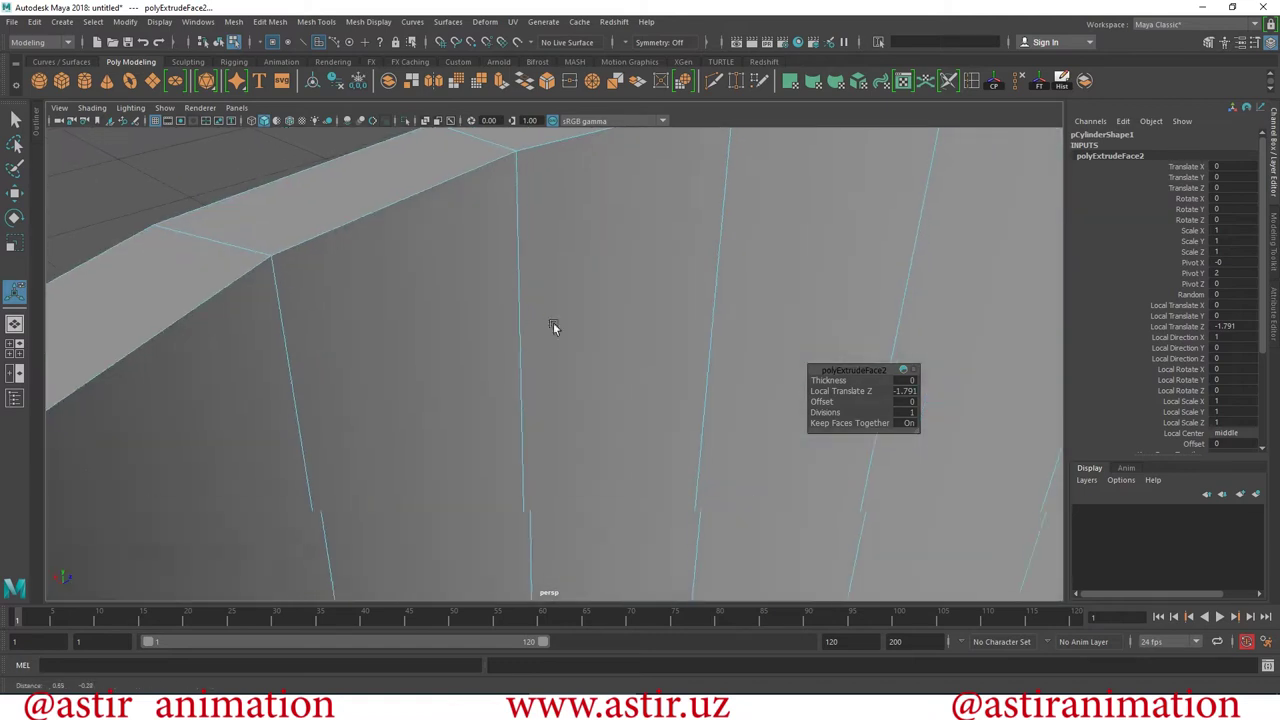
{"action": "scroll", "coordinate": [530, 299], "scroll_direction": "down", "scroll_amount": 2}
{"action": "scroll", "coordinate": [483, 394], "scroll_direction": "down", "scroll_amount": 5}
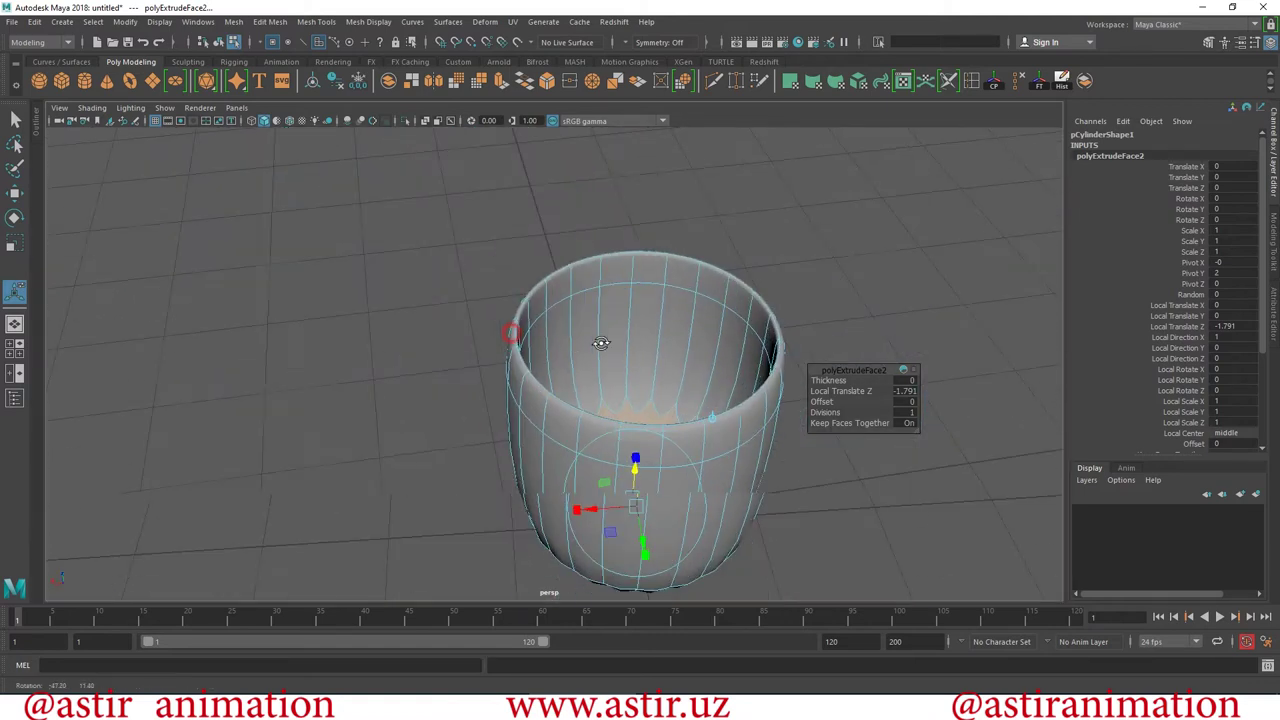
{"action": "left_click_drag", "start_coordinate": [600, 340], "coordinate": [596, 316], "text": "alt"}
{"action": "scroll", "coordinate": [596, 316], "scroll_direction": "up", "scroll_amount": 3}
{"action": "scroll", "coordinate": [543, 363], "scroll_direction": "up", "scroll_amount": 2}
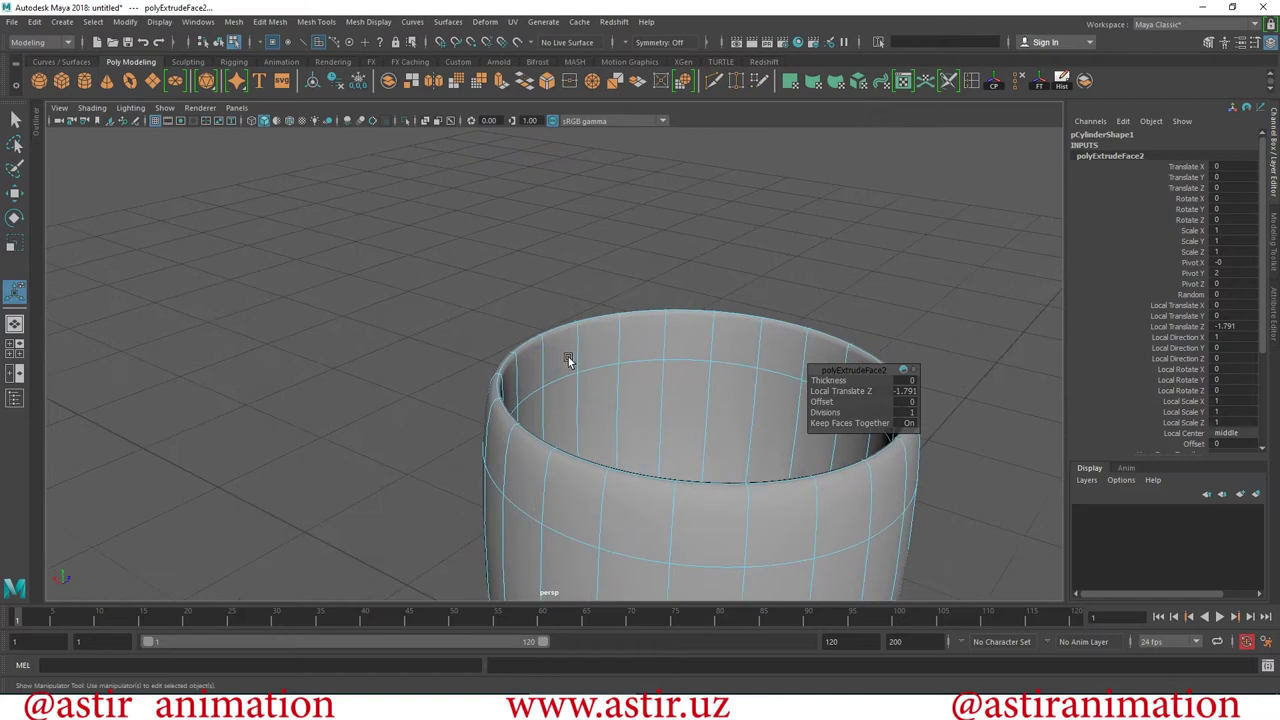
{"action": "left_click", "coordinate": [566, 358]}
{"action": "double_click", "coordinate": [600, 343]}
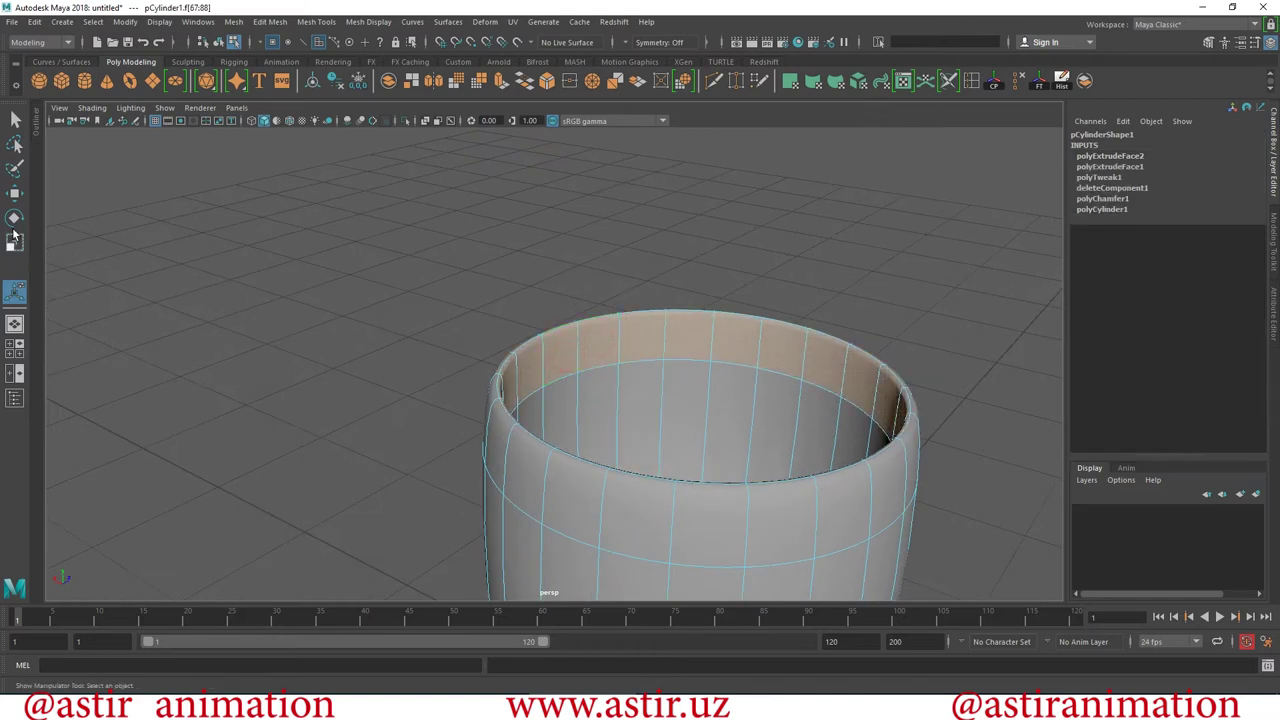
{"action": "left_click", "coordinate": [201, 245]}
{"action": "key", "text": "1"}
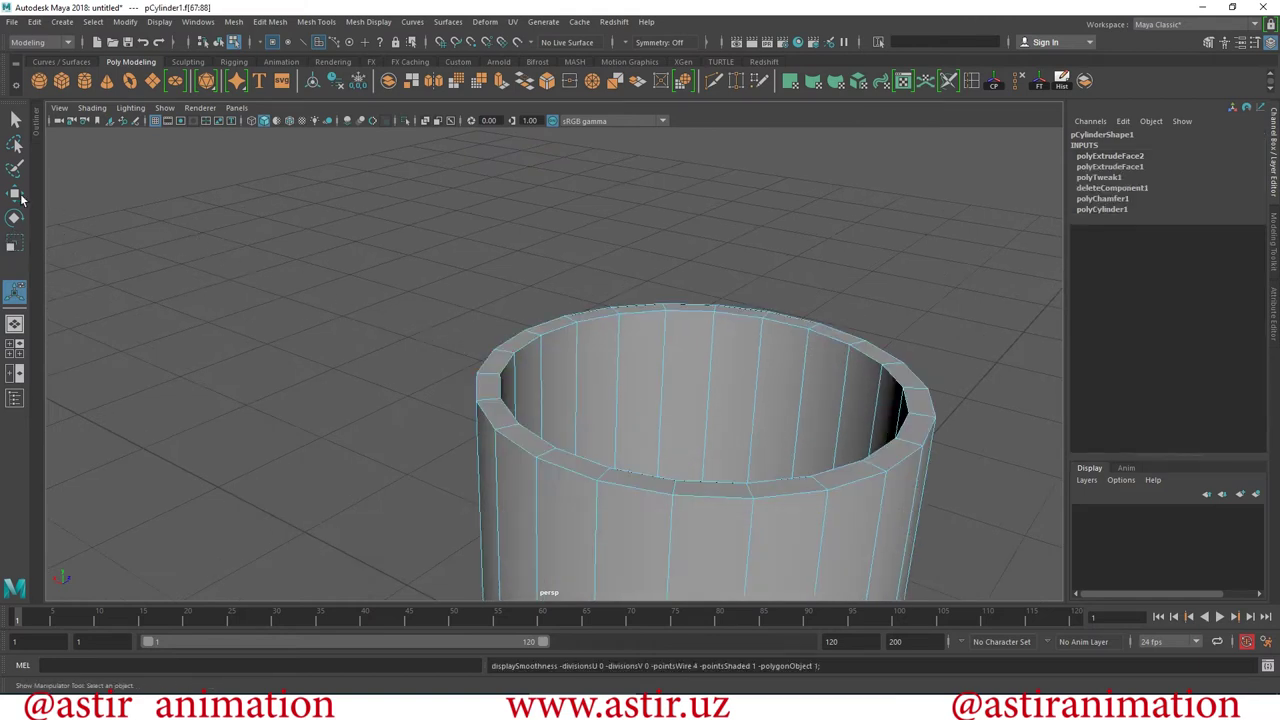
{"action": "left_click", "coordinate": [15, 195]}
{"action": "mouse_move", "coordinate": [698, 322]}
{"action": "left_mouse_down"}
{"action": "mouse_move", "coordinate": [700, 337]}
{"action": "mouse_move", "coordinate": [720, 271]}
{"action": "mouse_move", "coordinate": [703, 305]}
{"action": "mouse_move", "coordinate": [706, 266]}
{"action": "mouse_move", "coordinate": [706, 337]}
{"action": "left_mouse_up"}
{"action": "left_click", "coordinate": [608, 371]}
{"action": "left_click", "coordinate": [668, 410]}
{"action": "scroll", "coordinate": [665, 408], "scroll_direction": "up", "scroll_amount": 1}
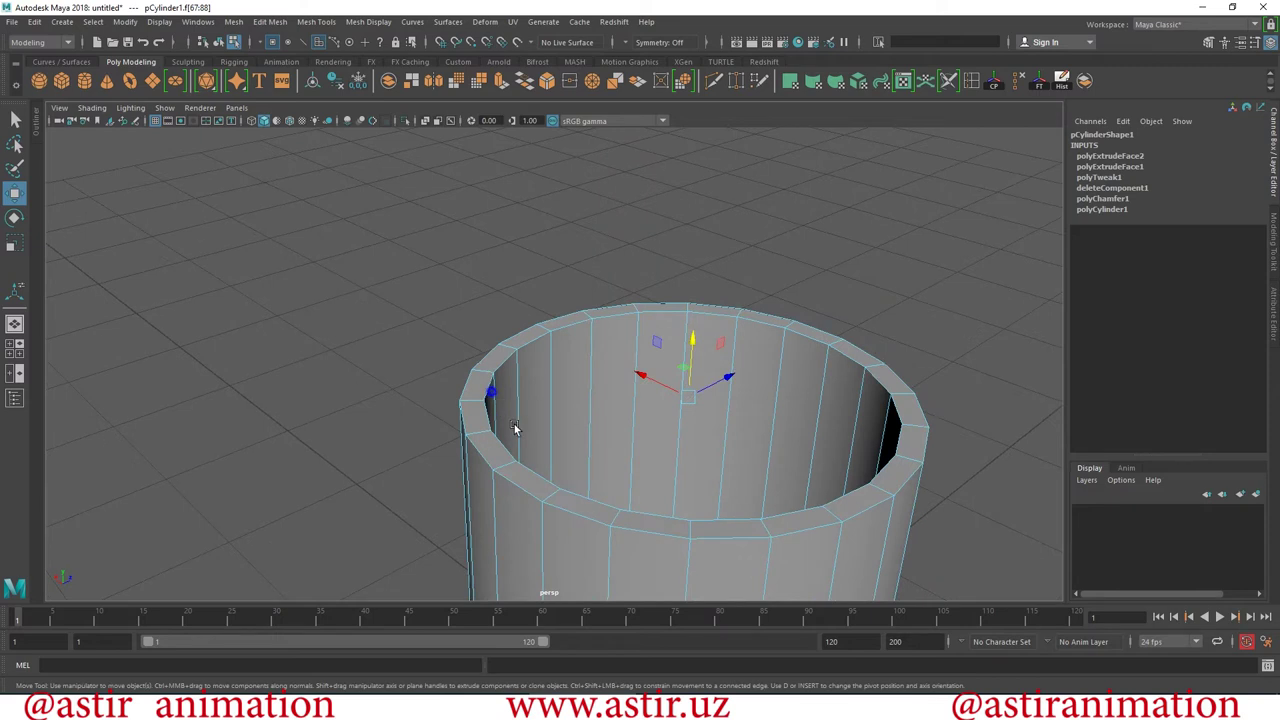
{"action": "scroll", "coordinate": [514, 423], "scroll_direction": "up", "scroll_amount": 3}
{"action": "scroll", "coordinate": [514, 423], "scroll_direction": "up", "scroll_amount": 3}
{"action": "scroll", "coordinate": [323, 413], "scroll_direction": "up", "scroll_amount": 3}
{"action": "scroll", "coordinate": [270, 295], "scroll_direction": "up", "scroll_amount": 3}
{"action": "scroll", "coordinate": [290, 312], "scroll_direction": "down", "scroll_amount": 3}
{"action": "scroll", "coordinate": [482, 366], "scroll_direction": "down", "scroll_amount": 3}
{"action": "scroll", "coordinate": [790, 380], "scroll_direction": "down", "scroll_amount": 1}
{"action": "scroll", "coordinate": [790, 380], "scroll_direction": "up", "scroll_amount": 2}
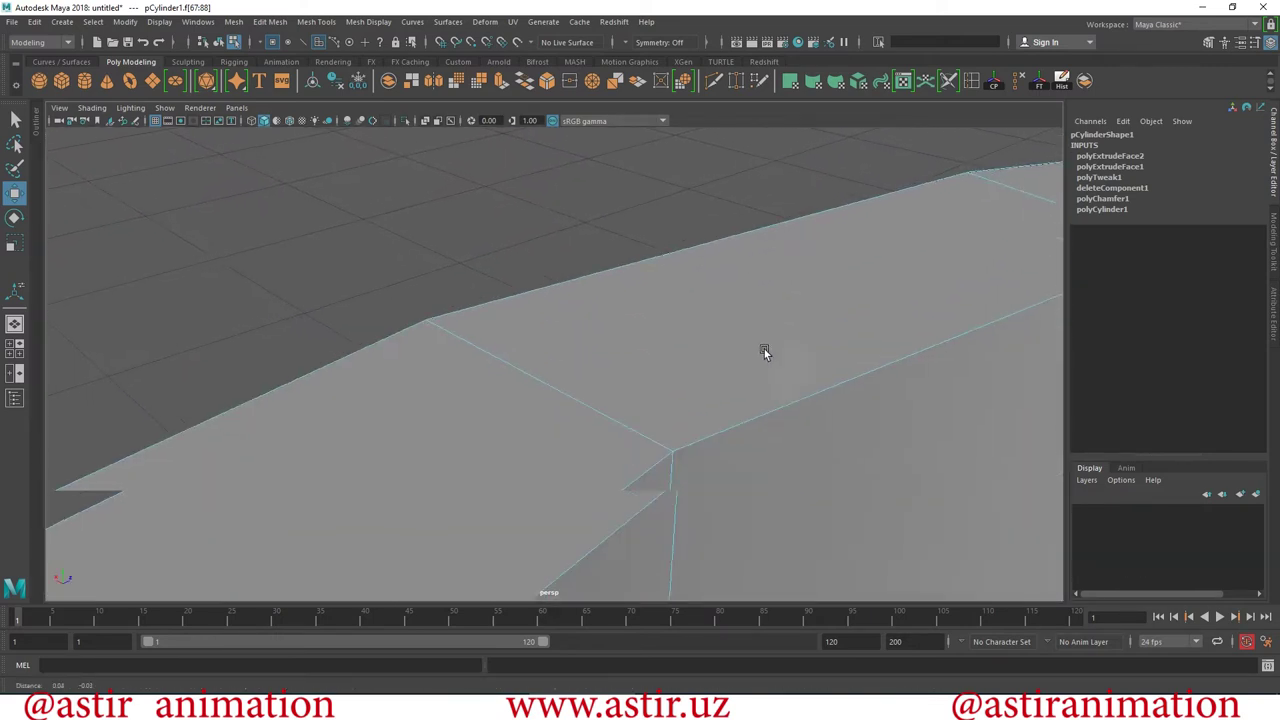
{"action": "scroll", "coordinate": [755, 370], "scroll_direction": "up", "scroll_amount": 2}
{"action": "scroll", "coordinate": [755, 386], "scroll_direction": "up", "scroll_amount": 2}
{"action": "scroll", "coordinate": [762, 390], "scroll_direction": "up", "scroll_amount": 1}
{"action": "scroll", "coordinate": [768, 393], "scroll_direction": "up", "scroll_amount": 1}
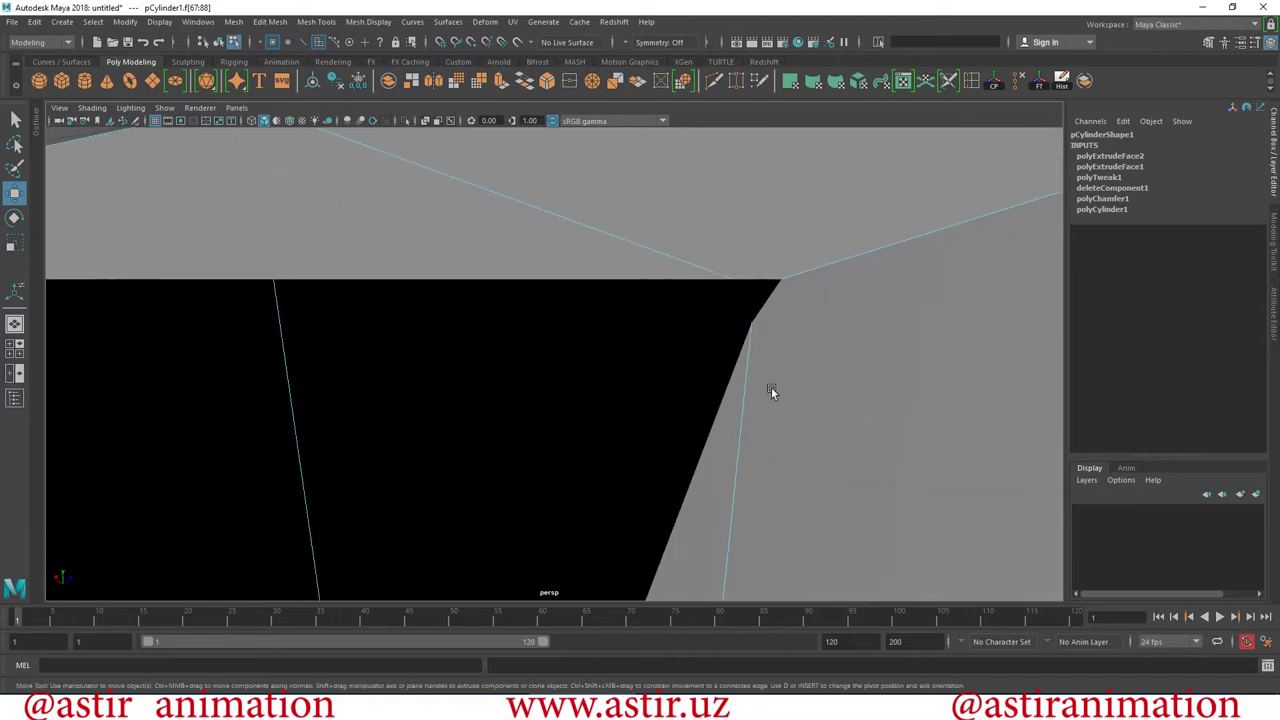
{"action": "key", "text": "3"}
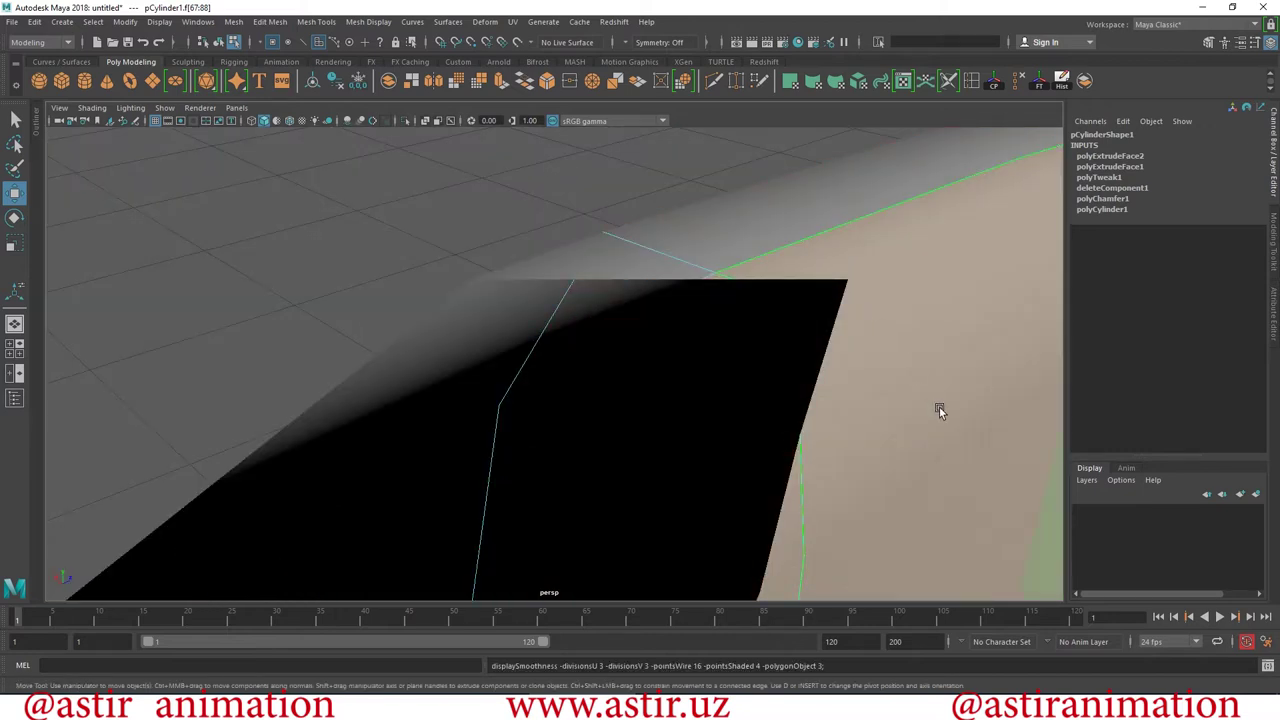
{"action": "scroll", "coordinate": [939, 407], "scroll_direction": "down", "scroll_amount": 6}
{"action": "mouse_move", "coordinate": [920, 406]}
{"action": "left_mouse_down", "text": "alt"}
{"action": "mouse_move", "coordinate": [700, 383]}
{"action": "mouse_move", "coordinate": [746, 371]}
{"action": "mouse_move", "coordinate": [729, 389]}
{"action": "left_mouse_up", "text": "alt"}
{"action": "key", "text": "1"}
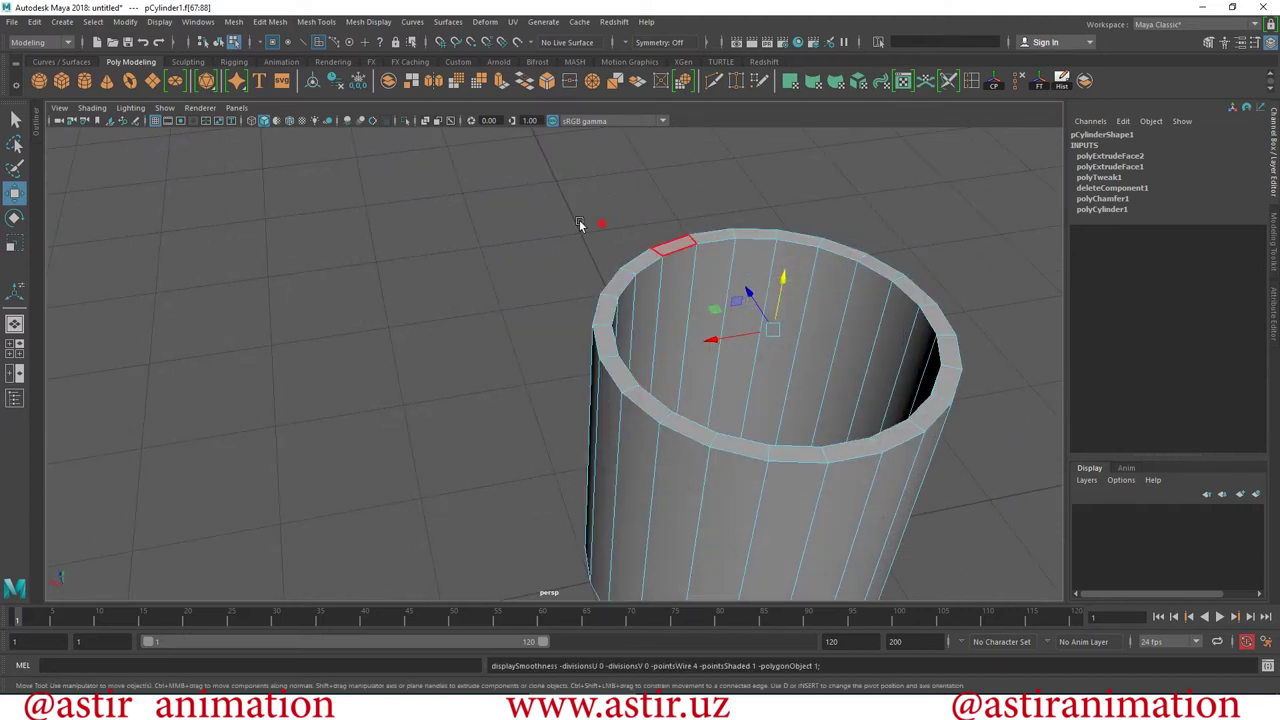
Switch to edge selection and test-move a vertical edge below the rim, then undo it.
{"action": "left_click_drag", "start_coordinate": [579, 224], "coordinate": [514, 248], "text": "alt"}
{"action": "scroll", "coordinate": [900, 523], "scroll_direction": "up", "scroll_amount": 5}
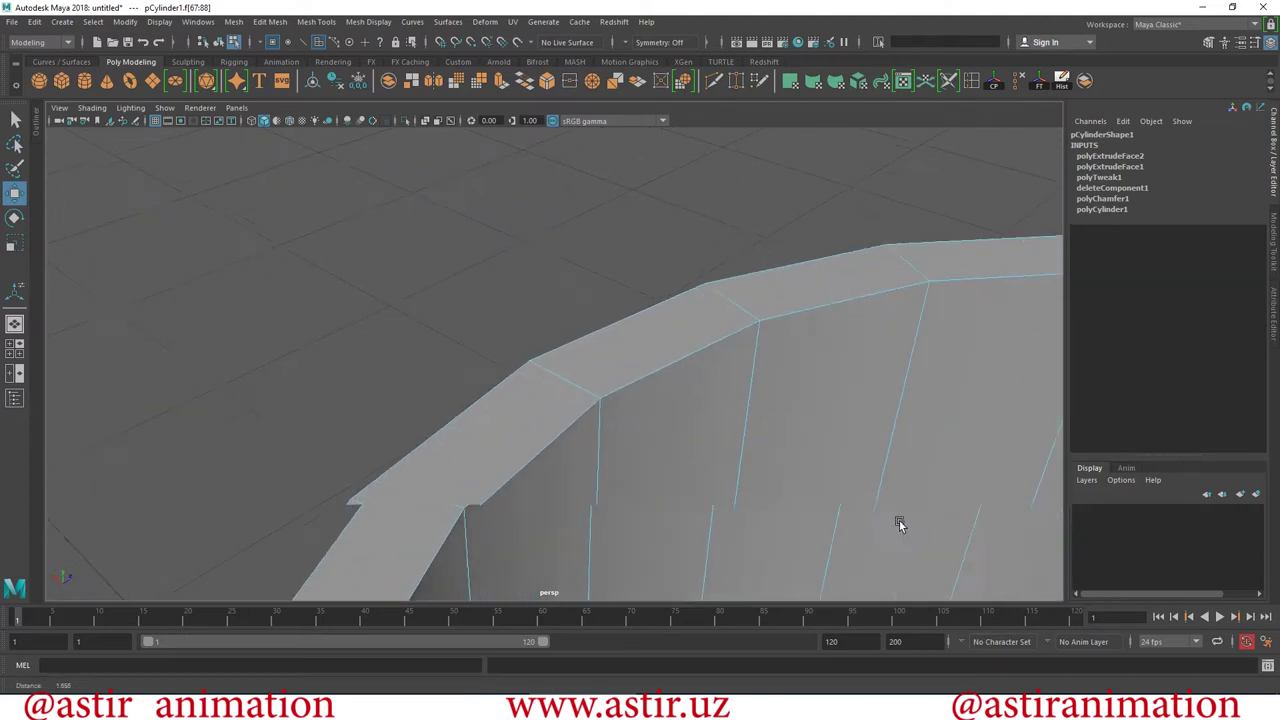
{"action": "right_click_drag", "start_coordinate": [697, 360], "coordinate": [705, 308]}
{"action": "left_click", "coordinate": [705, 355]}
{"action": "left_click_drag", "start_coordinate": [686, 355], "coordinate": [683, 342]}
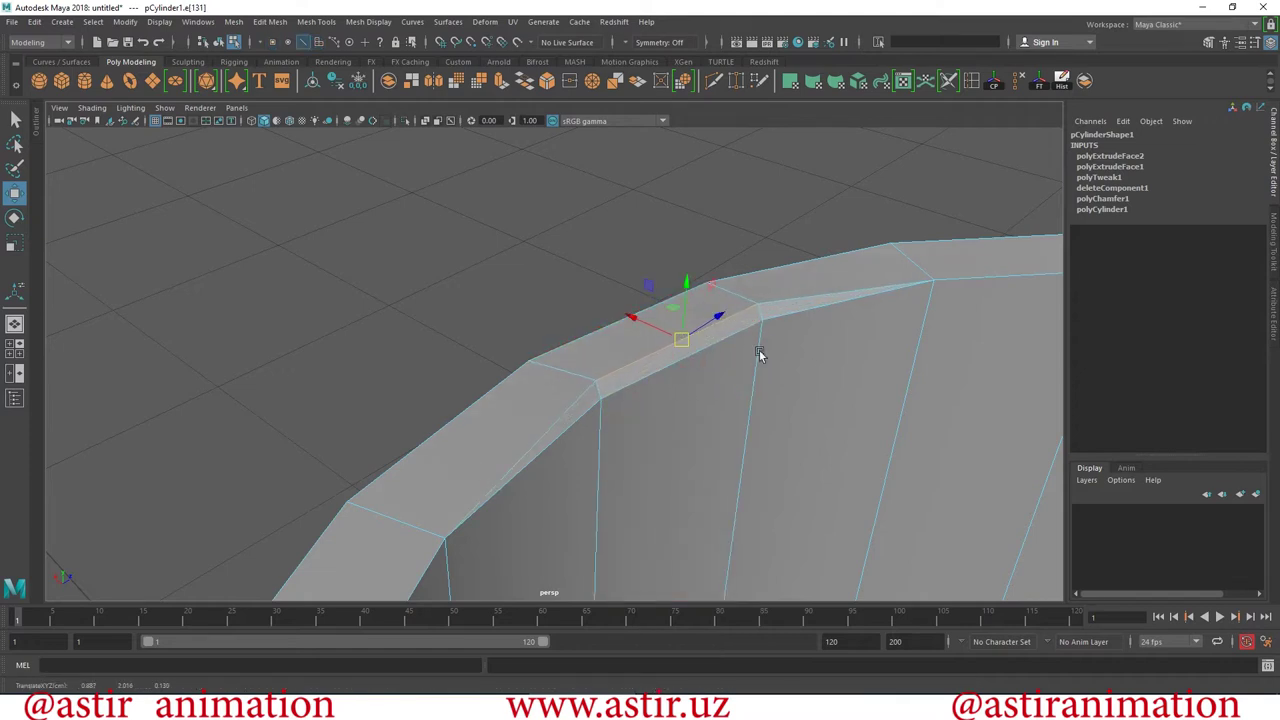
{"action": "key", "text": "ctrl+z"}
Try raising and lowering top rim edges, undoing the moves to restore the rim's shape.
{"action": "middle_click_drag", "start_coordinate": [928, 403], "coordinate": [920, 400]}
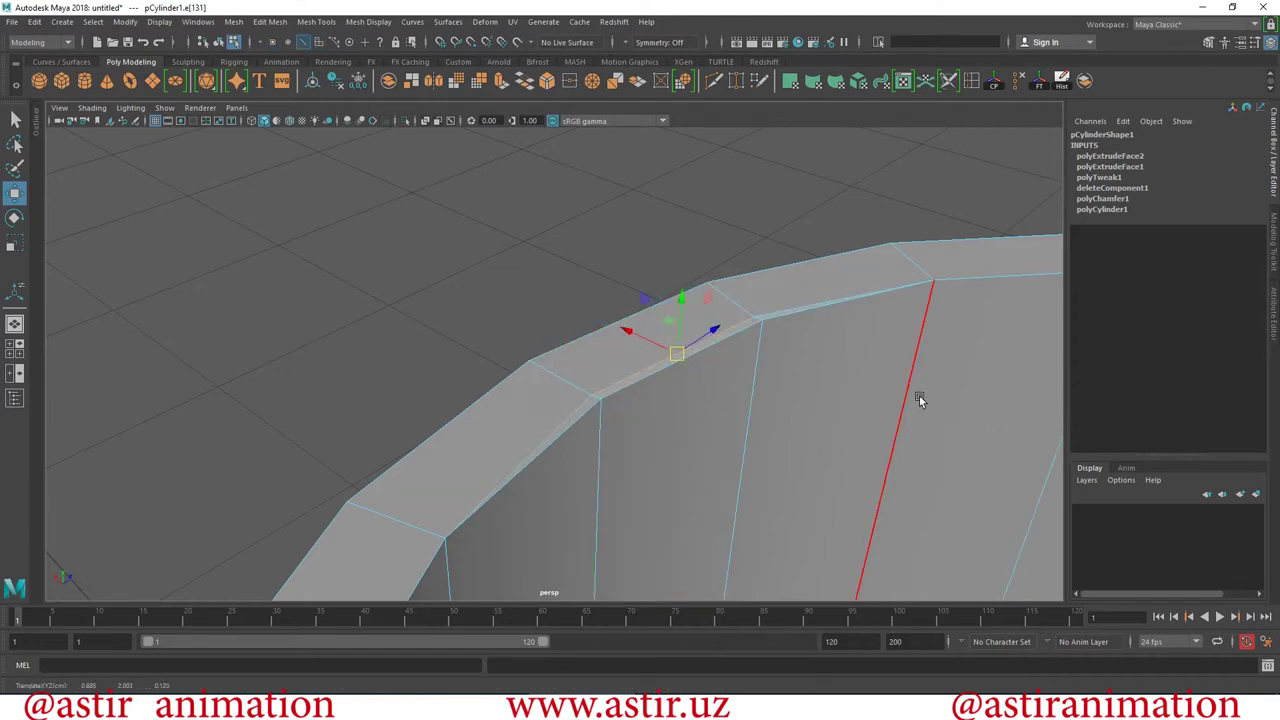
{"action": "left_click_drag", "start_coordinate": [934, 394], "coordinate": [623, 403], "text": "alt"}
{"action": "left_click", "coordinate": [662, 343]}
{"action": "left_click_drag", "start_coordinate": [643, 330], "coordinate": [651, 260]}
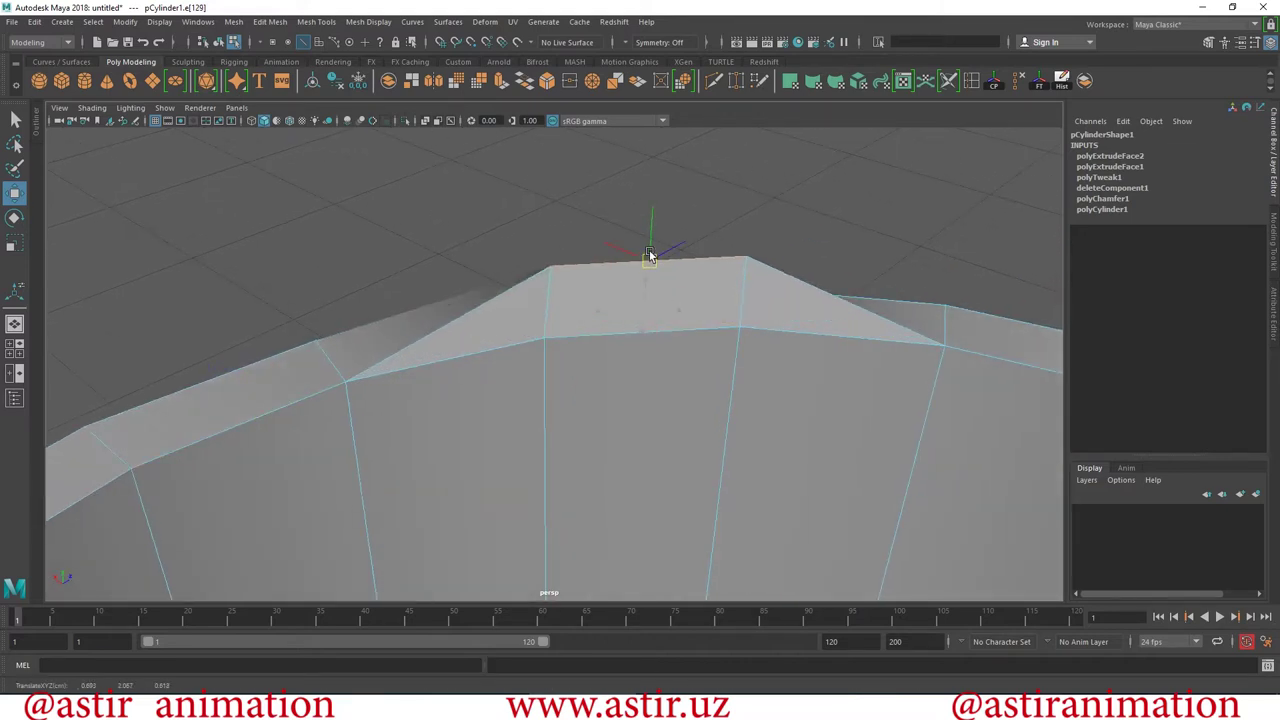
{"action": "key", "text": "ctrl+z"}
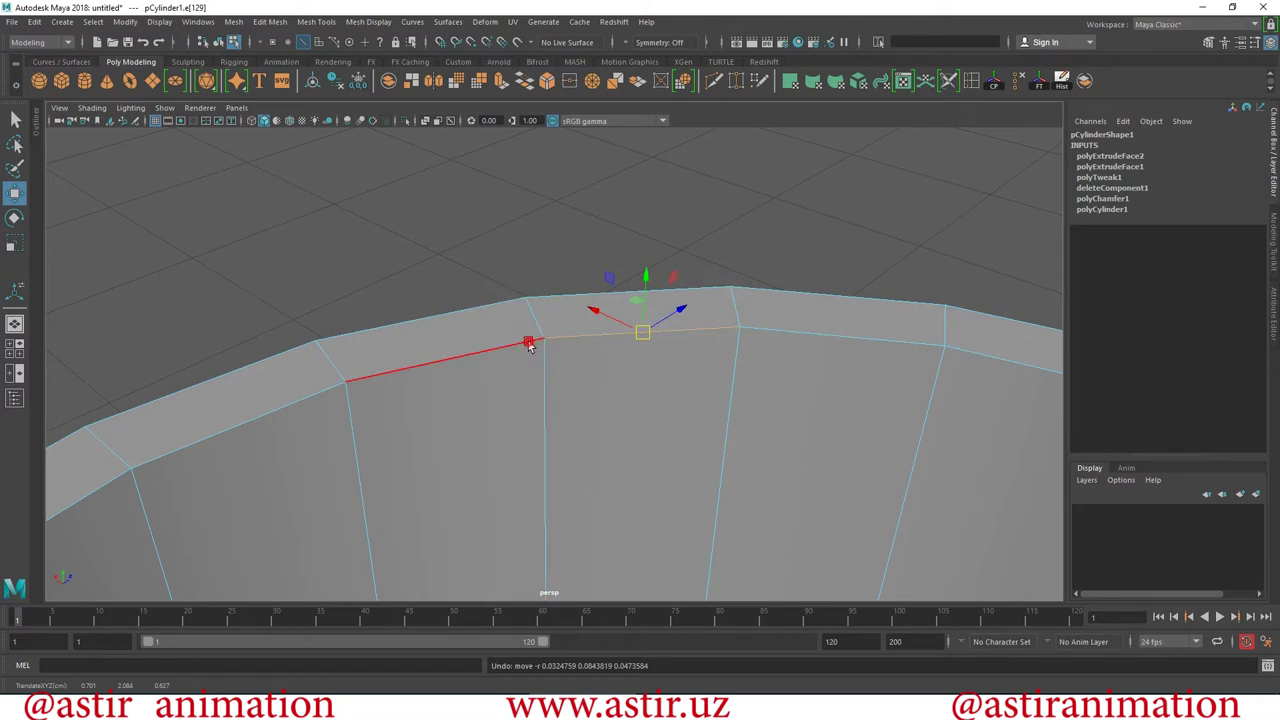
{"action": "left_click", "coordinate": [449, 358]}
{"action": "mouse_move", "coordinate": [449, 360]}
{"action": "left_mouse_down"}
{"action": "mouse_move", "coordinate": [449, 323]}
{"action": "mouse_move", "coordinate": [514, 534]}
{"action": "left_mouse_up"}
{"action": "mouse_move", "coordinate": [834, 560]}
{"action": "left_mouse_down", "text": "alt"}
{"action": "mouse_move", "coordinate": [503, 408]}
{"action": "mouse_move", "coordinate": [597, 366]}
{"action": "mouse_move", "coordinate": [634, 397]}
{"action": "mouse_move", "coordinate": [571, 295]}
{"action": "mouse_move", "coordinate": [585, 352]}
{"action": "mouse_move", "coordinate": [608, 371]}
{"action": "mouse_move", "coordinate": [562, 318]}
{"action": "mouse_move", "coordinate": [629, 416]}
{"action": "mouse_move", "coordinate": [607, 393]}
{"action": "left_mouse_up", "text": "alt"}
{"action": "key", "text": "ctrl+z"}
{"action": "key", "text": "ctrl+z"}
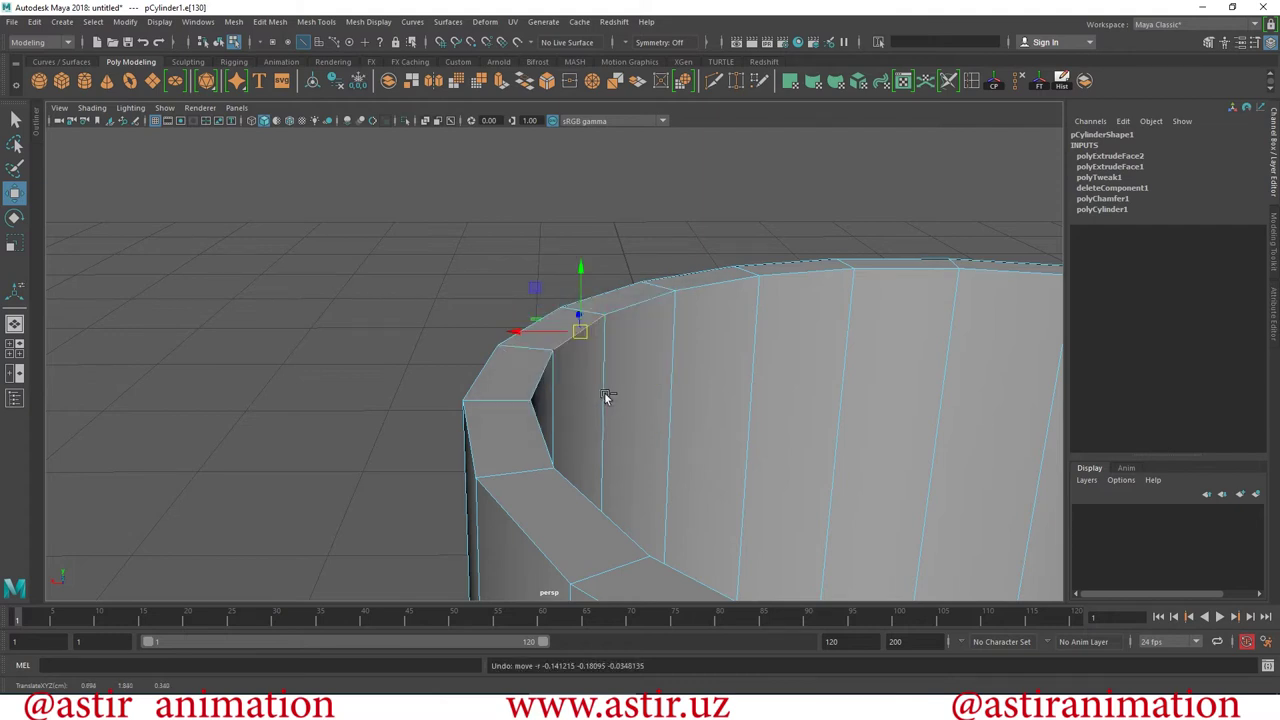
Select an inner face to show polyExtrudeFace2, with Local Translate Z at -1.791.
{"action": "scroll", "coordinate": [627, 403], "scroll_direction": "down", "scroll_amount": 3}
{"action": "mouse_move", "coordinate": [608, 428]}
{"action": "left_mouse_down", "text": "alt"}
{"action": "mouse_move", "coordinate": [434, 423]}
{"action": "mouse_move", "coordinate": [517, 489]}
{"action": "left_mouse_up", "text": "alt"}
{"action": "left_click_drag", "start_coordinate": [715, 490], "coordinate": [518, 356], "text": "alt"}
{"action": "left_click", "coordinate": [513, 352]}
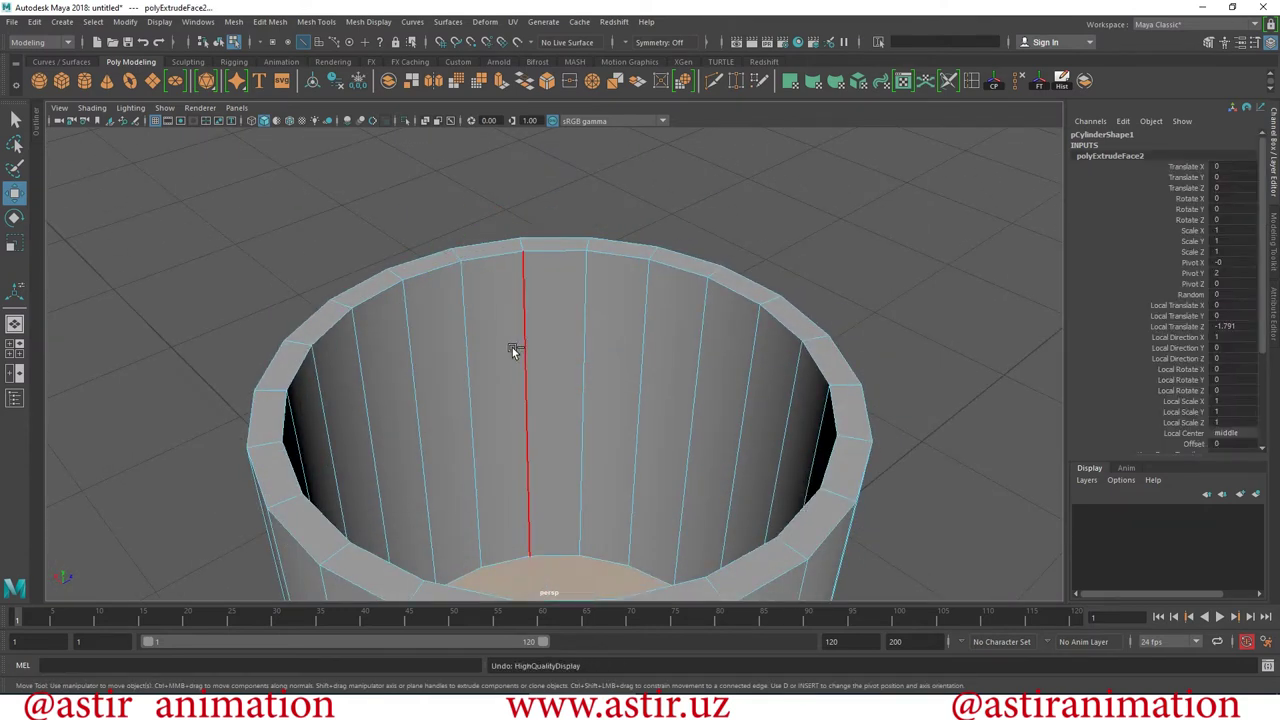
Undo the inward face extrusion and test-push the top cap face down with smooth preview.
{"action": "key", "text": "ctrl+z"}
{"action": "right_click", "coordinate": [498, 335]}
{"action": "left_click", "coordinate": [497, 366]}
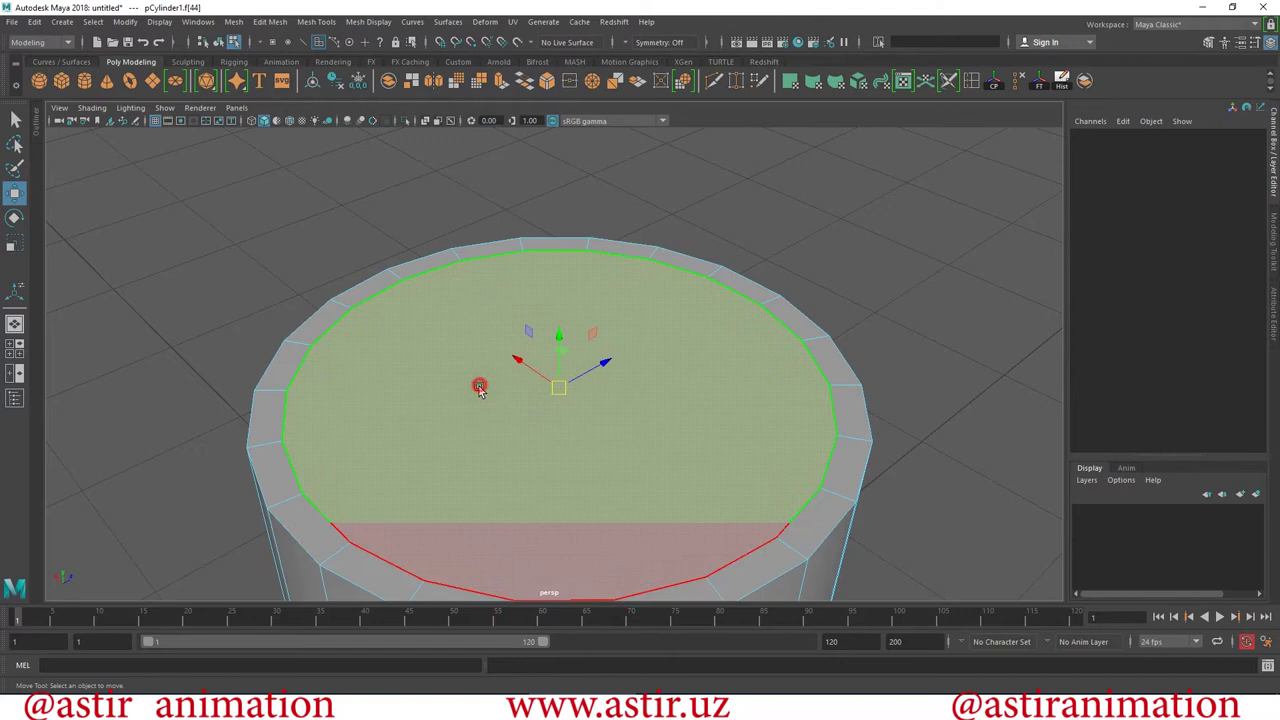
{"action": "mouse_move", "coordinate": [560, 331]}
{"action": "left_mouse_down"}
{"action": "mouse_move", "coordinate": [589, 417]}
{"action": "mouse_move", "coordinate": [578, 644]}
{"action": "left_mouse_up"}
{"action": "key", "text": "1"}
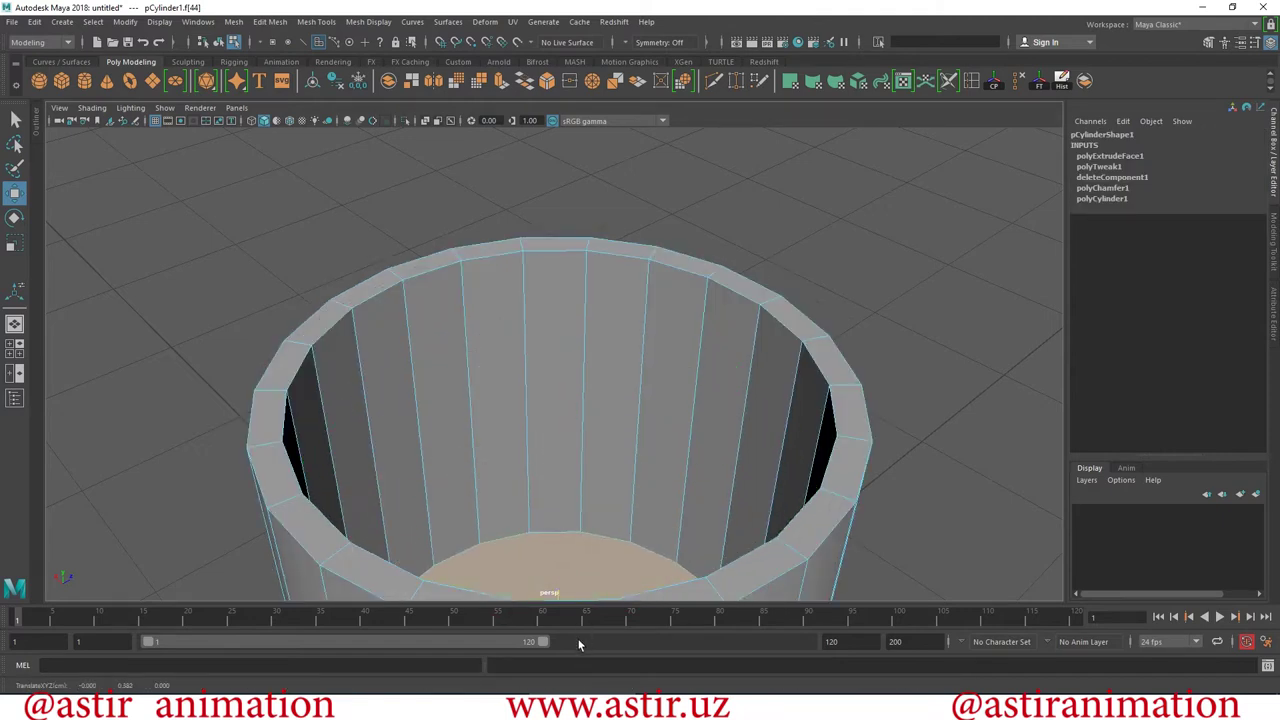
{"action": "key", "text": "3"}
Select the inner rim face loop and bottom face, then undo back to the solid cylinder.
{"action": "left_click_drag", "start_coordinate": [497, 428], "coordinate": [394, 343], "text": "alt"}
{"action": "left_click", "coordinate": [377, 330]}
{"action": "double_click", "coordinate": [438, 311]}
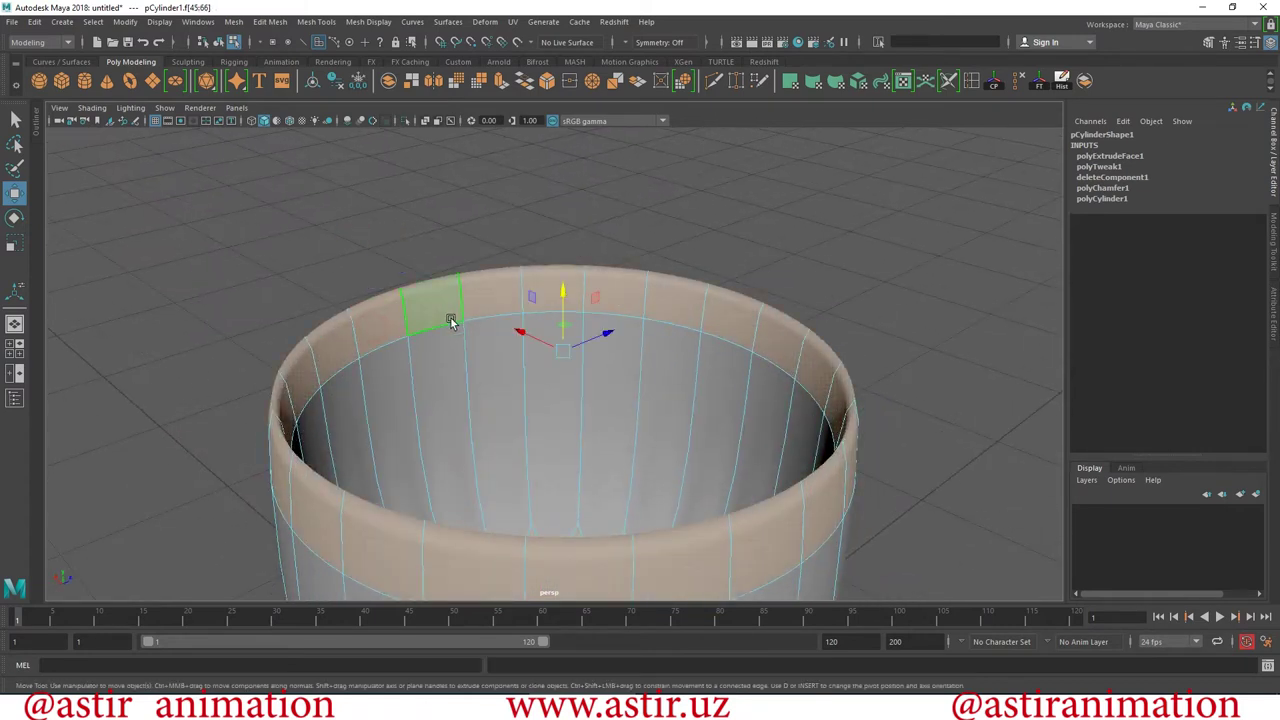
{"action": "key", "text": "1"}
{"action": "left_click_drag", "start_coordinate": [451, 320], "coordinate": [512, 437], "text": "alt"}
{"action": "left_click", "coordinate": [512, 437]}
{"action": "left_click_drag", "start_coordinate": [591, 437], "coordinate": [606, 302], "text": "alt"}
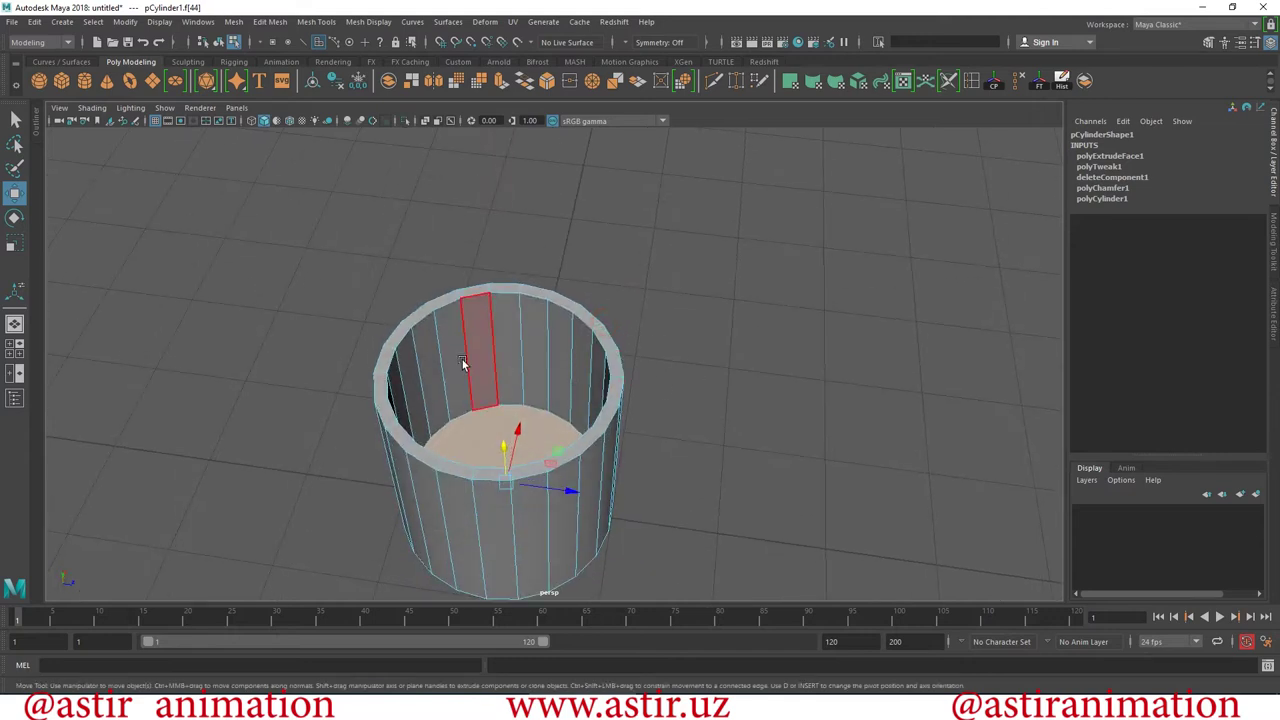
{"action": "key", "text": "ctrl+z"}
{"action": "key", "text": "ctrl+z"}
{"action": "key", "text": "ctrl+z"}
{"action": "key", "text": "ctrl+z"}
{"action": "key", "text": "ctrl+z"}
{"action": "key", "text": "ctrl+z"}
{"action": "key", "text": "ctrl+z"}
{"action": "key", "text": "ctrl+z"}
{"action": "key", "text": "ctrl+z"}
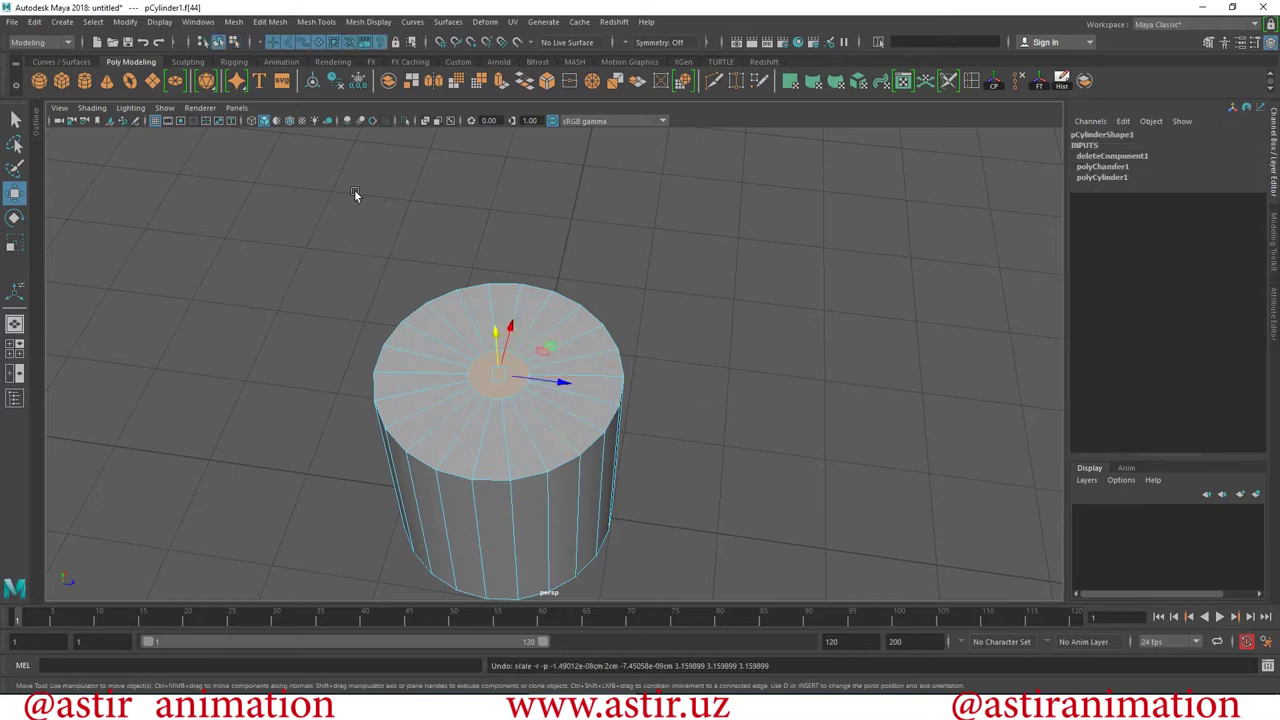
{"action": "left_click", "coordinate": [15, 244]}
{"action": "left_click_drag", "start_coordinate": [502, 378], "coordinate": [518, 385]}
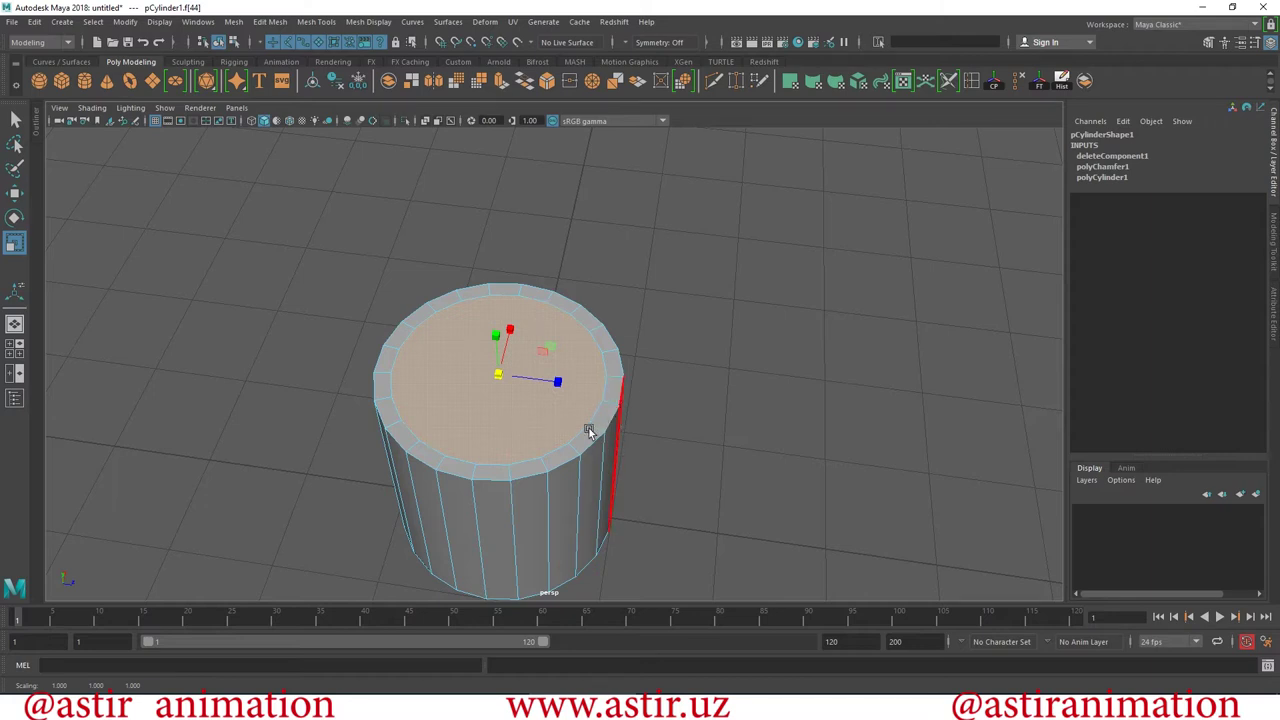
{"action": "left_click_drag", "start_coordinate": [588, 430], "coordinate": [451, 497], "text": "alt"}
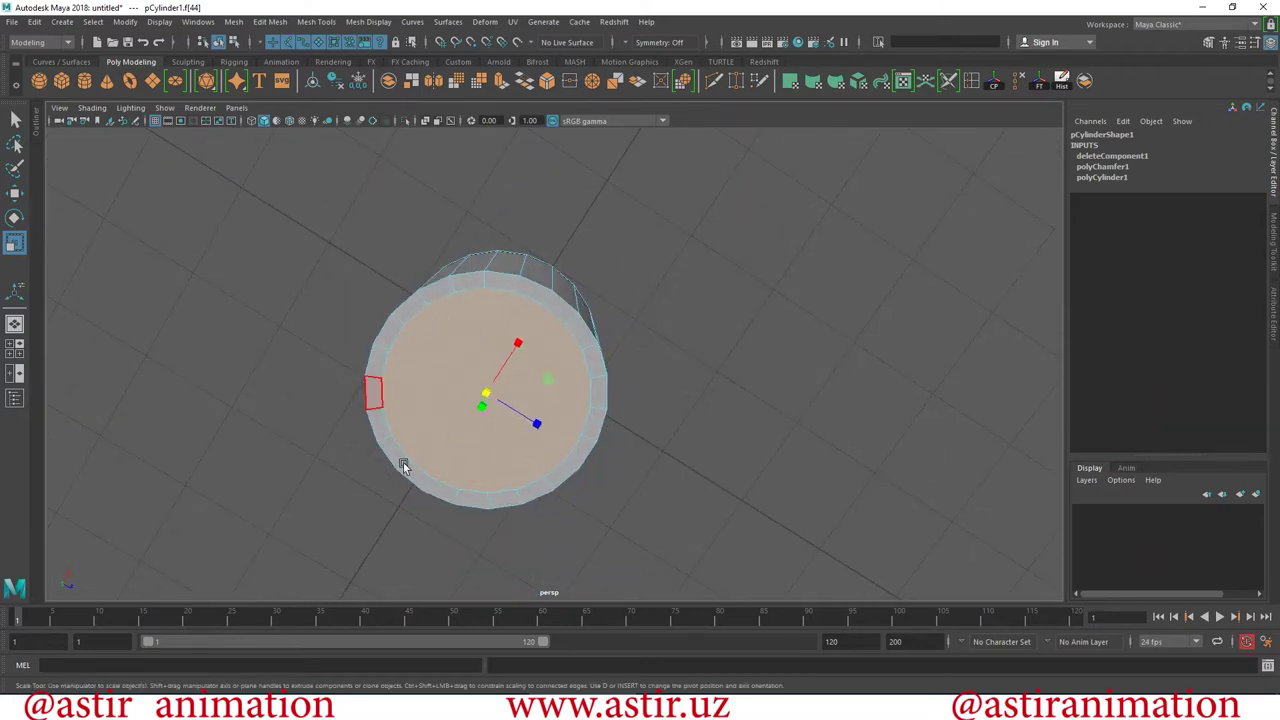
{"action": "scroll", "coordinate": [600, 431], "scroll_direction": "up", "scroll_amount": 3}
{"action": "scroll", "coordinate": [600, 431], "scroll_direction": "up", "scroll_amount": 2}
{"action": "mouse_move", "coordinate": [523, 311]}
{"action": "left_mouse_down", "text": "alt"}
{"action": "mouse_move", "coordinate": [517, 356]}
{"action": "mouse_move", "coordinate": [684, 414]}
{"action": "left_mouse_up", "text": "alt"}
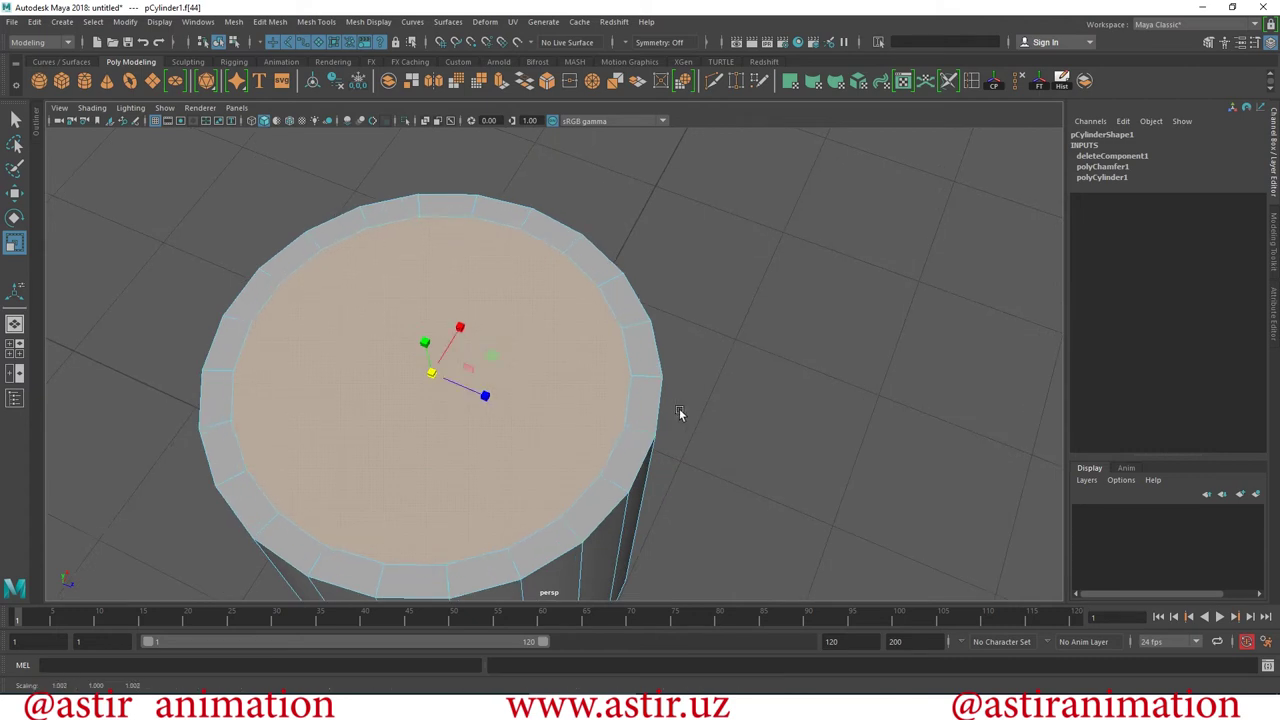
{"action": "left_click", "coordinate": [14, 194]}
{"action": "left_click_drag", "start_coordinate": [517, 348], "coordinate": [572, 262], "text": "alt"}
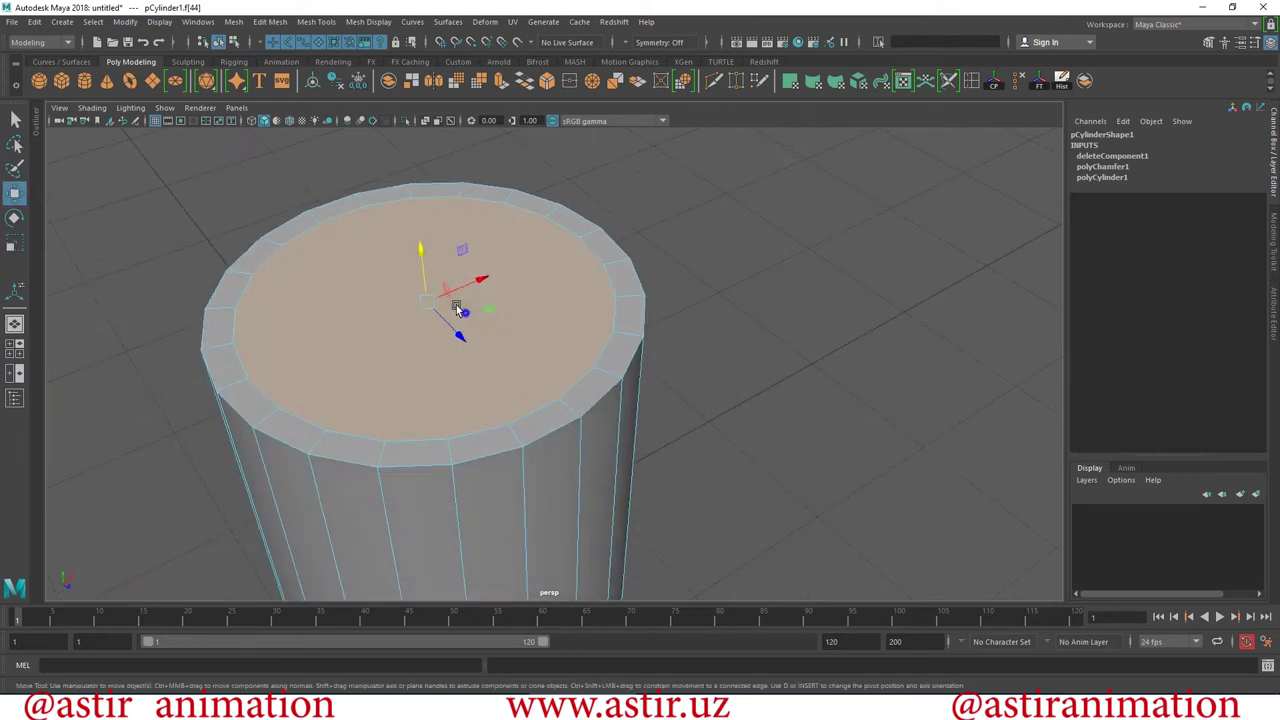
Extrude the cylinder's top cap face and push it down inside.
{"action": "left_click", "coordinate": [268, 24]}
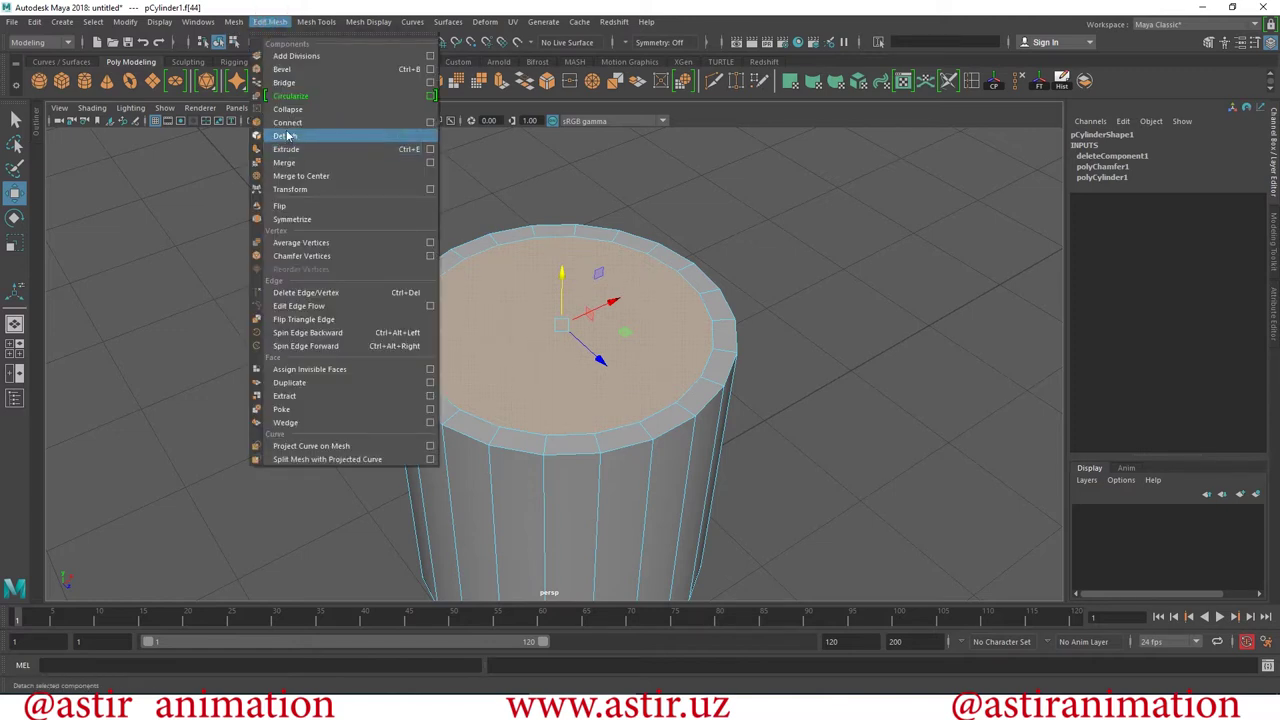
{"action": "left_click", "coordinate": [287, 150]}
{"action": "left_click_drag", "start_coordinate": [562, 294], "coordinate": [572, 573]}
{"action": "mouse_move", "coordinate": [760, 533]}
{"action": "left_mouse_down", "text": "alt"}
{"action": "mouse_move", "coordinate": [517, 381]}
{"action": "mouse_move", "coordinate": [554, 349]}
{"action": "left_mouse_up", "text": "alt"}
{"action": "key", "text": "space"}
{"action": "key", "text": "space"}
In the maximised side view with X-Ray on, raise the inner floor to about -1.88.
{"action": "mouse_move", "coordinate": [881, 530]}
{"action": "right_mouse_down", "text": "alt"}
{"action": "mouse_move", "coordinate": [389, 457]}
{"action": "mouse_move", "coordinate": [969, 521]}
{"action": "right_mouse_up", "text": "alt"}
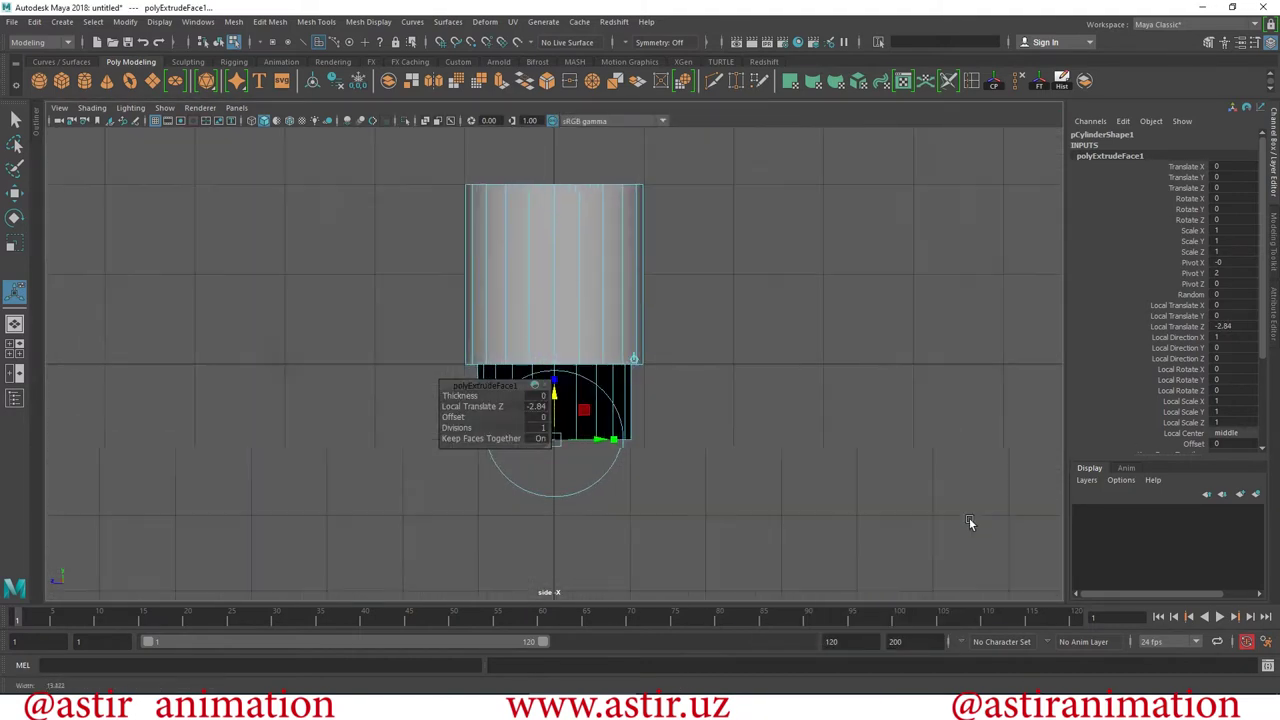
{"action": "scroll", "coordinate": [969, 521], "scroll_direction": "up", "scroll_amount": 1}
{"action": "right_click_drag", "start_coordinate": [591, 341], "coordinate": [670, 420], "text": "alt"}
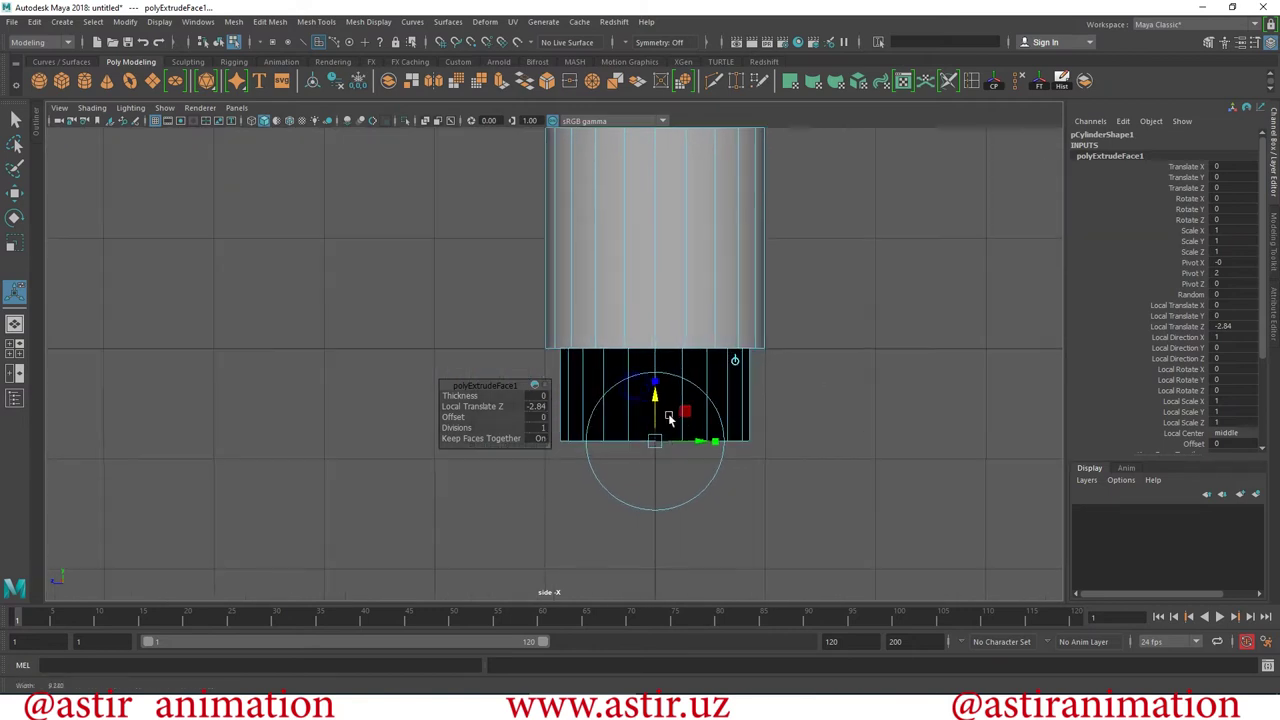
{"action": "mouse_move", "coordinate": [655, 402]}
{"action": "left_mouse_down"}
{"action": "mouse_move", "coordinate": [677, 299]}
{"action": "mouse_move", "coordinate": [686, 388]}
{"action": "left_mouse_up"}
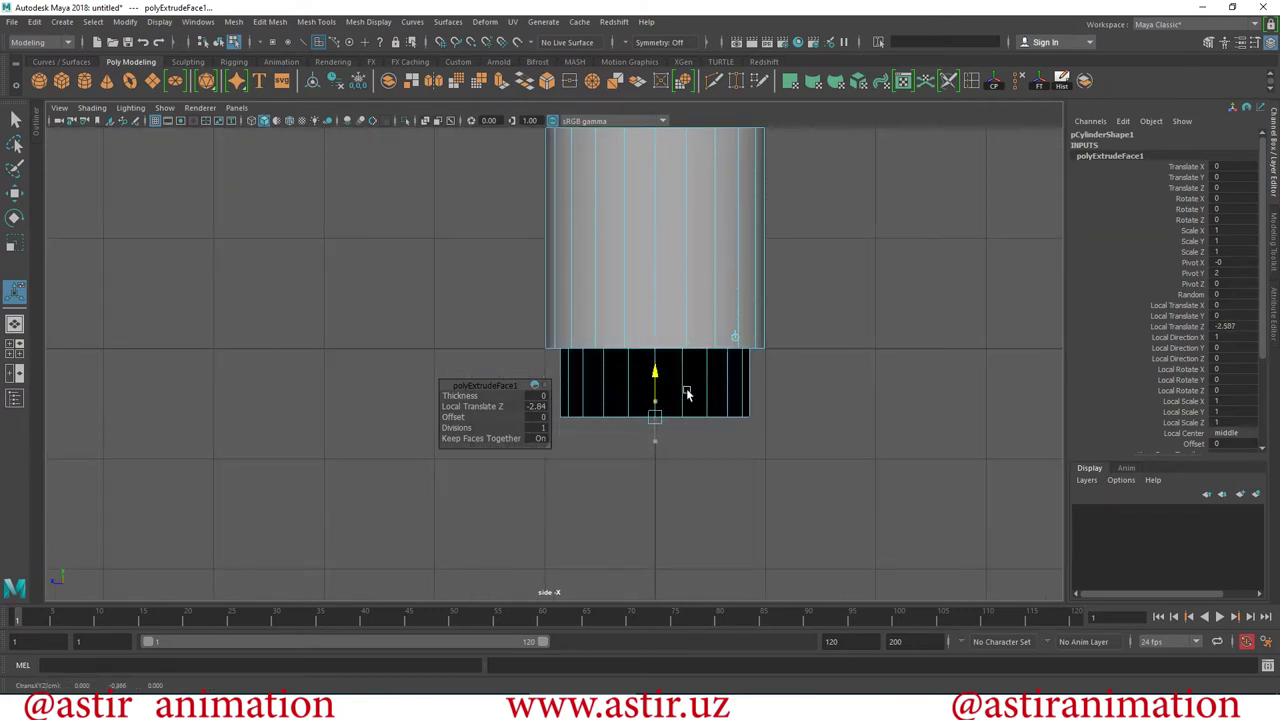
{"action": "left_click", "coordinate": [426, 121]}
{"action": "middle_click_drag", "start_coordinate": [822, 458], "coordinate": [831, 362]}
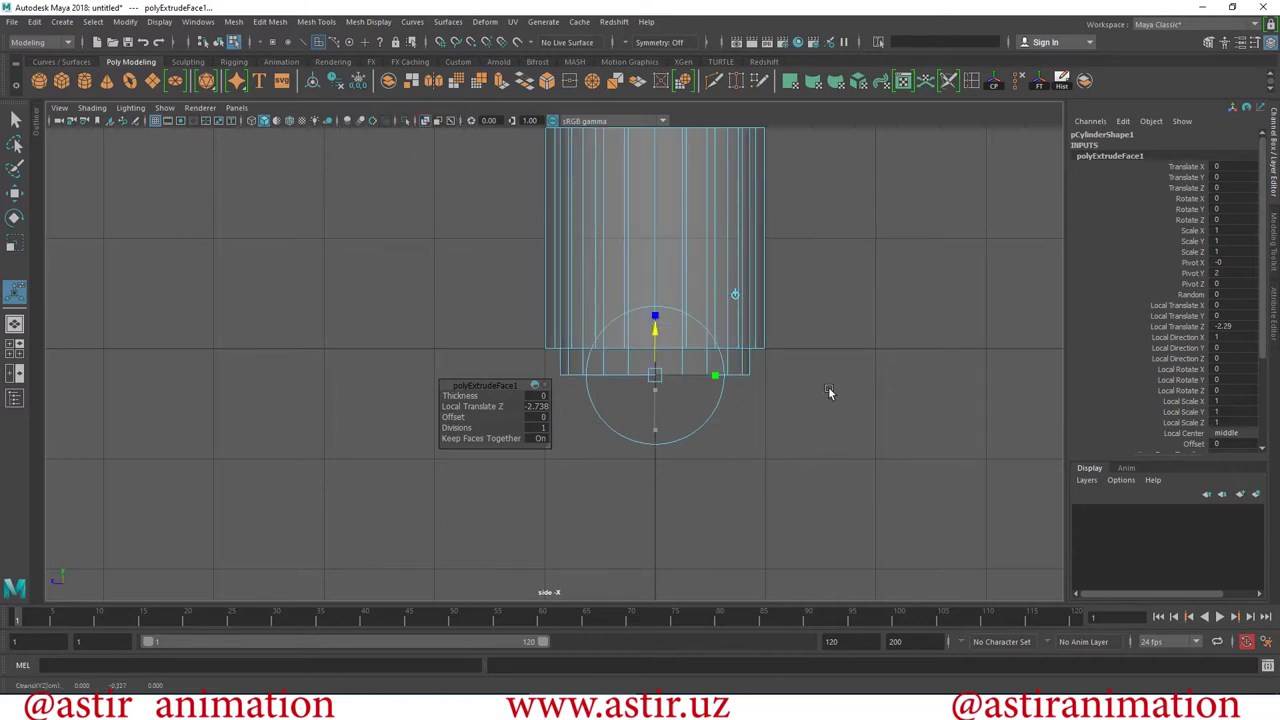
{"action": "scroll", "coordinate": [517, 314], "scroll_direction": "up", "scroll_amount": 4}
{"action": "scroll", "coordinate": [940, 375], "scroll_direction": "up", "scroll_amount": 2}
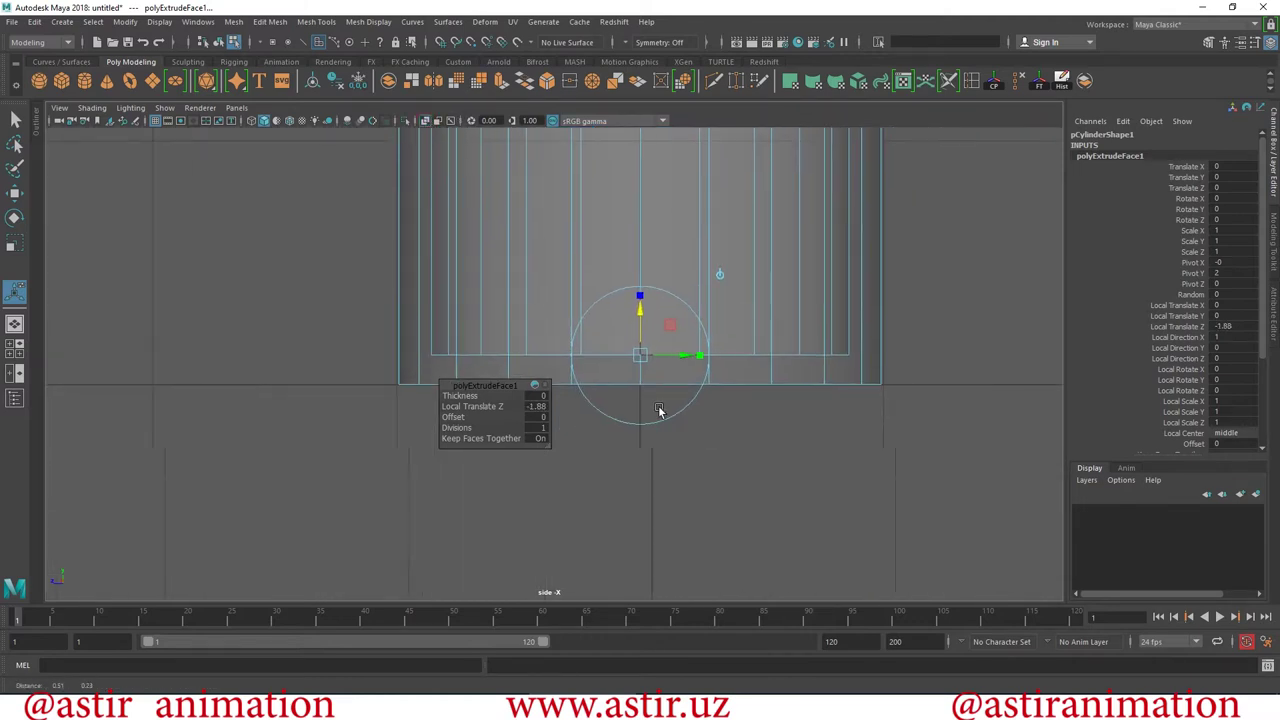
{"action": "middle_click_drag", "start_coordinate": [940, 375], "coordinate": [806, 387], "text": "alt"}
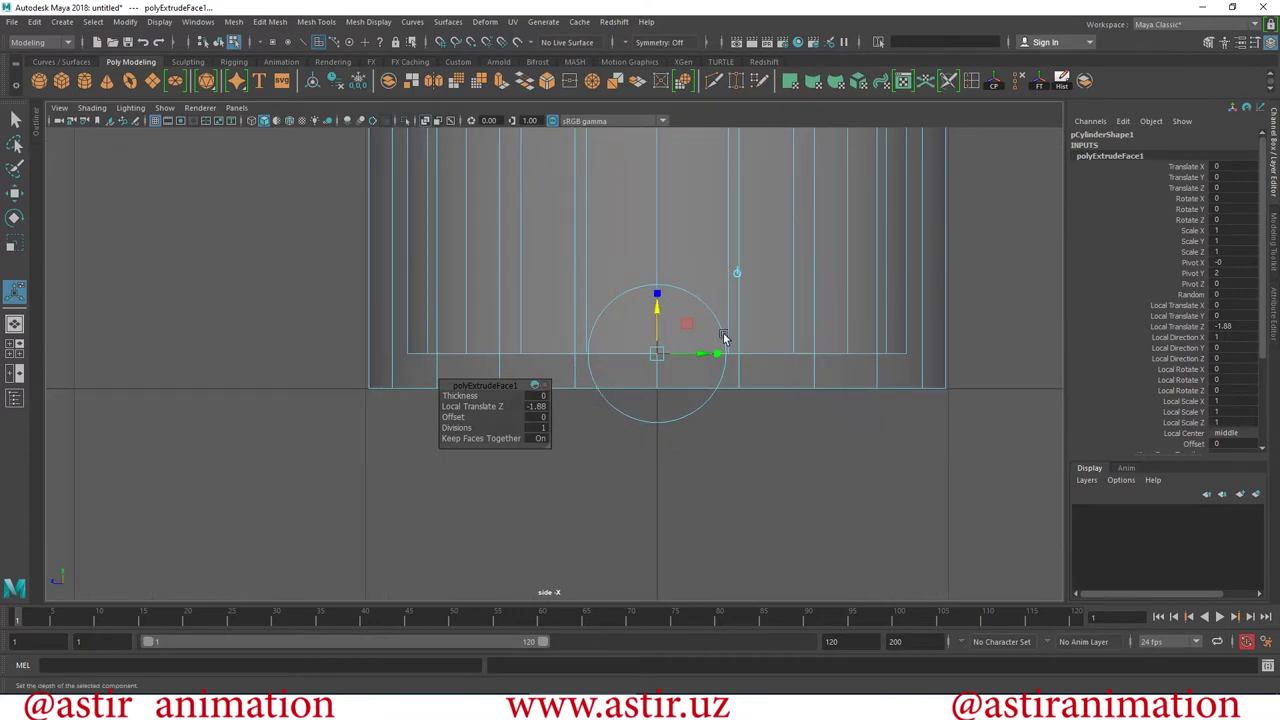
Fine-tune the inner floor to Local Translate Z -1.756 and inspect the hollow in perspective.
{"action": "mouse_move", "coordinate": [703, 550]}
{"action": "middle_mouse_down"}
{"action": "mouse_move", "coordinate": [742, 514]}
{"action": "mouse_move", "coordinate": [784, 523]}
{"action": "middle_mouse_up"}
{"action": "scroll", "coordinate": [784, 523], "scroll_direction": "down", "scroll_amount": 3}
{"action": "scroll", "coordinate": [560, 489], "scroll_direction": "up", "scroll_amount": 2}
{"action": "scroll", "coordinate": [916, 463], "scroll_direction": "up", "scroll_amount": 3}
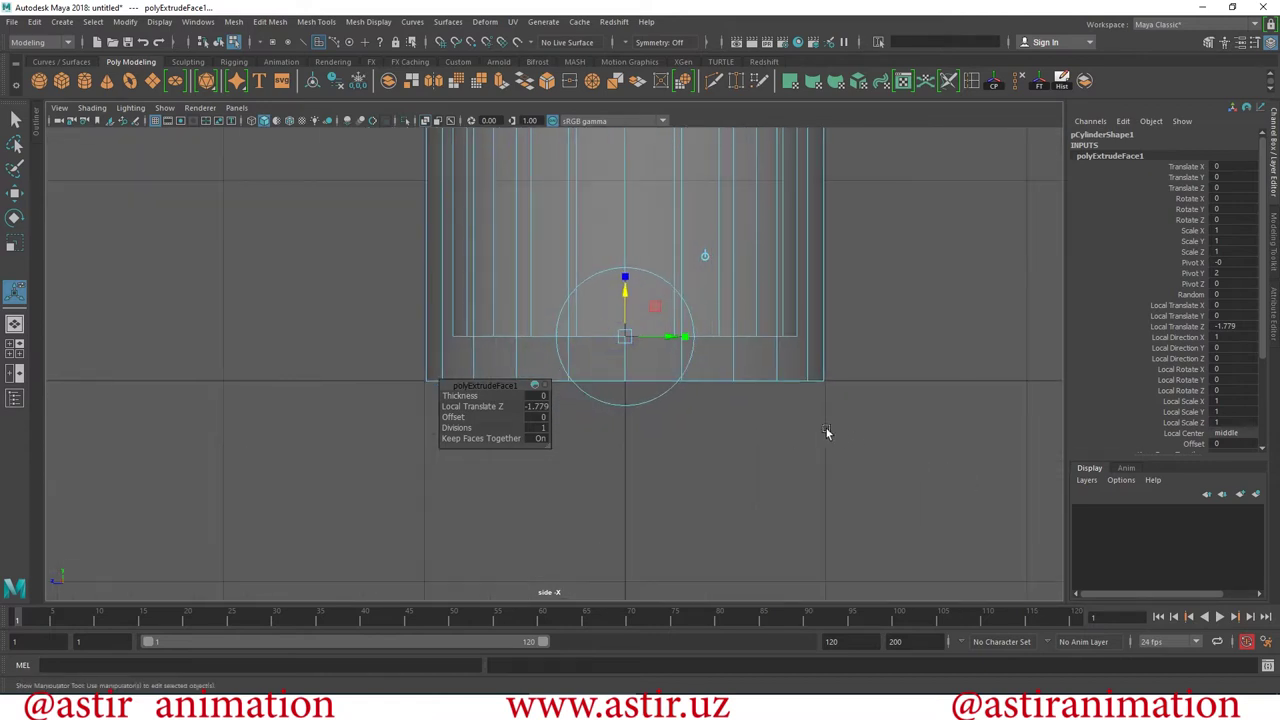
{"action": "middle_click_drag", "start_coordinate": [782, 453], "coordinate": [782, 450]}
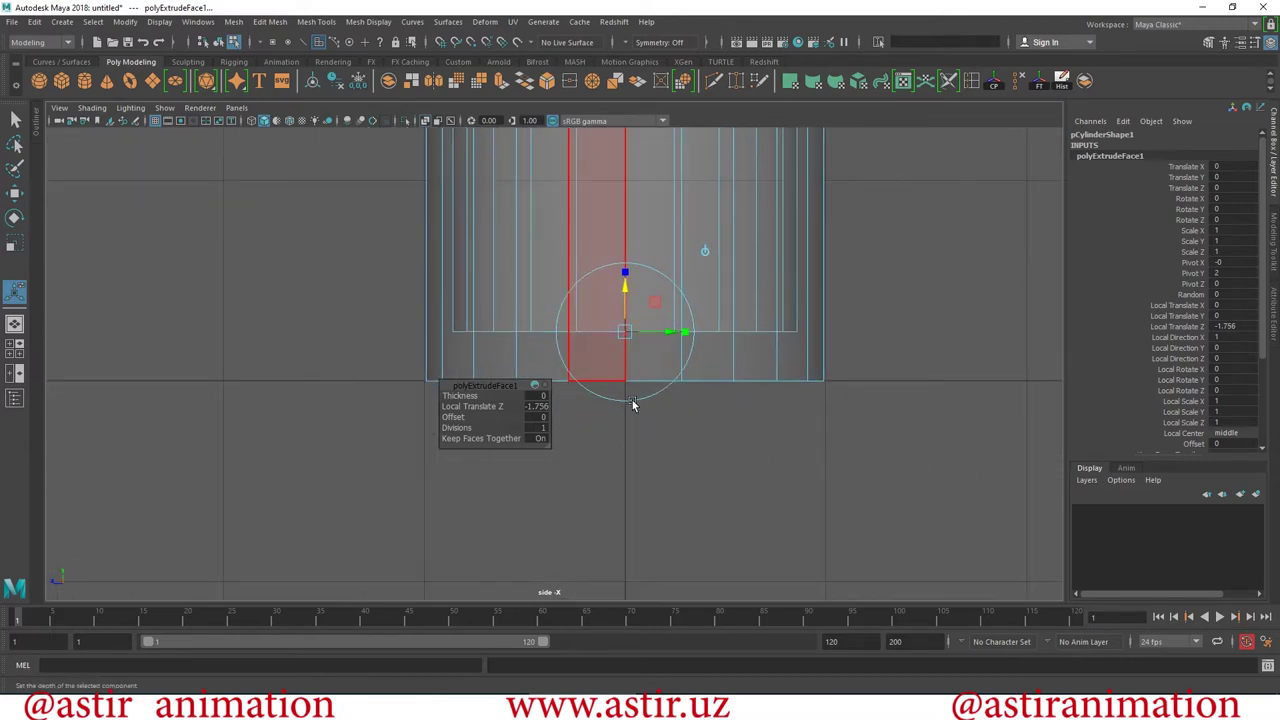
{"action": "left_click", "coordinate": [14, 324]}
{"action": "mouse_move", "coordinate": [760, 420]}
{"action": "left_mouse_down", "text": "alt"}
{"action": "mouse_move", "coordinate": [839, 545]}
{"action": "mouse_move", "coordinate": [797, 434]}
{"action": "mouse_move", "coordinate": [716, 588]}
{"action": "left_mouse_up", "text": "alt"}
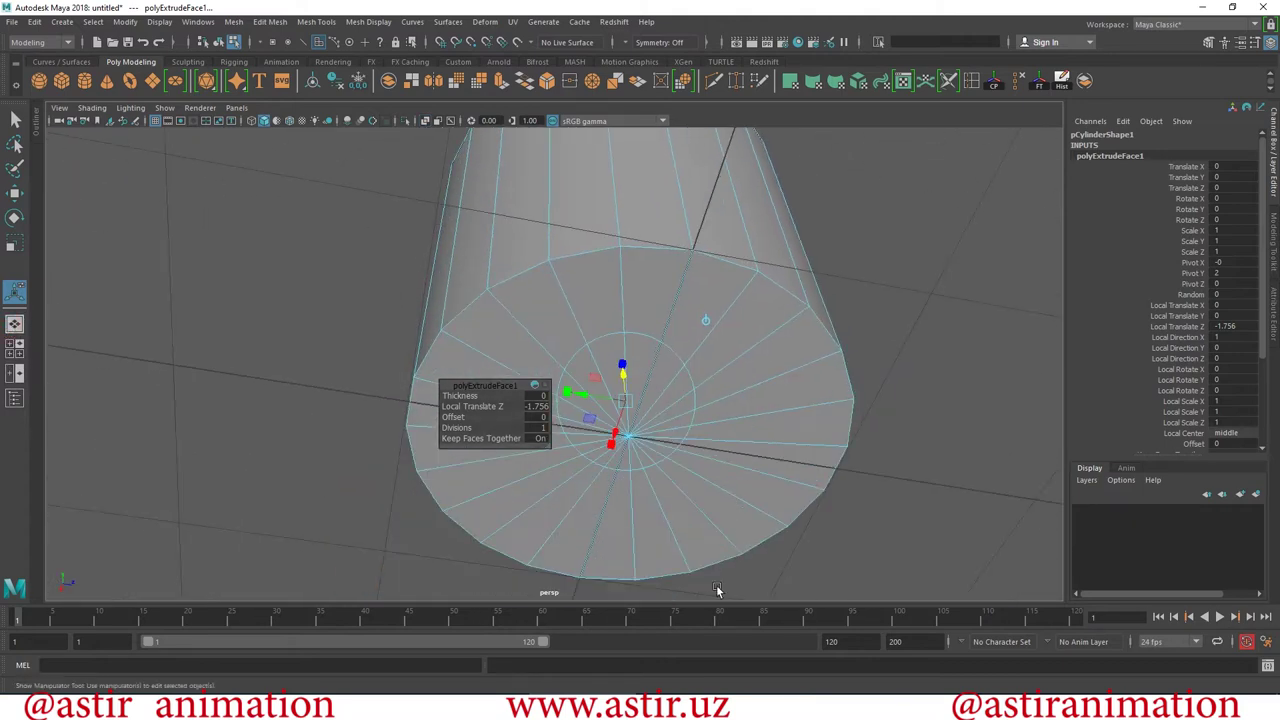
{"action": "mouse_move", "coordinate": [777, 535]}
{"action": "left_mouse_down", "text": "alt"}
{"action": "mouse_move", "coordinate": [776, 465]}
{"action": "mouse_move", "coordinate": [700, 368]}
{"action": "left_mouse_up", "text": "alt"}
{"action": "right_click_drag", "start_coordinate": [700, 368], "coordinate": [8, 193], "text": "alt"}
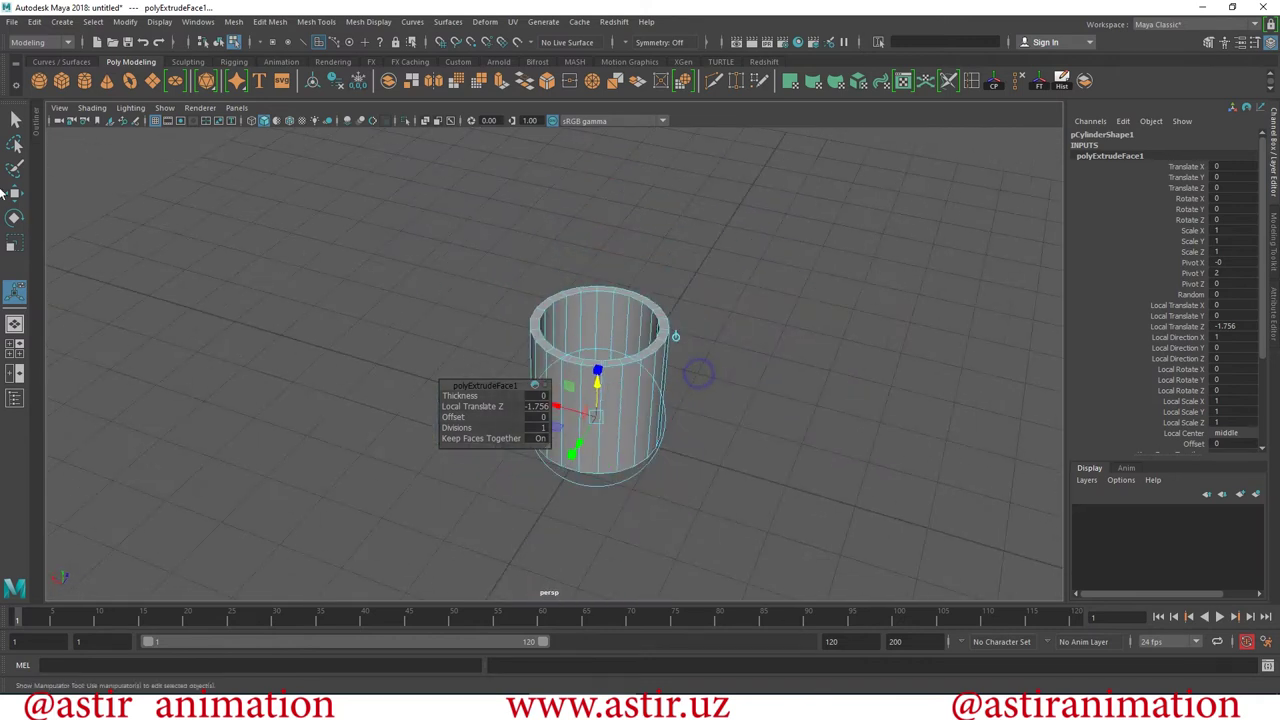
{"action": "left_click", "coordinate": [17, 193]}
Return to object selection and orbit the cylinder to an end-on view.
{"action": "right_click_drag", "start_coordinate": [635, 400], "coordinate": [757, 489]}
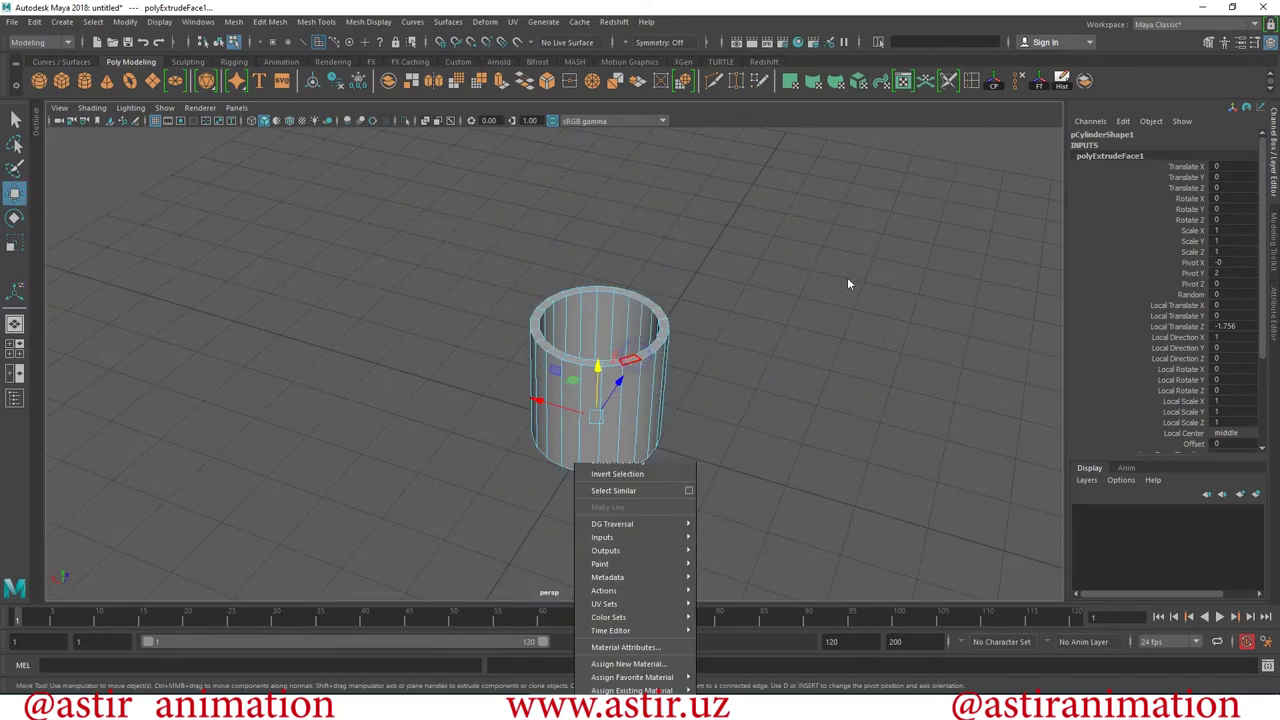
{"action": "right_click_drag", "start_coordinate": [580, 310], "coordinate": [692, 248]}
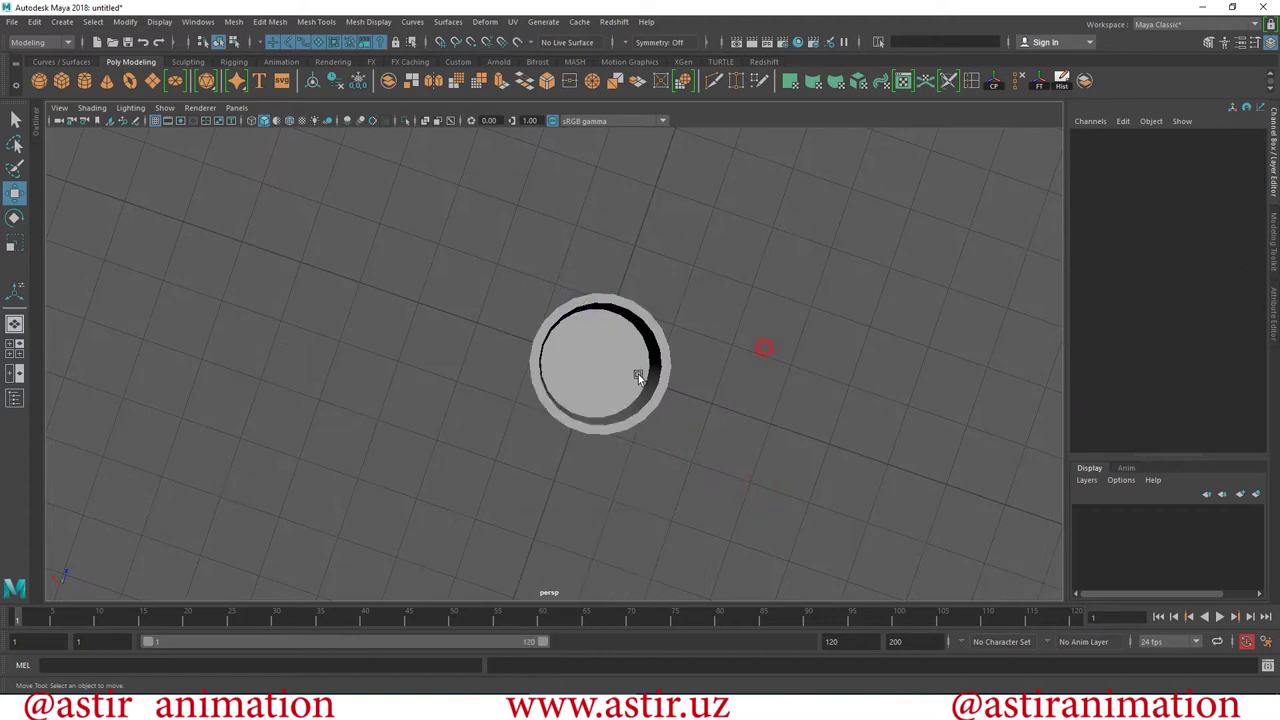
{"action": "left_click", "coordinate": [638, 374]}
{"action": "left_click_drag", "start_coordinate": [778, 525], "coordinate": [715, 348], "text": "alt"}
{"action": "right_click_drag", "start_coordinate": [715, 348], "coordinate": [921, 566], "text": "alt"}
{"action": "left_click_drag", "start_coordinate": [921, 566], "coordinate": [880, 480], "text": "alt"}
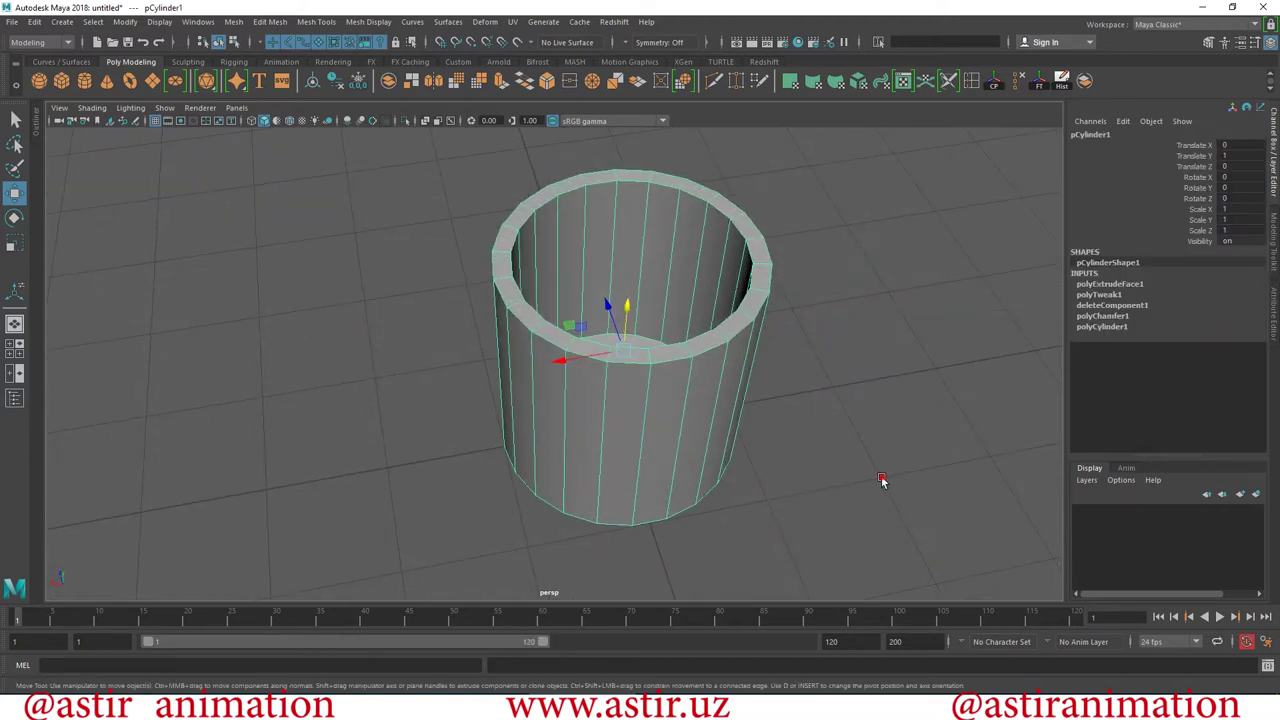
{"action": "left_click", "coordinate": [791, 540]}
{"action": "mouse_move", "coordinate": [791, 540]}
{"action": "left_mouse_down", "text": "alt"}
{"action": "mouse_move", "coordinate": [923, 594]}
{"action": "mouse_move", "coordinate": [856, 492]}
{"action": "mouse_move", "coordinate": [717, 403]}
{"action": "mouse_move", "coordinate": [649, 429]}
{"action": "mouse_move", "coordinate": [726, 483]}
{"action": "left_mouse_up", "text": "alt"}
{"action": "right_click_drag", "start_coordinate": [726, 483], "coordinate": [608, 343], "text": "alt"}
{"action": "mouse_move", "coordinate": [608, 343]}
{"action": "left_mouse_down", "text": "alt"}
{"action": "mouse_move", "coordinate": [583, 222]}
{"action": "mouse_move", "coordinate": [541, 274]}
{"action": "left_mouse_up", "text": "alt"}
{"action": "left_click", "coordinate": [541, 274]}
Reselect the cylinder, hide the viewport grid, and select the closed cap's centre vertex.
{"action": "mouse_move", "coordinate": [786, 347]}
{"action": "left_mouse_down", "text": "alt"}
{"action": "mouse_move", "coordinate": [554, 424]}
{"action": "mouse_move", "coordinate": [673, 470]}
{"action": "mouse_move", "coordinate": [640, 385]}
{"action": "mouse_move", "coordinate": [643, 243]}
{"action": "mouse_move", "coordinate": [634, 280]}
{"action": "mouse_move", "coordinate": [829, 251]}
{"action": "left_mouse_up", "text": "alt"}
{"action": "left_click", "coordinate": [829, 251]}
{"action": "left_click", "coordinate": [634, 260]}
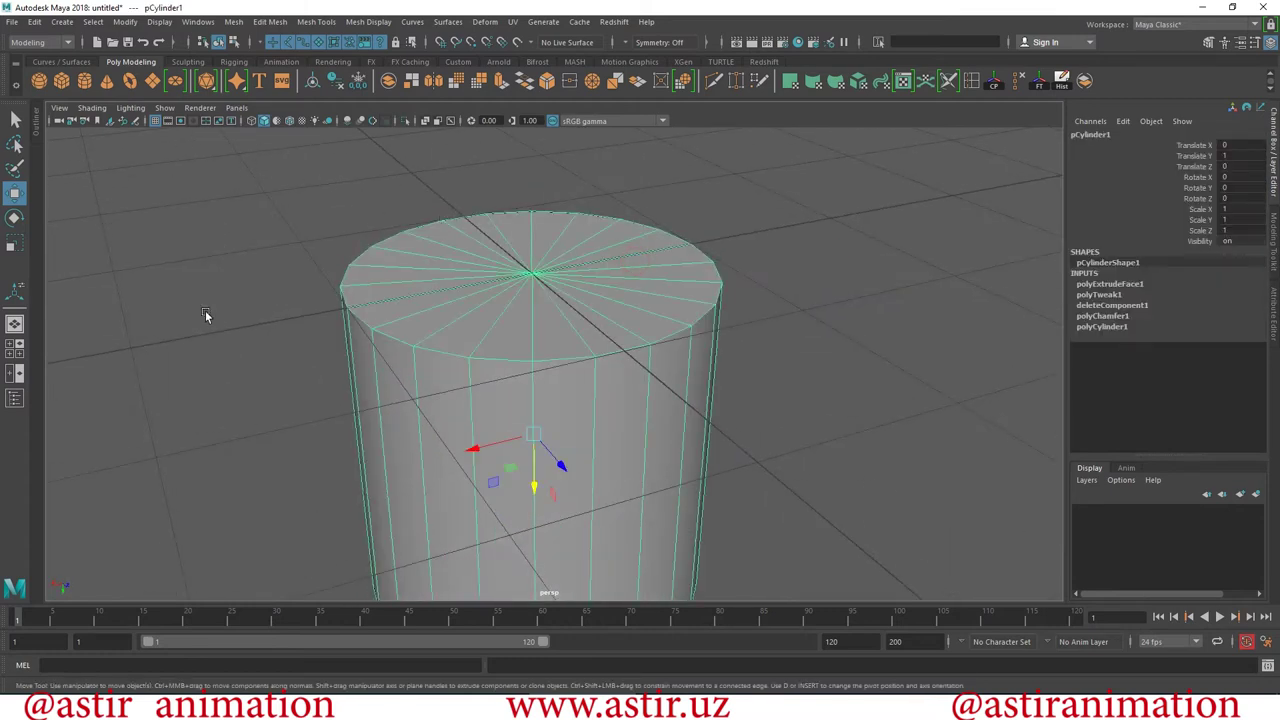
{"action": "left_click", "coordinate": [153, 121]}
{"action": "left_click", "coordinate": [153, 121]}
{"action": "left_click", "coordinate": [153, 121]}
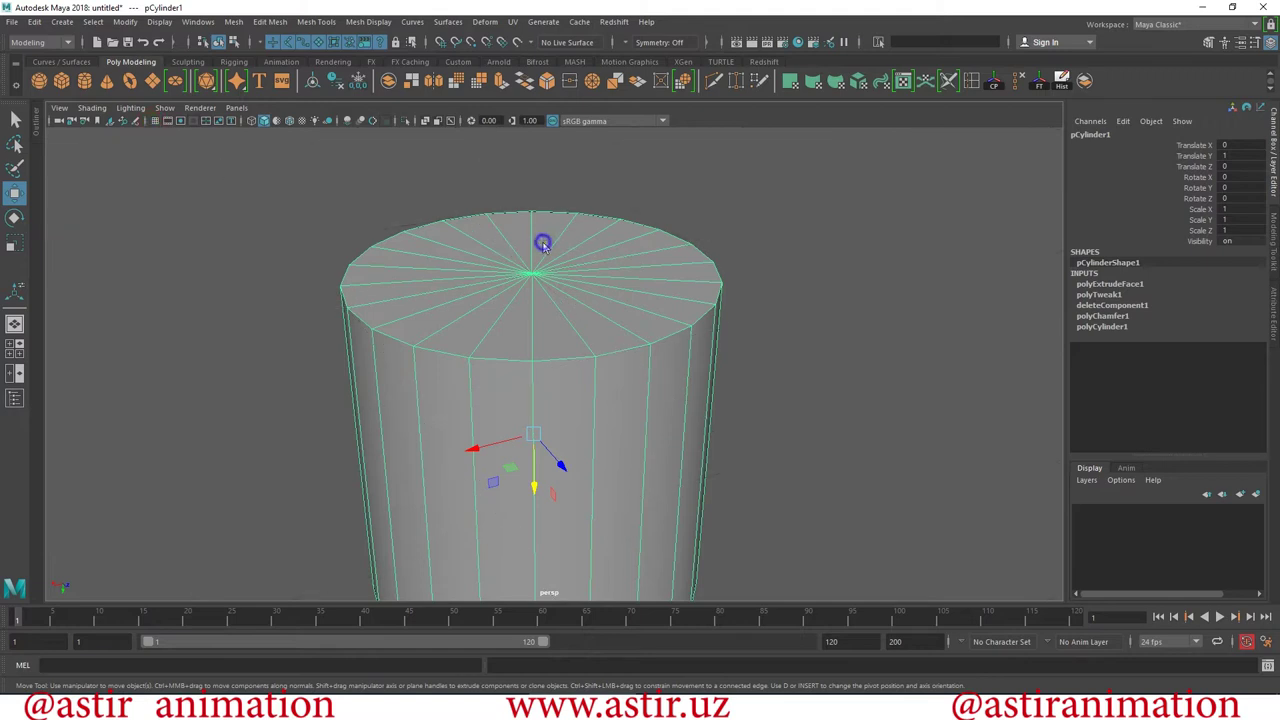
{"action": "right_click_drag", "start_coordinate": [542, 244], "coordinate": [525, 268]}
{"action": "left_click", "coordinate": [532, 276]}
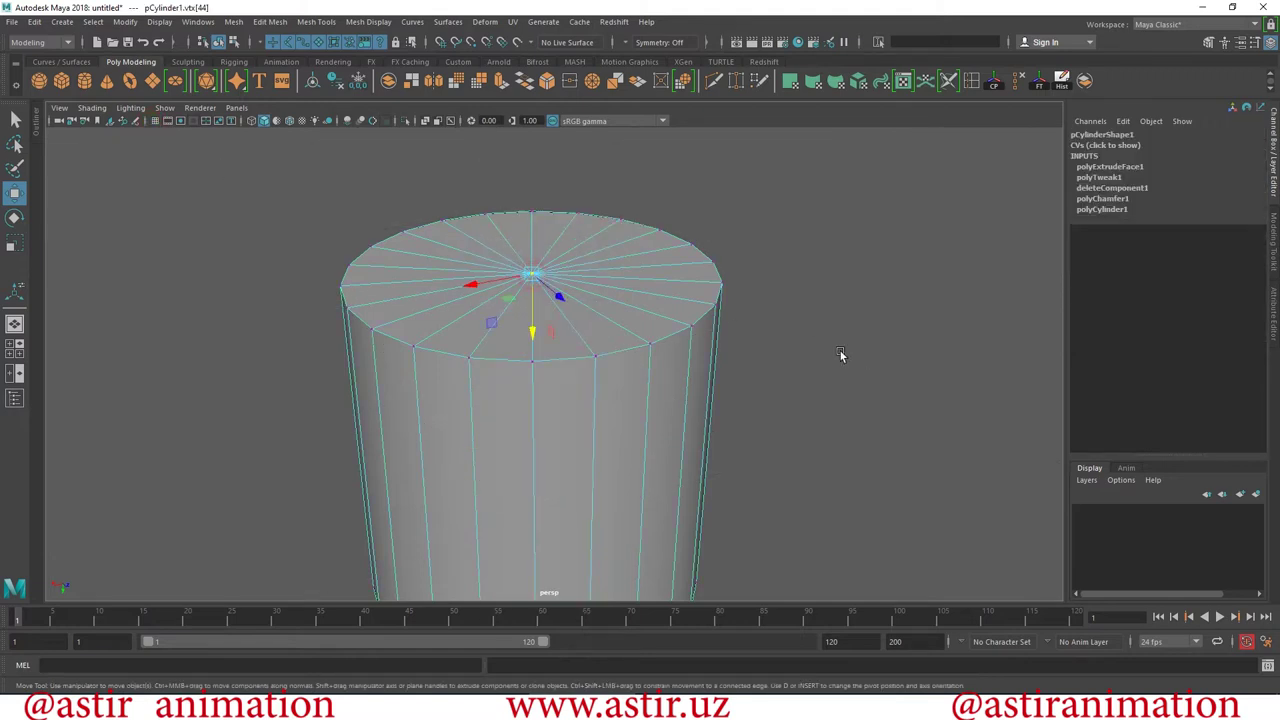
Chamfer the cap's centre vertex into a round face and scale it up to a thin rim ring.
{"action": "left_click", "coordinate": [266, 24]}
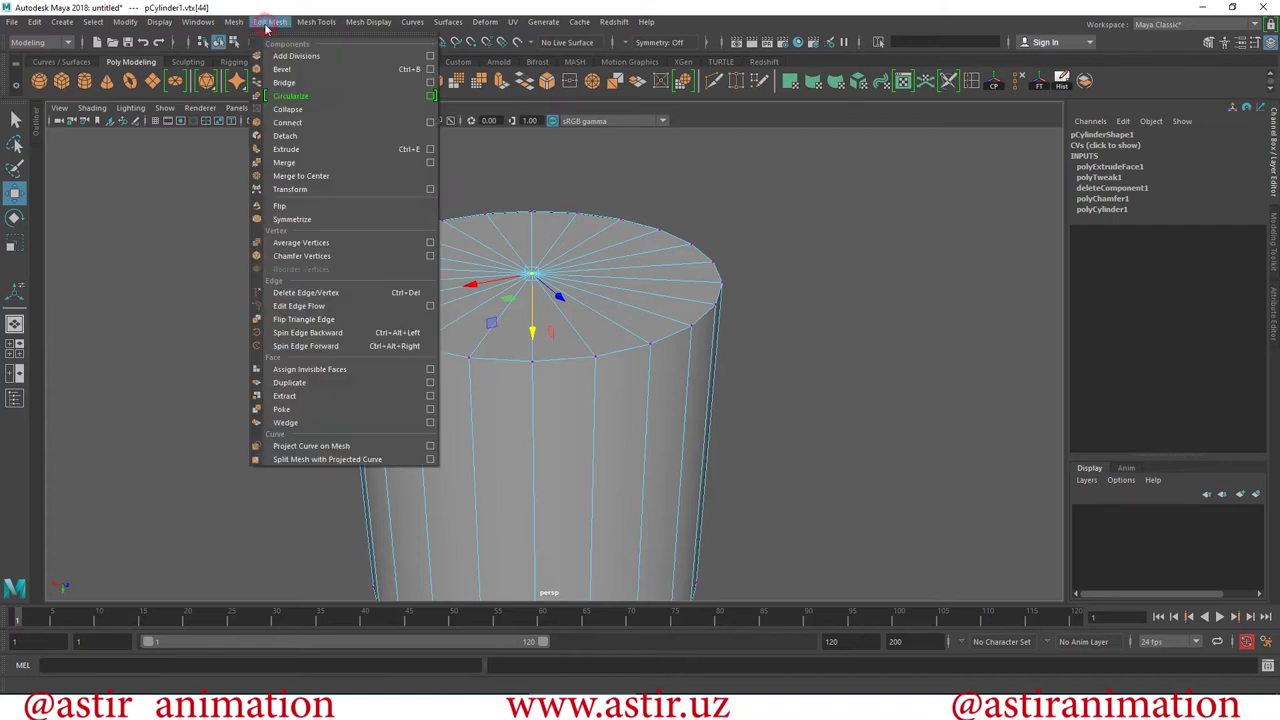
{"action": "left_click", "coordinate": [318, 256]}
{"action": "left_click_drag", "start_coordinate": [718, 300], "coordinate": [549, 266], "text": "alt"}
{"action": "right_click_drag", "start_coordinate": [549, 264], "coordinate": [548, 298]}
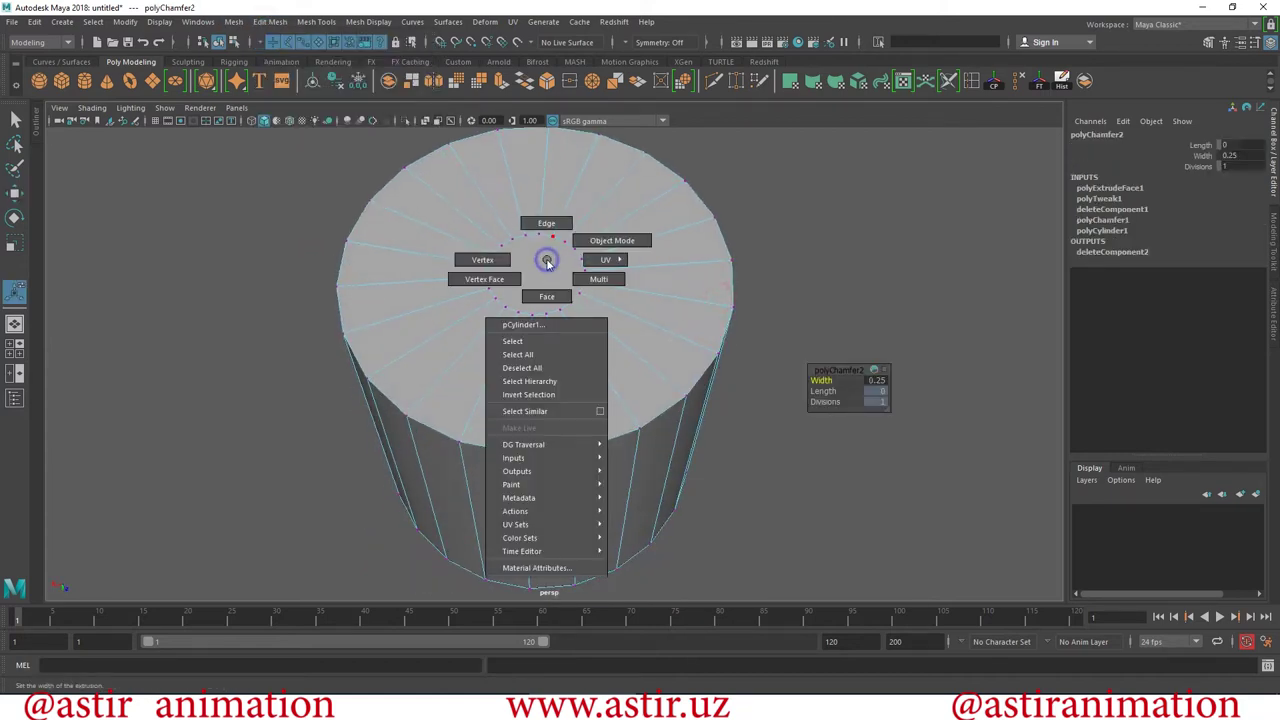
{"action": "left_click", "coordinate": [533, 262]}
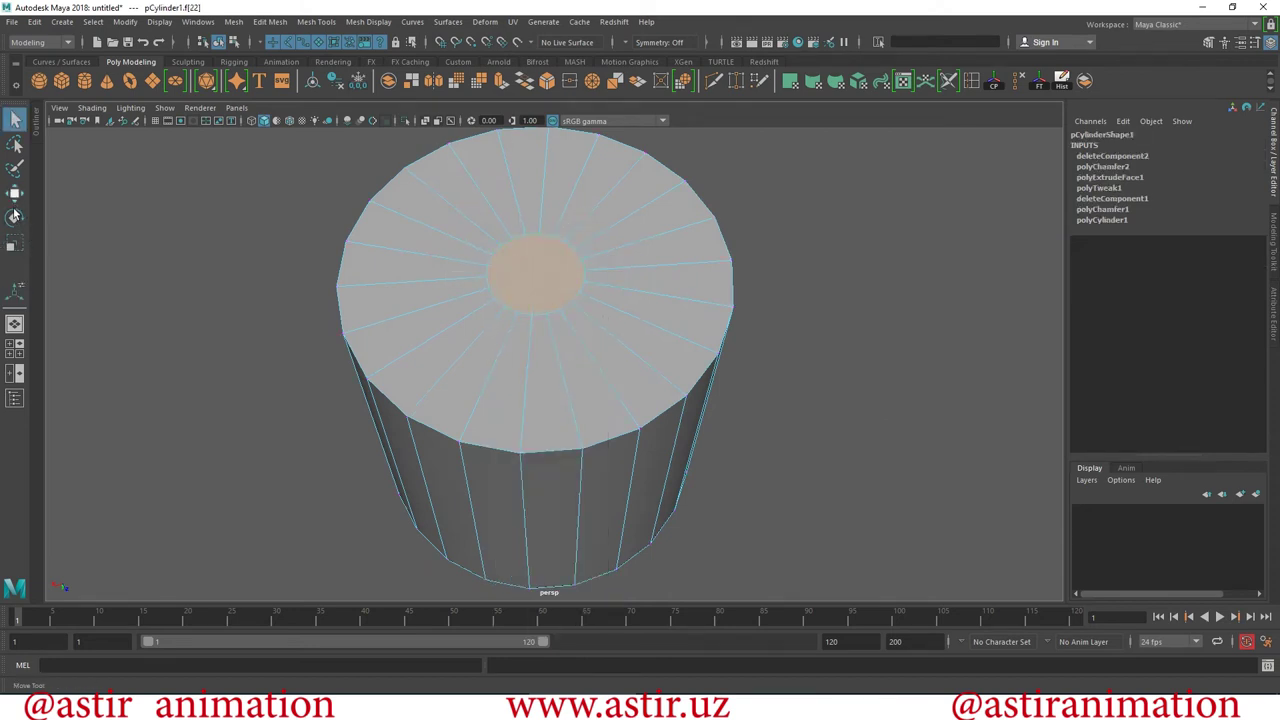
{"action": "left_click", "coordinate": [12, 245]}
{"action": "left_click_drag", "start_coordinate": [532, 276], "coordinate": [600, 283]}
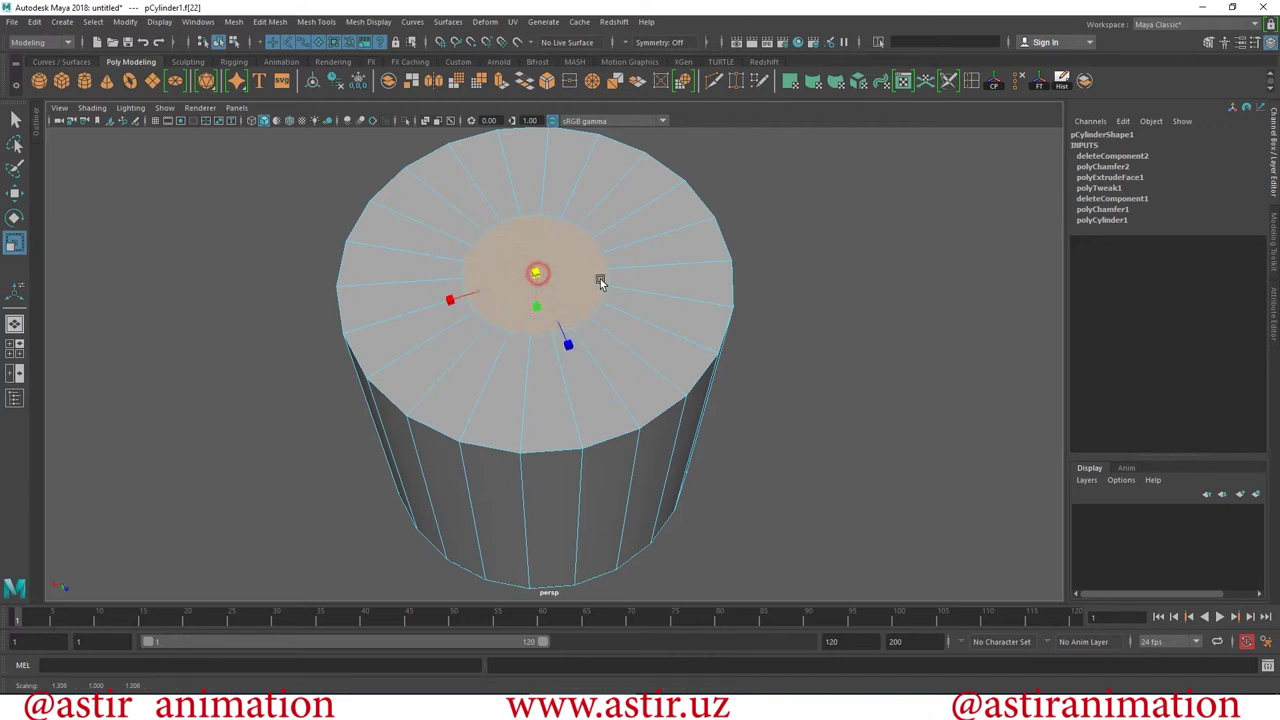
{"action": "left_click_drag", "start_coordinate": [575, 368], "coordinate": [566, 437], "text": "alt"}
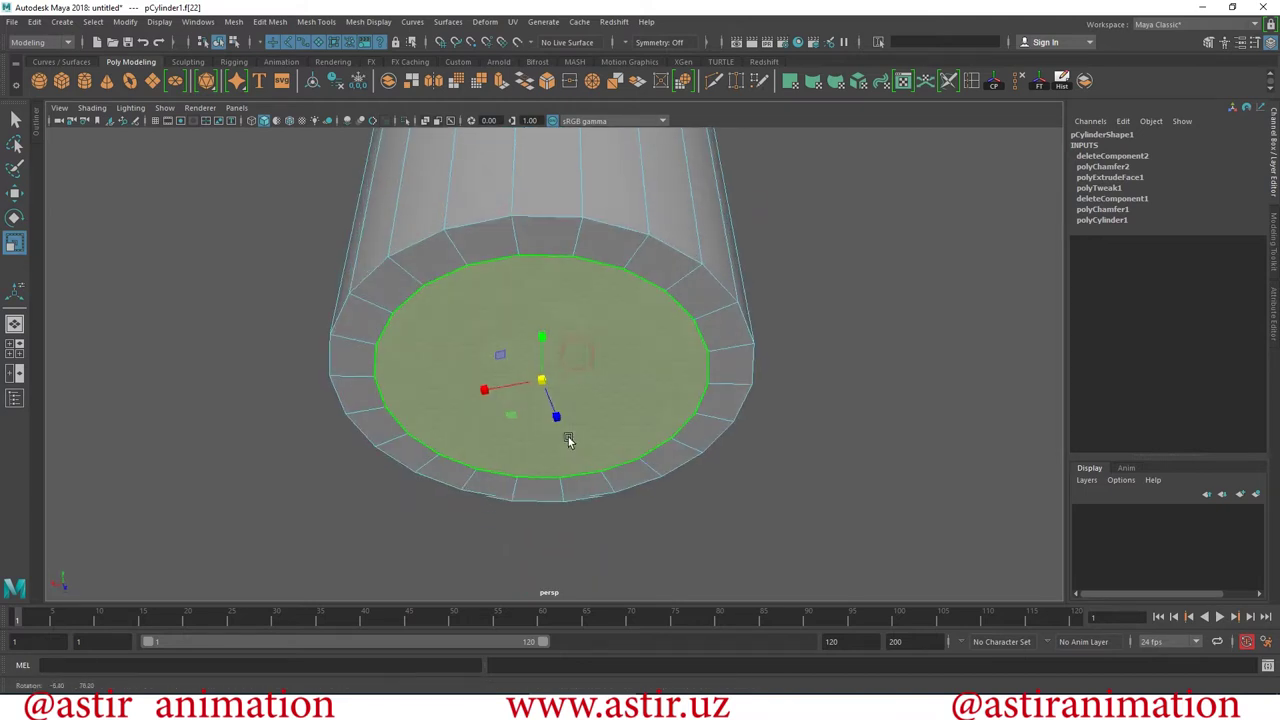
{"action": "key", "text": "w"}
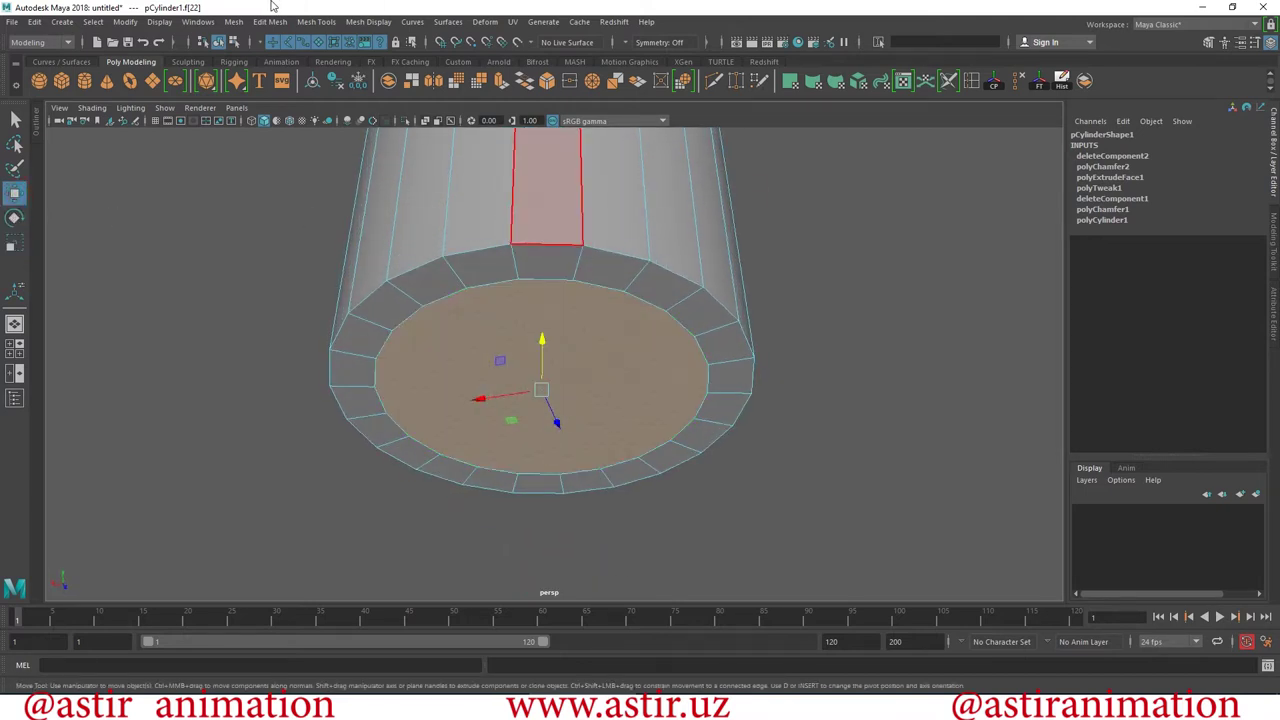
Extrude the round centre face and sink it to Local Translate Z -0.098.
{"action": "left_click", "coordinate": [198, 21]}
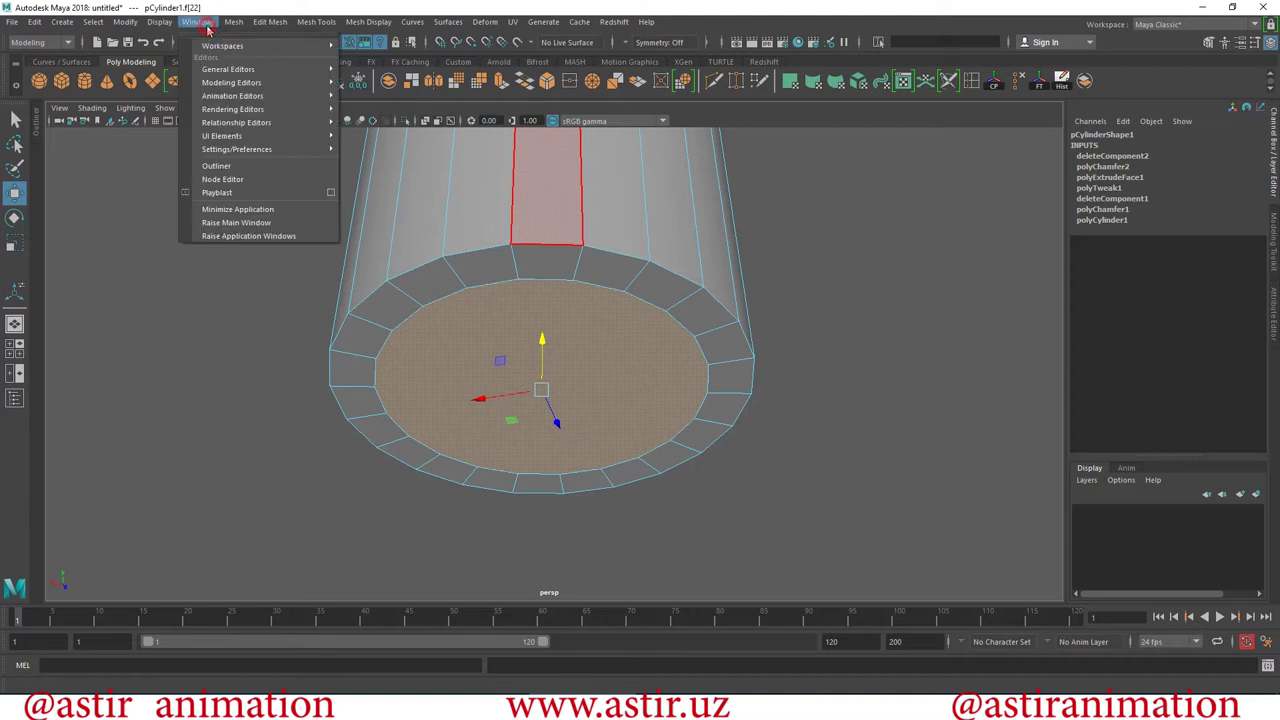
{"action": "left_click", "coordinate": [233, 21]}
{"action": "left_click", "coordinate": [269, 21]}
{"action": "left_click", "coordinate": [296, 150]}
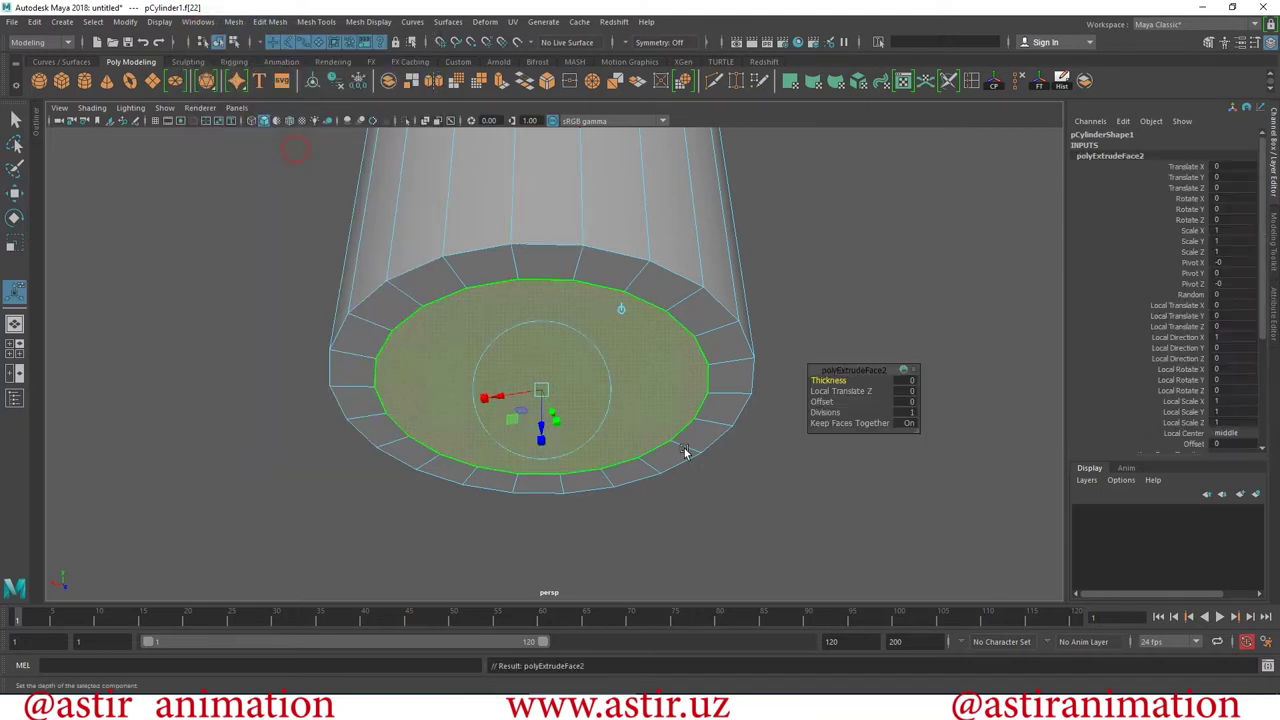
{"action": "scroll", "coordinate": [560, 484], "scroll_direction": "up", "scroll_amount": 3}
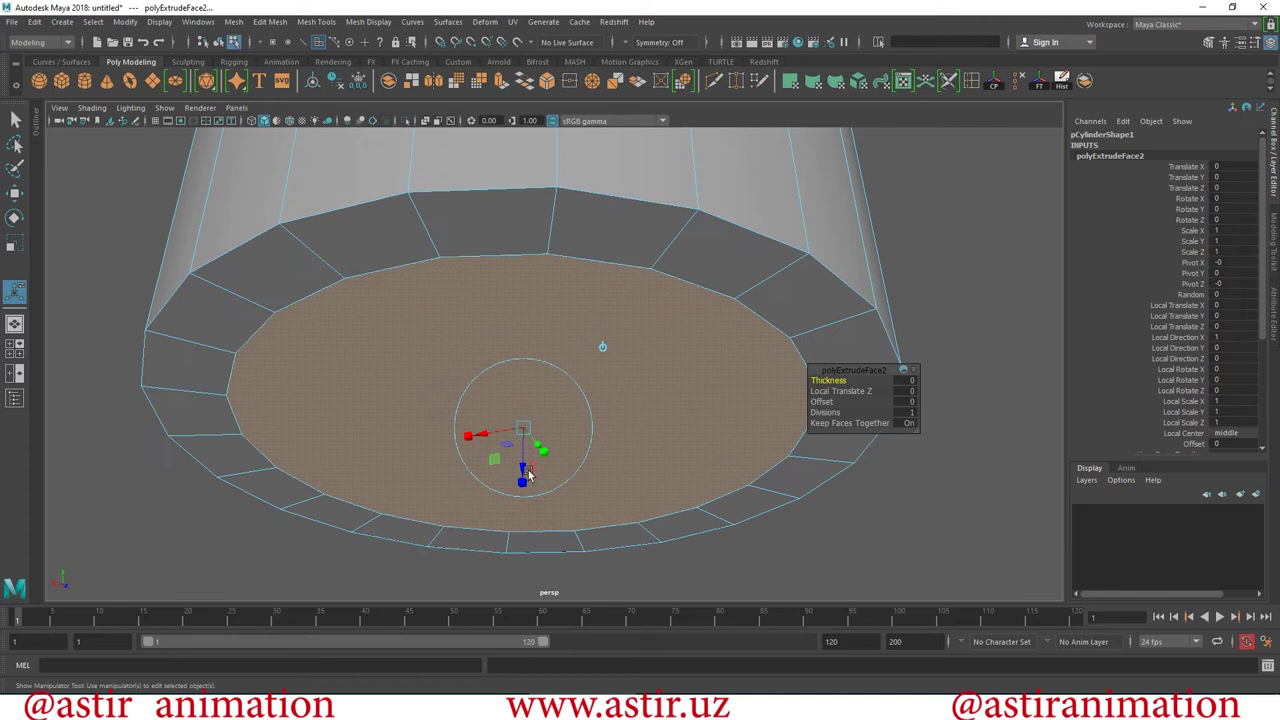
{"action": "mouse_move", "coordinate": [522, 470]}
{"action": "left_mouse_down"}
{"action": "mouse_move", "coordinate": [562, 370]}
{"action": "mouse_move", "coordinate": [554, 440]}
{"action": "left_mouse_up"}
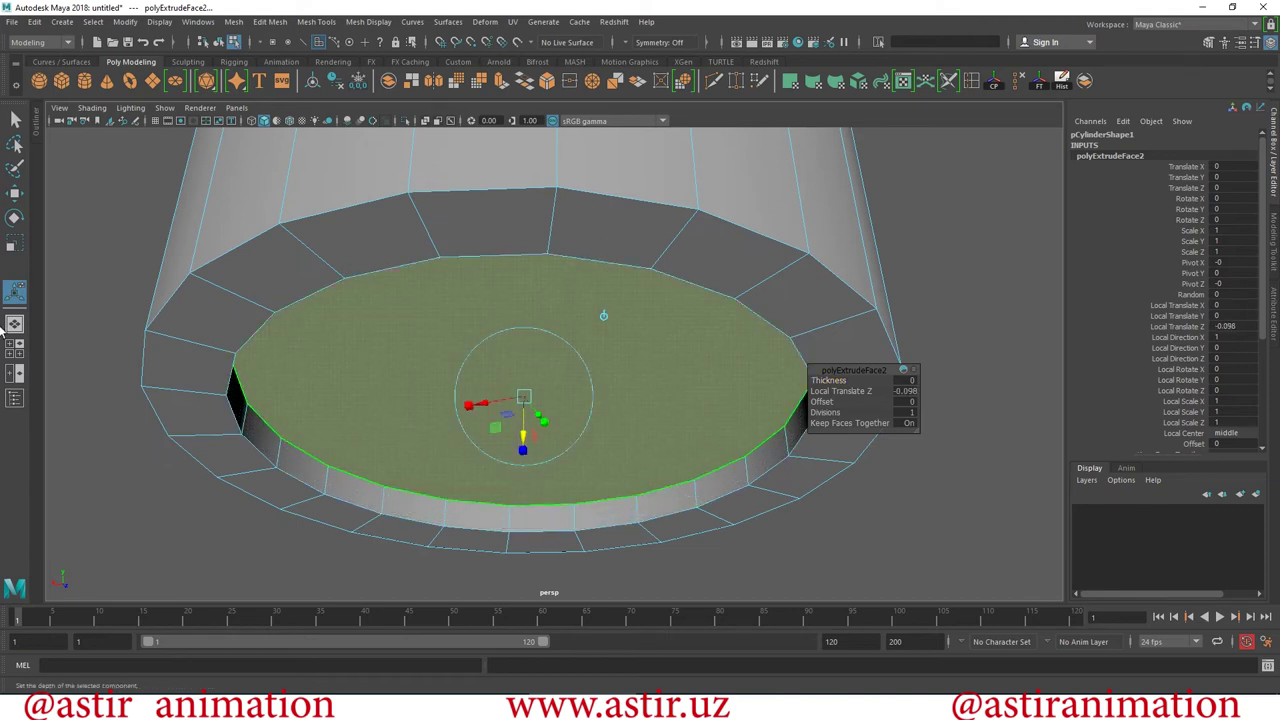
Scale the sunken inner face down, then slightly back up, and inspect the cylinder's underside.
{"action": "left_click", "coordinate": [15, 247]}
{"action": "mouse_move", "coordinate": [622, 521]}
{"action": "left_mouse_down", "text": "alt"}
{"action": "mouse_move", "coordinate": [631, 289]}
{"action": "mouse_move", "coordinate": [606, 352]}
{"action": "mouse_move", "coordinate": [446, 269]}
{"action": "mouse_move", "coordinate": [359, 296]}
{"action": "left_mouse_up", "text": "alt"}
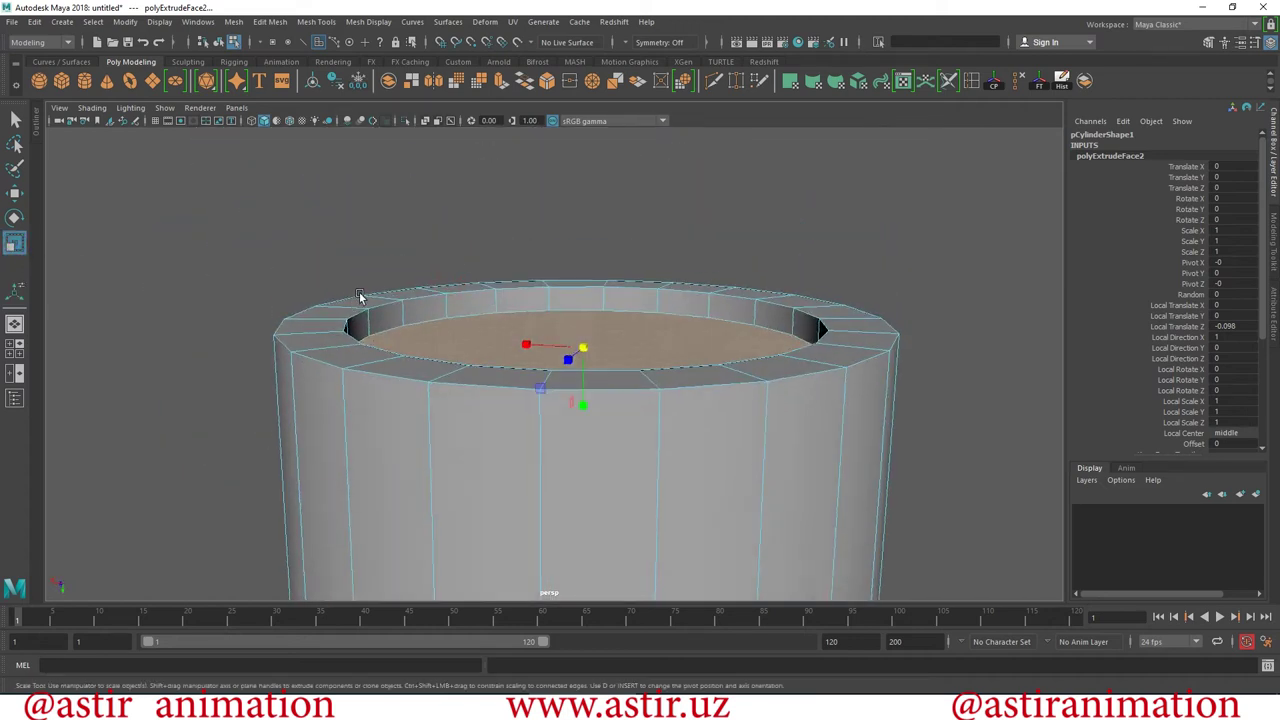
{"action": "left_click_drag", "start_coordinate": [637, 373], "coordinate": [621, 426], "text": "alt"}
{"action": "mouse_move", "coordinate": [588, 334]}
{"action": "left_mouse_down"}
{"action": "mouse_move", "coordinate": [486, 323]}
{"action": "mouse_move", "coordinate": [420, 276]}
{"action": "mouse_move", "coordinate": [652, 348]}
{"action": "mouse_move", "coordinate": [389, 320]}
{"action": "mouse_move", "coordinate": [746, 377]}
{"action": "mouse_move", "coordinate": [488, 348]}
{"action": "left_mouse_up"}
{"action": "mouse_move", "coordinate": [752, 322]}
{"action": "left_mouse_down", "text": "alt"}
{"action": "mouse_move", "coordinate": [734, 291]}
{"action": "mouse_move", "coordinate": [671, 294]}
{"action": "mouse_move", "coordinate": [811, 423]}
{"action": "mouse_move", "coordinate": [838, 487]}
{"action": "mouse_move", "coordinate": [737, 443]}
{"action": "mouse_move", "coordinate": [586, 271]}
{"action": "mouse_move", "coordinate": [714, 491]}
{"action": "mouse_move", "coordinate": [762, 473]}
{"action": "left_mouse_up", "text": "alt"}
{"action": "middle_click_drag", "start_coordinate": [762, 473], "coordinate": [798, 473]}
{"action": "mouse_move", "coordinate": [790, 472]}
{"action": "left_mouse_down", "text": "alt"}
{"action": "mouse_move", "coordinate": [700, 420]}
{"action": "mouse_move", "coordinate": [451, 343]}
{"action": "mouse_move", "coordinate": [543, 391]}
{"action": "mouse_move", "coordinate": [580, 457]}
{"action": "left_mouse_up", "text": "alt"}
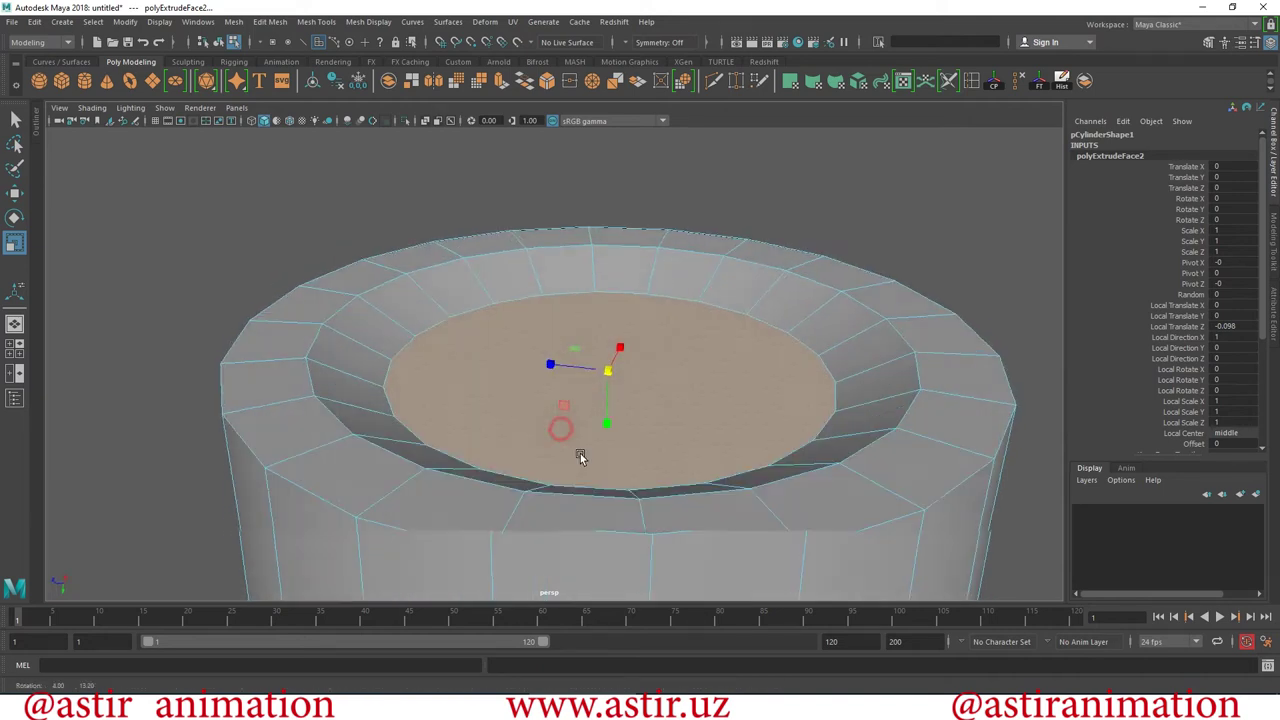
{"action": "right_click_drag", "start_coordinate": [580, 457], "coordinate": [486, 364], "text": "alt"}
{"action": "mouse_move", "coordinate": [486, 364]}
{"action": "left_mouse_down", "text": "alt"}
{"action": "mouse_move", "coordinate": [489, 467]}
{"action": "mouse_move", "coordinate": [520, 420]}
{"action": "left_mouse_up", "text": "alt"}
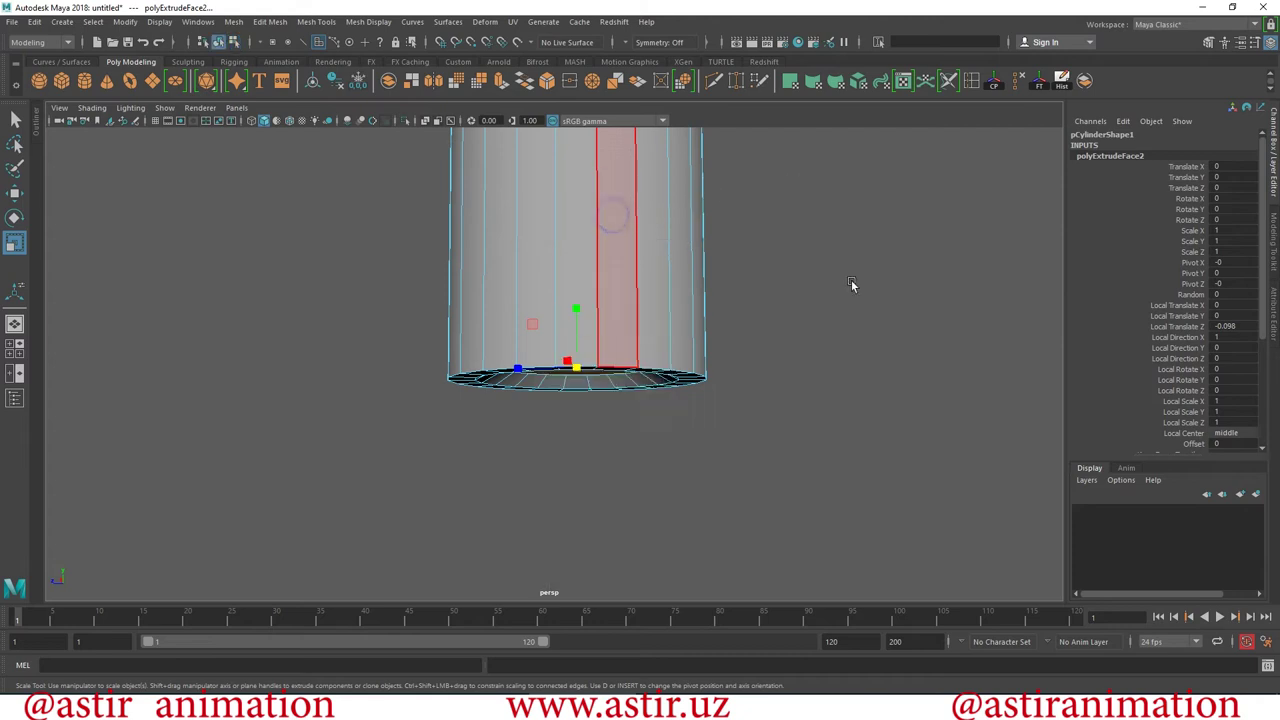
Select the whole cylinder in Object Mode and orbit to a side view of the cup.
{"action": "left_click", "coordinate": [851, 285]}
{"action": "mouse_move", "coordinate": [797, 354]}
{"action": "left_mouse_down", "text": "alt"}
{"action": "mouse_move", "coordinate": [823, 431]}
{"action": "mouse_move", "coordinate": [549, 242]}
{"action": "mouse_move", "coordinate": [586, 452]}
{"action": "left_mouse_up", "text": "alt"}
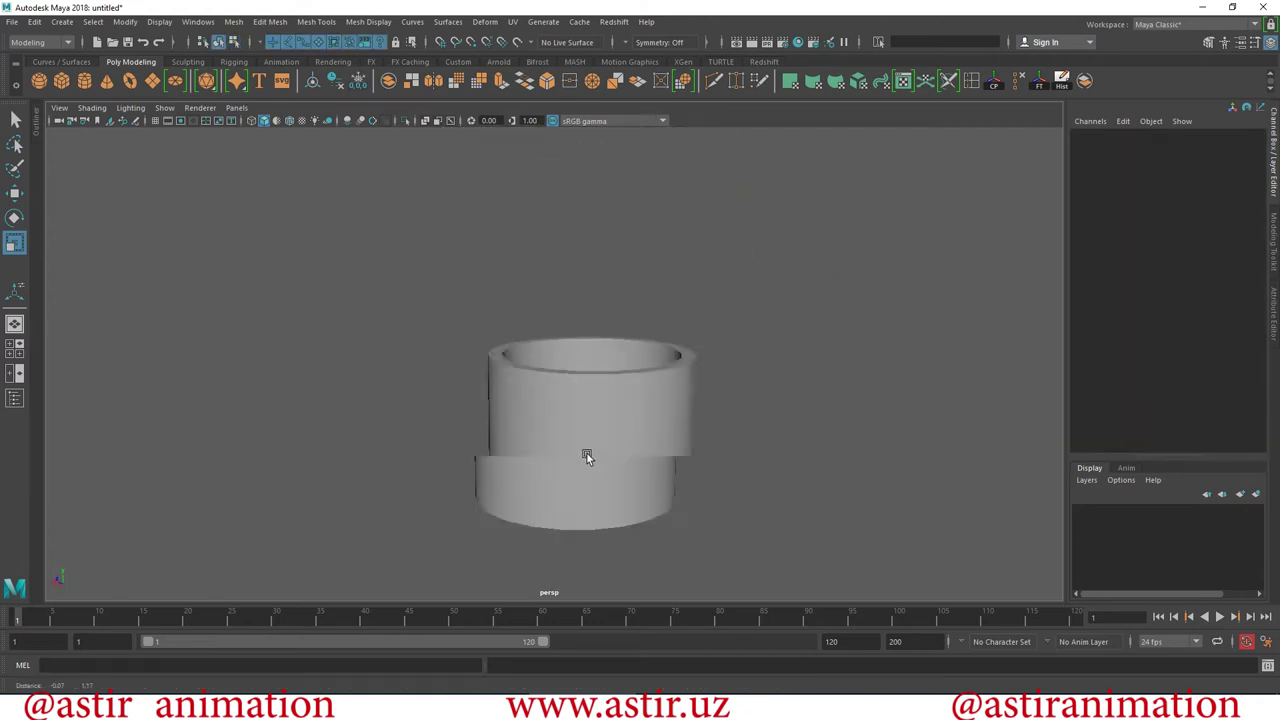
{"action": "right_click_drag", "start_coordinate": [586, 452], "coordinate": [946, 451], "text": "alt"}
{"action": "left_click", "coordinate": [1051, 360]}
{"action": "middle_click_drag", "start_coordinate": [1051, 360], "coordinate": [545, 361], "text": "alt"}
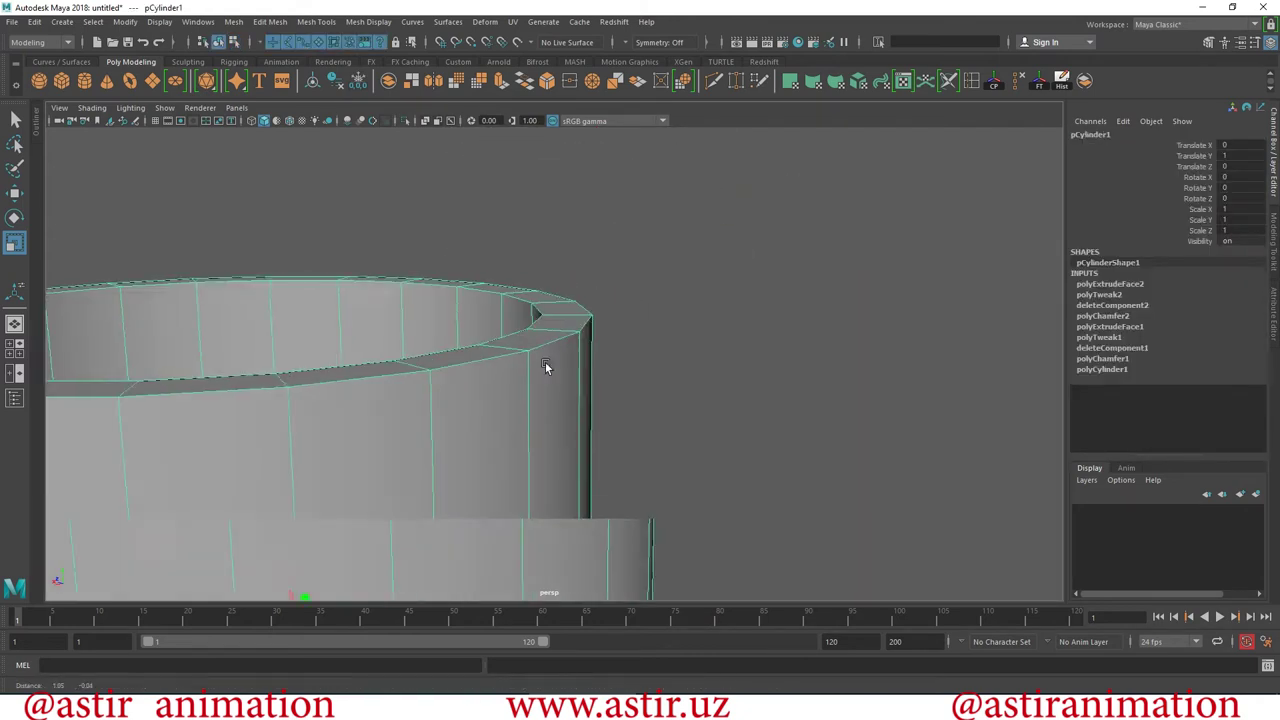
{"action": "left_click_drag", "start_coordinate": [561, 385], "coordinate": [613, 241], "text": "alt"}
{"action": "left_click_drag", "start_coordinate": [809, 460], "coordinate": [629, 429], "text": "alt"}
{"action": "right_click_drag", "start_coordinate": [510, 378], "coordinate": [455, 400], "text": "alt"}
{"action": "mouse_move", "coordinate": [455, 400]}
{"action": "left_mouse_down", "text": "alt"}
{"action": "mouse_move", "coordinate": [374, 394]}
{"action": "mouse_move", "coordinate": [433, 390]}
{"action": "left_mouse_up", "text": "alt"}
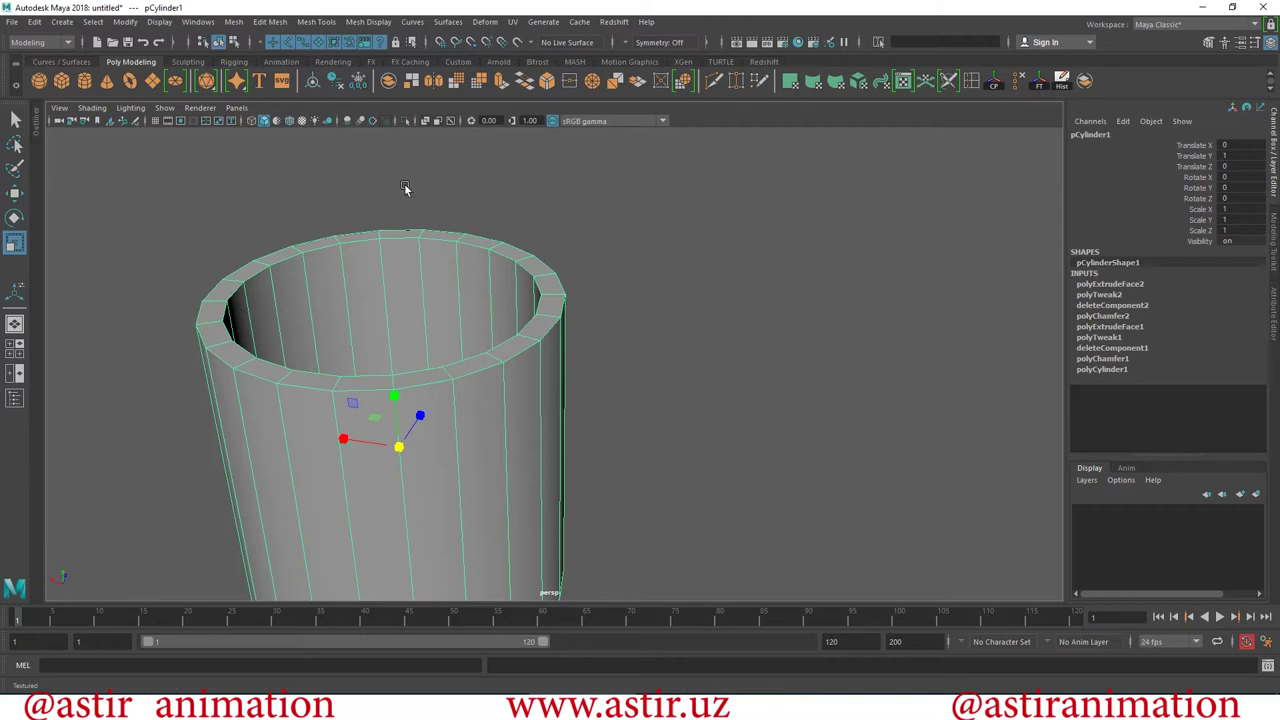
Turn on smooth mesh preview (3) and orbit to inspect the rounded cup and interior.
{"action": "key", "text": "3"}
{"action": "left_click", "coordinate": [752, 407]}
{"action": "mouse_move", "coordinate": [752, 407]}
{"action": "left_mouse_down", "text": "alt"}
{"action": "mouse_move", "coordinate": [643, 483]}
{"action": "mouse_move", "coordinate": [649, 529]}
{"action": "left_mouse_up", "text": "alt"}
{"action": "right_click_drag", "start_coordinate": [649, 529], "coordinate": [564, 370], "text": "alt"}
{"action": "mouse_move", "coordinate": [564, 370]}
{"action": "left_mouse_down", "text": "alt"}
{"action": "mouse_move", "coordinate": [804, 326]}
{"action": "mouse_move", "coordinate": [615, 217]}
{"action": "mouse_move", "coordinate": [557, 320]}
{"action": "mouse_move", "coordinate": [576, 418]}
{"action": "mouse_move", "coordinate": [670, 461]}
{"action": "left_mouse_up", "text": "alt"}
Set the cup back to faceted display (1), view its inner floor, and enter face selection.
{"action": "scroll", "coordinate": [615, 288], "scroll_direction": "up", "scroll_amount": 5}
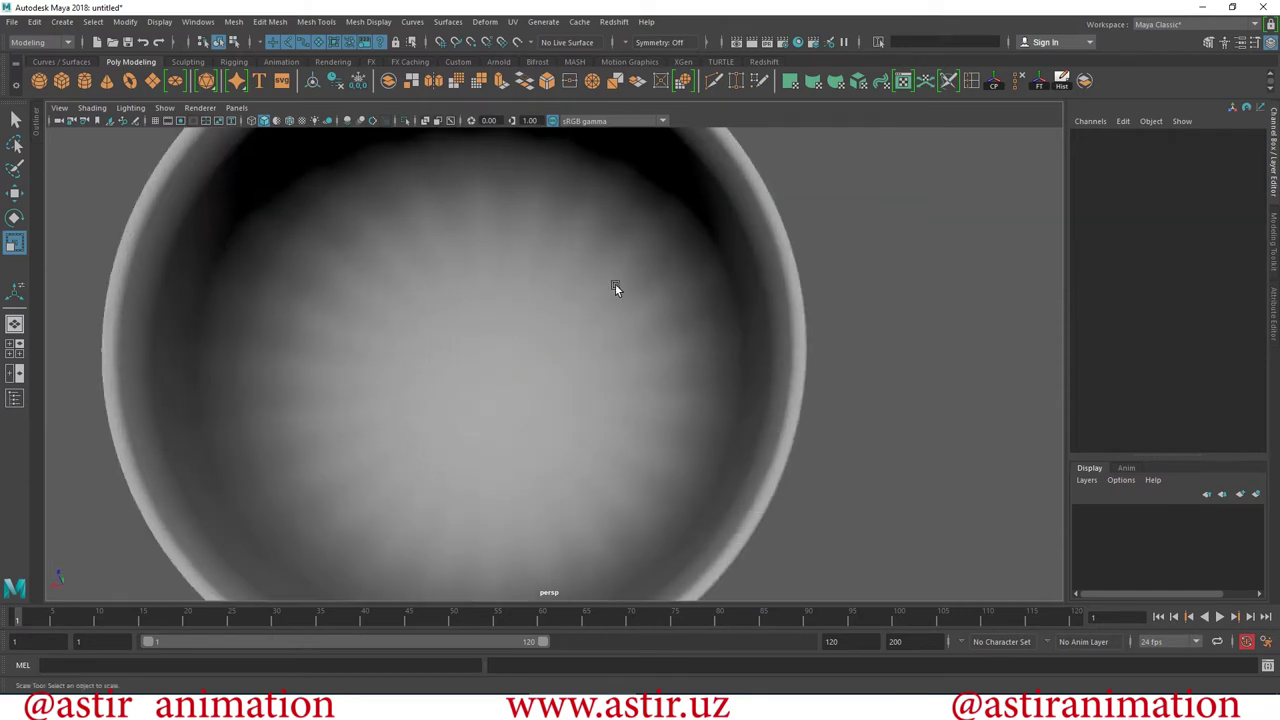
{"action": "left_click", "coordinate": [564, 310]}
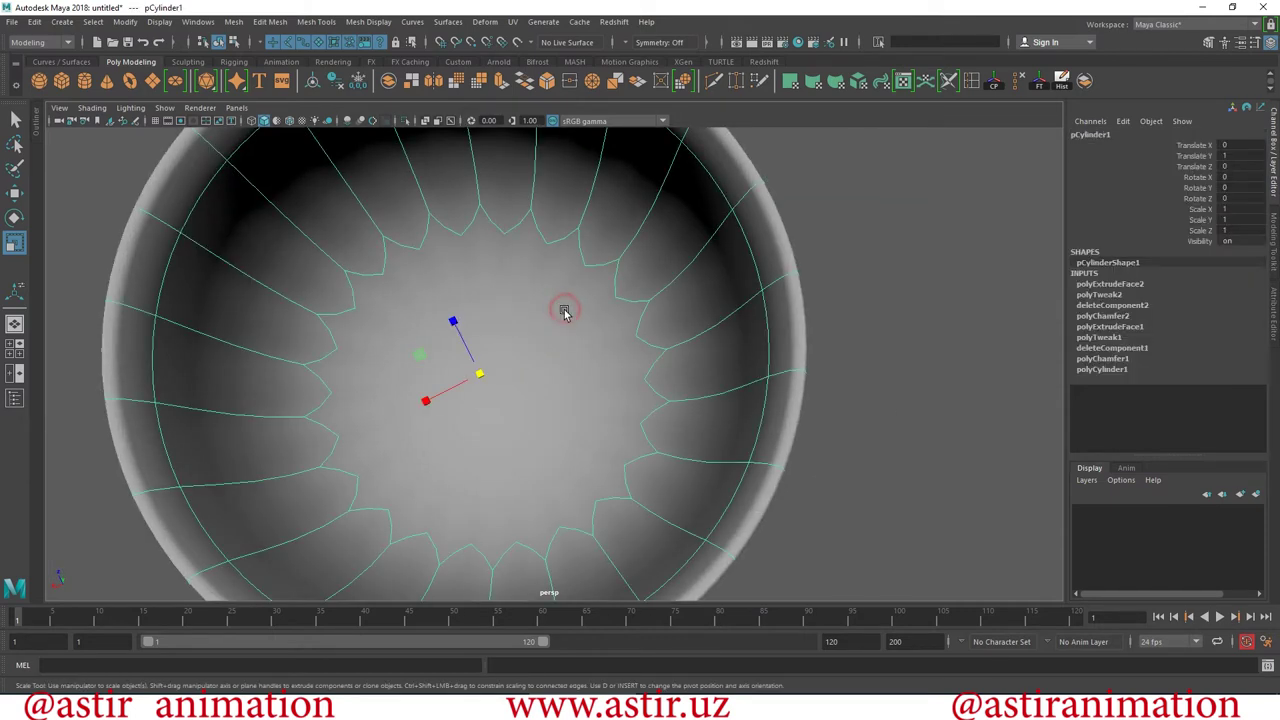
{"action": "key", "text": "1"}
{"action": "mouse_move", "coordinate": [585, 281]}
{"action": "left_mouse_down", "text": "alt"}
{"action": "mouse_move", "coordinate": [543, 243]}
{"action": "mouse_move", "coordinate": [523, 277]}
{"action": "mouse_move", "coordinate": [551, 386]}
{"action": "mouse_move", "coordinate": [543, 178]}
{"action": "left_mouse_up", "text": "alt"}
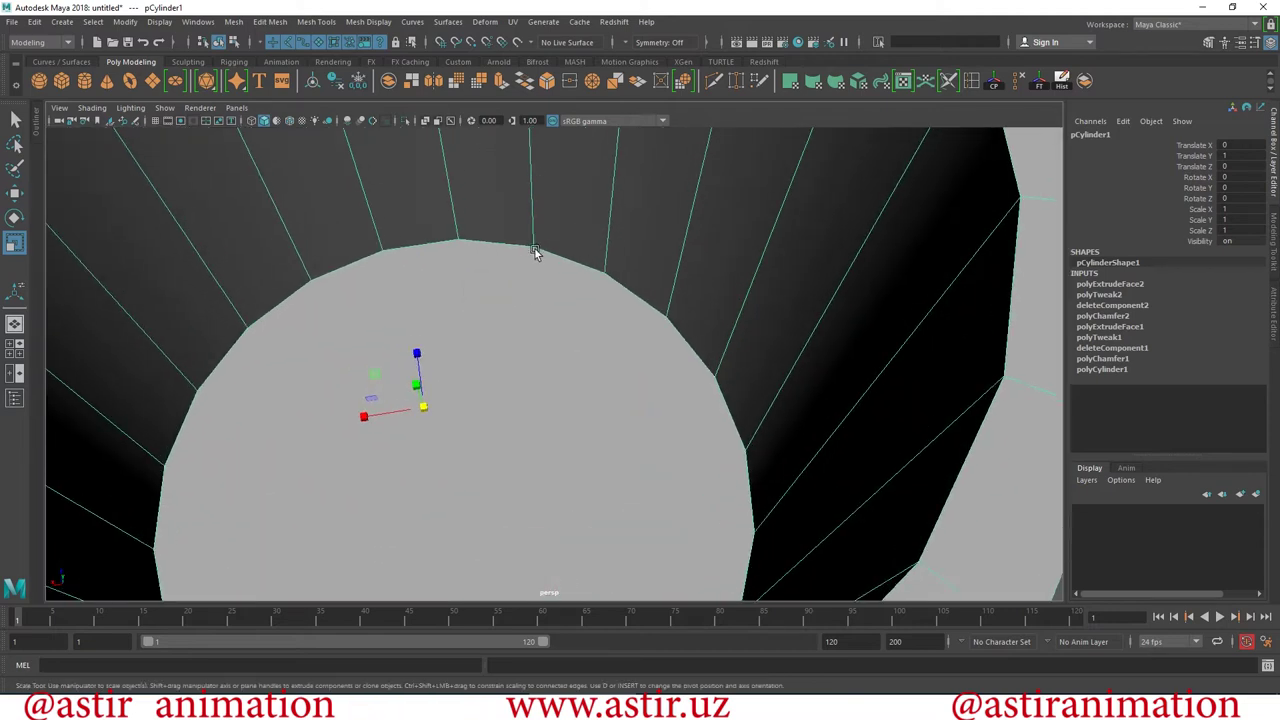
{"action": "mouse_move", "coordinate": [645, 387]}
{"action": "left_mouse_down", "text": "alt"}
{"action": "mouse_move", "coordinate": [366, 343]}
{"action": "mouse_move", "coordinate": [451, 360]}
{"action": "mouse_move", "coordinate": [463, 240]}
{"action": "mouse_move", "coordinate": [516, 222]}
{"action": "mouse_move", "coordinate": [503, 237]}
{"action": "mouse_move", "coordinate": [533, 258]}
{"action": "left_mouse_up", "text": "alt"}
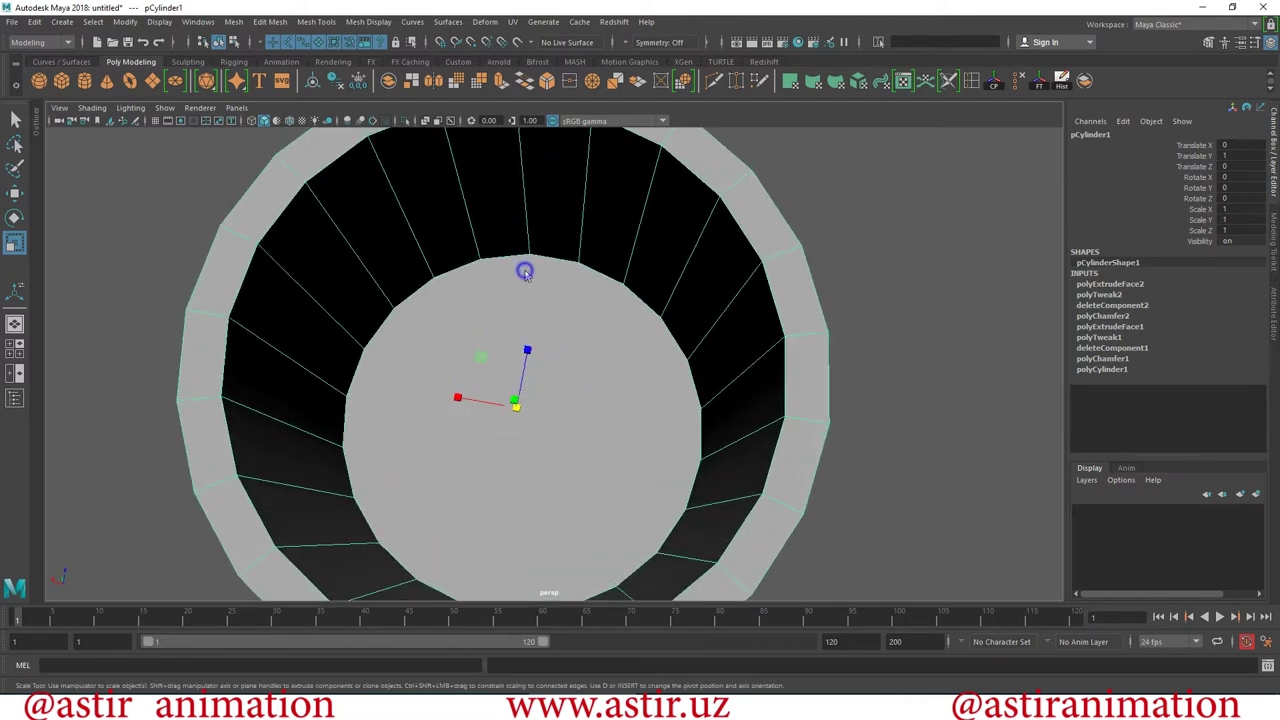
{"action": "right_click_drag", "start_coordinate": [524, 272], "coordinate": [528, 297]}
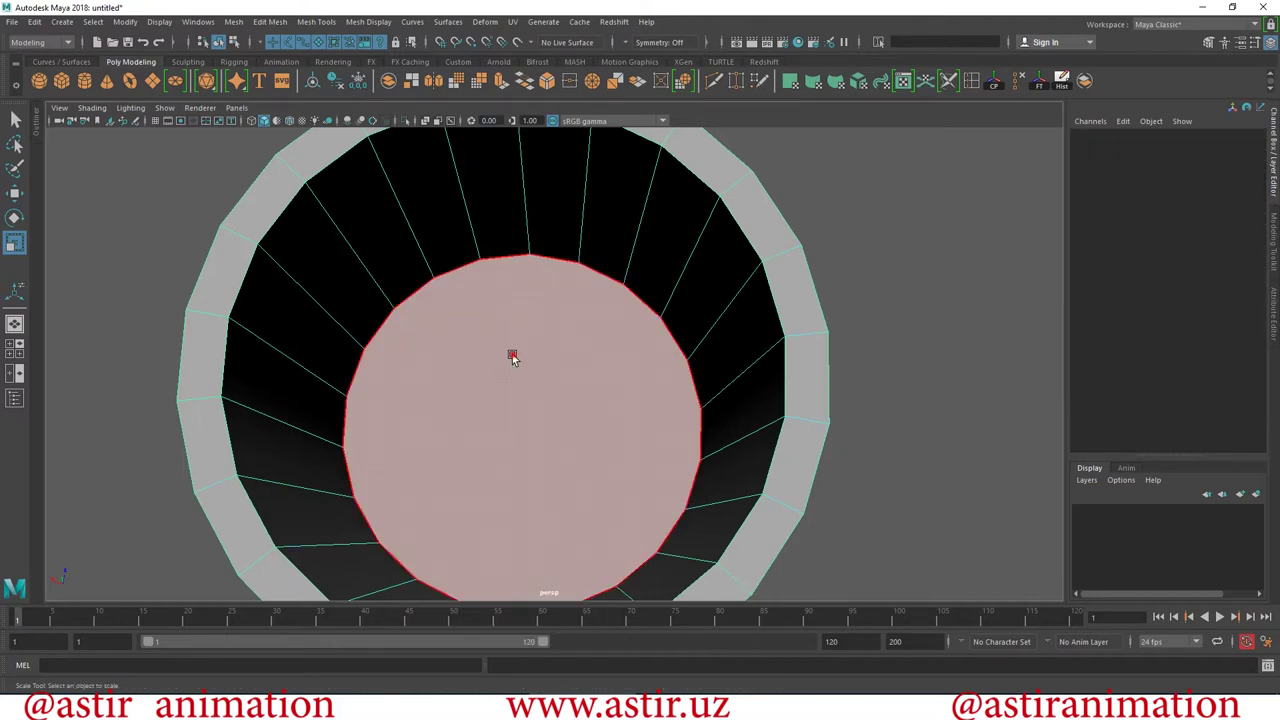
Extrude the cup's inner floor face and scale it down to about 0.75 as an inset.
{"action": "left_click", "coordinate": [512, 357]}
{"action": "left_click", "coordinate": [268, 21]}
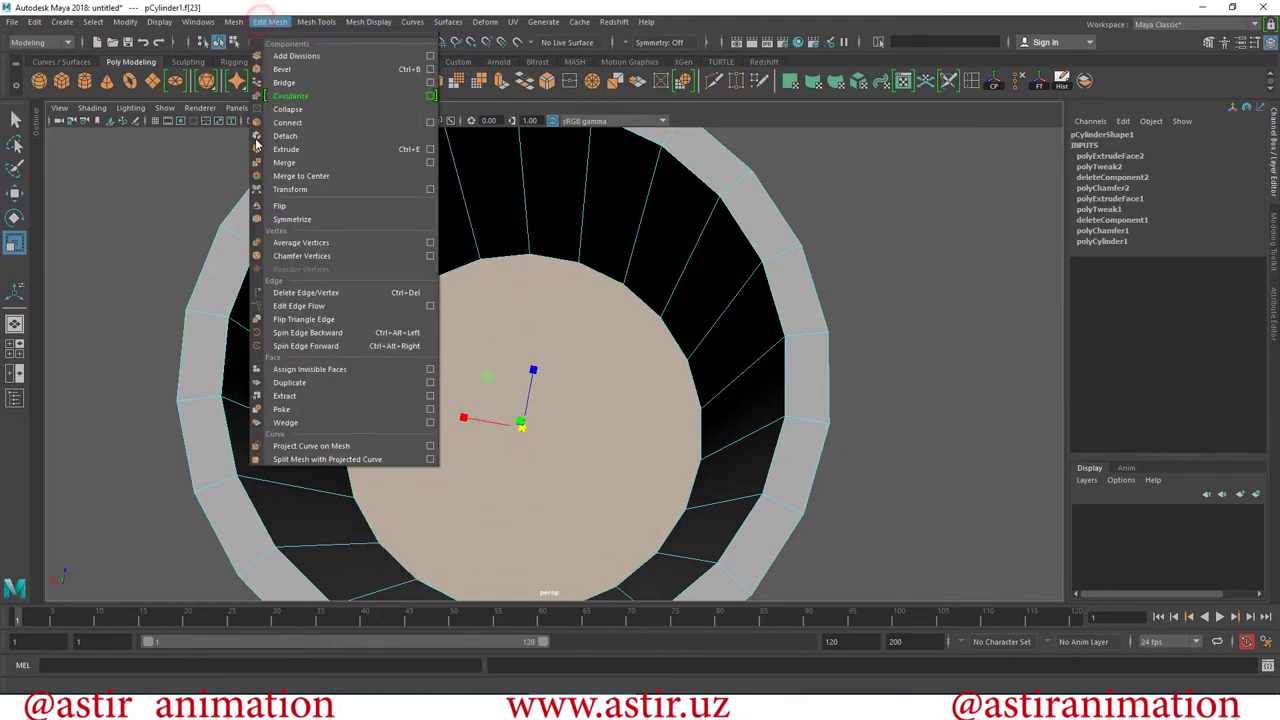
{"action": "left_click", "coordinate": [288, 151]}
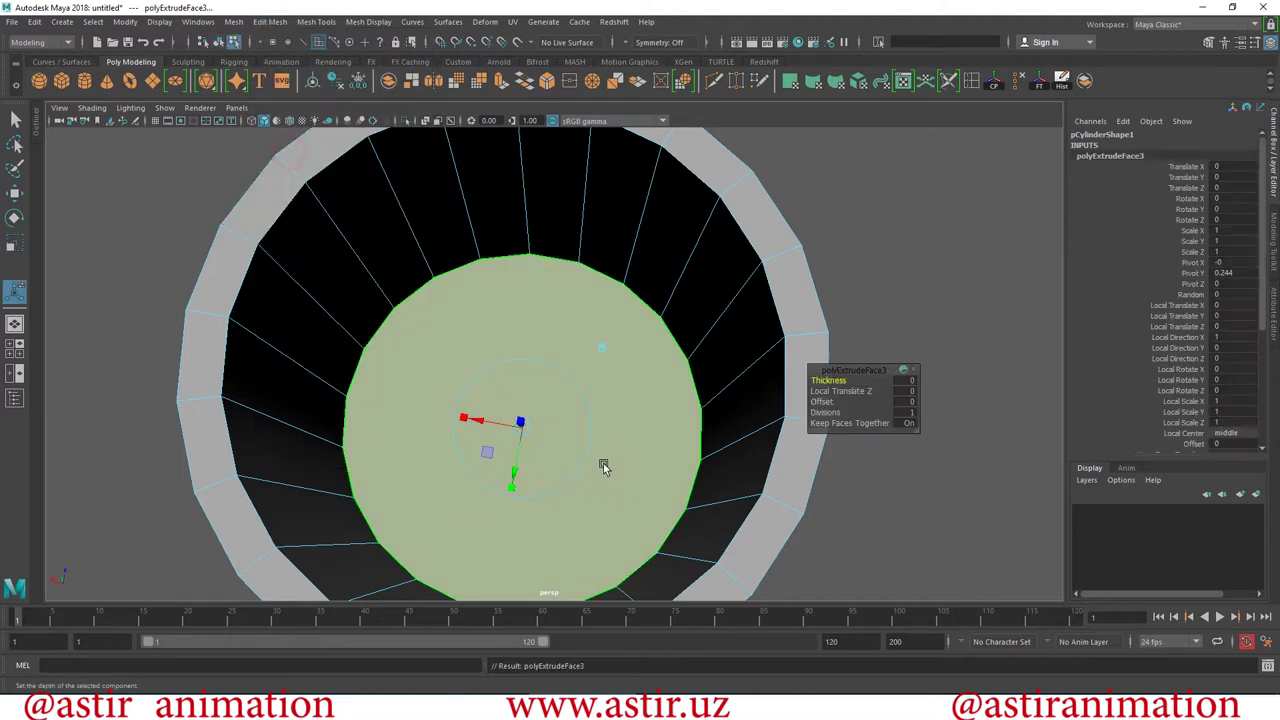
{"action": "left_click_drag", "start_coordinate": [592, 386], "coordinate": [454, 326], "text": "alt"}
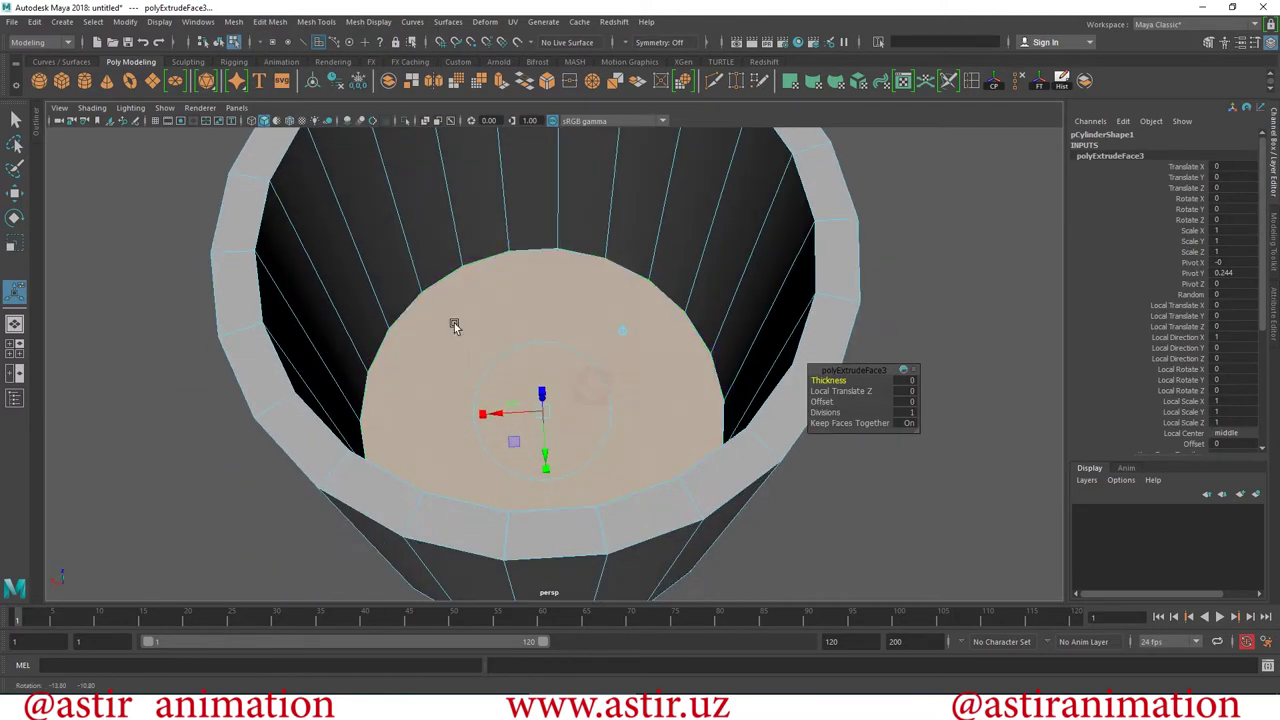
{"action": "left_click", "coordinate": [14, 243]}
{"action": "scroll", "coordinate": [443, 414], "scroll_direction": "up", "scroll_amount": 2}
{"action": "scroll", "coordinate": [557, 480], "scroll_direction": "up", "scroll_amount": 3}
{"action": "left_click_drag", "start_coordinate": [518, 458], "coordinate": [374, 428]}
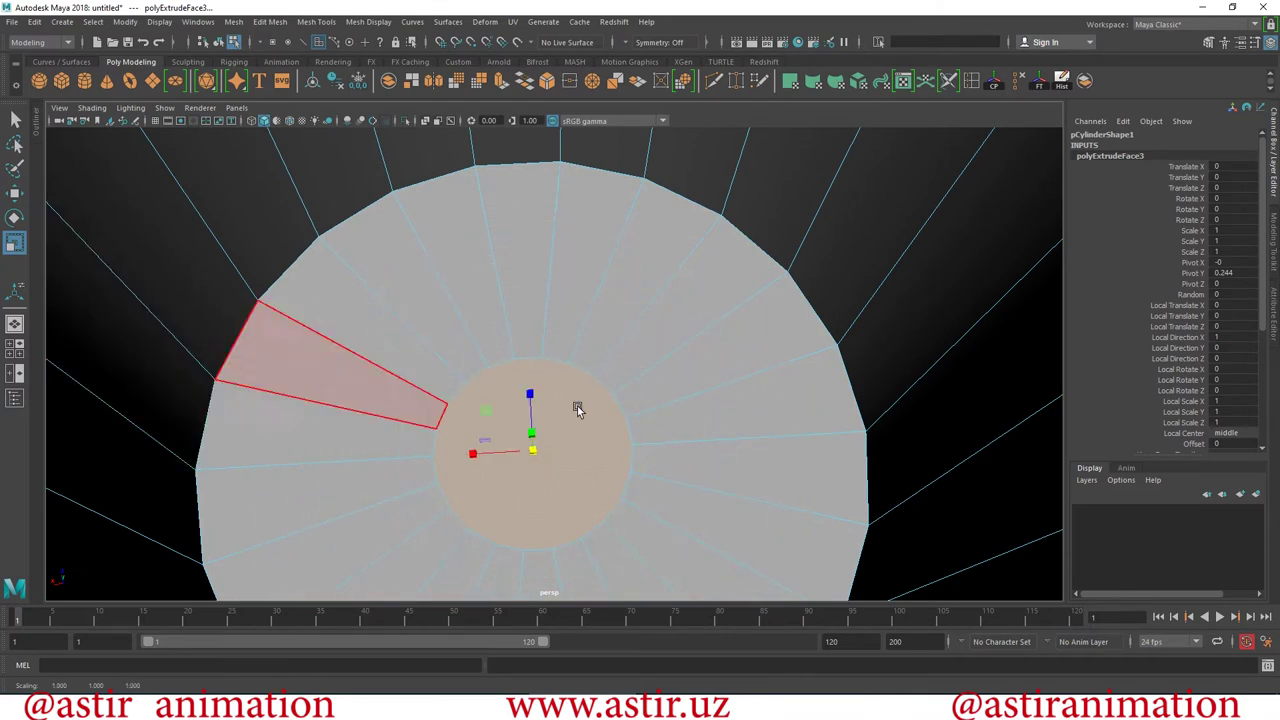
Orbit to check the inset floor, then return to object mode with smooth preview on.
{"action": "scroll", "coordinate": [633, 412], "scroll_direction": "down", "scroll_amount": 3}
{"action": "mouse_move", "coordinate": [423, 357]}
{"action": "left_mouse_down", "text": "alt"}
{"action": "mouse_move", "coordinate": [400, 320]}
{"action": "mouse_move", "coordinate": [508, 309]}
{"action": "mouse_move", "coordinate": [517, 382]}
{"action": "left_mouse_up", "text": "alt"}
{"action": "scroll", "coordinate": [831, 377], "scroll_direction": "up", "scroll_amount": 5}
{"action": "left_click_drag", "start_coordinate": [831, 377], "coordinate": [723, 377], "text": "alt"}
{"action": "scroll", "coordinate": [517, 332], "scroll_direction": "down", "scroll_amount": 3}
{"action": "scroll", "coordinate": [517, 332], "scroll_direction": "down", "scroll_amount": 4}
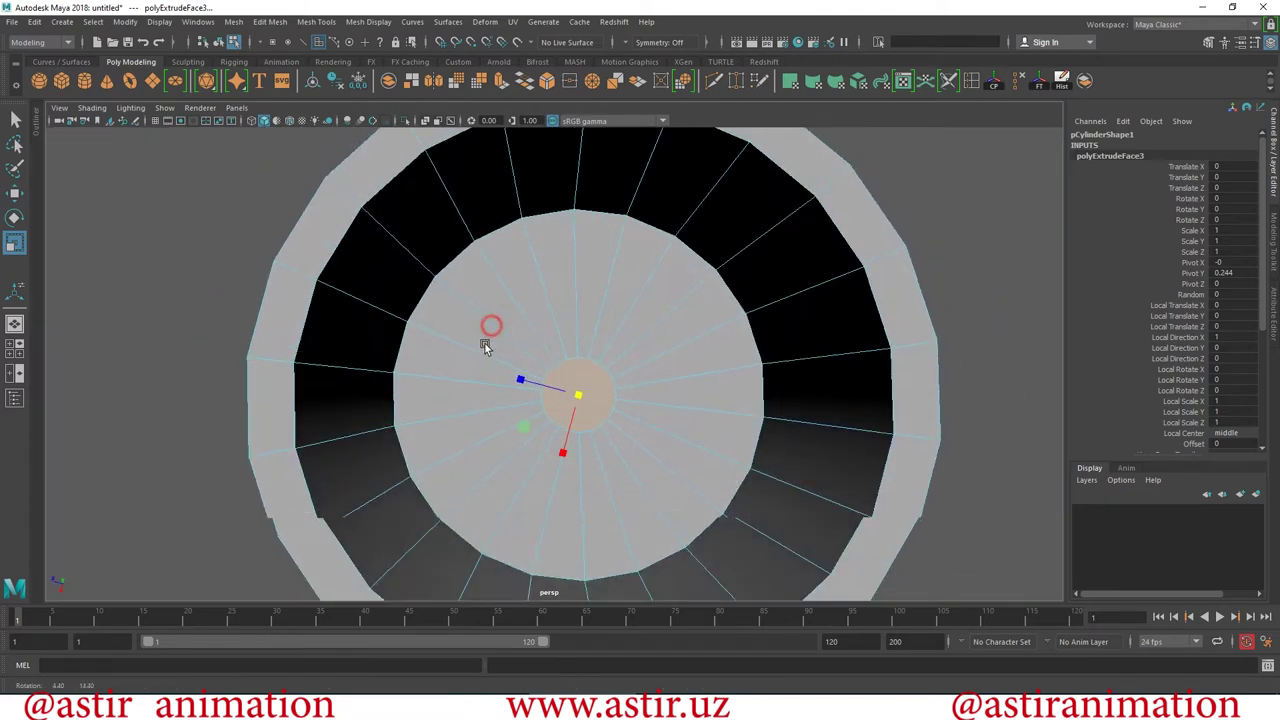
{"action": "right_click_drag", "start_coordinate": [529, 309], "coordinate": [890, 197]}
{"action": "key", "text": "3"}
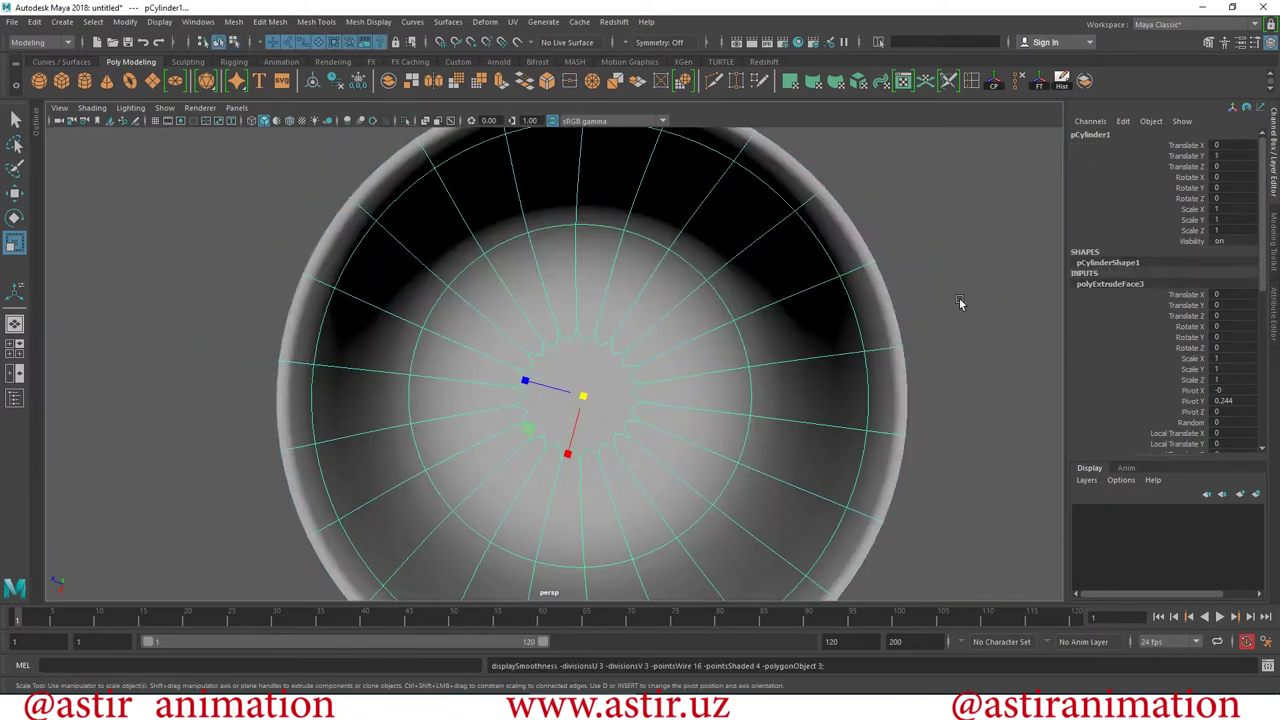
{"action": "left_click", "coordinate": [1000, 290]}
{"action": "right_click_drag", "start_coordinate": [906, 384], "coordinate": [627, 290], "text": "alt"}
Orbit around the cup, select it and return it to faceted display.
{"action": "left_click_drag", "start_coordinate": [635, 250], "coordinate": [614, 400], "text": "alt"}
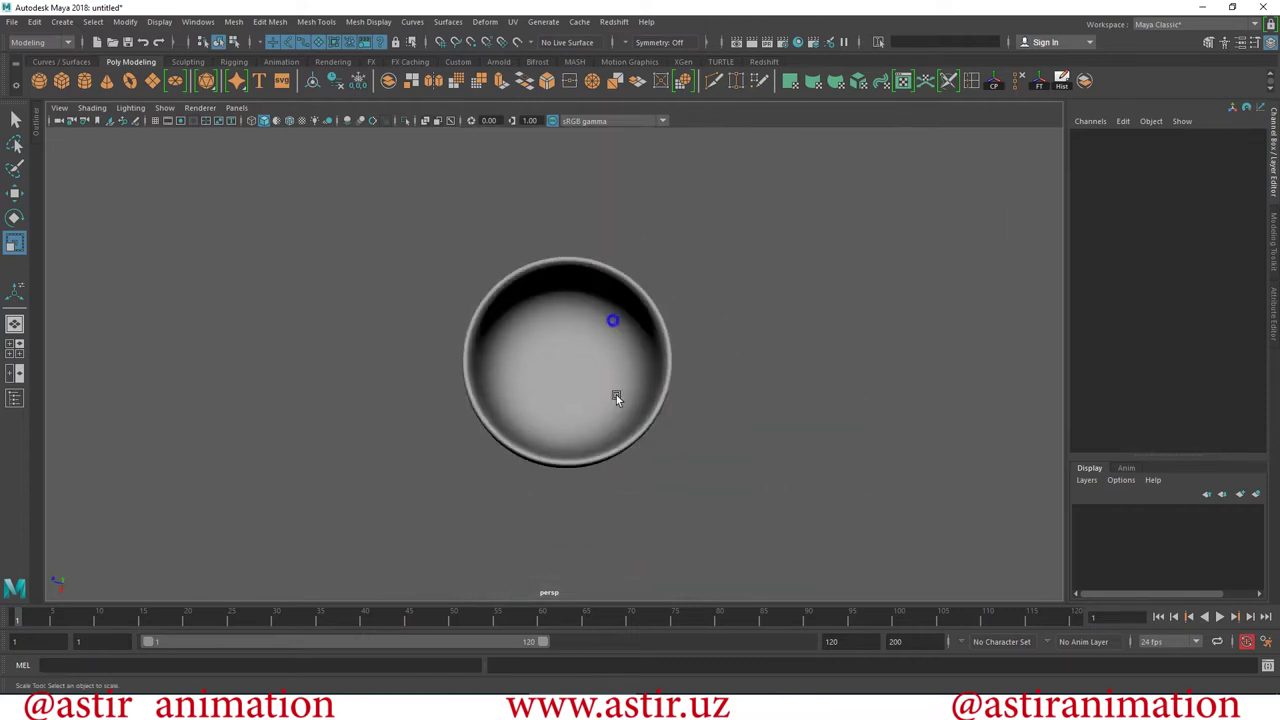
{"action": "right_click_drag", "start_coordinate": [614, 400], "coordinate": [909, 516], "text": "alt"}
{"action": "scroll", "coordinate": [438, 388], "scroll_direction": "down", "scroll_amount": 5}
{"action": "mouse_move", "coordinate": [857, 314]}
{"action": "left_mouse_down", "text": "alt"}
{"action": "mouse_move", "coordinate": [850, 176]}
{"action": "mouse_move", "coordinate": [790, 114]}
{"action": "mouse_move", "coordinate": [712, 233]}
{"action": "mouse_move", "coordinate": [600, 337]}
{"action": "mouse_move", "coordinate": [553, 413]}
{"action": "left_mouse_up", "text": "alt"}
{"action": "scroll", "coordinate": [580, 310], "scroll_direction": "up", "scroll_amount": 3}
{"action": "left_click", "coordinate": [565, 290]}
{"action": "key", "text": "1"}
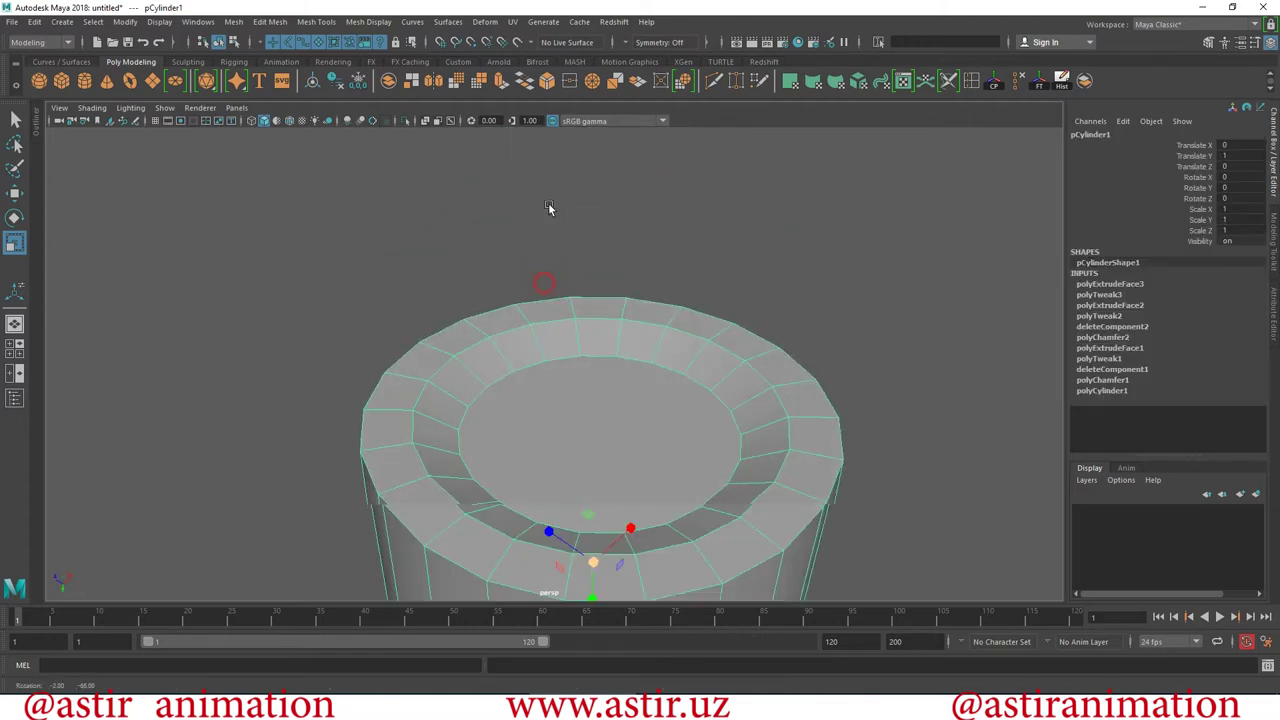
{"action": "scroll", "coordinate": [553, 413], "scroll_direction": "up", "scroll_amount": 2}
{"action": "mouse_move", "coordinate": [665, 503]}
{"action": "left_mouse_down", "text": "alt"}
{"action": "mouse_move", "coordinate": [609, 346]}
{"action": "mouse_move", "coordinate": [557, 286]}
{"action": "left_mouse_up", "text": "alt"}
Extrude the base face into a small disc at Local Scale 0.15 and preview smoothing.
{"action": "right_click_drag", "start_coordinate": [557, 286], "coordinate": [550, 335]}
{"action": "left_click", "coordinate": [550, 336]}
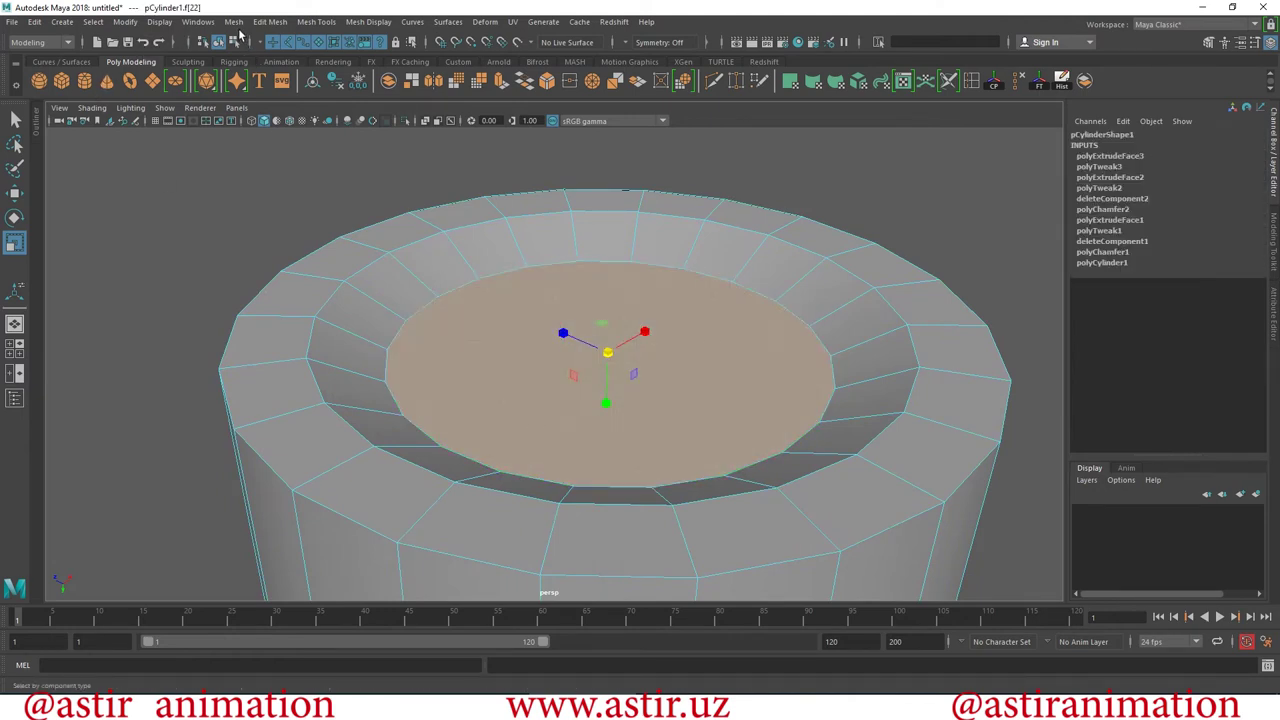
{"action": "left_click", "coordinate": [268, 22]}
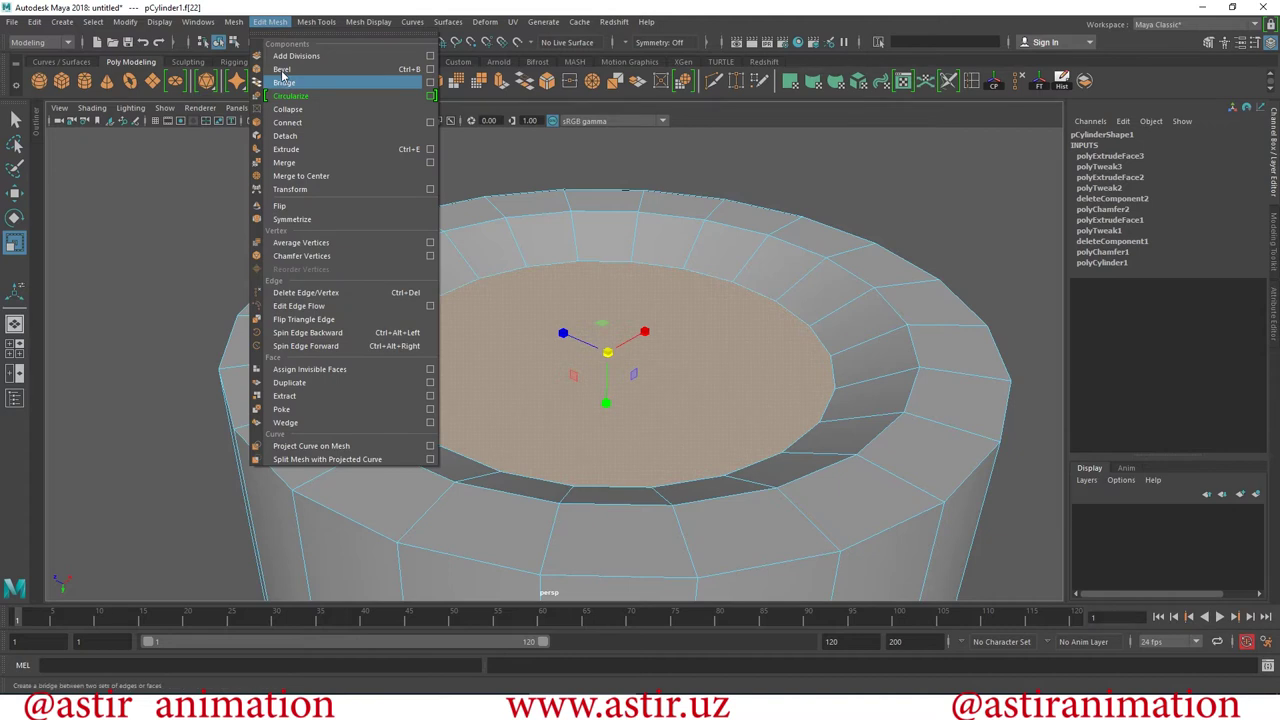
{"action": "left_click", "coordinate": [292, 150]}
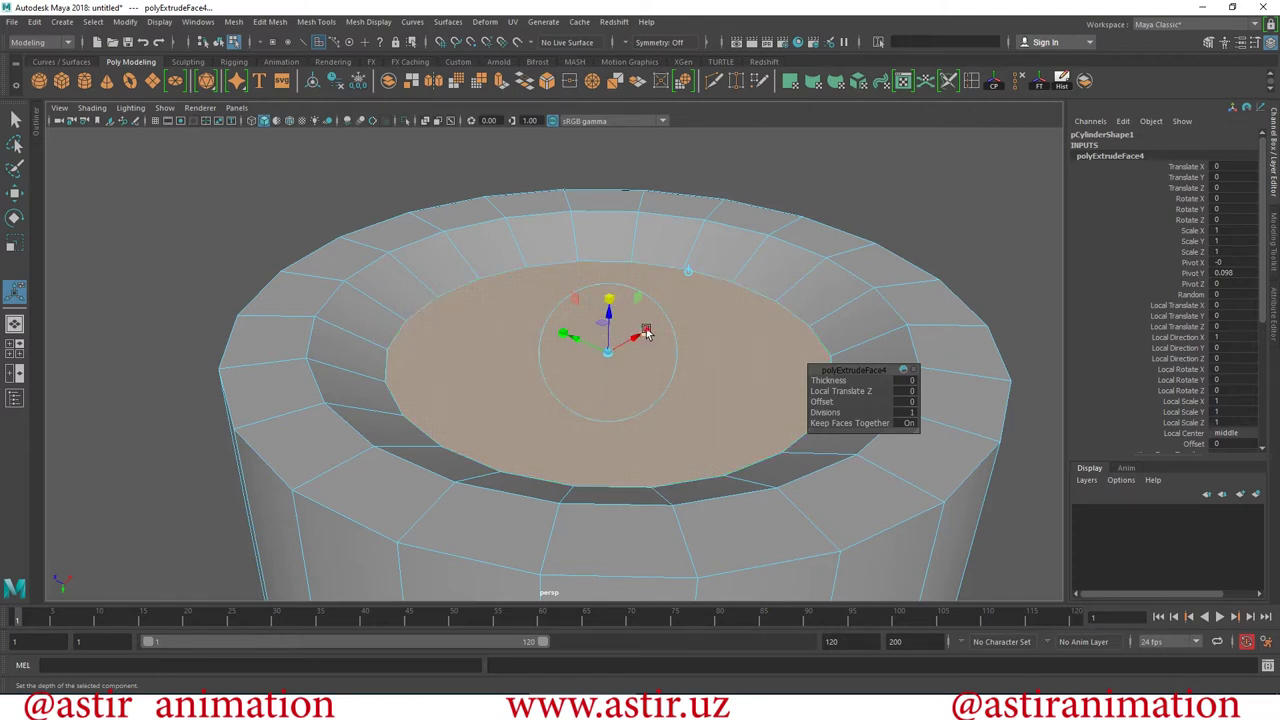
{"action": "mouse_move", "coordinate": [608, 352]}
{"action": "left_mouse_down"}
{"action": "mouse_move", "coordinate": [578, 354]}
{"action": "mouse_move", "coordinate": [606, 580]}
{"action": "mouse_move", "coordinate": [457, 371]}
{"action": "mouse_move", "coordinate": [517, 244]}
{"action": "left_mouse_up"}
{"action": "key", "text": "3"}
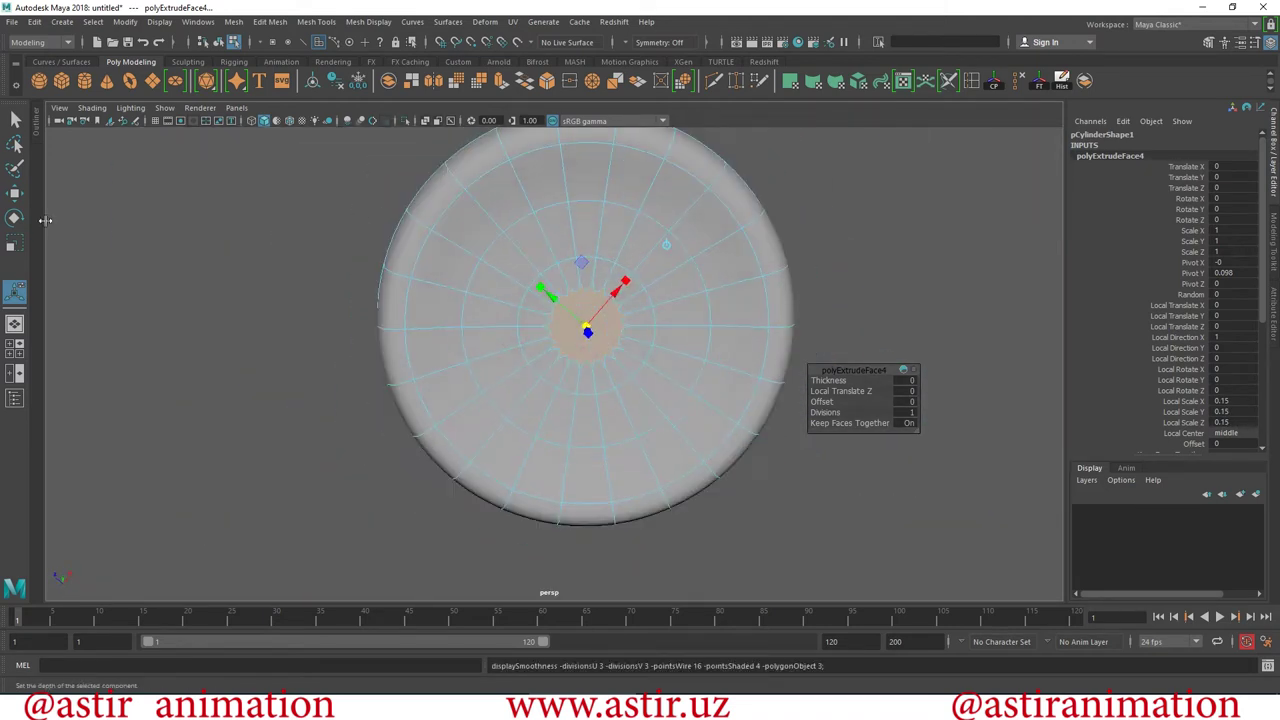
{"action": "left_click", "coordinate": [14, 192]}
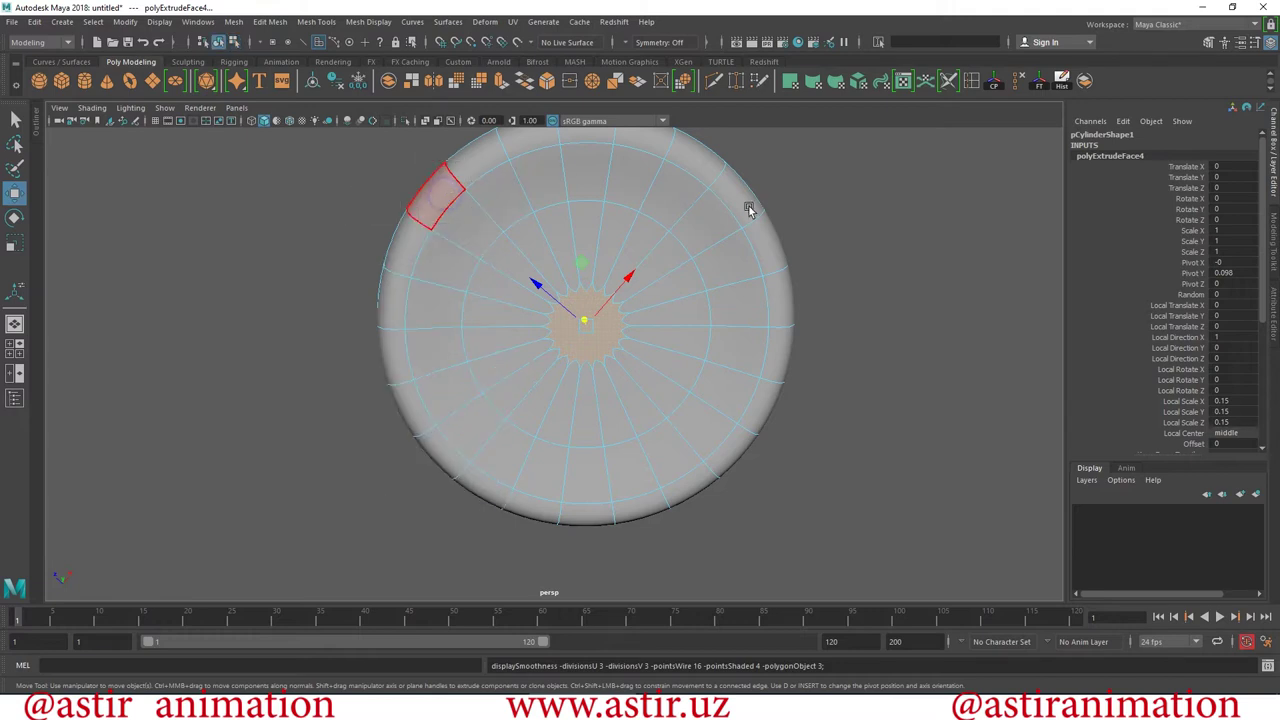
Switch to Object Mode and orbit and zoom to inspect the cup's bottom, rim and underside.
{"action": "key", "text": "F8"}
{"action": "left_click", "coordinate": [966, 331]}
{"action": "mouse_move", "coordinate": [848, 387]}
{"action": "left_mouse_down", "text": "alt"}
{"action": "mouse_move", "coordinate": [869, 439]}
{"action": "mouse_move", "coordinate": [651, 286]}
{"action": "mouse_move", "coordinate": [657, 234]}
{"action": "mouse_move", "coordinate": [746, 266]}
{"action": "mouse_move", "coordinate": [775, 410]}
{"action": "mouse_move", "coordinate": [766, 329]}
{"action": "mouse_move", "coordinate": [652, 327]}
{"action": "mouse_move", "coordinate": [655, 296]}
{"action": "left_mouse_up", "text": "alt"}
{"action": "left_click", "coordinate": [555, 342]}
{"action": "scroll", "coordinate": [313, 371], "scroll_direction": "up", "scroll_amount": 3}
{"action": "scroll", "coordinate": [352, 407], "scroll_direction": "up", "scroll_amount": 2}
{"action": "mouse_move", "coordinate": [352, 407]}
{"action": "left_mouse_down", "text": "alt"}
{"action": "mouse_move", "coordinate": [391, 325]}
{"action": "mouse_move", "coordinate": [686, 337]}
{"action": "mouse_move", "coordinate": [706, 320]}
{"action": "mouse_move", "coordinate": [591, 310]}
{"action": "left_mouse_up", "text": "alt"}
{"action": "left_click", "coordinate": [449, 360]}
{"action": "scroll", "coordinate": [550, 395], "scroll_direction": "down", "scroll_amount": 2}
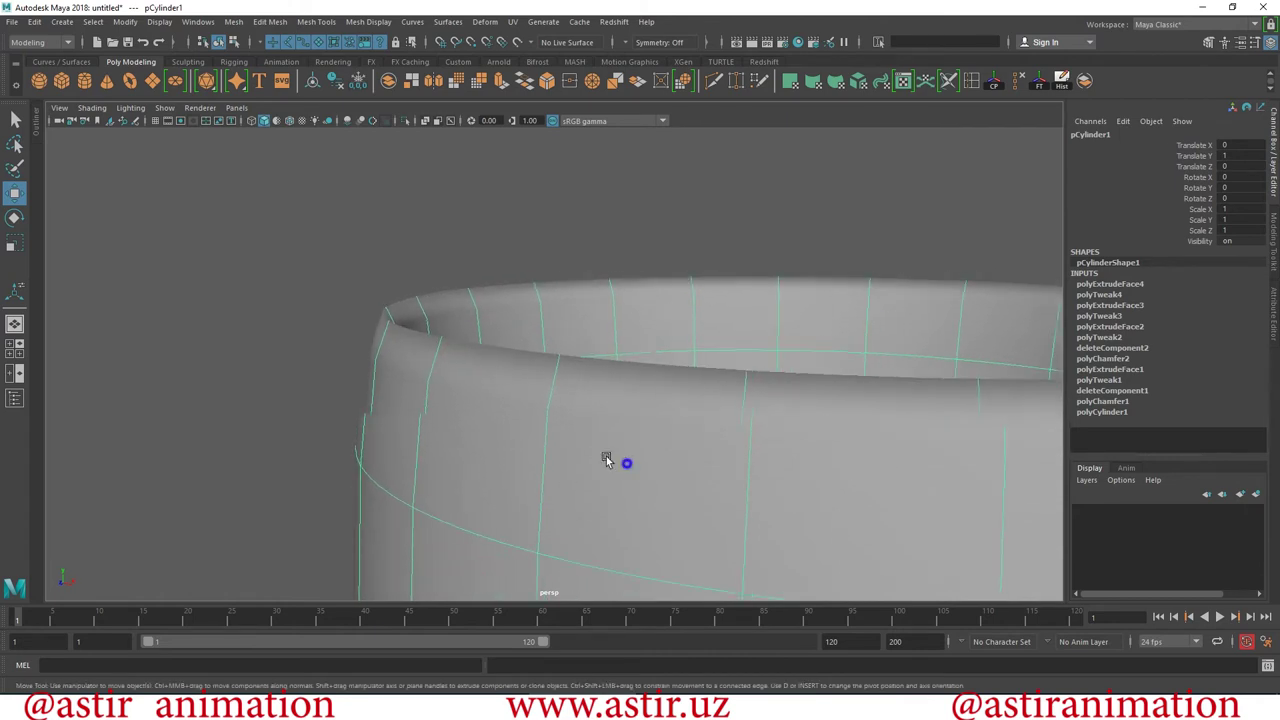
{"action": "scroll", "coordinate": [606, 457], "scroll_direction": "down", "scroll_amount": 3}
{"action": "scroll", "coordinate": [357, 423], "scroll_direction": "down", "scroll_amount": 2}
{"action": "scroll", "coordinate": [489, 333], "scroll_direction": "up", "scroll_amount": 3}
{"action": "mouse_move", "coordinate": [734, 349]}
{"action": "left_mouse_down", "text": "alt"}
{"action": "mouse_move", "coordinate": [749, 277]}
{"action": "mouse_move", "coordinate": [771, 320]}
{"action": "left_mouse_up", "text": "alt"}
{"action": "left_click", "coordinate": [831, 333]}
Return the cup to faceted display, frame it, and orbit in close on the rim.
{"action": "mouse_move", "coordinate": [608, 362]}
{"action": "left_mouse_down", "text": "alt"}
{"action": "mouse_move", "coordinate": [537, 443]}
{"action": "mouse_move", "coordinate": [551, 480]}
{"action": "left_mouse_up", "text": "alt"}
{"action": "left_click", "coordinate": [517, 294]}
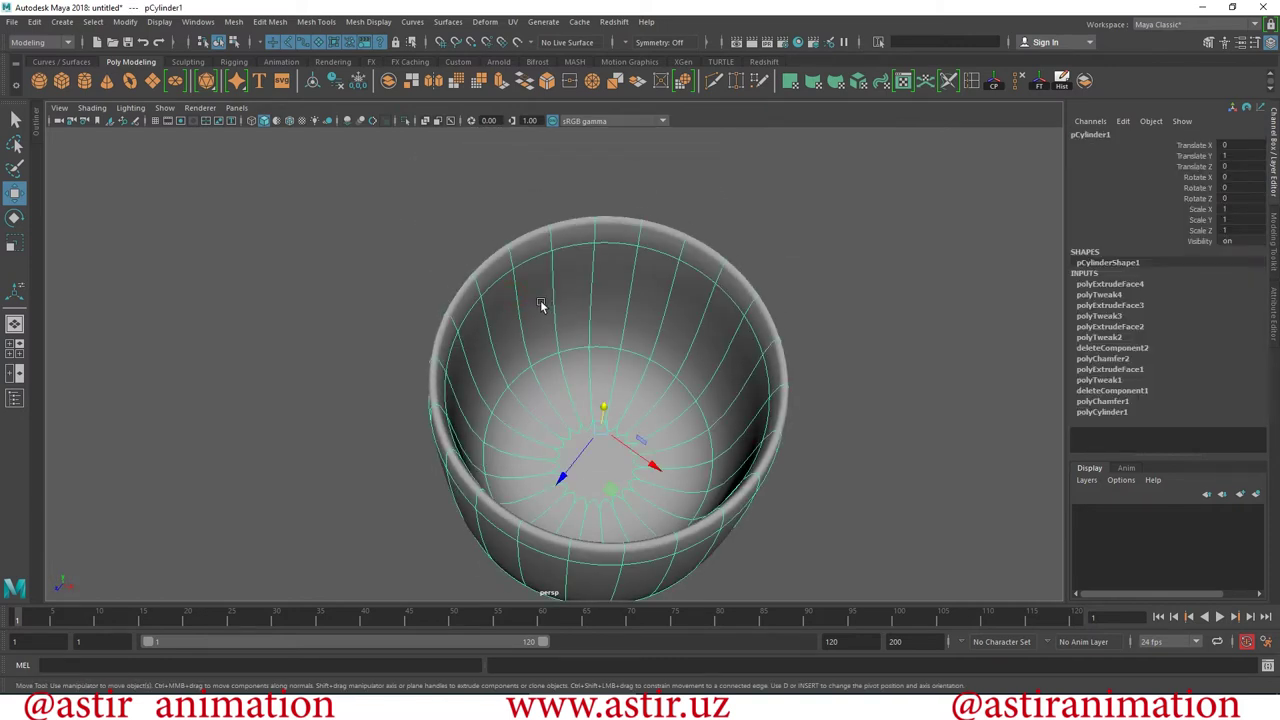
{"action": "key", "text": "1"}
{"action": "left_click_drag", "start_coordinate": [555, 300], "coordinate": [523, 251], "text": "alt"}
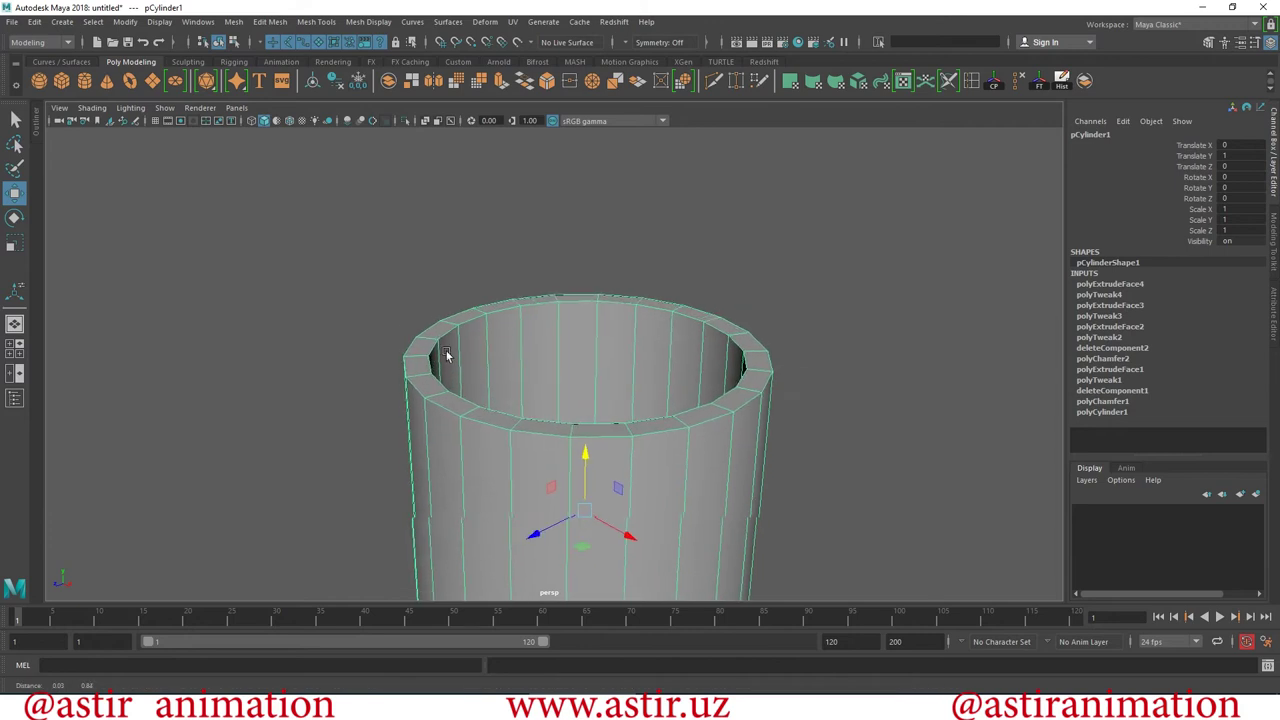
{"action": "right_click_drag", "start_coordinate": [437, 390], "coordinate": [472, 352], "text": "alt"}
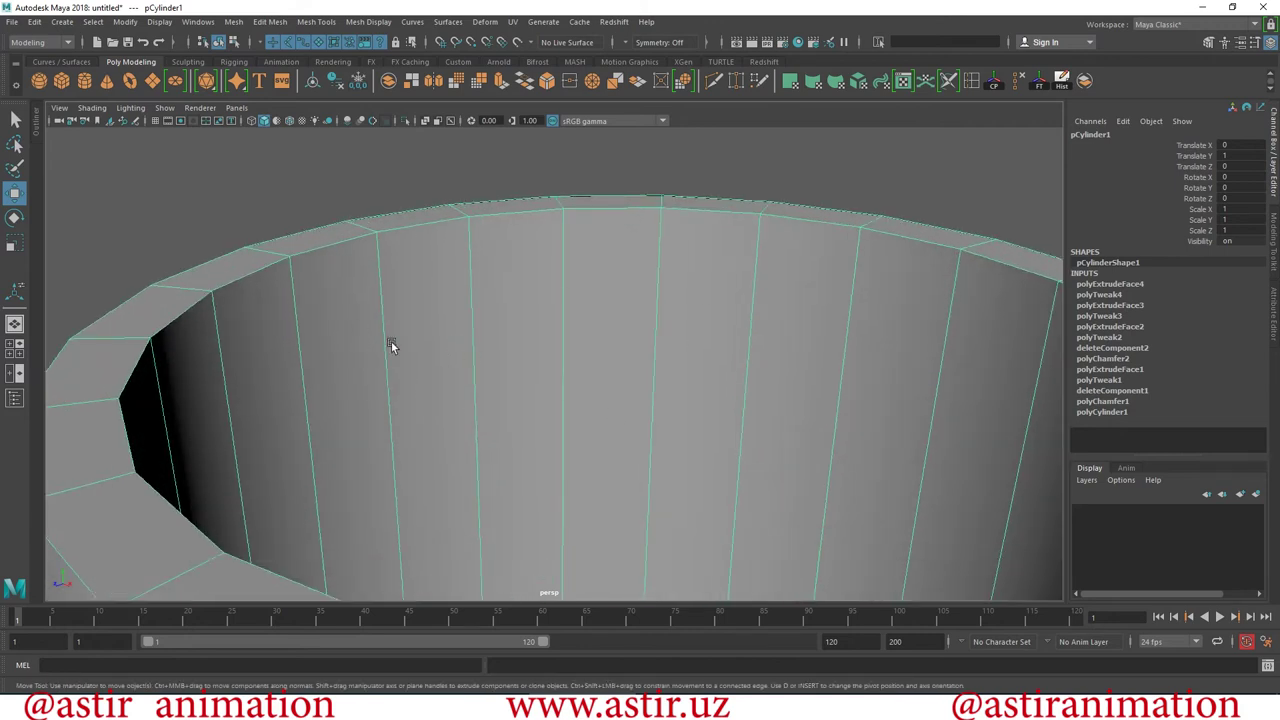
{"action": "key", "text": "f"}
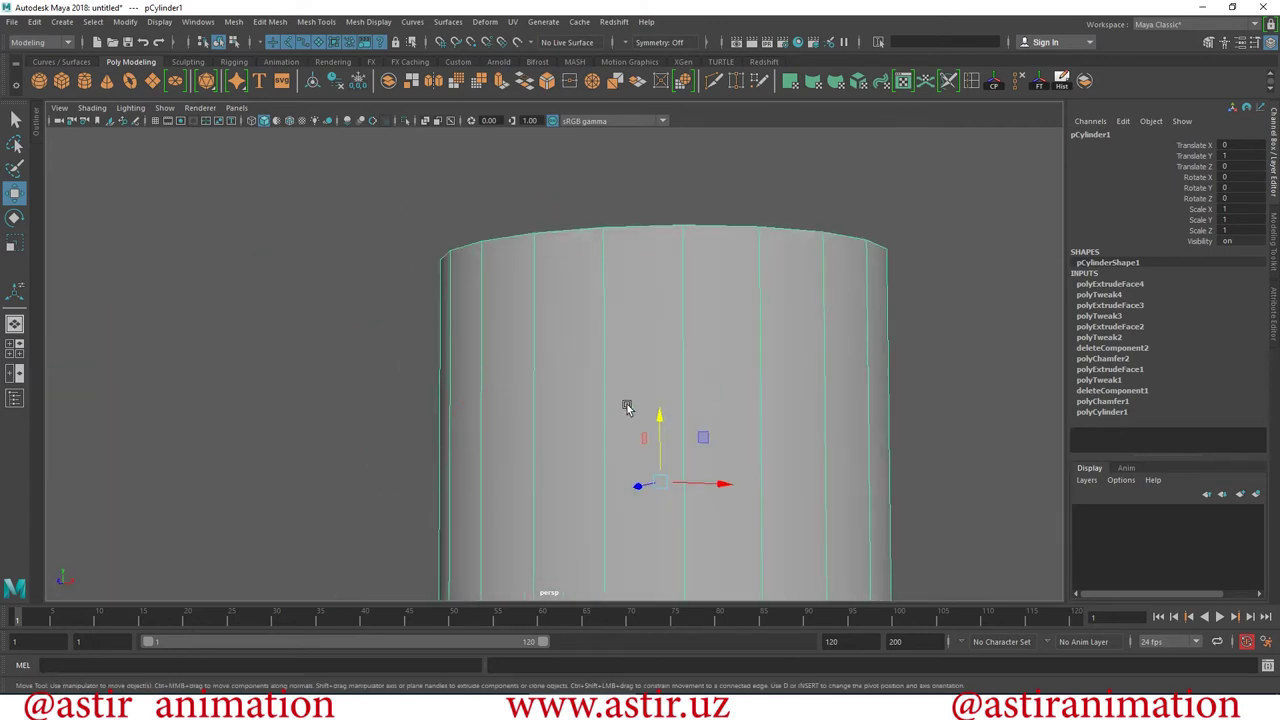
{"action": "left_click_drag", "start_coordinate": [424, 500], "coordinate": [691, 440], "text": "alt"}
{"action": "right_click_drag", "start_coordinate": [691, 440], "coordinate": [535, 432], "text": "alt"}
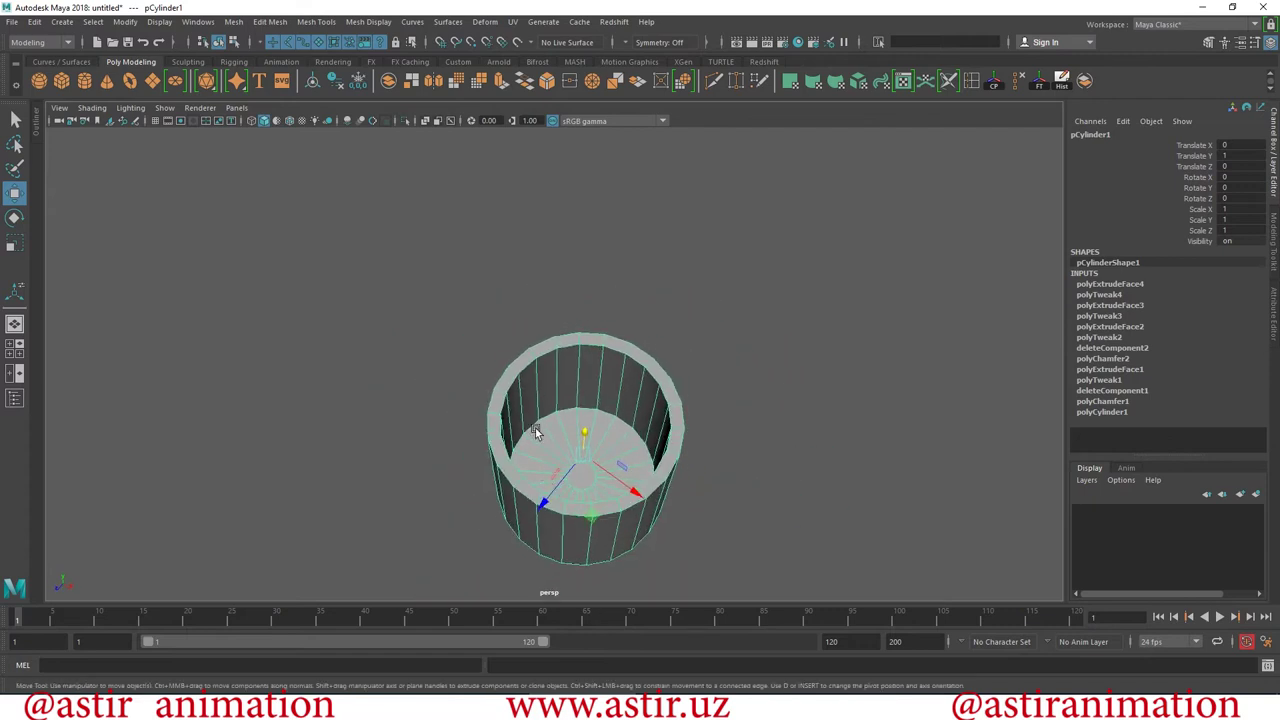
{"action": "left_click_drag", "start_coordinate": [535, 432], "coordinate": [486, 491], "text": "alt"}
{"action": "right_click_drag", "start_coordinate": [540, 400], "coordinate": [893, 168], "text": "alt"}
{"action": "mouse_move", "coordinate": [893, 168]}
{"action": "left_mouse_down", "text": "alt"}
{"action": "mouse_move", "coordinate": [677, 314]}
{"action": "mouse_move", "coordinate": [640, 300]}
{"action": "left_mouse_up", "text": "alt"}
{"action": "mouse_move", "coordinate": [640, 300]}
{"action": "right_mouse_down", "text": "alt"}
{"action": "mouse_move", "coordinate": [628, 350]}
{"action": "mouse_move", "coordinate": [560, 300]}
{"action": "right_mouse_up", "text": "alt"}
Insert edge loops on the inner wall just under the rim and the outer wall below it.
{"action": "left_click", "coordinate": [270, 22]}
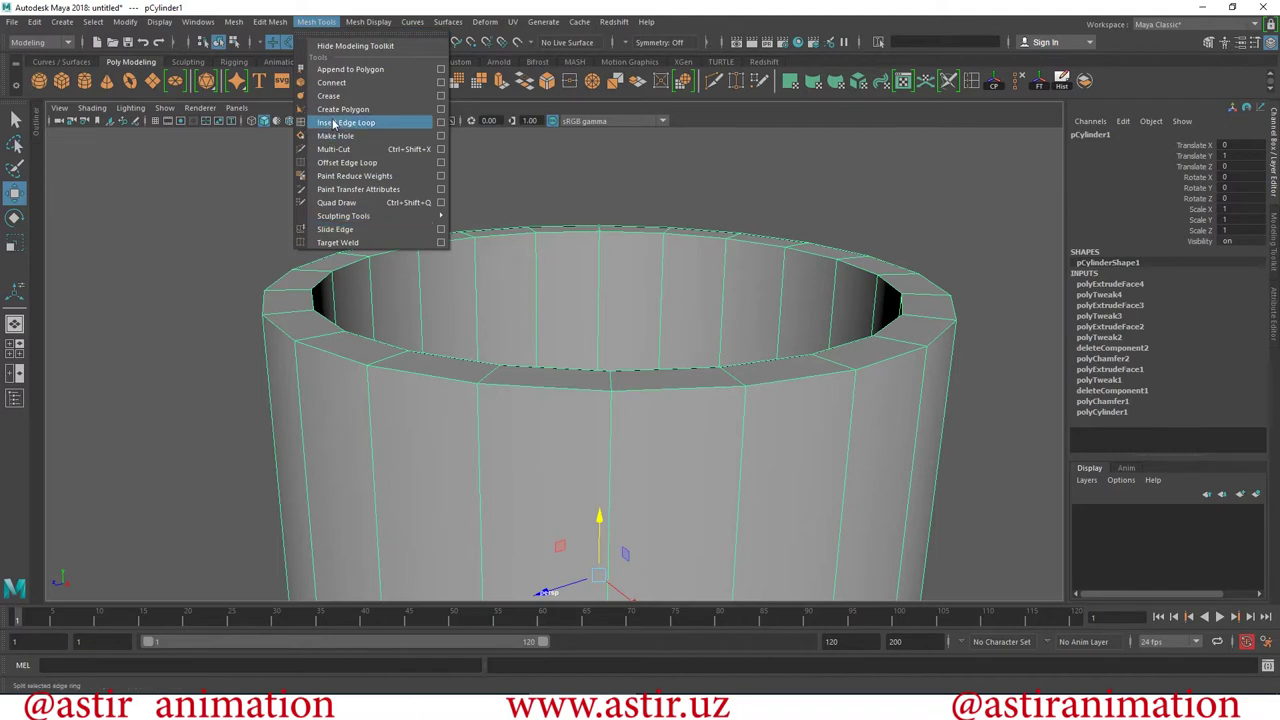
{"action": "left_click", "coordinate": [335, 123]}
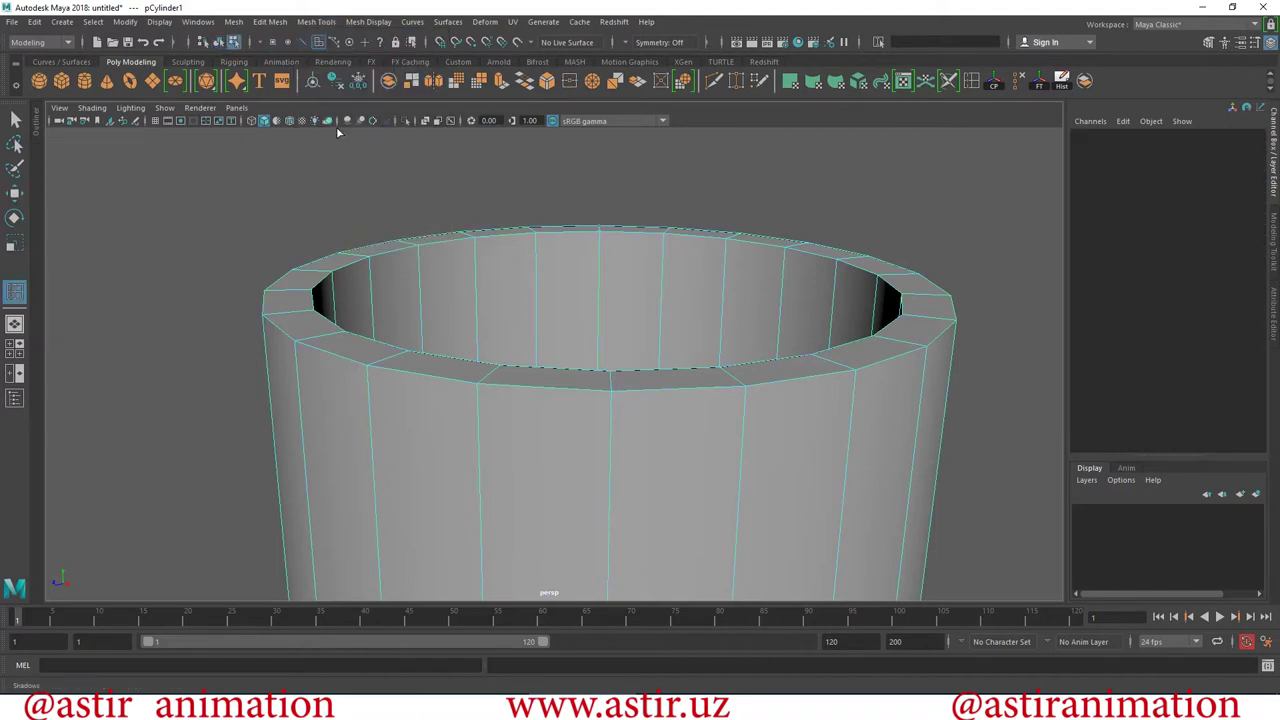
{"action": "left_click", "coordinate": [476, 261]}
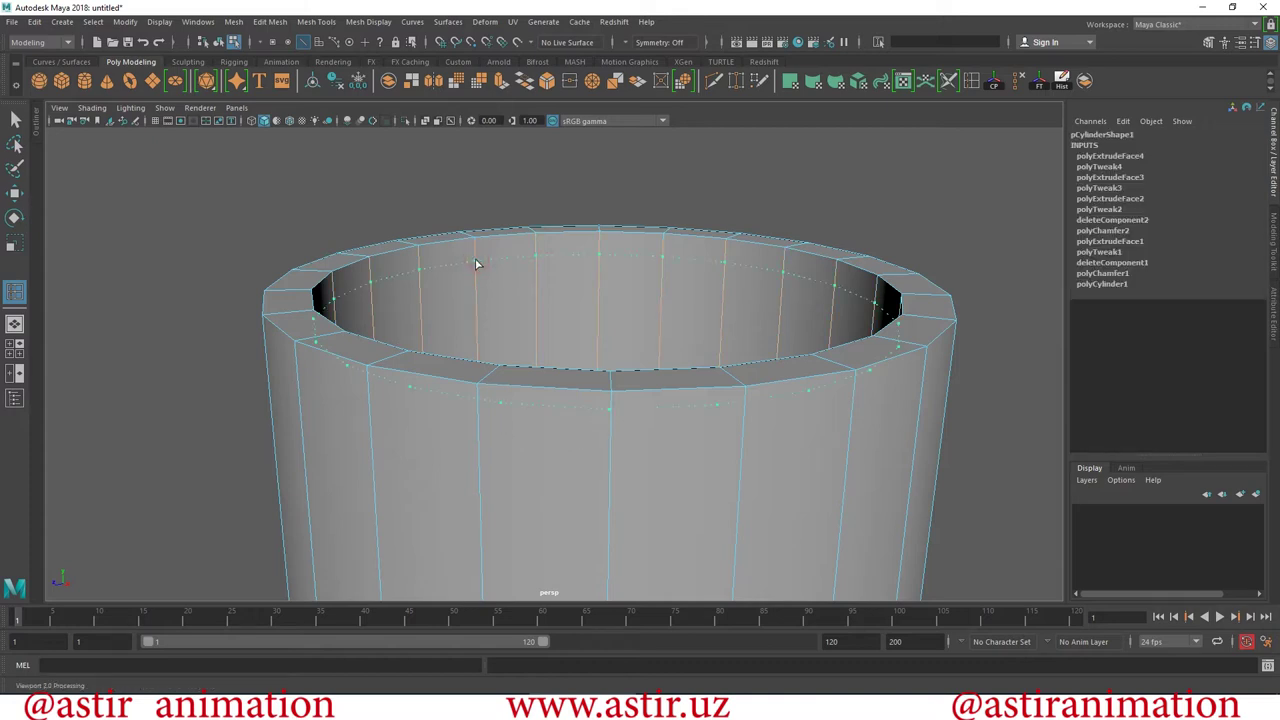
{"action": "left_click", "coordinate": [371, 405]}
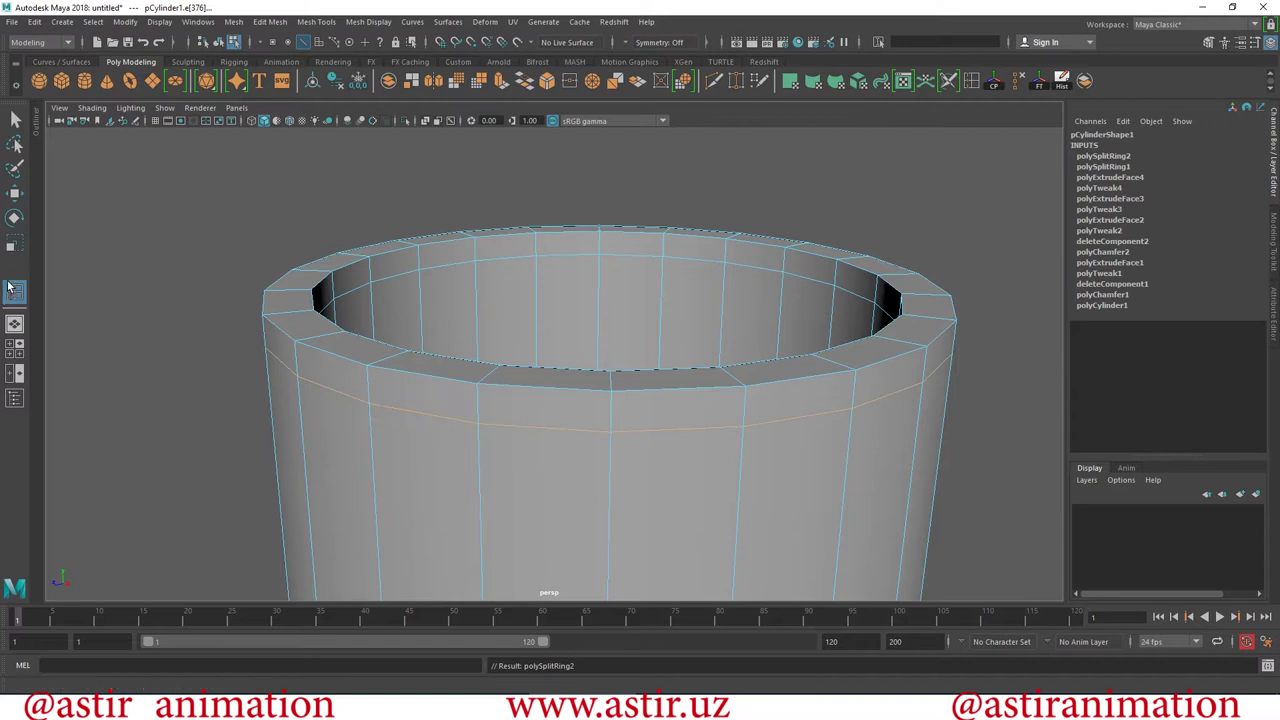
{"action": "left_click", "coordinate": [14, 191]}
Preview the cup smoothed and orbit around to inspect the rim edge.
{"action": "right_click_drag", "start_coordinate": [447, 265], "coordinate": [505, 252]}
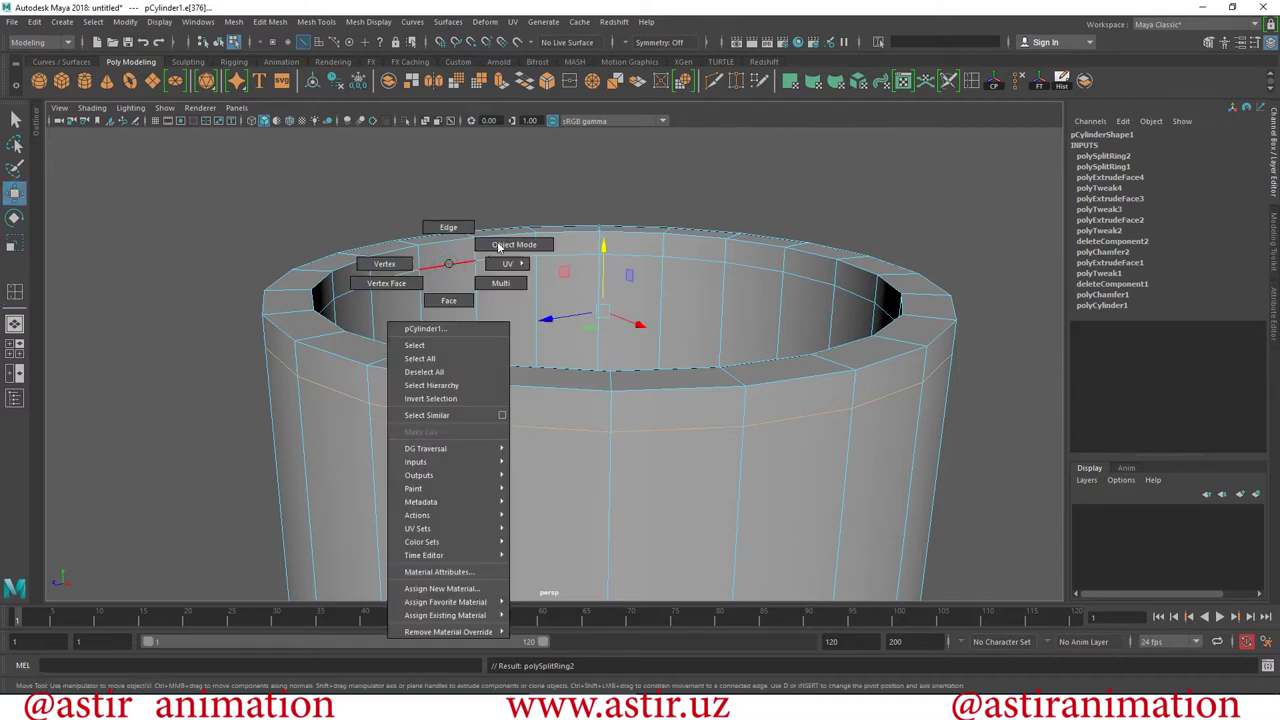
{"action": "key", "text": "3"}
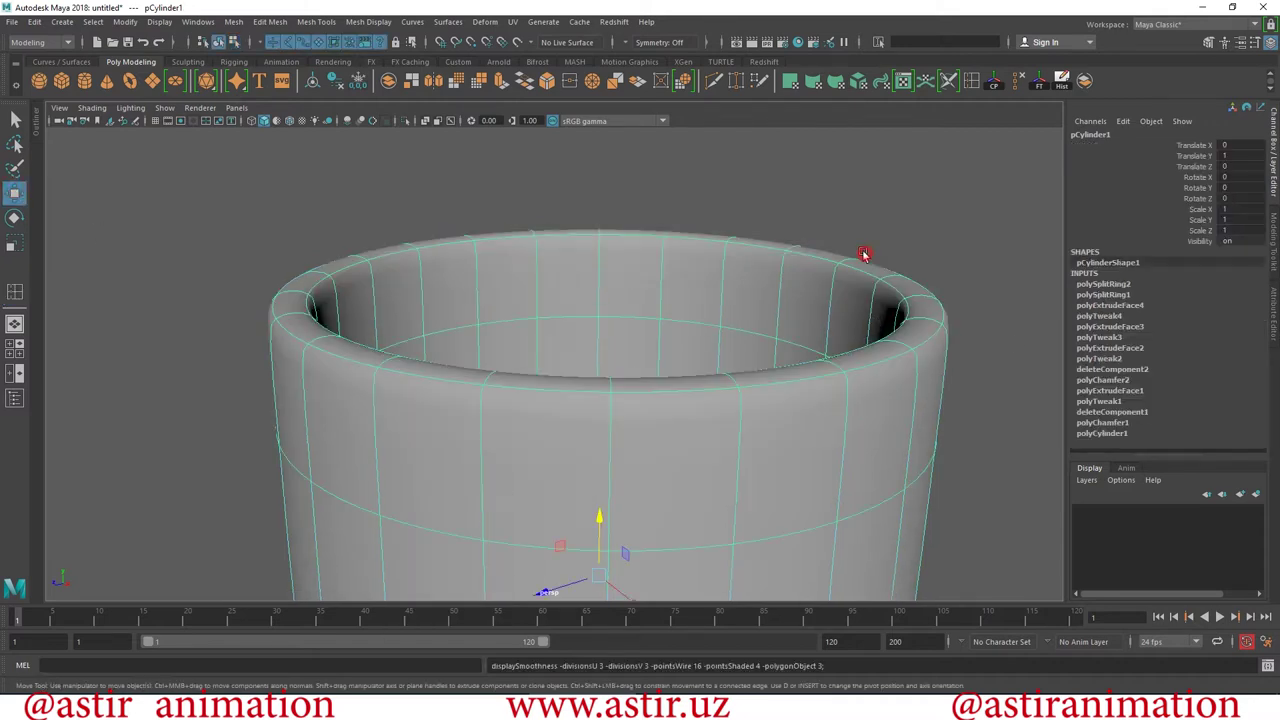
{"action": "left_click", "coordinate": [864, 254]}
{"action": "mouse_move", "coordinate": [925, 391]}
{"action": "left_mouse_down", "text": "alt"}
{"action": "mouse_move", "coordinate": [582, 472]}
{"action": "mouse_move", "coordinate": [770, 403]}
{"action": "mouse_move", "coordinate": [763, 369]}
{"action": "mouse_move", "coordinate": [469, 391]}
{"action": "mouse_move", "coordinate": [448, 362]}
{"action": "left_mouse_up", "text": "alt"}
{"action": "mouse_move", "coordinate": [448, 362]}
{"action": "right_mouse_down", "text": "alt"}
{"action": "mouse_move", "coordinate": [766, 466]}
{"action": "mouse_move", "coordinate": [737, 491]}
{"action": "mouse_move", "coordinate": [711, 446]}
{"action": "mouse_move", "coordinate": [819, 443]}
{"action": "right_mouse_up", "text": "alt"}
{"action": "mouse_move", "coordinate": [819, 443]}
{"action": "left_mouse_down", "text": "alt"}
{"action": "mouse_move", "coordinate": [620, 391]}
{"action": "mouse_move", "coordinate": [726, 354]}
{"action": "mouse_move", "coordinate": [782, 316]}
{"action": "mouse_move", "coordinate": [830, 391]}
{"action": "mouse_move", "coordinate": [771, 366]}
{"action": "mouse_move", "coordinate": [630, 372]}
{"action": "left_mouse_up", "text": "alt"}
{"action": "left_click", "coordinate": [817, 334]}
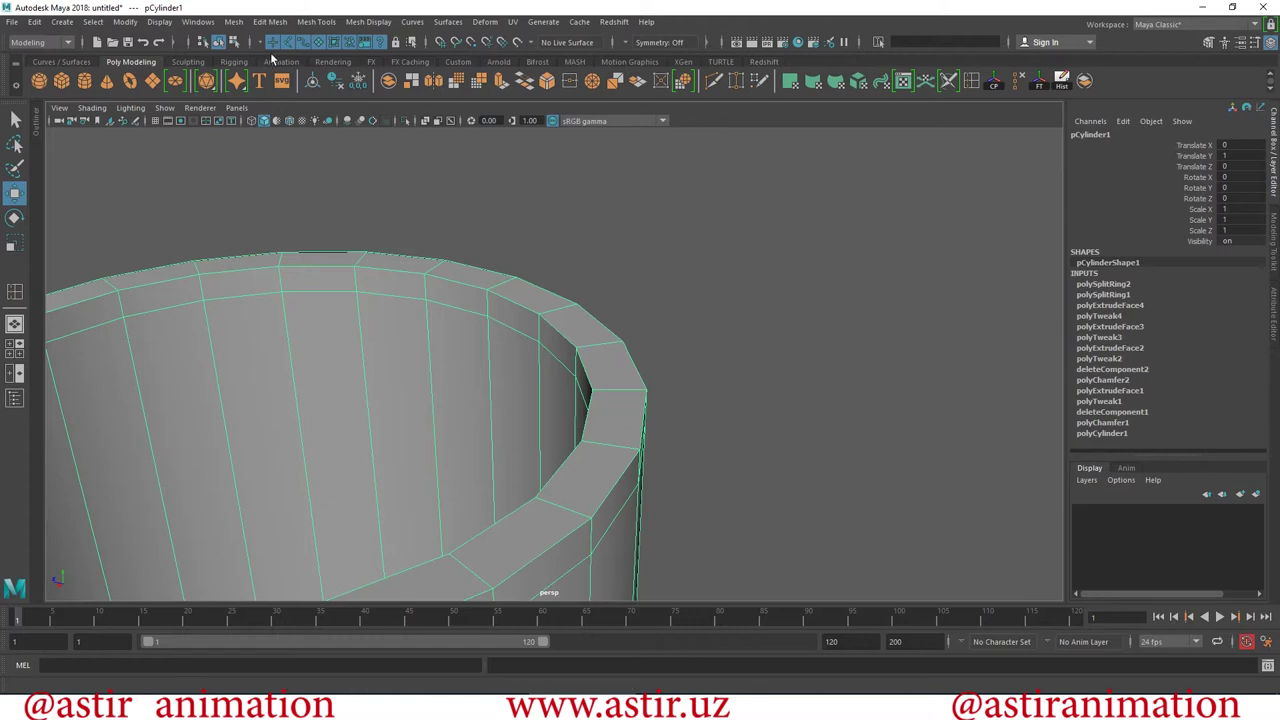
Insert a third edge loop across the top of the cup's rim.
{"action": "left_click", "coordinate": [323, 22]}
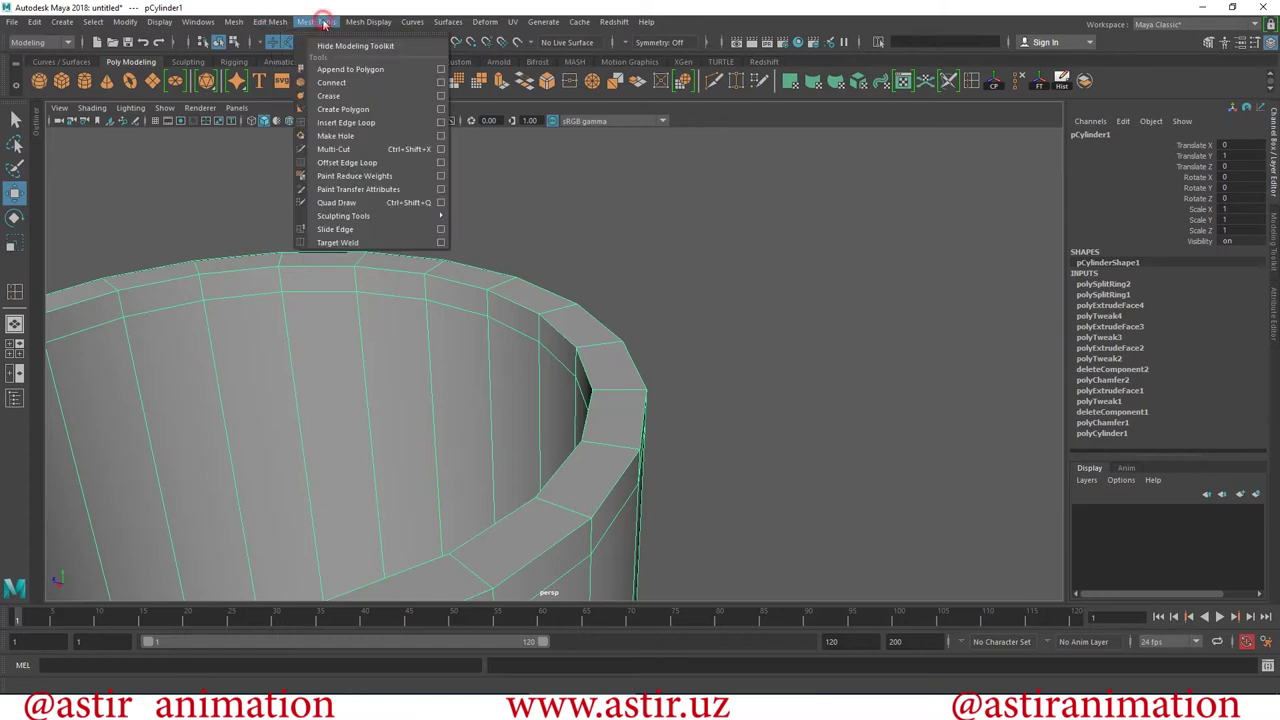
{"action": "left_click", "coordinate": [340, 122]}
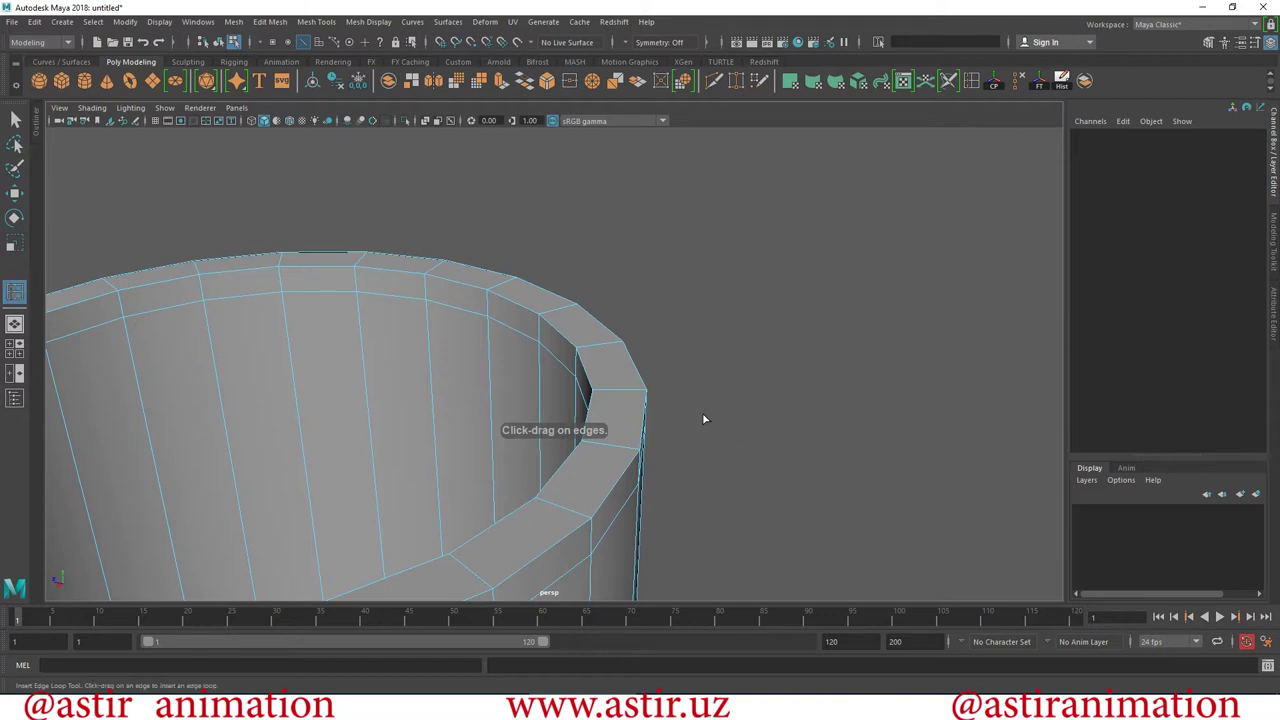
{"action": "left_click", "coordinate": [614, 393]}
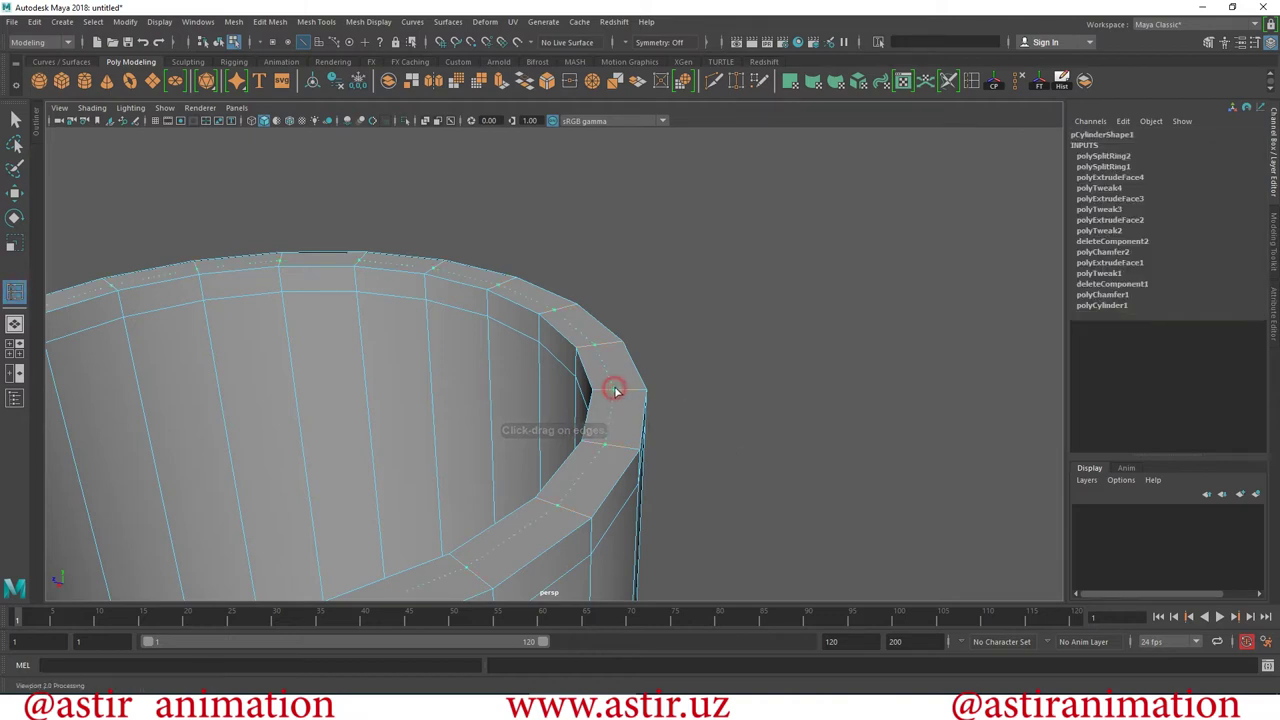
{"action": "left_click", "coordinate": [621, 393]}
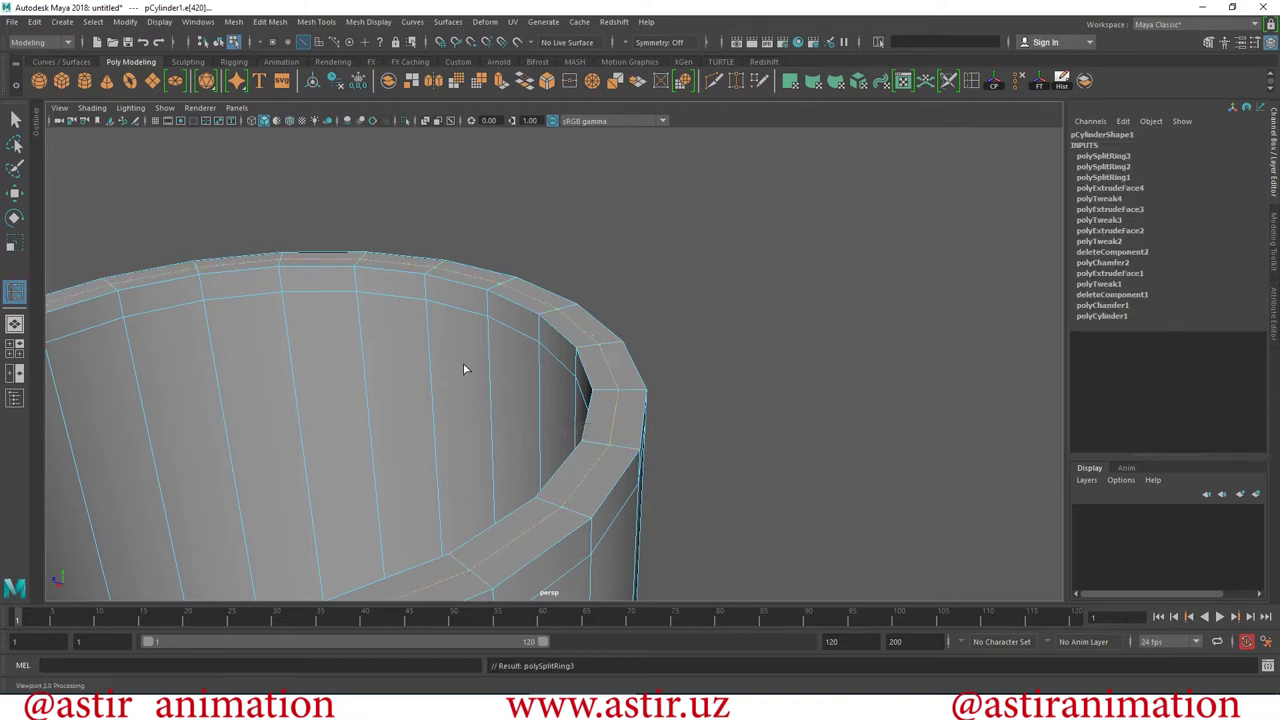
{"action": "left_click", "coordinate": [15, 195]}
Orbit and zoom around the rim from the side and above to check the new loop.
{"action": "left_click_drag", "start_coordinate": [480, 320], "coordinate": [330, 300], "text": "alt"}
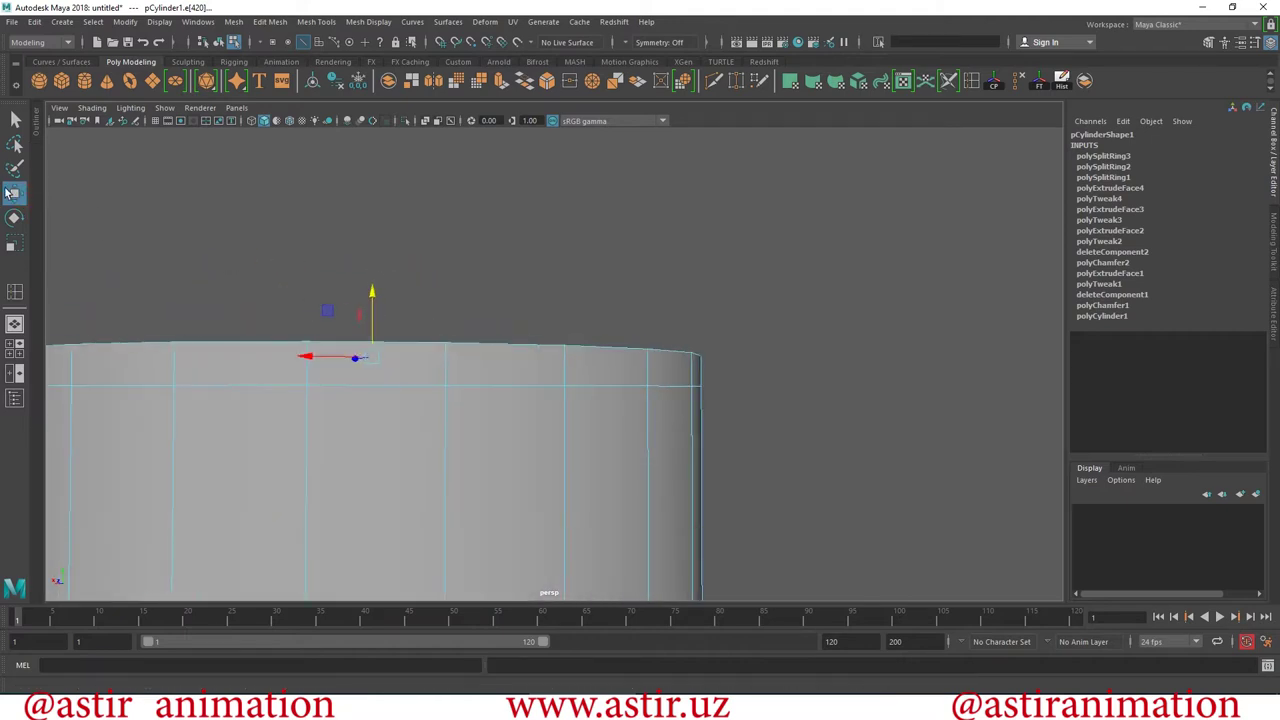
{"action": "mouse_move", "coordinate": [266, 397]}
{"action": "left_mouse_down", "text": "alt"}
{"action": "mouse_move", "coordinate": [311, 391]}
{"action": "mouse_move", "coordinate": [489, 251]}
{"action": "mouse_move", "coordinate": [463, 260]}
{"action": "left_mouse_up", "text": "alt"}
{"action": "right_click_drag", "start_coordinate": [463, 260], "coordinate": [645, 256], "text": "alt"}
{"action": "mouse_move", "coordinate": [573, 260]}
{"action": "left_mouse_down", "text": "alt"}
{"action": "mouse_move", "coordinate": [586, 260]}
{"action": "mouse_move", "coordinate": [583, 243]}
{"action": "left_mouse_up", "text": "alt"}
{"action": "mouse_move", "coordinate": [420, 425]}
{"action": "left_mouse_down", "text": "alt"}
{"action": "mouse_move", "coordinate": [209, 457]}
{"action": "mouse_move", "coordinate": [440, 360]}
{"action": "mouse_move", "coordinate": [440, 349]}
{"action": "mouse_move", "coordinate": [302, 334]}
{"action": "left_mouse_up", "text": "alt"}
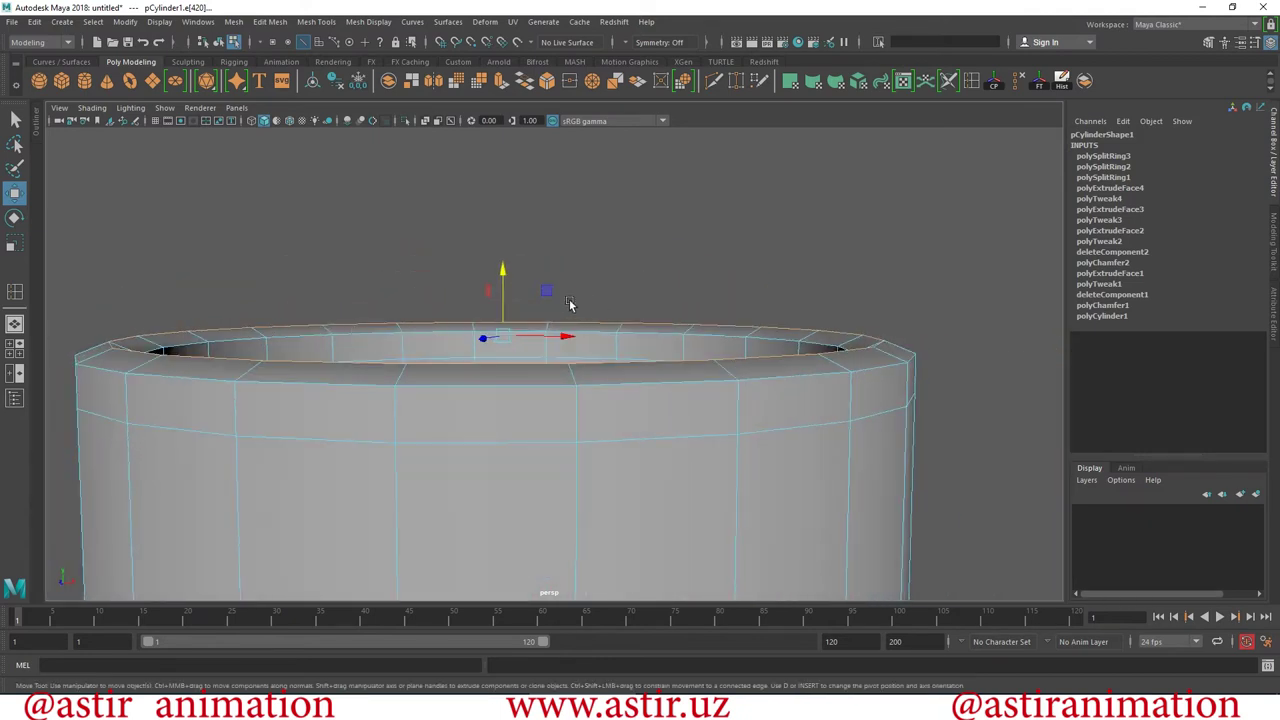
{"action": "mouse_move", "coordinate": [680, 482]}
{"action": "left_mouse_down", "text": "alt"}
{"action": "mouse_move", "coordinate": [674, 400]}
{"action": "mouse_move", "coordinate": [443, 400]}
{"action": "left_mouse_up", "text": "alt"}
{"action": "mouse_move", "coordinate": [443, 400]}
{"action": "right_mouse_down", "text": "alt"}
{"action": "mouse_move", "coordinate": [494, 331]}
{"action": "mouse_move", "coordinate": [530, 402]}
{"action": "mouse_move", "coordinate": [509, 391]}
{"action": "right_mouse_up", "text": "alt"}
{"action": "mouse_move", "coordinate": [509, 391]}
{"action": "left_mouse_down", "text": "alt"}
{"action": "mouse_move", "coordinate": [563, 466]}
{"action": "mouse_move", "coordinate": [540, 420]}
{"action": "mouse_move", "coordinate": [511, 435]}
{"action": "mouse_move", "coordinate": [543, 437]}
{"action": "mouse_move", "coordinate": [480, 459]}
{"action": "mouse_move", "coordinate": [491, 452]}
{"action": "mouse_move", "coordinate": [371, 477]}
{"action": "left_mouse_up", "text": "alt"}
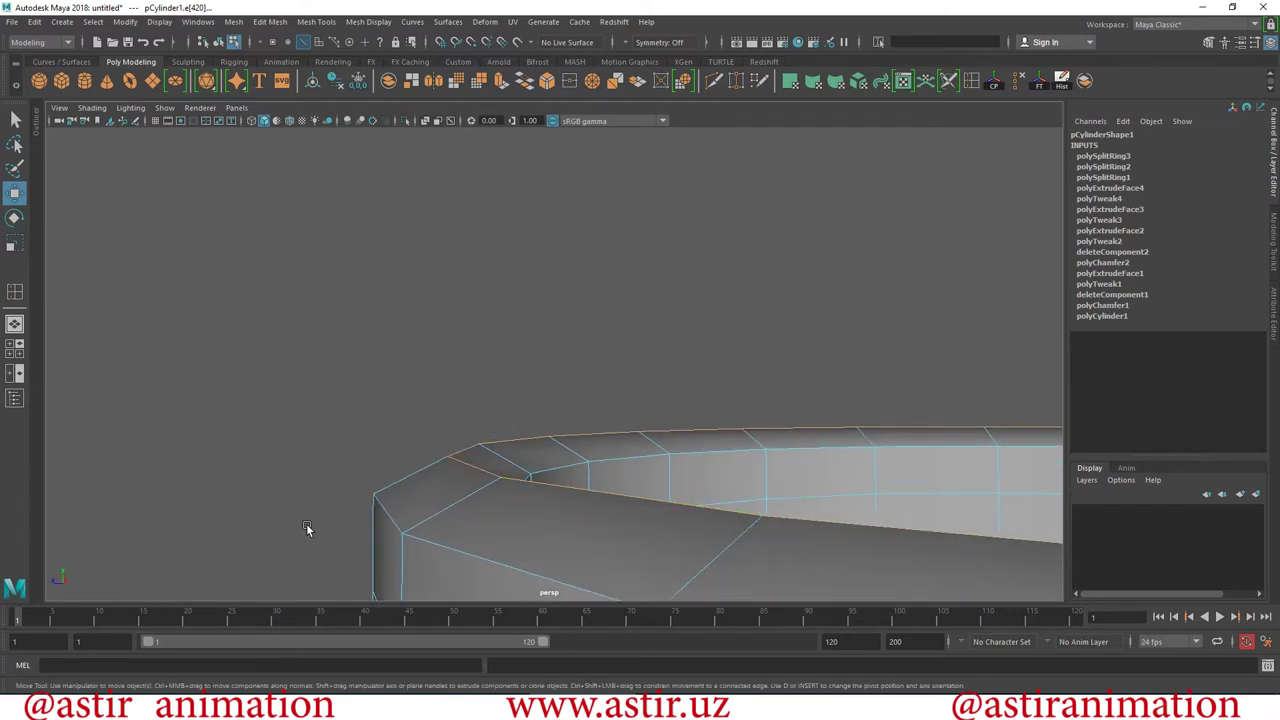
{"action": "mouse_move", "coordinate": [705, 481]}
{"action": "left_mouse_down", "text": "alt"}
{"action": "mouse_move", "coordinate": [494, 480]}
{"action": "mouse_move", "coordinate": [443, 457]}
{"action": "mouse_move", "coordinate": [469, 410]}
{"action": "left_mouse_up", "text": "alt"}
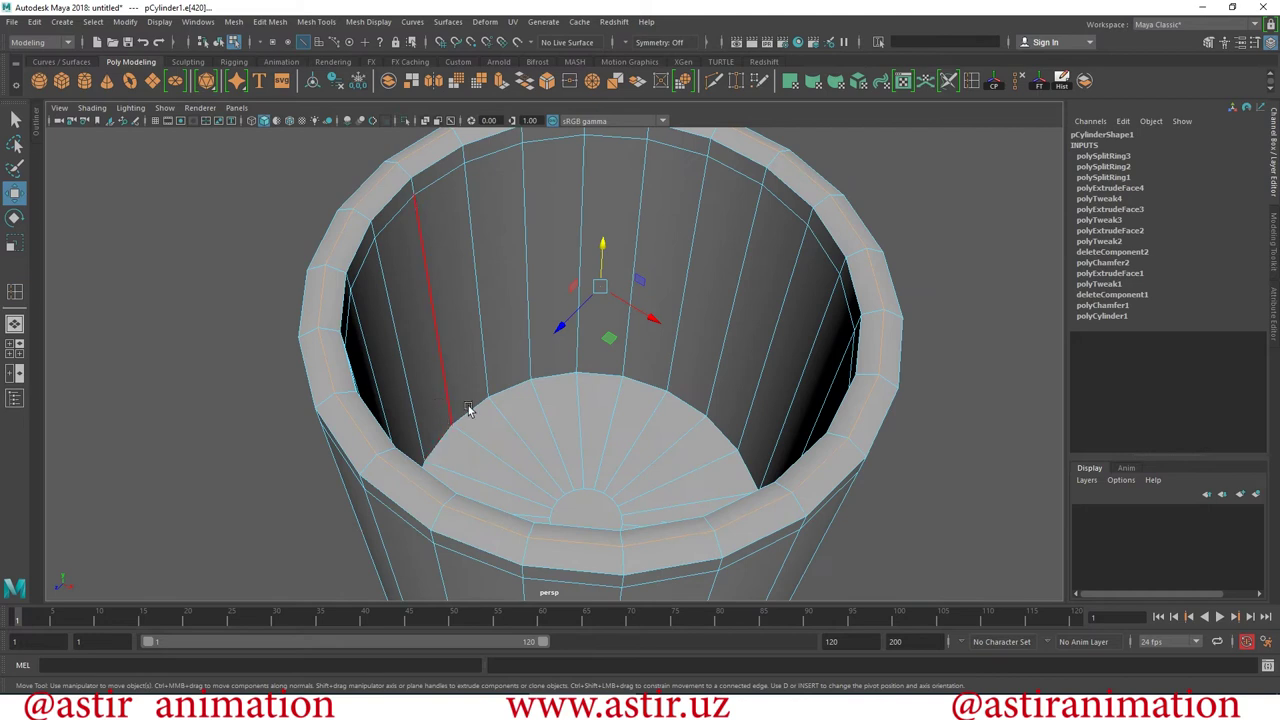
Preview the cup smoothed in Object Mode and orbit around its rim and interior.
{"action": "key", "text": "3"}
{"action": "key", "text": "F8"}
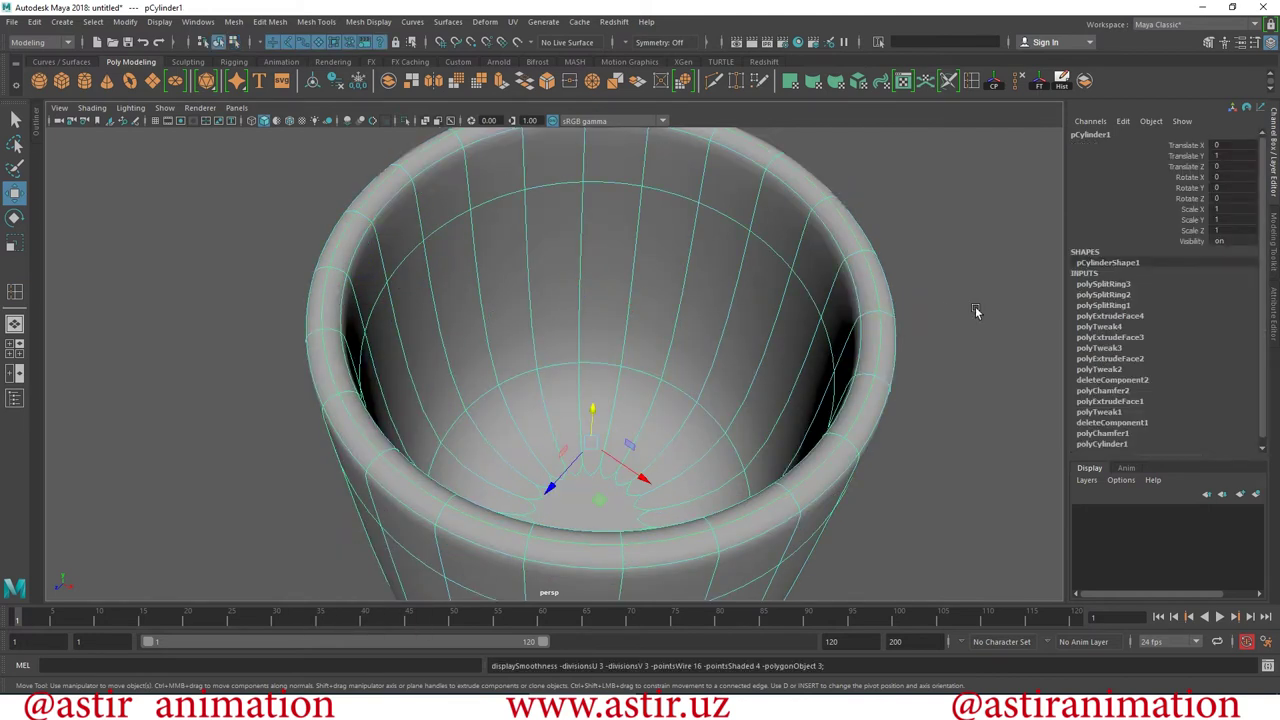
{"action": "left_click", "coordinate": [978, 309]}
{"action": "mouse_move", "coordinate": [849, 388]}
{"action": "left_mouse_down", "text": "alt"}
{"action": "mouse_move", "coordinate": [666, 417]}
{"action": "mouse_move", "coordinate": [680, 369]}
{"action": "left_mouse_up", "text": "alt"}
{"action": "mouse_move", "coordinate": [680, 369]}
{"action": "middle_mouse_down", "text": "alt"}
{"action": "mouse_move", "coordinate": [663, 414]}
{"action": "mouse_move", "coordinate": [794, 448]}
{"action": "middle_mouse_up", "text": "alt"}
{"action": "left_click_drag", "start_coordinate": [794, 448], "coordinate": [714, 437], "text": "alt"}
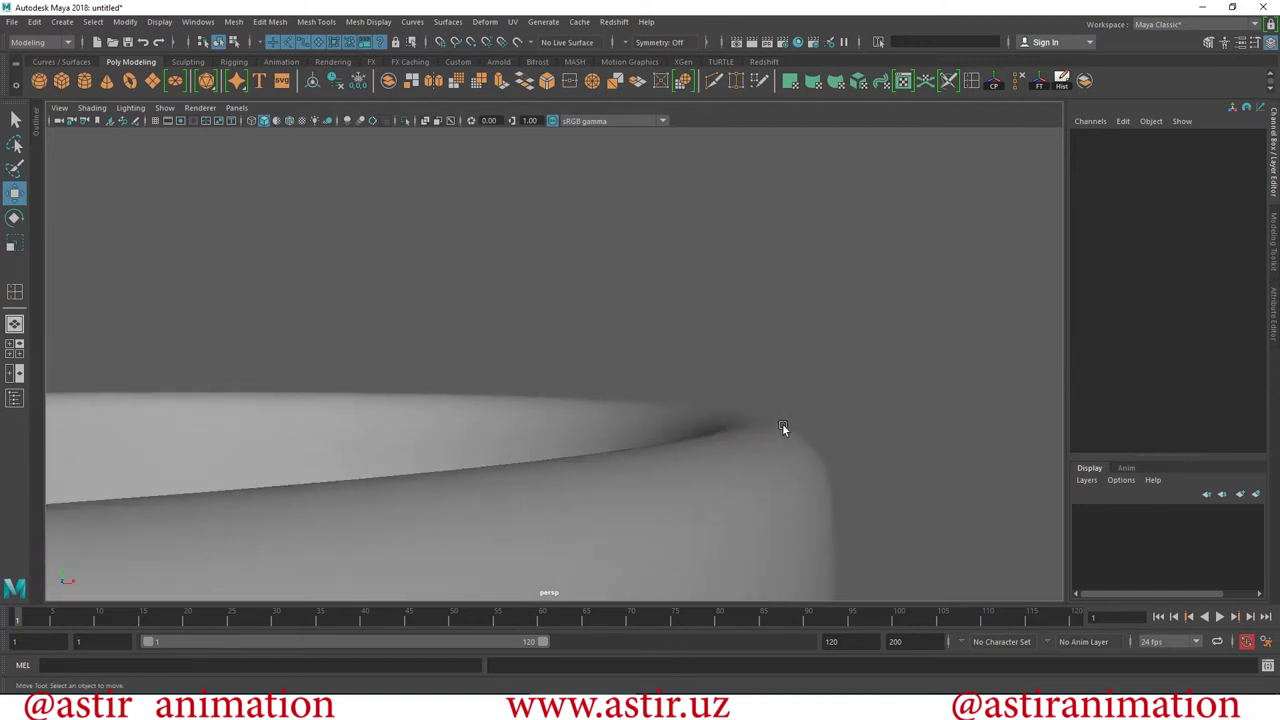
{"action": "mouse_move", "coordinate": [914, 493]}
{"action": "left_mouse_down", "text": "alt"}
{"action": "mouse_move", "coordinate": [591, 514]}
{"action": "mouse_move", "coordinate": [451, 363]}
{"action": "mouse_move", "coordinate": [477, 426]}
{"action": "mouse_move", "coordinate": [391, 243]}
{"action": "left_mouse_up", "text": "alt"}
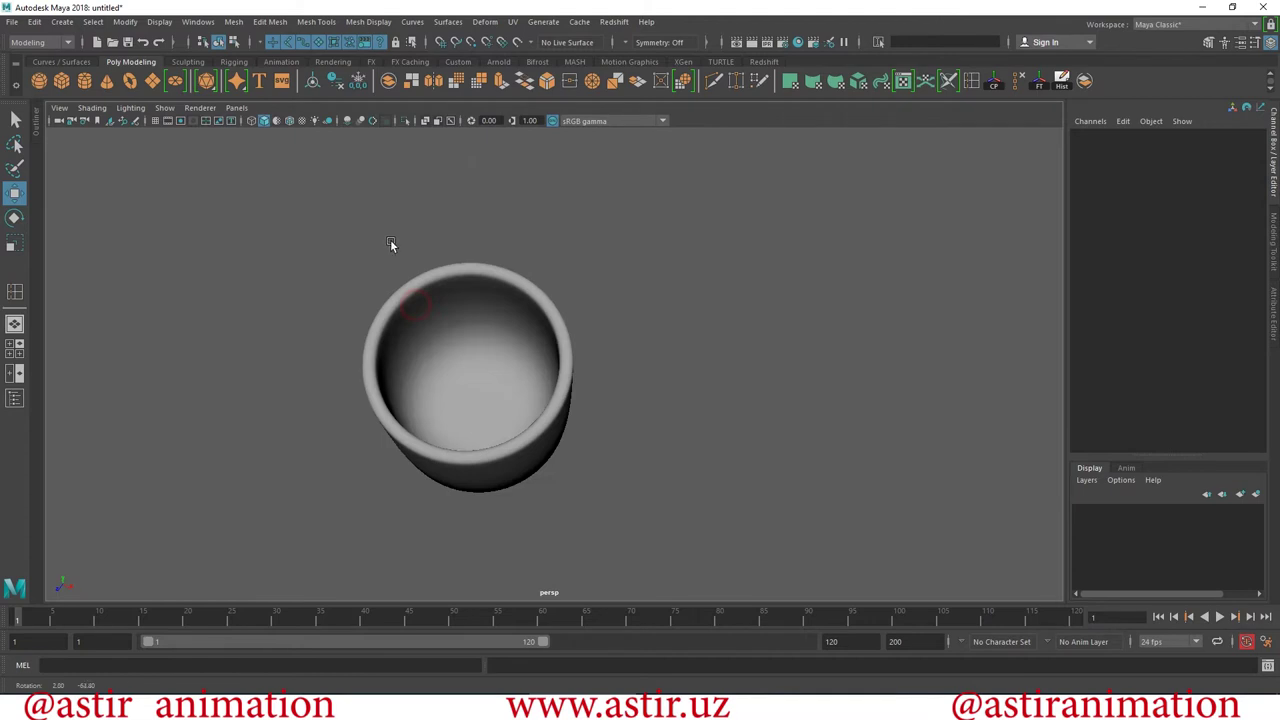
{"action": "right_click_drag", "start_coordinate": [391, 243], "coordinate": [737, 463], "text": "alt"}
{"action": "mouse_move", "coordinate": [737, 463]}
{"action": "left_mouse_down", "text": "alt"}
{"action": "mouse_move", "coordinate": [709, 343]}
{"action": "mouse_move", "coordinate": [666, 465]}
{"action": "left_mouse_up", "text": "alt"}
{"action": "right_click_drag", "start_coordinate": [666, 465], "coordinate": [391, 260], "text": "alt"}
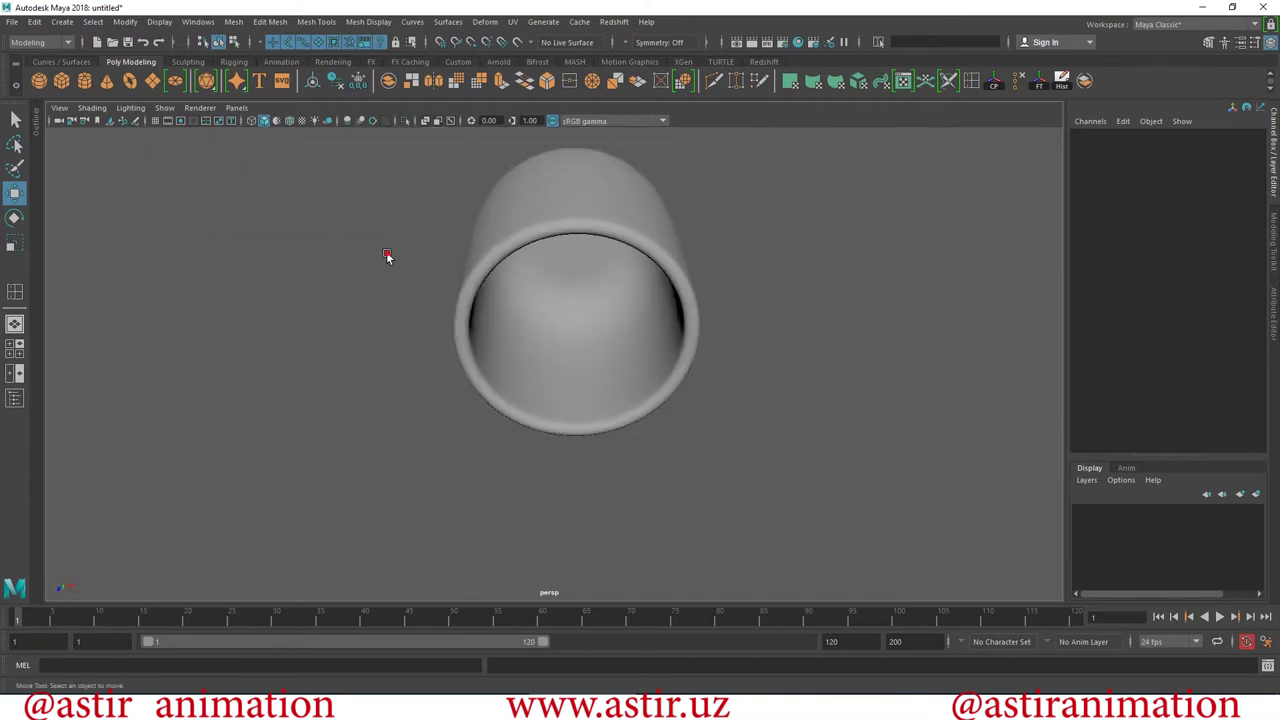
{"action": "left_click_drag", "start_coordinate": [391, 260], "coordinate": [383, 371], "text": "alt"}
{"action": "right_click_drag", "start_coordinate": [383, 371], "coordinate": [620, 428], "text": "alt"}
{"action": "left_click_drag", "start_coordinate": [620, 428], "coordinate": [587, 416], "text": "alt"}
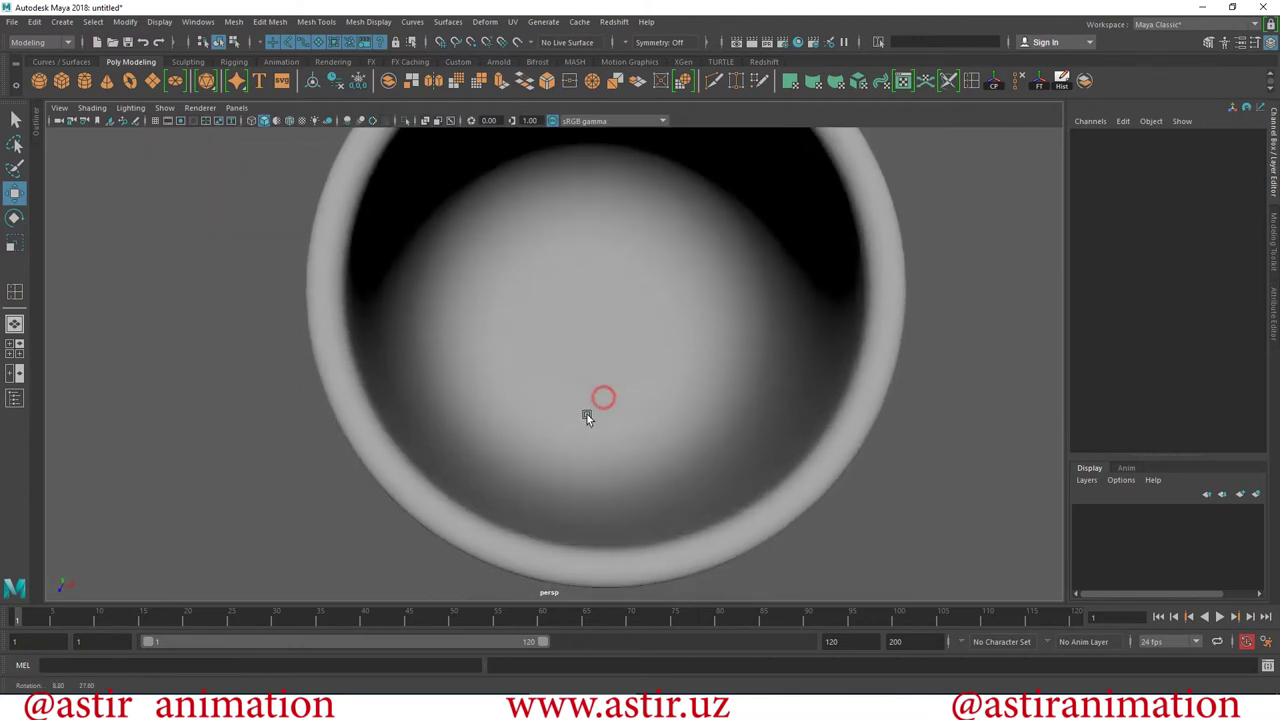
Select the cup and orbit around it to check its vertical edges from the side.
{"action": "left_click", "coordinate": [605, 300]}
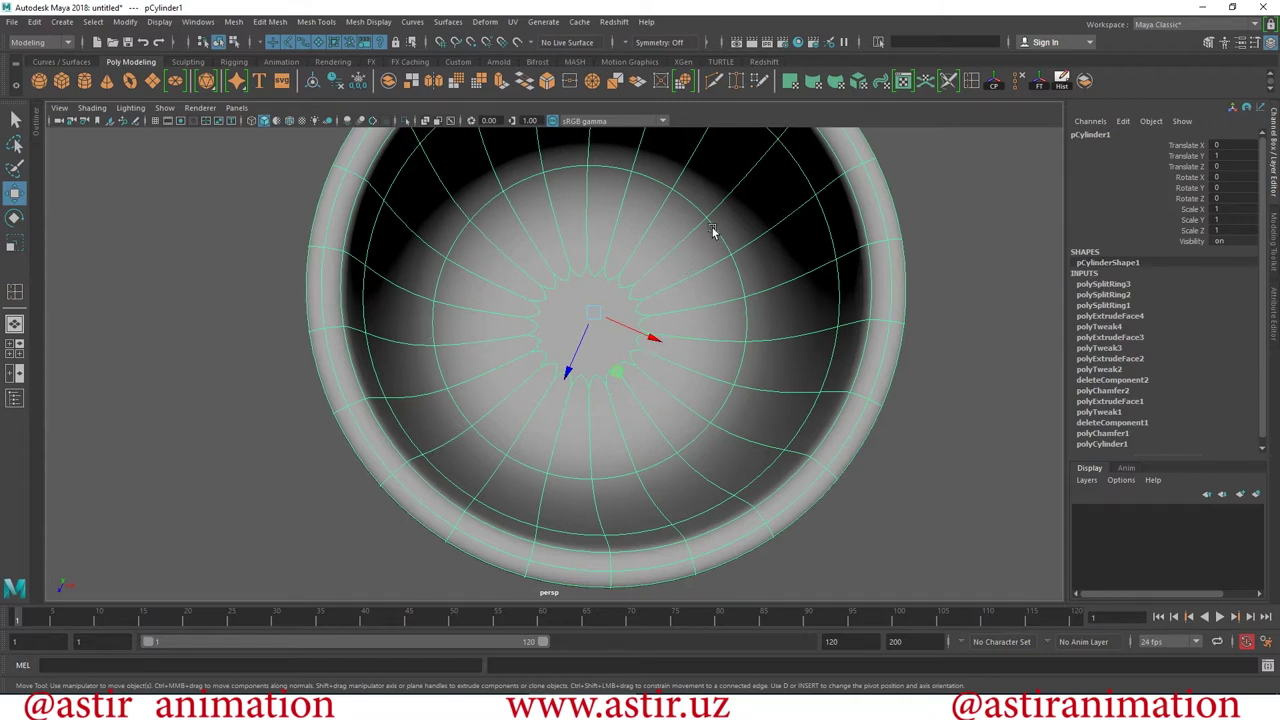
{"action": "left_click_drag", "start_coordinate": [652, 313], "coordinate": [371, 266], "text": "alt"}
{"action": "right_click_drag", "start_coordinate": [374, 289], "coordinate": [680, 557], "text": "alt"}
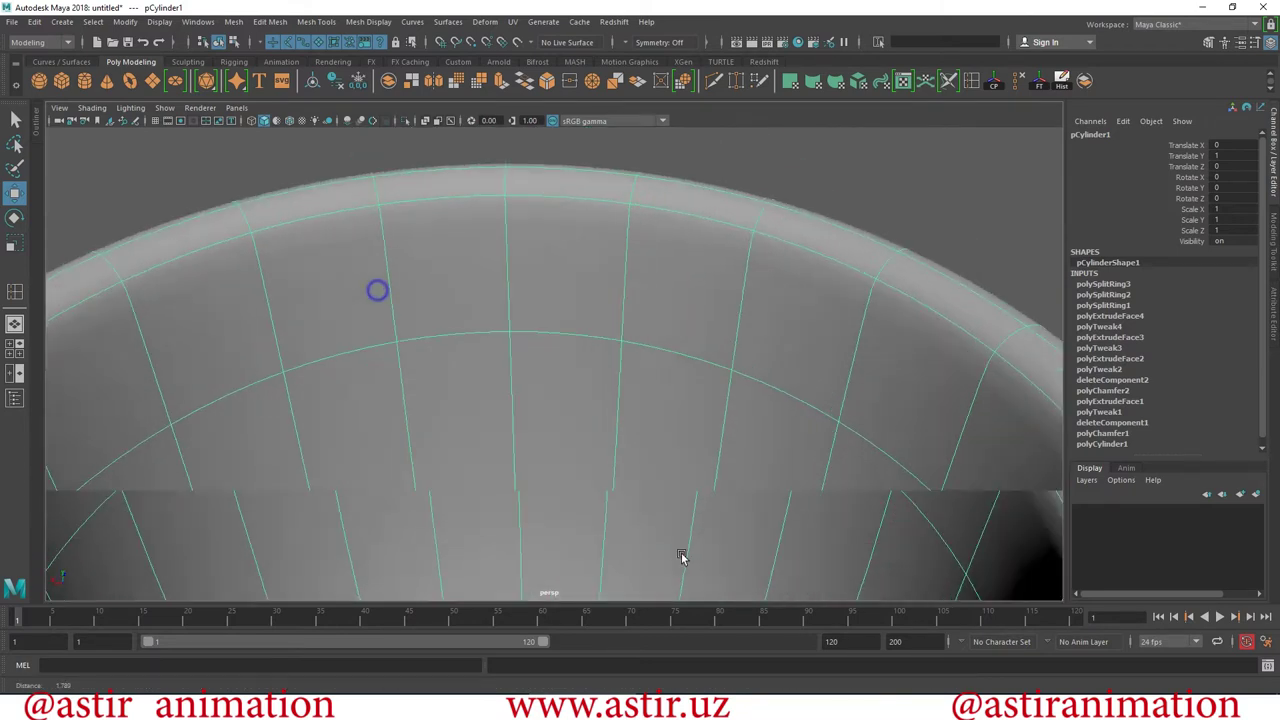
{"action": "left_click_drag", "start_coordinate": [680, 557], "coordinate": [651, 274], "text": "alt"}
{"action": "right_click_drag", "start_coordinate": [651, 274], "coordinate": [694, 514], "text": "alt"}
{"action": "mouse_move", "coordinate": [629, 460]}
{"action": "left_mouse_down", "text": "alt"}
{"action": "mouse_move", "coordinate": [651, 349]}
{"action": "mouse_move", "coordinate": [692, 337]}
{"action": "mouse_move", "coordinate": [652, 434]}
{"action": "left_mouse_up", "text": "alt"}
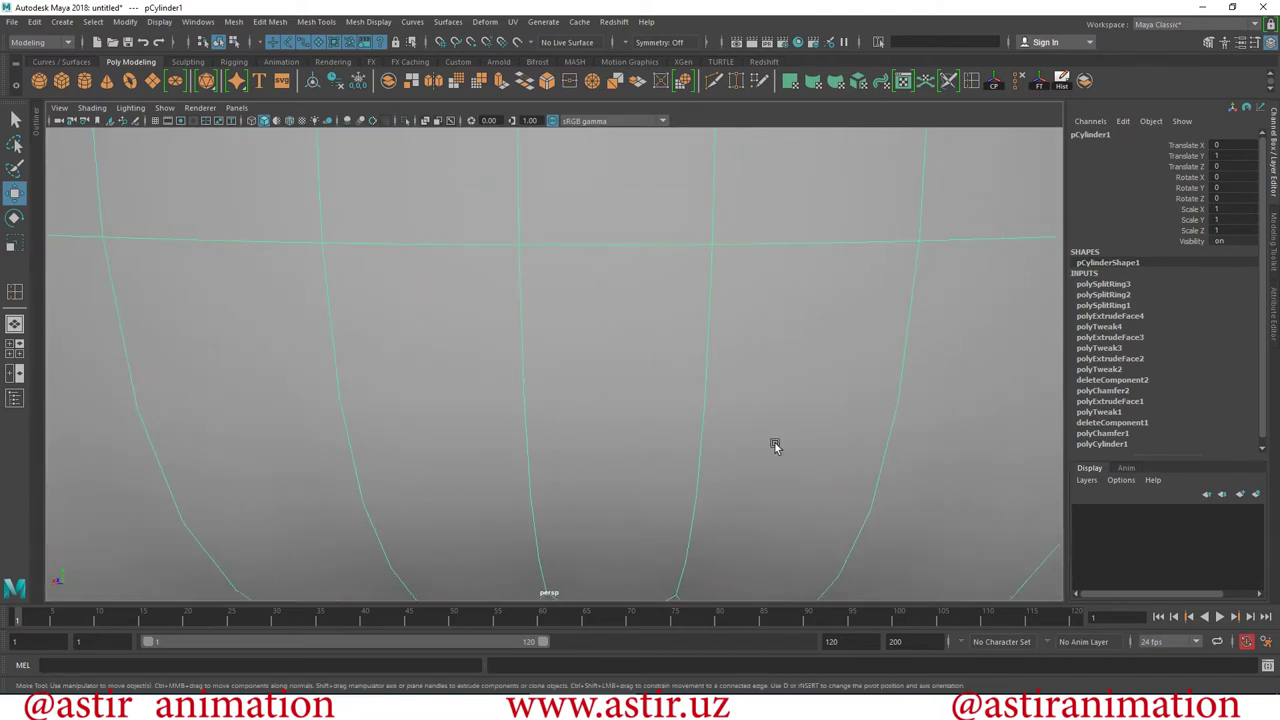
{"action": "left_click_drag", "start_coordinate": [463, 468], "coordinate": [531, 466], "text": "alt"}
{"action": "right_click_drag", "start_coordinate": [531, 466], "coordinate": [403, 246], "text": "alt"}
Insert two supporting edge loops on the inner wall just above the floor, undoing a misplaced one.
{"action": "left_click_drag", "start_coordinate": [403, 246], "coordinate": [508, 394], "text": "alt"}
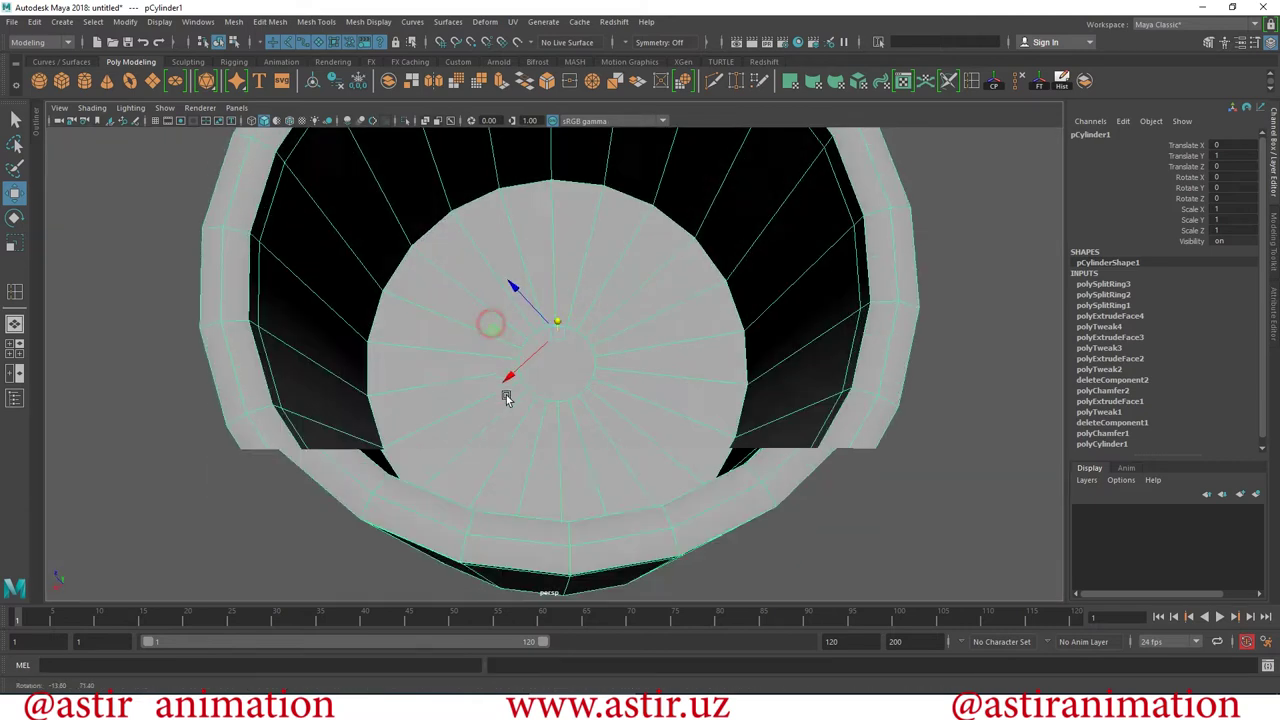
{"action": "right_click_drag", "start_coordinate": [508, 394], "coordinate": [668, 378], "text": "alt"}
{"action": "left_click_drag", "start_coordinate": [667, 378], "coordinate": [740, 316], "text": "alt"}
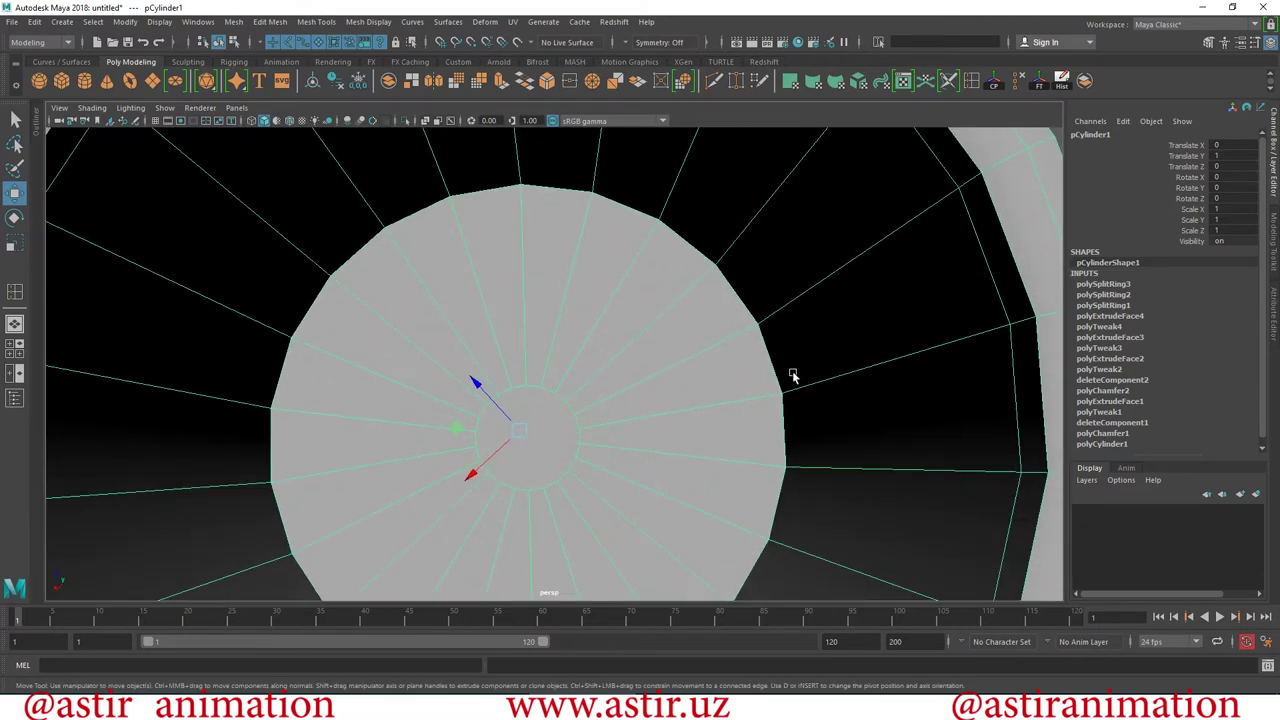
{"action": "mouse_move", "coordinate": [778, 424]}
{"action": "left_mouse_down", "text": "alt"}
{"action": "mouse_move", "coordinate": [751, 317]}
{"action": "mouse_move", "coordinate": [683, 449]}
{"action": "mouse_move", "coordinate": [600, 491]}
{"action": "mouse_move", "coordinate": [422, 271]}
{"action": "left_mouse_up", "text": "alt"}
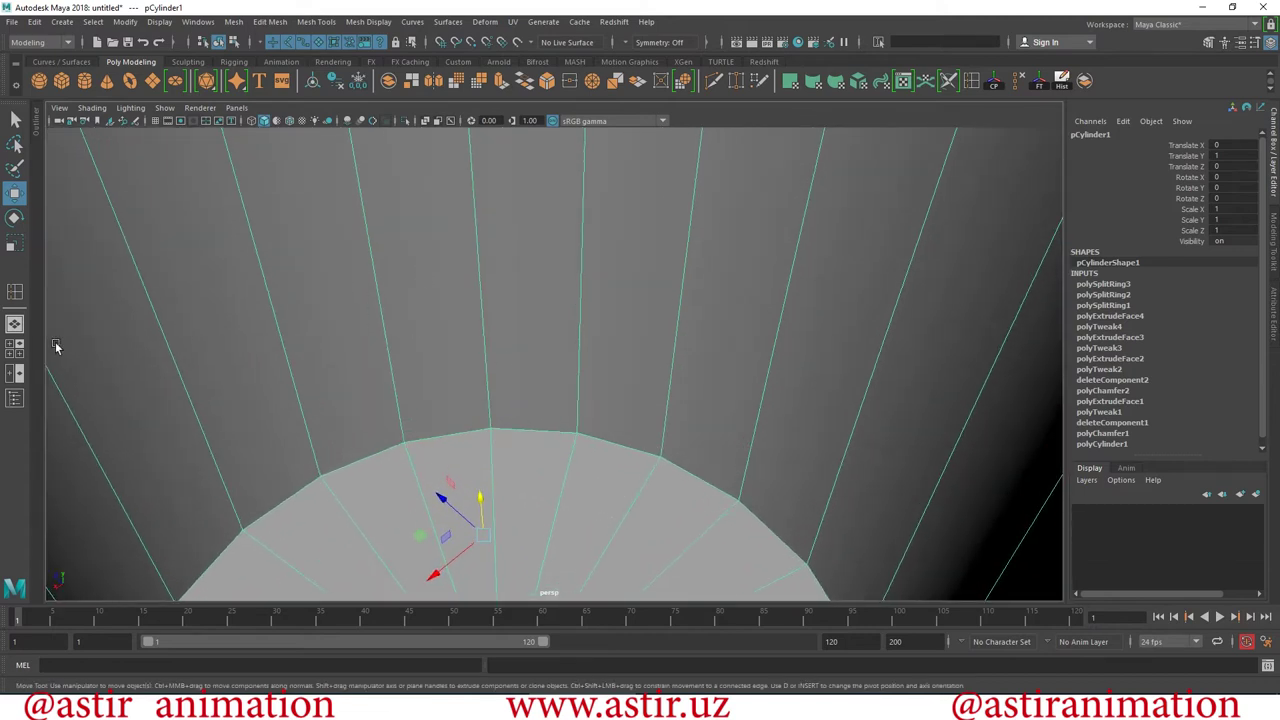
{"action": "left_click", "coordinate": [326, 24]}
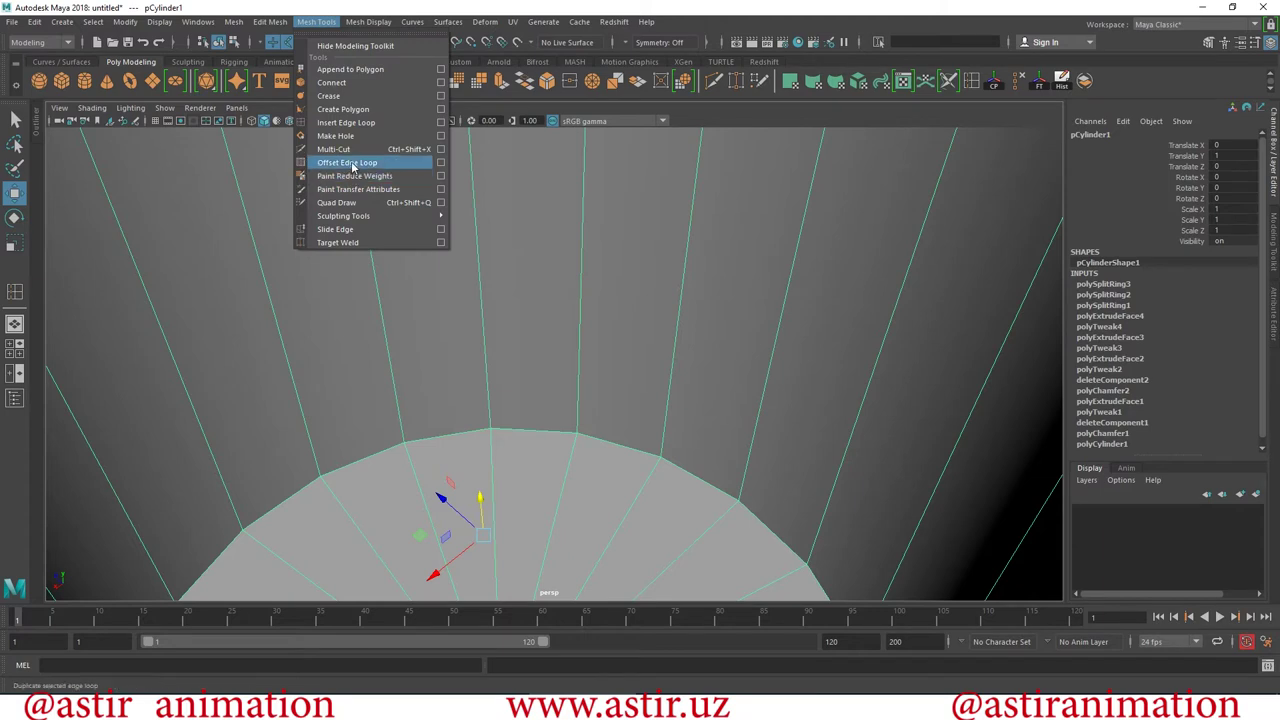
{"action": "left_click", "coordinate": [9, 296]}
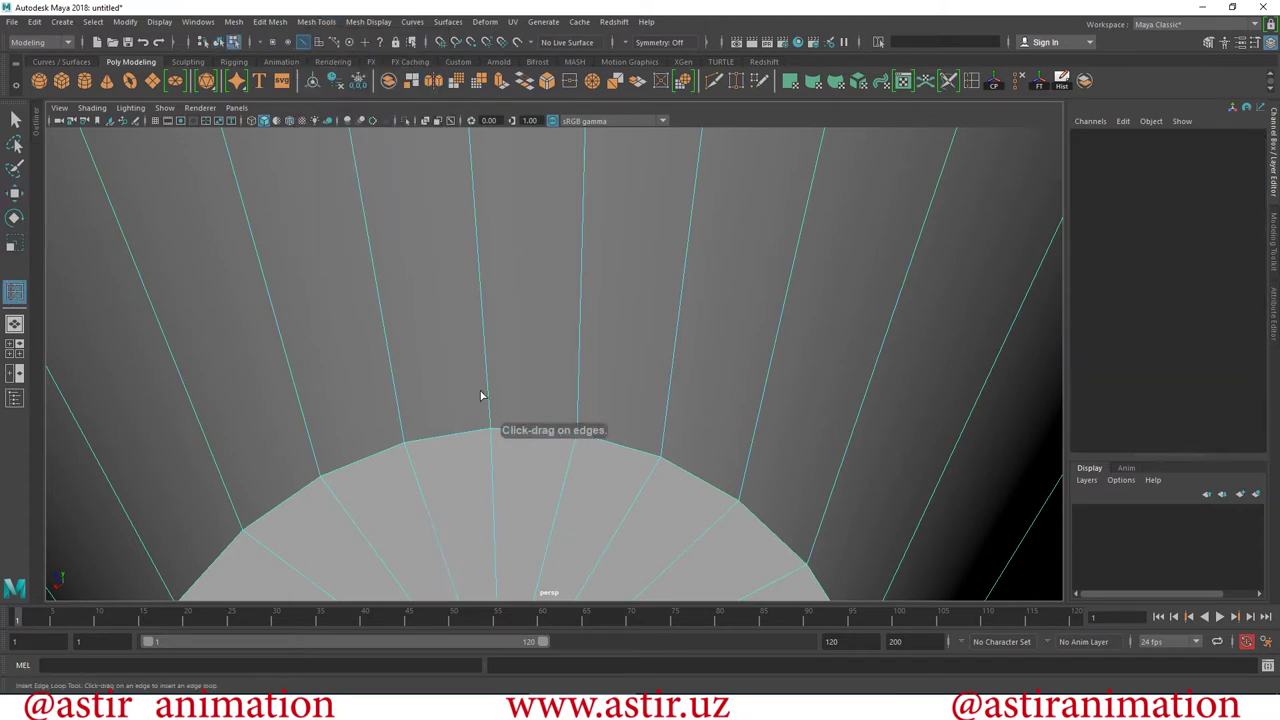
{"action": "left_click", "coordinate": [490, 425]}
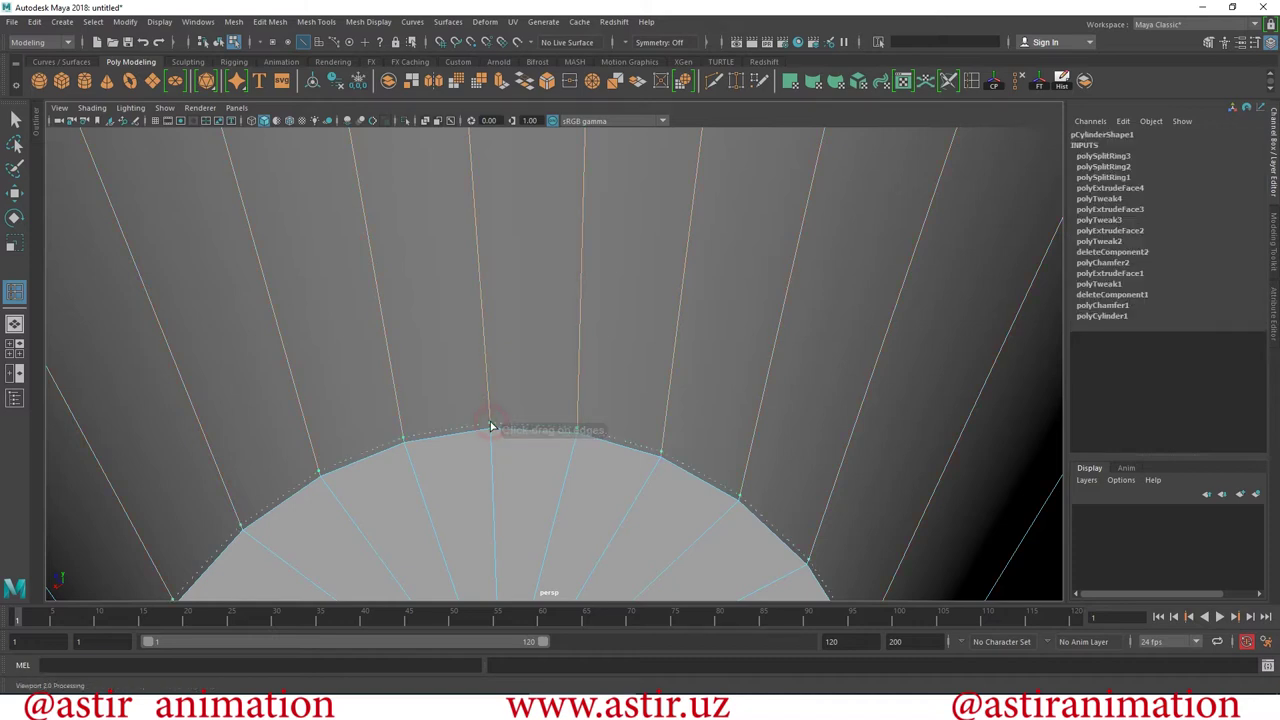
{"action": "key", "text": "ctrl+z"}
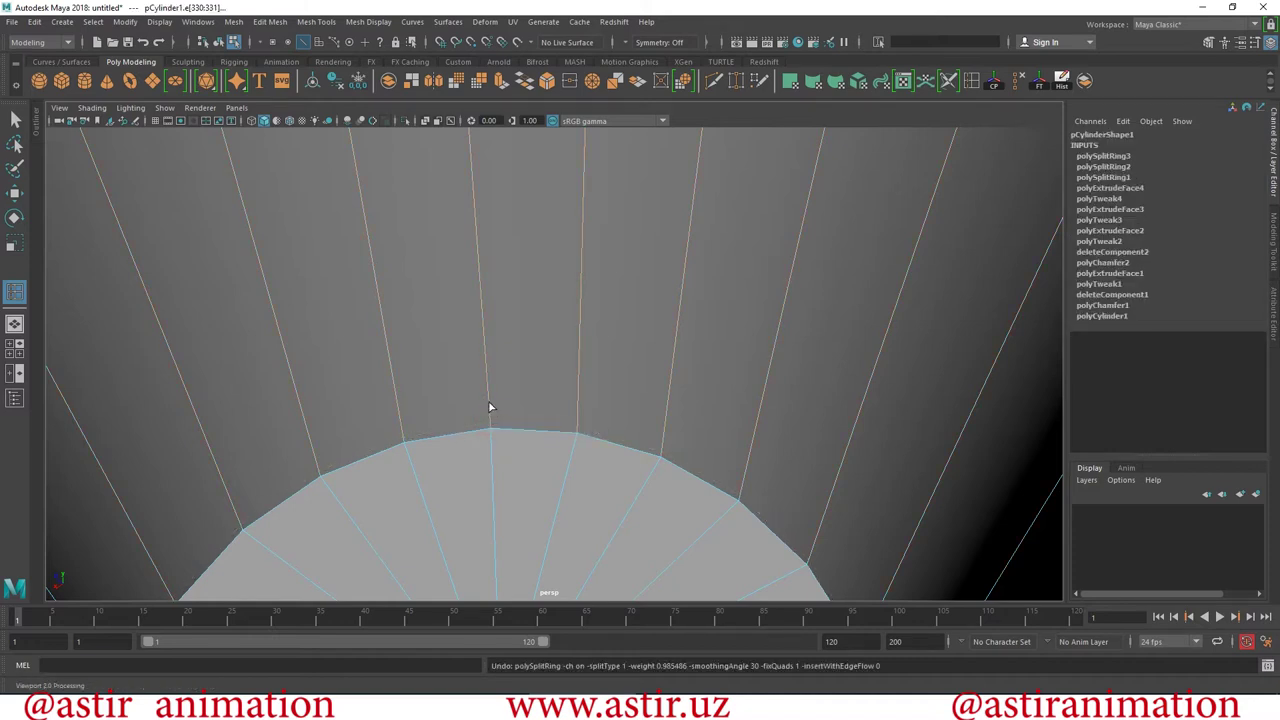
{"action": "left_click", "coordinate": [490, 400]}
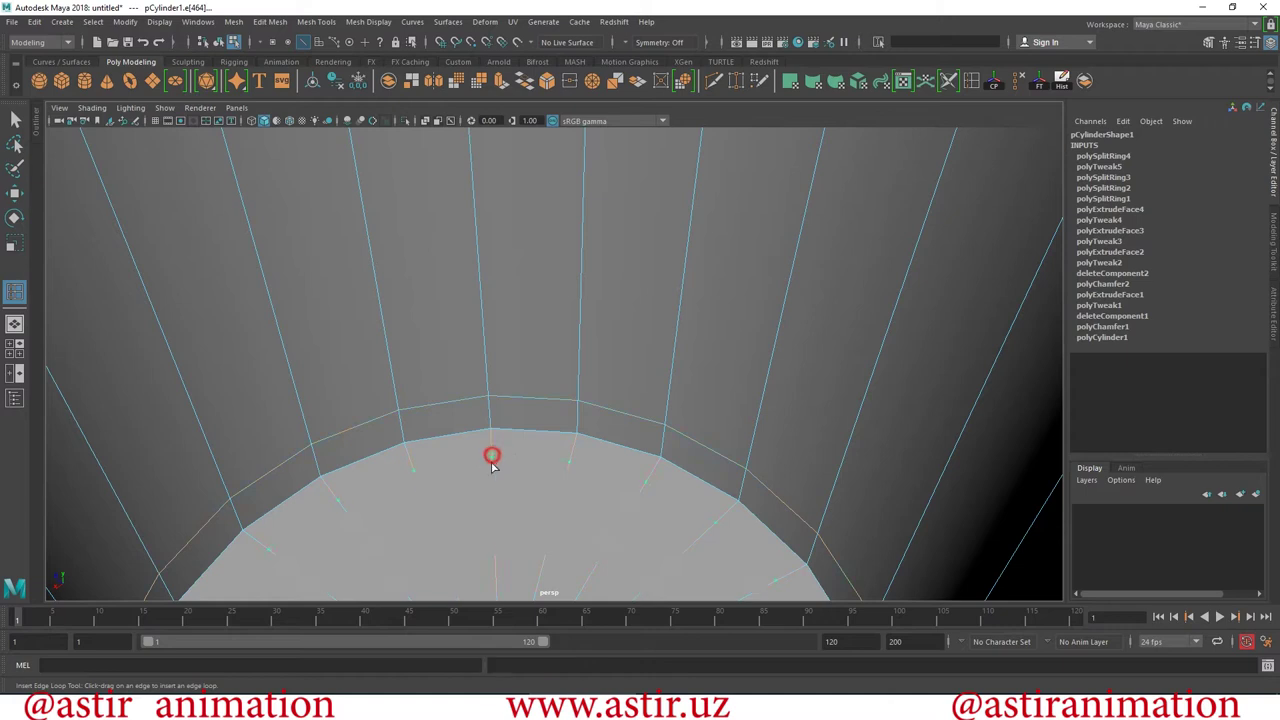
{"action": "left_click", "coordinate": [493, 468]}
{"action": "right_click_drag", "start_coordinate": [811, 517], "coordinate": [5, 245], "text": "alt"}
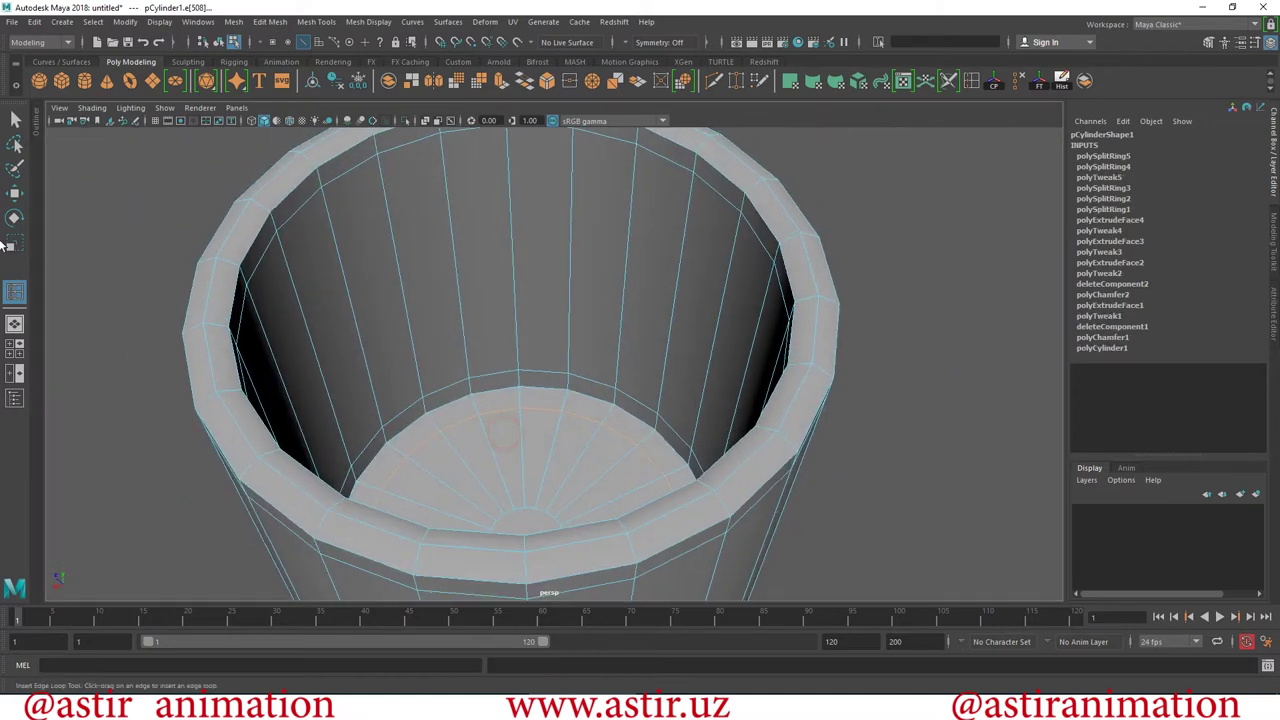
{"action": "left_click", "coordinate": [15, 192]}
{"action": "right_click_drag", "start_coordinate": [258, 206], "coordinate": [328, 168]}
Preview the cup smoothed and orbit around it to view the underside and bottom cap.
{"action": "key", "text": "3"}
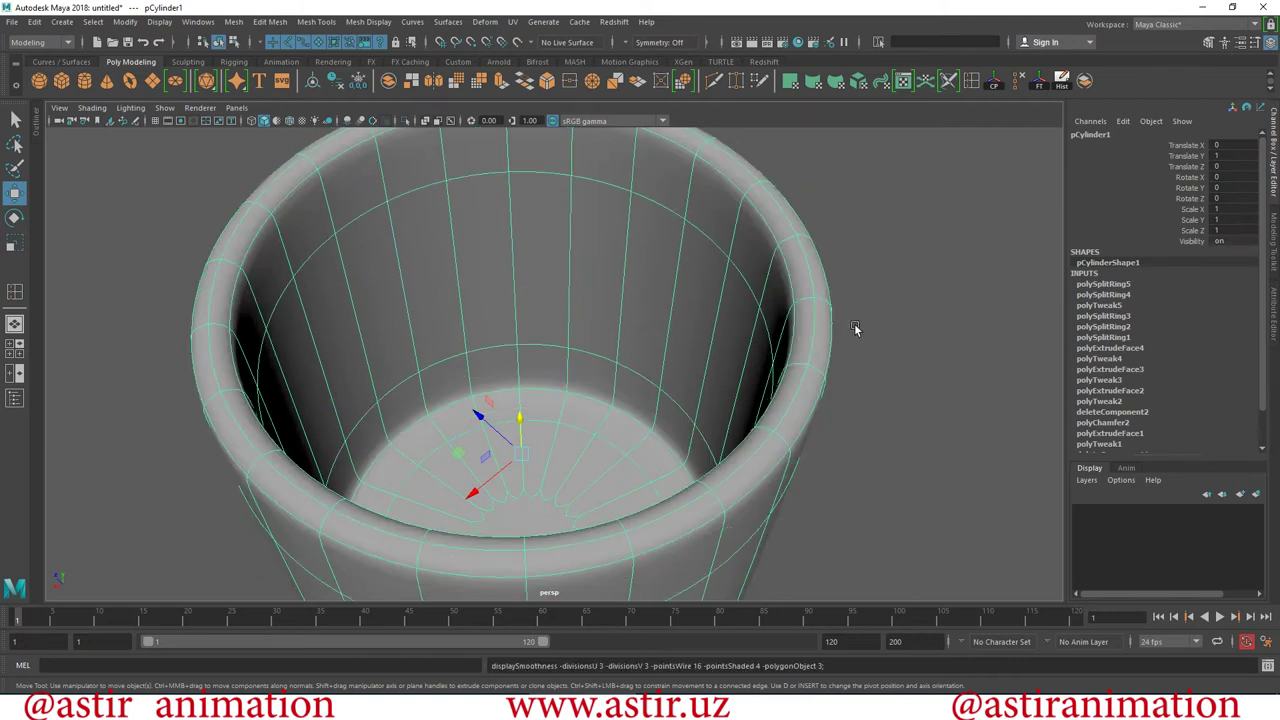
{"action": "left_click", "coordinate": [1036, 298]}
{"action": "mouse_move", "coordinate": [867, 470]}
{"action": "left_mouse_down", "text": "alt"}
{"action": "mouse_move", "coordinate": [547, 419]}
{"action": "mouse_move", "coordinate": [695, 508]}
{"action": "mouse_move", "coordinate": [780, 395]}
{"action": "mouse_move", "coordinate": [578, 395]}
{"action": "mouse_move", "coordinate": [458, 358]}
{"action": "left_mouse_up", "text": "alt"}
{"action": "right_click_drag", "start_coordinate": [458, 358], "coordinate": [449, 357], "text": "alt"}
{"action": "mouse_move", "coordinate": [449, 357]}
{"action": "left_mouse_down", "text": "alt"}
{"action": "mouse_move", "coordinate": [663, 397]}
{"action": "mouse_move", "coordinate": [738, 385]}
{"action": "mouse_move", "coordinate": [534, 449]}
{"action": "mouse_move", "coordinate": [568, 289]}
{"action": "left_mouse_up", "text": "alt"}
{"action": "left_click", "coordinate": [735, 313]}
{"action": "left_click", "coordinate": [900, 364]}
{"action": "right_click_drag", "start_coordinate": [900, 364], "coordinate": [466, 406], "text": "alt"}
{"action": "mouse_move", "coordinate": [466, 406]}
{"action": "left_mouse_down", "text": "alt"}
{"action": "mouse_move", "coordinate": [662, 334]}
{"action": "mouse_move", "coordinate": [650, 384]}
{"action": "left_mouse_up", "text": "alt"}
{"action": "right_click_drag", "start_coordinate": [650, 384], "coordinate": [737, 489], "text": "alt"}
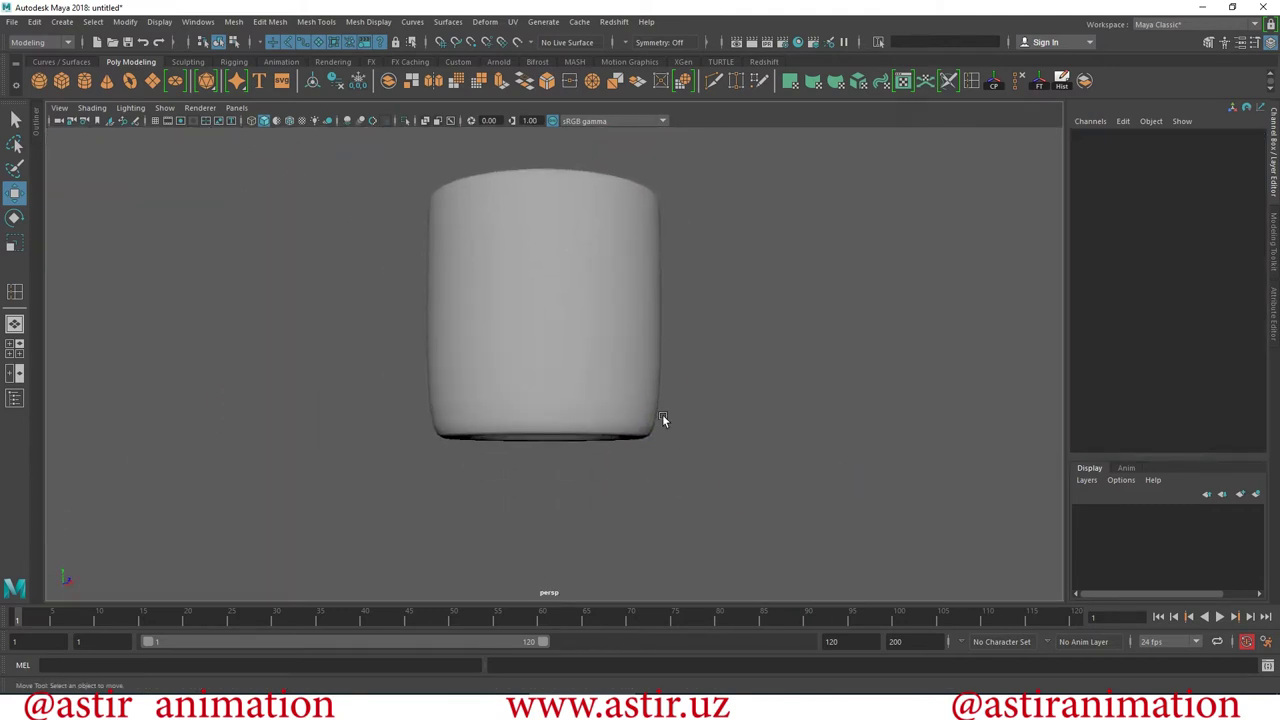
{"action": "left_click", "coordinate": [620, 385]}
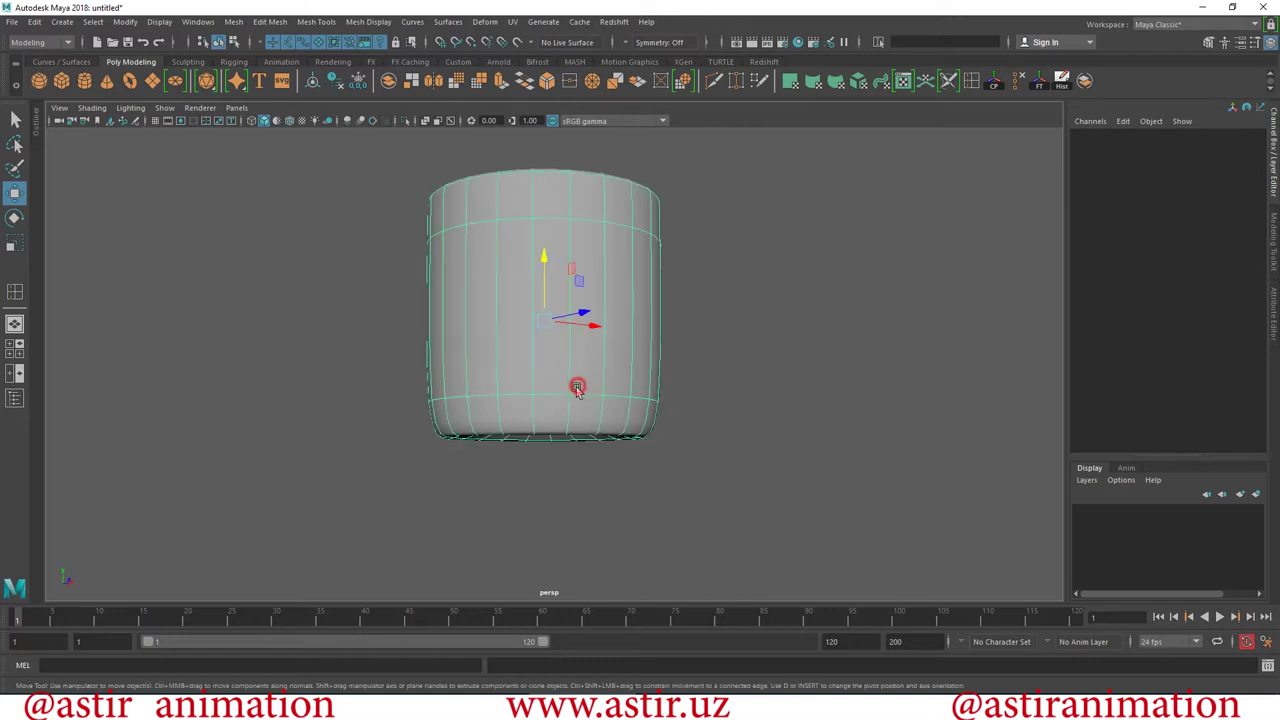
{"action": "left_click_drag", "start_coordinate": [578, 432], "coordinate": [529, 343], "text": "alt"}
{"action": "right_click_drag", "start_coordinate": [529, 343], "coordinate": [700, 480], "text": "alt"}
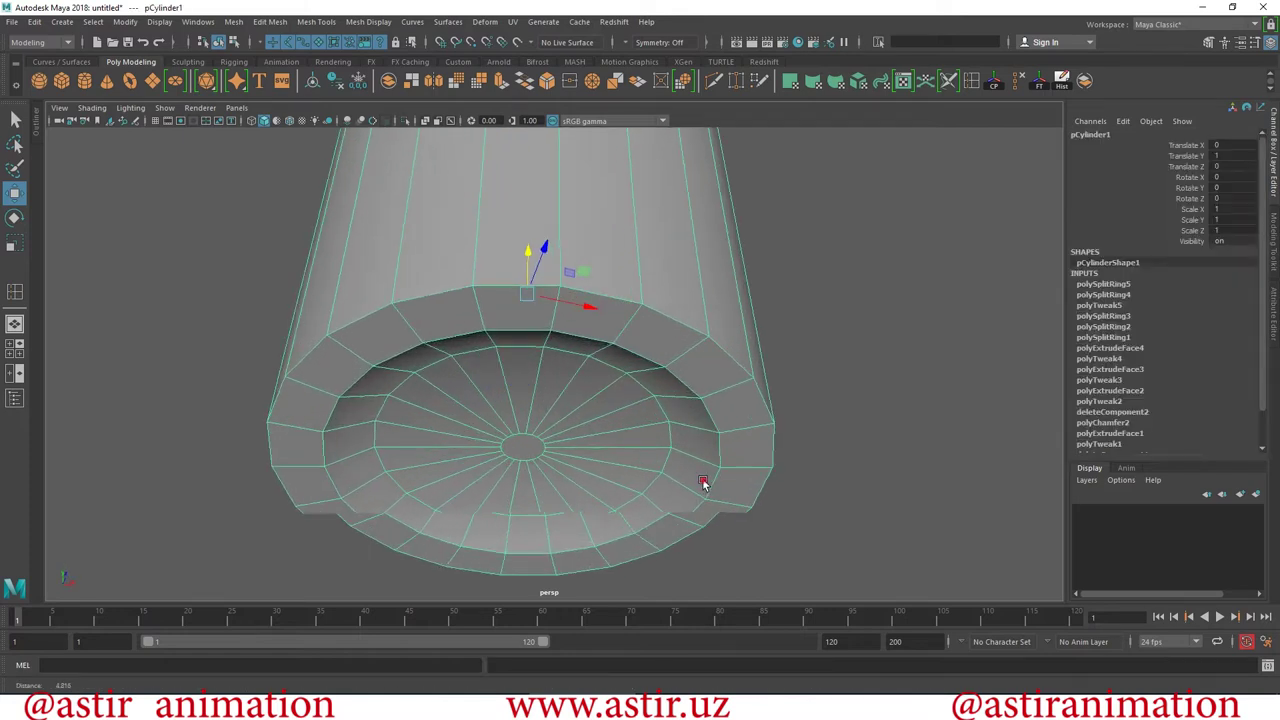
Insert an edge loop around the outer wall just above the bottom edge, then return to Object Mode.
{"action": "left_click", "coordinate": [10, 293]}
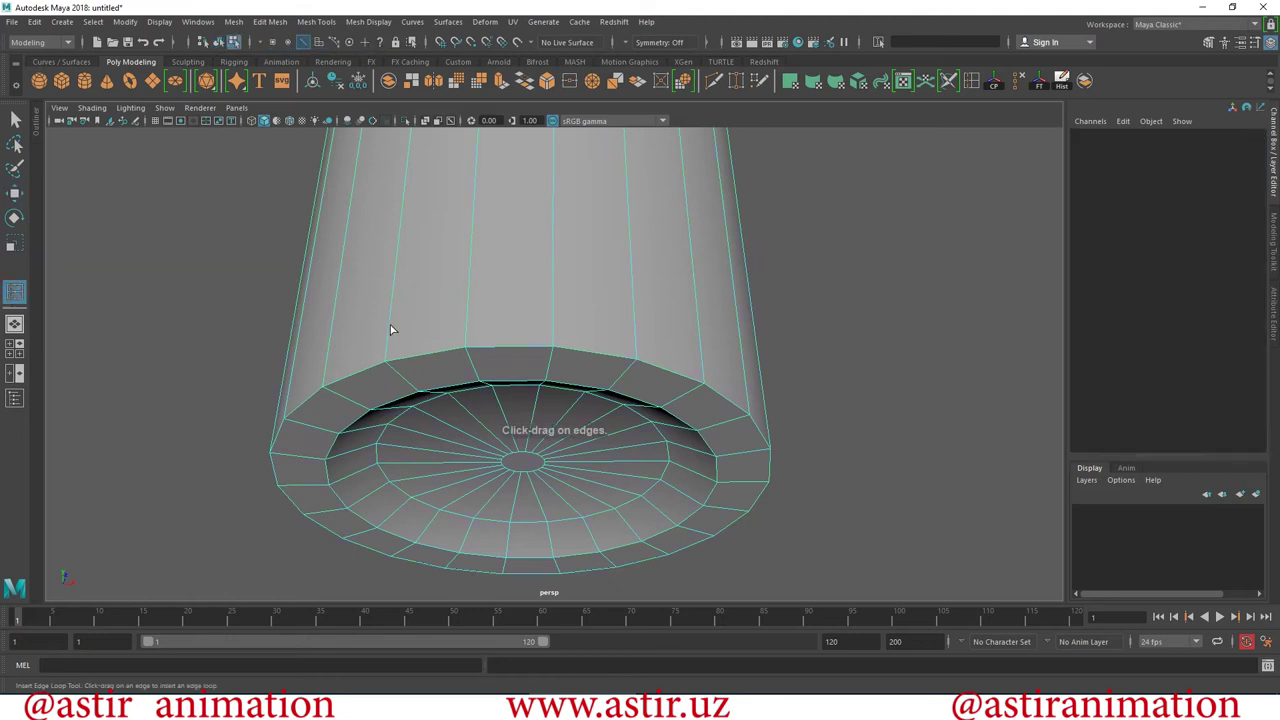
{"action": "left_click", "coordinate": [469, 312]}
{"action": "left_click", "coordinate": [606, 380]}
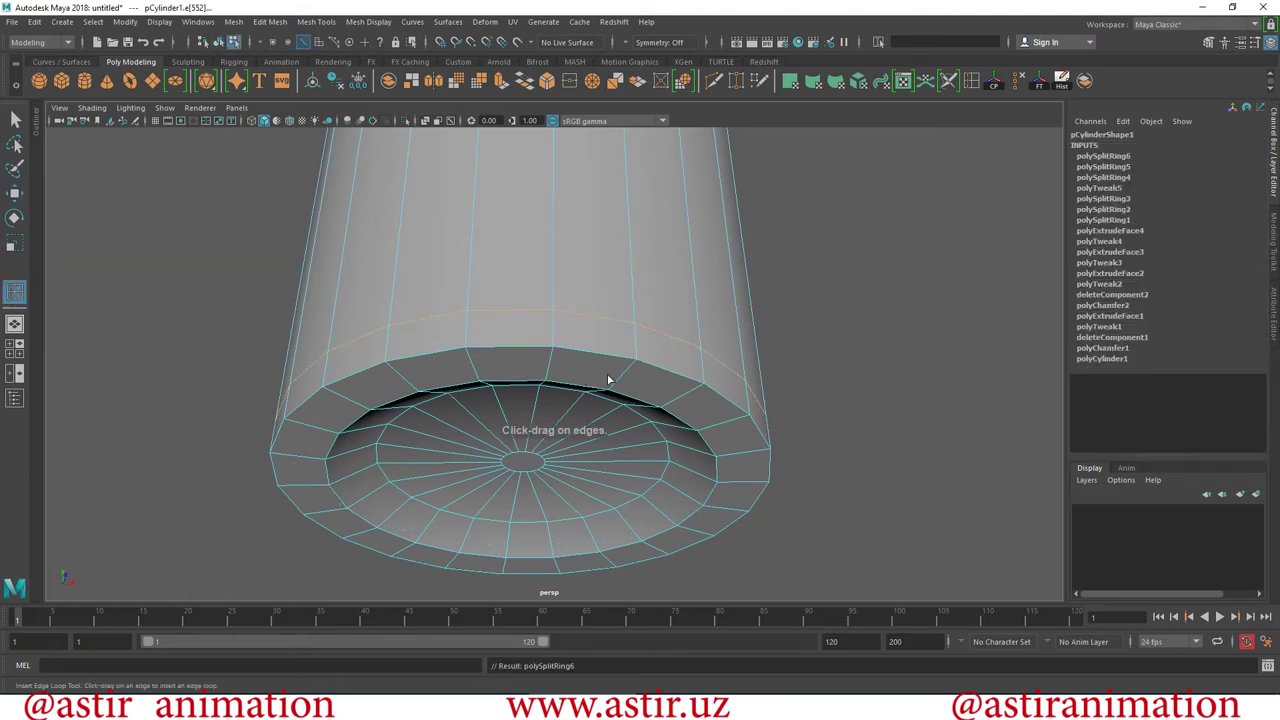
{"action": "left_click_drag", "start_coordinate": [606, 380], "coordinate": [569, 334], "text": "alt"}
{"action": "left_click", "coordinate": [14, 192]}
{"action": "right_click_drag", "start_coordinate": [446, 229], "coordinate": [575, 183]}
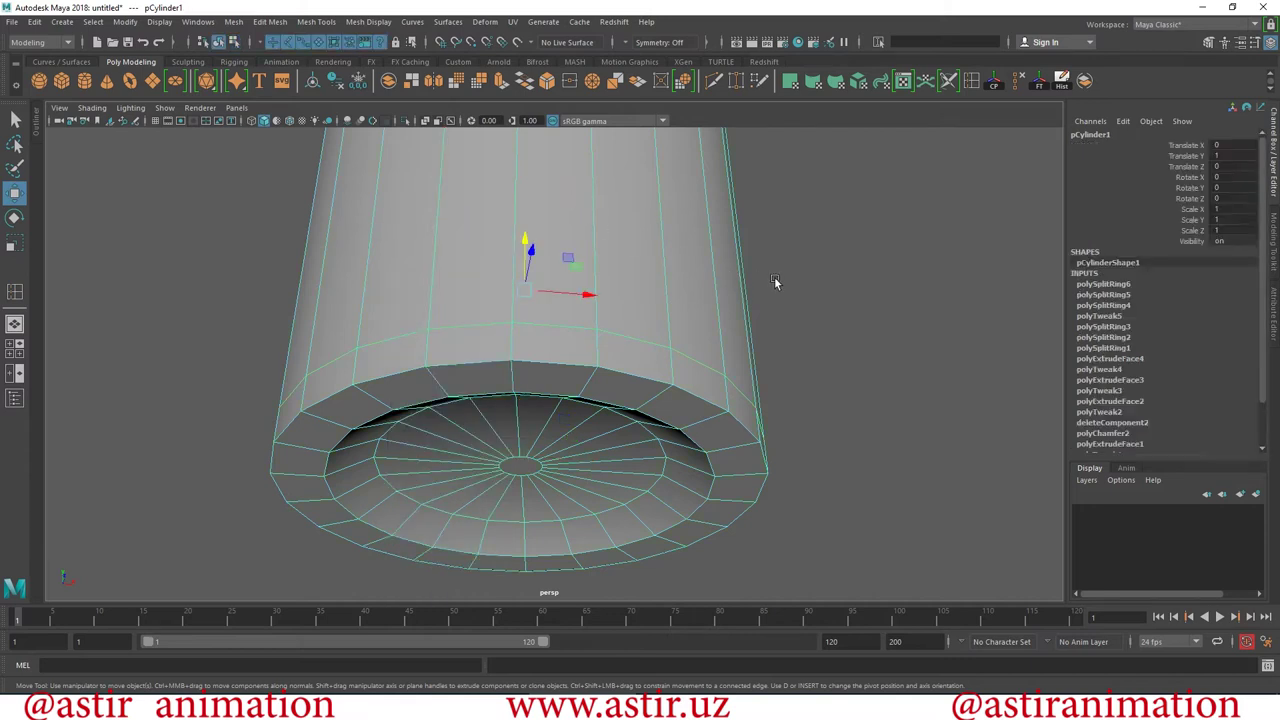
{"action": "left_click", "coordinate": [806, 258]}
{"action": "mouse_move", "coordinate": [789, 397]}
{"action": "left_mouse_down", "text": "alt"}
{"action": "mouse_move", "coordinate": [450, 345]}
{"action": "mouse_move", "coordinate": [480, 420]}
{"action": "mouse_move", "coordinate": [655, 338]}
{"action": "mouse_move", "coordinate": [652, 271]}
{"action": "mouse_move", "coordinate": [630, 230]}
{"action": "mouse_move", "coordinate": [457, 234]}
{"action": "mouse_move", "coordinate": [309, 311]}
{"action": "mouse_move", "coordinate": [157, 309]}
{"action": "mouse_move", "coordinate": [243, 410]}
{"action": "mouse_move", "coordinate": [523, 320]}
{"action": "mouse_move", "coordinate": [528, 277]}
{"action": "left_mouse_up", "text": "alt"}
Orbit around the hollow cup to inspect its interior, sides and underside.
{"action": "left_click", "coordinate": [528, 277]}
{"action": "mouse_move", "coordinate": [742, 398]}
{"action": "left_mouse_down", "text": "alt"}
{"action": "mouse_move", "coordinate": [520, 466]}
{"action": "mouse_move", "coordinate": [789, 463]}
{"action": "left_mouse_up", "text": "alt"}
{"action": "left_click", "coordinate": [789, 463]}
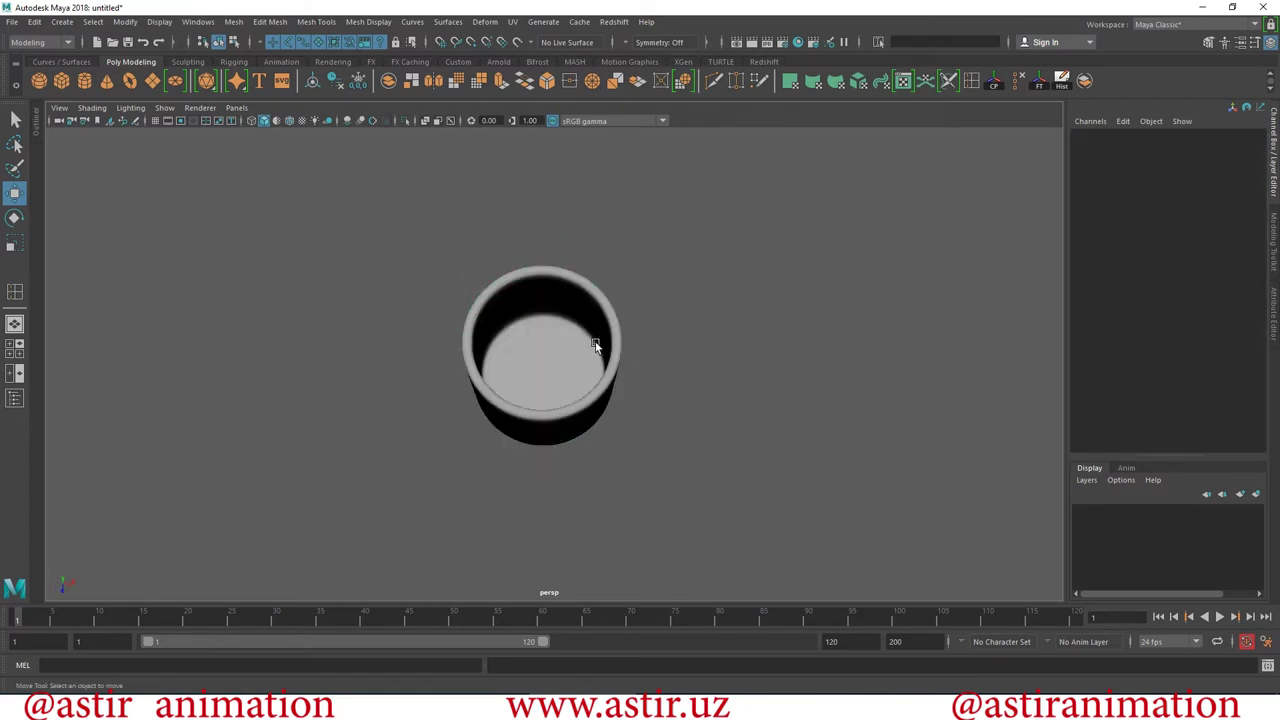
{"action": "mouse_move", "coordinate": [647, 433]}
{"action": "left_mouse_down", "text": "alt"}
{"action": "mouse_move", "coordinate": [612, 310]}
{"action": "mouse_move", "coordinate": [720, 366]}
{"action": "mouse_move", "coordinate": [688, 246]}
{"action": "mouse_move", "coordinate": [654, 395]}
{"action": "mouse_move", "coordinate": [566, 368]}
{"action": "left_mouse_up", "text": "alt"}
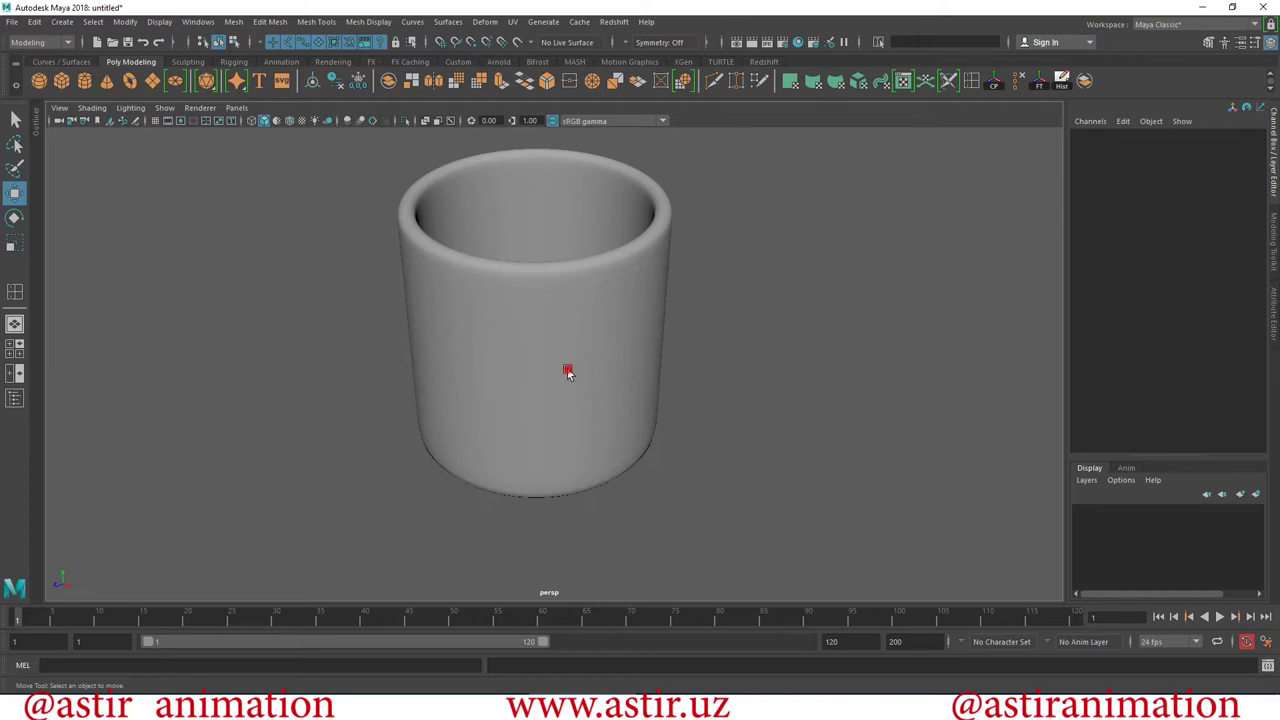
{"action": "left_click", "coordinate": [566, 368]}
{"action": "mouse_move", "coordinate": [768, 397]}
{"action": "left_mouse_down", "text": "alt"}
{"action": "mouse_move", "coordinate": [758, 343]}
{"action": "mouse_move", "coordinate": [791, 337]}
{"action": "mouse_move", "coordinate": [777, 314]}
{"action": "mouse_move", "coordinate": [571, 277]}
{"action": "mouse_move", "coordinate": [823, 292]}
{"action": "left_mouse_up", "text": "alt"}
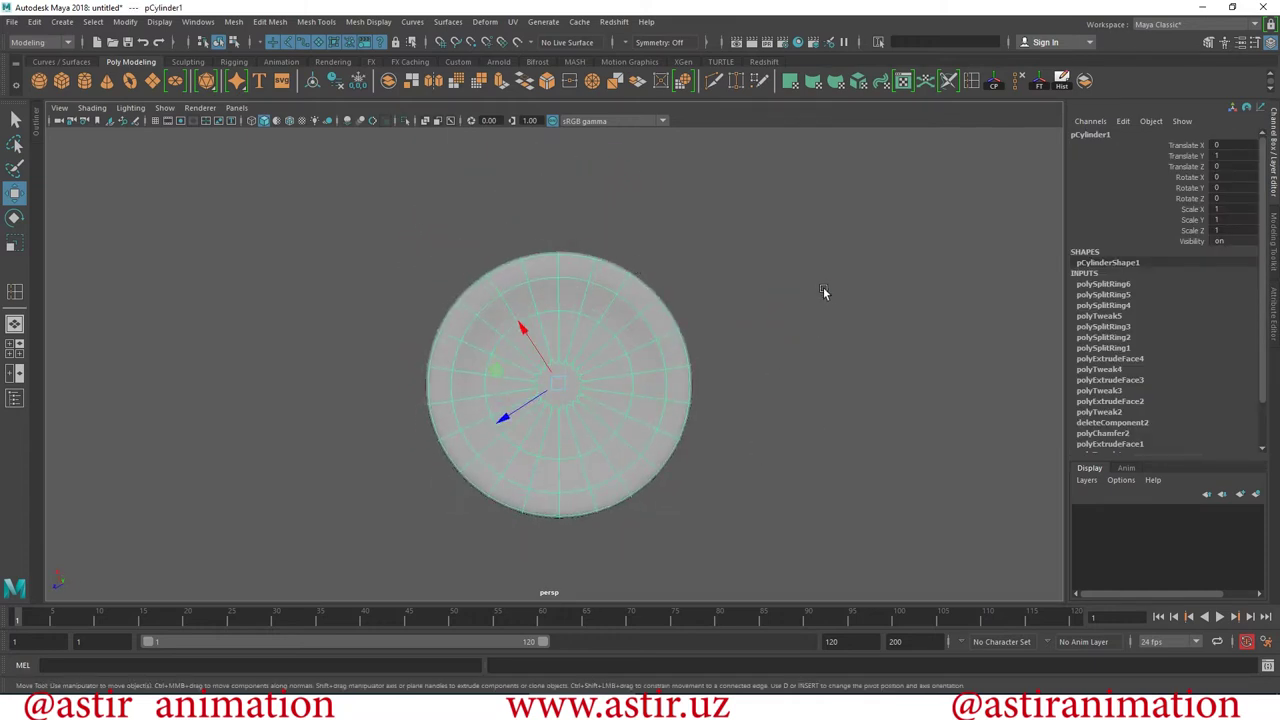
{"action": "left_click", "coordinate": [823, 292]}
{"action": "mouse_move", "coordinate": [649, 420]}
{"action": "left_mouse_down", "text": "alt"}
{"action": "mouse_move", "coordinate": [829, 540]}
{"action": "mouse_move", "coordinate": [925, 557]}
{"action": "mouse_move", "coordinate": [759, 471]}
{"action": "mouse_move", "coordinate": [648, 360]}
{"action": "left_mouse_up", "text": "alt"}
{"action": "left_click", "coordinate": [646, 360]}
{"action": "mouse_move", "coordinate": [759, 448]}
{"action": "left_mouse_down", "text": "alt"}
{"action": "mouse_move", "coordinate": [766, 380]}
{"action": "mouse_move", "coordinate": [820, 373]}
{"action": "left_mouse_up", "text": "alt"}
{"action": "left_click", "coordinate": [820, 373]}
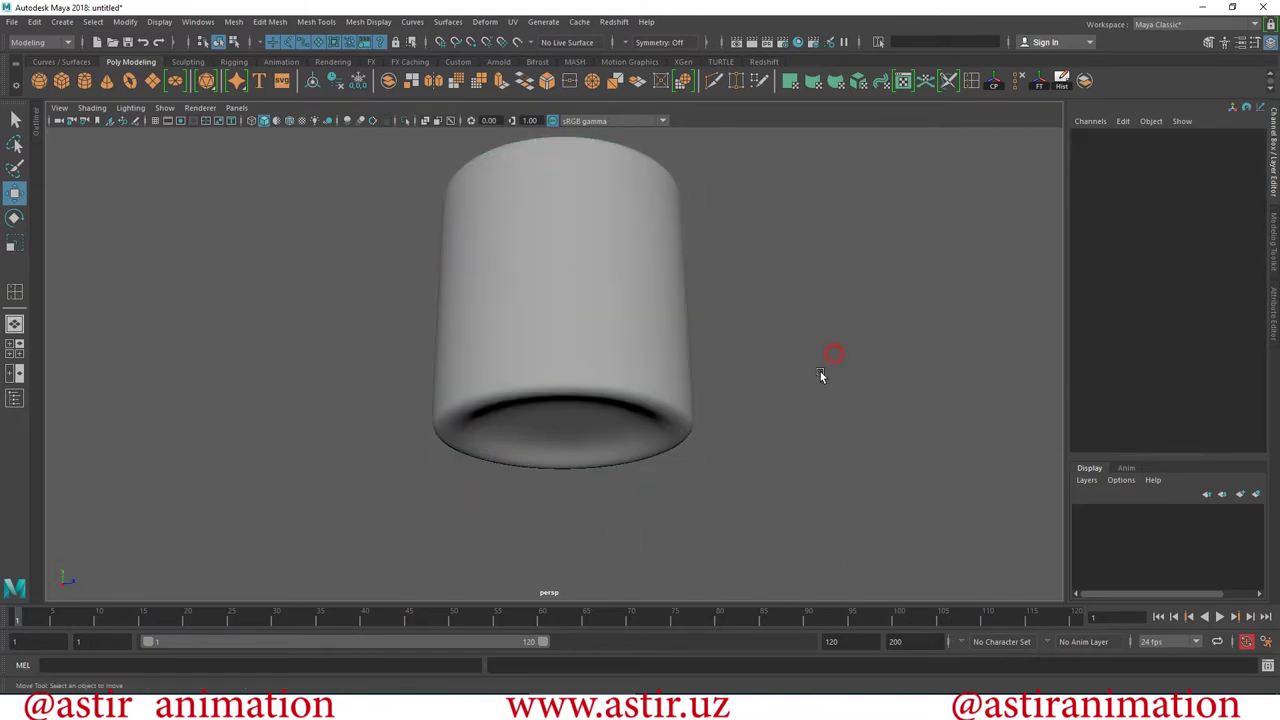
{"action": "left_click", "coordinate": [629, 345]}
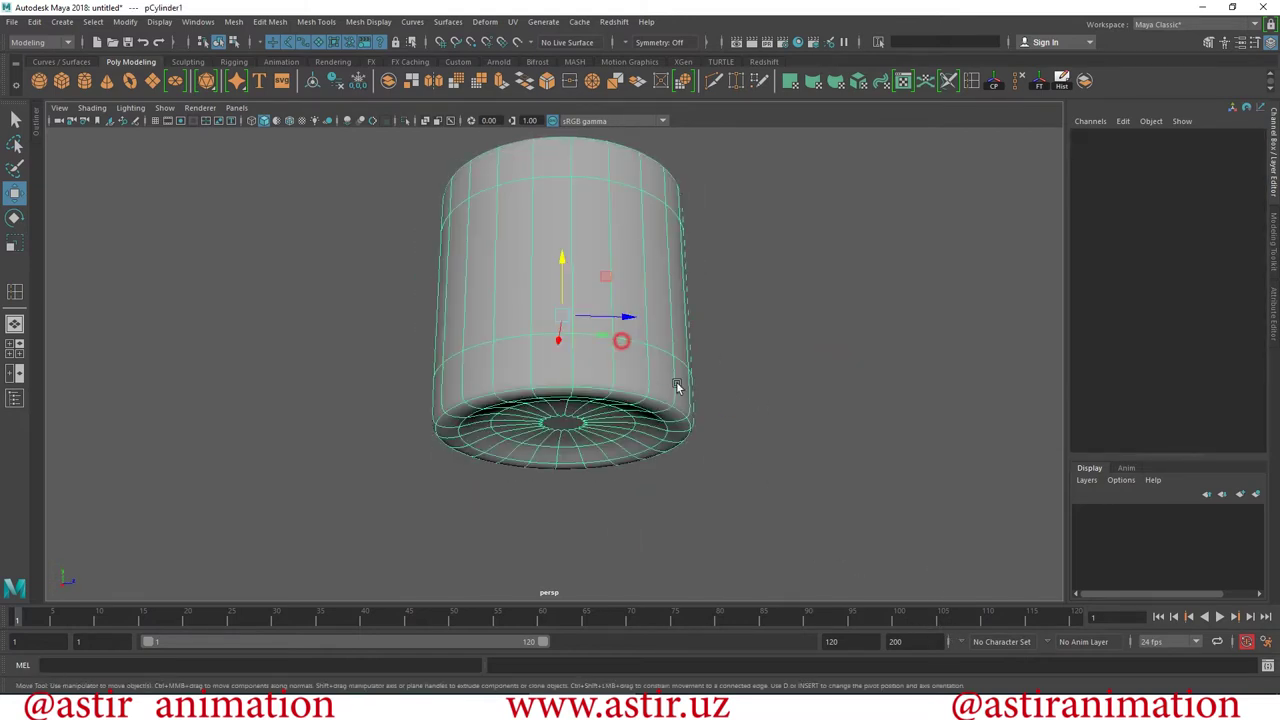
{"action": "mouse_move", "coordinate": [749, 408]}
{"action": "left_mouse_down", "text": "alt"}
{"action": "mouse_move", "coordinate": [780, 449]}
{"action": "mouse_move", "coordinate": [740, 420]}
{"action": "mouse_move", "coordinate": [703, 326]}
{"action": "mouse_move", "coordinate": [706, 472]}
{"action": "mouse_move", "coordinate": [690, 406]}
{"action": "left_mouse_up", "text": "alt"}
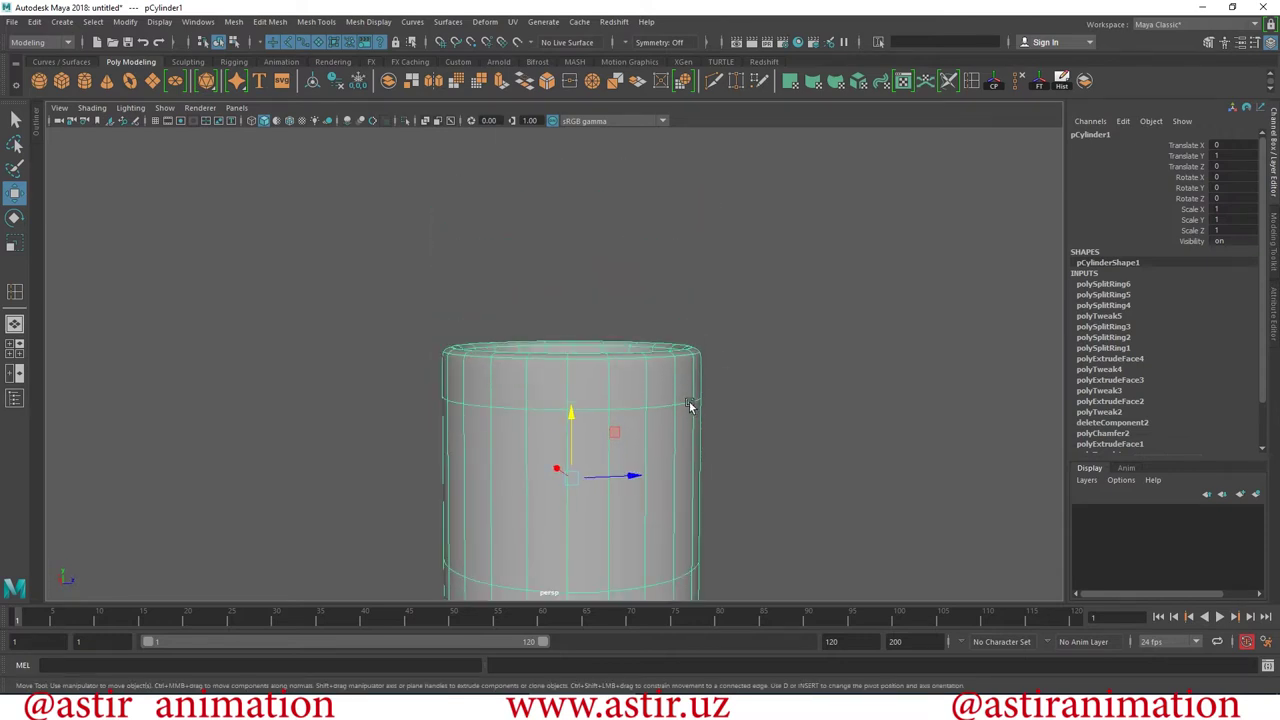
{"action": "mouse_move", "coordinate": [774, 462]}
{"action": "left_mouse_down", "text": "alt"}
{"action": "mouse_move", "coordinate": [700, 317]}
{"action": "mouse_move", "coordinate": [720, 443]}
{"action": "mouse_move", "coordinate": [716, 425]}
{"action": "left_mouse_up", "text": "alt"}
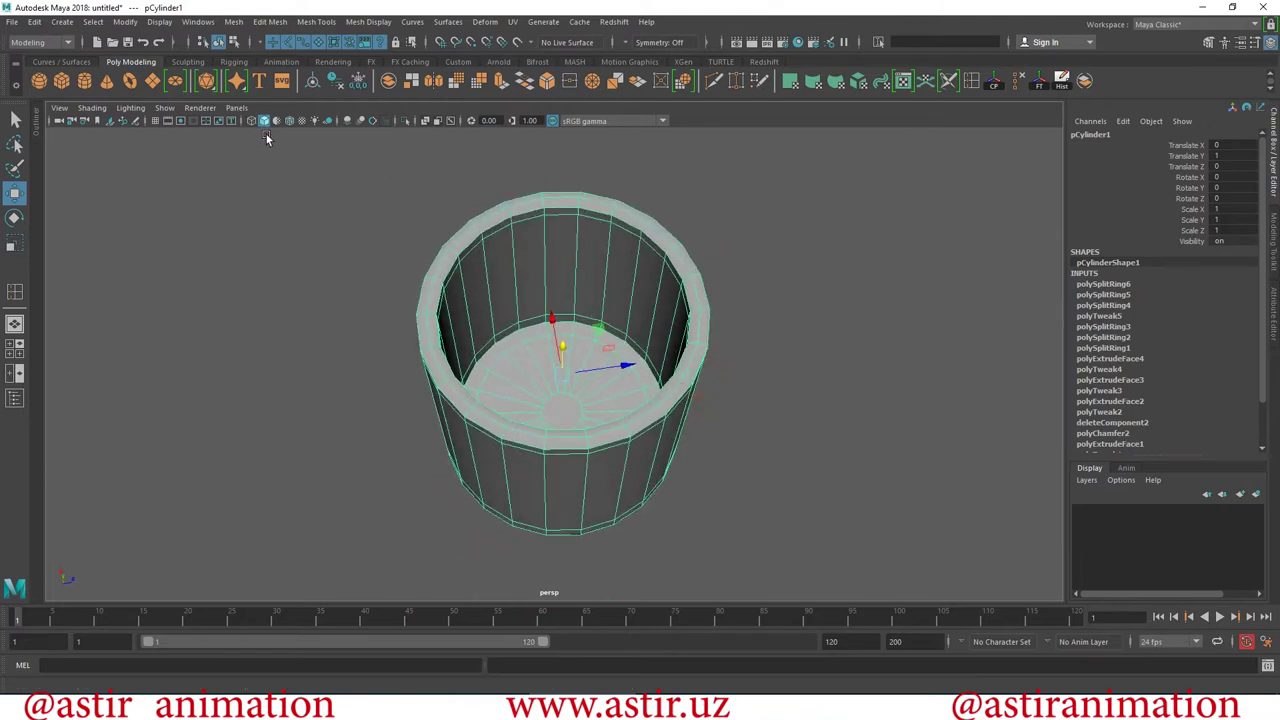
Turn on the viewport ground grid and orbit to a full side view of the cup.
{"action": "left_click", "coordinate": [156, 120]}
{"action": "mouse_move", "coordinate": [738, 391]}
{"action": "left_mouse_down", "text": "alt"}
{"action": "mouse_move", "coordinate": [606, 380]}
{"action": "mouse_move", "coordinate": [620, 380]}
{"action": "mouse_move", "coordinate": [617, 443]}
{"action": "mouse_move", "coordinate": [538, 400]}
{"action": "mouse_move", "coordinate": [557, 473]}
{"action": "left_mouse_up", "text": "alt"}
{"action": "mouse_move", "coordinate": [574, 522]}
{"action": "left_mouse_down", "text": "alt"}
{"action": "mouse_move", "coordinate": [557, 480]}
{"action": "mouse_move", "coordinate": [631, 480]}
{"action": "mouse_move", "coordinate": [497, 468]}
{"action": "left_mouse_up", "text": "alt"}
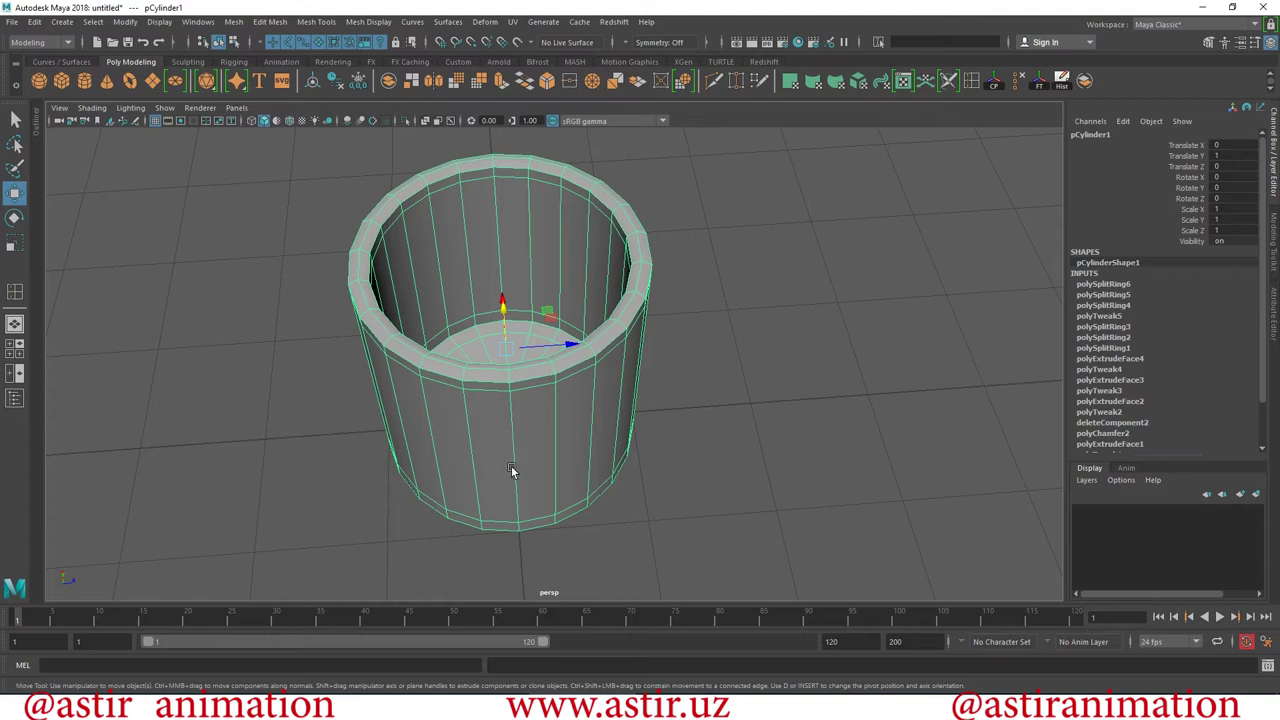
{"action": "scroll", "coordinate": [602, 601], "scroll_direction": "down", "scroll_amount": 3}
{"action": "left_click_drag", "start_coordinate": [811, 543], "coordinate": [568, 502], "text": "alt"}
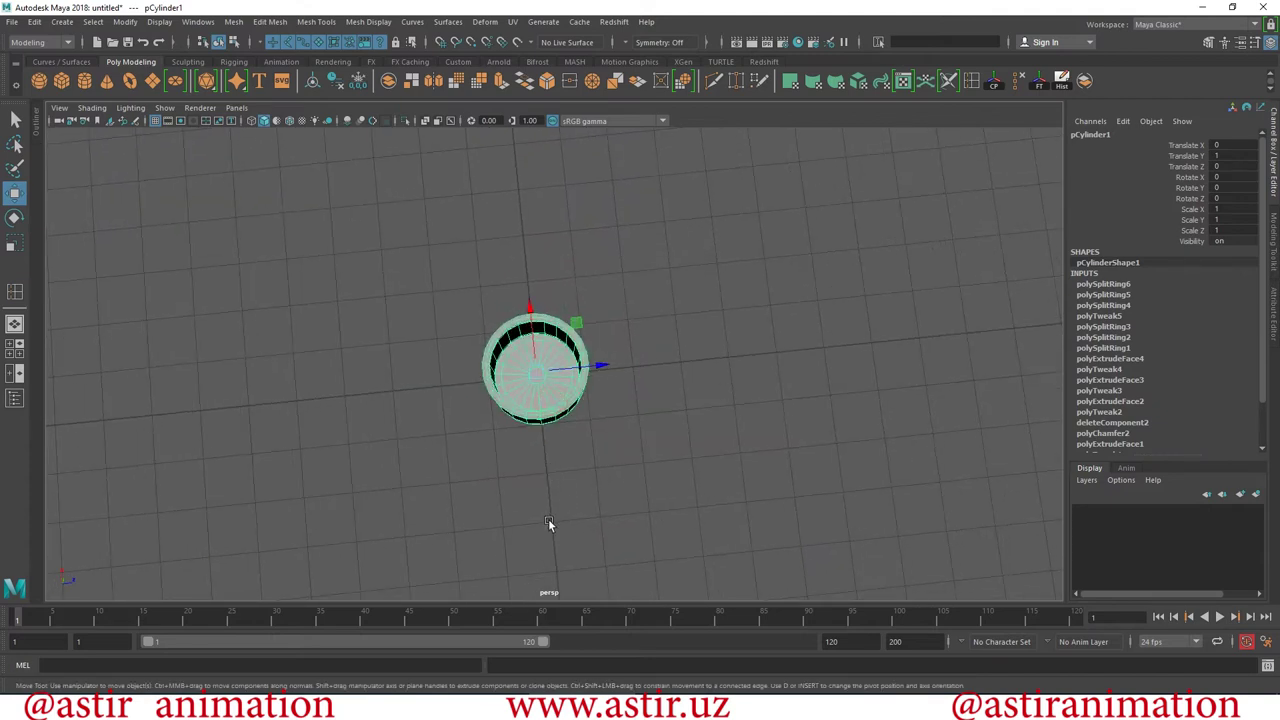
{"action": "mouse_move", "coordinate": [443, 306]}
{"action": "left_mouse_down", "text": "alt"}
{"action": "mouse_move", "coordinate": [666, 543]}
{"action": "mouse_move", "coordinate": [577, 451]}
{"action": "left_mouse_up", "text": "alt"}
{"action": "scroll", "coordinate": [643, 534], "scroll_direction": "up", "scroll_amount": 3}
{"action": "scroll", "coordinate": [591, 563], "scroll_direction": "up", "scroll_amount": 2}
{"action": "mouse_move", "coordinate": [590, 563]}
{"action": "left_mouse_down", "text": "alt"}
{"action": "mouse_move", "coordinate": [657, 343]}
{"action": "mouse_move", "coordinate": [643, 374]}
{"action": "mouse_move", "coordinate": [649, 480]}
{"action": "mouse_move", "coordinate": [687, 470]}
{"action": "mouse_move", "coordinate": [484, 340]}
{"action": "mouse_move", "coordinate": [400, 363]}
{"action": "mouse_move", "coordinate": [409, 534]}
{"action": "mouse_move", "coordinate": [480, 322]}
{"action": "left_mouse_up", "text": "alt"}
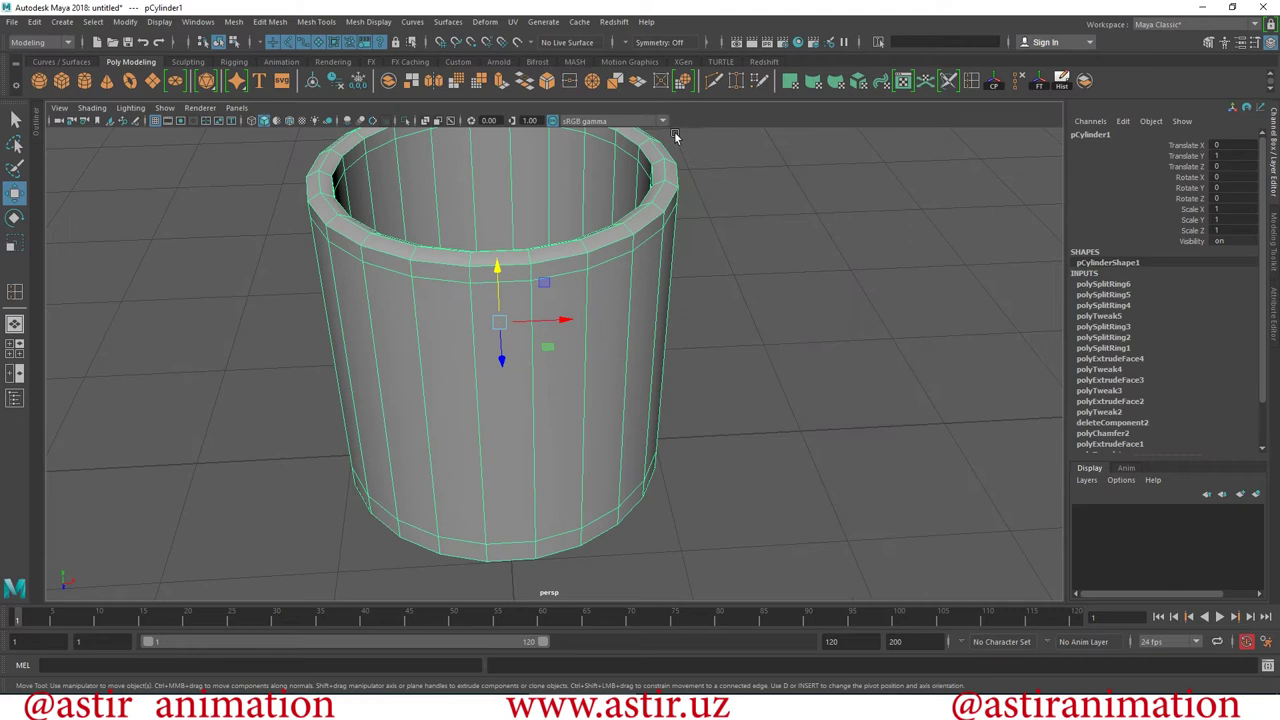
Insert horizontal edge loops on the lower cup wall, undoing a misplaced loop near the base.
{"action": "left_click", "coordinate": [14, 292]}
{"action": "mouse_move", "coordinate": [720, 491]}
{"action": "left_mouse_down", "text": "alt"}
{"action": "mouse_move", "coordinate": [569, 374]}
{"action": "mouse_move", "coordinate": [611, 330]}
{"action": "left_mouse_up", "text": "alt"}
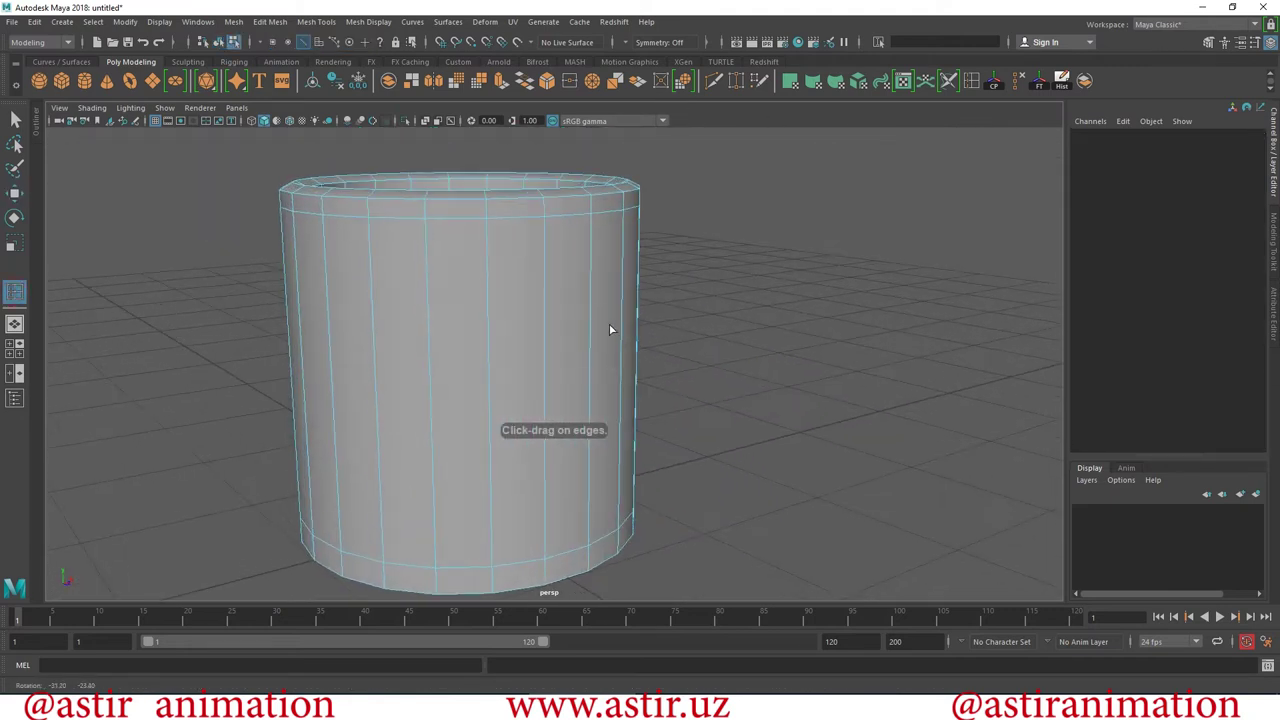
{"action": "left_click", "coordinate": [591, 241]}
{"action": "left_click_drag", "start_coordinate": [593, 241], "coordinate": [587, 288]}
{"action": "mouse_move", "coordinate": [568, 424]}
{"action": "left_mouse_down", "text": "alt"}
{"action": "mouse_move", "coordinate": [577, 462]}
{"action": "mouse_move", "coordinate": [591, 445]}
{"action": "left_mouse_up", "text": "alt"}
{"action": "key", "text": "ctrl+z"}
{"action": "left_click_drag", "start_coordinate": [590, 400], "coordinate": [590, 400]}
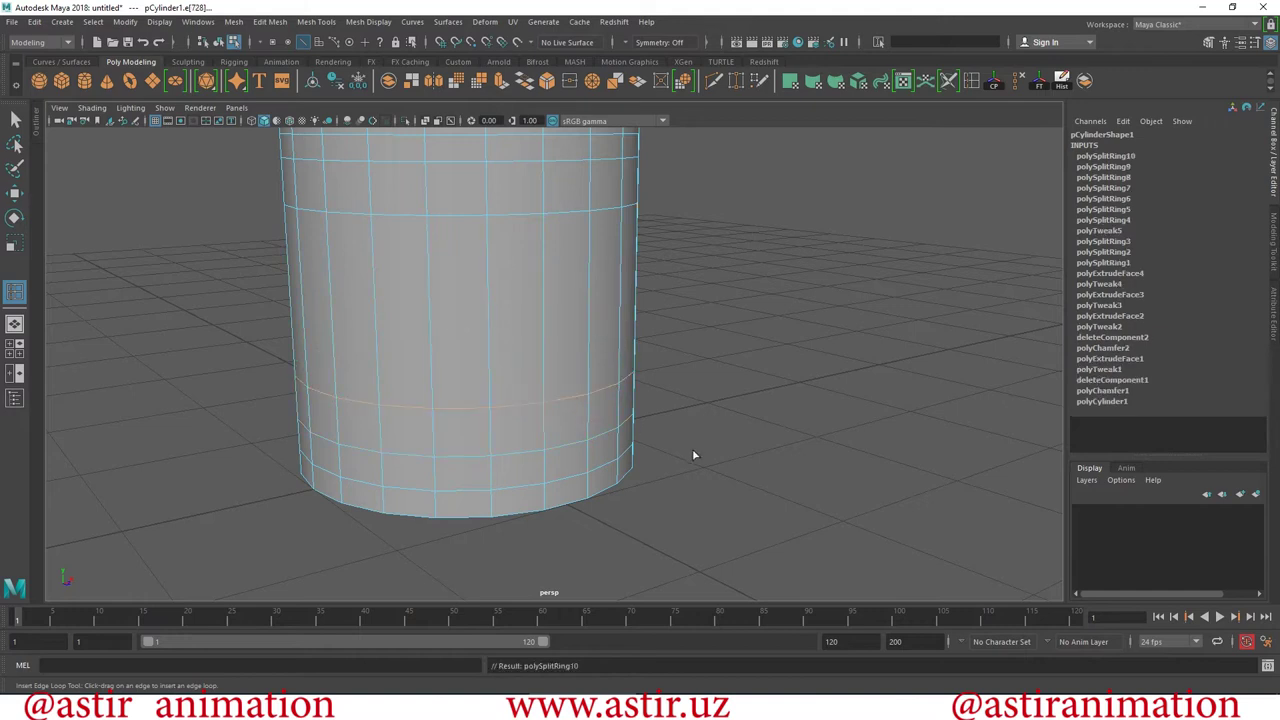
{"action": "scroll", "coordinate": [694, 451], "scroll_direction": "down", "scroll_amount": 3}
{"action": "mouse_move", "coordinate": [651, 451]}
{"action": "left_mouse_down", "text": "alt"}
{"action": "mouse_move", "coordinate": [586, 391]}
{"action": "mouse_move", "coordinate": [609, 394]}
{"action": "mouse_move", "coordinate": [506, 407]}
{"action": "left_mouse_up", "text": "alt"}
Select a face near the top of the wall and a lower face.
{"action": "left_click", "coordinate": [15, 196]}
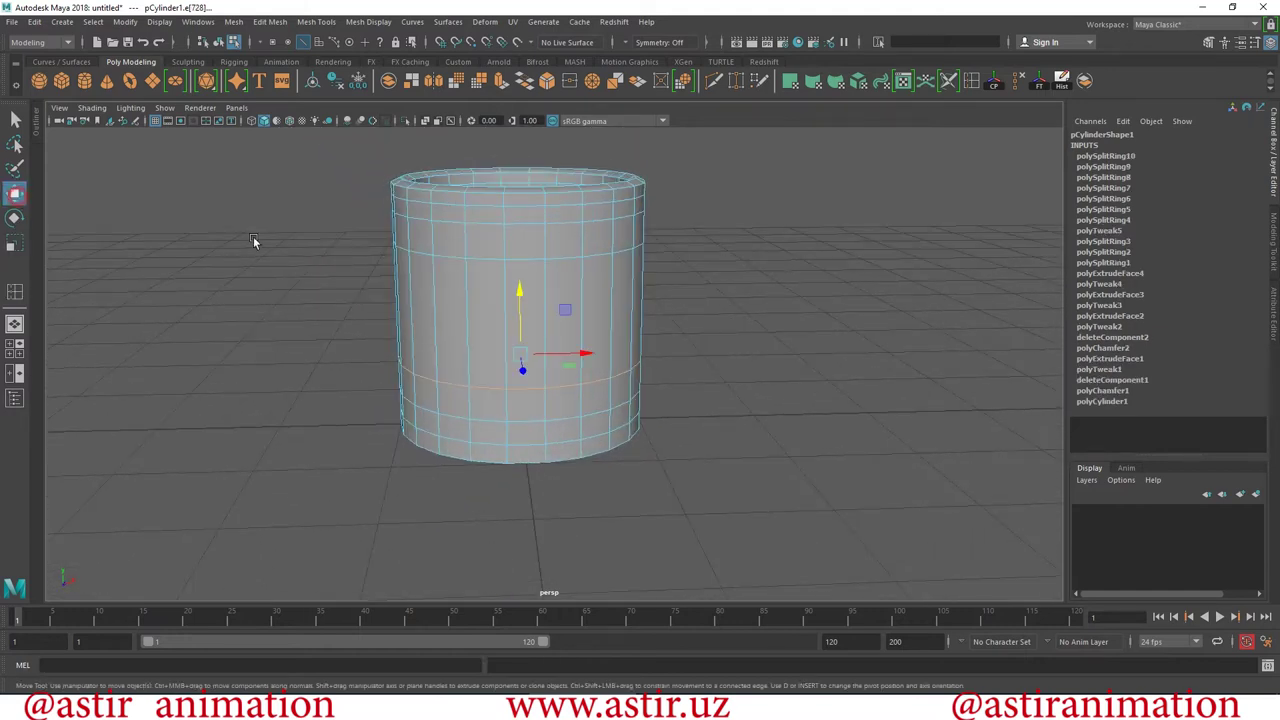
{"action": "right_click_drag", "start_coordinate": [586, 247], "coordinate": [586, 280]}
{"action": "left_click", "coordinate": [516, 240]}
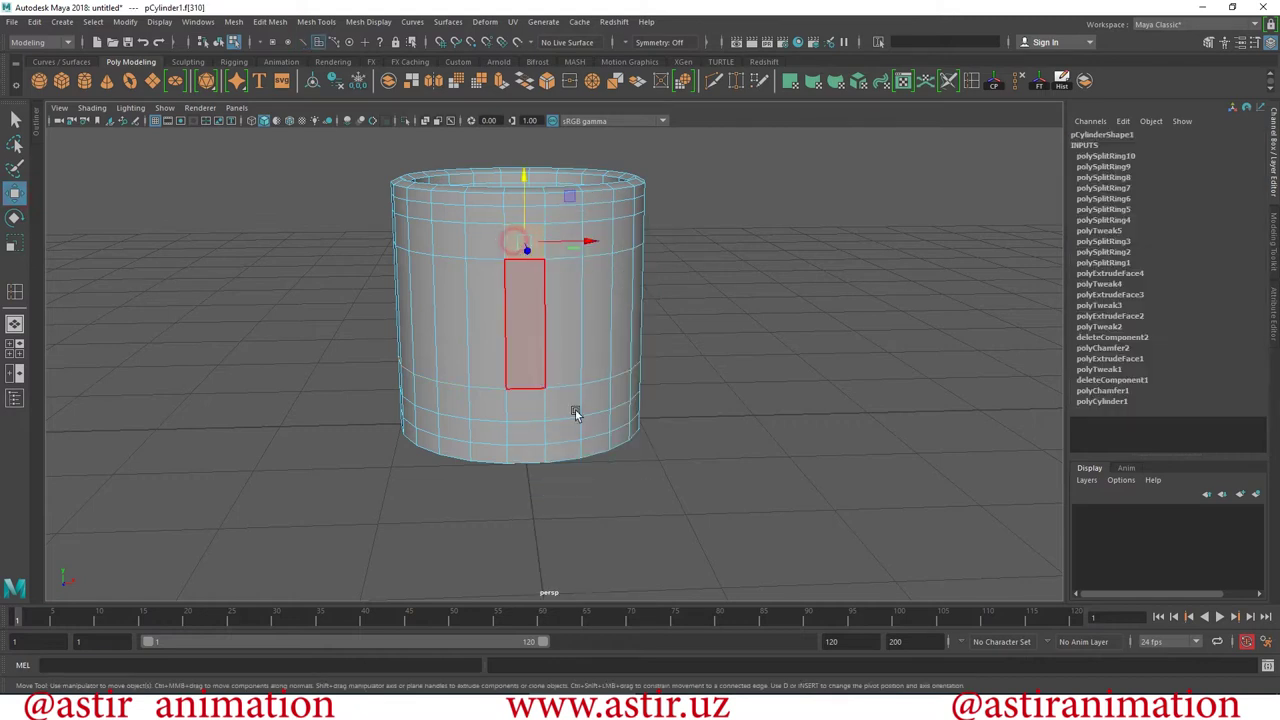
{"action": "left_click", "coordinate": [524, 410], "text": "shift"}
{"action": "mouse_move", "coordinate": [663, 406]}
{"action": "left_mouse_down", "text": "alt"}
{"action": "mouse_move", "coordinate": [811, 391]}
{"action": "mouse_move", "coordinate": [794, 403]}
{"action": "mouse_move", "coordinate": [686, 393]}
{"action": "left_mouse_up", "text": "alt"}
{"action": "scroll", "coordinate": [621, 503], "scroll_direction": "up", "scroll_amount": 3}
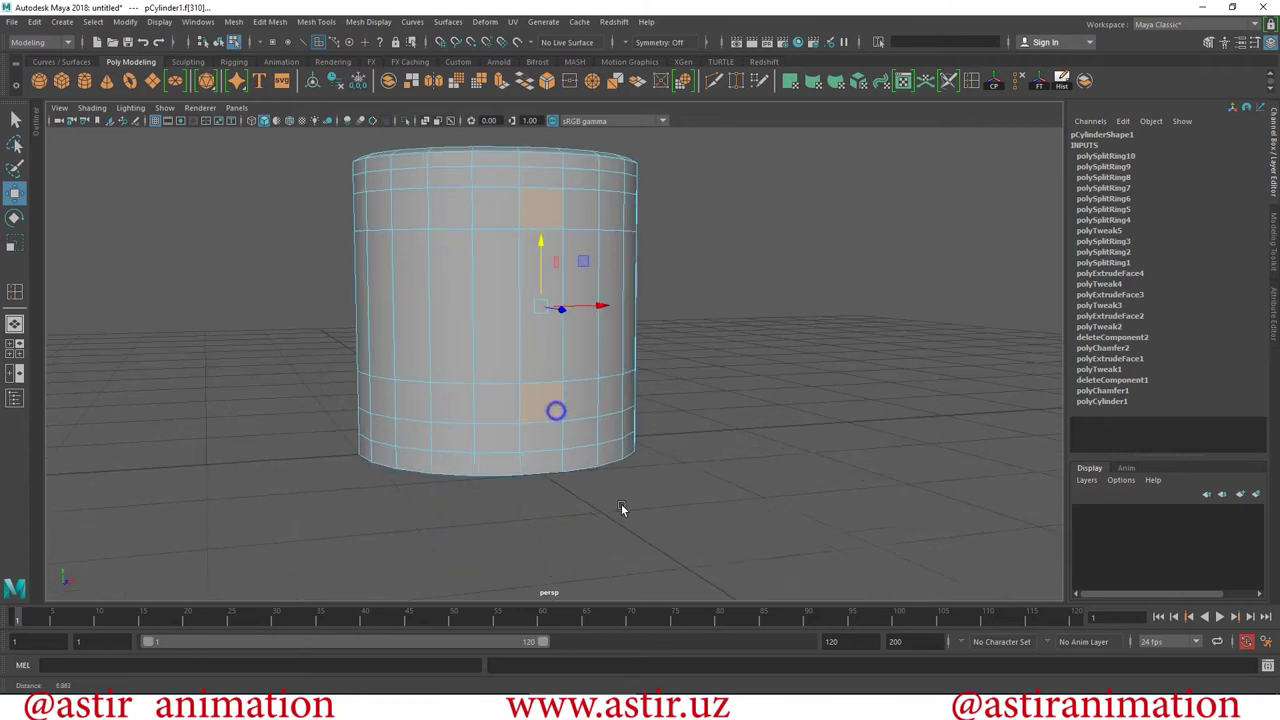
{"action": "scroll", "coordinate": [555, 459], "scroll_direction": "up", "scroll_amount": 2}
Undo the latest edge loop and insert a new loop around the lower wall.
{"action": "key", "text": "ctrl+z"}
{"action": "key", "text": "ctrl+z"}
{"action": "key", "text": "ctrl+z"}
{"action": "key", "text": "ctrl+z"}
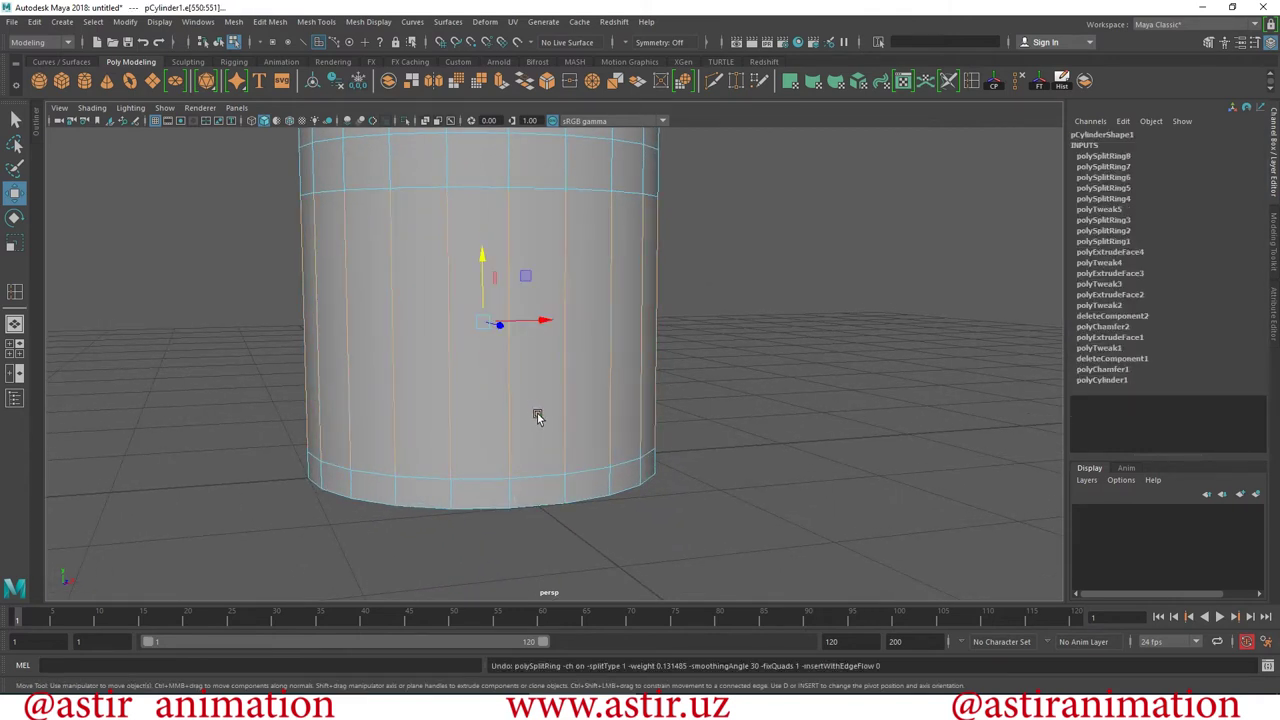
{"action": "right_click_drag", "start_coordinate": [545, 338], "coordinate": [542, 302]}
{"action": "left_click", "coordinate": [543, 470]}
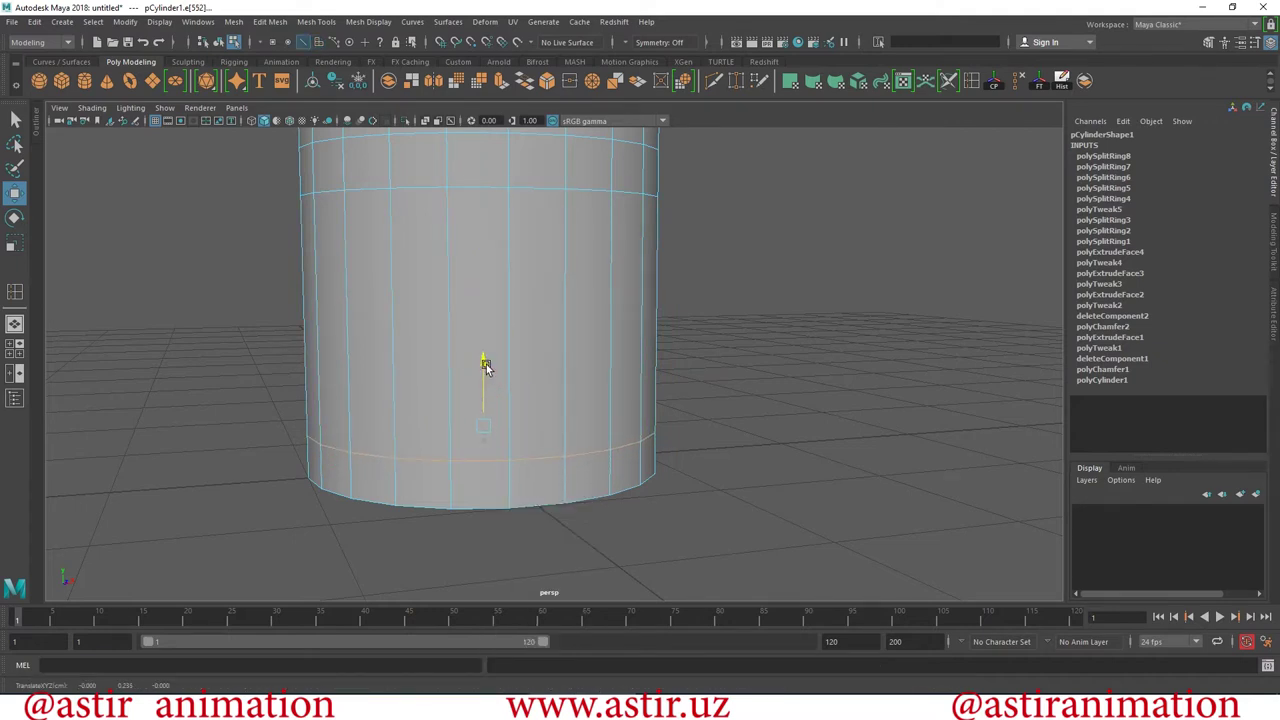
{"action": "left_click", "coordinate": [20, 290]}
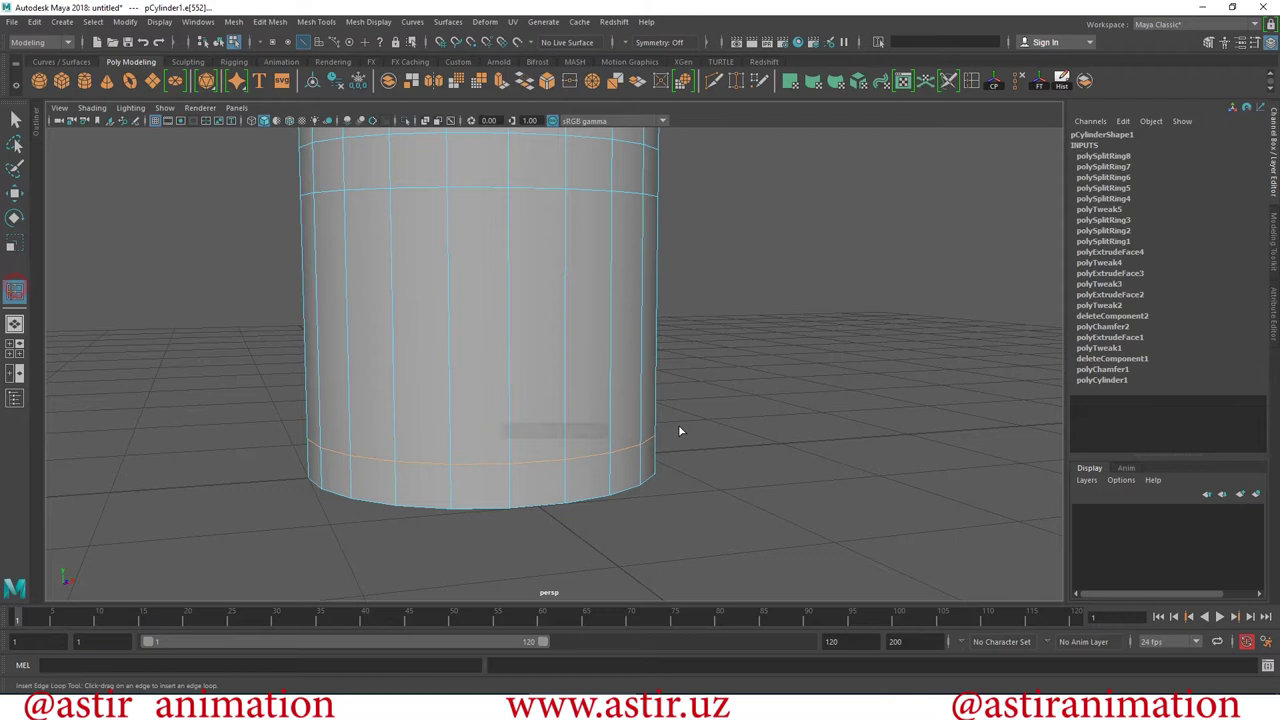
{"action": "left_click", "coordinate": [572, 410]}
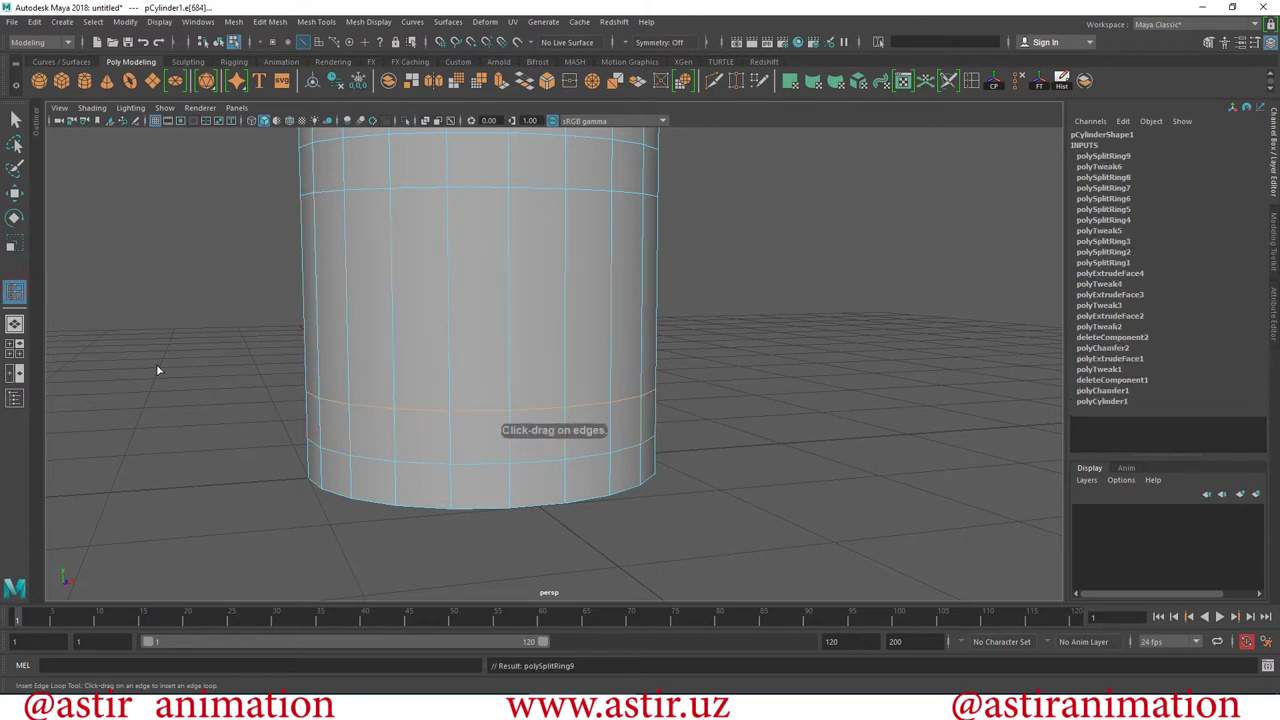
Select a matching top and bottom side face on the cup wall in Face mode.
{"action": "left_click", "coordinate": [15, 192]}
{"action": "scroll", "coordinate": [720, 330], "scroll_direction": "down", "scroll_amount": 2}
{"action": "left_click", "coordinate": [576, 268]}
{"action": "key", "text": "F11"}
{"action": "left_click", "coordinate": [548, 210]}
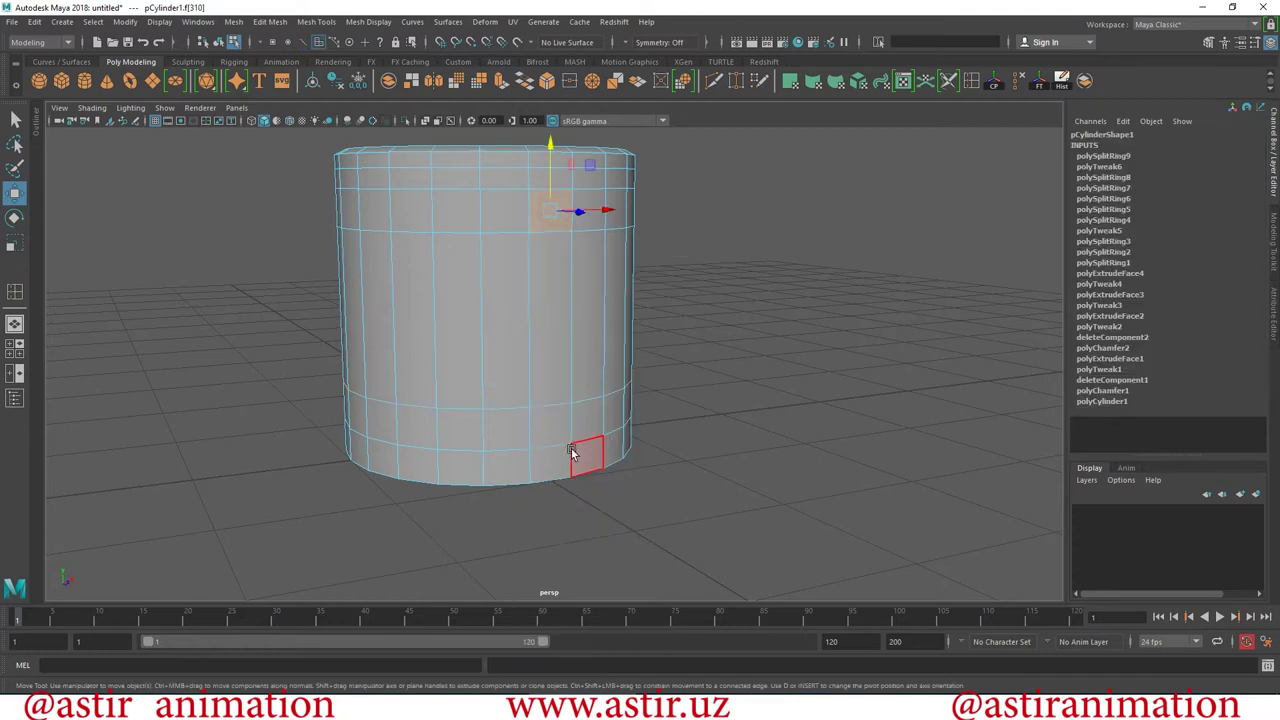
{"action": "left_click", "coordinate": [549, 422], "text": "shift"}
{"action": "mouse_move", "coordinate": [716, 395]}
{"action": "left_mouse_down", "text": "alt"}
{"action": "mouse_move", "coordinate": [681, 373]}
{"action": "mouse_move", "coordinate": [630, 277]}
{"action": "mouse_move", "coordinate": [534, 240]}
{"action": "left_mouse_up", "text": "alt"}
{"action": "left_click", "coordinate": [541, 210]}
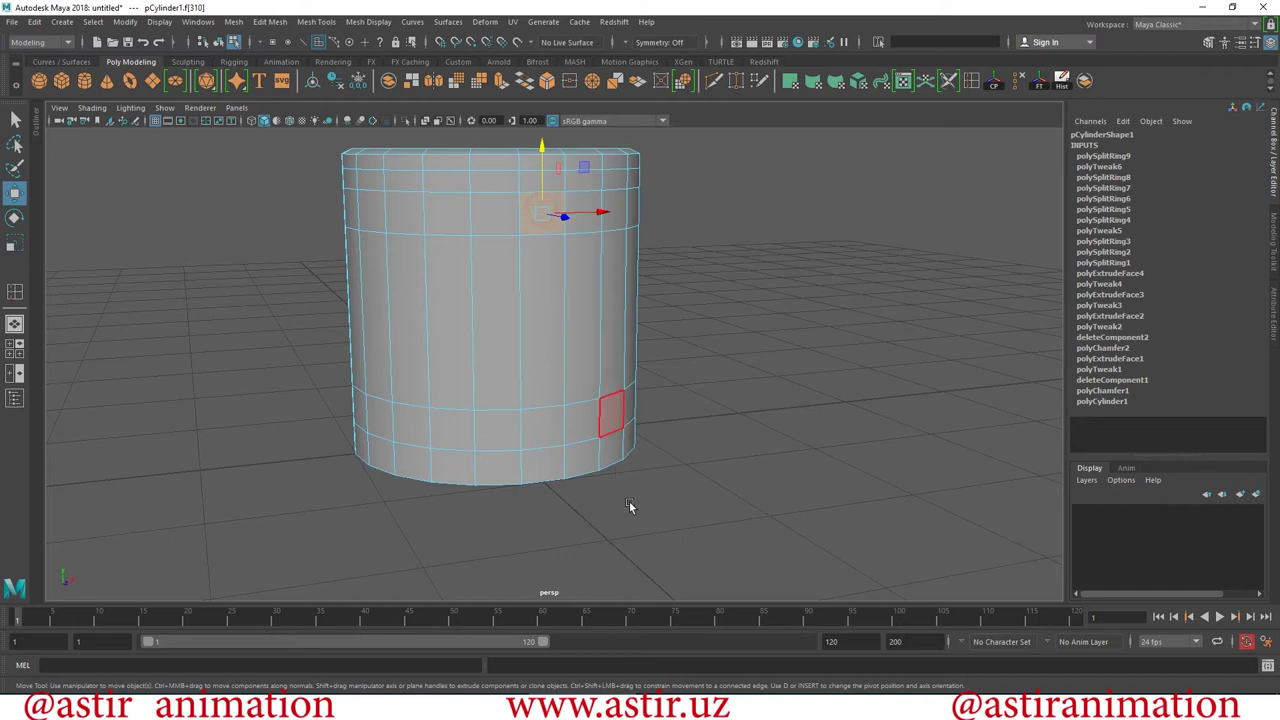
{"action": "left_click", "coordinate": [564, 481], "text": "shift"}
{"action": "mouse_move", "coordinate": [643, 484]}
{"action": "left_mouse_down", "text": "alt"}
{"action": "mouse_move", "coordinate": [582, 527]}
{"action": "mouse_move", "coordinate": [652, 522]}
{"action": "mouse_move", "coordinate": [560, 400]}
{"action": "left_mouse_up", "text": "alt"}
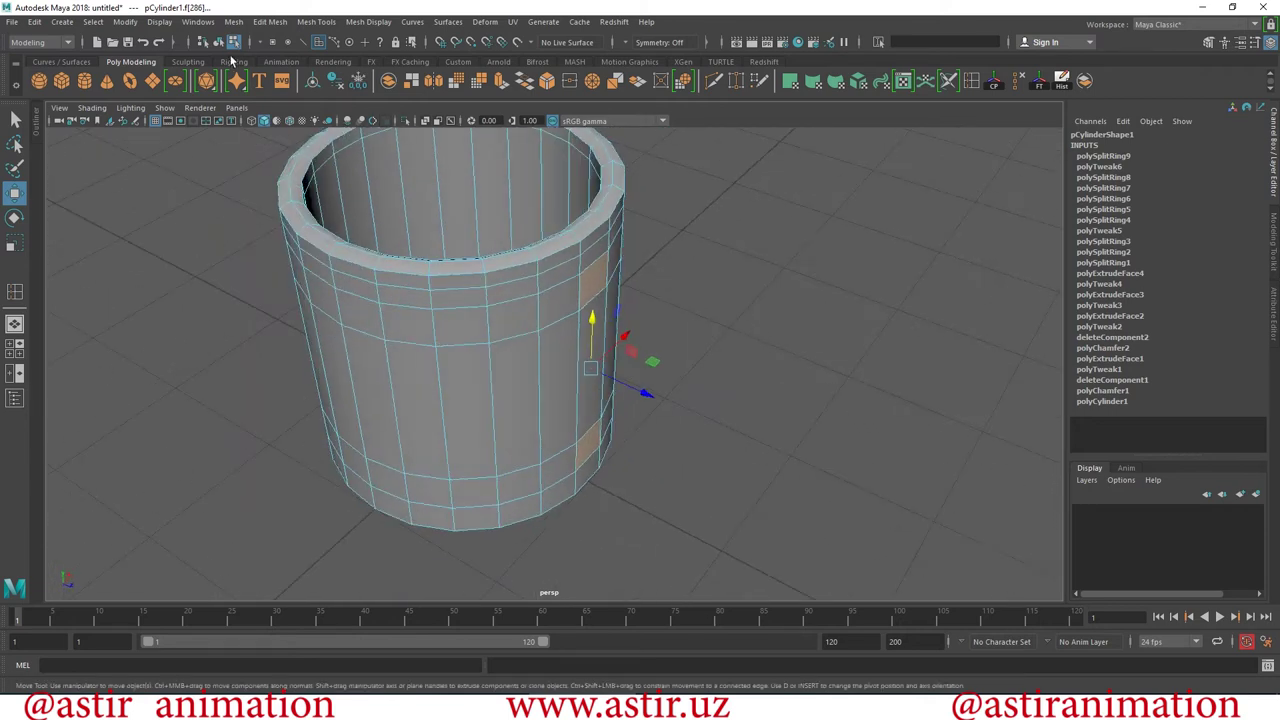
Extrude the two selected side faces outward to Local Translate Z 0.734, then deselect them.
{"action": "left_click", "coordinate": [283, 24]}
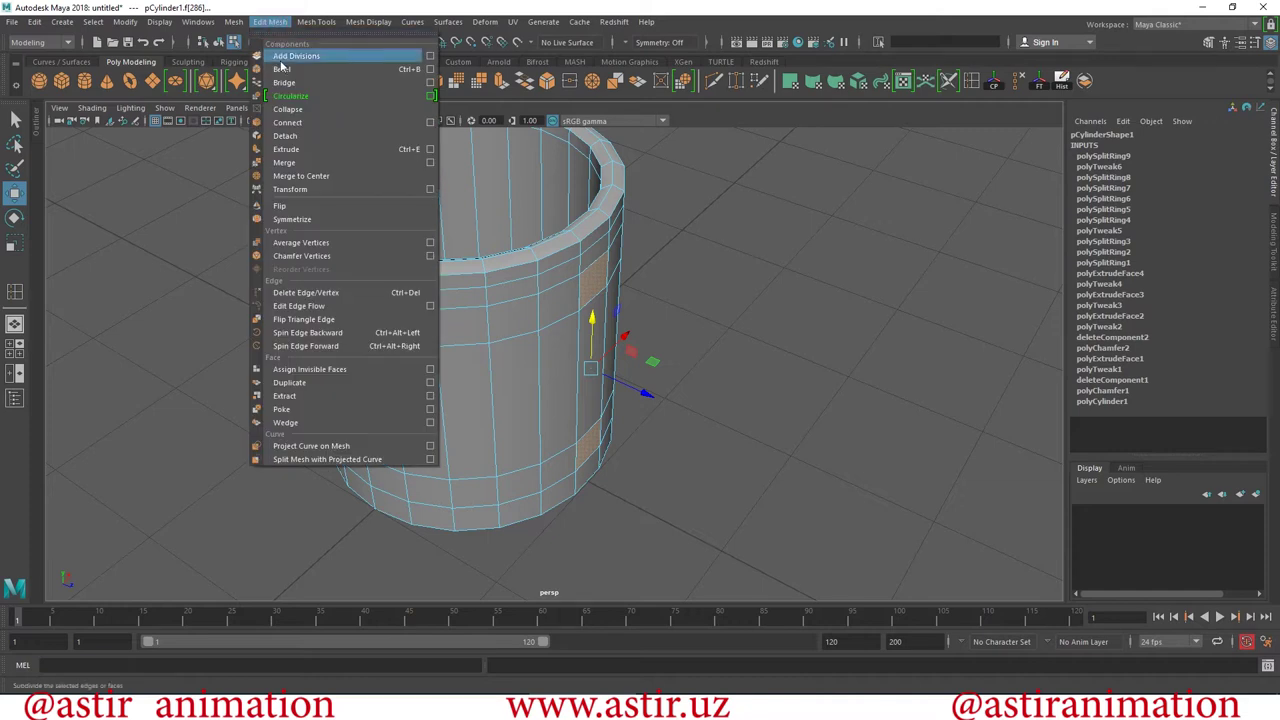
{"action": "left_click", "coordinate": [286, 149]}
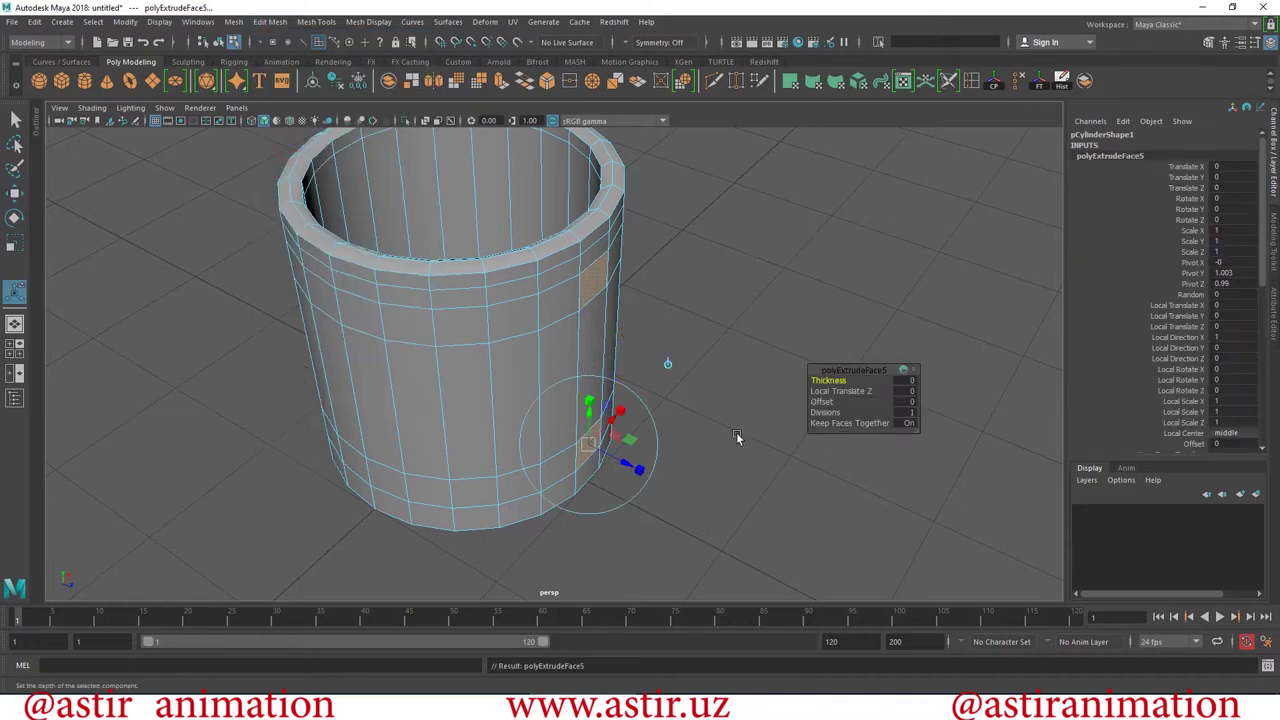
{"action": "left_click_drag", "start_coordinate": [630, 464], "coordinate": [740, 520]}
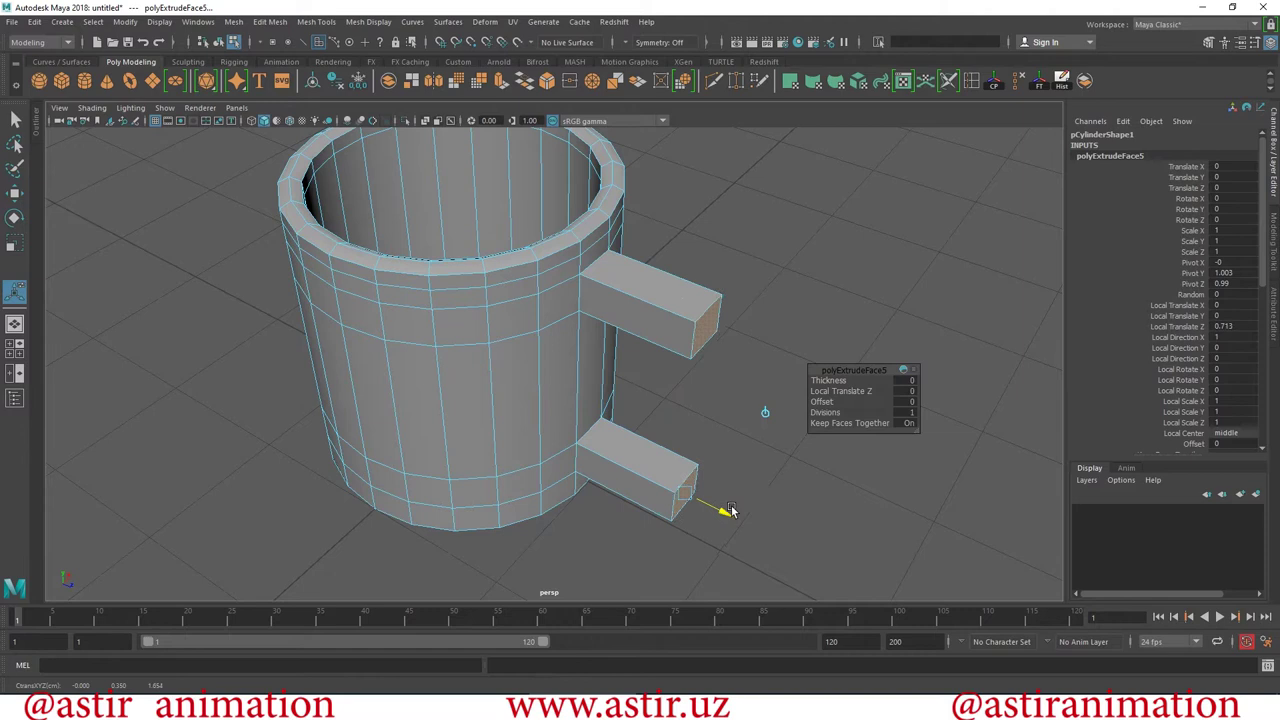
{"action": "left_click_drag", "start_coordinate": [744, 315], "coordinate": [674, 193], "text": "alt"}
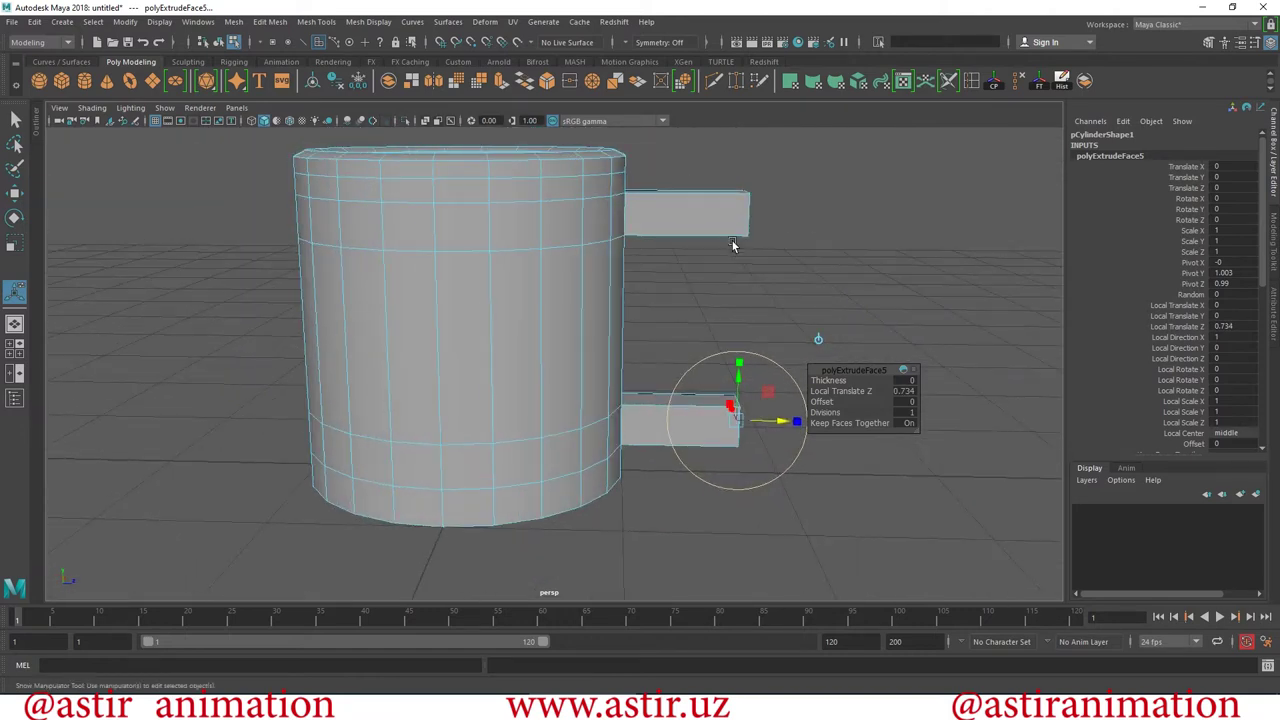
{"action": "mouse_move", "coordinate": [718, 426]}
{"action": "left_mouse_down", "text": "alt"}
{"action": "mouse_move", "coordinate": [539, 366]}
{"action": "mouse_move", "coordinate": [737, 266]}
{"action": "left_mouse_up", "text": "alt"}
{"action": "left_click", "coordinate": [740, 262]}
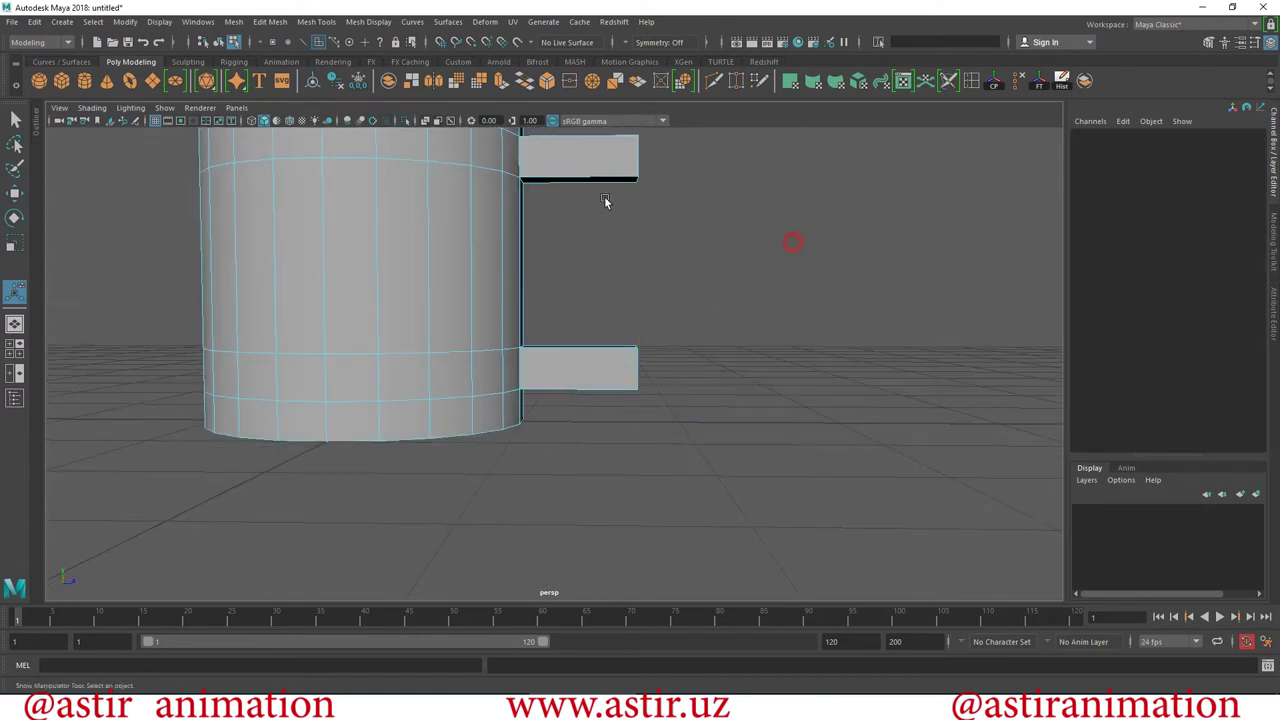
{"action": "left_click", "coordinate": [15, 193]}
{"action": "mouse_move", "coordinate": [758, 325]}
{"action": "left_mouse_down", "text": "alt"}
{"action": "mouse_move", "coordinate": [686, 280]}
{"action": "mouse_move", "coordinate": [700, 262]}
{"action": "mouse_move", "coordinate": [624, 305]}
{"action": "left_mouse_up", "text": "alt"}
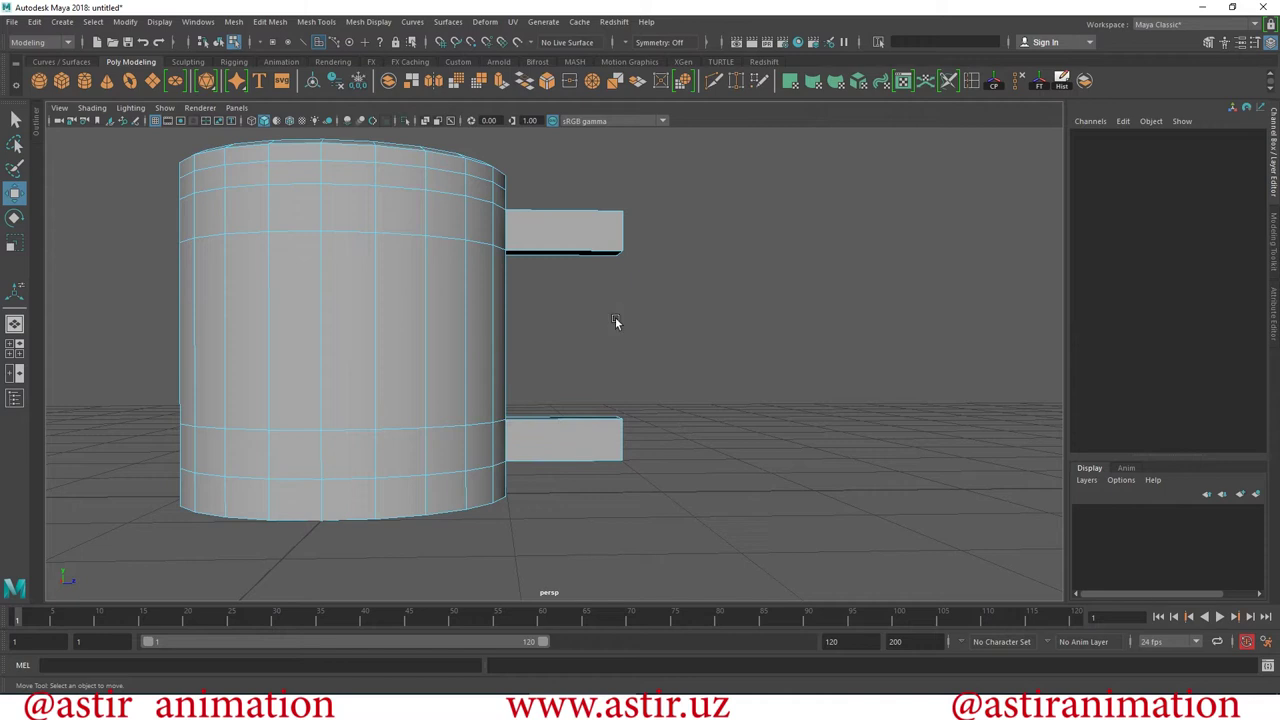
Select the handle stubs' end faces and inspect both stubs from several angles.
{"action": "mouse_move", "coordinate": [612, 256]}
{"action": "left_mouse_down", "text": "alt"}
{"action": "mouse_move", "coordinate": [540, 272]}
{"action": "mouse_move", "coordinate": [529, 290]}
{"action": "left_mouse_up", "text": "alt"}
{"action": "left_click", "coordinate": [594, 248]}
{"action": "mouse_move", "coordinate": [611, 311]}
{"action": "left_mouse_down", "text": "alt"}
{"action": "mouse_move", "coordinate": [434, 354]}
{"action": "mouse_move", "coordinate": [442, 330]}
{"action": "mouse_move", "coordinate": [495, 331]}
{"action": "left_mouse_up", "text": "alt"}
{"action": "left_click", "coordinate": [548, 456]}
{"action": "mouse_move", "coordinate": [672, 388]}
{"action": "left_mouse_down", "text": "alt"}
{"action": "mouse_move", "coordinate": [687, 387]}
{"action": "mouse_move", "coordinate": [648, 313]}
{"action": "mouse_move", "coordinate": [640, 240]}
{"action": "left_mouse_up", "text": "alt"}
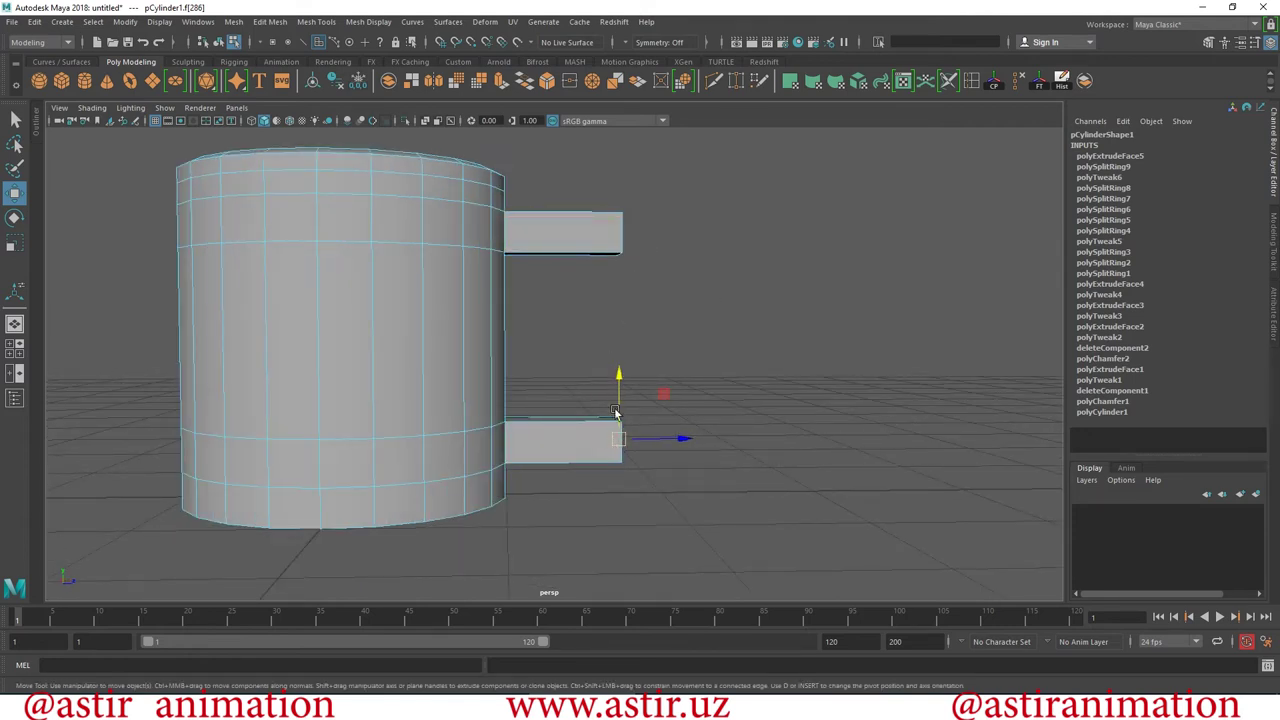
{"action": "mouse_move", "coordinate": [580, 224]}
{"action": "left_mouse_down", "text": "alt"}
{"action": "mouse_move", "coordinate": [571, 214]}
{"action": "mouse_move", "coordinate": [600, 223]}
{"action": "mouse_move", "coordinate": [608, 200]}
{"action": "mouse_move", "coordinate": [604, 228]}
{"action": "left_mouse_up", "text": "alt"}
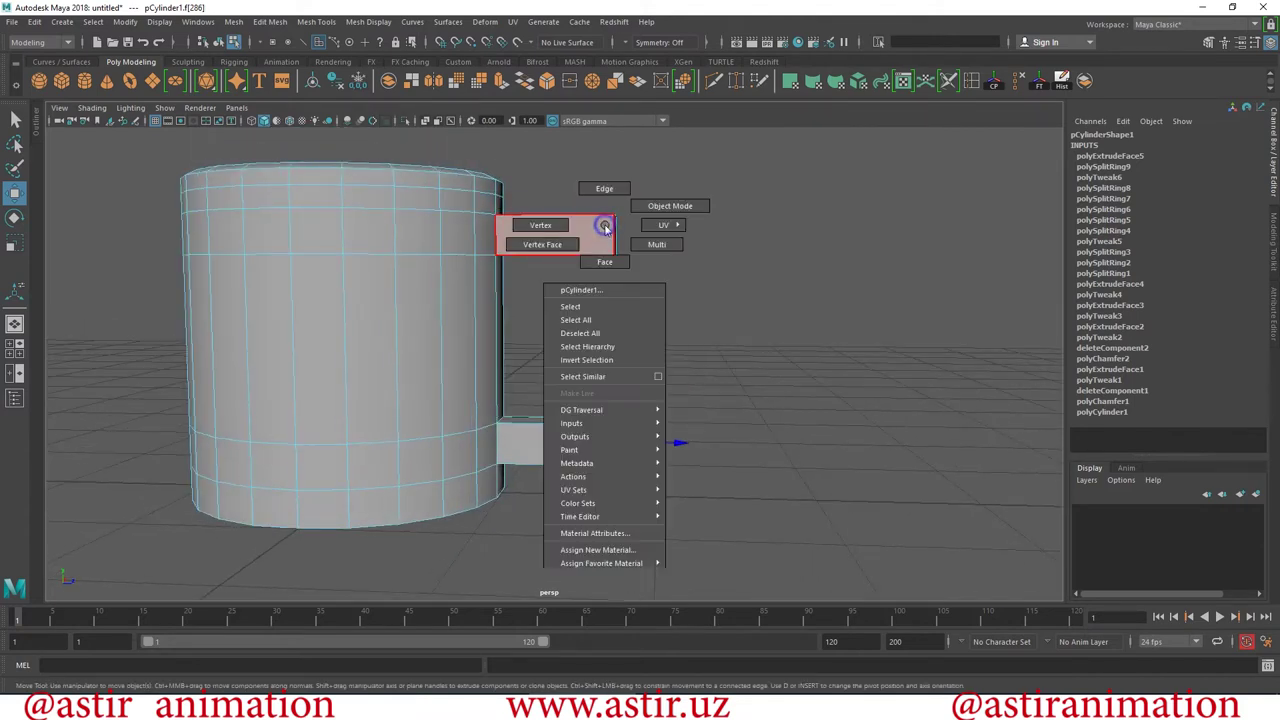
Select each stub's end vertices and move them so the ends slant toward each other.
{"action": "right_click_drag", "start_coordinate": [604, 228], "coordinate": [540, 225]}
{"action": "left_click_drag", "start_coordinate": [643, 243], "coordinate": [566, 303]}
{"action": "mouse_move", "coordinate": [566, 303]}
{"action": "left_mouse_down", "text": "alt"}
{"action": "mouse_move", "coordinate": [363, 312]}
{"action": "mouse_move", "coordinate": [645, 267]}
{"action": "mouse_move", "coordinate": [566, 234]}
{"action": "left_mouse_up", "text": "alt"}
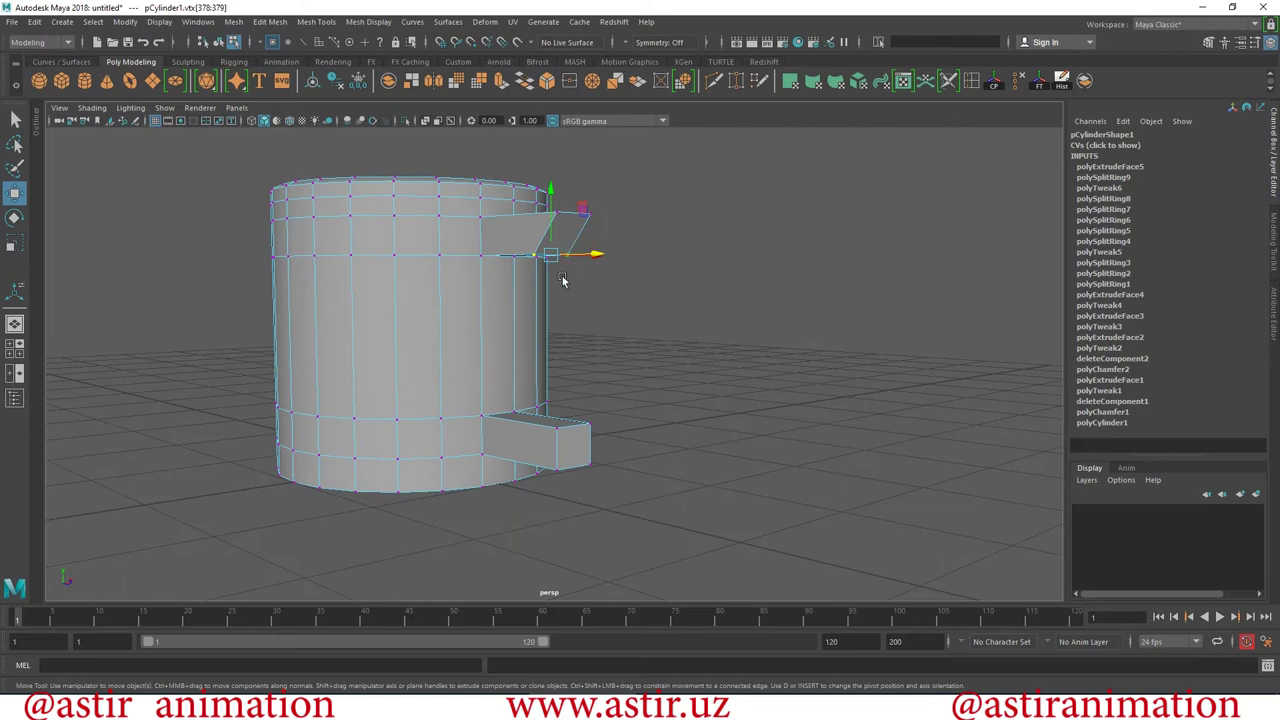
{"action": "left_click_drag", "start_coordinate": [610, 367], "coordinate": [667, 349], "text": "alt"}
{"action": "left_click", "coordinate": [600, 418]}
{"action": "mouse_move", "coordinate": [792, 432]}
{"action": "middle_mouse_down"}
{"action": "mouse_move", "coordinate": [813, 426]}
{"action": "mouse_move", "coordinate": [792, 406]}
{"action": "middle_mouse_up"}
{"action": "mouse_move", "coordinate": [792, 406]}
{"action": "left_mouse_down", "text": "alt"}
{"action": "mouse_move", "coordinate": [403, 394]}
{"action": "mouse_move", "coordinate": [608, 366]}
{"action": "mouse_move", "coordinate": [632, 253]}
{"action": "left_mouse_up", "text": "alt"}
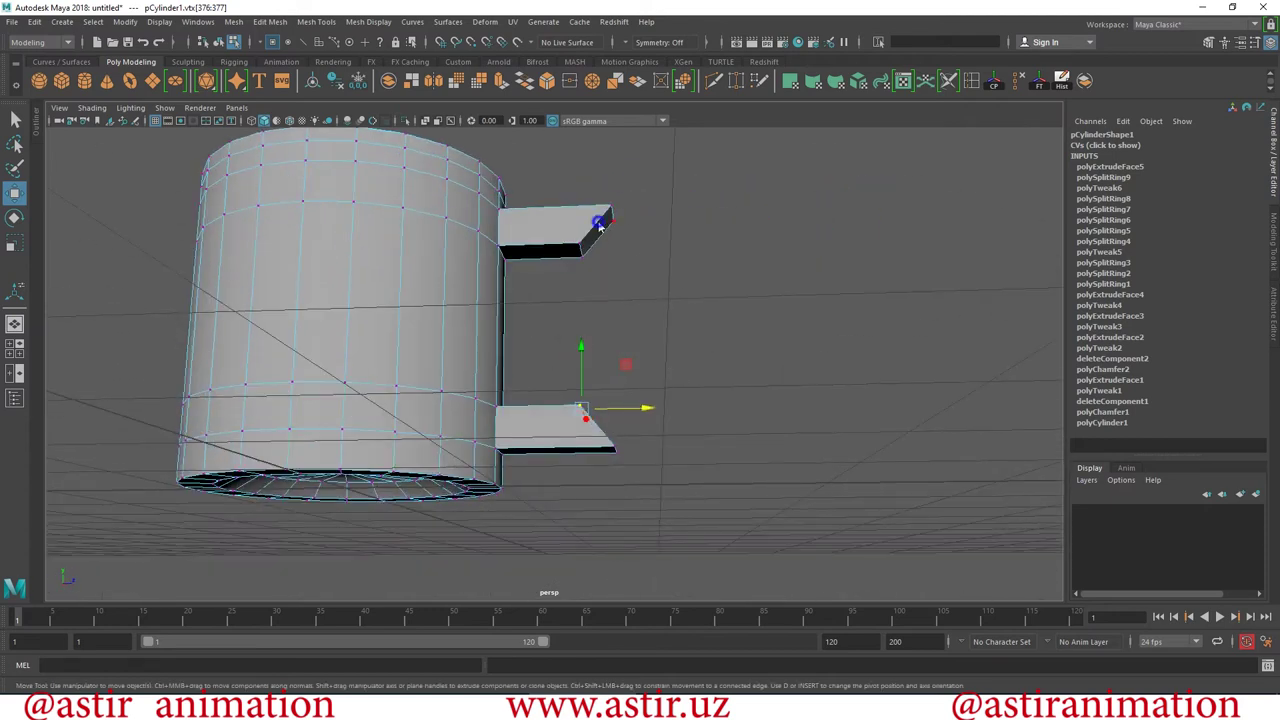
Back in face mode, select both slanted stub end faces together.
{"action": "key", "text": "F11"}
{"action": "left_click_drag", "start_coordinate": [643, 394], "coordinate": [557, 417], "text": "alt"}
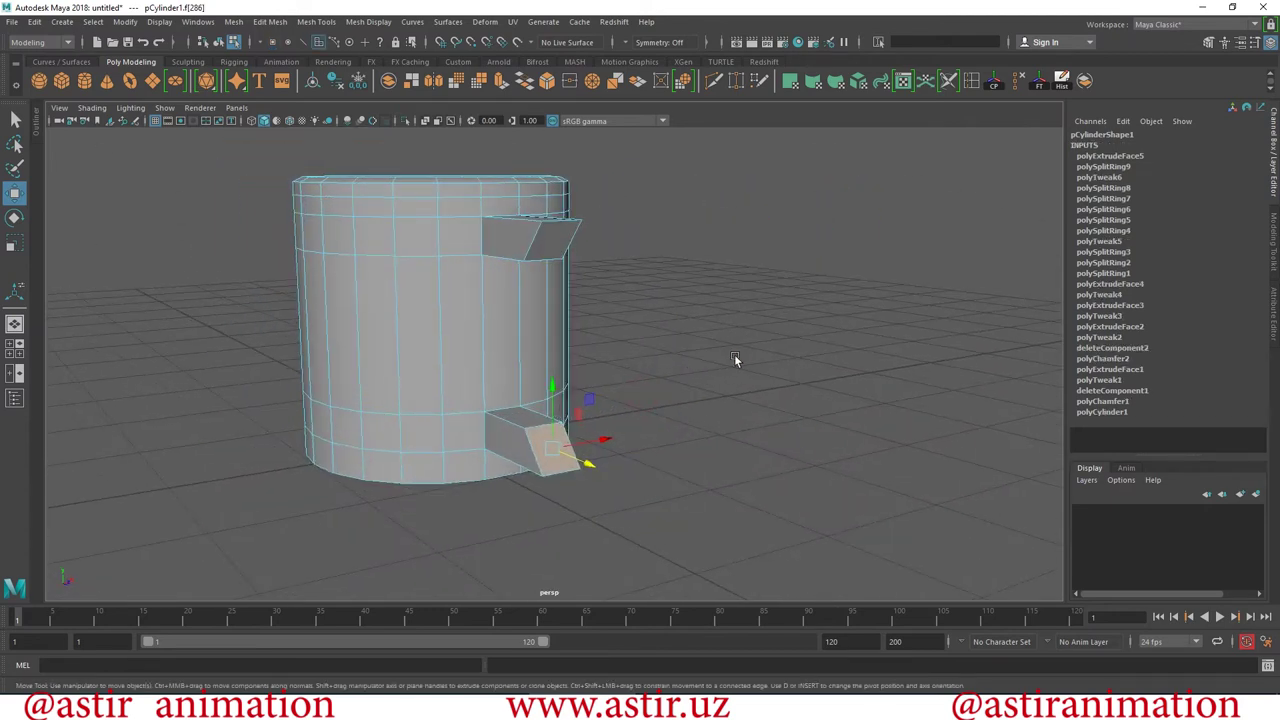
{"action": "left_click", "coordinate": [601, 258]}
{"action": "left_click", "coordinate": [574, 279]}
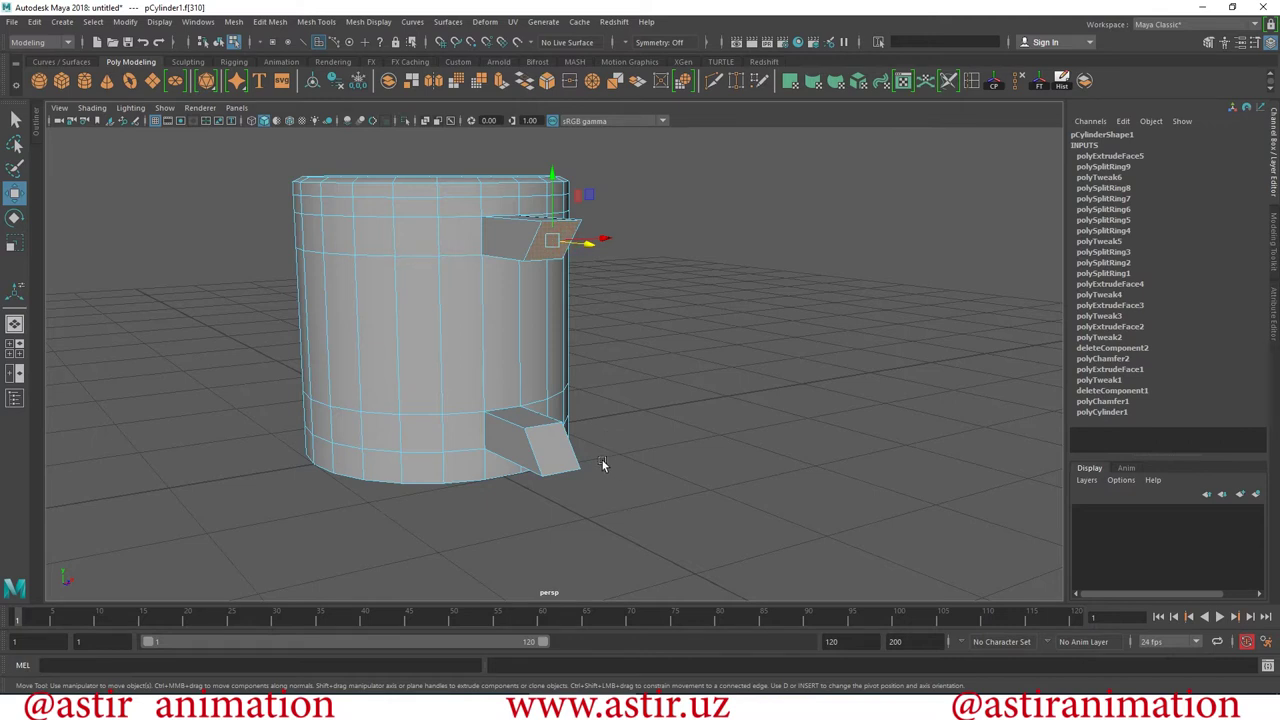
{"action": "left_click", "coordinate": [566, 451], "text": "shift"}
{"action": "left_click", "coordinate": [270, 21]}
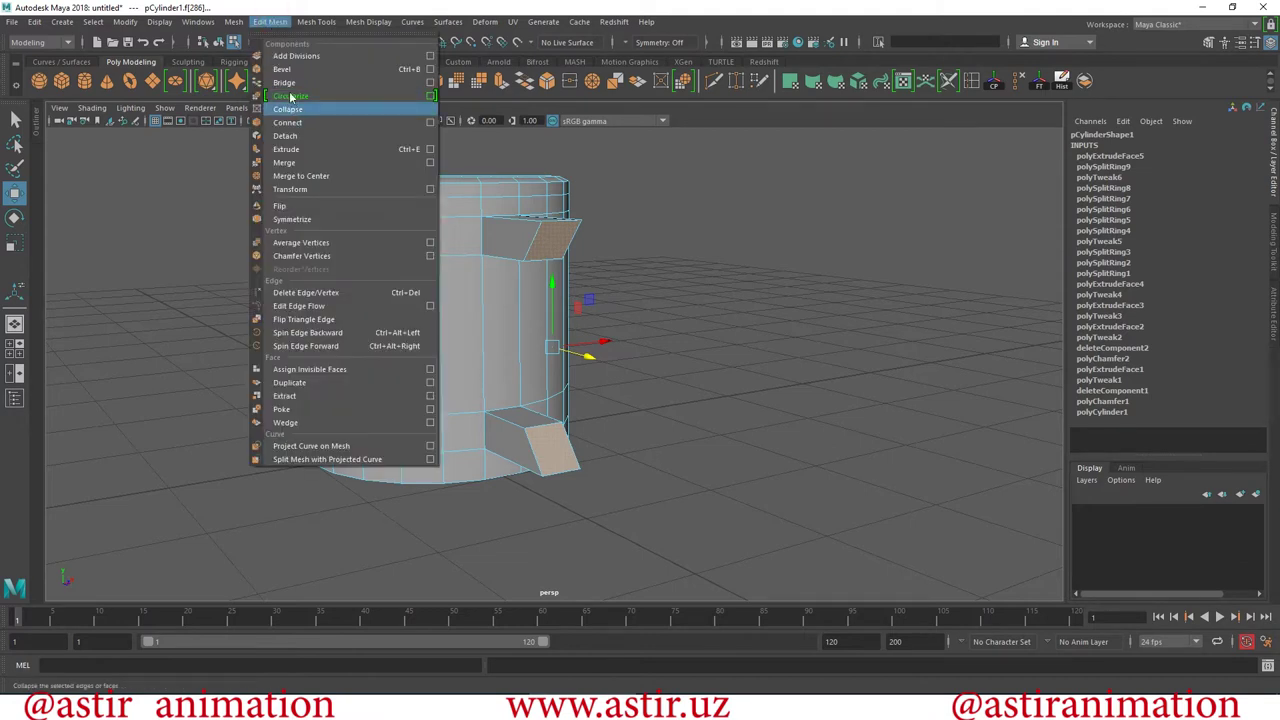
Open the Bridge options and reset them to their default settings.
{"action": "left_click", "coordinate": [431, 90]}
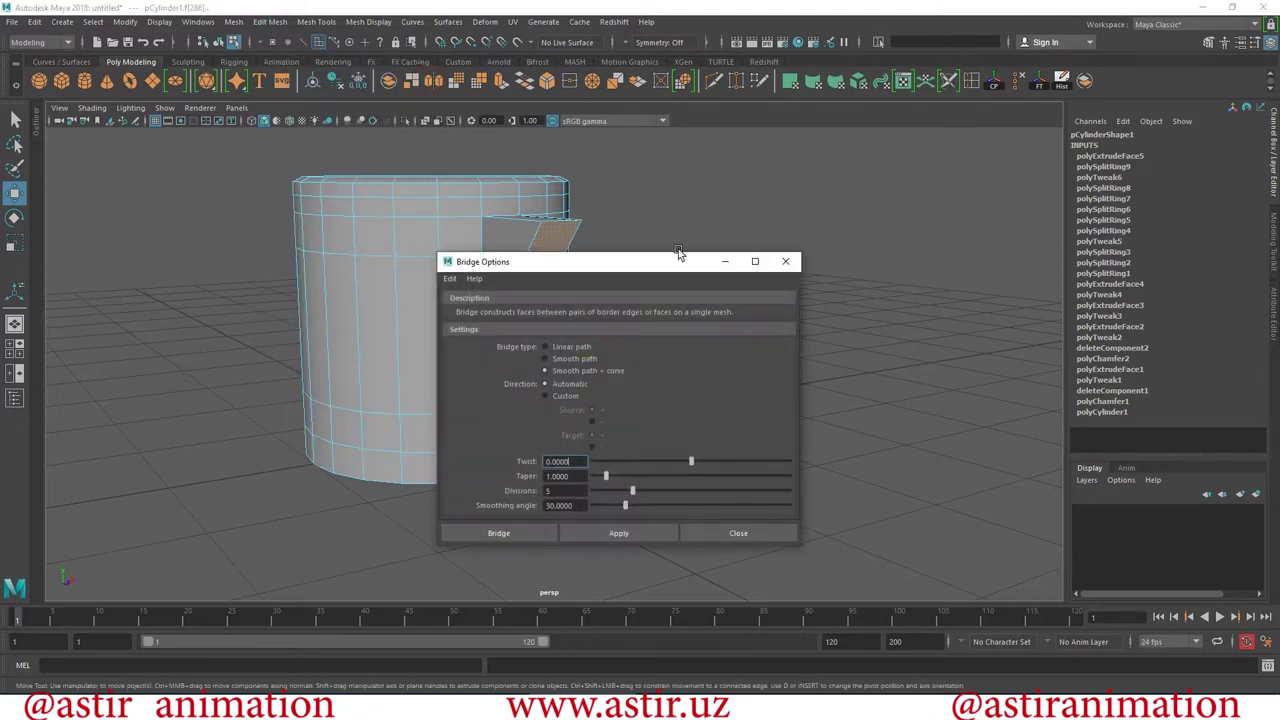
{"action": "left_click_drag", "start_coordinate": [739, 258], "coordinate": [1023, 165]}
{"action": "left_click", "coordinate": [733, 186]}
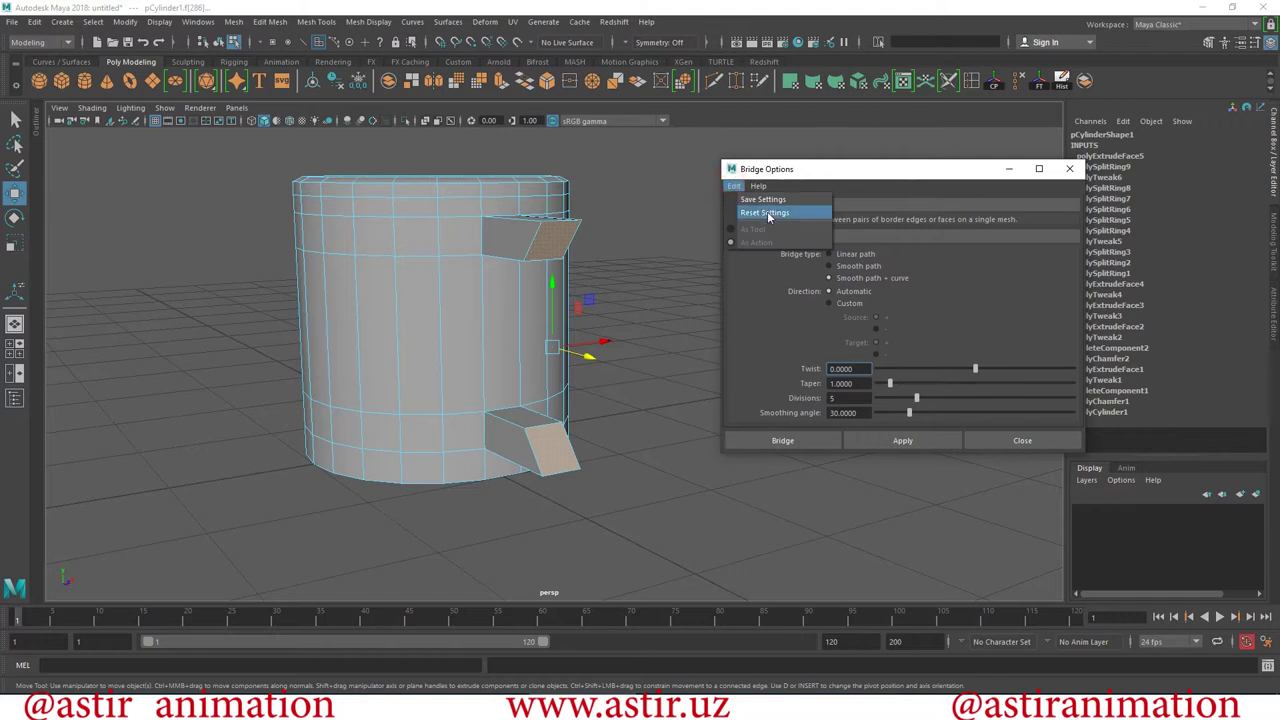
{"action": "left_click", "coordinate": [765, 215]}
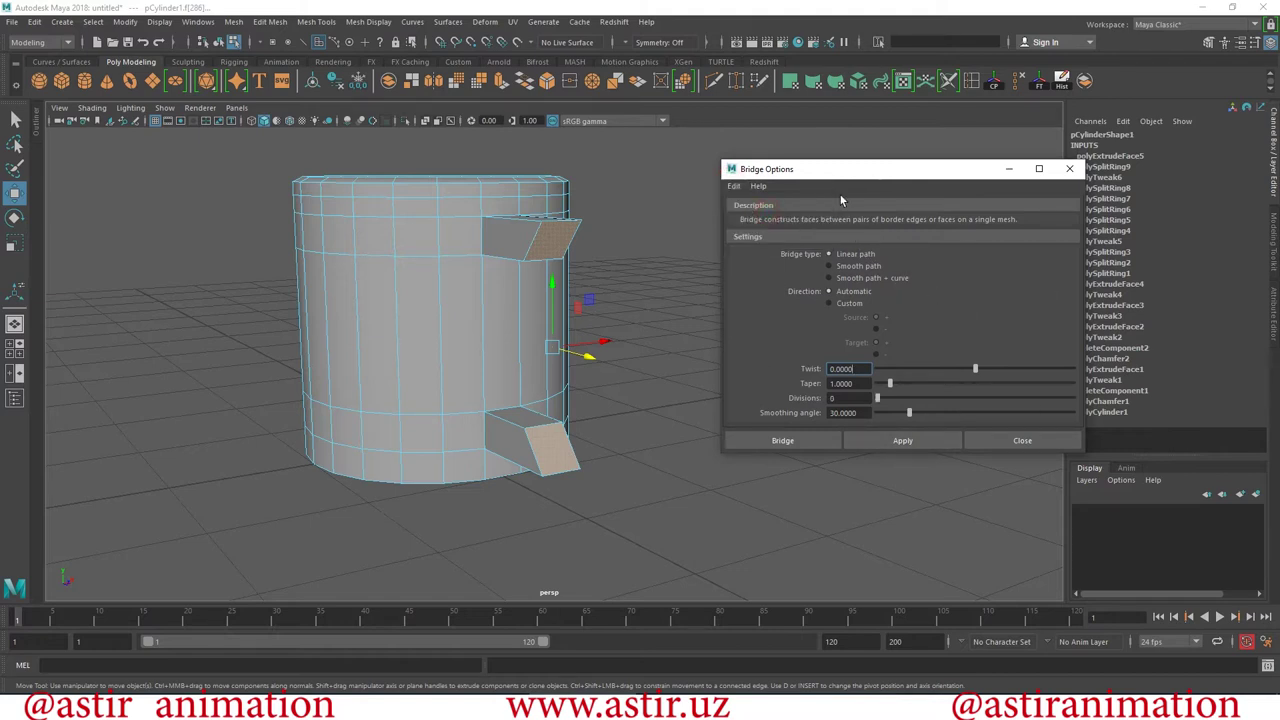
{"action": "left_click_drag", "start_coordinate": [835, 174], "coordinate": [950, 124]}
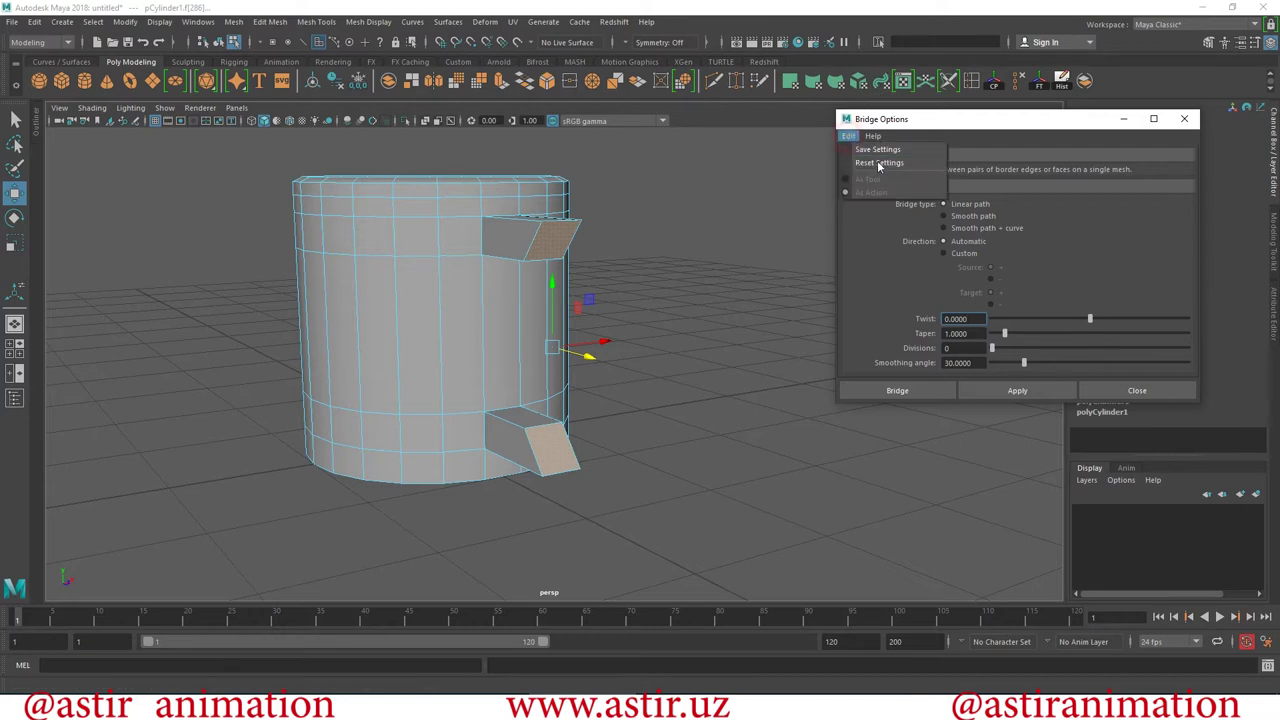
Set Bridge Divisions to 3 and apply it to join the two stub ends.
{"action": "left_click_drag", "start_coordinate": [634, 368], "coordinate": [678, 365], "text": "alt"}
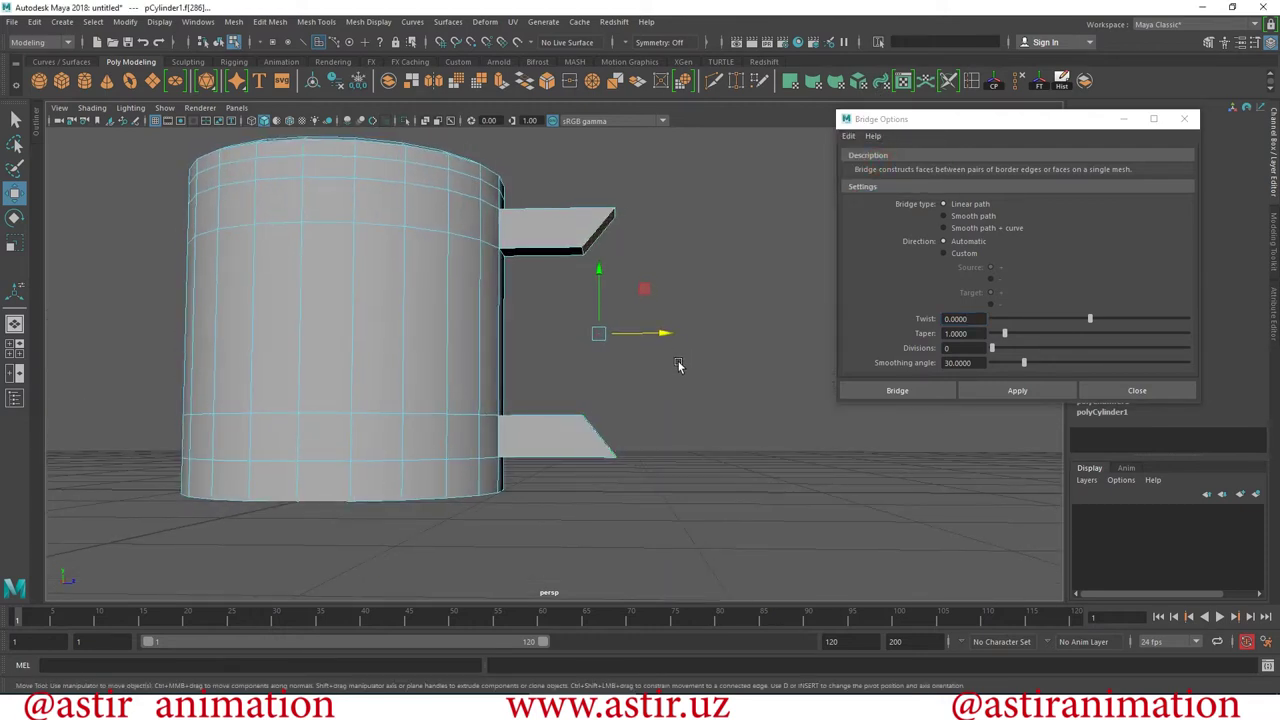
{"action": "mouse_move", "coordinate": [625, 303]}
{"action": "left_mouse_down", "text": "alt"}
{"action": "mouse_move", "coordinate": [531, 449]}
{"action": "mouse_move", "coordinate": [700, 420]}
{"action": "left_mouse_up", "text": "alt"}
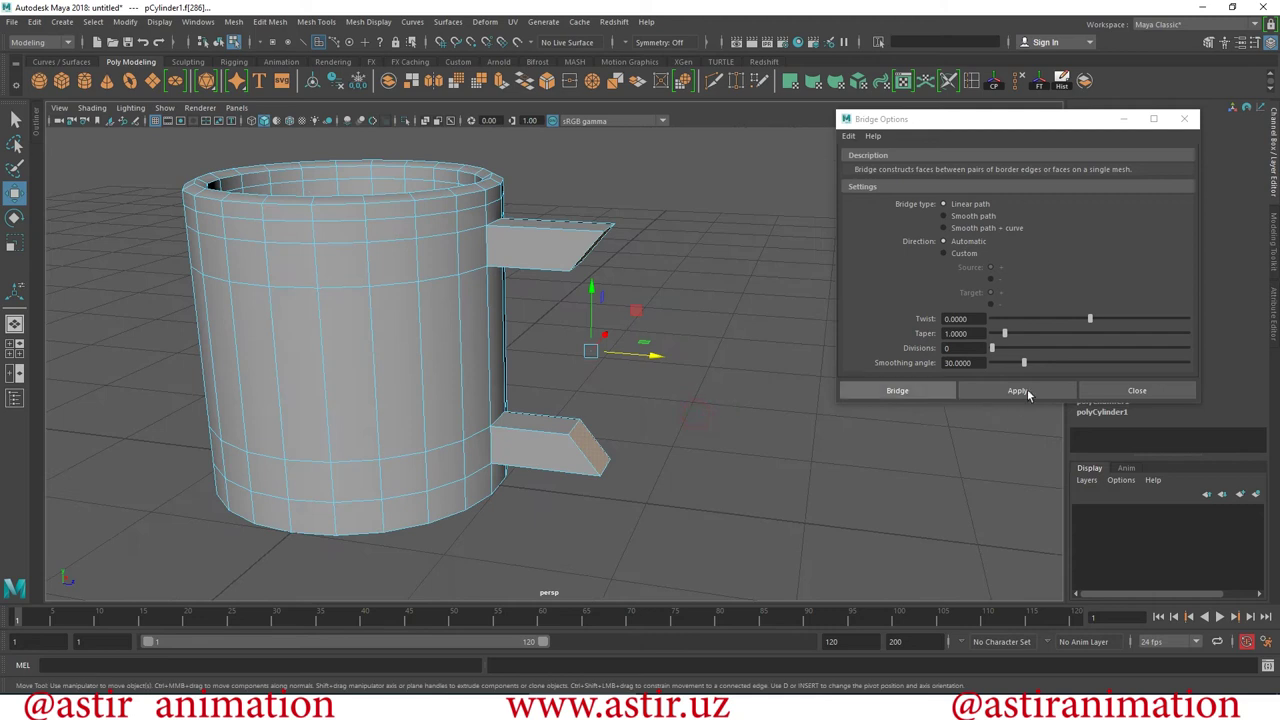
{"action": "scroll", "coordinate": [577, 405], "scroll_direction": "up", "scroll_amount": 5}
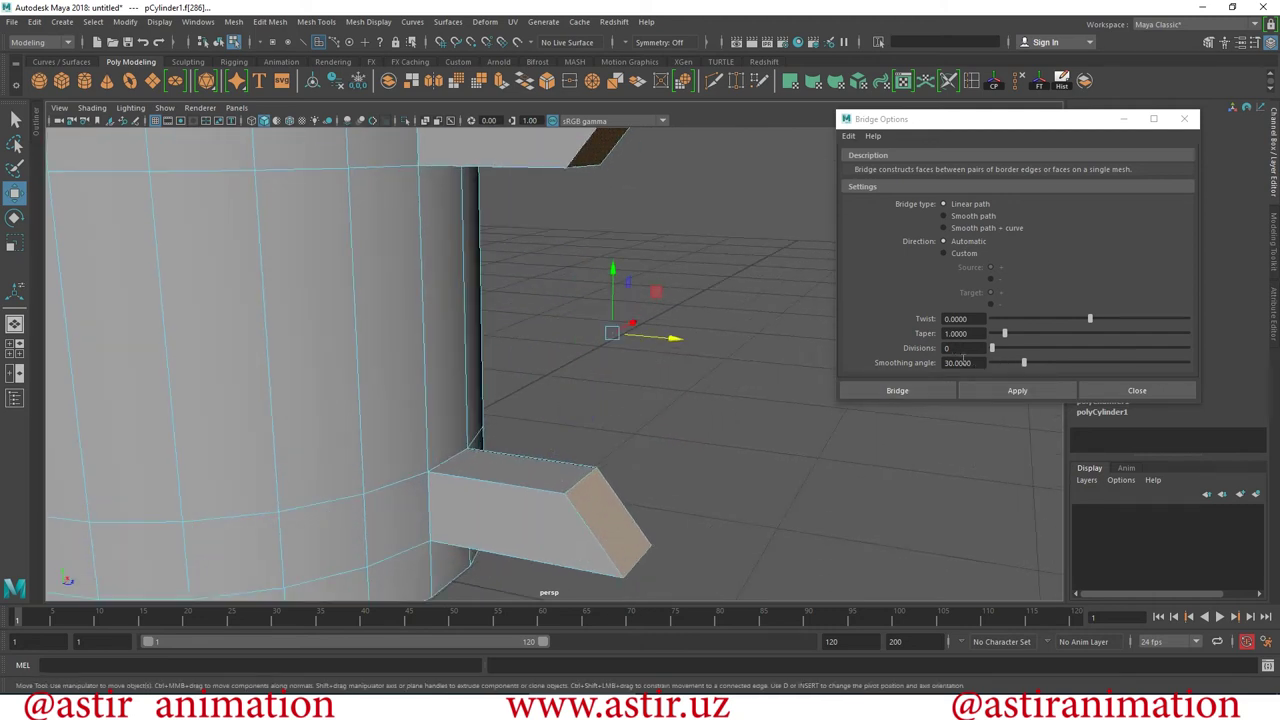
{"action": "left_click_drag", "start_coordinate": [607, 286], "coordinate": [761, 286], "text": "alt"}
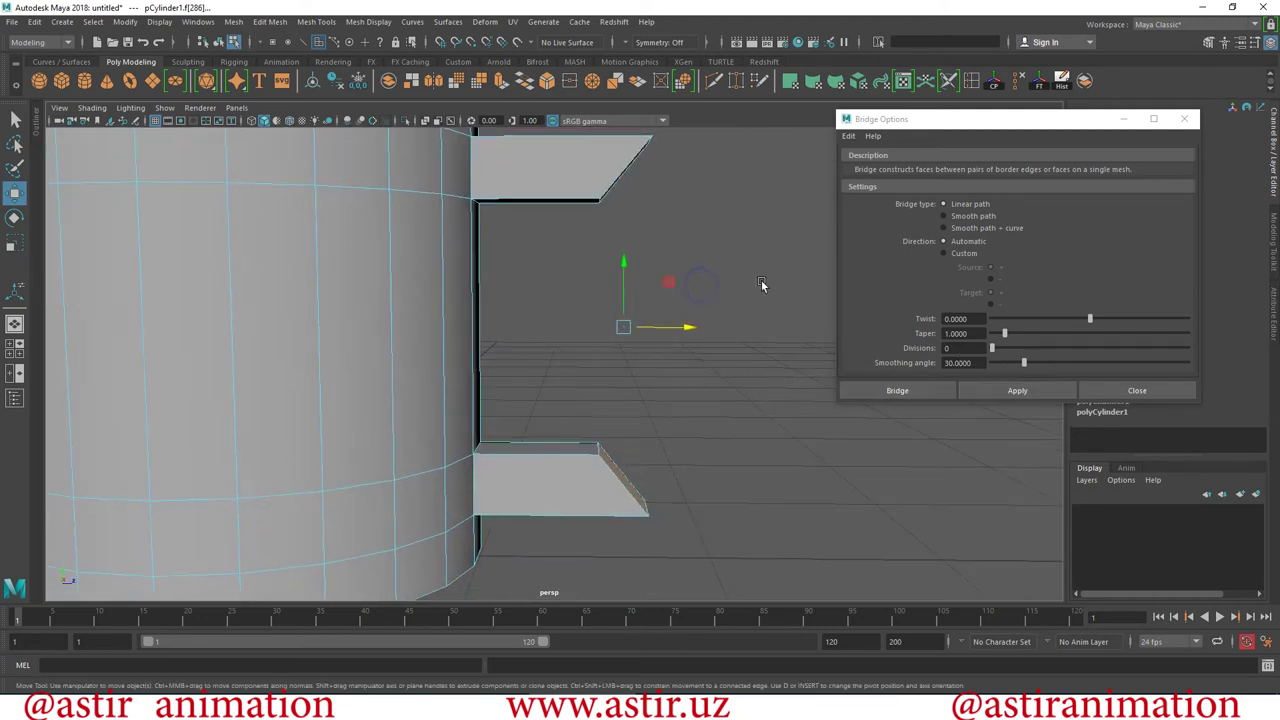
{"action": "double_click", "coordinate": [958, 348]}
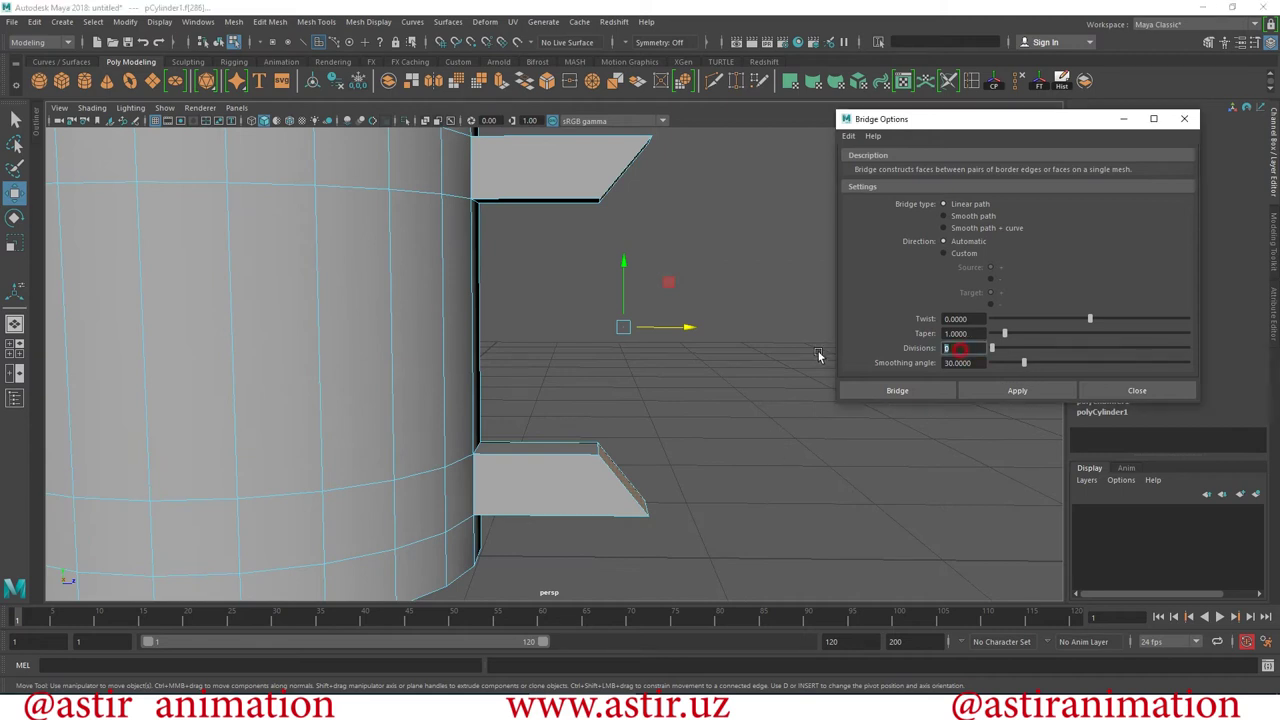
{"action": "type", "text": "3"}
{"action": "left_click", "coordinate": [1026, 396]}
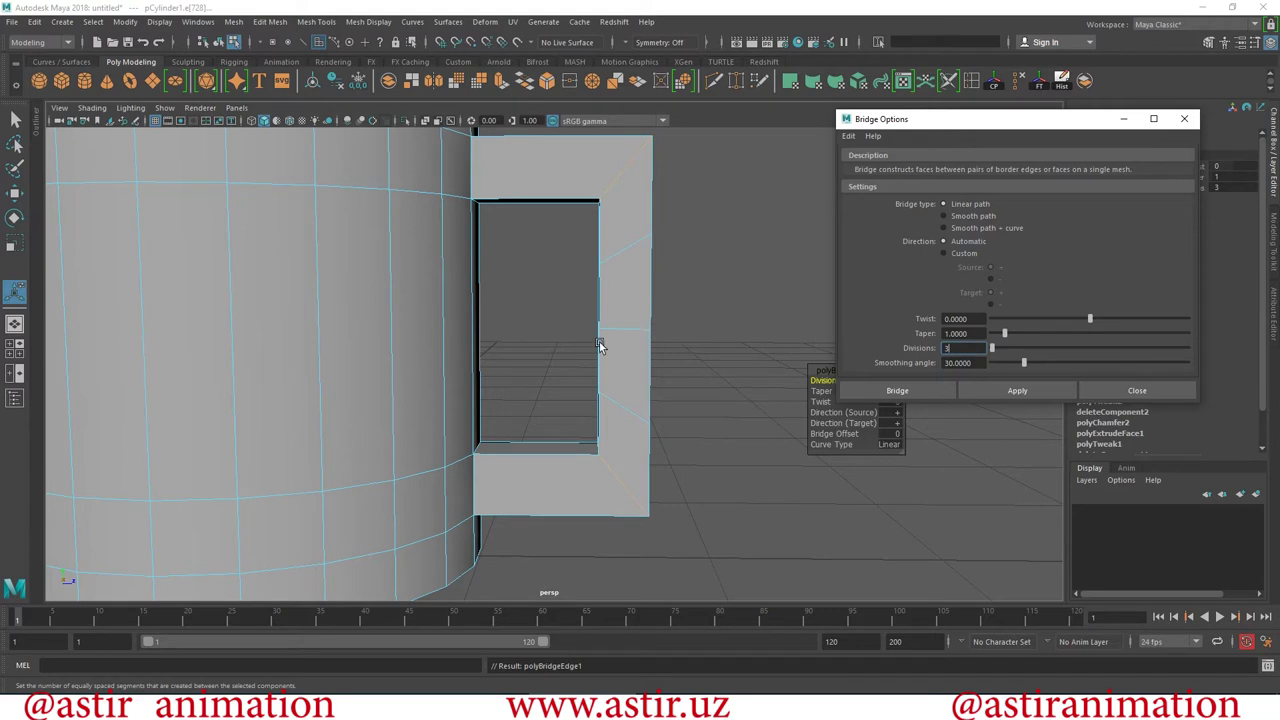
Orbit and zoom around the mug to inspect the new bridged handle.
{"action": "left_click_drag", "start_coordinate": [559, 434], "coordinate": [357, 433], "text": "alt"}
{"action": "scroll", "coordinate": [182, 434], "scroll_direction": "down", "scroll_amount": 3}
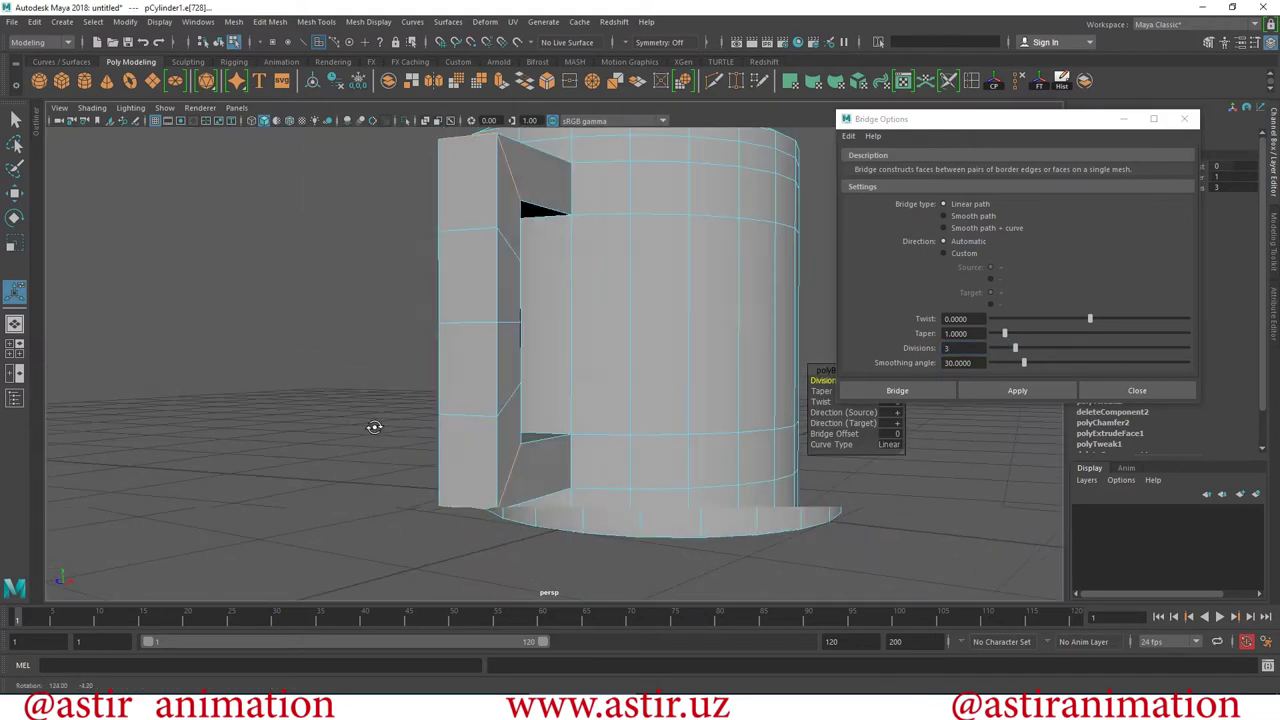
{"action": "left_click_drag", "start_coordinate": [371, 428], "coordinate": [467, 500], "text": "alt"}
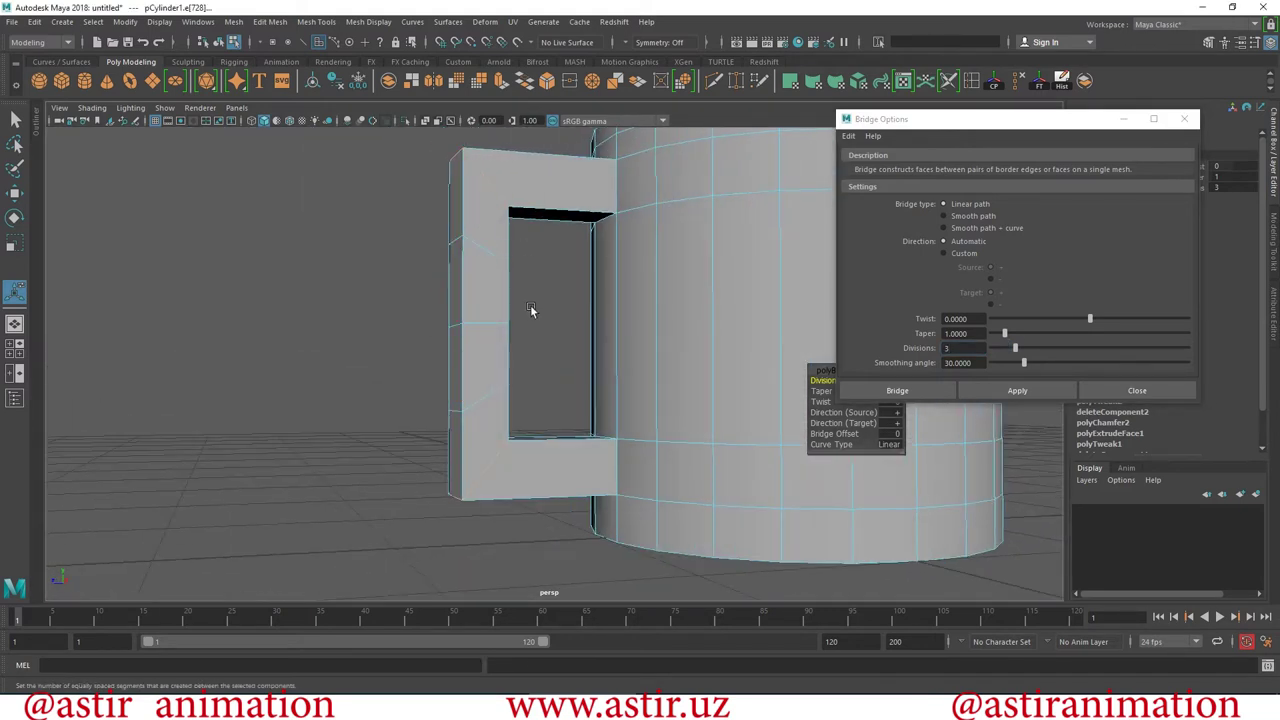
{"action": "mouse_move", "coordinate": [469, 380]}
{"action": "left_mouse_down", "text": "alt"}
{"action": "mouse_move", "coordinate": [728, 380]}
{"action": "mouse_move", "coordinate": [603, 251]}
{"action": "left_mouse_up", "text": "alt"}
{"action": "right_click", "coordinate": [600, 243]}
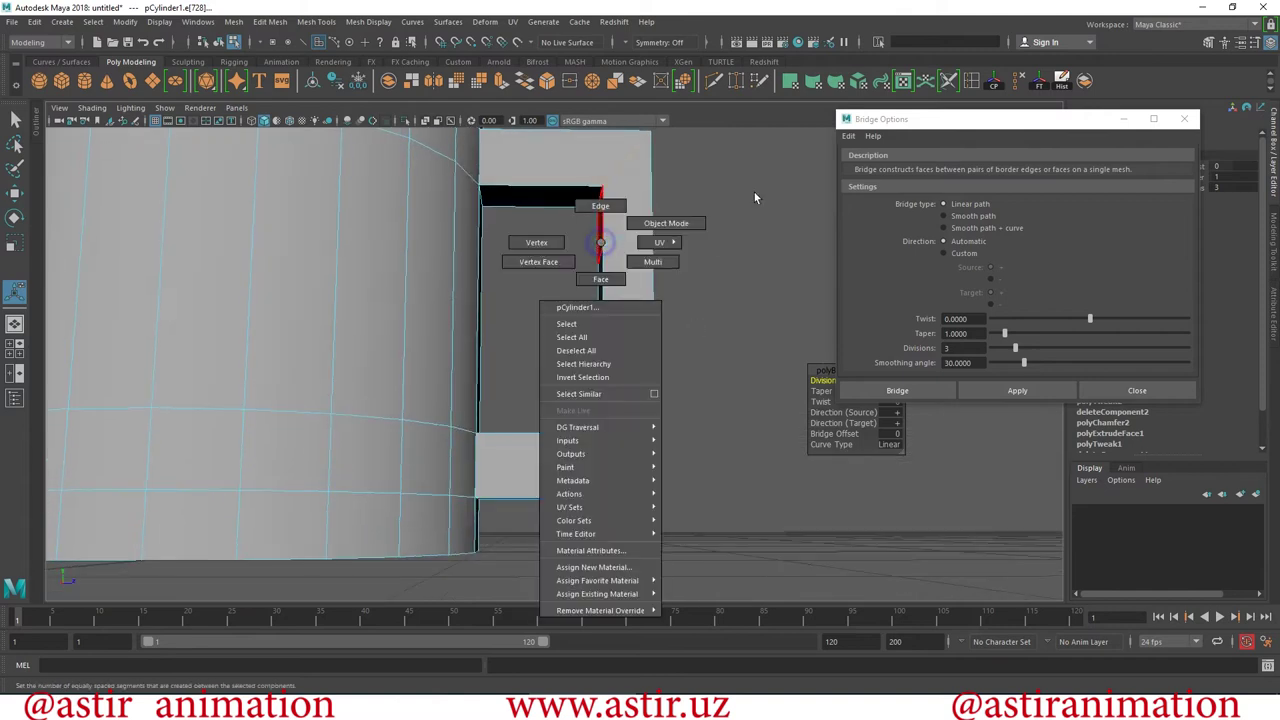
{"action": "right_click_drag", "start_coordinate": [737, 514], "coordinate": [443, 366], "text": "alt"}
{"action": "mouse_move", "coordinate": [443, 366]}
{"action": "left_mouse_down", "text": "alt"}
{"action": "mouse_move", "coordinate": [423, 380]}
{"action": "mouse_move", "coordinate": [478, 487]}
{"action": "left_mouse_up", "text": "alt"}
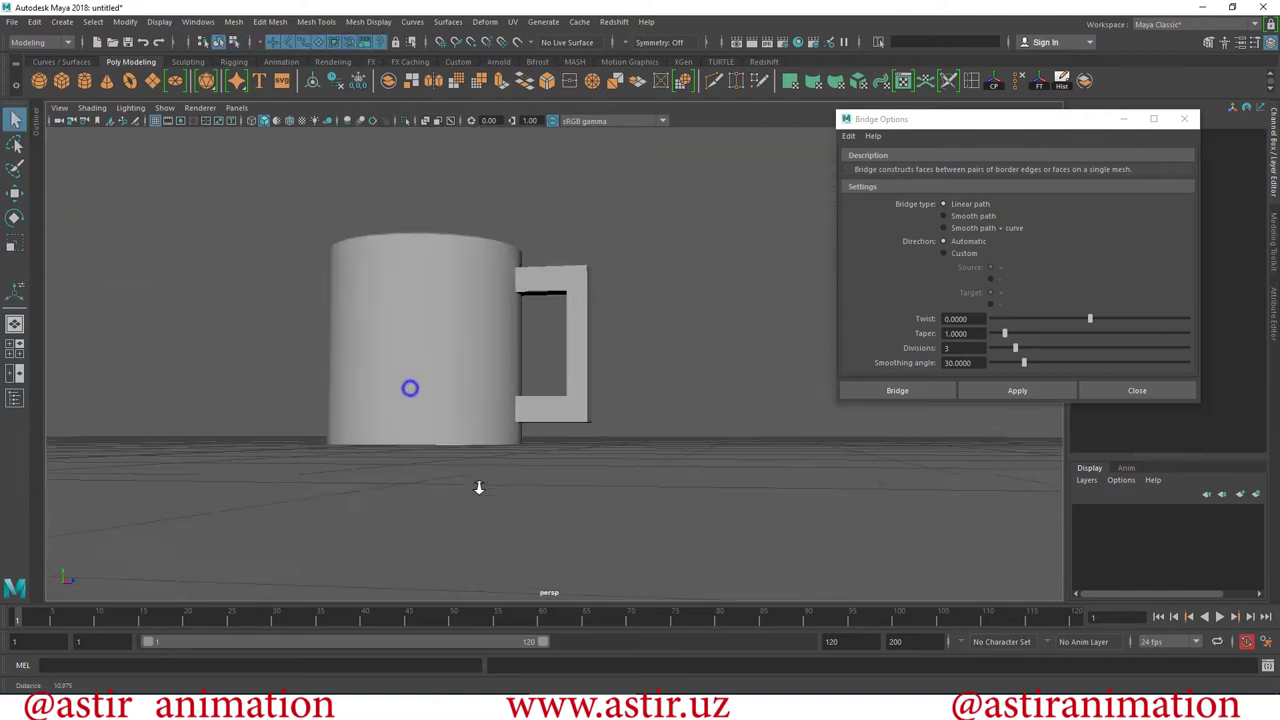
{"action": "right_click_drag", "start_coordinate": [478, 487], "coordinate": [623, 417], "text": "alt"}
Select the mug, maximize the side view, and minimize the Bridge Options window.
{"action": "left_click", "coordinate": [594, 240]}
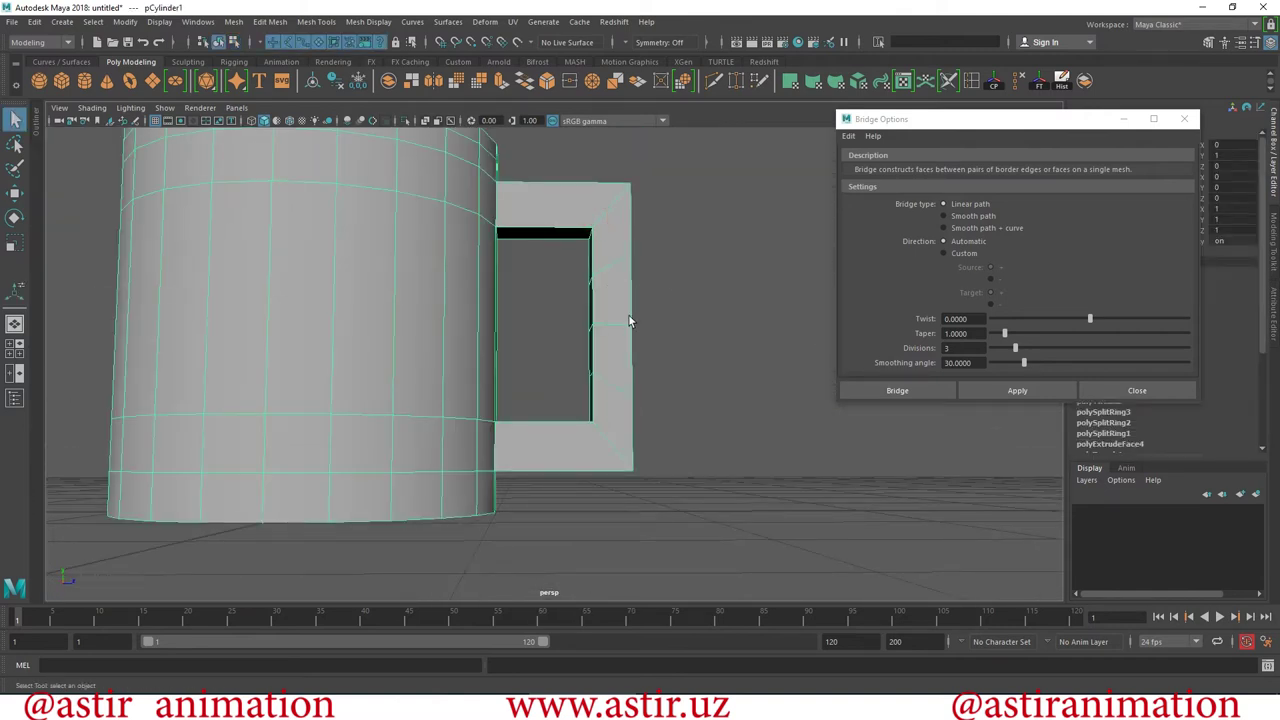
{"action": "key", "text": "space"}
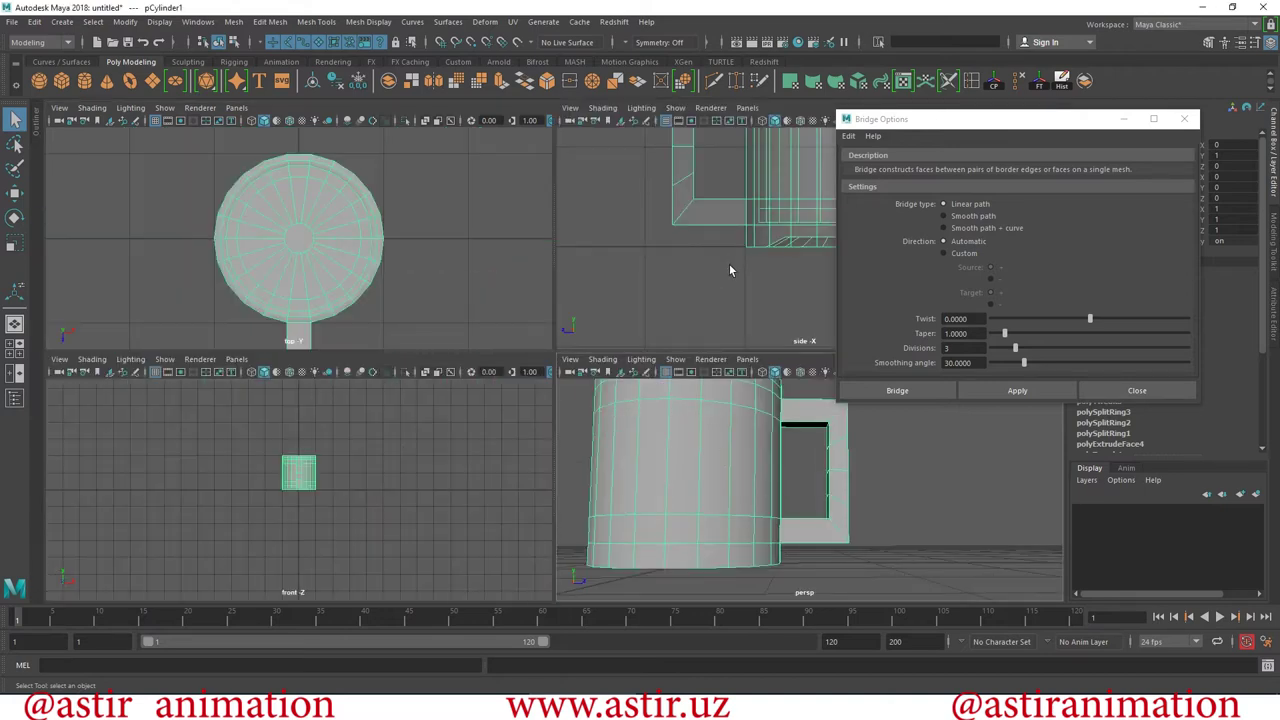
{"action": "key", "text": "space"}
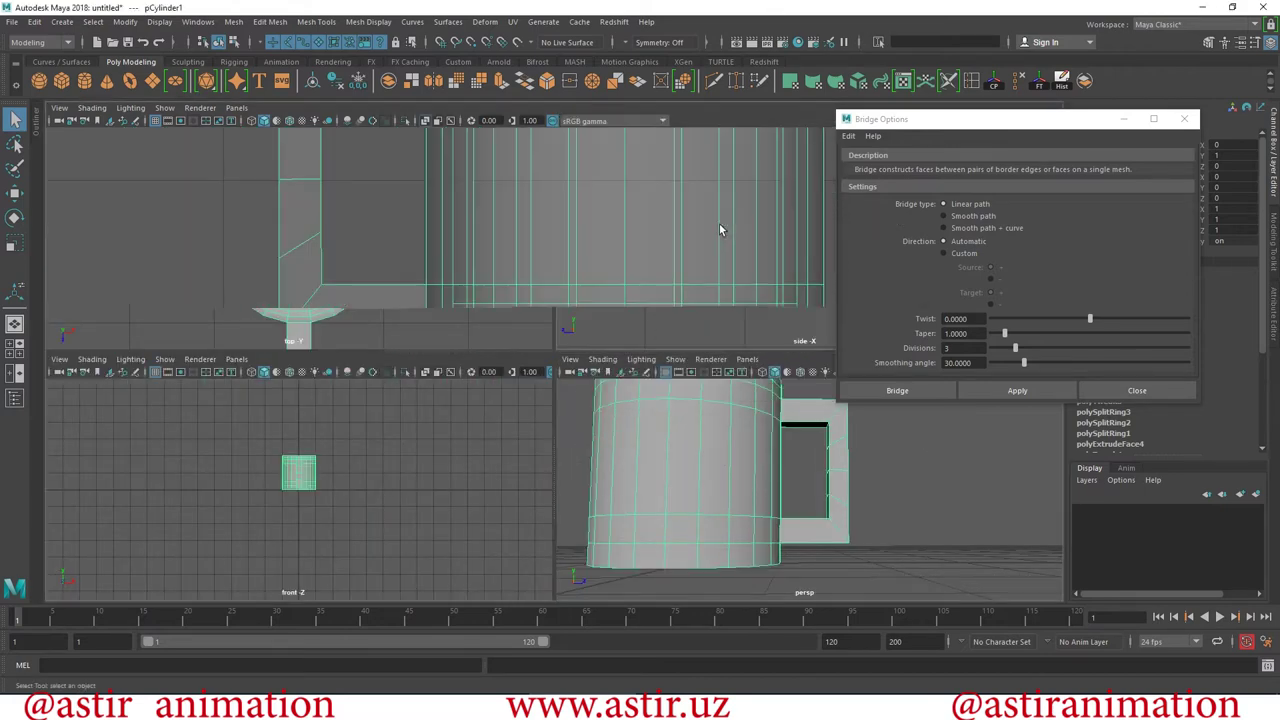
{"action": "left_click", "coordinate": [1120, 121]}
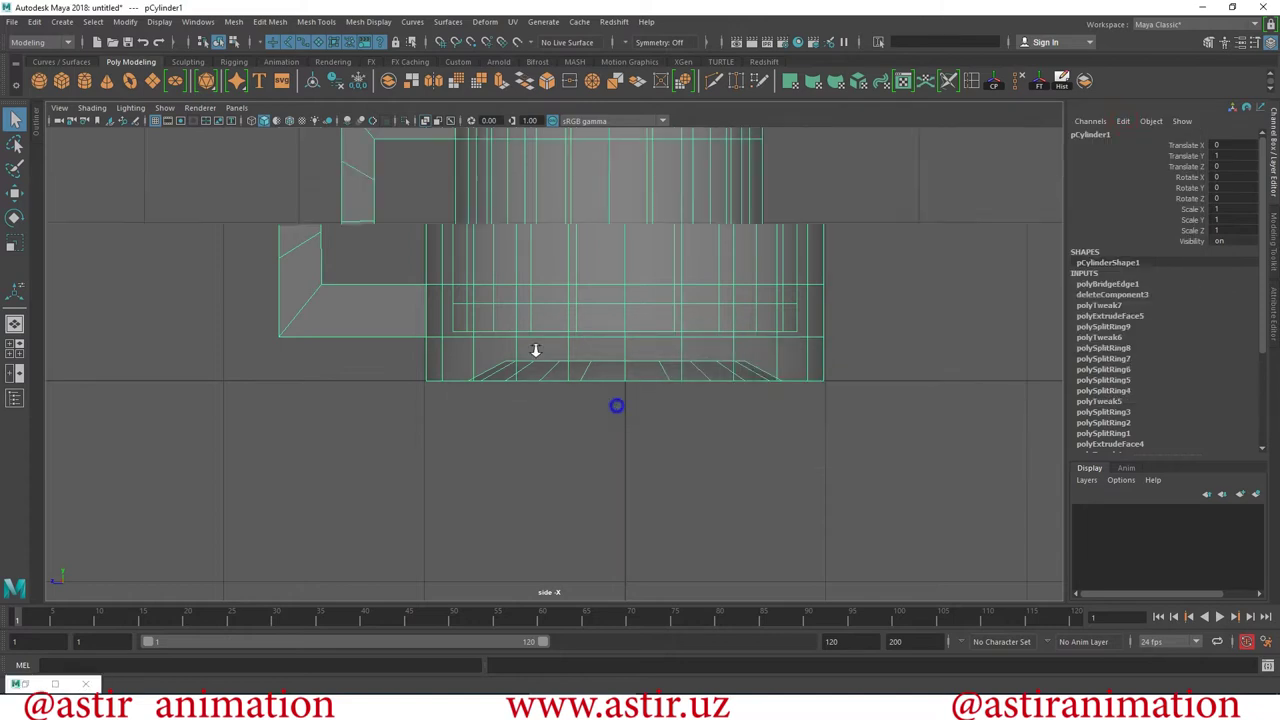
{"action": "right_click_drag", "start_coordinate": [614, 406], "coordinate": [429, 320], "text": "alt"}
{"action": "right_click_drag", "start_coordinate": [449, 404], "coordinate": [814, 563], "text": "alt"}
{"action": "mouse_move", "coordinate": [429, 306]}
{"action": "right_mouse_down", "text": "alt"}
{"action": "mouse_move", "coordinate": [654, 423]}
{"action": "mouse_move", "coordinate": [360, 332]}
{"action": "right_mouse_up", "text": "alt"}
{"action": "middle_click_drag", "start_coordinate": [360, 332], "coordinate": [388, 330], "text": "alt"}
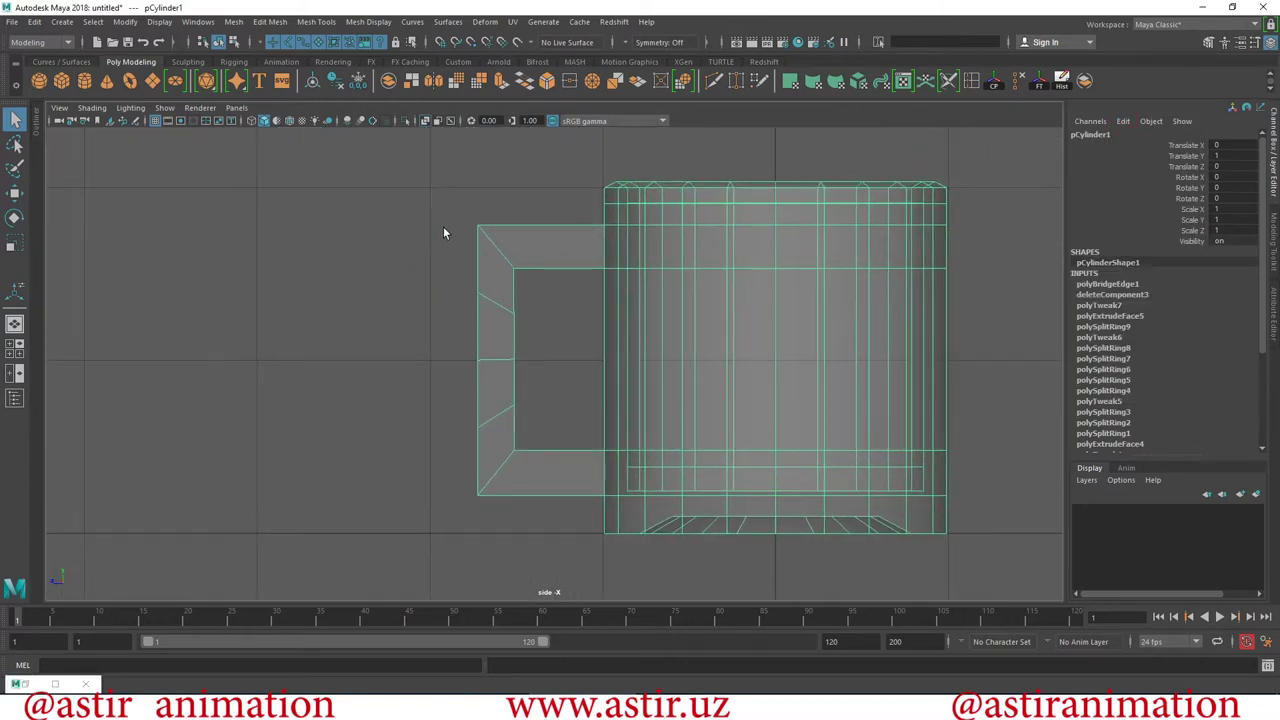
With the Move tool in vertex mode, marquee-select the handle's top corner vertices.
{"action": "left_click", "coordinate": [15, 196]}
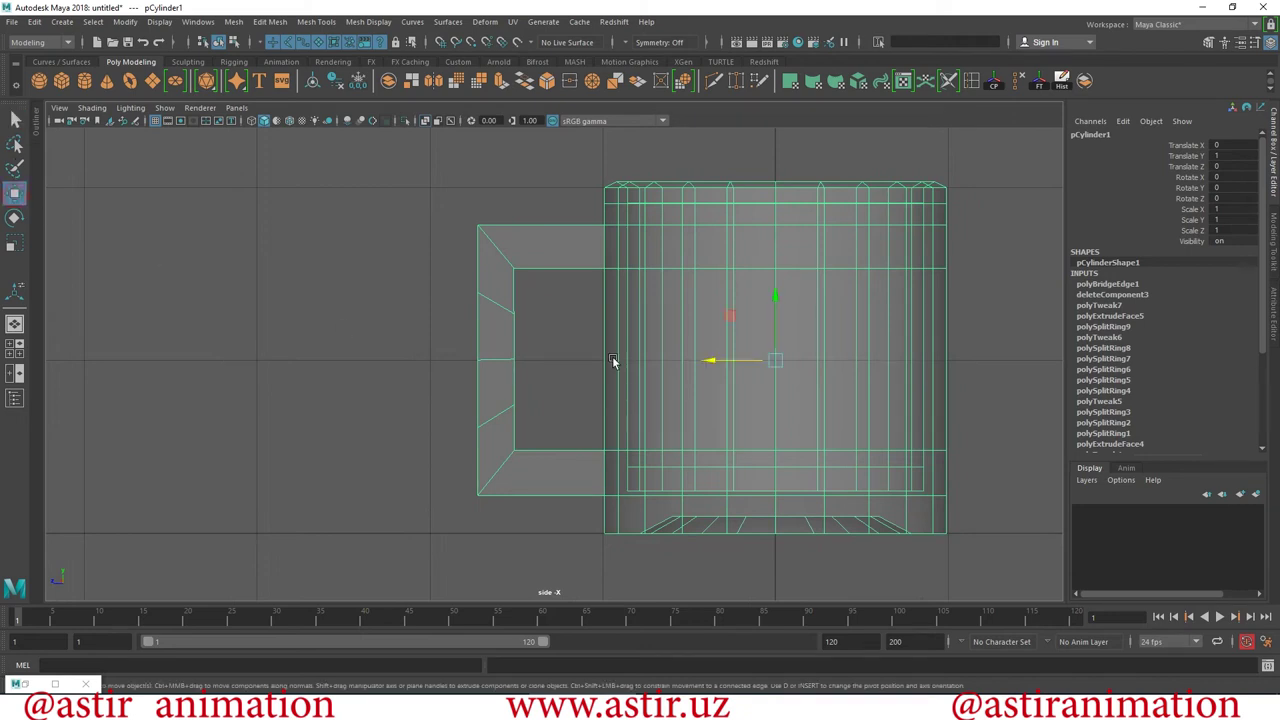
{"action": "mouse_move", "coordinate": [447, 270]}
{"action": "right_mouse_down", "text": "alt"}
{"action": "mouse_move", "coordinate": [569, 283]}
{"action": "mouse_move", "coordinate": [511, 217]}
{"action": "right_mouse_up", "text": "alt"}
{"action": "right_click", "coordinate": [510, 216]}
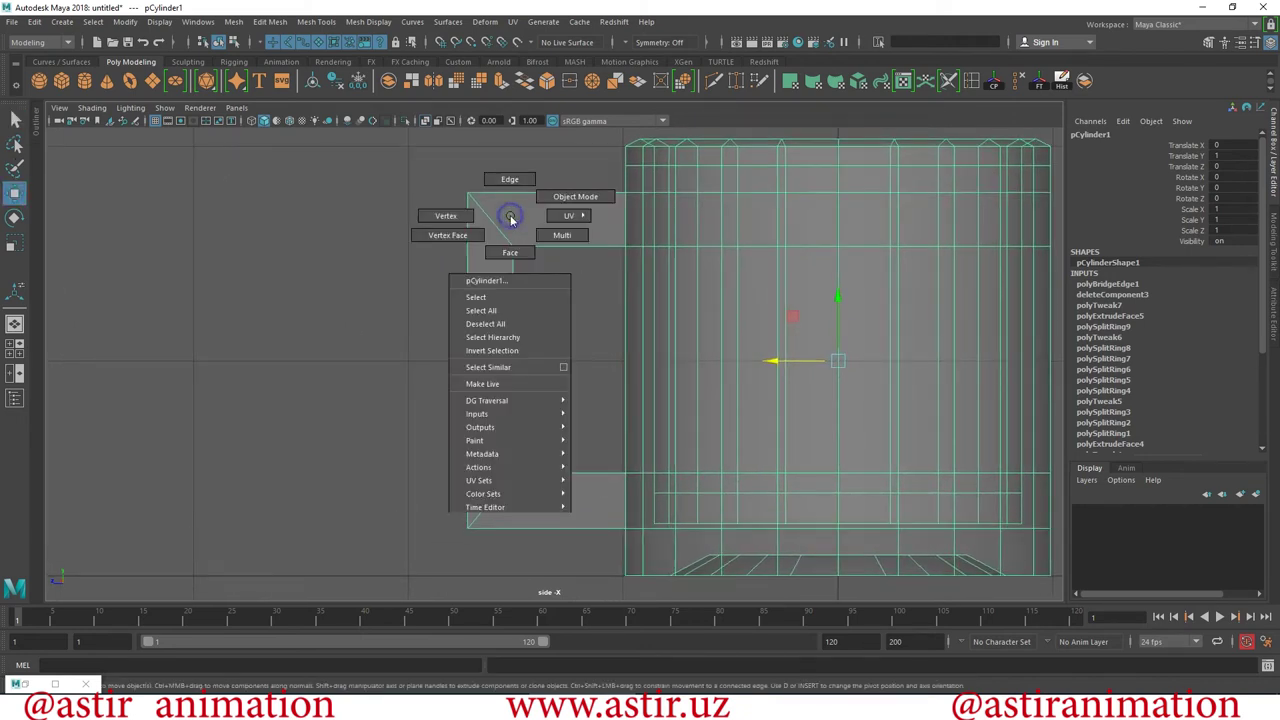
{"action": "left_click", "coordinate": [510, 247]}
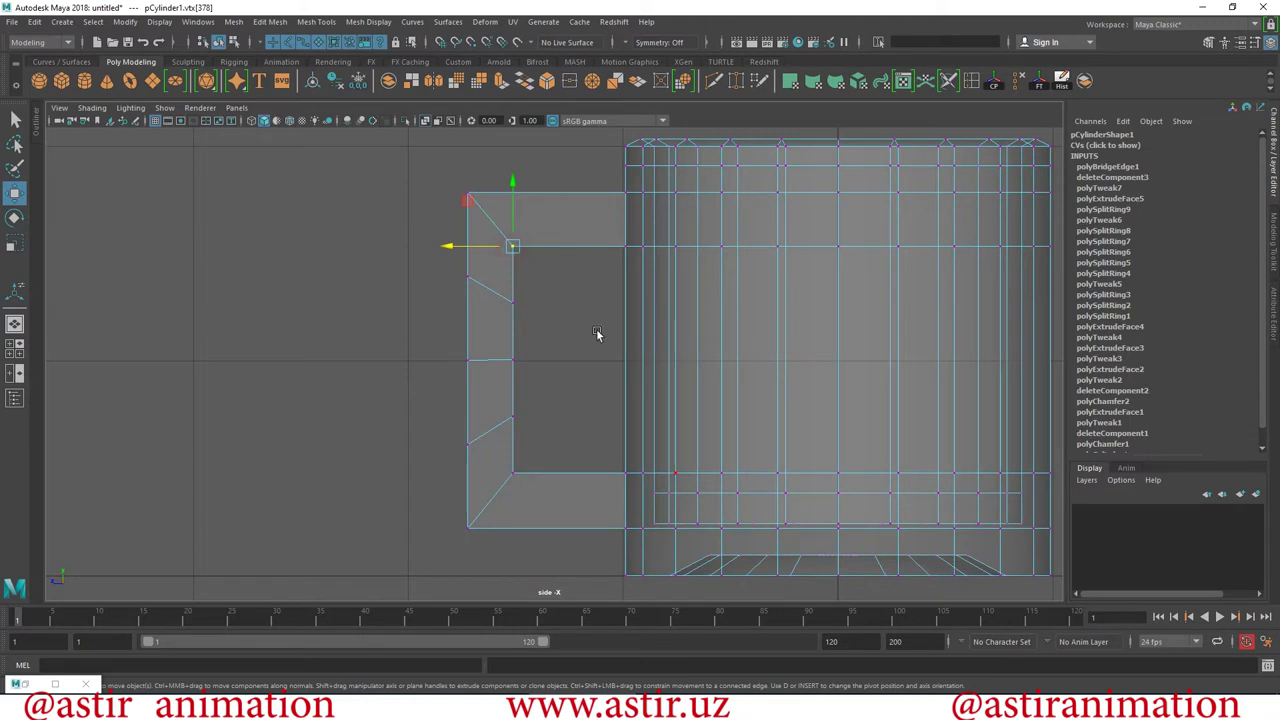
{"action": "left_click_drag", "start_coordinate": [541, 272], "coordinate": [487, 276]}
In the four-view layout, pick the handle's upper inner corner vertex.
{"action": "key", "text": "space"}
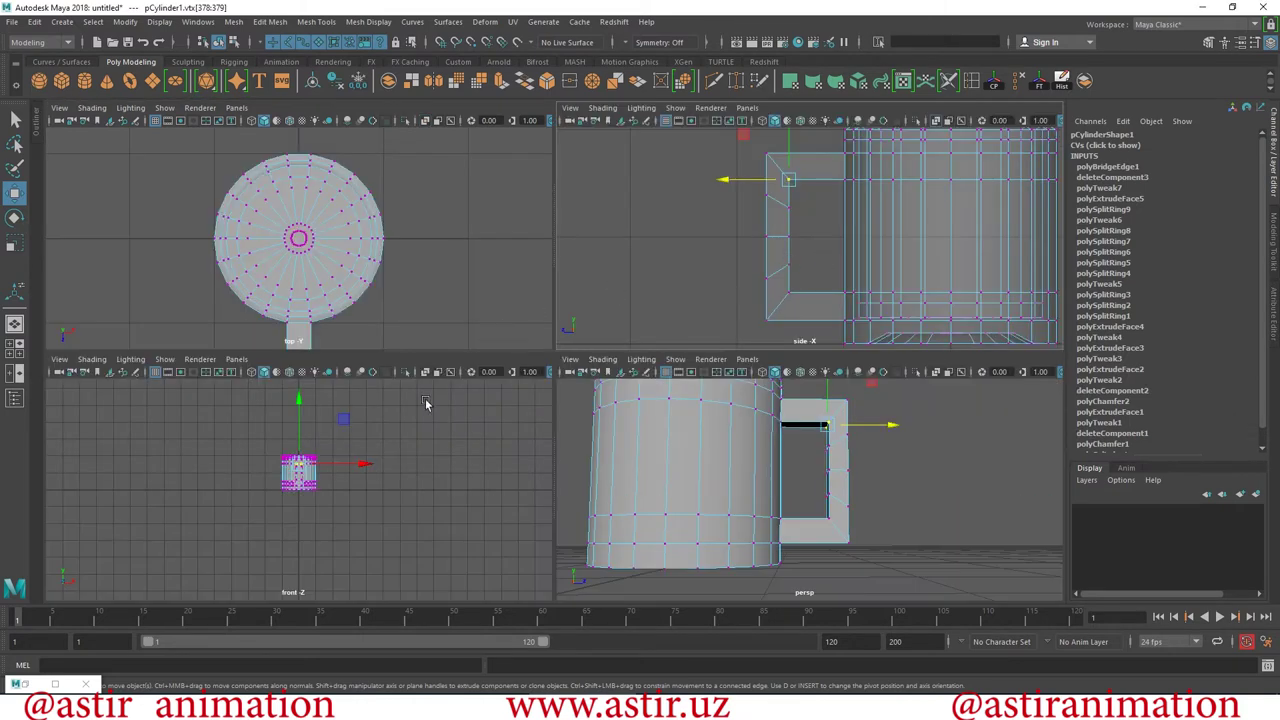
{"action": "mouse_move", "coordinate": [808, 483]}
{"action": "right_mouse_down", "text": "alt"}
{"action": "mouse_move", "coordinate": [851, 612]}
{"action": "mouse_move", "coordinate": [820, 560]}
{"action": "right_mouse_up", "text": "alt"}
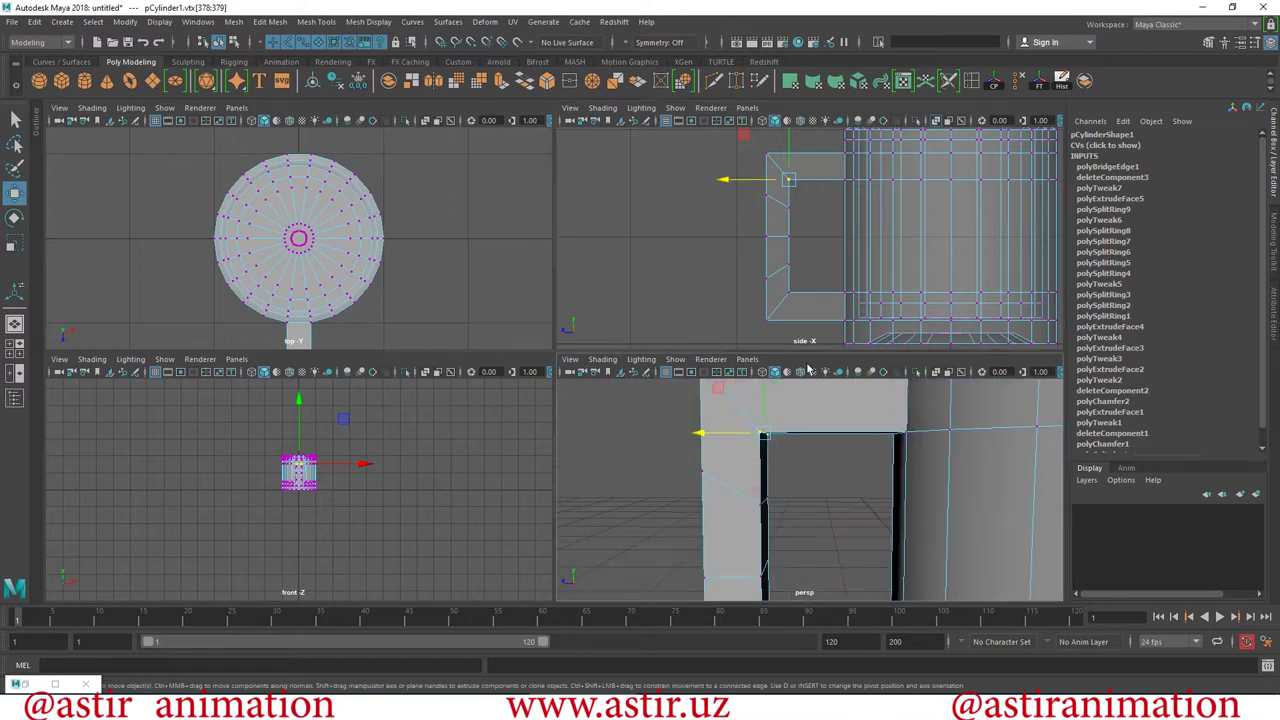
{"action": "left_click", "coordinate": [666, 243]}
{"action": "left_click", "coordinate": [787, 180]}
{"action": "mouse_move", "coordinate": [714, 507]}
{"action": "left_mouse_down", "text": "alt"}
{"action": "mouse_move", "coordinate": [640, 457]}
{"action": "mouse_move", "coordinate": [797, 450]}
{"action": "left_mouse_up", "text": "alt"}
{"action": "left_click_drag", "start_coordinate": [830, 160], "coordinate": [780, 199]}
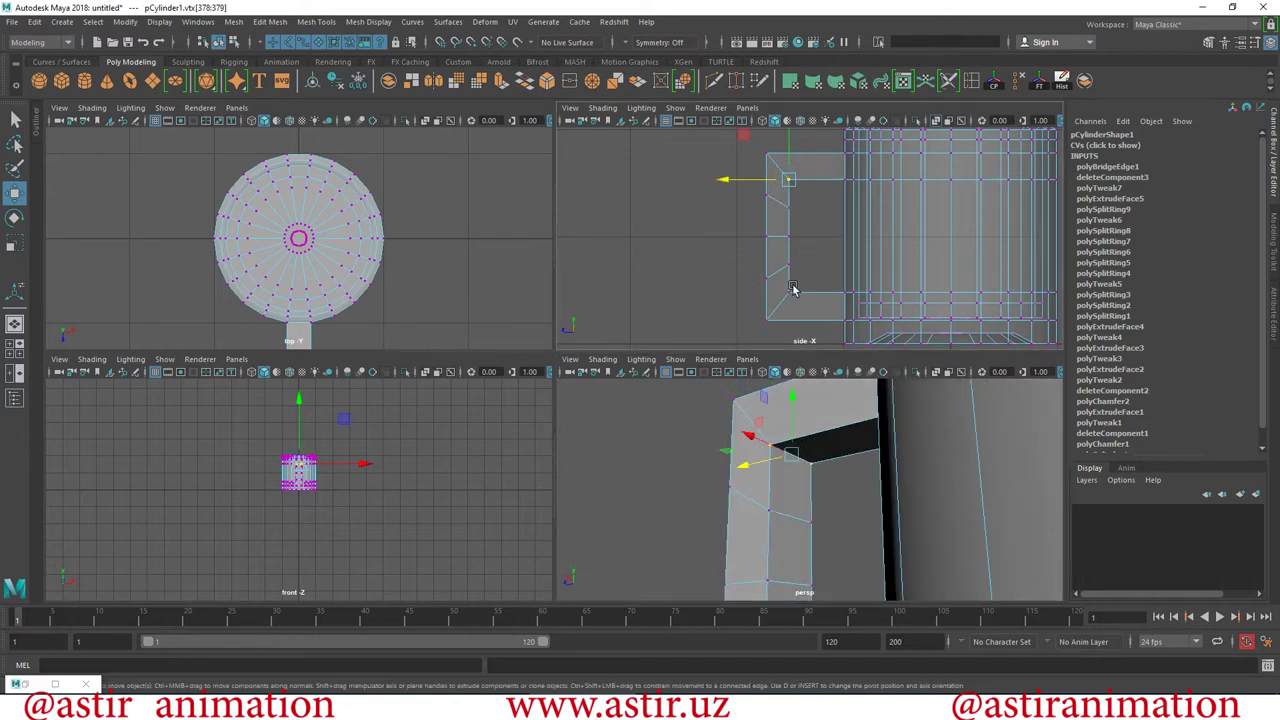
Refine the selection to box-select the vertices at the handle's top corner.
{"action": "left_click", "coordinate": [828, 256]}
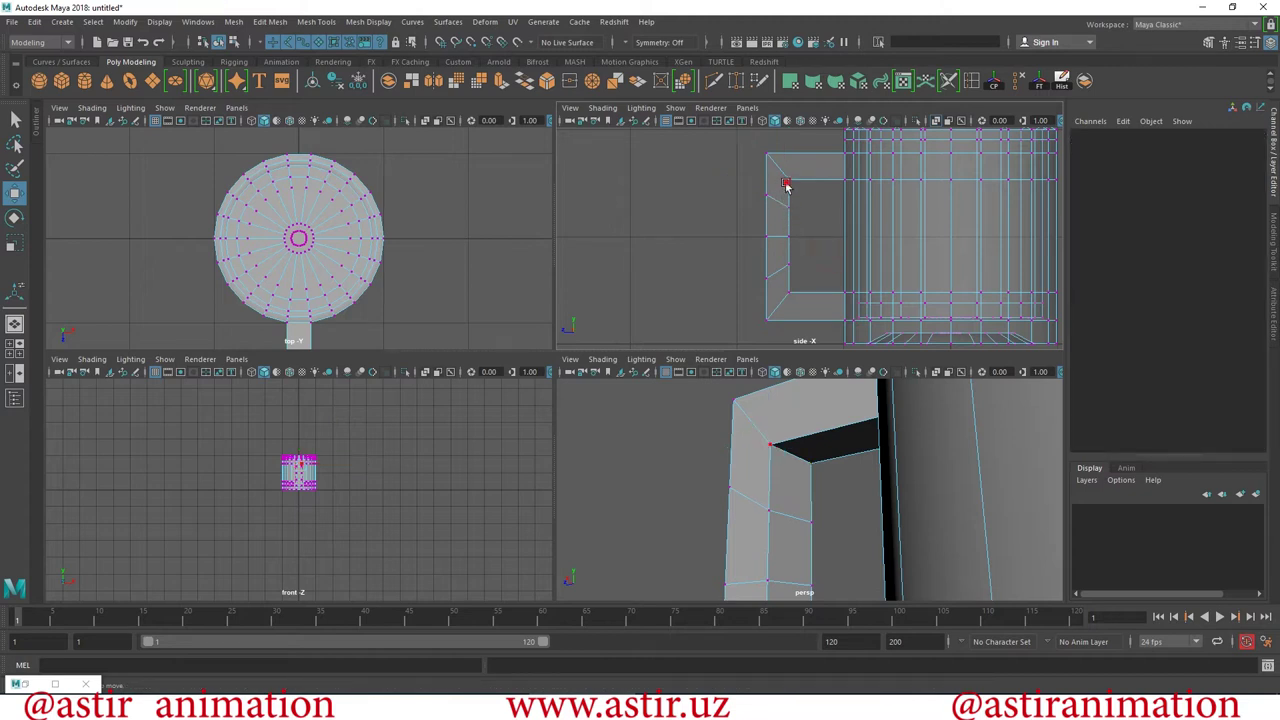
{"action": "left_click", "coordinate": [786, 184]}
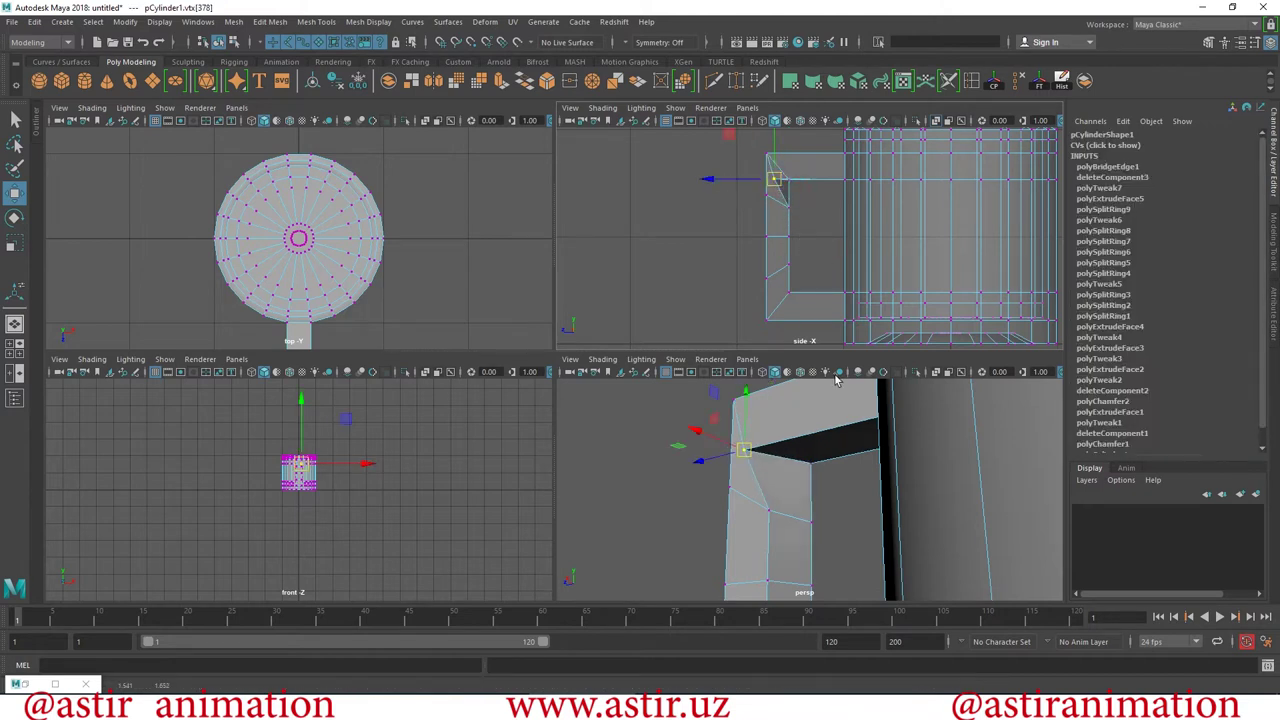
{"action": "left_click", "coordinate": [797, 186]}
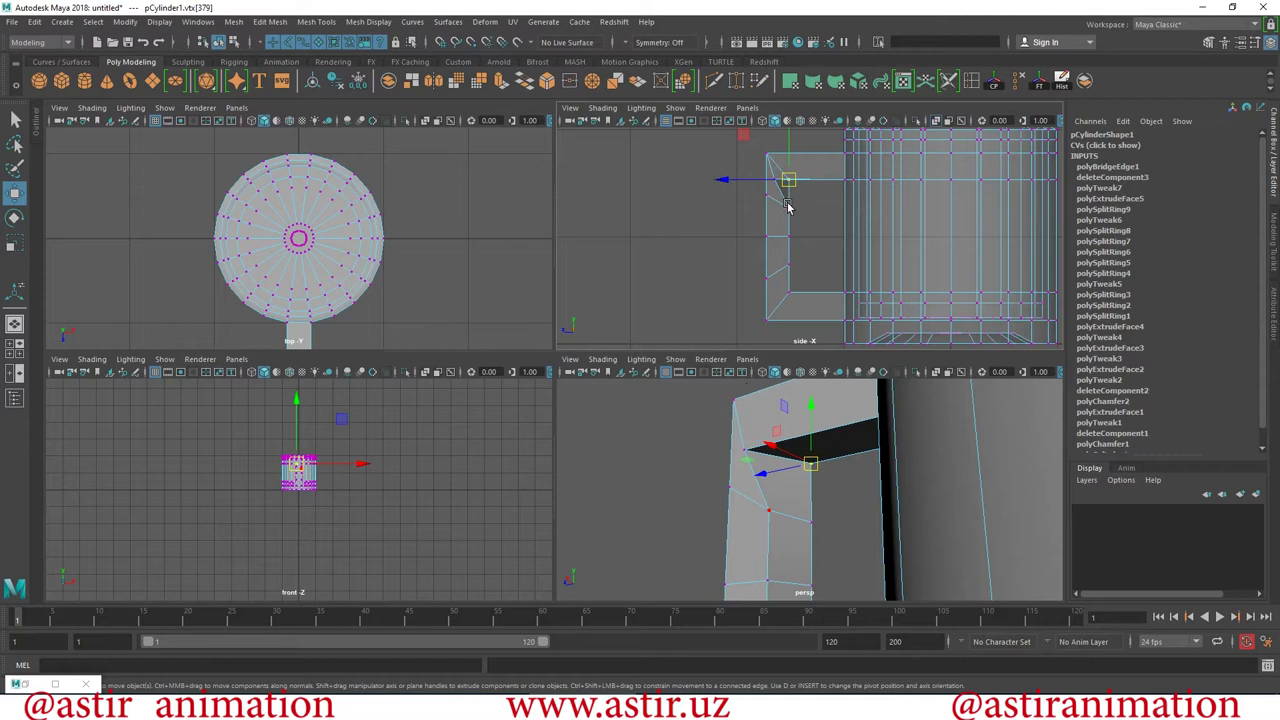
{"action": "left_click", "coordinate": [773, 211]}
{"action": "mouse_move", "coordinate": [723, 544]}
{"action": "left_mouse_down", "text": "alt"}
{"action": "mouse_move", "coordinate": [683, 501]}
{"action": "mouse_move", "coordinate": [683, 522]}
{"action": "mouse_move", "coordinate": [713, 516]}
{"action": "left_mouse_up", "text": "alt"}
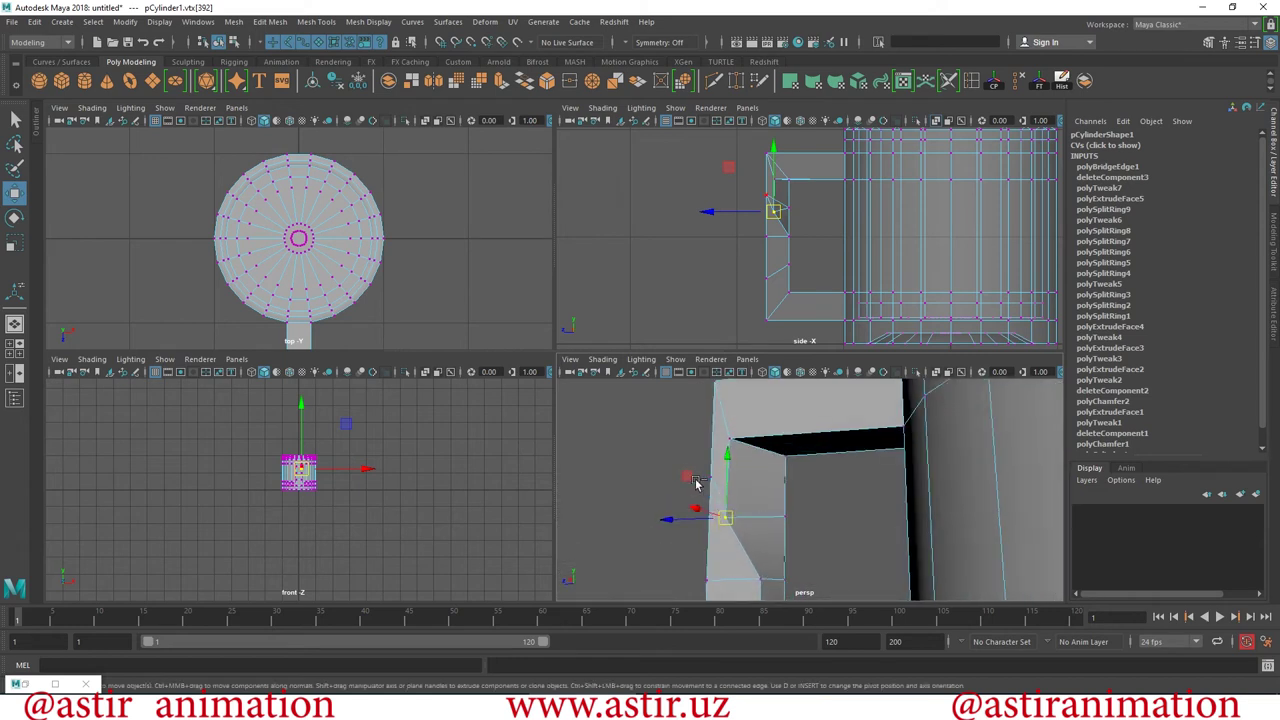
{"action": "key", "text": "ctrl+z"}
{"action": "key", "text": "ctrl+z"}
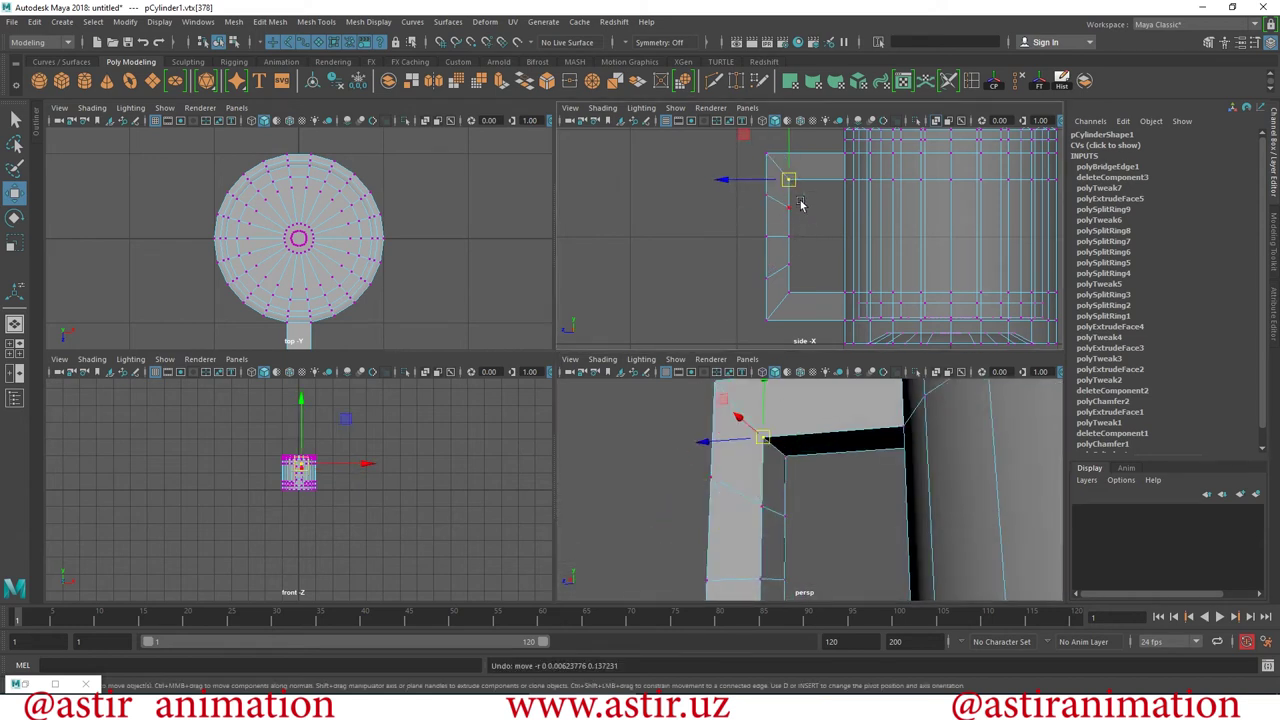
{"action": "left_click_drag", "start_coordinate": [824, 165], "coordinate": [819, 177]}
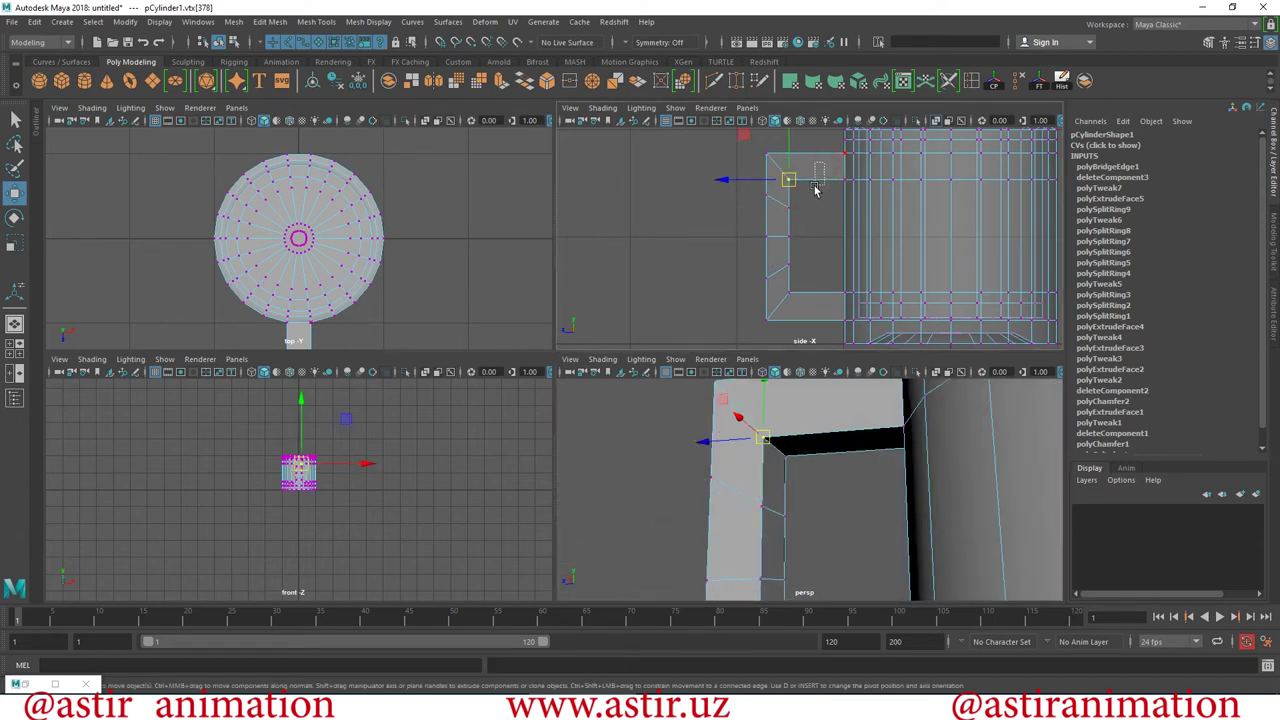
{"action": "mouse_move", "coordinate": [725, 247]}
{"action": "left_mouse_down"}
{"action": "mouse_move", "coordinate": [808, 204]}
{"action": "mouse_move", "coordinate": [772, 195]}
{"action": "left_mouse_up"}
{"action": "left_click_drag", "start_coordinate": [787, 474], "coordinate": [711, 486], "text": "alt"}
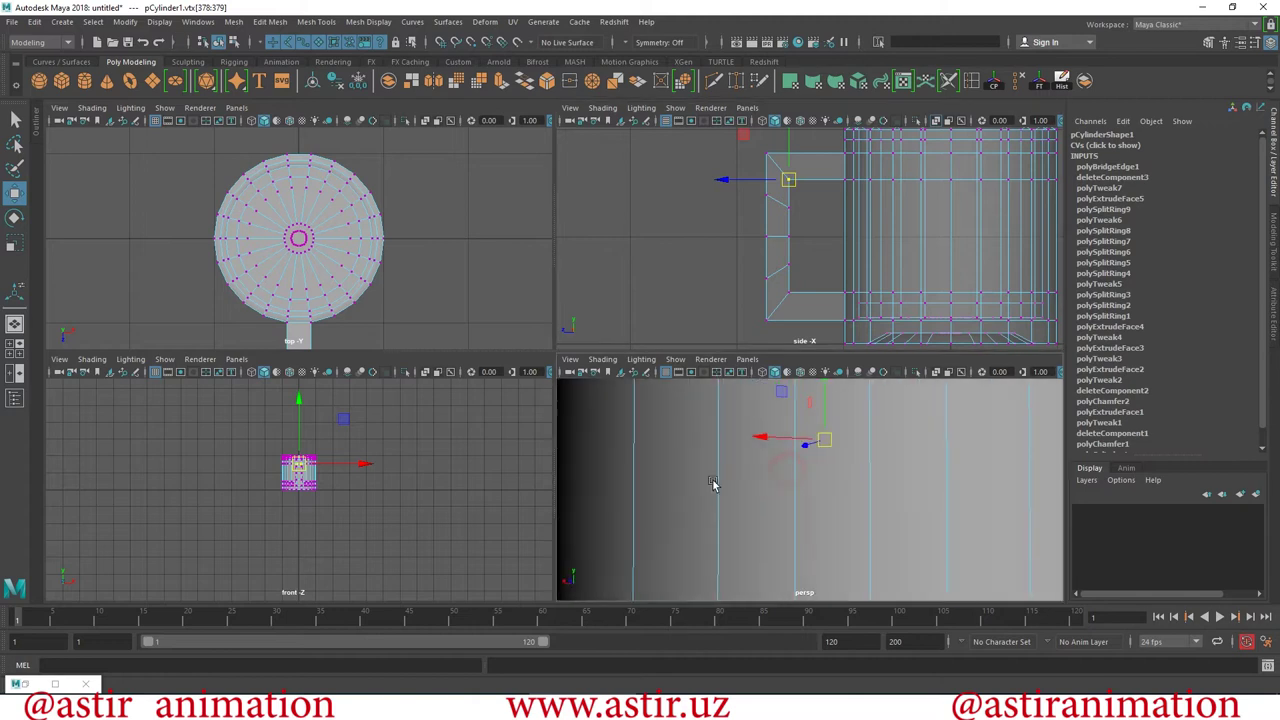
{"action": "scroll", "coordinate": [770, 192], "scroll_direction": "up", "scroll_amount": 5}
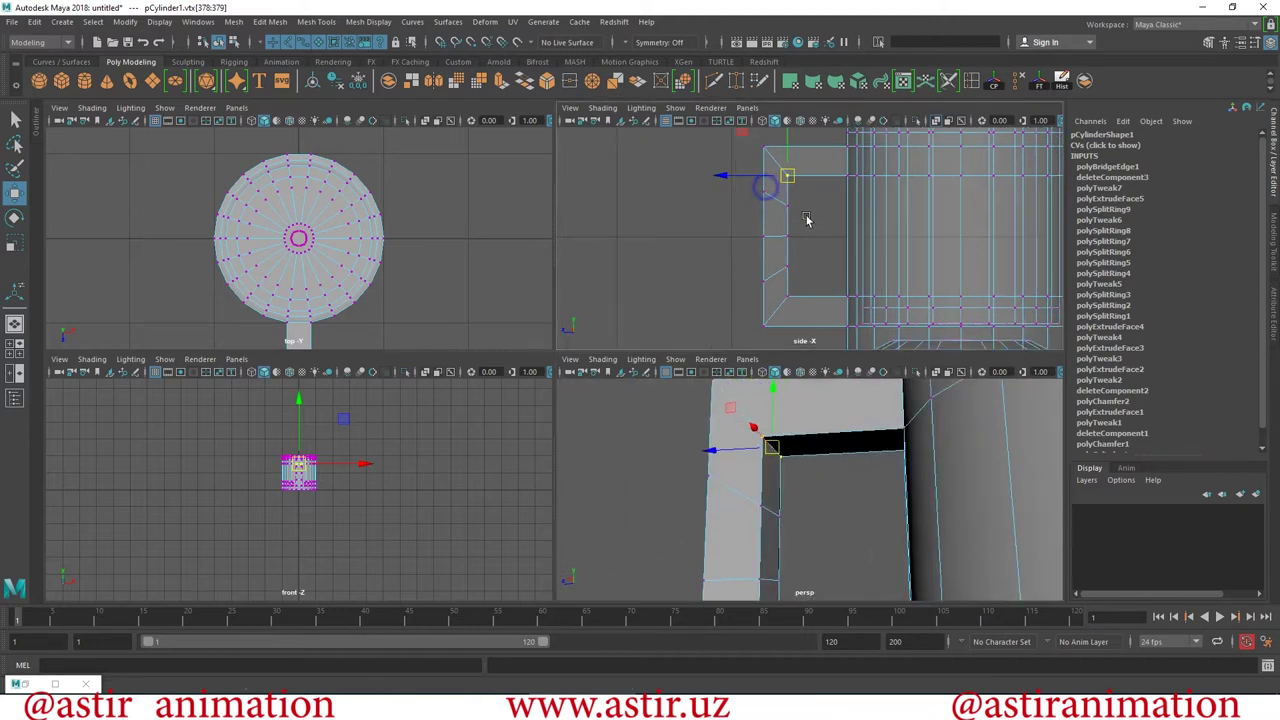
In the maximized side view, pull the handle's top corner vertex down and inward.
{"action": "key", "text": "space"}
{"action": "scroll", "coordinate": [570, 355], "scroll_direction": "up", "scroll_amount": 2}
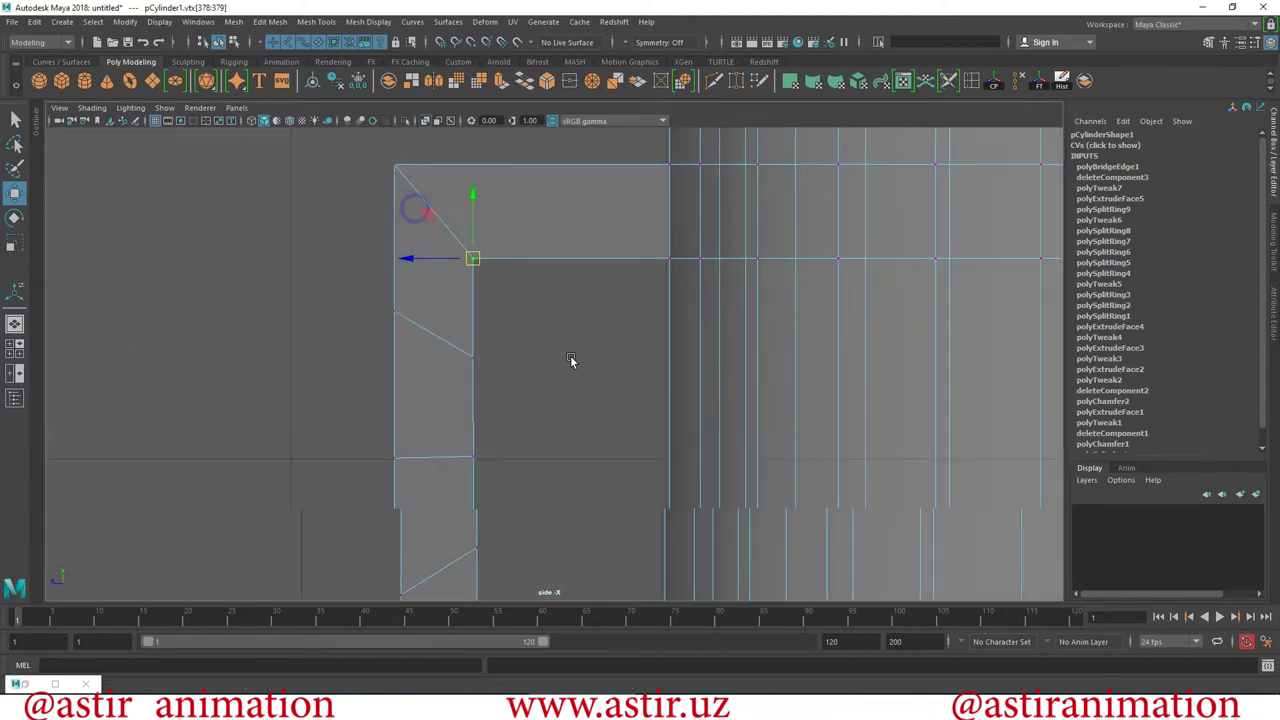
{"action": "middle_click_drag", "start_coordinate": [570, 355], "coordinate": [557, 254], "text": "alt"}
{"action": "left_click_drag", "start_coordinate": [483, 226], "coordinate": [533, 245]}
{"action": "scroll", "coordinate": [685, 340], "scroll_direction": "down", "scroll_amount": 3}
{"action": "scroll", "coordinate": [655, 338], "scroll_direction": "down", "scroll_amount": 2}
{"action": "scroll", "coordinate": [663, 335], "scroll_direction": "up", "scroll_amount": 2}
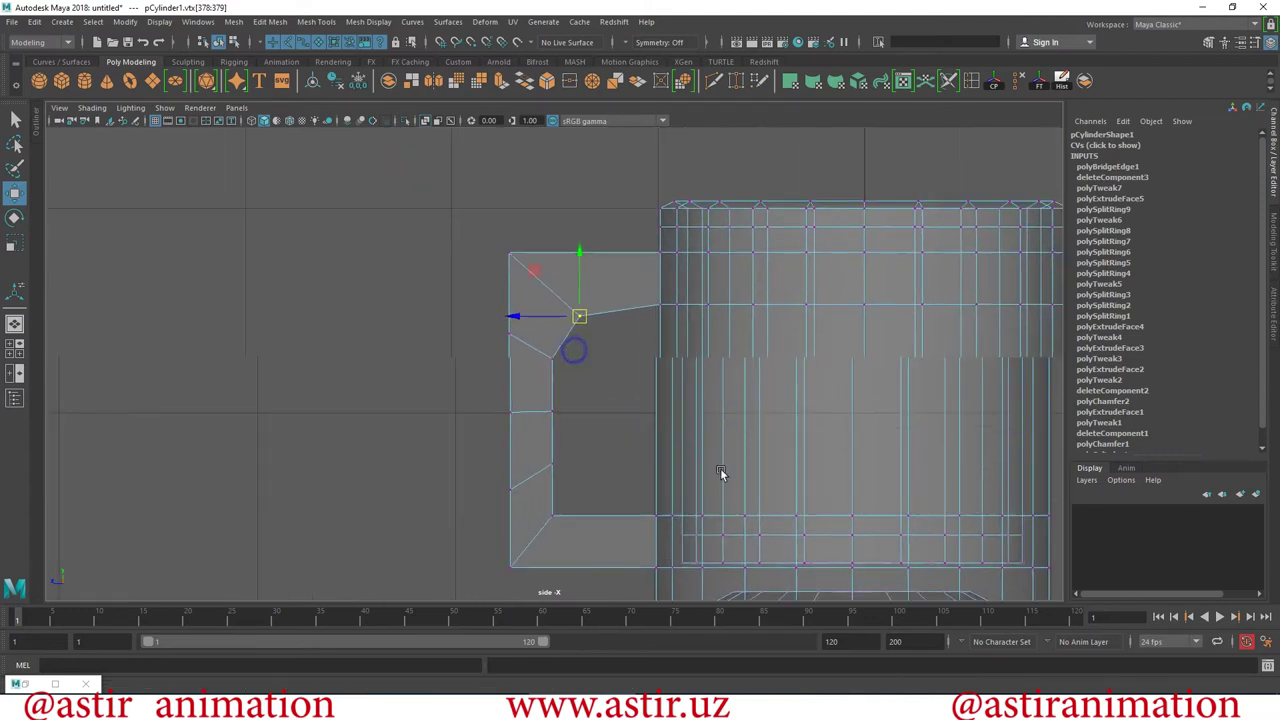
Move the handle's lower inner and lower outer corner vertices up and inward.
{"action": "middle_click_drag", "start_coordinate": [626, 406], "coordinate": [614, 289], "text": "alt"}
{"action": "left_click", "coordinate": [547, 403]}
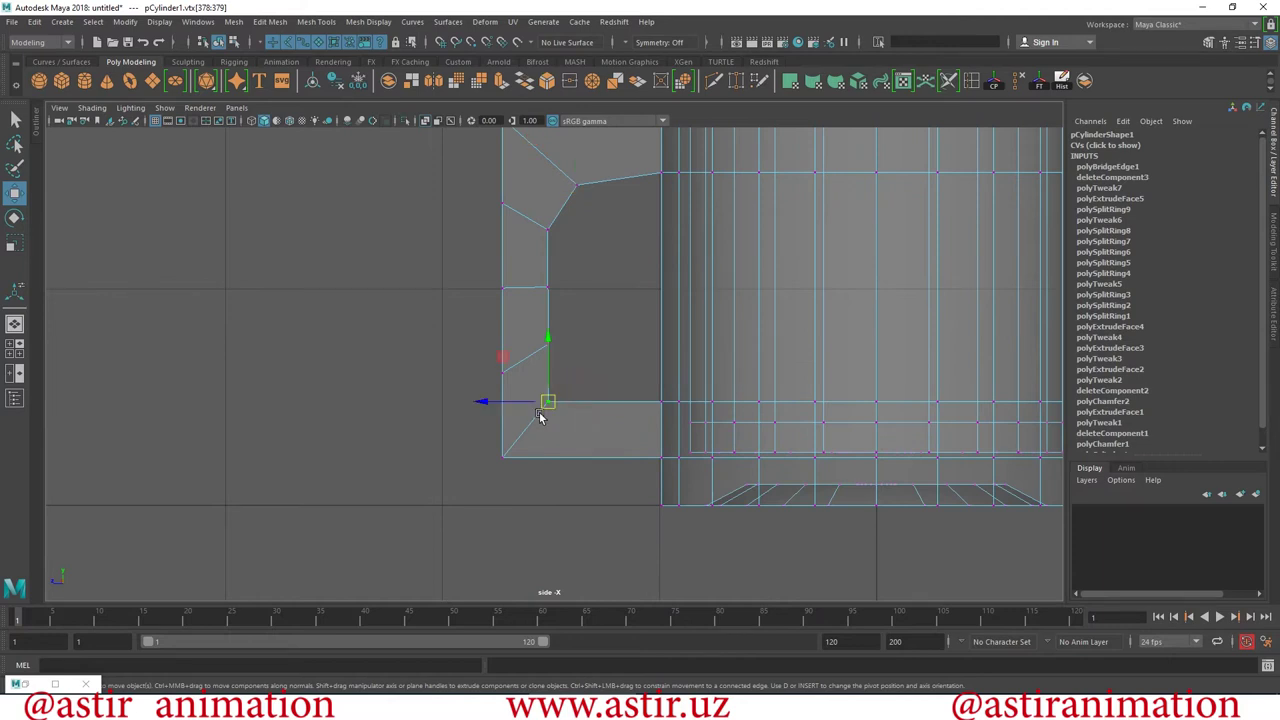
{"action": "left_click_drag", "start_coordinate": [547, 402], "coordinate": [572, 393]}
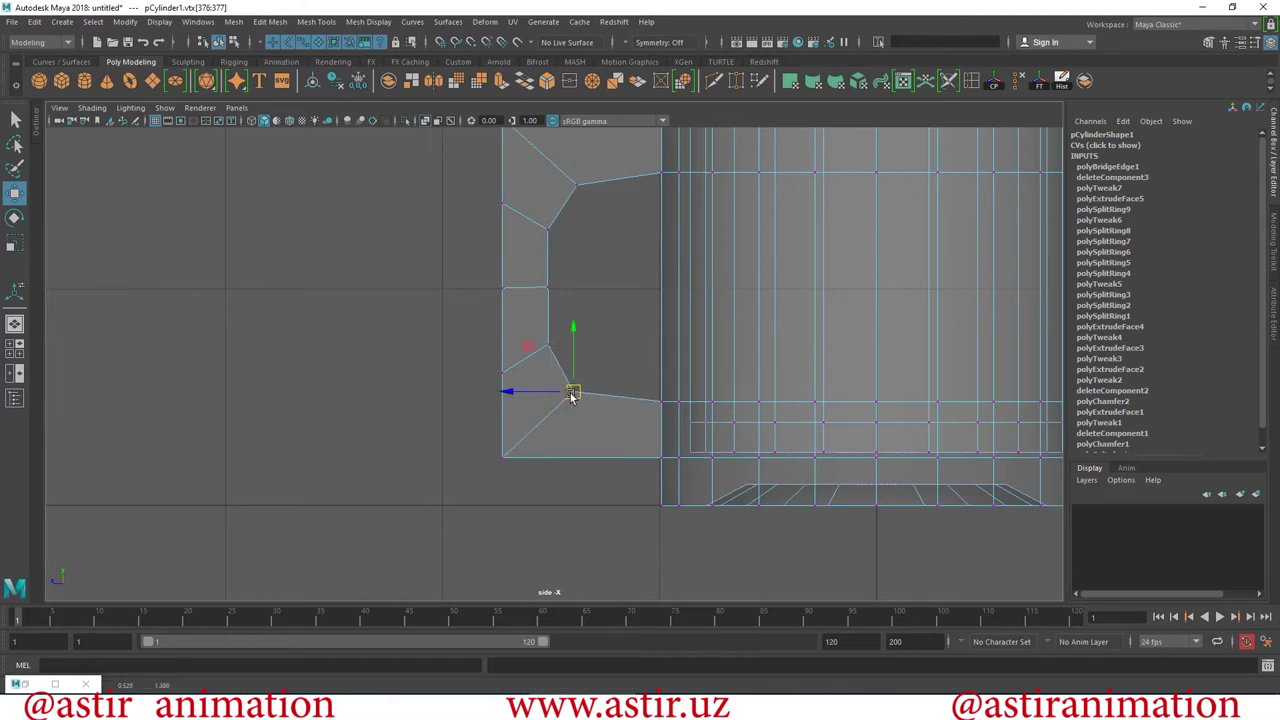
{"action": "left_click", "coordinate": [504, 457]}
{"action": "left_click_drag", "start_coordinate": [503, 462], "coordinate": [537, 422]}
Round off the handle's top outer corner by moving its vertex.
{"action": "mouse_move", "coordinate": [537, 422]}
{"action": "middle_mouse_down", "text": "alt"}
{"action": "mouse_move", "coordinate": [580, 500]}
{"action": "mouse_move", "coordinate": [480, 231]}
{"action": "middle_mouse_up", "text": "alt"}
{"action": "left_click", "coordinate": [510, 265]}
{"action": "left_click_drag", "start_coordinate": [509, 264], "coordinate": [533, 278]}
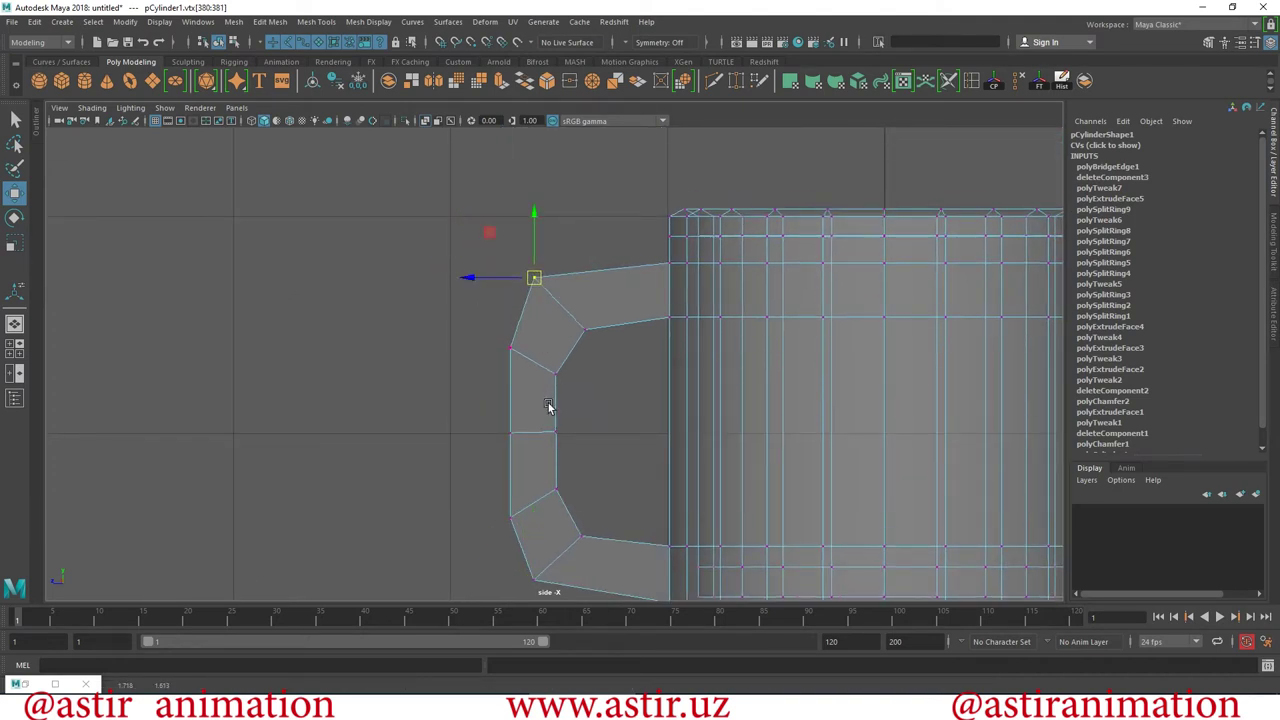
{"action": "middle_click_drag", "start_coordinate": [534, 278], "coordinate": [530, 231], "text": "alt"}
Select the handle's middle outer vertices and push them outward to the left.
{"action": "left_click_drag", "start_coordinate": [597, 410], "coordinate": [487, 390]}
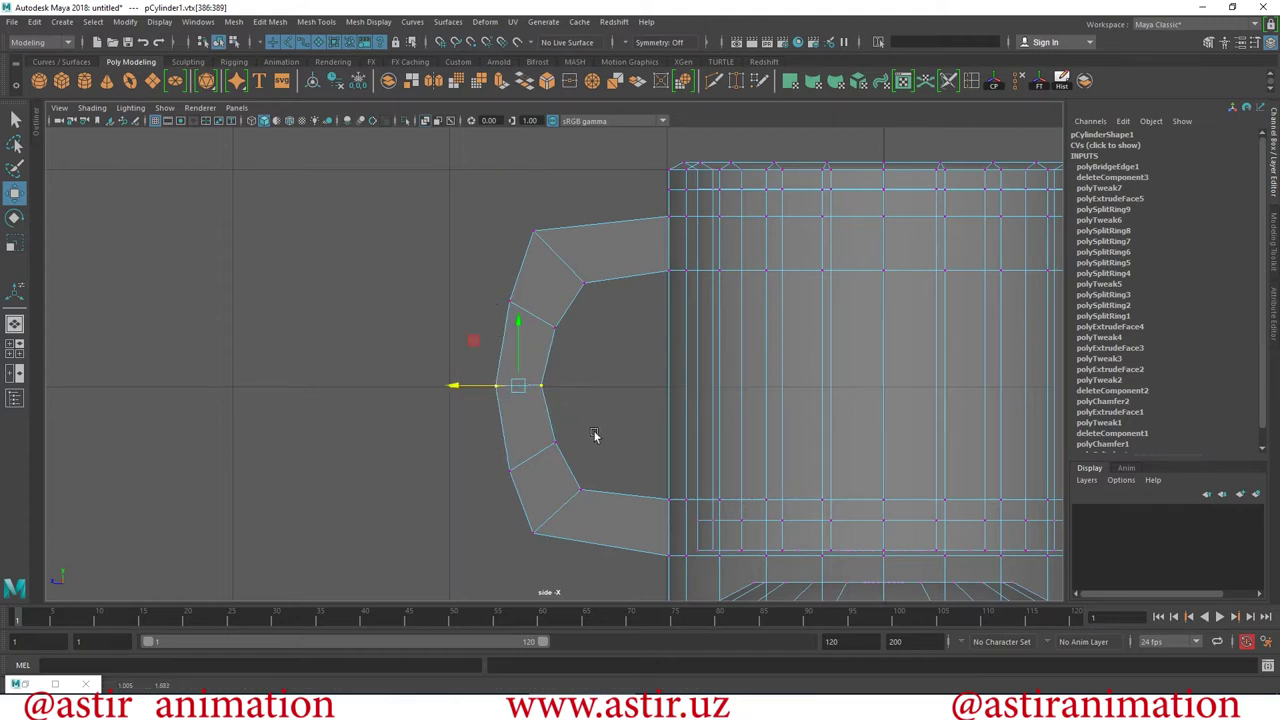
{"action": "middle_click_drag", "start_coordinate": [594, 436], "coordinate": [597, 331], "text": "alt"}
{"action": "scroll", "coordinate": [591, 414], "scroll_direction": "up", "scroll_amount": 1}
{"action": "mouse_move", "coordinate": [510, 468]}
{"action": "left_mouse_down"}
{"action": "mouse_move", "coordinate": [545, 428]}
{"action": "mouse_move", "coordinate": [492, 437]}
{"action": "left_mouse_up"}
{"action": "scroll", "coordinate": [557, 270], "scroll_direction": "down", "scroll_amount": 4}
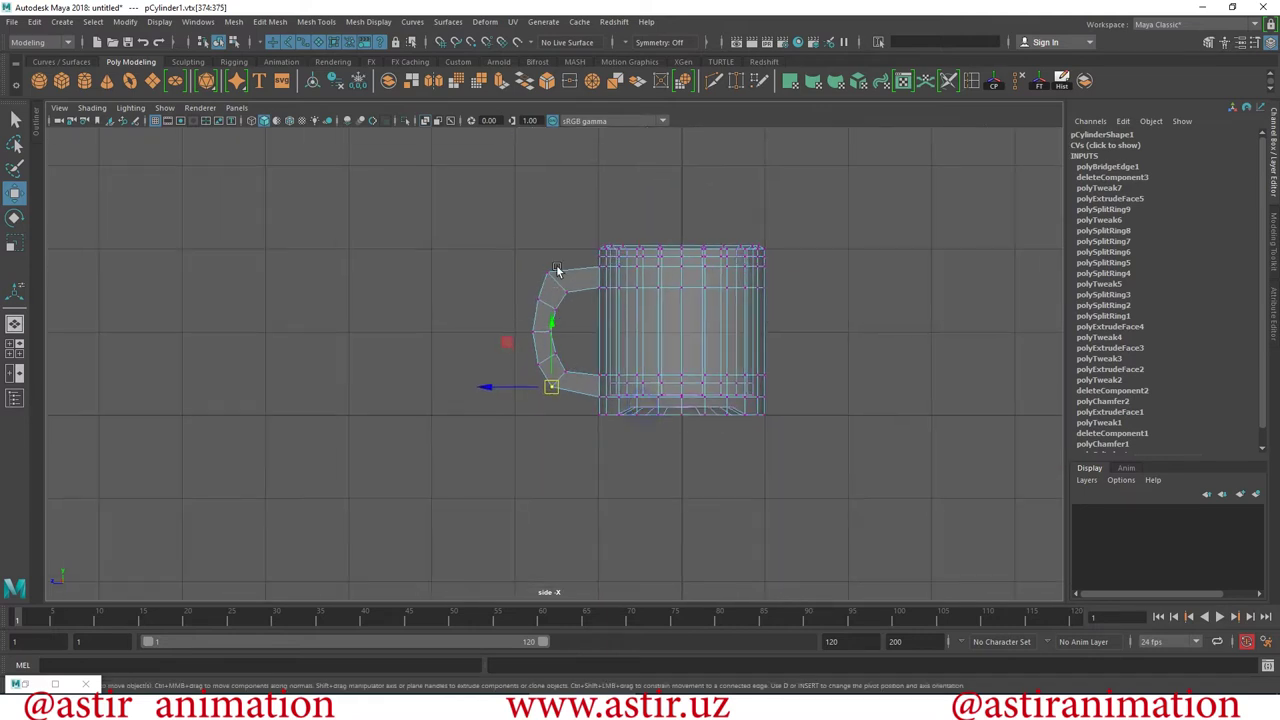
{"action": "left_click_drag", "start_coordinate": [627, 423], "coordinate": [551, 374]}
{"action": "scroll", "coordinate": [720, 506], "scroll_direction": "up", "scroll_amount": 2}
{"action": "scroll", "coordinate": [666, 514], "scroll_direction": "up", "scroll_amount": 2}
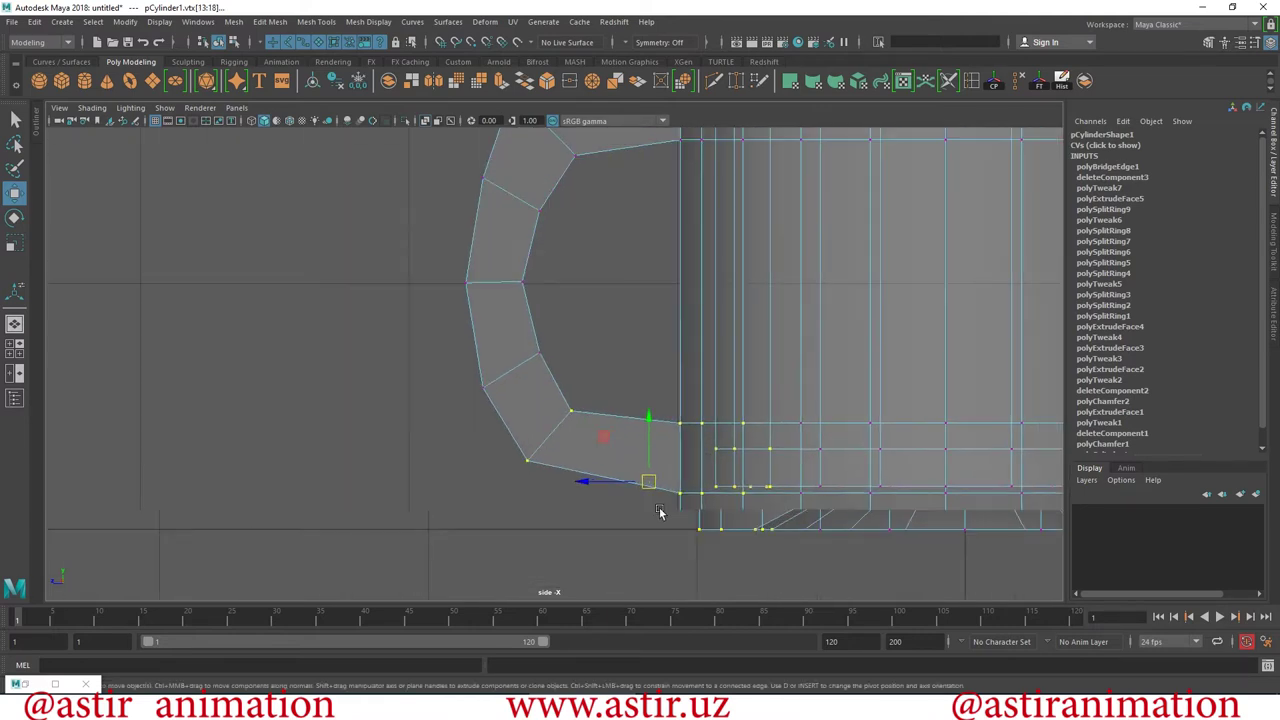
{"action": "scroll", "coordinate": [533, 355], "scroll_direction": "up", "scroll_amount": 1}
{"action": "left_click_drag", "start_coordinate": [465, 363], "coordinate": [400, 369]}
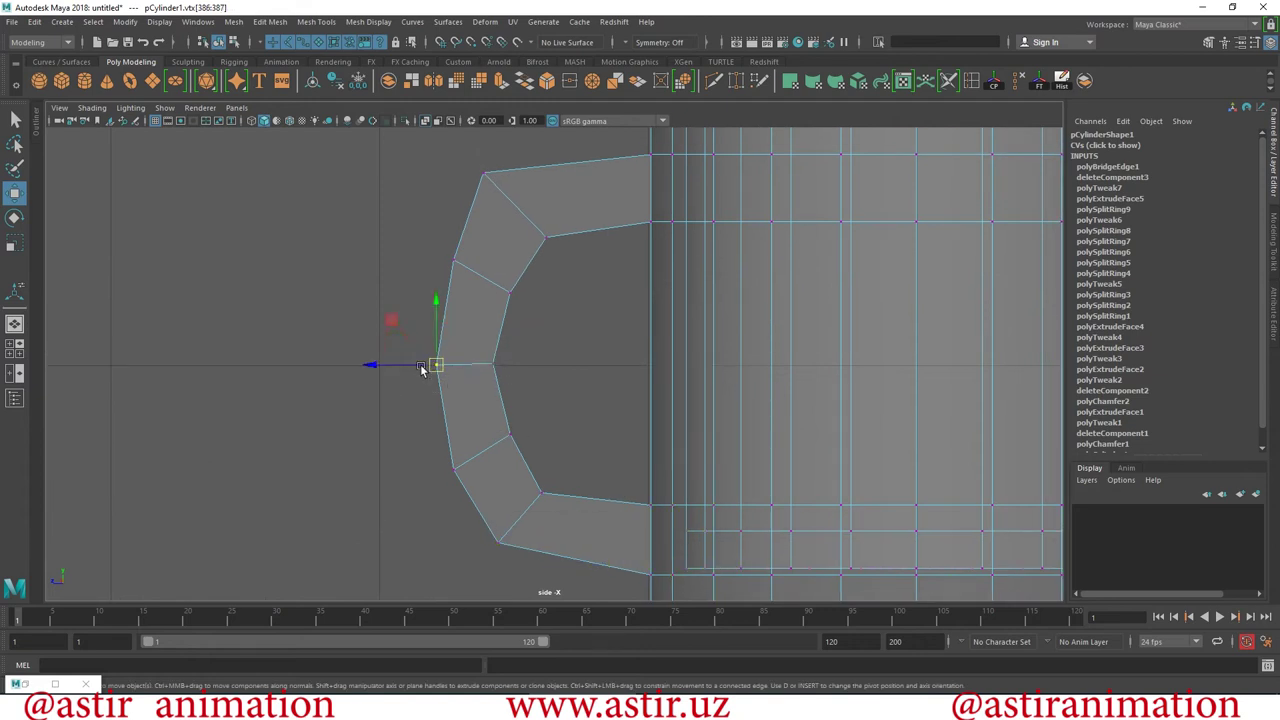
Move the upper and lower outer handle vertices outward into a smooth C-curve.
{"action": "left_click_drag", "start_coordinate": [440, 235], "coordinate": [480, 290]}
{"action": "left_click_drag", "start_coordinate": [420, 440], "coordinate": [480, 510], "text": "shift"}
{"action": "left_click_drag", "start_coordinate": [399, 363], "coordinate": [380, 365]}
{"action": "scroll", "coordinate": [509, 394], "scroll_direction": "down", "scroll_amount": 2}
{"action": "scroll", "coordinate": [500, 407], "scroll_direction": "down", "scroll_amount": 1}
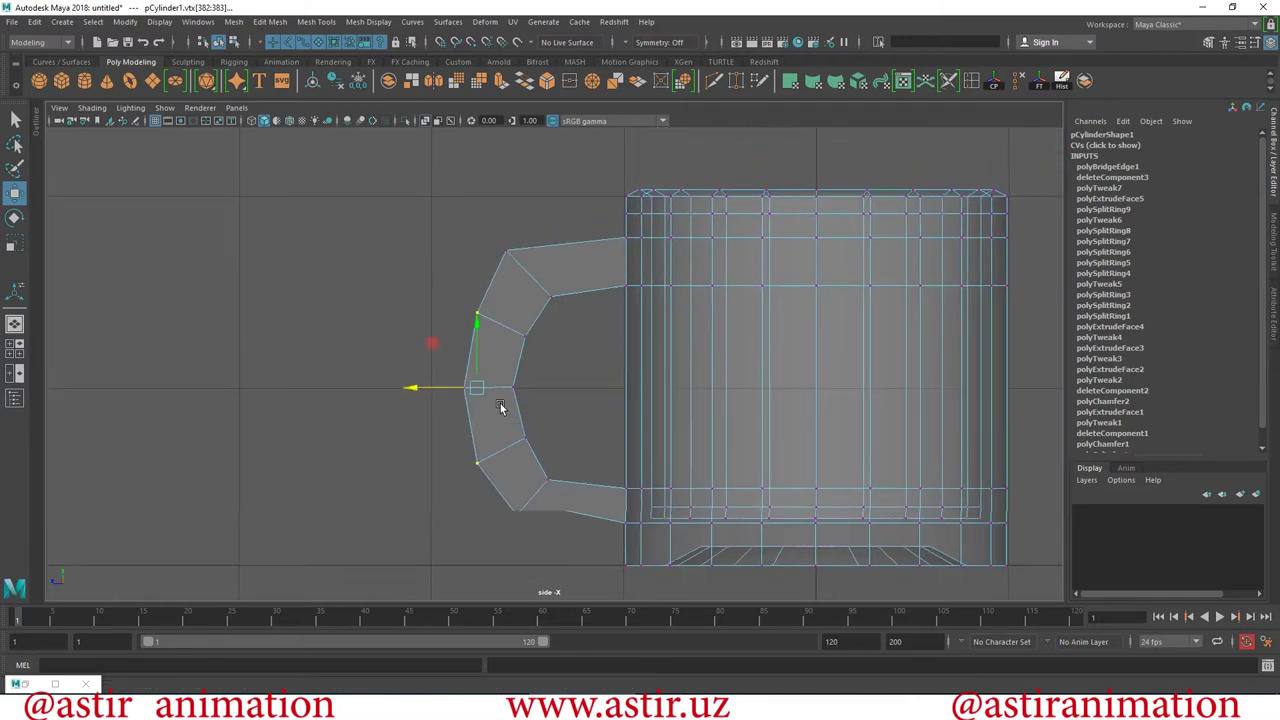
{"action": "middle_click_drag", "start_coordinate": [500, 407], "coordinate": [503, 422], "text": "alt"}
{"action": "left_click", "coordinate": [475, 240]}
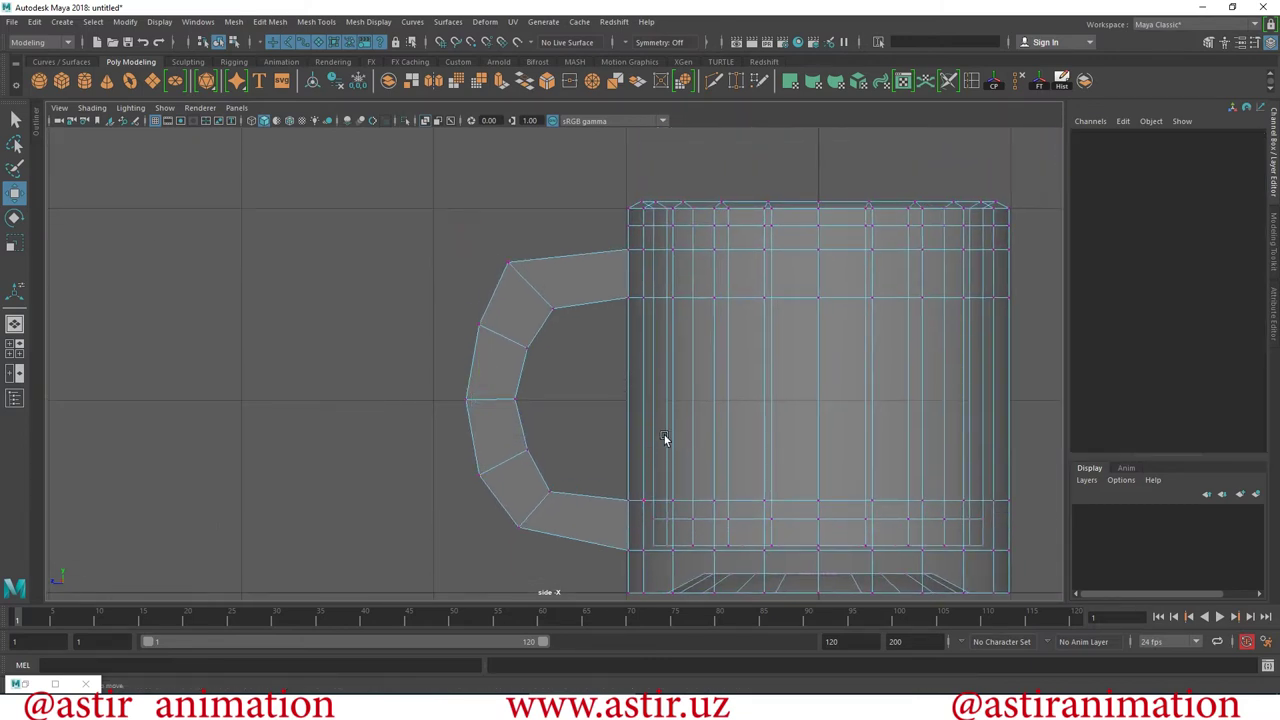
{"action": "scroll", "coordinate": [643, 363], "scroll_direction": "up", "scroll_amount": 1}
{"action": "scroll", "coordinate": [634, 457], "scroll_direction": "up", "scroll_amount": 1}
{"action": "scroll", "coordinate": [634, 457], "scroll_direction": "up", "scroll_amount": 1}
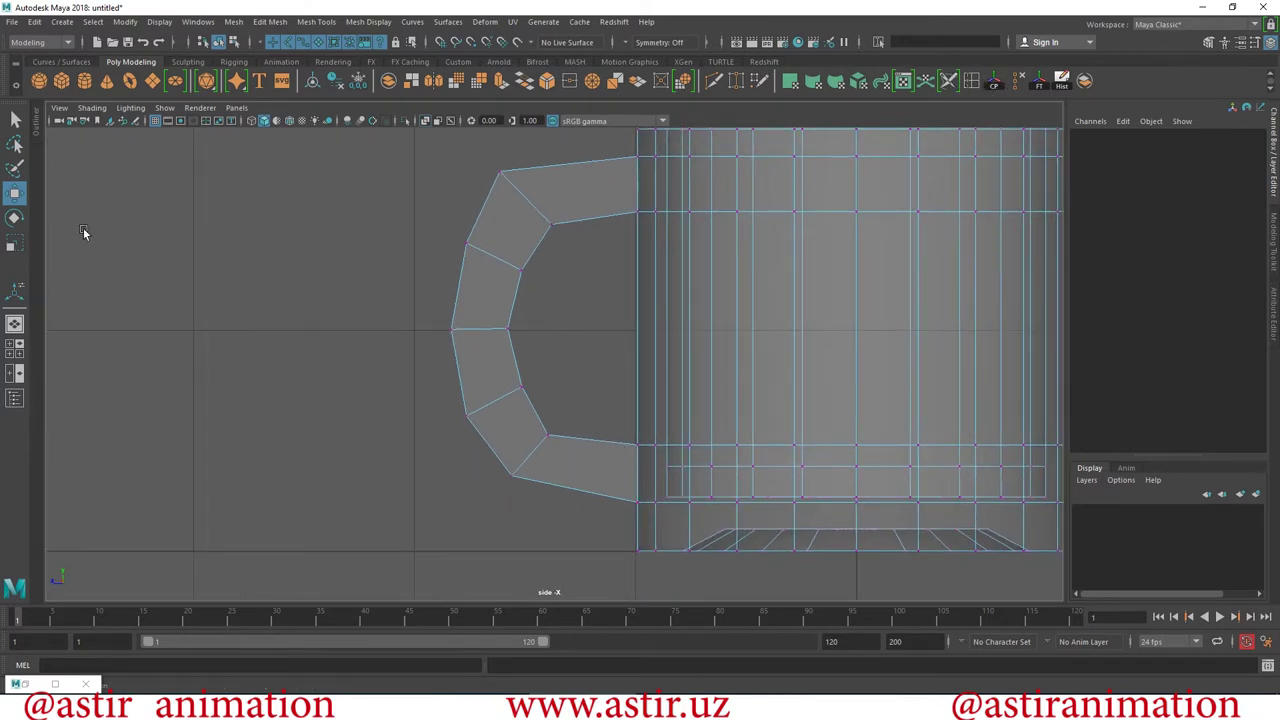
Insert two edge loops across the handle near where it joins the body.
{"action": "left_click", "coordinate": [313, 22]}
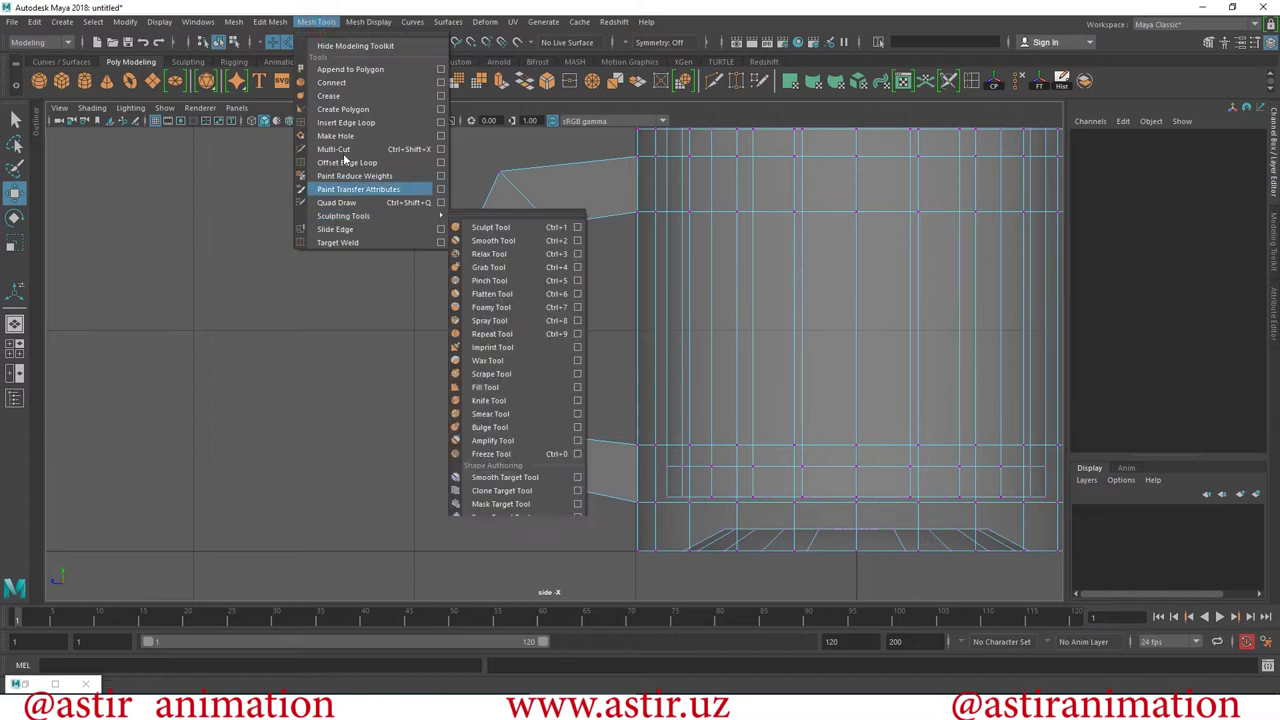
{"action": "left_click", "coordinate": [350, 122]}
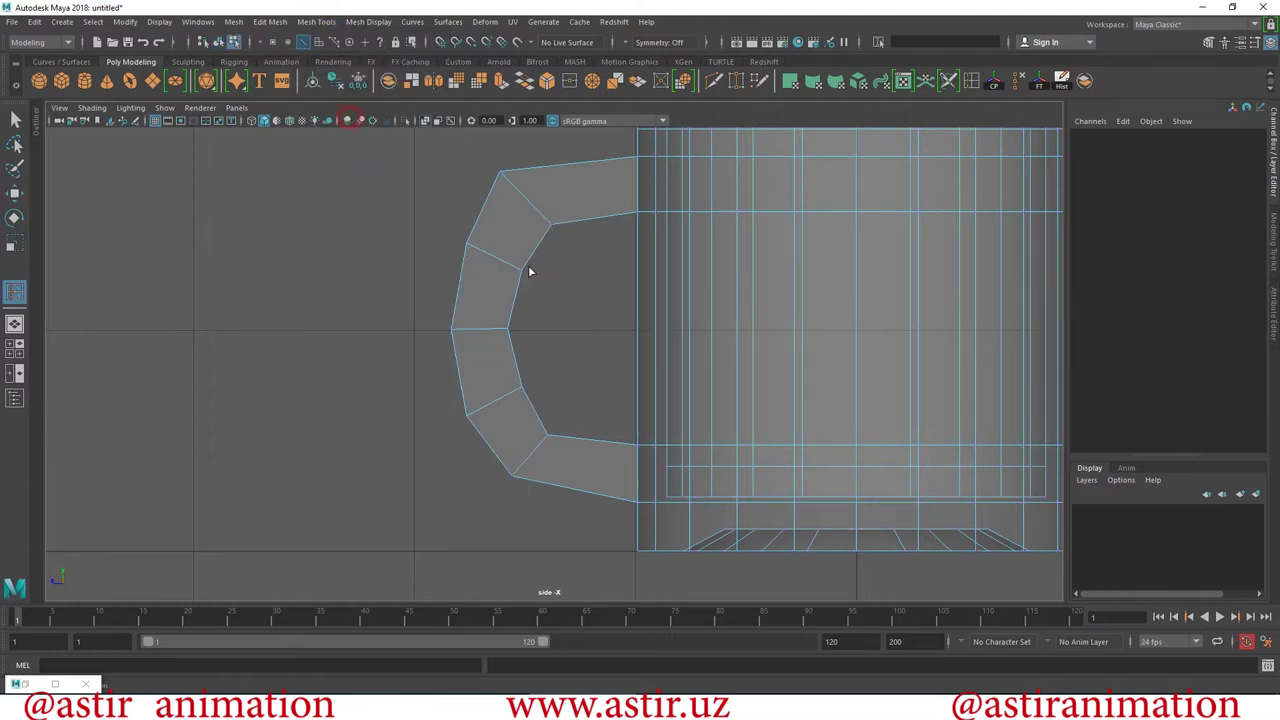
{"action": "left_click", "coordinate": [596, 219]}
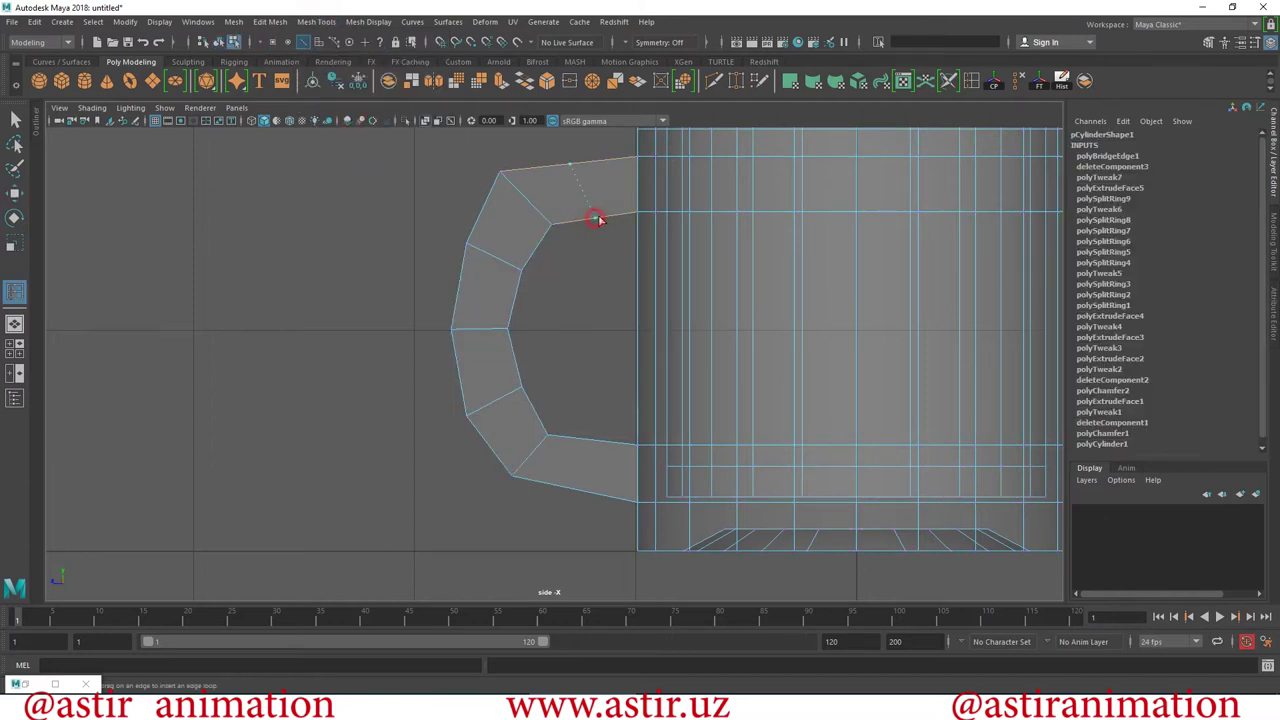
{"action": "left_click", "coordinate": [602, 441]}
With the Move tool in vertex mode, select the vertex at the handle's upper join.
{"action": "left_click", "coordinate": [20, 195]}
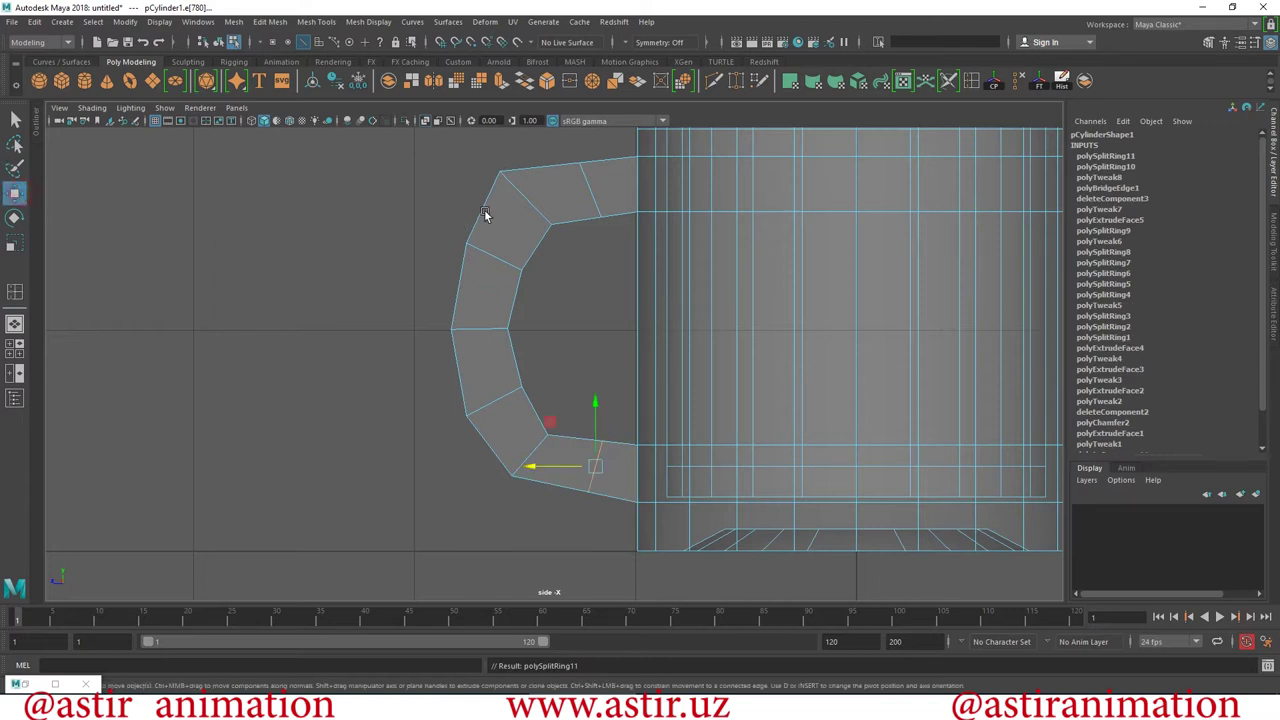
{"action": "right_click", "coordinate": [573, 176]}
{"action": "left_click", "coordinate": [620, 334]}
{"action": "scroll", "coordinate": [620, 334], "scroll_direction": "up", "scroll_amount": 3}
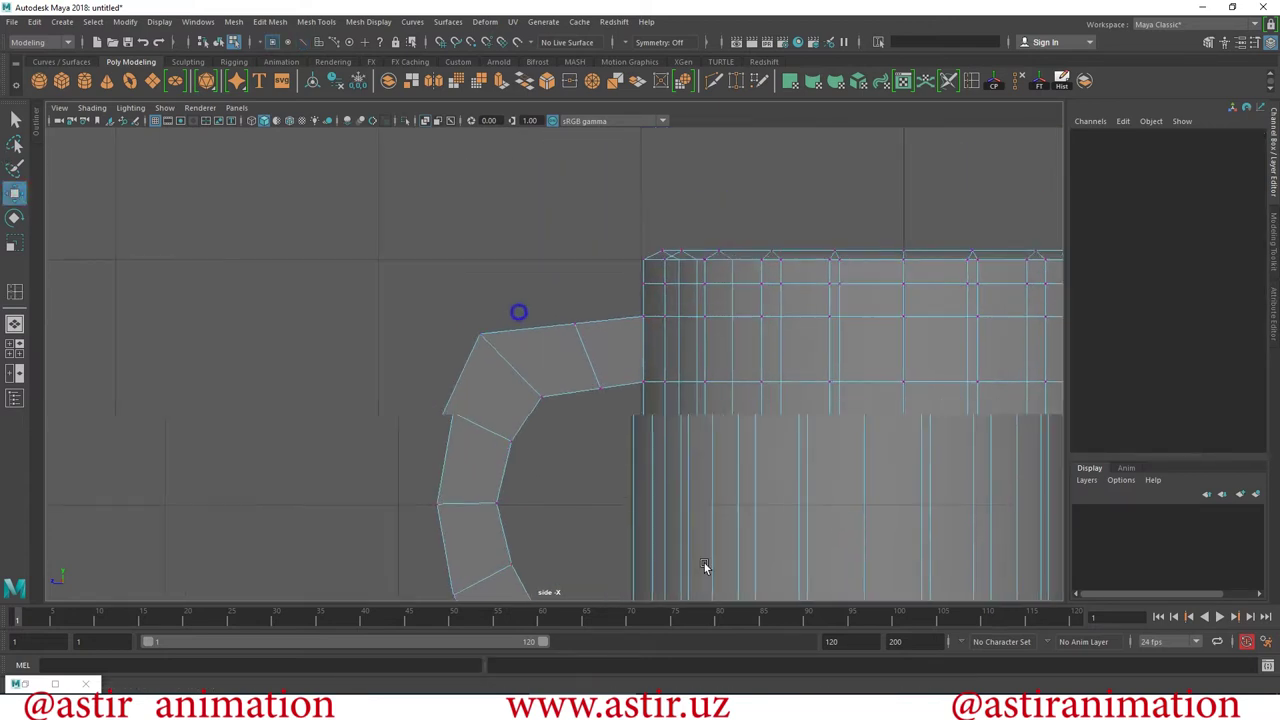
{"action": "scroll", "coordinate": [688, 365], "scroll_direction": "up", "scroll_amount": 3}
{"action": "left_click", "coordinate": [608, 314]}
Nudge the vertices at the handle's upper join to level its edges.
{"action": "left_click_drag", "start_coordinate": [609, 315], "coordinate": [607, 310]}
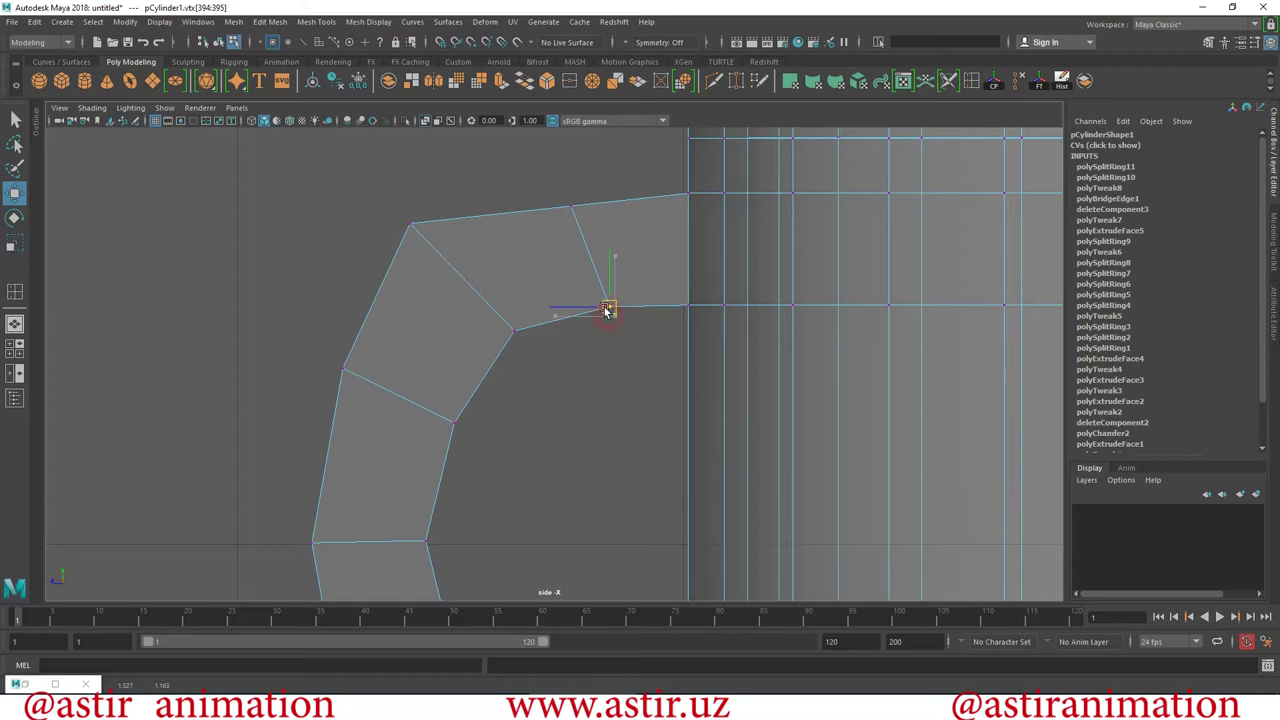
{"action": "mouse_move", "coordinate": [541, 174]}
{"action": "left_mouse_down"}
{"action": "mouse_move", "coordinate": [582, 216]}
{"action": "mouse_move", "coordinate": [569, 180]}
{"action": "left_mouse_up"}
{"action": "scroll", "coordinate": [640, 340], "scroll_direction": "down", "scroll_amount": 5}
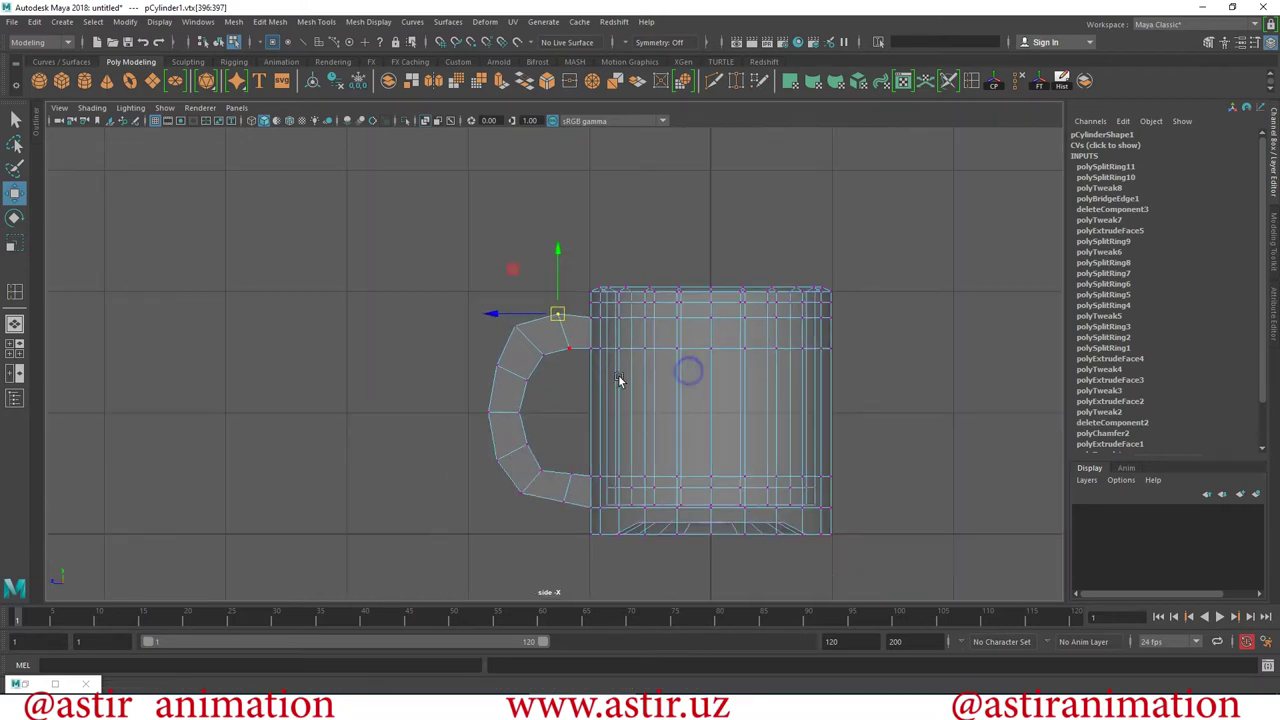
{"action": "scroll", "coordinate": [612, 400], "scroll_direction": "down", "scroll_amount": 2}
{"action": "scroll", "coordinate": [600, 455], "scroll_direction": "up", "scroll_amount": 6}
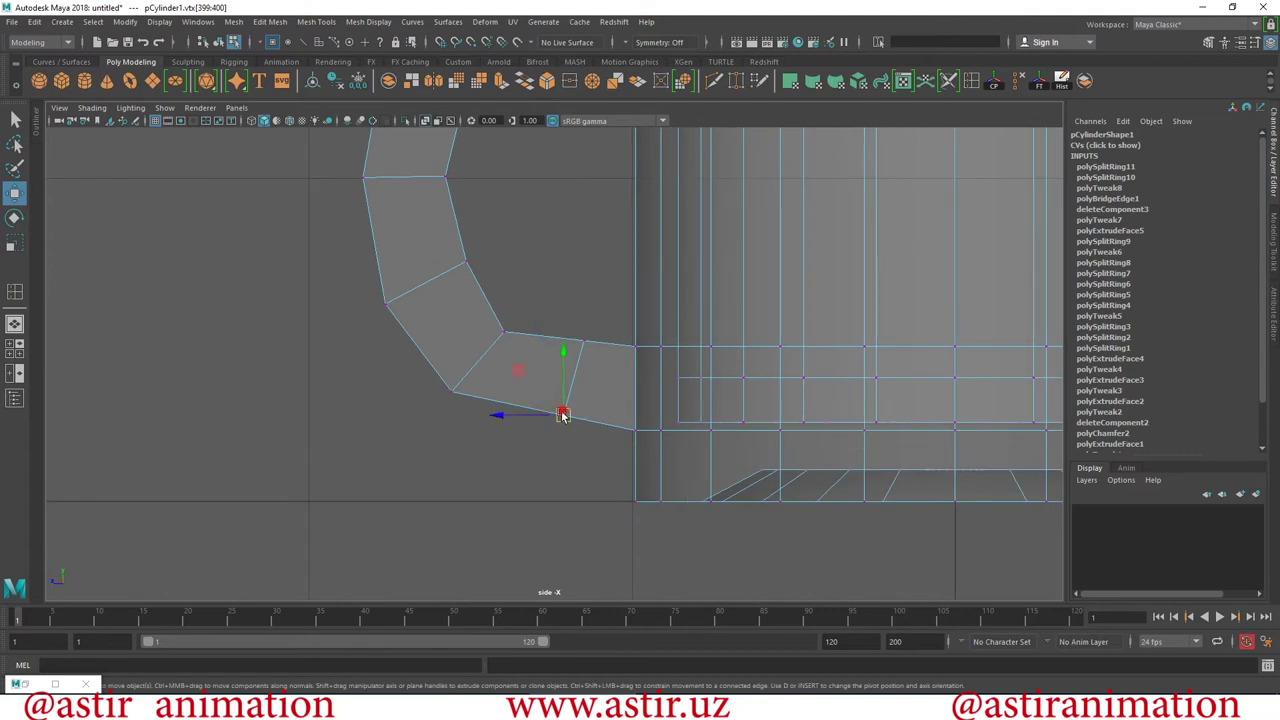
{"action": "left_click_drag", "start_coordinate": [563, 416], "coordinate": [560, 430]}
{"action": "left_click_drag", "start_coordinate": [559, 341], "coordinate": [596, 360]}
{"action": "left_click_drag", "start_coordinate": [606, 293], "coordinate": [604, 296]}
{"action": "left_click_drag", "start_coordinate": [585, 342], "coordinate": [579, 349]}
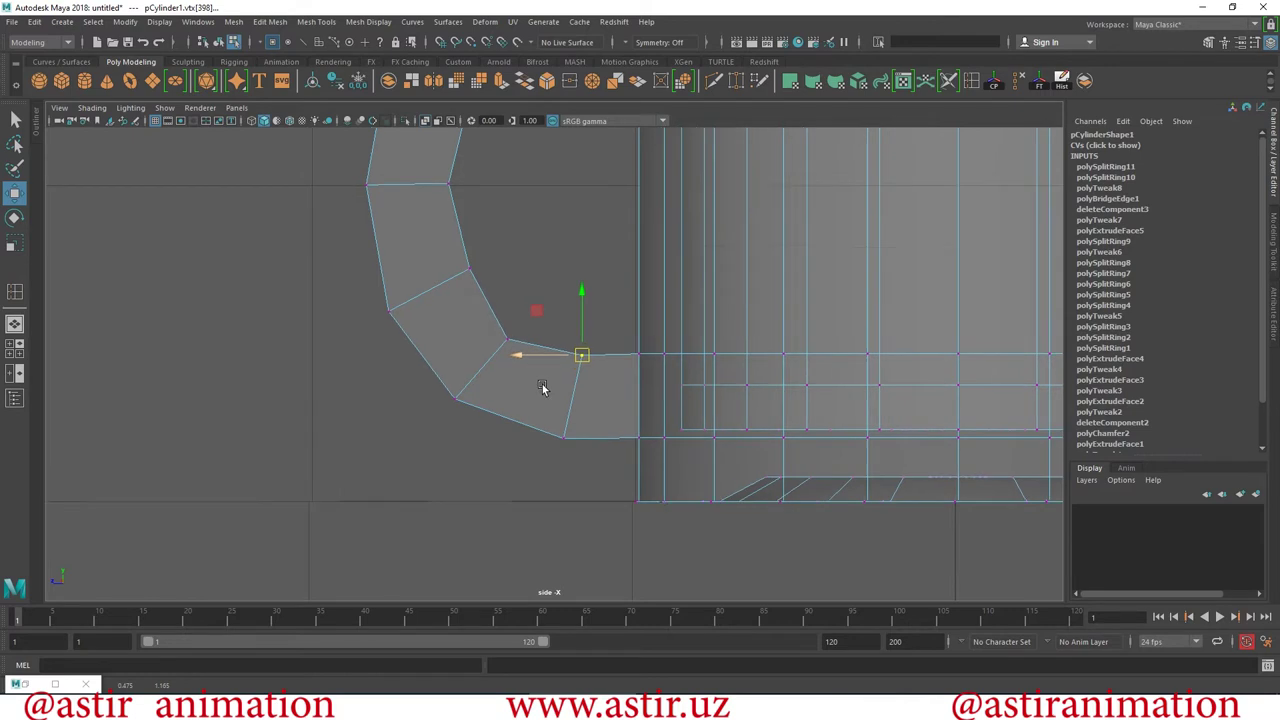
Shift the inner-arc vertices up and right and the outer-left vertex slightly left.
{"action": "middle_click_drag", "start_coordinate": [543, 347], "coordinate": [579, 415], "text": "alt"}
{"action": "left_click", "coordinate": [537, 398]}
{"action": "left_click_drag", "start_coordinate": [537, 398], "coordinate": [551, 387]}
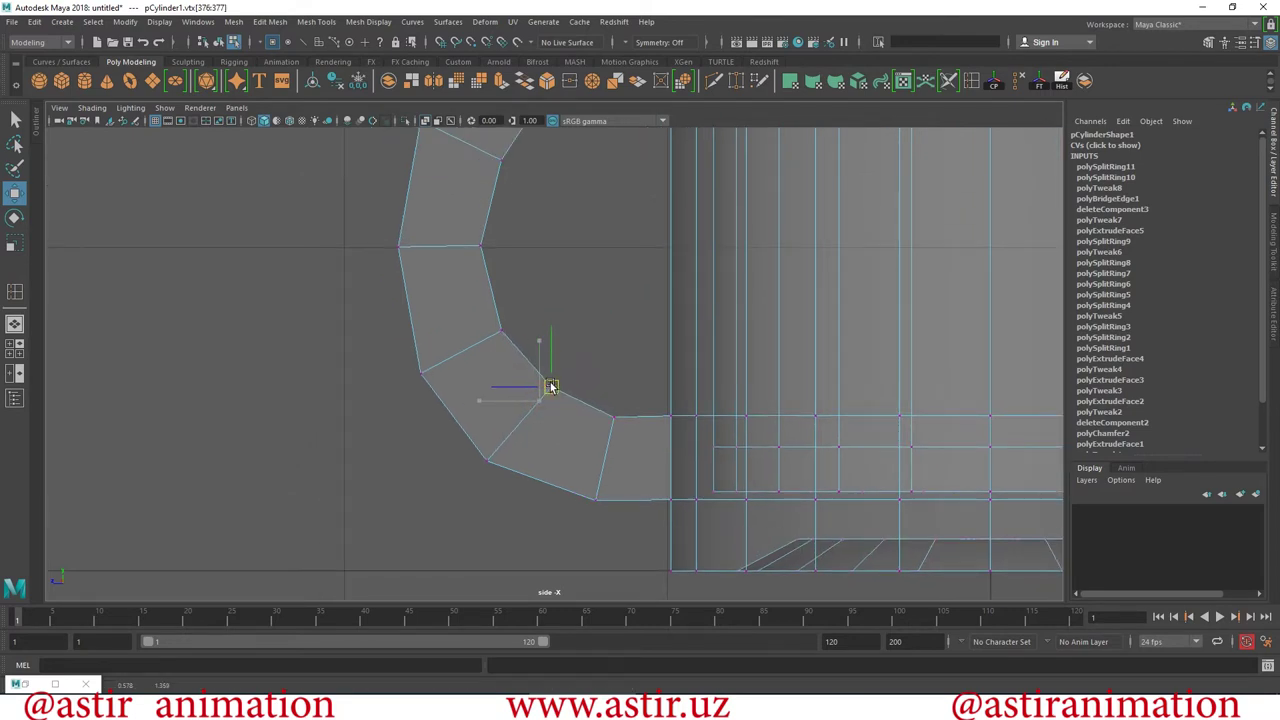
{"action": "mouse_move", "coordinate": [466, 432]}
{"action": "left_mouse_down"}
{"action": "mouse_move", "coordinate": [496, 470]}
{"action": "mouse_move", "coordinate": [490, 457]}
{"action": "left_mouse_up"}
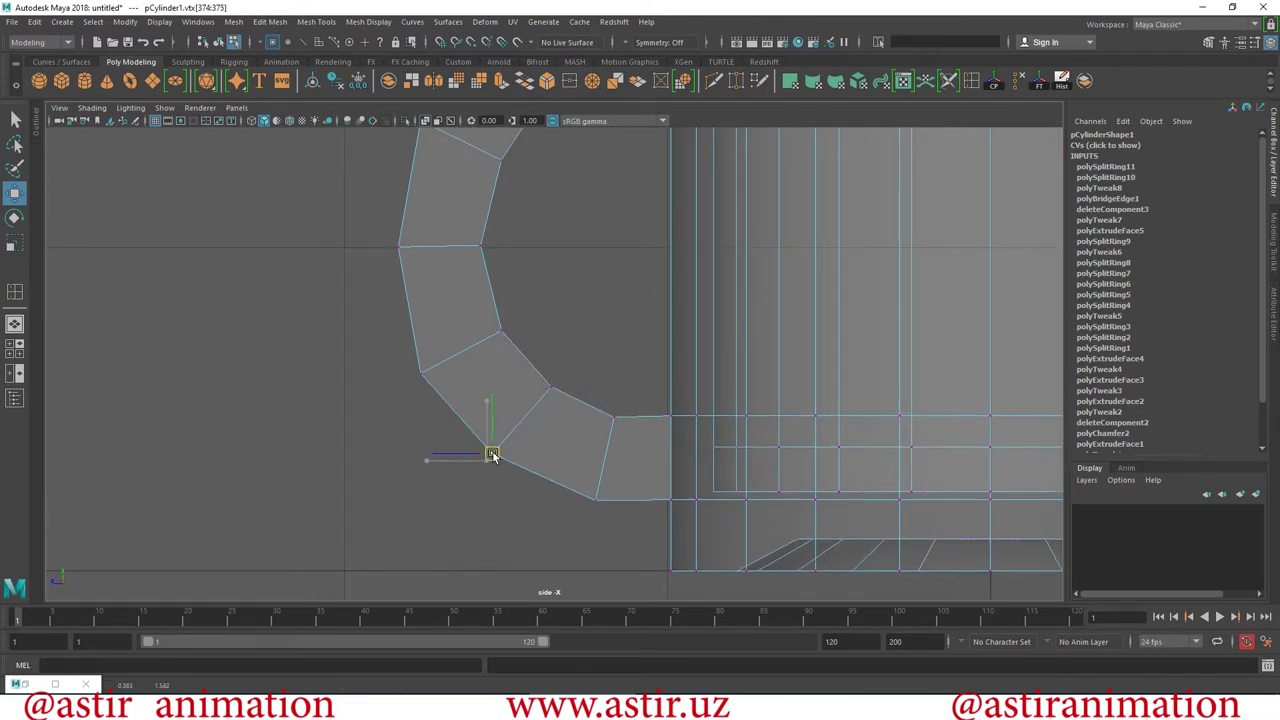
{"action": "scroll", "coordinate": [492, 456], "scroll_direction": "down", "scroll_amount": 3}
{"action": "scroll", "coordinate": [506, 469], "scroll_direction": "down", "scroll_amount": 2}
{"action": "middle_click_drag", "start_coordinate": [506, 469], "coordinate": [457, 488], "text": "alt"}
{"action": "scroll", "coordinate": [637, 518], "scroll_direction": "up", "scroll_amount": 5}
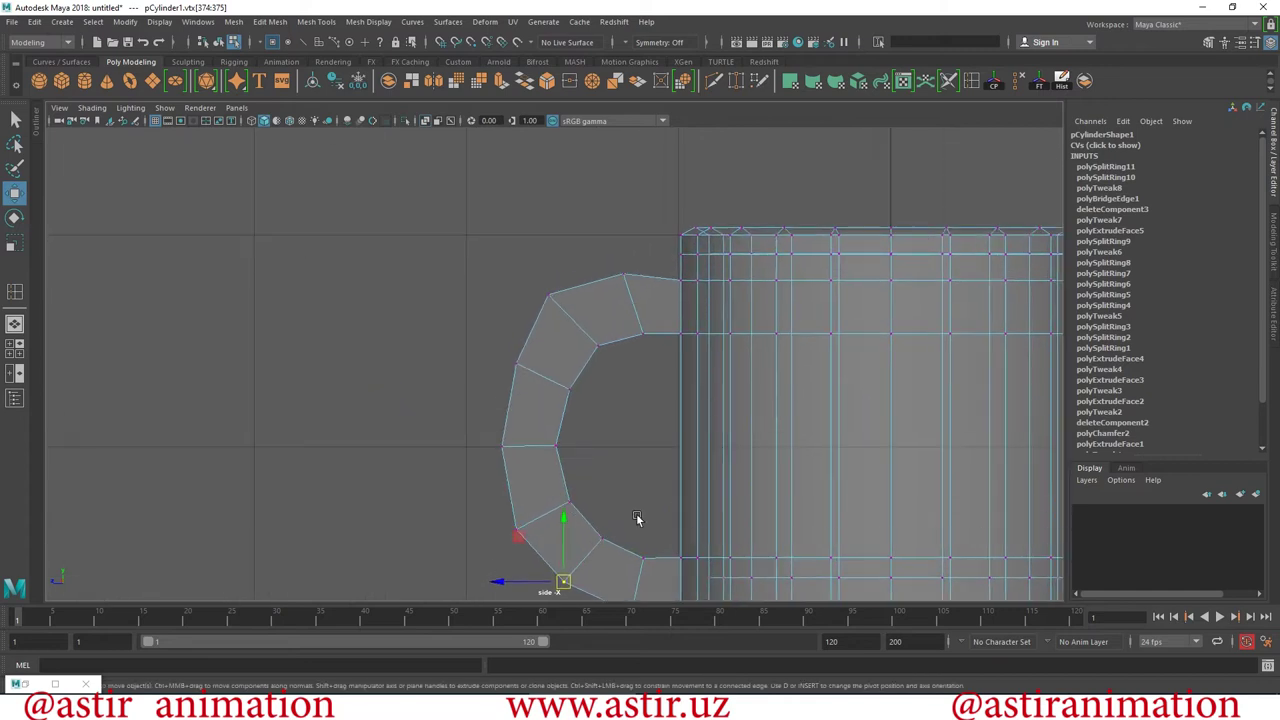
{"action": "middle_click_drag", "start_coordinate": [637, 518], "coordinate": [551, 420], "text": "alt"}
{"action": "mouse_move", "coordinate": [478, 383]}
{"action": "left_mouse_down"}
{"action": "mouse_move", "coordinate": [523, 448]}
{"action": "mouse_move", "coordinate": [492, 408]}
{"action": "left_mouse_up"}
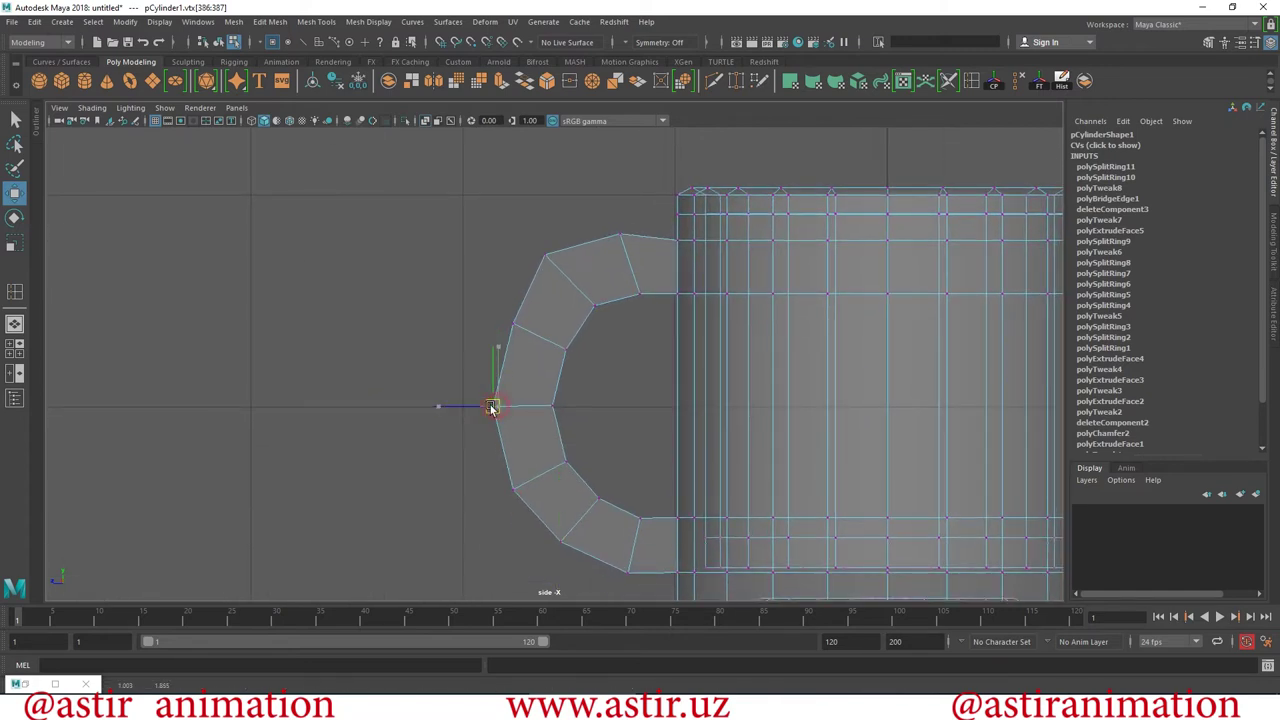
Work up the handle's lower curve, shifting the outer-left vertex slightly right.
{"action": "scroll", "coordinate": [543, 451], "scroll_direction": "up", "scroll_amount": 3}
{"action": "mouse_move", "coordinate": [583, 363]}
{"action": "middle_mouse_down", "text": "alt"}
{"action": "mouse_move", "coordinate": [615, 430]}
{"action": "mouse_move", "coordinate": [608, 391]}
{"action": "middle_mouse_up", "text": "alt"}
{"action": "left_click", "coordinate": [636, 418]}
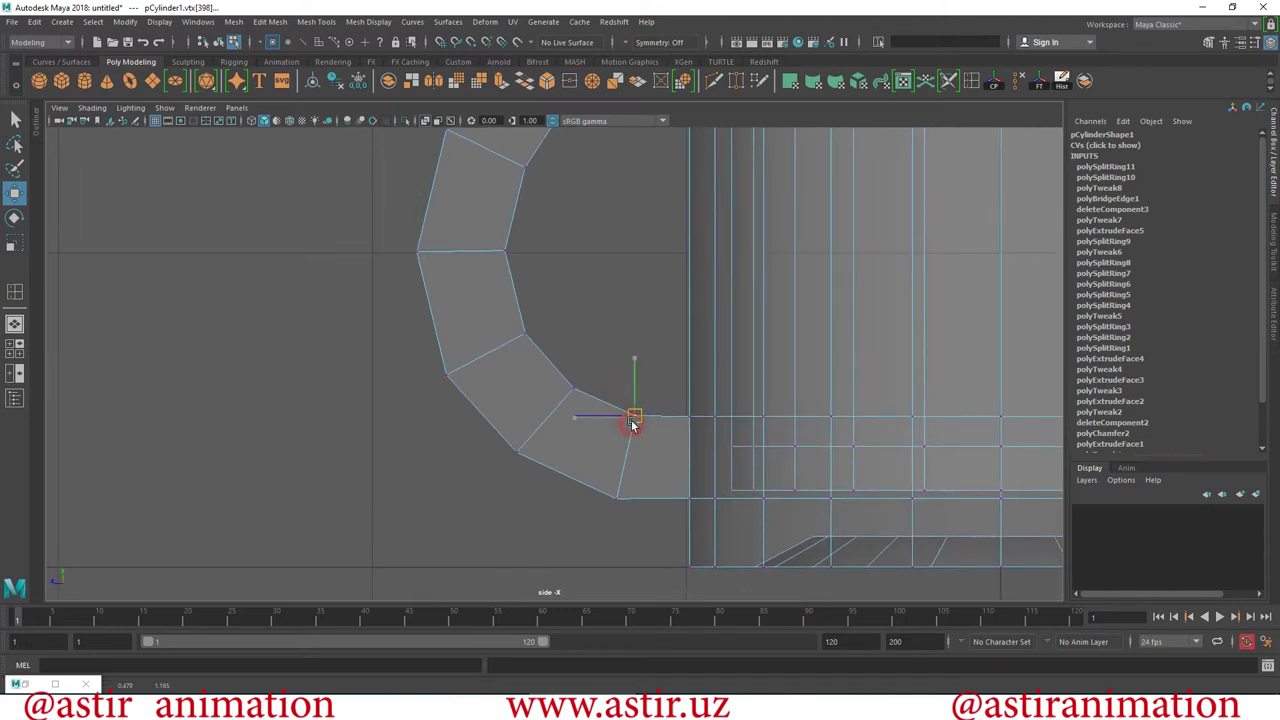
{"action": "left_click_drag", "start_coordinate": [594, 480], "coordinate": [624, 506]}
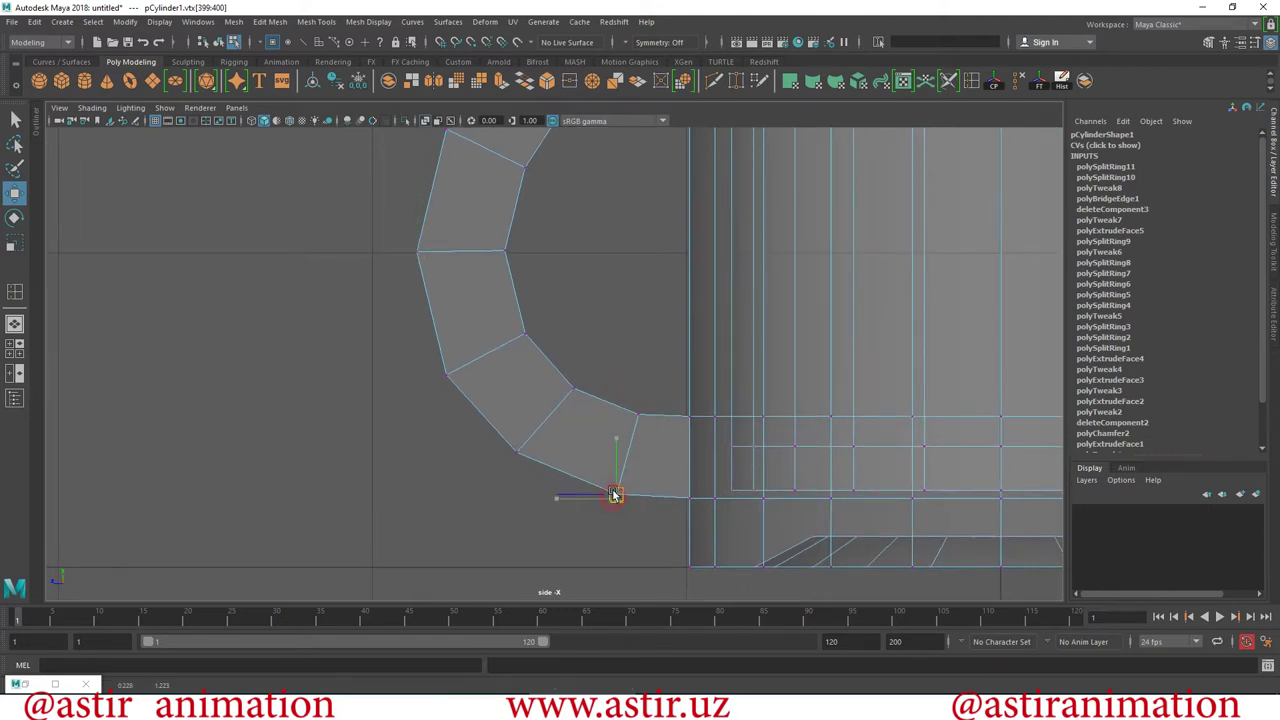
{"action": "left_click_drag", "start_coordinate": [579, 379], "coordinate": [569, 390]}
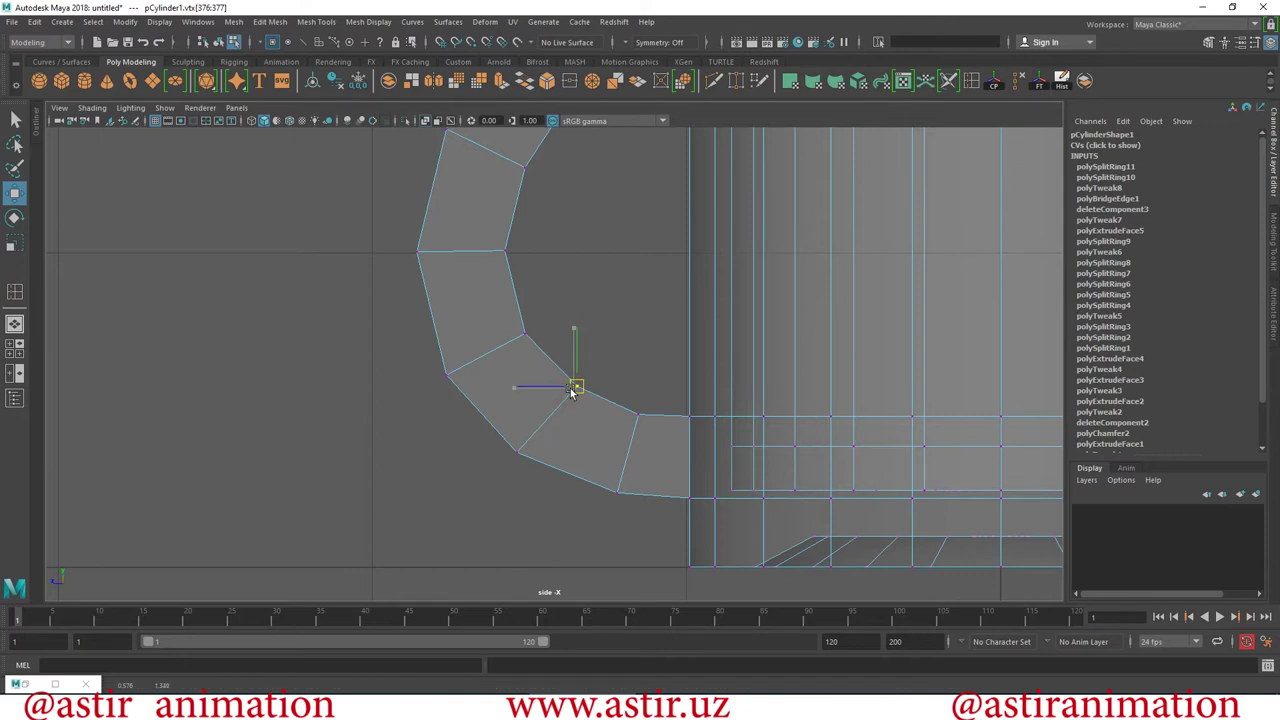
{"action": "left_click_drag", "start_coordinate": [480, 315], "coordinate": [532, 342]}
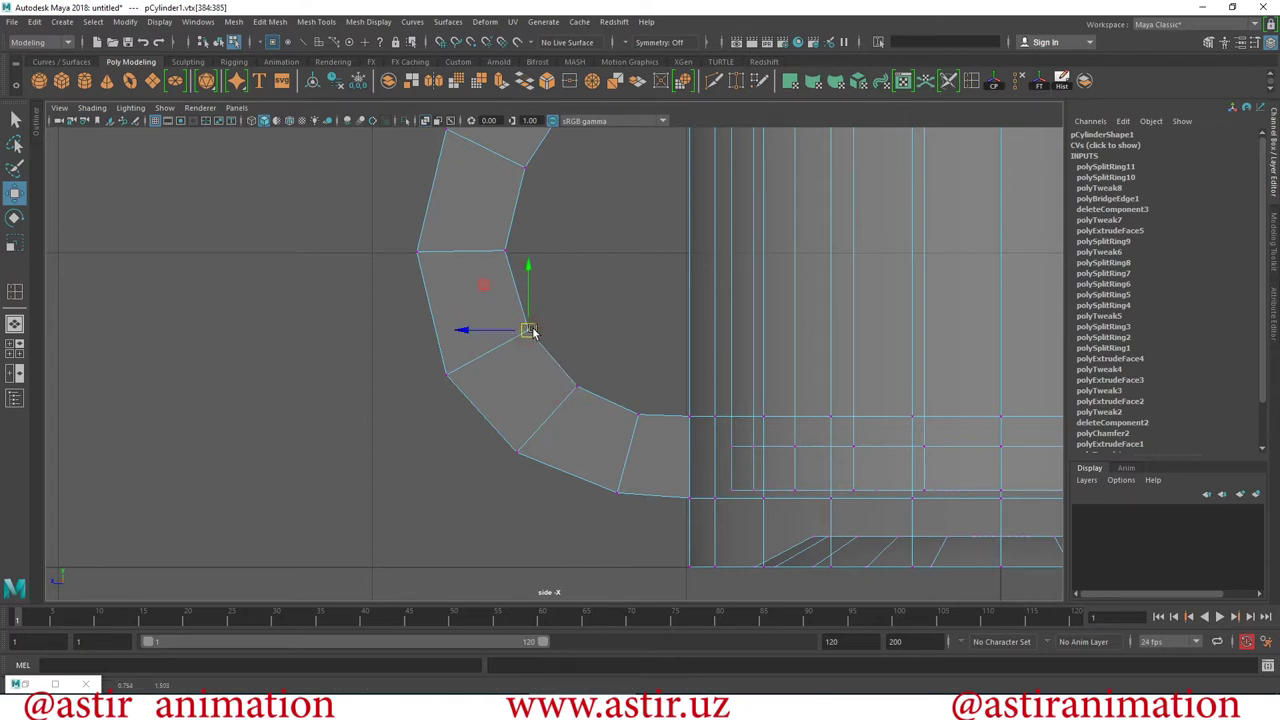
{"action": "middle_click_drag", "start_coordinate": [532, 333], "coordinate": [557, 450], "text": "alt"}
{"action": "left_click_drag", "start_coordinate": [555, 421], "coordinate": [560, 419]}
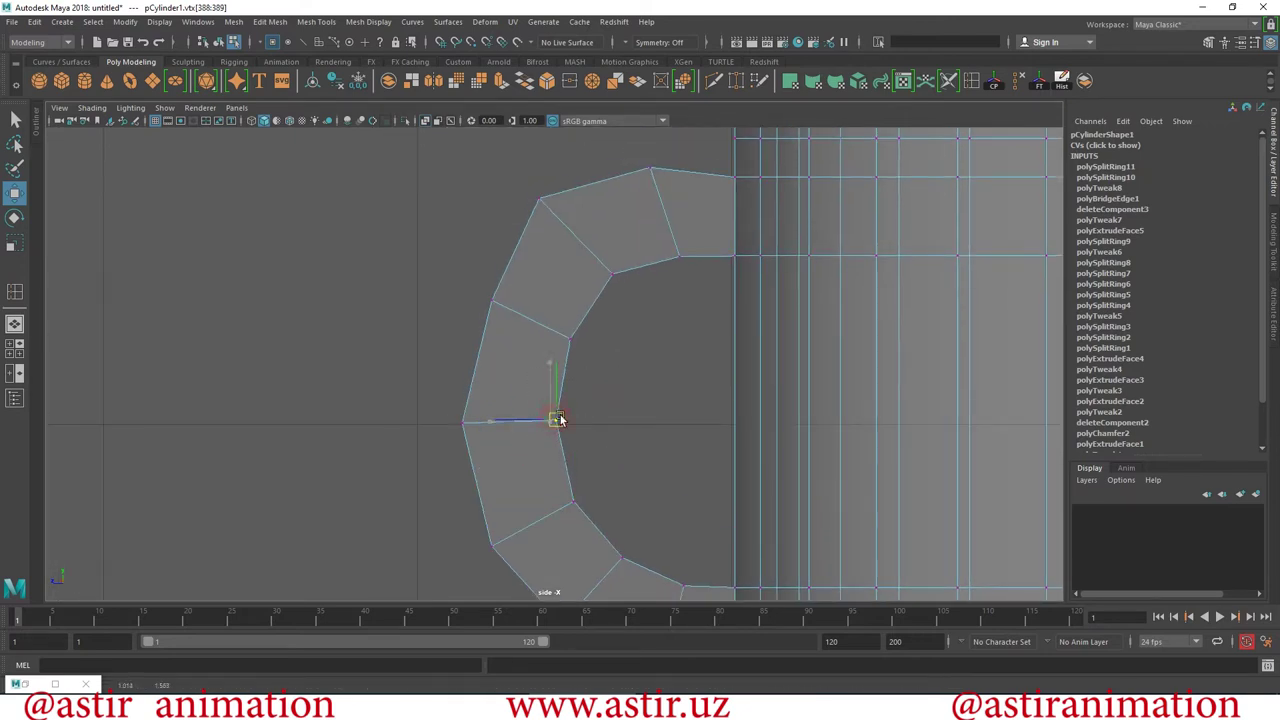
Reposition the inner-left, inner top corner and handle-body join vertices.
{"action": "left_click", "coordinate": [571, 336]}
{"action": "left_click_drag", "start_coordinate": [571, 336], "coordinate": [573, 336]}
{"action": "left_click", "coordinate": [611, 277]}
{"action": "left_click_drag", "start_coordinate": [610, 278], "coordinate": [610, 281]}
{"action": "left_click", "coordinate": [680, 260]}
{"action": "left_click_drag", "start_coordinate": [682, 262], "coordinate": [683, 265]}
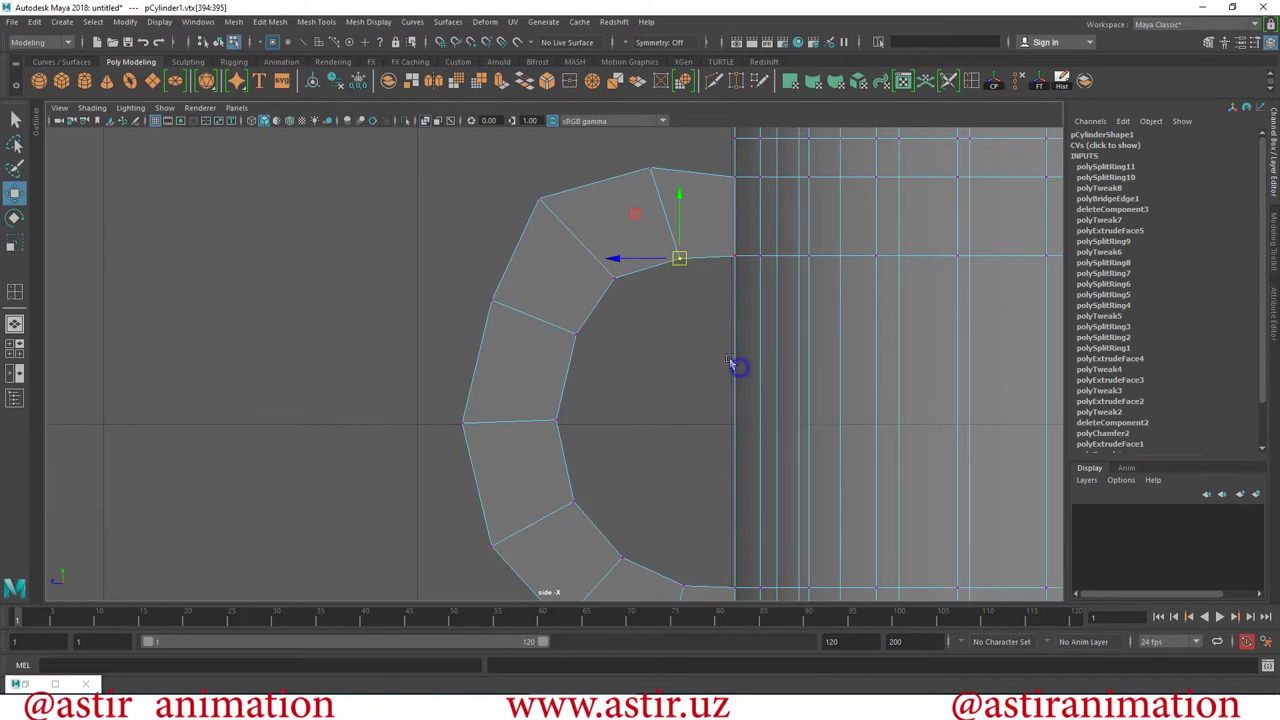
{"action": "middle_click_drag", "start_coordinate": [731, 364], "coordinate": [691, 383], "text": "alt"}
Move the handle's upper inner corner vertex slightly right, then frame the whole mug.
{"action": "left_click_drag", "start_coordinate": [574, 180], "coordinate": [646, 251]}
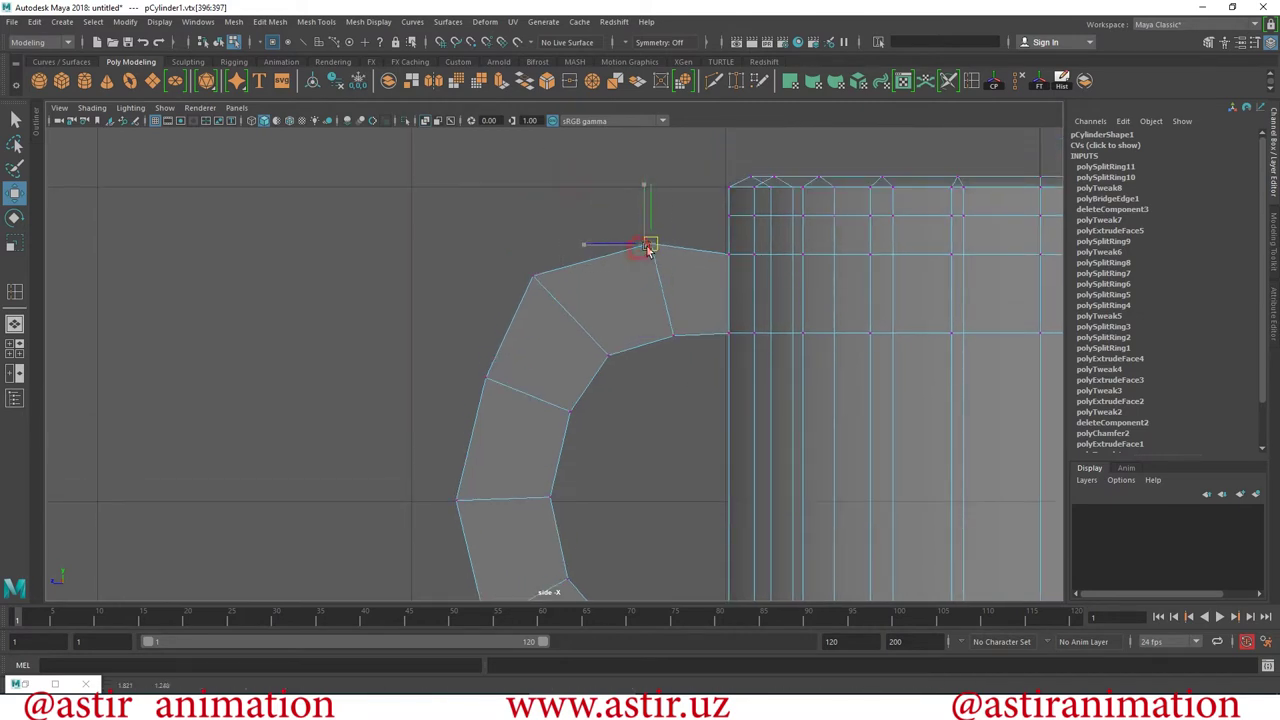
{"action": "left_click", "coordinate": [534, 276]}
{"action": "left_click_drag", "start_coordinate": [534, 277], "coordinate": [548, 281]}
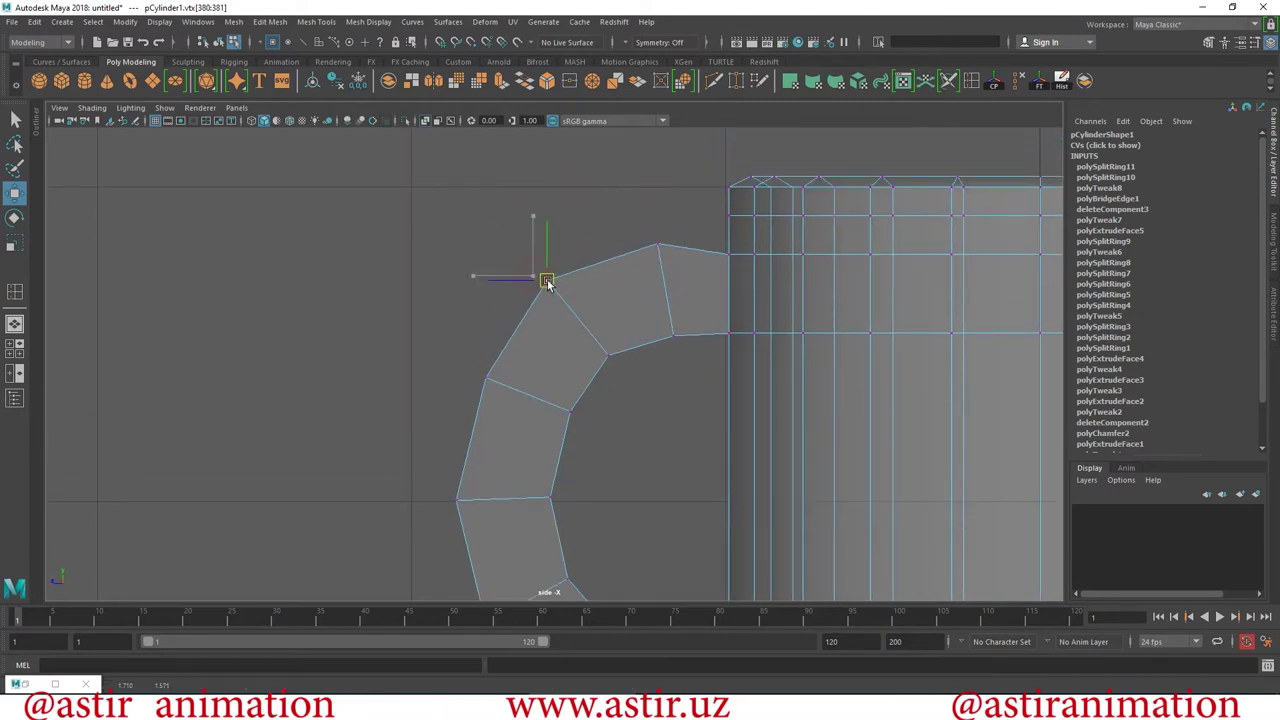
{"action": "scroll", "coordinate": [720, 446], "scroll_direction": "down", "scroll_amount": 4}
{"action": "middle_click_drag", "start_coordinate": [677, 449], "coordinate": [597, 297], "text": "alt"}
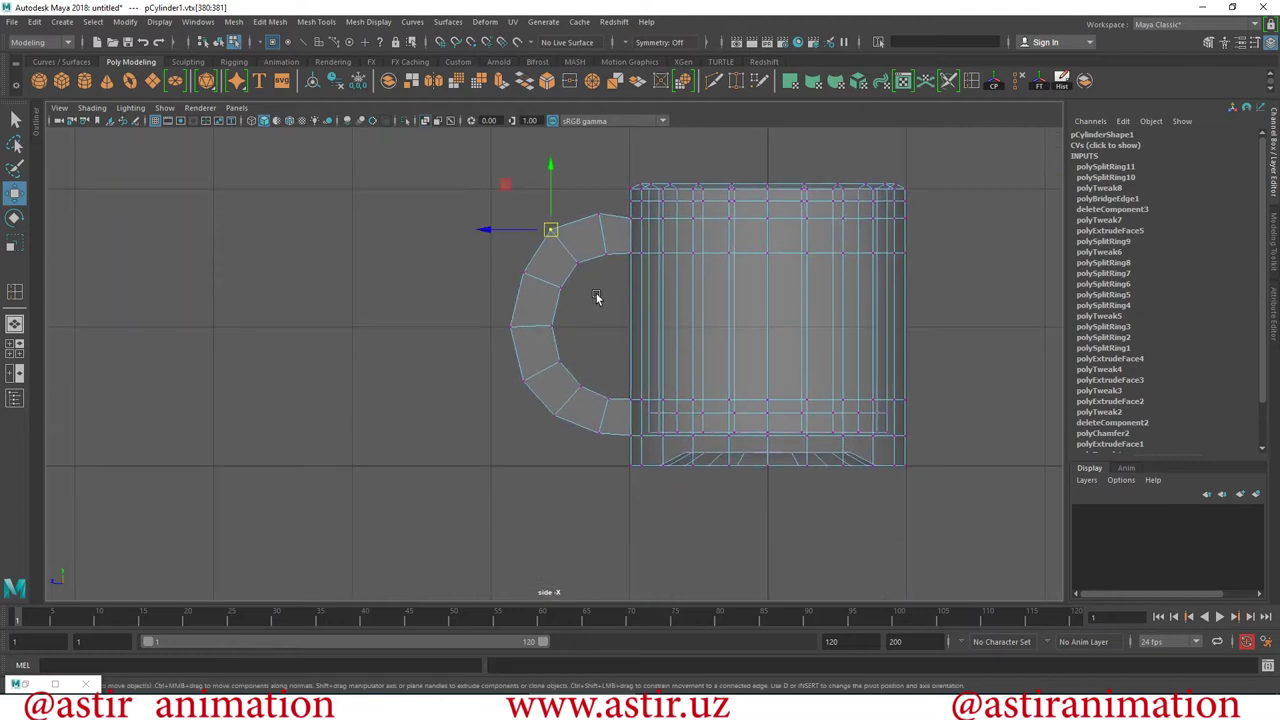
{"action": "scroll", "coordinate": [670, 390], "scroll_direction": "up", "scroll_amount": 2}
{"action": "scroll", "coordinate": [745, 477], "scroll_direction": "up", "scroll_amount": 2}
Check the lower bend and outer-left vertices and nudge the upper corner down-right.
{"action": "left_click_drag", "start_coordinate": [562, 470], "coordinate": [562, 469]}
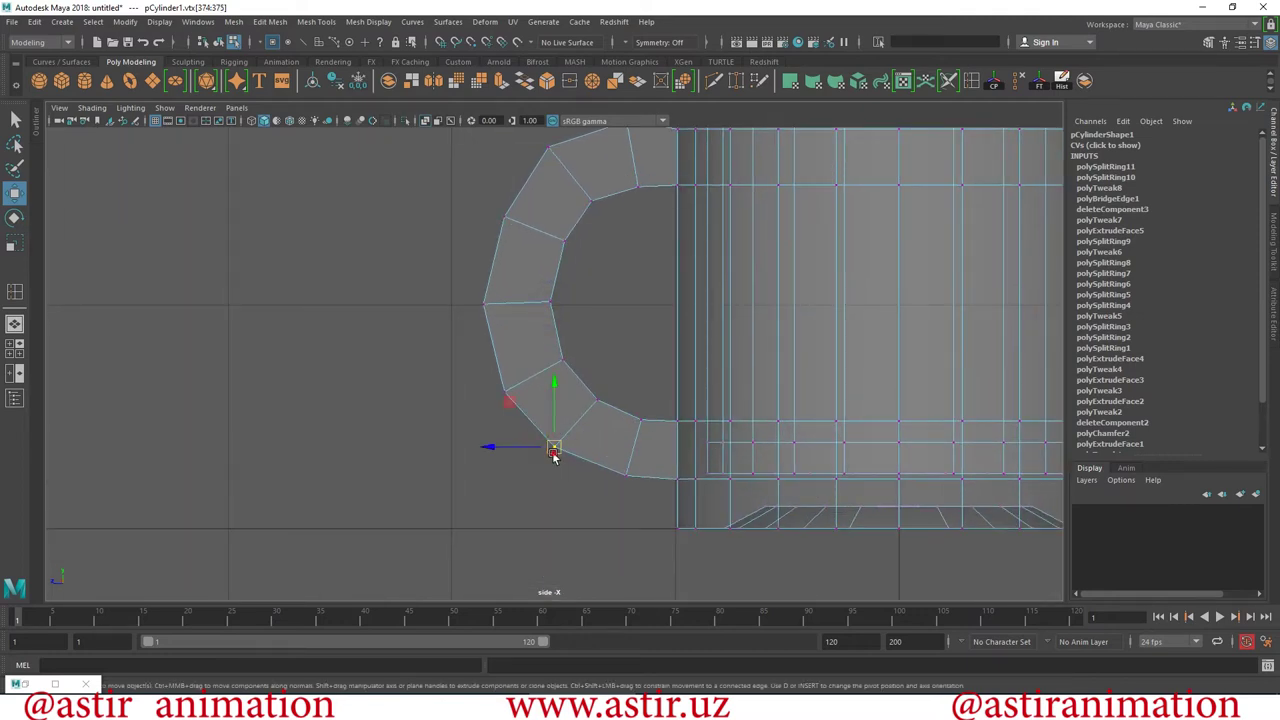
{"action": "left_click_drag", "start_coordinate": [448, 357], "coordinate": [512, 398]}
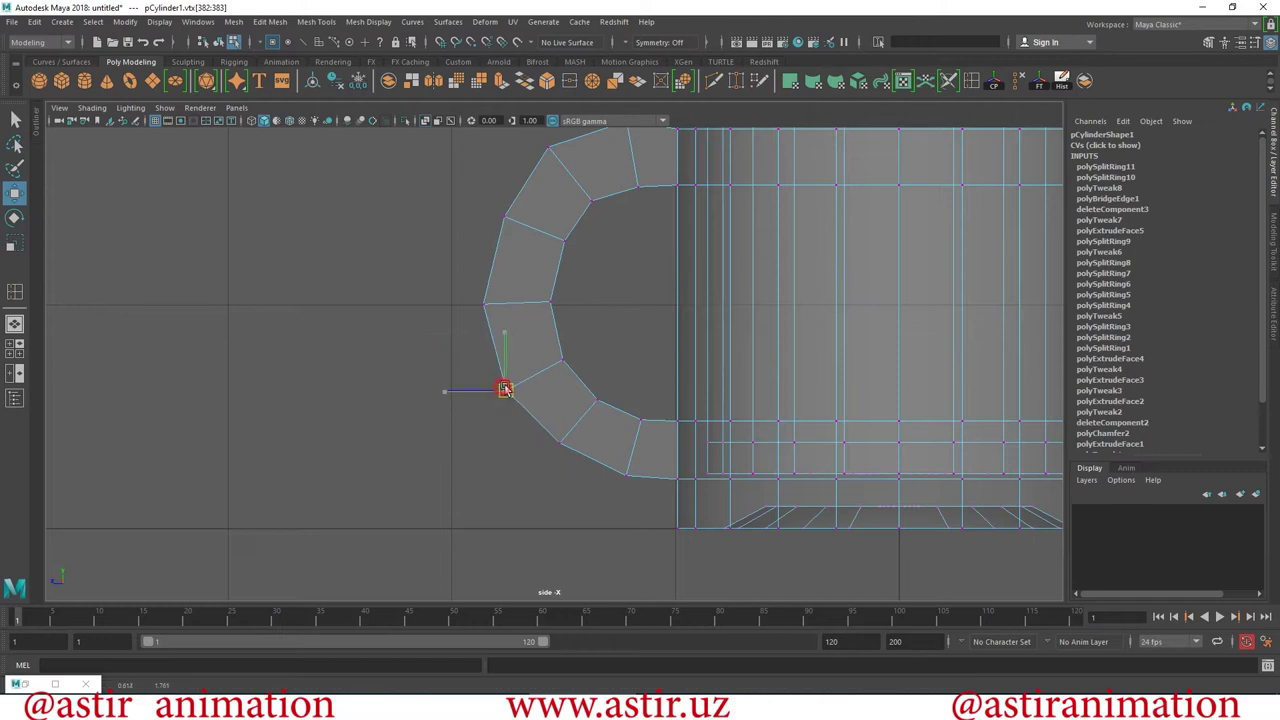
{"action": "left_click_drag", "start_coordinate": [437, 257], "coordinate": [492, 310]}
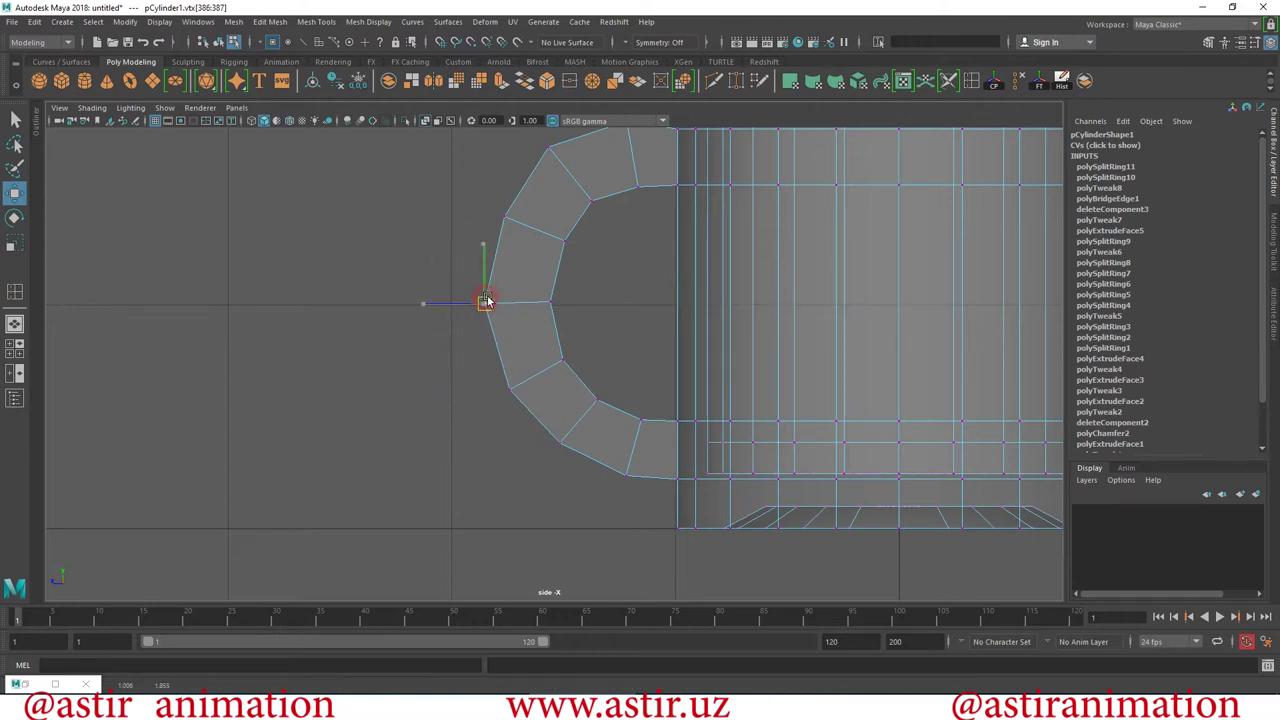
{"action": "middle_click_drag", "start_coordinate": [512, 308], "coordinate": [524, 460], "text": "alt"}
{"action": "left_click_drag", "start_coordinate": [535, 276], "coordinate": [575, 308]}
{"action": "left_click_drag", "start_coordinate": [598, 228], "coordinate": [662, 292]}
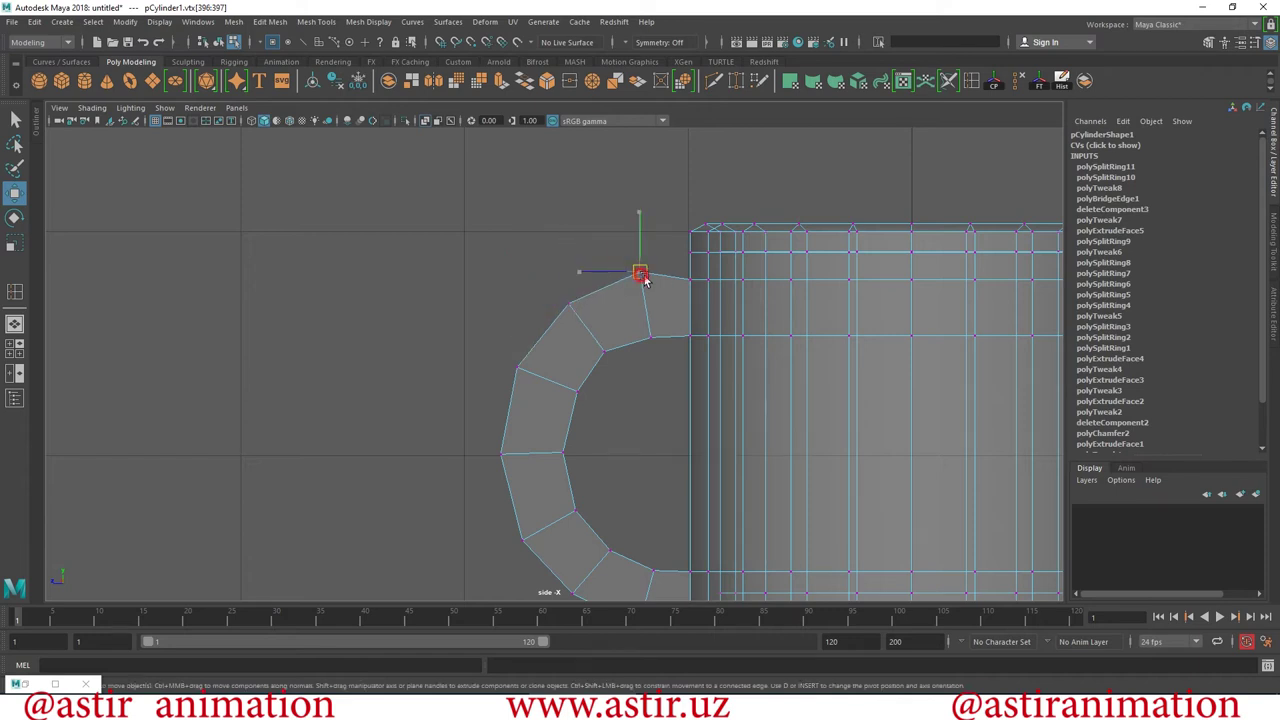
{"action": "scroll", "coordinate": [686, 442], "scroll_direction": "down", "scroll_amount": 5}
{"action": "scroll", "coordinate": [943, 517], "scroll_direction": "up", "scroll_amount": 5}
{"action": "scroll", "coordinate": [943, 517], "scroll_direction": "down", "scroll_amount": 1}
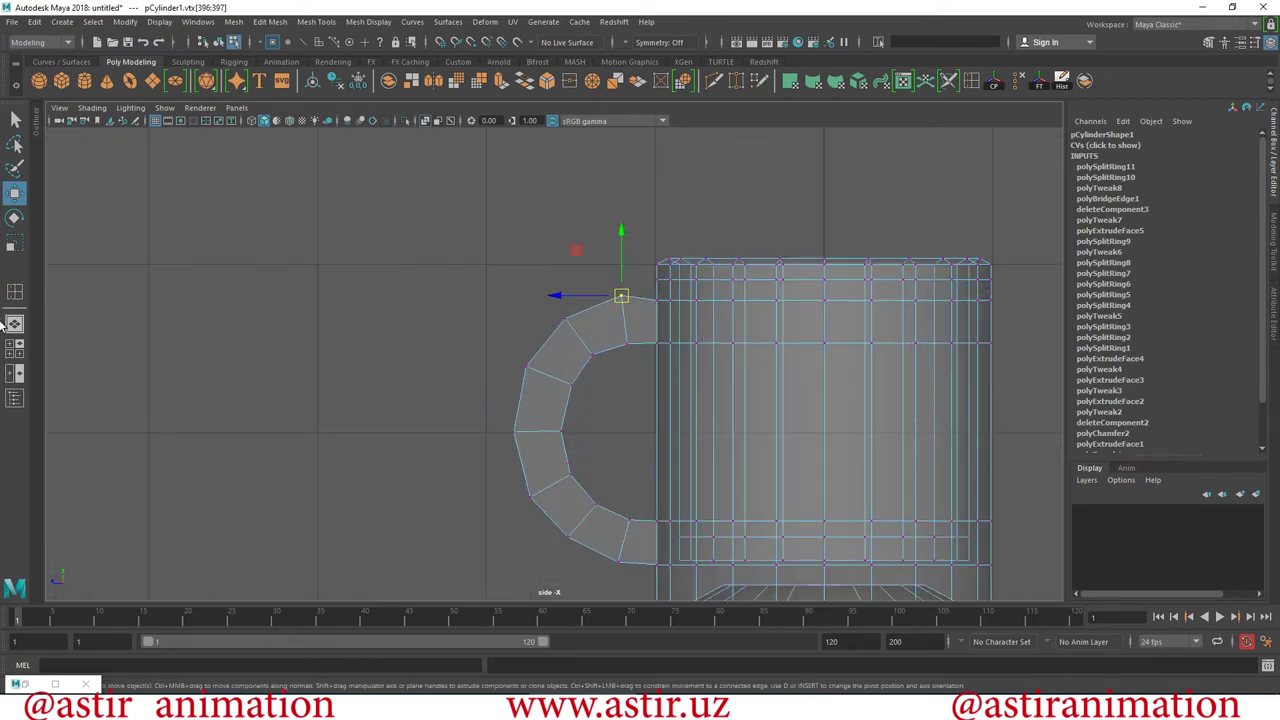
{"action": "left_click", "coordinate": [15, 324]}
{"action": "left_click_drag", "start_coordinate": [486, 423], "coordinate": [517, 420], "text": "alt"}
{"action": "scroll", "coordinate": [517, 420], "scroll_direction": "down", "scroll_amount": 3}
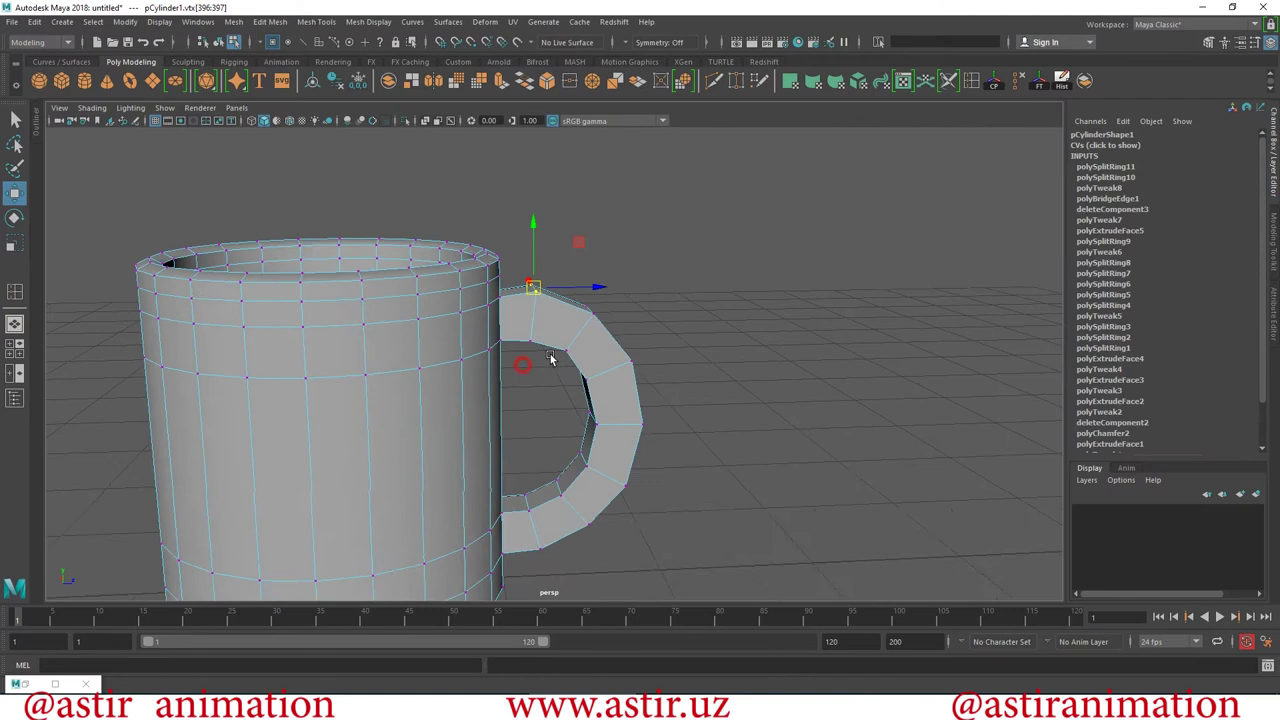
{"action": "key", "text": "3"}
{"action": "right_click_drag", "start_coordinate": [538, 350], "coordinate": [755, 314]}
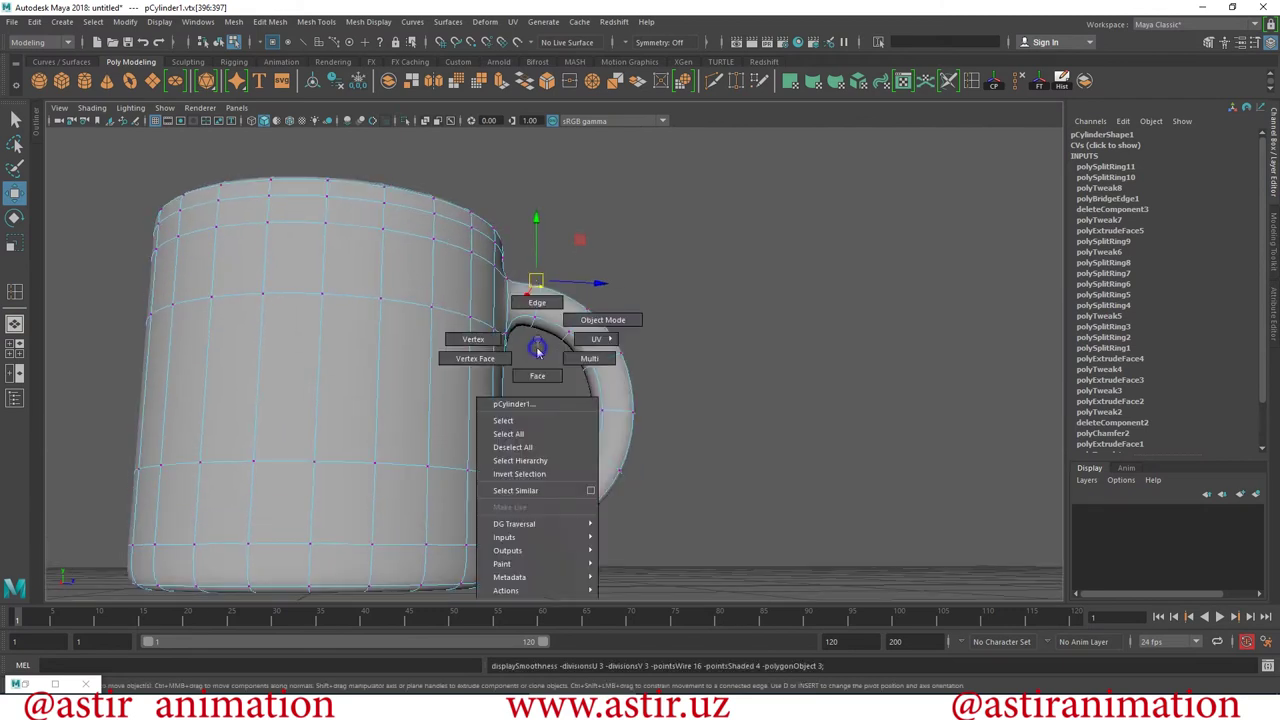
{"action": "left_click", "coordinate": [755, 314]}
{"action": "left_click_drag", "start_coordinate": [717, 471], "coordinate": [391, 500], "text": "alt"}
{"action": "left_click", "coordinate": [514, 404]}
{"action": "key", "text": "1"}
{"action": "key", "text": "space"}
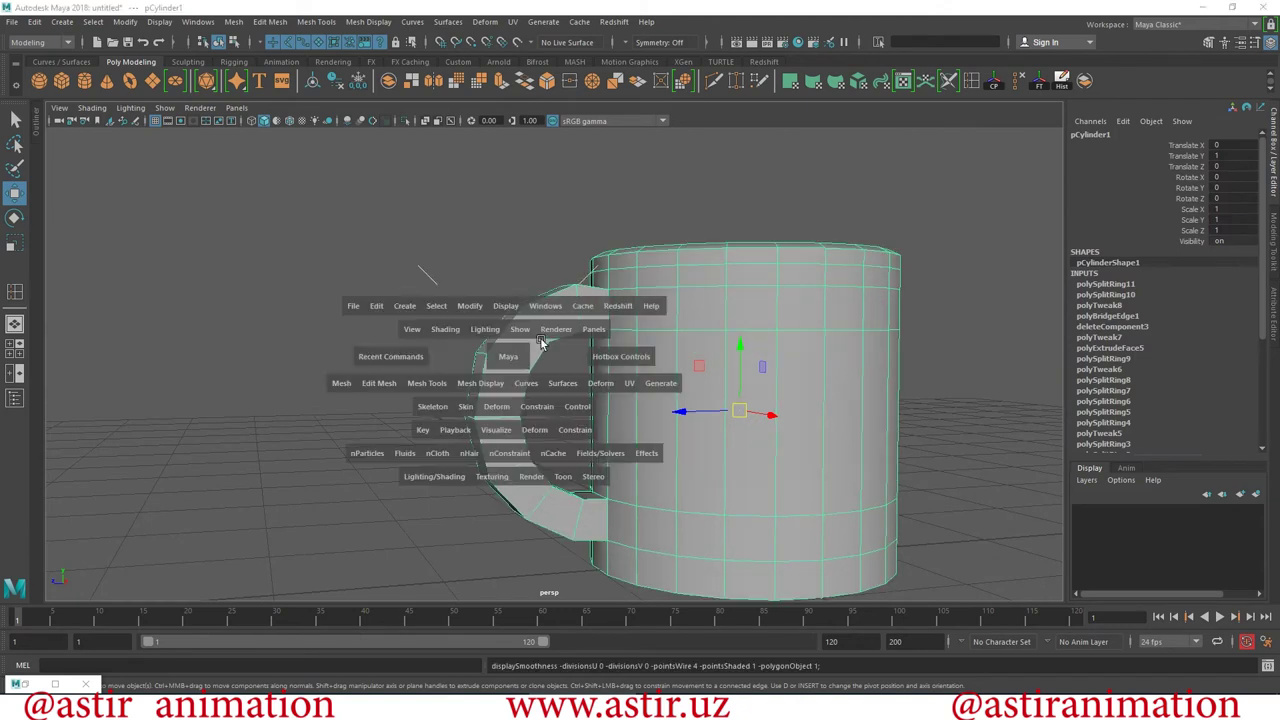
In the maximised side view, move upper handle vertices up-left and lower ones down-right.
{"action": "key", "text": "space"}
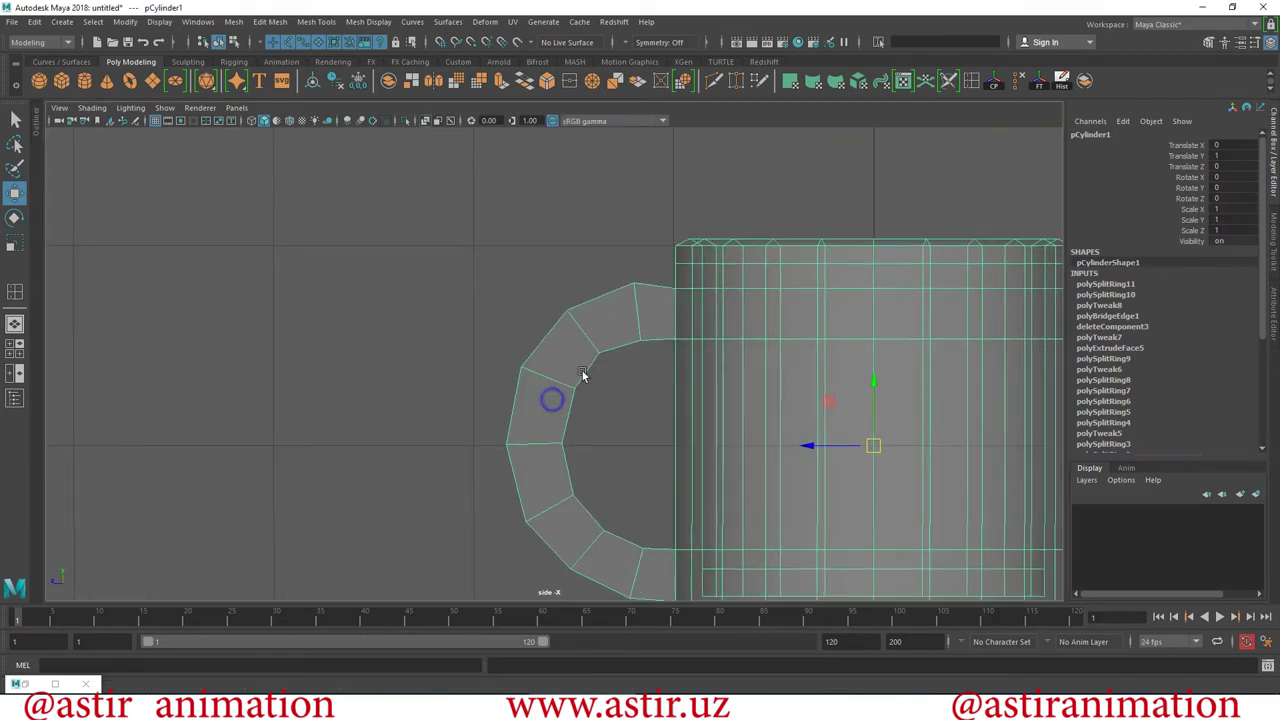
{"action": "mouse_move", "coordinate": [441, 266]}
{"action": "left_mouse_down"}
{"action": "mouse_move", "coordinate": [615, 403]}
{"action": "mouse_move", "coordinate": [588, 395]}
{"action": "left_mouse_up"}
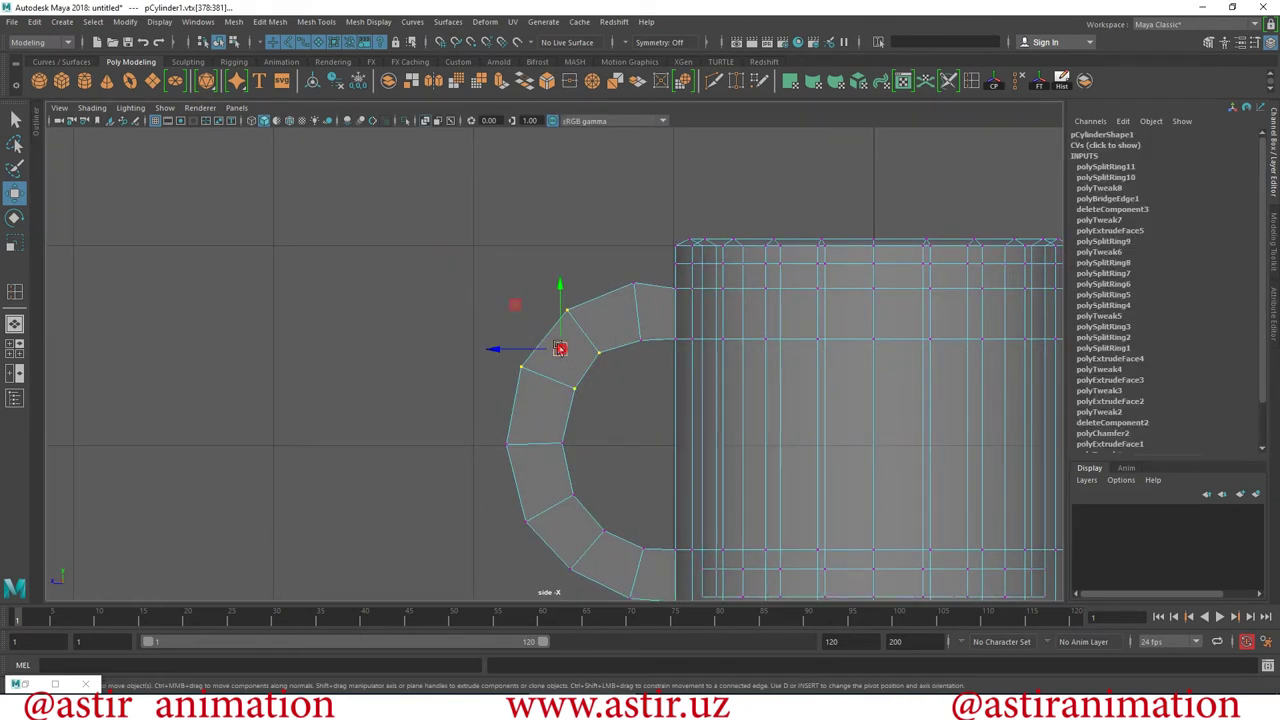
{"action": "left_click_drag", "start_coordinate": [560, 348], "coordinate": [531, 328]}
{"action": "left_click_drag", "start_coordinate": [665, 366], "coordinate": [615, 322]}
{"action": "mouse_move", "coordinate": [594, 424]}
{"action": "left_mouse_down"}
{"action": "mouse_move", "coordinate": [503, 470]}
{"action": "mouse_move", "coordinate": [604, 546]}
{"action": "left_mouse_up"}
{"action": "left_click_drag", "start_coordinate": [543, 508], "coordinate": [552, 492]}
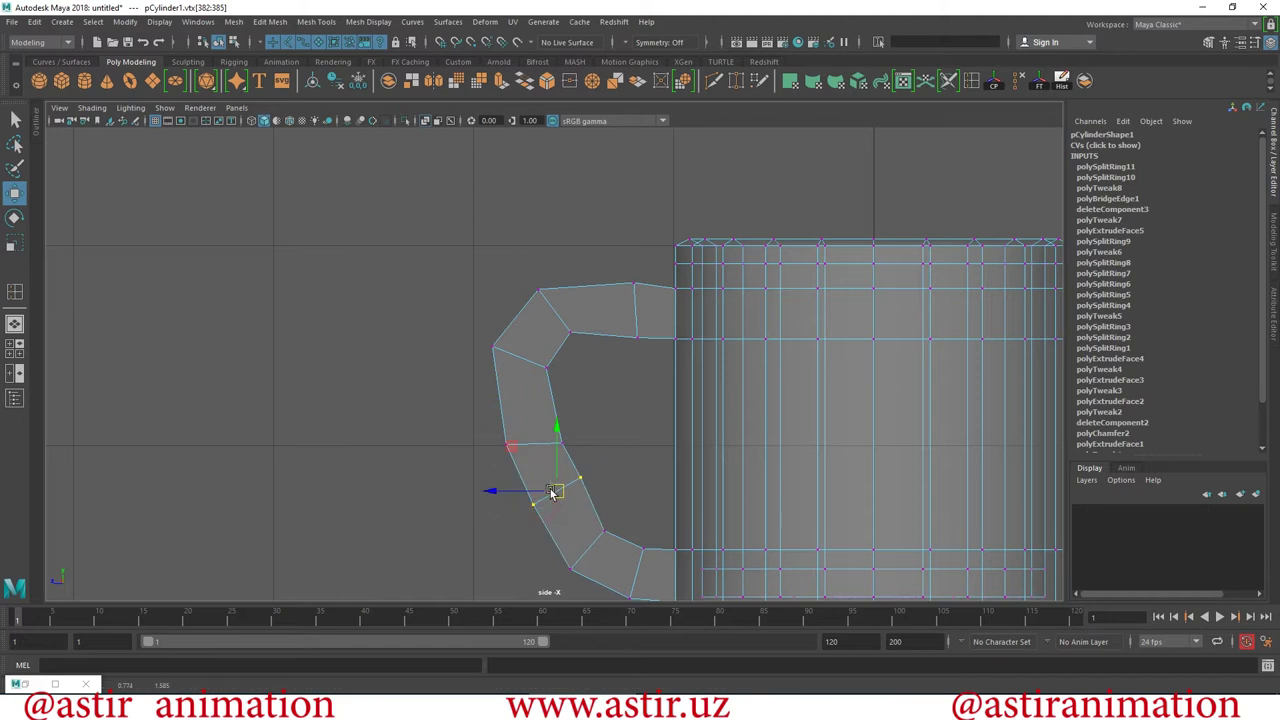
{"action": "middle_click_drag", "start_coordinate": [552, 492], "coordinate": [560, 403], "text": "alt"}
{"action": "left_click_drag", "start_coordinate": [563, 401], "coordinate": [602, 462]}
Move the handle-end vertices up and left and nudge the handle-bottom pair.
{"action": "middle_click_drag", "start_coordinate": [620, 344], "coordinate": [610, 346], "text": "alt"}
{"action": "left_click_drag", "start_coordinate": [625, 305], "coordinate": [671, 425]}
{"action": "left_click_drag", "start_coordinate": [646, 357], "coordinate": [634, 333]}
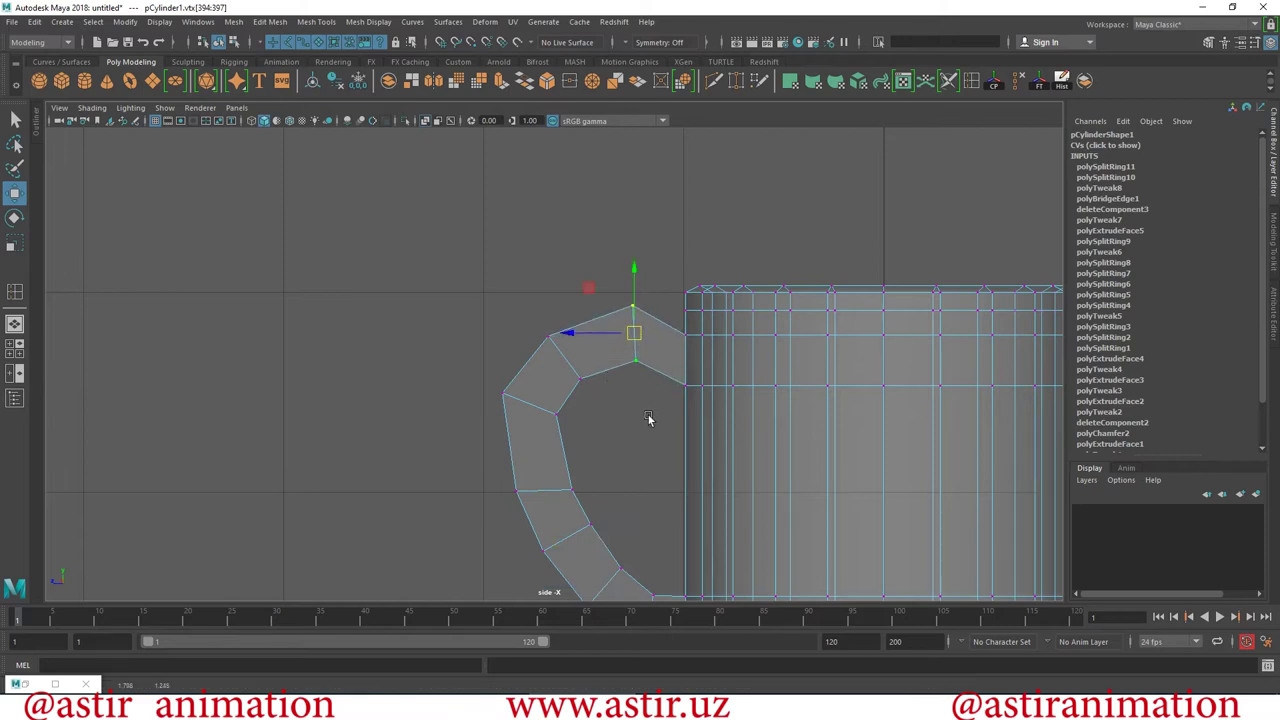
{"action": "scroll", "coordinate": [600, 410], "scroll_direction": "down", "scroll_amount": 5}
{"action": "scroll", "coordinate": [700, 550], "scroll_direction": "up", "scroll_amount": 4}
{"action": "scroll", "coordinate": [665, 535], "scroll_direction": "up", "scroll_amount": 2}
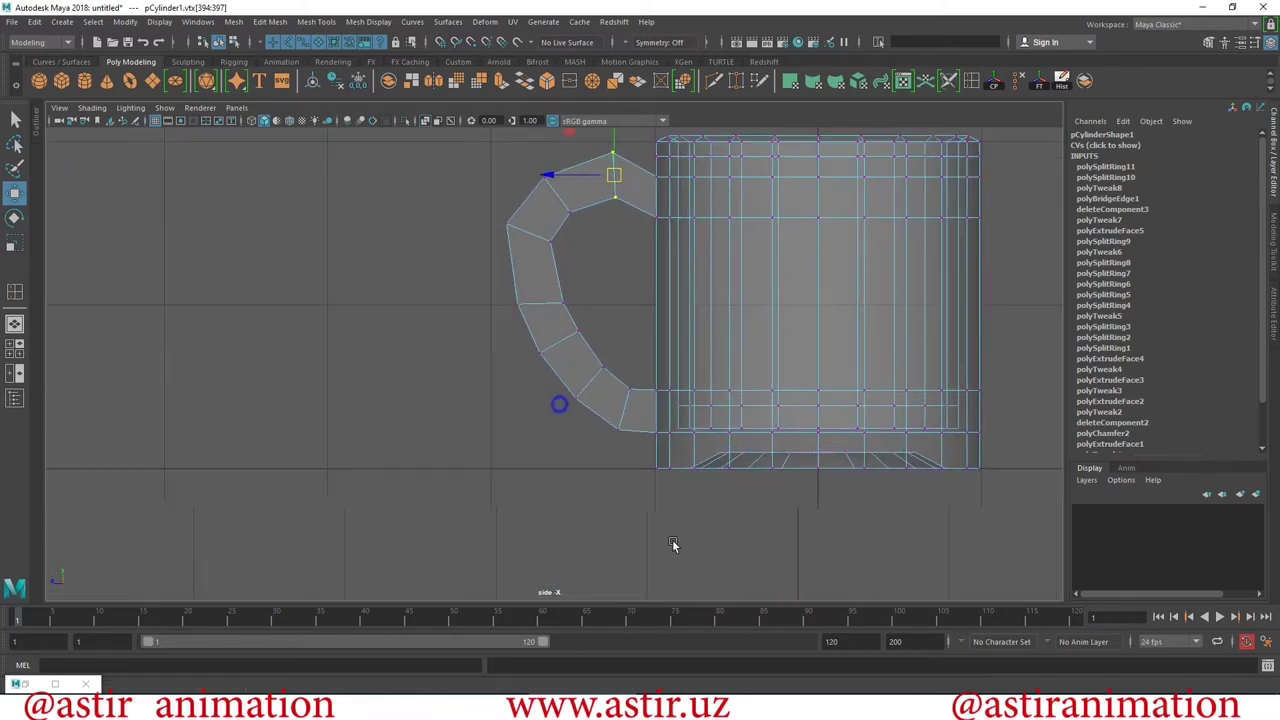
{"action": "scroll", "coordinate": [673, 544], "scroll_direction": "up", "scroll_amount": 1}
{"action": "left_click_drag", "start_coordinate": [622, 372], "coordinate": [646, 452]}
{"action": "left_click_drag", "start_coordinate": [634, 408], "coordinate": [640, 407]}
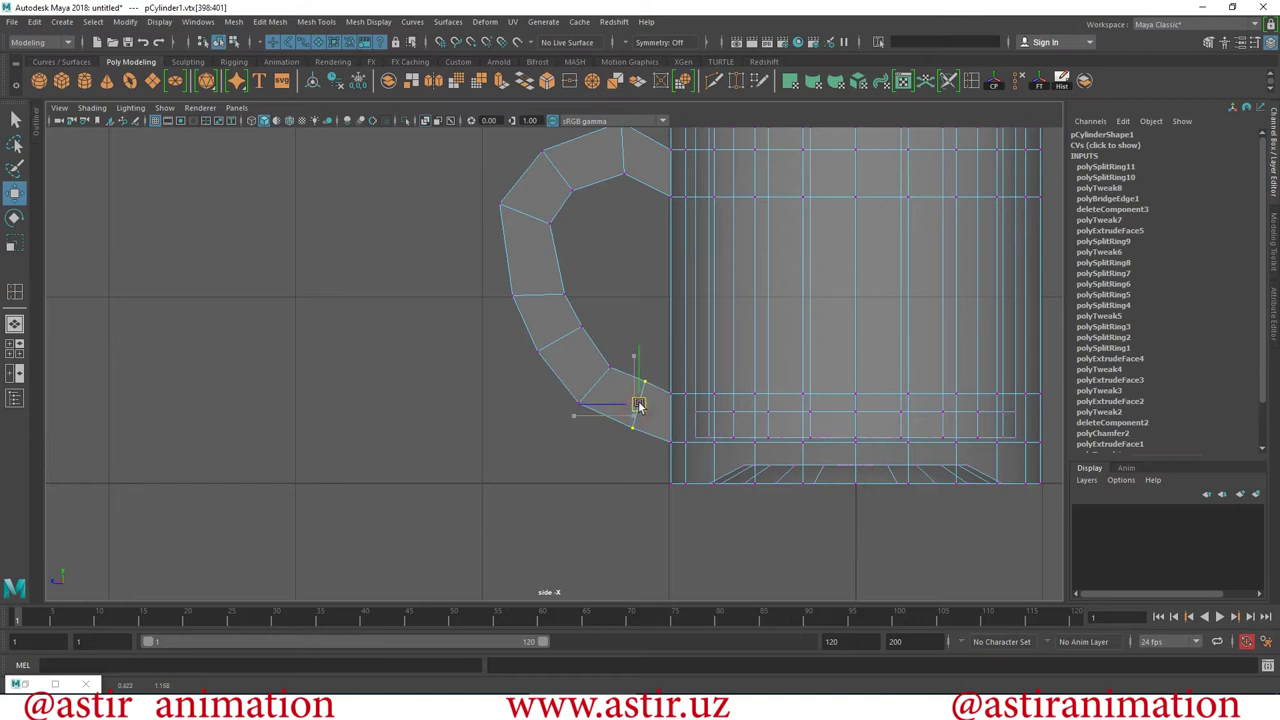
Make the inner handle edge horizontal and raise the lower inner vertex slightly.
{"action": "mouse_move", "coordinate": [621, 347]}
{"action": "left_mouse_down"}
{"action": "mouse_move", "coordinate": [577, 404]}
{"action": "mouse_move", "coordinate": [592, 375]}
{"action": "left_mouse_up"}
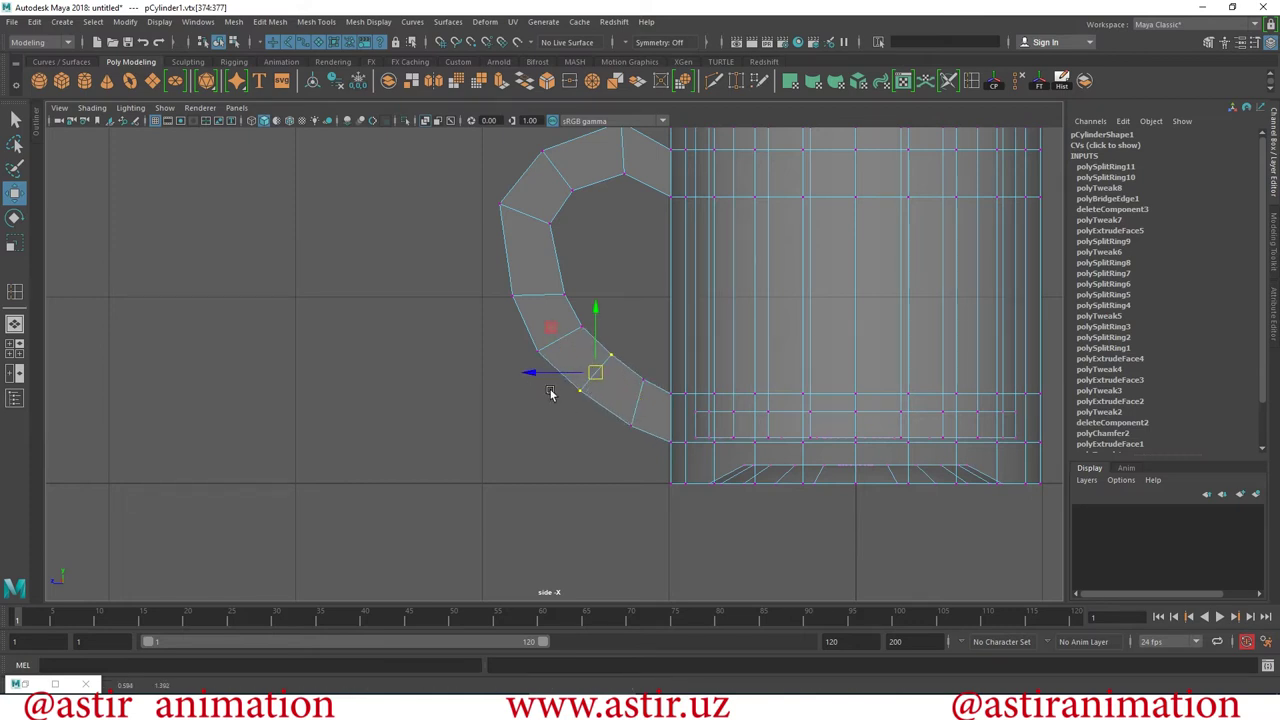
{"action": "middle_click_drag", "start_coordinate": [549, 392], "coordinate": [501, 365], "text": "alt"}
{"action": "mouse_move", "coordinate": [566, 414]}
{"action": "left_mouse_down"}
{"action": "mouse_move", "coordinate": [524, 371]}
{"action": "mouse_move", "coordinate": [606, 391]}
{"action": "mouse_move", "coordinate": [576, 355]}
{"action": "left_mouse_up"}
{"action": "left_click_drag", "start_coordinate": [586, 416], "coordinate": [604, 398]}
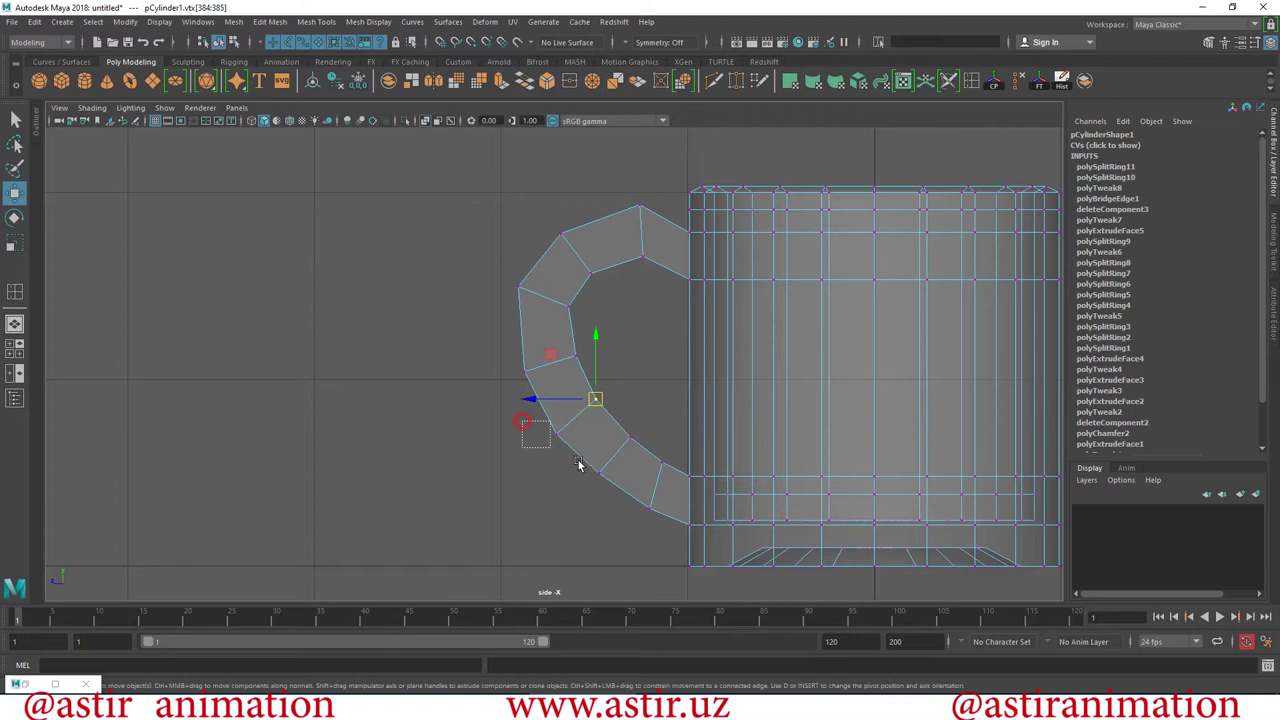
{"action": "left_click_drag", "start_coordinate": [552, 436], "coordinate": [553, 430]}
Select the lower and inner handle vertex pairs and undo a bad vertex move.
{"action": "left_click", "coordinate": [664, 467]}
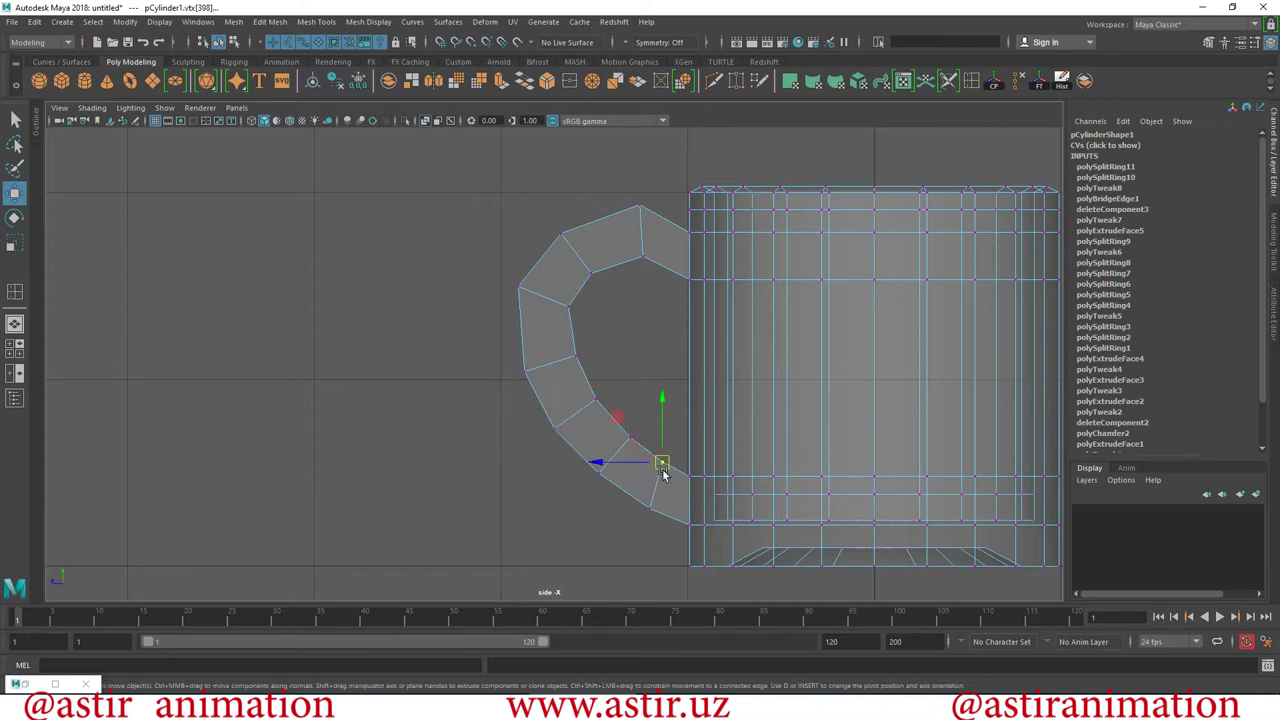
{"action": "left_click_drag", "start_coordinate": [622, 493], "coordinate": [655, 528]}
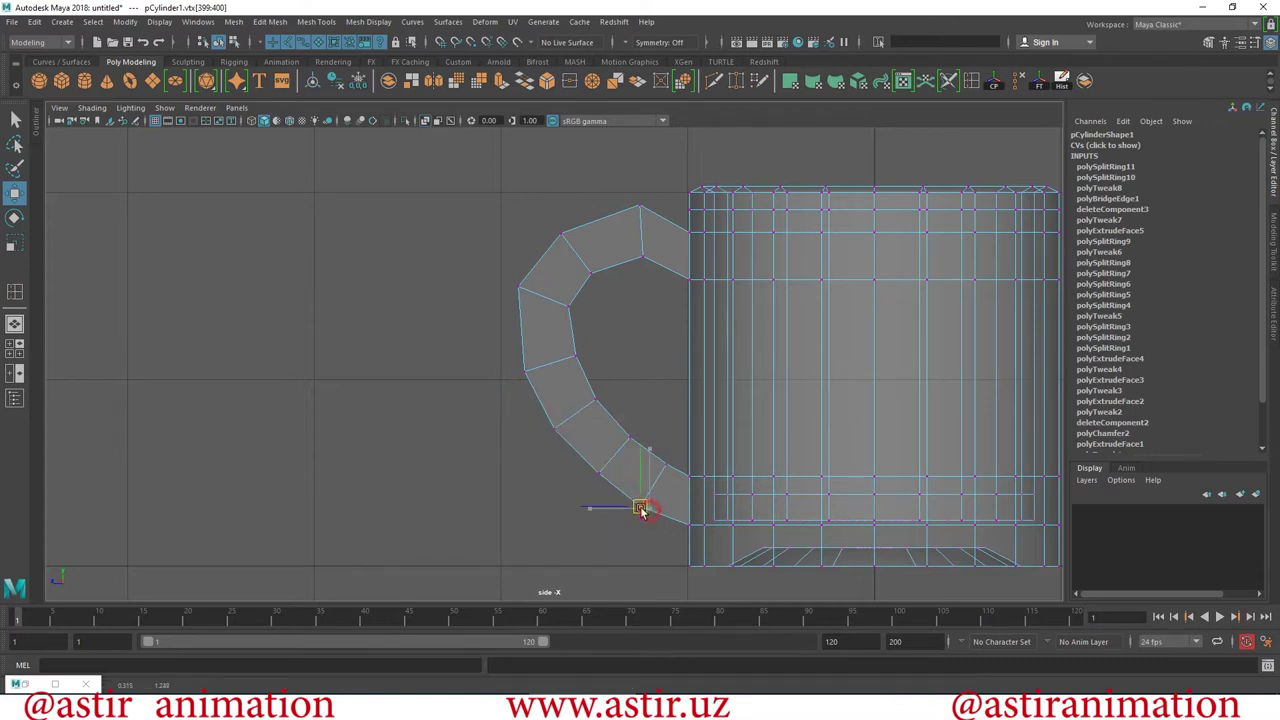
{"action": "left_click_drag", "start_coordinate": [563, 449], "coordinate": [610, 485]}
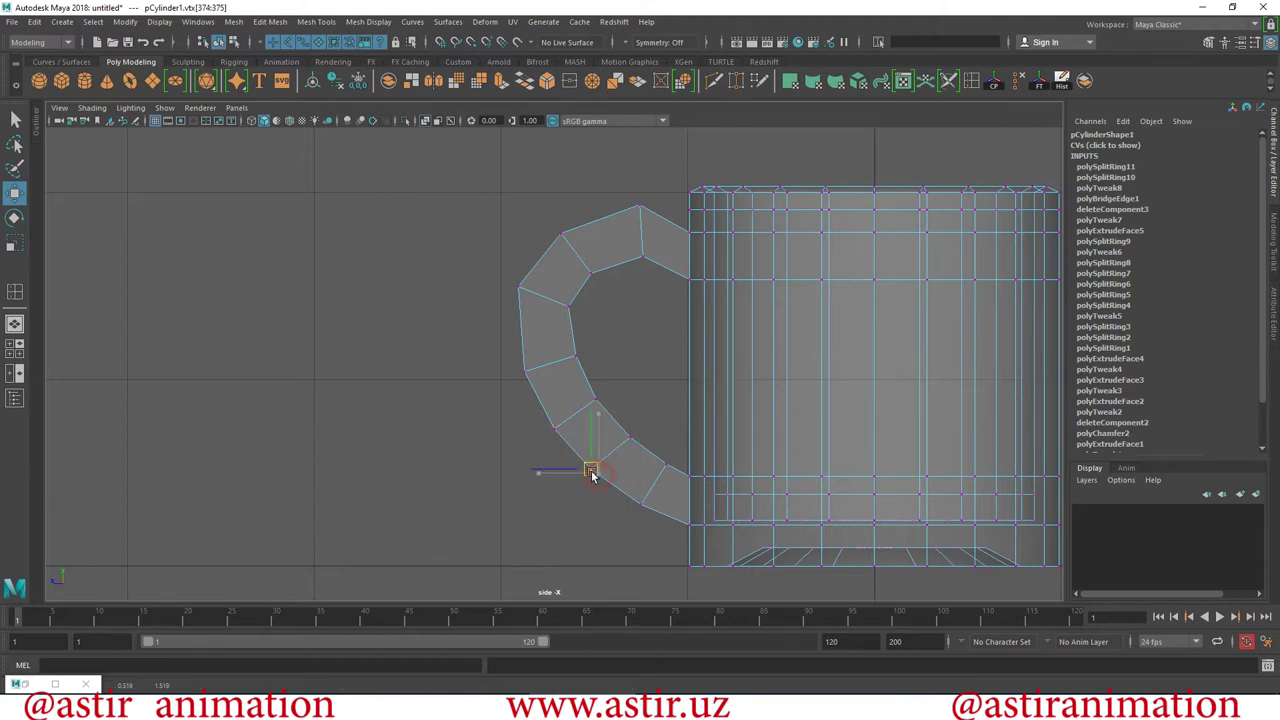
{"action": "mouse_move", "coordinate": [622, 399]}
{"action": "left_mouse_down"}
{"action": "mouse_move", "coordinate": [654, 451]}
{"action": "mouse_move", "coordinate": [626, 433]}
{"action": "left_mouse_up"}
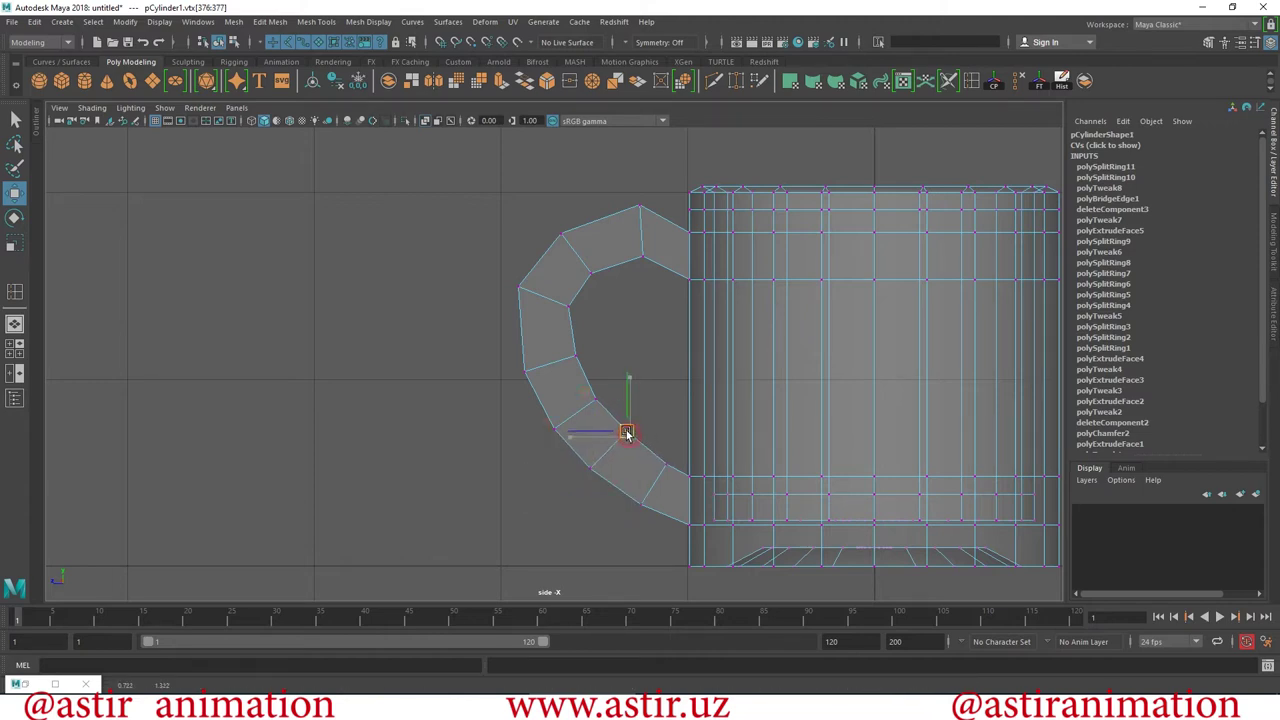
{"action": "left_click_drag", "start_coordinate": [559, 374], "coordinate": [598, 404]}
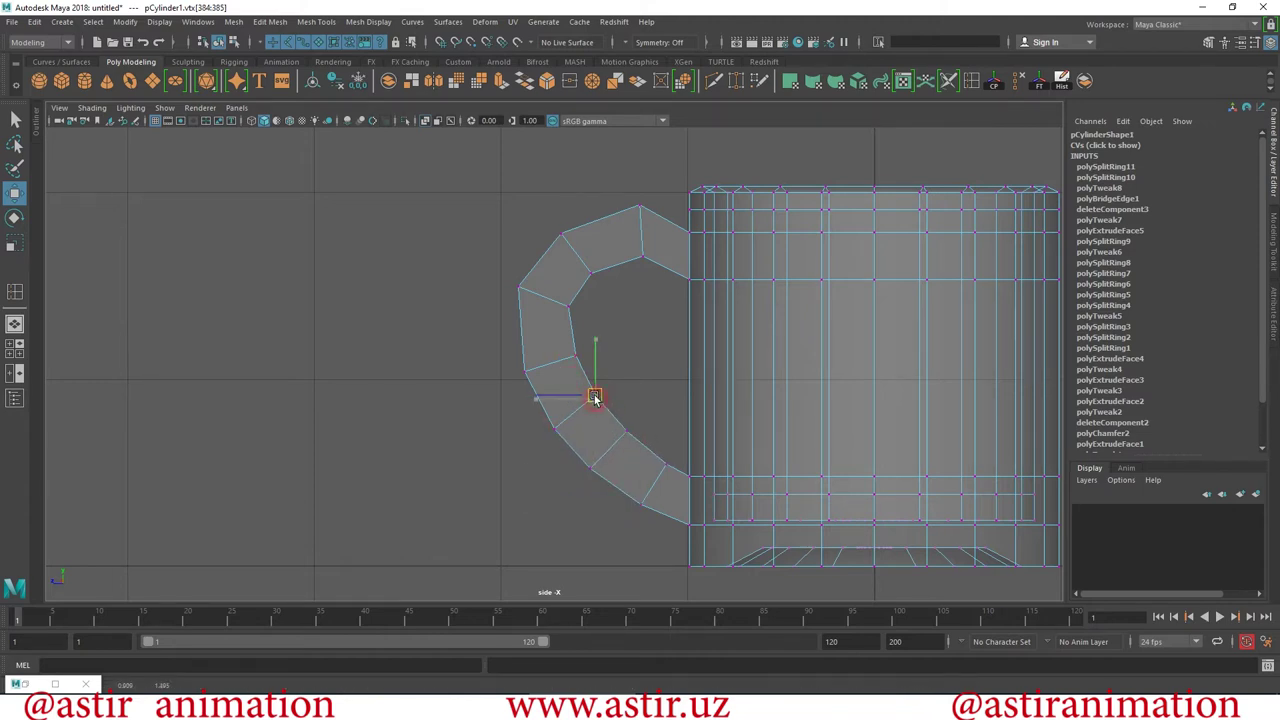
{"action": "middle_click_drag", "start_coordinate": [594, 397], "coordinate": [641, 426], "text": "alt"}
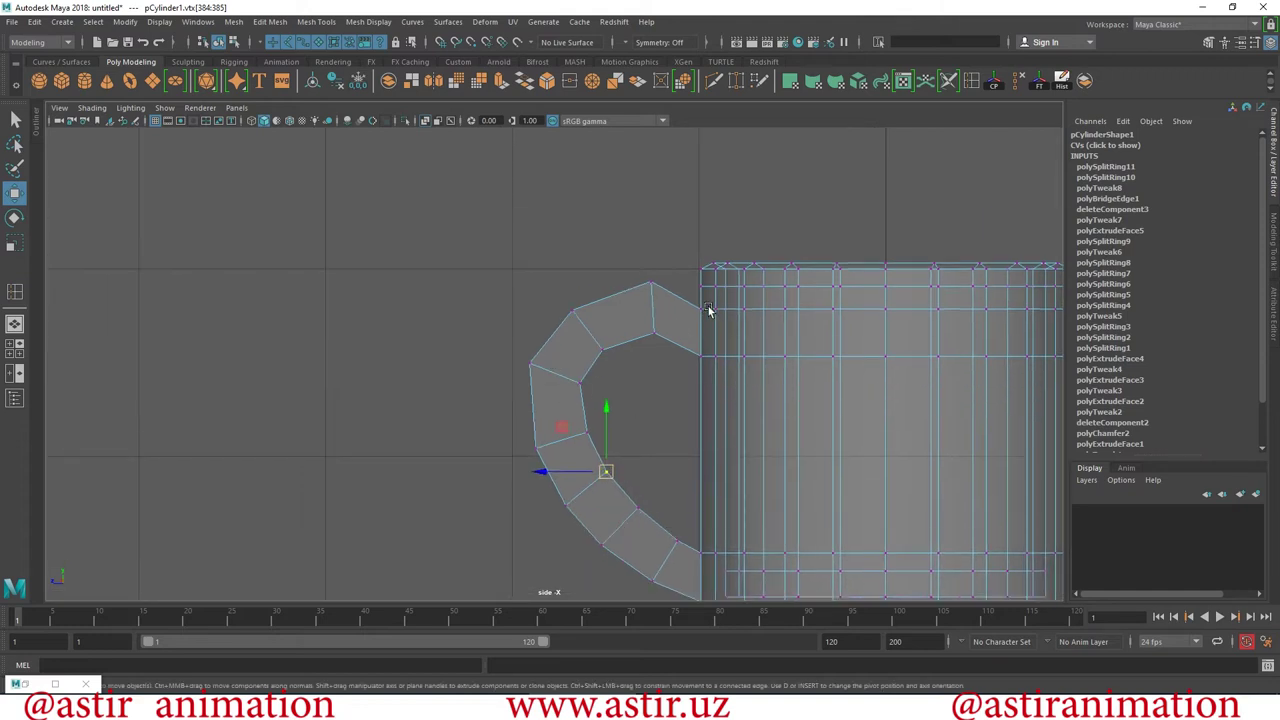
{"action": "middle_click_drag", "start_coordinate": [685, 566], "coordinate": [648, 415], "text": "alt"}
{"action": "left_click_drag", "start_coordinate": [584, 498], "coordinate": [585, 497]}
{"action": "left_click_drag", "start_coordinate": [678, 470], "coordinate": [645, 505]}
{"action": "key", "text": "ctrl+z"}
{"action": "key", "text": "ctrl+z"}
Reposition the selected handle vertices and pick pairs up to the outer top.
{"action": "scroll", "coordinate": [625, 437], "scroll_direction": "down", "scroll_amount": 2}
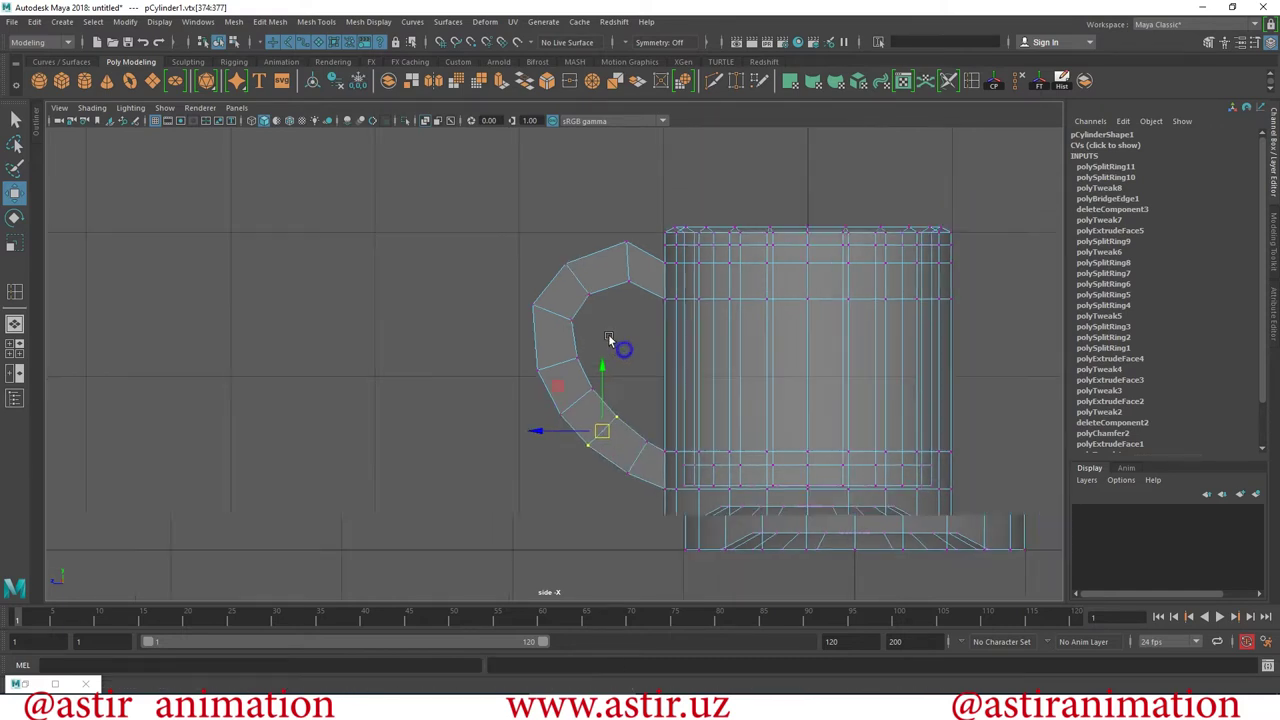
{"action": "scroll", "coordinate": [766, 449], "scroll_direction": "up", "scroll_amount": 3}
{"action": "left_click_drag", "start_coordinate": [575, 390], "coordinate": [578, 393]}
{"action": "left_click", "coordinate": [600, 354]}
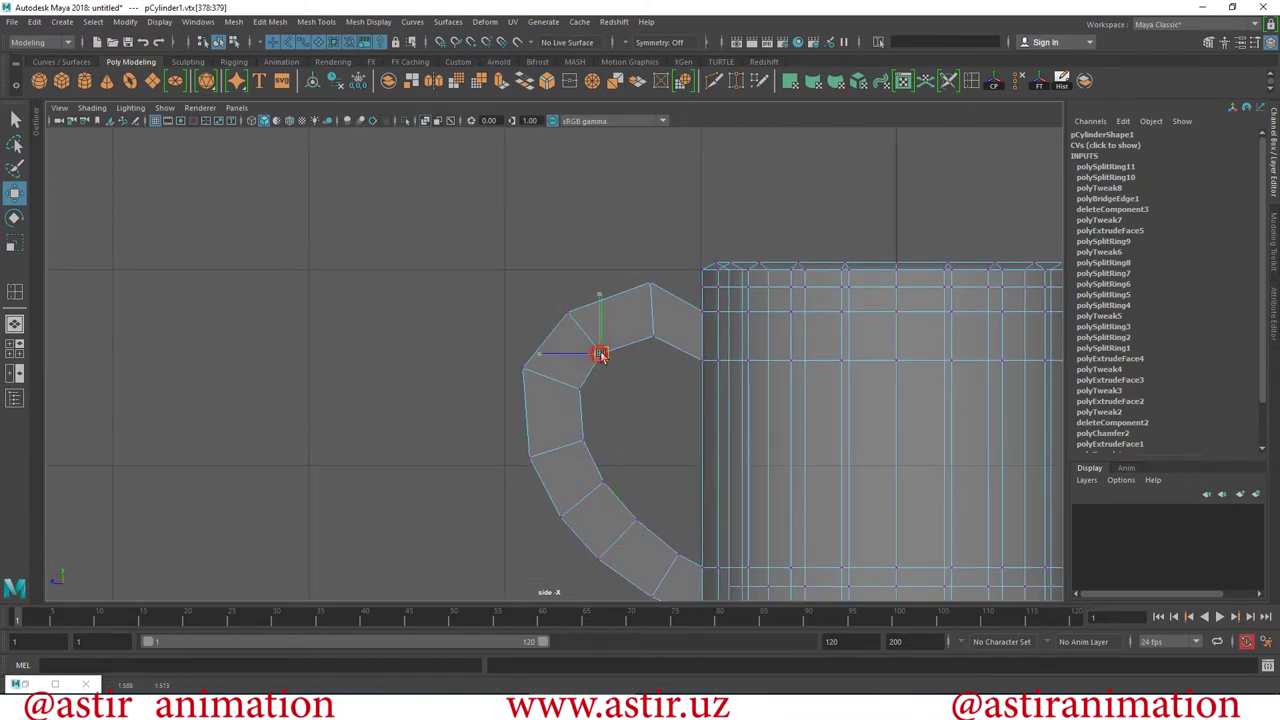
{"action": "left_click", "coordinate": [655, 337]}
{"action": "left_click", "coordinate": [655, 286]}
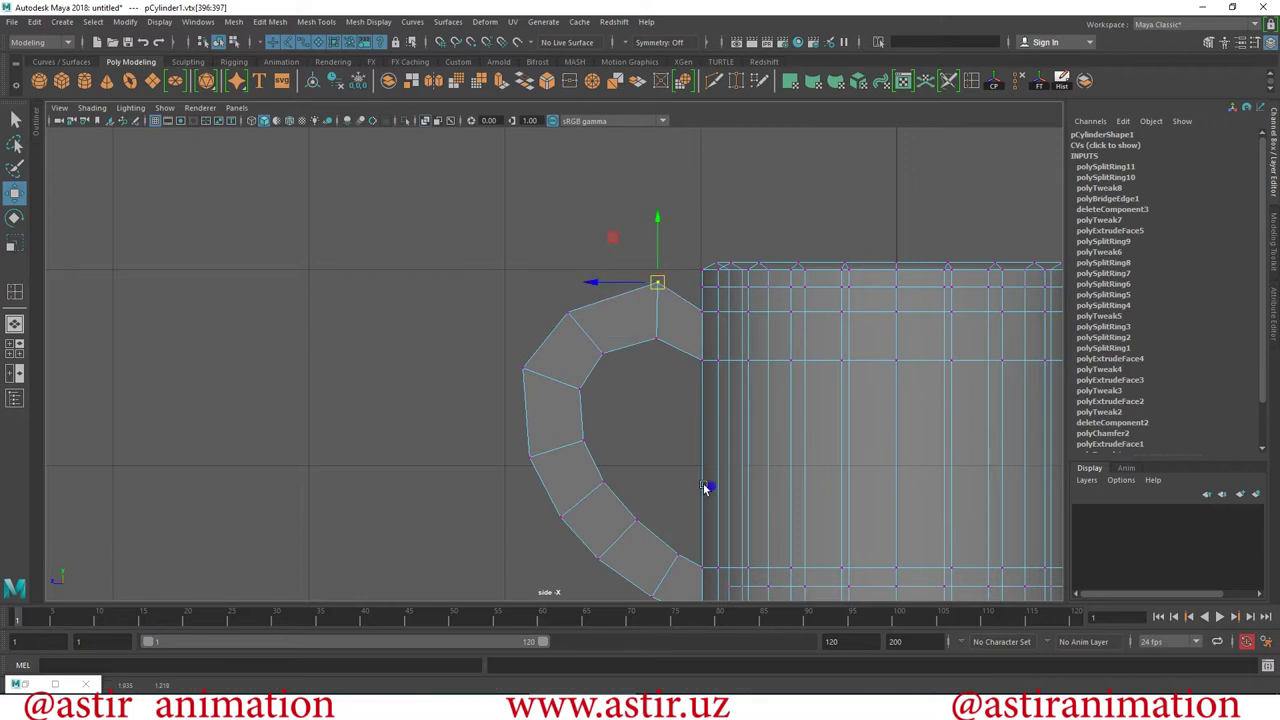
Switch to the single perspective view and orbit around the mug.
{"action": "scroll", "coordinate": [392, 371], "scroll_direction": "down", "scroll_amount": 5}
{"action": "scroll", "coordinate": [390, 372], "scroll_direction": "up", "scroll_amount": 5}
{"action": "left_click", "coordinate": [15, 322]}
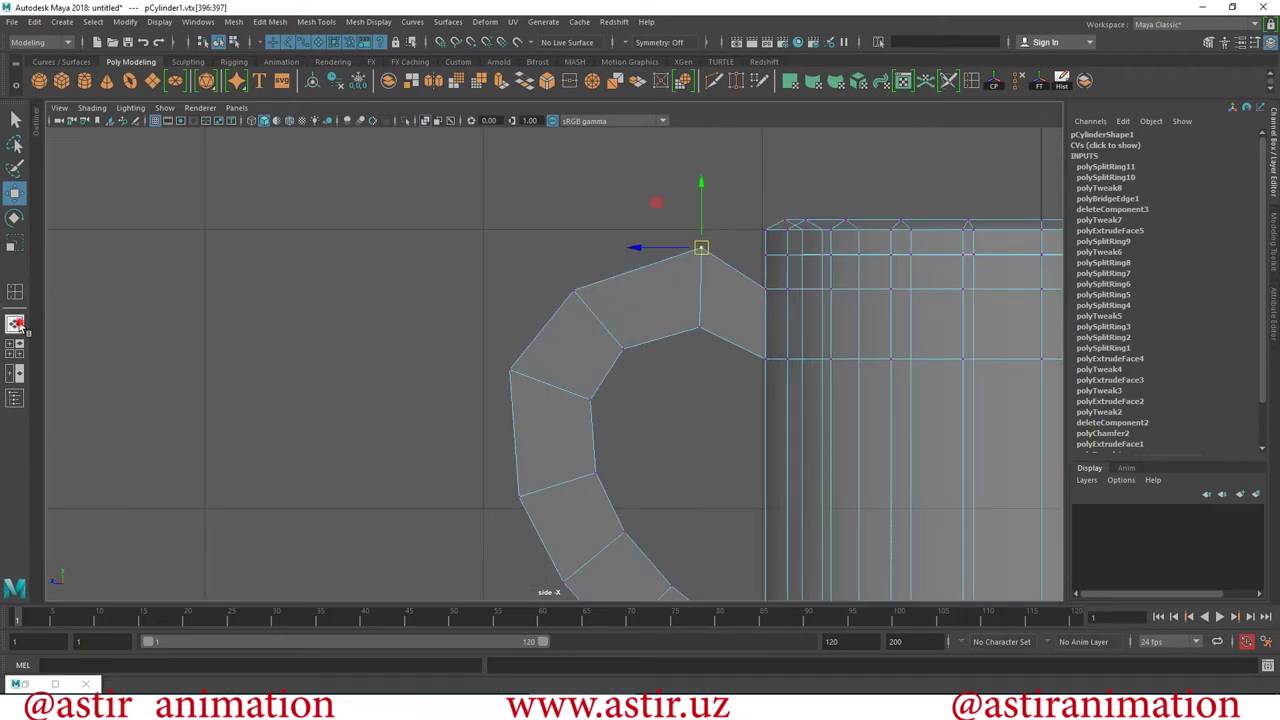
{"action": "mouse_move", "coordinate": [631, 503]}
{"action": "left_mouse_down", "text": "alt"}
{"action": "mouse_move", "coordinate": [967, 465]}
{"action": "mouse_move", "coordinate": [705, 371]}
{"action": "mouse_move", "coordinate": [740, 330]}
{"action": "left_mouse_up", "text": "alt"}
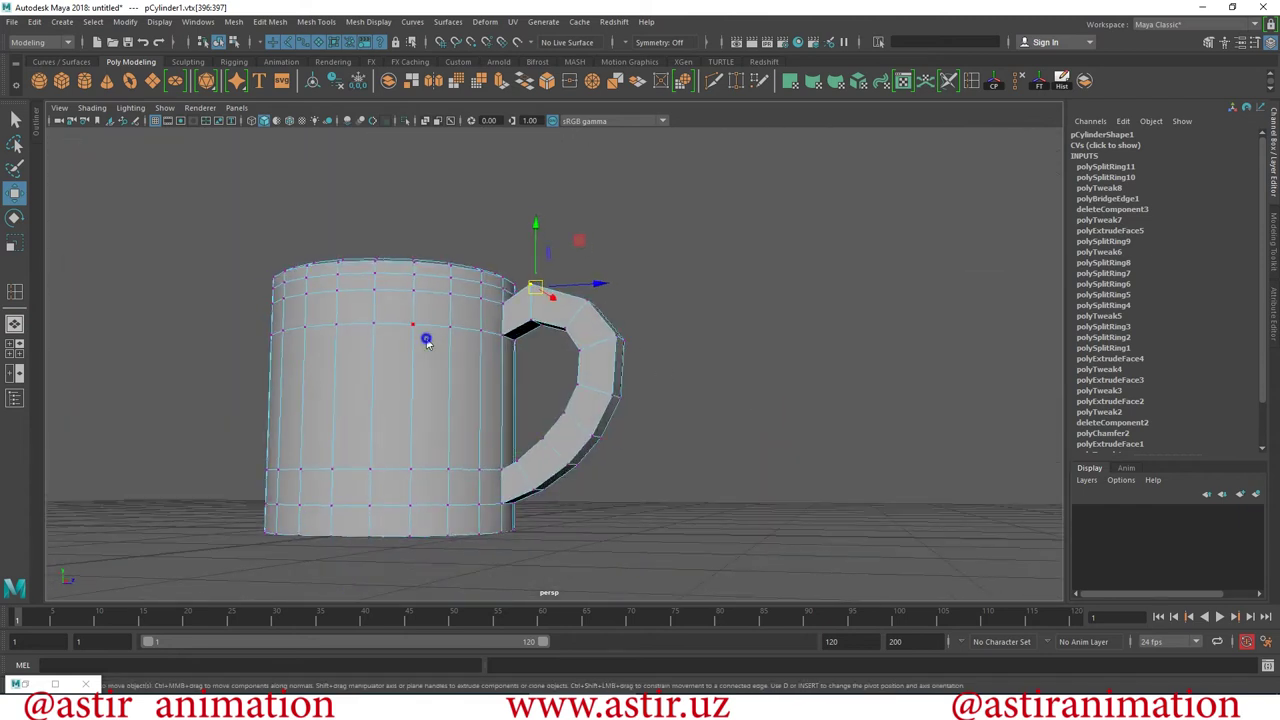
Preview the mug smoothed from several angles, then turn the smooth preview off.
{"action": "key", "text": "F8"}
{"action": "left_click", "coordinate": [820, 291]}
{"action": "mouse_move", "coordinate": [786, 520]}
{"action": "left_mouse_down", "text": "alt"}
{"action": "mouse_move", "coordinate": [520, 530]}
{"action": "mouse_move", "coordinate": [691, 523]}
{"action": "mouse_move", "coordinate": [620, 340]}
{"action": "left_mouse_up", "text": "alt"}
{"action": "left_click", "coordinate": [538, 316]}
{"action": "mouse_move", "coordinate": [906, 334]}
{"action": "left_mouse_down", "text": "alt"}
{"action": "mouse_move", "coordinate": [938, 333]}
{"action": "mouse_move", "coordinate": [790, 381]}
{"action": "mouse_move", "coordinate": [626, 371]}
{"action": "mouse_move", "coordinate": [559, 494]}
{"action": "left_mouse_up", "text": "alt"}
{"action": "key", "text": "3"}
{"action": "left_click", "coordinate": [938, 333]}
{"action": "mouse_move", "coordinate": [559, 494]}
{"action": "right_mouse_down", "text": "alt"}
{"action": "mouse_move", "coordinate": [834, 544]}
{"action": "mouse_move", "coordinate": [437, 287]}
{"action": "mouse_move", "coordinate": [609, 332]}
{"action": "mouse_move", "coordinate": [602, 259]}
{"action": "right_mouse_up", "text": "alt"}
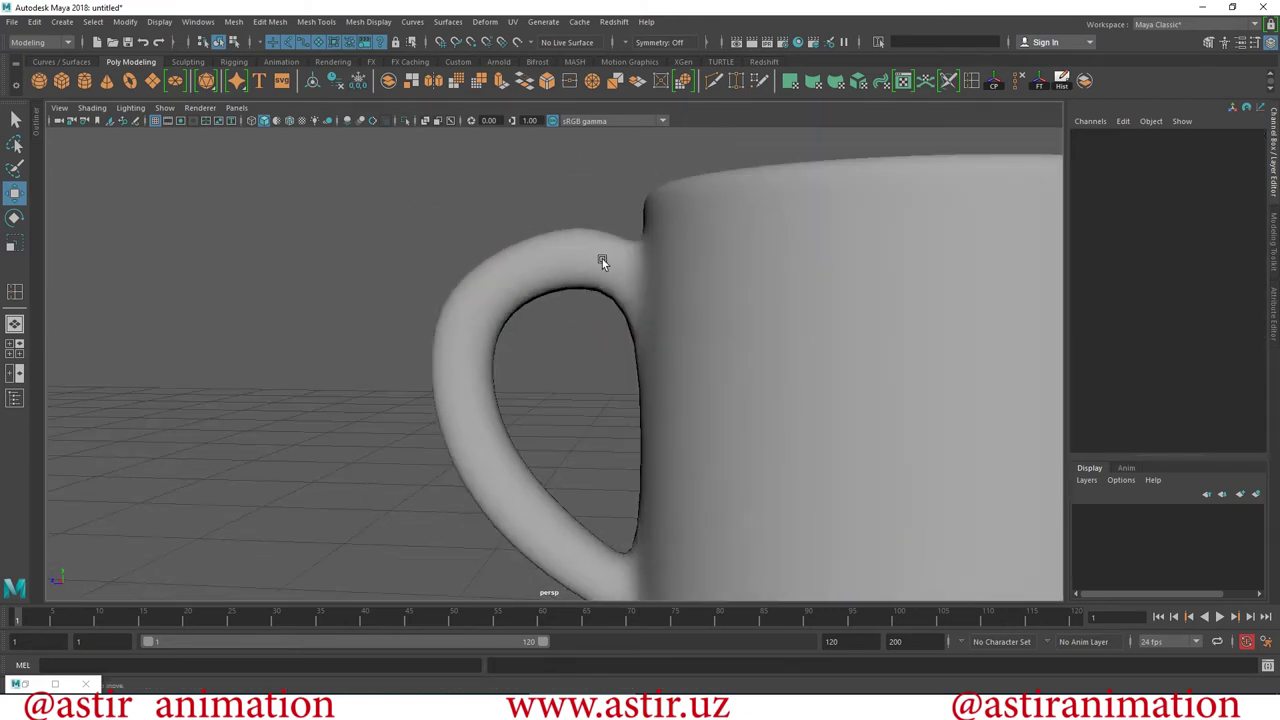
{"action": "left_click", "coordinate": [525, 274]}
{"action": "key", "text": "1"}
Raise the outer and inner top handle vertices in the maximised side view.
{"action": "key", "text": "F9"}
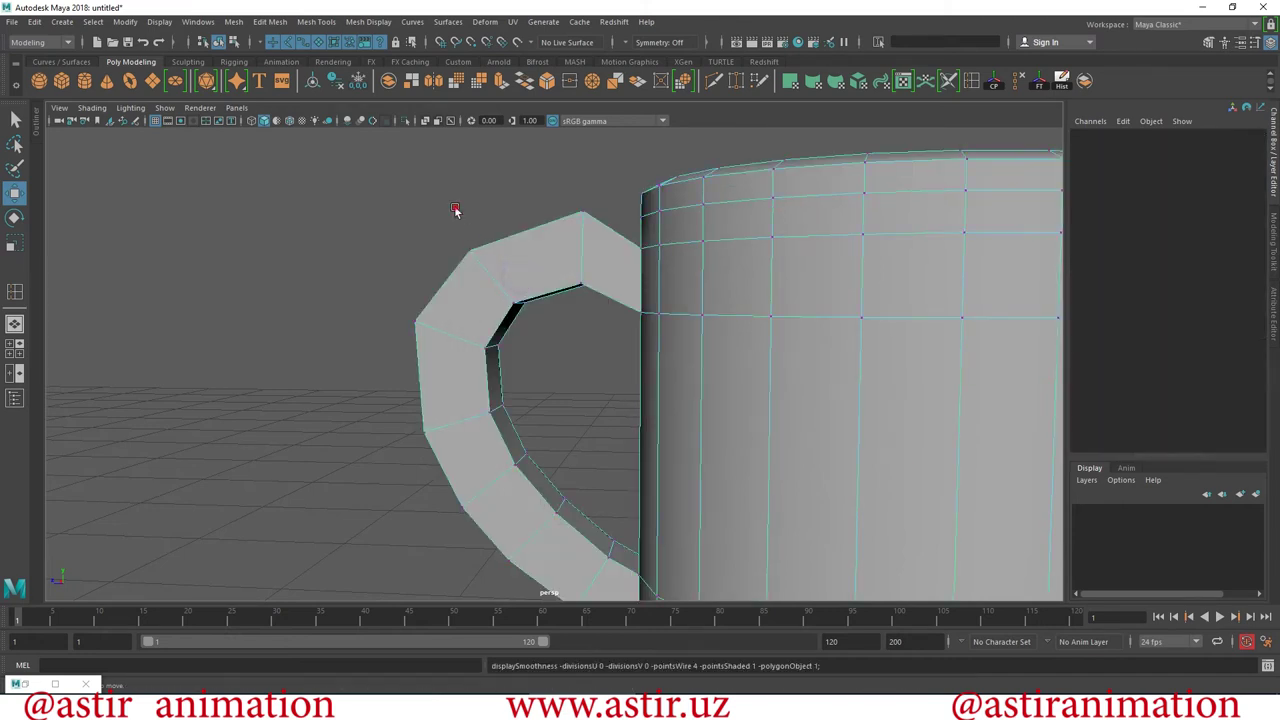
{"action": "left_click_drag", "start_coordinate": [457, 209], "coordinate": [506, 274]}
{"action": "key", "text": "space"}
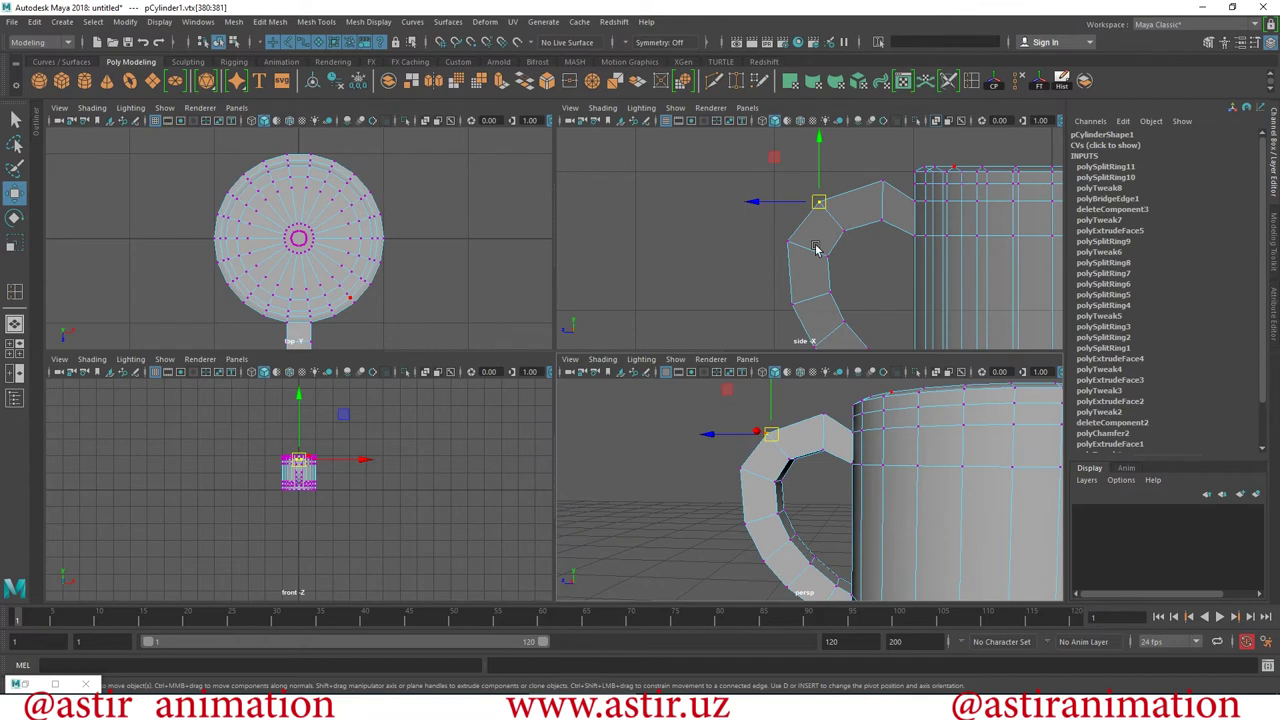
{"action": "key", "text": "space"}
{"action": "scroll", "coordinate": [650, 350], "scroll_direction": "up", "scroll_amount": 3}
{"action": "scroll", "coordinate": [628, 259], "scroll_direction": "up", "scroll_amount": 2}
{"action": "left_click_drag", "start_coordinate": [578, 272], "coordinate": [583, 247]}
{"action": "left_click", "coordinate": [656, 366]}
{"action": "left_click_drag", "start_coordinate": [643, 349], "coordinate": [647, 336]}
Nudge the inner top vertex left, then view the smoothed mug in perspective, object mode.
{"action": "scroll", "coordinate": [697, 385], "scroll_direction": "down", "scroll_amount": 5}
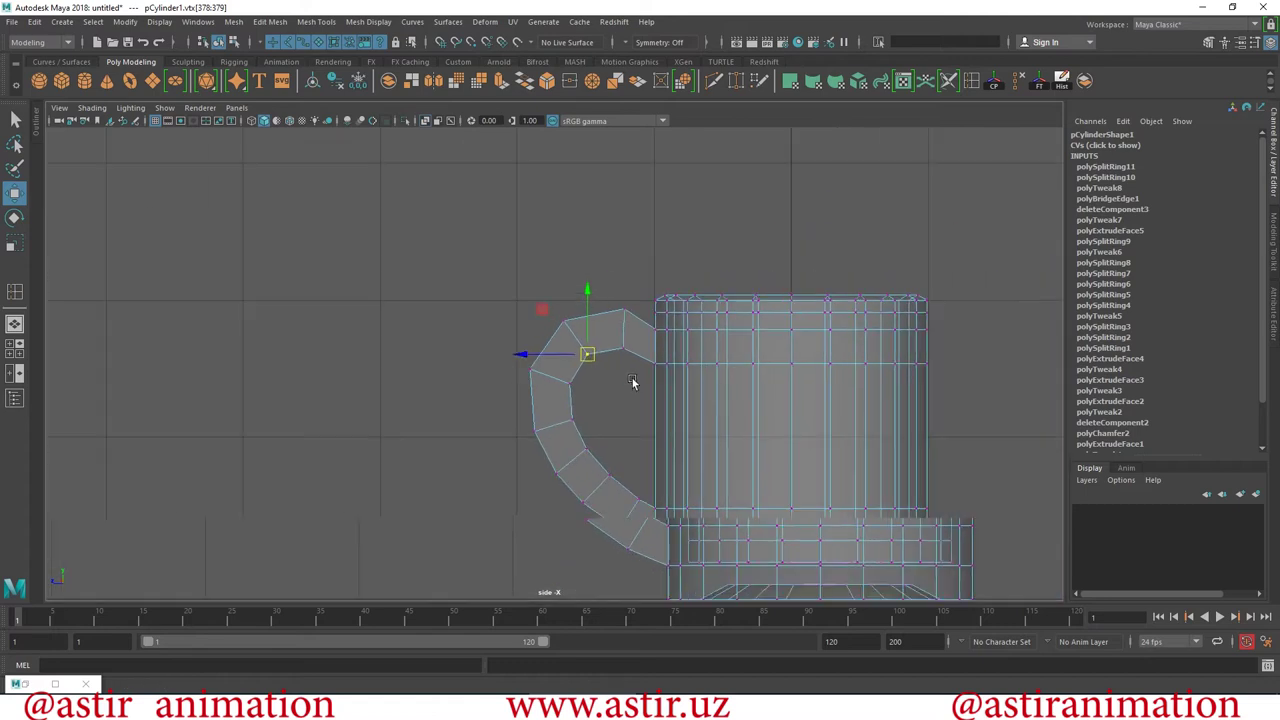
{"action": "scroll", "coordinate": [836, 497], "scroll_direction": "up", "scroll_amount": 3}
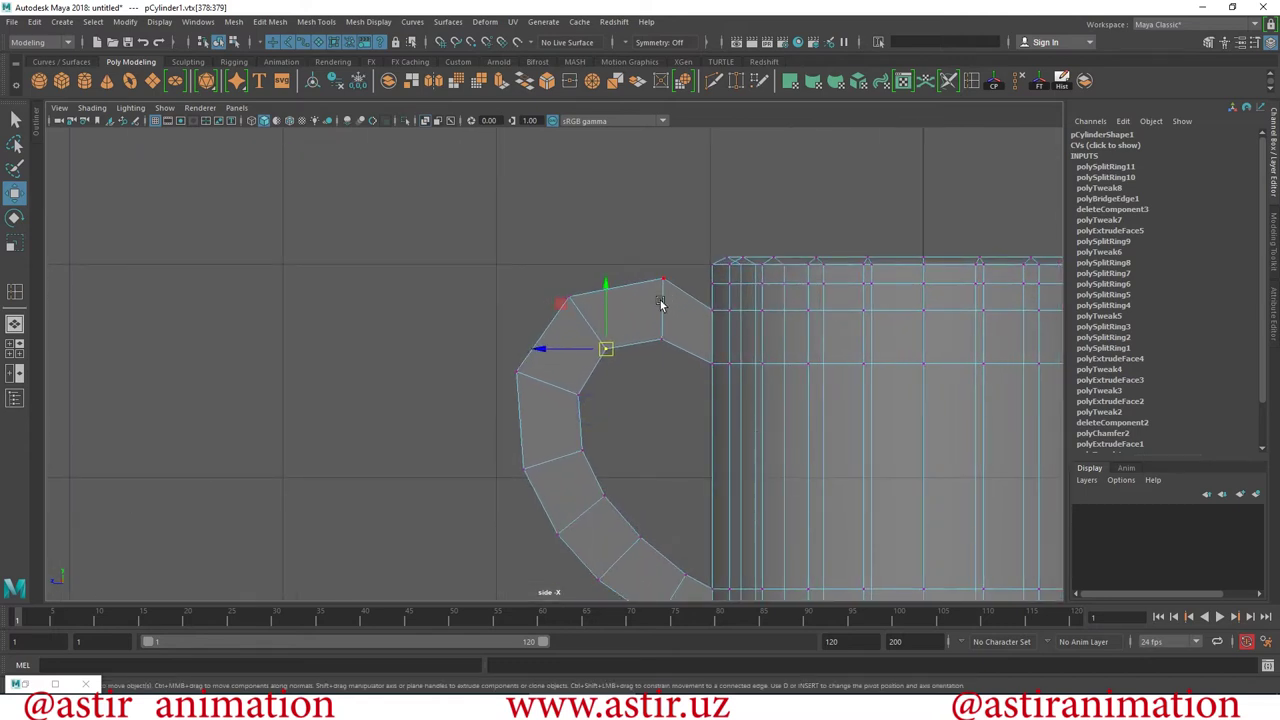
{"action": "left_click_drag", "start_coordinate": [667, 347], "coordinate": [662, 347]}
{"action": "mouse_move", "coordinate": [680, 257]}
{"action": "left_mouse_down"}
{"action": "mouse_move", "coordinate": [646, 298]}
{"action": "mouse_move", "coordinate": [671, 284]}
{"action": "left_mouse_up"}
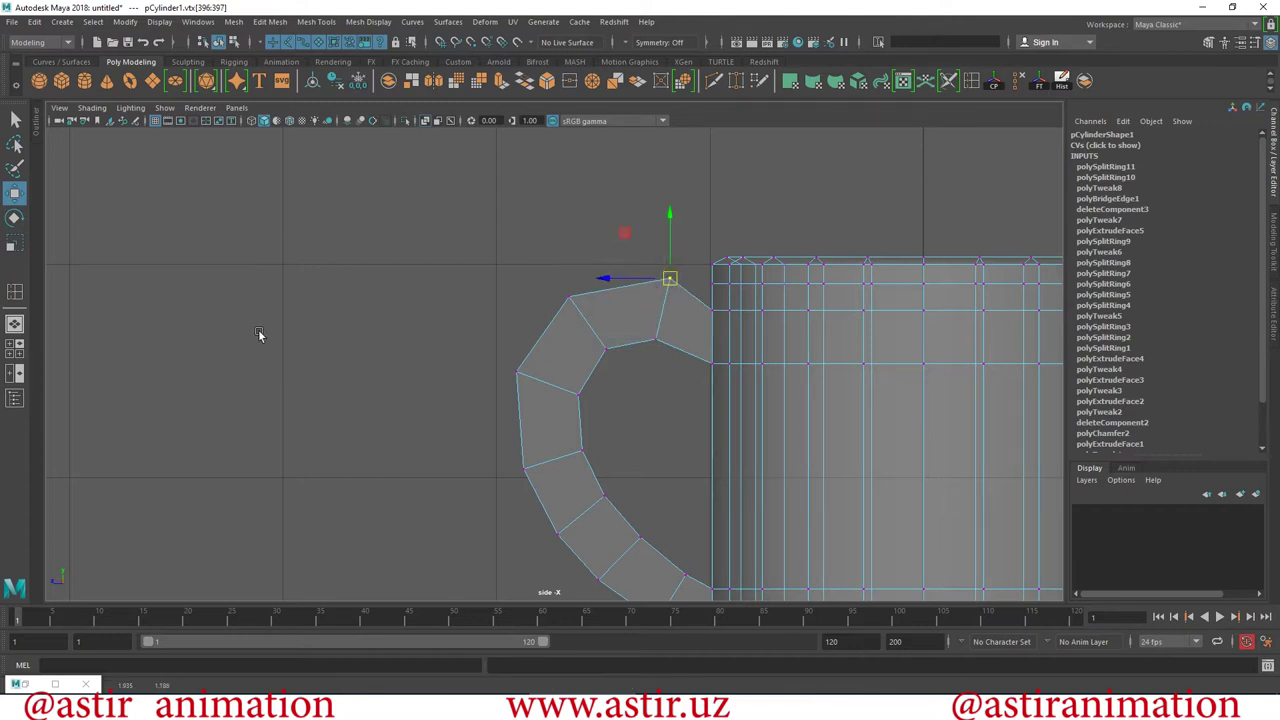
{"action": "left_click", "coordinate": [14, 324]}
{"action": "key", "text": "3"}
{"action": "right_click", "coordinate": [428, 283]}
{"action": "left_click", "coordinate": [494, 261]}
Frame the mug, orbit in close, and return it to the low-poly cage display.
{"action": "key", "text": "f"}
{"action": "left_click_drag", "start_coordinate": [271, 366], "coordinate": [720, 366], "text": "alt"}
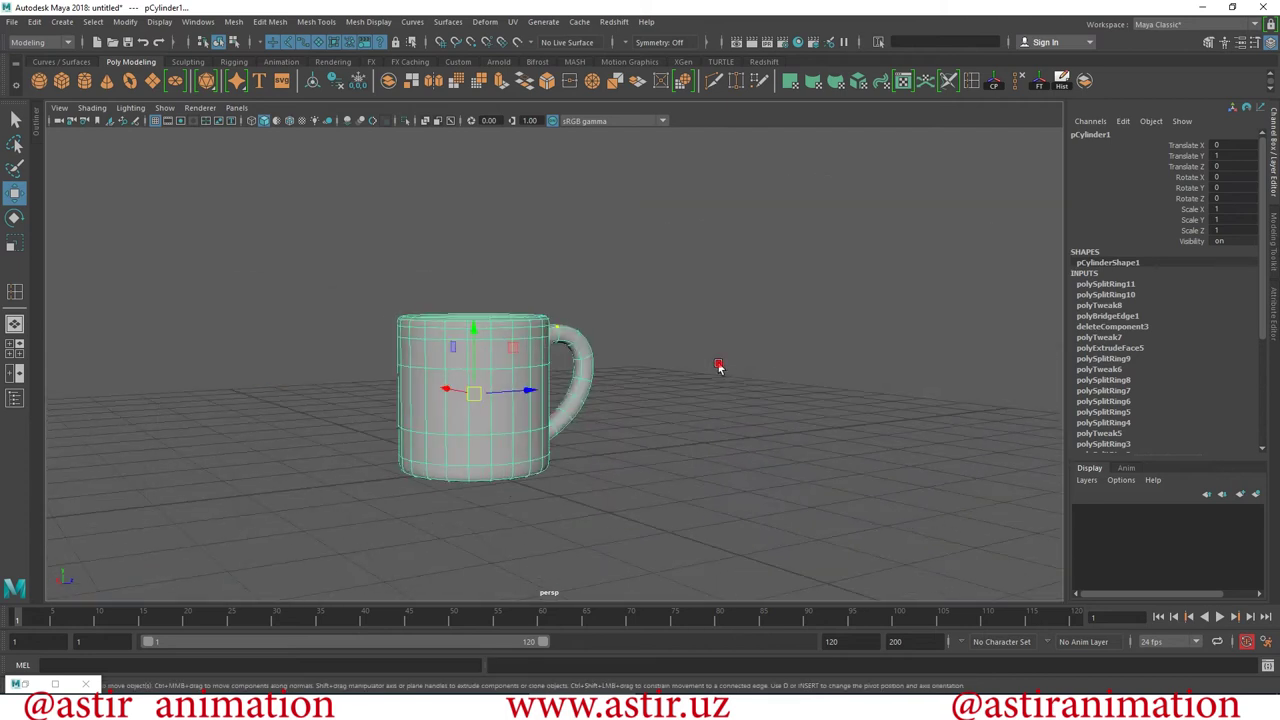
{"action": "left_click", "coordinate": [720, 366]}
{"action": "mouse_move", "coordinate": [538, 440]}
{"action": "left_mouse_down", "text": "alt"}
{"action": "mouse_move", "coordinate": [310, 432]}
{"action": "mouse_move", "coordinate": [460, 531]}
{"action": "mouse_move", "coordinate": [817, 571]}
{"action": "mouse_move", "coordinate": [586, 388]}
{"action": "mouse_move", "coordinate": [651, 397]}
{"action": "mouse_move", "coordinate": [370, 399]}
{"action": "mouse_move", "coordinate": [556, 323]}
{"action": "mouse_move", "coordinate": [515, 406]}
{"action": "mouse_move", "coordinate": [660, 400]}
{"action": "mouse_move", "coordinate": [714, 348]}
{"action": "mouse_move", "coordinate": [679, 291]}
{"action": "mouse_move", "coordinate": [724, 442]}
{"action": "mouse_move", "coordinate": [514, 404]}
{"action": "mouse_move", "coordinate": [509, 500]}
{"action": "mouse_move", "coordinate": [510, 427]}
{"action": "left_mouse_up", "text": "alt"}
{"action": "left_click", "coordinate": [514, 404]}
{"action": "key", "text": "1"}
{"action": "mouse_move", "coordinate": [628, 483]}
{"action": "left_mouse_down", "text": "alt"}
{"action": "mouse_move", "coordinate": [651, 346]}
{"action": "mouse_move", "coordinate": [600, 350]}
{"action": "left_mouse_up", "text": "alt"}
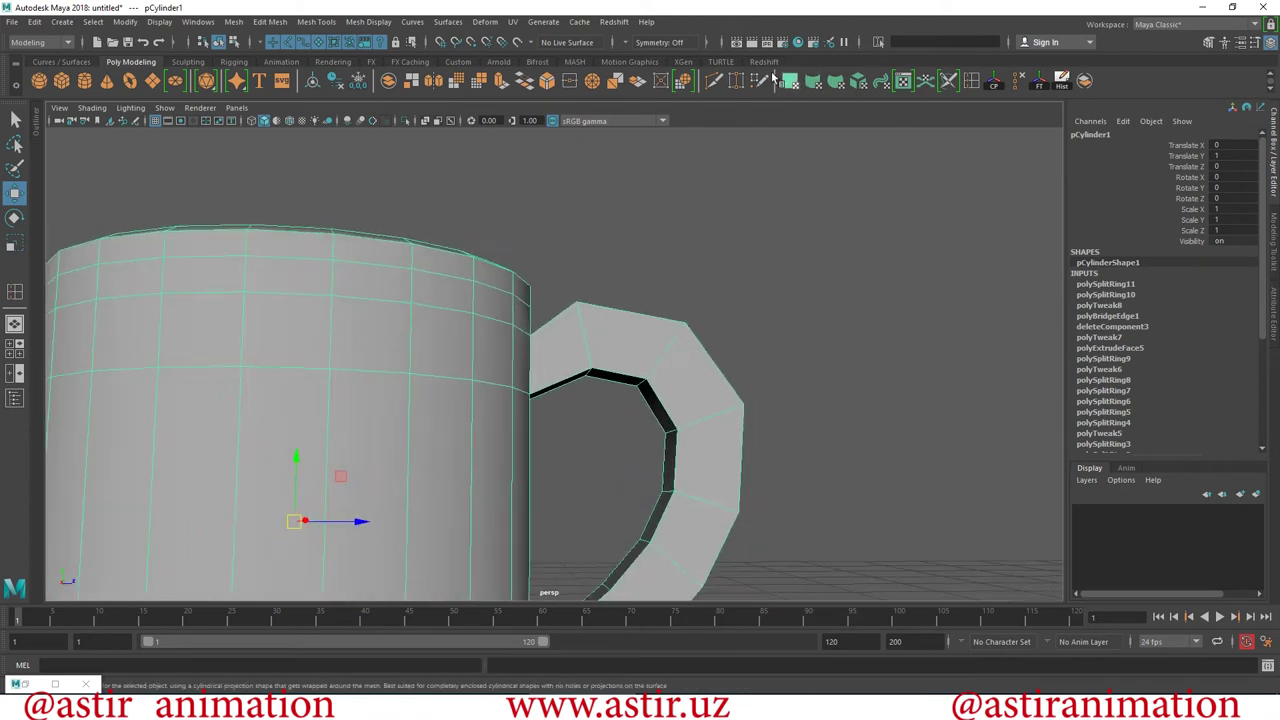
Insert two edge loops around the mug body, then preview it smoothed.
{"action": "left_click", "coordinate": [15, 290]}
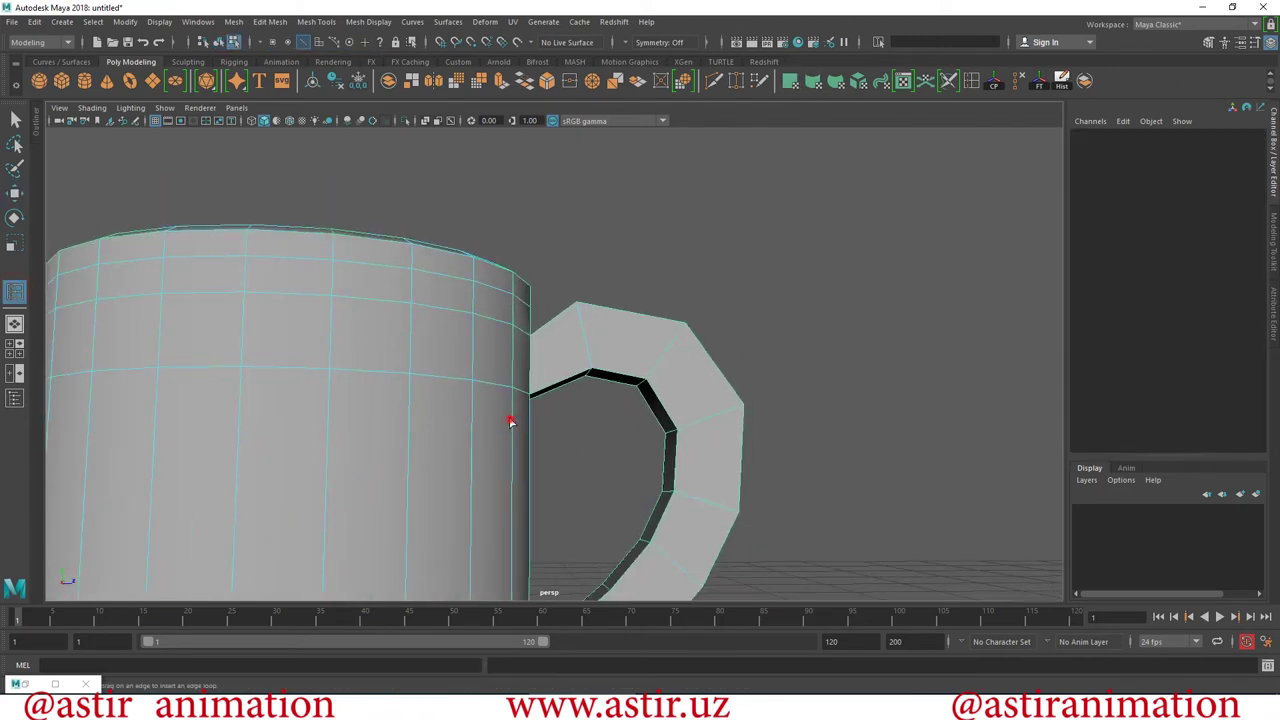
{"action": "left_click", "coordinate": [510, 422]}
{"action": "mouse_move", "coordinate": [640, 466]}
{"action": "left_mouse_down", "text": "alt"}
{"action": "mouse_move", "coordinate": [591, 491]}
{"action": "mouse_move", "coordinate": [555, 289]}
{"action": "mouse_move", "coordinate": [557, 360]}
{"action": "mouse_move", "coordinate": [523, 391]}
{"action": "mouse_move", "coordinate": [586, 366]}
{"action": "mouse_move", "coordinate": [574, 346]}
{"action": "mouse_move", "coordinate": [557, 400]}
{"action": "left_mouse_up", "text": "alt"}
{"action": "left_click", "coordinate": [521, 388]}
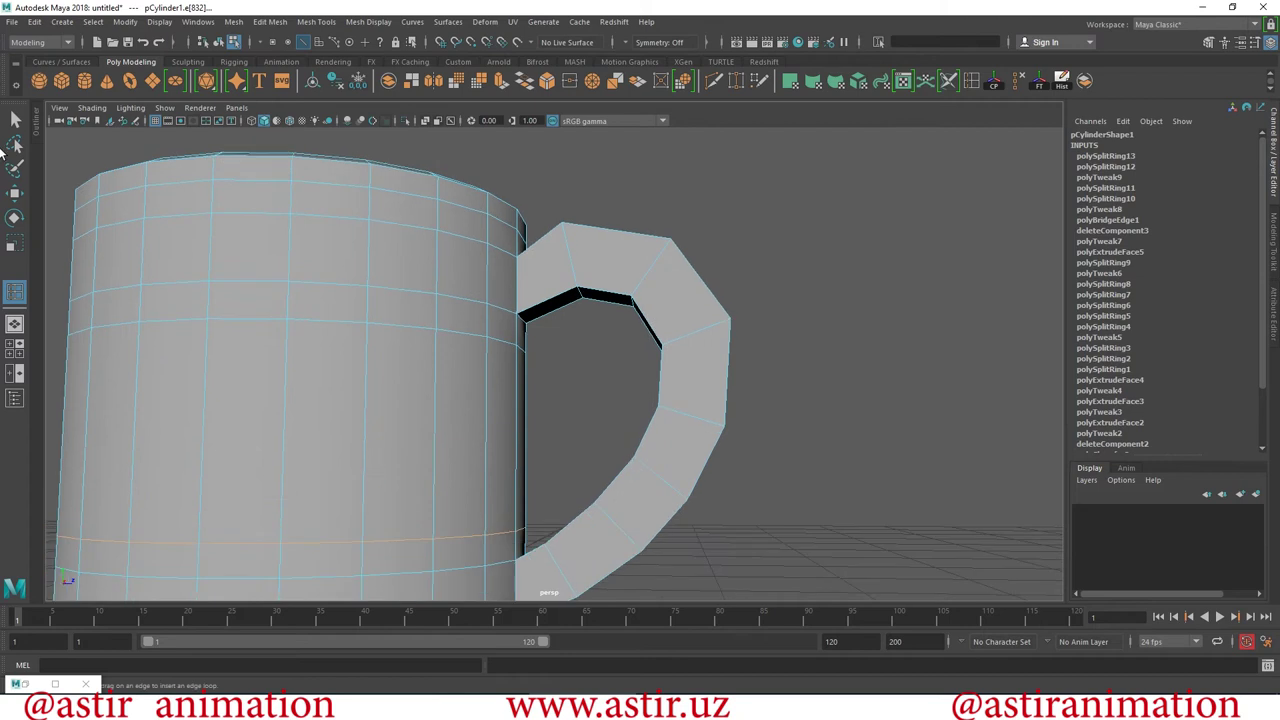
{"action": "left_click", "coordinate": [17, 196]}
{"action": "right_click_drag", "start_coordinate": [528, 294], "coordinate": [588, 234]}
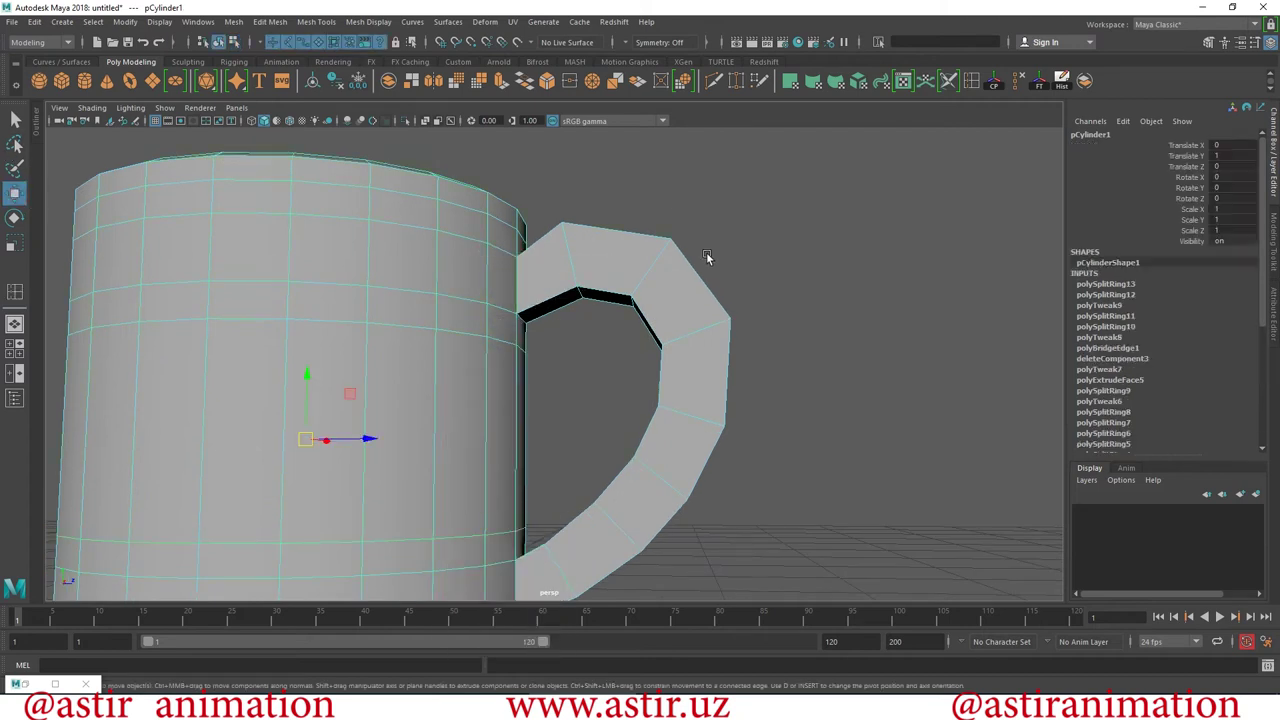
{"action": "key", "text": "3"}
Add edge loops near the handle's top and lower joints with the body.
{"action": "left_click", "coordinate": [843, 296]}
{"action": "mouse_move", "coordinate": [726, 346]}
{"action": "left_mouse_down", "text": "alt"}
{"action": "mouse_move", "coordinate": [496, 339]}
{"action": "mouse_move", "coordinate": [453, 351]}
{"action": "mouse_move", "coordinate": [569, 398]}
{"action": "mouse_move", "coordinate": [674, 366]}
{"action": "mouse_move", "coordinate": [549, 242]}
{"action": "mouse_move", "coordinate": [692, 280]}
{"action": "mouse_move", "coordinate": [626, 313]}
{"action": "mouse_move", "coordinate": [591, 360]}
{"action": "left_mouse_up", "text": "alt"}
{"action": "left_click", "coordinate": [626, 312]}
{"action": "key", "text": "1"}
{"action": "right_click_drag", "start_coordinate": [591, 360], "coordinate": [878, 141], "text": "alt"}
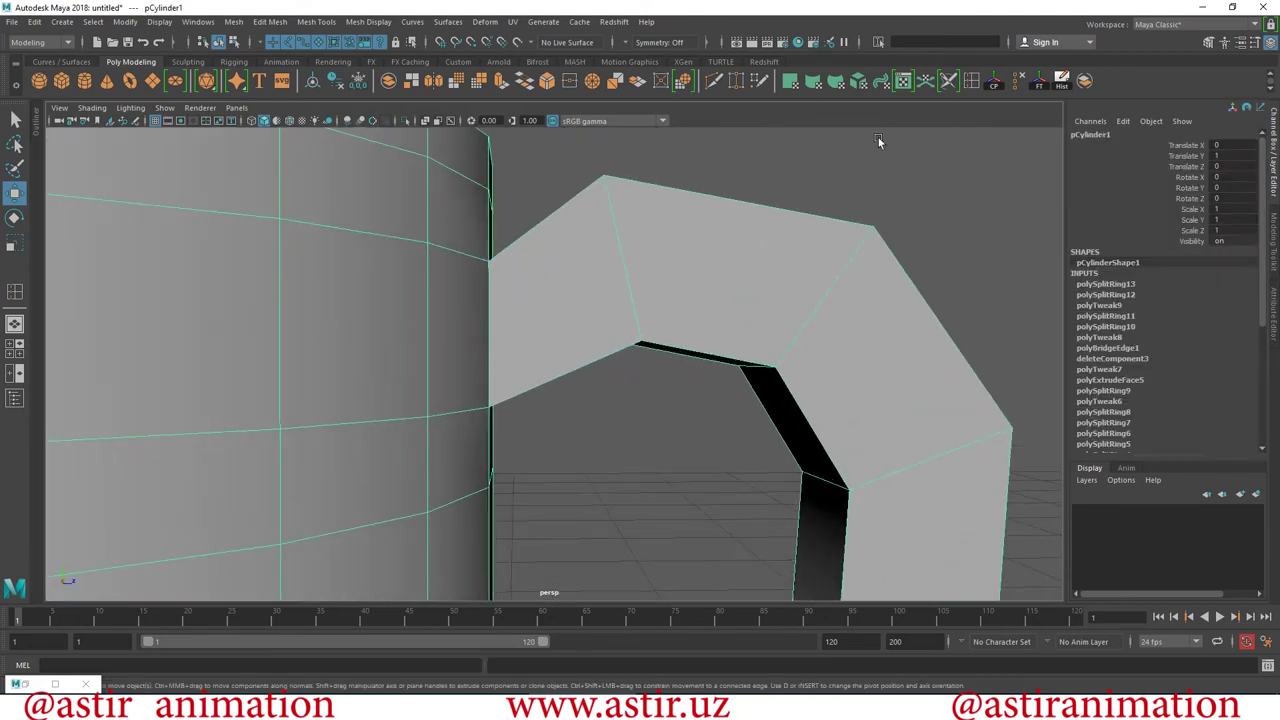
{"action": "left_click", "coordinate": [14, 291]}
{"action": "left_click_drag", "start_coordinate": [677, 449], "coordinate": [488, 354], "text": "alt"}
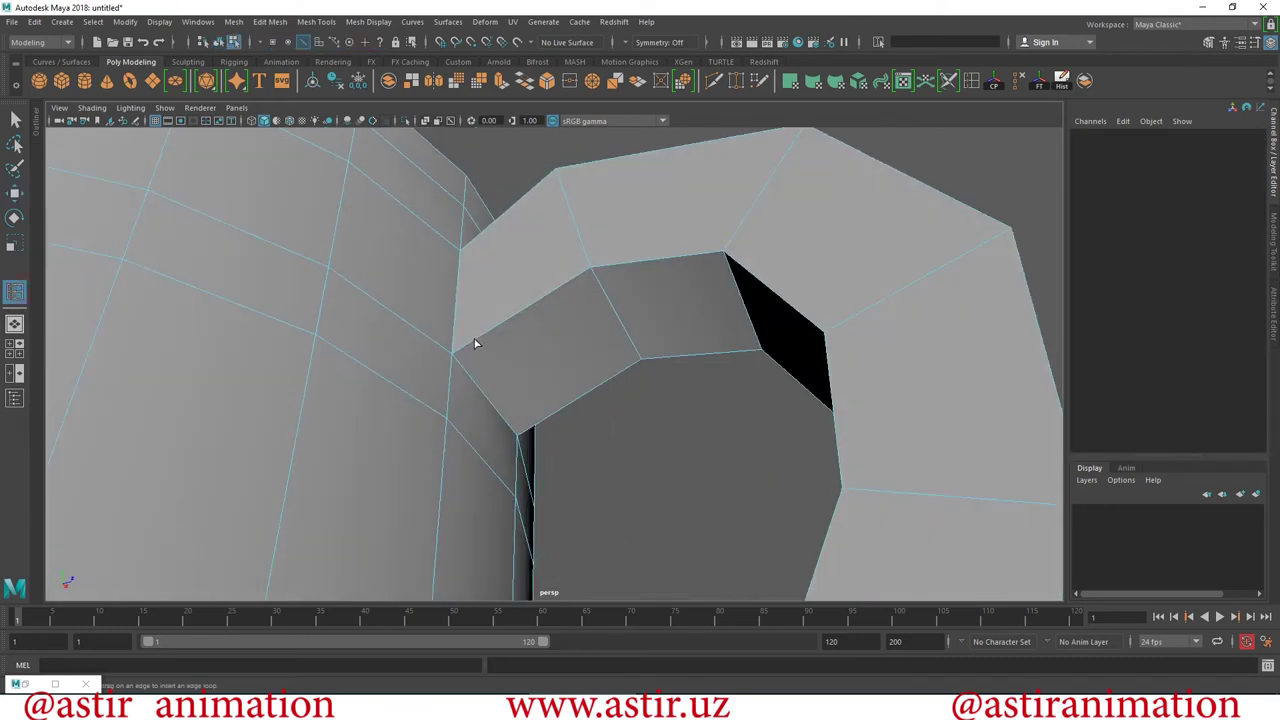
{"action": "left_click", "coordinate": [475, 343]}
{"action": "mouse_move", "coordinate": [694, 523]}
{"action": "left_mouse_down", "text": "alt"}
{"action": "mouse_move", "coordinate": [551, 297]}
{"action": "mouse_move", "coordinate": [631, 380]}
{"action": "mouse_move", "coordinate": [638, 428]}
{"action": "left_mouse_up", "text": "alt"}
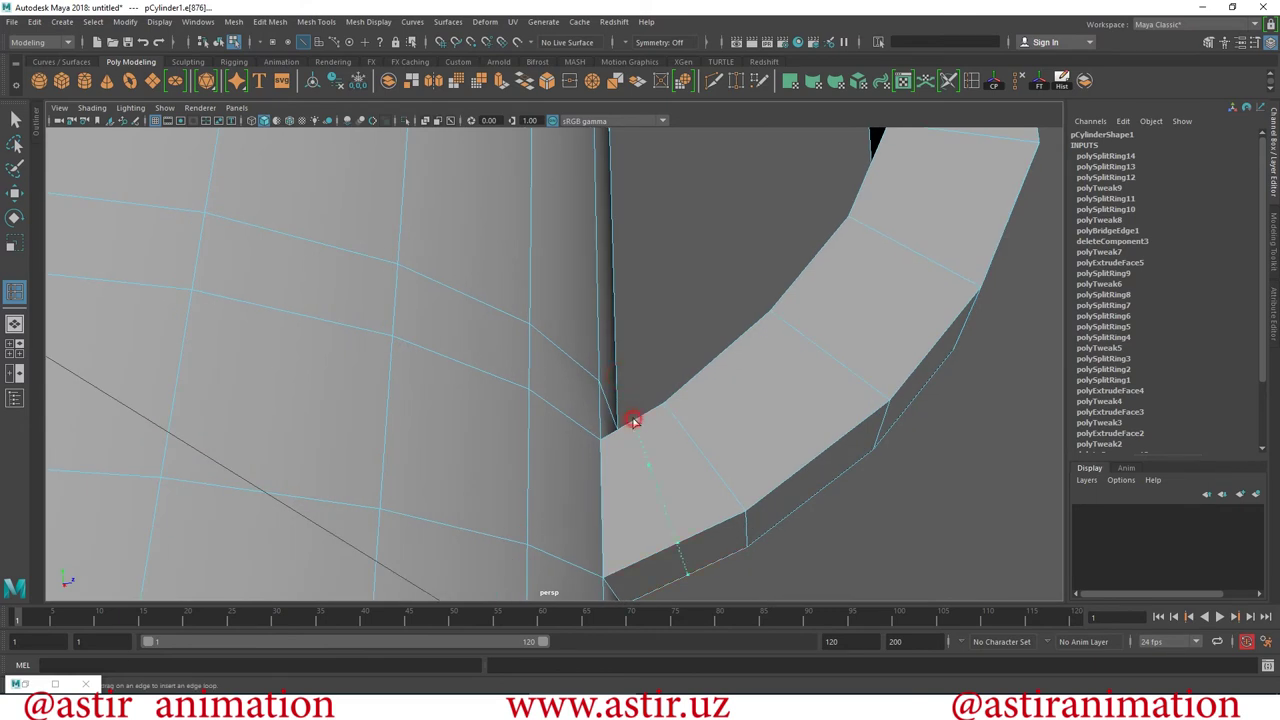
{"action": "left_click", "coordinate": [622, 425]}
Check the smoothed handle joint from several angles, then show the cage in four-panel layout.
{"action": "key", "text": "3"}
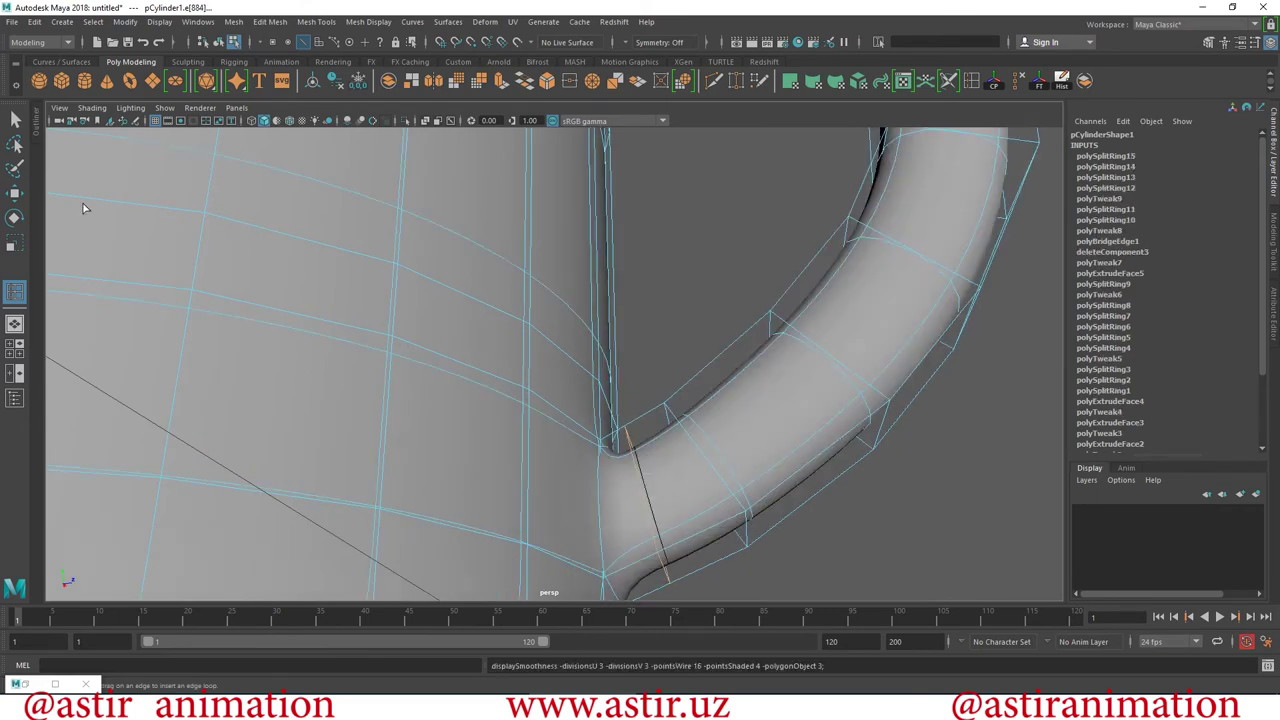
{"action": "left_click", "coordinate": [14, 193]}
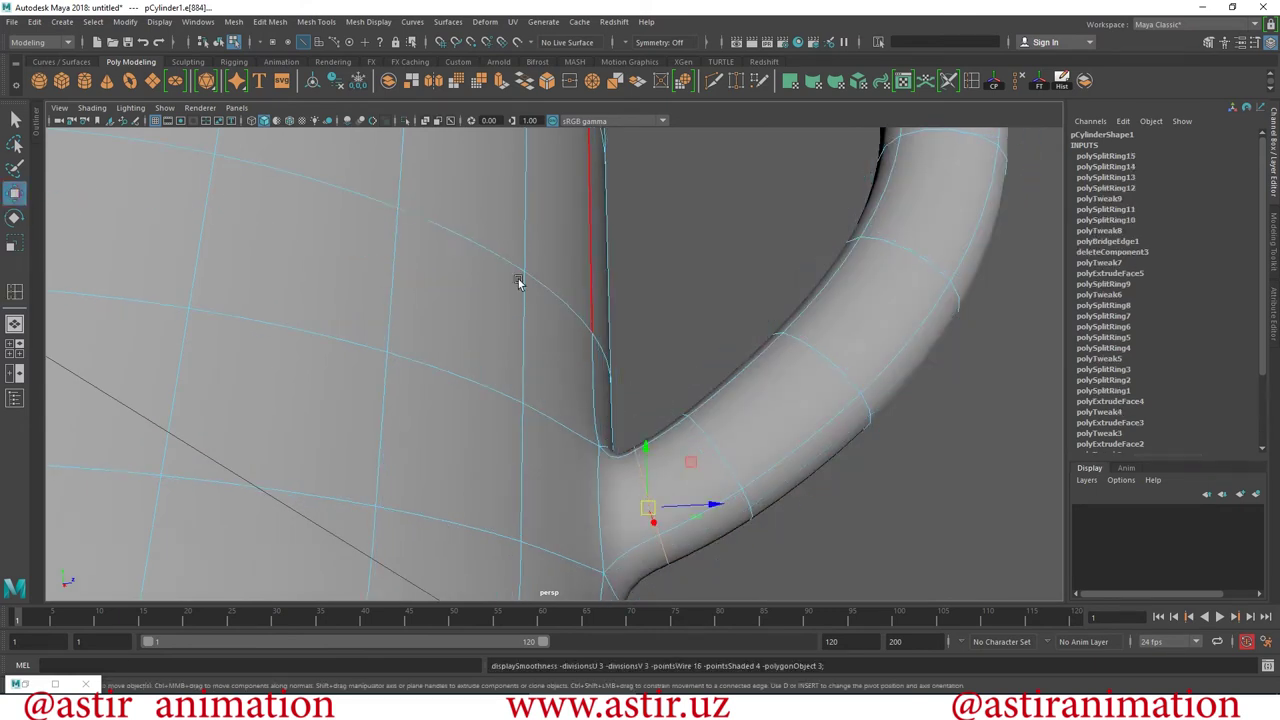
{"action": "right_click_drag", "start_coordinate": [497, 286], "coordinate": [557, 255]}
{"action": "mouse_move", "coordinate": [934, 461]}
{"action": "left_mouse_down", "text": "alt"}
{"action": "mouse_move", "coordinate": [757, 406]}
{"action": "mouse_move", "coordinate": [811, 423]}
{"action": "left_mouse_up", "text": "alt"}
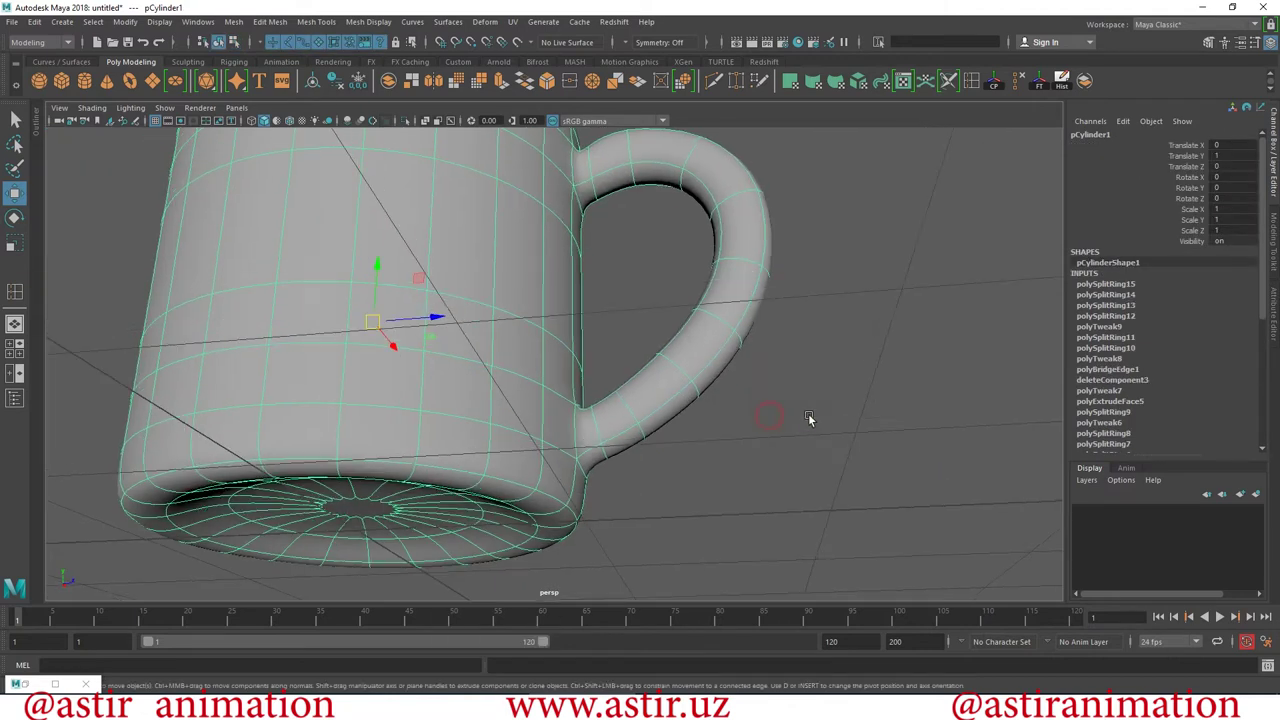
{"action": "left_click", "coordinate": [811, 421]}
{"action": "mouse_move", "coordinate": [686, 409]}
{"action": "left_mouse_down", "text": "alt"}
{"action": "mouse_move", "coordinate": [560, 437]}
{"action": "mouse_move", "coordinate": [303, 317]}
{"action": "left_mouse_up", "text": "alt"}
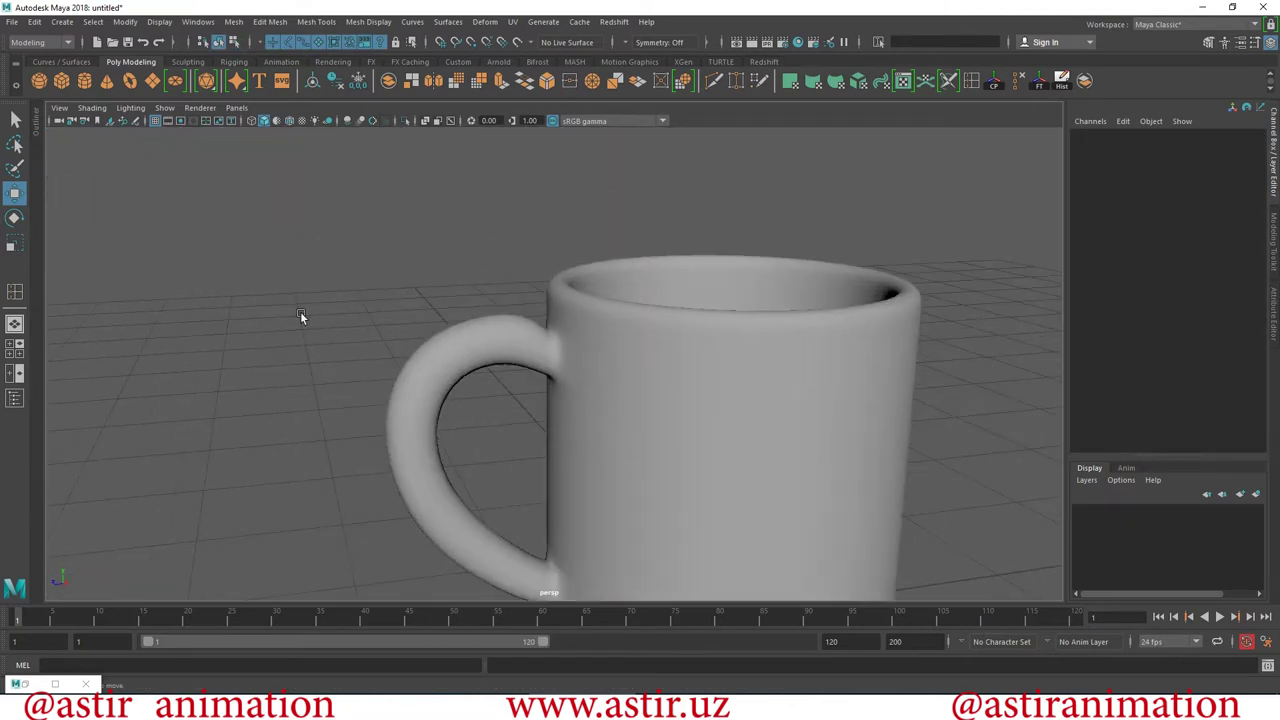
{"action": "right_click_drag", "start_coordinate": [303, 317], "coordinate": [591, 429], "text": "alt"}
{"action": "mouse_move", "coordinate": [591, 429]}
{"action": "left_mouse_down", "text": "alt"}
{"action": "mouse_move", "coordinate": [768, 414]}
{"action": "mouse_move", "coordinate": [524, 336]}
{"action": "mouse_move", "coordinate": [594, 335]}
{"action": "left_mouse_up", "text": "alt"}
{"action": "left_click", "coordinate": [524, 336]}
{"action": "key", "text": "1"}
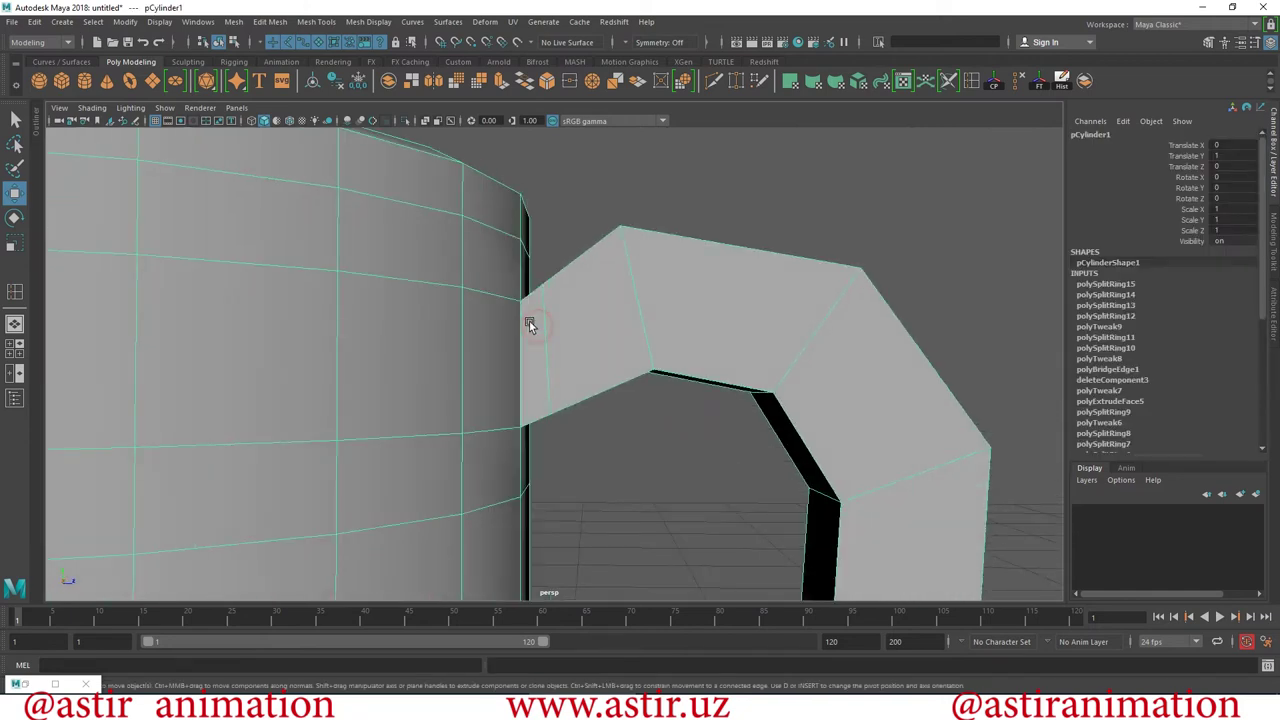
{"action": "key", "text": "space"}
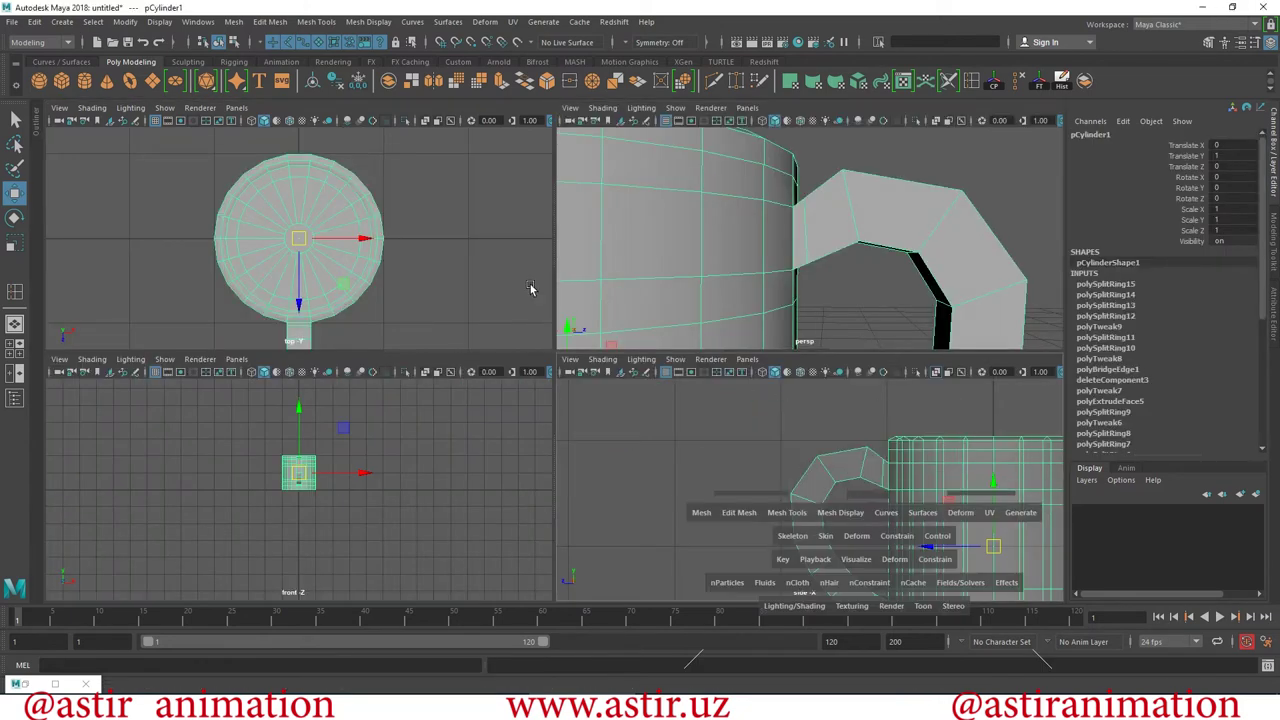
In the maximised side view, raise the upper and lower handle-joint vertices slightly.
{"action": "key", "text": "space"}
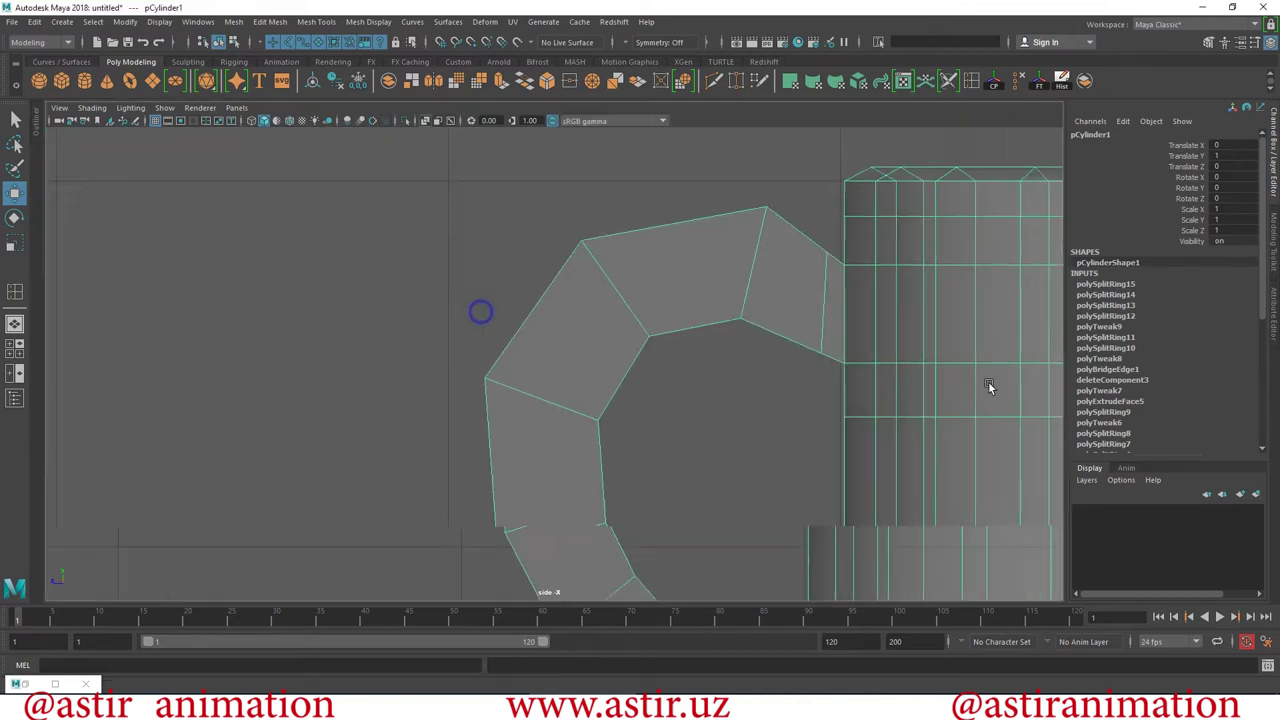
{"action": "scroll", "coordinate": [533, 378], "scroll_direction": "up", "scroll_amount": 5}
{"action": "scroll", "coordinate": [574, 336], "scroll_direction": "up", "scroll_amount": 1}
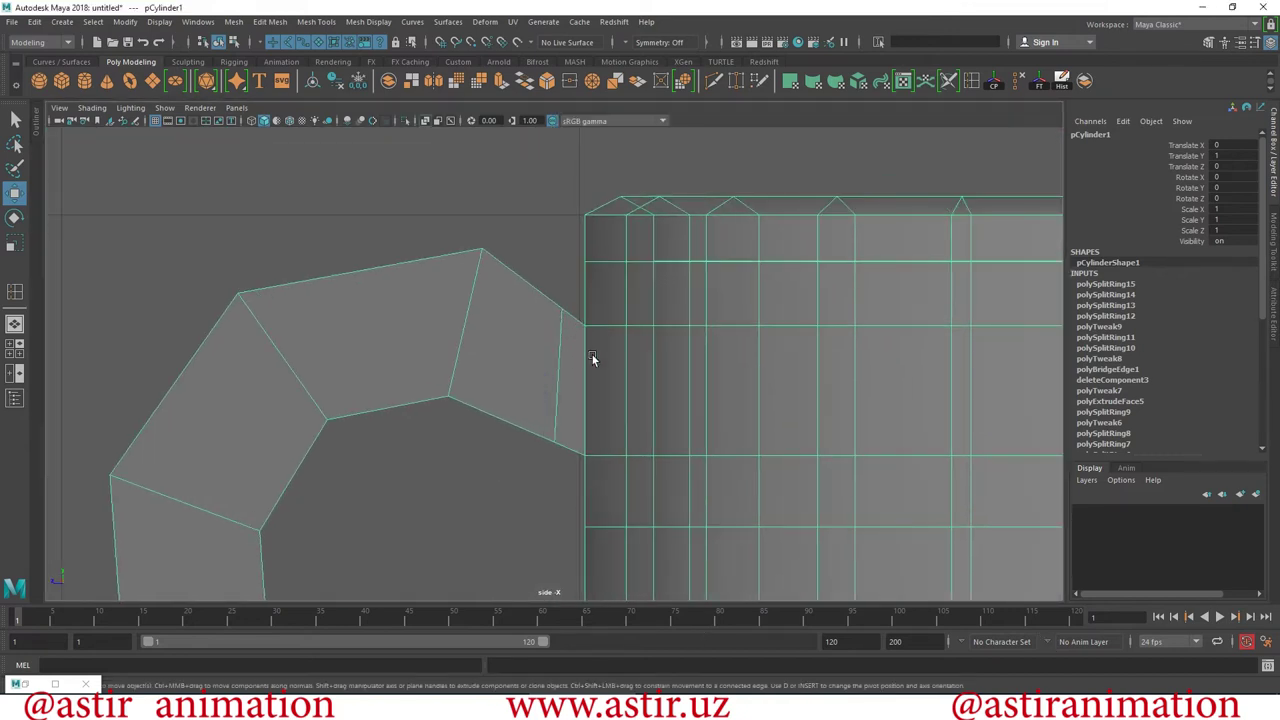
{"action": "right_click_drag", "start_coordinate": [631, 343], "coordinate": [570, 340]}
{"action": "left_click_drag", "start_coordinate": [543, 288], "coordinate": [587, 342]}
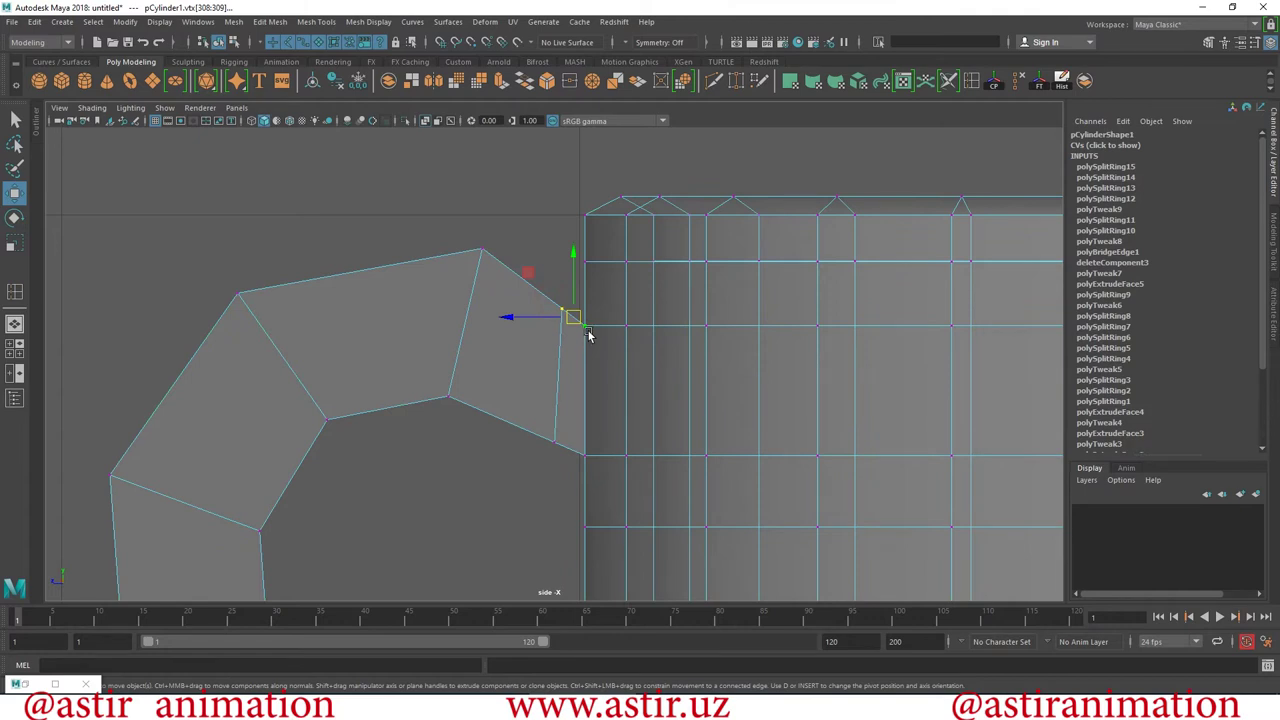
{"action": "left_click_drag", "start_coordinate": [574, 258], "coordinate": [574, 248]}
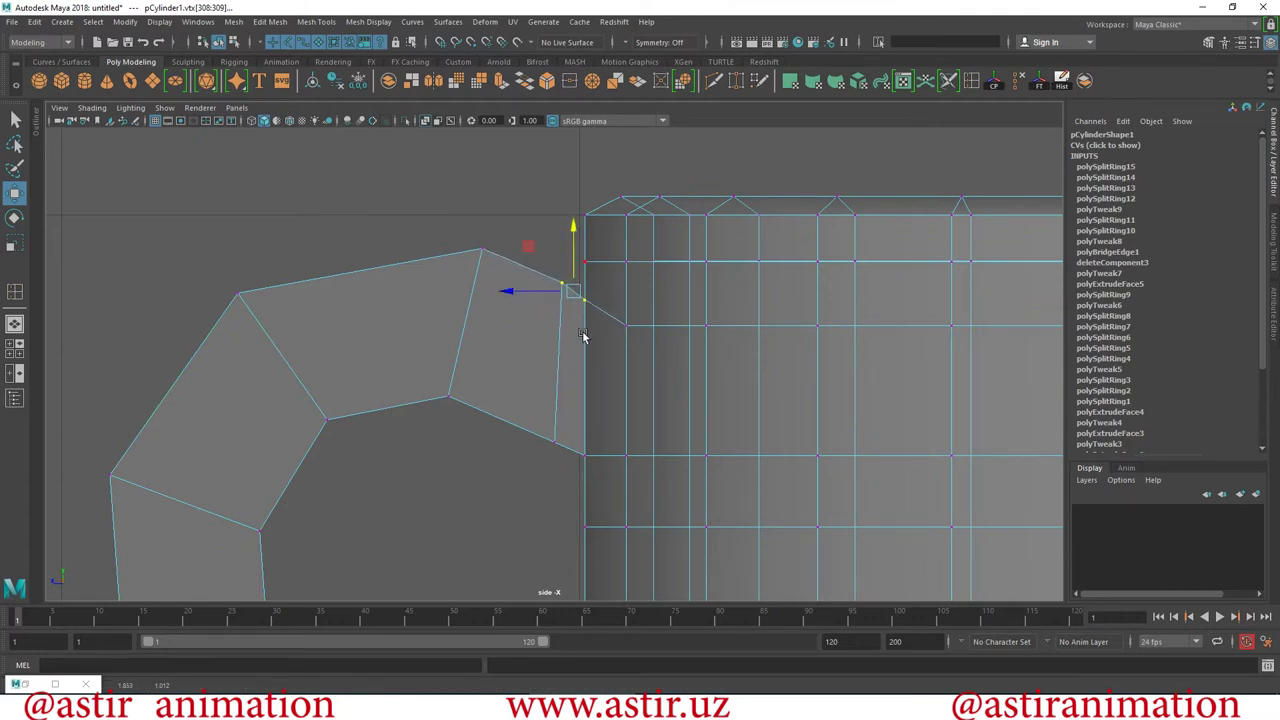
{"action": "middle_click_drag", "start_coordinate": [583, 335], "coordinate": [587, 323], "text": "alt"}
{"action": "left_click_drag", "start_coordinate": [531, 394], "coordinate": [628, 473]}
{"action": "left_click_drag", "start_coordinate": [573, 387], "coordinate": [570, 370]}
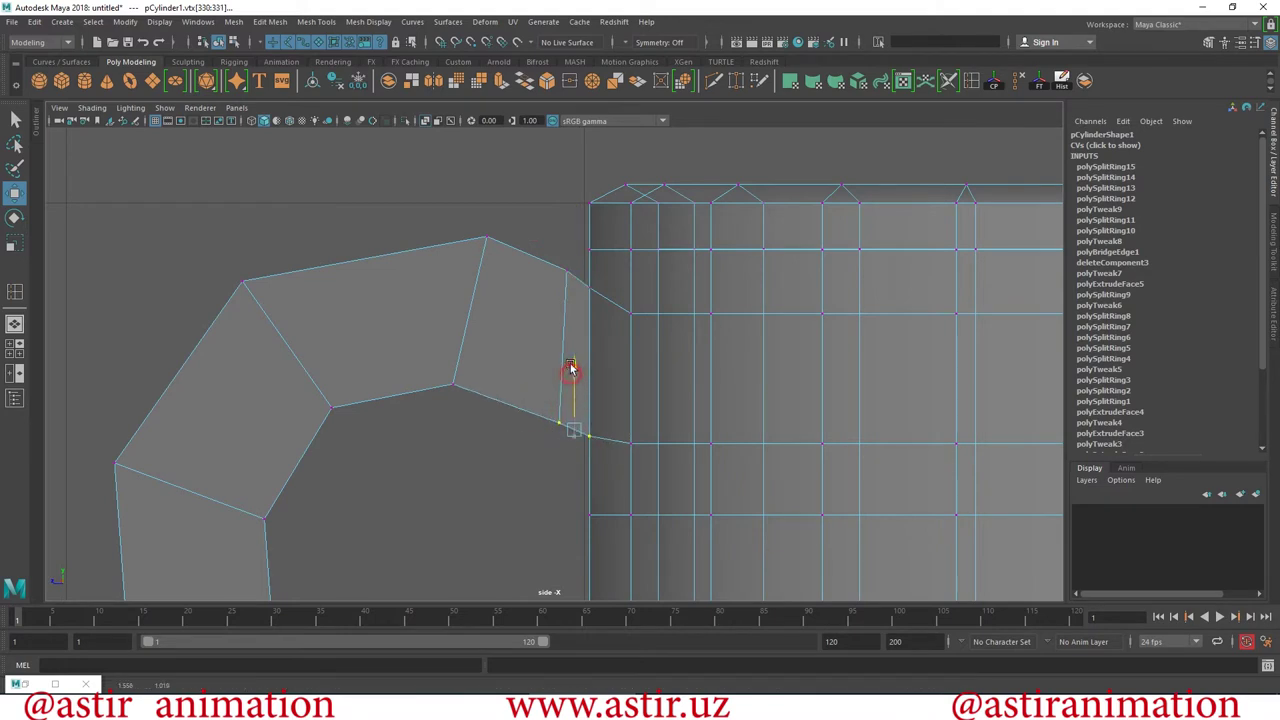
Shift the inner handle vertex right and pull the top arc vertex left.
{"action": "left_click", "coordinate": [557, 414]}
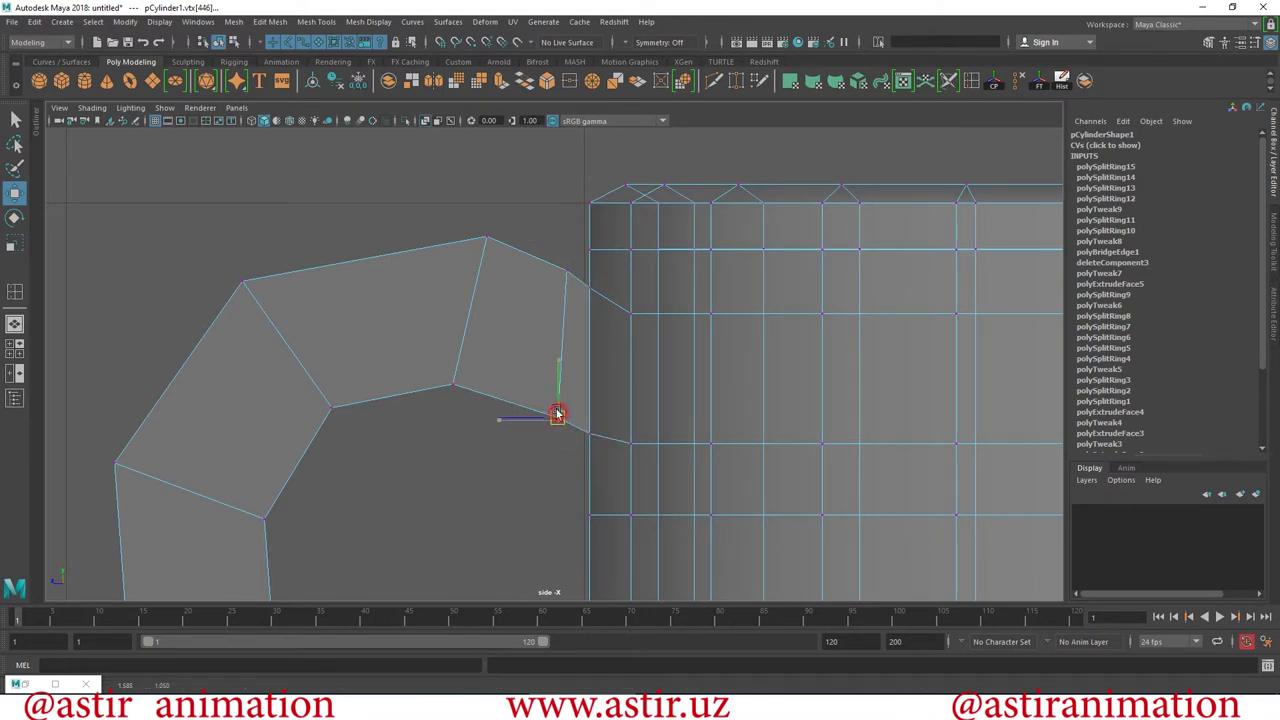
{"action": "mouse_move", "coordinate": [451, 399]}
{"action": "left_mouse_down"}
{"action": "mouse_move", "coordinate": [438, 376]}
{"action": "mouse_move", "coordinate": [462, 390]}
{"action": "left_mouse_up"}
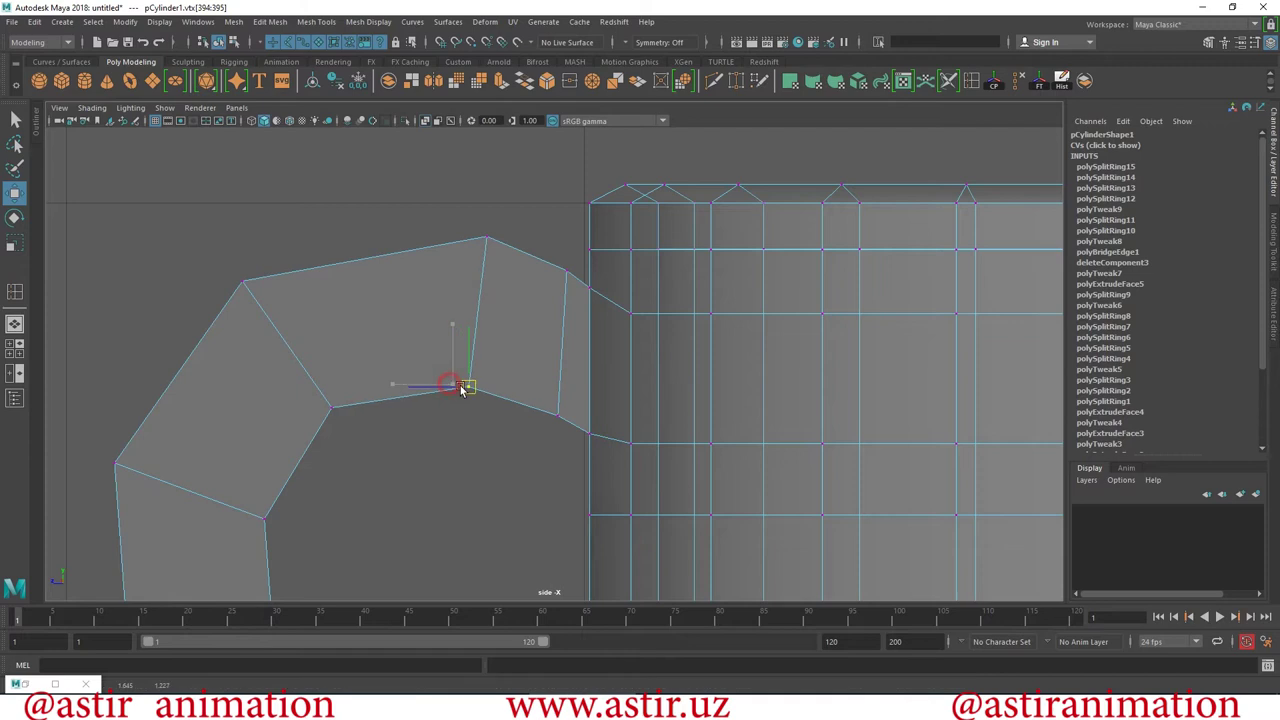
{"action": "left_click", "coordinate": [486, 240]}
{"action": "left_click_drag", "start_coordinate": [486, 240], "coordinate": [452, 247]}
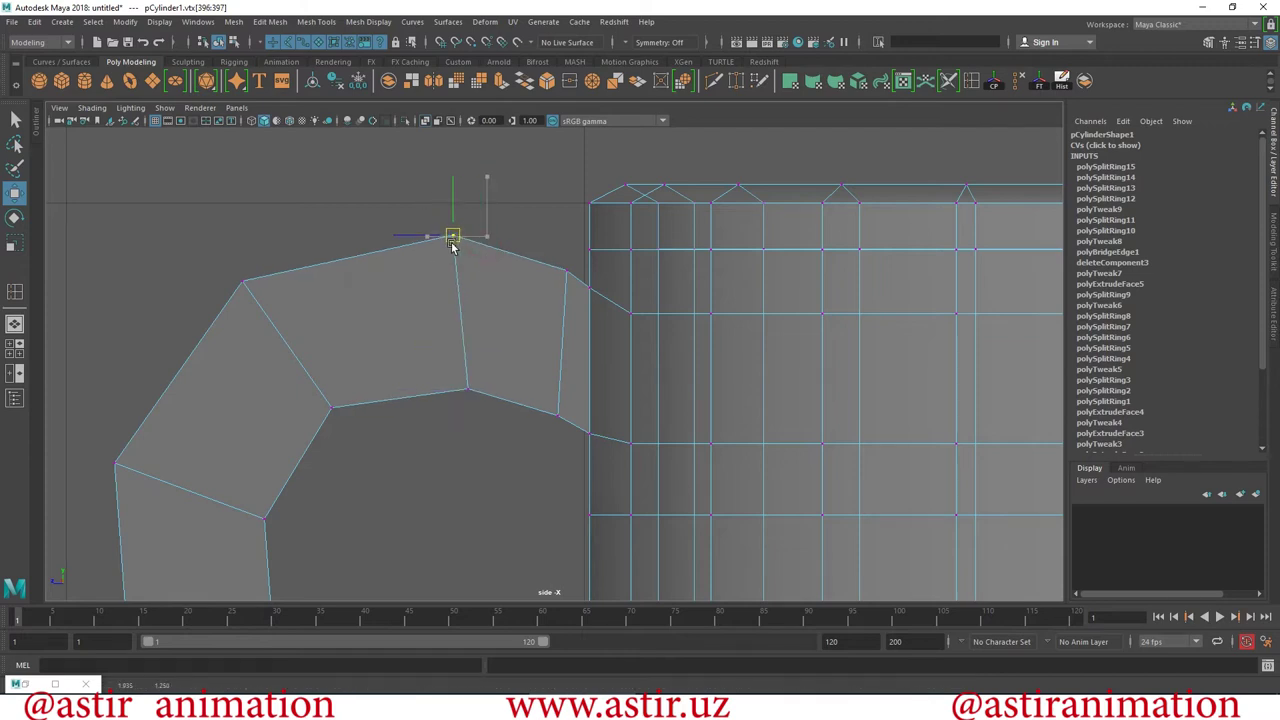
{"action": "scroll", "coordinate": [514, 420], "scroll_direction": "down", "scroll_amount": 5}
{"action": "middle_click_drag", "start_coordinate": [491, 428], "coordinate": [428, 326], "text": "alt"}
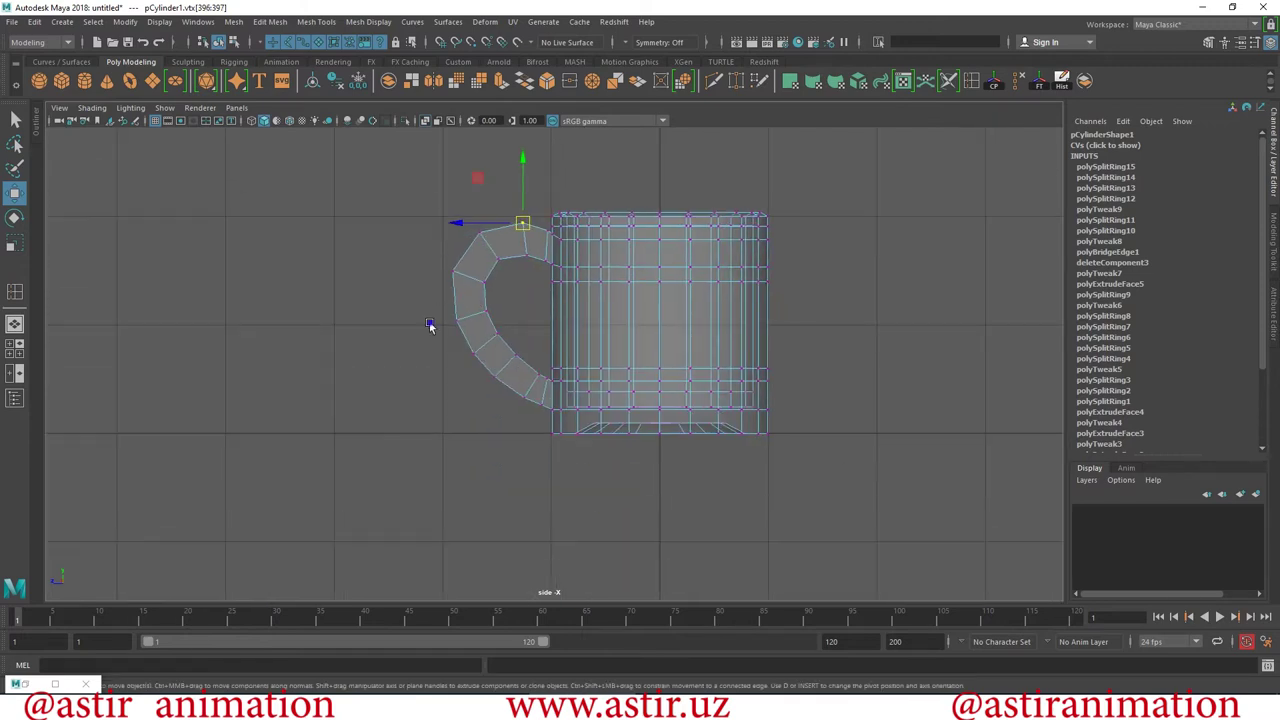
{"action": "scroll", "coordinate": [924, 567], "scroll_direction": "up", "scroll_amount": 5}
{"action": "scroll", "coordinate": [548, 385], "scroll_direction": "up", "scroll_amount": 1}
{"action": "left_click_drag", "start_coordinate": [492, 410], "coordinate": [481, 400]}
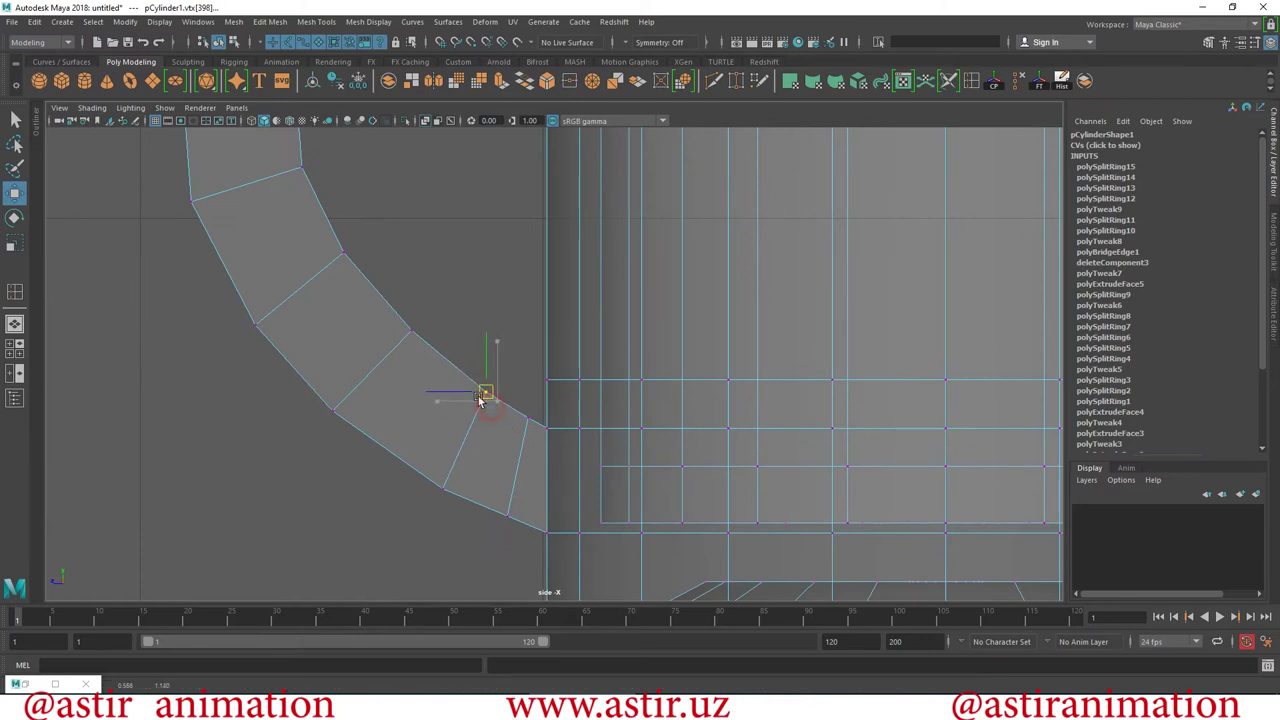
Move the lower handle vertices near the body, then preview smoothed in object mode.
{"action": "left_click", "coordinate": [443, 489]}
{"action": "mouse_move", "coordinate": [443, 489]}
{"action": "left_mouse_down"}
{"action": "mouse_move", "coordinate": [422, 487]}
{"action": "mouse_move", "coordinate": [528, 536]}
{"action": "left_mouse_up"}
{"action": "left_click", "coordinate": [507, 517]}
{"action": "left_click_drag", "start_coordinate": [517, 414], "coordinate": [531, 421]}
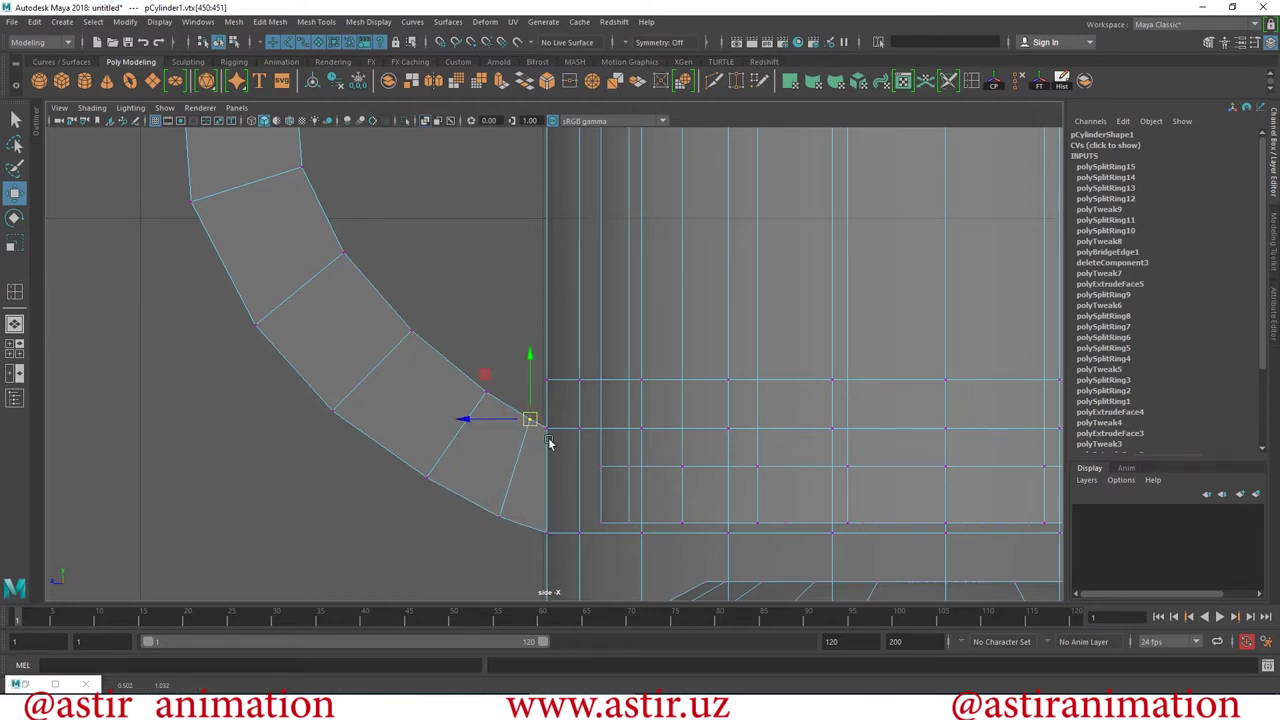
{"action": "key", "text": "3"}
{"action": "key", "text": "F8"}
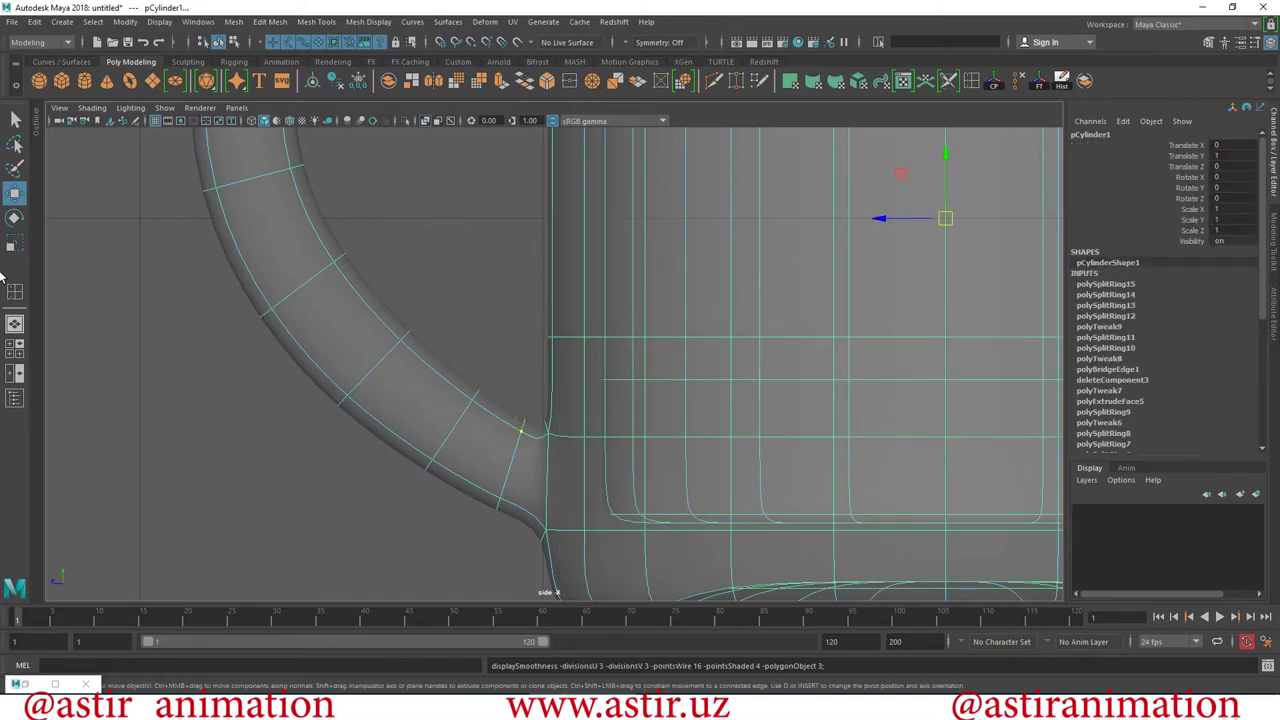
{"action": "left_click", "coordinate": [15, 323]}
{"action": "scroll", "coordinate": [830, 430], "scroll_direction": "down", "scroll_amount": 5}
{"action": "left_click", "coordinate": [778, 448]}
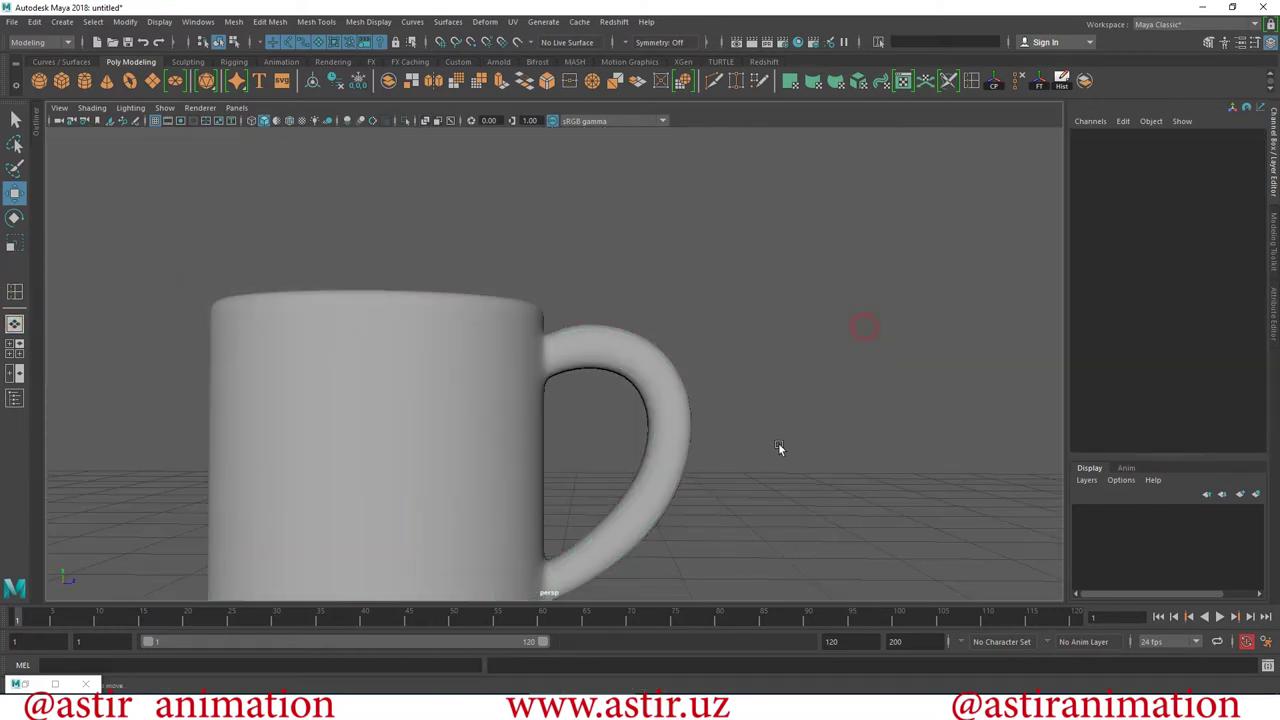
{"action": "left_click_drag", "start_coordinate": [743, 434], "coordinate": [459, 469], "text": "alt"}
{"action": "right_click_drag", "start_coordinate": [560, 463], "coordinate": [709, 455], "text": "alt"}
{"action": "mouse_move", "coordinate": [709, 455]}
{"action": "left_mouse_down", "text": "alt"}
{"action": "mouse_move", "coordinate": [700, 334]}
{"action": "mouse_move", "coordinate": [874, 314]}
{"action": "left_mouse_up", "text": "alt"}
{"action": "mouse_move", "coordinate": [692, 303]}
{"action": "left_mouse_down", "text": "alt"}
{"action": "mouse_move", "coordinate": [656, 338]}
{"action": "mouse_move", "coordinate": [634, 391]}
{"action": "mouse_move", "coordinate": [594, 374]}
{"action": "mouse_move", "coordinate": [686, 314]}
{"action": "mouse_move", "coordinate": [588, 338]}
{"action": "mouse_move", "coordinate": [491, 221]}
{"action": "mouse_move", "coordinate": [471, 380]}
{"action": "mouse_move", "coordinate": [594, 370]}
{"action": "mouse_move", "coordinate": [467, 352]}
{"action": "mouse_move", "coordinate": [482, 404]}
{"action": "mouse_move", "coordinate": [244, 366]}
{"action": "mouse_move", "coordinate": [257, 467]}
{"action": "left_mouse_up", "text": "alt"}
{"action": "right_click_drag", "start_coordinate": [257, 467], "coordinate": [544, 444], "text": "alt"}
{"action": "left_click_drag", "start_coordinate": [544, 444], "coordinate": [609, 381], "text": "alt"}
{"action": "left_click", "coordinate": [606, 373]}
{"action": "mouse_move", "coordinate": [790, 340]}
{"action": "left_mouse_down", "text": "alt"}
{"action": "mouse_move", "coordinate": [689, 240]}
{"action": "mouse_move", "coordinate": [603, 337]}
{"action": "mouse_move", "coordinate": [635, 300]}
{"action": "left_mouse_up", "text": "alt"}
Insert edge loops across the rim top and around the mug's upper side.
{"action": "left_click", "coordinate": [12, 291]}
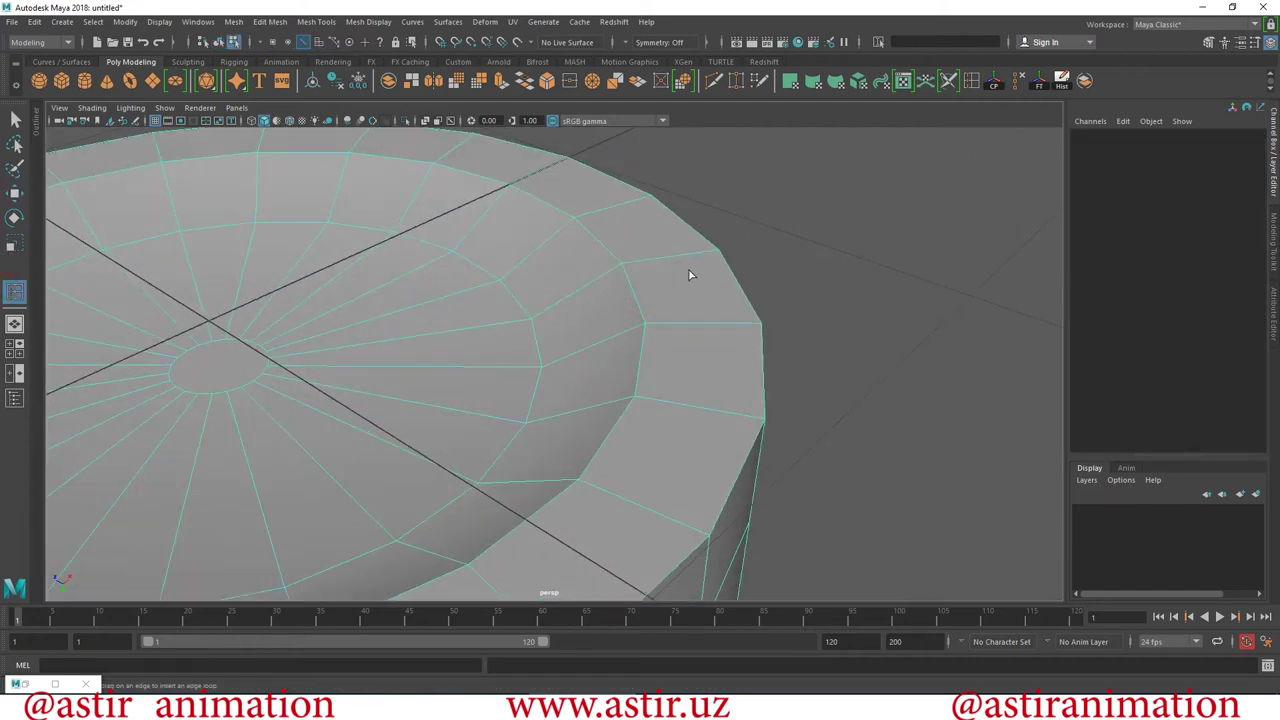
{"action": "left_click", "coordinate": [602, 275]}
{"action": "left_click", "coordinate": [603, 285]}
{"action": "left_click_drag", "start_coordinate": [706, 285], "coordinate": [742, 371], "text": "alt"}
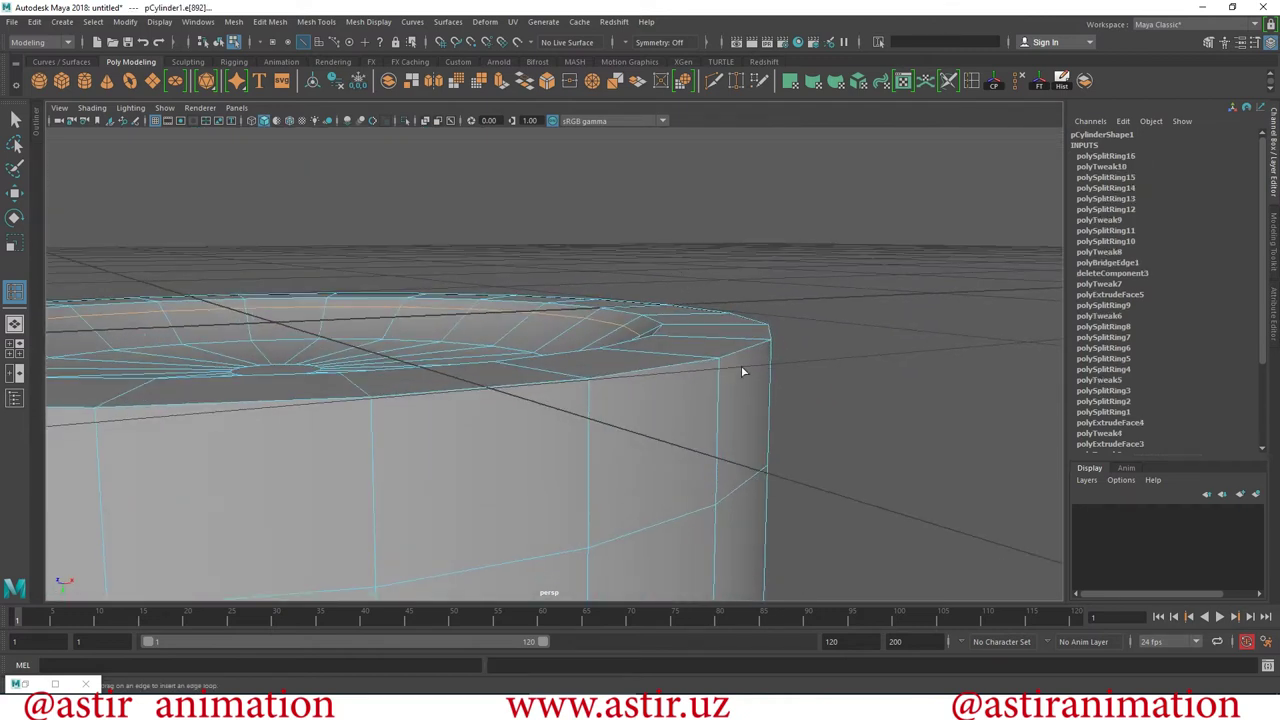
{"action": "left_click", "coordinate": [722, 393]}
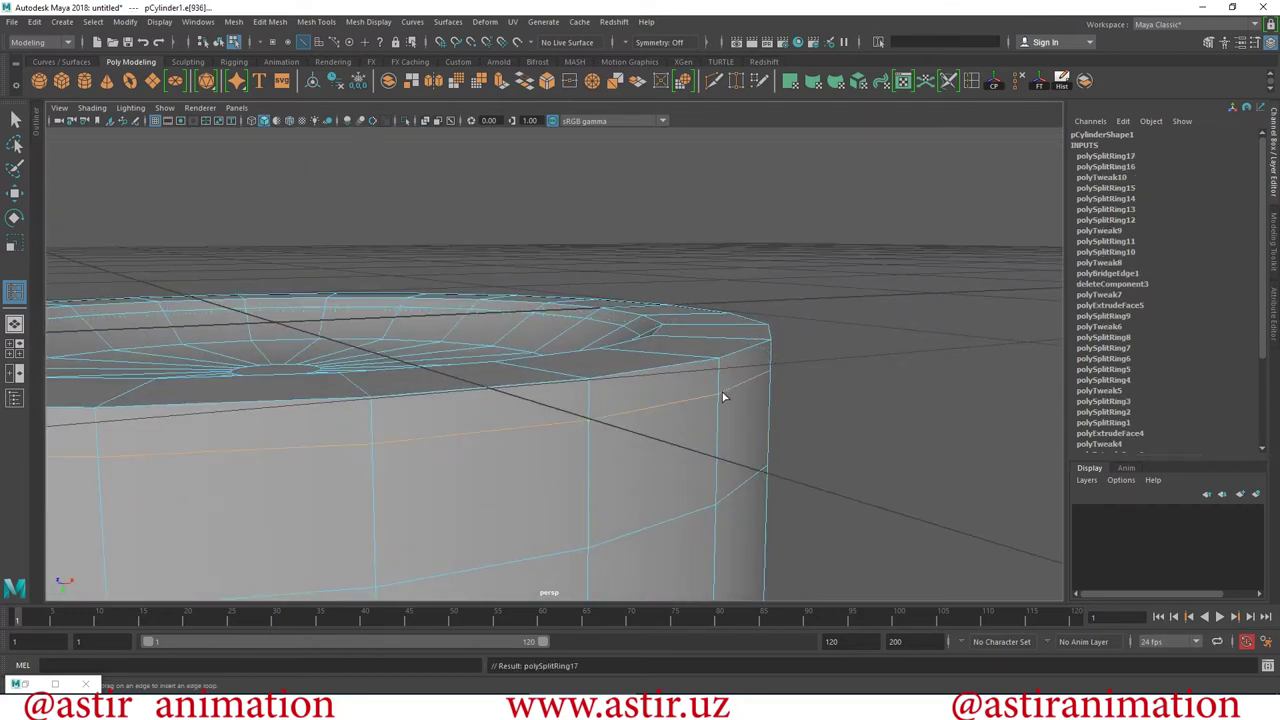
{"action": "left_click", "coordinate": [14, 190]}
{"action": "right_click_drag", "start_coordinate": [418, 360], "coordinate": [700, 285]}
Turn off smooth preview and select the edge loop around the rim.
{"action": "left_click", "coordinate": [900, 355]}
{"action": "mouse_move", "coordinate": [709, 366]}
{"action": "left_mouse_down", "text": "alt"}
{"action": "mouse_move", "coordinate": [303, 355]}
{"action": "mouse_move", "coordinate": [243, 286]}
{"action": "mouse_move", "coordinate": [251, 223]}
{"action": "mouse_move", "coordinate": [397, 400]}
{"action": "mouse_move", "coordinate": [608, 302]}
{"action": "mouse_move", "coordinate": [520, 333]}
{"action": "left_mouse_up", "text": "alt"}
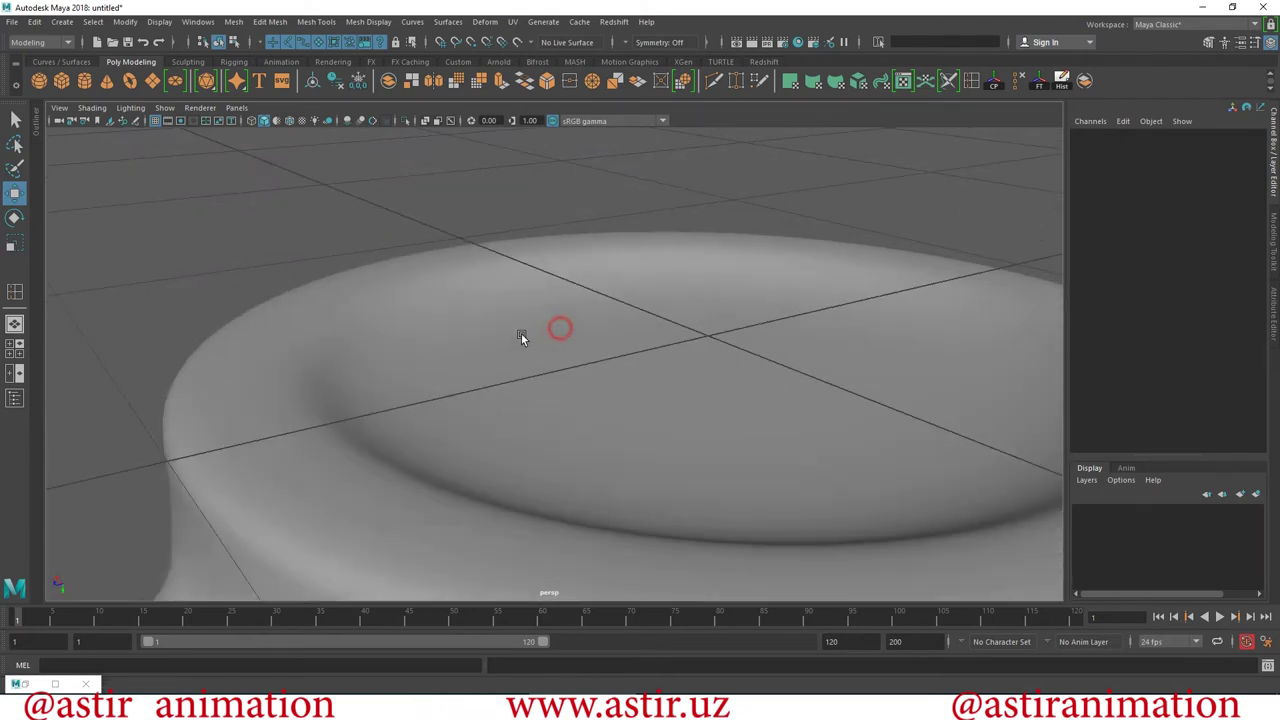
{"action": "left_click", "coordinate": [429, 323]}
{"action": "key", "text": "1"}
{"action": "left_click_drag", "start_coordinate": [429, 323], "coordinate": [378, 335], "text": "alt"}
{"action": "right_click_drag", "start_coordinate": [355, 338], "coordinate": [345, 308]}
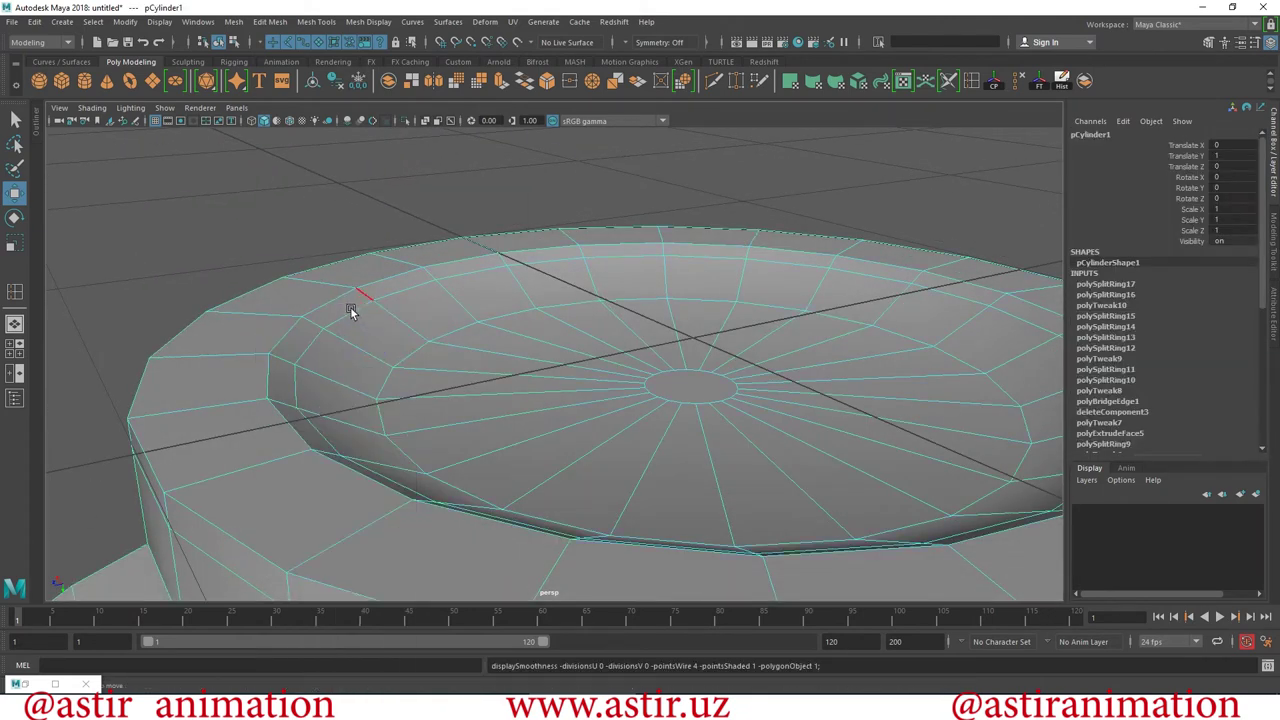
{"action": "double_click", "coordinate": [350, 320]}
{"action": "mouse_move", "coordinate": [470, 305]}
{"action": "left_mouse_down", "text": "alt"}
{"action": "mouse_move", "coordinate": [414, 300]}
{"action": "mouse_move", "coordinate": [409, 277]}
{"action": "left_mouse_up", "text": "alt"}
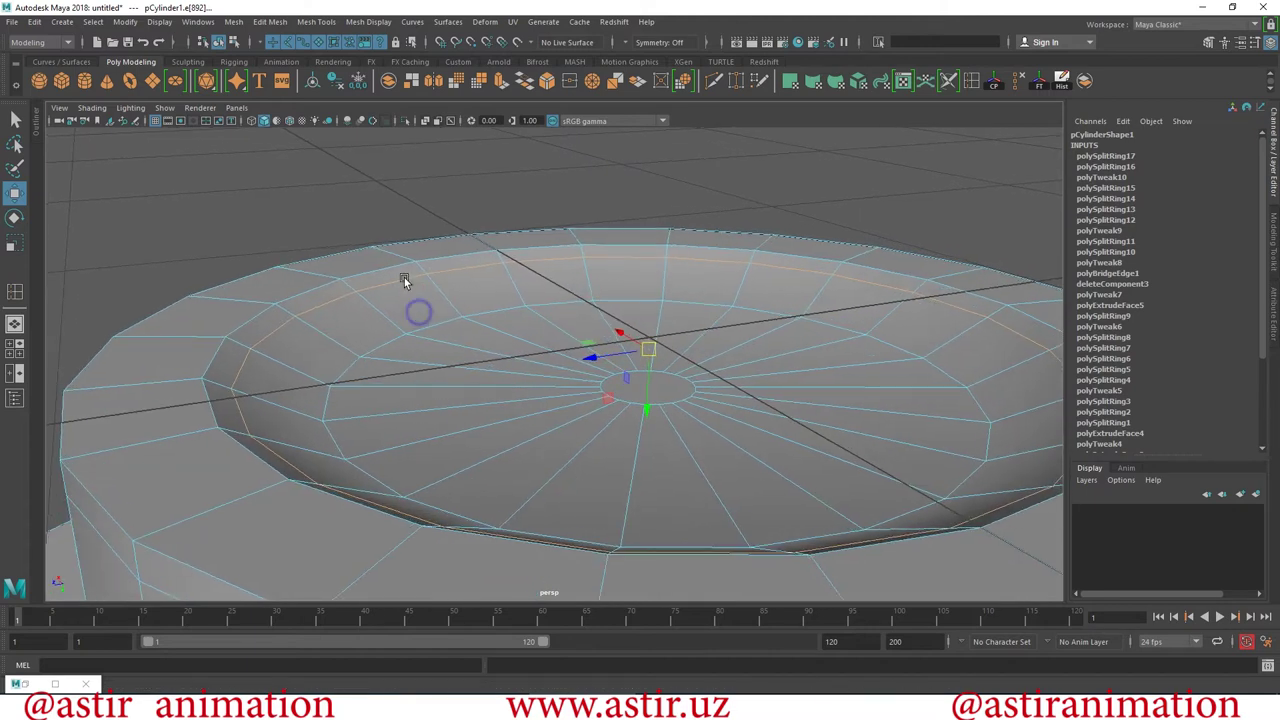
Try nudging a rim edge, then undo the edge moves three times.
{"action": "left_click", "coordinate": [315, 22]}
{"action": "left_click_drag", "start_coordinate": [372, 260], "coordinate": [786, 468], "text": "alt"}
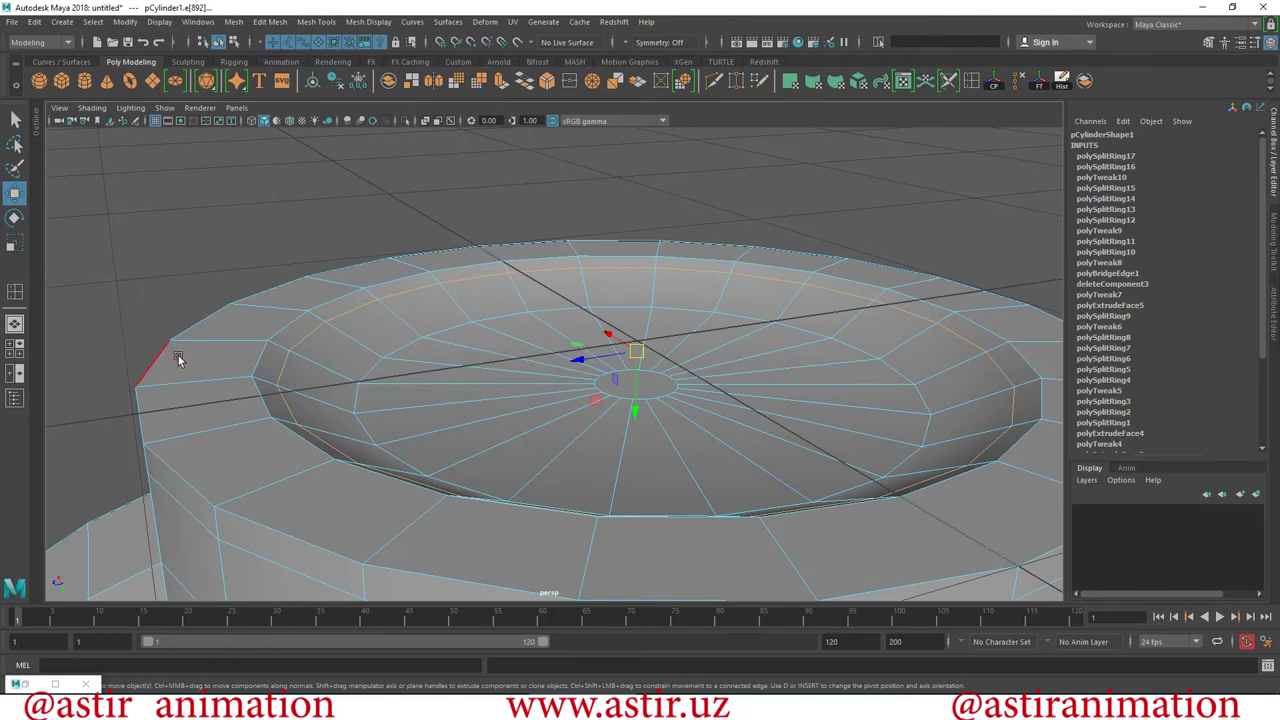
{"action": "left_click_drag", "start_coordinate": [305, 343], "coordinate": [315, 345]}
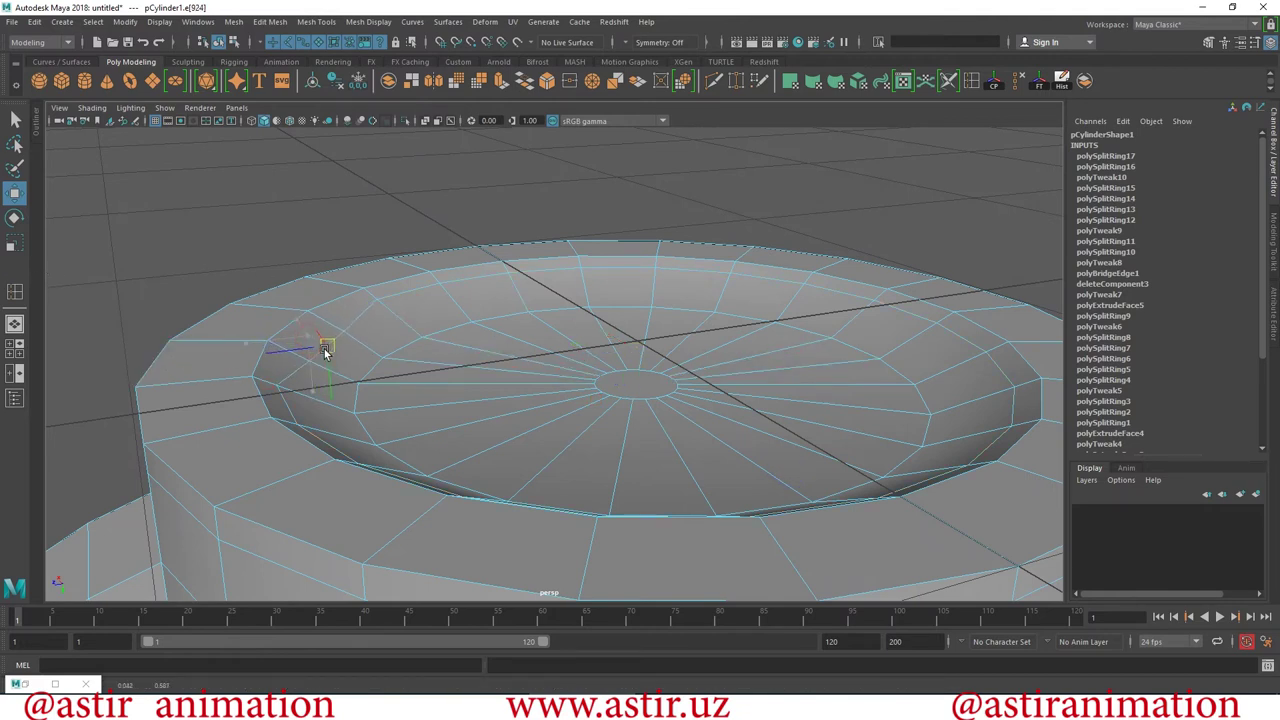
{"action": "left_click", "coordinate": [423, 303]}
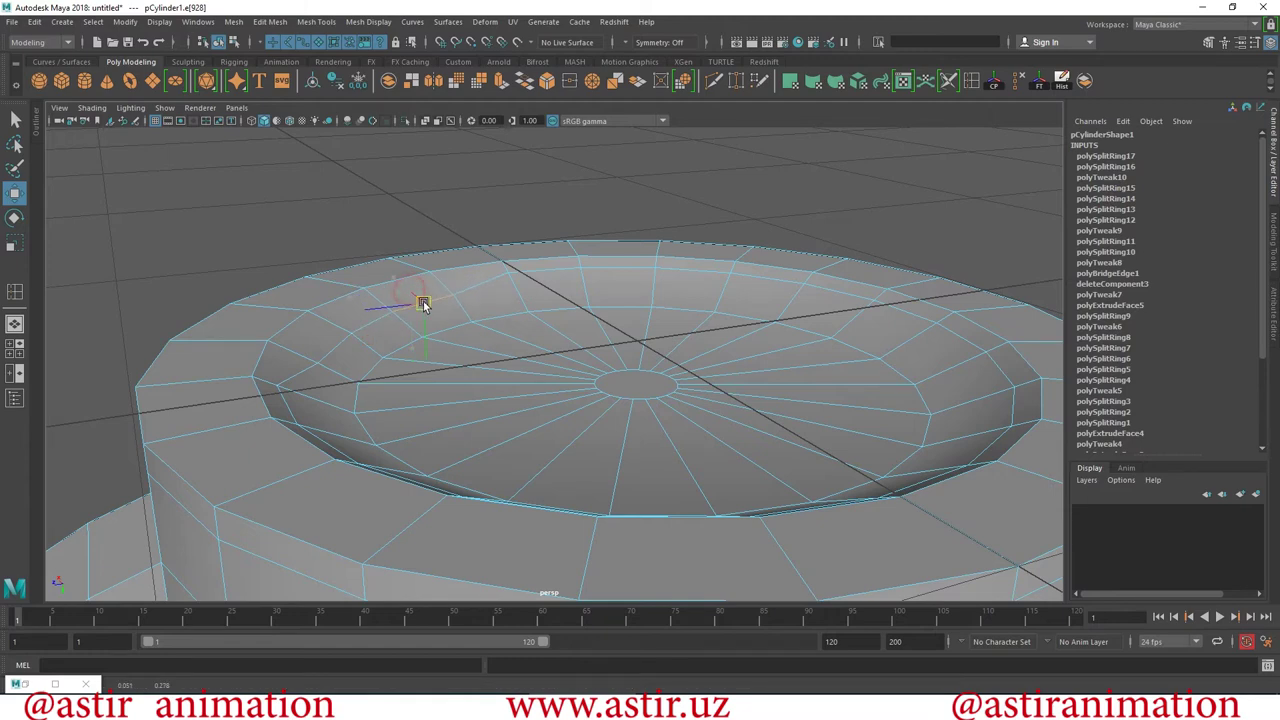
{"action": "left_click_drag", "start_coordinate": [540, 337], "coordinate": [560, 333], "text": "alt"}
{"action": "mouse_move", "coordinate": [558, 343]}
{"action": "left_mouse_down", "text": "alt"}
{"action": "mouse_move", "coordinate": [774, 517]}
{"action": "mouse_move", "coordinate": [609, 466]}
{"action": "left_mouse_up", "text": "alt"}
{"action": "key", "text": "ctrl+z"}
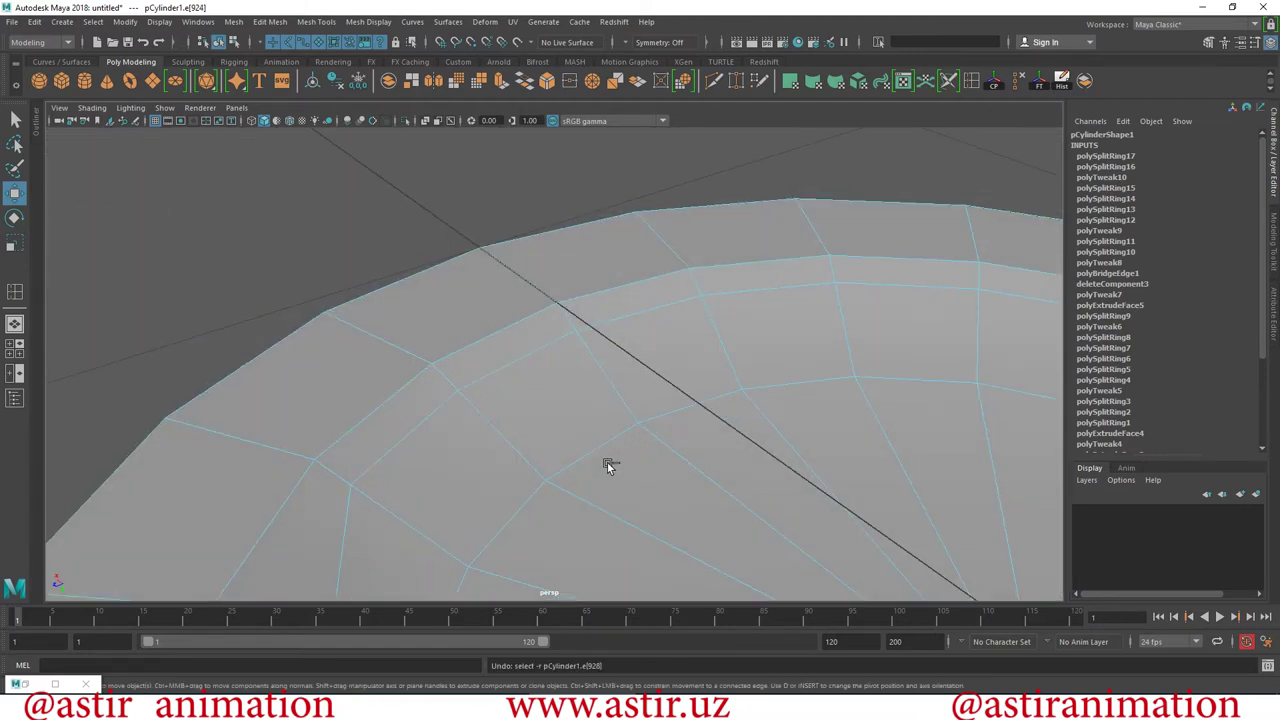
{"action": "key", "text": "ctrl+z"}
{"action": "key", "text": "ctrl+z"}
{"action": "key", "text": "ctrl+z"}
{"action": "key", "text": "ctrl+z"}
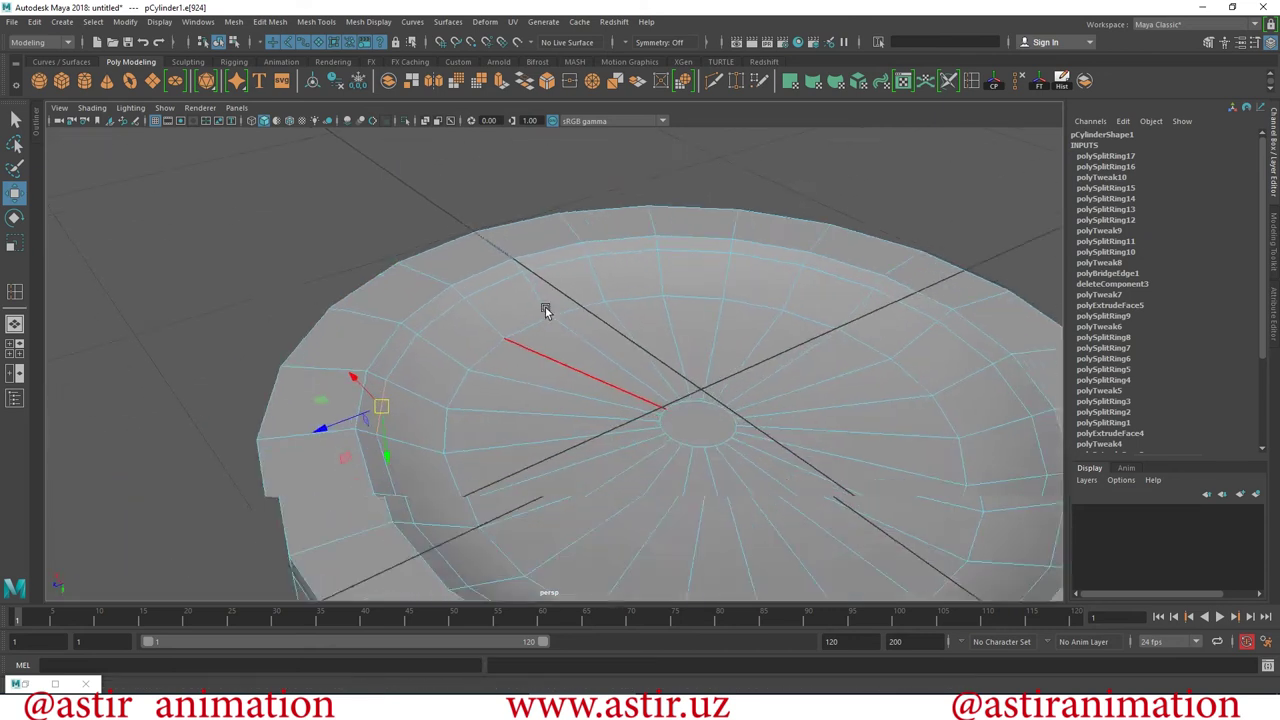
{"action": "key", "text": "ctrl+z"}
Select the inner rim edge loop and slide it to a new spot with Slide Edge.
{"action": "double_click", "coordinate": [477, 276]}
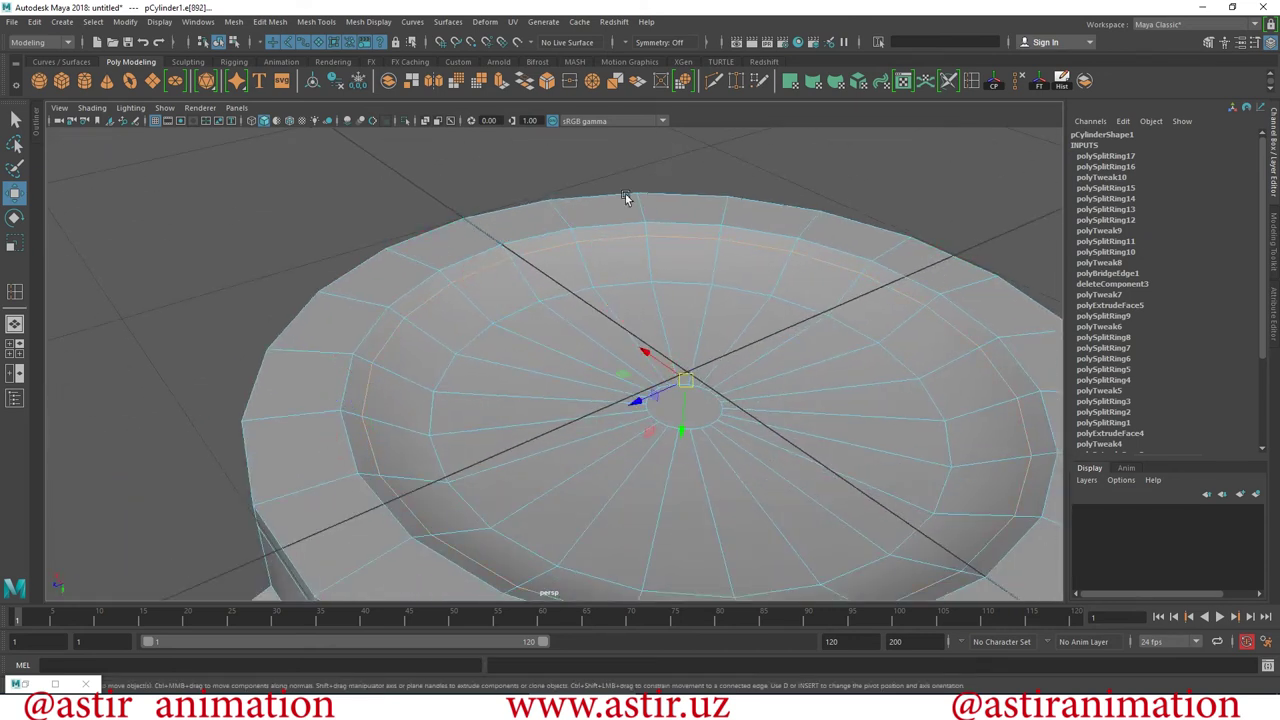
{"action": "left_click", "coordinate": [316, 21]}
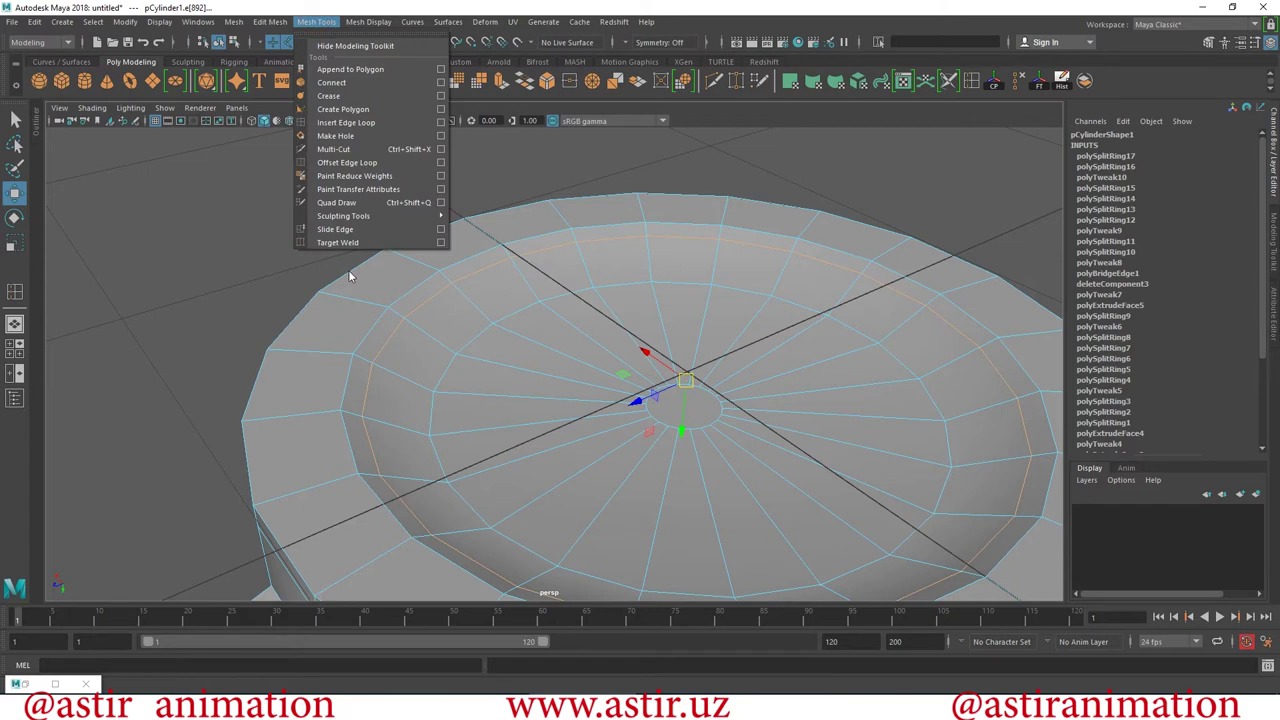
{"action": "left_click", "coordinate": [340, 230]}
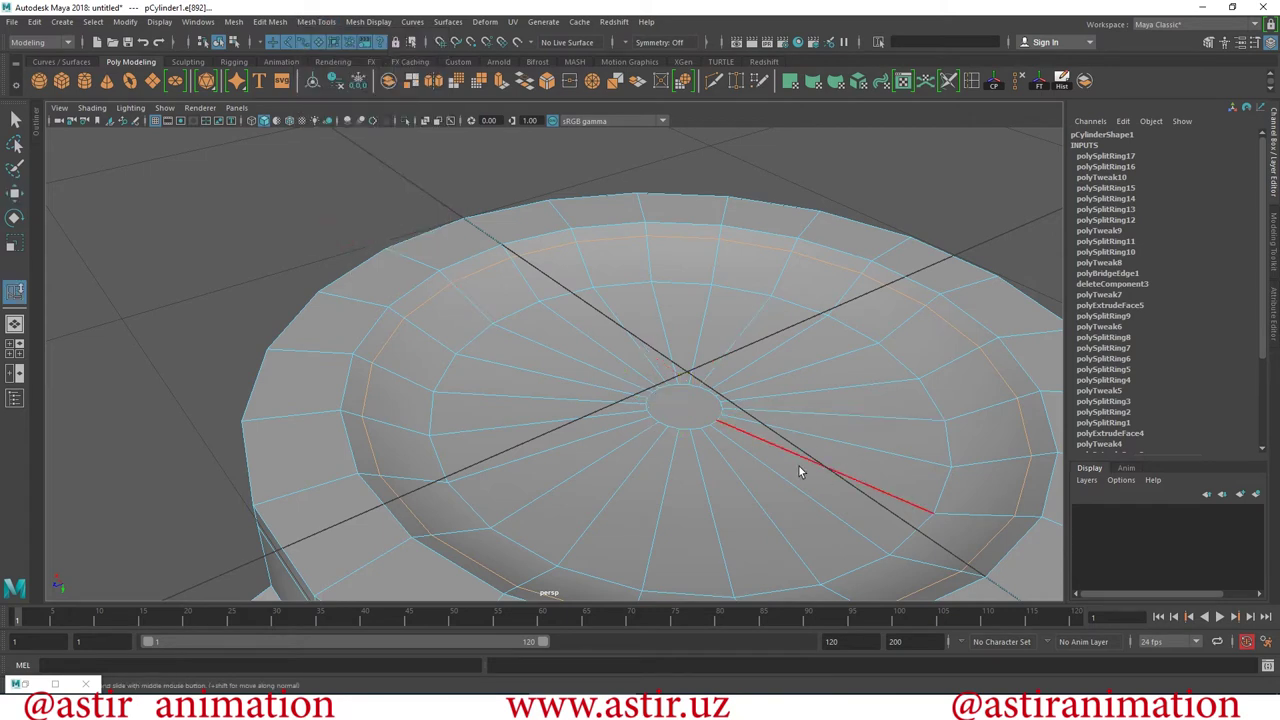
{"action": "left_click_drag", "start_coordinate": [799, 466], "coordinate": [644, 397], "text": "alt"}
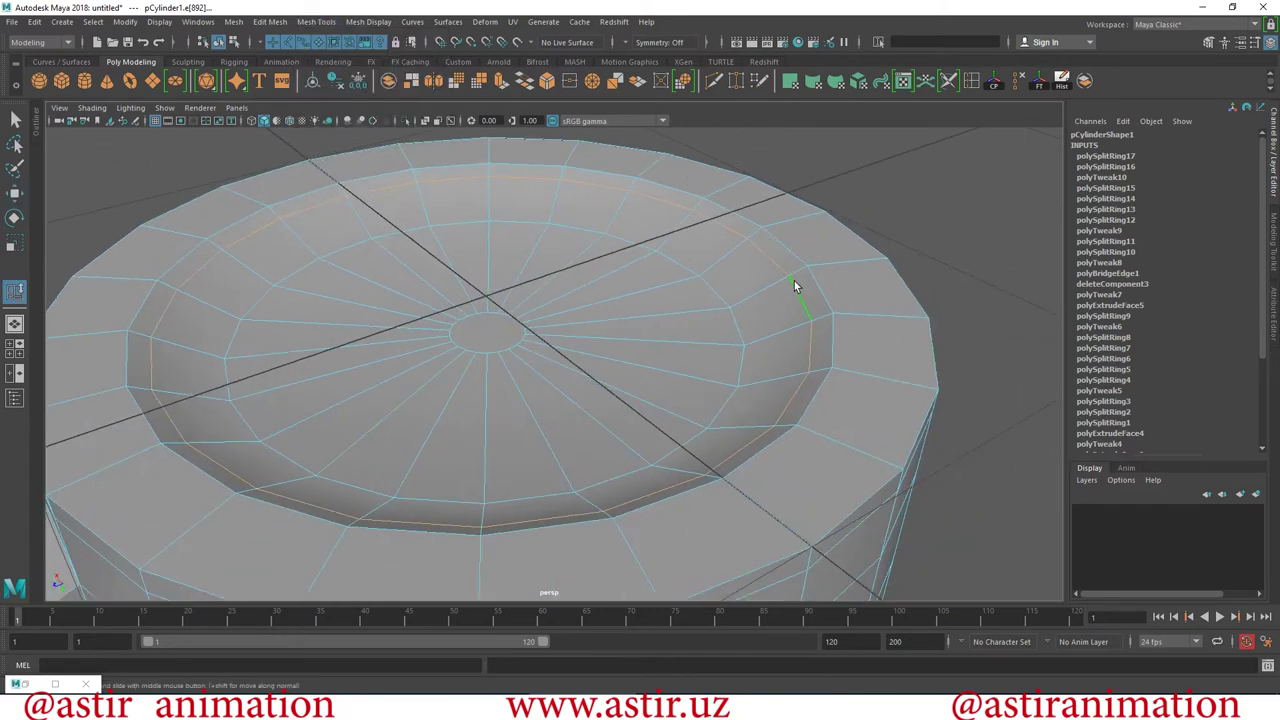
{"action": "mouse_move", "coordinate": [800, 287]}
{"action": "middle_mouse_down"}
{"action": "mouse_move", "coordinate": [817, 286]}
{"action": "mouse_move", "coordinate": [743, 286]}
{"action": "mouse_move", "coordinate": [801, 294]}
{"action": "middle_mouse_up"}
{"action": "middle_click_drag", "start_coordinate": [930, 316], "coordinate": [920, 312]}
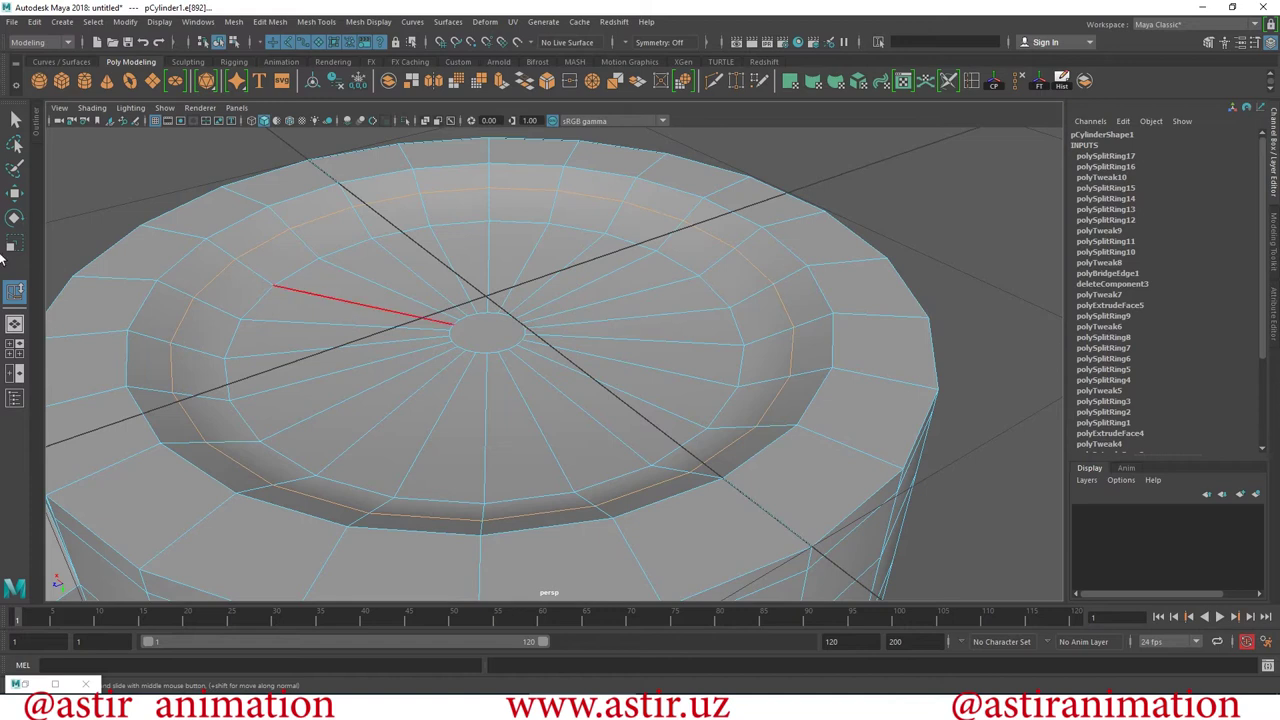
Preview the mug smoothed and pull back to view the whole mug.
{"action": "left_click", "coordinate": [15, 192]}
{"action": "key", "text": "3"}
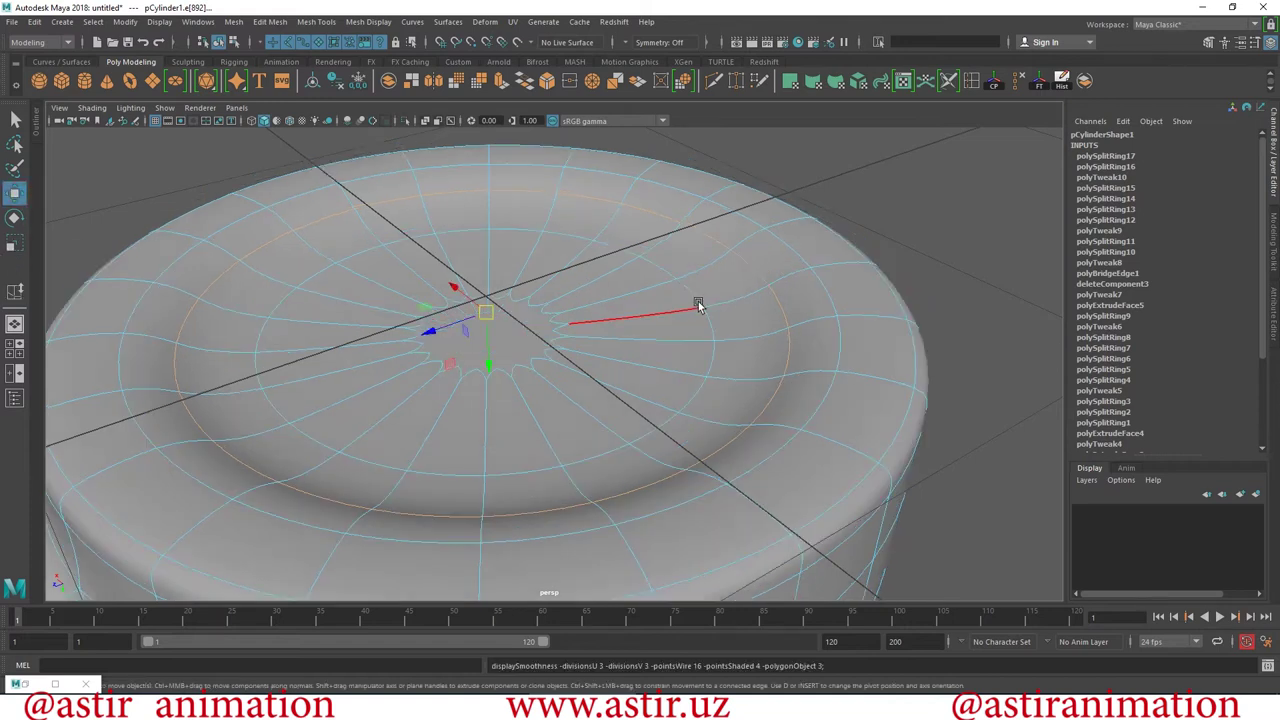
{"action": "right_click_drag", "start_coordinate": [746, 284], "coordinate": [810, 260]}
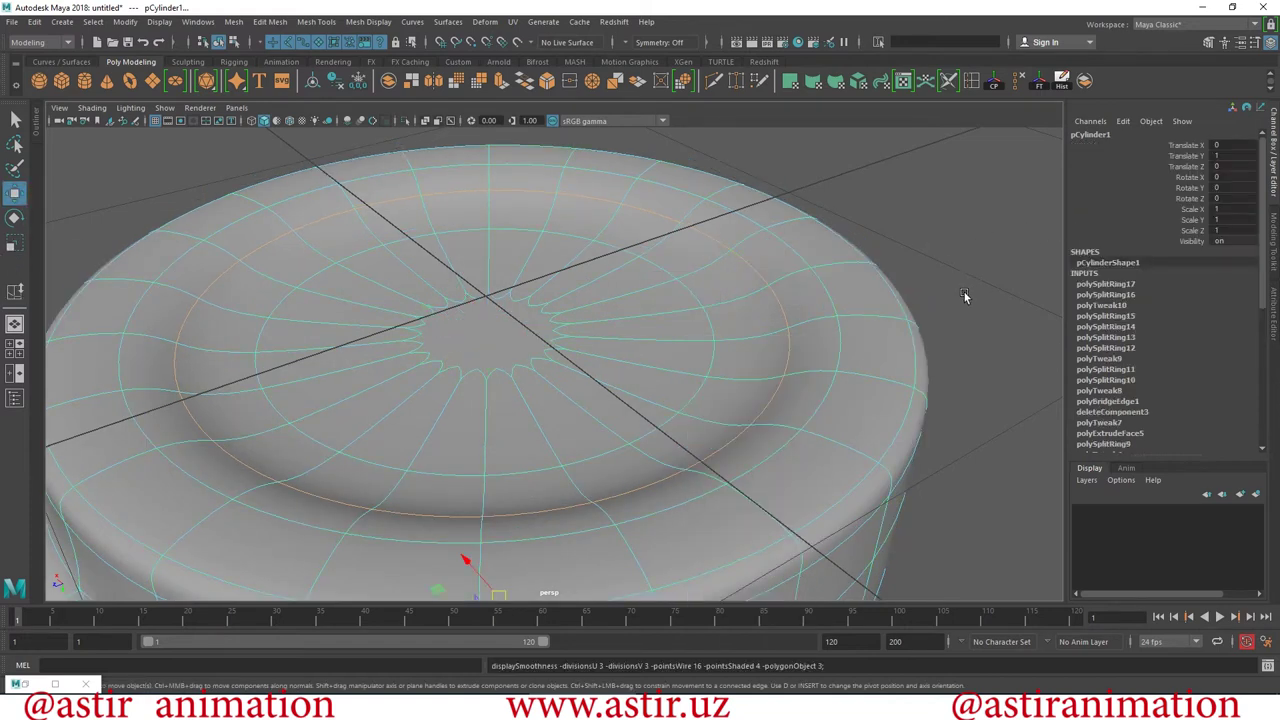
{"action": "scroll", "coordinate": [973, 288], "scroll_direction": "down", "scroll_amount": 5}
{"action": "left_click_drag", "start_coordinate": [971, 286], "coordinate": [877, 251], "text": "alt"}
{"action": "left_click", "coordinate": [831, 471]}
{"action": "mouse_move", "coordinate": [831, 471]}
{"action": "left_mouse_down", "text": "alt"}
{"action": "mouse_move", "coordinate": [1028, 448]}
{"action": "mouse_move", "coordinate": [791, 437]}
{"action": "left_mouse_up", "text": "alt"}
Select the edge loop under the rim and lower it slightly.
{"action": "scroll", "coordinate": [951, 437], "scroll_direction": "up", "scroll_amount": 5}
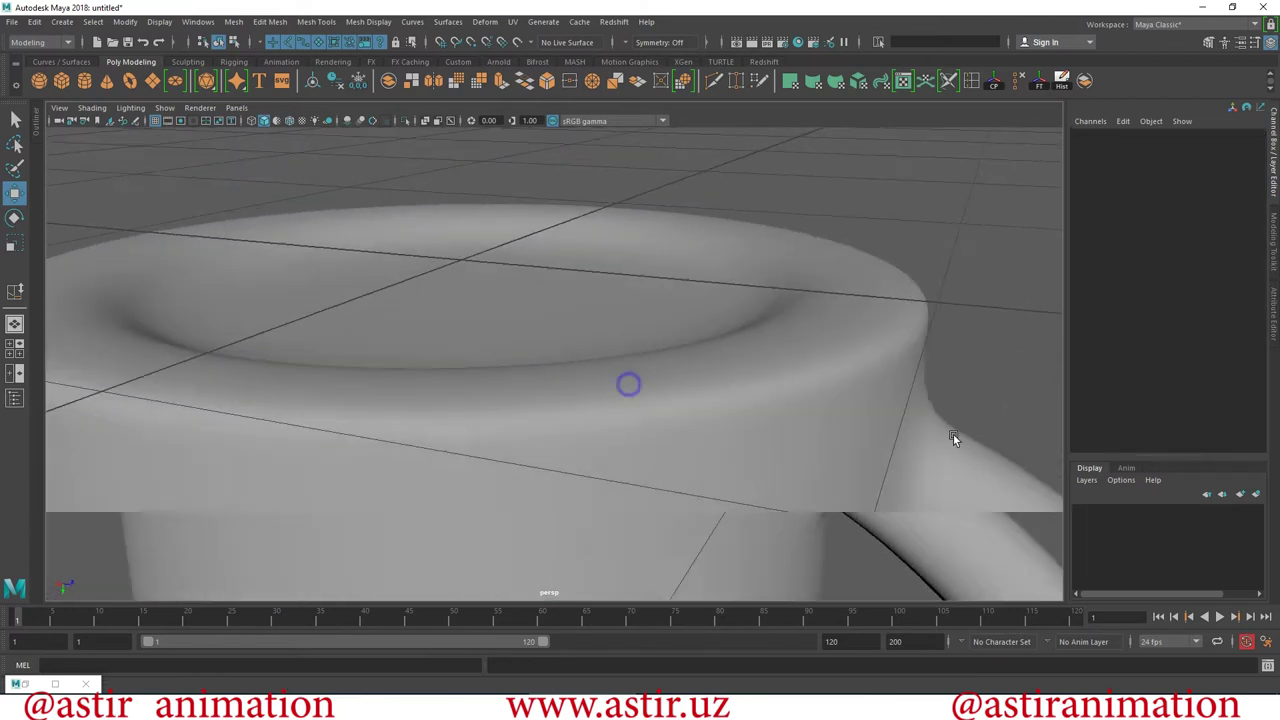
{"action": "left_click", "coordinate": [886, 387]}
{"action": "key", "text": "1"}
{"action": "mouse_move", "coordinate": [910, 400]}
{"action": "left_mouse_down", "text": "alt"}
{"action": "mouse_move", "coordinate": [771, 289]}
{"action": "mouse_move", "coordinate": [723, 280]}
{"action": "left_mouse_up", "text": "alt"}
{"action": "right_click_drag", "start_coordinate": [726, 280], "coordinate": [725, 245]}
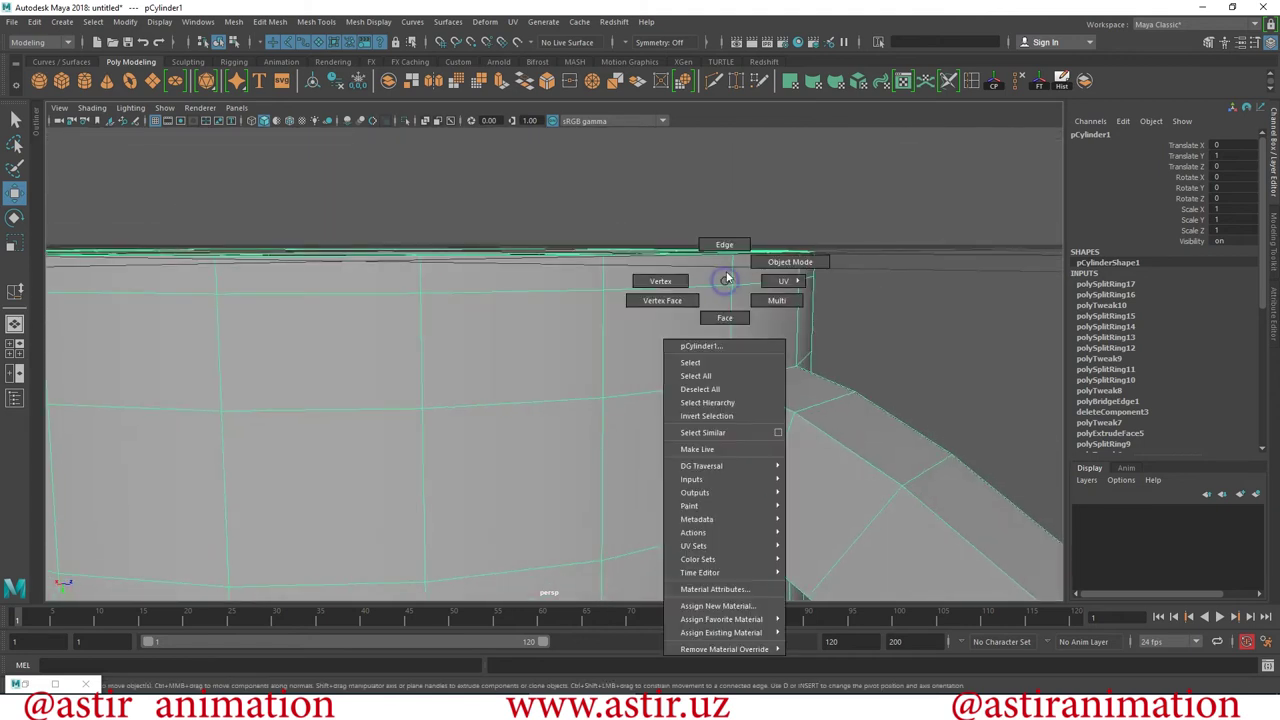
{"action": "double_click", "coordinate": [706, 298]}
{"action": "mouse_move", "coordinate": [387, 305]}
{"action": "left_mouse_down"}
{"action": "mouse_move", "coordinate": [390, 355]}
{"action": "mouse_move", "coordinate": [609, 371]}
{"action": "mouse_move", "coordinate": [743, 343]}
{"action": "left_mouse_up"}
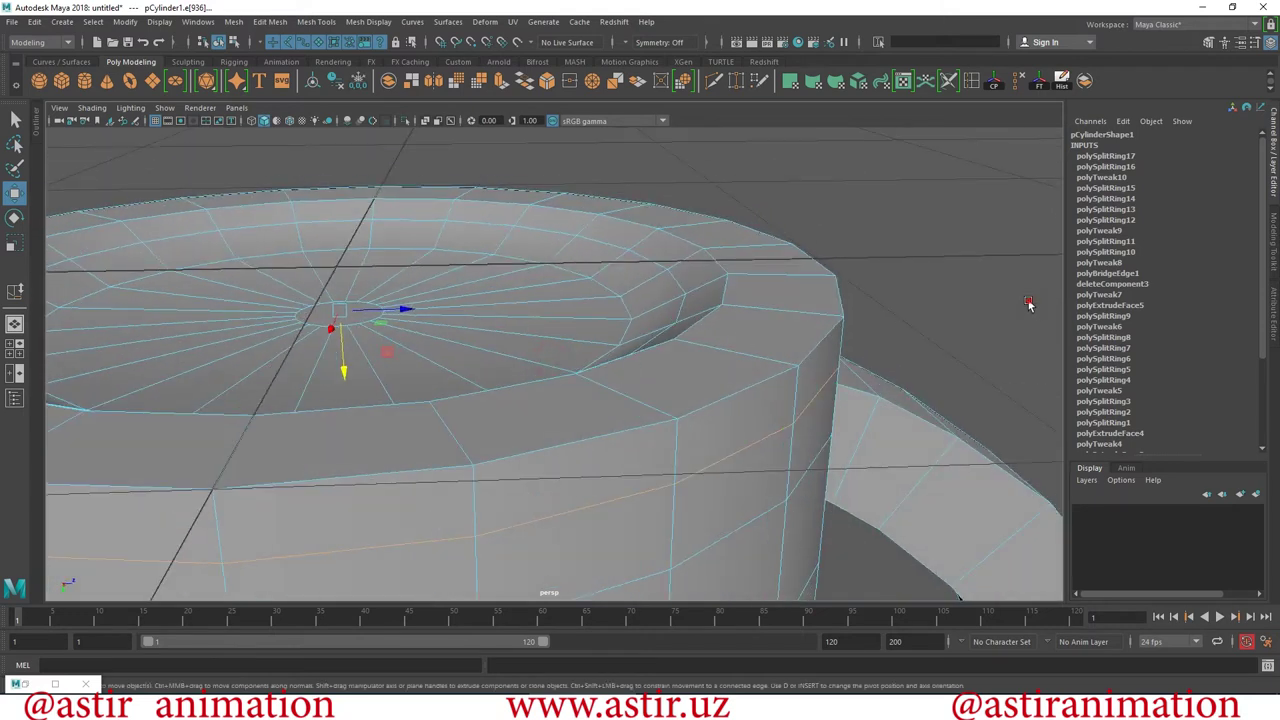
Preview the smoothed mug and inspect the rim from a low side view and from above.
{"action": "left_click_drag", "start_coordinate": [1031, 300], "coordinate": [848, 284], "text": "alt"}
{"action": "key", "text": "3"}
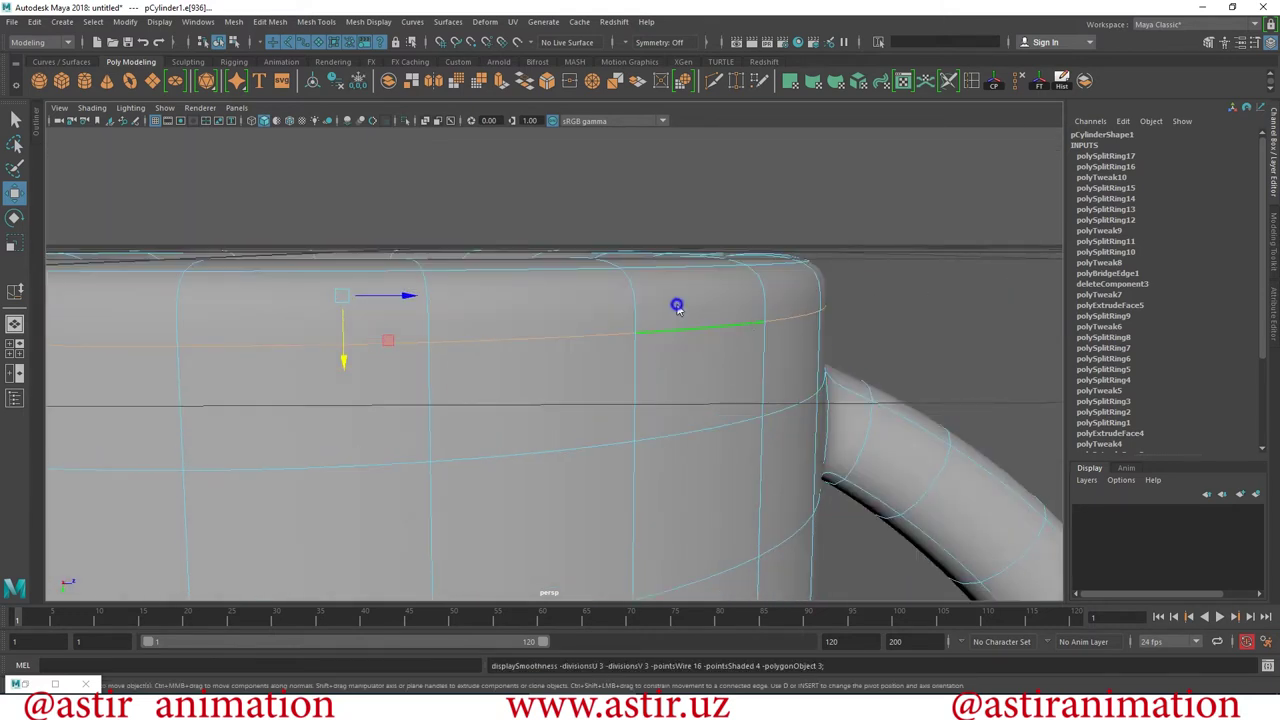
{"action": "right_click_drag", "start_coordinate": [677, 303], "coordinate": [992, 216]}
{"action": "left_click", "coordinate": [992, 216]}
{"action": "mouse_move", "coordinate": [992, 216]}
{"action": "left_mouse_down", "text": "alt"}
{"action": "mouse_move", "coordinate": [929, 394]}
{"action": "mouse_move", "coordinate": [451, 286]}
{"action": "mouse_move", "coordinate": [509, 423]}
{"action": "mouse_move", "coordinate": [619, 445]}
{"action": "mouse_move", "coordinate": [687, 371]}
{"action": "mouse_move", "coordinate": [530, 367]}
{"action": "mouse_move", "coordinate": [458, 433]}
{"action": "mouse_move", "coordinate": [661, 336]}
{"action": "mouse_move", "coordinate": [614, 318]}
{"action": "mouse_move", "coordinate": [611, 257]}
{"action": "mouse_move", "coordinate": [808, 272]}
{"action": "mouse_move", "coordinate": [831, 368]}
{"action": "mouse_move", "coordinate": [780, 286]}
{"action": "mouse_move", "coordinate": [849, 231]}
{"action": "mouse_move", "coordinate": [1050, 224]}
{"action": "mouse_move", "coordinate": [792, 228]}
{"action": "left_mouse_up", "text": "alt"}
{"action": "mouse_move", "coordinate": [720, 291]}
{"action": "left_mouse_down", "text": "alt"}
{"action": "mouse_move", "coordinate": [900, 323]}
{"action": "mouse_move", "coordinate": [743, 349]}
{"action": "mouse_move", "coordinate": [680, 329]}
{"action": "mouse_move", "coordinate": [677, 229]}
{"action": "left_mouse_up", "text": "alt"}
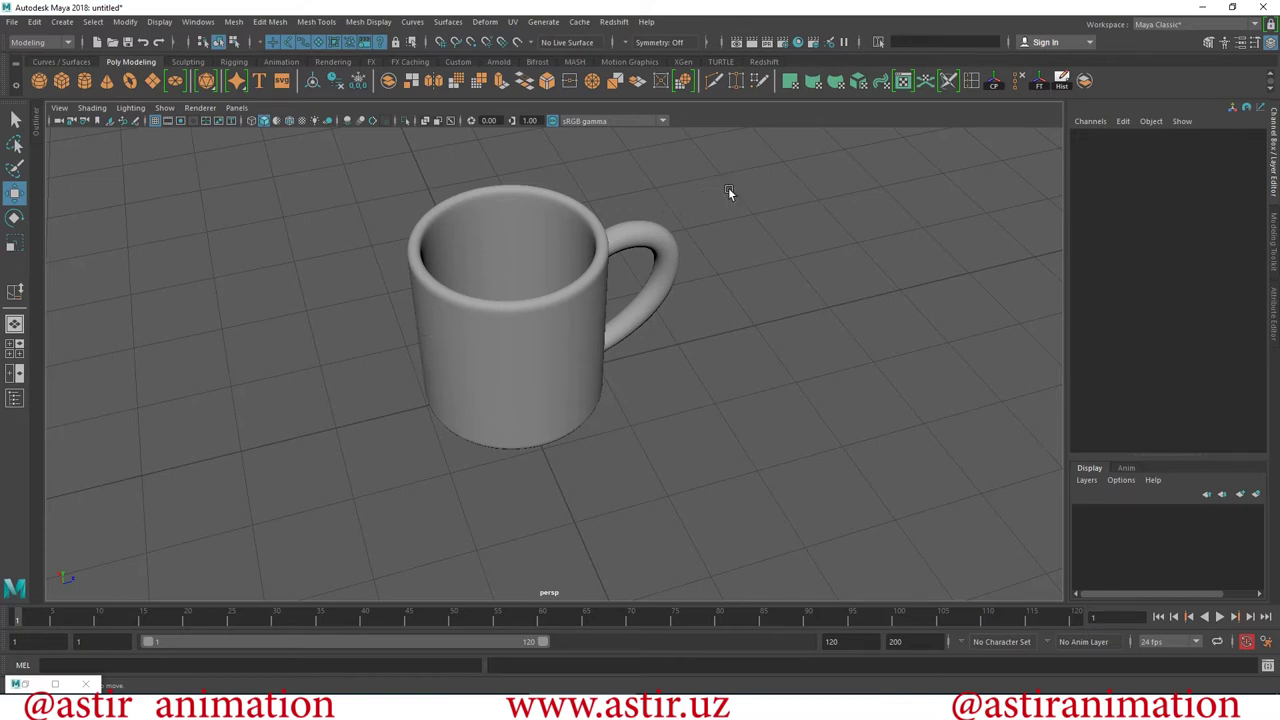
{"action": "left_click_drag", "start_coordinate": [826, 400], "coordinate": [749, 371], "text": "alt"}
{"action": "right_click_drag", "start_coordinate": [749, 371], "coordinate": [506, 294], "text": "alt"}
{"action": "mouse_move", "coordinate": [506, 294]}
{"action": "left_mouse_down", "text": "alt"}
{"action": "mouse_move", "coordinate": [849, 466]}
{"action": "mouse_move", "coordinate": [826, 460]}
{"action": "left_mouse_up", "text": "alt"}
{"action": "right_click_drag", "start_coordinate": [826, 458], "coordinate": [341, 405], "text": "alt"}
{"action": "mouse_move", "coordinate": [206, 400]}
{"action": "left_mouse_down", "text": "alt"}
{"action": "mouse_move", "coordinate": [151, 486]}
{"action": "mouse_move", "coordinate": [280, 320]}
{"action": "left_mouse_up", "text": "alt"}
{"action": "mouse_move", "coordinate": [292, 225]}
{"action": "right_mouse_down", "text": "alt"}
{"action": "mouse_move", "coordinate": [507, 357]}
{"action": "mouse_move", "coordinate": [920, 240]}
{"action": "right_mouse_up", "text": "alt"}
{"action": "mouse_move", "coordinate": [920, 240]}
{"action": "left_mouse_down", "text": "alt"}
{"action": "mouse_move", "coordinate": [811, 391]}
{"action": "mouse_move", "coordinate": [571, 294]}
{"action": "left_mouse_up", "text": "alt"}
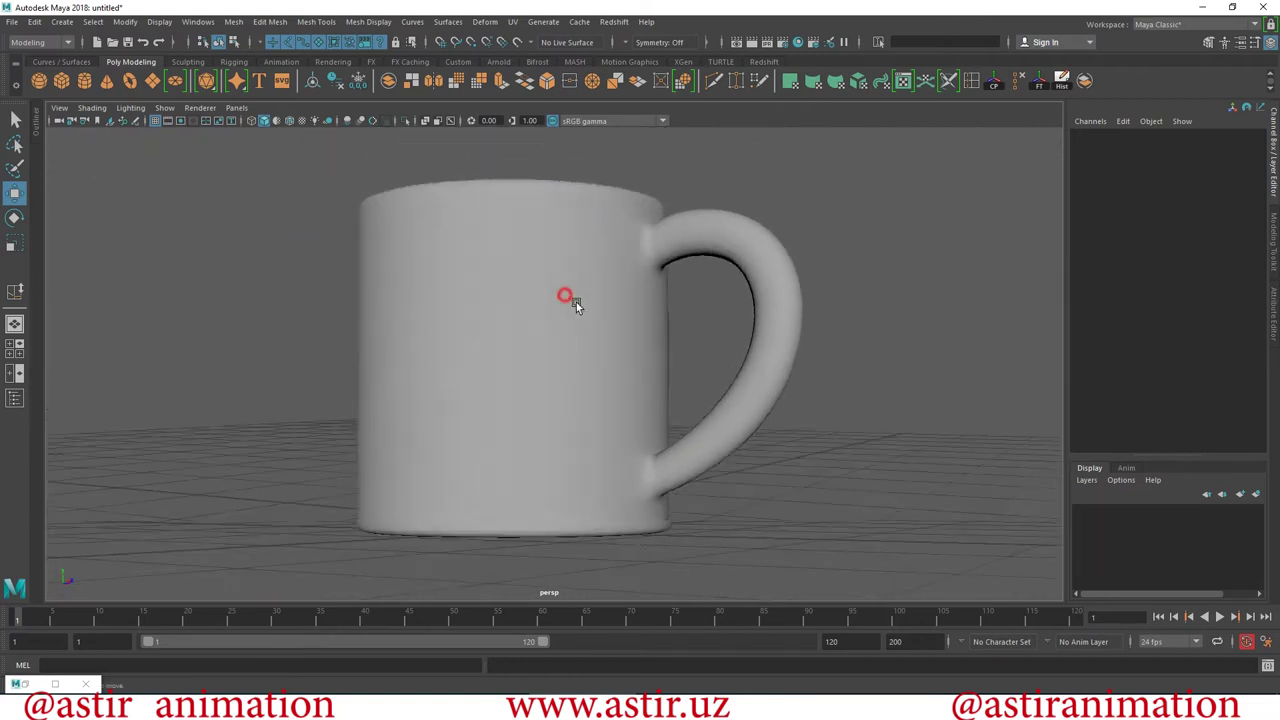
{"action": "right_click_drag", "start_coordinate": [571, 294], "coordinate": [521, 273], "text": "alt"}
{"action": "left_click", "coordinate": [521, 273]}
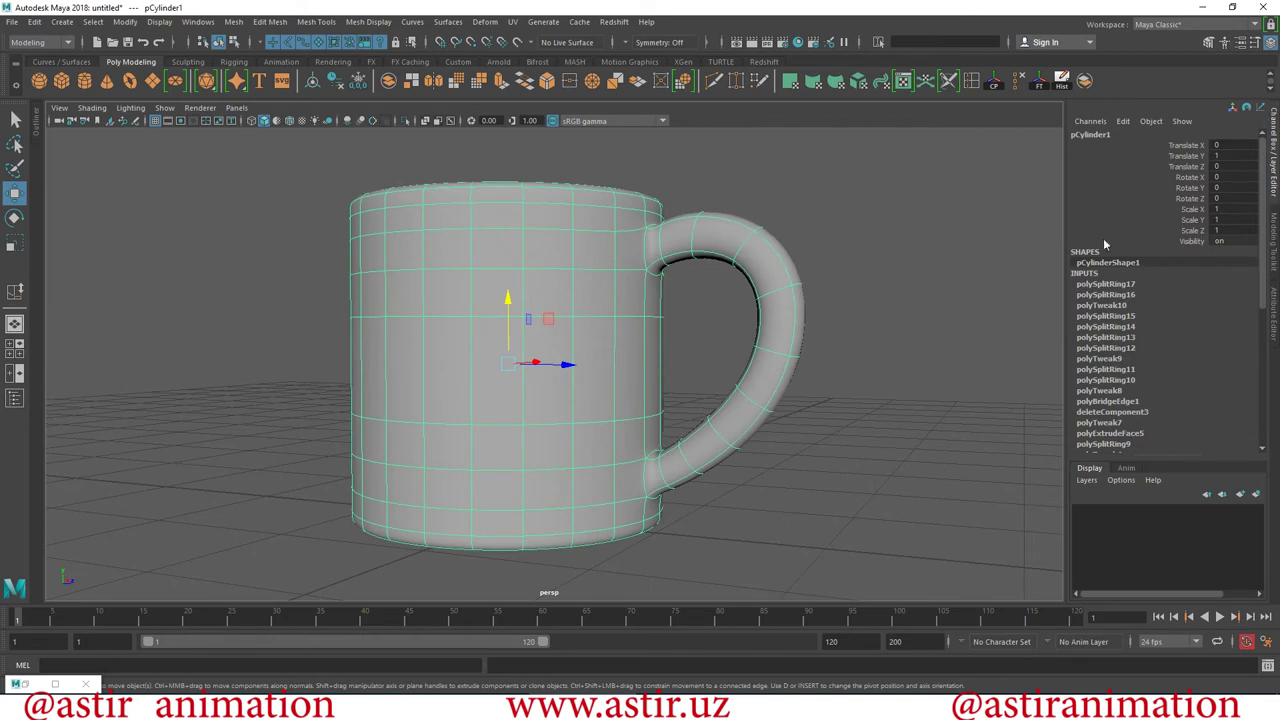
{"action": "left_click_drag", "start_coordinate": [1267, 298], "coordinate": [1269, 447]}
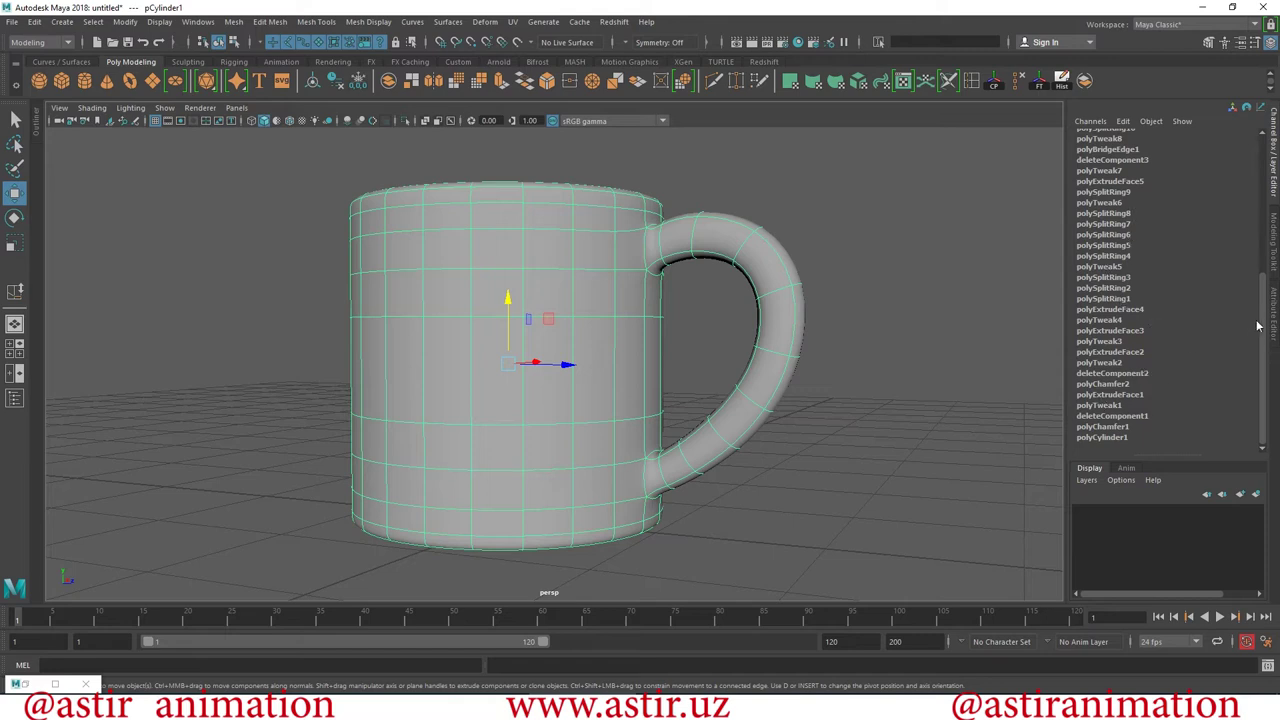
{"action": "scroll", "coordinate": [1167, 232], "scroll_direction": "up", "scroll_amount": 3}
{"action": "scroll", "coordinate": [1167, 232], "scroll_direction": "up", "scroll_amount": 3}
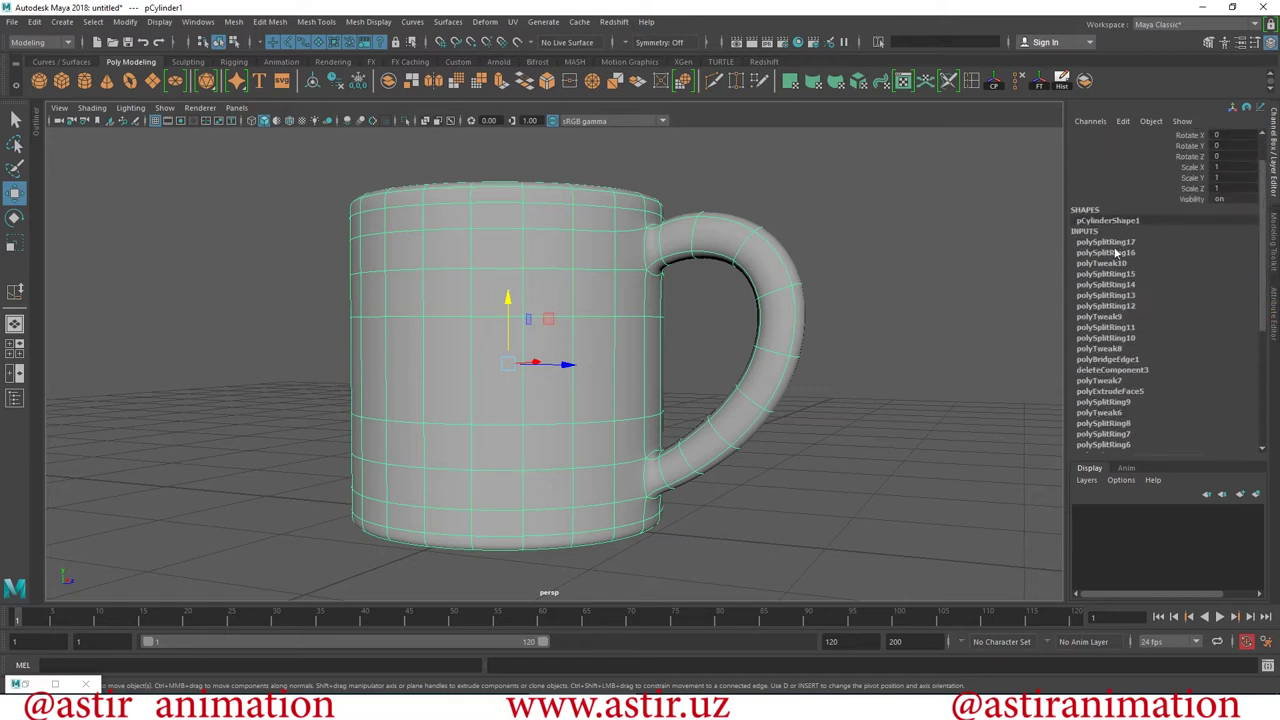
{"action": "left_click_drag", "start_coordinate": [1265, 263], "coordinate": [1265, 397]}
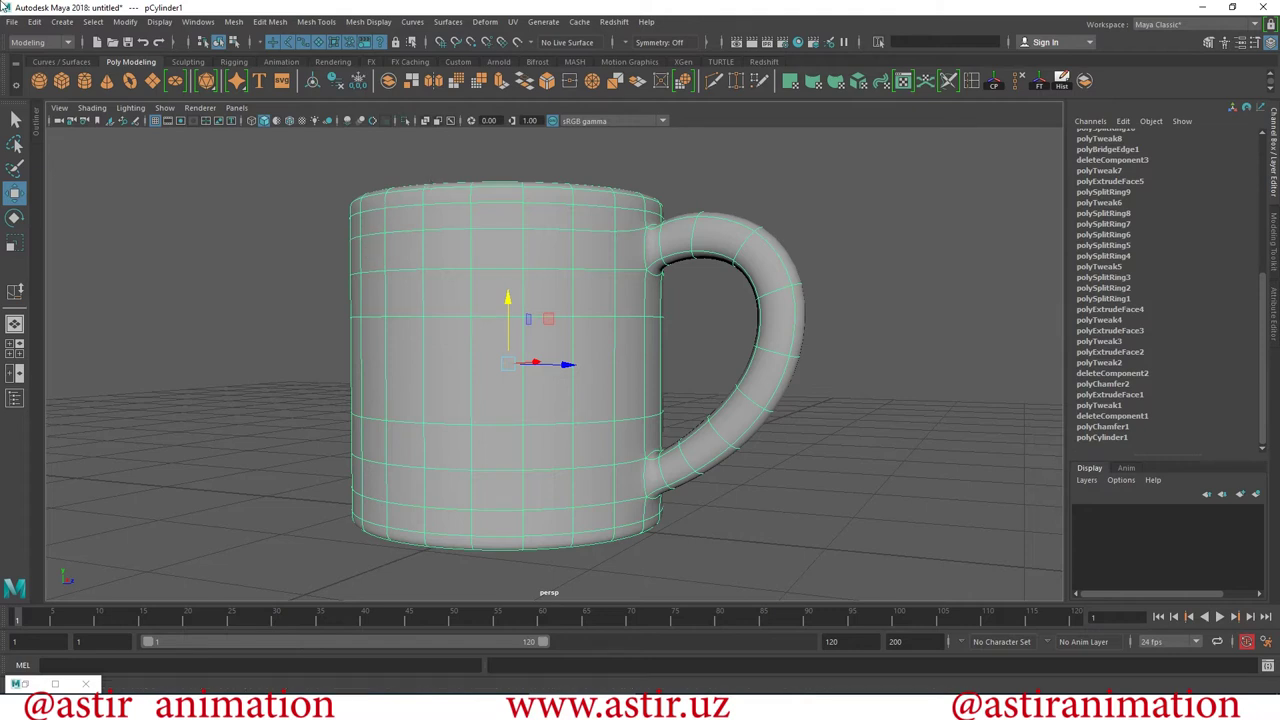
Delete the mug's construction history with Edit > Delete by Type > History.
{"action": "left_click", "coordinate": [34, 21]}
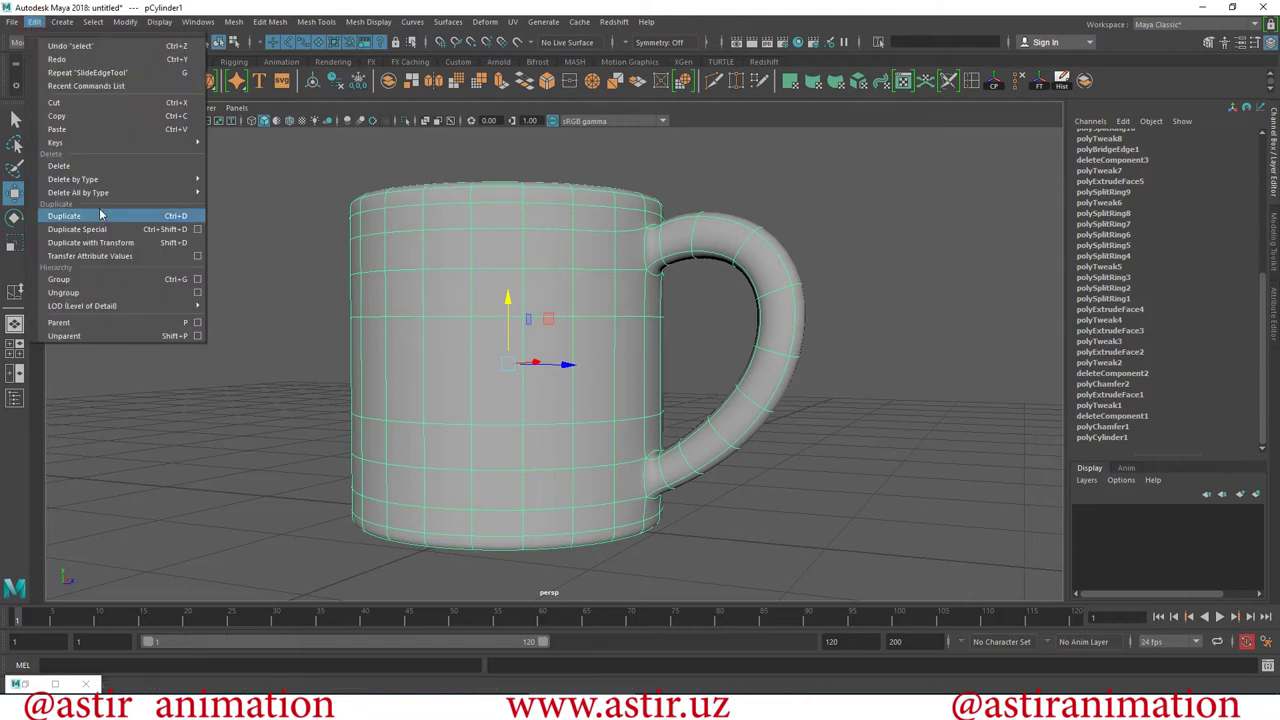
{"action": "mouse_move", "coordinate": [73, 179]}
{"action": "left_click", "coordinate": [233, 191]}
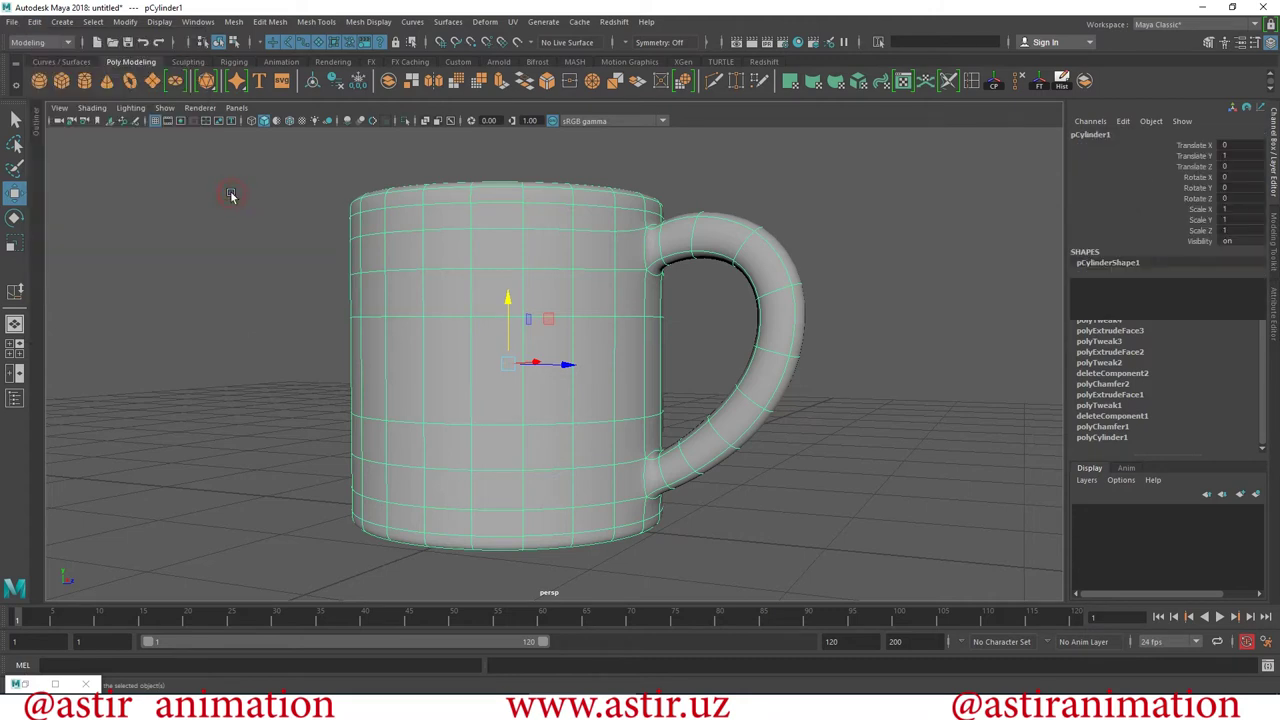
{"action": "left_click", "coordinate": [953, 443]}
{"action": "left_click", "coordinate": [805, 326]}
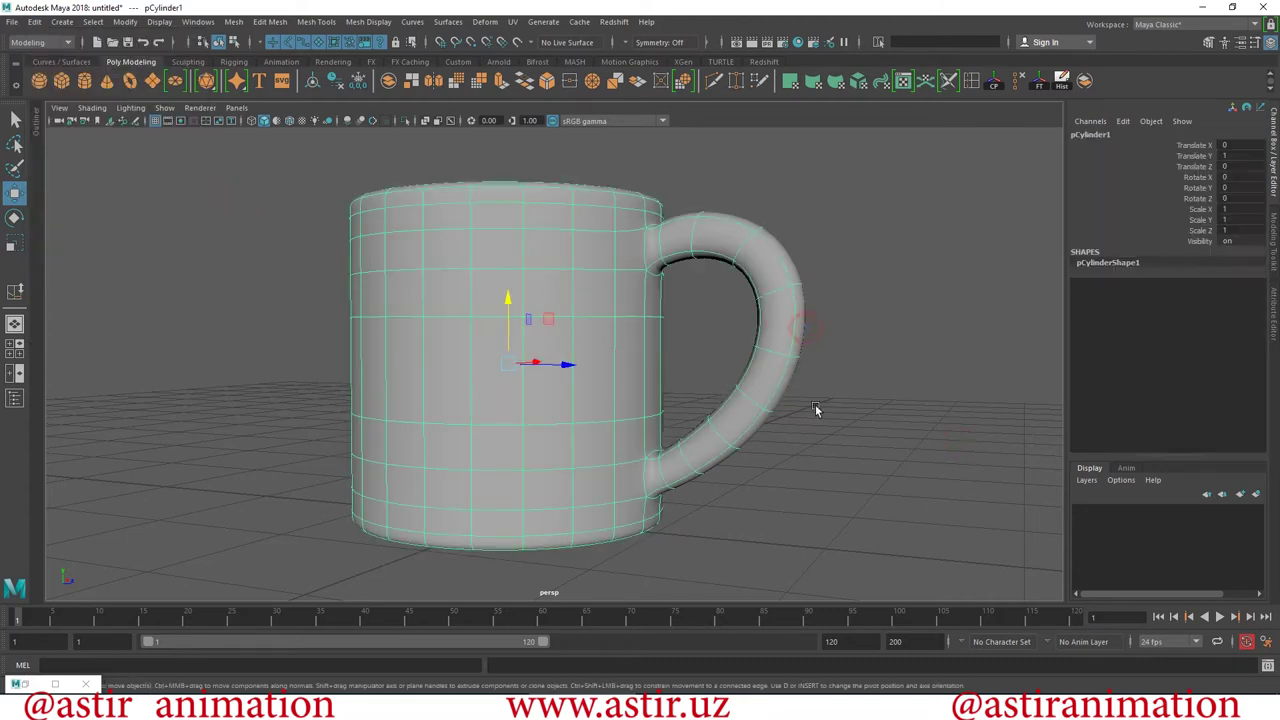
{"action": "mouse_move", "coordinate": [804, 388]}
{"action": "left_mouse_down", "text": "alt"}
{"action": "mouse_move", "coordinate": [864, 479]}
{"action": "mouse_move", "coordinate": [866, 434]}
{"action": "mouse_move", "coordinate": [757, 498]}
{"action": "left_mouse_up", "text": "alt"}
Orbit around the mug, turn off smooth preview, and reselect it.
{"action": "left_click", "coordinate": [757, 498]}
{"action": "left_click_drag", "start_coordinate": [698, 428], "coordinate": [491, 284], "text": "alt"}
{"action": "left_click", "coordinate": [491, 284]}
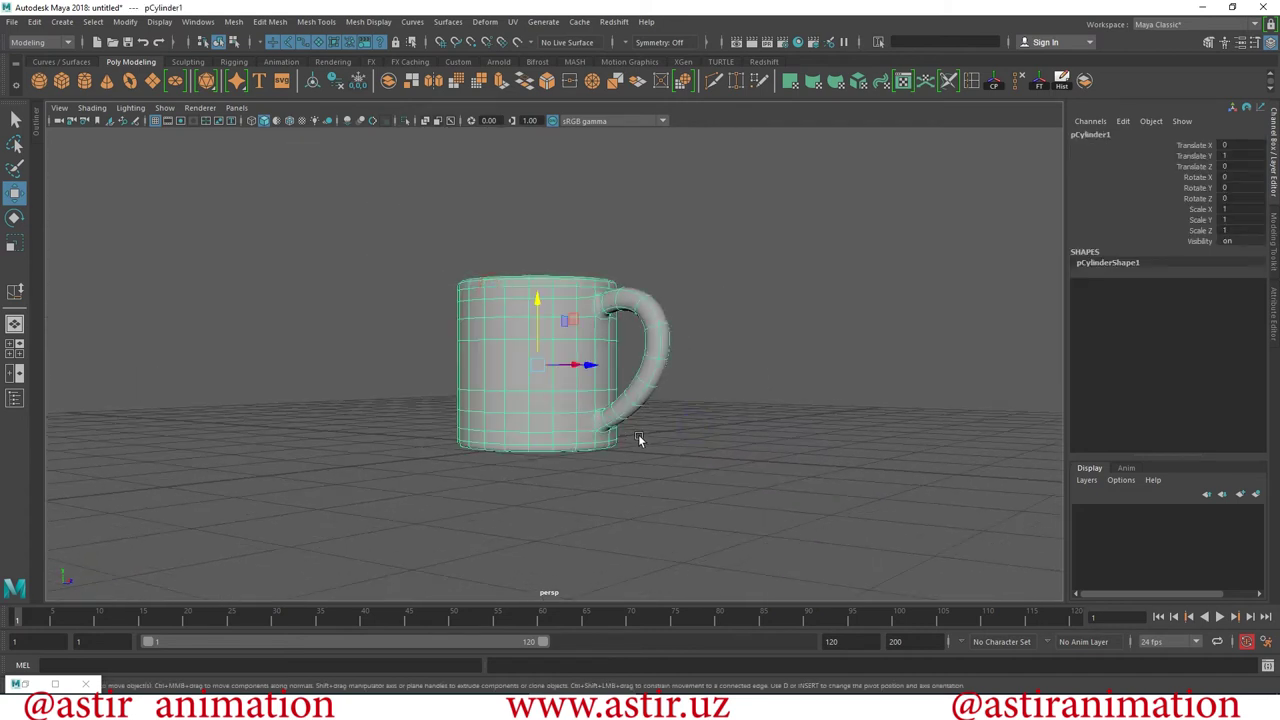
{"action": "key", "text": "1"}
{"action": "left_click", "coordinate": [874, 459]}
{"action": "mouse_move", "coordinate": [874, 459]}
{"action": "left_mouse_down", "text": "alt"}
{"action": "mouse_move", "coordinate": [600, 441]}
{"action": "mouse_move", "coordinate": [687, 384]}
{"action": "mouse_move", "coordinate": [571, 386]}
{"action": "mouse_move", "coordinate": [561, 437]}
{"action": "mouse_move", "coordinate": [532, 399]}
{"action": "mouse_move", "coordinate": [620, 349]}
{"action": "left_mouse_up", "text": "alt"}
{"action": "left_click", "coordinate": [550, 396]}
Check the smoothed preview from a slanted side view, then return to low-poly display.
{"action": "right_click_drag", "start_coordinate": [837, 443], "coordinate": [853, 476], "text": "alt"}
{"action": "left_click", "coordinate": [762, 427]}
{"action": "left_click", "coordinate": [587, 396]}
{"action": "key", "text": "3"}
{"action": "left_click", "coordinate": [840, 536]}
{"action": "mouse_move", "coordinate": [840, 537]}
{"action": "left_mouse_down", "text": "alt"}
{"action": "mouse_move", "coordinate": [637, 502]}
{"action": "mouse_move", "coordinate": [647, 403]}
{"action": "left_mouse_up", "text": "alt"}
{"action": "left_click", "coordinate": [592, 376]}
{"action": "key", "text": "1"}
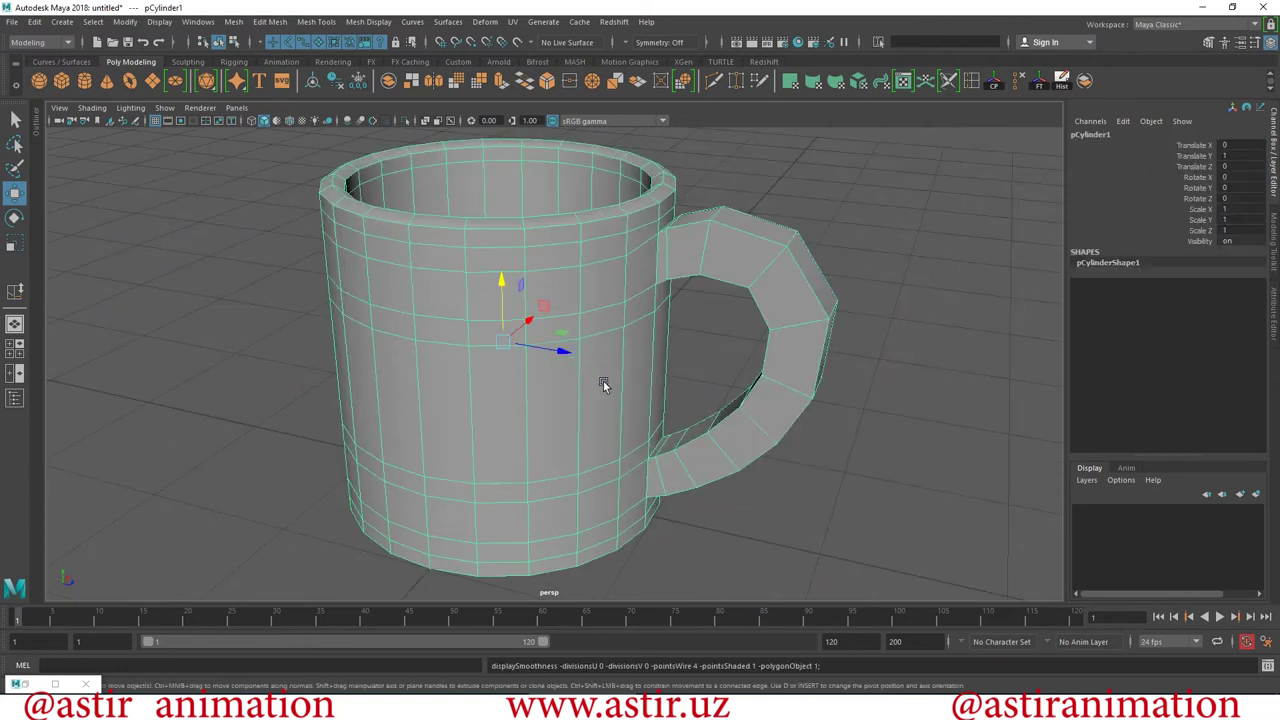
{"action": "left_click", "coordinate": [808, 480]}
{"action": "left_click", "coordinate": [620, 396]}
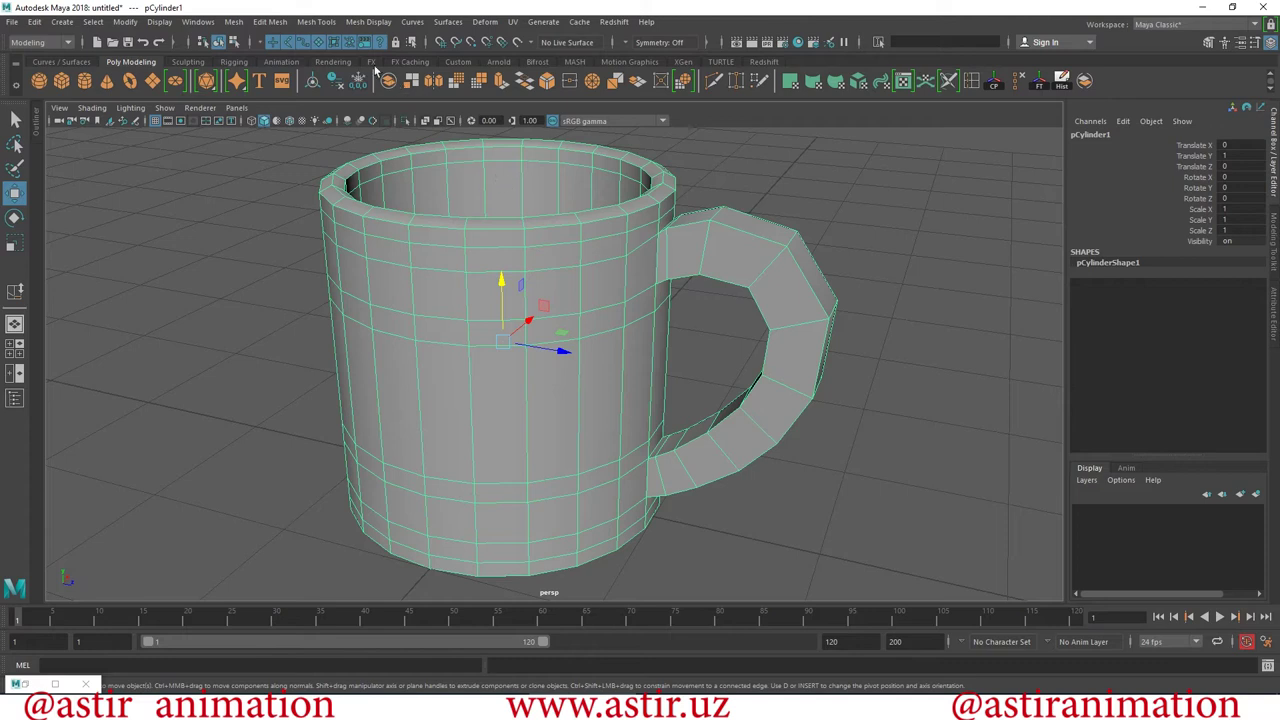
Apply Mesh > Smooth with 1 division to the mug and inspect the result.
{"action": "left_click", "coordinate": [233, 21]}
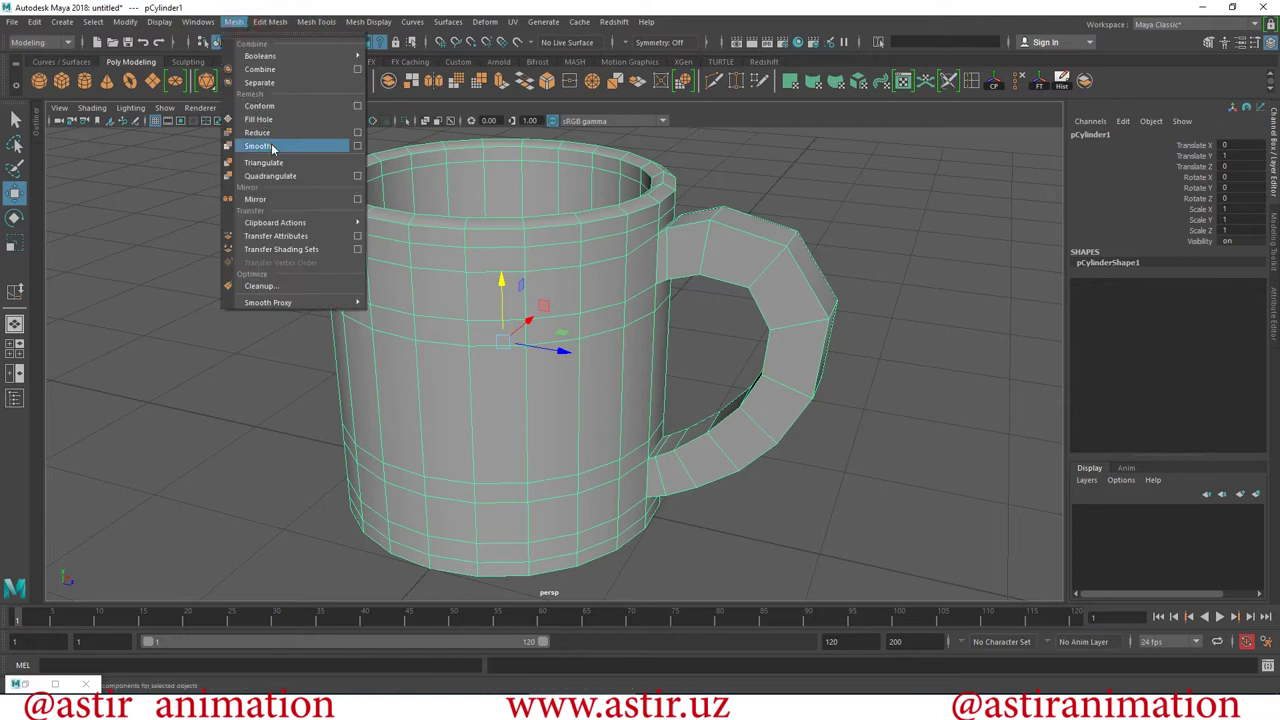
{"action": "left_click", "coordinate": [258, 146]}
{"action": "left_click", "coordinate": [875, 240]}
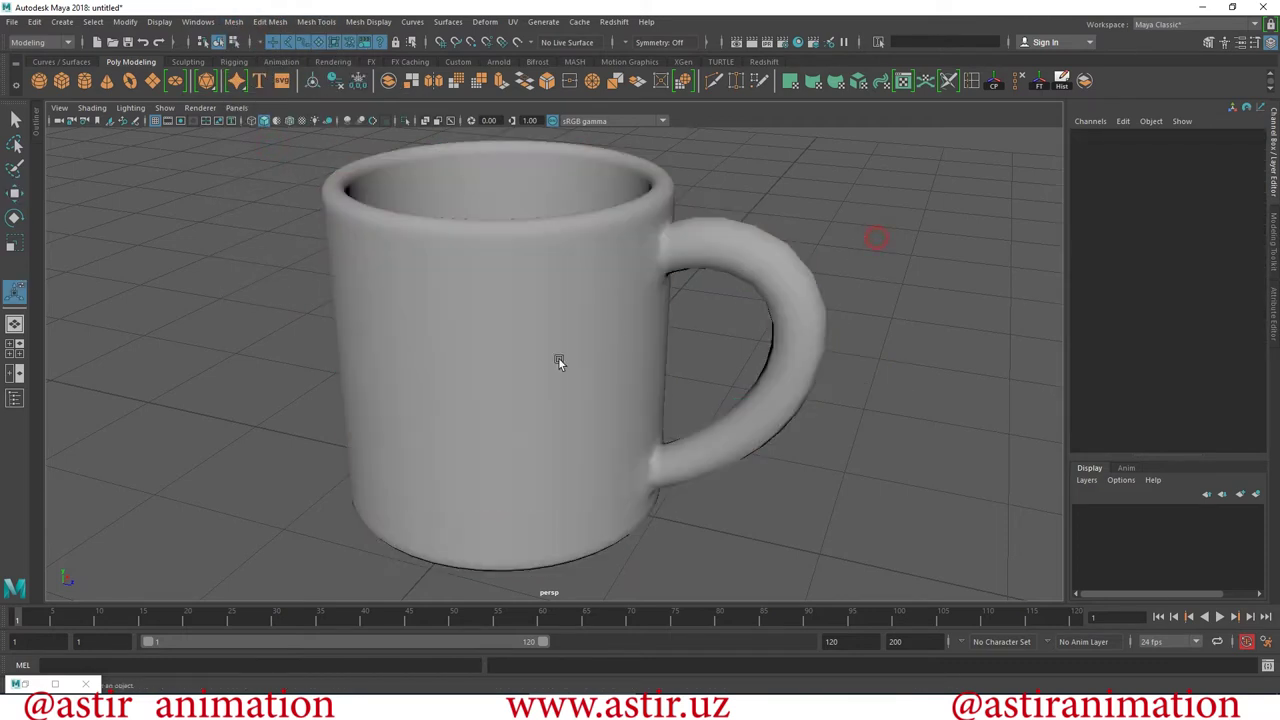
{"action": "mouse_move", "coordinate": [639, 357]}
{"action": "left_mouse_down", "text": "alt"}
{"action": "mouse_move", "coordinate": [737, 343]}
{"action": "mouse_move", "coordinate": [537, 286]}
{"action": "left_mouse_up", "text": "alt"}
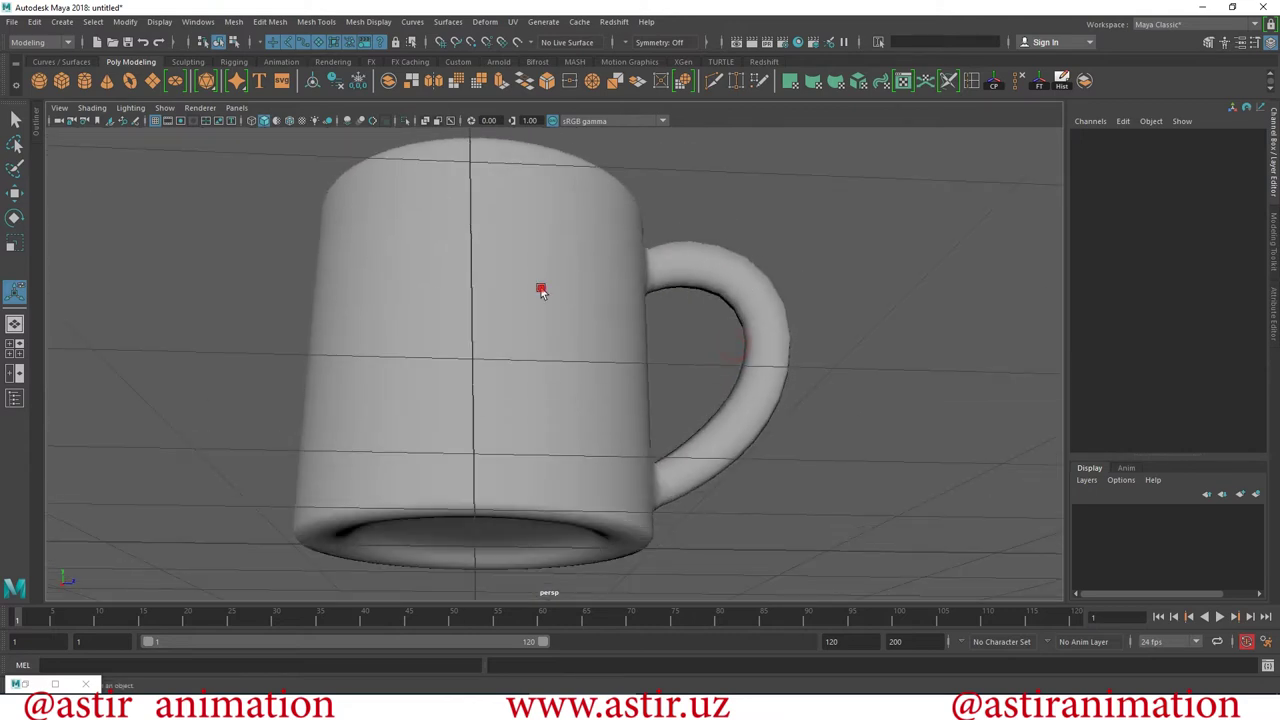
{"action": "left_click", "coordinate": [537, 286]}
{"action": "left_click_drag", "start_coordinate": [791, 423], "coordinate": [852, 418], "text": "alt"}
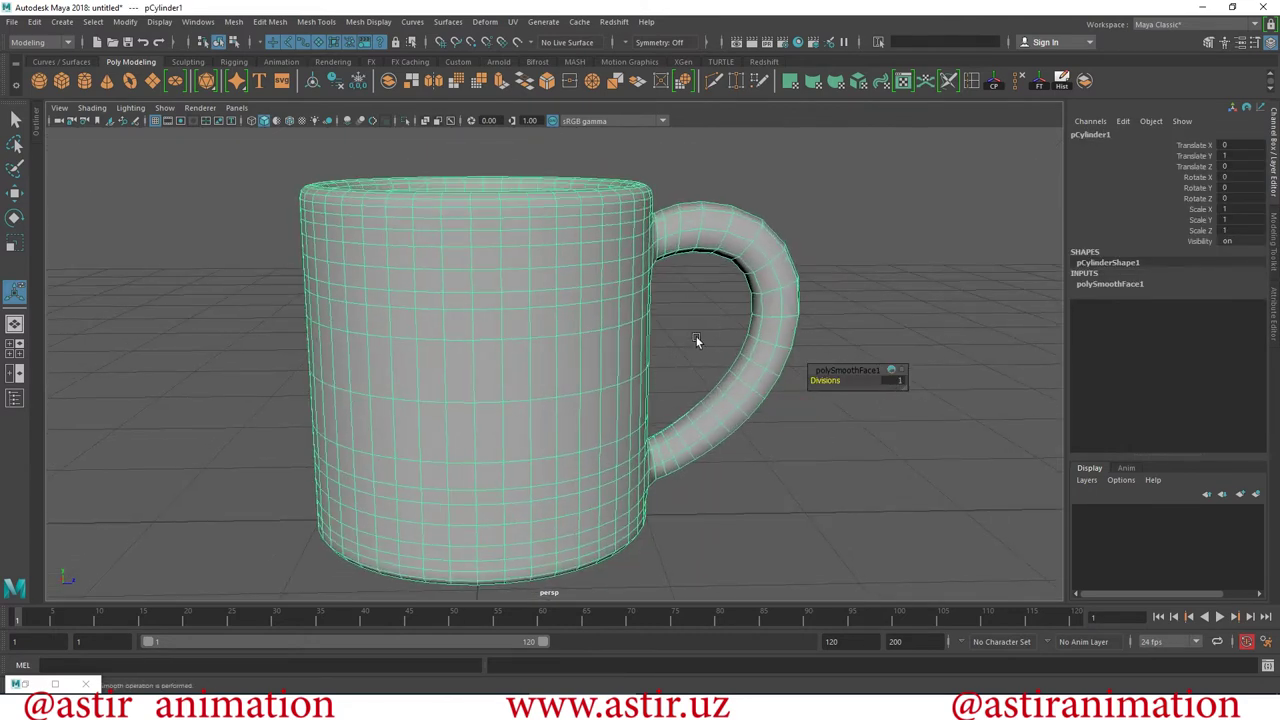
Raise the polySmoothFace1 Divisions to 2 and reselect the mug.
{"action": "middle_click_drag", "start_coordinate": [933, 405], "coordinate": [907, 395]}
{"action": "left_click", "coordinate": [845, 240]}
{"action": "mouse_move", "coordinate": [751, 451]}
{"action": "left_mouse_down", "text": "alt"}
{"action": "mouse_move", "coordinate": [729, 474]}
{"action": "mouse_move", "coordinate": [472, 435]}
{"action": "mouse_move", "coordinate": [369, 466]}
{"action": "mouse_move", "coordinate": [605, 402]}
{"action": "left_mouse_up", "text": "alt"}
{"action": "left_click", "coordinate": [605, 402]}
{"action": "left_click_drag", "start_coordinate": [848, 418], "coordinate": [1022, 407], "text": "alt"}
{"action": "scroll", "coordinate": [414, 426], "scroll_direction": "up", "scroll_amount": 5}
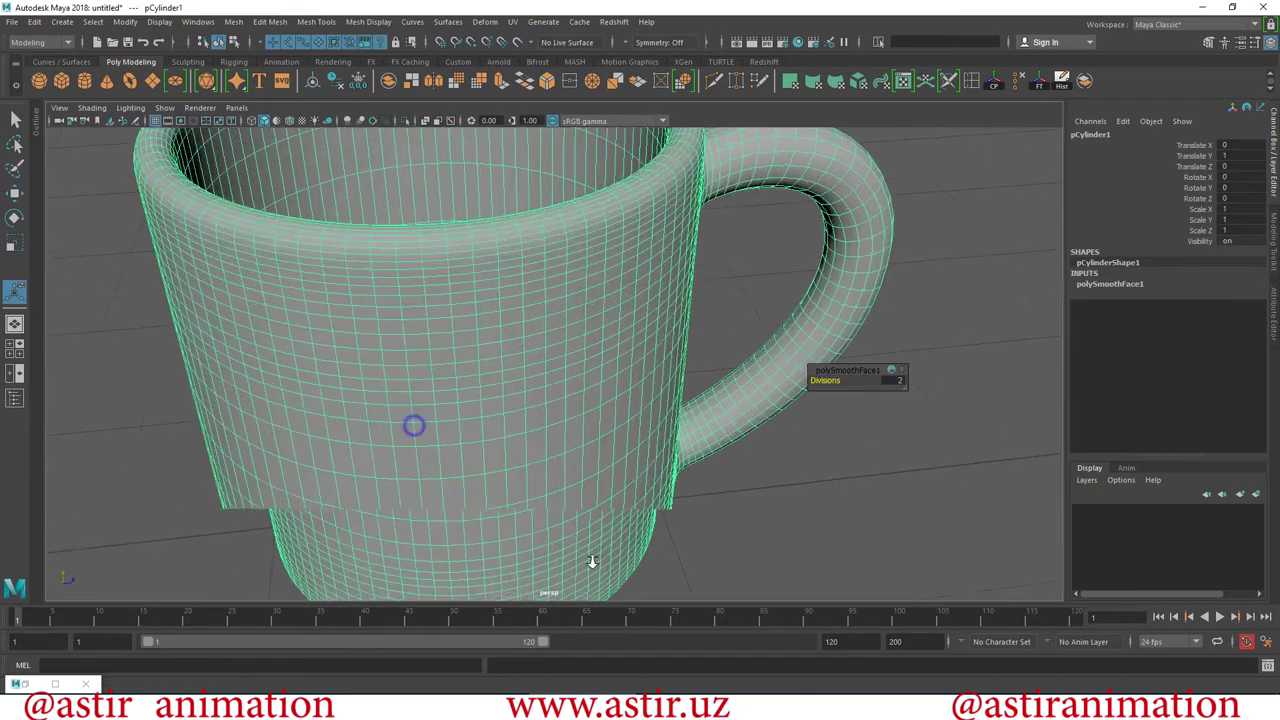
{"action": "scroll", "coordinate": [646, 300], "scroll_direction": "up", "scroll_amount": 5}
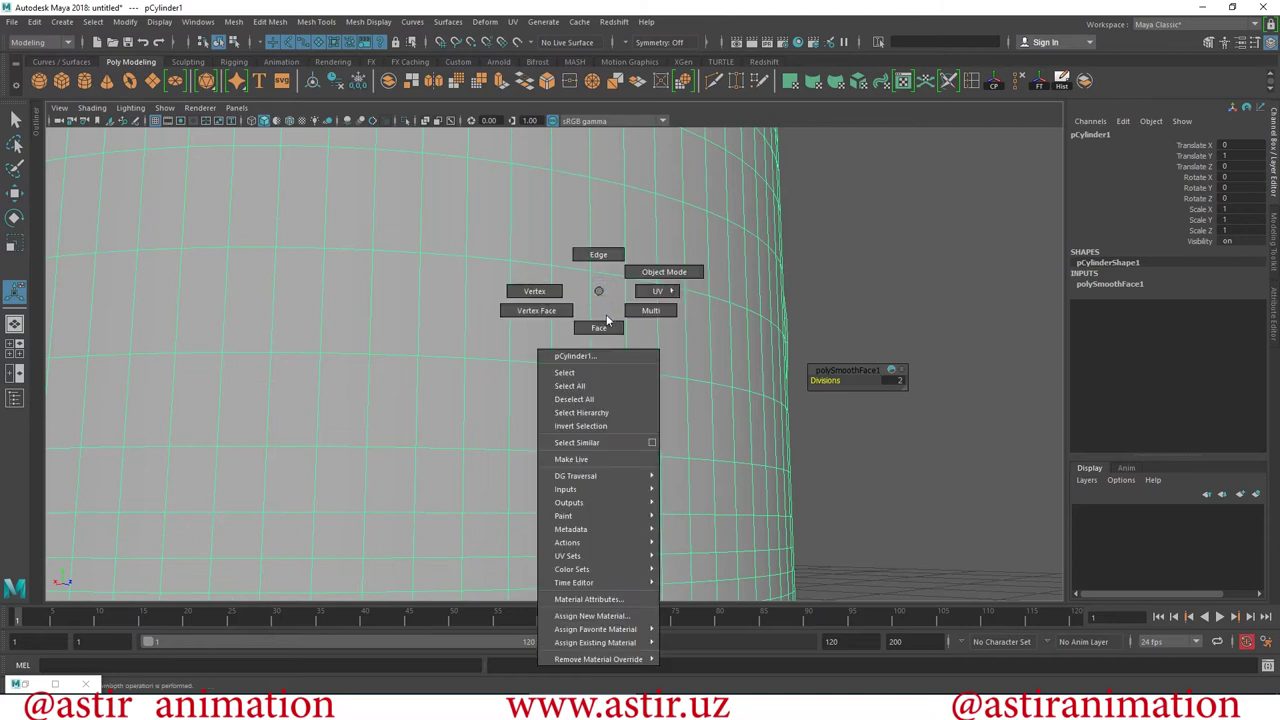
Pick a single face, then return to Object mode and reselect the whole mug.
{"action": "right_click_drag", "start_coordinate": [599, 296], "coordinate": [603, 322]}
{"action": "left_click", "coordinate": [607, 322]}
{"action": "right_click_drag", "start_coordinate": [829, 477], "coordinate": [381, 325], "text": "alt"}
{"action": "left_click_drag", "start_coordinate": [381, 325], "coordinate": [491, 314], "text": "alt"}
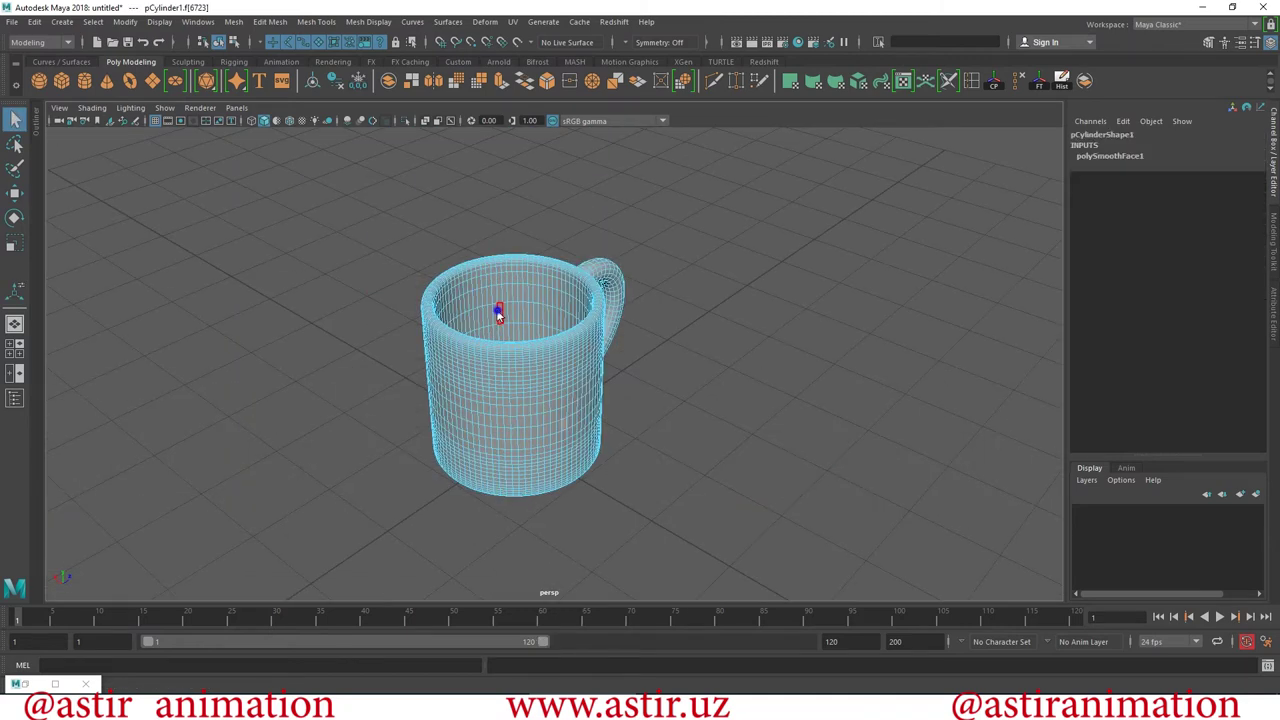
{"action": "key", "text": "F8"}
{"action": "left_click", "coordinate": [678, 289]}
{"action": "left_click", "coordinate": [583, 354]}
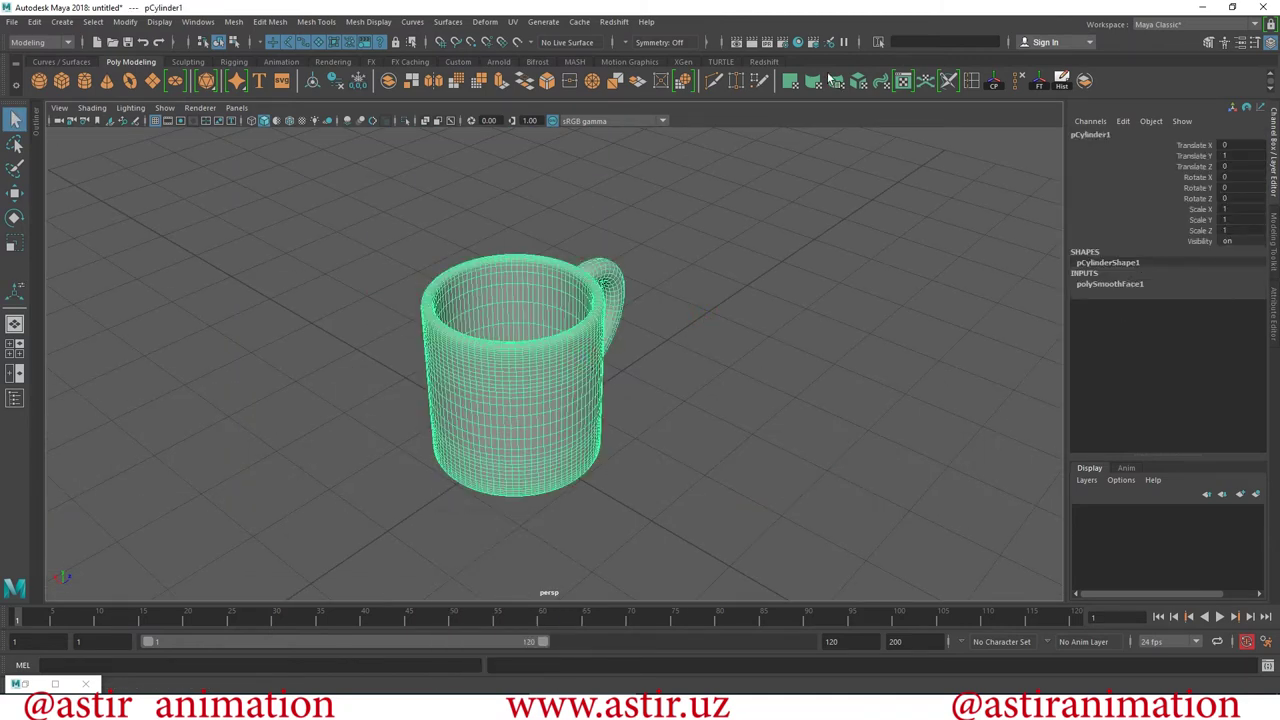
Delete the mug's history with Edit > Delete by Type > History to bake the smoothing.
{"action": "left_click", "coordinate": [34, 22]}
{"action": "mouse_move", "coordinate": [73, 179]}
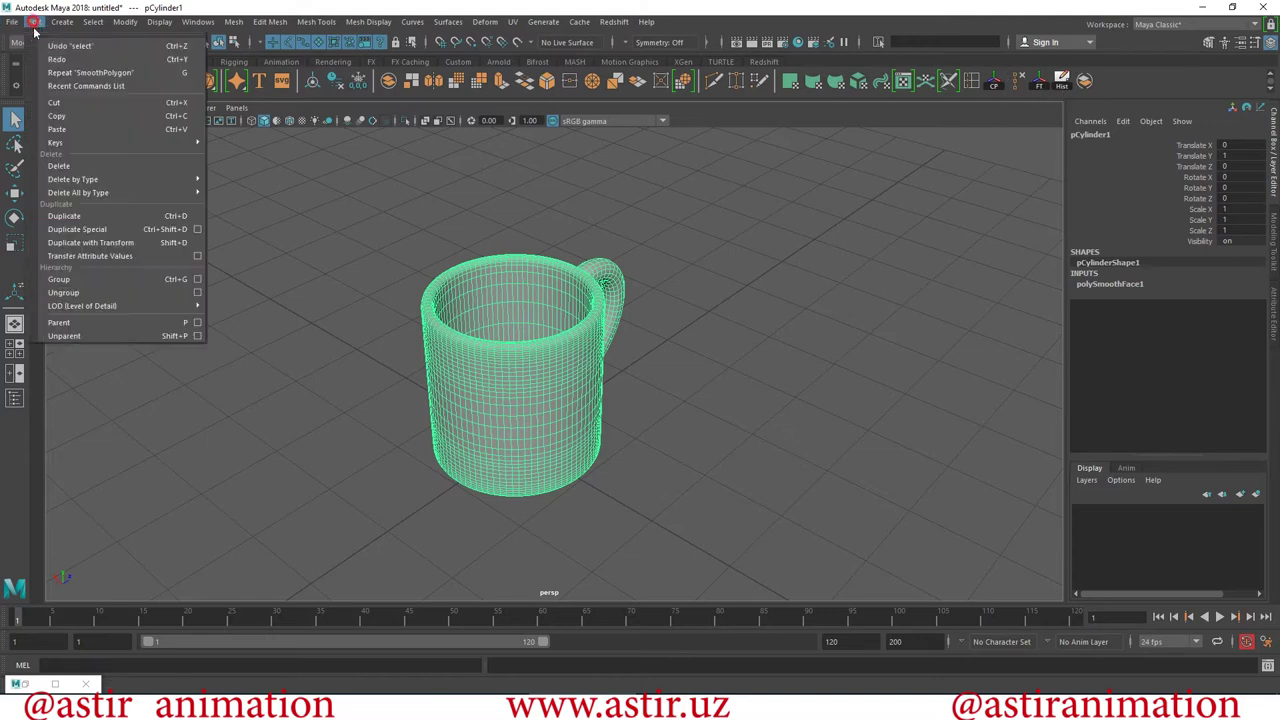
{"action": "left_click", "coordinate": [250, 190]}
{"action": "left_click", "coordinate": [768, 362]}
{"action": "left_click", "coordinate": [475, 400]}
Orbit and zoom around the dense mesh to inspect its rim, foot and handle.
{"action": "mouse_move", "coordinate": [573, 329]}
{"action": "left_mouse_down", "text": "alt"}
{"action": "mouse_move", "coordinate": [603, 486]}
{"action": "mouse_move", "coordinate": [677, 549]}
{"action": "mouse_move", "coordinate": [668, 500]}
{"action": "mouse_move", "coordinate": [794, 414]}
{"action": "left_mouse_up", "text": "alt"}
{"action": "scroll", "coordinate": [603, 486], "scroll_direction": "up", "scroll_amount": 5}
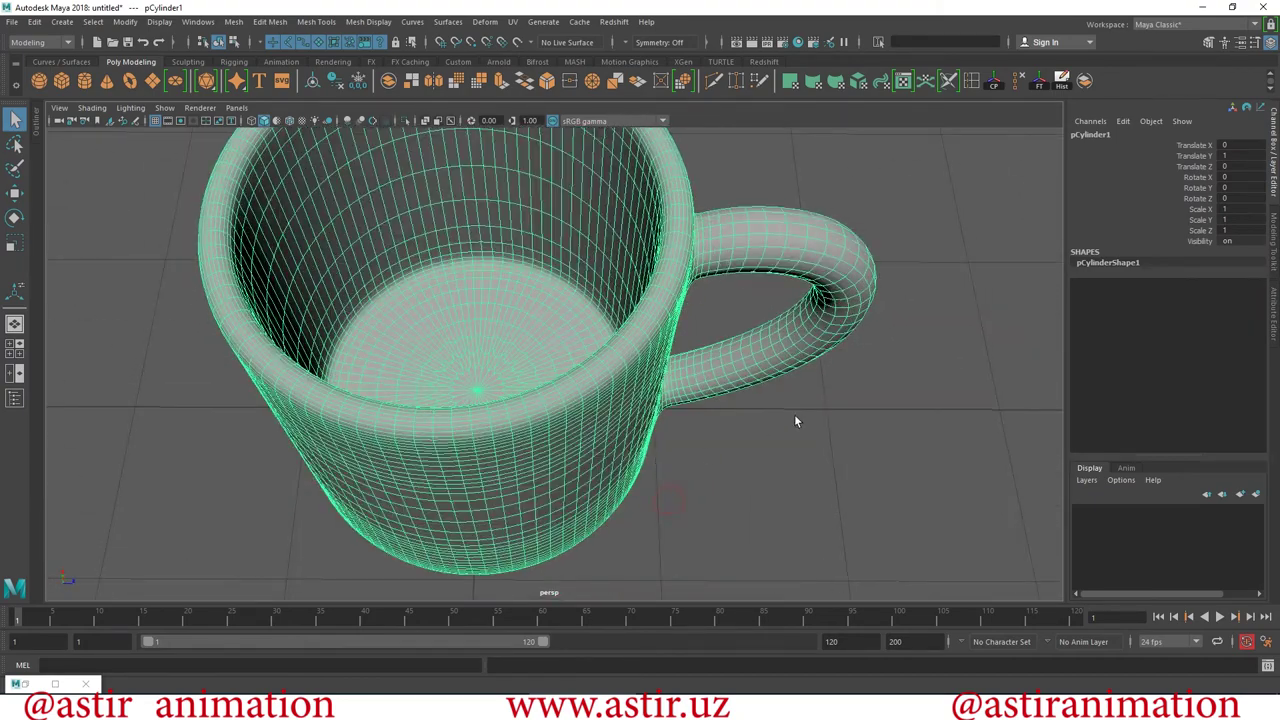
{"action": "left_click", "coordinate": [826, 410]}
{"action": "left_click", "coordinate": [672, 278]}
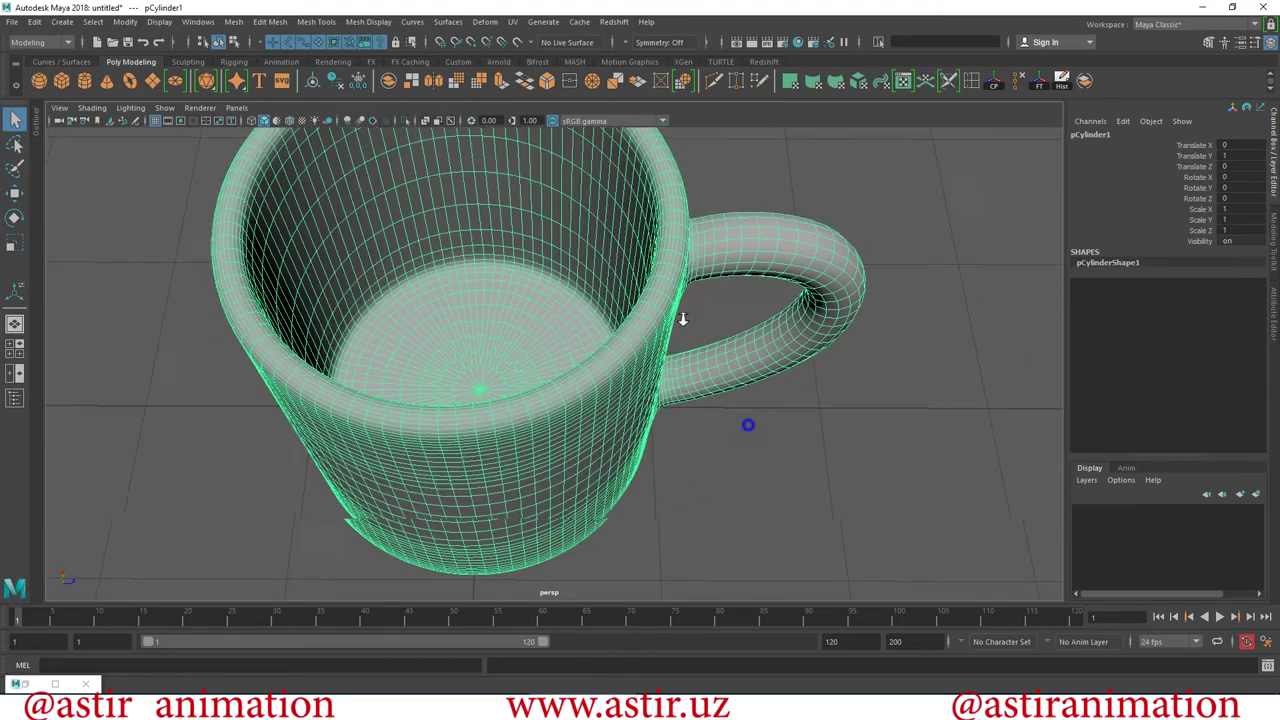
{"action": "scroll", "coordinate": [606, 125], "scroll_direction": "down", "scroll_amount": 5}
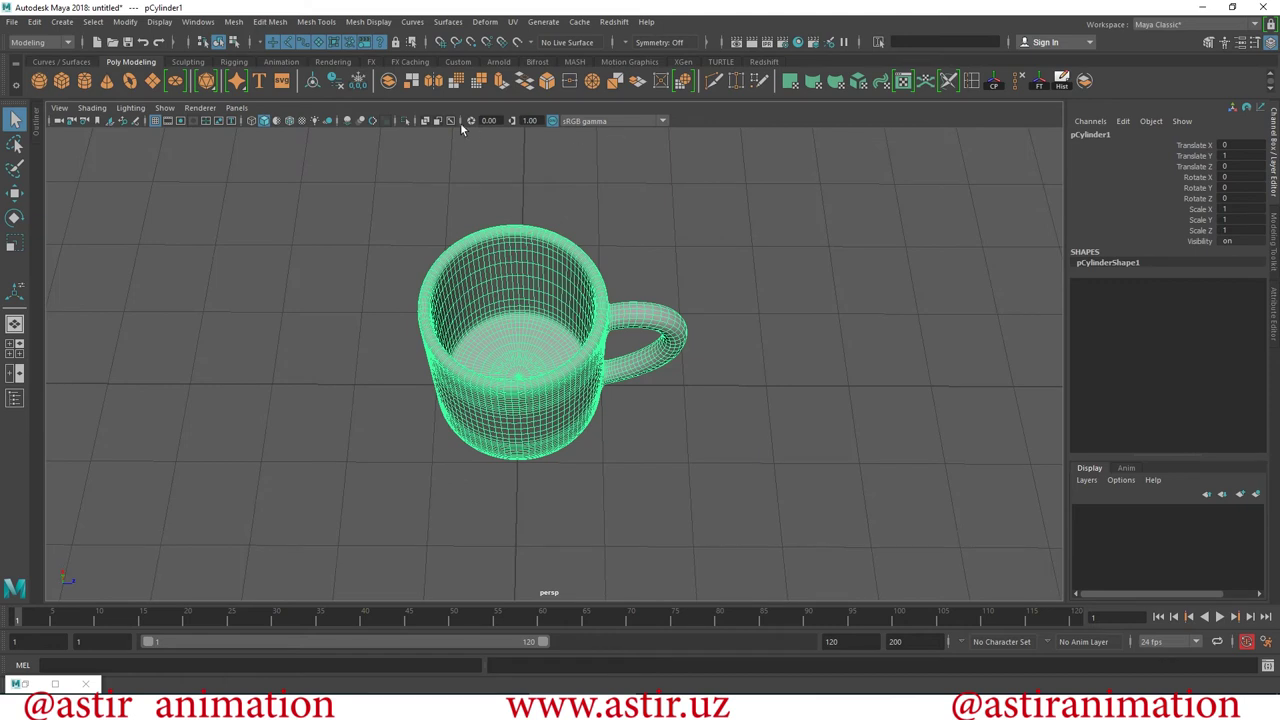
{"action": "left_click_drag", "start_coordinate": [559, 379], "coordinate": [751, 363], "text": "alt"}
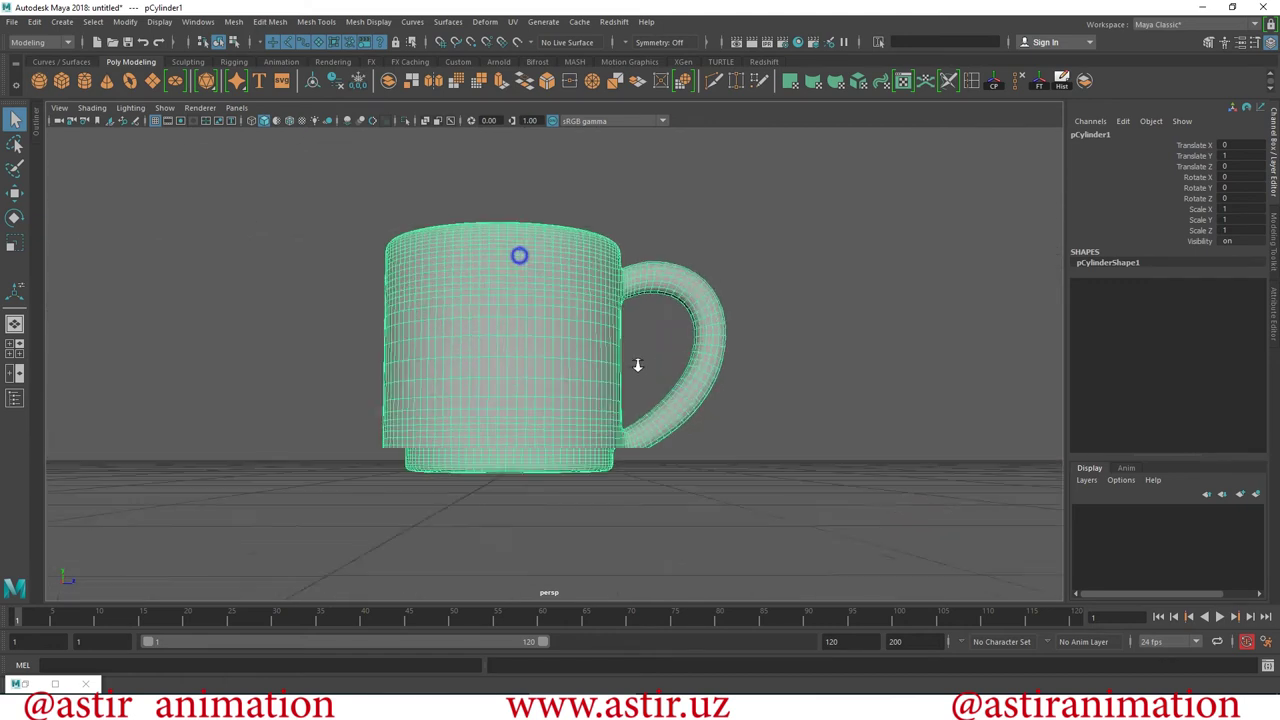
{"action": "scroll", "coordinate": [751, 363], "scroll_direction": "up", "scroll_amount": 3}
{"action": "scroll", "coordinate": [648, 319], "scroll_direction": "up", "scroll_amount": 3}
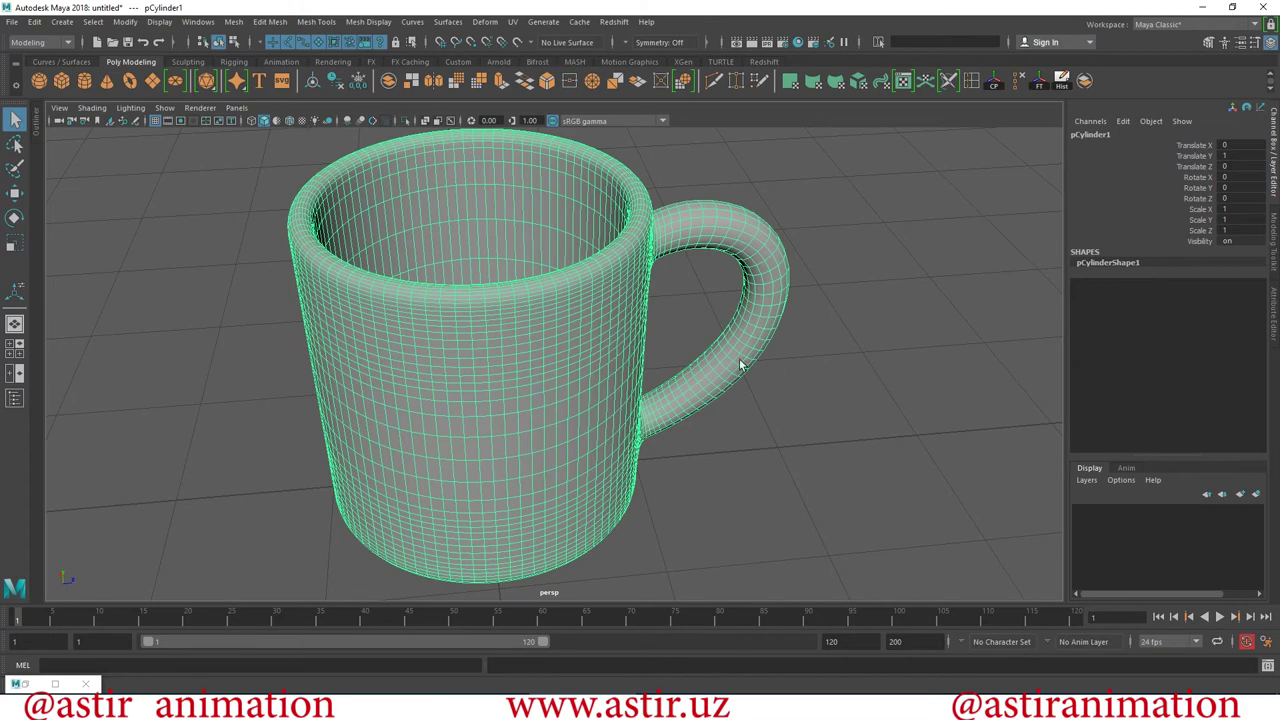
{"action": "mouse_move", "coordinate": [718, 344]}
{"action": "left_mouse_down", "text": "alt"}
{"action": "mouse_move", "coordinate": [729, 366]}
{"action": "mouse_move", "coordinate": [680, 380]}
{"action": "mouse_move", "coordinate": [622, 258]}
{"action": "left_mouse_up", "text": "alt"}
{"action": "scroll", "coordinate": [622, 258], "scroll_direction": "down", "scroll_amount": 3}
{"action": "left_click_drag", "start_coordinate": [500, 194], "coordinate": [512, 254], "text": "alt"}
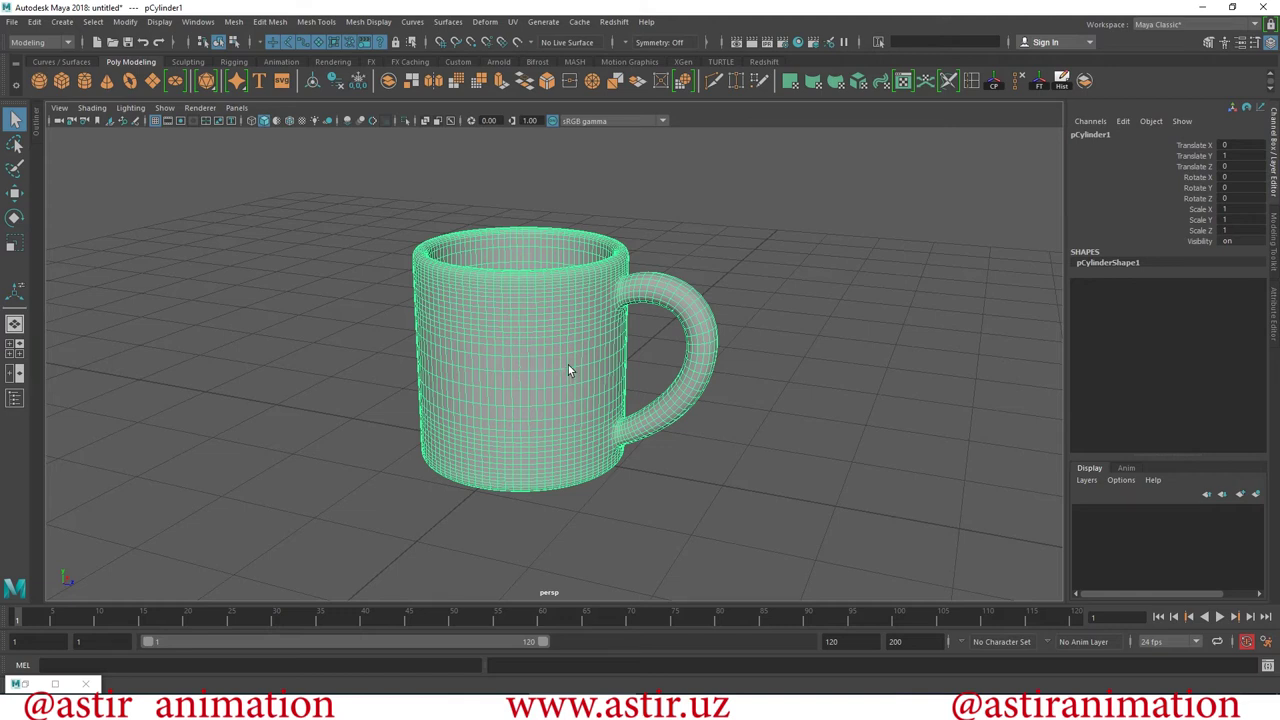
{"action": "scroll", "coordinate": [610, 360], "scroll_direction": "up", "scroll_amount": 3}
{"action": "scroll", "coordinate": [640, 360], "scroll_direction": "up", "scroll_amount": 2}
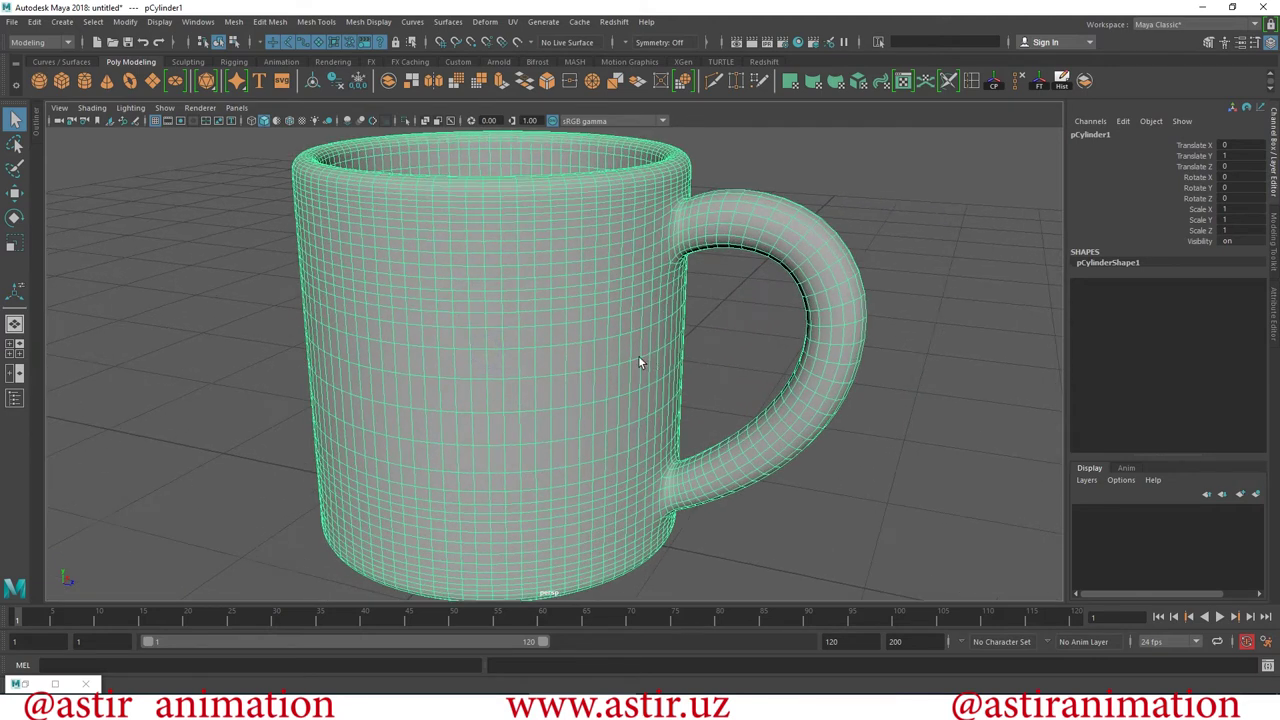
{"action": "right_click", "coordinate": [598, 310]}
{"action": "left_click", "coordinate": [601, 330]}
{"action": "left_click", "coordinate": [552, 320]}
{"action": "left_click", "coordinate": [13, 188]}
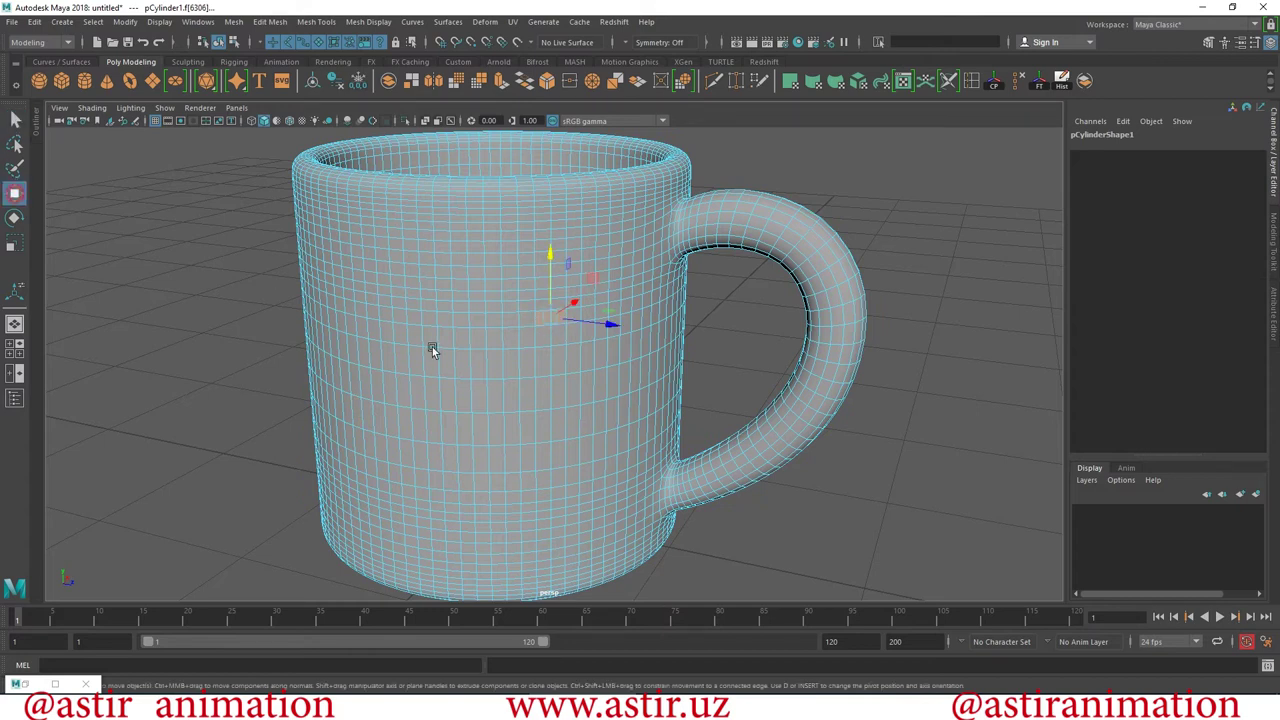
{"action": "scroll", "coordinate": [529, 434], "scroll_direction": "up", "scroll_amount": 2}
{"action": "scroll", "coordinate": [474, 347], "scroll_direction": "up", "scroll_amount": 2}
{"action": "left_click", "coordinate": [480, 340], "text": "shift"}
{"action": "left_click_drag", "start_coordinate": [486, 337], "coordinate": [514, 305]}
{"action": "key", "text": "ctrl+z"}
{"action": "key", "text": "ctrl+z"}
{"action": "key", "text": "ctrl+z"}
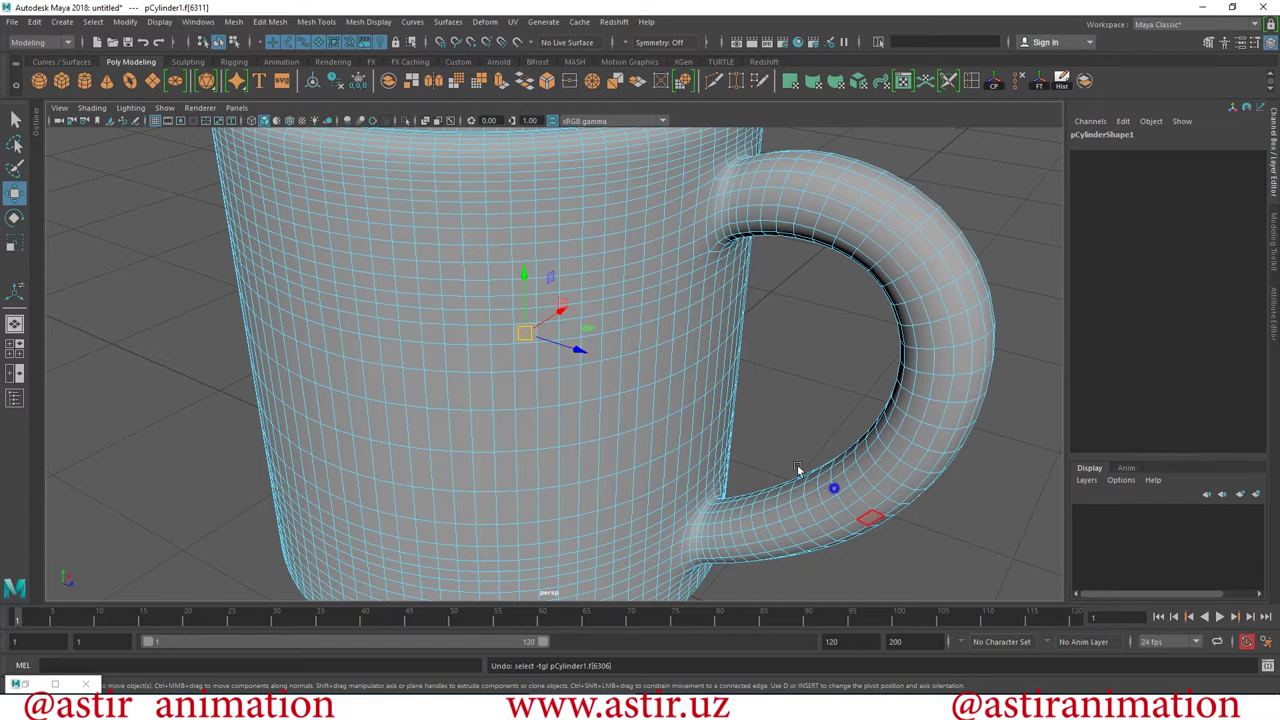
{"action": "scroll", "coordinate": [607, 375], "scroll_direction": "down", "scroll_amount": 5}
{"action": "left_click_drag", "start_coordinate": [607, 375], "coordinate": [620, 370], "text": "alt"}
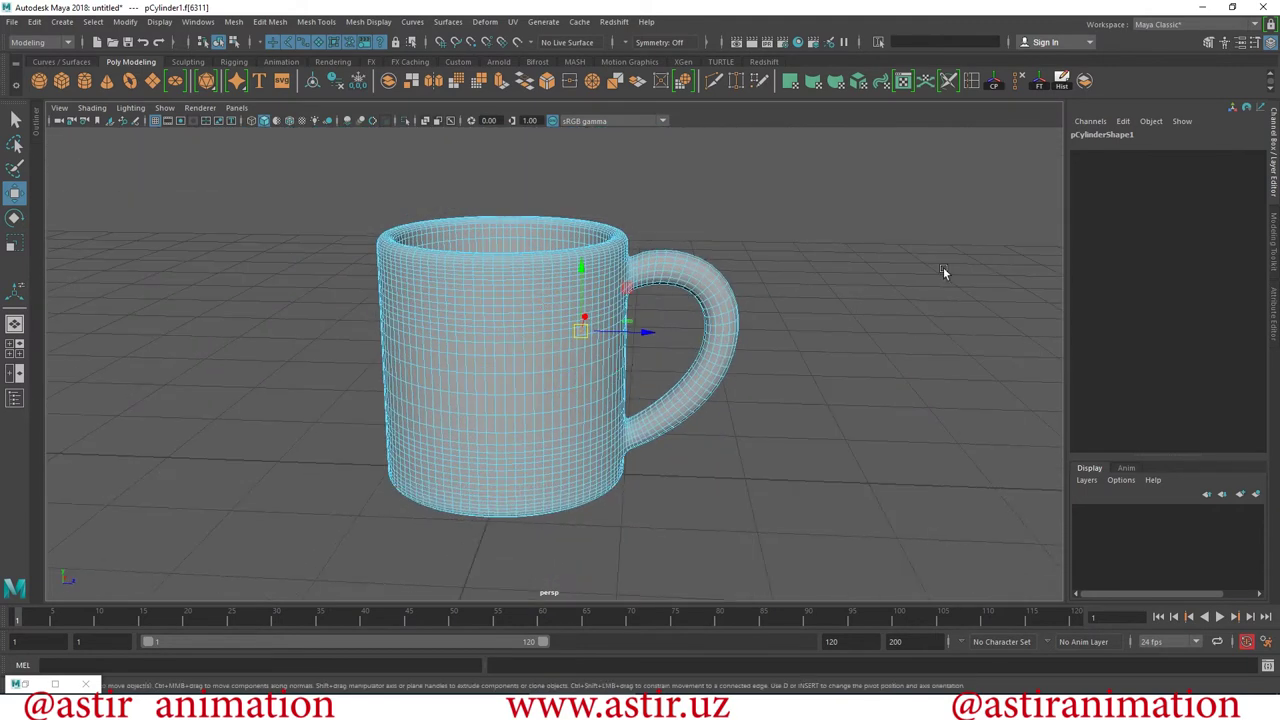
{"action": "left_click_drag", "start_coordinate": [864, 366], "coordinate": [554, 329], "text": "alt"}
{"action": "right_click_drag", "start_coordinate": [554, 329], "coordinate": [789, 451], "text": "alt"}
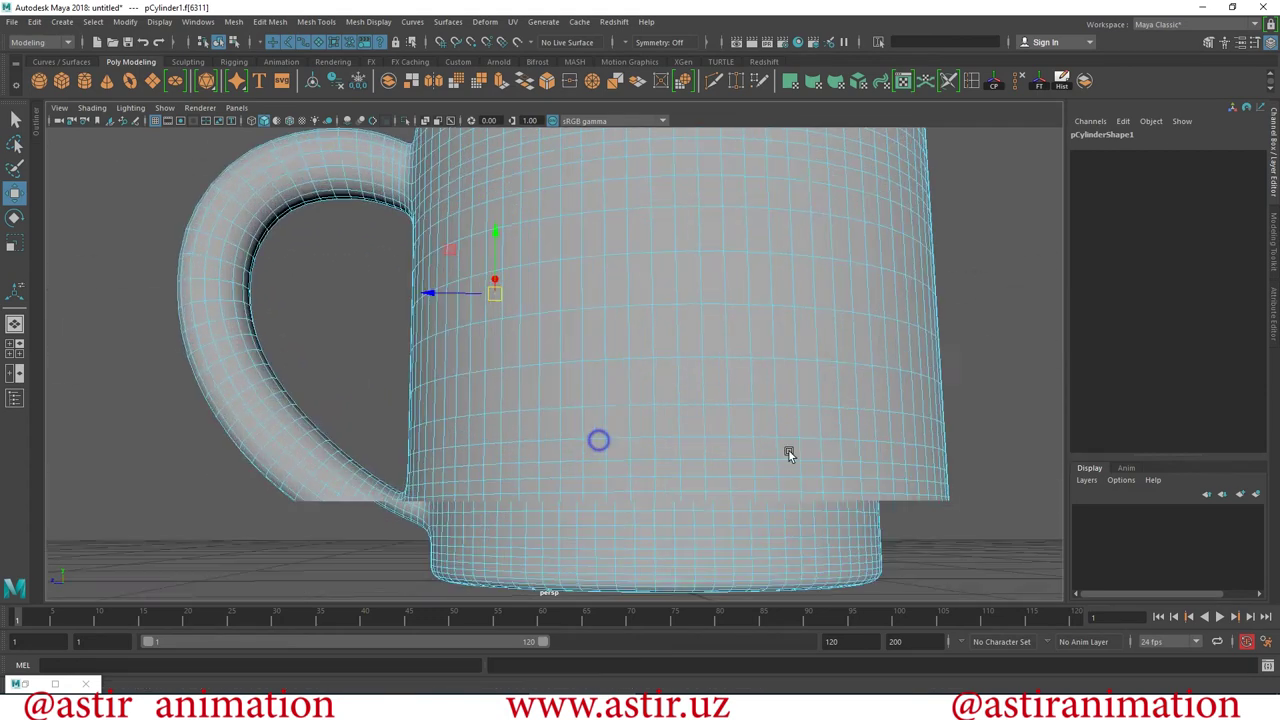
{"action": "left_click_drag", "start_coordinate": [789, 451], "coordinate": [720, 443], "text": "alt"}
{"action": "mouse_move", "coordinate": [720, 443]}
{"action": "right_mouse_down", "text": "alt"}
{"action": "mouse_move", "coordinate": [752, 401]}
{"action": "mouse_move", "coordinate": [371, 294]}
{"action": "right_mouse_up", "text": "alt"}
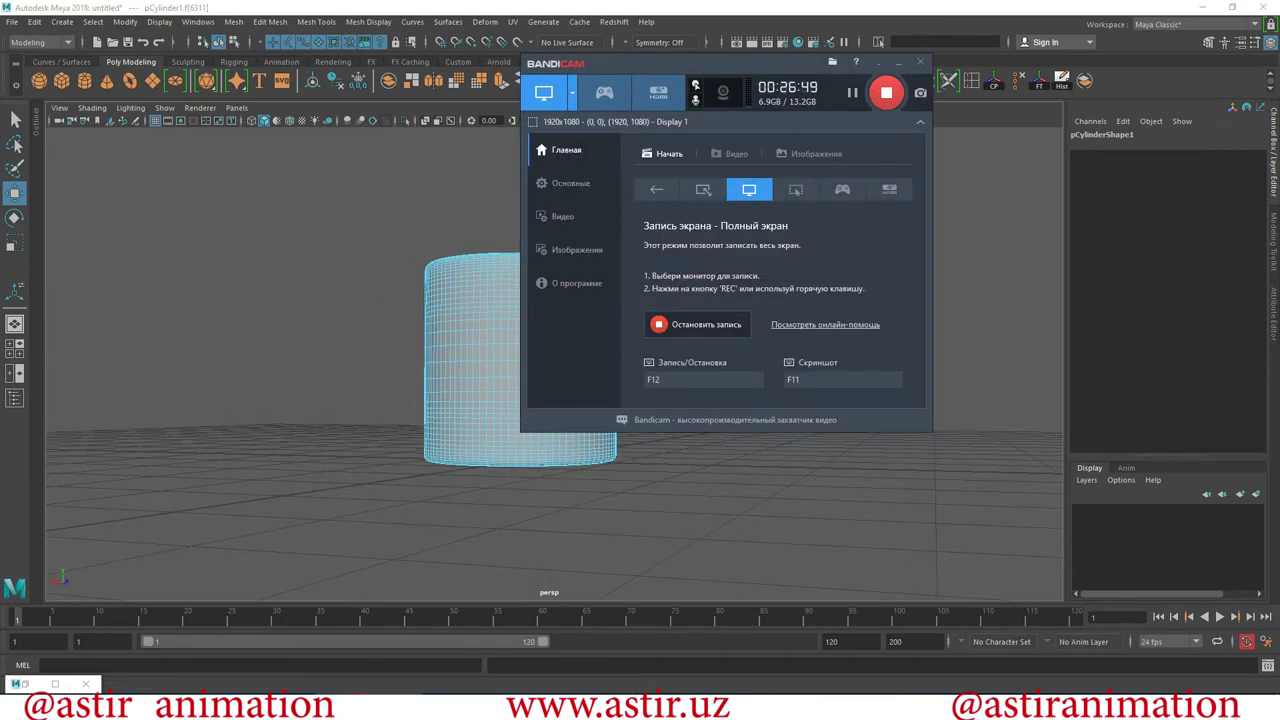
Undo four times to revert the mug from the dense mesh to low-poly.
{"action": "left_click_drag", "start_coordinate": [471, 378], "coordinate": [432, 388], "text": "alt"}
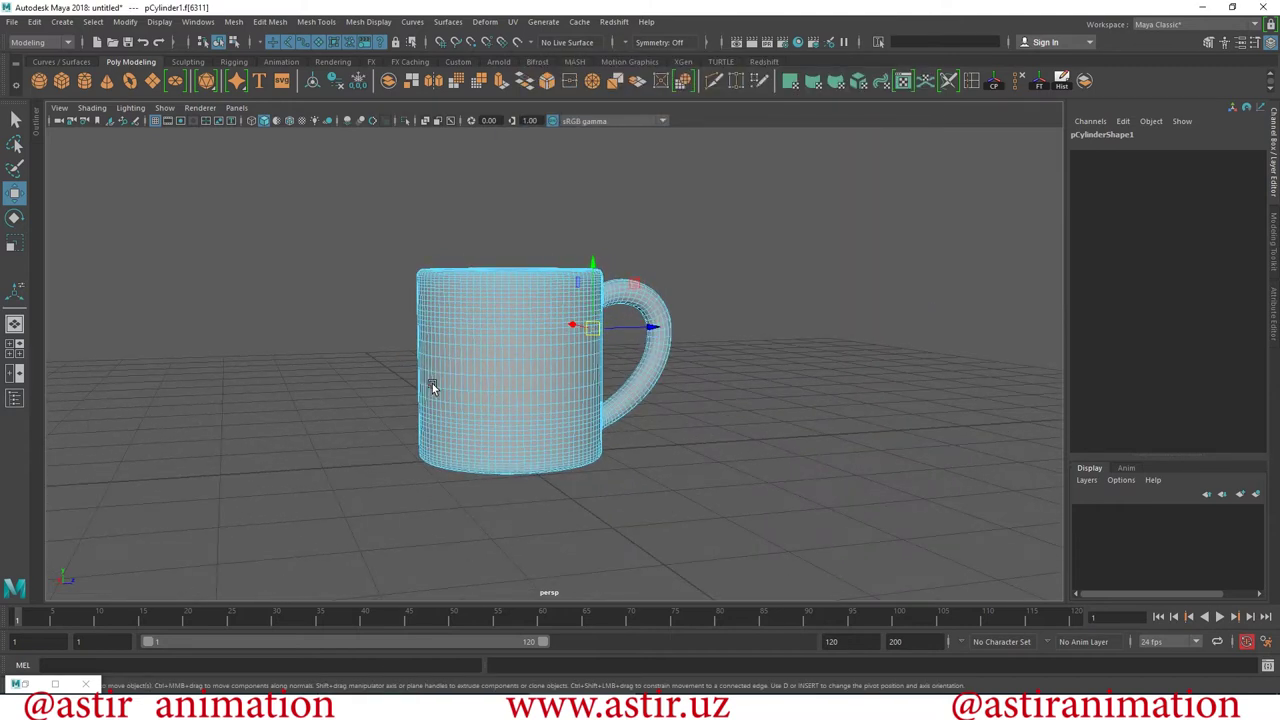
{"action": "key", "text": "ctrl+z"}
{"action": "key", "text": "ctrl+z"}
{"action": "key", "text": "ctrl+z"}
{"action": "key", "text": "ctrl+z"}
{"action": "key", "text": "ctrl+z"}
{"action": "key", "text": "ctrl+z"}
{"action": "key", "text": "ctrl+z"}
{"action": "key", "text": "ctrl+z"}
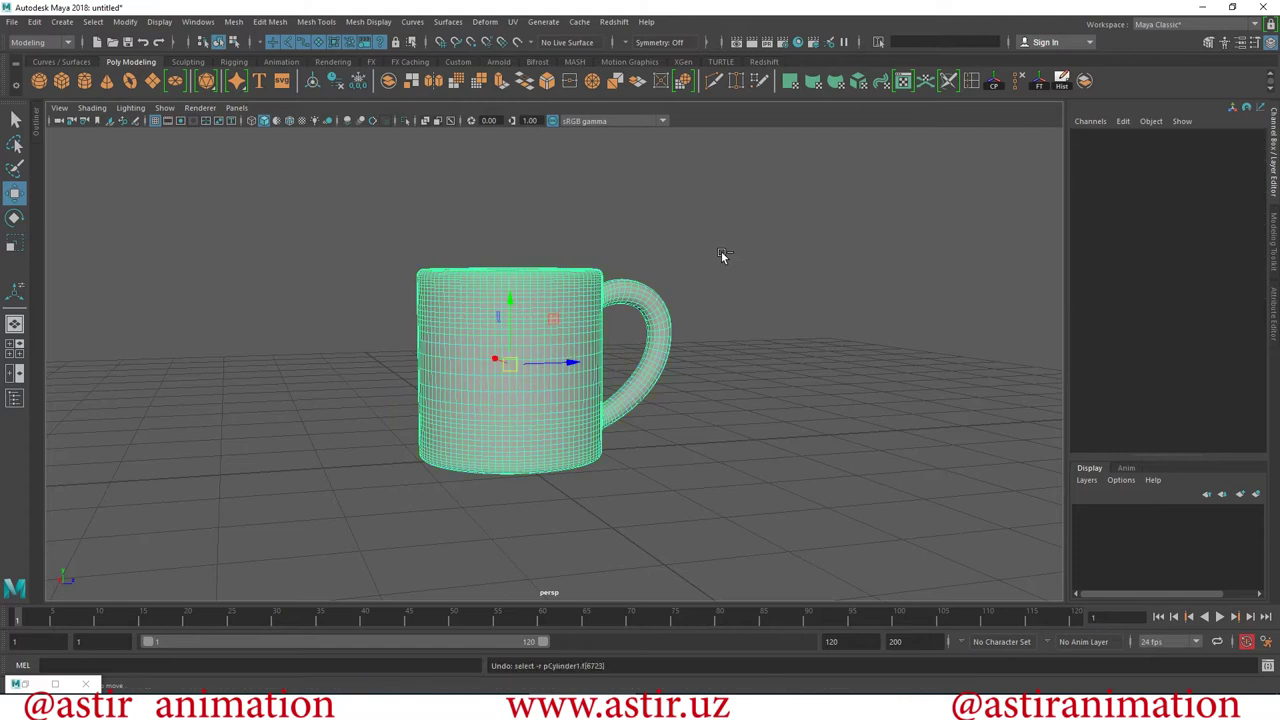
{"action": "key", "text": "ctrl+z"}
{"action": "key", "text": "ctrl+z"}
{"action": "key", "text": "ctrl+z"}
{"action": "key", "text": "ctrl+z"}
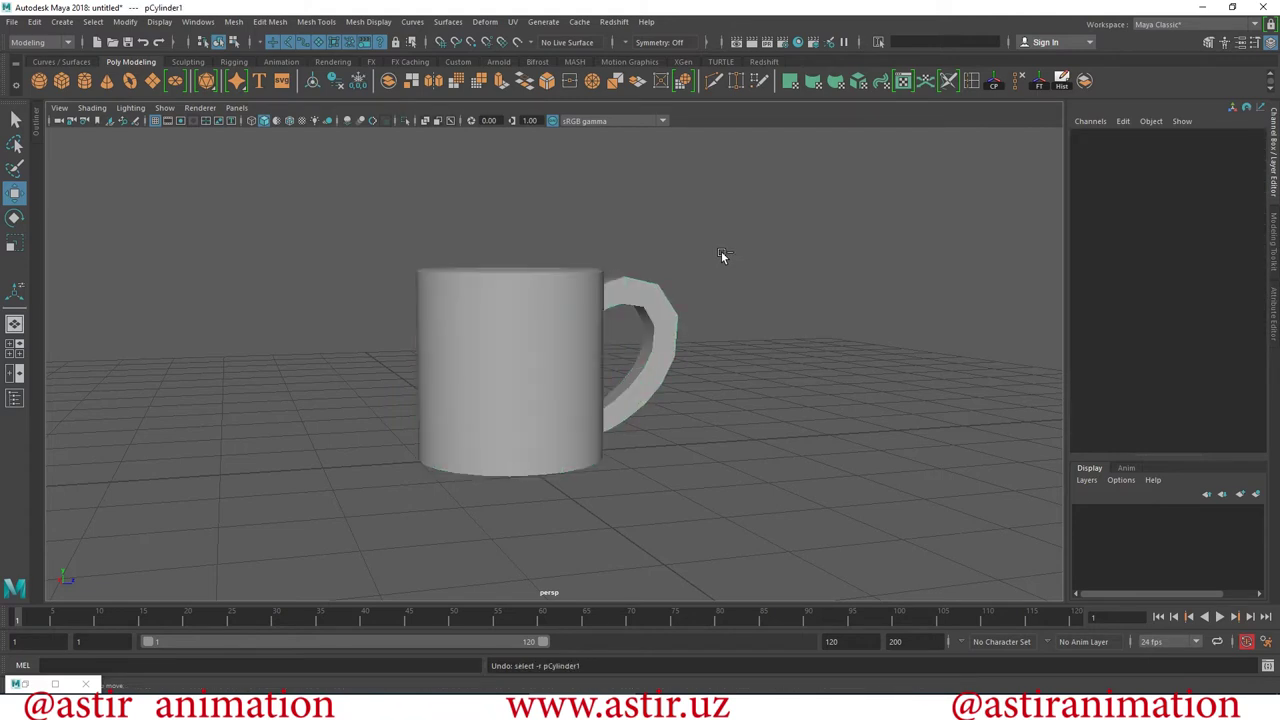
{"action": "key", "text": "ctrl+z"}
{"action": "mouse_move", "coordinate": [672, 387]}
{"action": "left_mouse_down", "text": "alt"}
{"action": "mouse_move", "coordinate": [437, 515]}
{"action": "mouse_move", "coordinate": [794, 482]}
{"action": "left_mouse_up", "text": "alt"}
{"action": "key", "text": "ctrl+z"}
Select the mug and display it with smooth mesh preview (3).
{"action": "left_click", "coordinate": [625, 362]}
{"action": "left_click_drag", "start_coordinate": [782, 376], "coordinate": [780, 322], "text": "alt"}
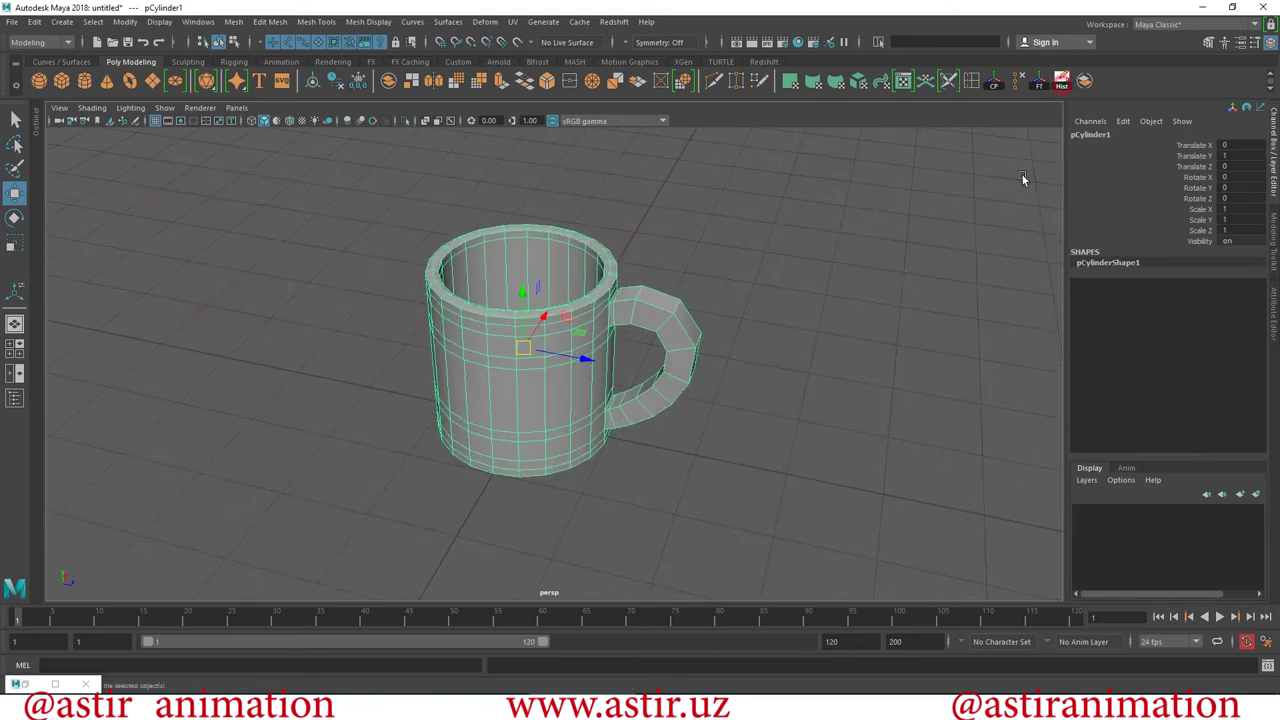
{"action": "left_click_drag", "start_coordinate": [718, 343], "coordinate": [790, 394], "text": "alt"}
{"action": "right_click_drag", "start_coordinate": [790, 394], "coordinate": [869, 369], "text": "alt"}
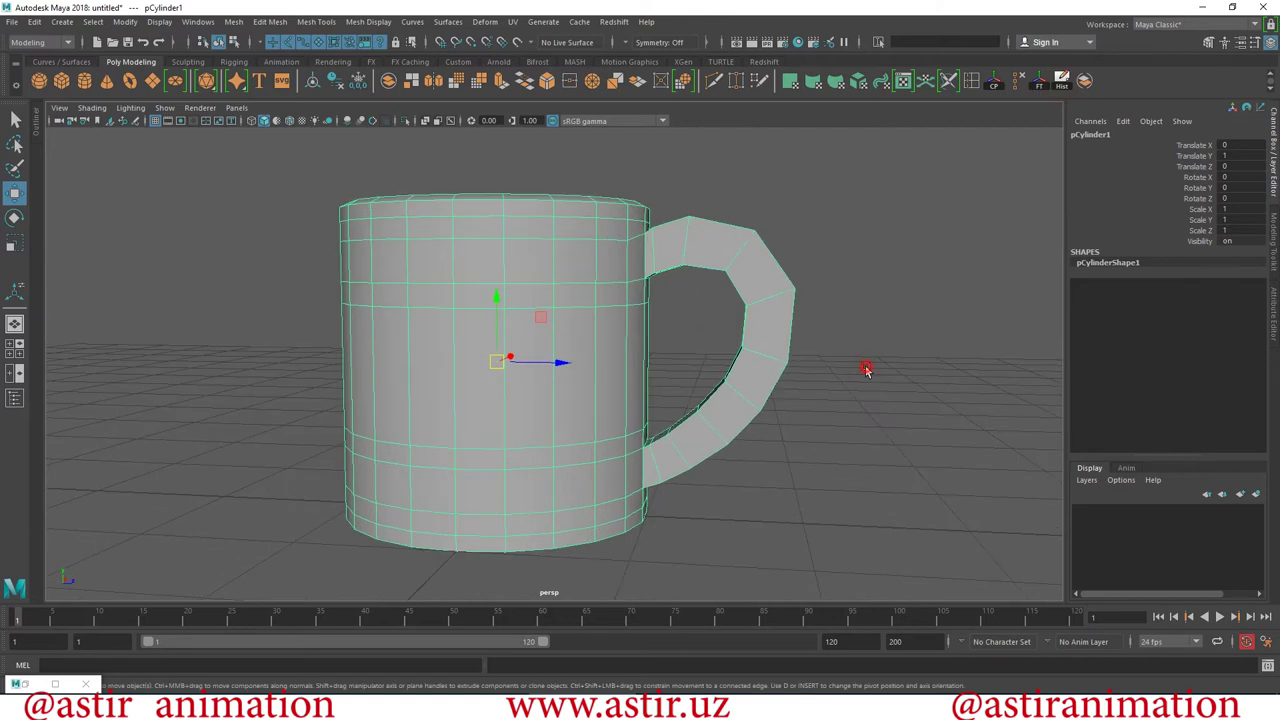
{"action": "key", "text": "3"}
{"action": "left_click", "coordinate": [822, 388]}
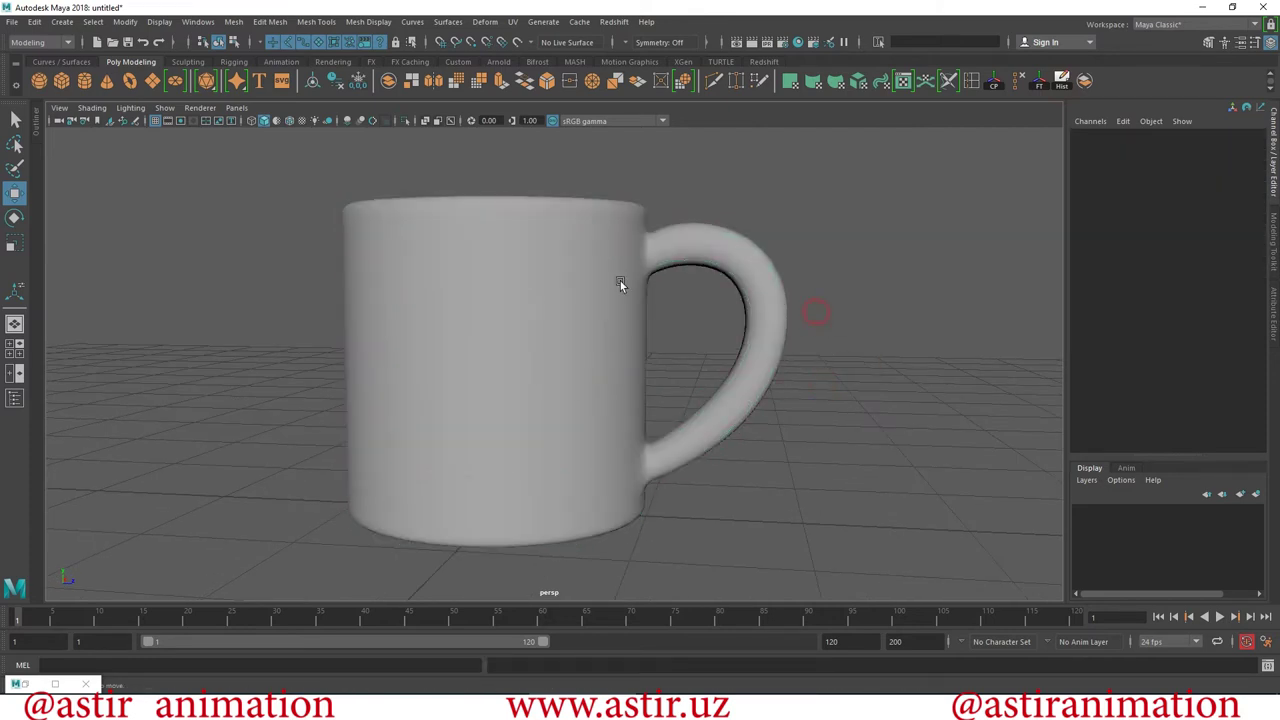
{"action": "left_click", "coordinate": [559, 284]}
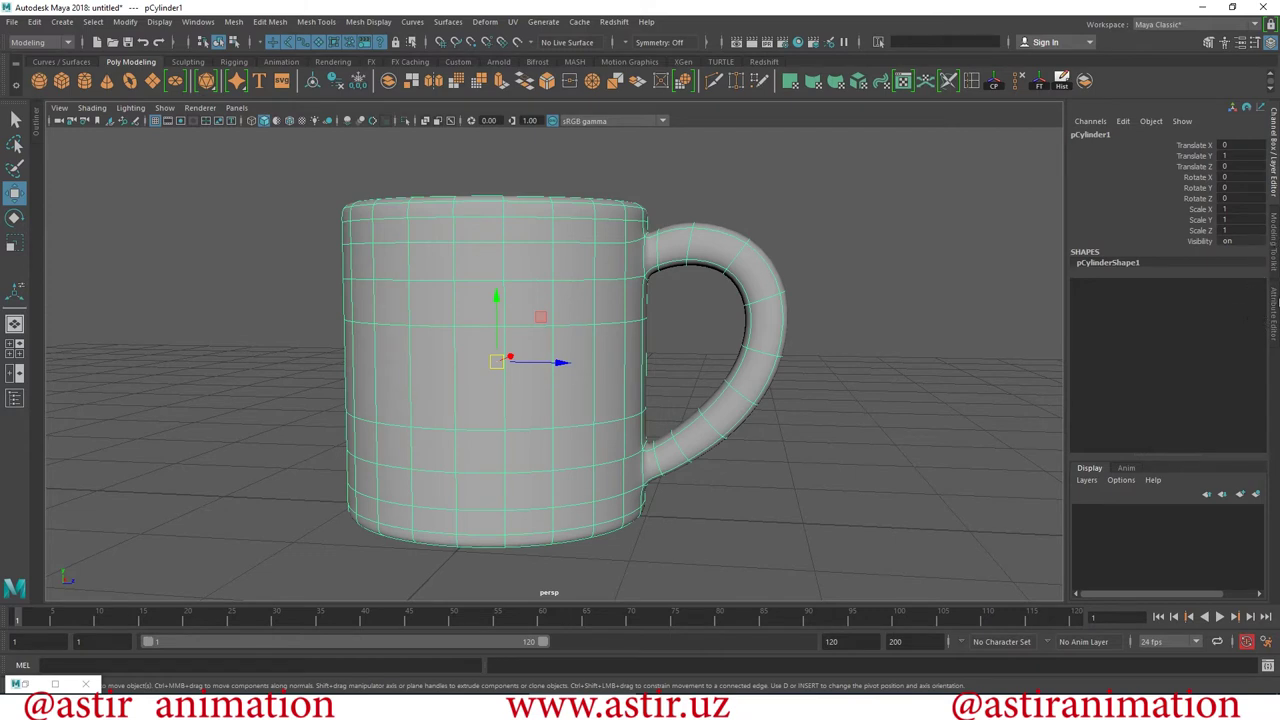
Set the lambert1 Color to teal in the Attribute Editor's colour picker.
{"action": "left_click", "coordinate": [1274, 305]}
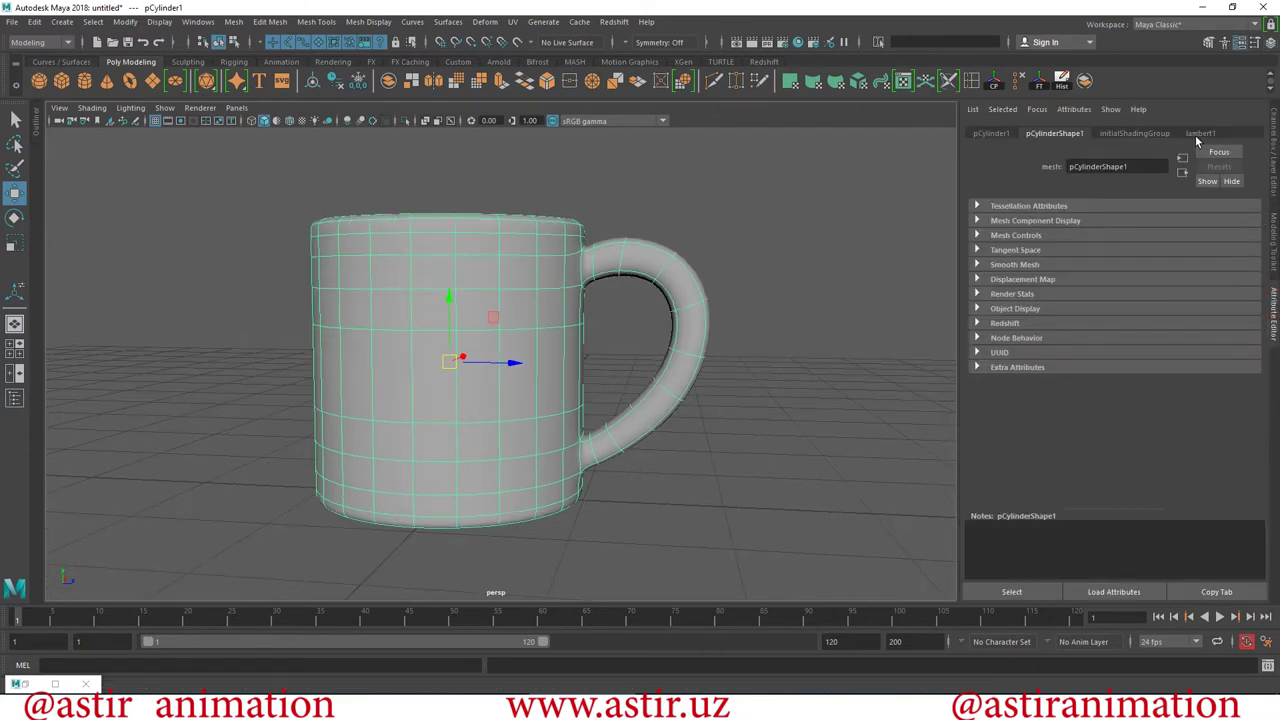
{"action": "left_click", "coordinate": [1200, 133]}
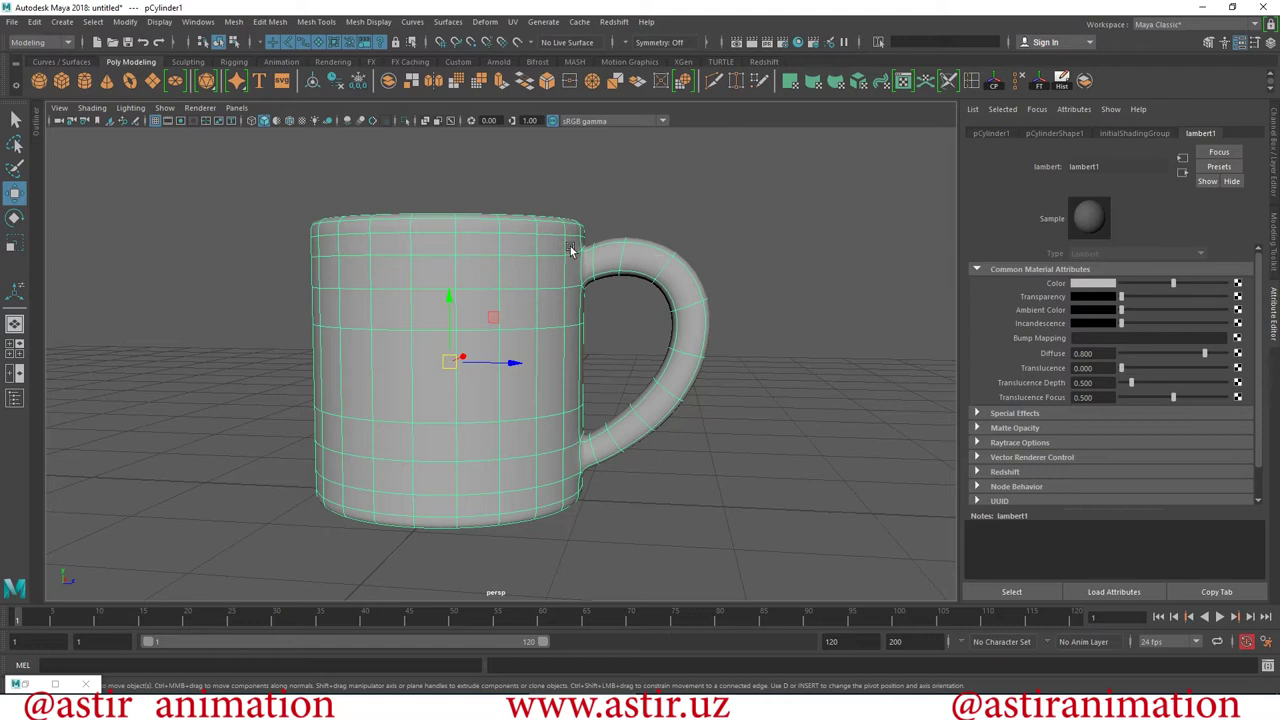
{"action": "left_click", "coordinate": [712, 212]}
{"action": "left_click", "coordinate": [491, 294]}
{"action": "left_click", "coordinate": [1100, 287]}
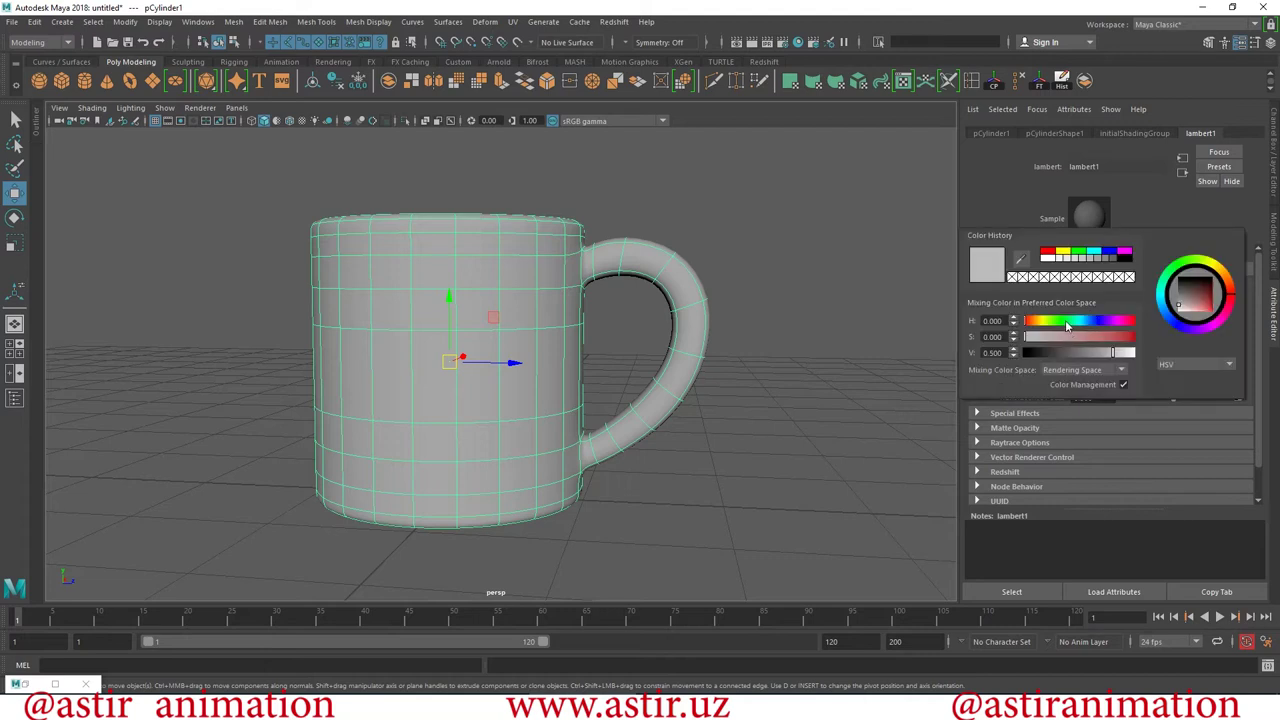
{"action": "mouse_move", "coordinate": [1192, 305]}
{"action": "left_mouse_down"}
{"action": "mouse_move", "coordinate": [1212, 312]}
{"action": "mouse_move", "coordinate": [1166, 318]}
{"action": "mouse_move", "coordinate": [1160, 290]}
{"action": "left_mouse_up"}
{"action": "left_click", "coordinate": [893, 411]}
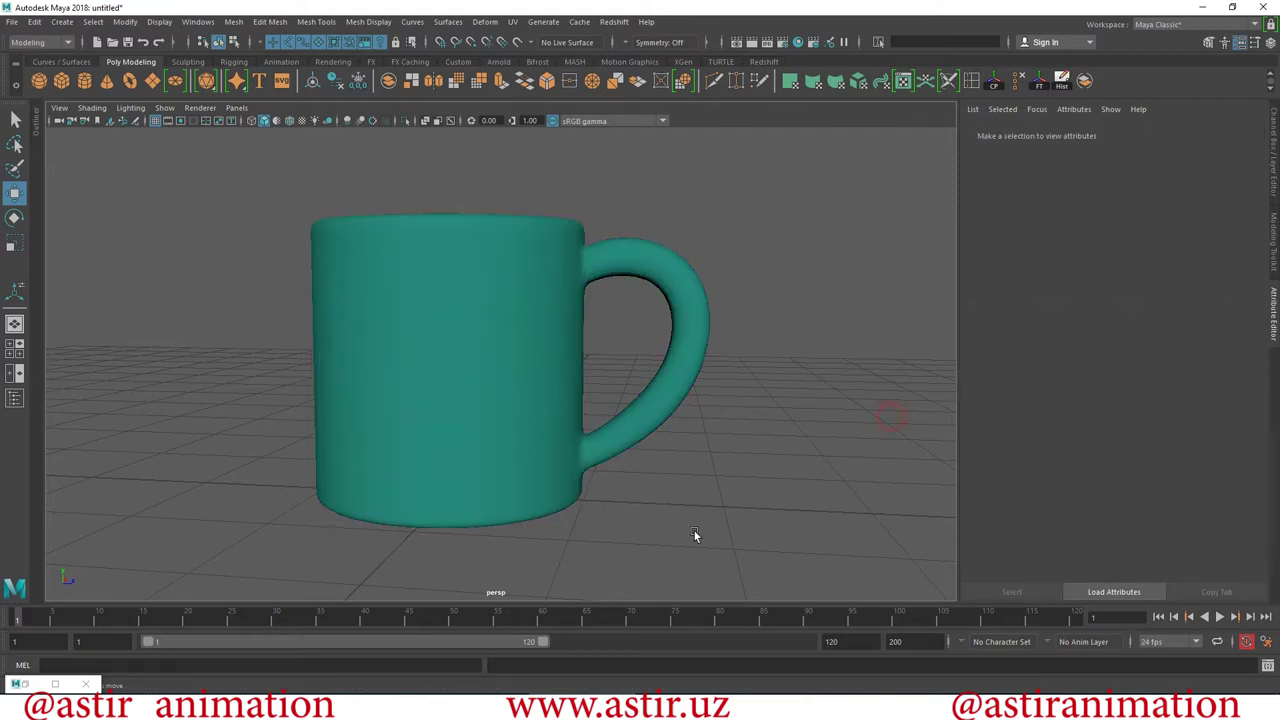
Select the horizontal loop of faces around the mug's middle in face mode.
{"action": "mouse_move", "coordinate": [629, 409]}
{"action": "left_mouse_down", "text": "alt"}
{"action": "mouse_move", "coordinate": [647, 537]}
{"action": "mouse_move", "coordinate": [610, 518]}
{"action": "mouse_move", "coordinate": [542, 409]}
{"action": "mouse_move", "coordinate": [329, 287]}
{"action": "mouse_move", "coordinate": [389, 303]}
{"action": "mouse_move", "coordinate": [511, 303]}
{"action": "mouse_move", "coordinate": [317, 281]}
{"action": "mouse_move", "coordinate": [401, 409]}
{"action": "mouse_move", "coordinate": [652, 410]}
{"action": "left_mouse_up", "text": "alt"}
{"action": "scroll", "coordinate": [652, 410], "scroll_direction": "up", "scroll_amount": 3}
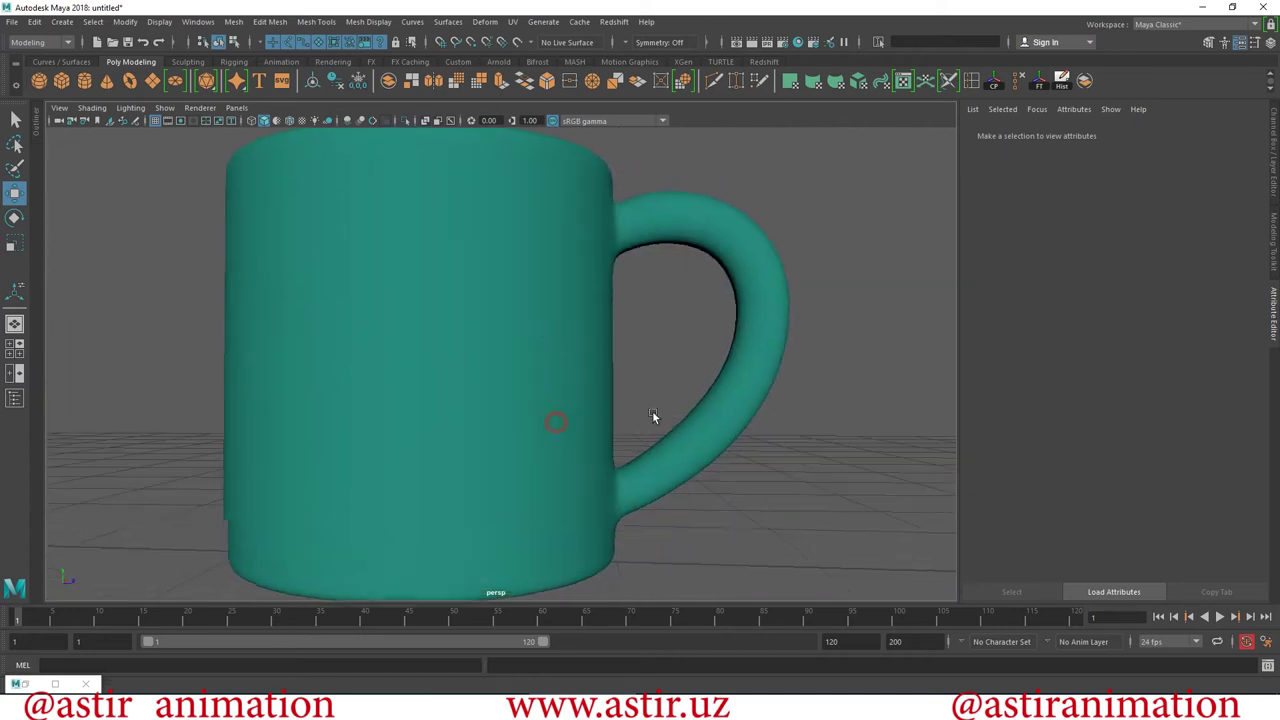
{"action": "right_click", "coordinate": [481, 290]}
{"action": "left_click", "coordinate": [480, 325]}
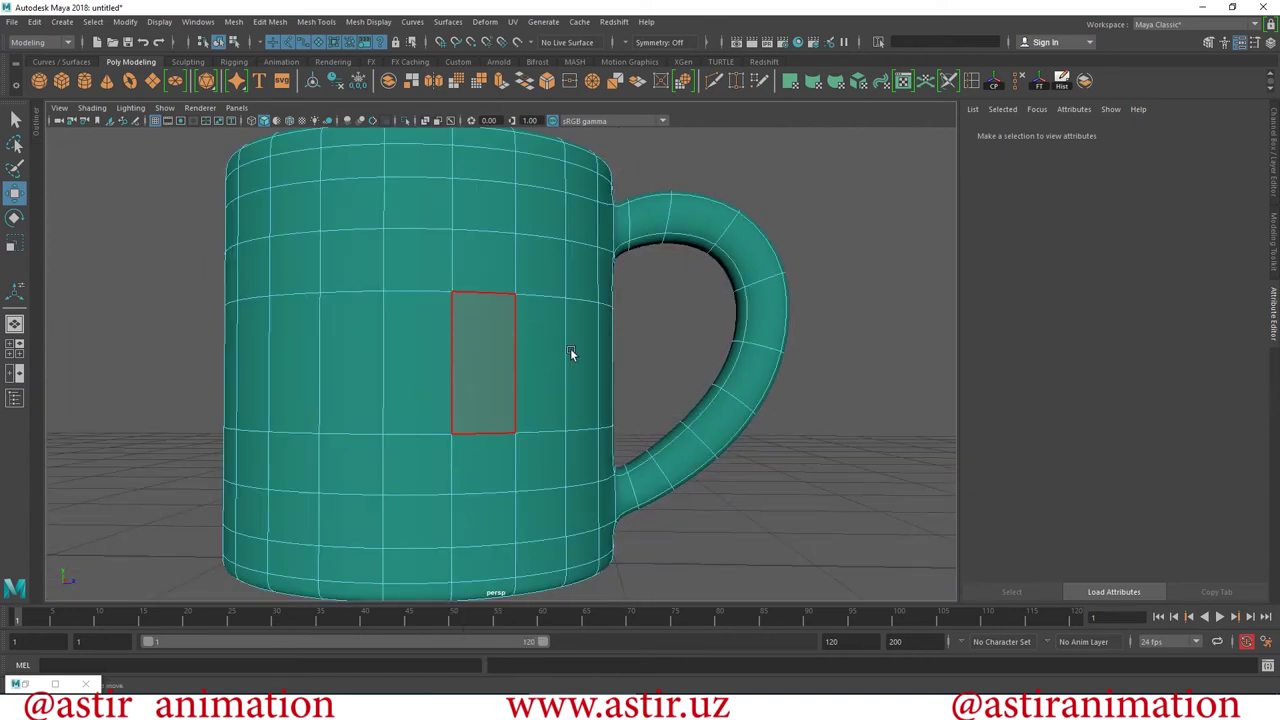
{"action": "left_click", "coordinate": [522, 353]}
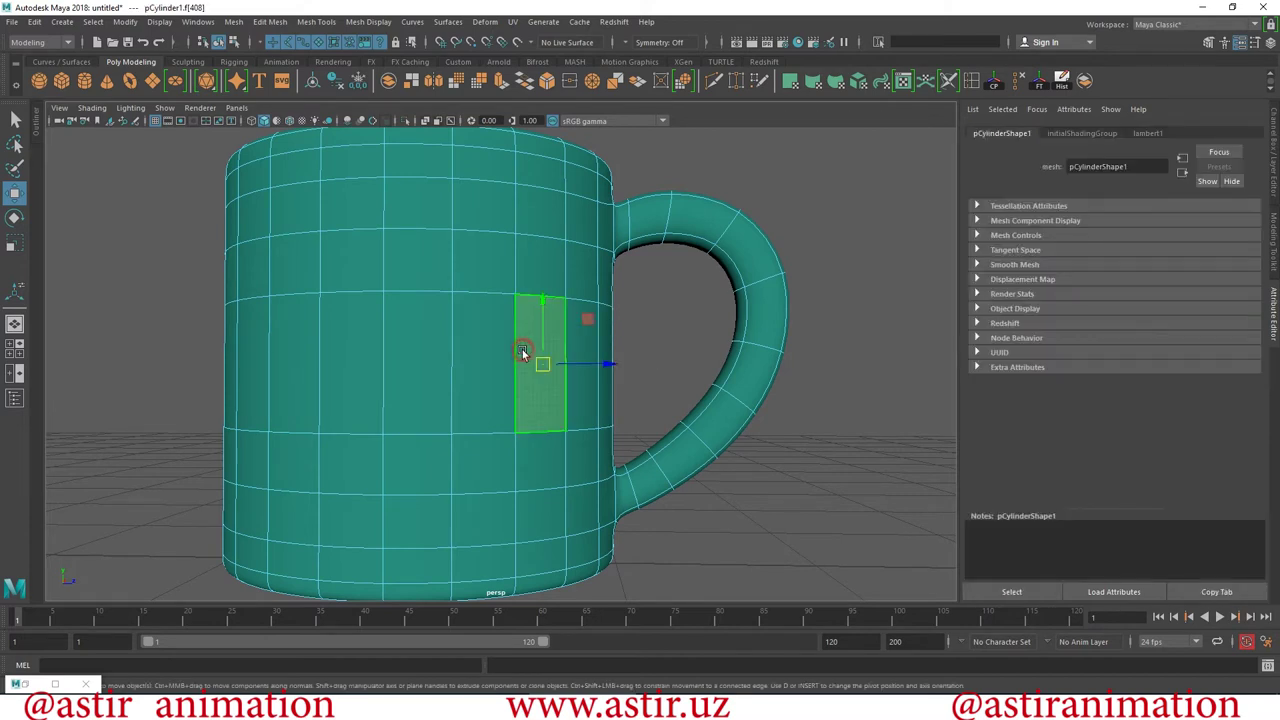
{"action": "double_click", "coordinate": [491, 354], "text": "shift"}
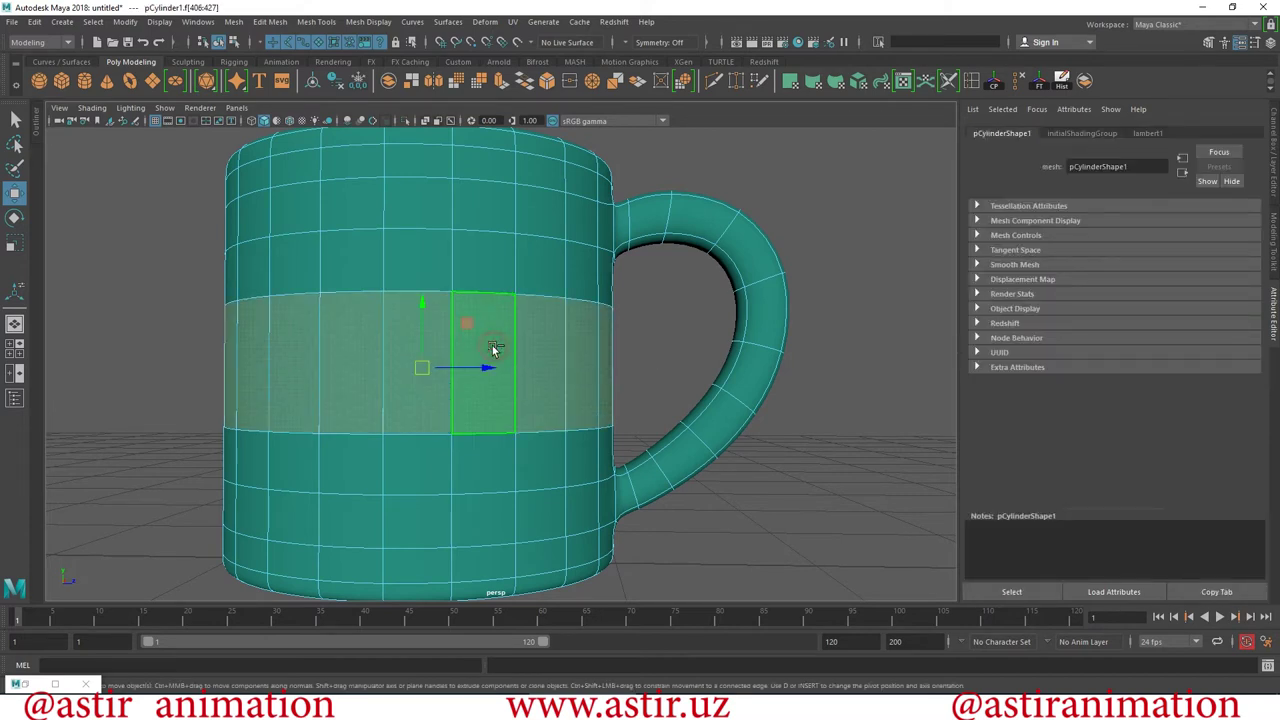
{"action": "left_click", "coordinate": [660, 346]}
{"action": "left_click", "coordinate": [427, 345]}
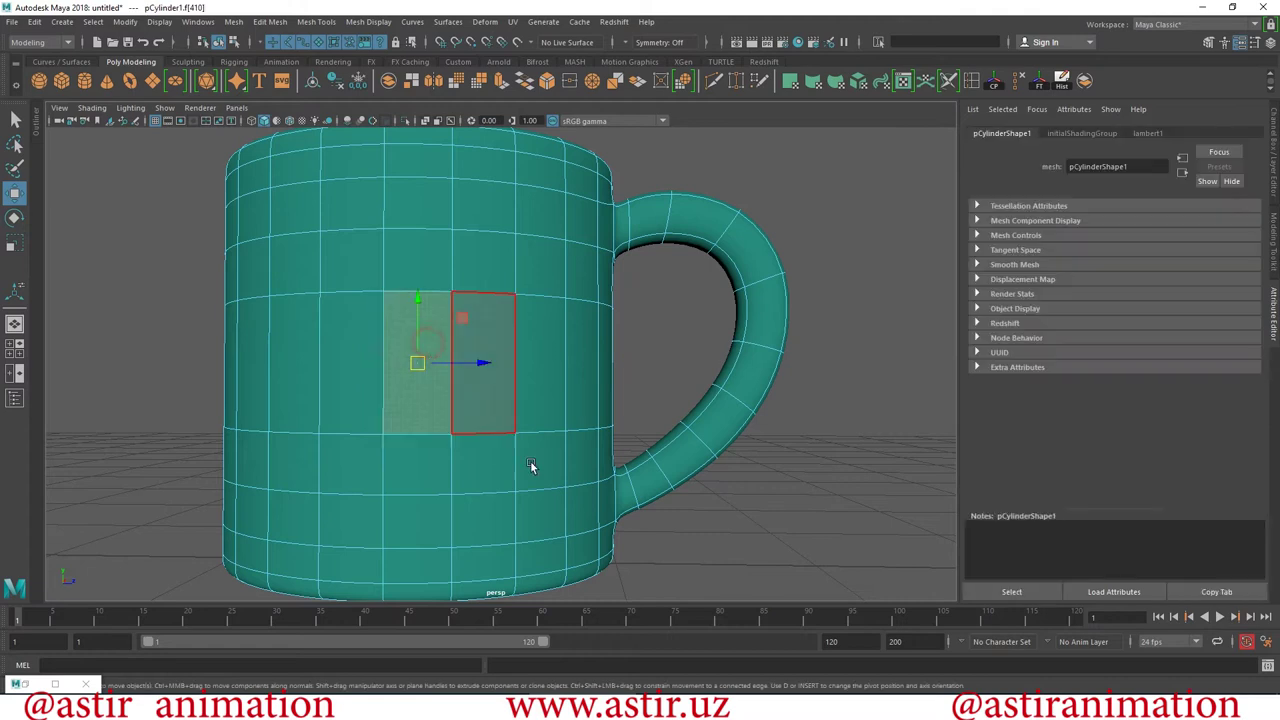
{"action": "double_click", "coordinate": [500, 328], "text": "shift"}
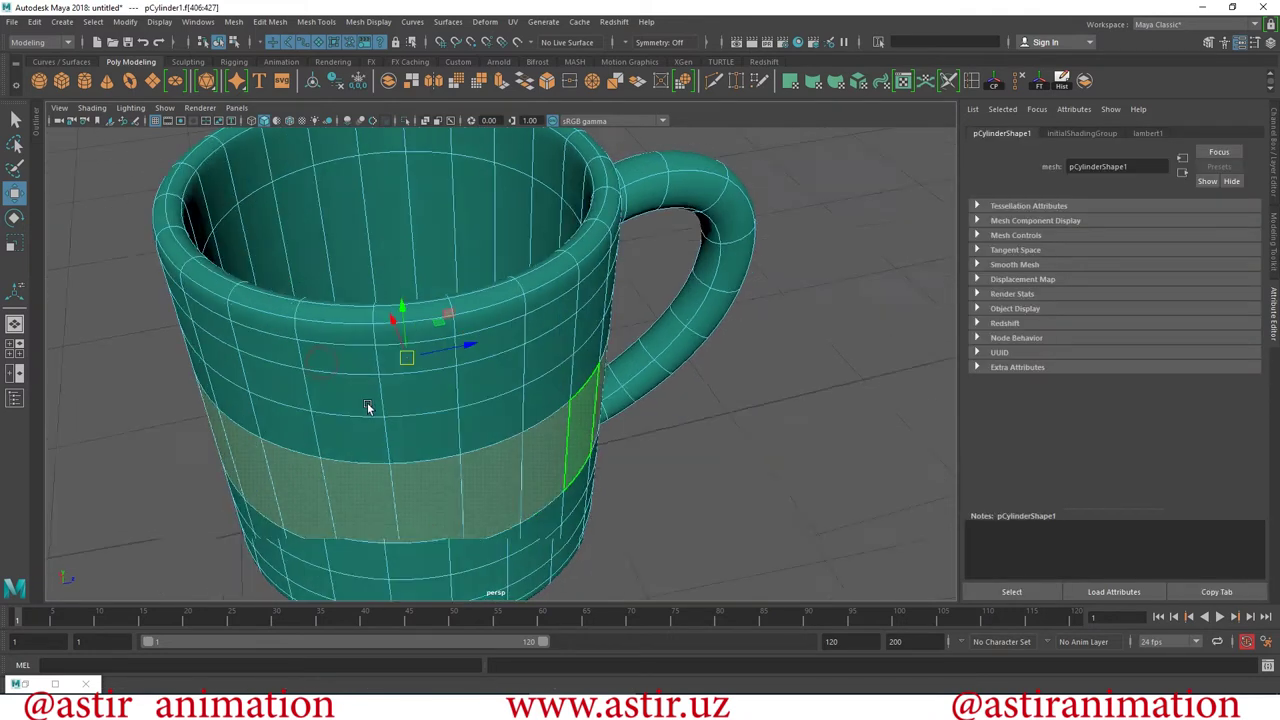
{"action": "mouse_move", "coordinate": [318, 367]}
{"action": "left_mouse_down", "text": "alt"}
{"action": "mouse_move", "coordinate": [270, 363]}
{"action": "mouse_move", "coordinate": [335, 365]}
{"action": "left_mouse_up", "text": "alt"}
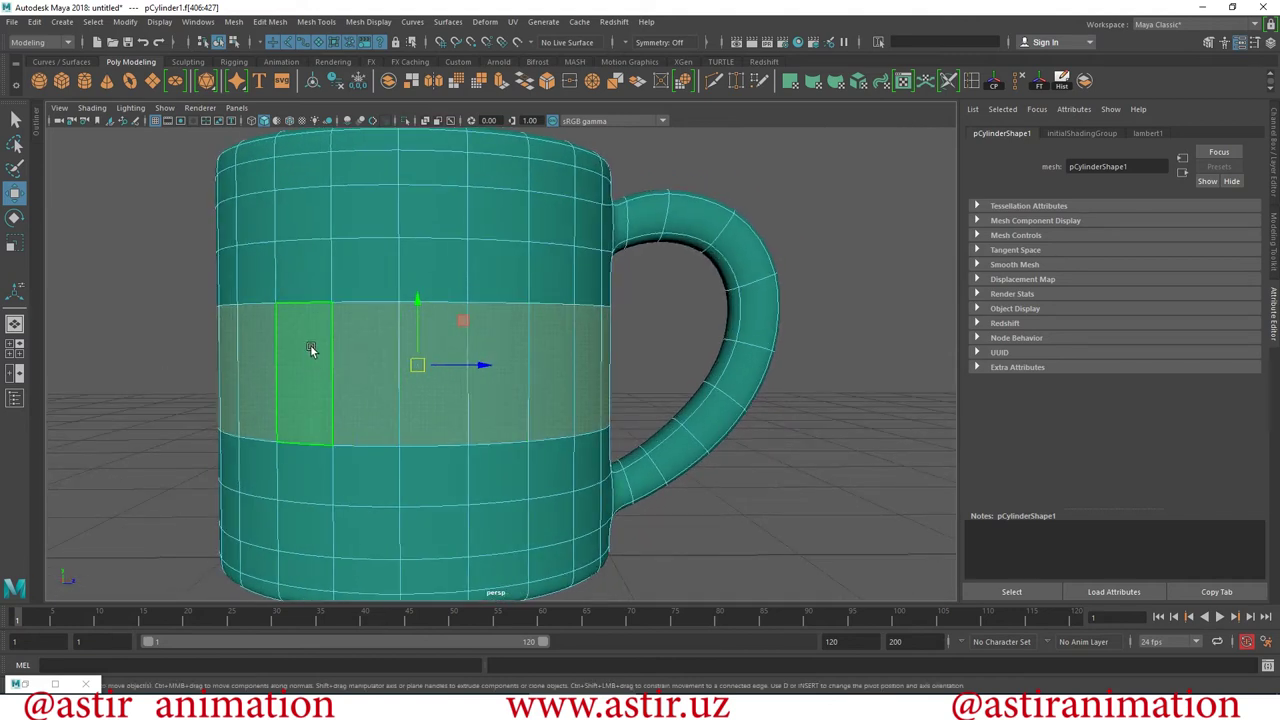
Assign a new Maya Lambert material (lambert2) to the selected face band.
{"action": "right_click", "coordinate": [310, 347]}
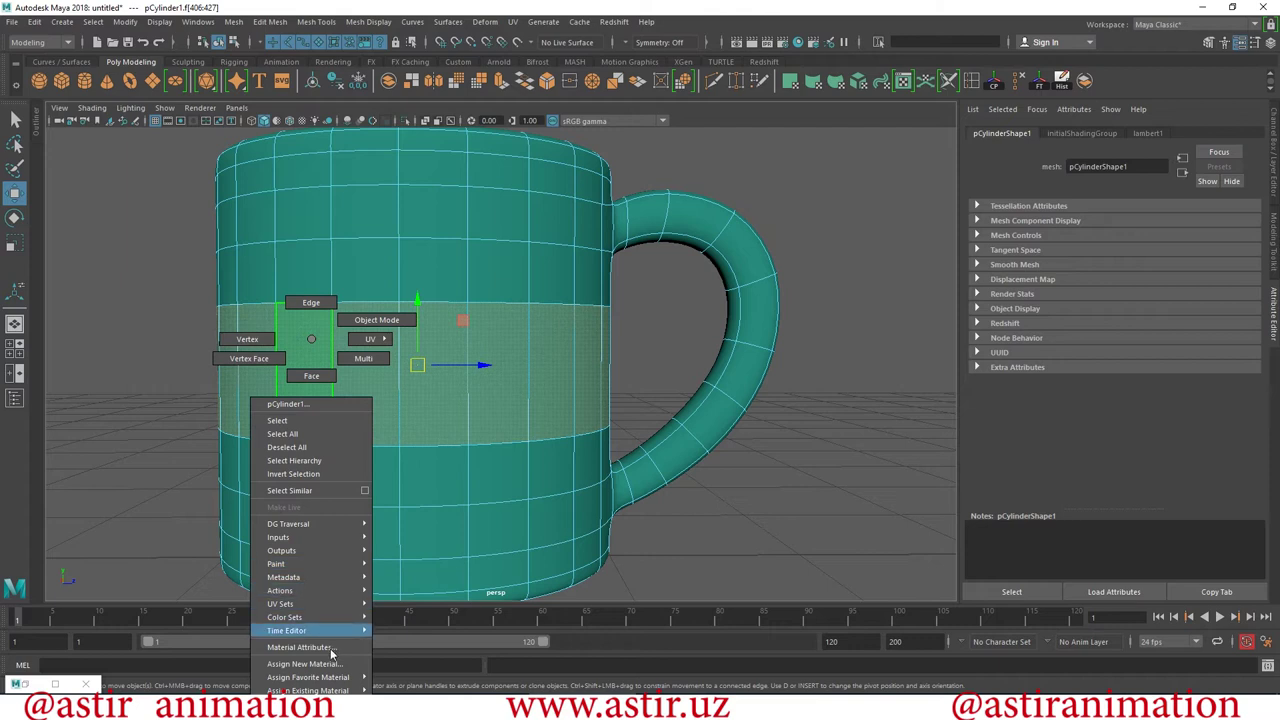
{"action": "left_click", "coordinate": [304, 664]}
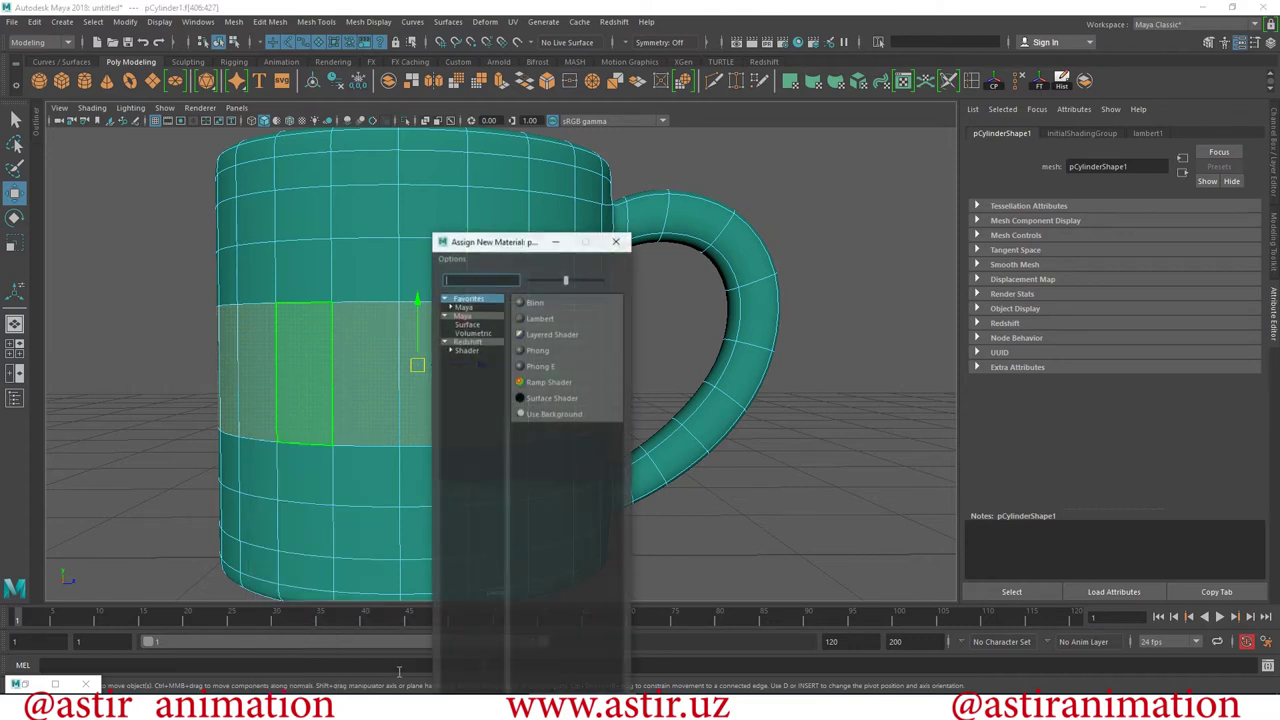
{"action": "left_click", "coordinate": [478, 316]}
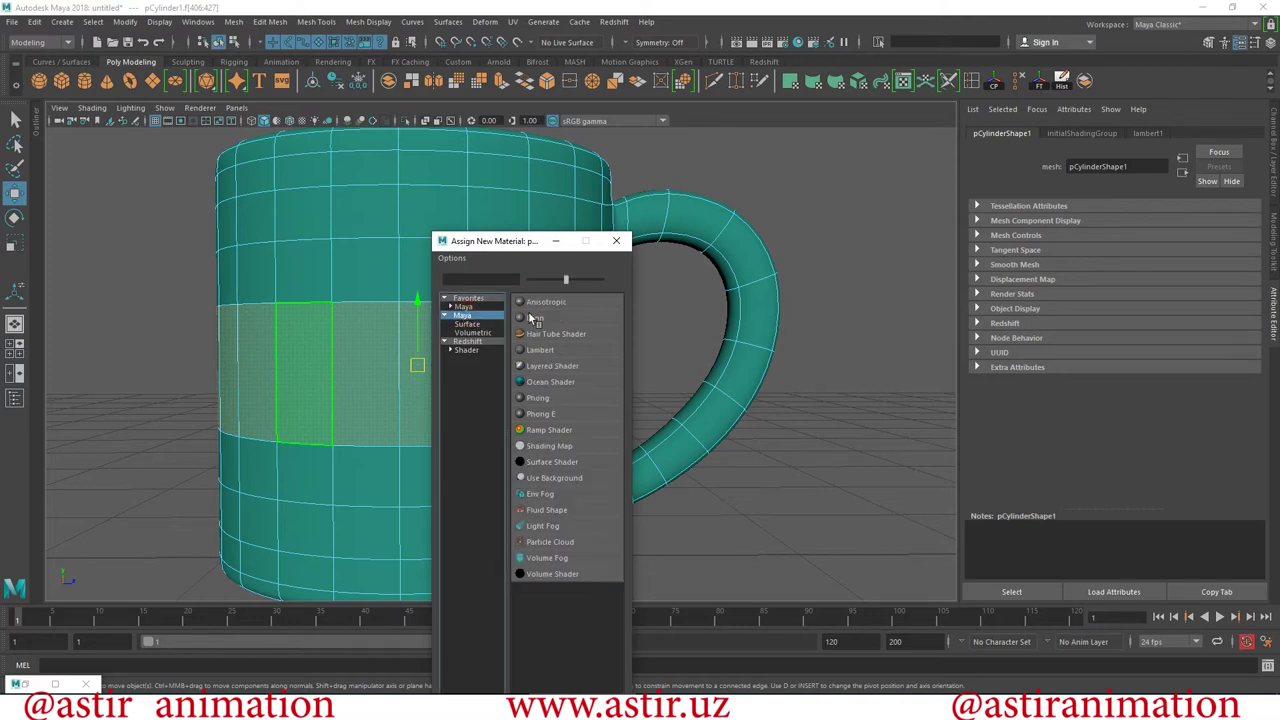
{"action": "left_click", "coordinate": [540, 352]}
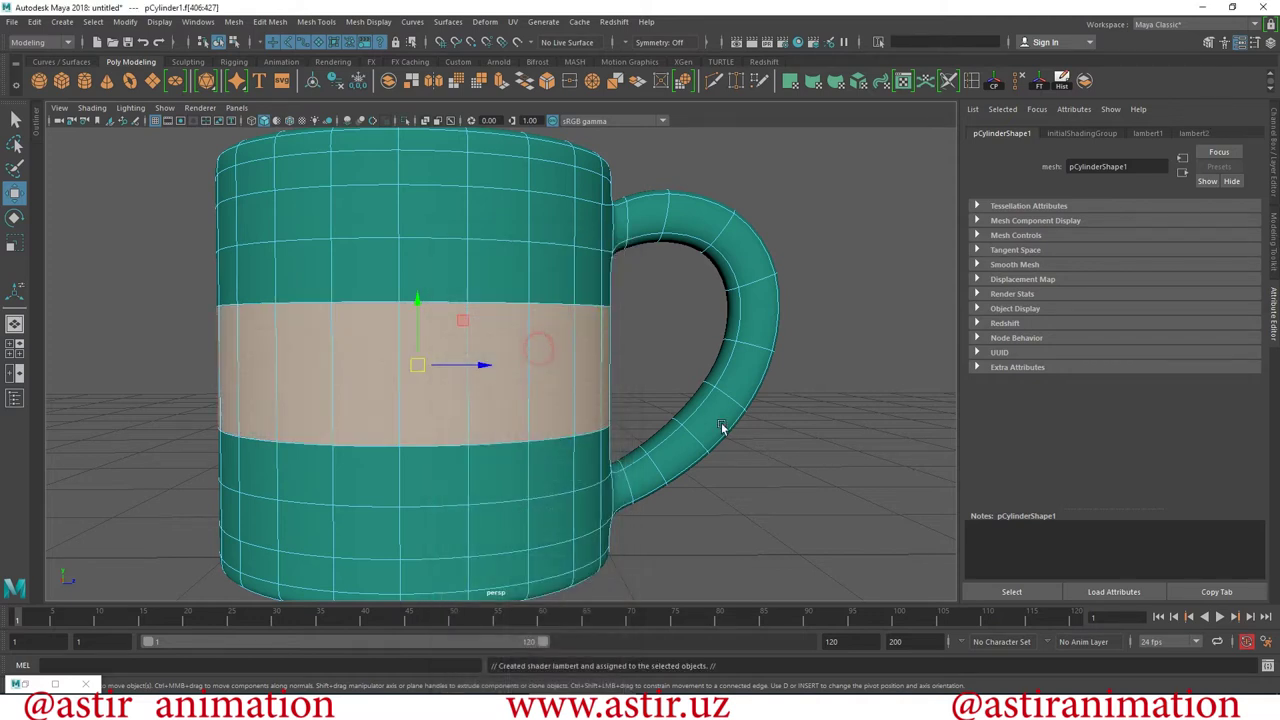
{"action": "left_click", "coordinate": [790, 537]}
Orbit around the mug to view the band and select the mug.
{"action": "scroll", "coordinate": [790, 537], "scroll_direction": "down", "scroll_amount": 10}
{"action": "mouse_move", "coordinate": [502, 457]}
{"action": "left_mouse_down", "text": "alt"}
{"action": "mouse_move", "coordinate": [821, 437]}
{"action": "mouse_move", "coordinate": [856, 575]}
{"action": "mouse_move", "coordinate": [568, 439]}
{"action": "mouse_move", "coordinate": [610, 515]}
{"action": "left_mouse_up", "text": "alt"}
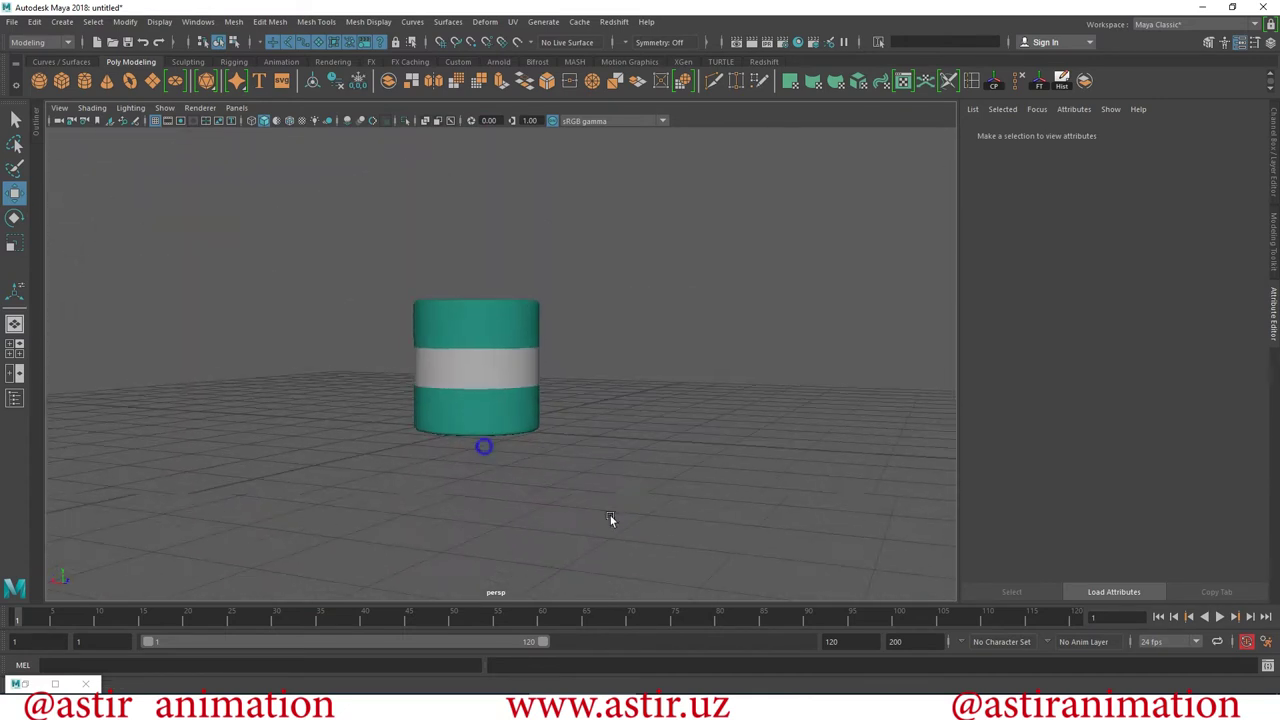
{"action": "scroll", "coordinate": [531, 390], "scroll_direction": "up", "scroll_amount": 5}
{"action": "scroll", "coordinate": [574, 357], "scroll_direction": "down", "scroll_amount": 1}
{"action": "left_click", "coordinate": [603, 352]}
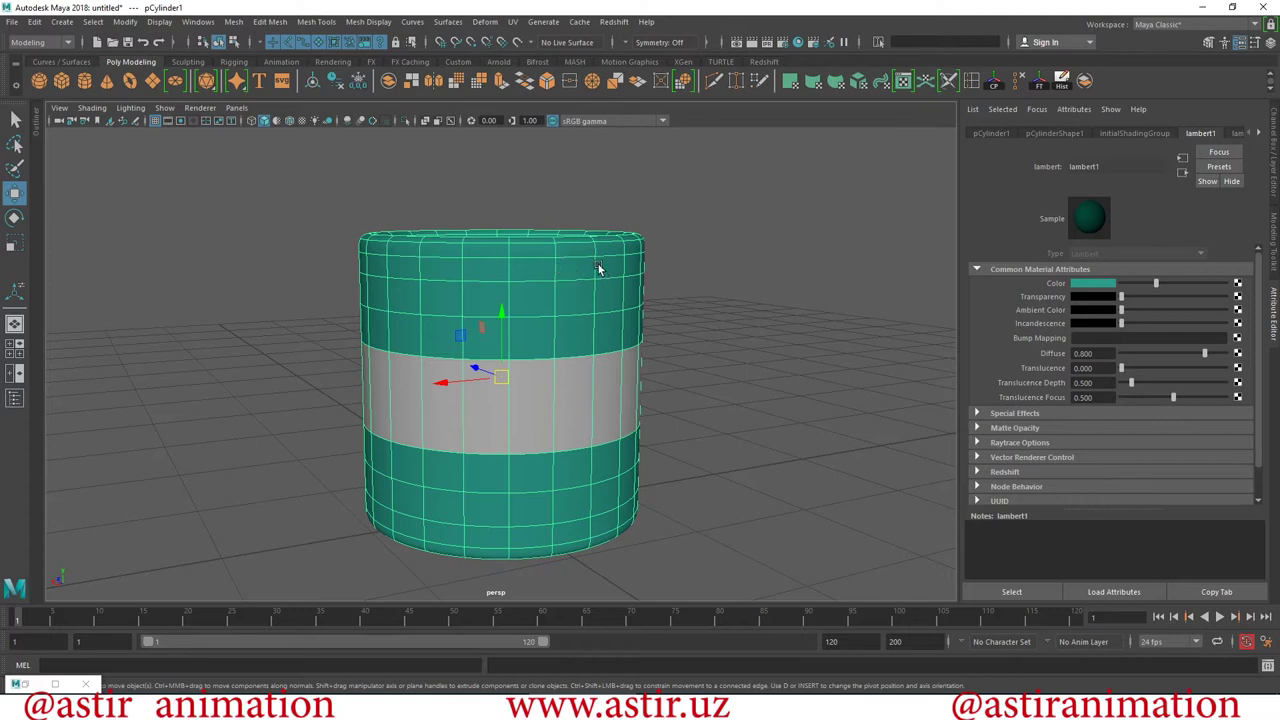
{"action": "left_click_drag", "start_coordinate": [705, 337], "coordinate": [682, 193], "text": "alt"}
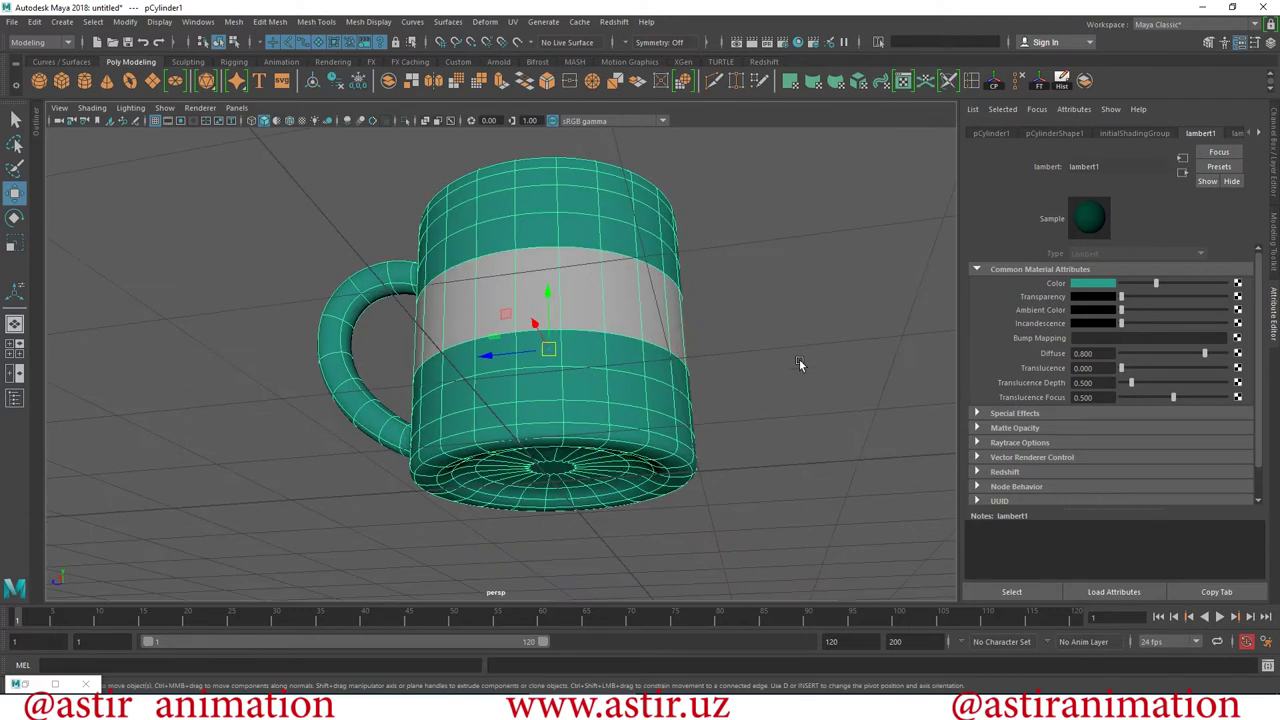
{"action": "left_click_drag", "start_coordinate": [799, 364], "coordinate": [788, 455], "text": "alt"}
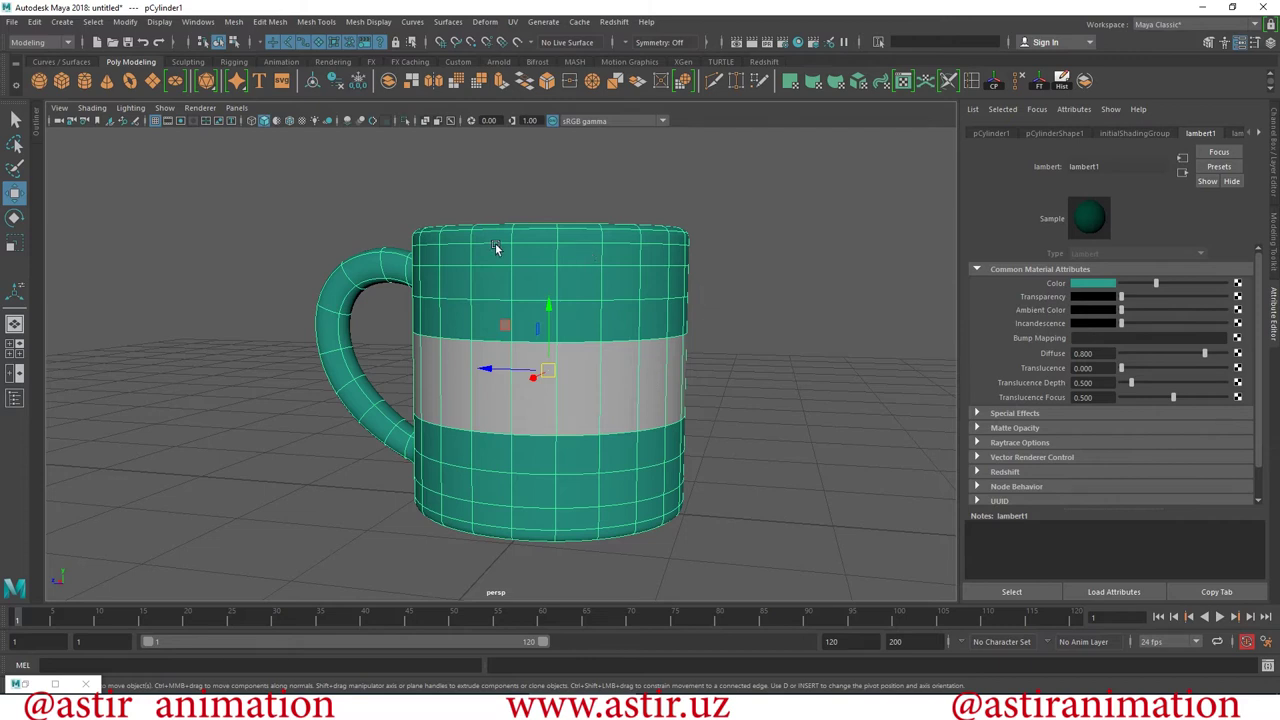
{"action": "left_click_drag", "start_coordinate": [718, 380], "coordinate": [594, 380], "text": "alt"}
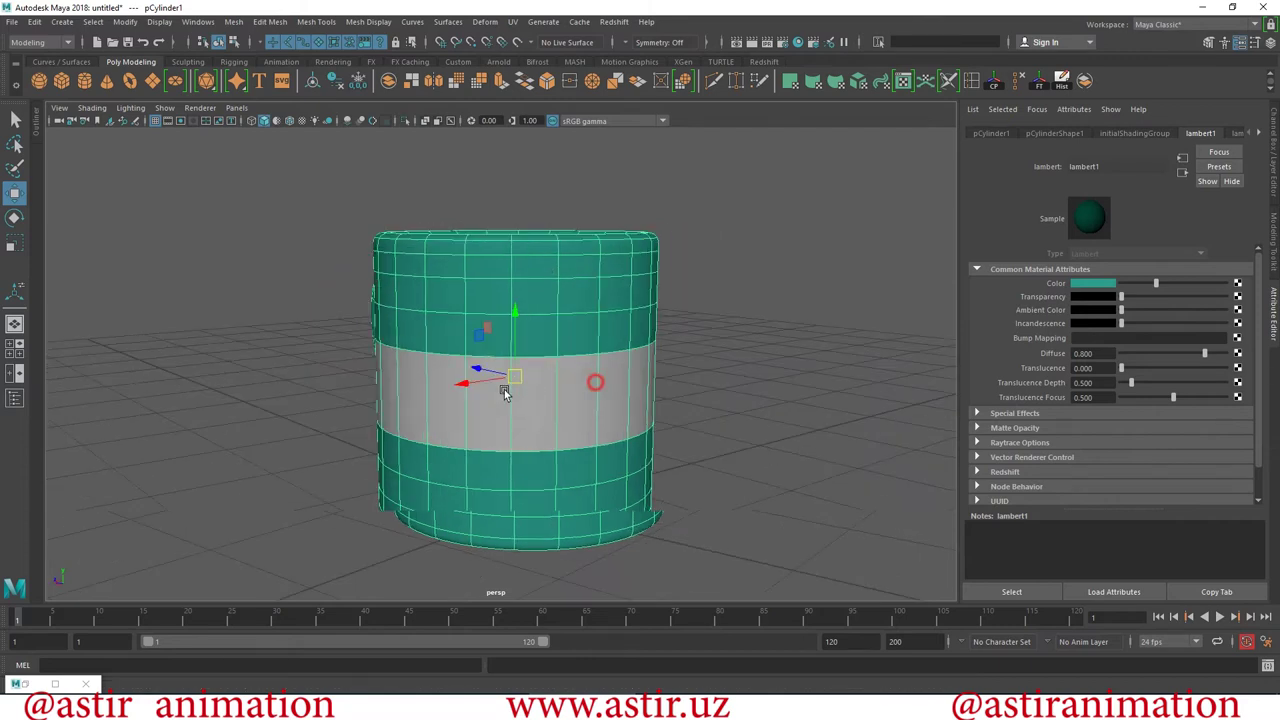
{"action": "left_click", "coordinate": [834, 414]}
{"action": "mouse_move", "coordinate": [494, 543]}
{"action": "left_mouse_down", "text": "alt"}
{"action": "mouse_move", "coordinate": [713, 585]}
{"action": "mouse_move", "coordinate": [663, 441]}
{"action": "mouse_move", "coordinate": [600, 544]}
{"action": "left_mouse_up", "text": "alt"}
{"action": "left_click", "coordinate": [562, 348]}
{"action": "left_click_drag", "start_coordinate": [637, 265], "coordinate": [571, 314], "text": "alt"}
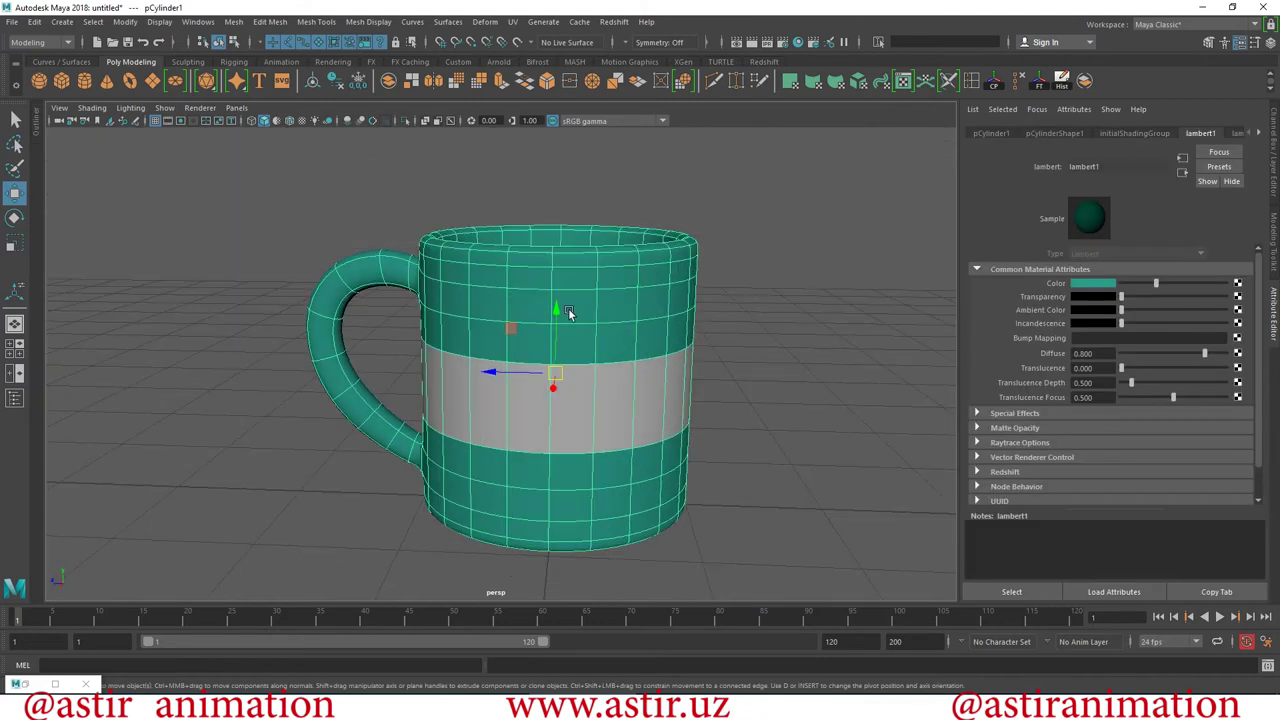
Select the grey band's faces and show the lambert2 tab in the Attribute Editor.
{"action": "right_click_drag", "start_coordinate": [571, 314], "coordinate": [630, 332]}
{"action": "left_click_drag", "start_coordinate": [581, 337], "coordinate": [591, 306], "text": "alt"}
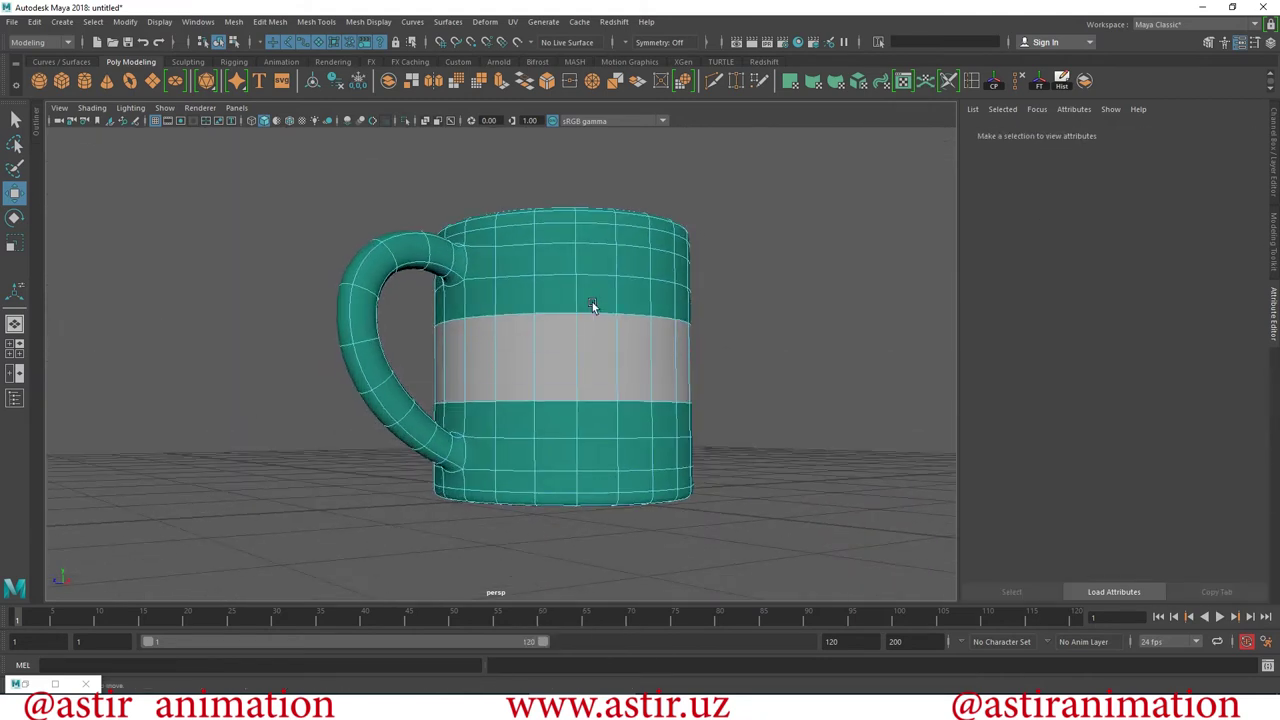
{"action": "left_click", "coordinate": [586, 294]}
{"action": "right_click_drag", "start_coordinate": [548, 335], "coordinate": [600, 316]}
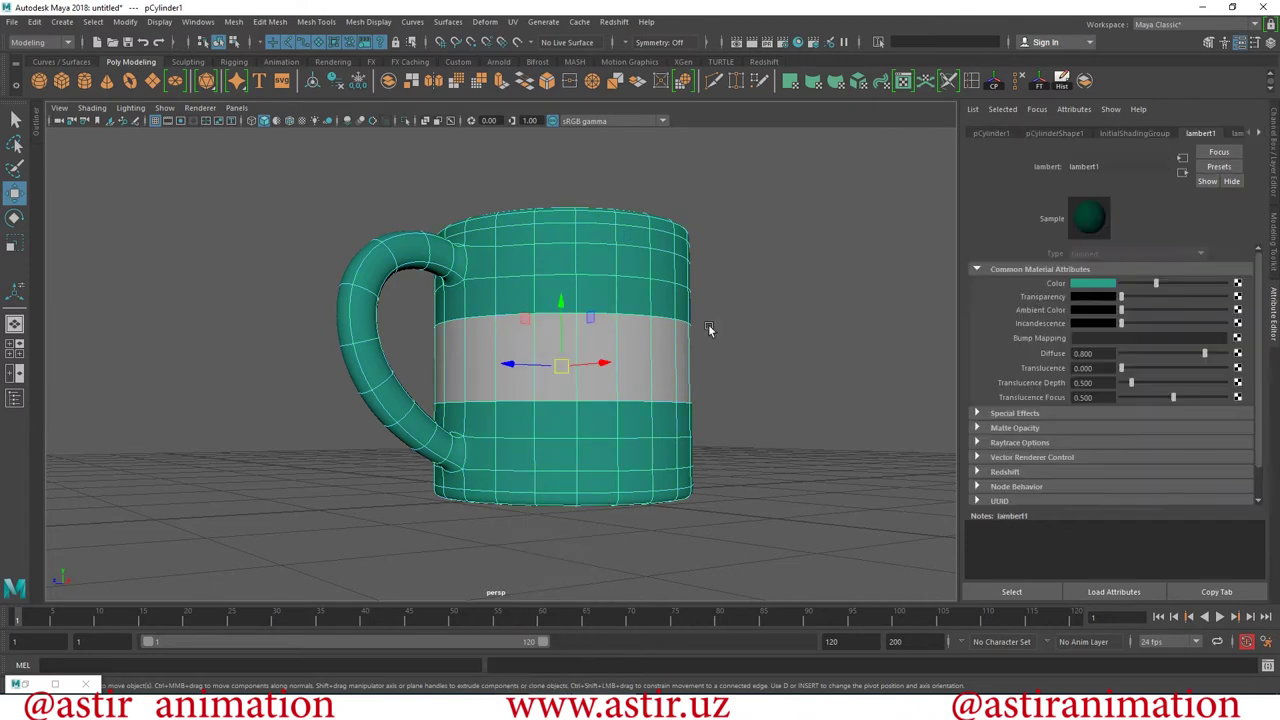
{"action": "left_click", "coordinate": [784, 310]}
{"action": "left_click", "coordinate": [646, 329]}
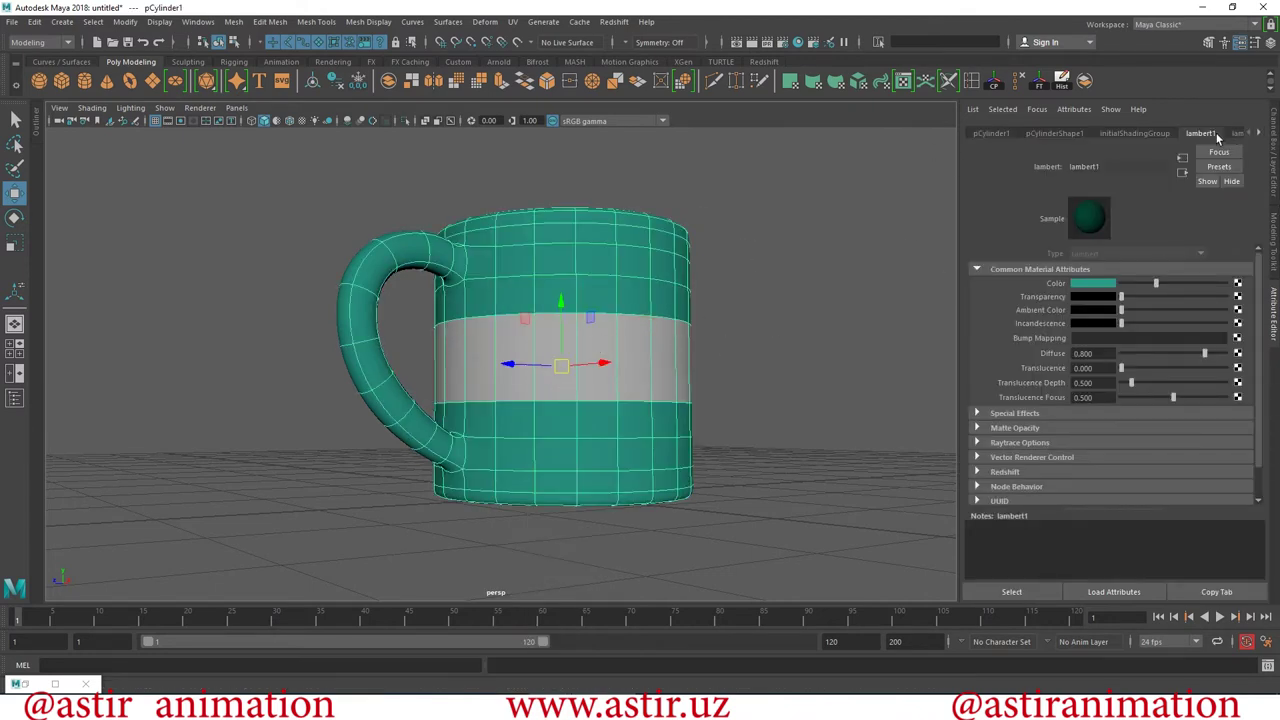
{"action": "left_click", "coordinate": [1260, 137]}
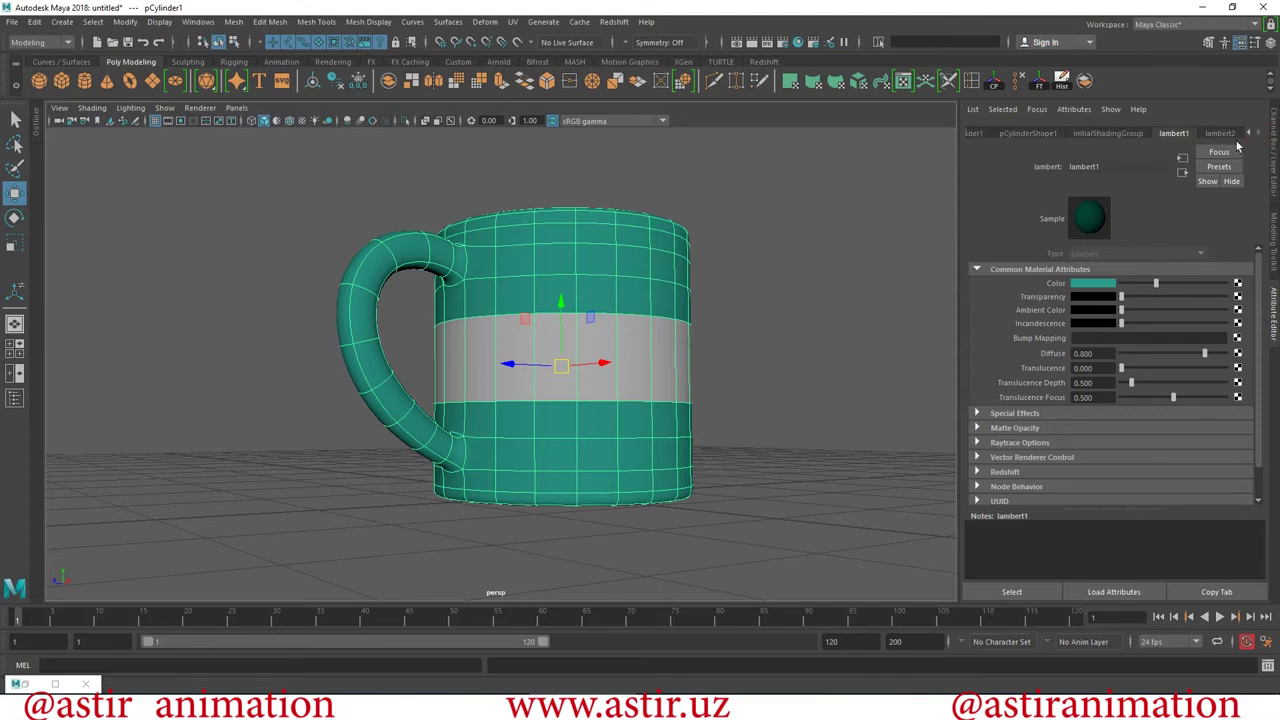
{"action": "left_click", "coordinate": [1214, 136]}
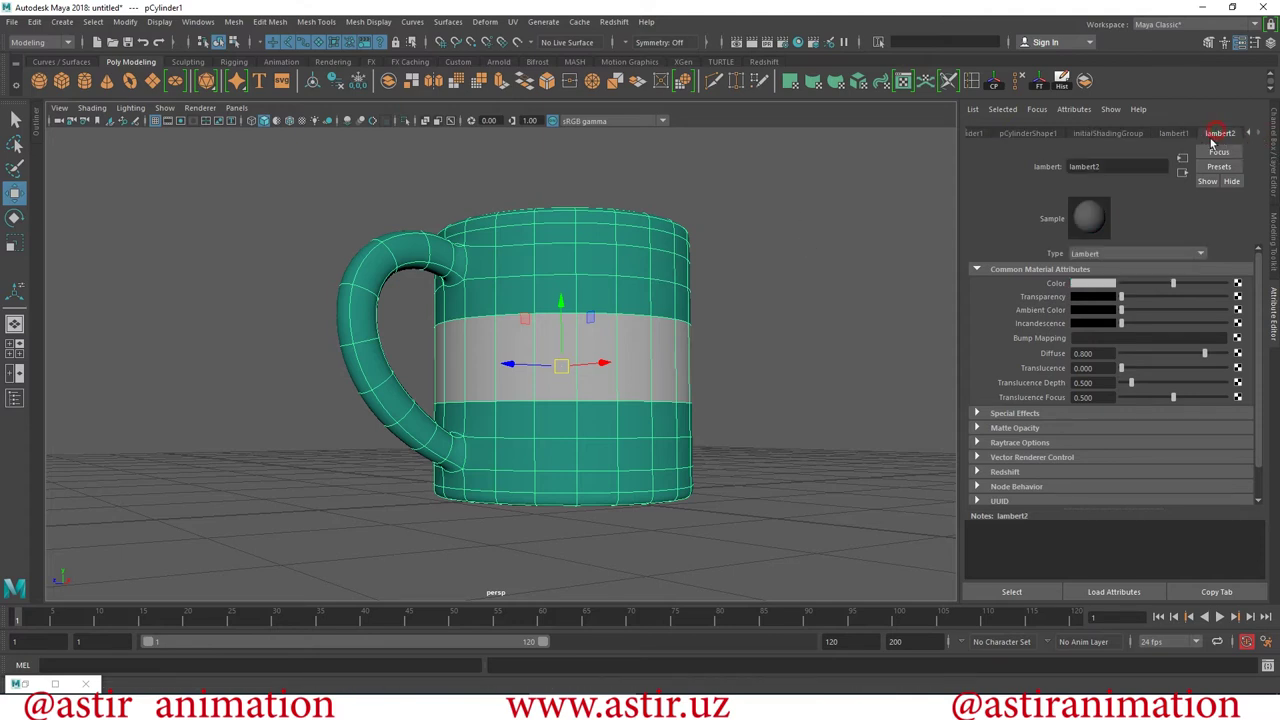
Set the lambert2 Color to a dark blue on the colour wheel.
{"action": "left_click", "coordinate": [1108, 285]}
{"action": "left_click", "coordinate": [1241, 290]}
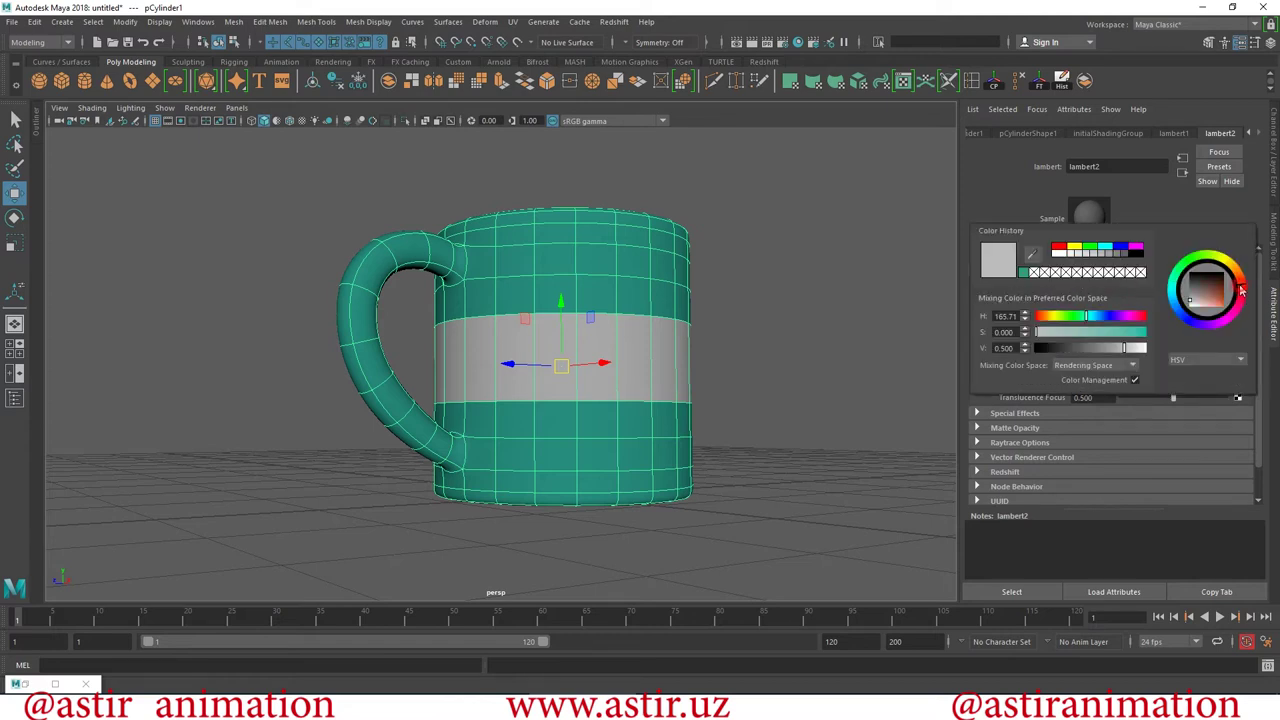
{"action": "left_click", "coordinate": [1222, 298]}
{"action": "left_click_drag", "start_coordinate": [1244, 292], "coordinate": [1161, 332]}
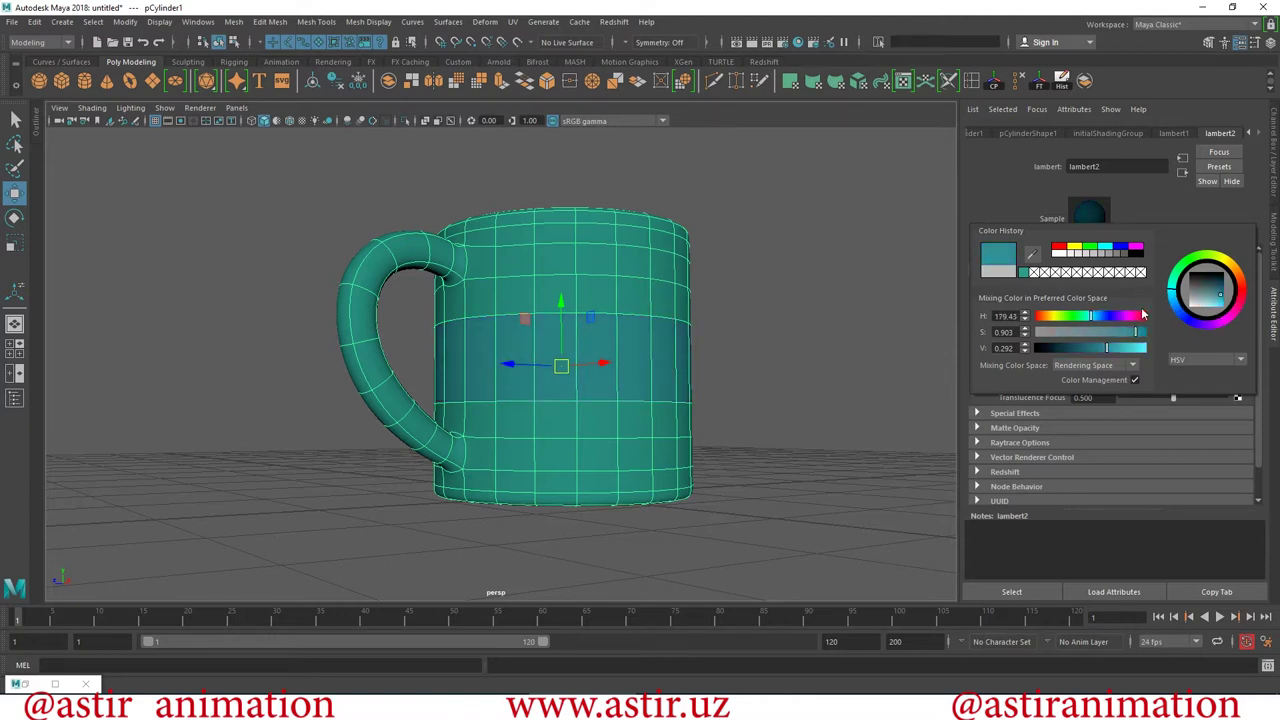
Leave face mode, tumble around the two-tone mug, and reselect it.
{"action": "right_click", "coordinate": [612, 288]}
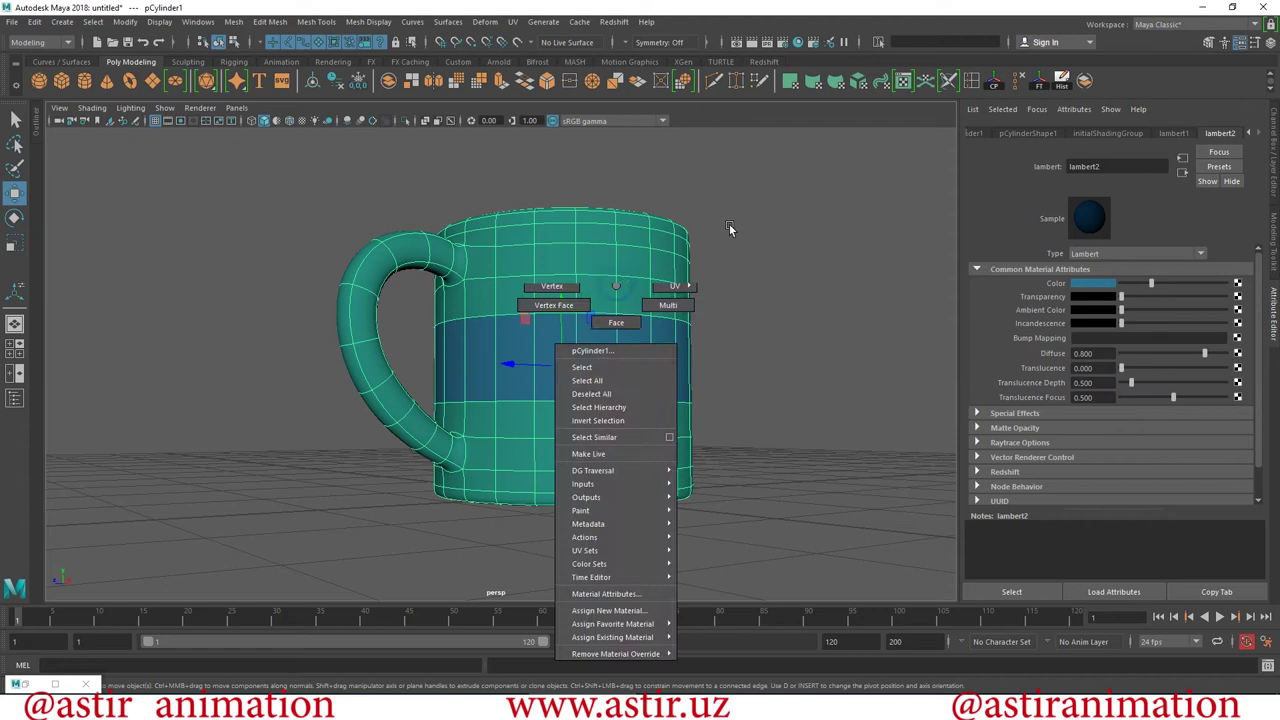
{"action": "left_click", "coordinate": [741, 445]}
{"action": "mouse_move", "coordinate": [741, 445]}
{"action": "left_mouse_down", "text": "alt"}
{"action": "mouse_move", "coordinate": [322, 477]}
{"action": "mouse_move", "coordinate": [183, 357]}
{"action": "left_mouse_up", "text": "alt"}
{"action": "left_click_drag", "start_coordinate": [366, 394], "coordinate": [598, 404], "text": "alt"}
{"action": "right_click_drag", "start_coordinate": [598, 404], "coordinate": [684, 312], "text": "alt"}
{"action": "right_click_drag", "start_coordinate": [563, 307], "coordinate": [577, 400], "text": "alt"}
{"action": "mouse_move", "coordinate": [577, 400]}
{"action": "left_mouse_down", "text": "alt"}
{"action": "mouse_move", "coordinate": [620, 425]}
{"action": "mouse_move", "coordinate": [594, 310]}
{"action": "mouse_move", "coordinate": [631, 411]}
{"action": "mouse_move", "coordinate": [668, 437]}
{"action": "mouse_move", "coordinate": [640, 469]}
{"action": "left_mouse_up", "text": "alt"}
{"action": "right_click_drag", "start_coordinate": [640, 469], "coordinate": [597, 480], "text": "alt"}
{"action": "mouse_move", "coordinate": [597, 480]}
{"action": "left_mouse_down", "text": "alt"}
{"action": "mouse_move", "coordinate": [601, 341]}
{"action": "mouse_move", "coordinate": [634, 370]}
{"action": "left_mouse_up", "text": "alt"}
{"action": "right_click_drag", "start_coordinate": [634, 370], "coordinate": [580, 262], "text": "alt"}
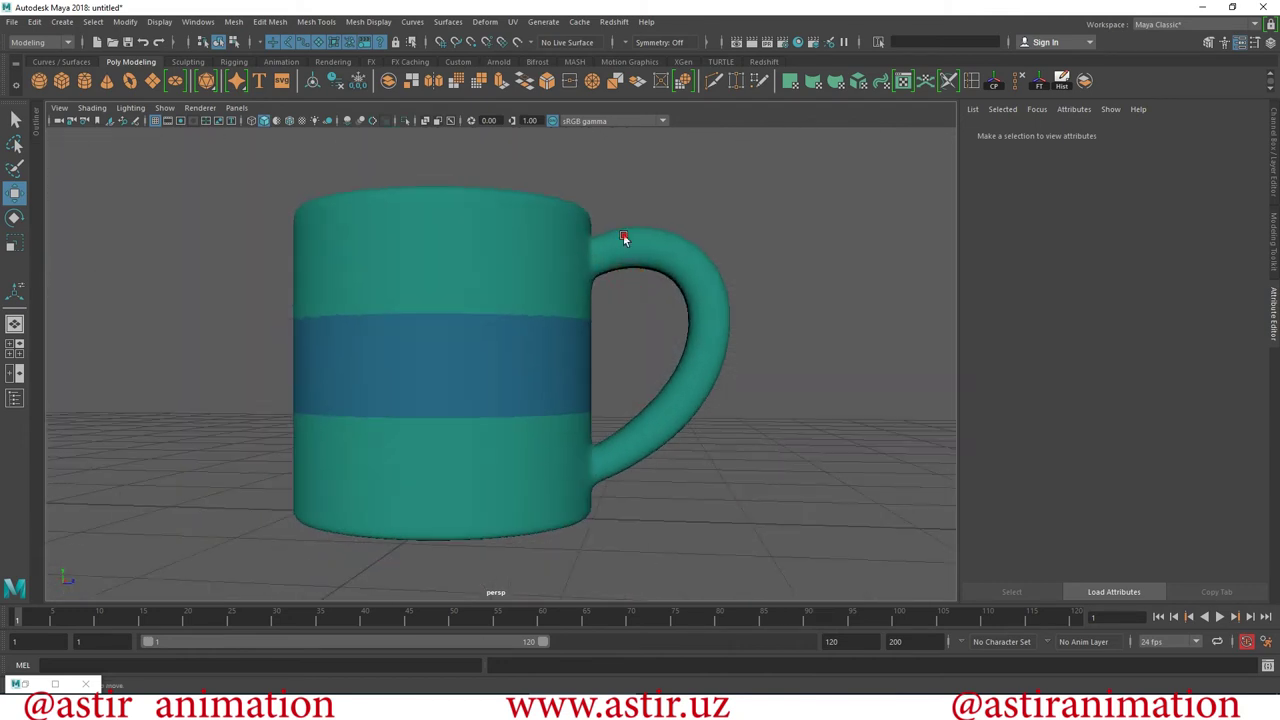
{"action": "left_click", "coordinate": [623, 236]}
Marquee-select the handle's faces in face mode.
{"action": "right_click", "coordinate": [624, 236]}
{"action": "left_click", "coordinate": [624, 272]}
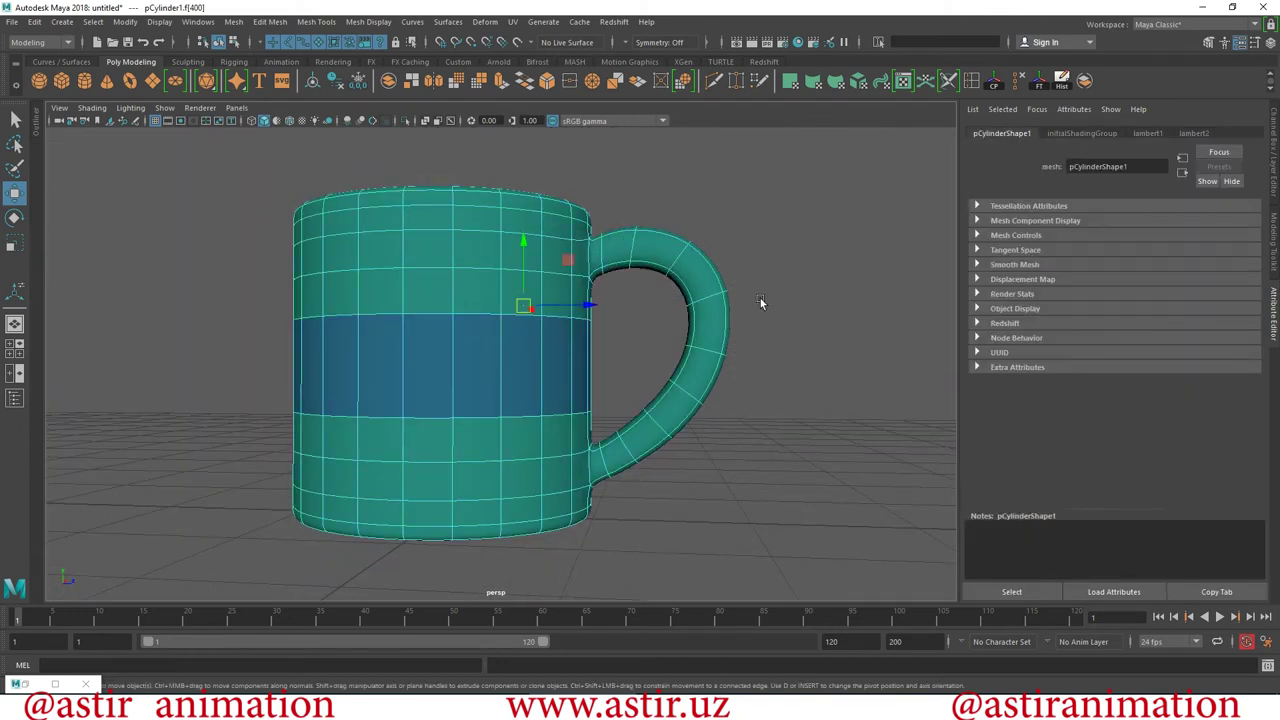
{"action": "left_click_drag", "start_coordinate": [812, 207], "coordinate": [606, 505]}
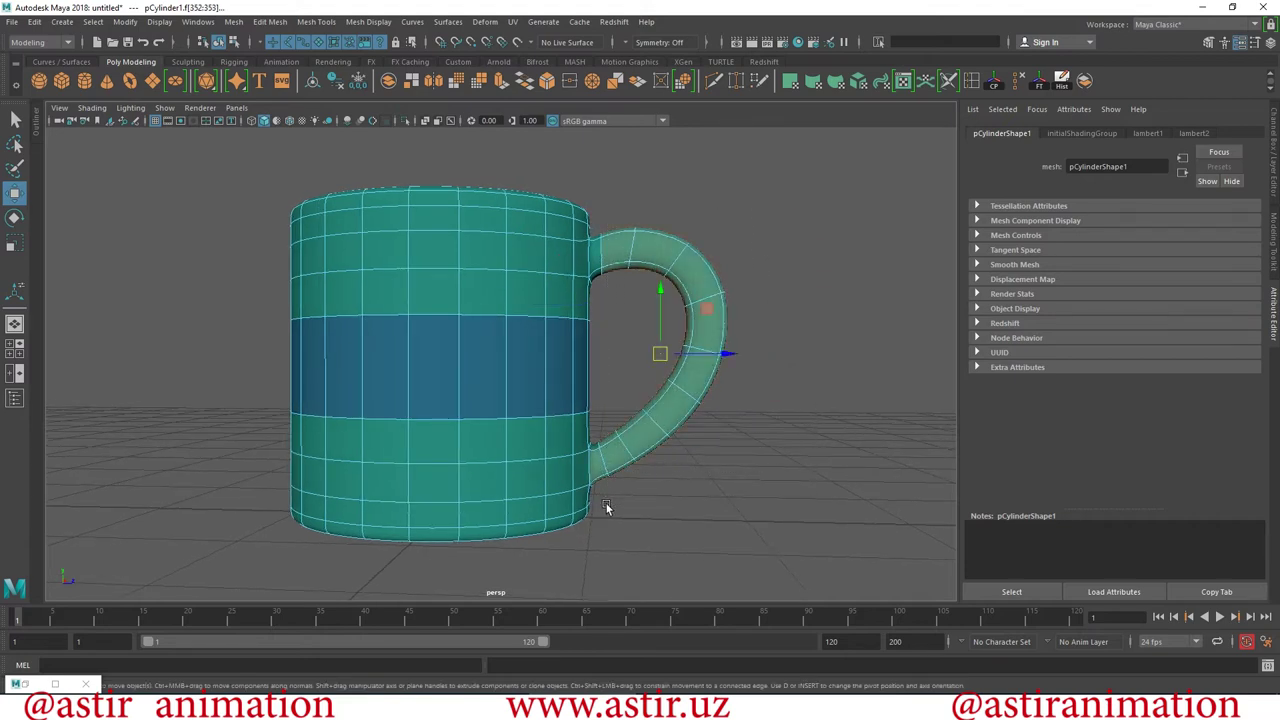
{"action": "mouse_move", "coordinate": [560, 457]}
{"action": "left_mouse_down"}
{"action": "mouse_move", "coordinate": [603, 533]}
{"action": "mouse_move", "coordinate": [349, 437]}
{"action": "mouse_move", "coordinate": [663, 429]}
{"action": "mouse_move", "coordinate": [720, 360]}
{"action": "mouse_move", "coordinate": [656, 310]}
{"action": "left_mouse_up"}
Assign the handle a new Lambert material and drag its Color to black.
{"action": "right_click", "coordinate": [656, 307]}
{"action": "mouse_move", "coordinate": [641, 582]}
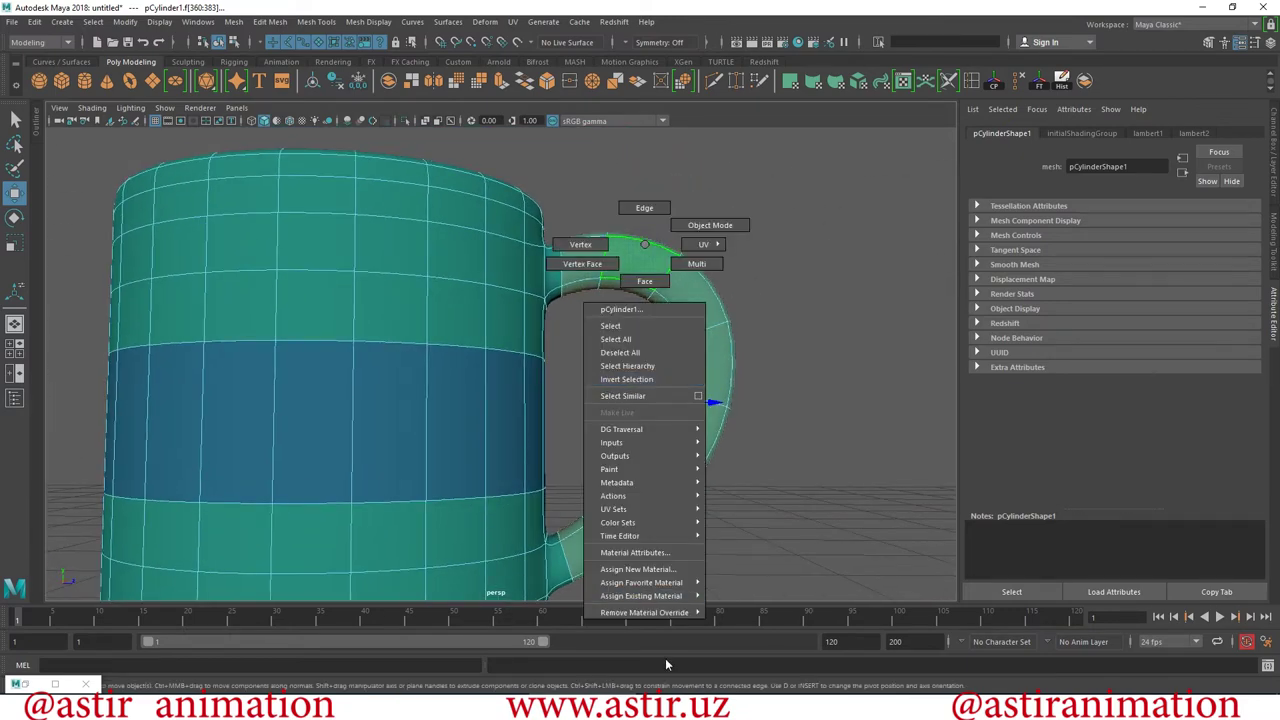
{"action": "left_click", "coordinate": [650, 569]}
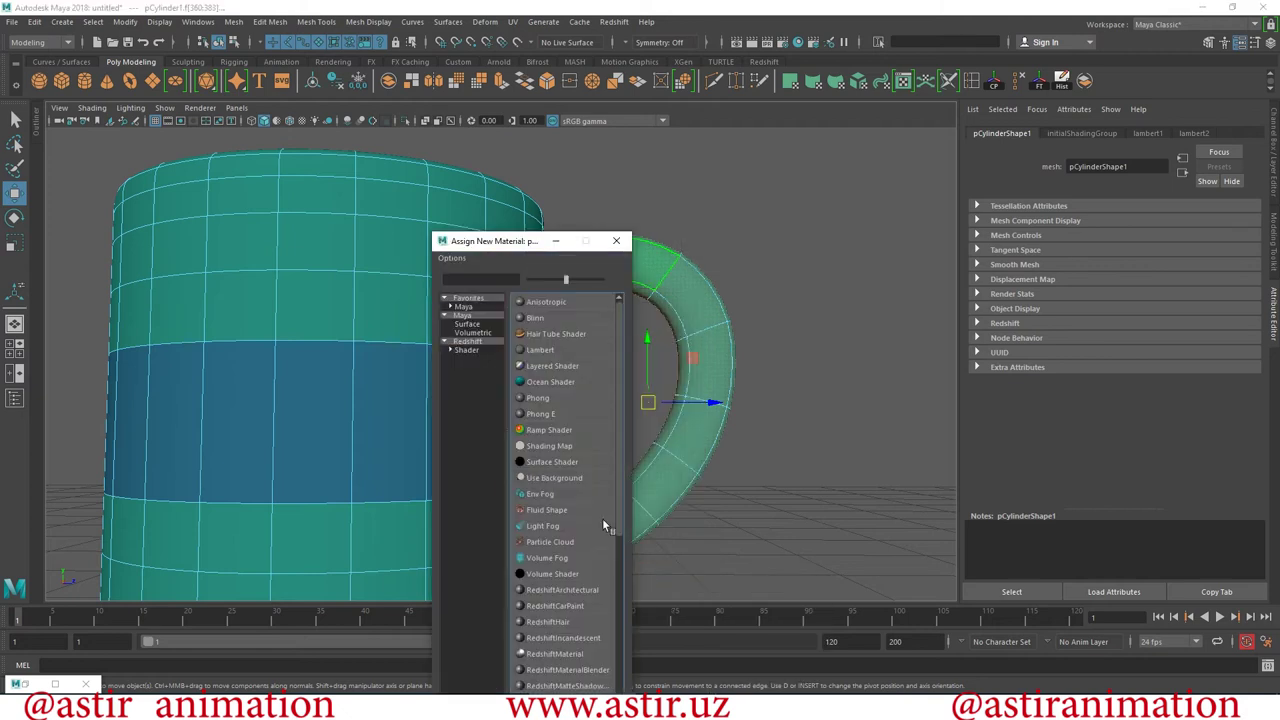
{"action": "left_click", "coordinate": [463, 317]}
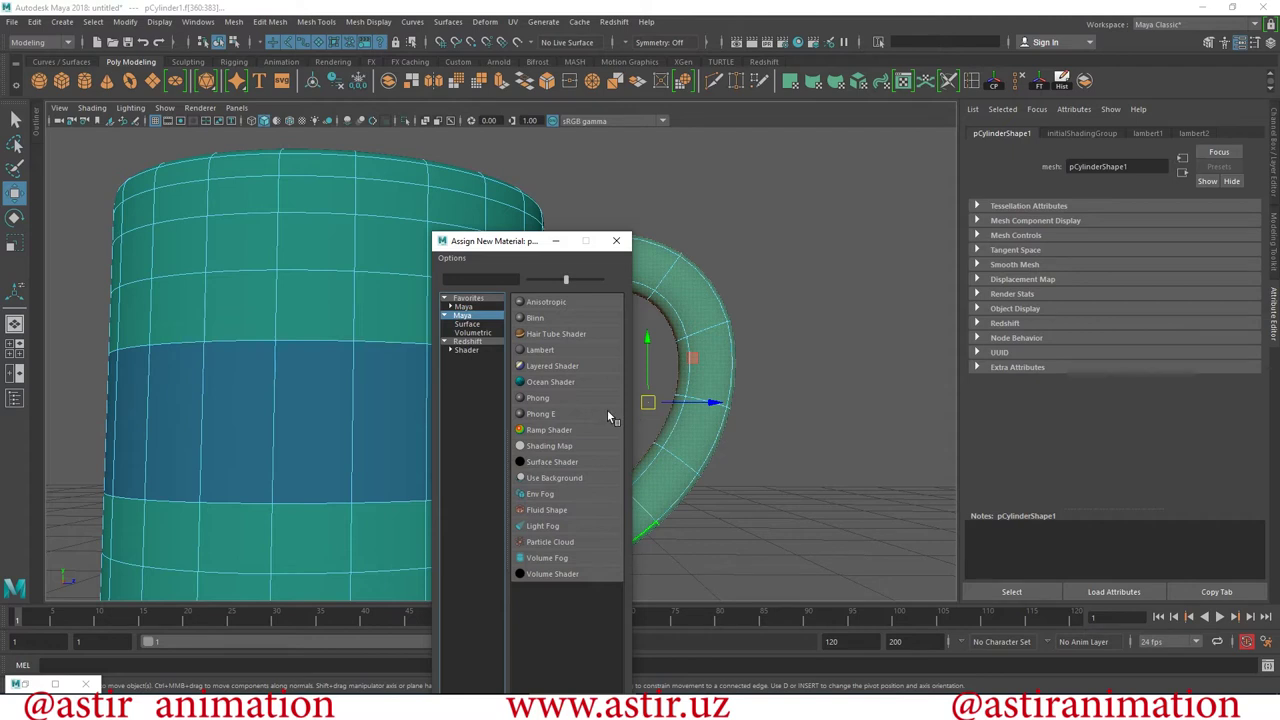
{"action": "left_click", "coordinate": [540, 350]}
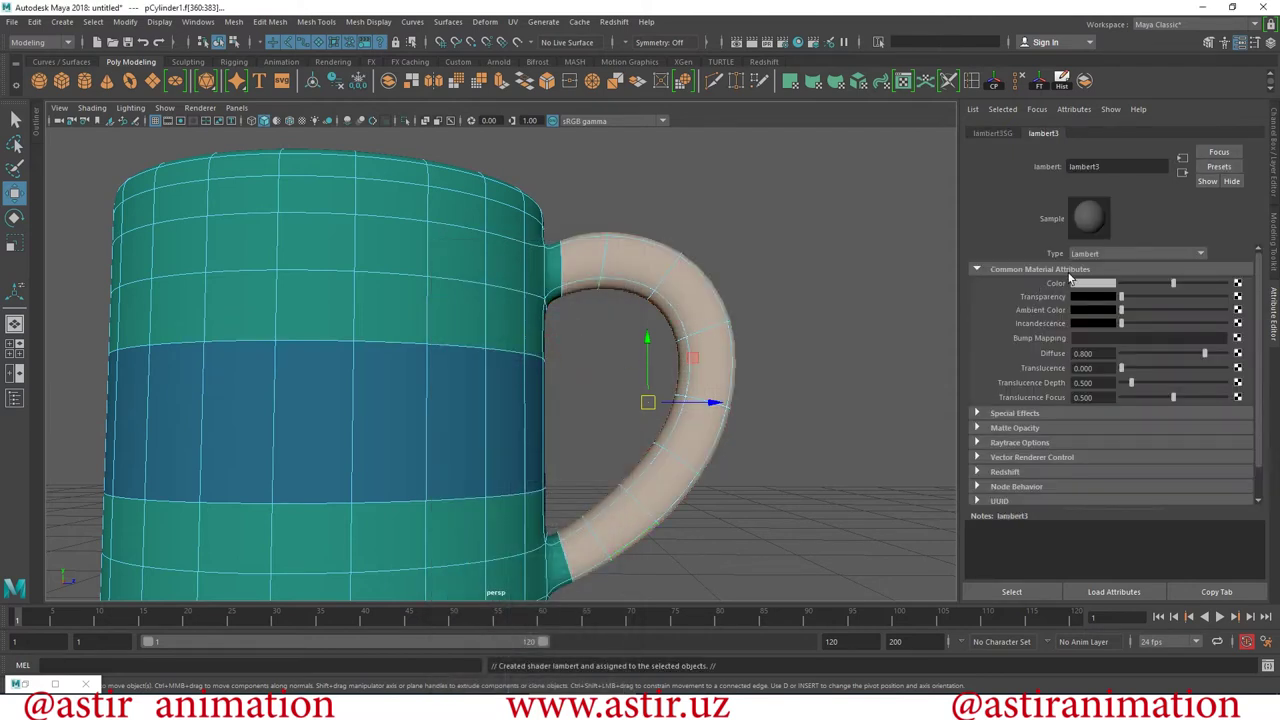
{"action": "left_click_drag", "start_coordinate": [1165, 287], "coordinate": [1123, 284]}
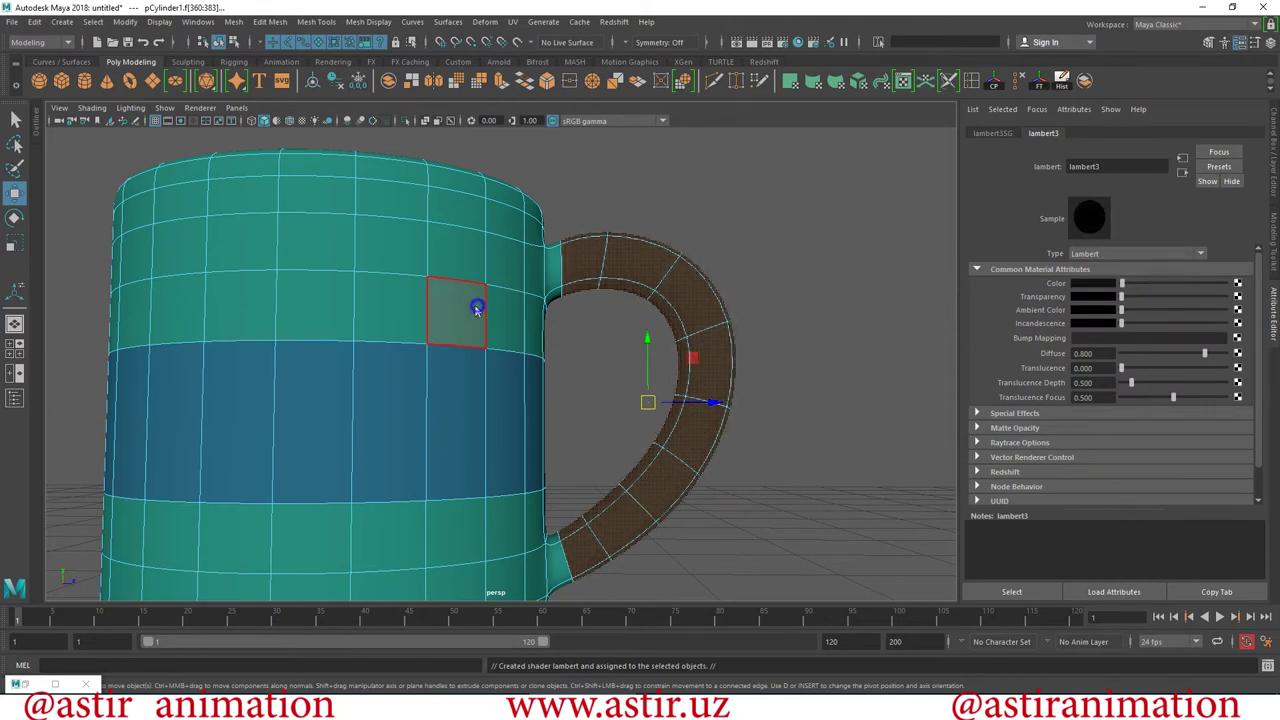
Return to object mode and orbit around the finished three-colour mug.
{"action": "key", "text": "F8"}
{"action": "left_click", "coordinate": [900, 476]}
{"action": "scroll", "coordinate": [376, 357], "scroll_direction": "down", "scroll_amount": 5}
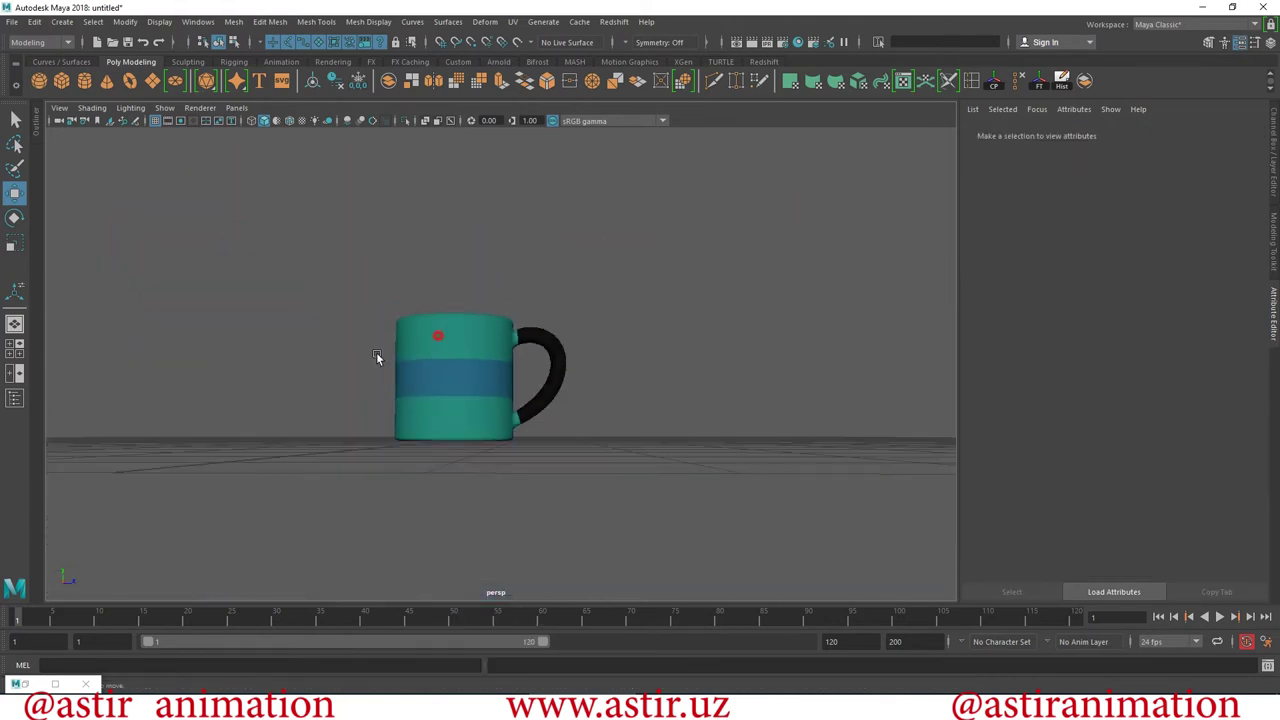
{"action": "left_click_drag", "start_coordinate": [376, 356], "coordinate": [57, 380], "text": "alt"}
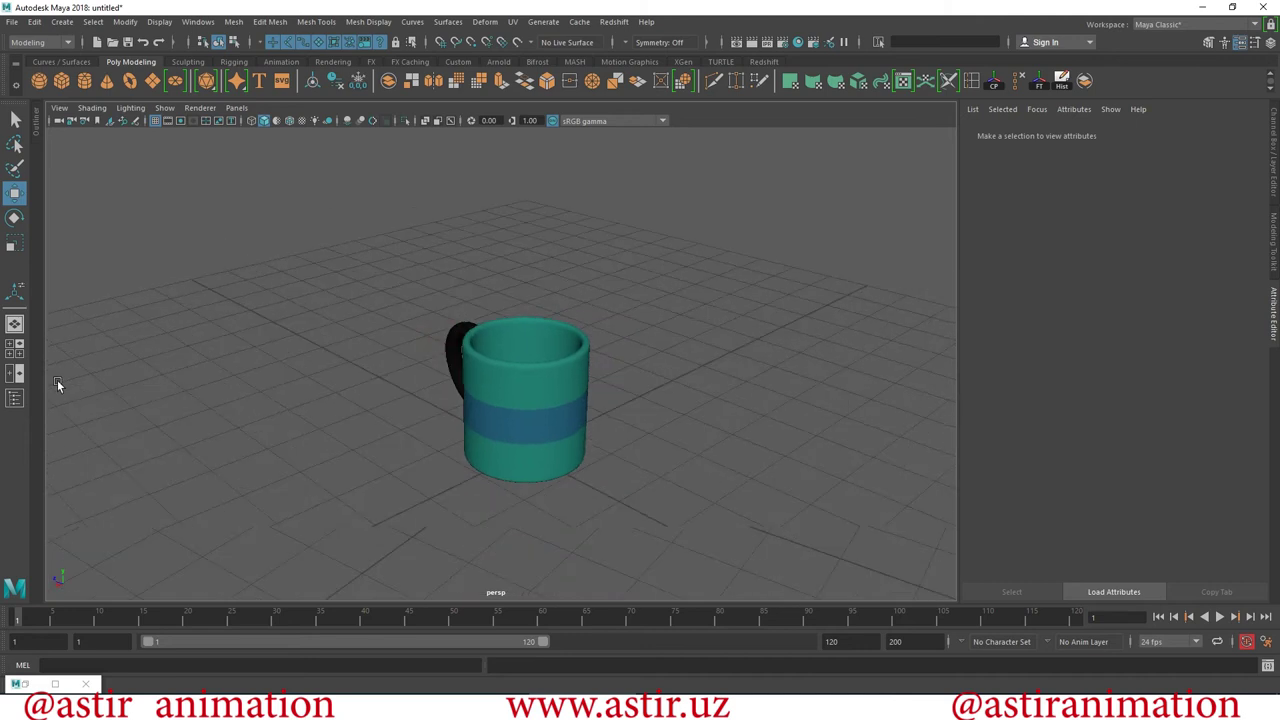
{"action": "scroll", "coordinate": [634, 420], "scroll_direction": "up", "scroll_amount": 5}
{"action": "left_click_drag", "start_coordinate": [634, 420], "coordinate": [791, 391], "text": "alt"}
{"action": "scroll", "coordinate": [438, 310], "scroll_direction": "down", "scroll_amount": 5}
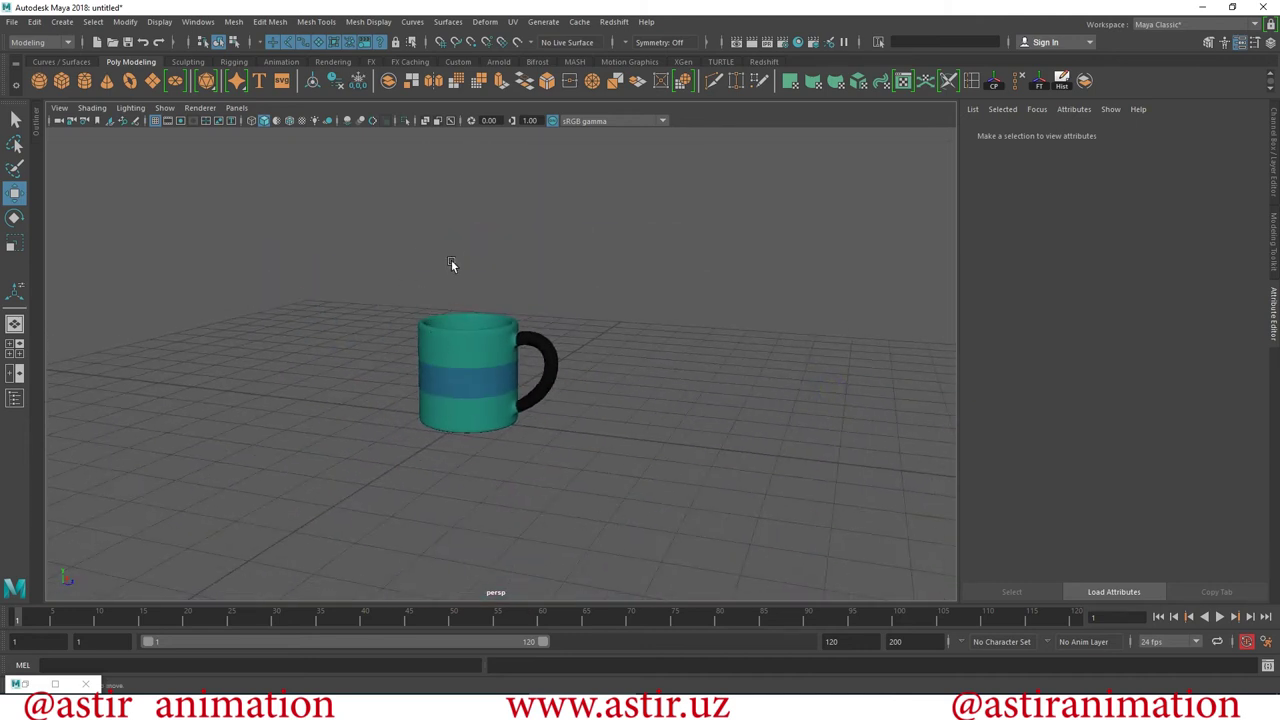
{"action": "mouse_move", "coordinate": [491, 365]}
{"action": "left_mouse_down", "text": "alt"}
{"action": "mouse_move", "coordinate": [546, 491]}
{"action": "mouse_move", "coordinate": [529, 385]}
{"action": "mouse_move", "coordinate": [546, 394]}
{"action": "left_mouse_up", "text": "alt"}
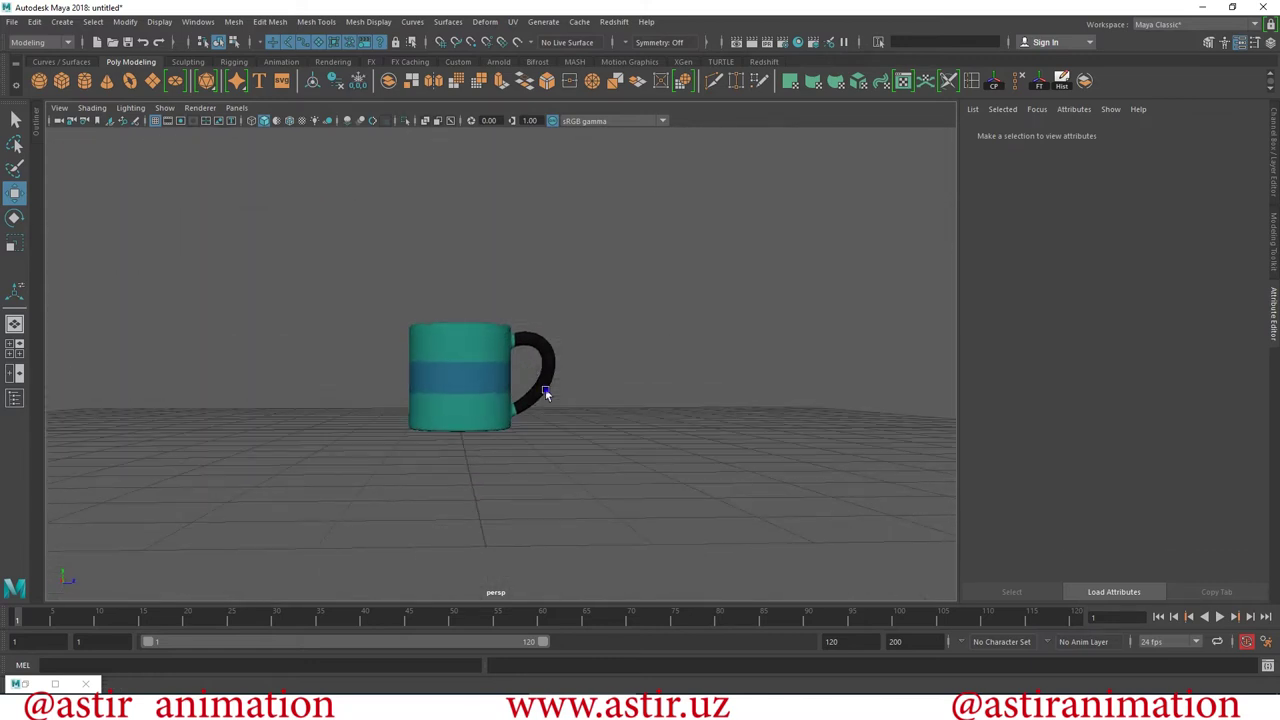
{"action": "right_click_drag", "start_coordinate": [545, 393], "coordinate": [854, 437], "text": "alt"}
{"action": "left_click_drag", "start_coordinate": [854, 437], "coordinate": [846, 506], "text": "alt"}
{"action": "right_click_drag", "start_coordinate": [846, 506], "coordinate": [647, 397], "text": "alt"}
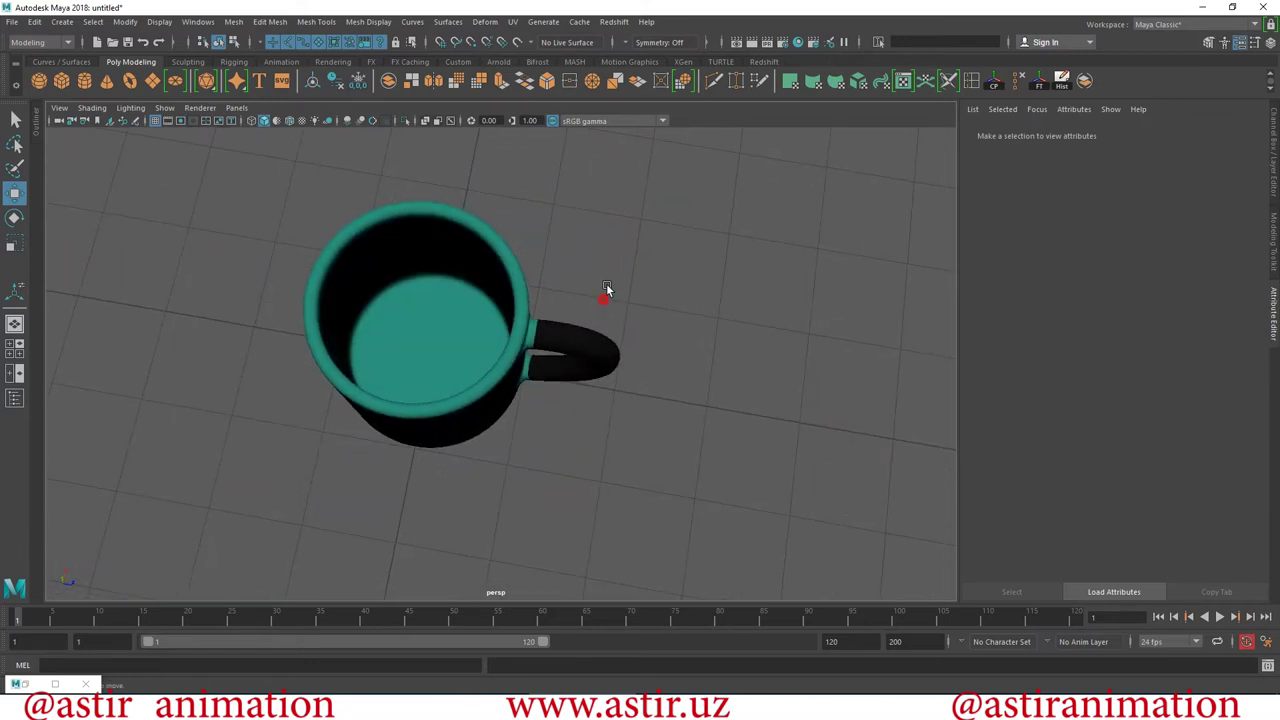
{"action": "left_click_drag", "start_coordinate": [606, 289], "coordinate": [620, 266], "text": "alt"}
{"action": "right_click_drag", "start_coordinate": [620, 266], "coordinate": [714, 483], "text": "alt"}
{"action": "mouse_move", "coordinate": [714, 483]}
{"action": "left_mouse_down", "text": "alt"}
{"action": "mouse_move", "coordinate": [646, 466]}
{"action": "mouse_move", "coordinate": [565, 418]}
{"action": "left_mouse_up", "text": "alt"}
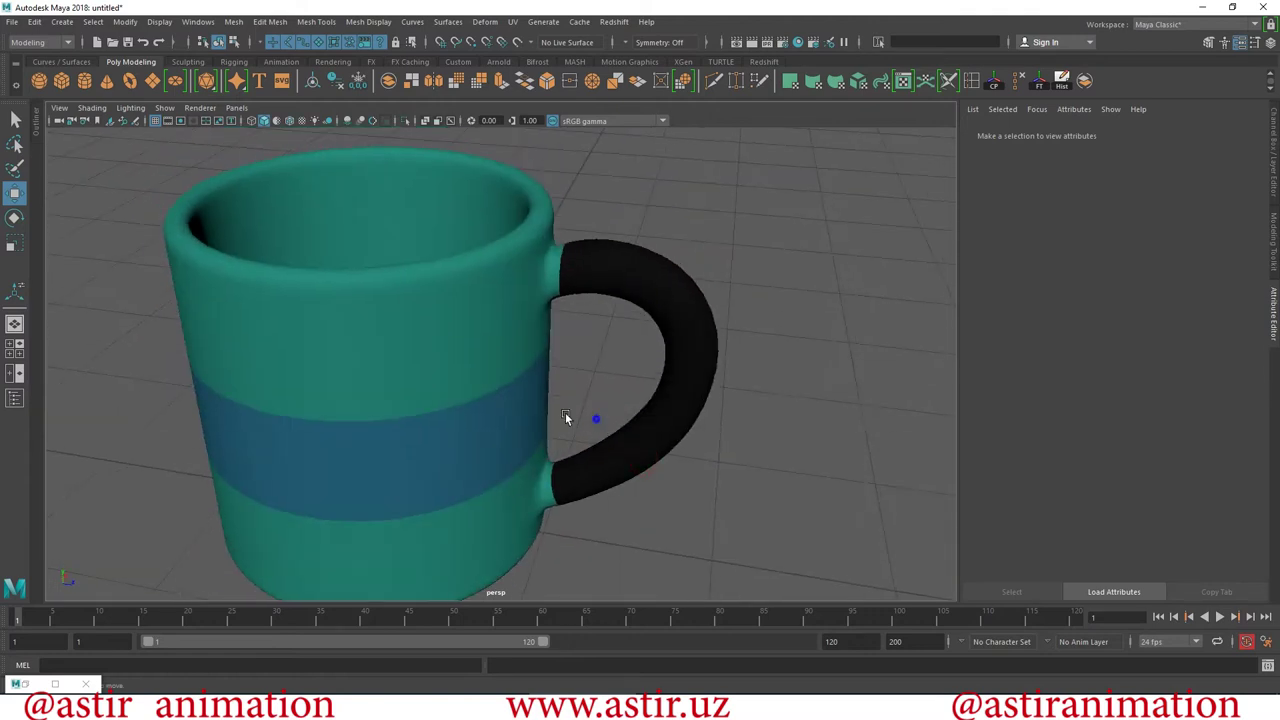
{"action": "right_click_drag", "start_coordinate": [565, 418], "coordinate": [369, 406], "text": "alt"}
{"action": "left_click_drag", "start_coordinate": [369, 406], "coordinate": [478, 404], "text": "alt"}
View the mug from a low angle and into the cup, then delete it.
{"action": "left_click", "coordinate": [478, 404]}
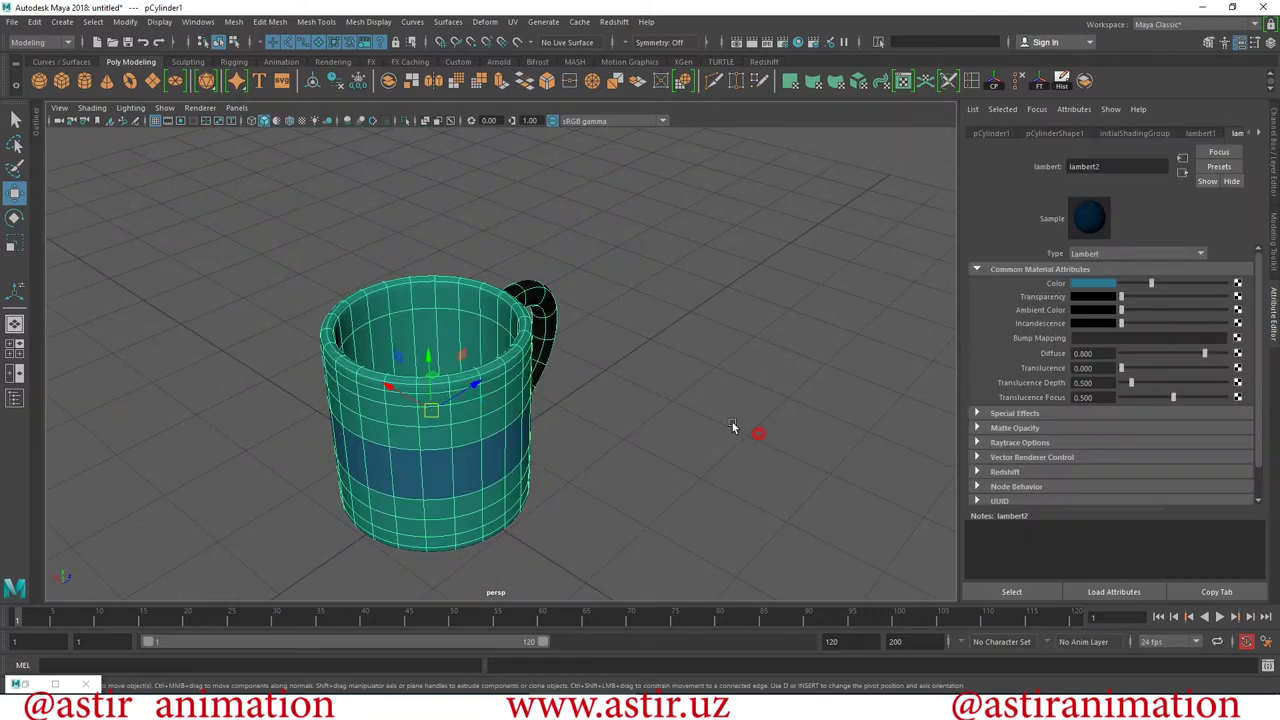
{"action": "left_click_drag", "start_coordinate": [733, 427], "coordinate": [691, 383], "text": "alt"}
{"action": "left_click", "coordinate": [688, 381]}
{"action": "left_click", "coordinate": [596, 385]}
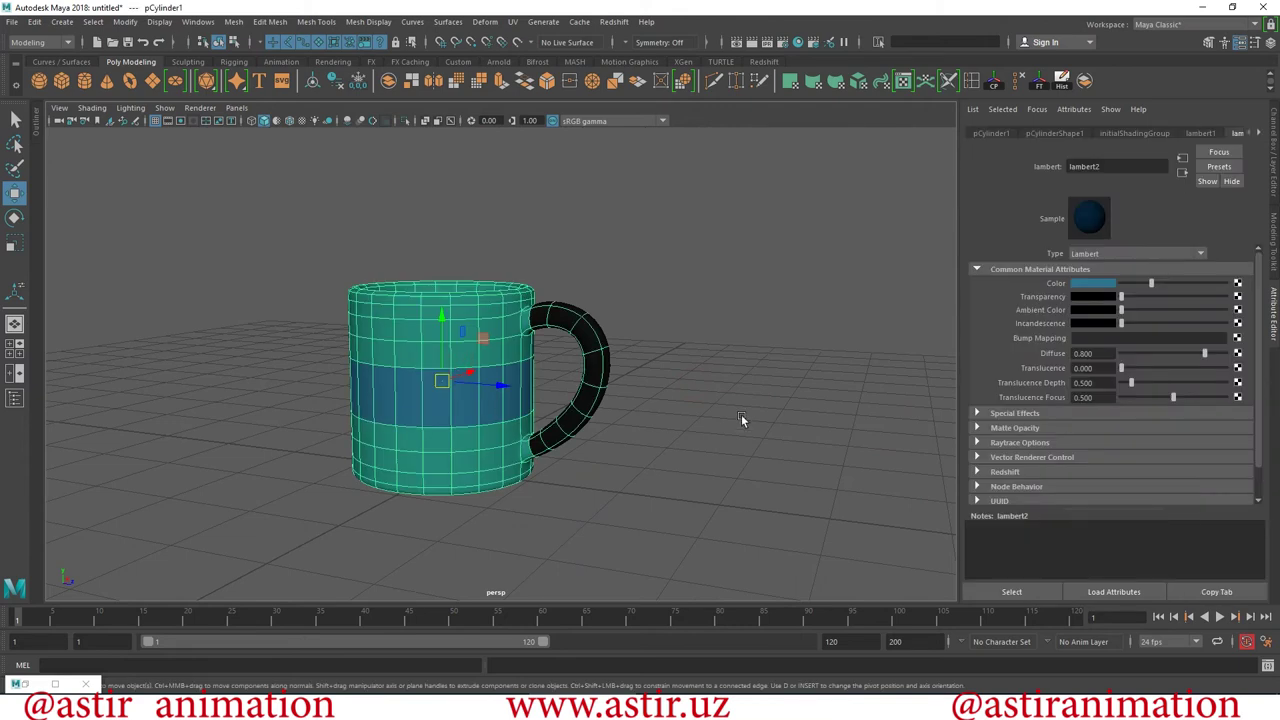
{"action": "left_click", "coordinate": [755, 417]}
{"action": "left_click_drag", "start_coordinate": [349, 212], "coordinate": [400, 228], "text": "alt"}
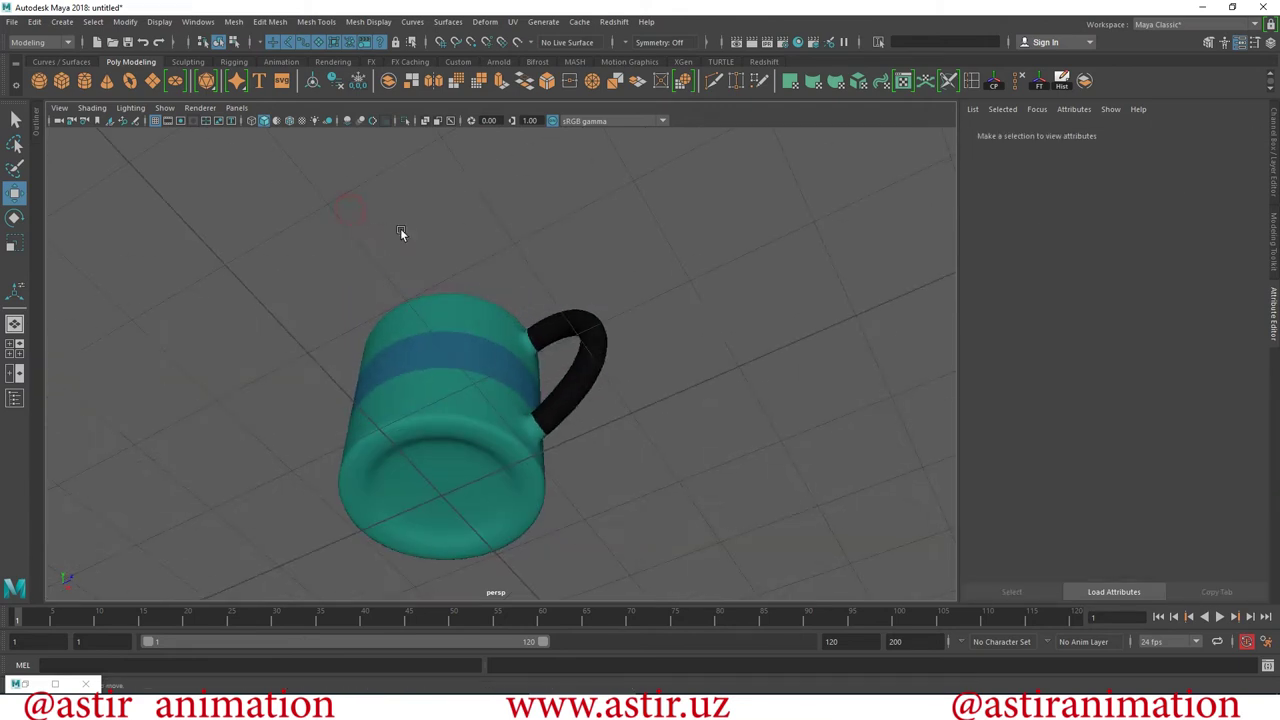
{"action": "right_click_drag", "start_coordinate": [400, 228], "coordinate": [574, 430], "text": "alt"}
{"action": "mouse_move", "coordinate": [574, 430]}
{"action": "left_mouse_down", "text": "alt"}
{"action": "mouse_move", "coordinate": [604, 487]}
{"action": "mouse_move", "coordinate": [521, 418]}
{"action": "mouse_move", "coordinate": [464, 325]}
{"action": "left_mouse_up", "text": "alt"}
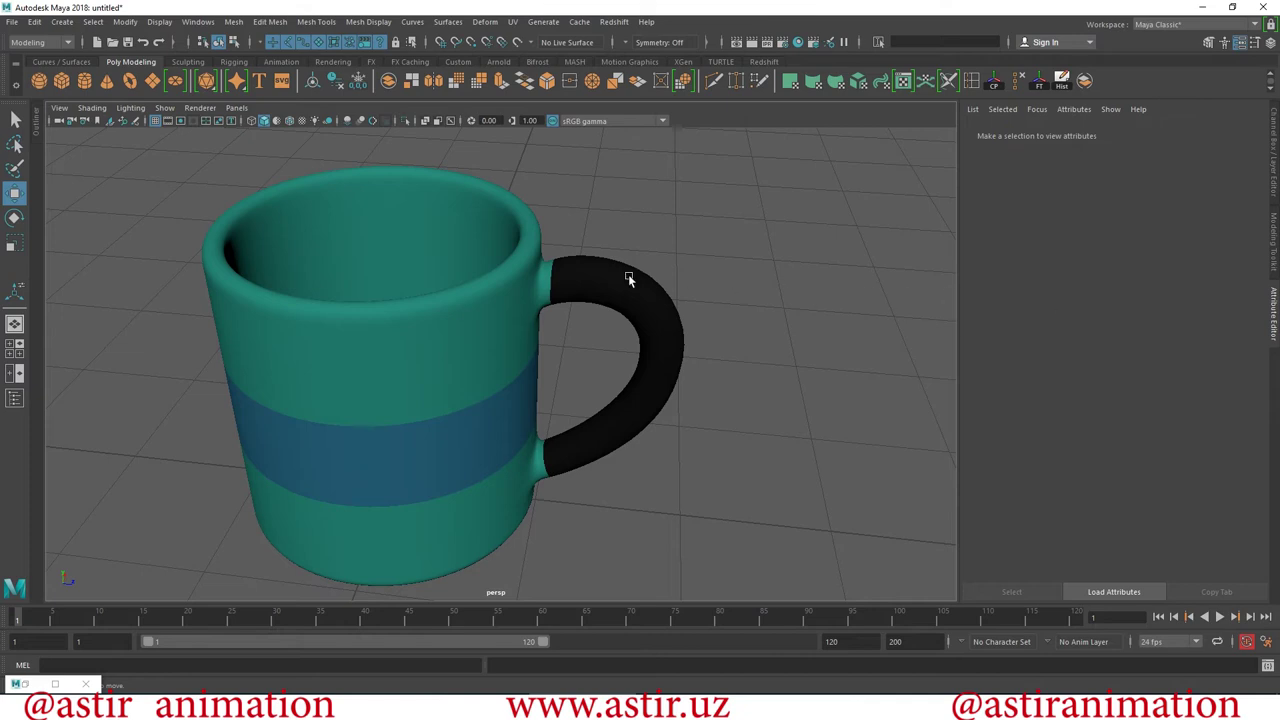
{"action": "scroll", "coordinate": [570, 364], "scroll_direction": "down", "scroll_amount": 5}
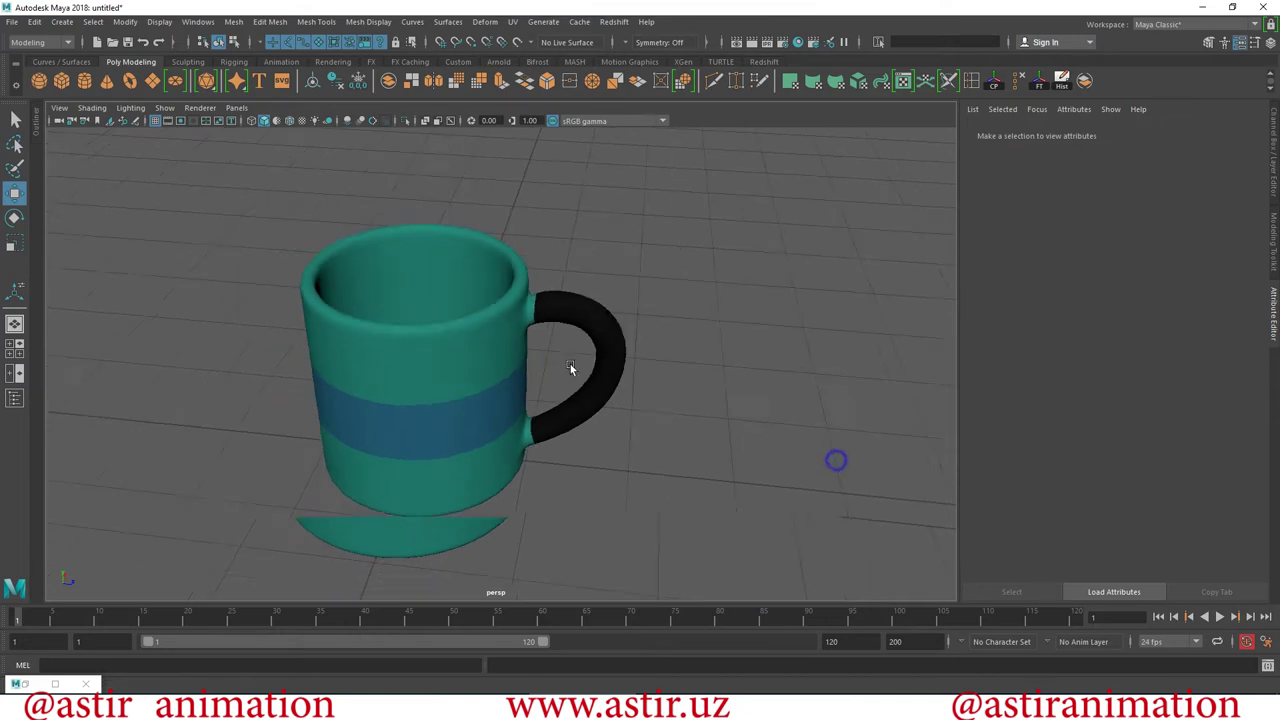
{"action": "left_click", "coordinate": [468, 355]}
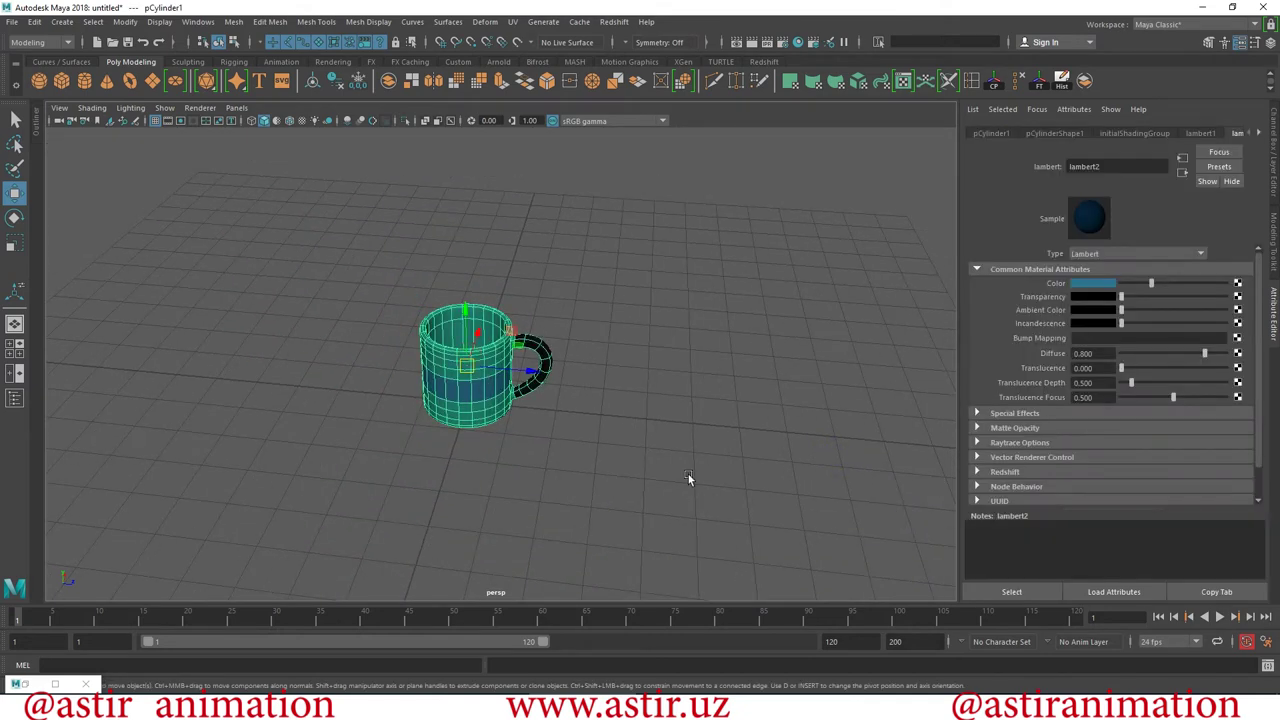
{"action": "key", "text": "Delete"}
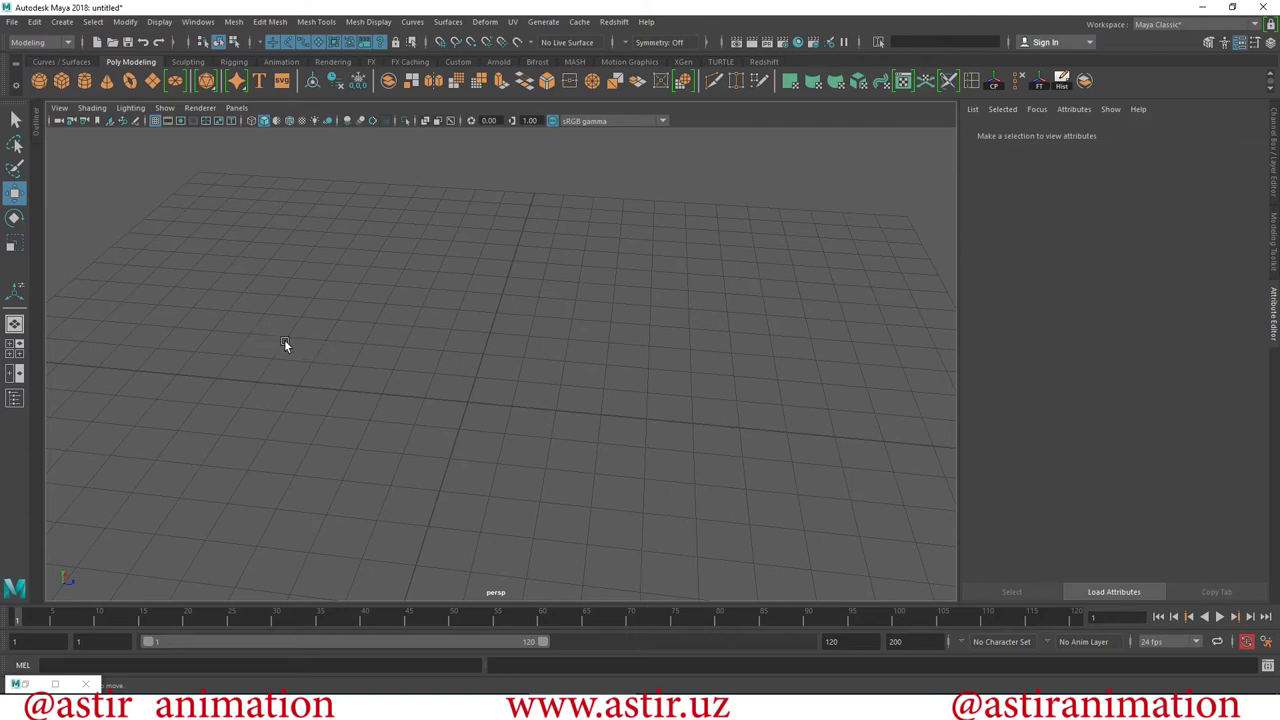
Orbit and zoom the perspective camera around the empty grid.
{"action": "mouse_move", "coordinate": [354, 355]}
{"action": "left_mouse_down", "text": "alt"}
{"action": "mouse_move", "coordinate": [337, 317]}
{"action": "mouse_move", "coordinate": [441, 395]}
{"action": "left_mouse_up", "text": "alt"}
{"action": "right_click_drag", "start_coordinate": [586, 414], "coordinate": [280, 328], "text": "alt"}
{"action": "left_click_drag", "start_coordinate": [280, 328], "coordinate": [263, 434], "text": "alt"}
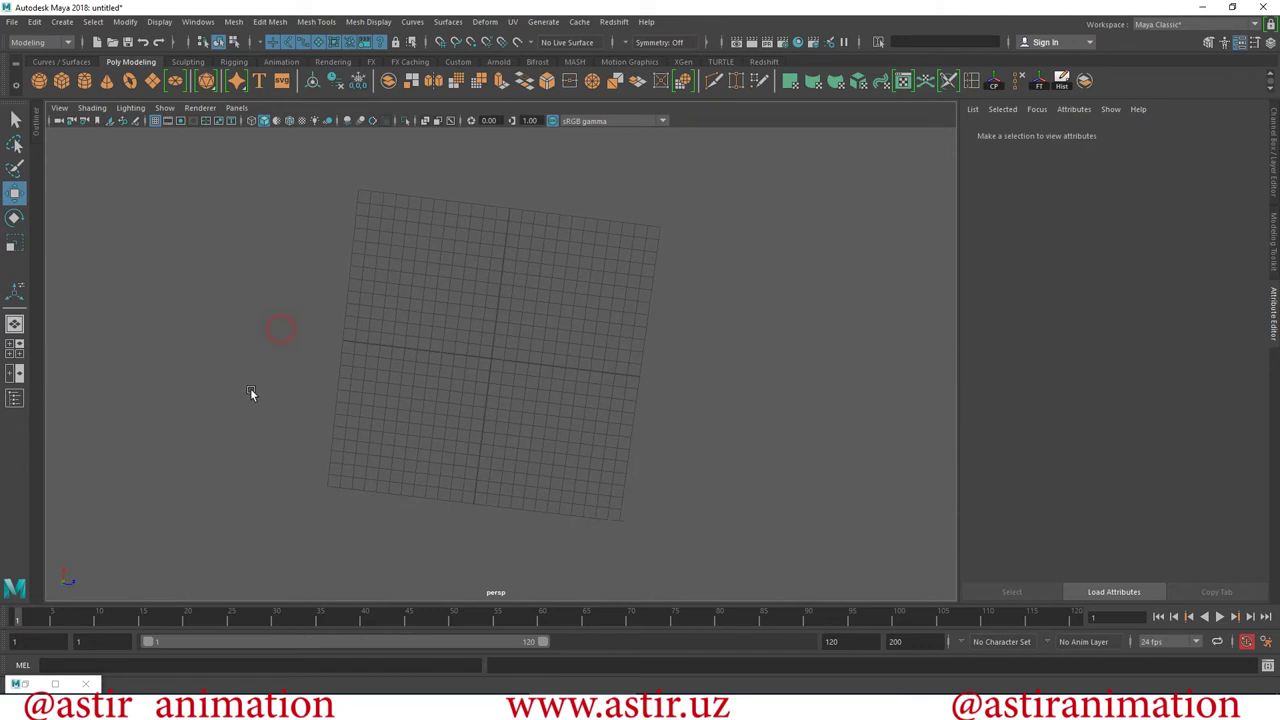
{"action": "right_click_drag", "start_coordinate": [263, 434], "coordinate": [1031, 483], "text": "alt"}
{"action": "left_click_drag", "start_coordinate": [742, 390], "coordinate": [749, 287], "text": "alt"}
{"action": "right_click_drag", "start_coordinate": [749, 287], "coordinate": [143, 271], "text": "alt"}
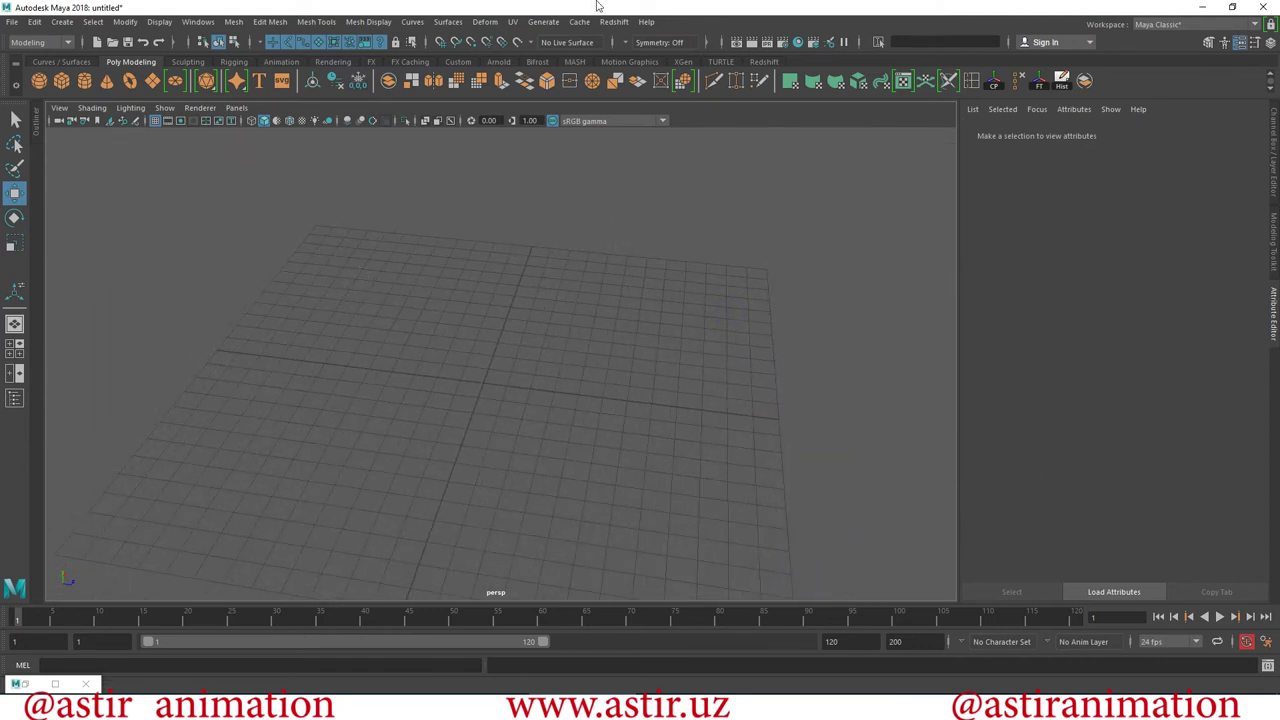
{"action": "left_click", "coordinate": [702, 8]}
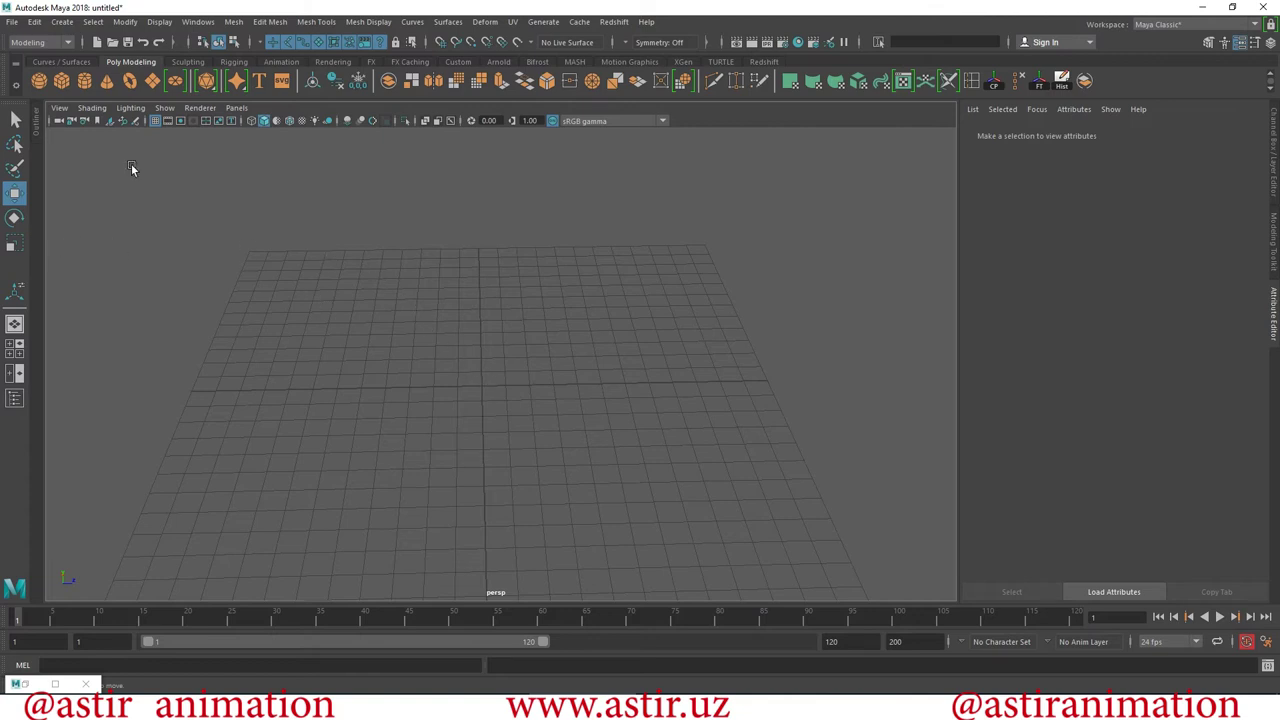
Create a test polygon cylinder, then start a new scene without saving it.
{"action": "left_click", "coordinate": [86, 82]}
{"action": "left_click_drag", "start_coordinate": [552, 391], "coordinate": [581, 465], "text": "alt"}
{"action": "mouse_move", "coordinate": [581, 465]}
{"action": "right_mouse_down", "text": "alt"}
{"action": "mouse_move", "coordinate": [795, 516]}
{"action": "mouse_move", "coordinate": [704, 344]}
{"action": "right_mouse_up", "text": "alt"}
{"action": "left_click_drag", "start_coordinate": [704, 344], "coordinate": [709, 296], "text": "alt"}
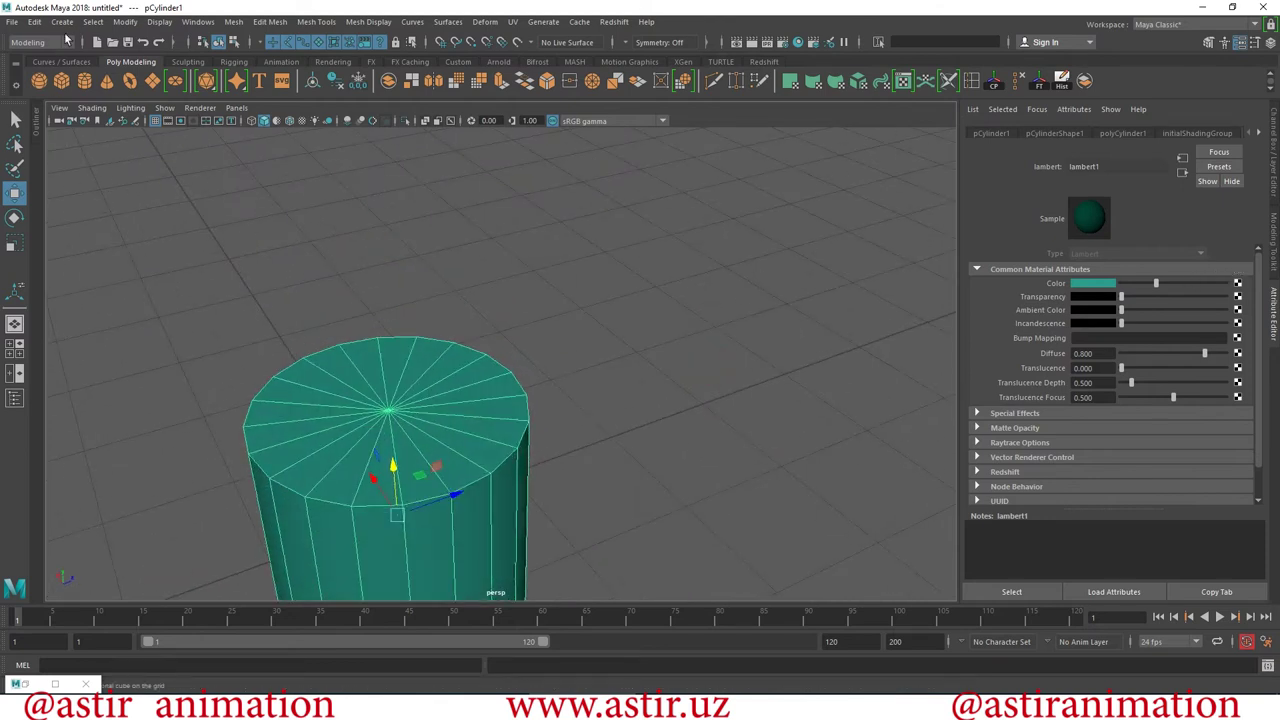
{"action": "left_click", "coordinate": [97, 42]}
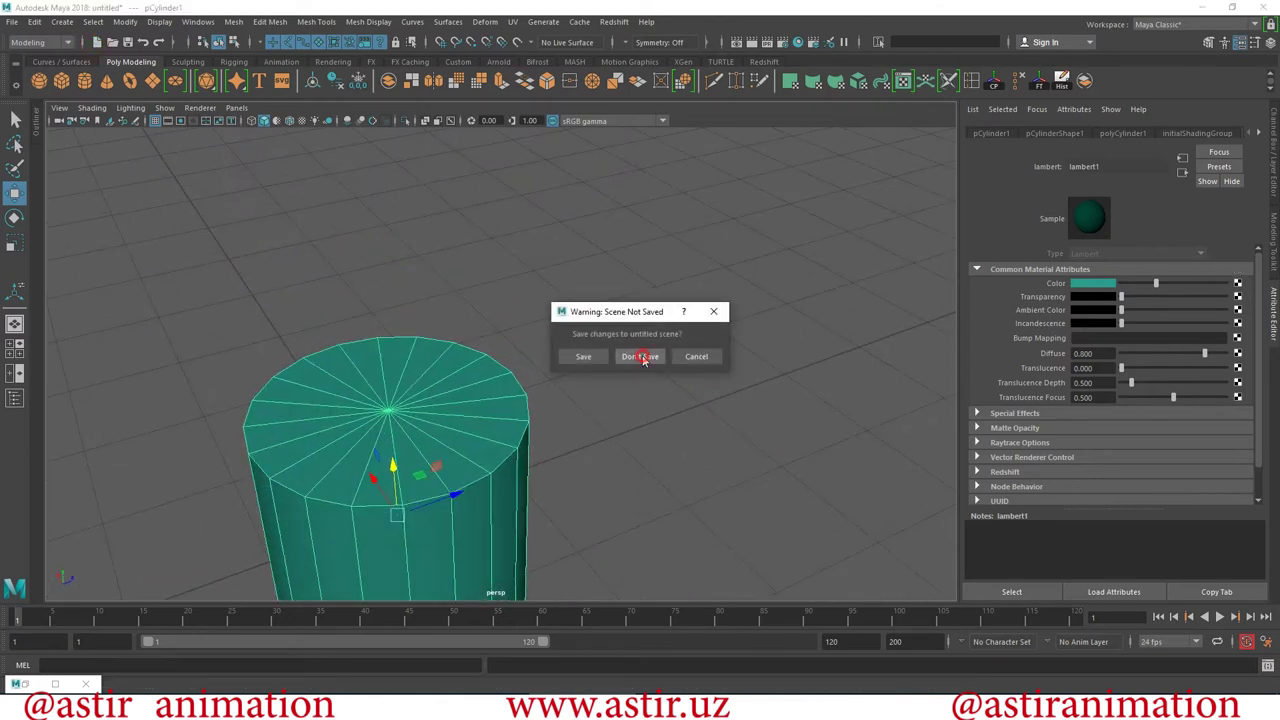
{"action": "left_click", "coordinate": [640, 357]}
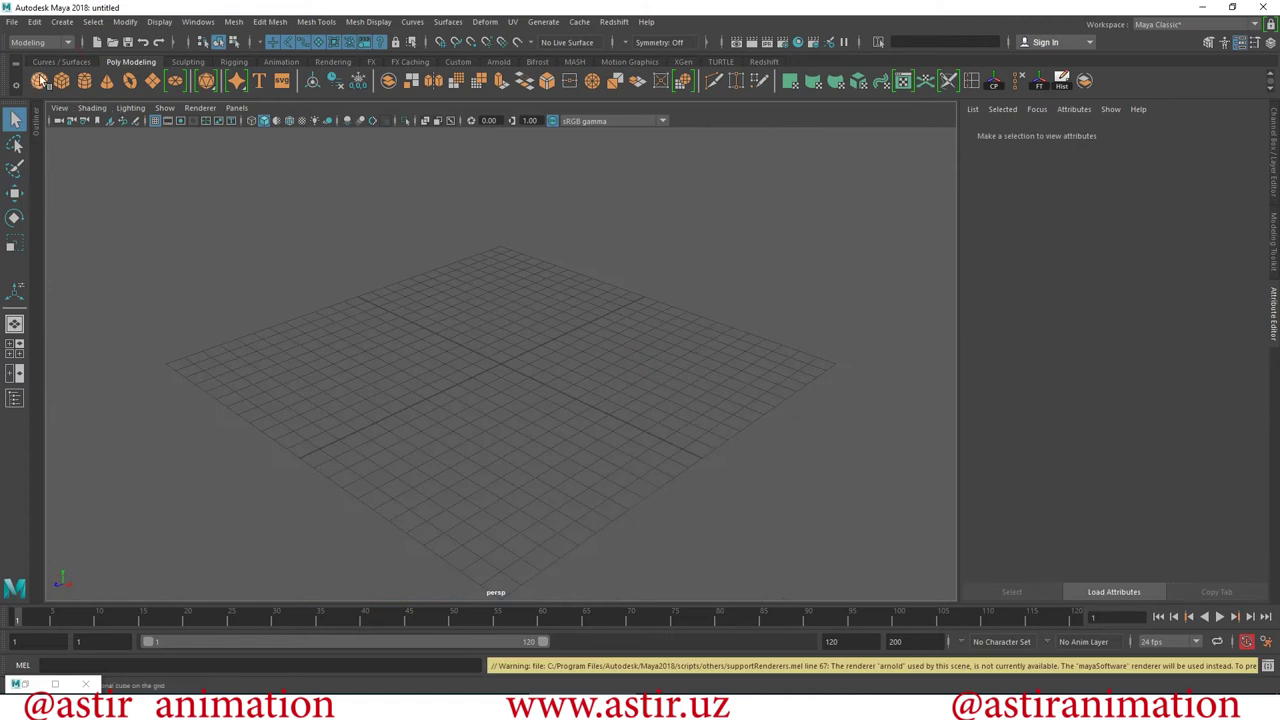
Create a polygon cylinder at the origin and zoom in on it.
{"action": "left_click", "coordinate": [84, 80]}
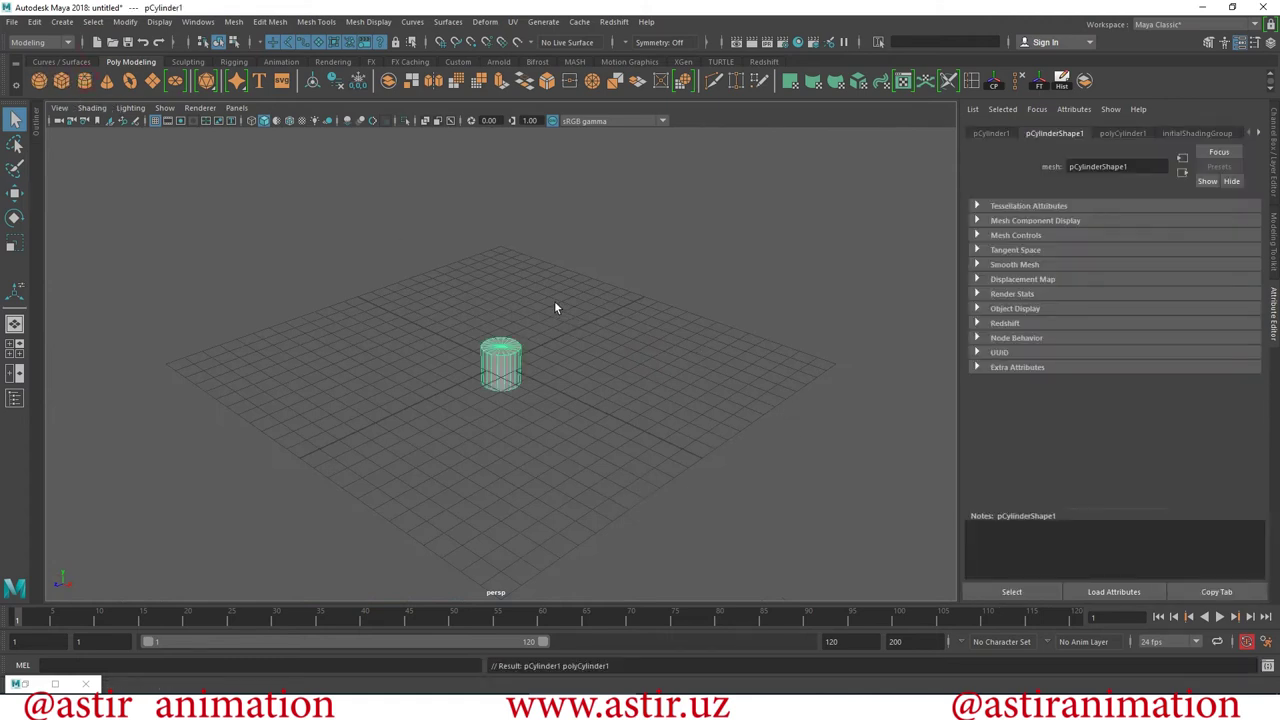
{"action": "scroll", "coordinate": [614, 543], "scroll_direction": "up", "scroll_amount": 2}
{"action": "scroll", "coordinate": [674, 449], "scroll_direction": "up", "scroll_amount": 2}
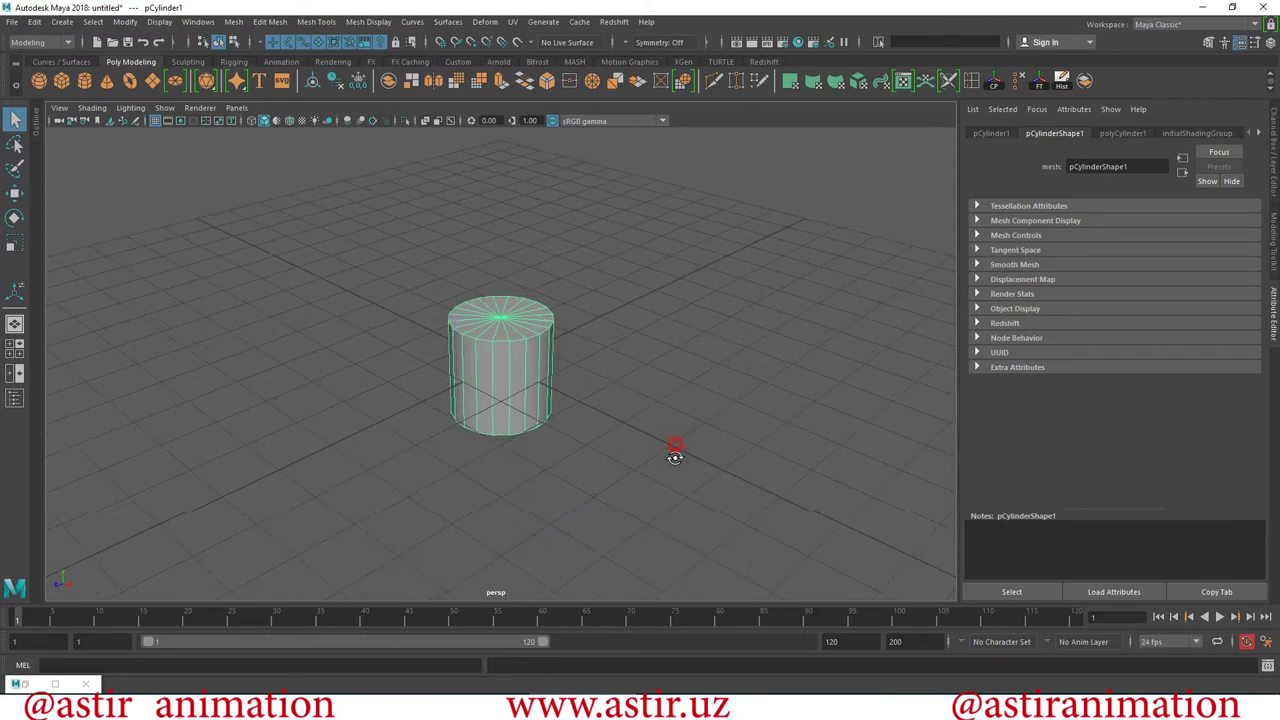
{"action": "scroll", "coordinate": [672, 468], "scroll_direction": "up", "scroll_amount": 1}
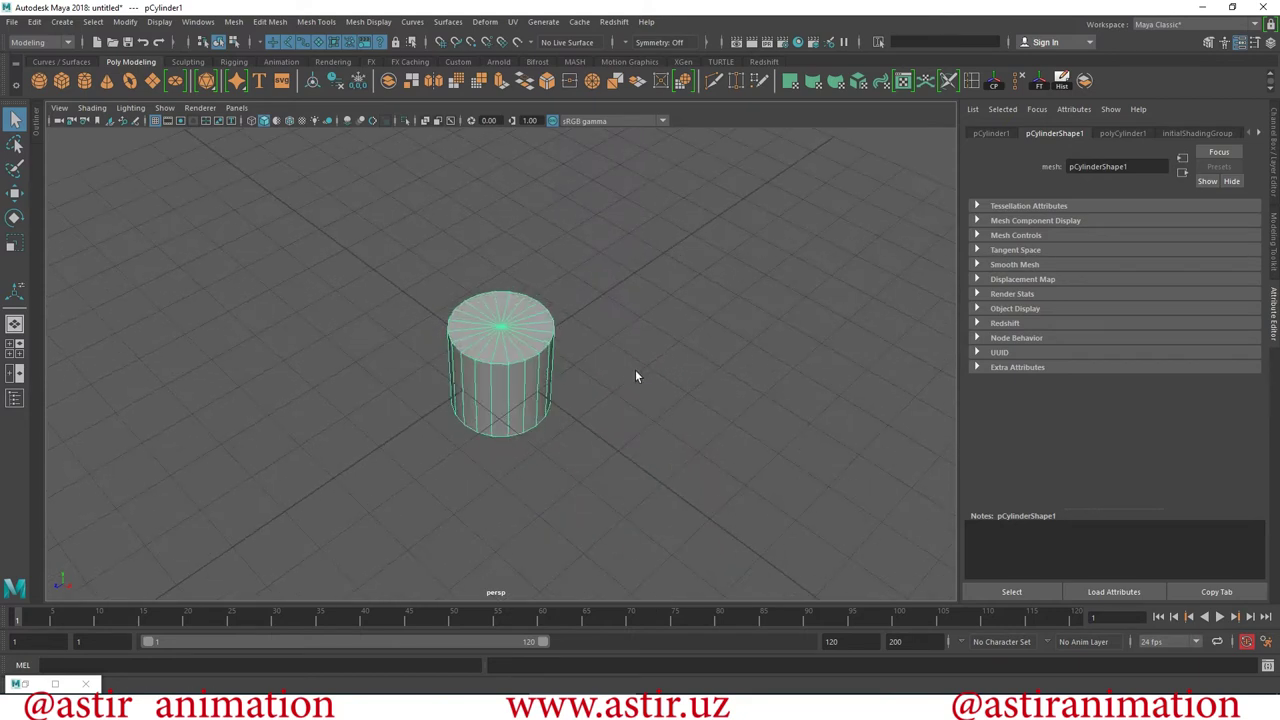
{"action": "scroll", "coordinate": [635, 369], "scroll_direction": "up", "scroll_amount": 2}
{"action": "scroll", "coordinate": [686, 470], "scroll_direction": "up", "scroll_amount": 2}
{"action": "left_click_drag", "start_coordinate": [785, 450], "coordinate": [634, 473], "text": "alt"}
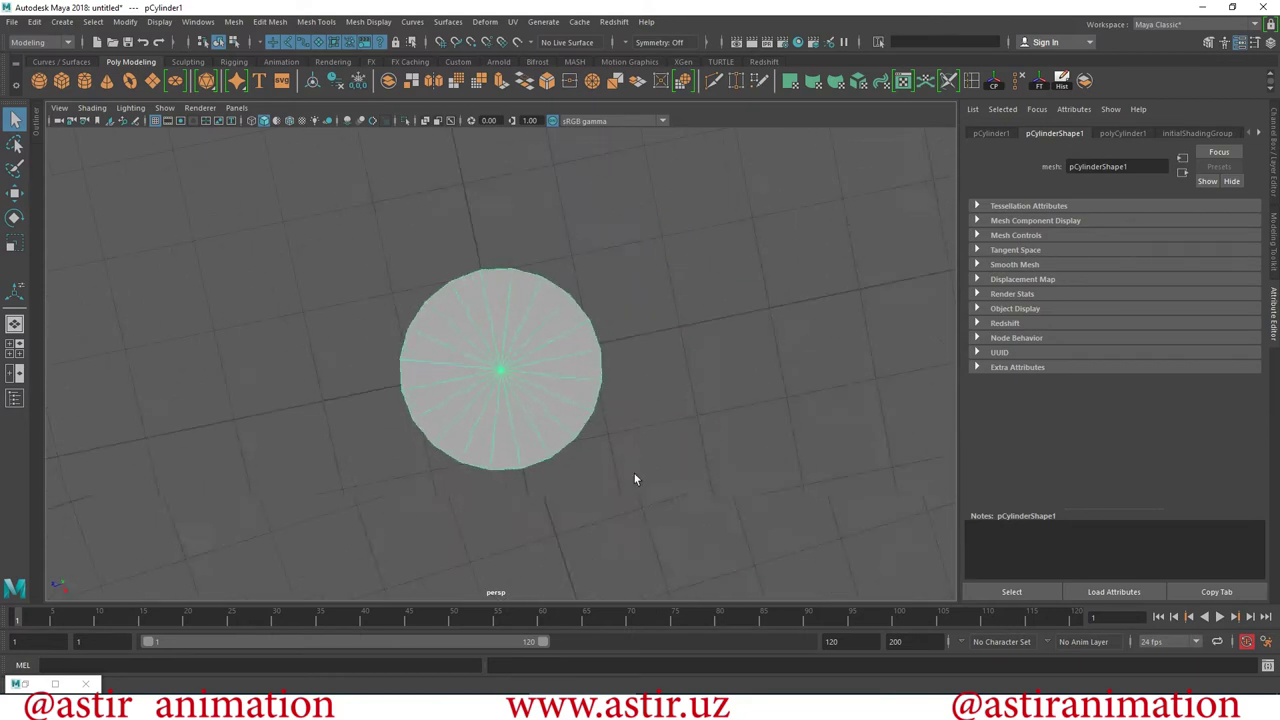
Set polyCylinder1's Subdivisions Axis to 6 in the Channel Box, after trying 8 and 5.
{"action": "left_click", "coordinate": [1274, 188]}
{"action": "mouse_move", "coordinate": [756, 243]}
{"action": "left_mouse_down", "text": "alt"}
{"action": "mouse_move", "coordinate": [643, 171]}
{"action": "mouse_move", "coordinate": [700, 300]}
{"action": "left_mouse_up", "text": "alt"}
{"action": "left_click", "coordinate": [1110, 284]}
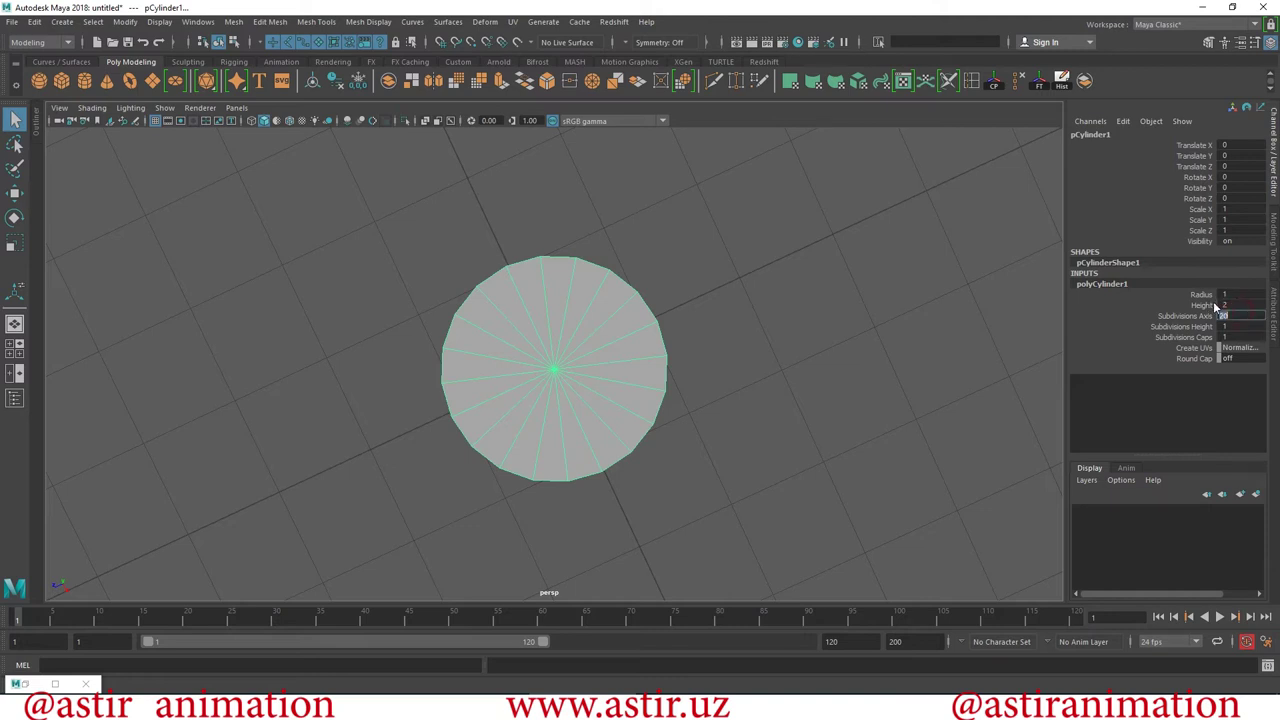
{"action": "type", "text": "6"}
{"action": "key", "text": "Return"}
{"action": "mouse_move", "coordinate": [625, 312]}
{"action": "left_mouse_down", "text": "alt"}
{"action": "mouse_move", "coordinate": [663, 277]}
{"action": "mouse_move", "coordinate": [651, 283]}
{"action": "mouse_move", "coordinate": [680, 300]}
{"action": "left_mouse_up", "text": "alt"}
{"action": "type", "text": "8"}
{"action": "key", "text": "Return"}
{"action": "mouse_move", "coordinate": [571, 374]}
{"action": "left_mouse_down", "text": "alt"}
{"action": "mouse_move", "coordinate": [606, 406]}
{"action": "mouse_move", "coordinate": [600, 383]}
{"action": "mouse_move", "coordinate": [676, 333]}
{"action": "mouse_move", "coordinate": [834, 291]}
{"action": "left_mouse_up", "text": "alt"}
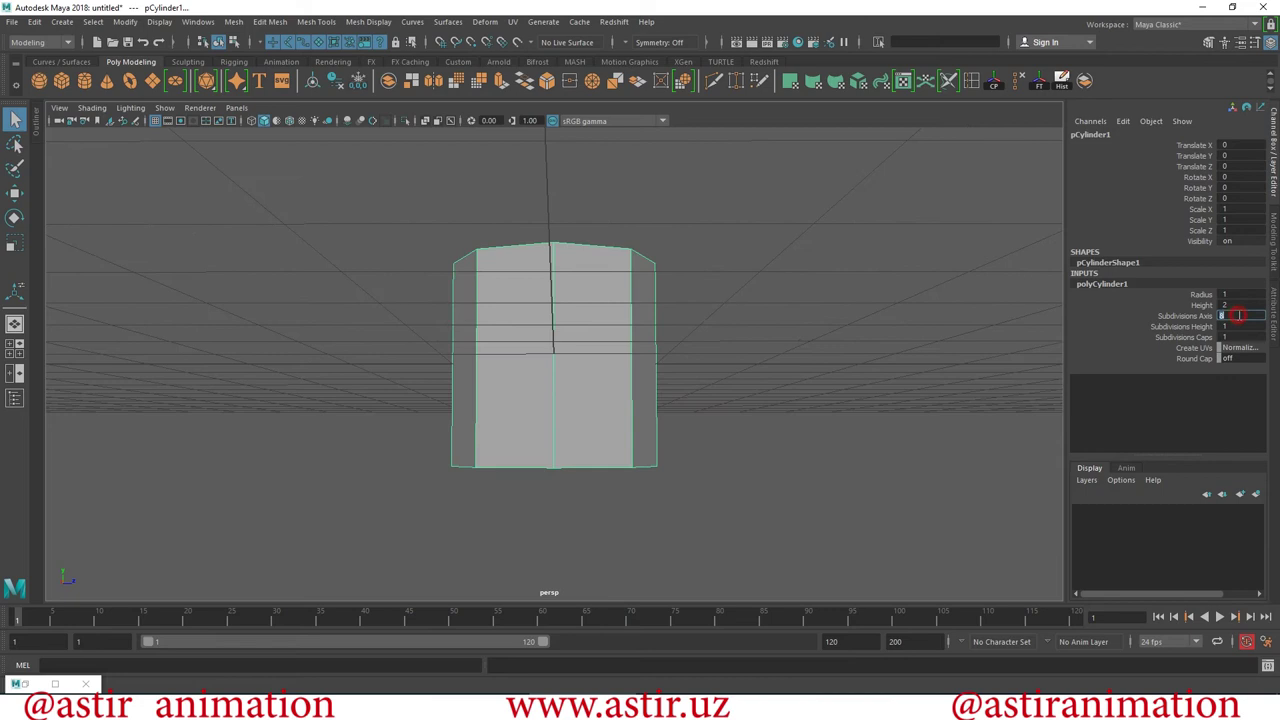
{"action": "key", "text": "Return"}
{"action": "mouse_move", "coordinate": [586, 449]}
{"action": "left_mouse_down", "text": "alt"}
{"action": "mouse_move", "coordinate": [557, 557]}
{"action": "mouse_move", "coordinate": [534, 549]}
{"action": "mouse_move", "coordinate": [600, 520]}
{"action": "left_mouse_up", "text": "alt"}
{"action": "type", "text": "6"}
{"action": "key", "text": "Return"}
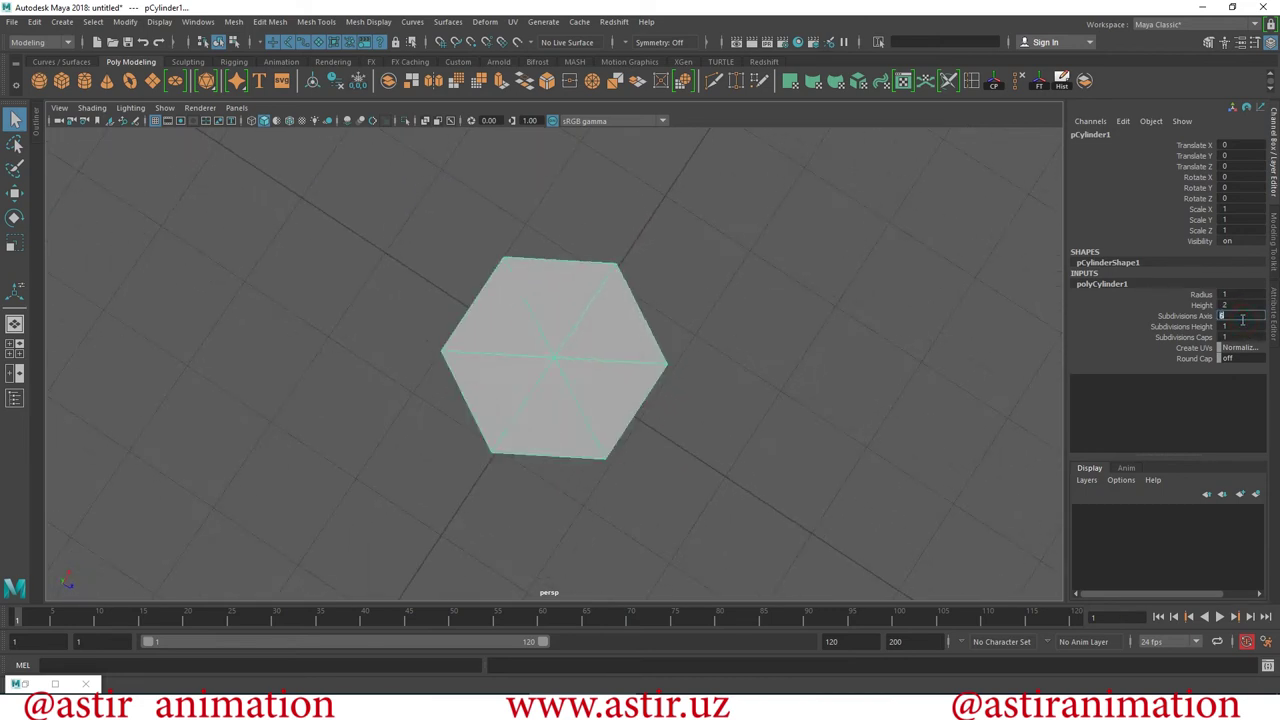
{"action": "mouse_move", "coordinate": [707, 350]}
{"action": "left_mouse_down", "text": "alt"}
{"action": "mouse_move", "coordinate": [517, 254]}
{"action": "mouse_move", "coordinate": [557, 157]}
{"action": "mouse_move", "coordinate": [551, 231]}
{"action": "mouse_move", "coordinate": [600, 449]}
{"action": "mouse_move", "coordinate": [449, 360]}
{"action": "left_mouse_up", "text": "alt"}
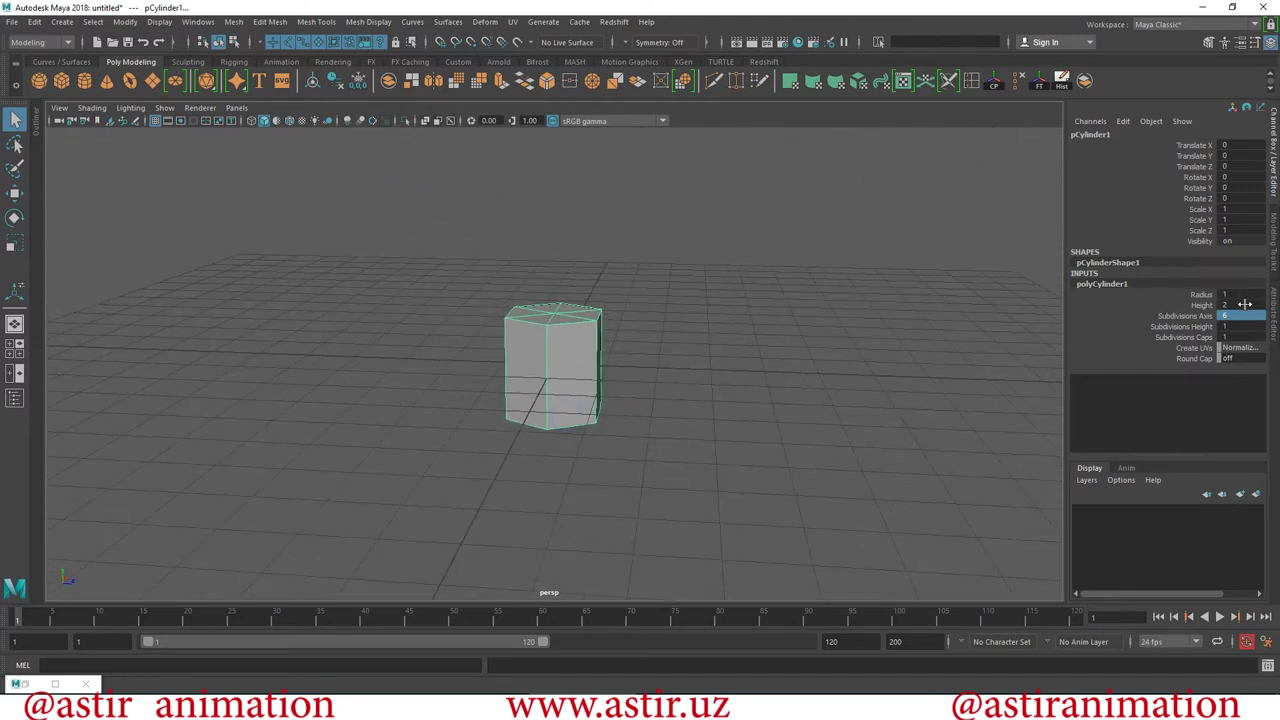
Set the cylinder's Height to 30, making a tall column.
{"action": "type", "text": "2"}
{"action": "key", "text": "Return"}
{"action": "right_click_drag", "start_coordinate": [863, 417], "coordinate": [631, 317], "text": "alt"}
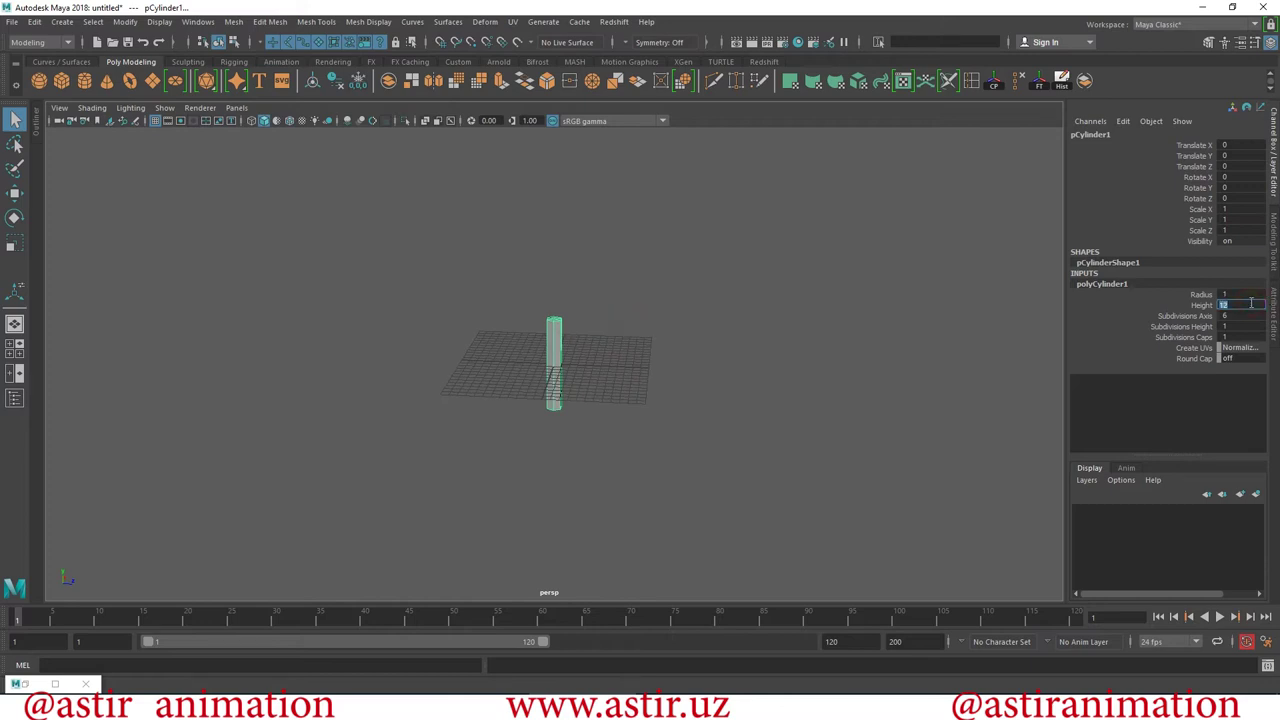
{"action": "key", "text": "Return"}
Orbit around the tall hexagonal column to inspect both end caps.
{"action": "left_click_drag", "start_coordinate": [789, 291], "coordinate": [800, 220], "text": "alt"}
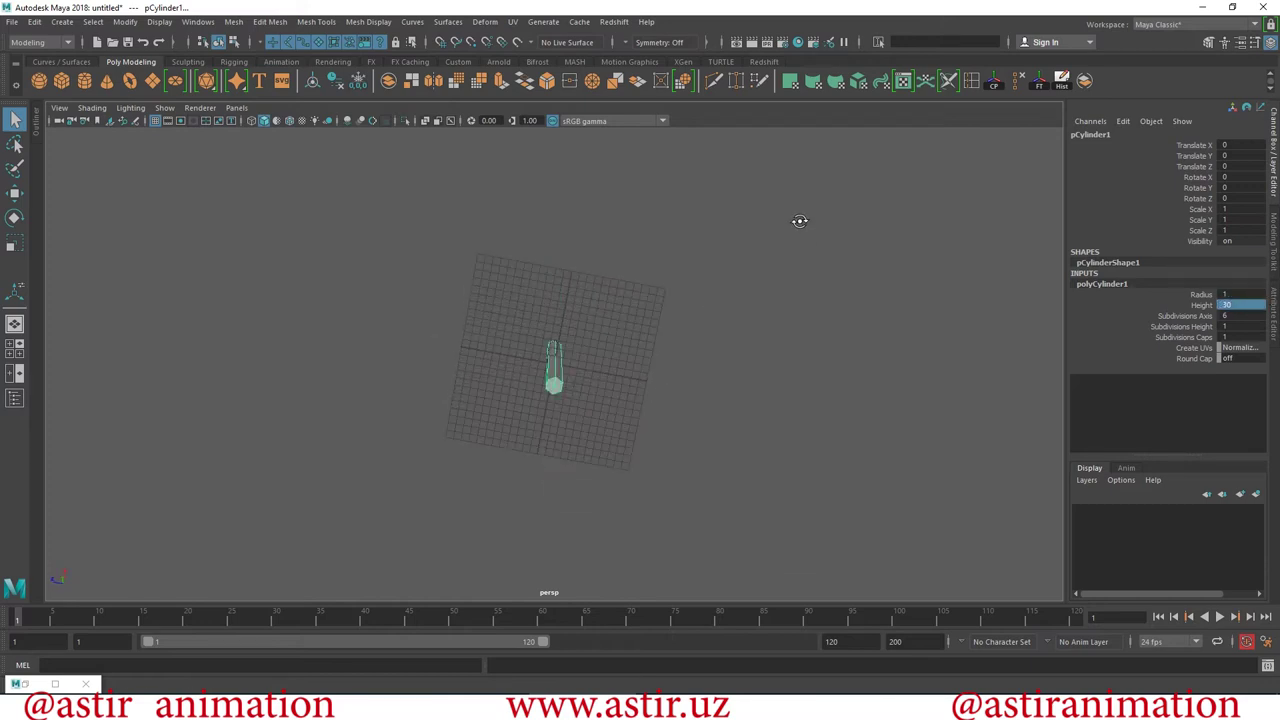
{"action": "left_click_drag", "start_coordinate": [859, 463], "coordinate": [990, 488], "text": "alt"}
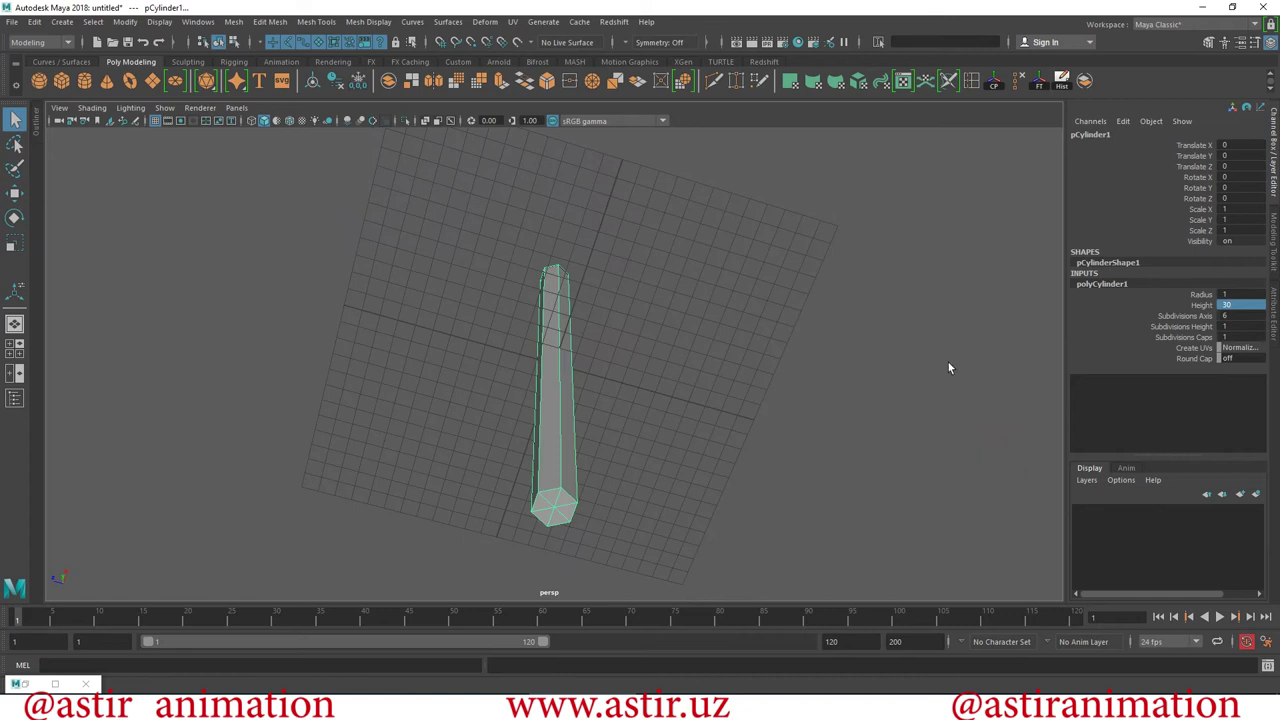
{"action": "left_click_drag", "start_coordinate": [708, 285], "coordinate": [651, 405], "text": "alt"}
{"action": "right_click_drag", "start_coordinate": [651, 405], "coordinate": [578, 238], "text": "alt"}
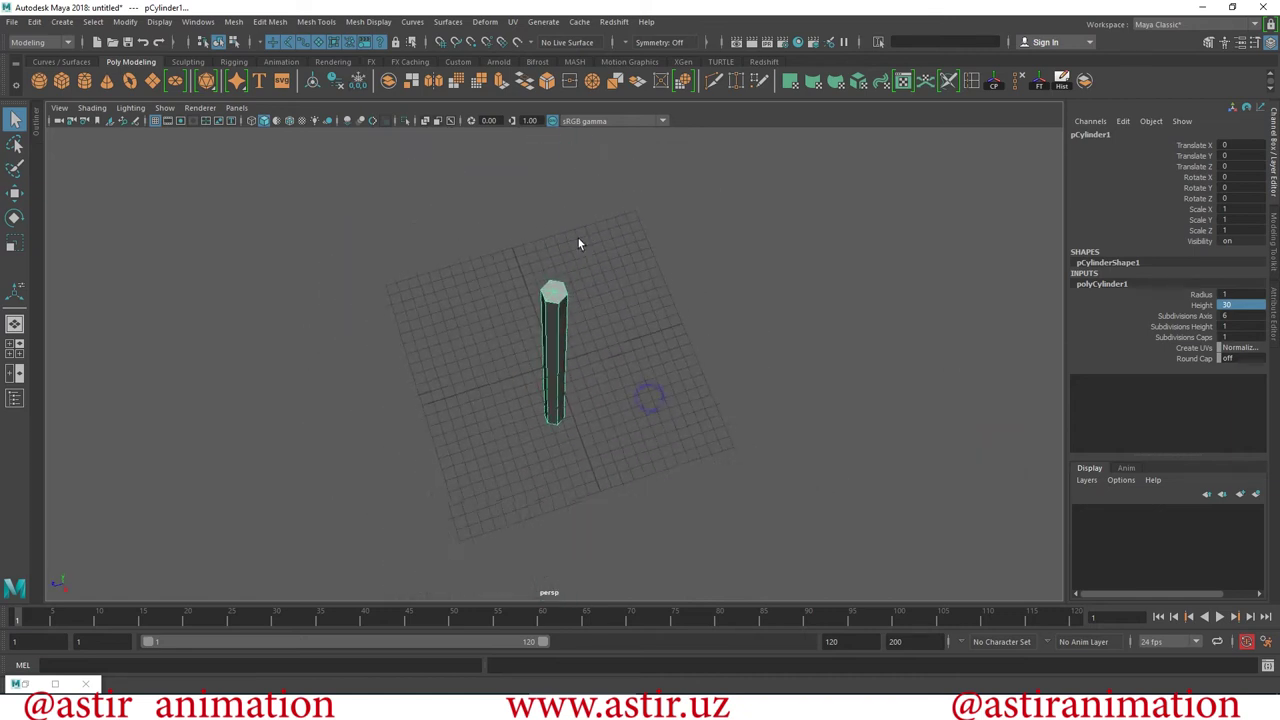
{"action": "middle_click_drag", "start_coordinate": [578, 238], "coordinate": [594, 317], "text": "alt"}
{"action": "mouse_move", "coordinate": [594, 317]}
{"action": "left_mouse_down", "text": "alt"}
{"action": "mouse_move", "coordinate": [677, 414]}
{"action": "mouse_move", "coordinate": [800, 471]}
{"action": "left_mouse_up", "text": "alt"}
{"action": "right_click_drag", "start_coordinate": [800, 471], "coordinate": [811, 500], "text": "alt"}
{"action": "mouse_move", "coordinate": [811, 500]}
{"action": "left_mouse_down", "text": "alt"}
{"action": "mouse_move", "coordinate": [719, 464]}
{"action": "mouse_move", "coordinate": [711, 380]}
{"action": "left_mouse_up", "text": "alt"}
{"action": "mouse_move", "coordinate": [711, 380]}
{"action": "right_mouse_down", "text": "alt"}
{"action": "mouse_move", "coordinate": [786, 449]}
{"action": "mouse_move", "coordinate": [531, 386]}
{"action": "mouse_move", "coordinate": [649, 388]}
{"action": "right_mouse_up", "text": "alt"}
{"action": "mouse_move", "coordinate": [649, 388]}
{"action": "left_mouse_down", "text": "alt"}
{"action": "mouse_move", "coordinate": [731, 306]}
{"action": "mouse_move", "coordinate": [663, 386]}
{"action": "left_mouse_up", "text": "alt"}
{"action": "mouse_move", "coordinate": [663, 386]}
{"action": "right_mouse_down", "text": "alt"}
{"action": "mouse_move", "coordinate": [677, 413]}
{"action": "mouse_move", "coordinate": [560, 331]}
{"action": "right_mouse_up", "text": "alt"}
{"action": "left_click_drag", "start_coordinate": [560, 331], "coordinate": [540, 357], "text": "alt"}
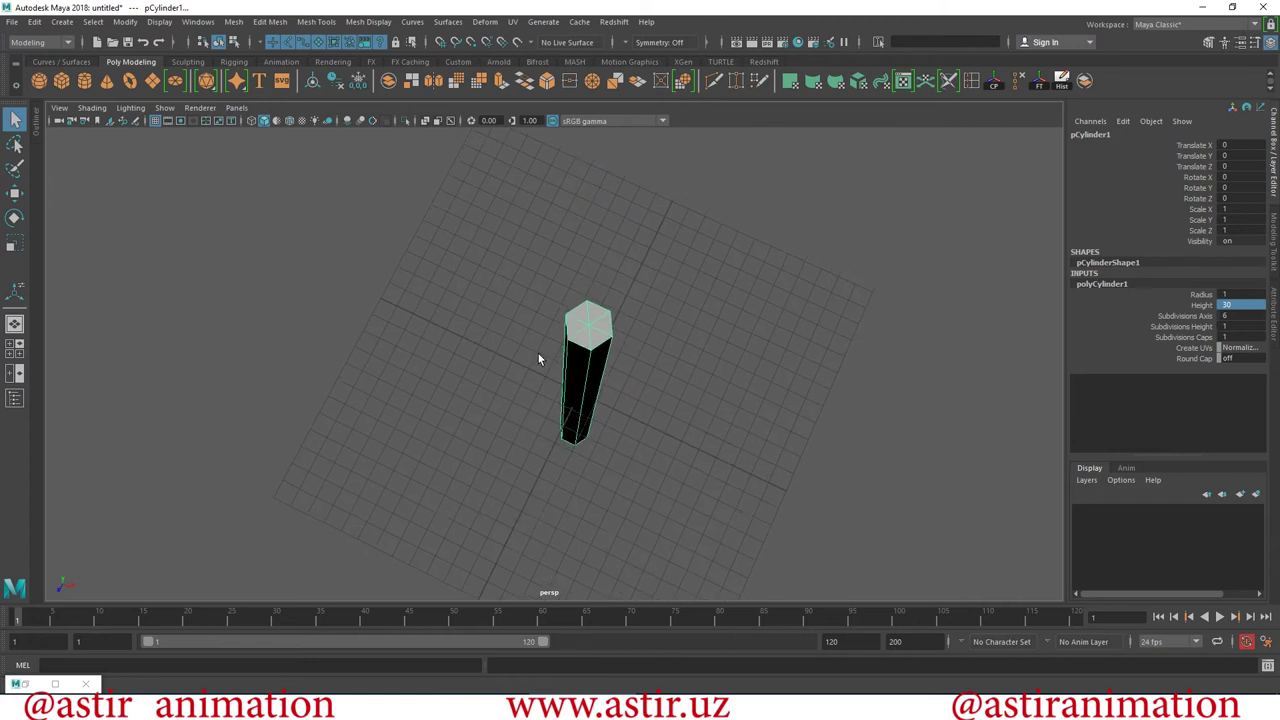
{"action": "right_click_drag", "start_coordinate": [540, 357], "coordinate": [788, 348], "text": "alt"}
{"action": "mouse_move", "coordinate": [788, 348]}
{"action": "left_mouse_down", "text": "alt"}
{"action": "mouse_move", "coordinate": [748, 357]}
{"action": "mouse_move", "coordinate": [531, 274]}
{"action": "mouse_move", "coordinate": [540, 357]}
{"action": "left_mouse_up", "text": "alt"}
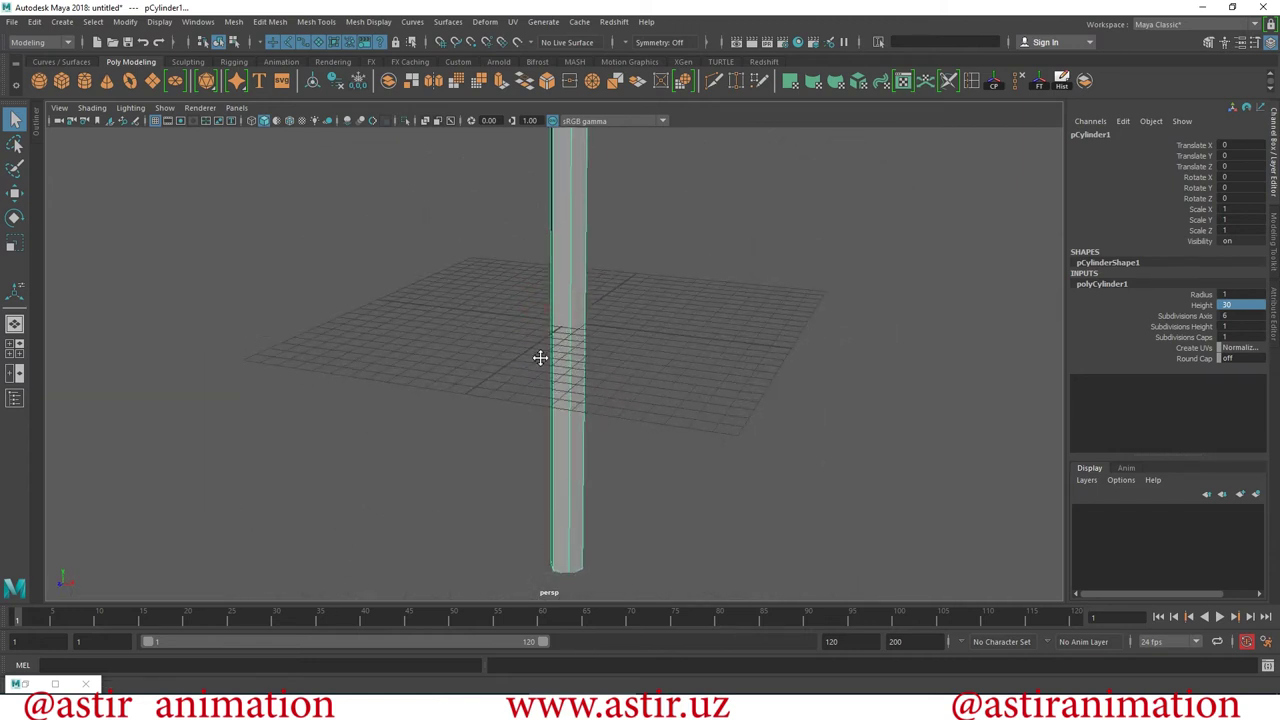
{"action": "right_click_drag", "start_coordinate": [540, 357], "coordinate": [729, 477], "text": "alt"}
{"action": "right_click_drag", "start_coordinate": [892, 489], "coordinate": [708, 397], "text": "alt"}
{"action": "left_click_drag", "start_coordinate": [708, 397], "coordinate": [808, 457], "text": "alt"}
{"action": "right_click_drag", "start_coordinate": [808, 457], "coordinate": [577, 348], "text": "alt"}
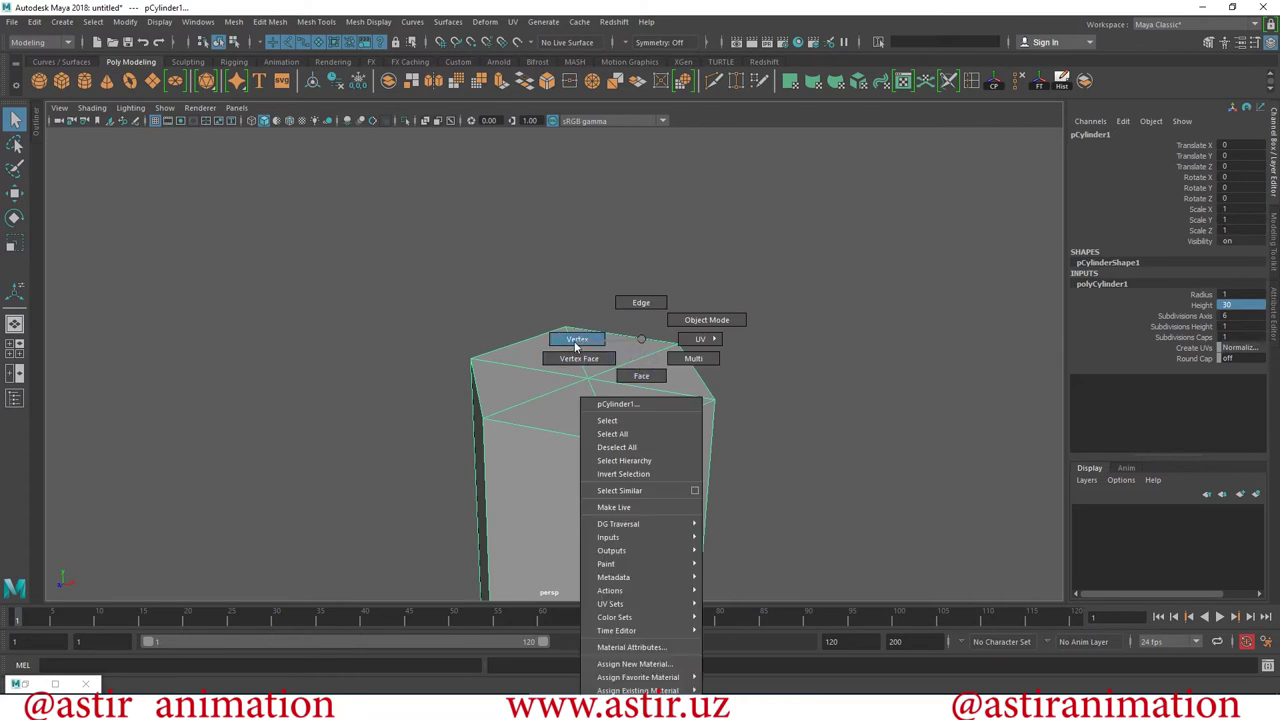
Chamfer the top cap's centre vertex with Edit Mesh > Chamfer Vertices.
{"action": "left_click", "coordinate": [591, 378]}
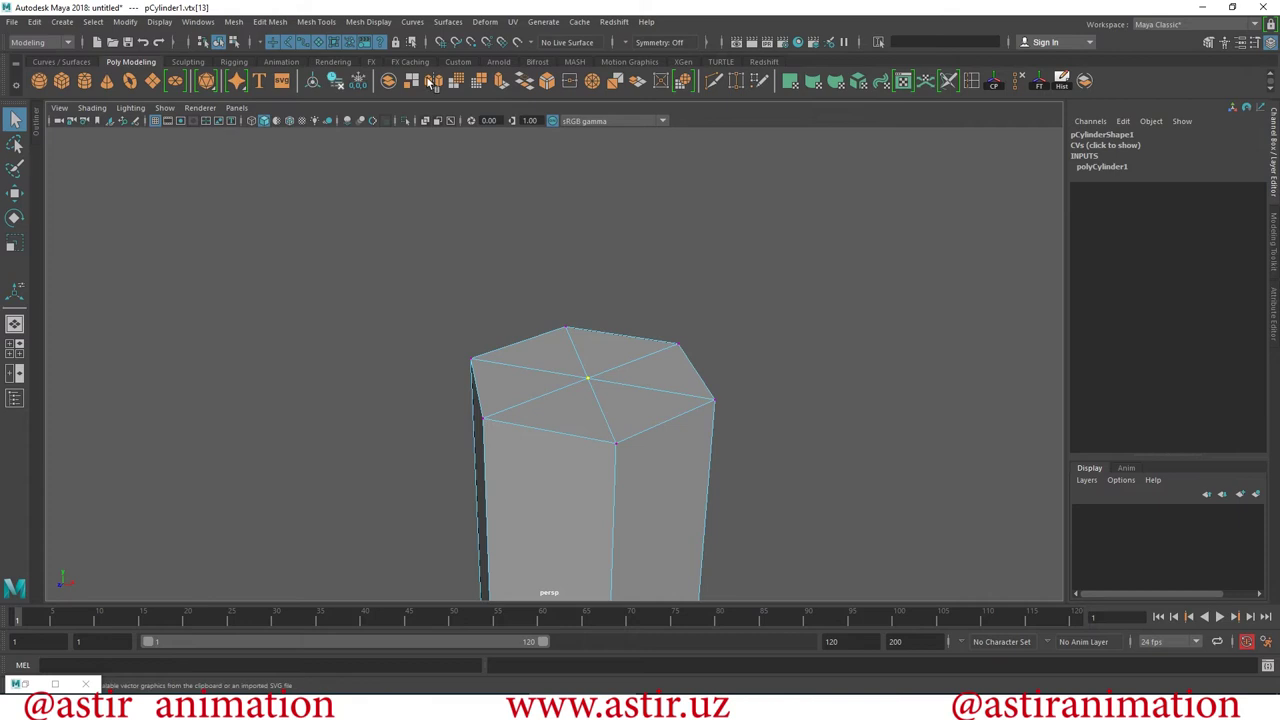
{"action": "left_click", "coordinate": [267, 22]}
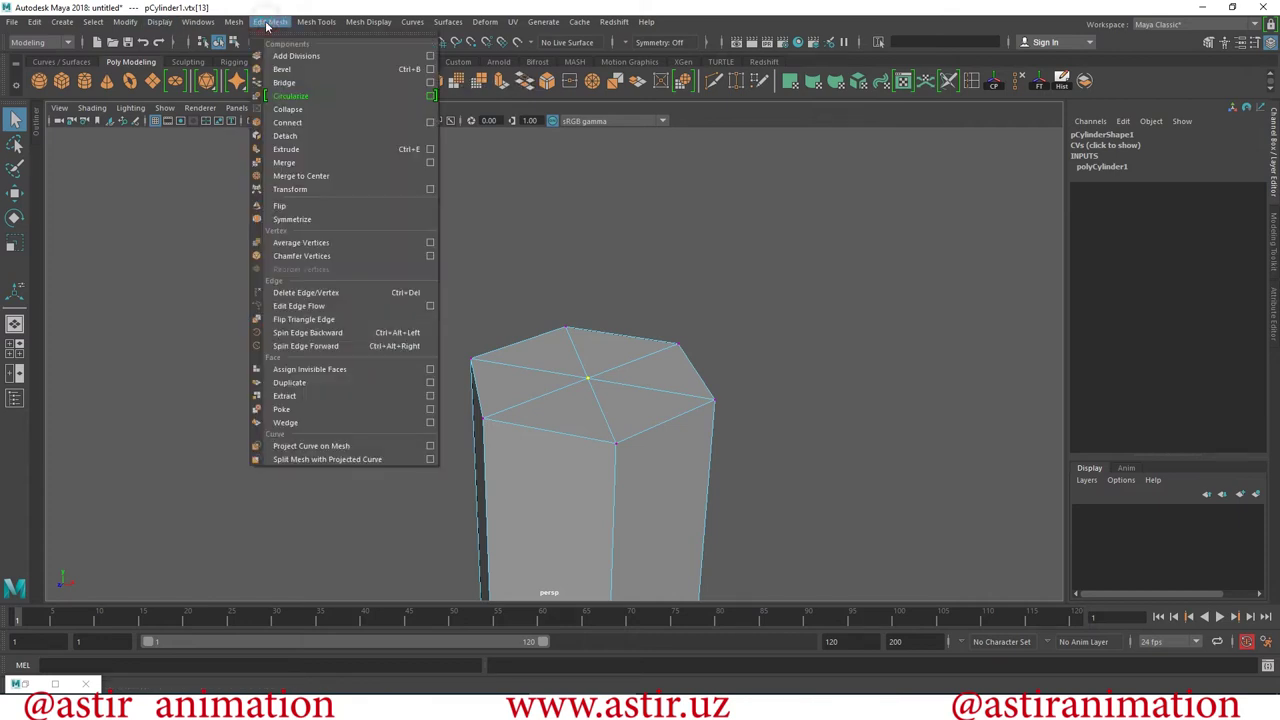
{"action": "left_click", "coordinate": [305, 256]}
{"action": "left_click_drag", "start_coordinate": [640, 425], "coordinate": [622, 483], "text": "alt"}
{"action": "mouse_move", "coordinate": [518, 448]}
{"action": "left_mouse_down", "text": "alt"}
{"action": "mouse_move", "coordinate": [566, 337]}
{"action": "mouse_move", "coordinate": [531, 394]}
{"action": "left_mouse_up", "text": "alt"}
{"action": "right_click_drag", "start_coordinate": [531, 394], "coordinate": [522, 380]}
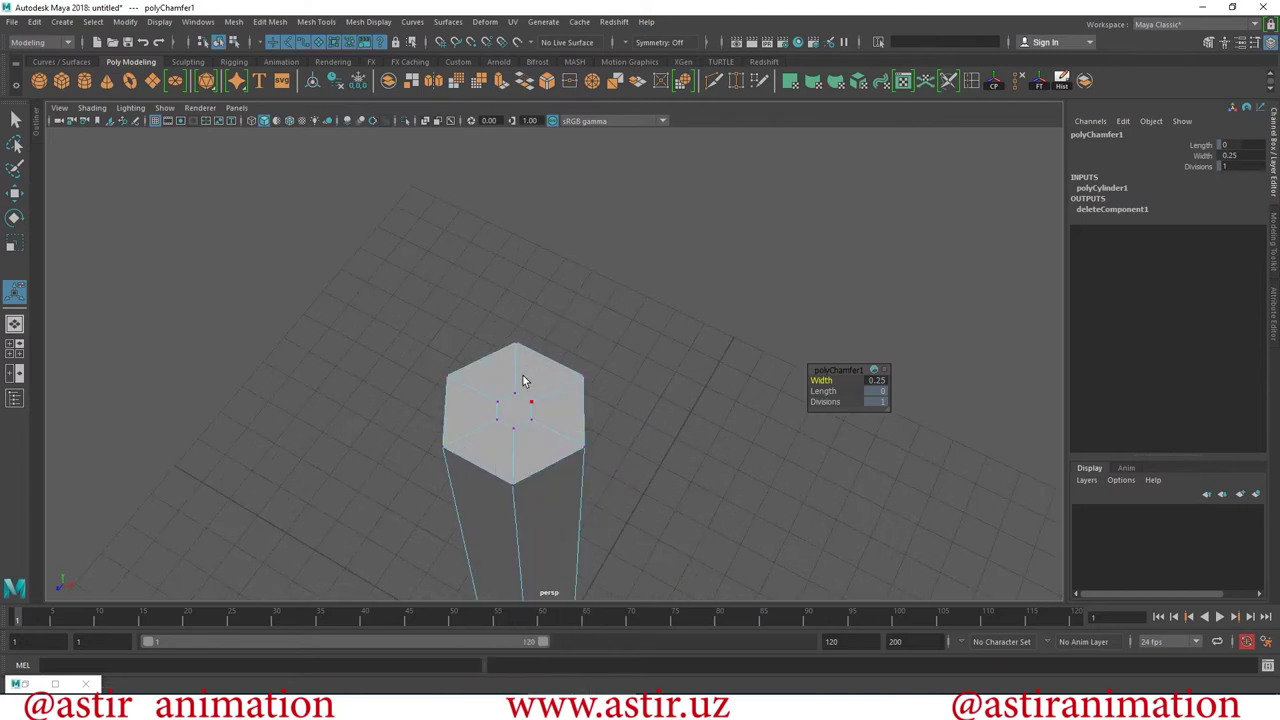
{"action": "key", "text": "q"}
Scale the new top centre face out toward the cap's edge.
{"action": "left_click", "coordinate": [514, 410]}
{"action": "left_click", "coordinate": [14, 243]}
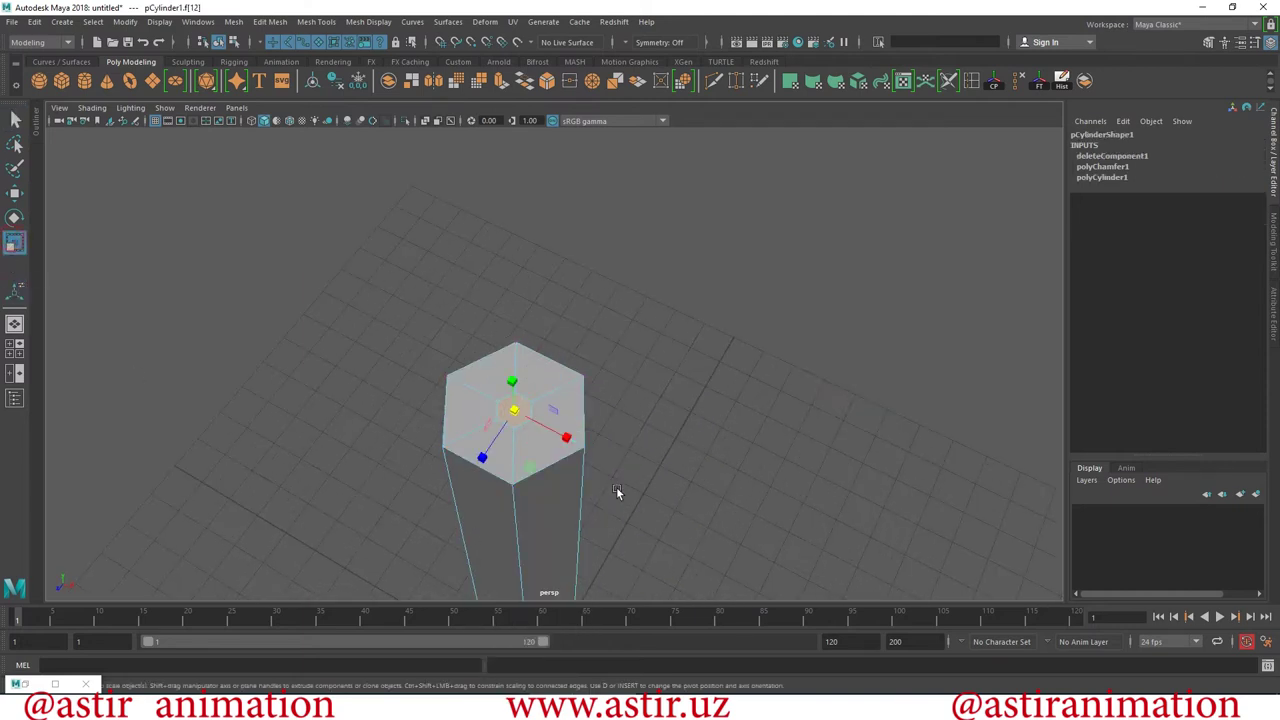
{"action": "mouse_move", "coordinate": [511, 410]}
{"action": "left_mouse_down"}
{"action": "mouse_move", "coordinate": [561, 432]}
{"action": "mouse_move", "coordinate": [487, 252]}
{"action": "mouse_move", "coordinate": [560, 250]}
{"action": "left_mouse_up"}
{"action": "key", "text": "ctrl+e"}
{"action": "left_click", "coordinate": [12, 193]}
{"action": "scroll", "coordinate": [534, 196], "scroll_direction": "up", "scroll_amount": 5}
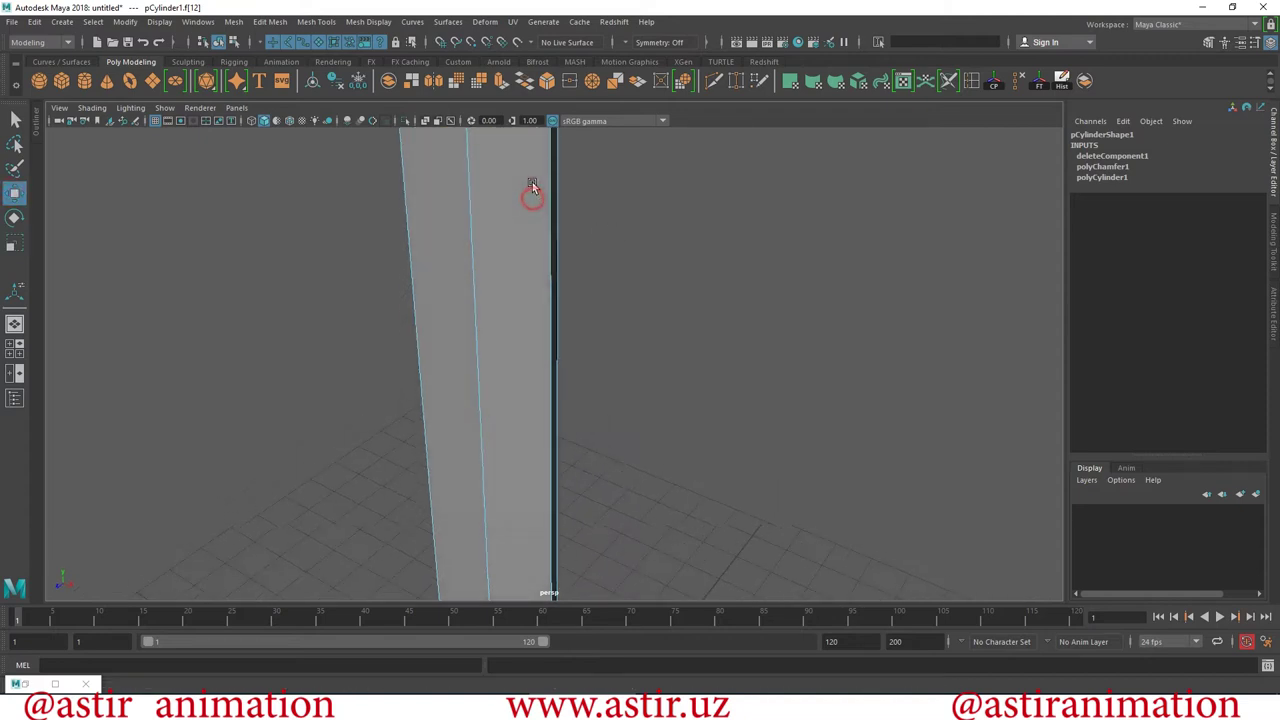
{"action": "scroll", "coordinate": [563, 314], "scroll_direction": "down", "scroll_amount": 5}
{"action": "left_click_drag", "start_coordinate": [565, 311], "coordinate": [568, 336], "text": "alt"}
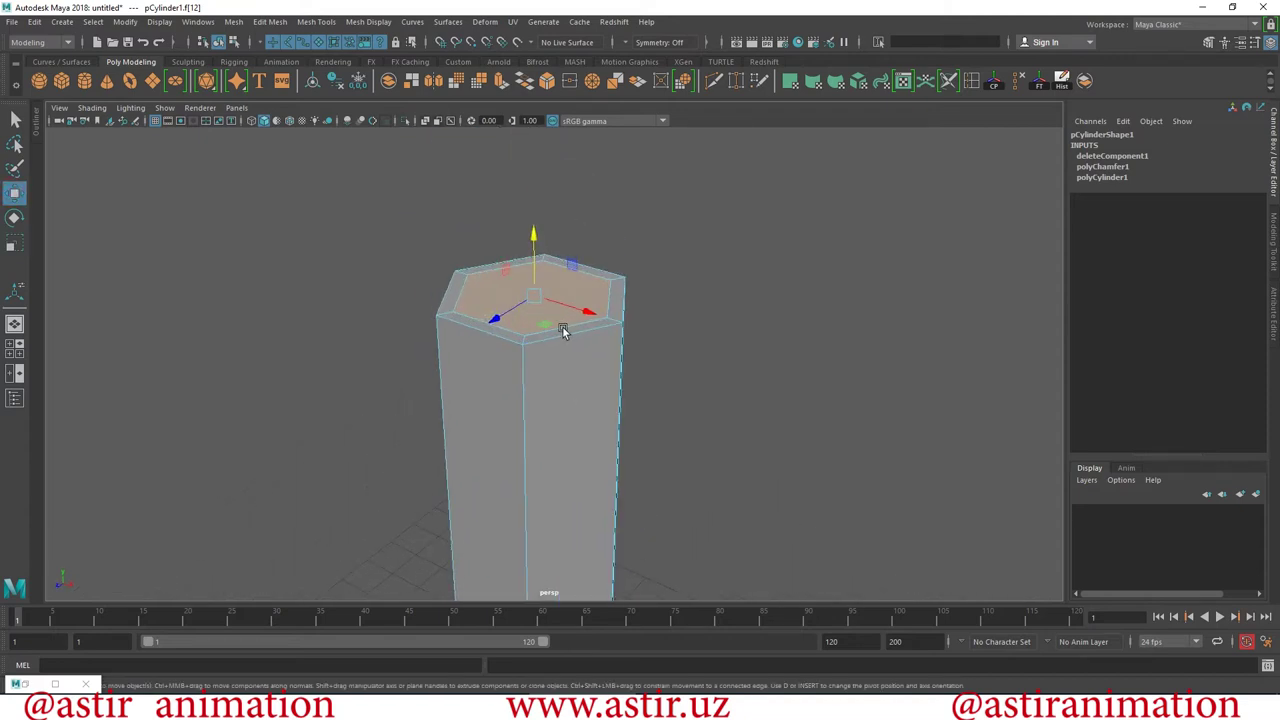
{"action": "right_click_drag", "start_coordinate": [560, 349], "coordinate": [530, 341], "text": "alt"}
{"action": "mouse_move", "coordinate": [530, 341]}
{"action": "left_mouse_down", "text": "alt"}
{"action": "mouse_move", "coordinate": [757, 346]}
{"action": "mouse_move", "coordinate": [503, 426]}
{"action": "mouse_move", "coordinate": [697, 378]}
{"action": "mouse_move", "coordinate": [689, 286]}
{"action": "mouse_move", "coordinate": [597, 260]}
{"action": "mouse_move", "coordinate": [503, 354]}
{"action": "mouse_move", "coordinate": [526, 434]}
{"action": "mouse_move", "coordinate": [494, 423]}
{"action": "mouse_move", "coordinate": [607, 443]}
{"action": "mouse_move", "coordinate": [712, 415]}
{"action": "mouse_move", "coordinate": [668, 379]}
{"action": "mouse_move", "coordinate": [431, 361]}
{"action": "mouse_move", "coordinate": [383, 371]}
{"action": "mouse_move", "coordinate": [470, 290]}
{"action": "left_mouse_up", "text": "alt"}
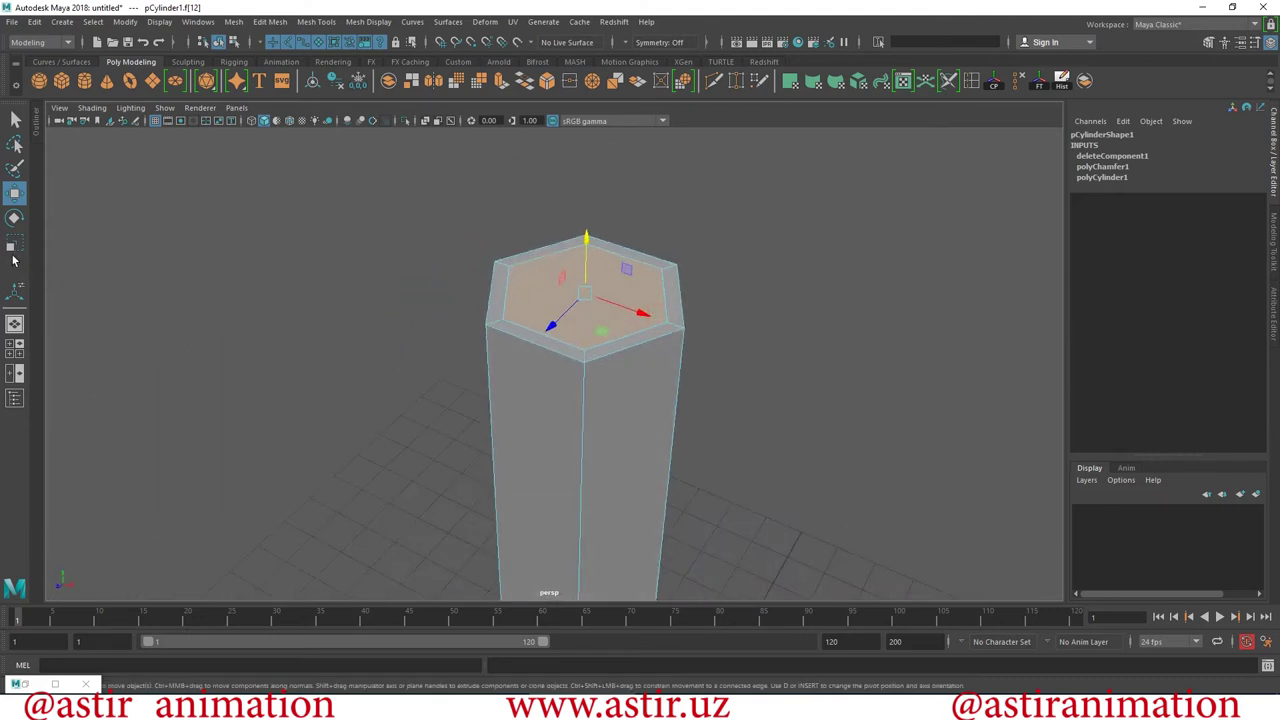
Extrude the inner top face and sink it by Local Translate Z -2.391.
{"action": "left_click", "coordinate": [478, 80]}
{"action": "left_click_drag", "start_coordinate": [586, 250], "coordinate": [594, 453]}
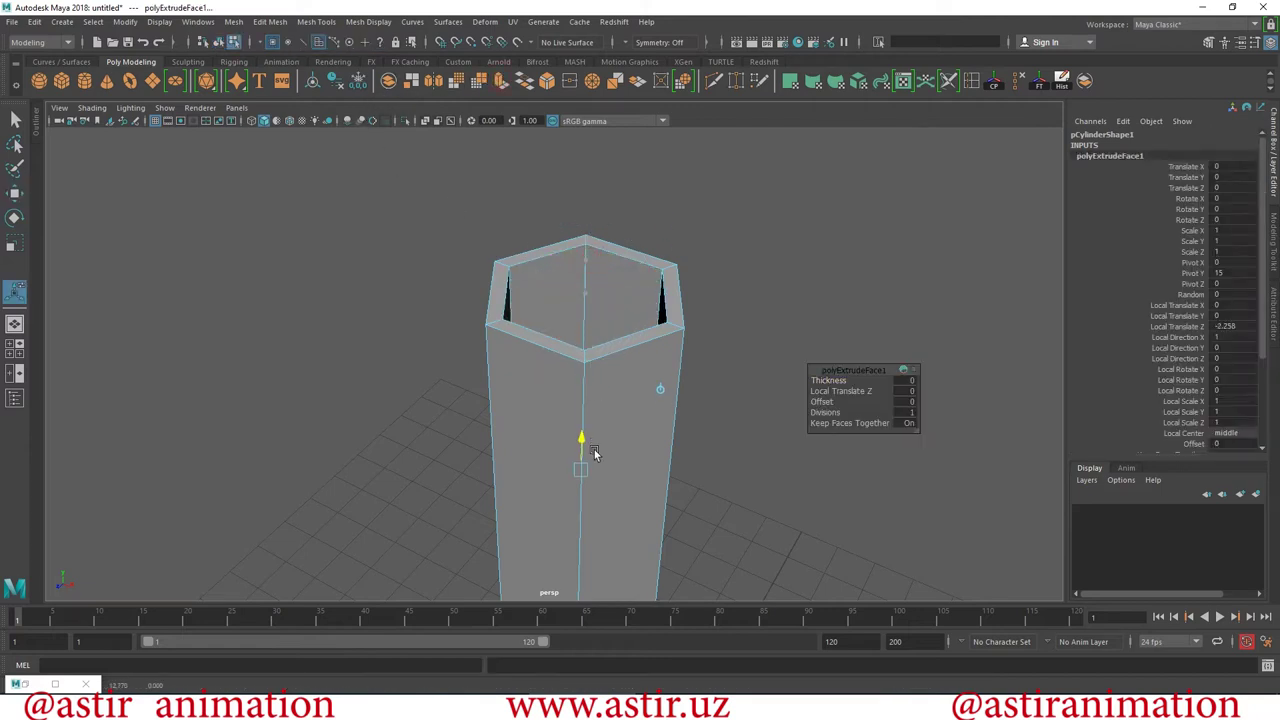
{"action": "mouse_move", "coordinate": [634, 410]}
{"action": "left_mouse_down", "text": "alt"}
{"action": "mouse_move", "coordinate": [640, 340]}
{"action": "mouse_move", "coordinate": [489, 417]}
{"action": "mouse_move", "coordinate": [509, 349]}
{"action": "left_mouse_up", "text": "alt"}
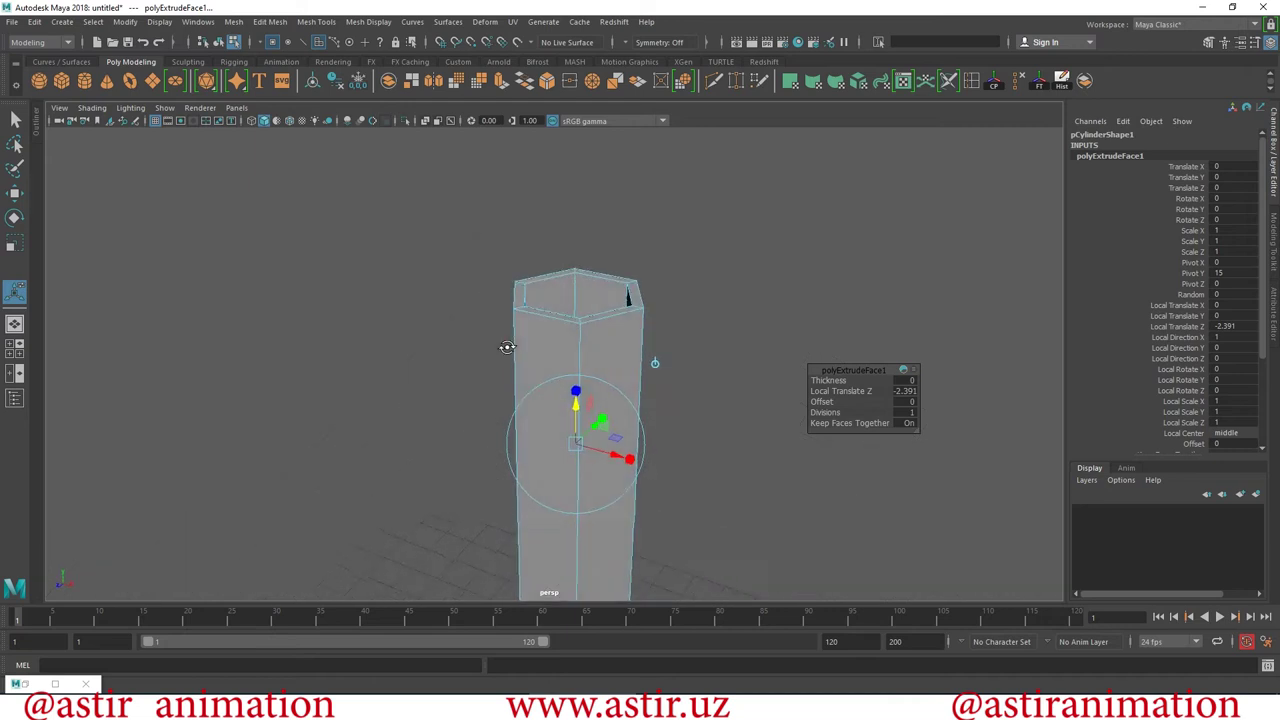
{"action": "left_click", "coordinate": [757, 263]}
{"action": "mouse_move", "coordinate": [757, 263]}
{"action": "left_mouse_down", "text": "alt"}
{"action": "mouse_move", "coordinate": [691, 549]}
{"action": "mouse_move", "coordinate": [446, 449]}
{"action": "mouse_move", "coordinate": [628, 442]}
{"action": "mouse_move", "coordinate": [654, 477]}
{"action": "mouse_move", "coordinate": [489, 371]}
{"action": "mouse_move", "coordinate": [585, 186]}
{"action": "left_mouse_up", "text": "alt"}
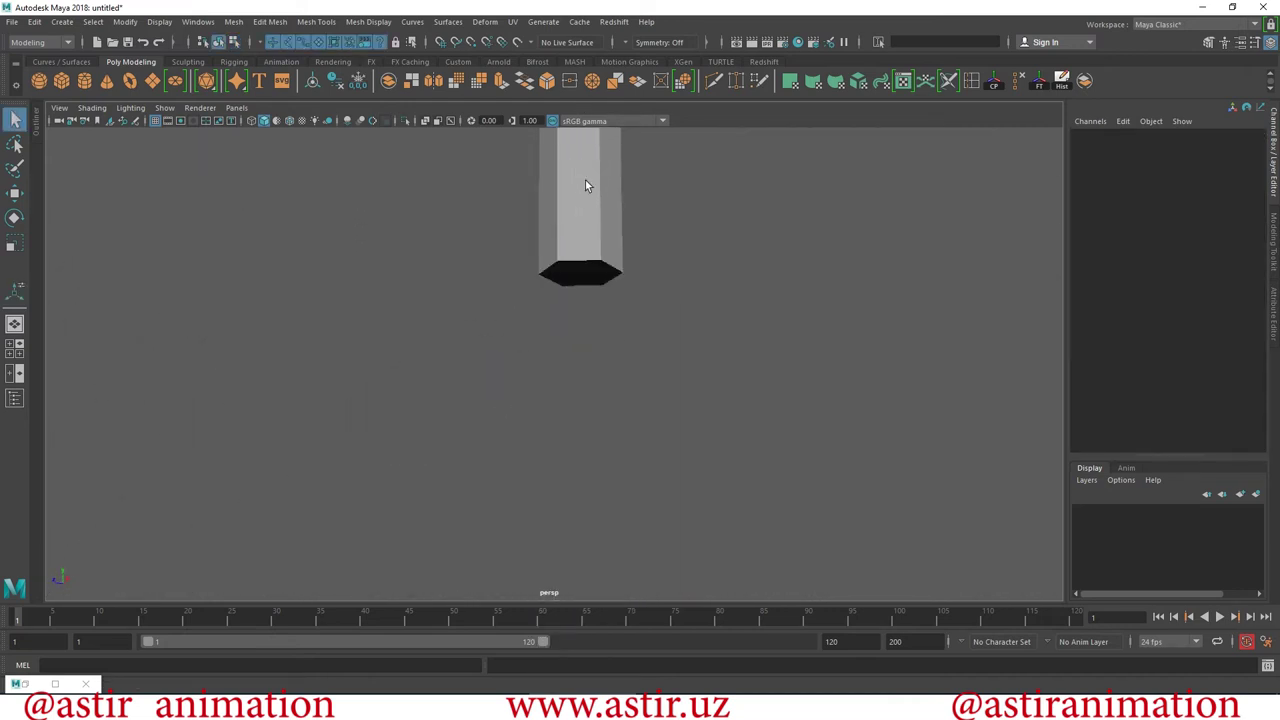
Chamfer the column's bottom centre vertex using Edit Mesh > Chamfer Vertices.
{"action": "left_click", "coordinate": [587, 235]}
{"action": "right_click", "coordinate": [585, 234]}
{"action": "left_click", "coordinate": [533, 237]}
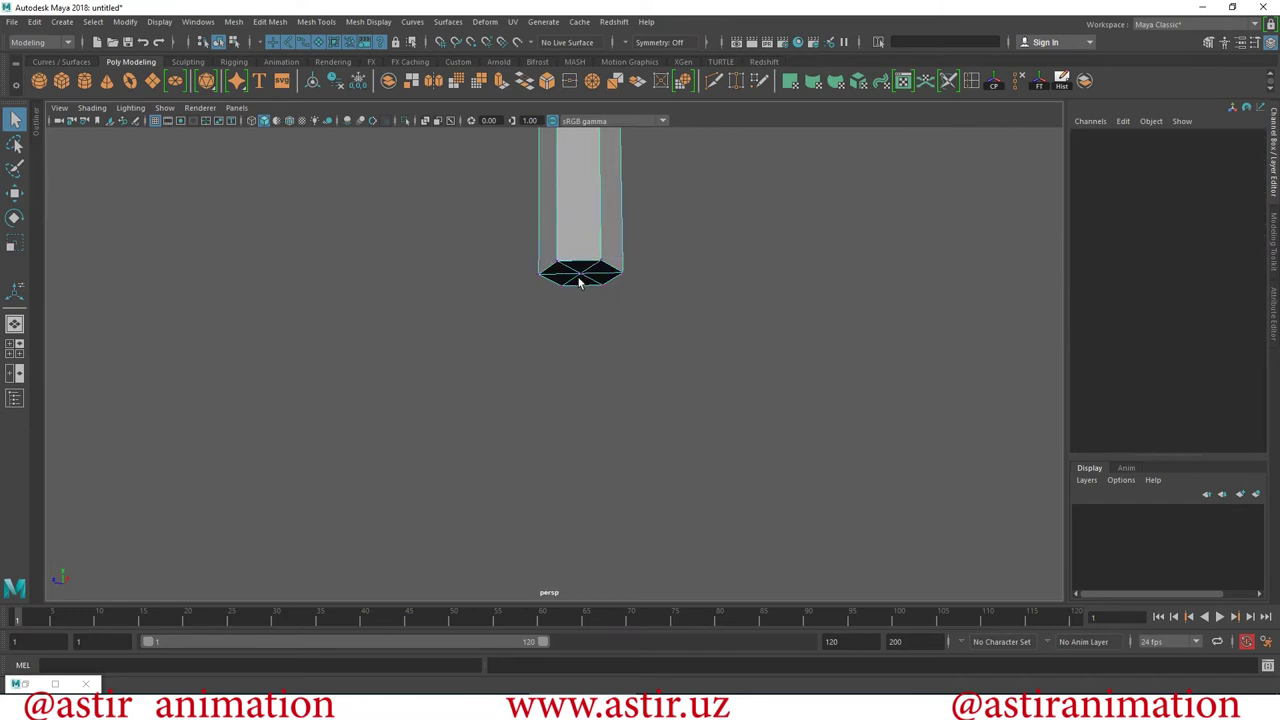
{"action": "left_click", "coordinate": [581, 292]}
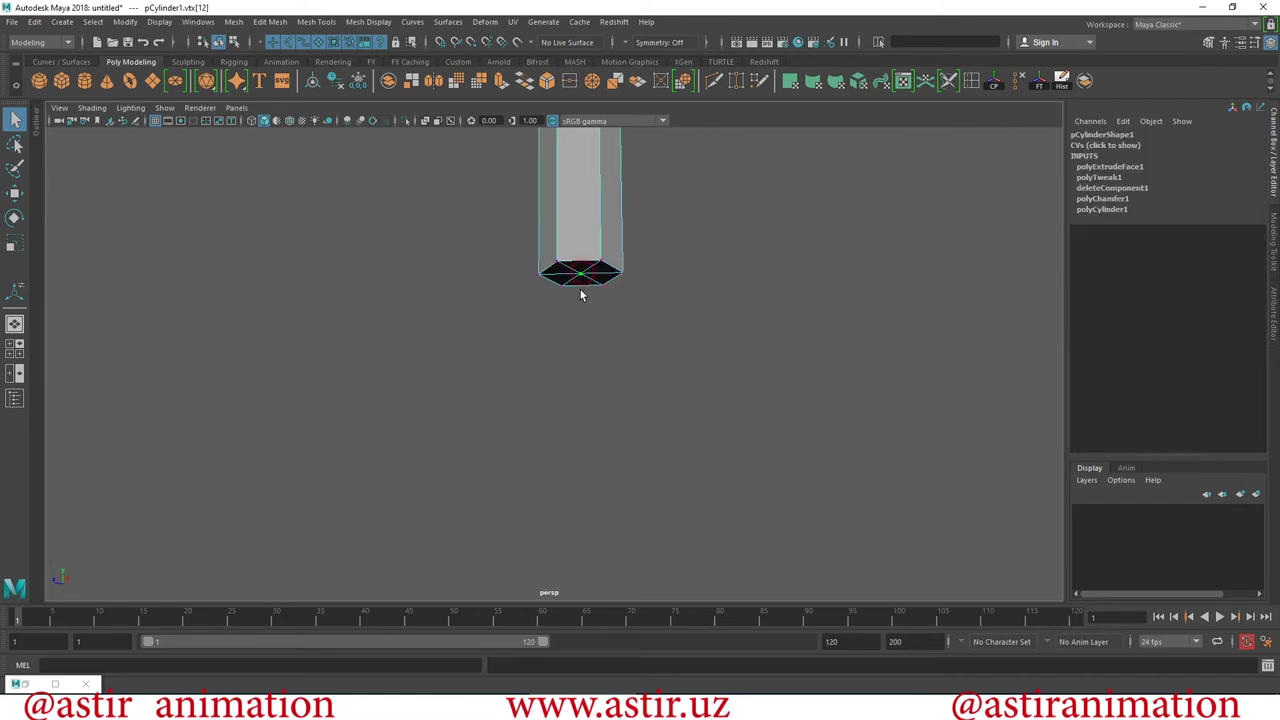
{"action": "left_click", "coordinate": [313, 24]}
{"action": "left_click", "coordinate": [316, 22]}
{"action": "left_click", "coordinate": [272, 22]}
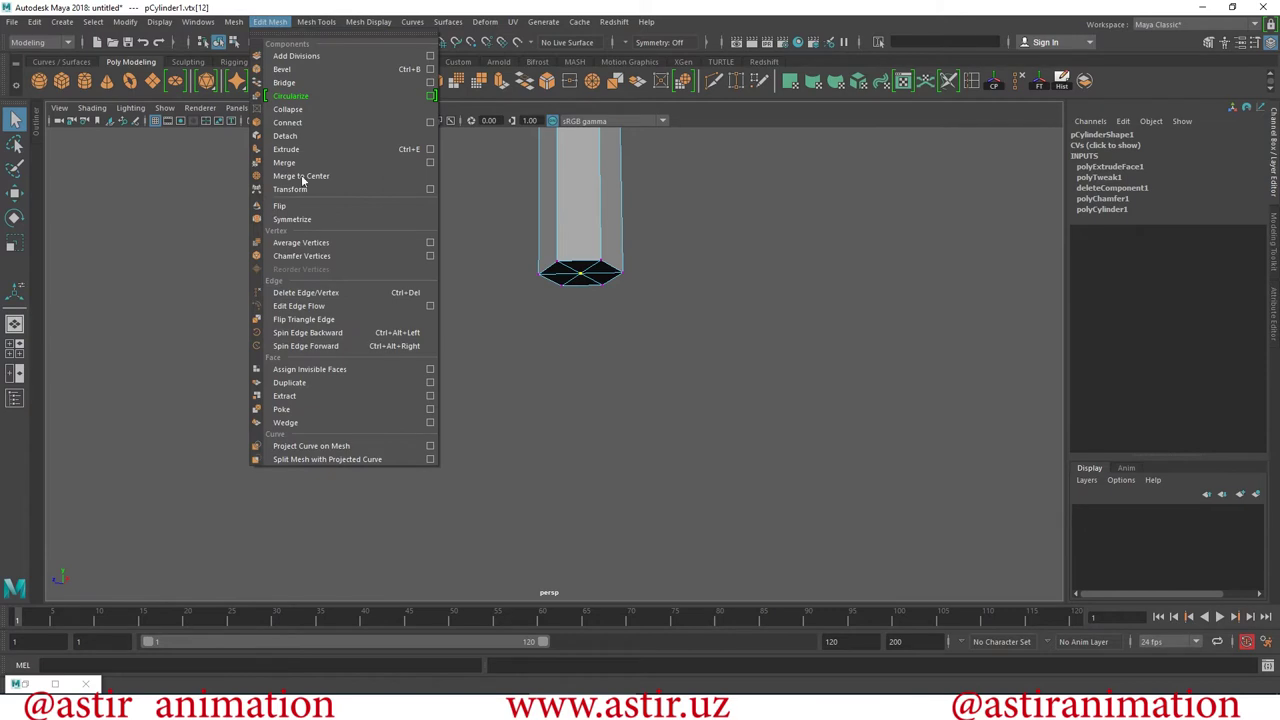
{"action": "left_click", "coordinate": [320, 259]}
Scale the new bottom centre face out so only a thin rim remains.
{"action": "left_click_drag", "start_coordinate": [748, 257], "coordinate": [554, 198], "text": "alt"}
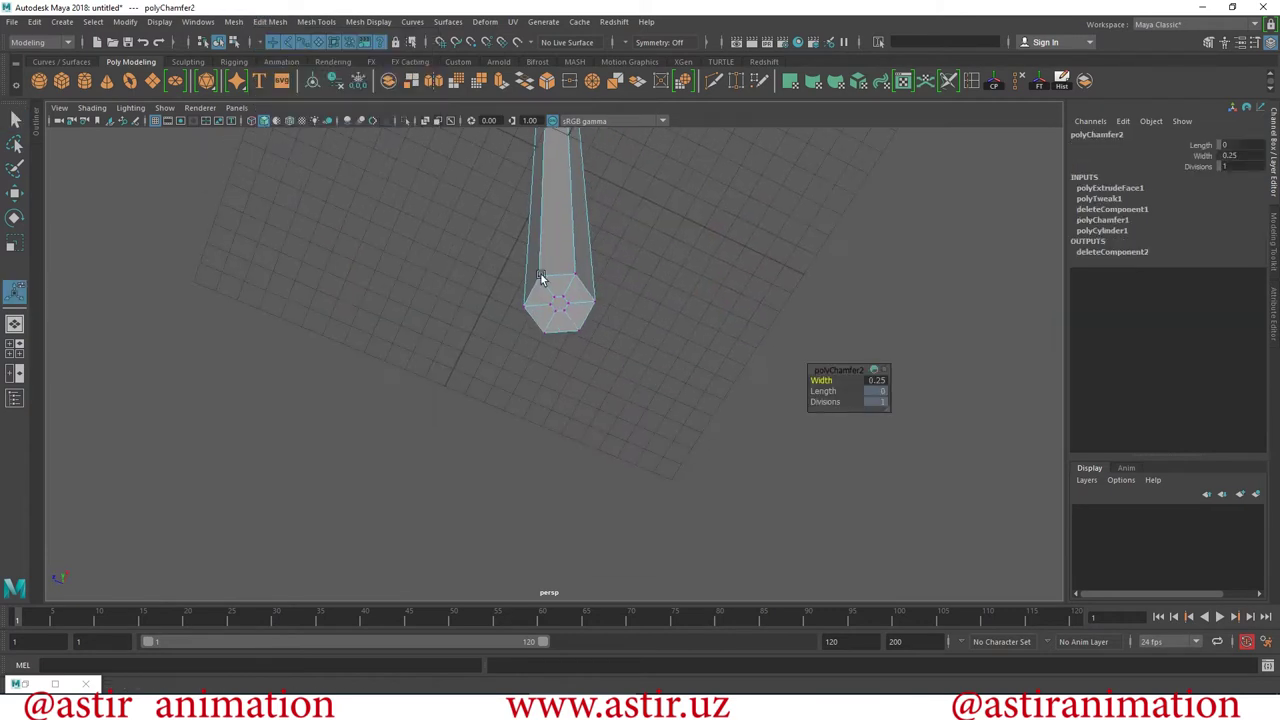
{"action": "right_click_drag", "start_coordinate": [554, 198], "coordinate": [566, 229]}
{"action": "left_click", "coordinate": [564, 261]}
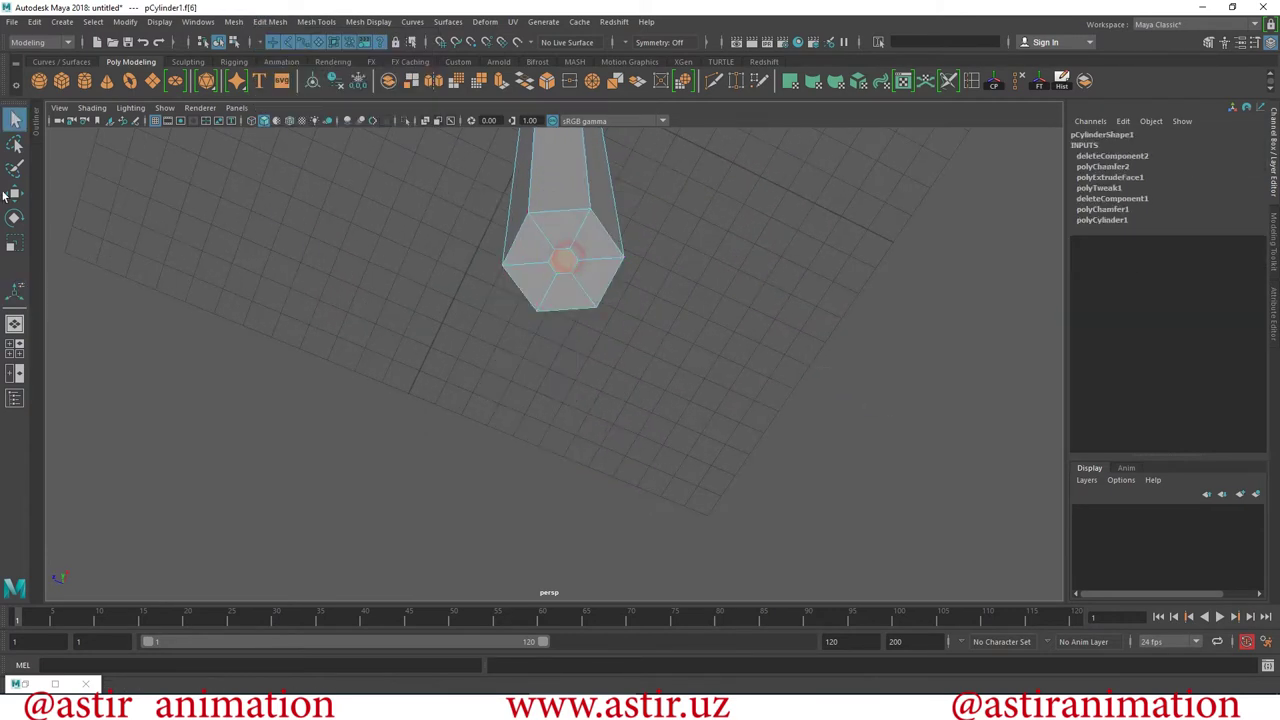
{"action": "left_click", "coordinate": [15, 240]}
{"action": "left_click", "coordinate": [592, 284]}
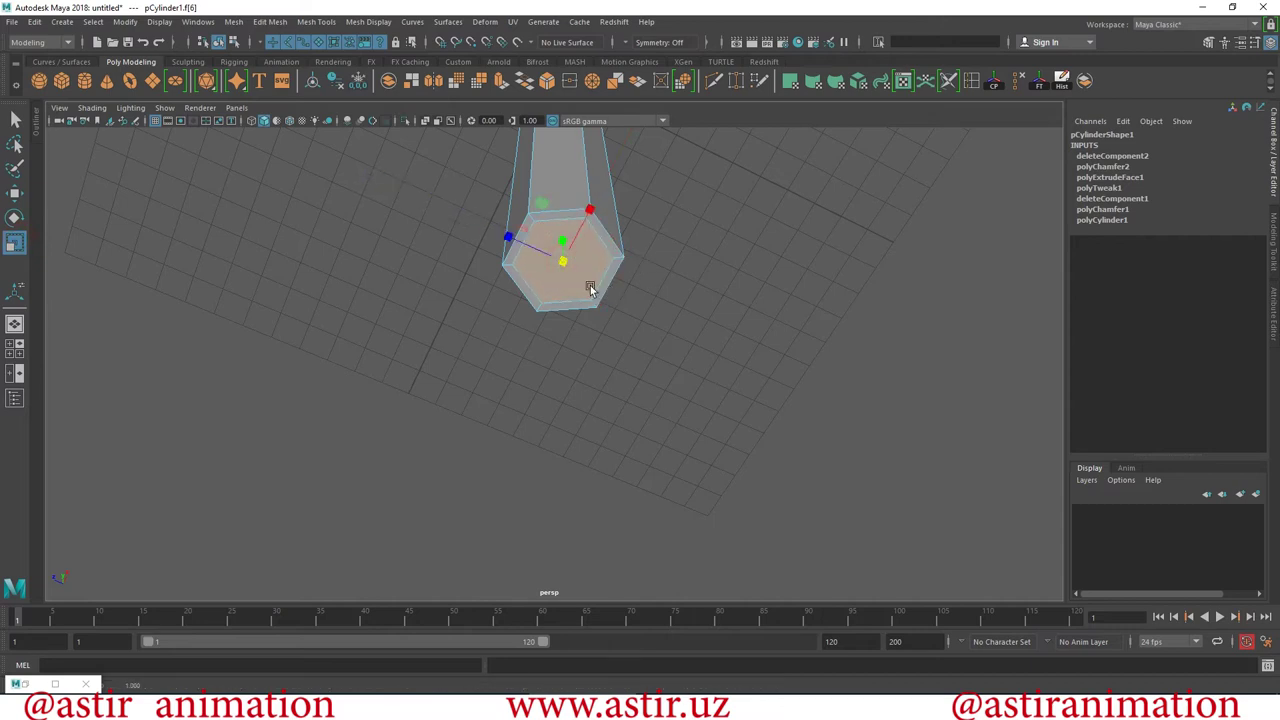
{"action": "left_click_drag", "start_coordinate": [590, 288], "coordinate": [471, 277], "text": "alt"}
{"action": "key", "text": "w"}
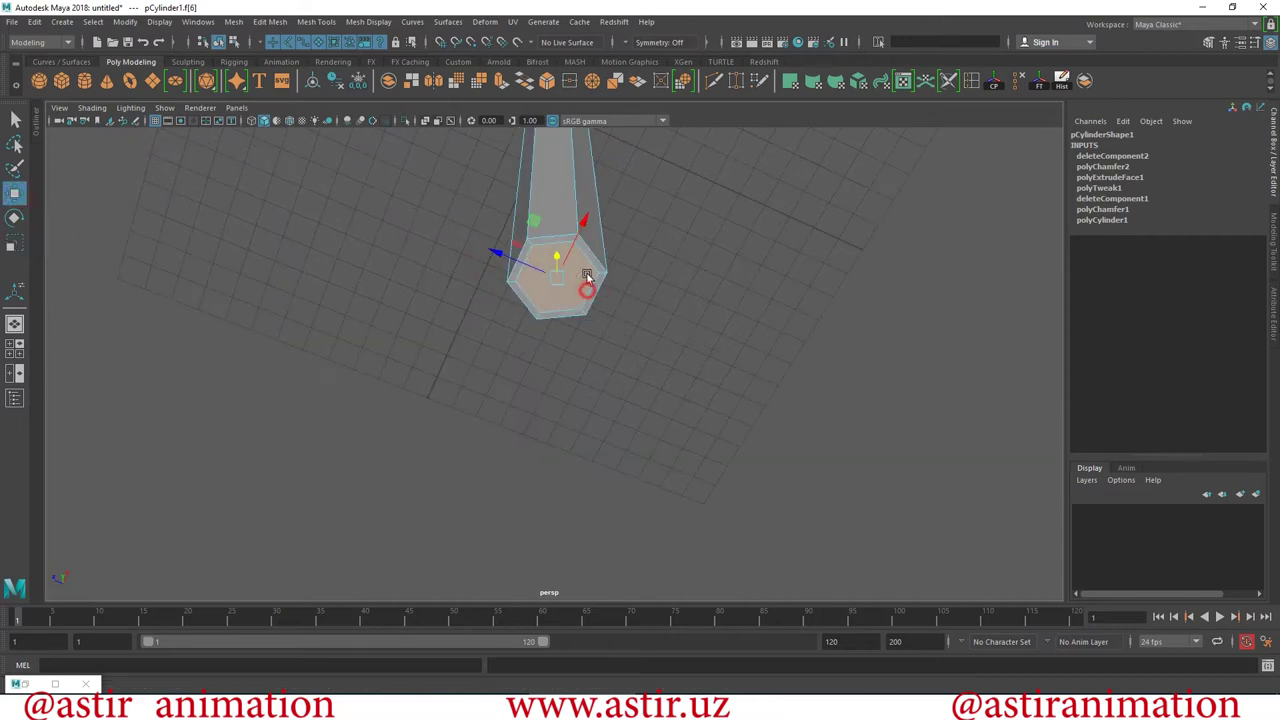
Orbit close on the bottom hexagonal face and browse the Mesh Tools and Mesh Display menus.
{"action": "left_click_drag", "start_coordinate": [586, 286], "coordinate": [577, 371], "text": "alt"}
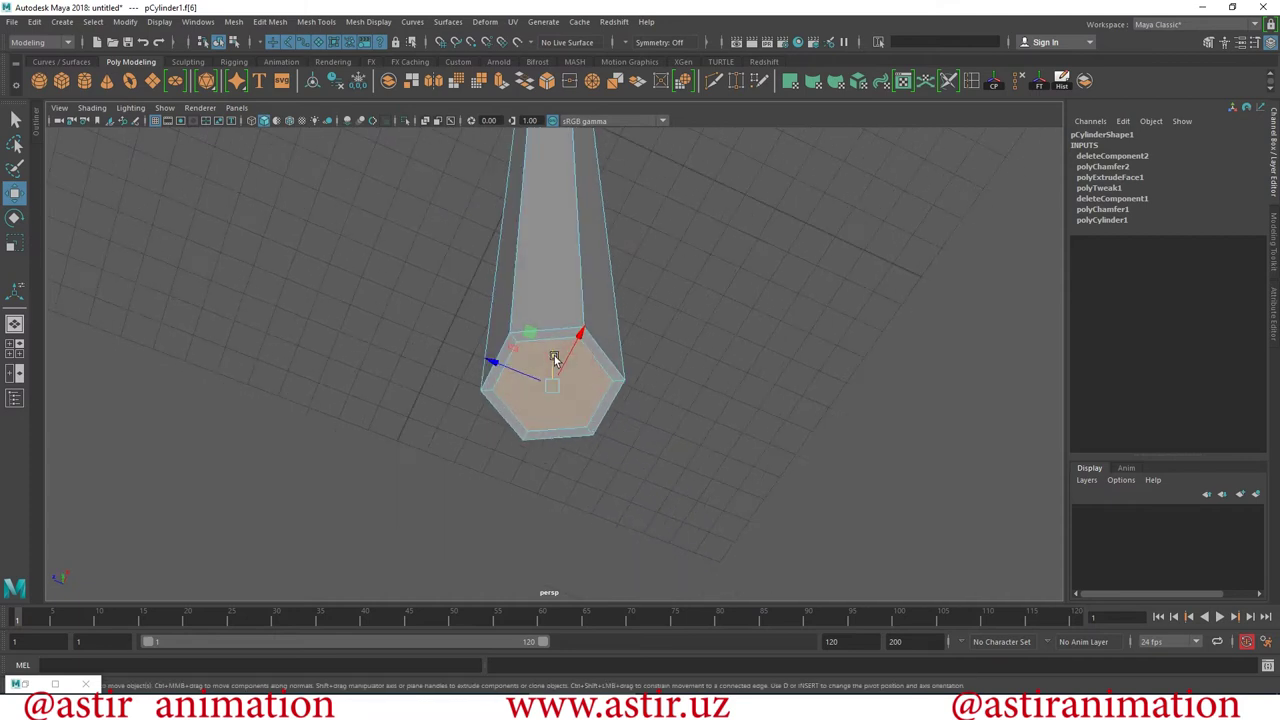
{"action": "mouse_move", "coordinate": [842, 411]}
{"action": "left_mouse_down", "text": "alt"}
{"action": "mouse_move", "coordinate": [1014, 391]}
{"action": "mouse_move", "coordinate": [923, 366]}
{"action": "mouse_move", "coordinate": [646, 354]}
{"action": "left_mouse_up", "text": "alt"}
{"action": "mouse_move", "coordinate": [646, 354]}
{"action": "right_mouse_down", "text": "alt"}
{"action": "mouse_move", "coordinate": [852, 433]}
{"action": "mouse_move", "coordinate": [786, 353]}
{"action": "mouse_move", "coordinate": [449, 414]}
{"action": "right_mouse_up", "text": "alt"}
{"action": "left_click_drag", "start_coordinate": [449, 414], "coordinate": [523, 402], "text": "alt"}
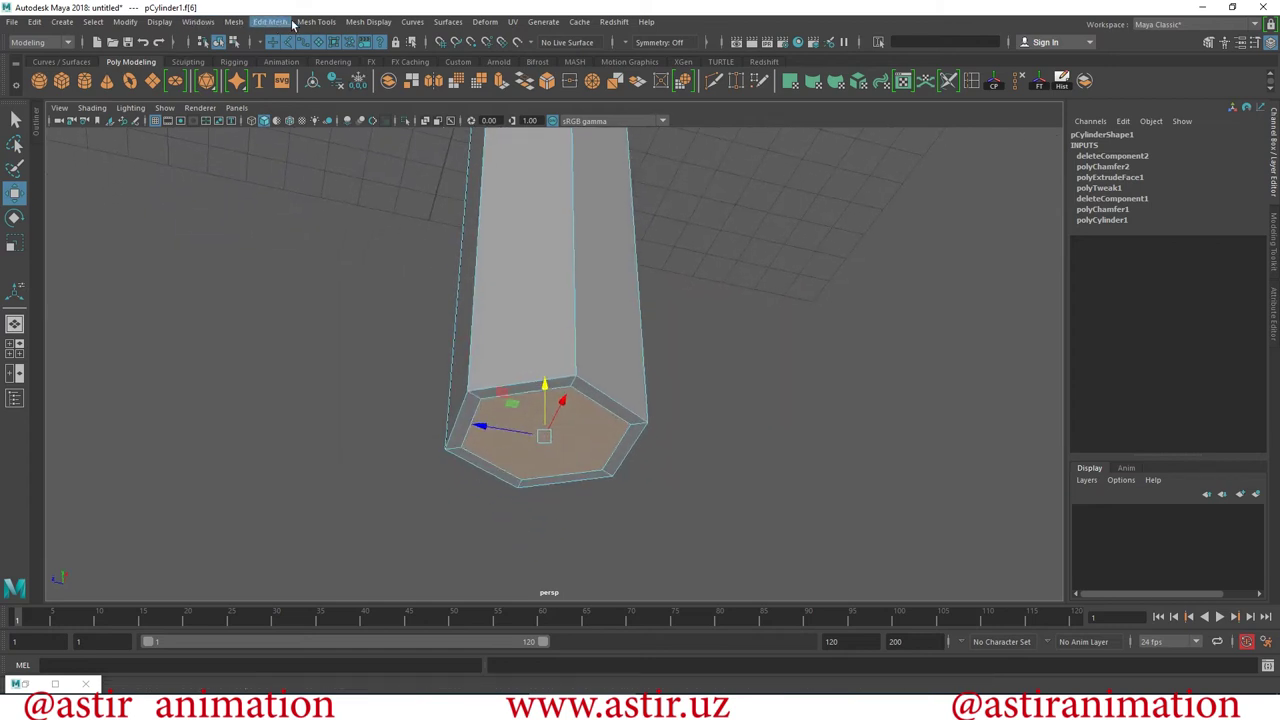
{"action": "left_click", "coordinate": [313, 22]}
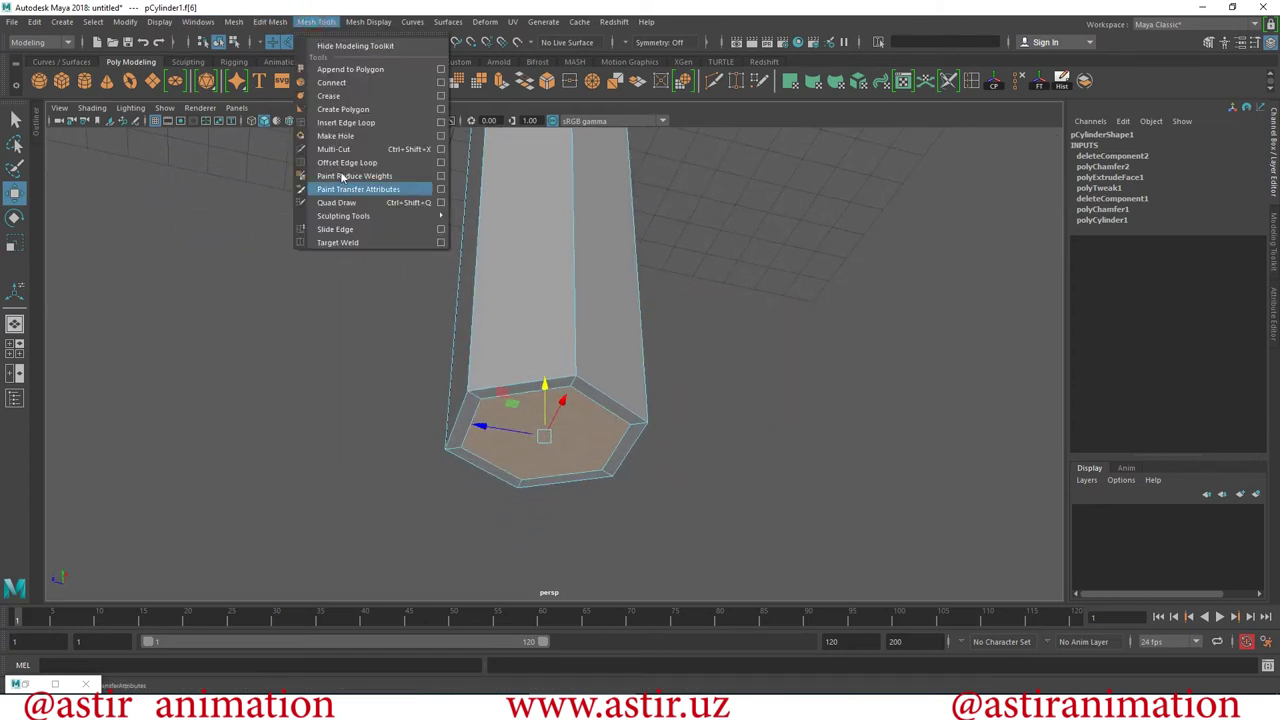
{"action": "left_click", "coordinate": [368, 22]}
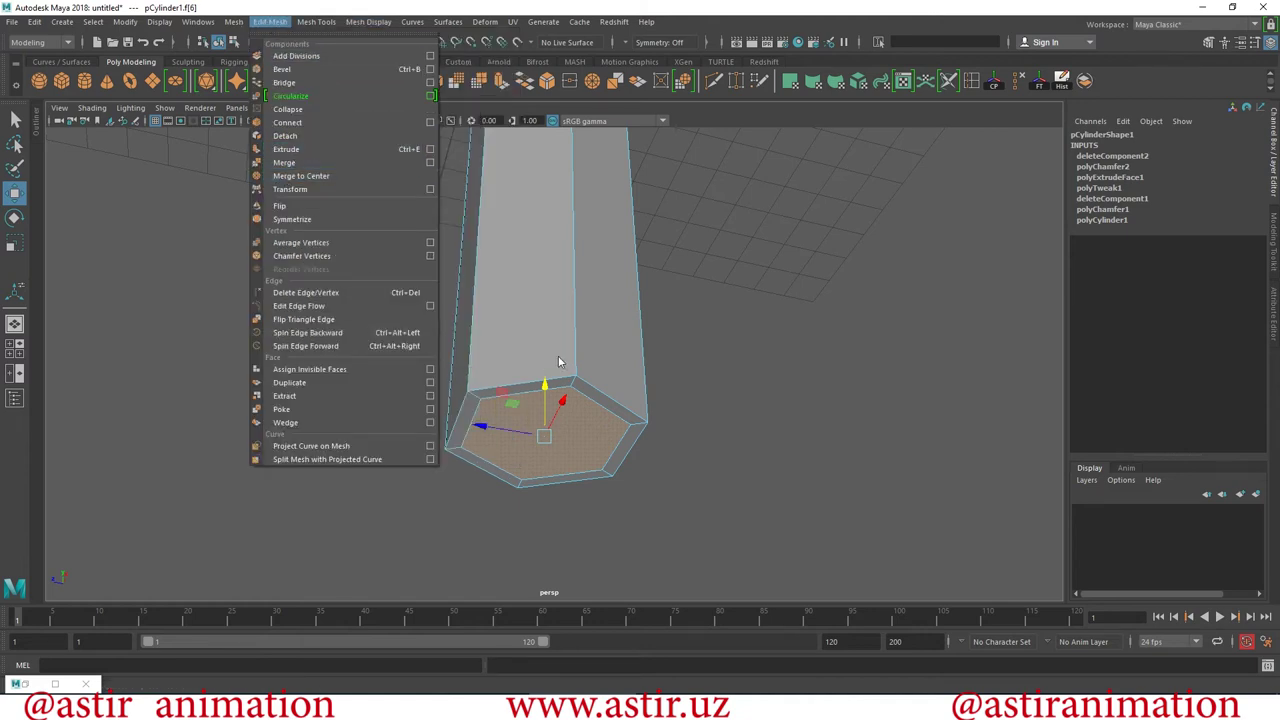
Extrude the bottom end face up inside the column to hollow it, then deselect.
{"action": "left_click", "coordinate": [682, 392]}
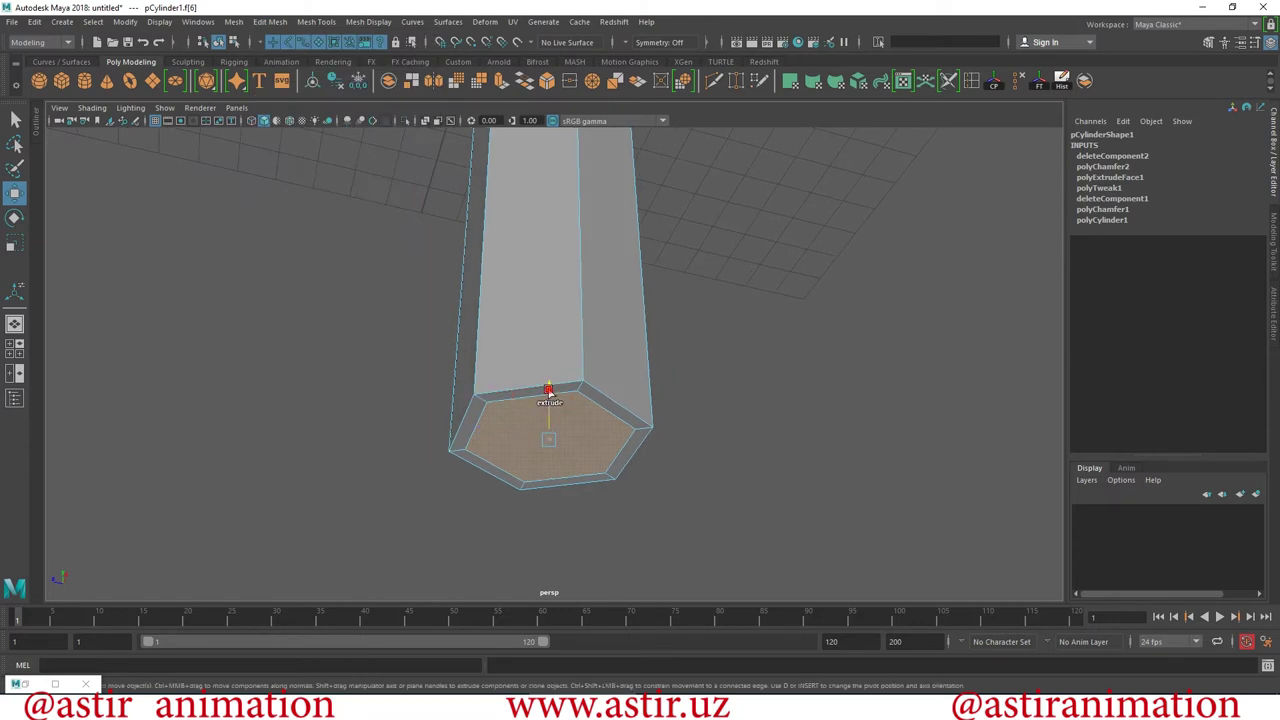
{"action": "left_click_drag", "start_coordinate": [548, 392], "coordinate": [566, 330]}
{"action": "mouse_move", "coordinate": [574, 272]}
{"action": "left_mouse_down"}
{"action": "mouse_move", "coordinate": [557, 366]}
{"action": "mouse_move", "coordinate": [596, 243]}
{"action": "left_mouse_up"}
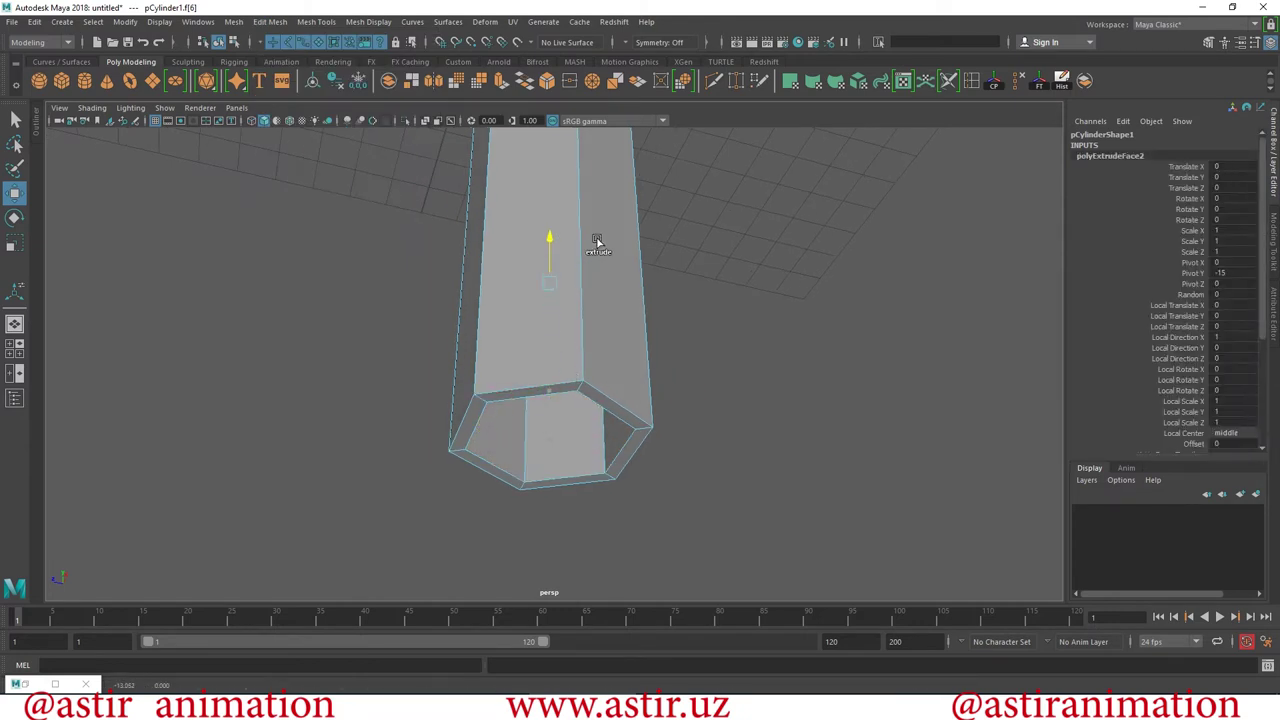
{"action": "mouse_move", "coordinate": [786, 463]}
{"action": "left_mouse_down", "text": "alt"}
{"action": "mouse_move", "coordinate": [691, 510]}
{"action": "mouse_move", "coordinate": [624, 475]}
{"action": "mouse_move", "coordinate": [754, 563]}
{"action": "mouse_move", "coordinate": [385, 280]}
{"action": "mouse_move", "coordinate": [421, 285]}
{"action": "mouse_move", "coordinate": [525, 452]}
{"action": "mouse_move", "coordinate": [459, 282]}
{"action": "left_mouse_up", "text": "alt"}
{"action": "left_click", "coordinate": [603, 206]}
{"action": "mouse_move", "coordinate": [603, 206]}
{"action": "left_mouse_down", "text": "alt"}
{"action": "mouse_move", "coordinate": [564, 444]}
{"action": "mouse_move", "coordinate": [740, 500]}
{"action": "mouse_move", "coordinate": [596, 537]}
{"action": "mouse_move", "coordinate": [624, 284]}
{"action": "mouse_move", "coordinate": [620, 313]}
{"action": "left_mouse_up", "text": "alt"}
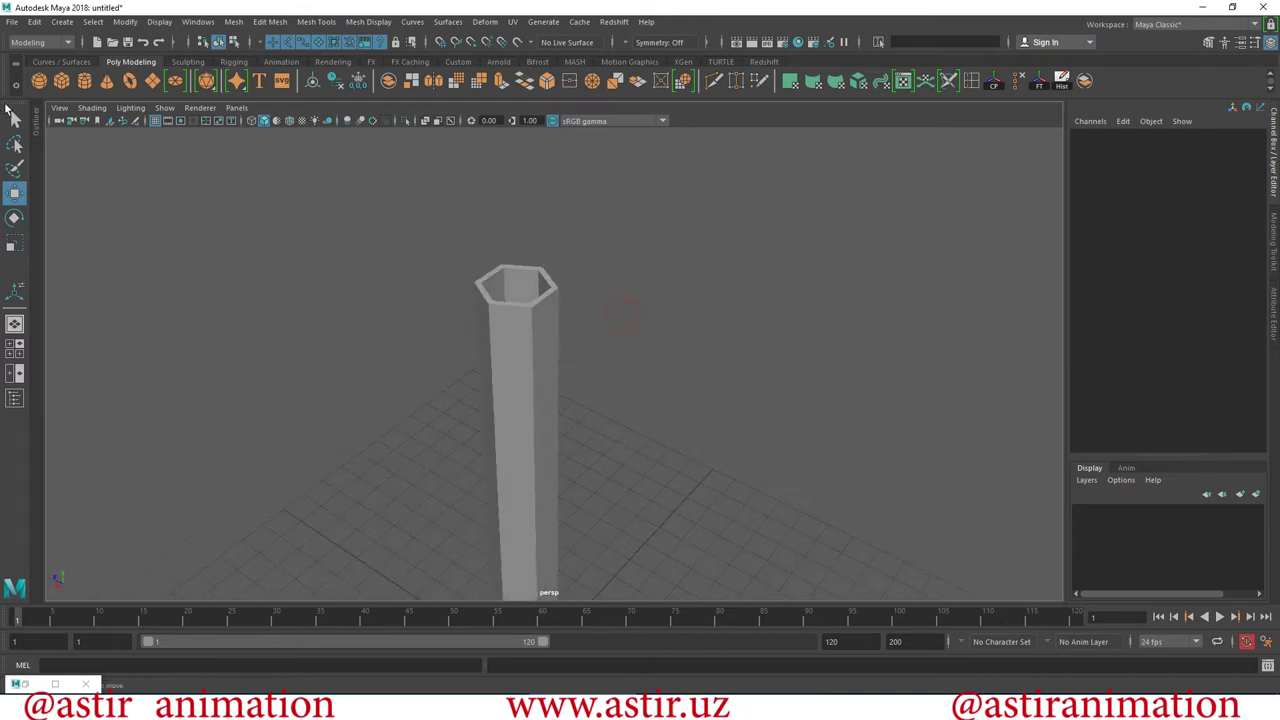
Create a second polygon cylinder and raise it to the column's top.
{"action": "left_click", "coordinate": [84, 80]}
{"action": "left_click_drag", "start_coordinate": [692, 478], "coordinate": [200, 434], "text": "alt"}
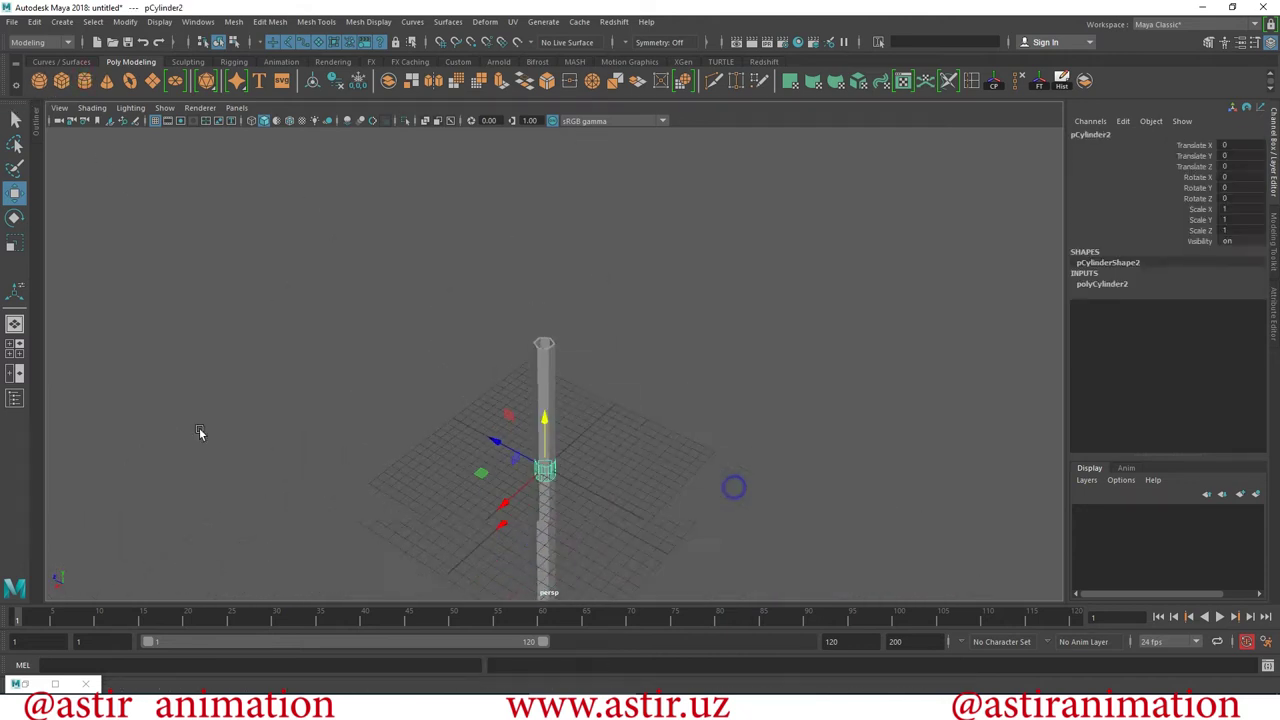
{"action": "left_click_drag", "start_coordinate": [355, 393], "coordinate": [518, 378], "text": "alt"}
{"action": "left_click_drag", "start_coordinate": [543, 428], "coordinate": [557, 236]}
{"action": "scroll", "coordinate": [733, 561], "scroll_direction": "up", "scroll_amount": 5}
{"action": "mouse_move", "coordinate": [515, 453]}
{"action": "left_mouse_down", "text": "alt"}
{"action": "mouse_move", "coordinate": [564, 365]}
{"action": "mouse_move", "coordinate": [536, 403]}
{"action": "mouse_move", "coordinate": [680, 372]}
{"action": "mouse_move", "coordinate": [632, 350]}
{"action": "mouse_move", "coordinate": [569, 257]}
{"action": "mouse_move", "coordinate": [580, 306]}
{"action": "left_mouse_up", "text": "alt"}
{"action": "mouse_move", "coordinate": [591, 400]}
{"action": "left_mouse_down", "text": "alt"}
{"action": "mouse_move", "coordinate": [629, 418]}
{"action": "mouse_move", "coordinate": [640, 380]}
{"action": "left_mouse_up", "text": "alt"}
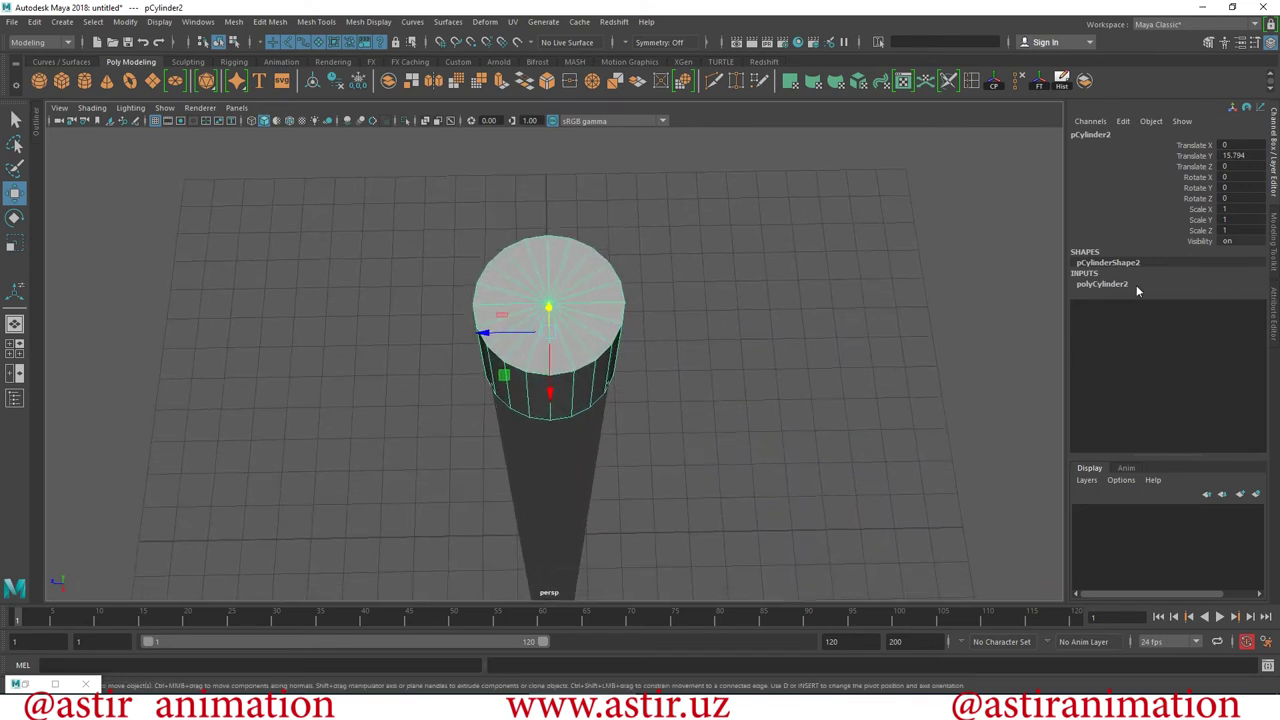
Set polyCylinder2's Radius to 0.75 in the Channel Box.
{"action": "left_click", "coordinate": [1103, 283]}
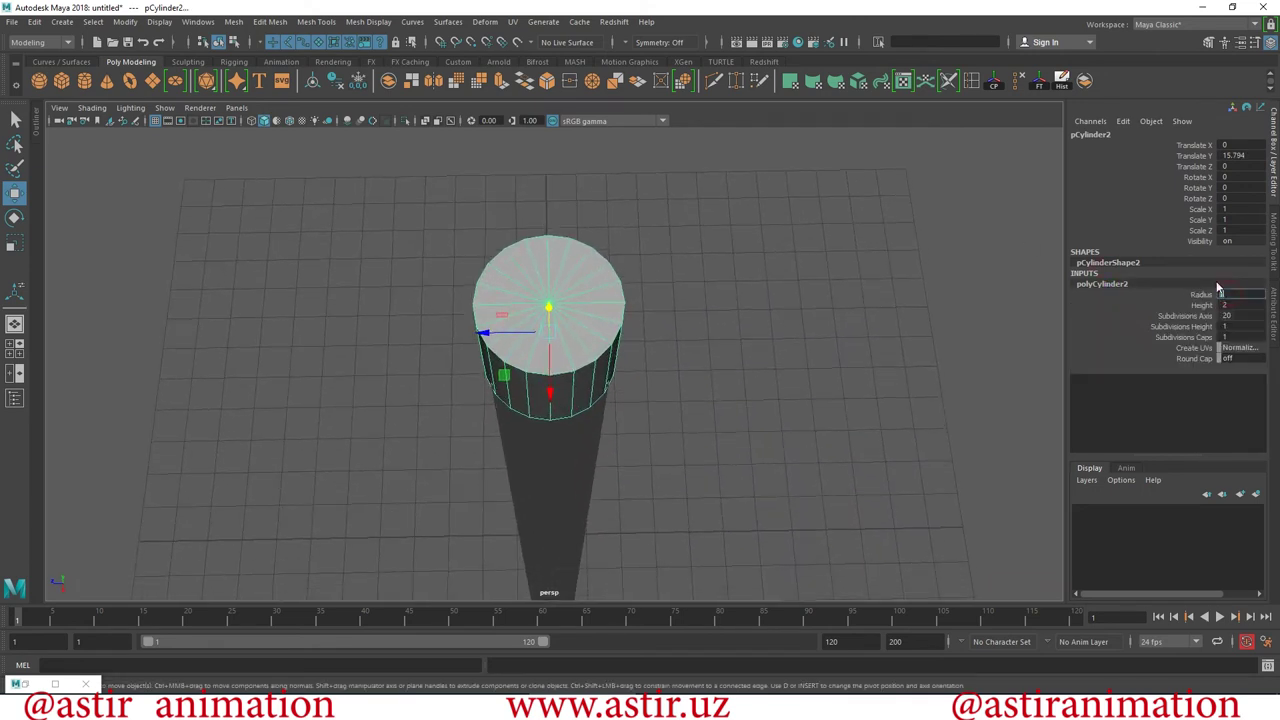
{"action": "type", "text": "0.8"}
{"action": "key", "text": "Return"}
{"action": "left_click_drag", "start_coordinate": [448, 331], "coordinate": [580, 294], "text": "alt"}
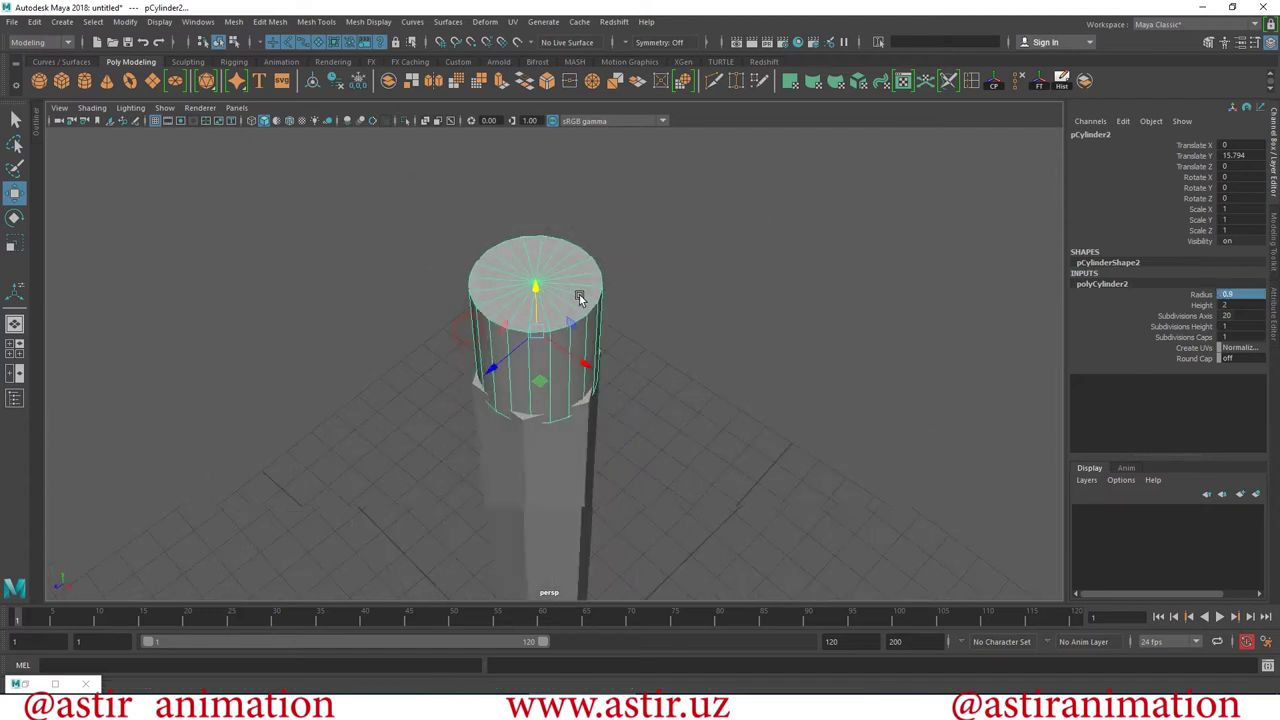
{"action": "left_click_drag", "start_coordinate": [888, 385], "coordinate": [854, 406], "text": "alt"}
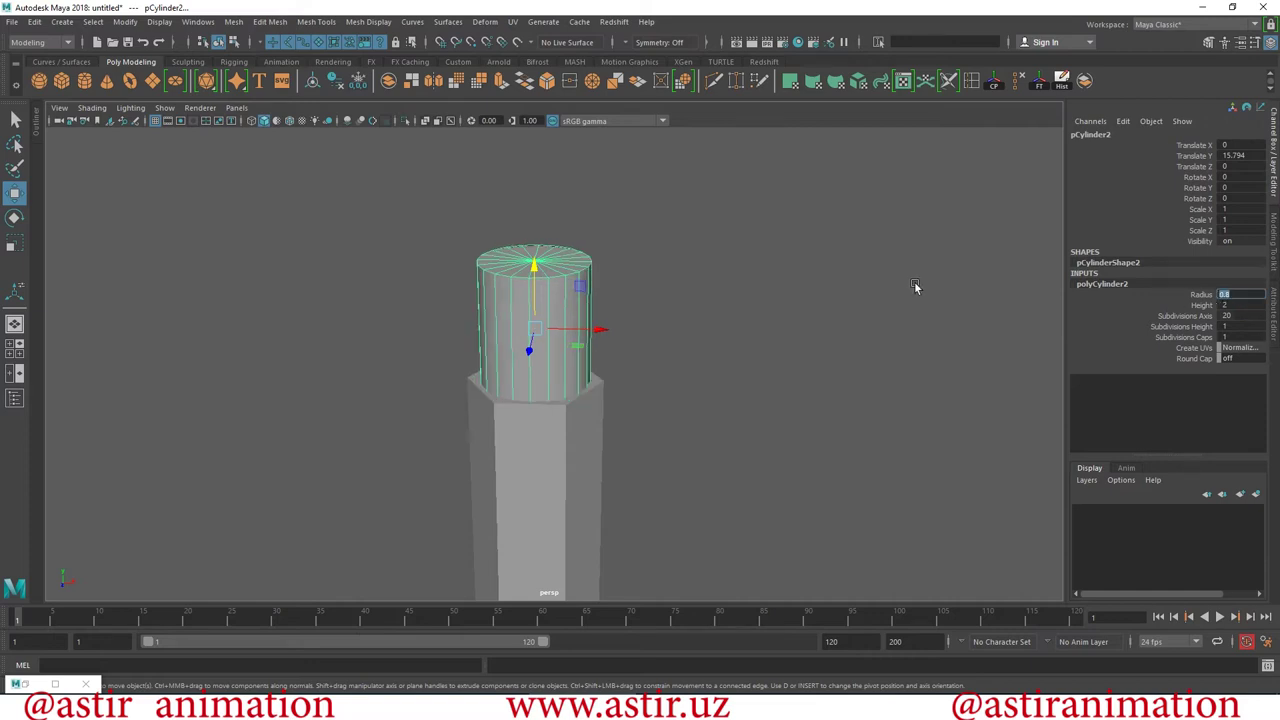
{"action": "mouse_move", "coordinate": [628, 314]}
{"action": "left_mouse_down", "text": "alt"}
{"action": "mouse_move", "coordinate": [486, 337]}
{"action": "mouse_move", "coordinate": [517, 338]}
{"action": "left_mouse_up", "text": "alt"}
{"action": "mouse_move", "coordinate": [917, 371]}
{"action": "left_mouse_down", "text": "alt"}
{"action": "mouse_move", "coordinate": [823, 366]}
{"action": "mouse_move", "coordinate": [800, 323]}
{"action": "mouse_move", "coordinate": [700, 358]}
{"action": "left_mouse_up", "text": "alt"}
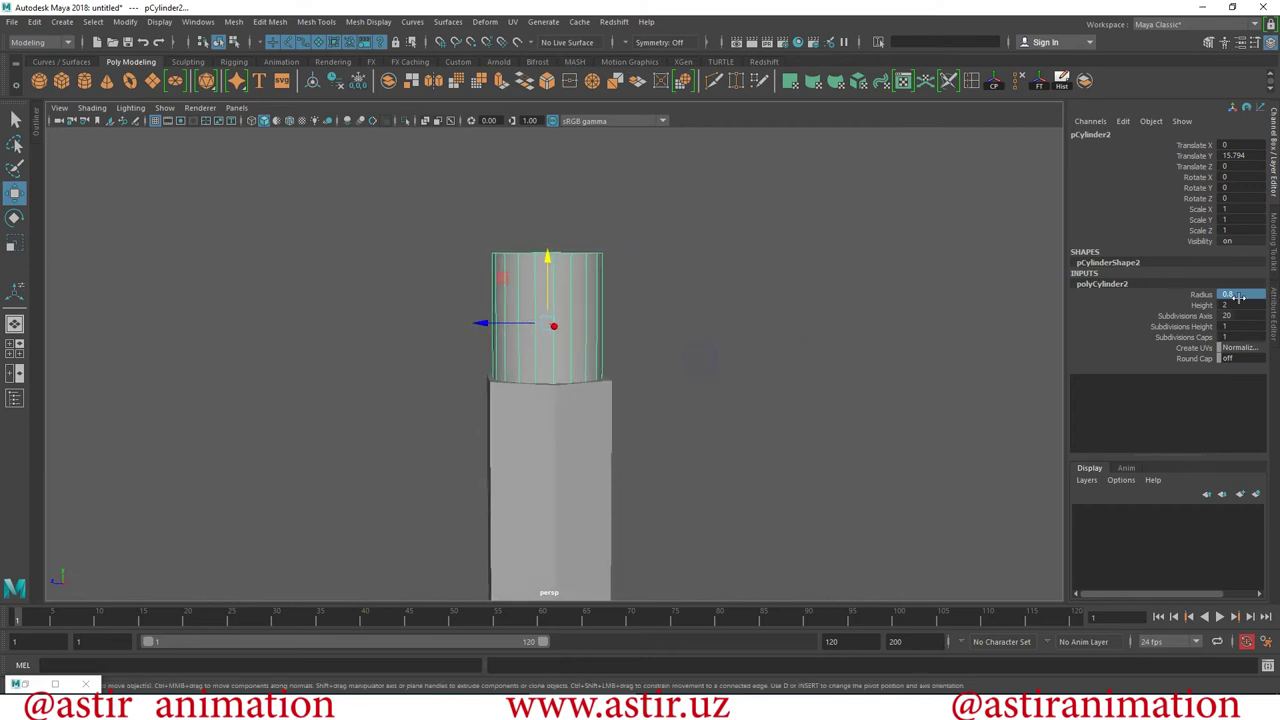
{"action": "type", "text": "0.75"}
{"action": "mouse_move", "coordinate": [570, 446]}
{"action": "left_mouse_down", "text": "alt"}
{"action": "mouse_move", "coordinate": [571, 486]}
{"action": "mouse_move", "coordinate": [618, 294]}
{"action": "left_mouse_up", "text": "alt"}
{"action": "mouse_move", "coordinate": [796, 317]}
{"action": "left_mouse_down", "text": "alt"}
{"action": "mouse_move", "coordinate": [634, 305]}
{"action": "mouse_move", "coordinate": [682, 380]}
{"action": "mouse_move", "coordinate": [557, 377]}
{"action": "mouse_move", "coordinate": [589, 255]}
{"action": "mouse_move", "coordinate": [571, 557]}
{"action": "mouse_move", "coordinate": [571, 371]}
{"action": "left_mouse_up", "text": "alt"}
Sink the cylinder into the hexagonal end at Translate Y 14.335.
{"action": "mouse_move", "coordinate": [601, 295]}
{"action": "left_mouse_down", "text": "alt"}
{"action": "mouse_move", "coordinate": [602, 258]}
{"action": "mouse_move", "coordinate": [545, 320]}
{"action": "left_mouse_up", "text": "alt"}
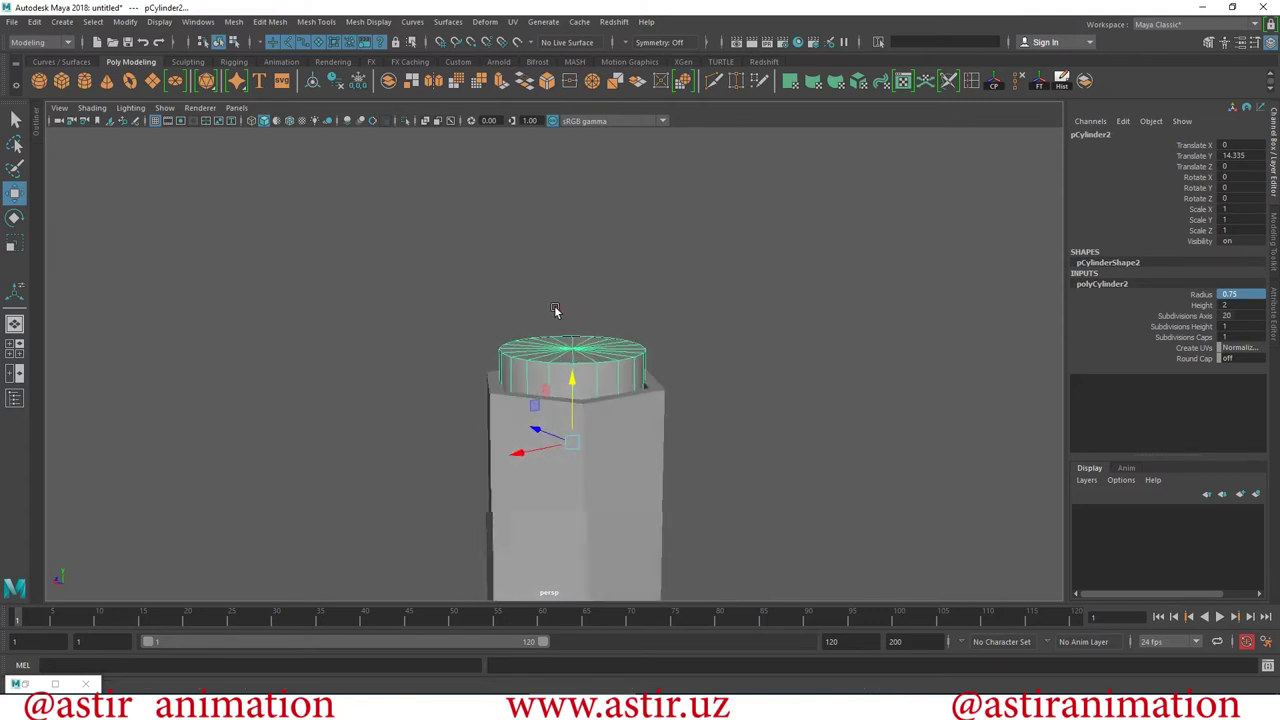
{"action": "right_click_drag", "start_coordinate": [545, 320], "coordinate": [632, 488], "text": "alt"}
{"action": "mouse_move", "coordinate": [632, 488]}
{"action": "left_mouse_down", "text": "alt"}
{"action": "mouse_move", "coordinate": [726, 486]}
{"action": "mouse_move", "coordinate": [706, 543]}
{"action": "mouse_move", "coordinate": [660, 506]}
{"action": "mouse_move", "coordinate": [697, 459]}
{"action": "mouse_move", "coordinate": [437, 386]}
{"action": "mouse_move", "coordinate": [591, 471]}
{"action": "mouse_move", "coordinate": [720, 471]}
{"action": "mouse_move", "coordinate": [585, 484]}
{"action": "mouse_move", "coordinate": [503, 443]}
{"action": "mouse_move", "coordinate": [450, 350]}
{"action": "left_mouse_up", "text": "alt"}
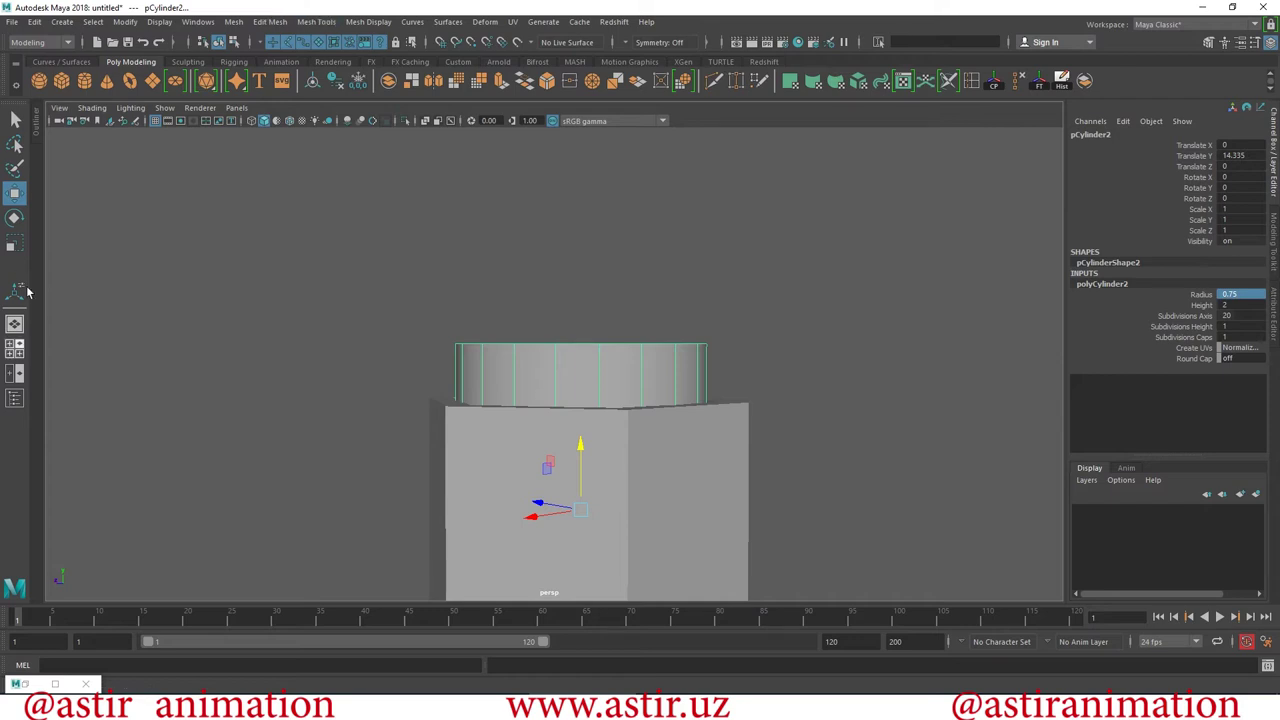
Insert an edge loop near the round cylinder's base.
{"action": "left_click", "coordinate": [287, 25]}
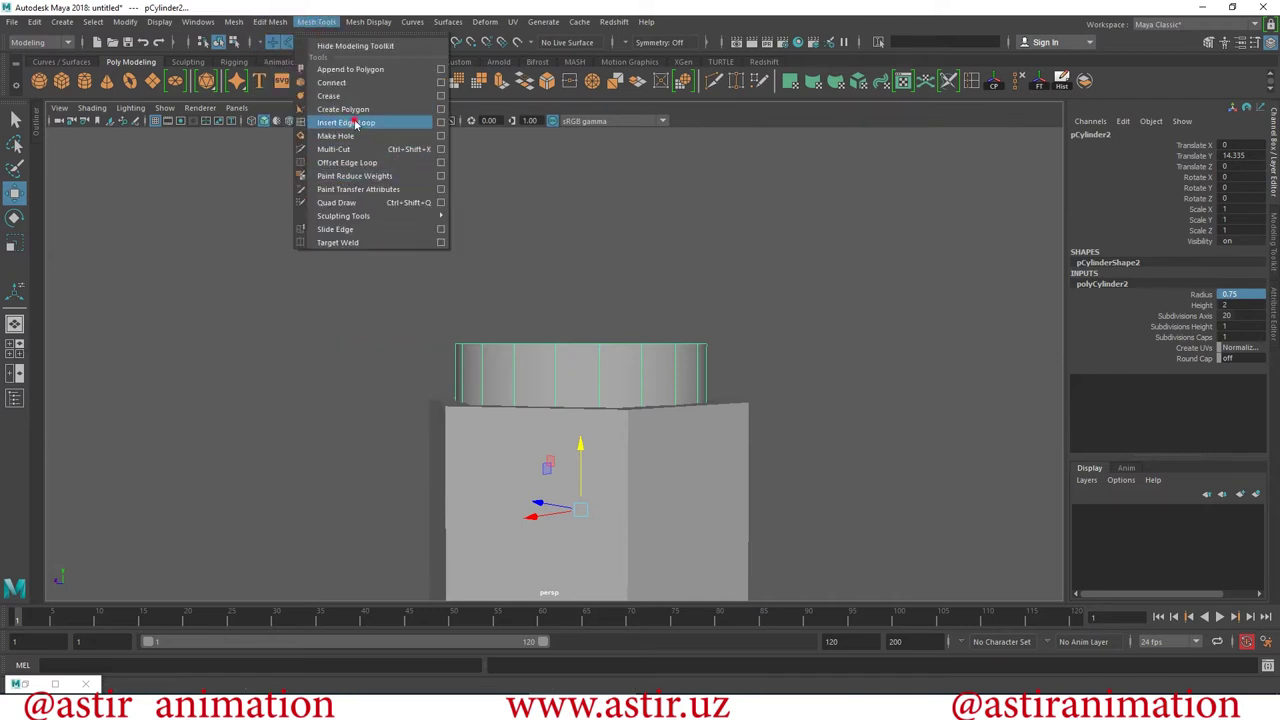
{"action": "left_click", "coordinate": [355, 123]}
{"action": "left_click", "coordinate": [512, 394]}
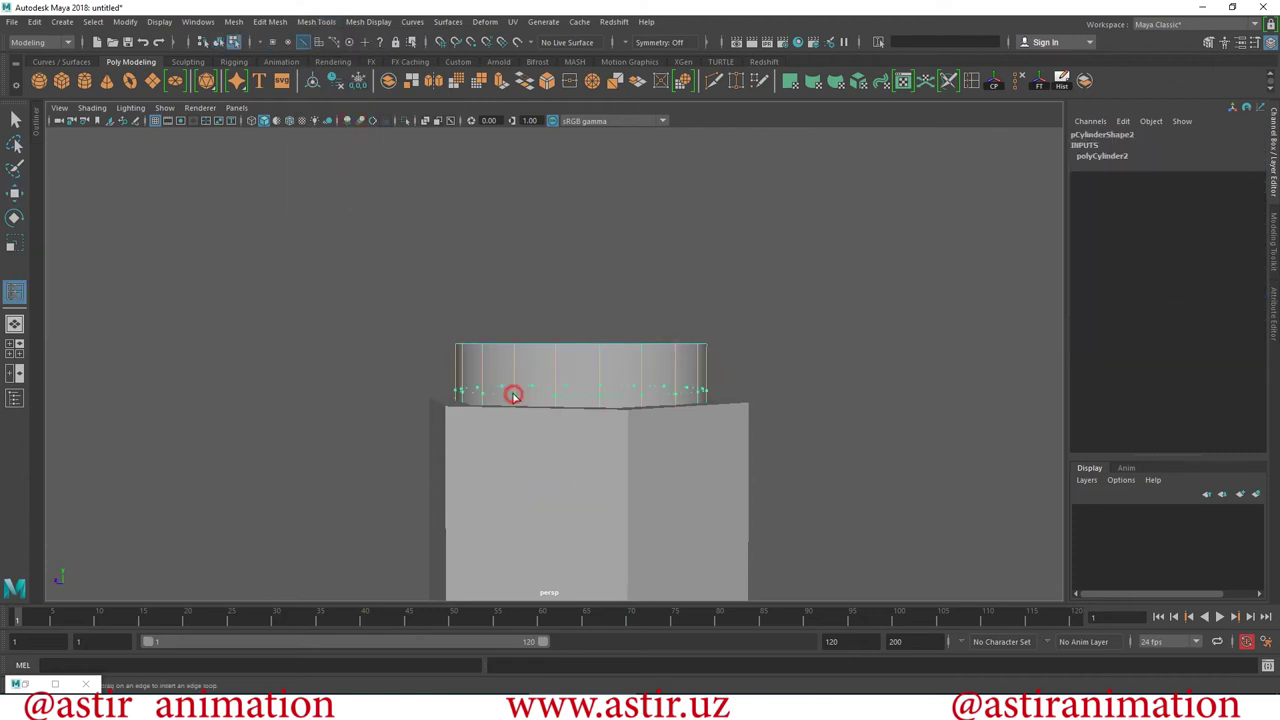
Select the side face ring above the new loop and extrude it outward by 0.129.
{"action": "left_click", "coordinate": [16, 197]}
{"action": "right_click_drag", "start_coordinate": [539, 357], "coordinate": [575, 357]}
{"action": "left_click", "coordinate": [615, 368]}
{"action": "double_click", "coordinate": [702, 392]}
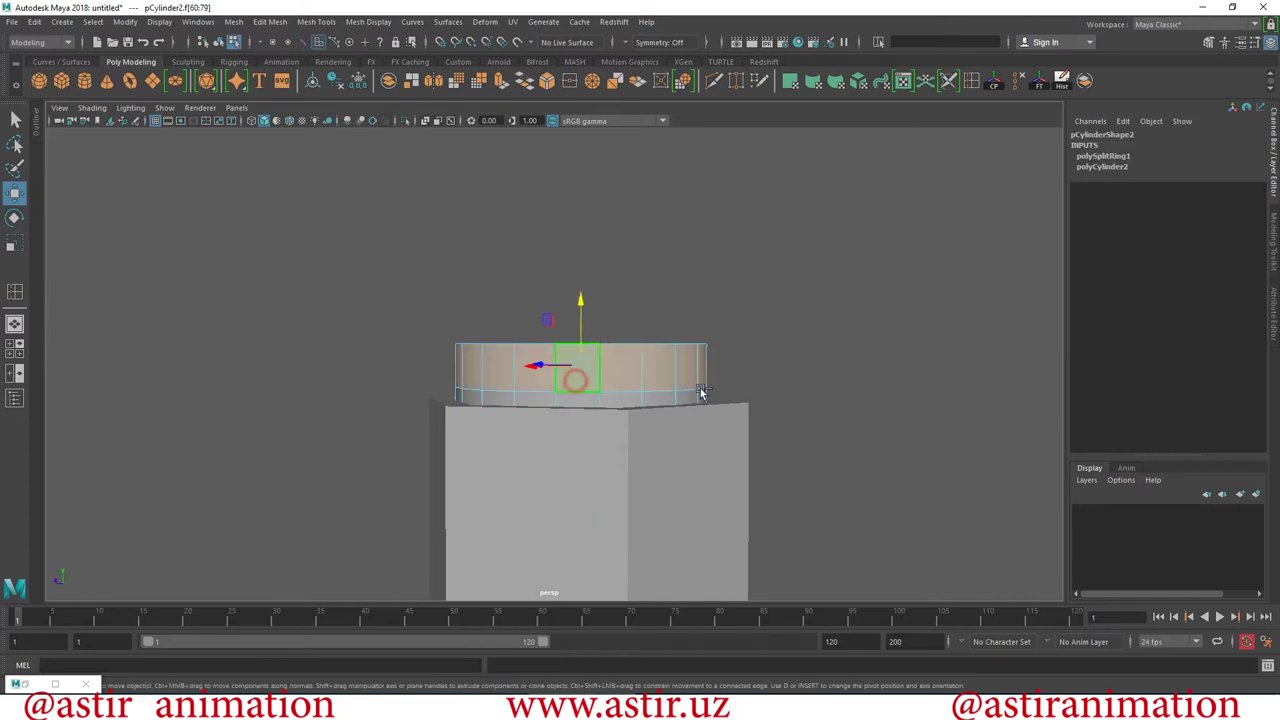
{"action": "left_click_drag", "start_coordinate": [592, 387], "coordinate": [590, 420], "text": "alt"}
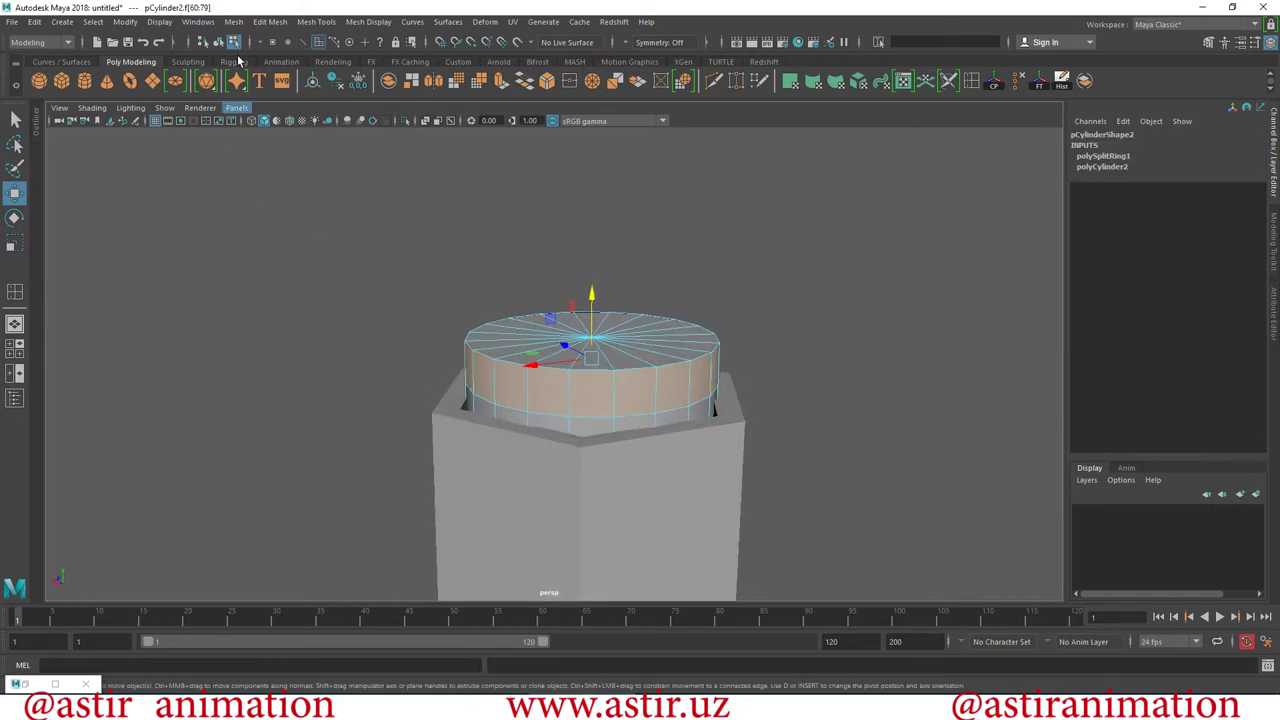
{"action": "left_click", "coordinate": [270, 21]}
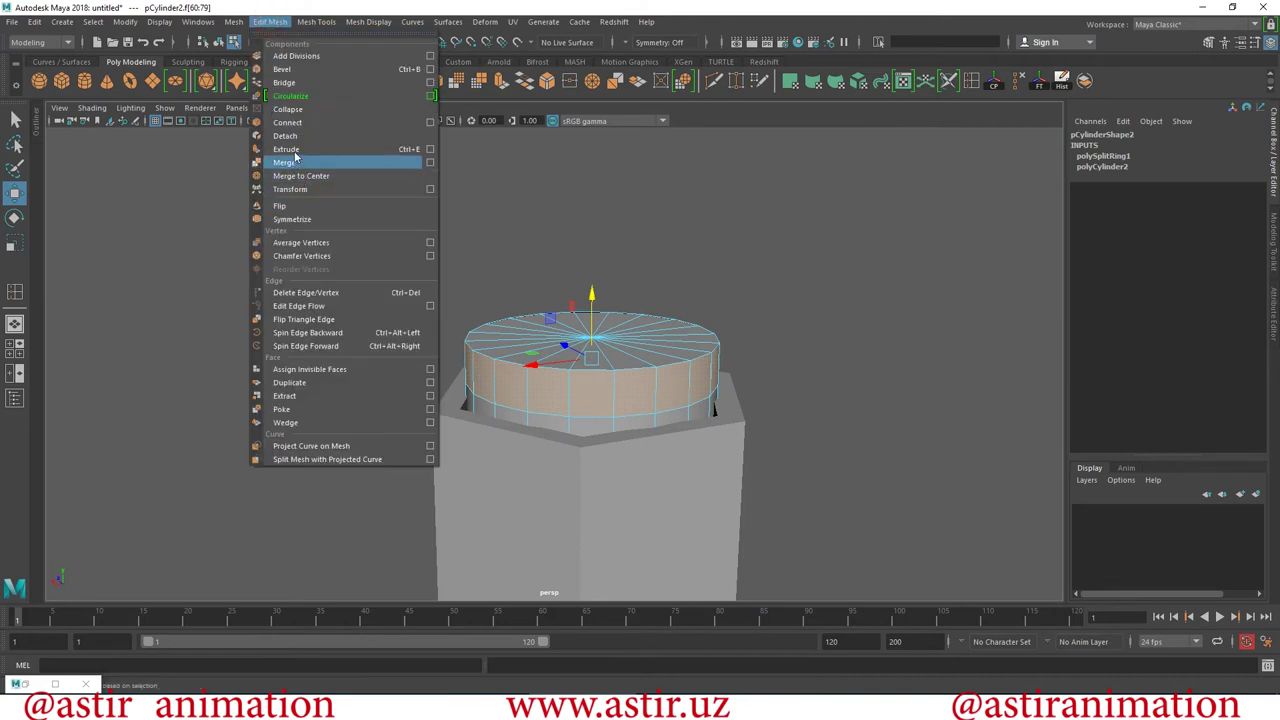
{"action": "left_click", "coordinate": [292, 149]}
{"action": "mouse_move", "coordinate": [452, 384]}
{"action": "left_mouse_down"}
{"action": "mouse_move", "coordinate": [357, 345]}
{"action": "mouse_move", "coordinate": [612, 470]}
{"action": "mouse_move", "coordinate": [571, 481]}
{"action": "left_mouse_up"}
{"action": "mouse_move", "coordinate": [571, 481]}
{"action": "middle_mouse_down"}
{"action": "mouse_move", "coordinate": [529, 494]}
{"action": "mouse_move", "coordinate": [562, 505]}
{"action": "middle_mouse_up"}
{"action": "mouse_move", "coordinate": [562, 505]}
{"action": "left_mouse_down", "text": "alt"}
{"action": "mouse_move", "coordinate": [529, 509]}
{"action": "mouse_move", "coordinate": [703, 517]}
{"action": "mouse_move", "coordinate": [706, 506]}
{"action": "left_mouse_up", "text": "alt"}
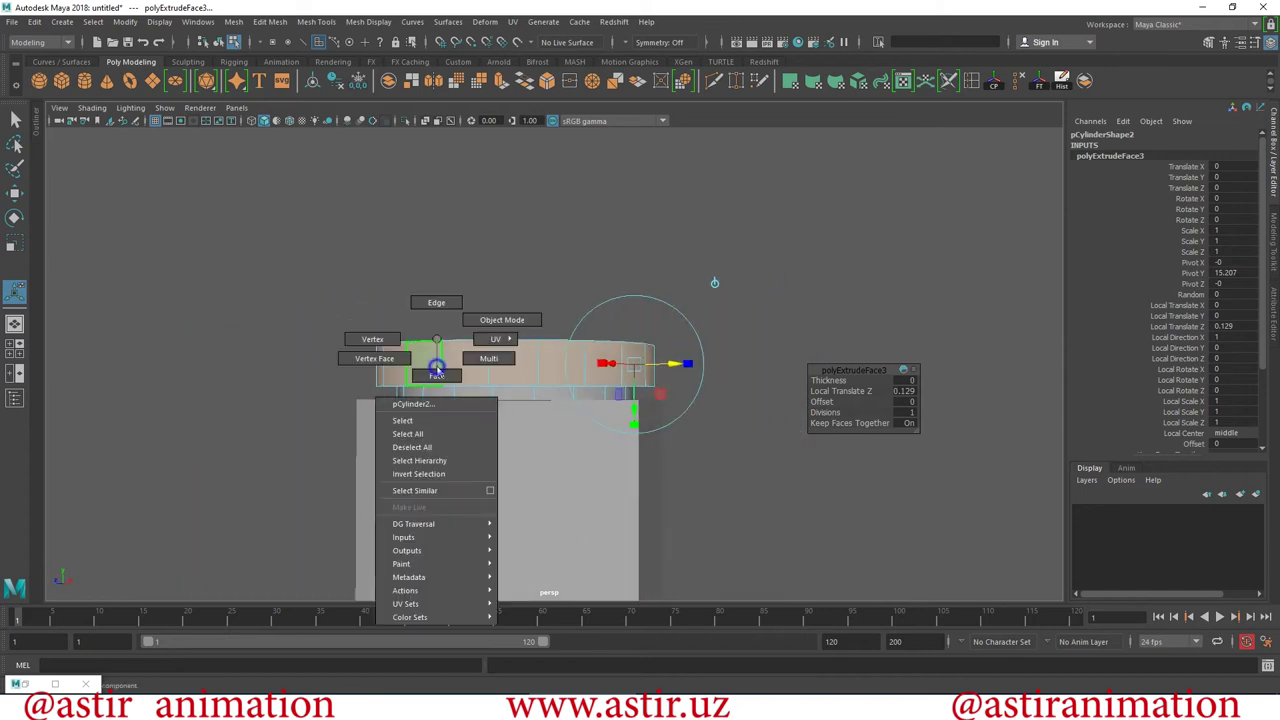
Return to object mode, reselect the cylinder and show it without smoothing.
{"action": "right_click_drag", "start_coordinate": [438, 415], "coordinate": [503, 320]}
{"action": "left_click", "coordinate": [640, 298]}
{"action": "mouse_move", "coordinate": [640, 298]}
{"action": "left_mouse_down", "text": "alt"}
{"action": "mouse_move", "coordinate": [543, 411]}
{"action": "mouse_move", "coordinate": [410, 459]}
{"action": "left_mouse_up", "text": "alt"}
{"action": "left_click", "coordinate": [606, 429]}
{"action": "mouse_move", "coordinate": [606, 429]}
{"action": "left_mouse_down", "text": "alt"}
{"action": "mouse_move", "coordinate": [737, 266]}
{"action": "mouse_move", "coordinate": [714, 423]}
{"action": "mouse_move", "coordinate": [749, 455]}
{"action": "mouse_move", "coordinate": [736, 437]}
{"action": "left_mouse_up", "text": "alt"}
{"action": "key", "text": "1"}
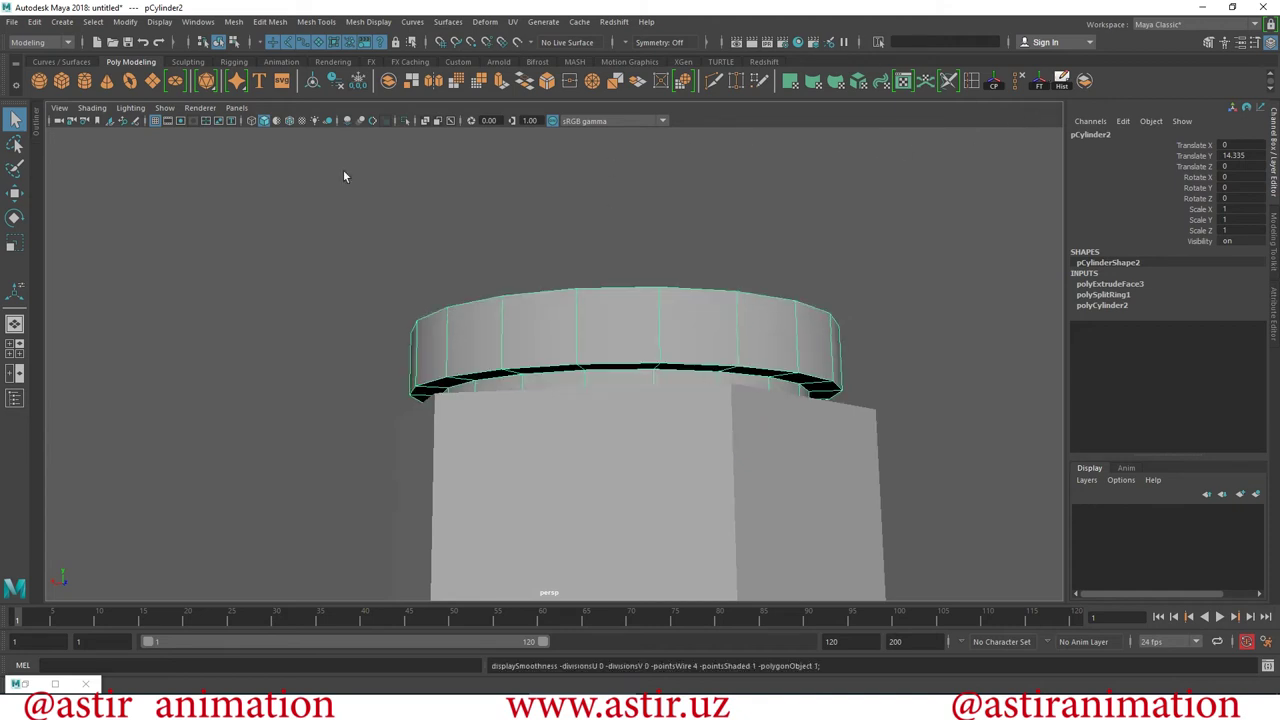
Zoom in on the cap ring and insert its first extra horizontal edge loop.
{"action": "left_click", "coordinate": [364, 24]}
{"action": "mouse_move", "coordinate": [316, 22]}
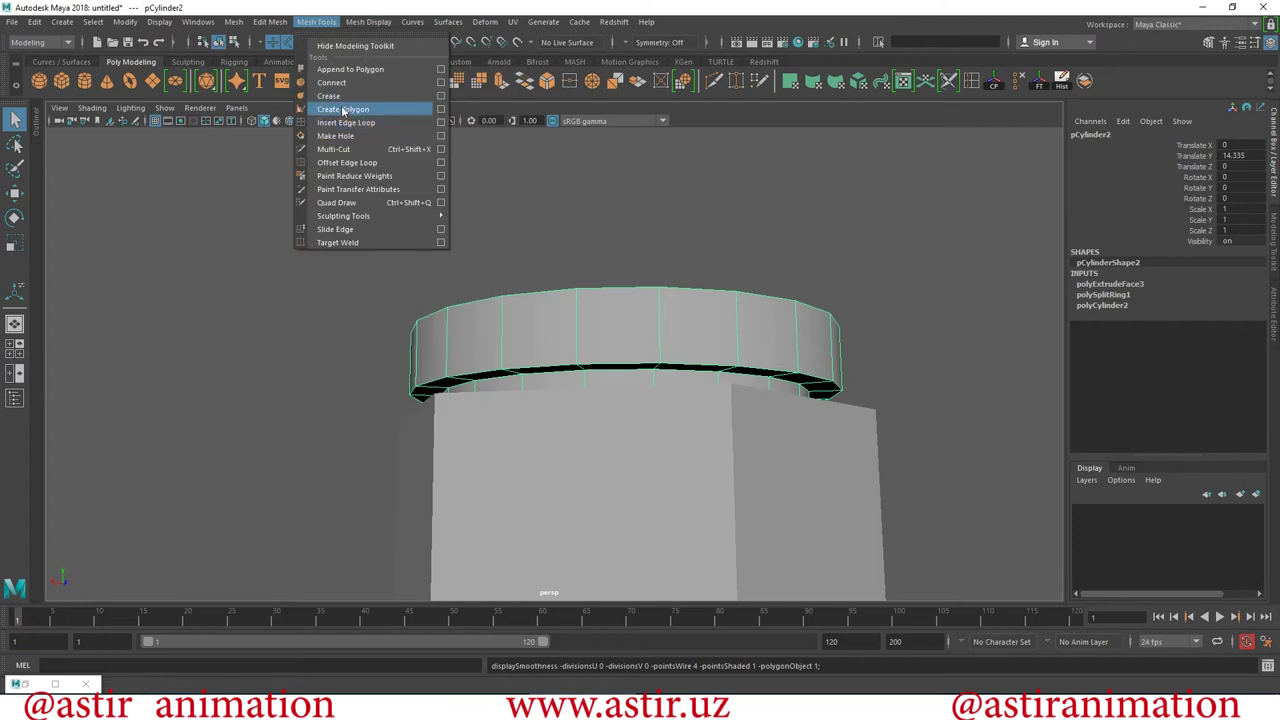
{"action": "left_click", "coordinate": [348, 122]}
{"action": "mouse_move", "coordinate": [490, 366]}
{"action": "left_mouse_down", "text": "alt"}
{"action": "mouse_move", "coordinate": [453, 392]}
{"action": "mouse_move", "coordinate": [534, 451]}
{"action": "mouse_move", "coordinate": [440, 391]}
{"action": "left_mouse_up", "text": "alt"}
{"action": "right_click_drag", "start_coordinate": [426, 397], "coordinate": [666, 380], "text": "alt"}
{"action": "mouse_move", "coordinate": [656, 370]}
{"action": "left_mouse_down", "text": "alt"}
{"action": "mouse_move", "coordinate": [465, 337]}
{"action": "mouse_move", "coordinate": [545, 371]}
{"action": "left_mouse_up", "text": "alt"}
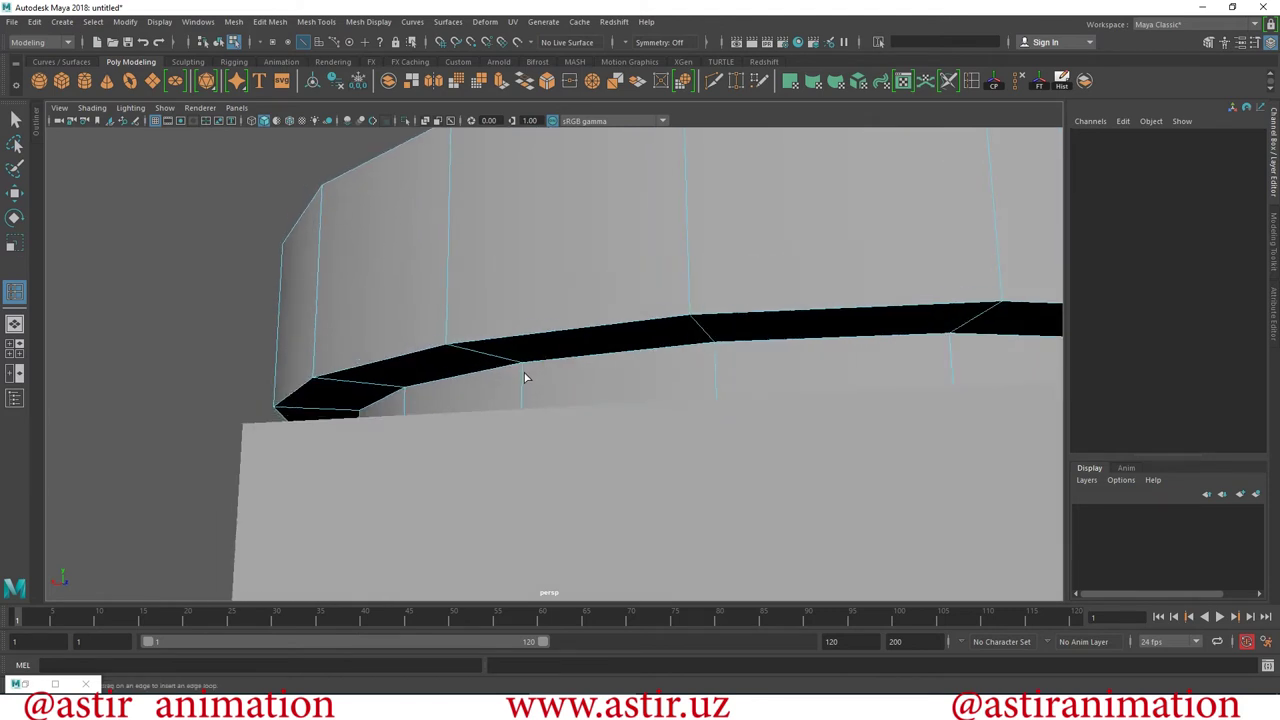
{"action": "left_click", "coordinate": [521, 374]}
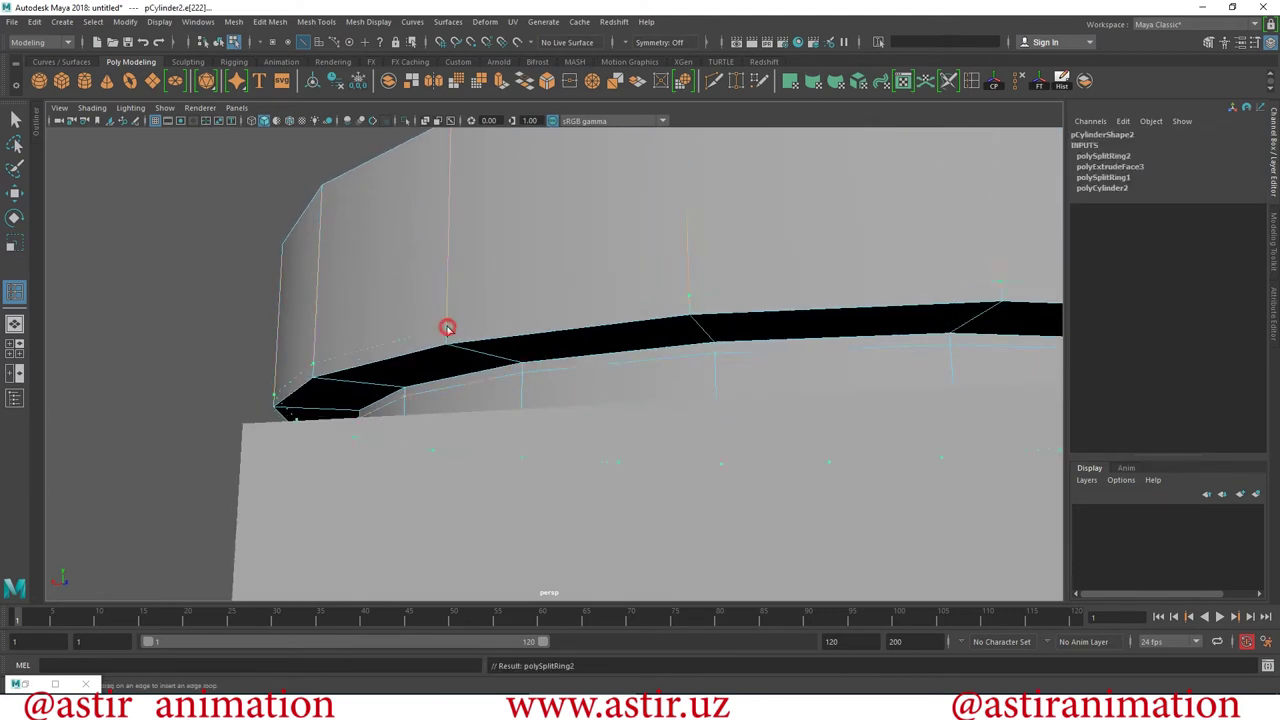
Add four more horizontal edge loops around the cap ring's side.
{"action": "left_click", "coordinate": [447, 328]}
{"action": "left_click_drag", "start_coordinate": [464, 351], "coordinate": [497, 360]}
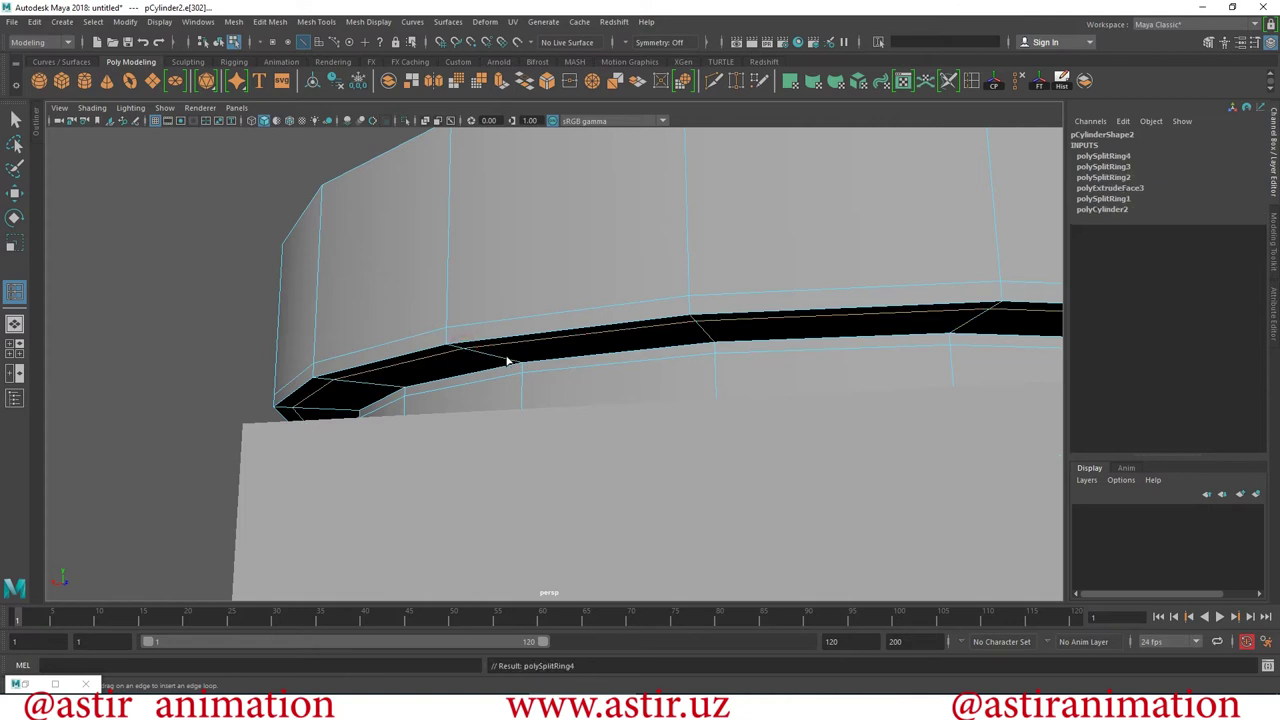
{"action": "left_click", "coordinate": [508, 360]}
{"action": "mouse_move", "coordinate": [674, 403]}
{"action": "left_mouse_down", "text": "alt"}
{"action": "mouse_move", "coordinate": [560, 470]}
{"action": "mouse_move", "coordinate": [614, 386]}
{"action": "mouse_move", "coordinate": [545, 403]}
{"action": "left_mouse_up", "text": "alt"}
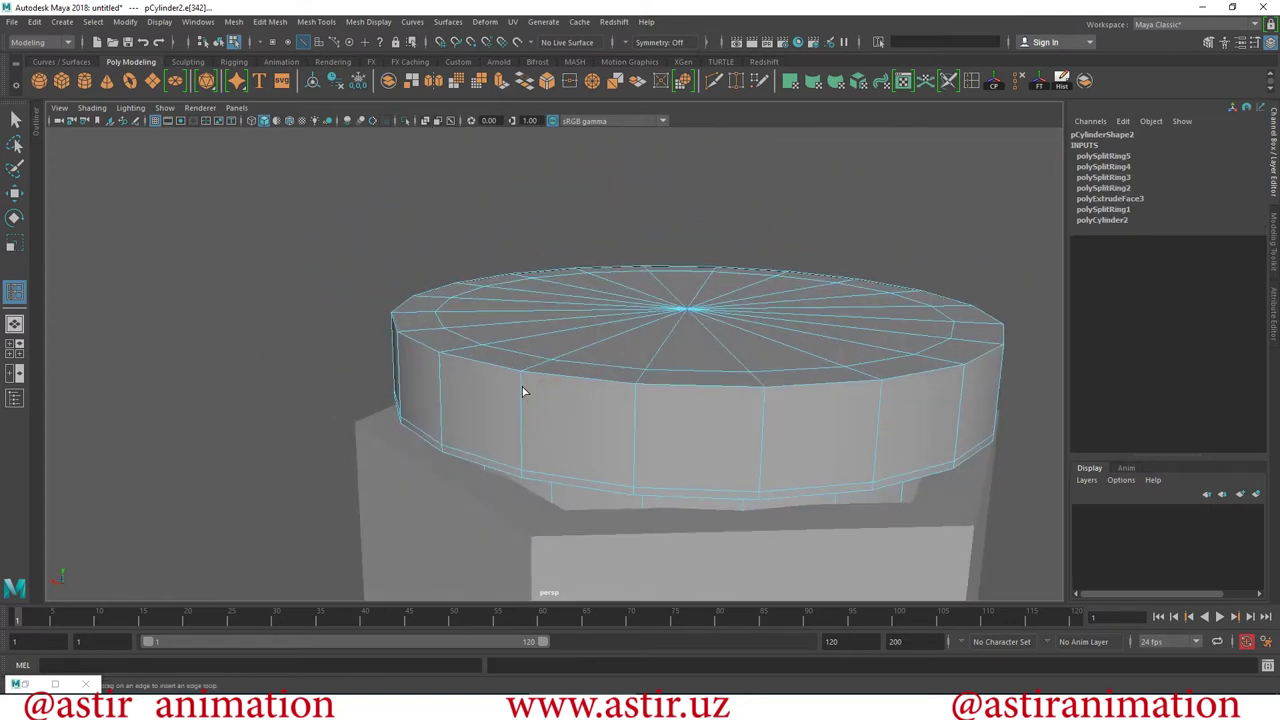
{"action": "left_click", "coordinate": [522, 389]}
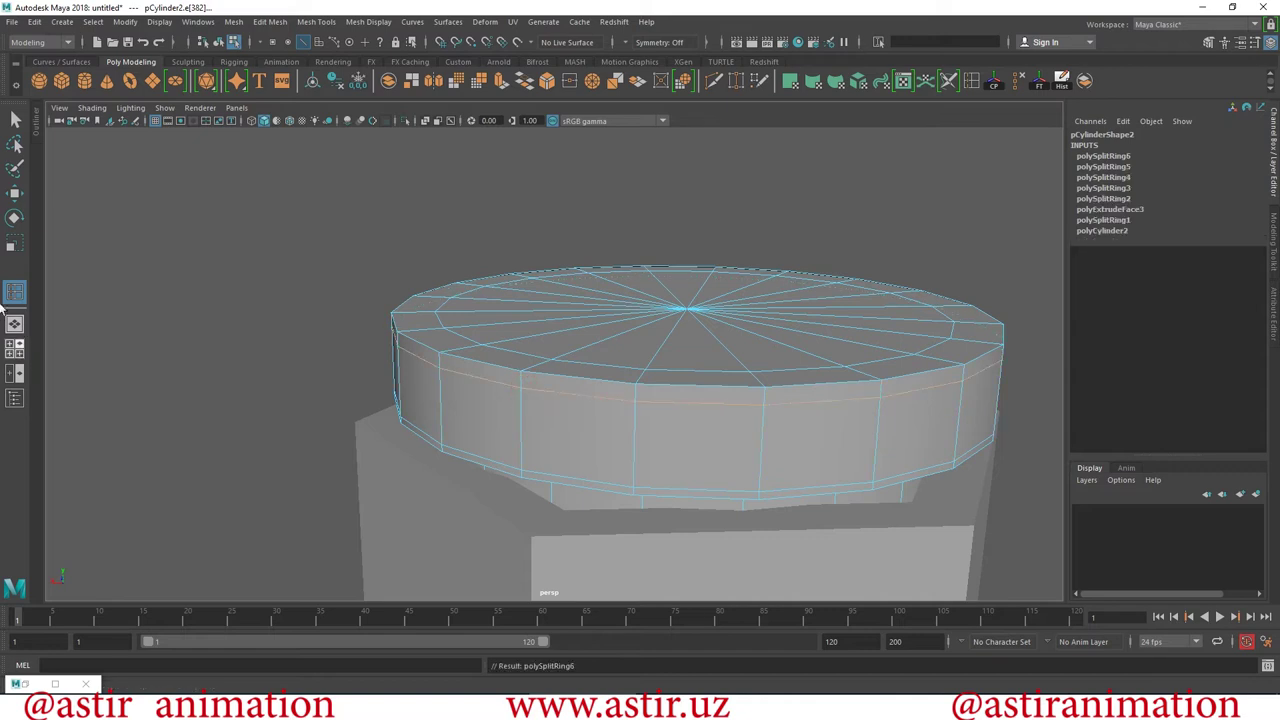
Return to object selection, deselect the cap ring and orbit to a side-on view.
{"action": "left_click", "coordinate": [14, 195]}
{"action": "key", "text": "F8"}
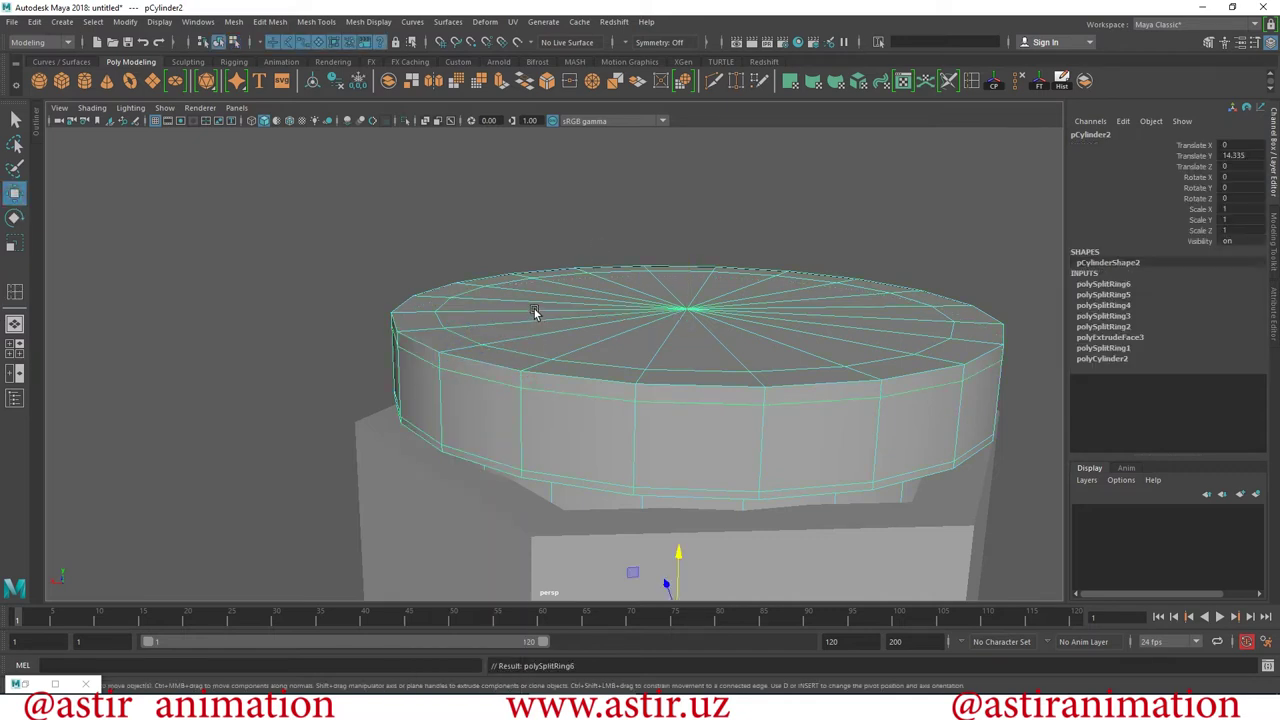
{"action": "left_click", "coordinate": [586, 225]}
{"action": "right_click_drag", "start_coordinate": [820, 383], "coordinate": [626, 269], "text": "alt"}
Move the cap ring slightly lower onto the column.
{"action": "left_click_drag", "start_coordinate": [469, 286], "coordinate": [540, 333], "text": "alt"}
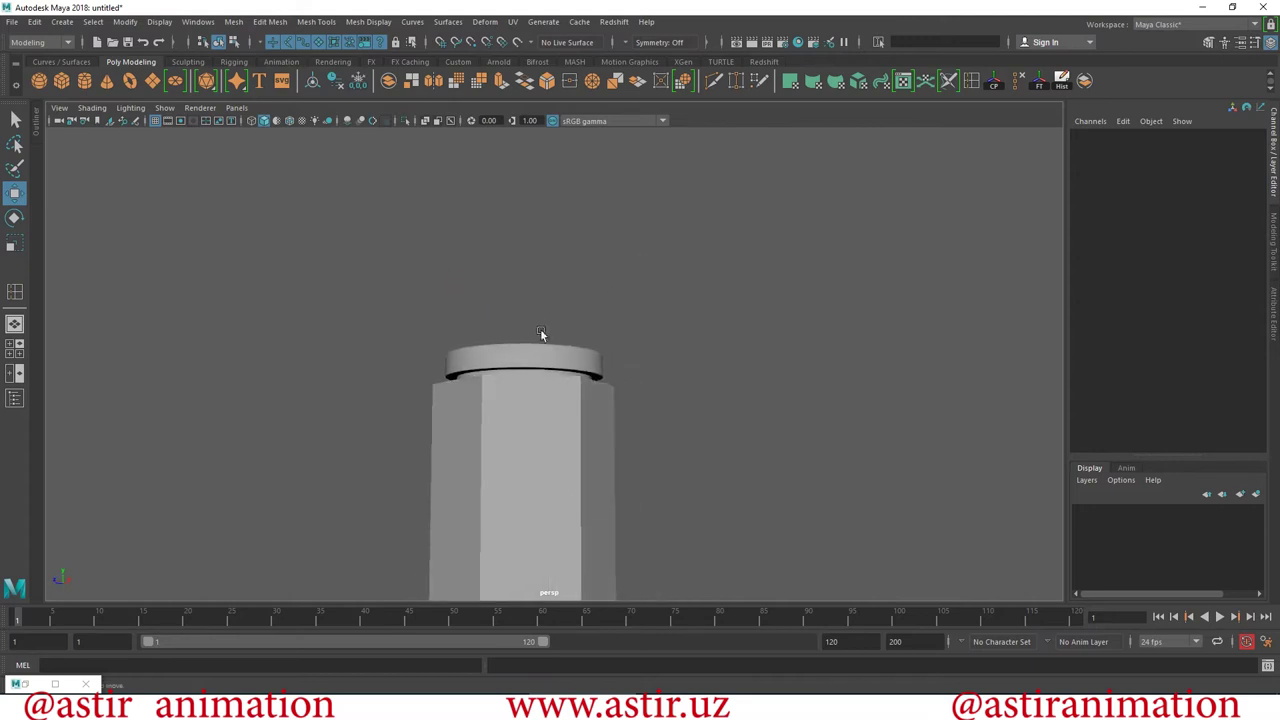
{"action": "left_click", "coordinate": [549, 350]}
{"action": "mouse_move", "coordinate": [528, 380]}
{"action": "left_mouse_down"}
{"action": "mouse_move", "coordinate": [748, 478]}
{"action": "mouse_move", "coordinate": [820, 423]}
{"action": "left_mouse_up"}
{"action": "left_click", "coordinate": [857, 418]}
Reselect the cap ring from a closer view and turn off its smooth preview.
{"action": "left_click_drag", "start_coordinate": [551, 406], "coordinate": [600, 417], "text": "alt"}
{"action": "left_click", "coordinate": [514, 383]}
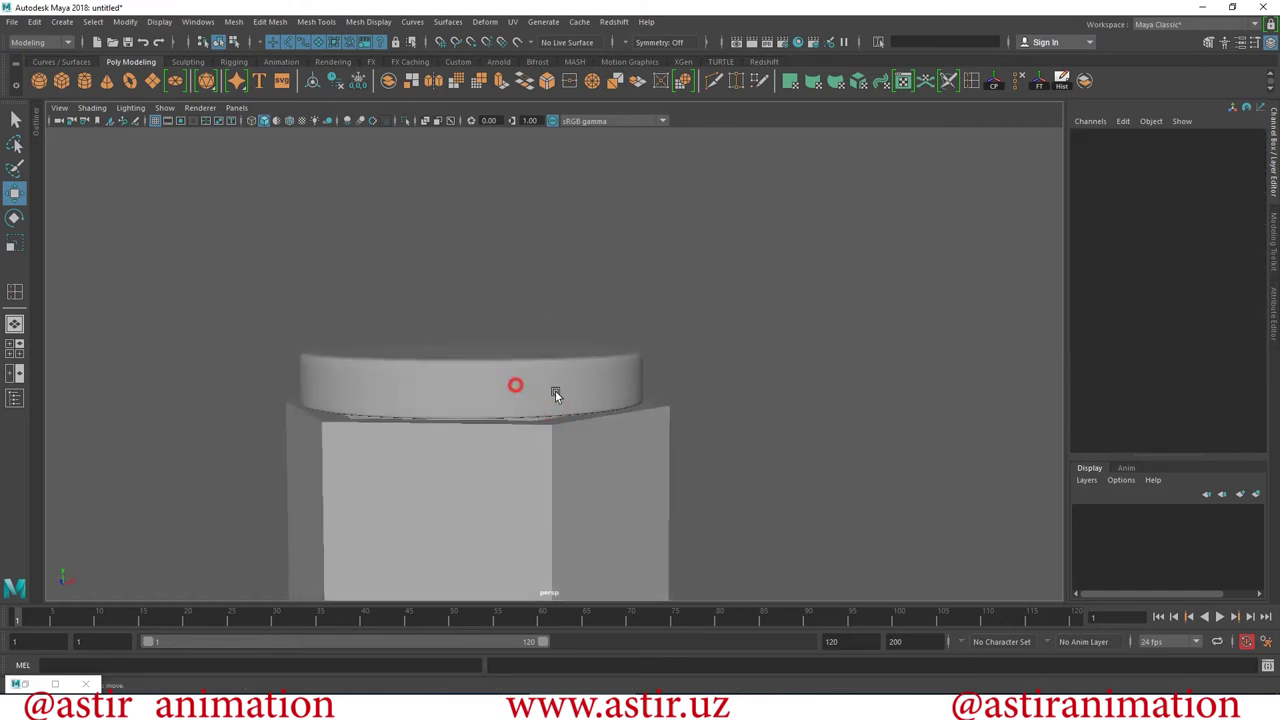
{"action": "left_click_drag", "start_coordinate": [842, 406], "coordinate": [780, 422], "text": "alt"}
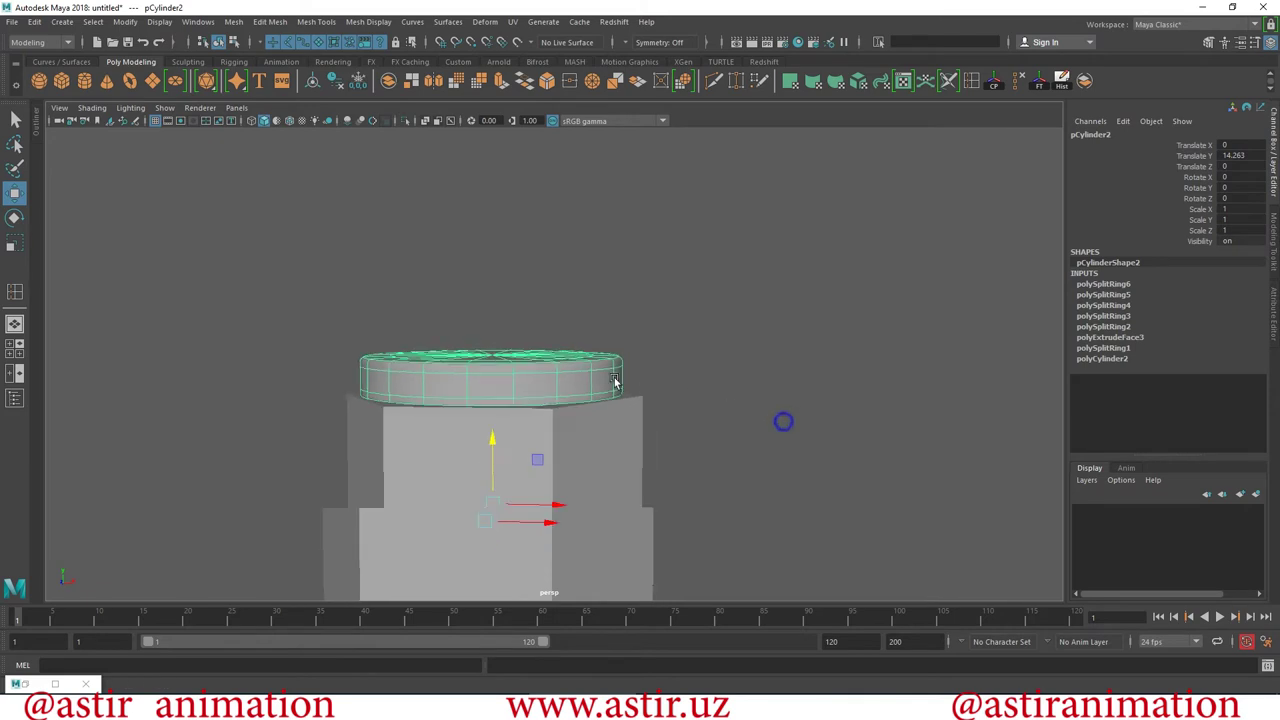
{"action": "left_click", "coordinate": [808, 429]}
{"action": "left_click_drag", "start_coordinate": [790, 538], "coordinate": [835, 585], "text": "alt"}
{"action": "left_click_drag", "start_coordinate": [437, 337], "coordinate": [499, 311], "text": "alt"}
{"action": "right_click_drag", "start_coordinate": [486, 380], "coordinate": [1000, 483], "text": "alt"}
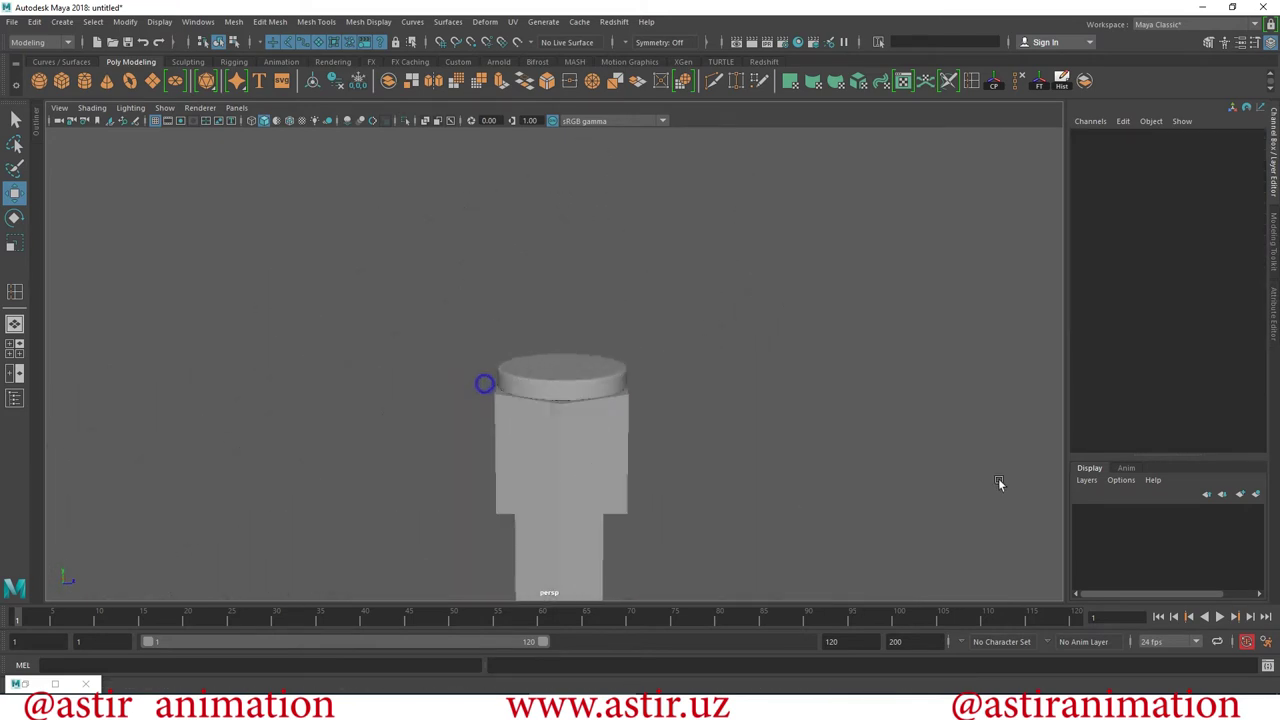
{"action": "left_click_drag", "start_coordinate": [614, 466], "coordinate": [583, 460], "text": "alt"}
{"action": "left_click", "coordinate": [582, 453]}
{"action": "left_click", "coordinate": [497, 369]}
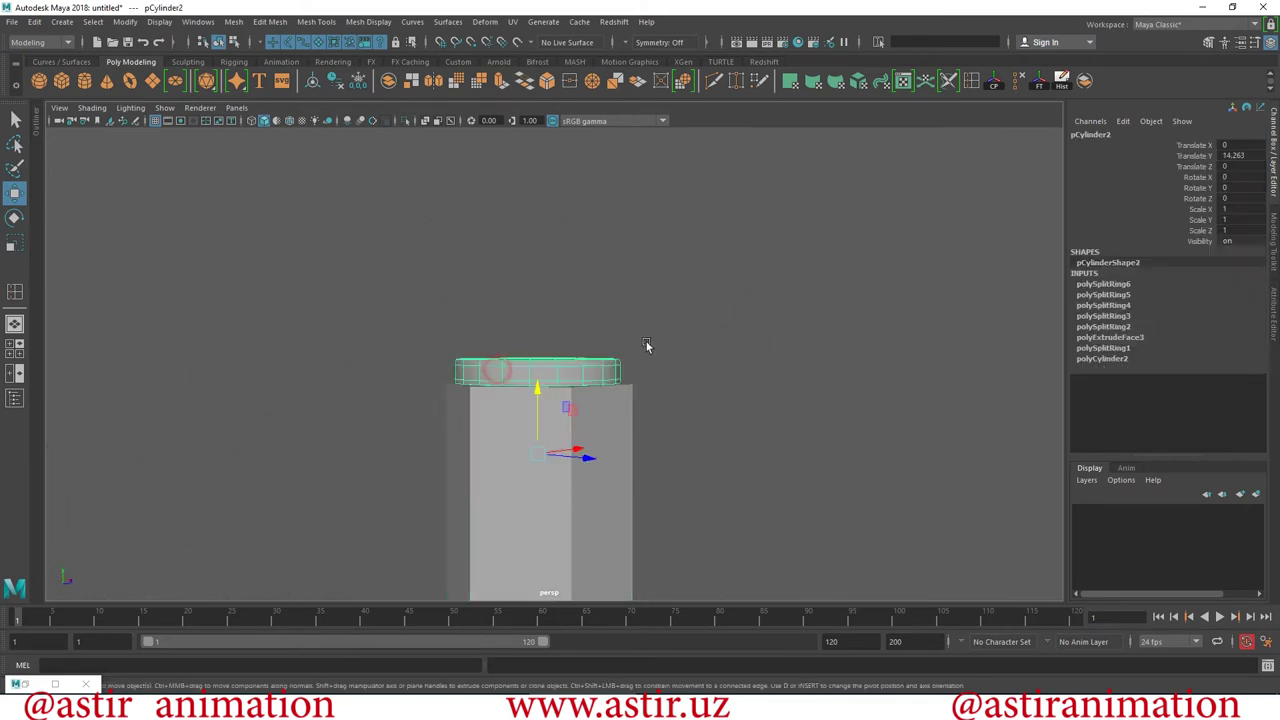
{"action": "left_click_drag", "start_coordinate": [646, 341], "coordinate": [652, 327], "text": "alt"}
{"action": "key", "text": "1"}
In the side view, select the cap's top row of vertices and raise them.
{"action": "key", "text": "space"}
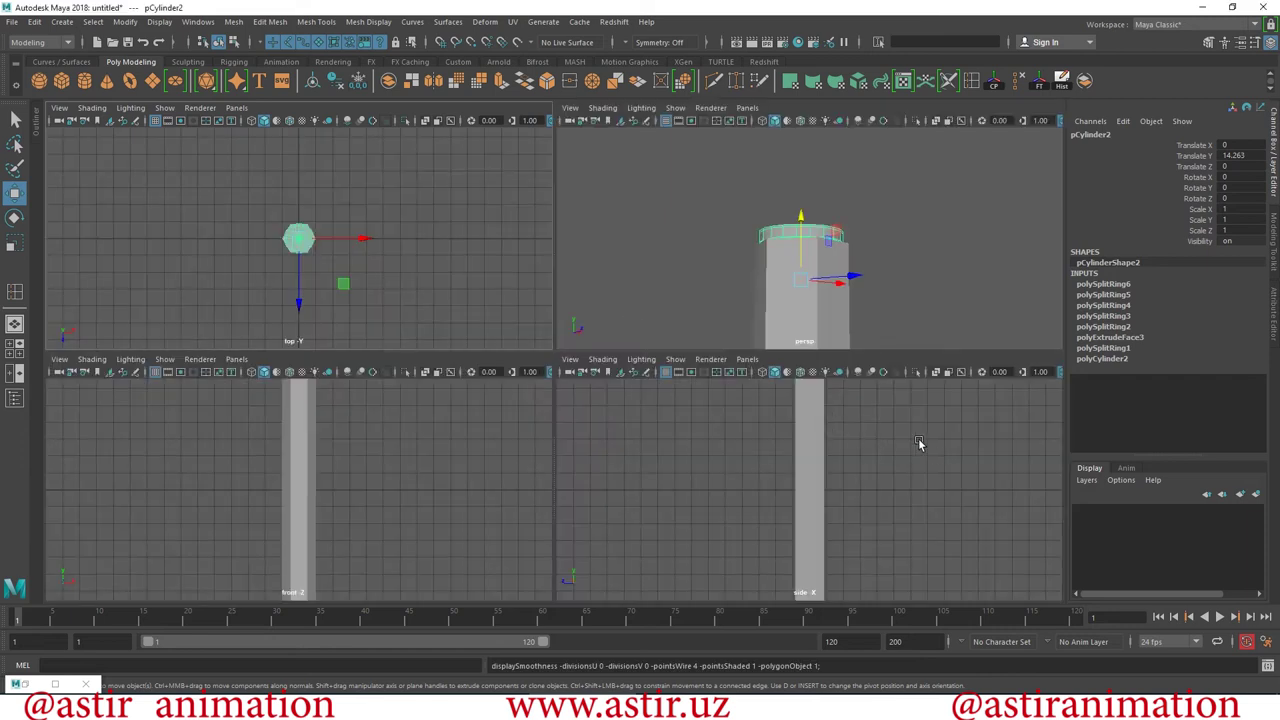
{"action": "key", "text": "space"}
{"action": "scroll", "coordinate": [654, 386], "scroll_direction": "down", "scroll_amount": 3}
{"action": "middle_click_drag", "start_coordinate": [337, 328], "coordinate": [357, 471], "text": "alt"}
{"action": "scroll", "coordinate": [859, 453], "scroll_direction": "up", "scroll_amount": 5}
{"action": "middle_click_drag", "start_coordinate": [859, 453], "coordinate": [617, 440], "text": "alt"}
{"action": "mouse_move", "coordinate": [617, 440]}
{"action": "right_mouse_down", "text": "alt"}
{"action": "mouse_move", "coordinate": [776, 422]}
{"action": "mouse_move", "coordinate": [658, 344]}
{"action": "right_mouse_up", "text": "alt"}
{"action": "left_click_drag", "start_coordinate": [348, 321], "coordinate": [835, 412]}
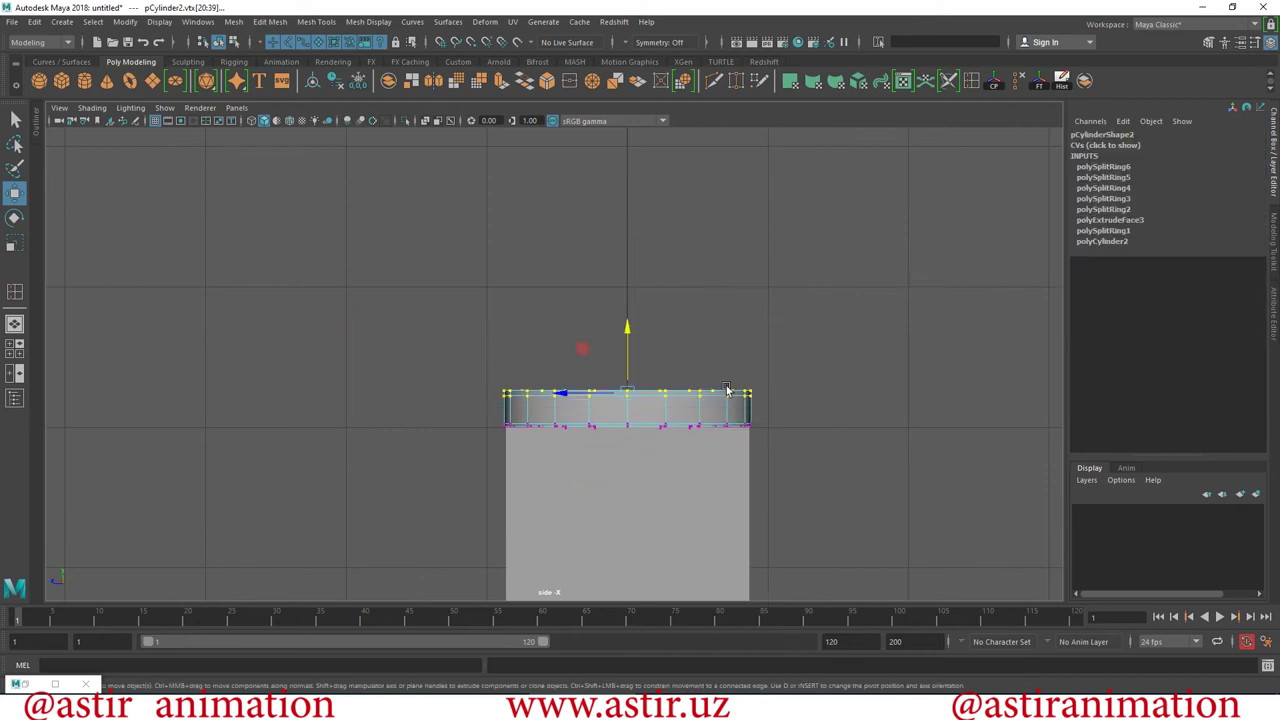
{"action": "left_click_drag", "start_coordinate": [633, 343], "coordinate": [645, 302]}
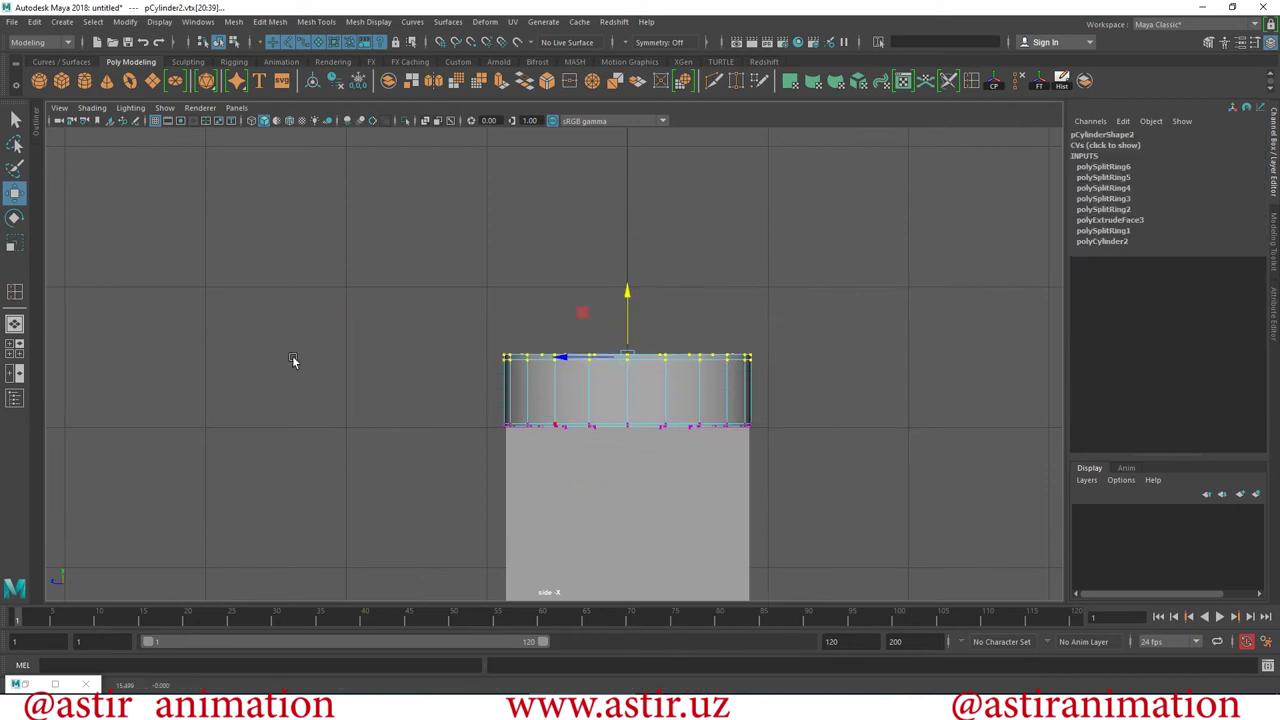
{"action": "key", "text": "ctrl+z"}
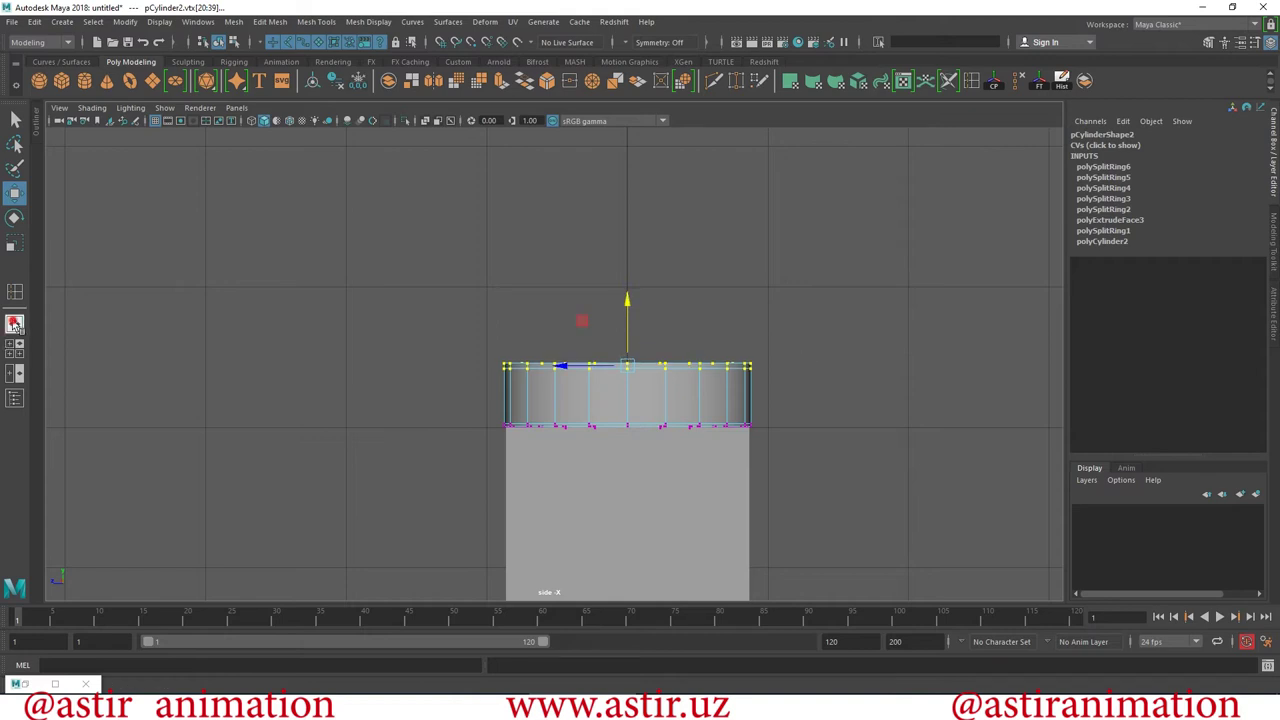
Return to the perspective view in object mode and reselect the cap ring.
{"action": "left_click", "coordinate": [14, 323]}
{"action": "right_click_drag", "start_coordinate": [514, 350], "coordinate": [677, 323]}
{"action": "mouse_move", "coordinate": [677, 323]}
{"action": "left_mouse_down", "text": "alt"}
{"action": "mouse_move", "coordinate": [543, 363]}
{"action": "mouse_move", "coordinate": [565, 383]}
{"action": "left_mouse_up", "text": "alt"}
{"action": "left_click", "coordinate": [600, 386]}
Select one of the cap's middle edge loops and slide it lower.
{"action": "left_click", "coordinate": [654, 317]}
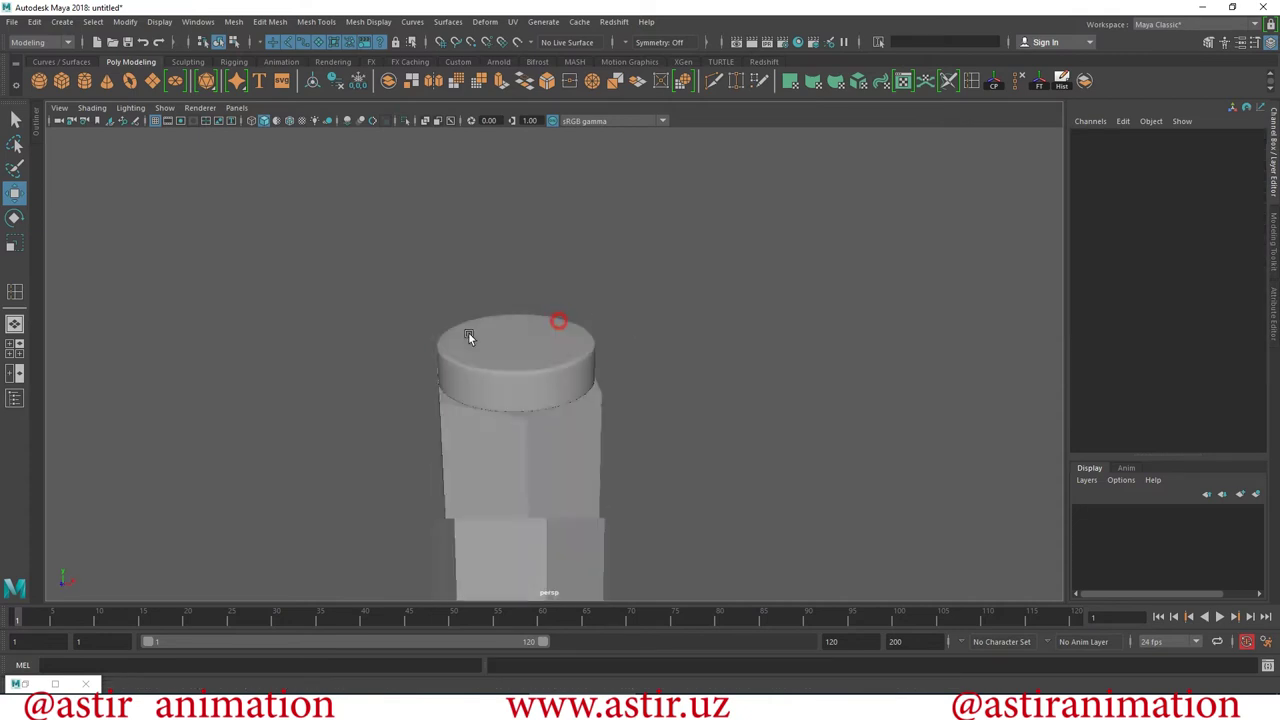
{"action": "right_click_drag", "start_coordinate": [557, 320], "coordinate": [727, 338], "text": "alt"}
{"action": "left_click", "coordinate": [626, 314]}
{"action": "right_click_drag", "start_coordinate": [608, 303], "coordinate": [593, 283]}
{"action": "left_click", "coordinate": [592, 283]}
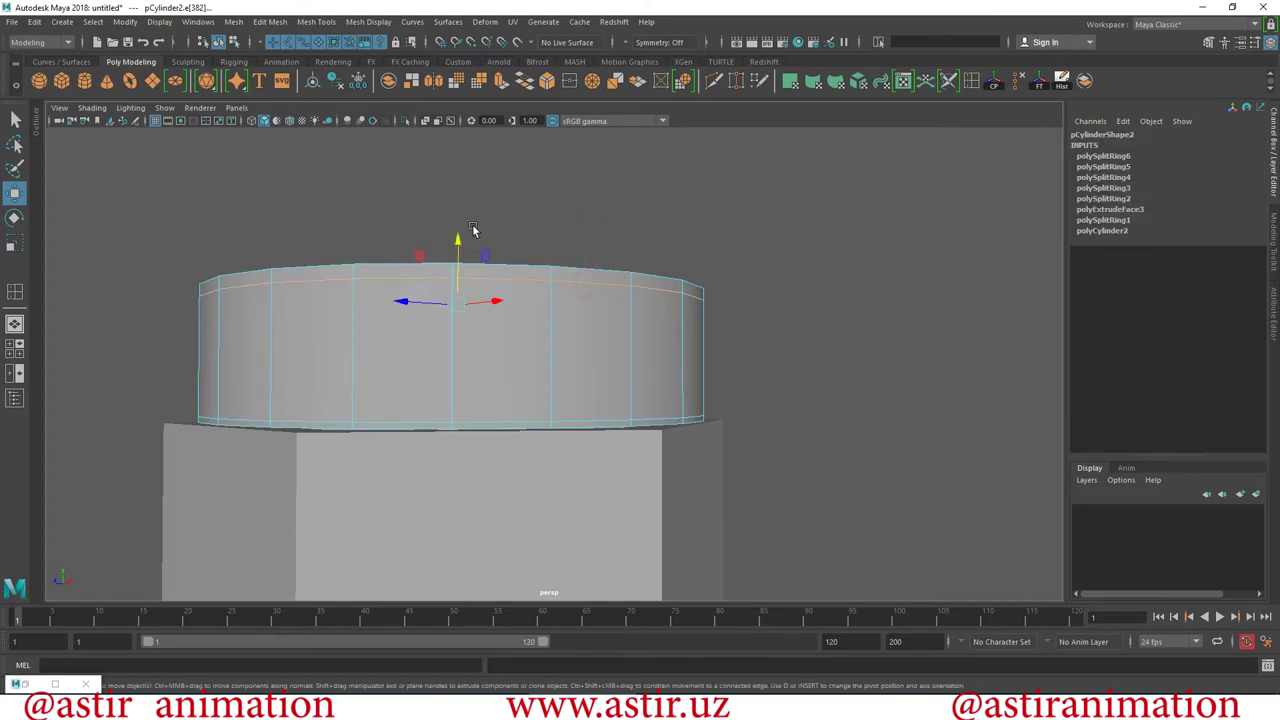
{"action": "left_click_drag", "start_coordinate": [459, 249], "coordinate": [463, 259]}
Select the cap's bottom edge loop, then leave edge mode and reselect the cap.
{"action": "double_click", "coordinate": [436, 421]}
{"action": "left_click_drag", "start_coordinate": [670, 434], "coordinate": [666, 434], "text": "alt"}
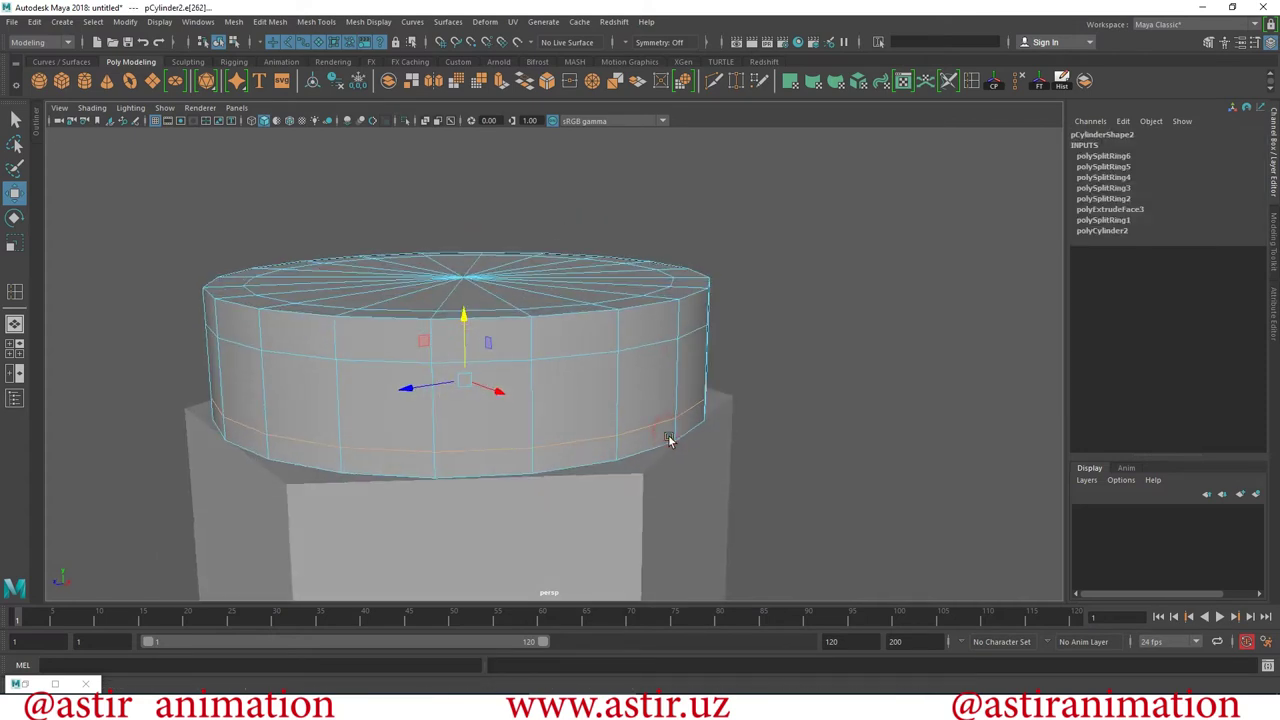
{"action": "right_click_drag", "start_coordinate": [288, 318], "coordinate": [327, 290]}
{"action": "left_click_drag", "start_coordinate": [327, 290], "coordinate": [909, 297], "text": "alt"}
{"action": "mouse_move", "coordinate": [909, 297]}
{"action": "right_mouse_down", "text": "alt"}
{"action": "mouse_move", "coordinate": [640, 331]}
{"action": "mouse_move", "coordinate": [625, 310]}
{"action": "right_mouse_up", "text": "alt"}
{"action": "mouse_move", "coordinate": [704, 373]}
{"action": "left_mouse_down", "text": "alt"}
{"action": "mouse_move", "coordinate": [694, 479]}
{"action": "mouse_move", "coordinate": [569, 494]}
{"action": "left_mouse_up", "text": "alt"}
{"action": "left_click", "coordinate": [569, 494]}
Zoom out and orbit around to inspect the whole tall column.
{"action": "right_click_drag", "start_coordinate": [769, 549], "coordinate": [594, 486], "text": "alt"}
{"action": "left_click_drag", "start_coordinate": [594, 486], "coordinate": [514, 472], "text": "alt"}
{"action": "mouse_move", "coordinate": [514, 472]}
{"action": "right_mouse_down", "text": "alt"}
{"action": "mouse_move", "coordinate": [766, 349]}
{"action": "mouse_move", "coordinate": [157, 329]}
{"action": "right_mouse_up", "text": "alt"}
{"action": "left_click_drag", "start_coordinate": [573, 177], "coordinate": [671, 377], "text": "alt"}
{"action": "right_click_drag", "start_coordinate": [671, 377], "coordinate": [657, 357], "text": "alt"}
{"action": "left_click_drag", "start_coordinate": [657, 357], "coordinate": [757, 429], "text": "alt"}
{"action": "right_click_drag", "start_coordinate": [757, 429], "coordinate": [757, 471], "text": "alt"}
{"action": "mouse_move", "coordinate": [692, 413]}
{"action": "left_mouse_down", "text": "alt"}
{"action": "mouse_move", "coordinate": [563, 275]}
{"action": "mouse_move", "coordinate": [403, 449]}
{"action": "left_mouse_up", "text": "alt"}
{"action": "right_click_drag", "start_coordinate": [403, 449], "coordinate": [534, 586], "text": "alt"}
Select the hexagonal column and toggle its smooth preview on and off.
{"action": "left_click", "coordinate": [433, 194]}
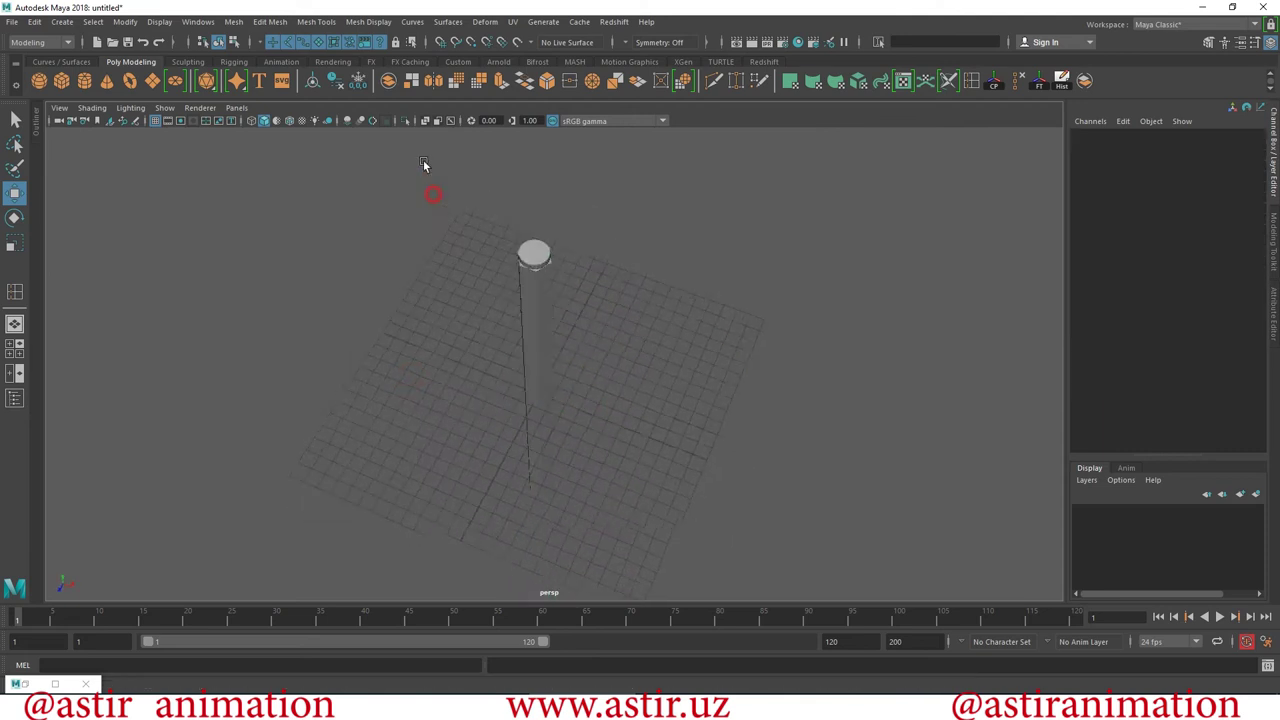
{"action": "left_click_drag", "start_coordinate": [424, 165], "coordinate": [654, 336], "text": "alt"}
{"action": "right_click_drag", "start_coordinate": [654, 336], "coordinate": [500, 334], "text": "alt"}
{"action": "left_click", "coordinate": [499, 328]}
{"action": "key", "text": "3"}
{"action": "key", "text": "1"}
{"action": "left_click_drag", "start_coordinate": [509, 187], "coordinate": [508, 308], "text": "alt"}
{"action": "right_click_drag", "start_coordinate": [508, 308], "coordinate": [760, 437], "text": "alt"}
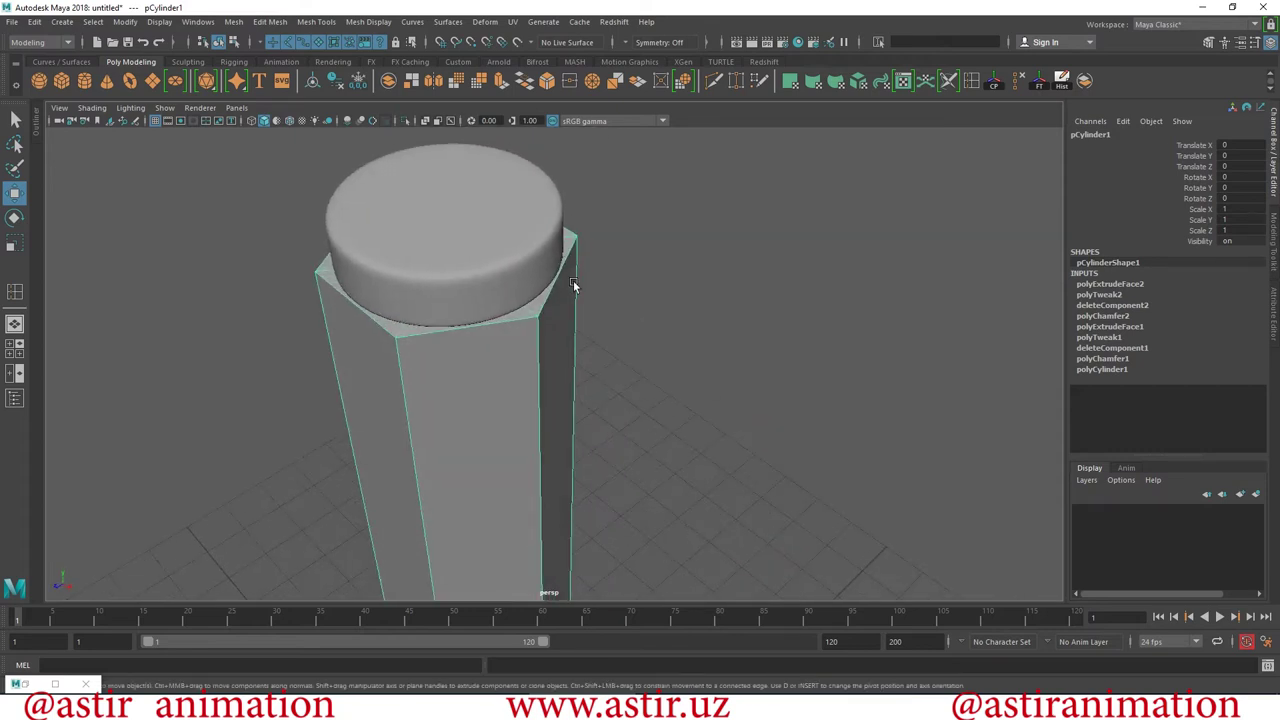
Insert two vertical edge loops down the hexagonal column's side.
{"action": "mouse_move", "coordinate": [615, 334]}
{"action": "left_mouse_down", "text": "alt"}
{"action": "mouse_move", "coordinate": [608, 343]}
{"action": "mouse_move", "coordinate": [602, 304]}
{"action": "left_mouse_up", "text": "alt"}
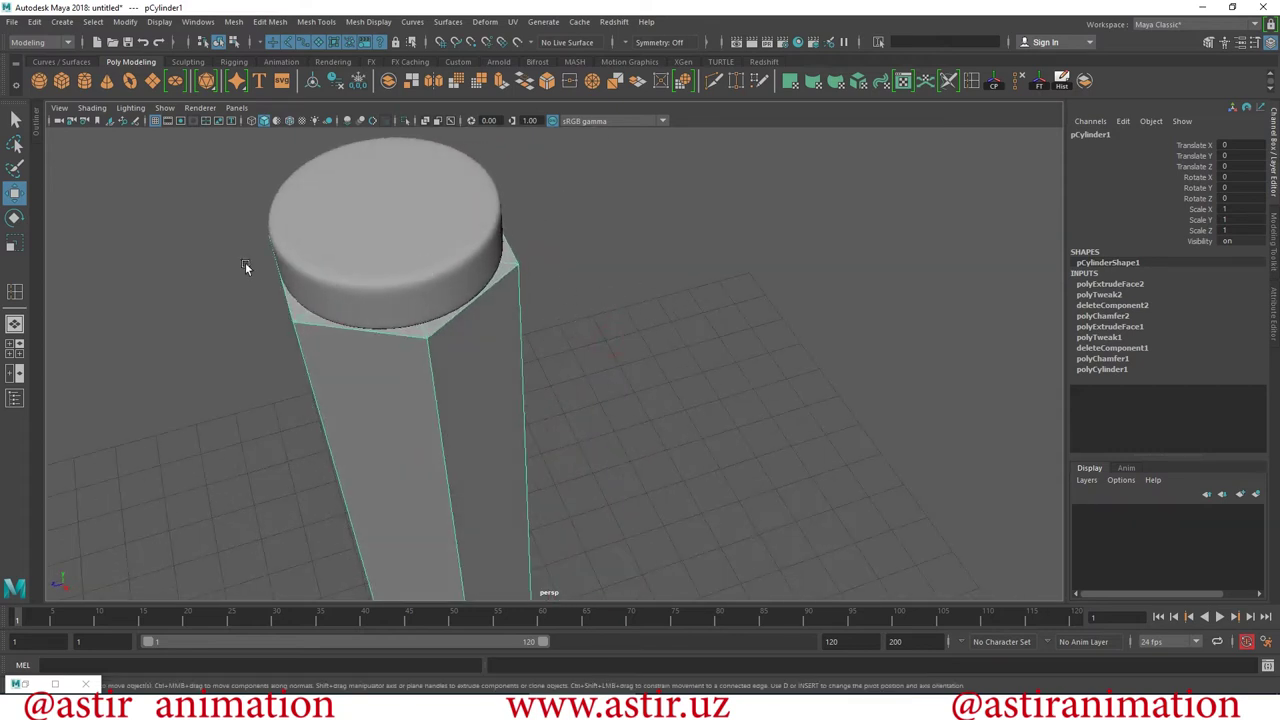
{"action": "left_click", "coordinate": [316, 22]}
{"action": "left_click", "coordinate": [355, 123]}
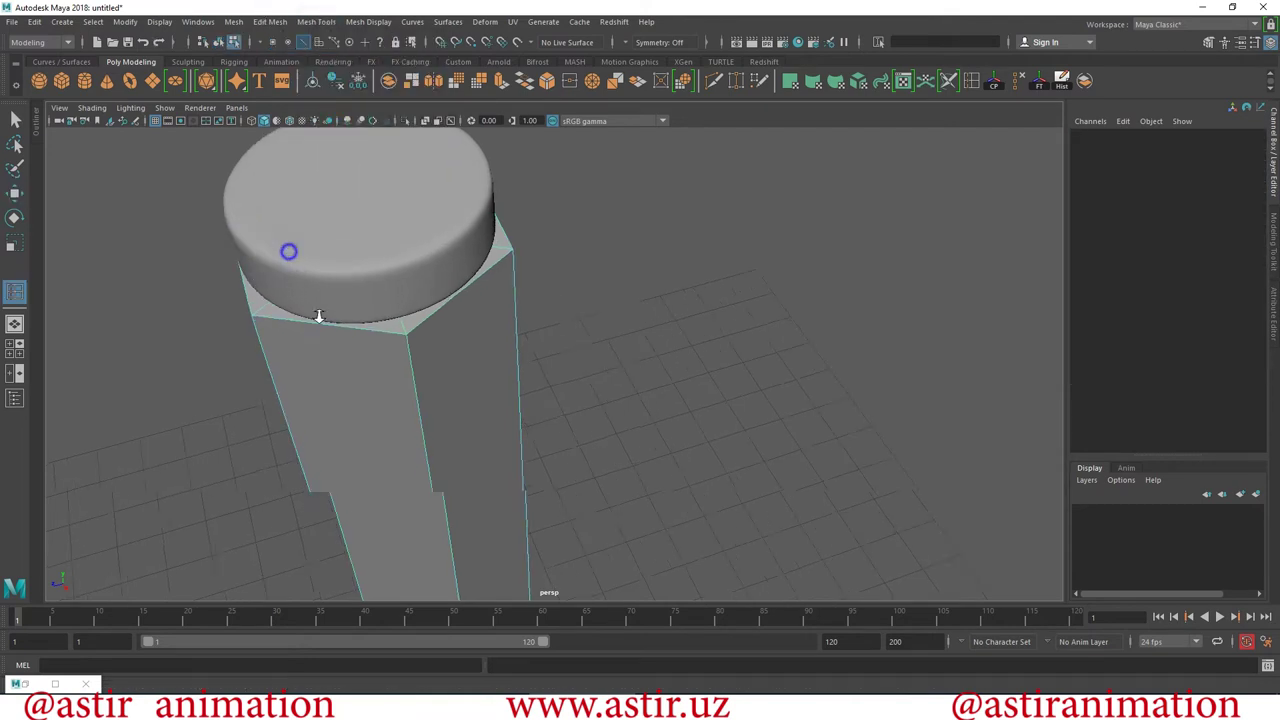
{"action": "scroll", "coordinate": [318, 316], "scroll_direction": "up", "scroll_amount": 2}
{"action": "left_click_drag", "start_coordinate": [360, 312], "coordinate": [325, 321]}
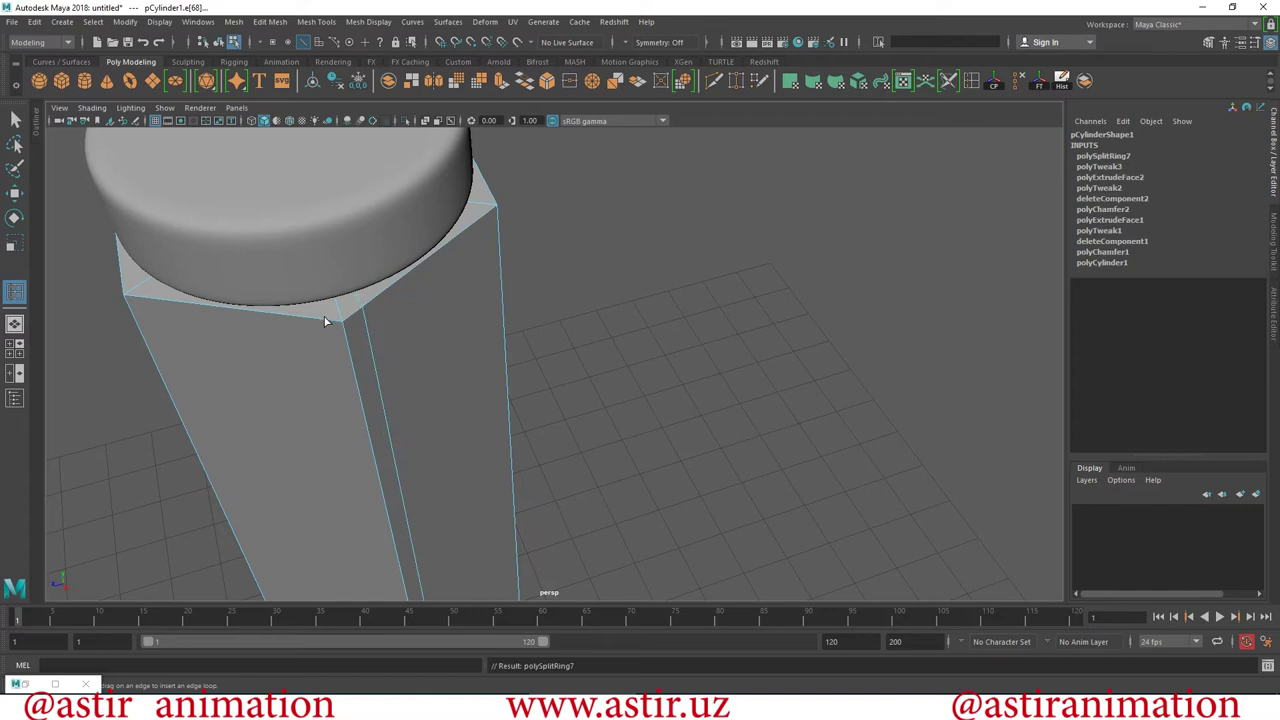
{"action": "left_click", "coordinate": [322, 318]}
Add several more edge loops beside the column's corner edges.
{"action": "middle_click_drag", "start_coordinate": [483, 345], "coordinate": [589, 357], "text": "alt"}
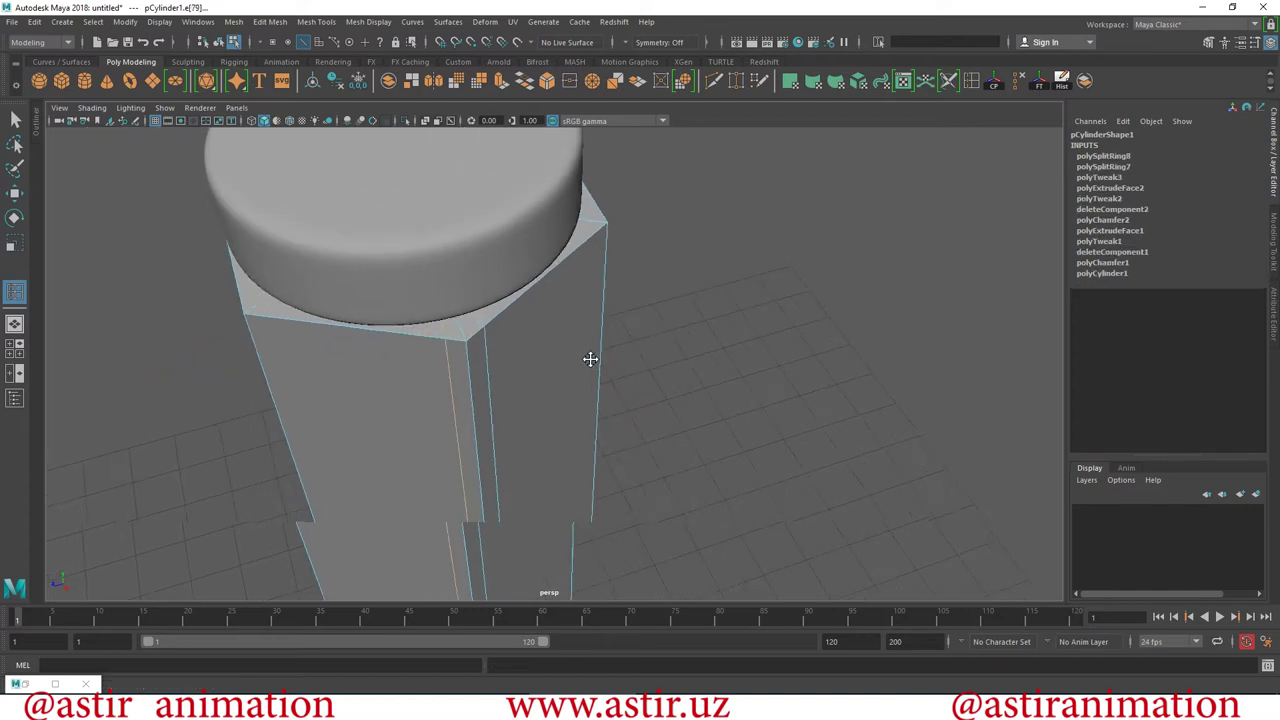
{"action": "mouse_move", "coordinate": [543, 351]}
{"action": "left_mouse_down", "text": "alt"}
{"action": "mouse_move", "coordinate": [518, 350]}
{"action": "mouse_move", "coordinate": [683, 328]}
{"action": "left_mouse_up", "text": "alt"}
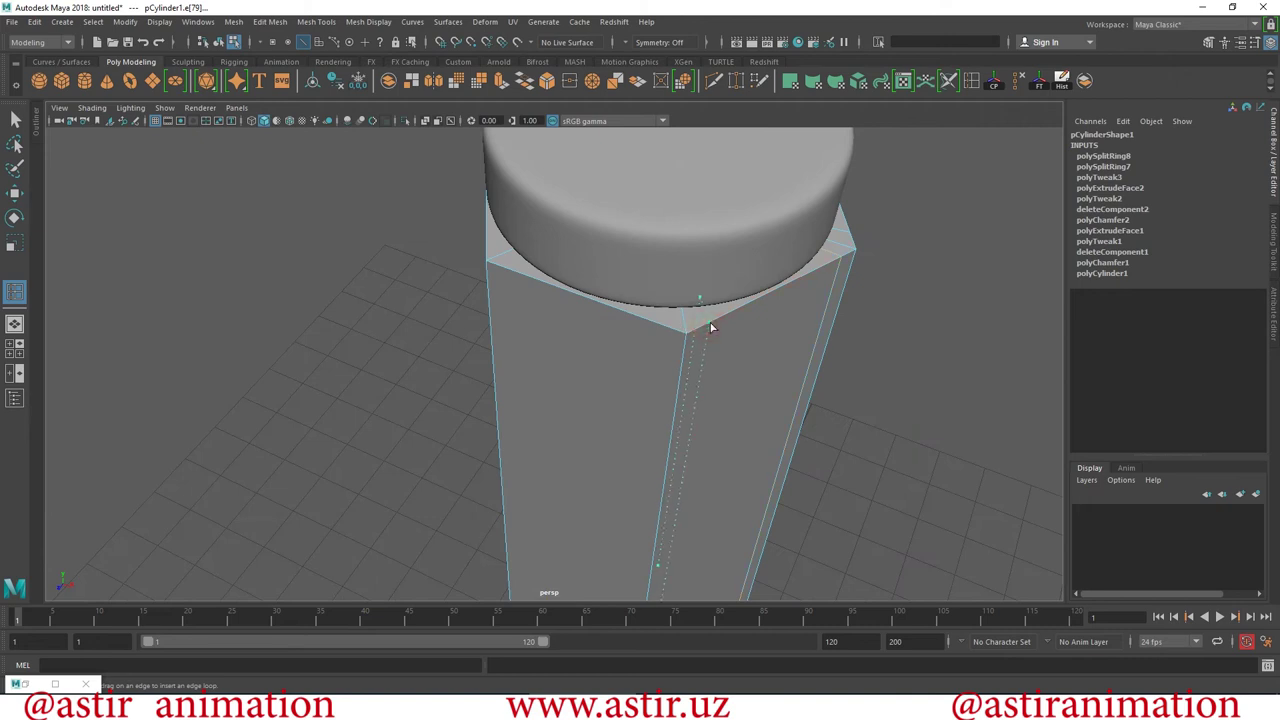
{"action": "left_click", "coordinate": [711, 327]}
{"action": "key", "text": "ctrl+z"}
{"action": "key", "text": "ctrl+z"}
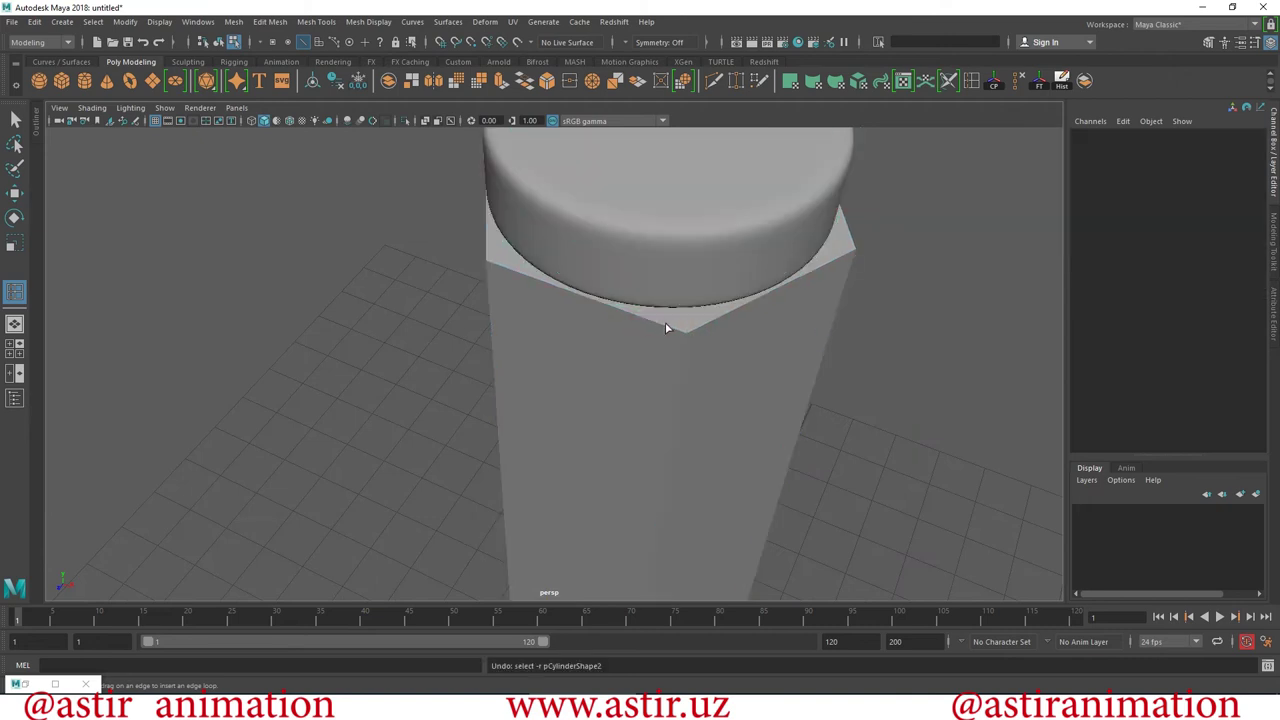
{"action": "key", "text": "shift+z"}
{"action": "key", "text": "shift+z"}
{"action": "left_click", "coordinate": [660, 325]}
{"action": "mouse_move", "coordinate": [611, 349]}
{"action": "left_mouse_down", "text": "alt"}
{"action": "mouse_move", "coordinate": [574, 397]}
{"action": "mouse_move", "coordinate": [671, 378]}
{"action": "left_mouse_up", "text": "alt"}
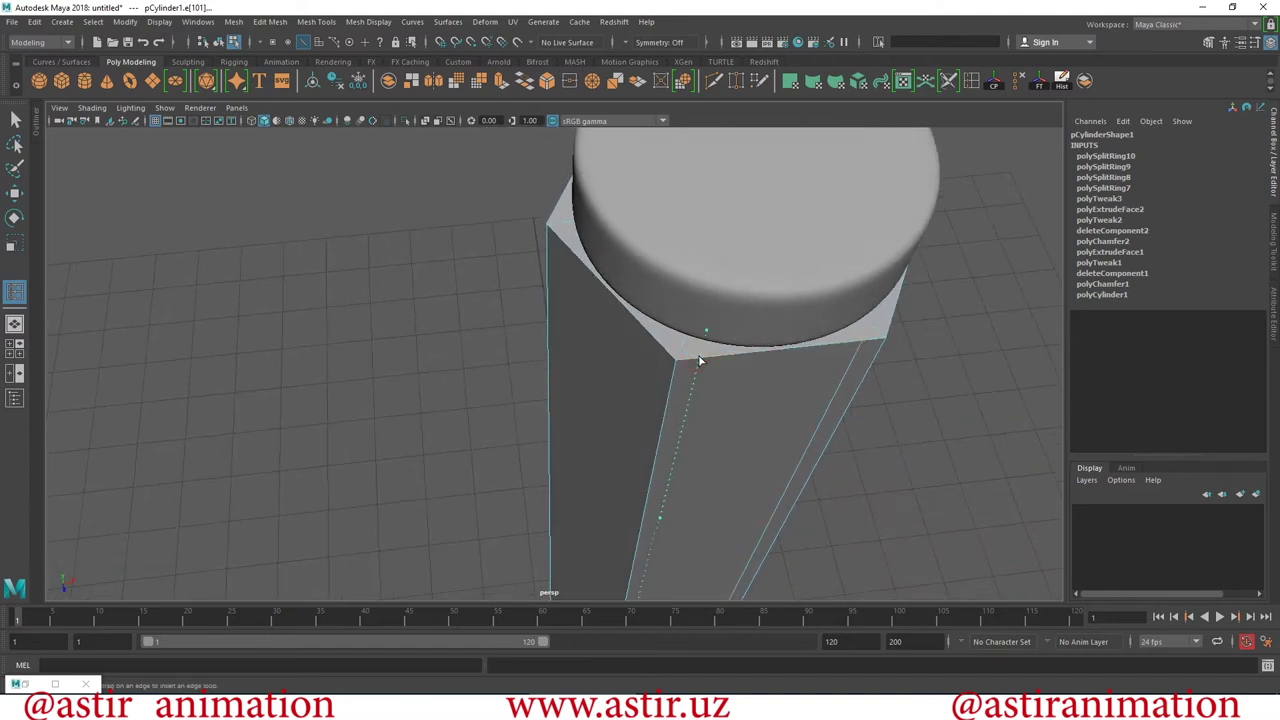
{"action": "left_click", "coordinate": [700, 360]}
{"action": "left_click", "coordinate": [659, 343]}
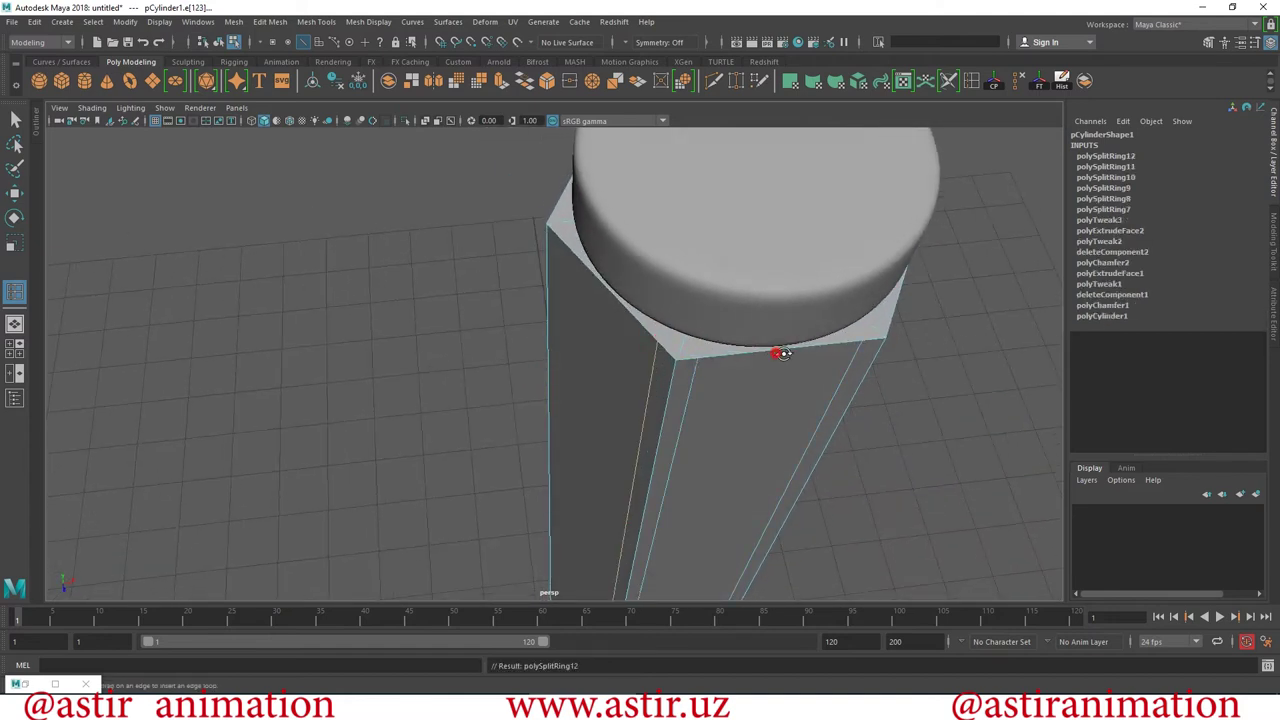
Add two loops next to another corner and switch back to object selection.
{"action": "left_click_drag", "start_coordinate": [771, 354], "coordinate": [874, 363], "text": "alt"}
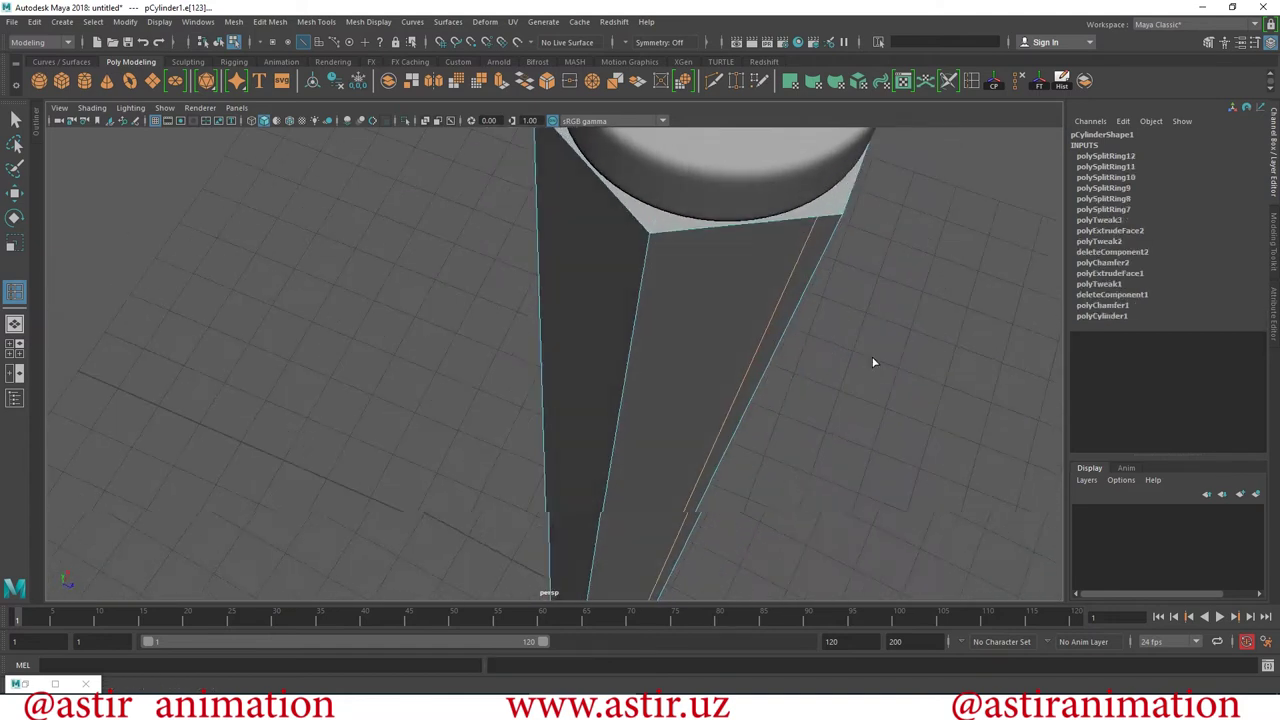
{"action": "left_click", "coordinate": [676, 234]}
{"action": "left_click", "coordinate": [637, 214]}
{"action": "mouse_move", "coordinate": [837, 229]}
{"action": "left_mouse_down", "text": "alt"}
{"action": "mouse_move", "coordinate": [526, 280]}
{"action": "mouse_move", "coordinate": [610, 386]}
{"action": "left_mouse_up", "text": "alt"}
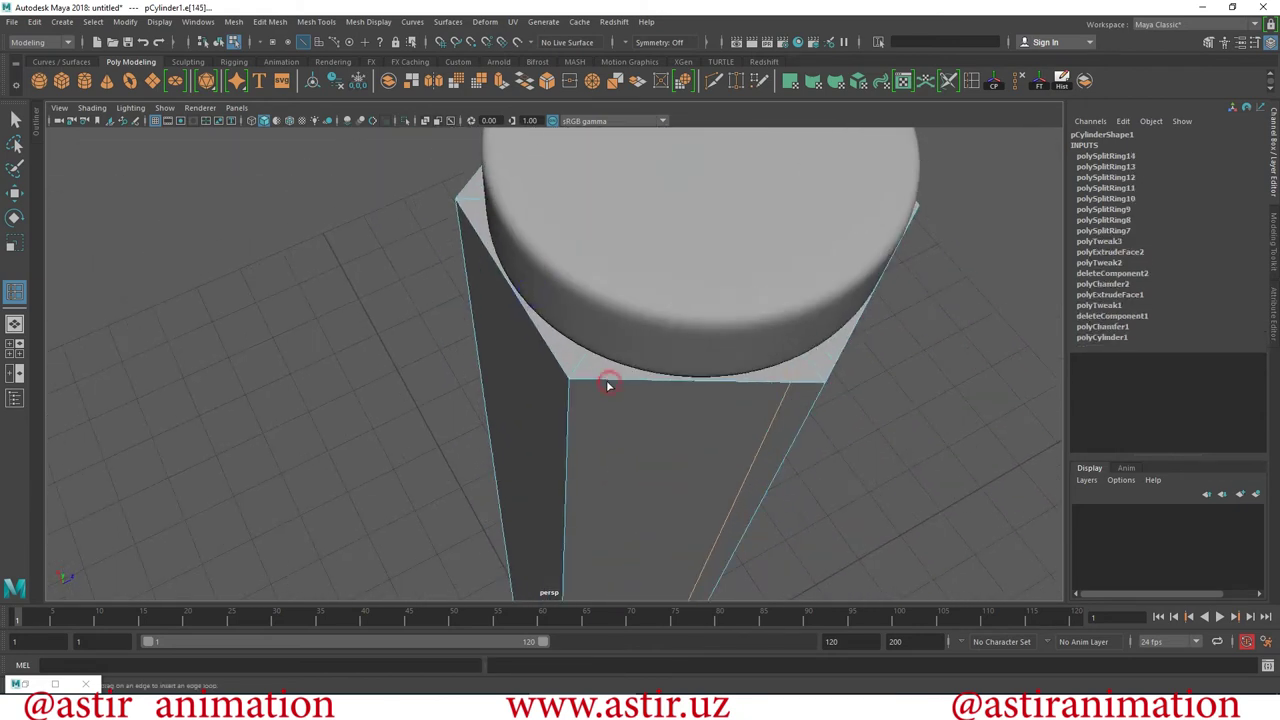
{"action": "key", "text": "F8"}
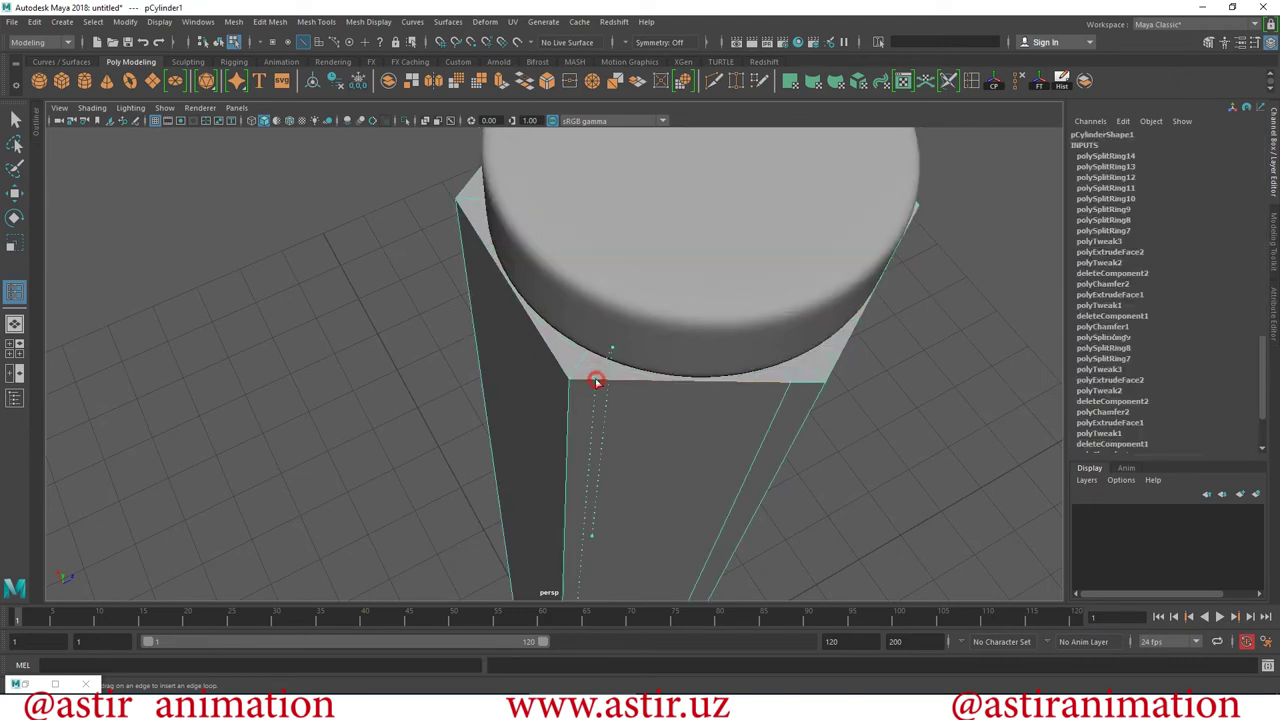
Insert four more edge loops across the tapered tip and return to the Move tool.
{"action": "left_click", "coordinate": [596, 381]}
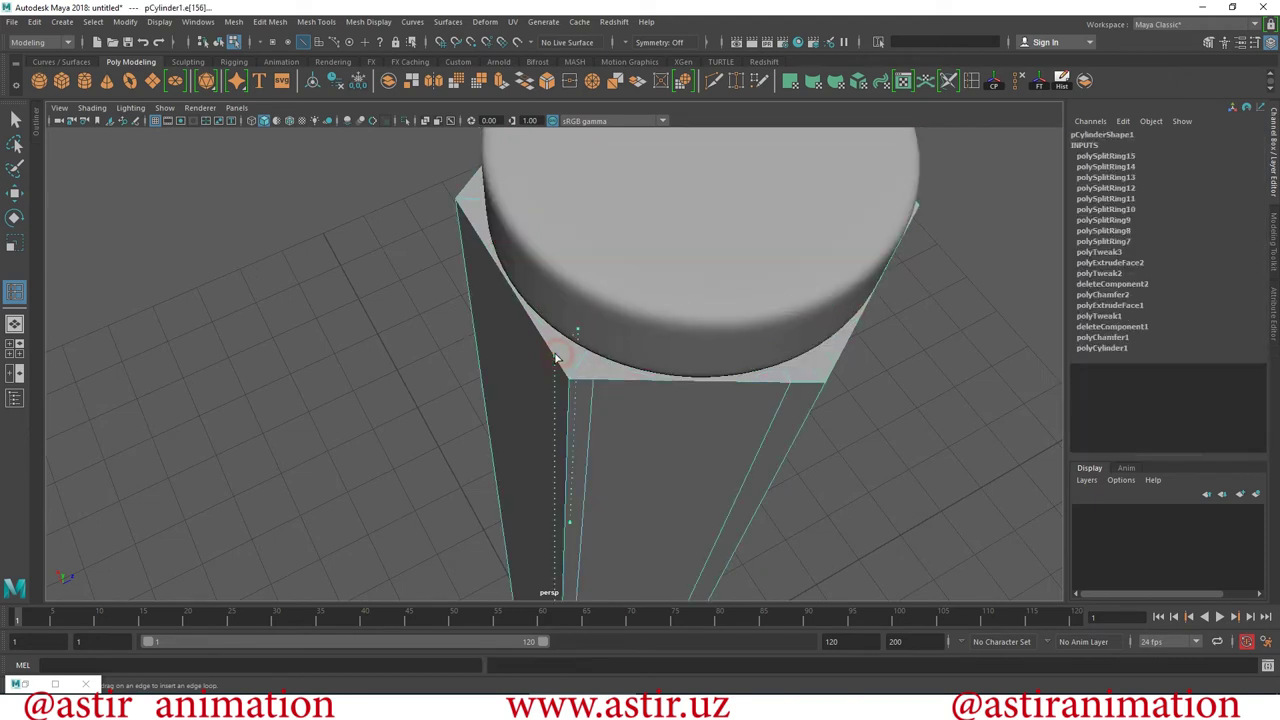
{"action": "left_click", "coordinate": [557, 358]}
{"action": "mouse_move", "coordinate": [703, 394]}
{"action": "left_mouse_down", "text": "alt"}
{"action": "mouse_move", "coordinate": [817, 394]}
{"action": "mouse_move", "coordinate": [549, 293]}
{"action": "left_mouse_up", "text": "alt"}
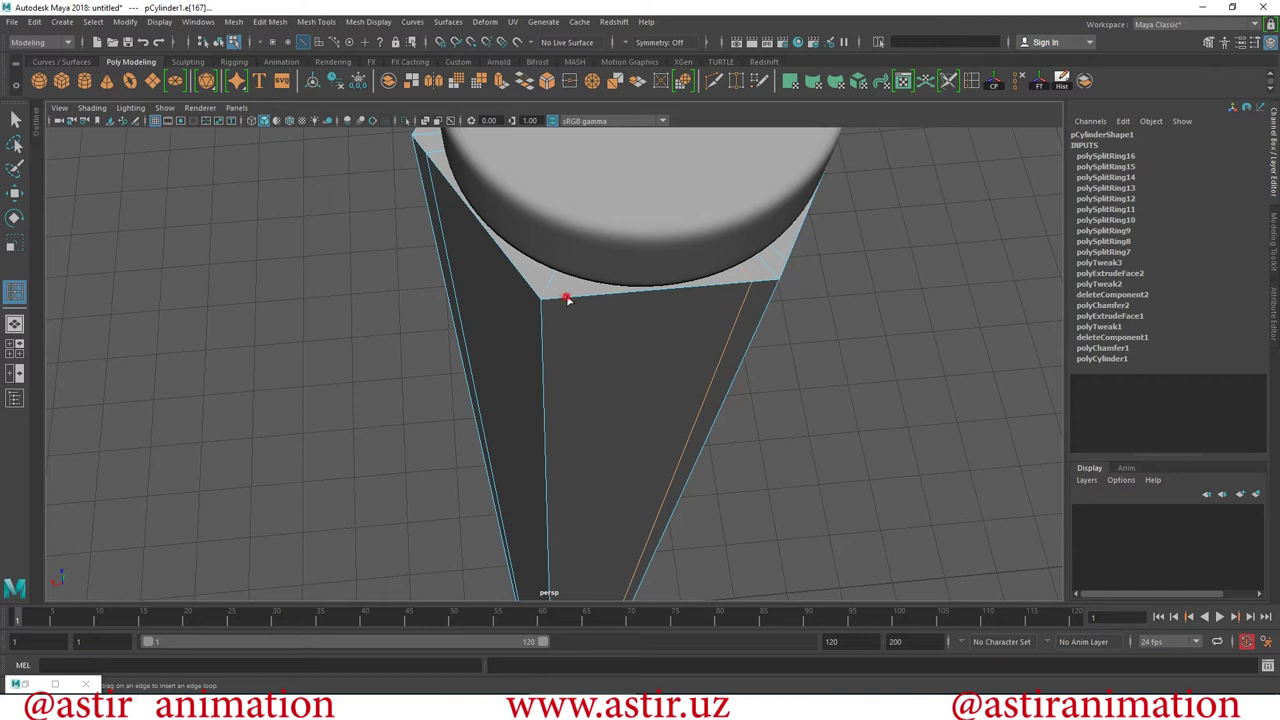
{"action": "left_click", "coordinate": [570, 300]}
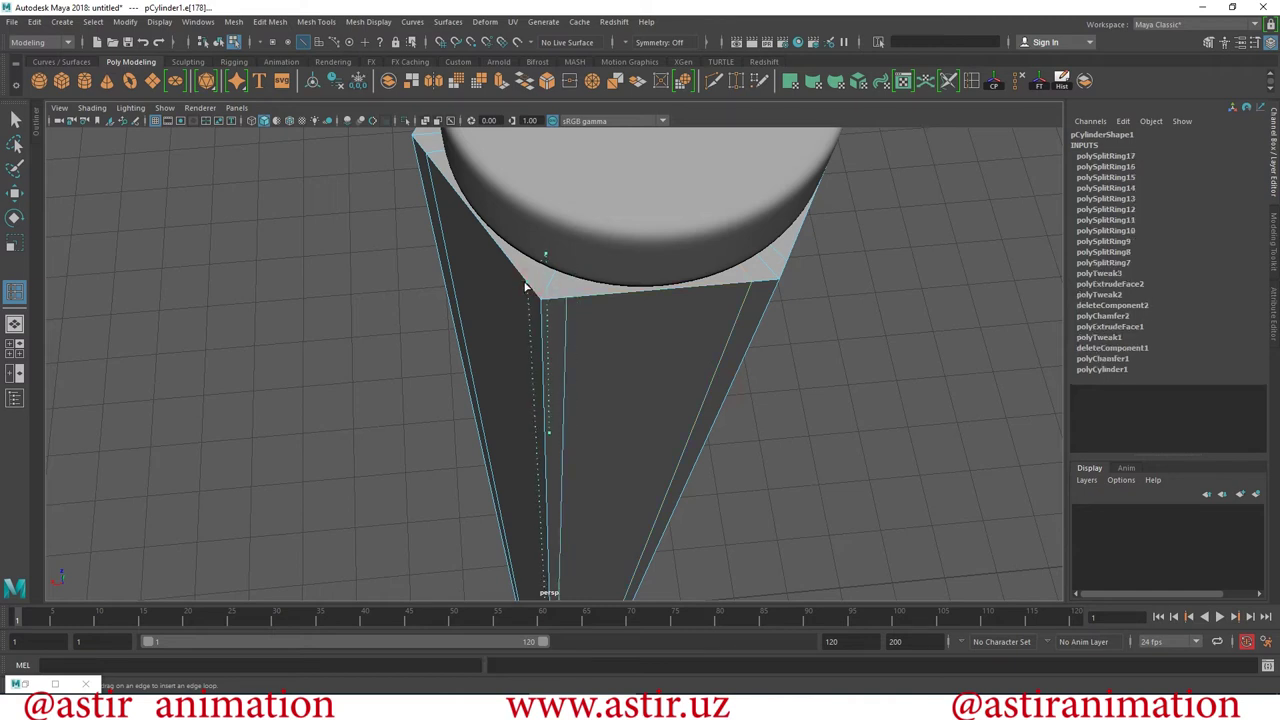
{"action": "left_click", "coordinate": [525, 287]}
{"action": "mouse_move", "coordinate": [737, 337]}
{"action": "left_mouse_down", "text": "alt"}
{"action": "mouse_move", "coordinate": [586, 291]}
{"action": "mouse_move", "coordinate": [680, 286]}
{"action": "mouse_move", "coordinate": [672, 303]}
{"action": "mouse_move", "coordinate": [509, 283]}
{"action": "mouse_move", "coordinate": [505, 295]}
{"action": "left_mouse_up", "text": "alt"}
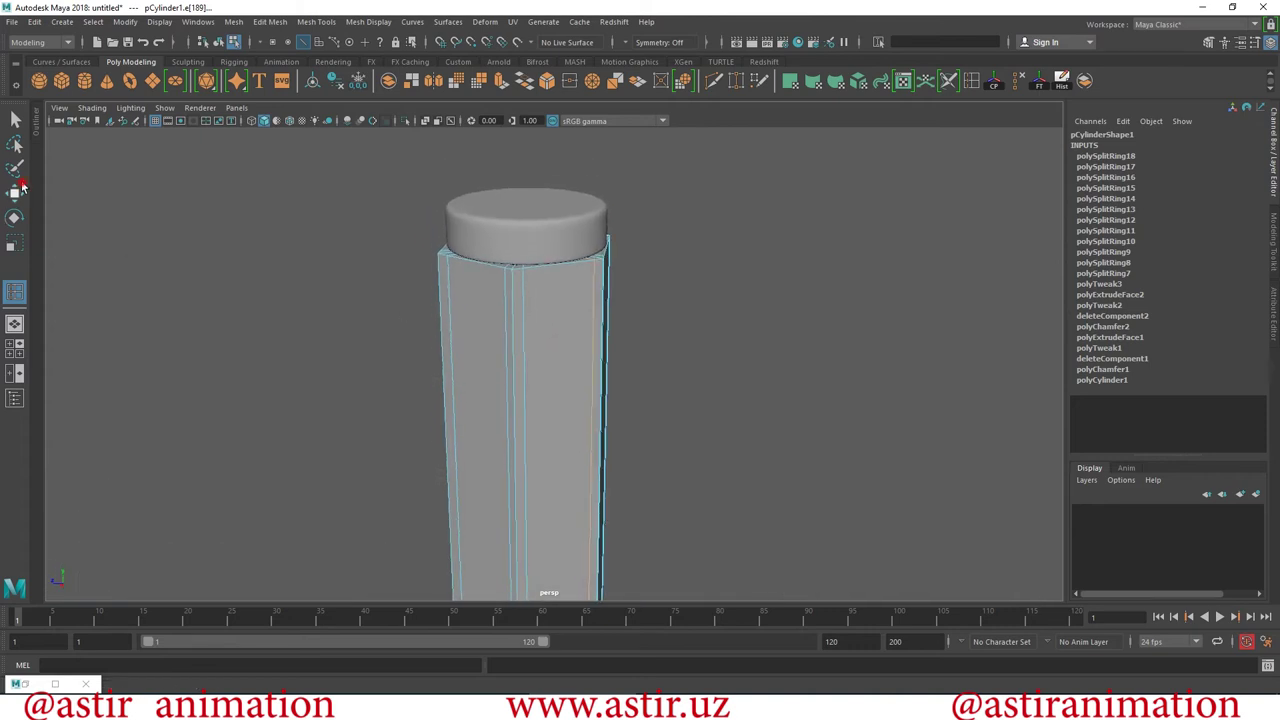
{"action": "left_click", "coordinate": [17, 191]}
Select the hexagonal column and show its hard cage with smooth preview off.
{"action": "key", "text": "F8"}
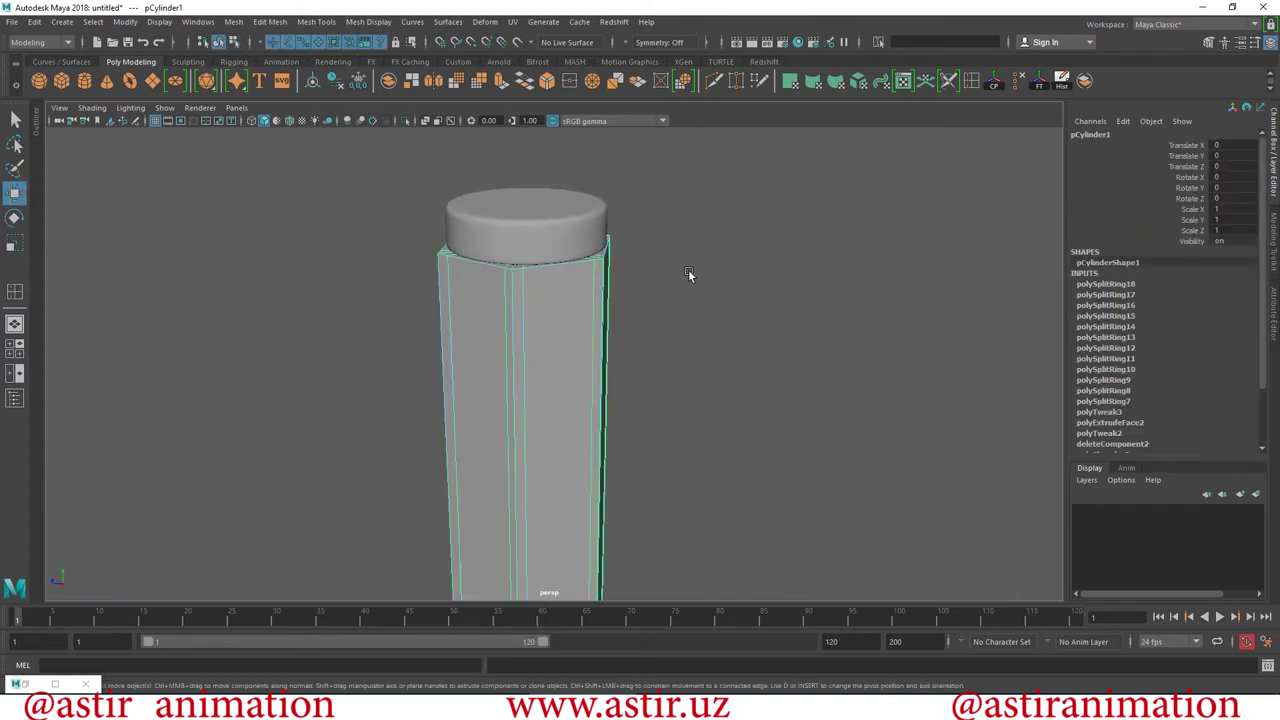
{"action": "left_click", "coordinate": [789, 286]}
{"action": "mouse_move", "coordinate": [868, 426]}
{"action": "left_mouse_down", "text": "alt"}
{"action": "mouse_move", "coordinate": [751, 437]}
{"action": "mouse_move", "coordinate": [528, 394]}
{"action": "left_mouse_up", "text": "alt"}
{"action": "mouse_move", "coordinate": [528, 394]}
{"action": "right_mouse_down", "text": "alt"}
{"action": "mouse_move", "coordinate": [526, 194]}
{"action": "mouse_move", "coordinate": [620, 417]}
{"action": "right_mouse_up", "text": "alt"}
{"action": "mouse_move", "coordinate": [620, 417]}
{"action": "left_mouse_down", "text": "alt"}
{"action": "mouse_move", "coordinate": [497, 434]}
{"action": "mouse_move", "coordinate": [689, 471]}
{"action": "mouse_move", "coordinate": [700, 351]}
{"action": "mouse_move", "coordinate": [665, 386]}
{"action": "mouse_move", "coordinate": [640, 360]}
{"action": "left_mouse_up", "text": "alt"}
{"action": "right_click_drag", "start_coordinate": [640, 360], "coordinate": [434, 303], "text": "alt"}
{"action": "left_click_drag", "start_coordinate": [434, 303], "coordinate": [449, 477], "text": "alt"}
{"action": "right_click_drag", "start_coordinate": [449, 477], "coordinate": [583, 548], "text": "alt"}
{"action": "mouse_move", "coordinate": [583, 548]}
{"action": "left_mouse_down", "text": "alt"}
{"action": "mouse_move", "coordinate": [640, 514]}
{"action": "mouse_move", "coordinate": [607, 362]}
{"action": "left_mouse_up", "text": "alt"}
{"action": "left_click", "coordinate": [608, 341]}
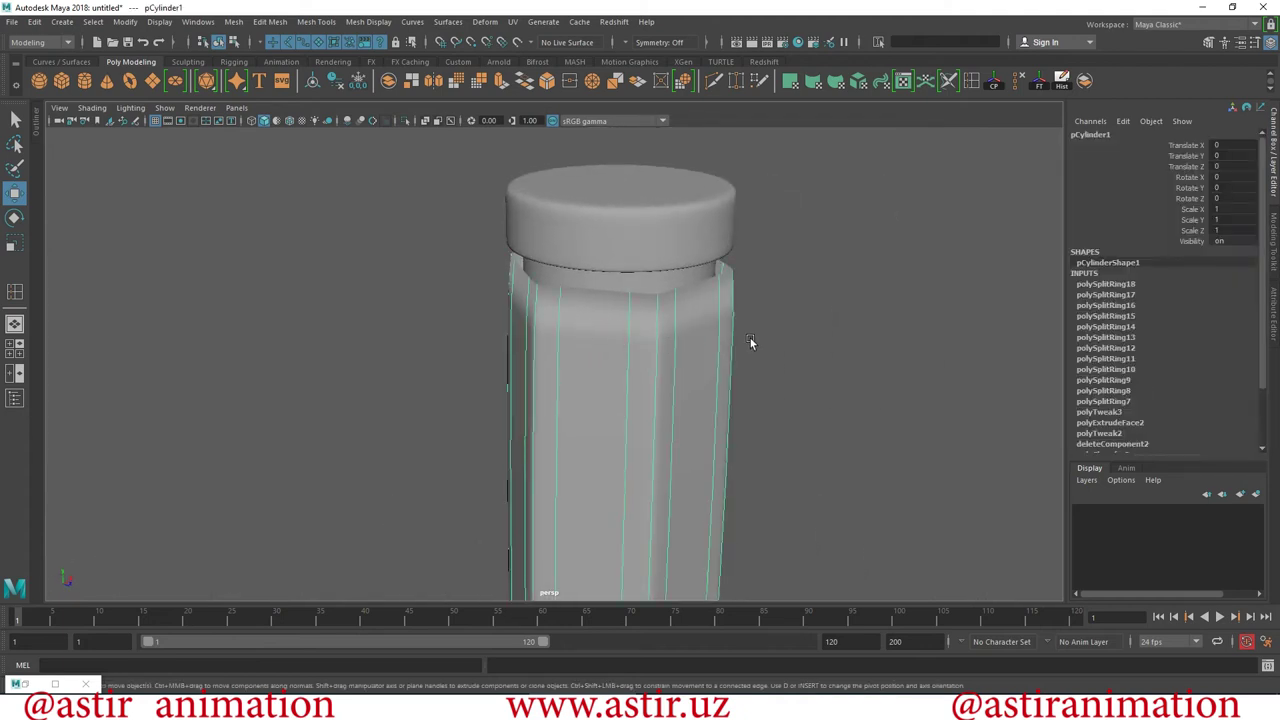
{"action": "key", "text": "1"}
Insert an edge loop just below the column's top rim.
{"action": "mouse_move", "coordinate": [1018, 328]}
{"action": "left_mouse_down", "text": "alt"}
{"action": "mouse_move", "coordinate": [697, 277]}
{"action": "mouse_move", "coordinate": [654, 437]}
{"action": "mouse_move", "coordinate": [523, 491]}
{"action": "mouse_move", "coordinate": [464, 367]}
{"action": "left_mouse_up", "text": "alt"}
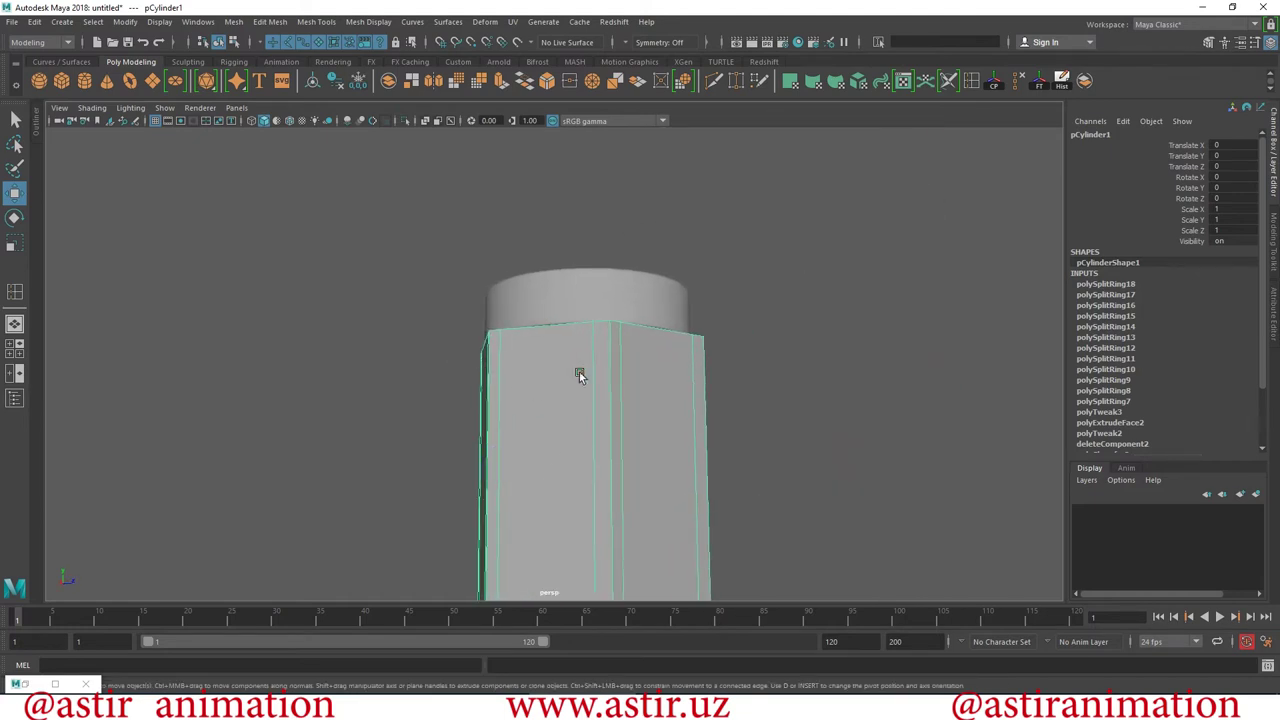
{"action": "left_click_drag", "start_coordinate": [579, 372], "coordinate": [571, 371], "text": "alt"}
{"action": "right_click_drag", "start_coordinate": [563, 420], "coordinate": [560, 423], "text": "shift"}
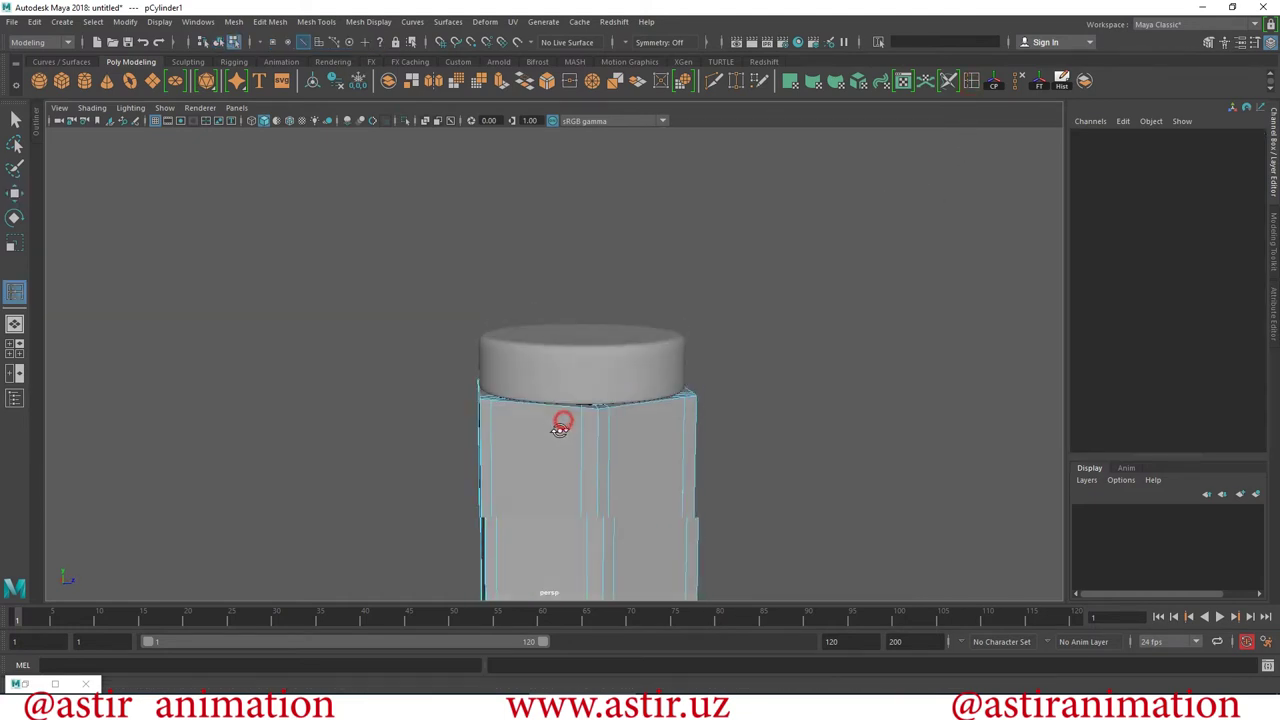
{"action": "left_click_drag", "start_coordinate": [560, 423], "coordinate": [618, 490], "text": "alt"}
{"action": "left_click", "coordinate": [610, 468]}
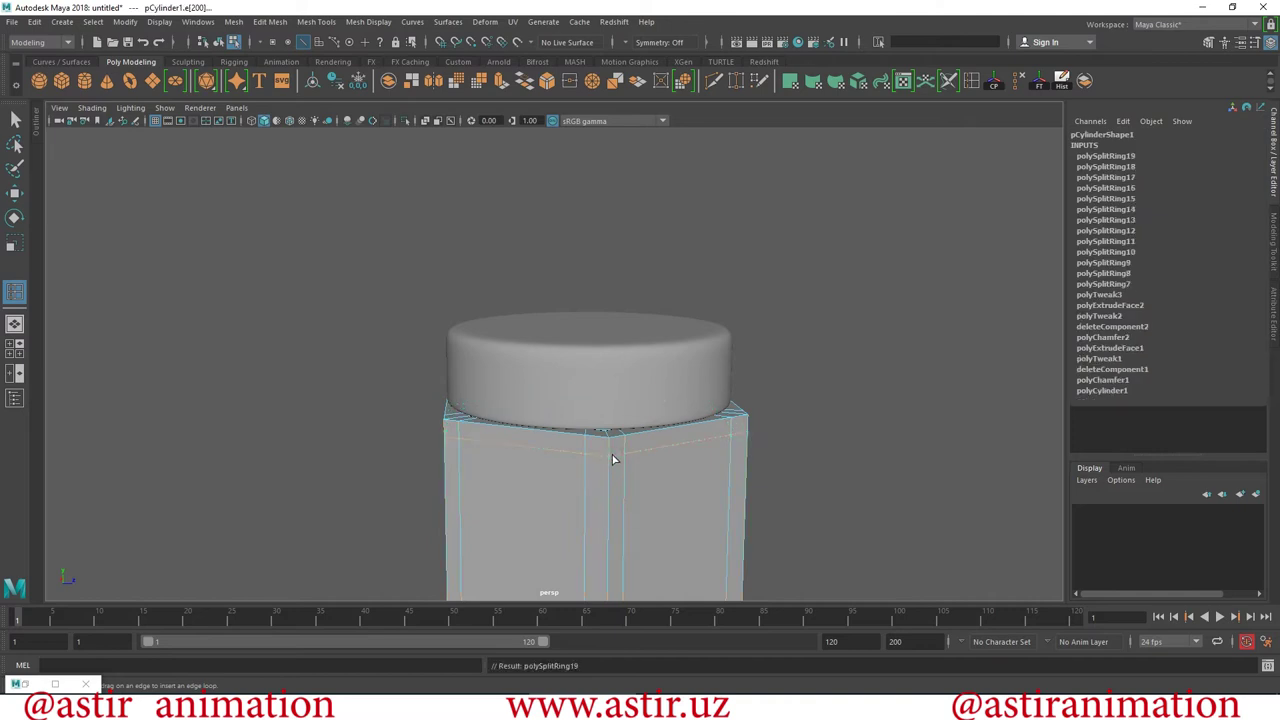
Return to Object Mode with the column still selected.
{"action": "left_click_drag", "start_coordinate": [487, 466], "coordinate": [322, 389], "text": "alt"}
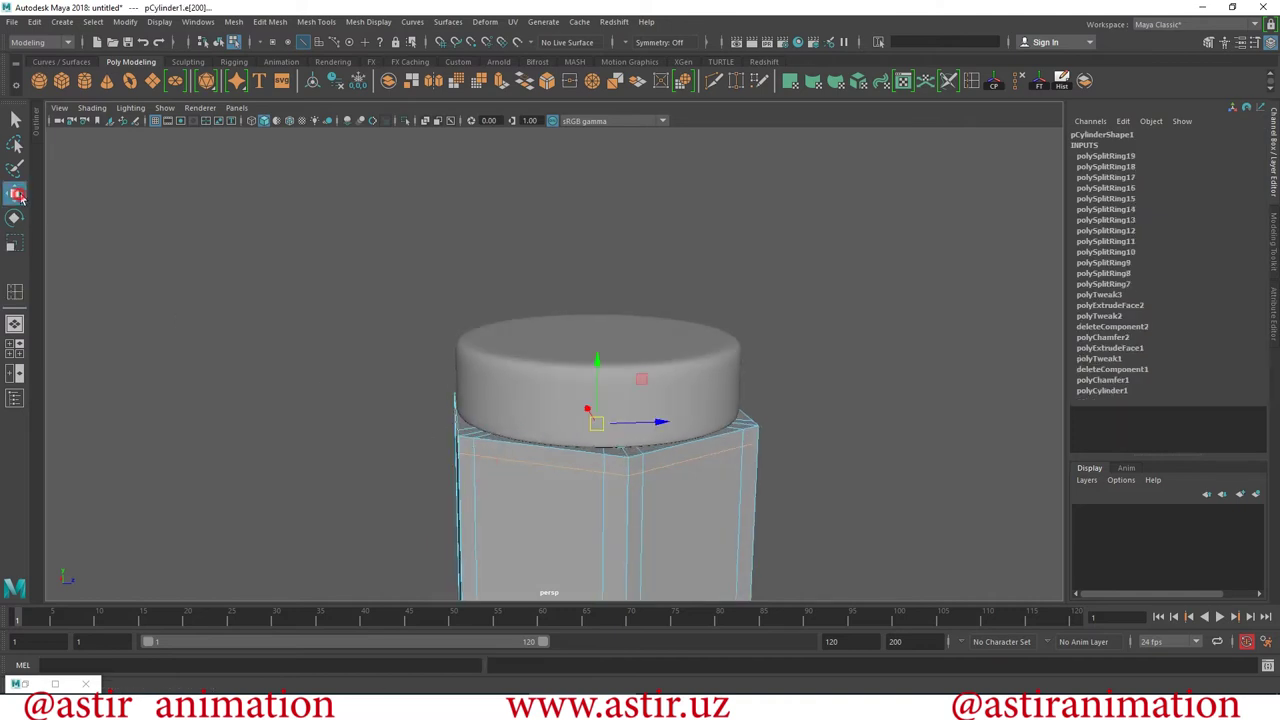
{"action": "right_click", "coordinate": [466, 451]}
{"action": "right_click", "coordinate": [480, 419]}
{"action": "left_click", "coordinate": [480, 419]}
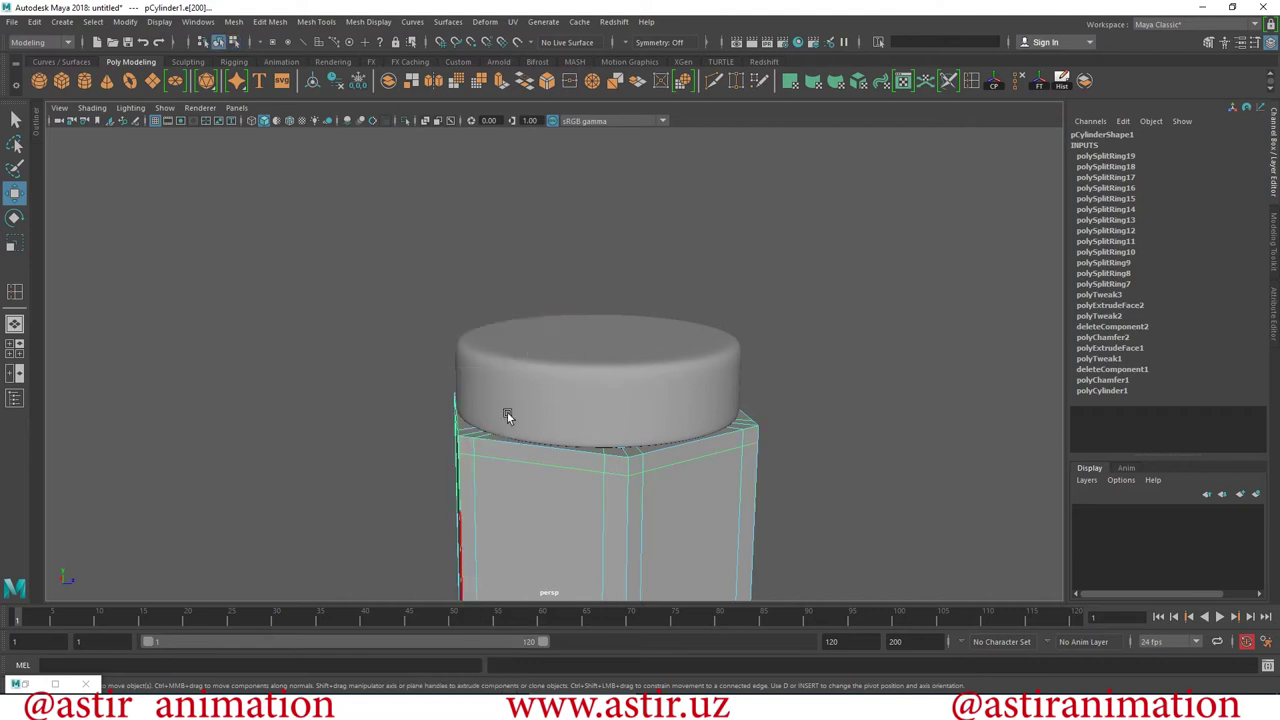
Toggle Isolate Select on the column several times, ending with the cap shown.
{"action": "left_click", "coordinate": [405, 120]}
{"action": "left_click", "coordinate": [405, 120]}
{"action": "left_click", "coordinate": [405, 120]}
{"action": "left_click", "coordinate": [405, 120]}
{"action": "left_click", "coordinate": [407, 119]}
{"action": "left_click", "coordinate": [407, 119]}
{"action": "left_click", "coordinate": [407, 119]}
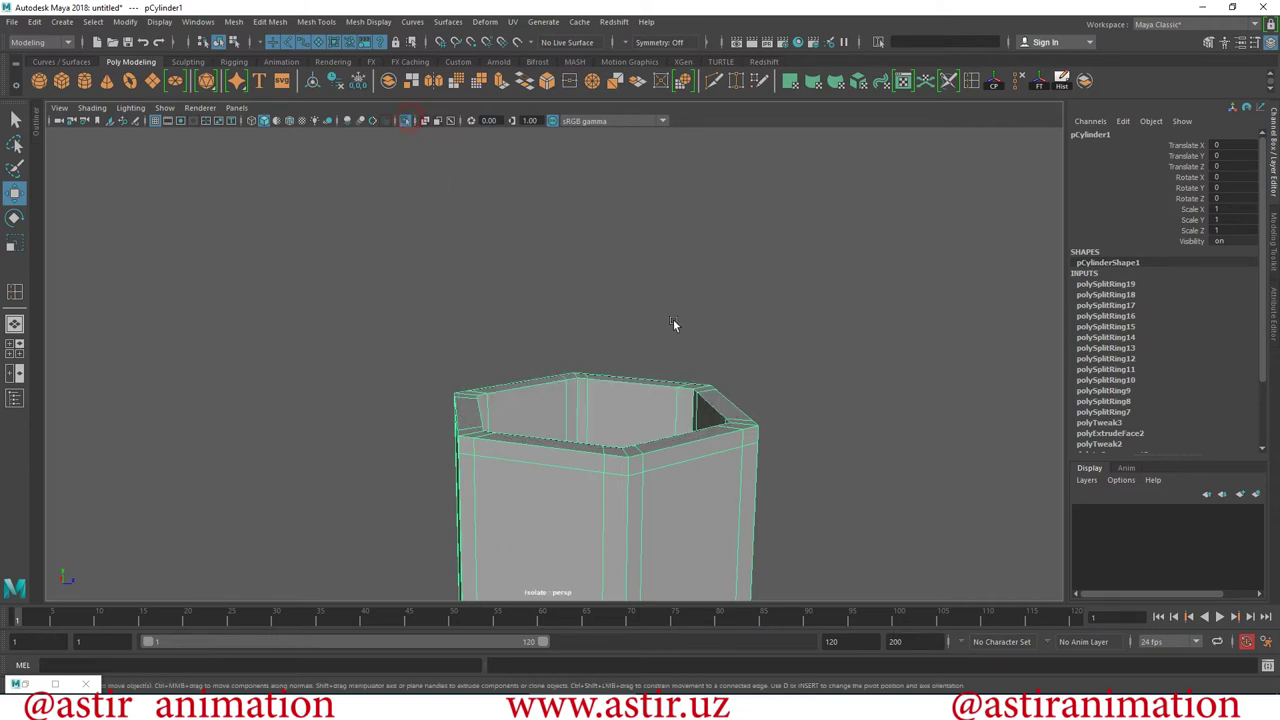
{"action": "left_click", "coordinate": [405, 120]}
{"action": "scroll", "coordinate": [517, 357], "scroll_direction": "up", "scroll_amount": 3}
Isolate the hexagonal body without the cap and look into its hollow end.
{"action": "left_click", "coordinate": [544, 363]}
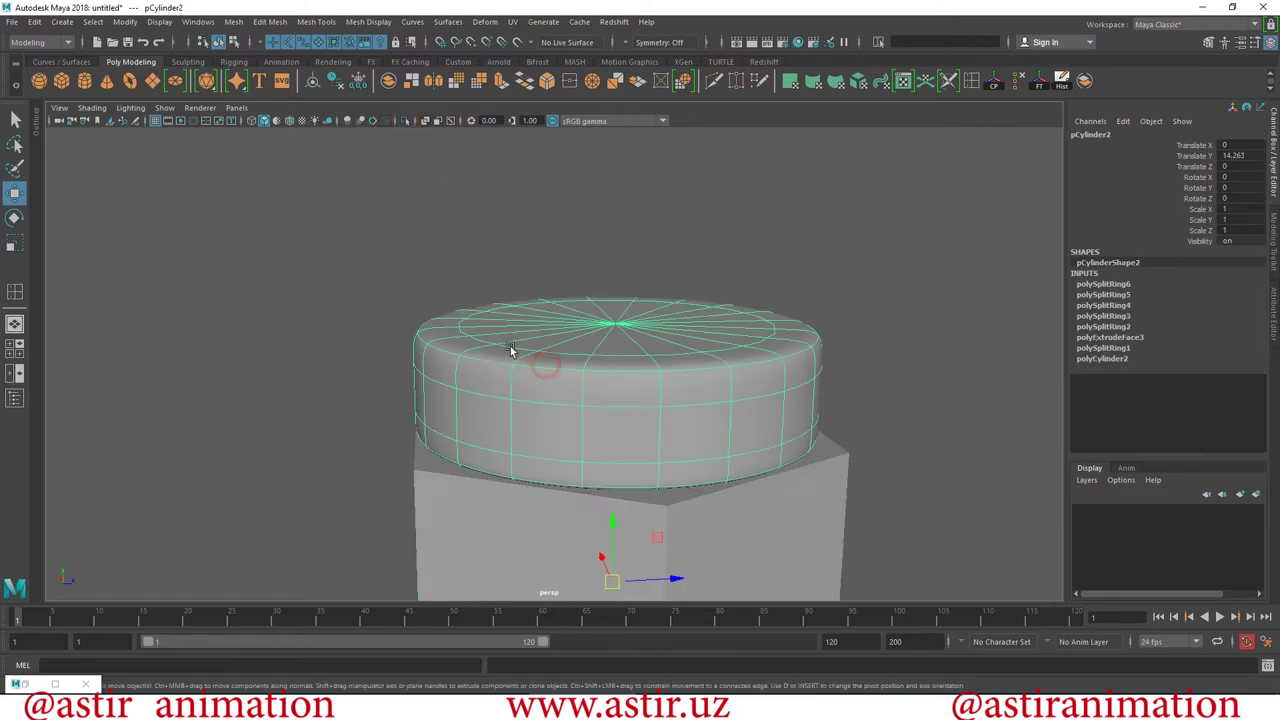
{"action": "left_click", "coordinate": [480, 513]}
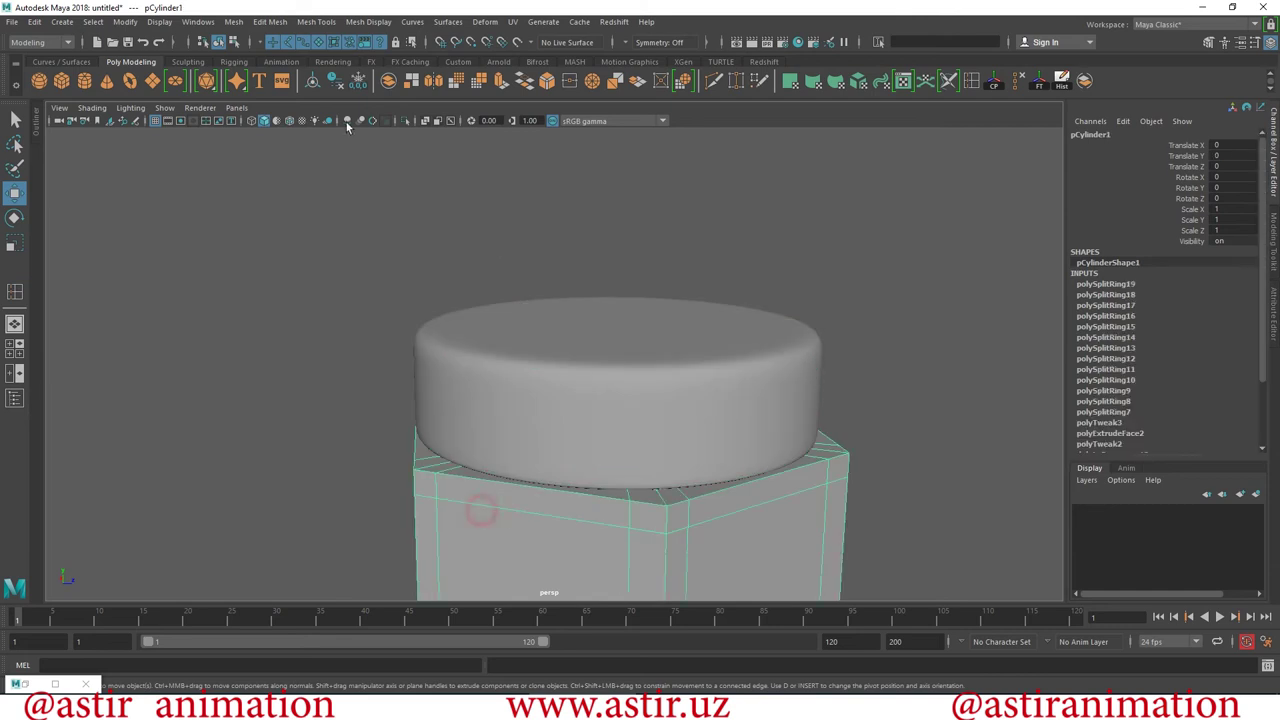
{"action": "left_click", "coordinate": [405, 120]}
{"action": "left_click_drag", "start_coordinate": [586, 363], "coordinate": [600, 419], "text": "alt"}
{"action": "mouse_move", "coordinate": [619, 243]}
{"action": "left_mouse_down", "text": "alt"}
{"action": "mouse_move", "coordinate": [676, 418]}
{"action": "mouse_move", "coordinate": [671, 300]}
{"action": "left_mouse_up", "text": "alt"}
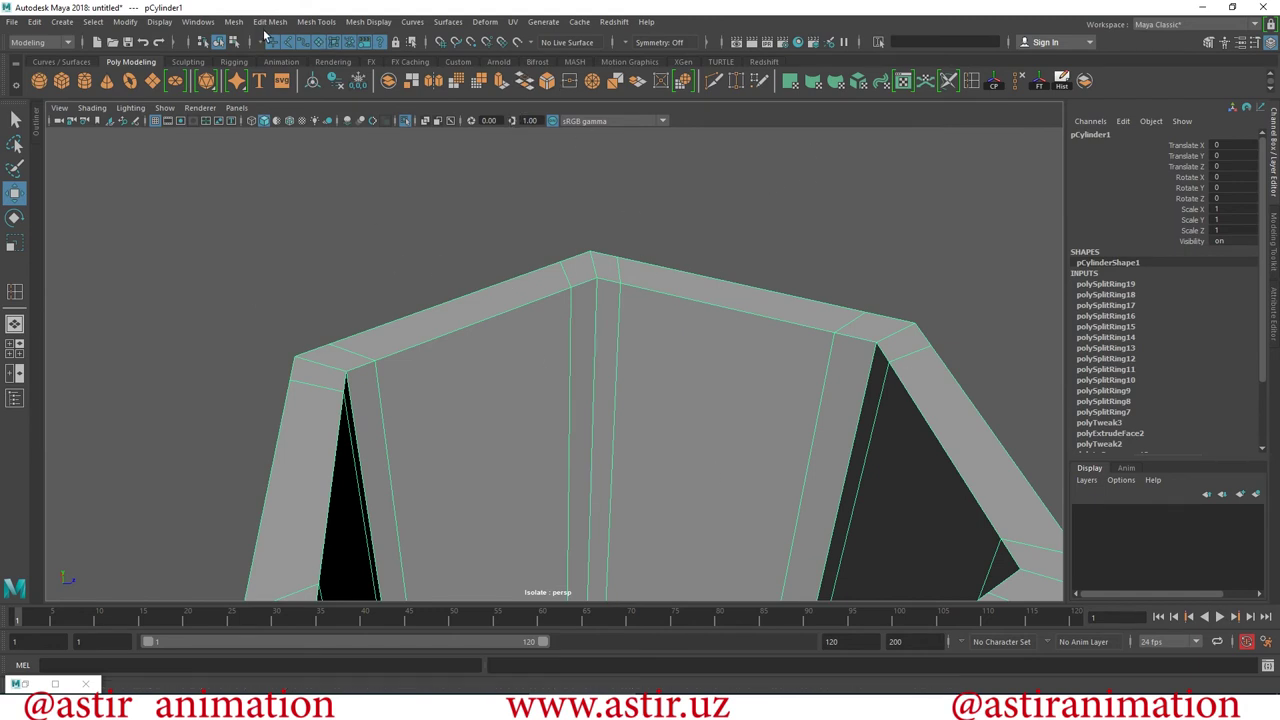
Add an edge loop inside the hollow end with Insert Edge Loop.
{"action": "left_click", "coordinate": [368, 24]}
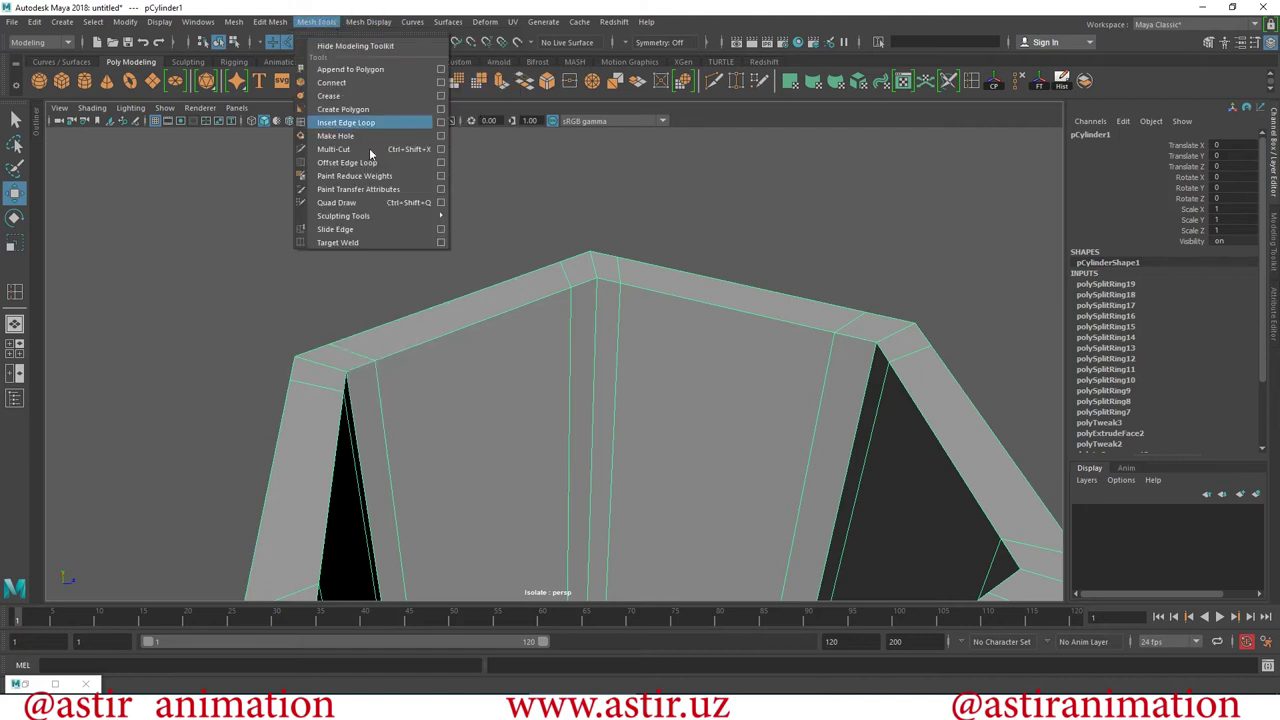
{"action": "left_click", "coordinate": [360, 122]}
{"action": "mouse_move", "coordinate": [594, 309]}
{"action": "left_mouse_down"}
{"action": "mouse_move", "coordinate": [723, 394]}
{"action": "mouse_move", "coordinate": [643, 346]}
{"action": "mouse_move", "coordinate": [663, 334]}
{"action": "left_mouse_up"}
{"action": "key", "text": "3"}
{"action": "left_click_drag", "start_coordinate": [632, 417], "coordinate": [691, 488], "text": "alt"}
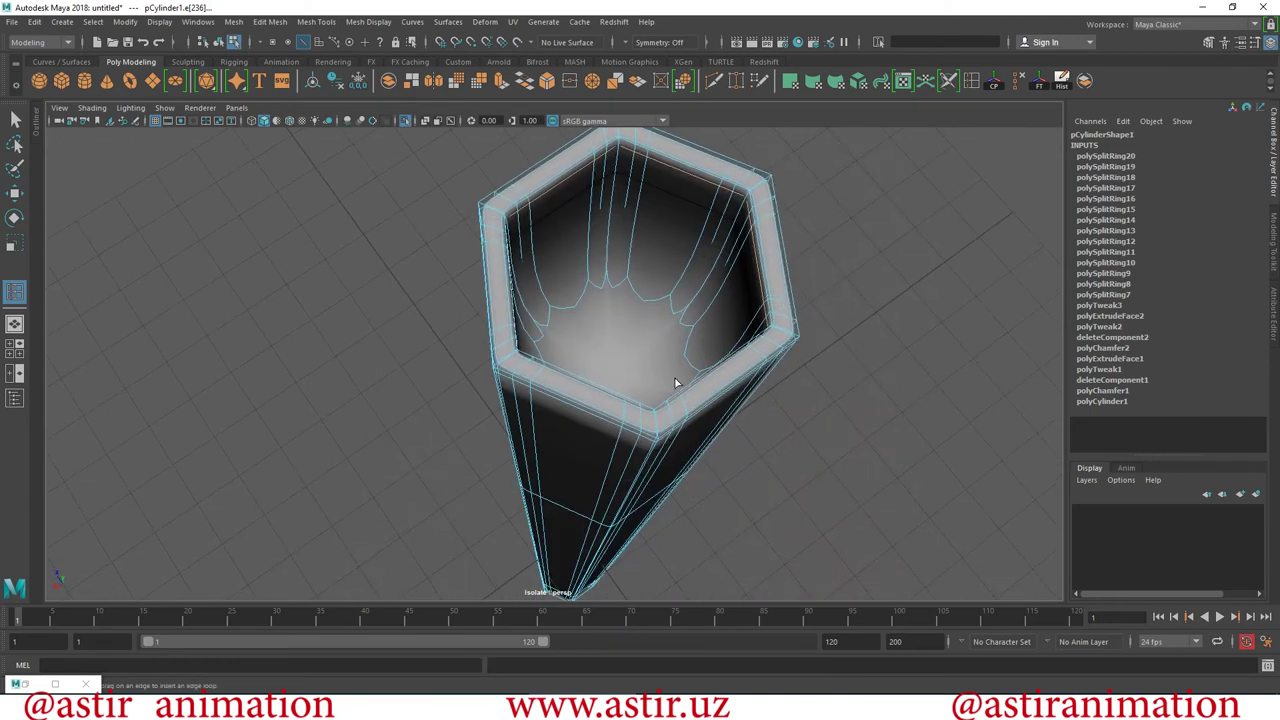
{"action": "key", "text": "1"}
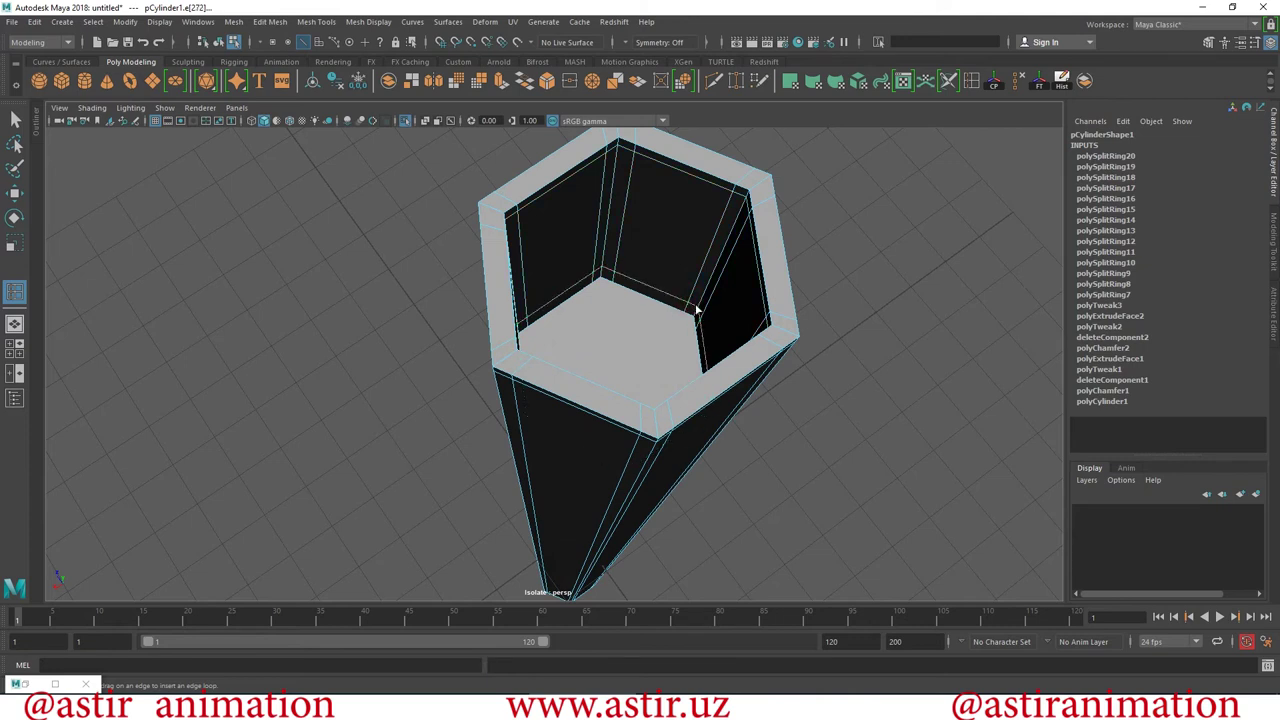
{"action": "left_click", "coordinate": [697, 310]}
{"action": "key", "text": "3"}
Add another edge loop along the column's body.
{"action": "left_click_drag", "start_coordinate": [768, 404], "coordinate": [724, 346], "text": "alt"}
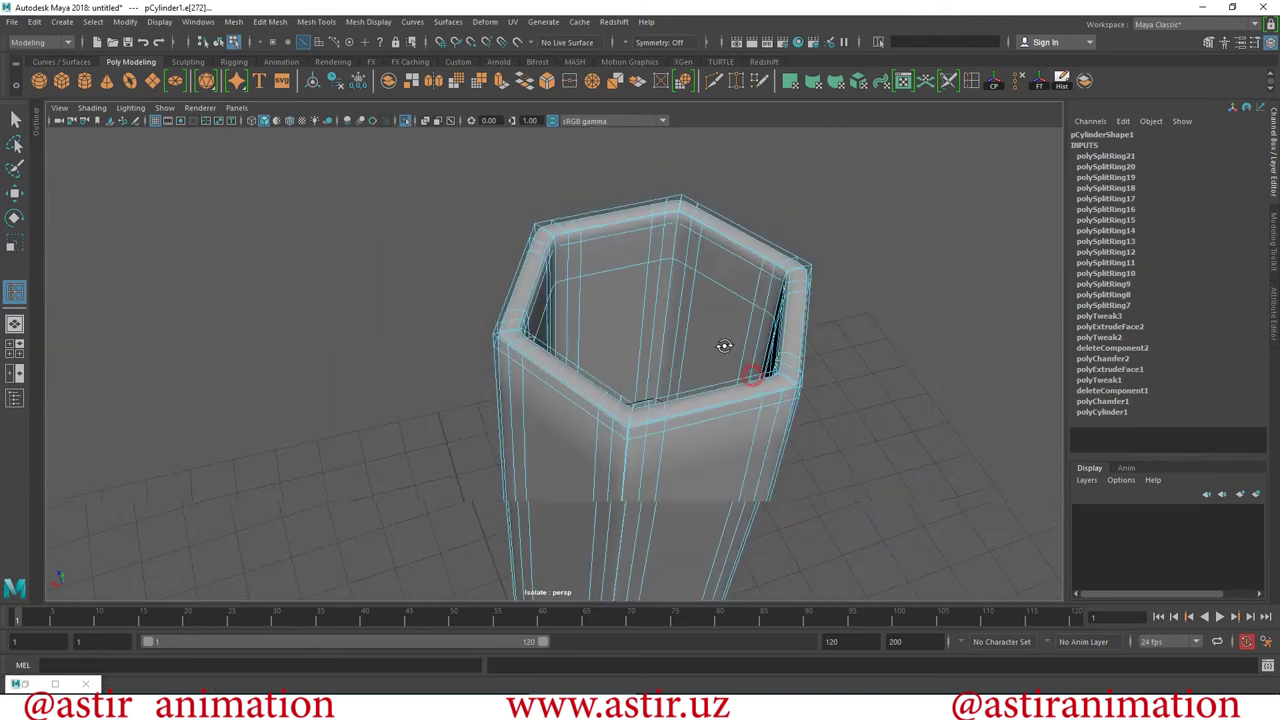
{"action": "scroll", "coordinate": [724, 346], "scroll_direction": "down", "scroll_amount": 3}
{"action": "scroll", "coordinate": [646, 231], "scroll_direction": "up", "scroll_amount": 5}
{"action": "mouse_move", "coordinate": [646, 231]}
{"action": "left_mouse_down", "text": "alt"}
{"action": "mouse_move", "coordinate": [594, 383]}
{"action": "mouse_move", "coordinate": [843, 383]}
{"action": "left_mouse_up", "text": "alt"}
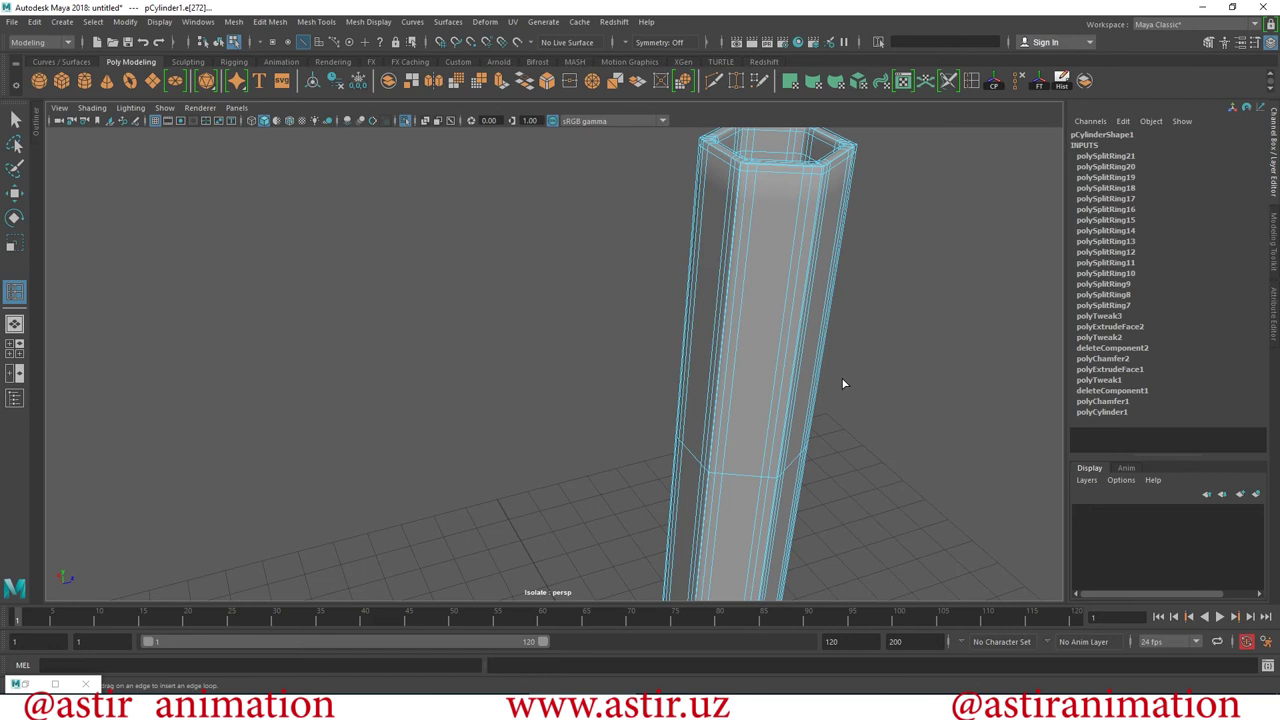
{"action": "key", "text": "1"}
{"action": "left_click_drag", "start_coordinate": [759, 252], "coordinate": [759, 234], "text": "alt"}
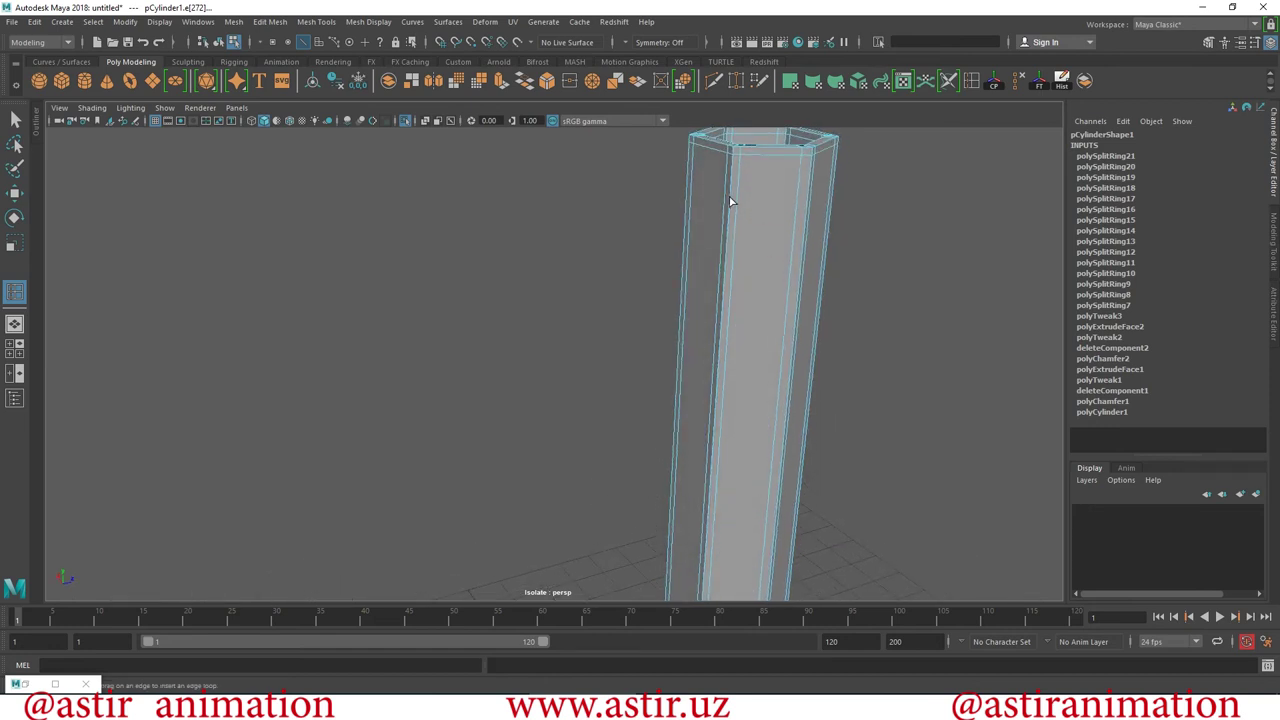
{"action": "left_click", "coordinate": [740, 252]}
Add two more edge loops near the rim and around the hollow.
{"action": "mouse_move", "coordinate": [433, 409]}
{"action": "left_mouse_down", "text": "alt"}
{"action": "mouse_move", "coordinate": [646, 400]}
{"action": "mouse_move", "coordinate": [557, 337]}
{"action": "left_mouse_up", "text": "alt"}
{"action": "mouse_move", "coordinate": [572, 291]}
{"action": "left_mouse_down", "text": "alt"}
{"action": "mouse_move", "coordinate": [829, 391]}
{"action": "mouse_move", "coordinate": [532, 427]}
{"action": "left_mouse_up", "text": "alt"}
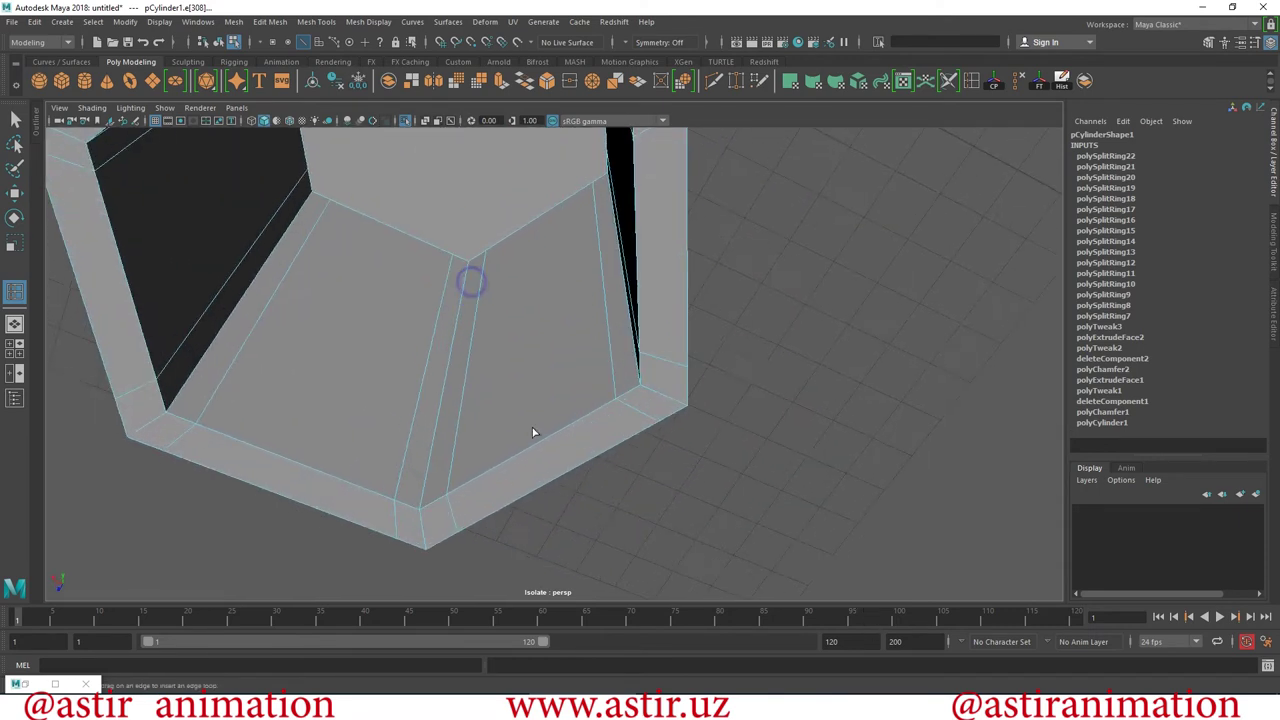
{"action": "left_click", "coordinate": [426, 488]}
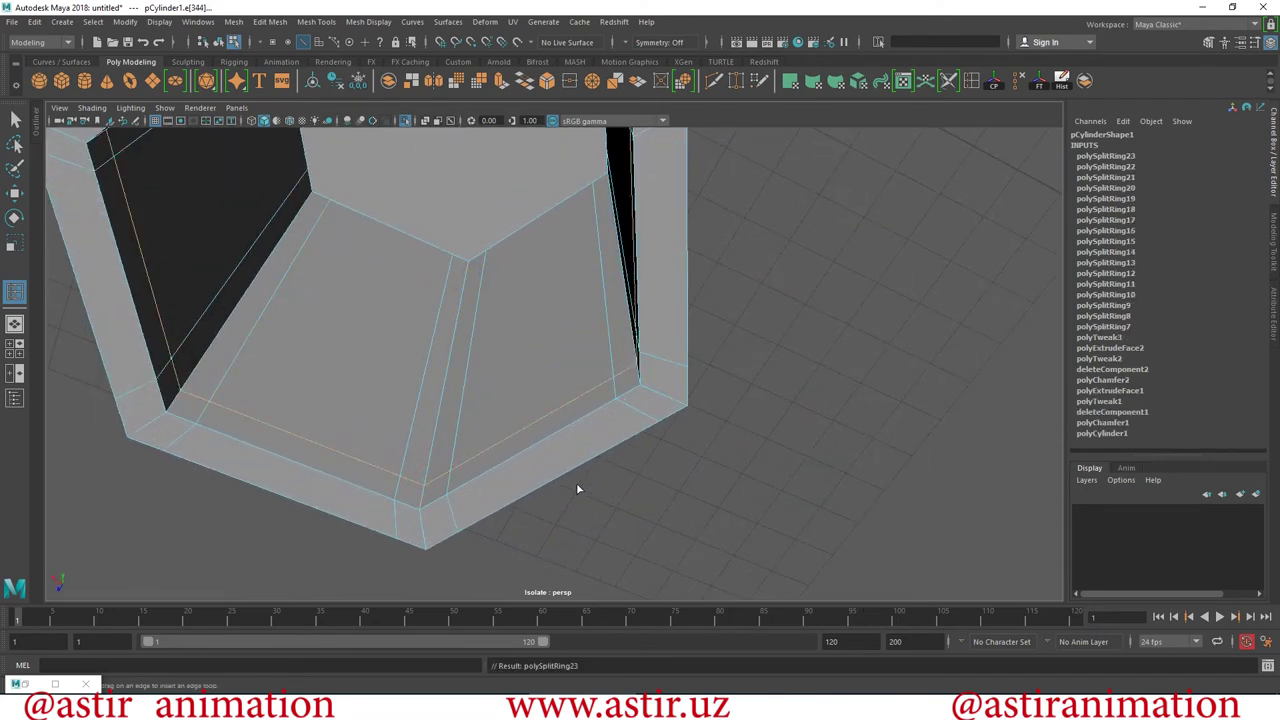
{"action": "left_click", "coordinate": [467, 281]}
{"action": "scroll", "coordinate": [720, 366], "scroll_direction": "down", "scroll_amount": 5}
{"action": "mouse_move", "coordinate": [720, 366]}
{"action": "left_mouse_down", "text": "alt"}
{"action": "mouse_move", "coordinate": [489, 289]}
{"action": "mouse_move", "coordinate": [518, 551]}
{"action": "mouse_move", "coordinate": [377, 297]}
{"action": "left_mouse_up", "text": "alt"}
{"action": "scroll", "coordinate": [545, 437], "scroll_direction": "up", "scroll_amount": 2}
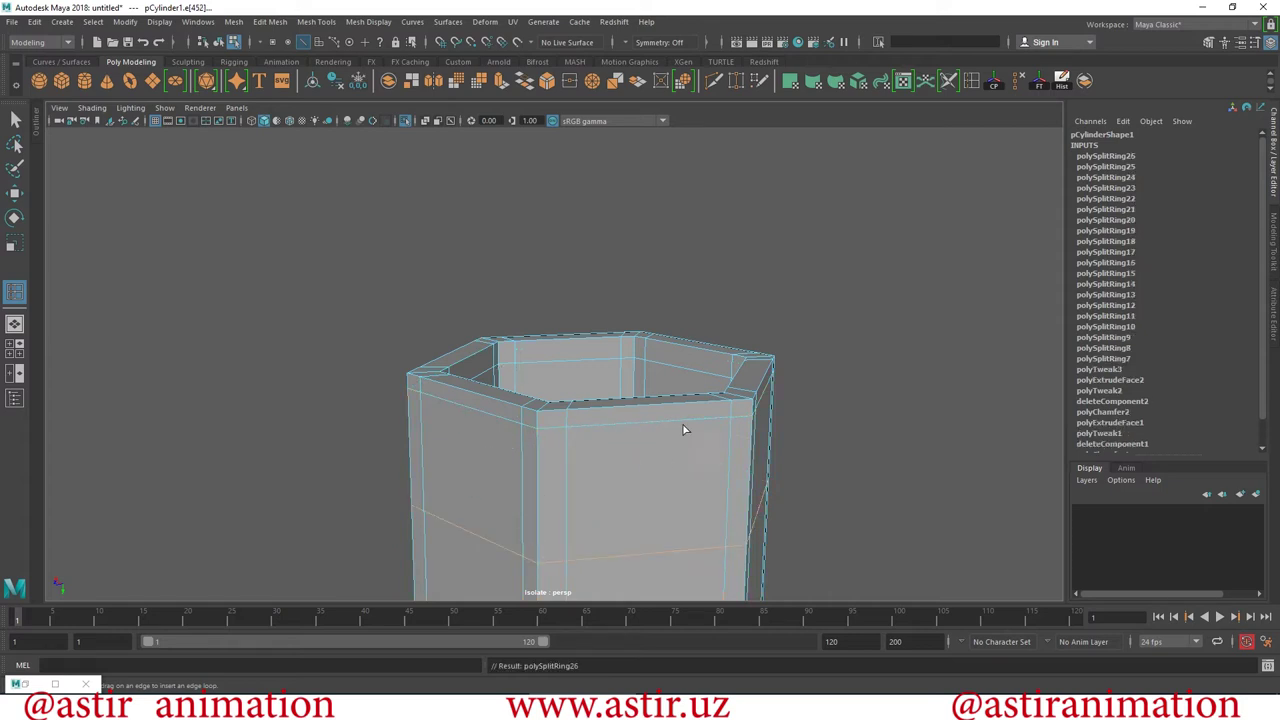
Switch to the Move tool and view the whole tall column from above.
{"action": "left_click", "coordinate": [13, 195]}
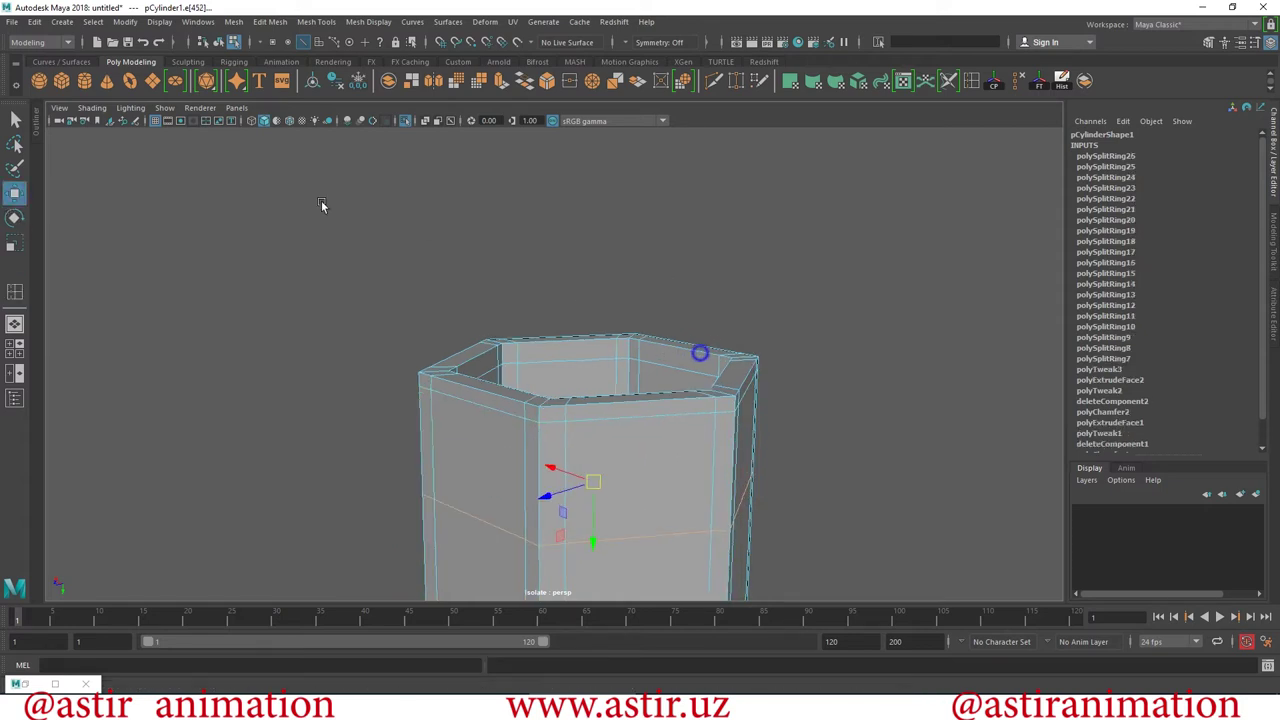
{"action": "left_click_drag", "start_coordinate": [321, 200], "coordinate": [476, 483], "text": "alt"}
{"action": "scroll", "coordinate": [238, 178], "scroll_direction": "down", "scroll_amount": 3}
{"action": "mouse_move", "coordinate": [238, 178]}
{"action": "left_mouse_down", "text": "alt"}
{"action": "mouse_move", "coordinate": [470, 487]}
{"action": "mouse_move", "coordinate": [541, 432]}
{"action": "mouse_move", "coordinate": [598, 488]}
{"action": "left_mouse_up", "text": "alt"}
Exit isolation to show the cap again and clear the selection.
{"action": "left_click", "coordinate": [405, 121]}
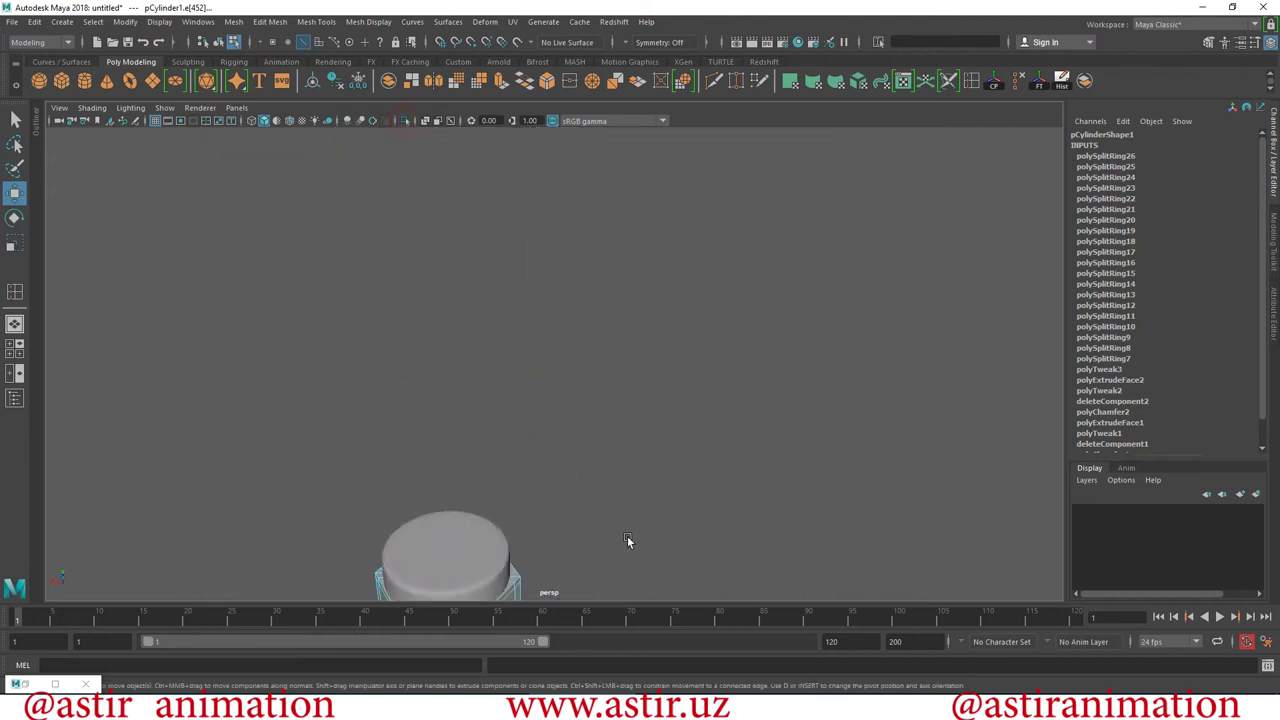
{"action": "left_click_drag", "start_coordinate": [627, 535], "coordinate": [613, 230], "text": "alt"}
{"action": "scroll", "coordinate": [613, 230], "scroll_direction": "up", "scroll_amount": 3}
{"action": "key", "text": "F8"}
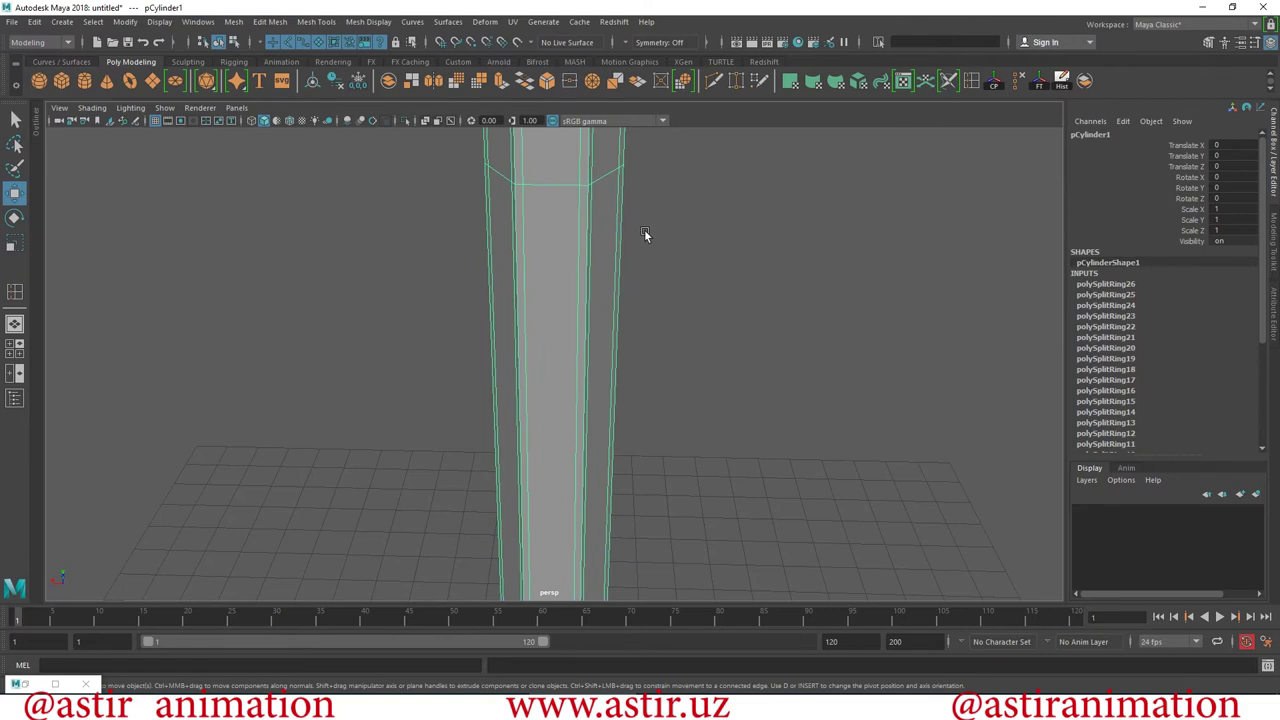
{"action": "left_click", "coordinate": [850, 420]}
Frame the whole upright column in the viewport.
{"action": "scroll", "coordinate": [695, 421], "scroll_direction": "down", "scroll_amount": 5}
{"action": "mouse_move", "coordinate": [695, 415]}
{"action": "left_mouse_down", "text": "alt"}
{"action": "mouse_move", "coordinate": [840, 405]}
{"action": "mouse_move", "coordinate": [634, 585]}
{"action": "left_mouse_up", "text": "alt"}
{"action": "scroll", "coordinate": [634, 585], "scroll_direction": "up", "scroll_amount": 3}
{"action": "scroll", "coordinate": [656, 461], "scroll_direction": "up", "scroll_amount": 3}
{"action": "mouse_move", "coordinate": [656, 464]}
{"action": "left_mouse_down", "text": "alt"}
{"action": "mouse_move", "coordinate": [800, 451]}
{"action": "mouse_move", "coordinate": [614, 466]}
{"action": "left_mouse_up", "text": "alt"}
{"action": "middle_click_drag", "start_coordinate": [614, 466], "coordinate": [543, 314], "text": "alt"}
{"action": "mouse_move", "coordinate": [640, 343]}
{"action": "left_mouse_down", "text": "alt"}
{"action": "mouse_move", "coordinate": [1023, 320]}
{"action": "mouse_move", "coordinate": [903, 414]}
{"action": "left_mouse_up", "text": "alt"}
{"action": "scroll", "coordinate": [534, 389], "scroll_direction": "down", "scroll_amount": 3}
{"action": "mouse_move", "coordinate": [521, 394]}
{"action": "left_mouse_down", "text": "alt"}
{"action": "mouse_move", "coordinate": [507, 461]}
{"action": "mouse_move", "coordinate": [575, 316]}
{"action": "mouse_move", "coordinate": [536, 427]}
{"action": "mouse_move", "coordinate": [589, 424]}
{"action": "mouse_move", "coordinate": [526, 409]}
{"action": "mouse_move", "coordinate": [492, 463]}
{"action": "left_mouse_up", "text": "alt"}
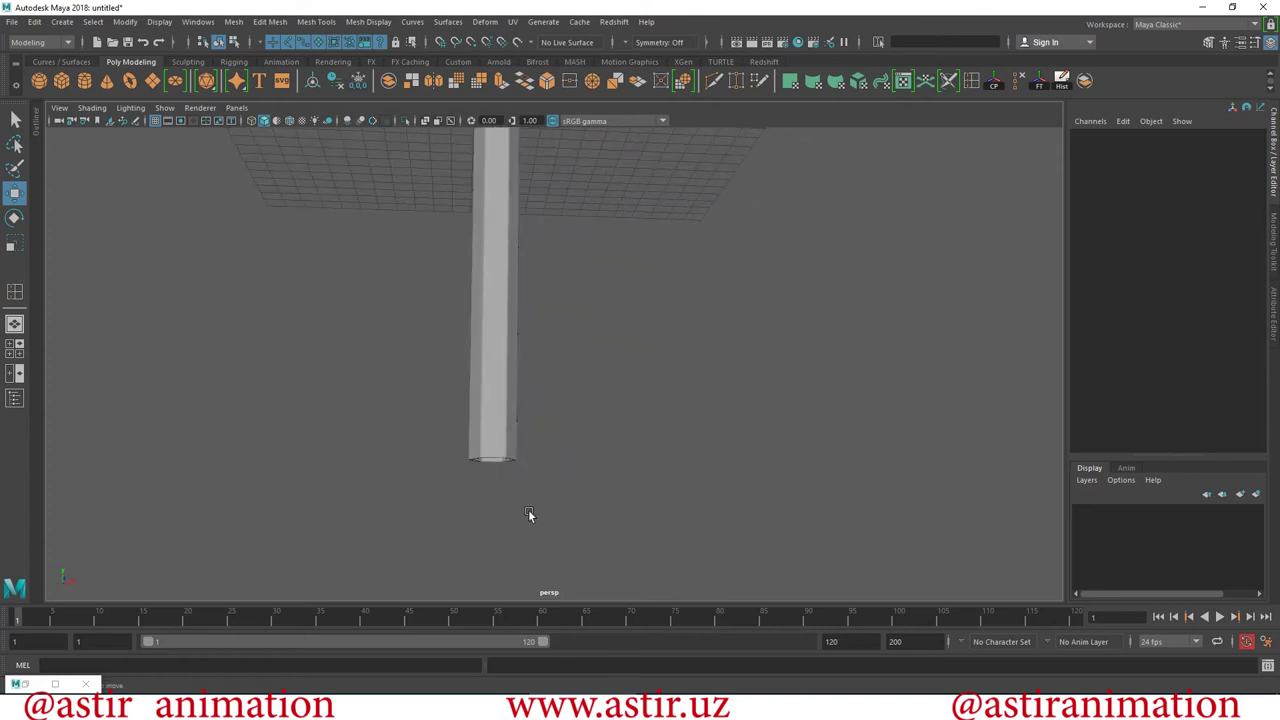
{"action": "mouse_move", "coordinate": [732, 538]}
{"action": "left_mouse_down", "text": "alt"}
{"action": "mouse_move", "coordinate": [557, 284]}
{"action": "mouse_move", "coordinate": [471, 323]}
{"action": "mouse_move", "coordinate": [915, 499]}
{"action": "mouse_move", "coordinate": [1103, 540]}
{"action": "mouse_move", "coordinate": [1110, 623]}
{"action": "mouse_move", "coordinate": [774, 544]}
{"action": "mouse_move", "coordinate": [754, 309]}
{"action": "mouse_move", "coordinate": [541, 389]}
{"action": "mouse_move", "coordinate": [583, 199]}
{"action": "left_mouse_up", "text": "alt"}
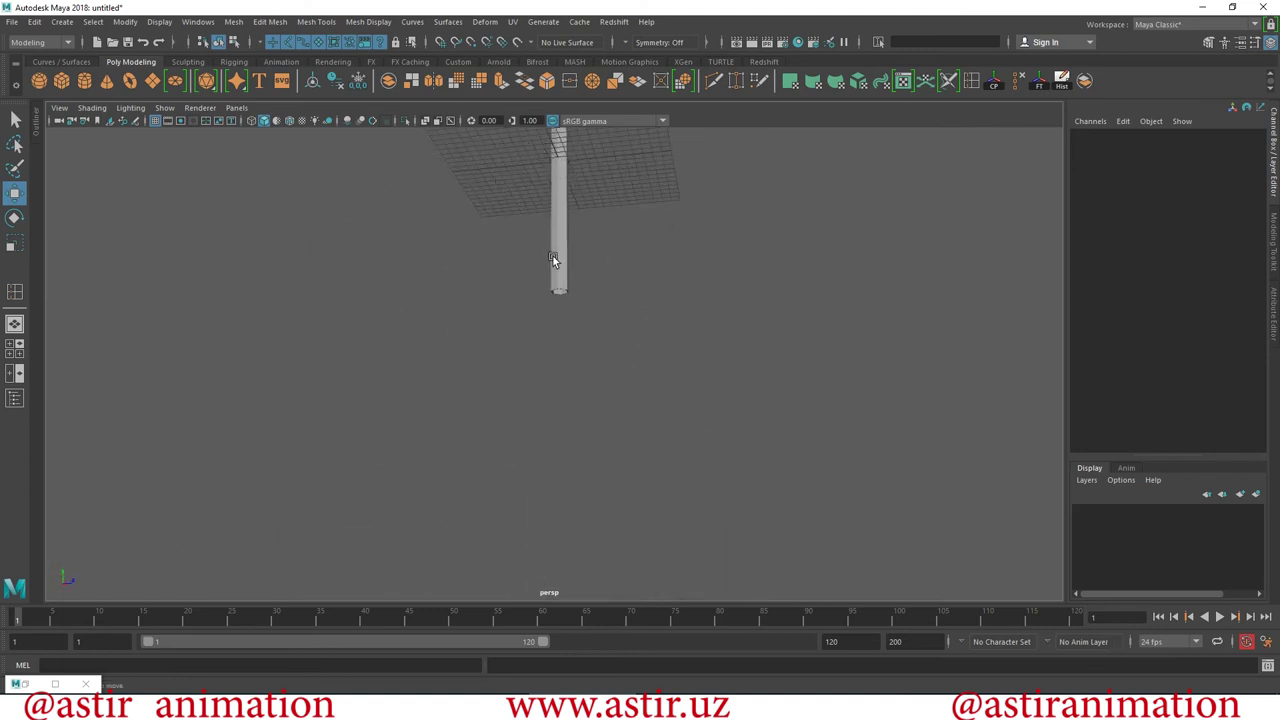
{"action": "mouse_move", "coordinate": [764, 349]}
{"action": "left_mouse_down", "text": "alt"}
{"action": "mouse_move", "coordinate": [787, 301]}
{"action": "mouse_move", "coordinate": [655, 295]}
{"action": "left_mouse_up", "text": "alt"}
Delete the tall column pCylinder2's construction history via Edit > Delete by Type > History.
{"action": "left_click", "coordinate": [620, 280]}
{"action": "mouse_move", "coordinate": [637, 380]}
{"action": "left_mouse_down", "text": "alt"}
{"action": "mouse_move", "coordinate": [583, 434]}
{"action": "mouse_move", "coordinate": [803, 503]}
{"action": "mouse_move", "coordinate": [931, 463]}
{"action": "mouse_move", "coordinate": [710, 368]}
{"action": "left_mouse_up", "text": "alt"}
{"action": "mouse_move", "coordinate": [790, 309]}
{"action": "left_mouse_down", "text": "alt"}
{"action": "mouse_move", "coordinate": [649, 469]}
{"action": "mouse_move", "coordinate": [1052, 378]}
{"action": "left_mouse_up", "text": "alt"}
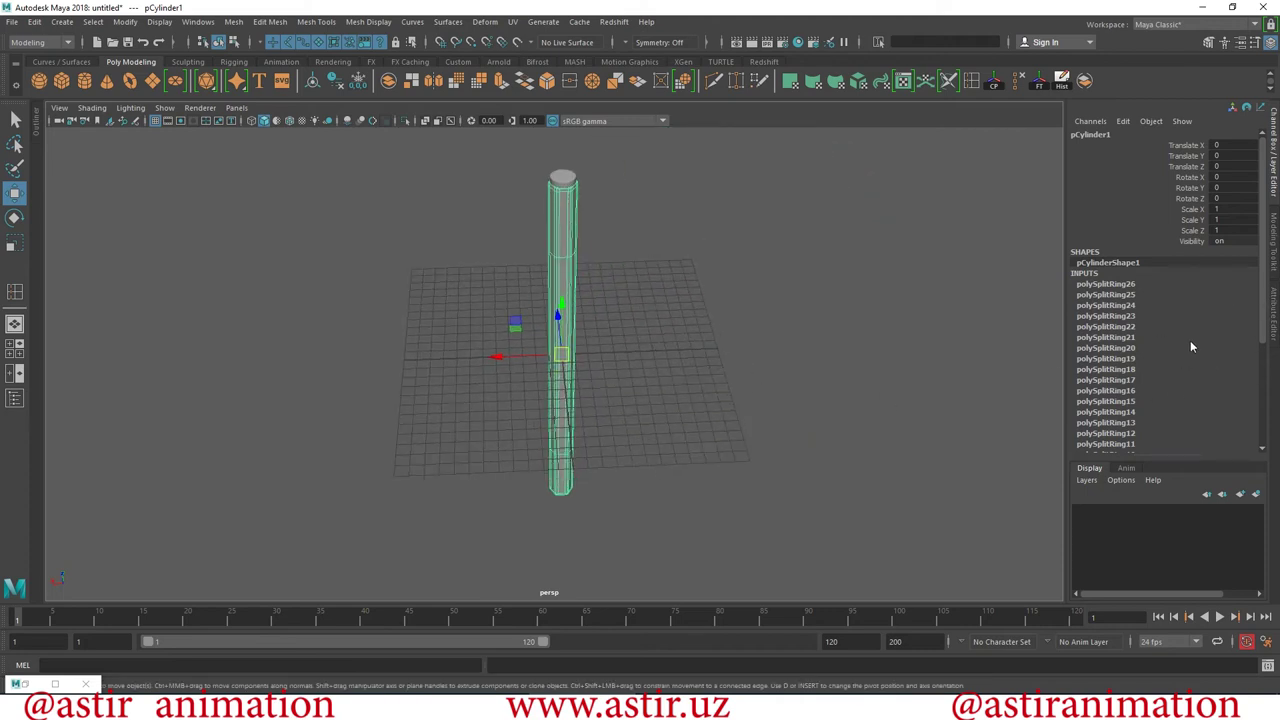
{"action": "left_click", "coordinate": [35, 22]}
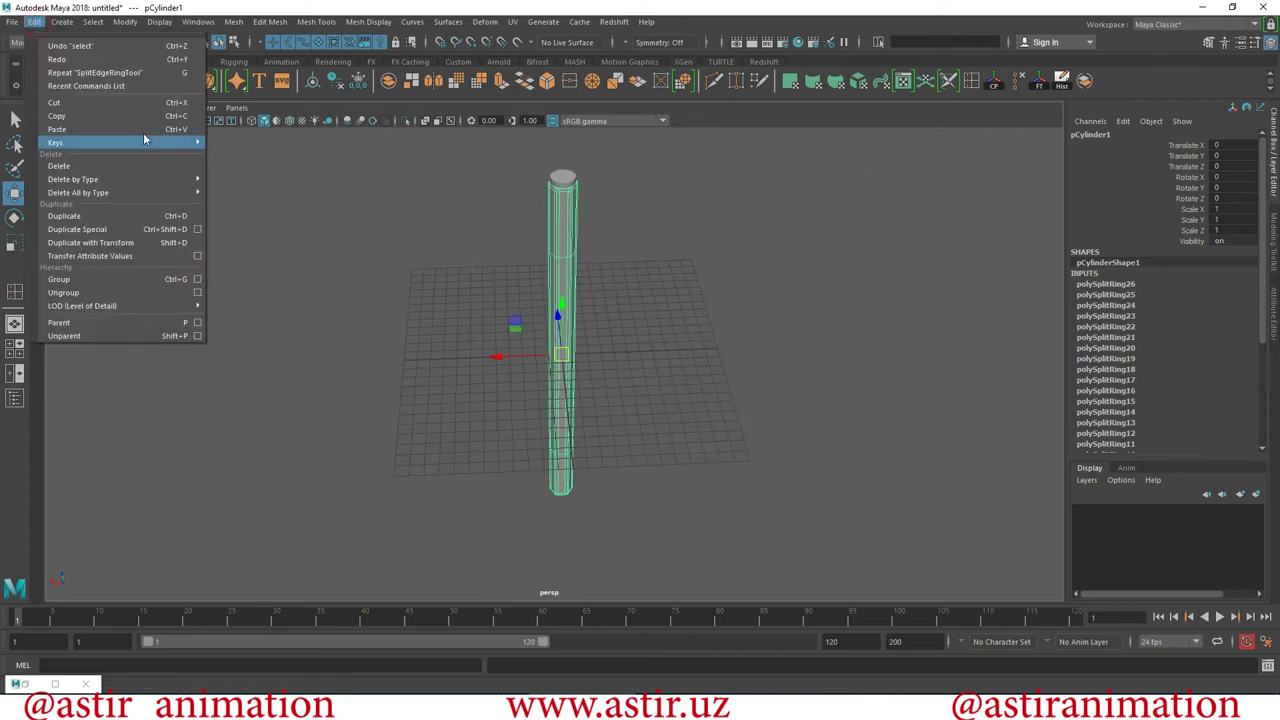
{"action": "mouse_move", "coordinate": [73, 179]}
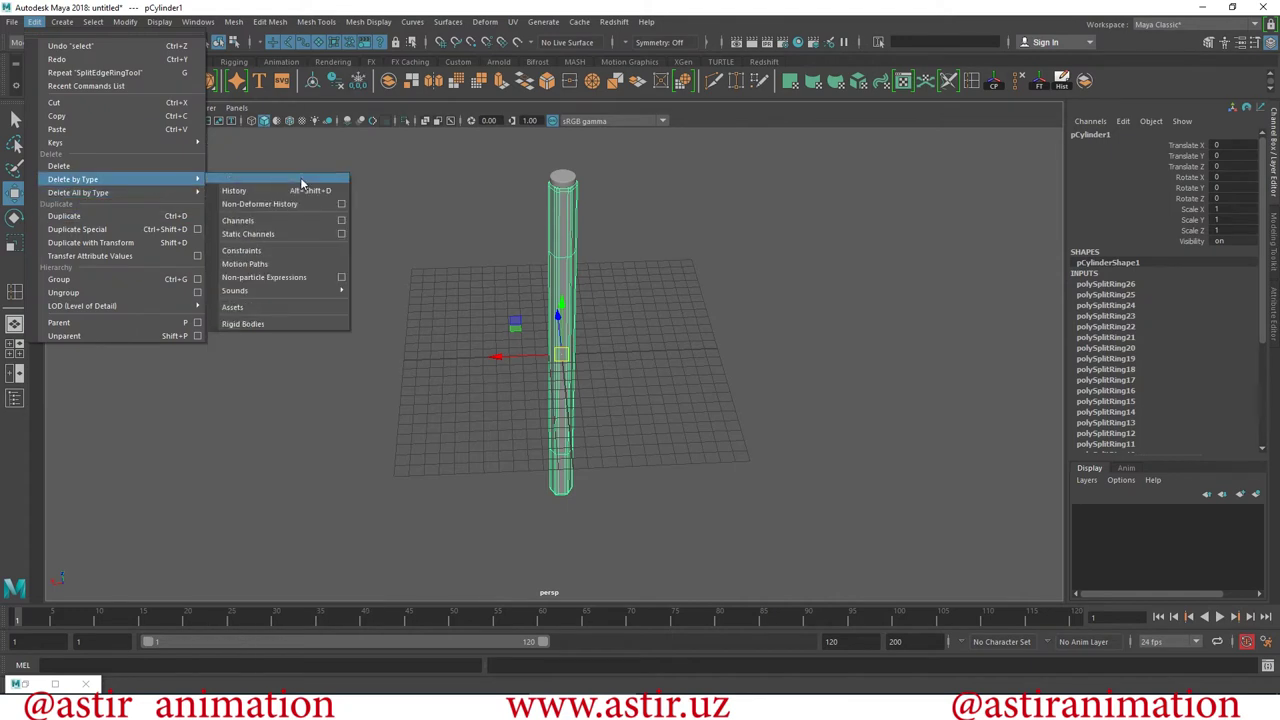
{"action": "left_click", "coordinate": [280, 190]}
{"action": "left_click", "coordinate": [777, 392]}
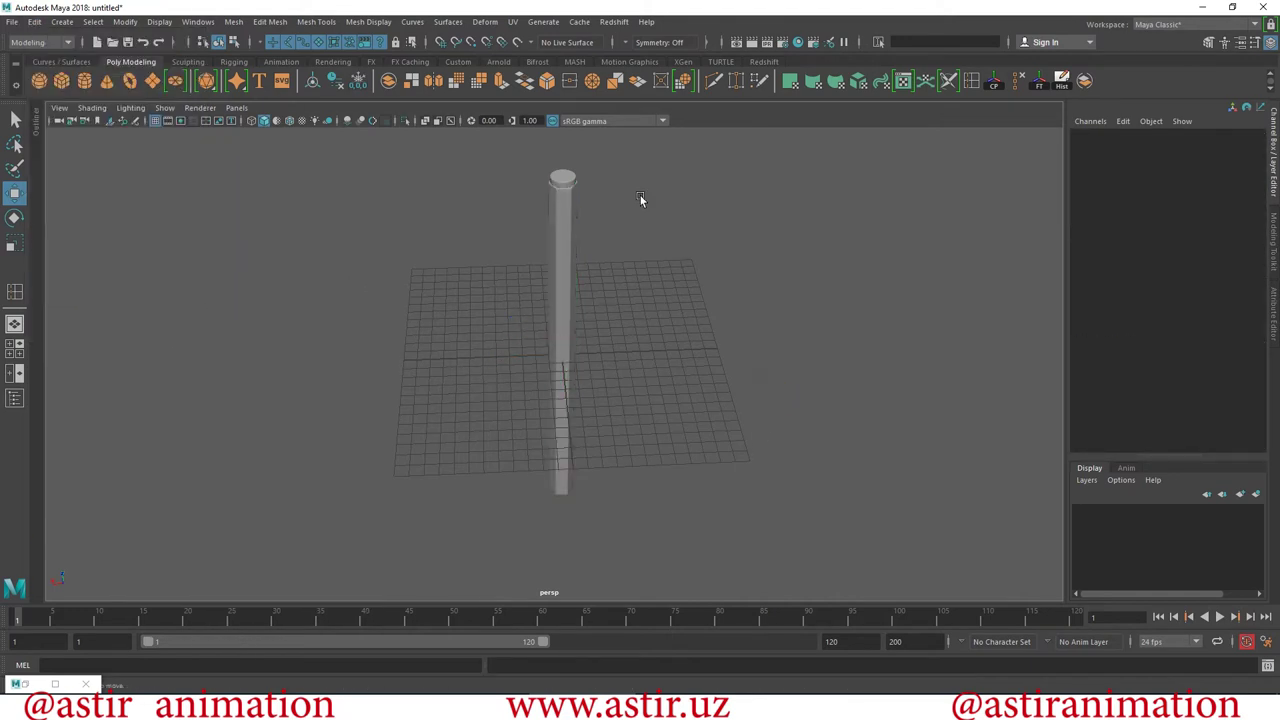
{"action": "left_click", "coordinate": [548, 176]}
{"action": "left_click", "coordinate": [750, 318]}
{"action": "left_click", "coordinate": [562, 183]}
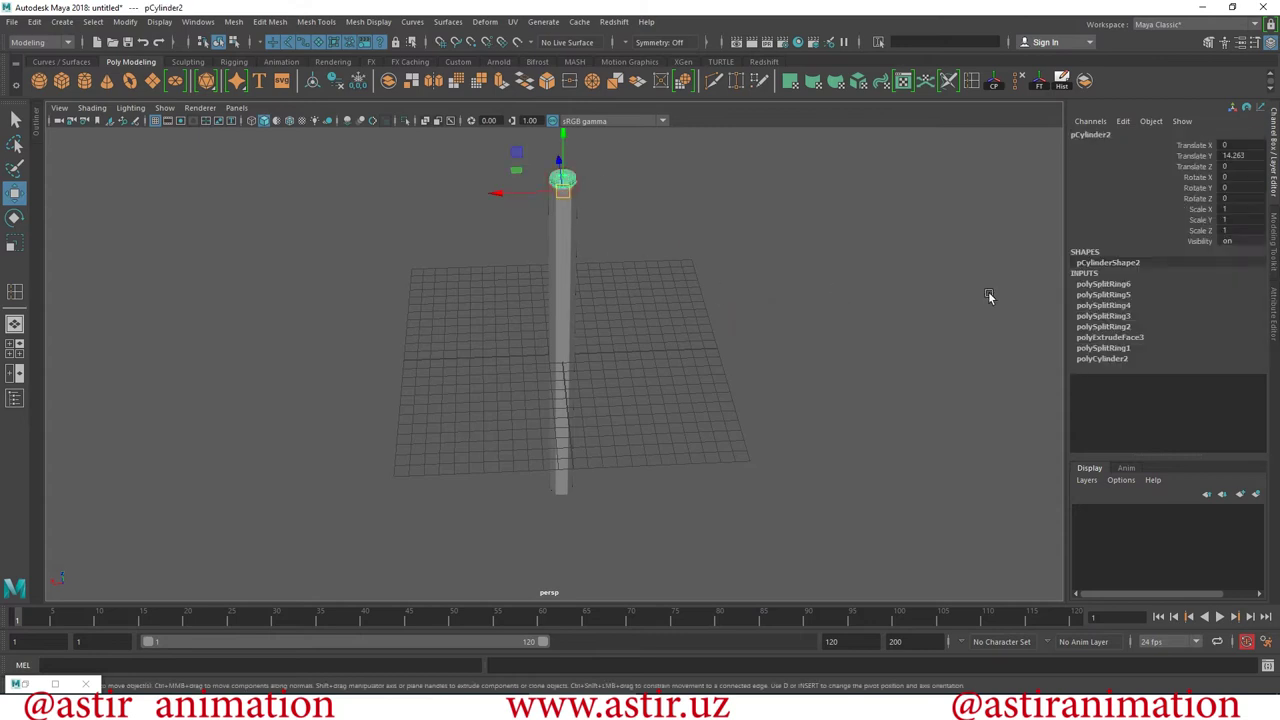
{"action": "left_click", "coordinate": [34, 22]}
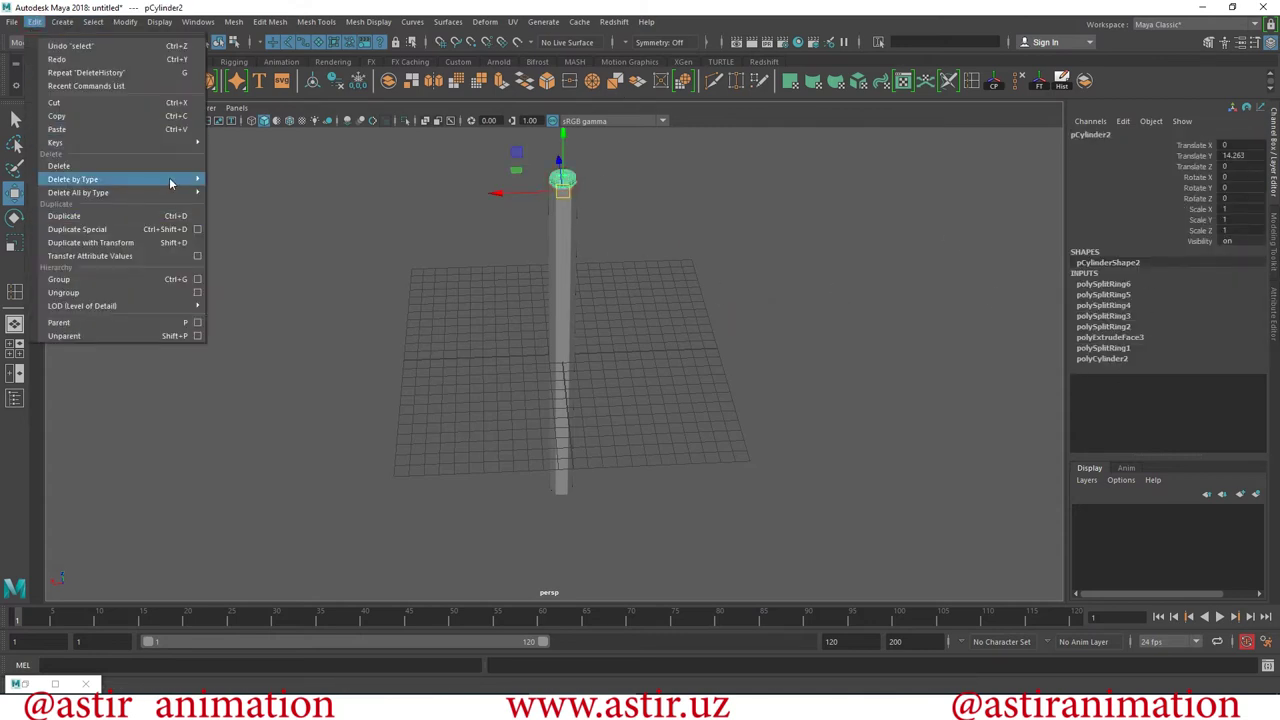
{"action": "left_click", "coordinate": [230, 179]}
Create a new polygon cylinder, pCylinder3, beneath the column's lower end.
{"action": "left_click_drag", "start_coordinate": [712, 240], "coordinate": [766, 175], "text": "alt"}
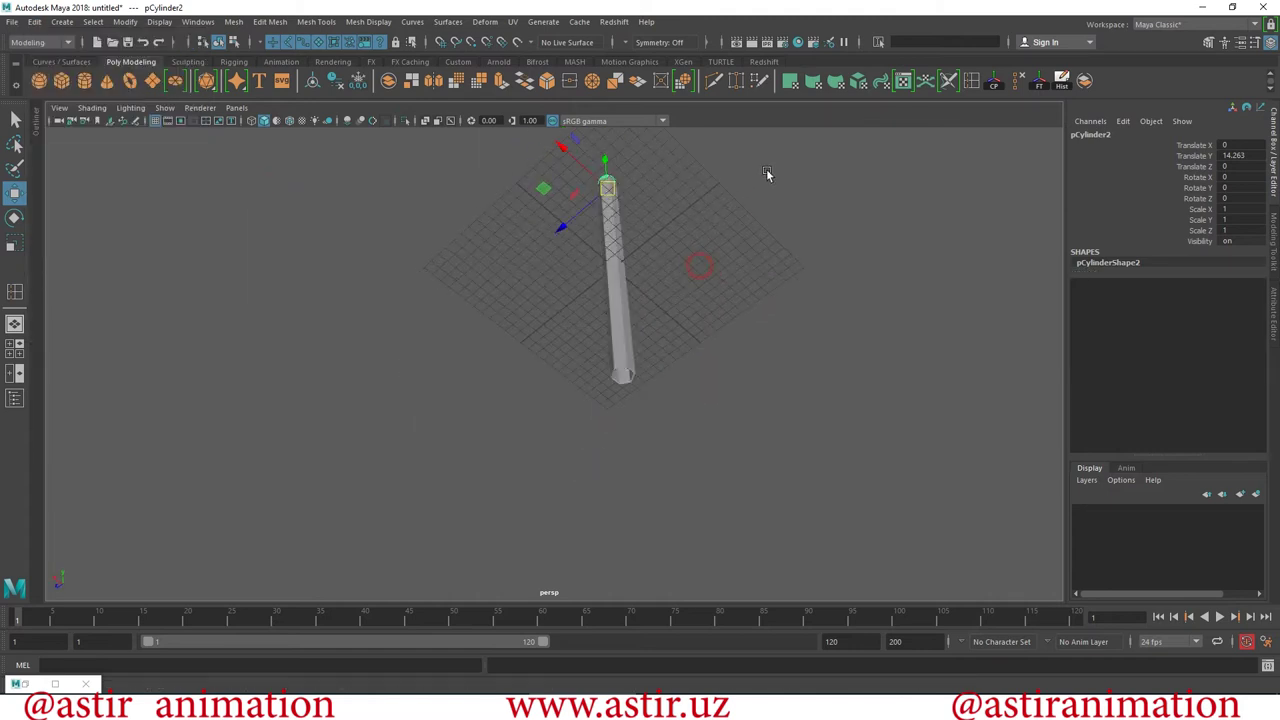
{"action": "left_click", "coordinate": [796, 477]}
{"action": "mouse_move", "coordinate": [796, 477]}
{"action": "left_mouse_down", "text": "alt"}
{"action": "mouse_move", "coordinate": [772, 438]}
{"action": "mouse_move", "coordinate": [989, 420]}
{"action": "mouse_move", "coordinate": [829, 429]}
{"action": "mouse_move", "coordinate": [737, 451]}
{"action": "mouse_move", "coordinate": [637, 388]}
{"action": "mouse_move", "coordinate": [597, 455]}
{"action": "mouse_move", "coordinate": [628, 364]}
{"action": "mouse_move", "coordinate": [583, 380]}
{"action": "mouse_move", "coordinate": [577, 308]}
{"action": "mouse_move", "coordinate": [611, 486]}
{"action": "mouse_move", "coordinate": [594, 291]}
{"action": "left_mouse_up", "text": "alt"}
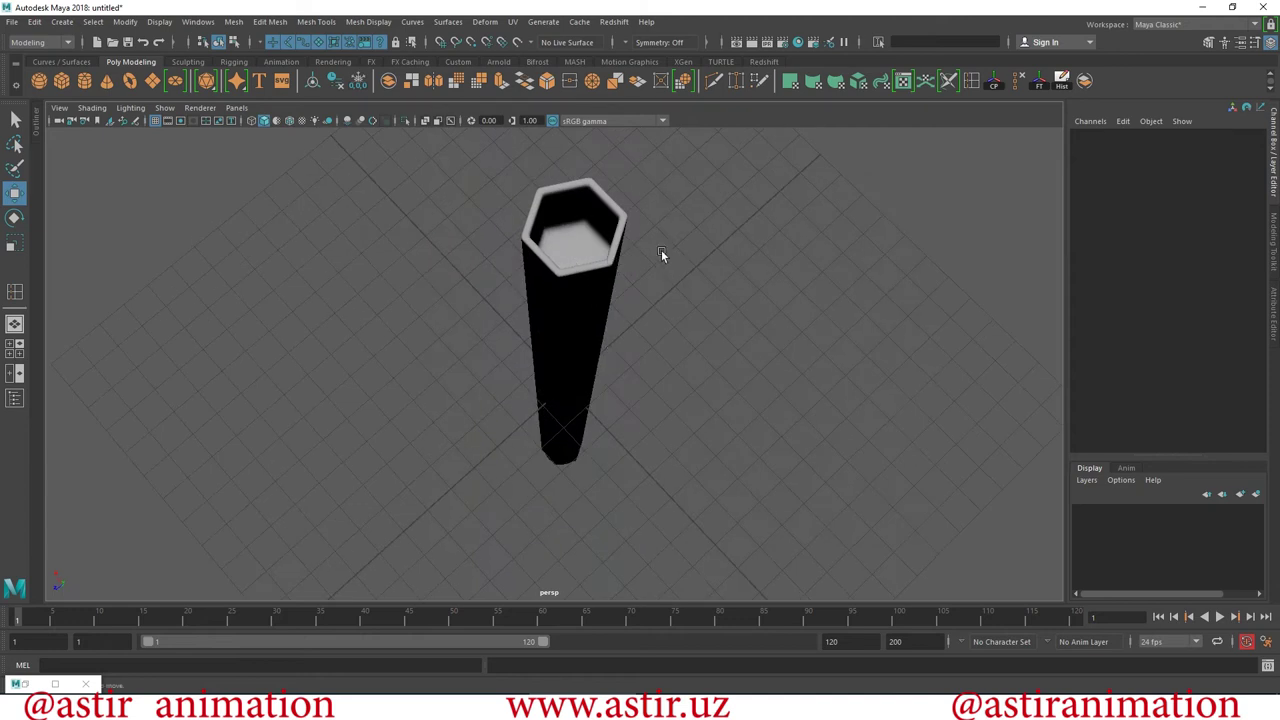
{"action": "mouse_move", "coordinate": [687, 243]}
{"action": "left_mouse_down", "text": "alt"}
{"action": "mouse_move", "coordinate": [766, 311]}
{"action": "mouse_move", "coordinate": [743, 346]}
{"action": "left_mouse_up", "text": "alt"}
{"action": "right_click_drag", "start_coordinate": [729, 323], "coordinate": [714, 314], "text": "alt"}
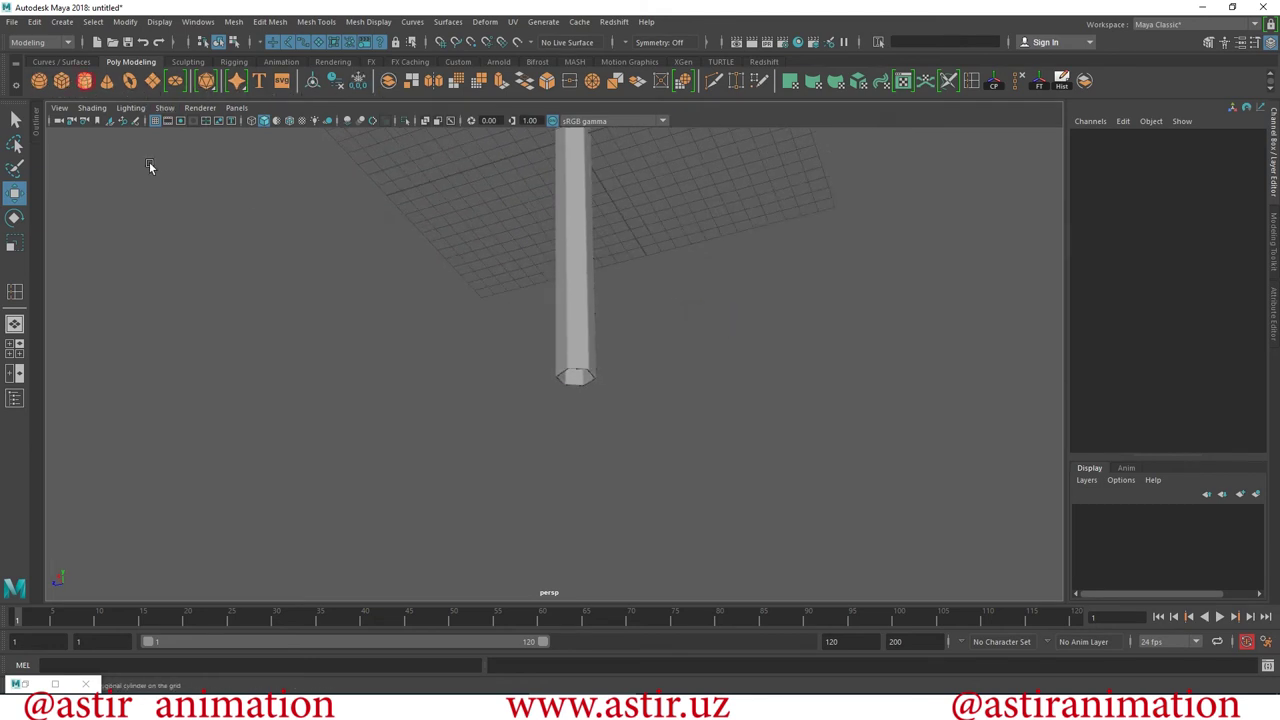
{"action": "mouse_move", "coordinate": [711, 337]}
{"action": "left_mouse_down", "text": "alt"}
{"action": "mouse_move", "coordinate": [509, 243]}
{"action": "mouse_move", "coordinate": [588, 245]}
{"action": "mouse_move", "coordinate": [594, 384]}
{"action": "left_mouse_up", "text": "alt"}
{"action": "scroll", "coordinate": [689, 443], "scroll_direction": "up", "scroll_amount": 5}
{"action": "scroll", "coordinate": [689, 443], "scroll_direction": "down", "scroll_amount": 3}
{"action": "scroll", "coordinate": [726, 473], "scroll_direction": "up", "scroll_amount": 2}
{"action": "mouse_move", "coordinate": [726, 473]}
{"action": "left_mouse_down", "text": "alt"}
{"action": "mouse_move", "coordinate": [686, 277]}
{"action": "mouse_move", "coordinate": [629, 357]}
{"action": "mouse_move", "coordinate": [1060, 368]}
{"action": "left_mouse_up", "text": "alt"}
{"action": "scroll", "coordinate": [671, 303], "scroll_direction": "down", "scroll_amount": 2}
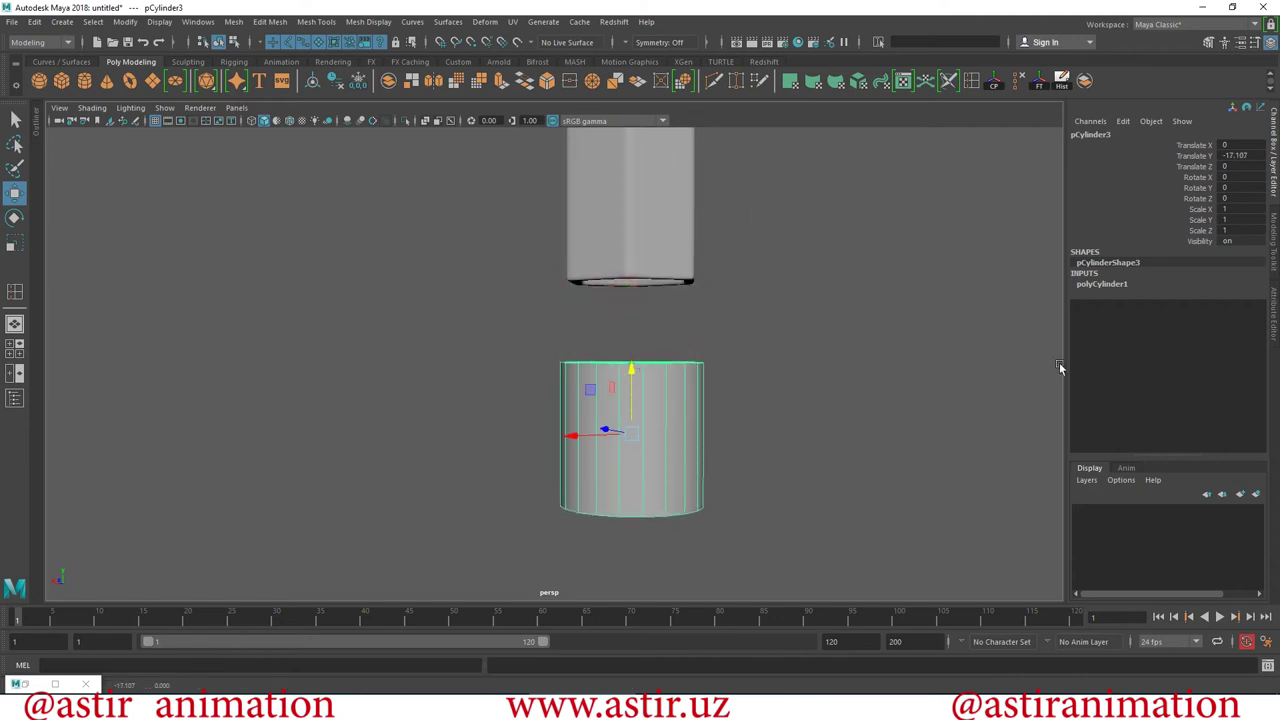
Set the new cylinder's polyCylinder1 Height to 4.
{"action": "left_click", "coordinate": [1104, 284]}
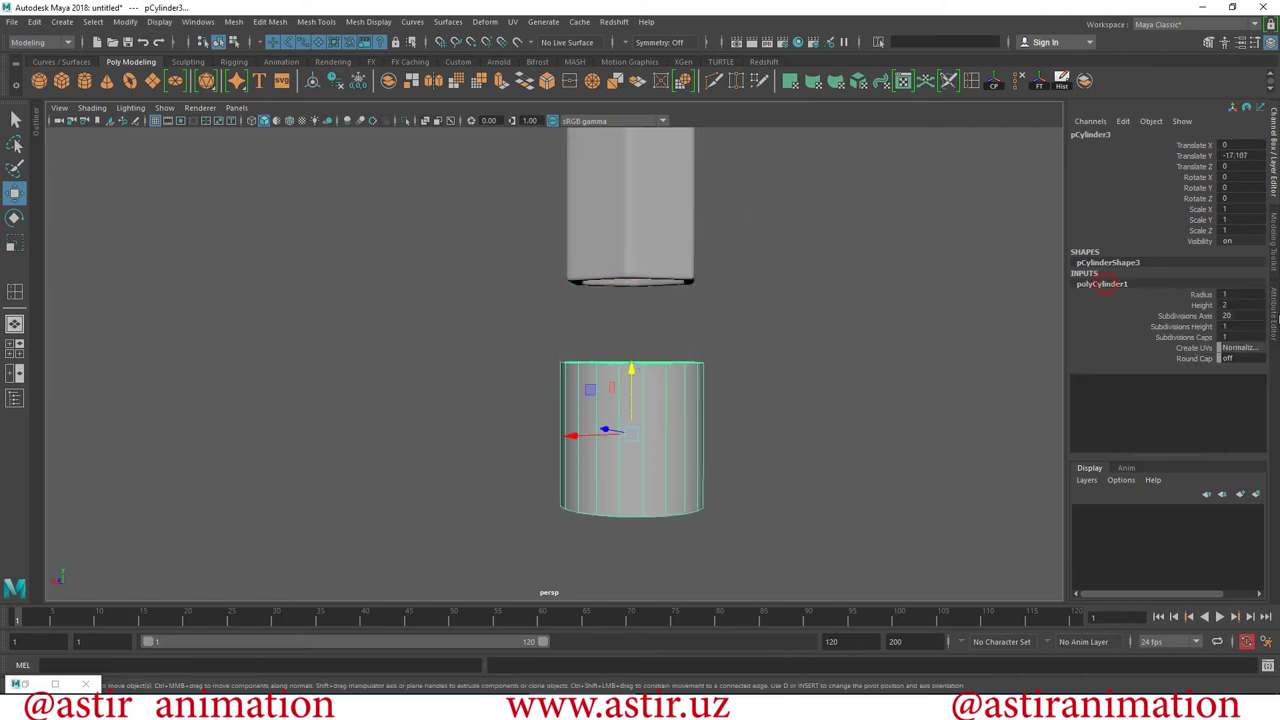
{"action": "left_click", "coordinate": [1204, 306]}
{"action": "mouse_move", "coordinate": [910, 306]}
{"action": "middle_mouse_down"}
{"action": "mouse_move", "coordinate": [934, 303]}
{"action": "mouse_move", "coordinate": [891, 303]}
{"action": "mouse_move", "coordinate": [926, 306]}
{"action": "middle_mouse_up"}
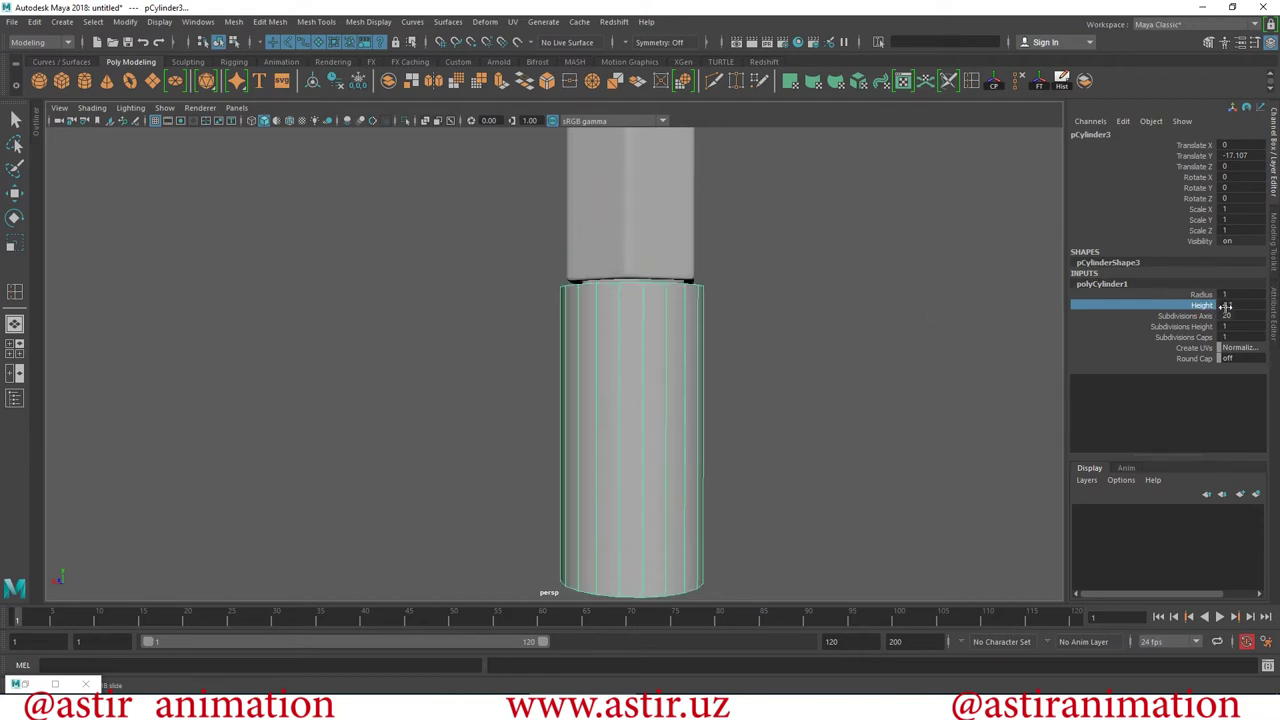
{"action": "key", "text": "ctrl+z"}
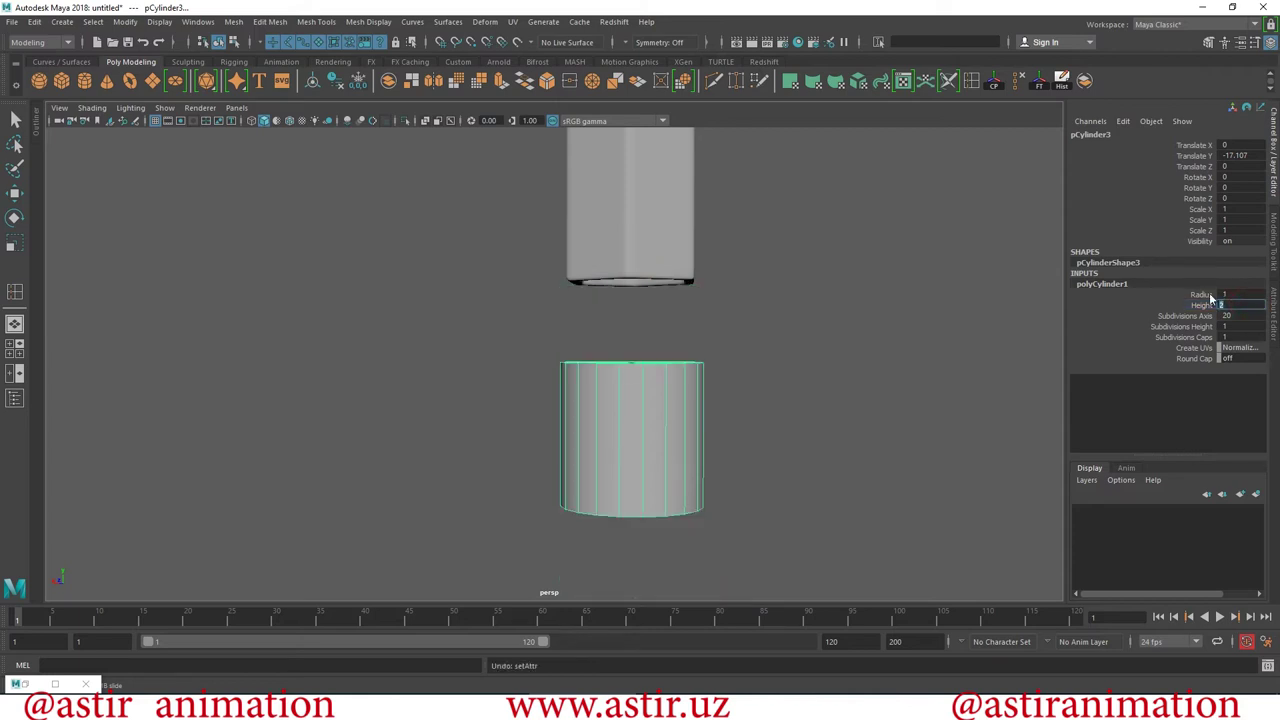
{"action": "type", "text": "4"}
{"action": "key", "text": "Return"}
Set the cylinder's Radius to 0.75, after first trying 0.8.
{"action": "right_click_drag", "start_coordinate": [728, 283], "coordinate": [706, 274], "text": "alt"}
{"action": "mouse_move", "coordinate": [706, 274]}
{"action": "middle_mouse_down", "text": "alt"}
{"action": "mouse_move", "coordinate": [652, 264]}
{"action": "mouse_move", "coordinate": [665, 267]}
{"action": "middle_mouse_up", "text": "alt"}
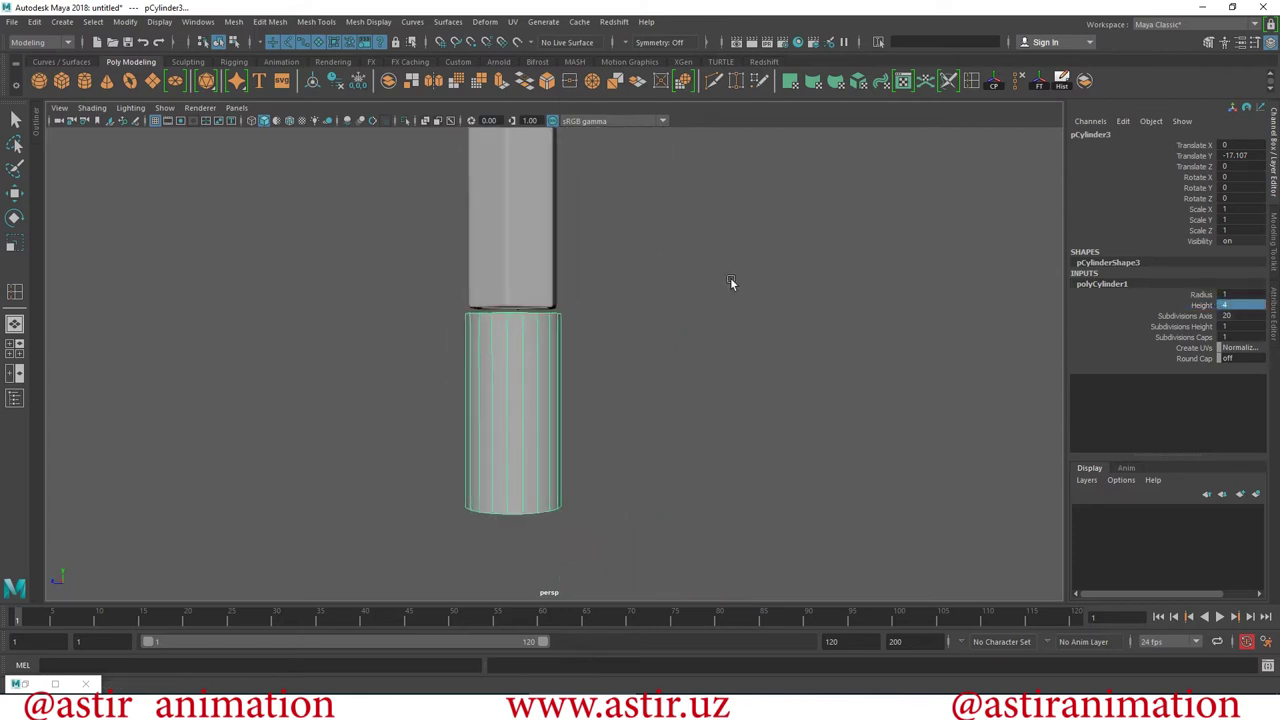
{"action": "type", "text": "0.8"}
{"action": "key", "text": "Return"}
{"action": "left_click_drag", "start_coordinate": [723, 277], "coordinate": [417, 260], "text": "alt"}
{"action": "mouse_move", "coordinate": [417, 260]}
{"action": "right_mouse_down", "text": "alt"}
{"action": "mouse_move", "coordinate": [529, 358]}
{"action": "mouse_move", "coordinate": [654, 366]}
{"action": "right_mouse_up", "text": "alt"}
{"action": "left_click_drag", "start_coordinate": [654, 366], "coordinate": [523, 337], "text": "alt"}
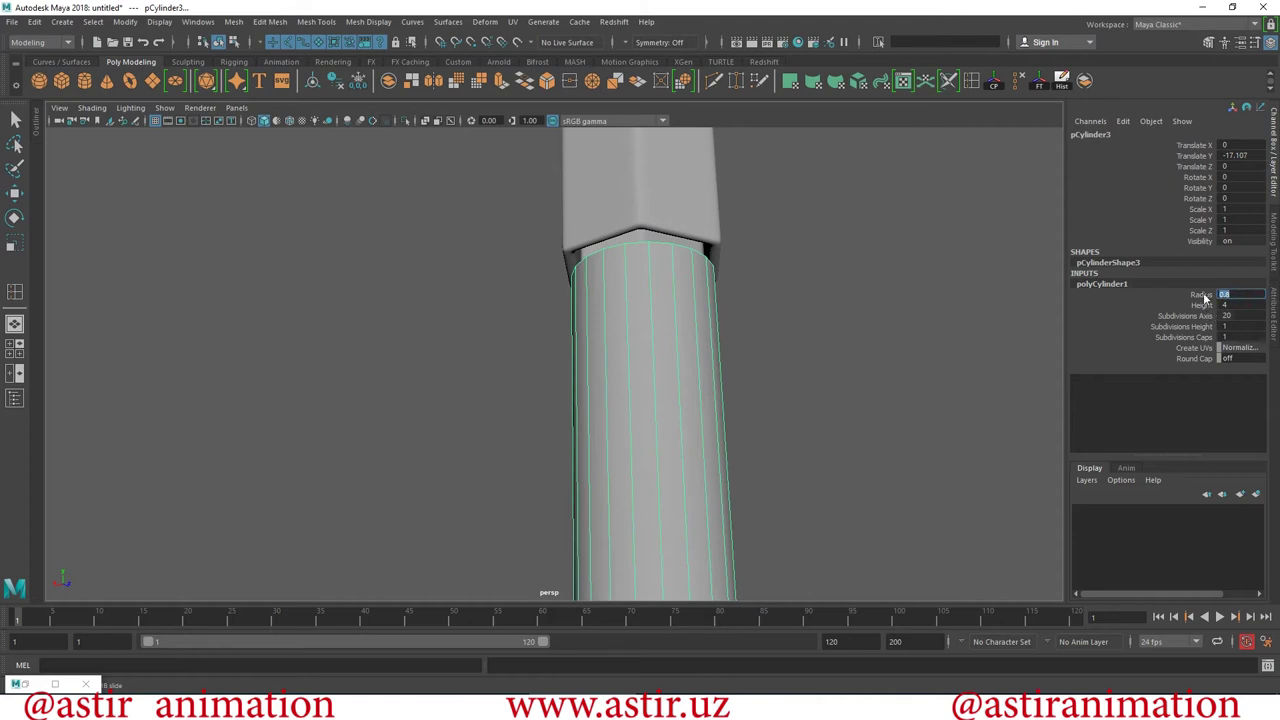
{"action": "type", "text": "5"}
{"action": "key", "text": "Return"}
Raise the cylinder into the column's hollow bottom, to Translate Y -16.656.
{"action": "left_click_drag", "start_coordinate": [546, 329], "coordinate": [561, 323], "text": "alt"}
{"action": "left_click", "coordinate": [14, 194]}
{"action": "mouse_move", "coordinate": [817, 363]}
{"action": "left_mouse_down", "text": "alt"}
{"action": "mouse_move", "coordinate": [797, 380]}
{"action": "mouse_move", "coordinate": [644, 370]}
{"action": "mouse_move", "coordinate": [615, 335]}
{"action": "mouse_move", "coordinate": [926, 274]}
{"action": "mouse_move", "coordinate": [1030, 276]}
{"action": "mouse_move", "coordinate": [1000, 230]}
{"action": "mouse_move", "coordinate": [815, 425]}
{"action": "left_mouse_up", "text": "alt"}
{"action": "right_click_drag", "start_coordinate": [815, 425], "coordinate": [956, 475], "text": "alt"}
{"action": "mouse_move", "coordinate": [956, 475]}
{"action": "left_mouse_down", "text": "alt"}
{"action": "mouse_move", "coordinate": [870, 402]}
{"action": "mouse_move", "coordinate": [843, 491]}
{"action": "left_mouse_up", "text": "alt"}
{"action": "mouse_move", "coordinate": [843, 491]}
{"action": "right_mouse_down", "text": "alt"}
{"action": "mouse_move", "coordinate": [486, 343]}
{"action": "mouse_move", "coordinate": [583, 436]}
{"action": "mouse_move", "coordinate": [690, 400]}
{"action": "mouse_move", "coordinate": [768, 352]}
{"action": "mouse_move", "coordinate": [726, 352]}
{"action": "mouse_move", "coordinate": [686, 314]}
{"action": "mouse_move", "coordinate": [724, 391]}
{"action": "right_mouse_up", "text": "alt"}
{"action": "left_click_drag", "start_coordinate": [724, 391], "coordinate": [508, 320], "text": "alt"}
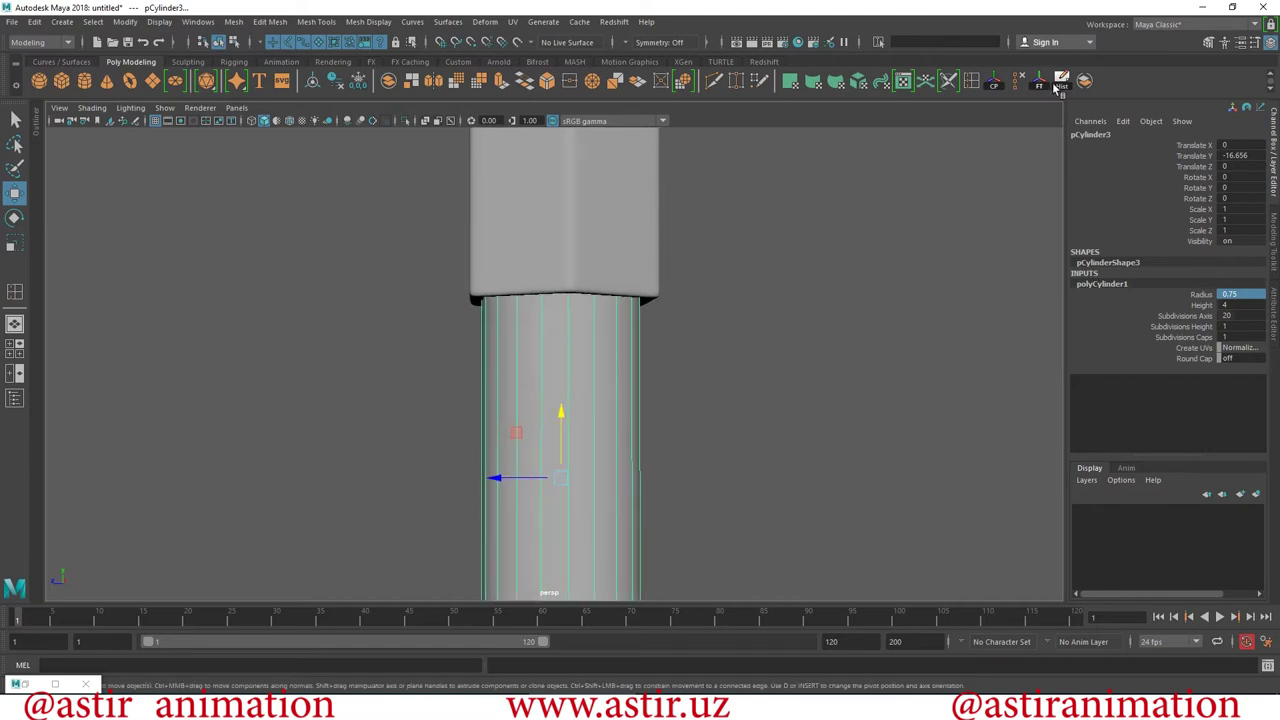
{"action": "key", "text": "F10"}
Add an edge loop around the inner cylinder and select its side faces.
{"action": "left_click", "coordinate": [570, 300]}
{"action": "right_click_drag", "start_coordinate": [715, 448], "coordinate": [280, 391], "text": "alt"}
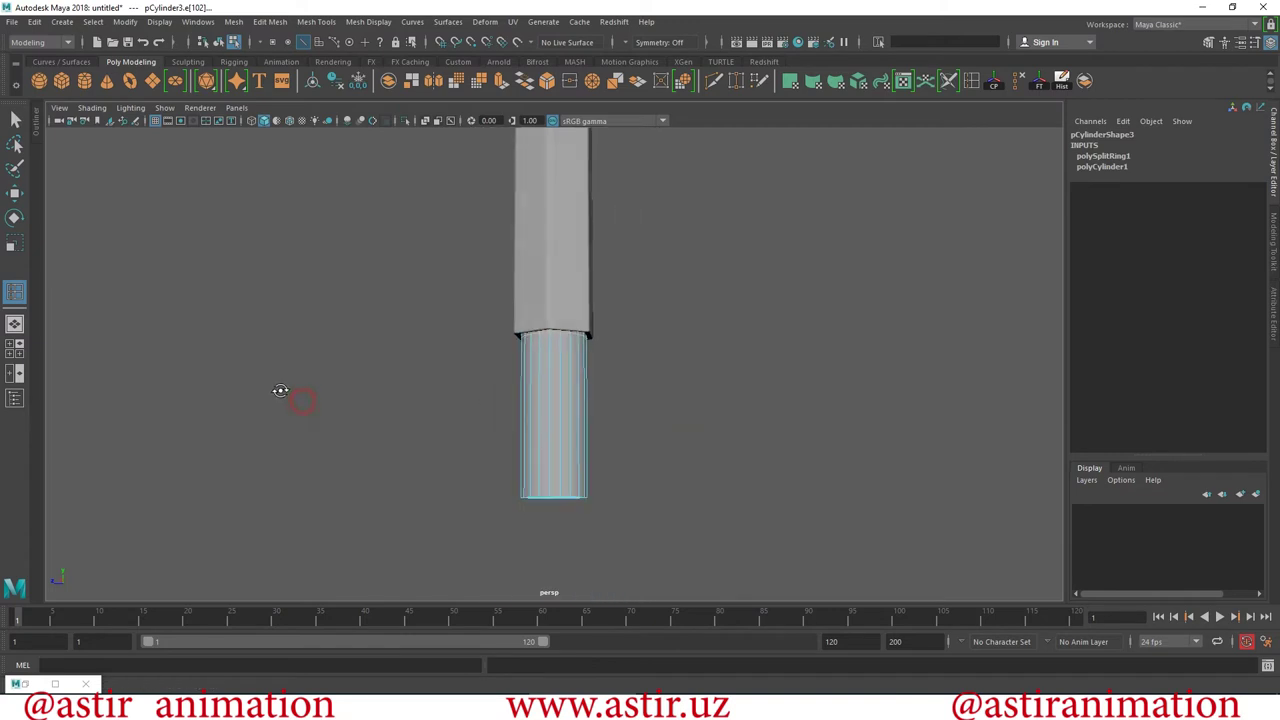
{"action": "mouse_move", "coordinate": [531, 251]}
{"action": "right_mouse_down", "text": "alt"}
{"action": "mouse_move", "coordinate": [600, 366]}
{"action": "mouse_move", "coordinate": [720, 410]}
{"action": "right_mouse_up", "text": "alt"}
{"action": "left_click_drag", "start_coordinate": [695, 418], "coordinate": [210, 410]}
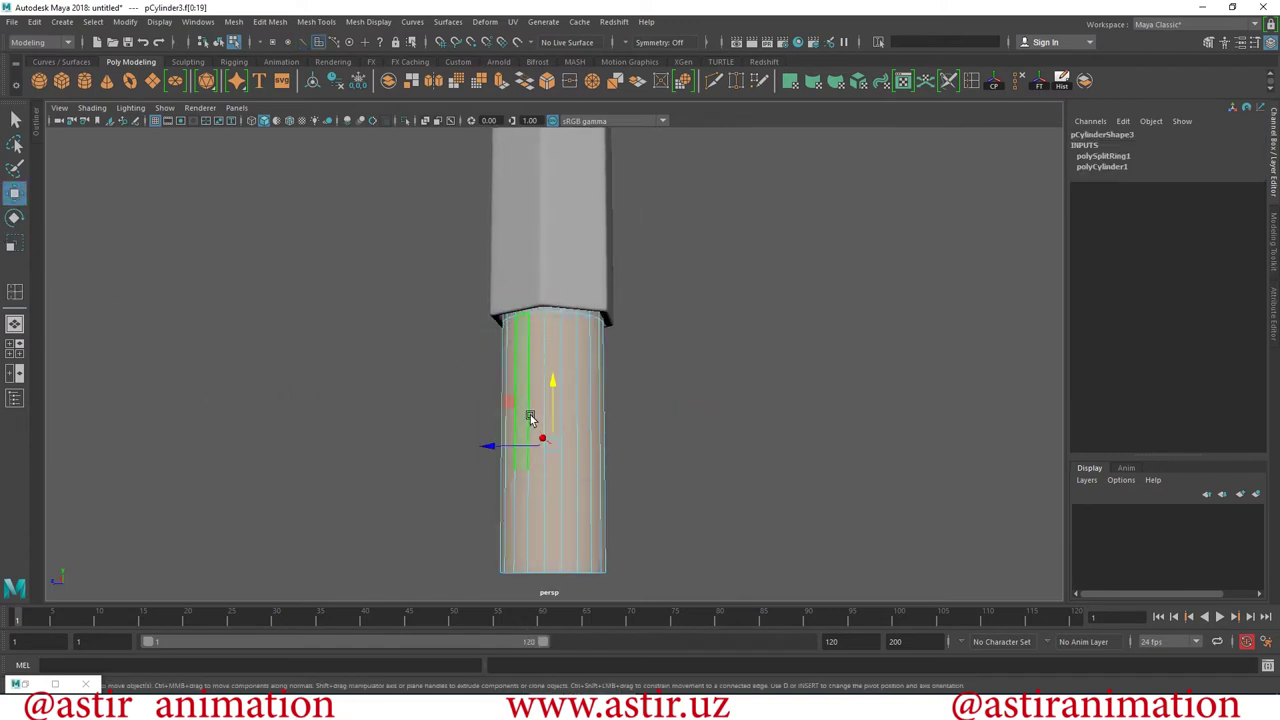
Extrude the cylinder's side faces outward with Local Translate Z 0.148.
{"action": "left_click", "coordinate": [270, 21]}
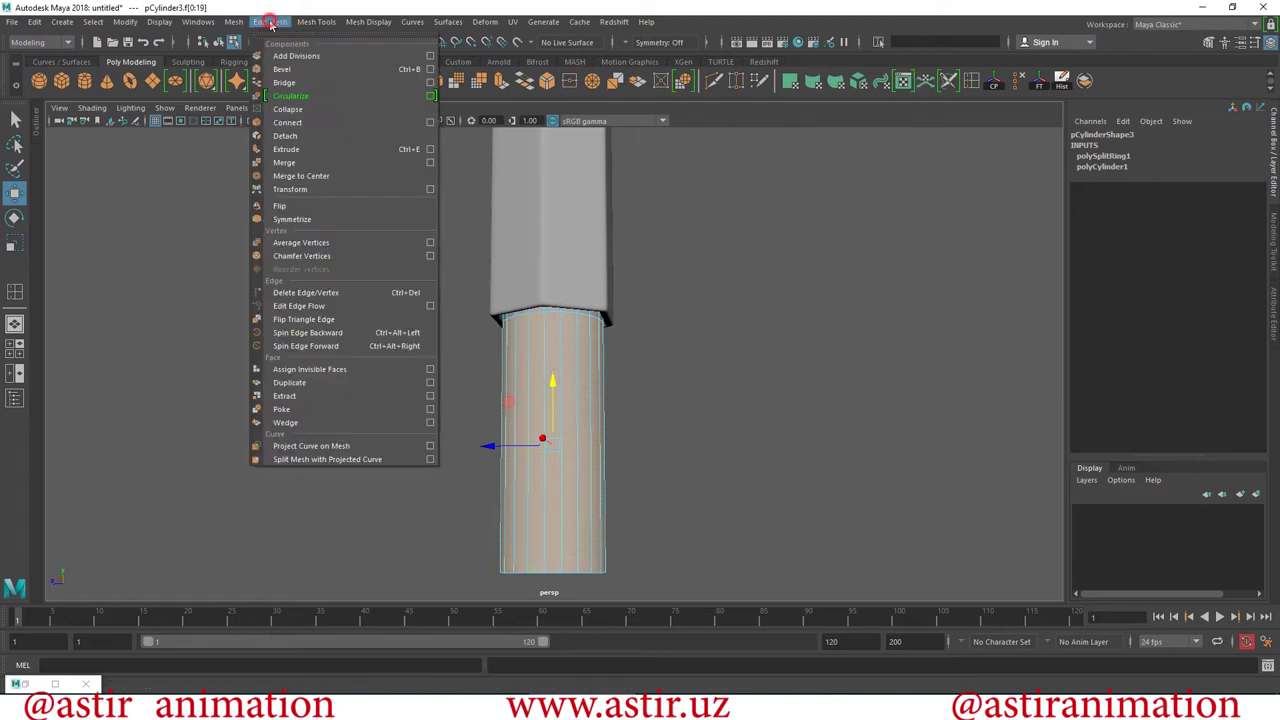
{"action": "left_click", "coordinate": [290, 148]}
{"action": "mouse_move", "coordinate": [653, 391]}
{"action": "left_mouse_down", "text": "alt"}
{"action": "mouse_move", "coordinate": [660, 378]}
{"action": "mouse_move", "coordinate": [690, 380]}
{"action": "left_mouse_up", "text": "alt"}
{"action": "left_click_drag", "start_coordinate": [700, 330], "coordinate": [460, 414], "text": "alt"}
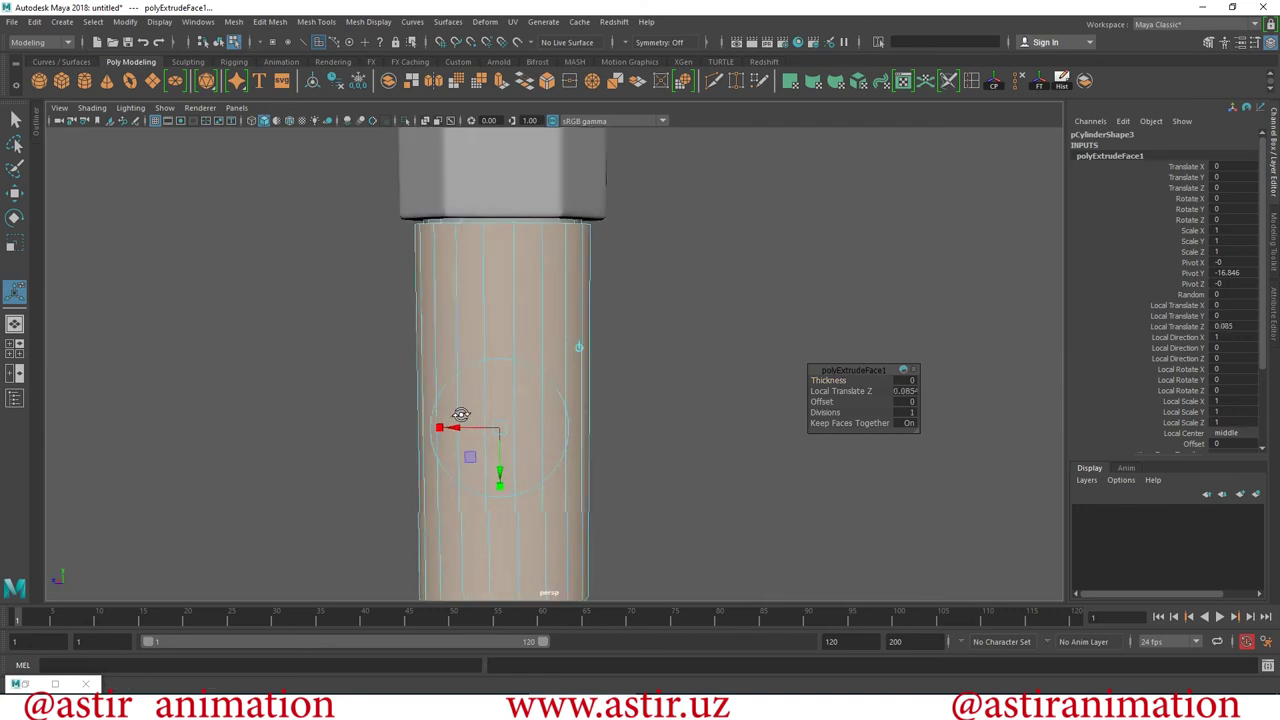
{"action": "right_click_drag", "start_coordinate": [460, 414], "coordinate": [562, 436], "text": "alt"}
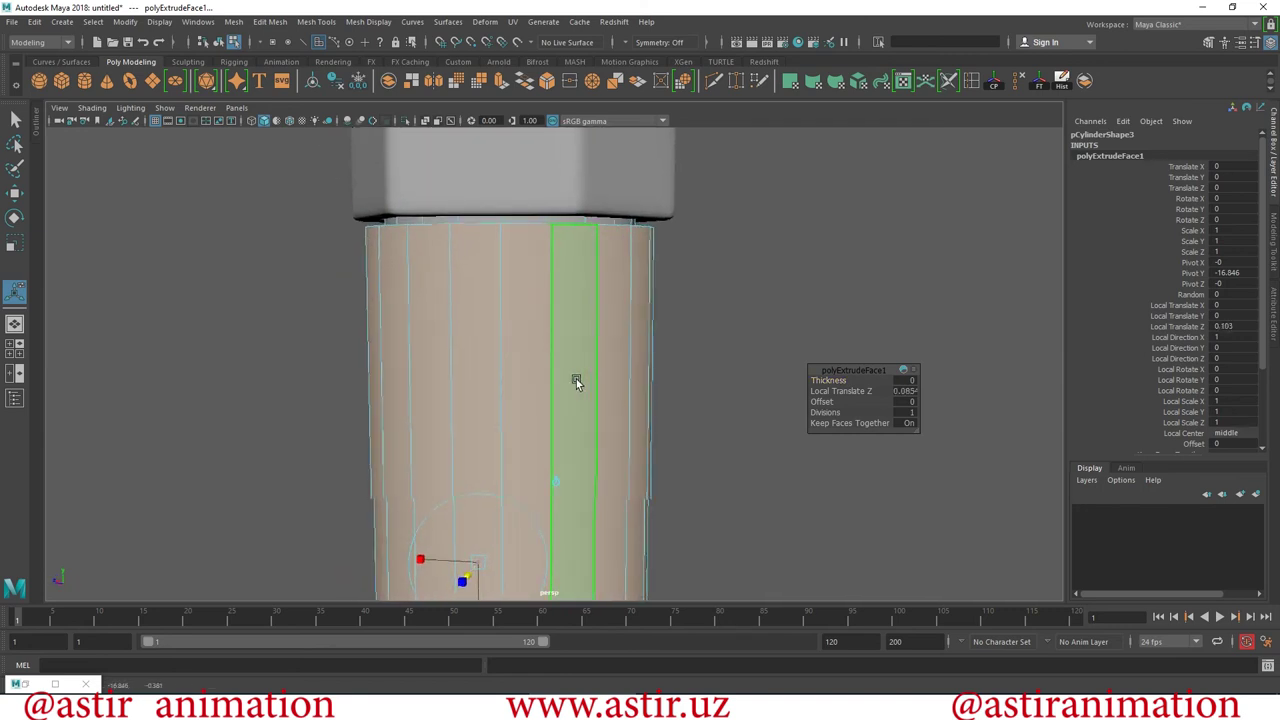
{"action": "middle_click_drag", "start_coordinate": [576, 379], "coordinate": [560, 374]}
{"action": "mouse_move", "coordinate": [560, 374]}
{"action": "left_mouse_down", "text": "alt"}
{"action": "mouse_move", "coordinate": [566, 334]}
{"action": "mouse_move", "coordinate": [664, 366]}
{"action": "left_mouse_up", "text": "alt"}
{"action": "middle_click_drag", "start_coordinate": [580, 380], "coordinate": [432, 353]}
{"action": "mouse_move", "coordinate": [432, 353]}
{"action": "left_mouse_down", "text": "alt"}
{"action": "mouse_move", "coordinate": [606, 356]}
{"action": "mouse_move", "coordinate": [571, 313]}
{"action": "mouse_move", "coordinate": [514, 280]}
{"action": "mouse_move", "coordinate": [596, 300]}
{"action": "left_mouse_up", "text": "alt"}
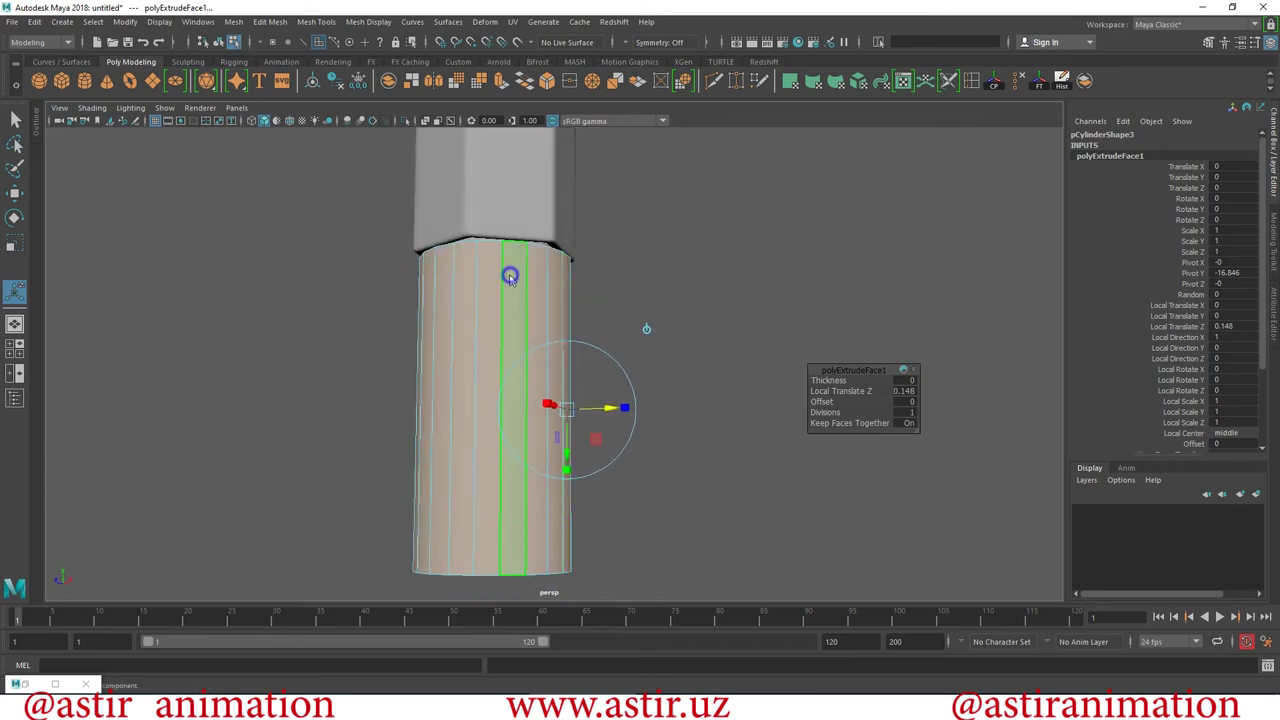
{"action": "left_click", "coordinate": [694, 243]}
{"action": "left_click", "coordinate": [531, 337]}
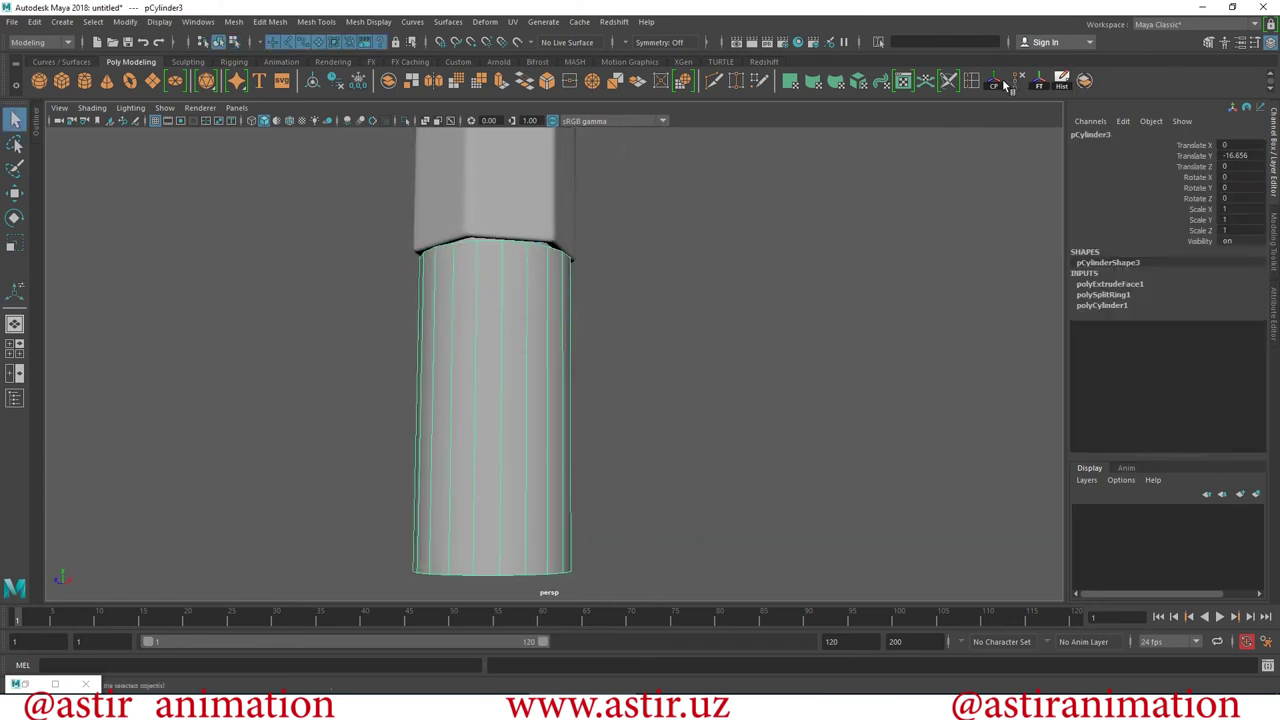
Insert an edge loop near the top of the lower cylinder pCylinder3.
{"action": "left_click", "coordinate": [970, 78]}
{"action": "left_click", "coordinate": [529, 256]}
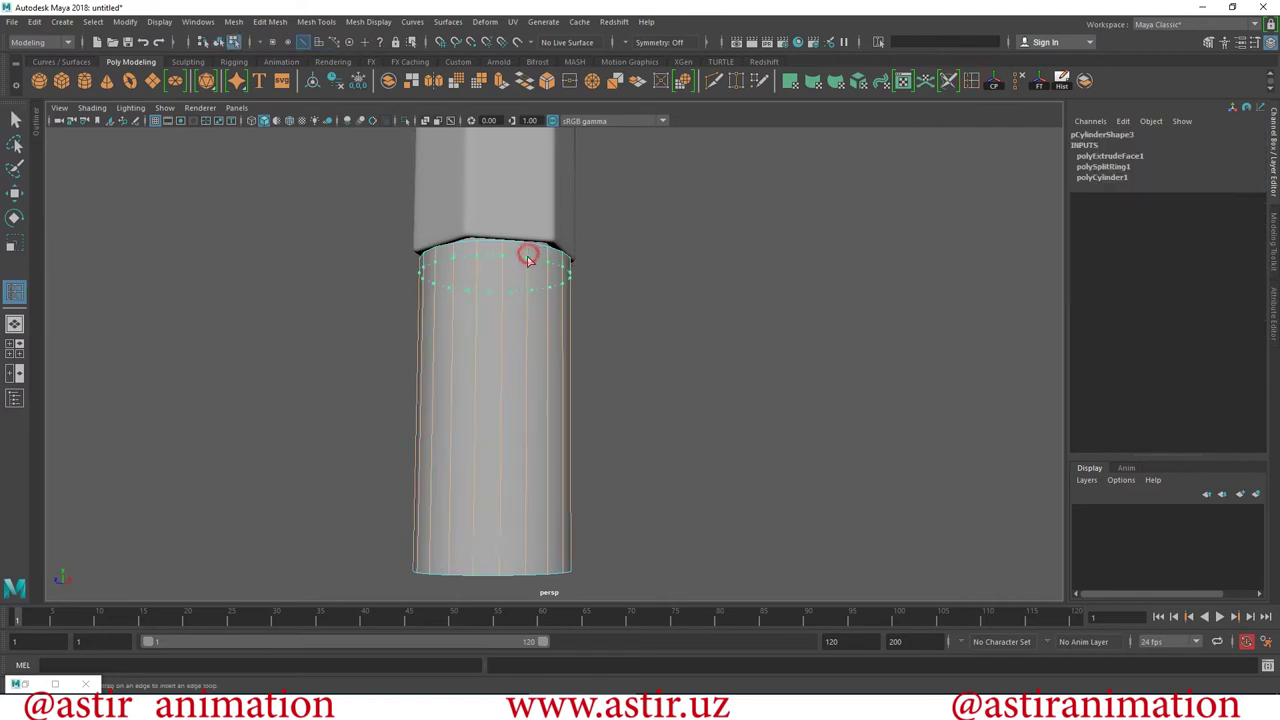
{"action": "left_click_drag", "start_coordinate": [445, 324], "coordinate": [500, 351], "text": "alt"}
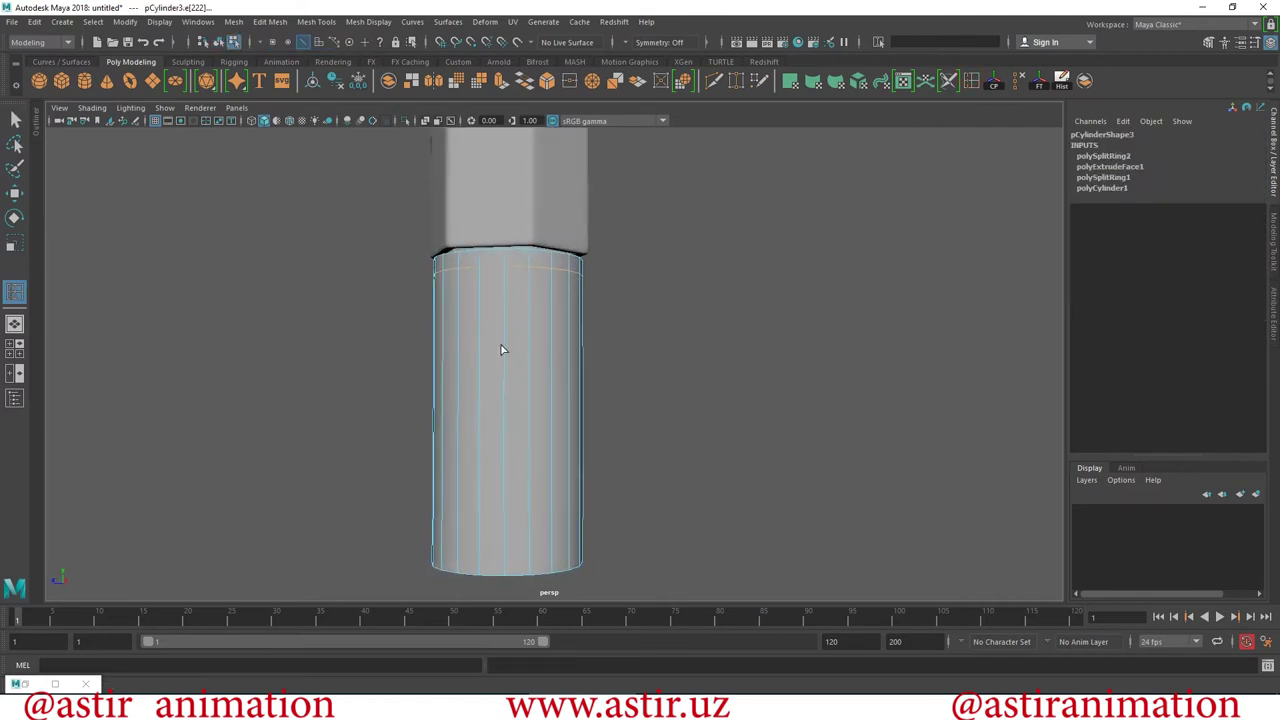
{"action": "scroll", "coordinate": [595, 281], "scroll_direction": "up", "scroll_amount": 2}
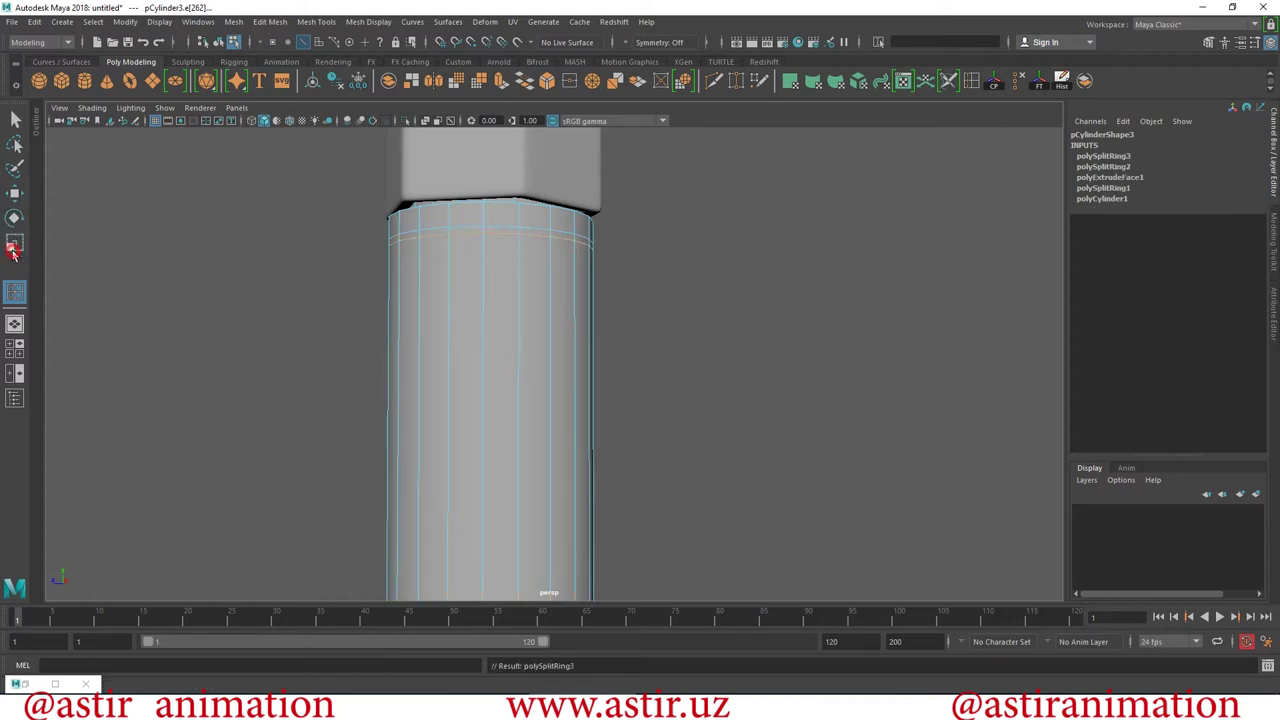
{"action": "scroll", "coordinate": [637, 403], "scroll_direction": "down", "scroll_amount": 3}
{"action": "right_click_drag", "start_coordinate": [486, 350], "coordinate": [734, 399]}
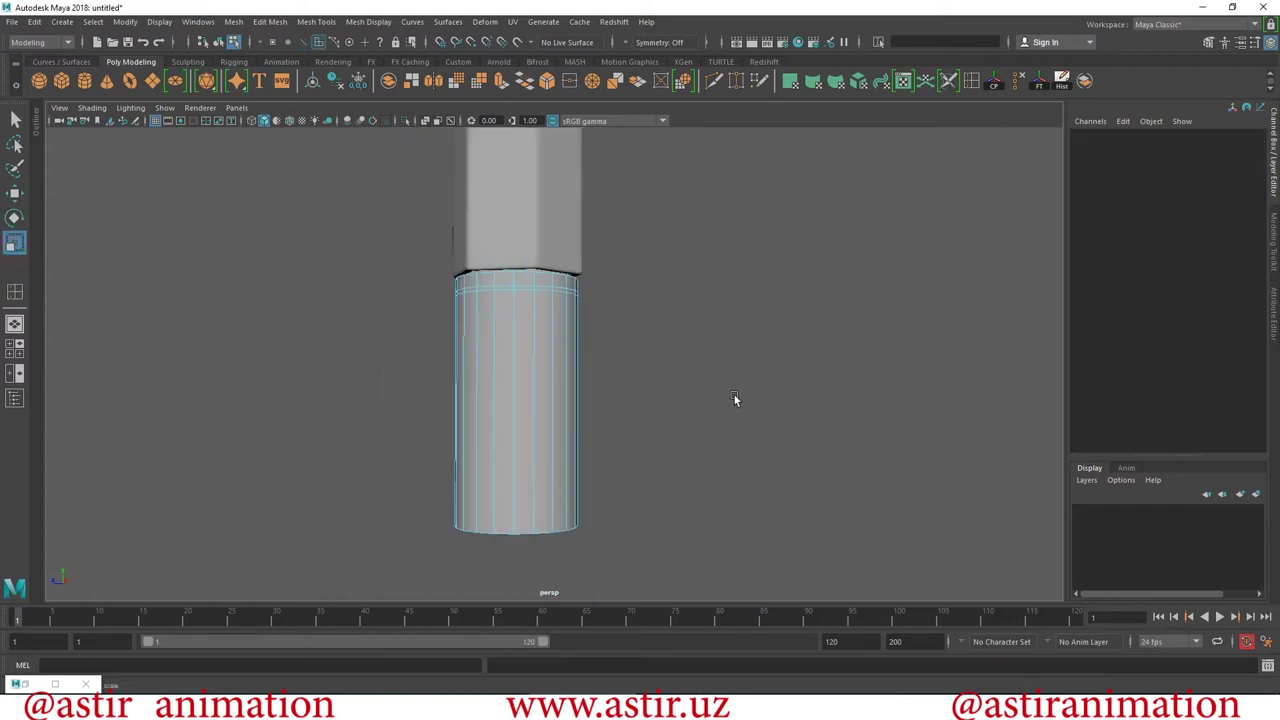
Select the cylinder's lower faces, then try scaling and moving them, undoing both changes.
{"action": "left_click_drag", "start_coordinate": [252, 499], "coordinate": [252, 501]}
{"action": "left_click_drag", "start_coordinate": [513, 414], "coordinate": [420, 378]}
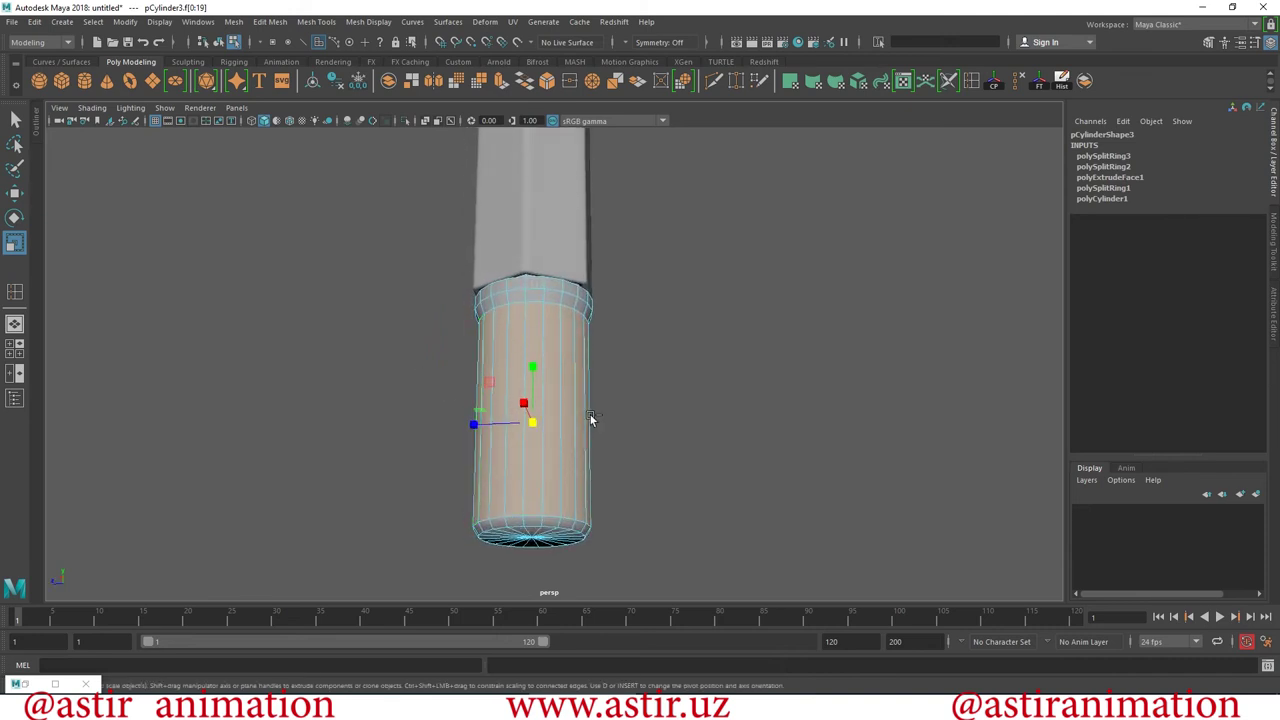
{"action": "key", "text": "ctrl+z"}
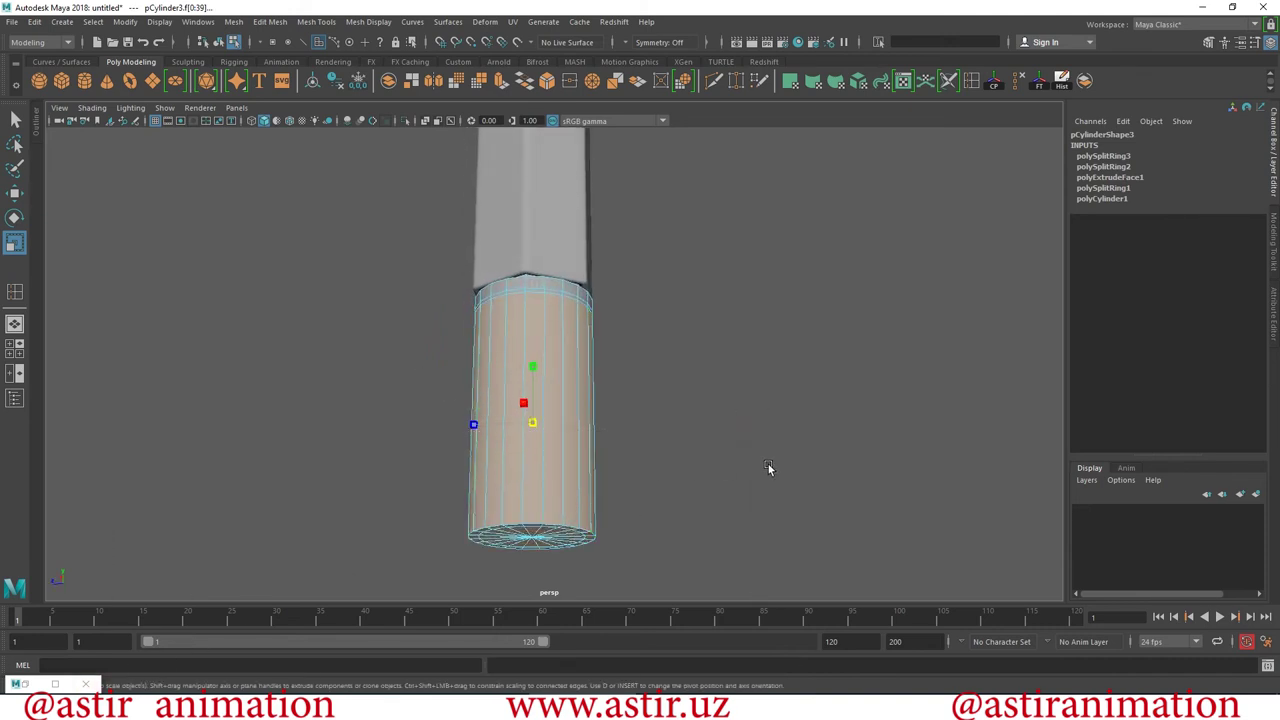
{"action": "mouse_move", "coordinate": [500, 434]}
{"action": "left_mouse_down", "text": "alt"}
{"action": "mouse_move", "coordinate": [457, 463]}
{"action": "mouse_move", "coordinate": [535, 507]}
{"action": "left_mouse_up", "text": "alt"}
{"action": "mouse_move", "coordinate": [535, 507]}
{"action": "right_mouse_down", "text": "alt"}
{"action": "mouse_move", "coordinate": [734, 437]}
{"action": "mouse_move", "coordinate": [712, 464]}
{"action": "right_mouse_up", "text": "alt"}
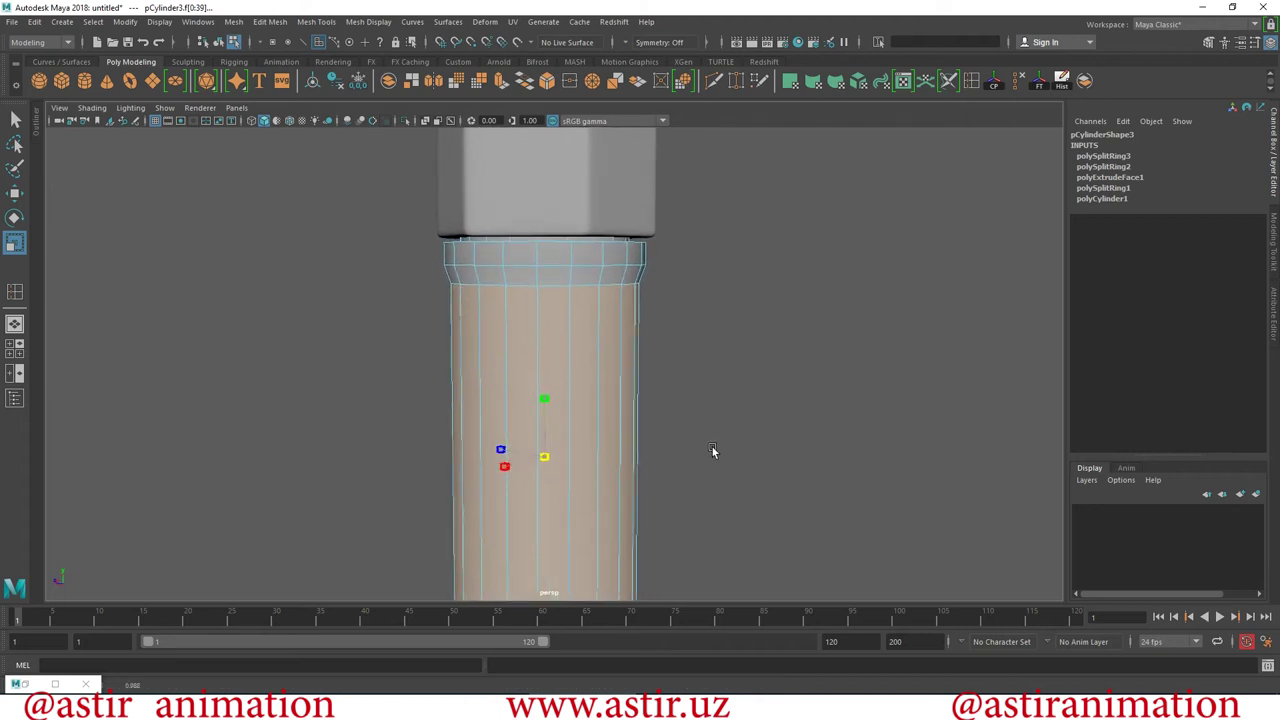
{"action": "left_click", "coordinate": [14, 193]}
{"action": "left_click_drag", "start_coordinate": [539, 390], "coordinate": [543, 385]}
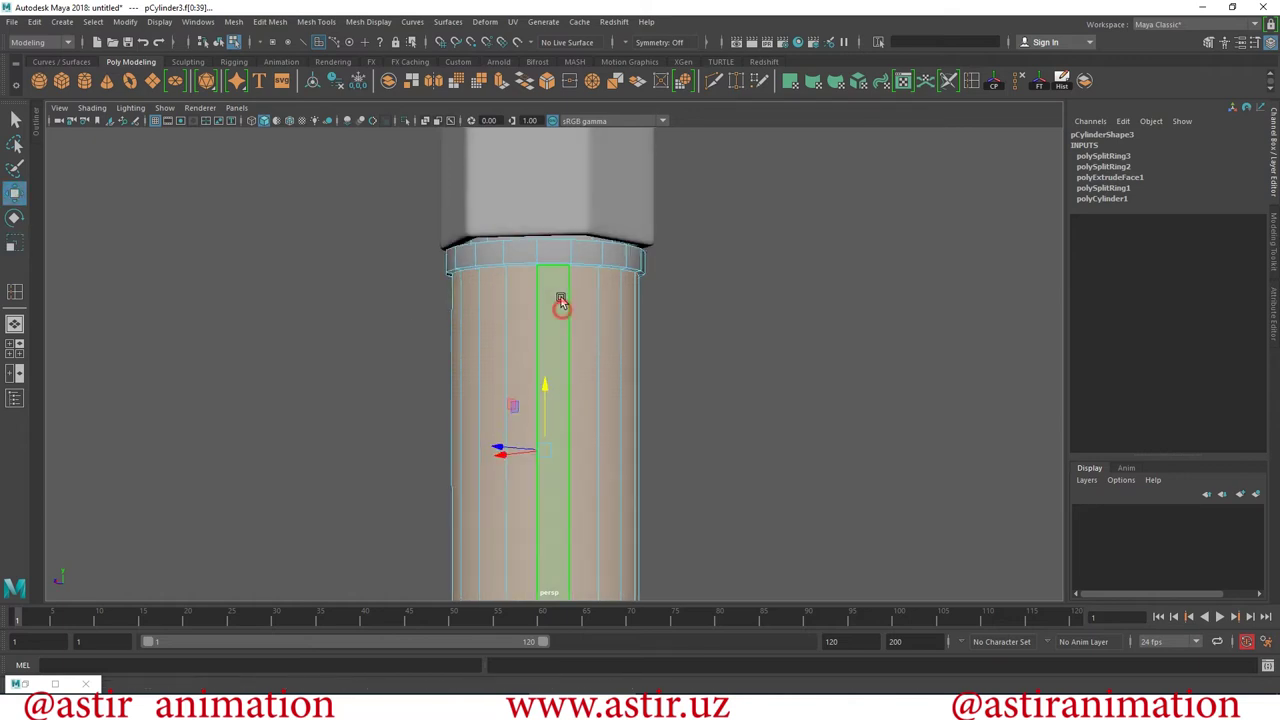
{"action": "left_click_drag", "start_coordinate": [531, 280], "coordinate": [494, 343], "text": "alt"}
{"action": "key", "text": "ctrl+z"}
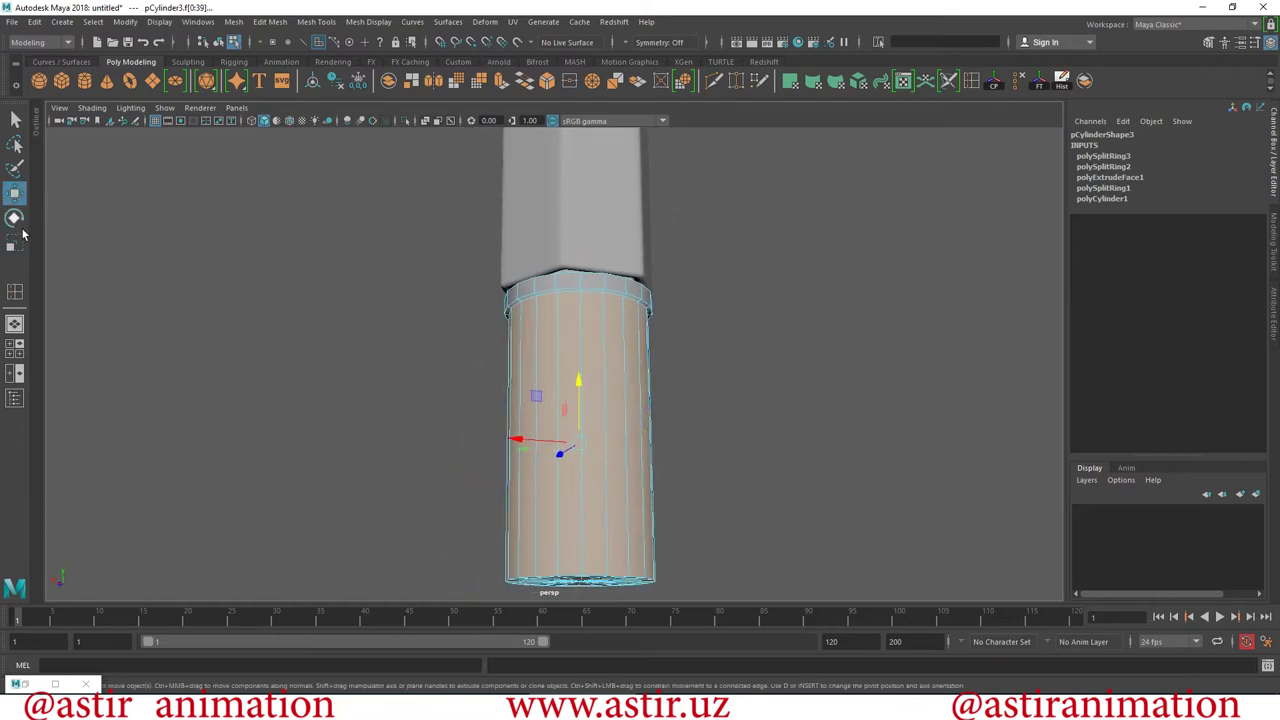
Narrow the selected faces slightly and raise pCylinder3 to Translate Y -16.615.
{"action": "left_click_drag", "start_coordinate": [582, 443], "coordinate": [562, 438]}
{"action": "scroll", "coordinate": [551, 423], "scroll_direction": "up", "scroll_amount": 3}
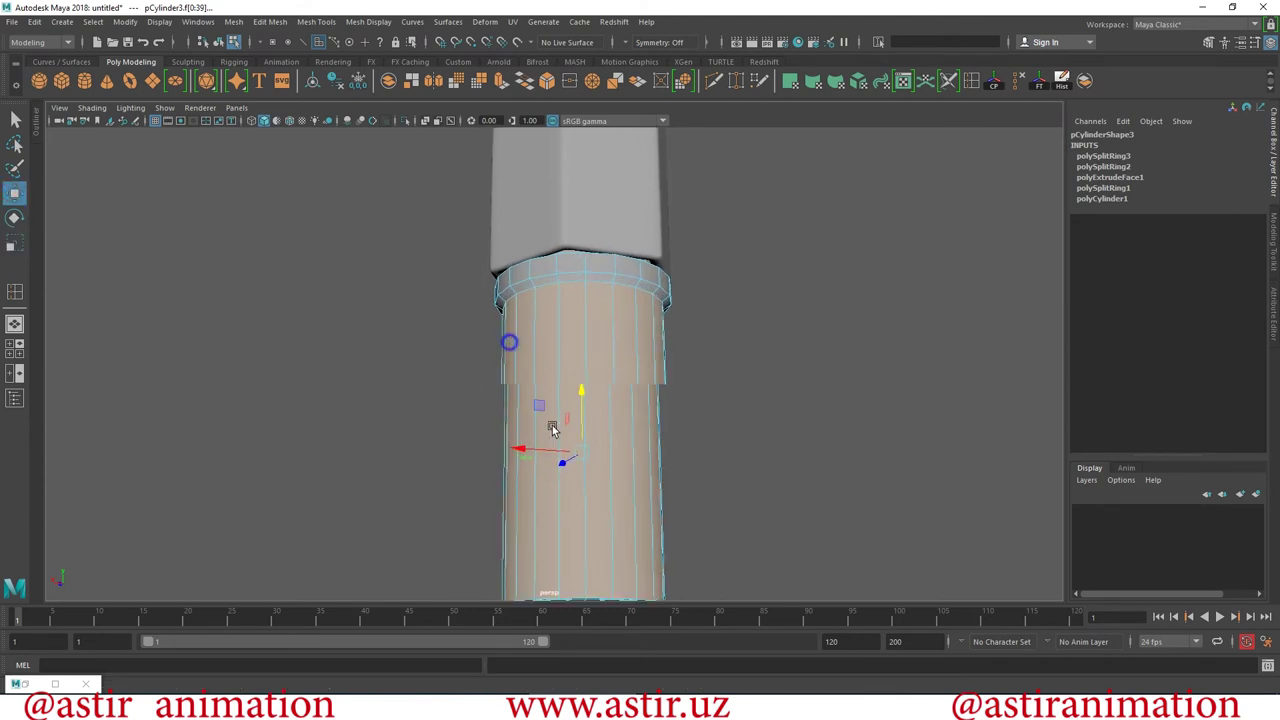
{"action": "left_click", "coordinate": [590, 406]}
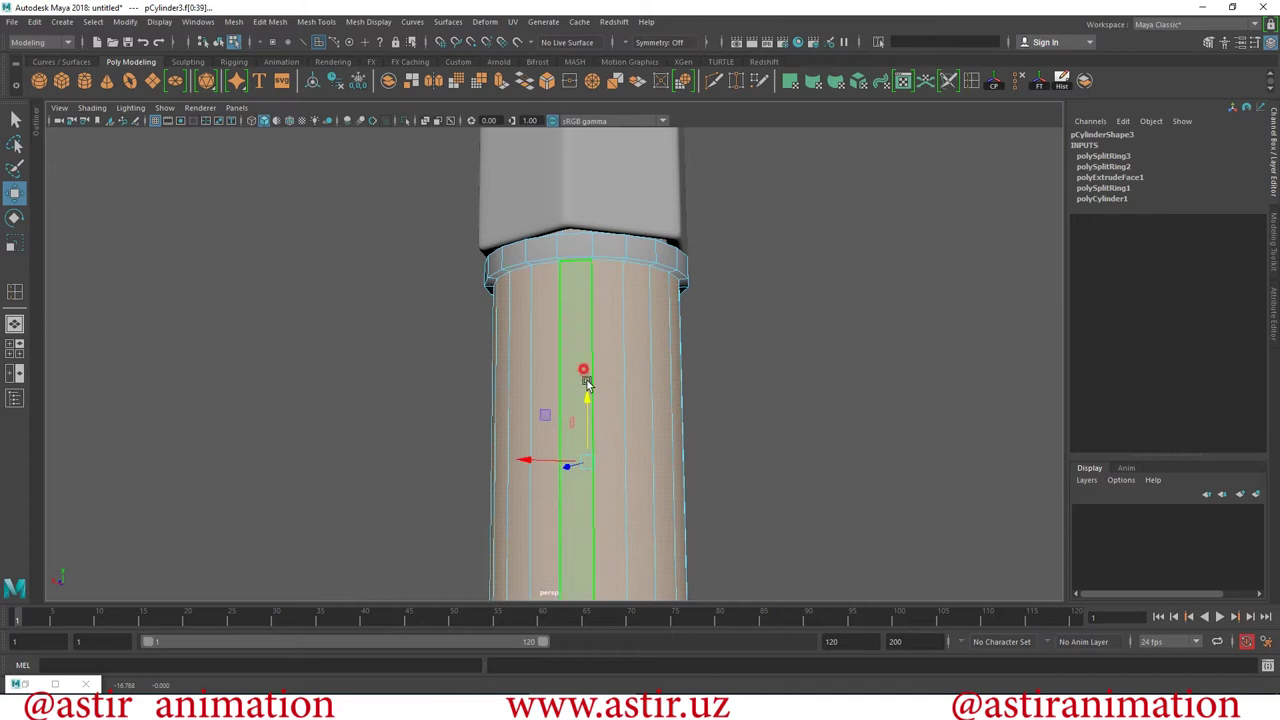
{"action": "left_click_drag", "start_coordinate": [587, 384], "coordinate": [600, 277], "text": "alt"}
{"action": "right_click_drag", "start_coordinate": [600, 271], "coordinate": [663, 254]}
{"action": "left_click_drag", "start_coordinate": [568, 376], "coordinate": [568, 370]}
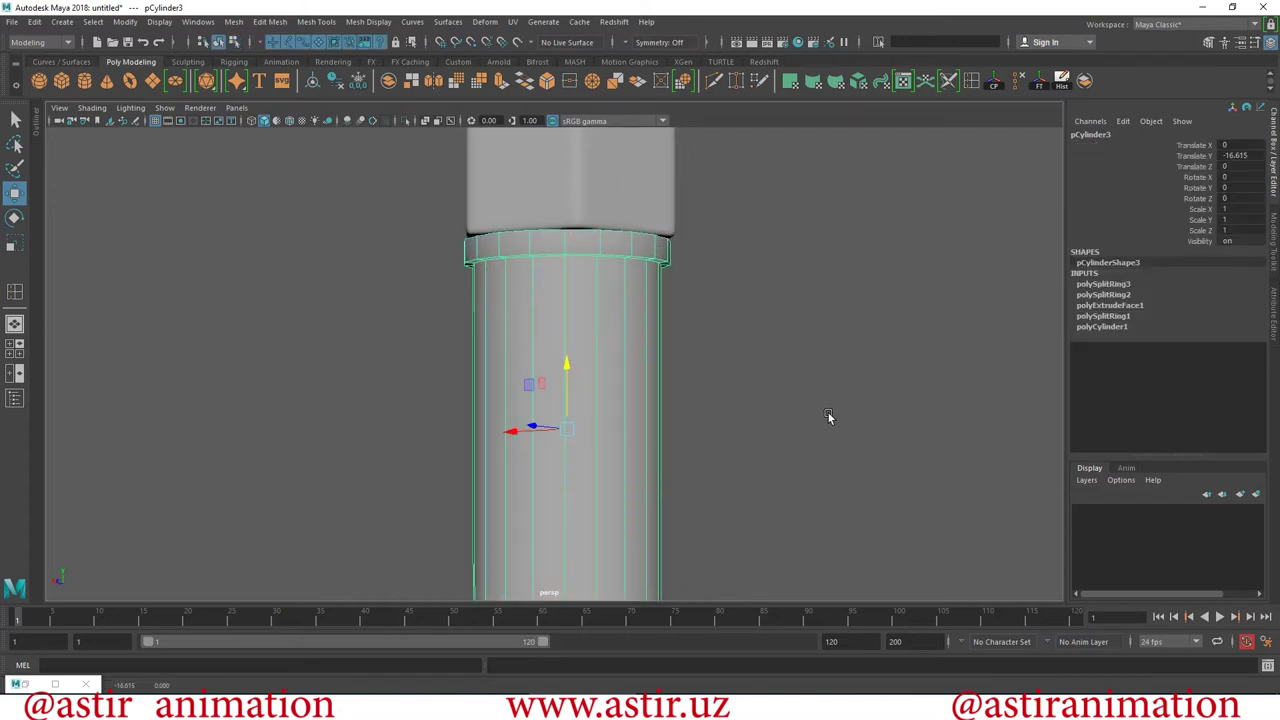
Reselect pCylinder3 and frame it in the view for another edge loop.
{"action": "left_click", "coordinate": [828, 416]}
{"action": "scroll", "coordinate": [586, 378], "scroll_direction": "down", "scroll_amount": 5}
{"action": "left_click", "coordinate": [535, 360]}
{"action": "left_click_drag", "start_coordinate": [774, 415], "coordinate": [605, 373], "text": "alt"}
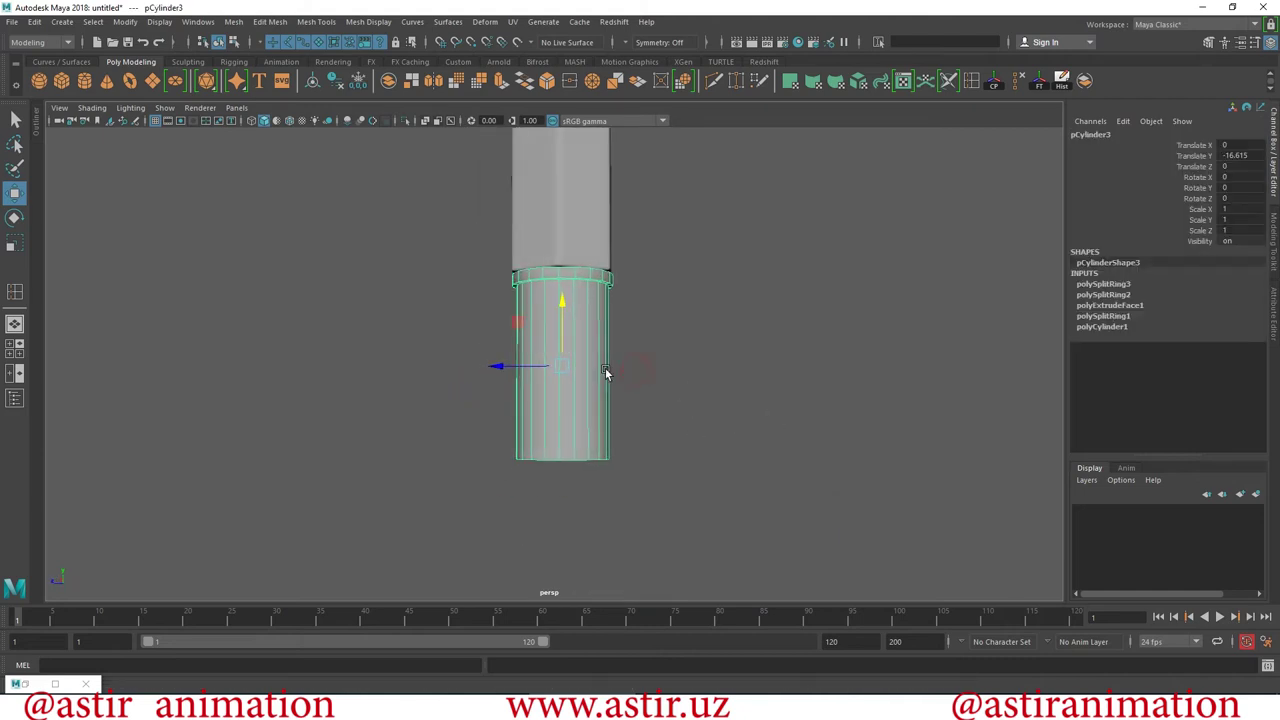
{"action": "left_click_drag", "start_coordinate": [624, 398], "coordinate": [744, 201], "text": "alt"}
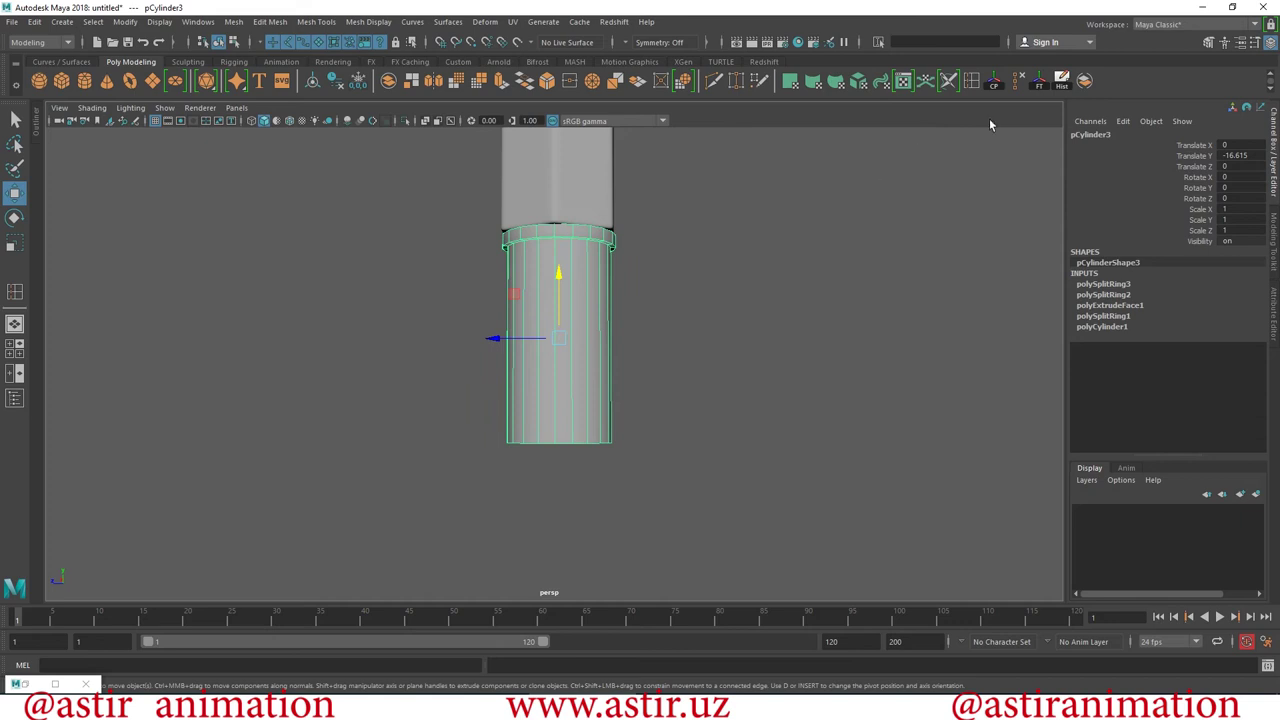
{"action": "right_click_drag", "start_coordinate": [560, 310], "coordinate": [552, 325], "text": "shift"}
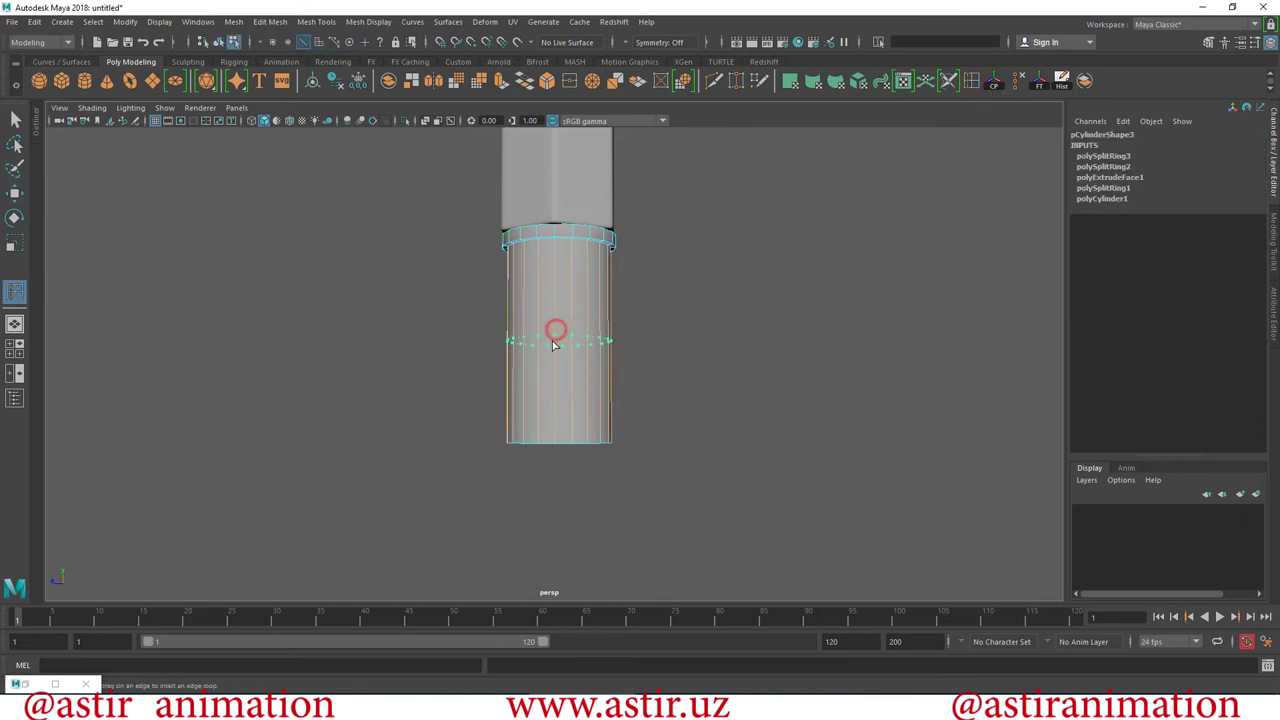
Add a mid-height edge loop and scale the bottom vertex ring down.
{"action": "left_click", "coordinate": [556, 348]}
{"action": "left_click", "coordinate": [14, 192]}
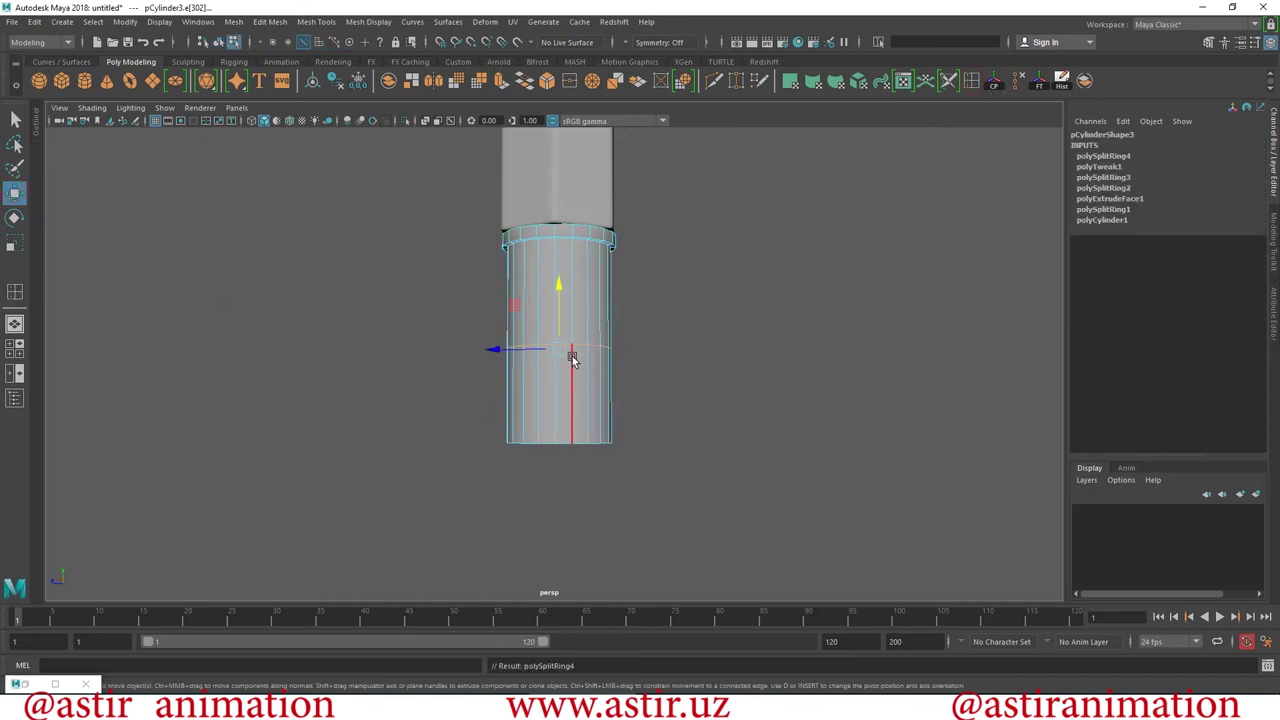
{"action": "left_click", "coordinate": [406, 381]}
{"action": "left_click_drag", "start_coordinate": [884, 512], "coordinate": [884, 512]}
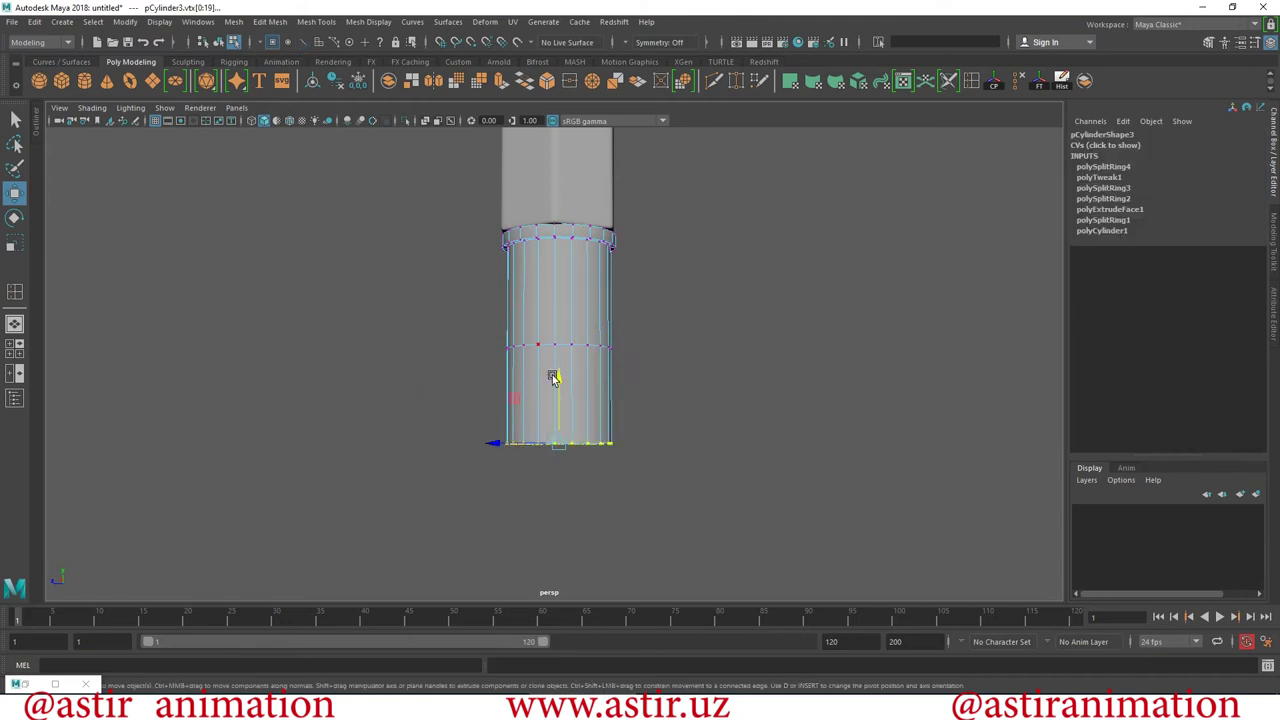
{"action": "key", "text": "r"}
{"action": "left_click_drag", "start_coordinate": [560, 514], "coordinate": [537, 507]}
Shrink the bottom vertex ring further into a narrow pointed tip.
{"action": "scroll", "coordinate": [289, 374], "scroll_direction": "down", "scroll_amount": 5}
{"action": "mouse_move", "coordinate": [289, 374]}
{"action": "left_mouse_down", "text": "alt"}
{"action": "mouse_move", "coordinate": [688, 420]}
{"action": "mouse_move", "coordinate": [729, 560]}
{"action": "left_mouse_up", "text": "alt"}
{"action": "scroll", "coordinate": [492, 432], "scroll_direction": "up", "scroll_amount": 5}
{"action": "mouse_move", "coordinate": [492, 432]}
{"action": "left_mouse_down", "text": "alt"}
{"action": "mouse_move", "coordinate": [413, 465]}
{"action": "mouse_move", "coordinate": [594, 366]}
{"action": "mouse_move", "coordinate": [591, 251]}
{"action": "mouse_move", "coordinate": [586, 477]}
{"action": "mouse_move", "coordinate": [600, 480]}
{"action": "mouse_move", "coordinate": [690, 372]}
{"action": "left_mouse_up", "text": "alt"}
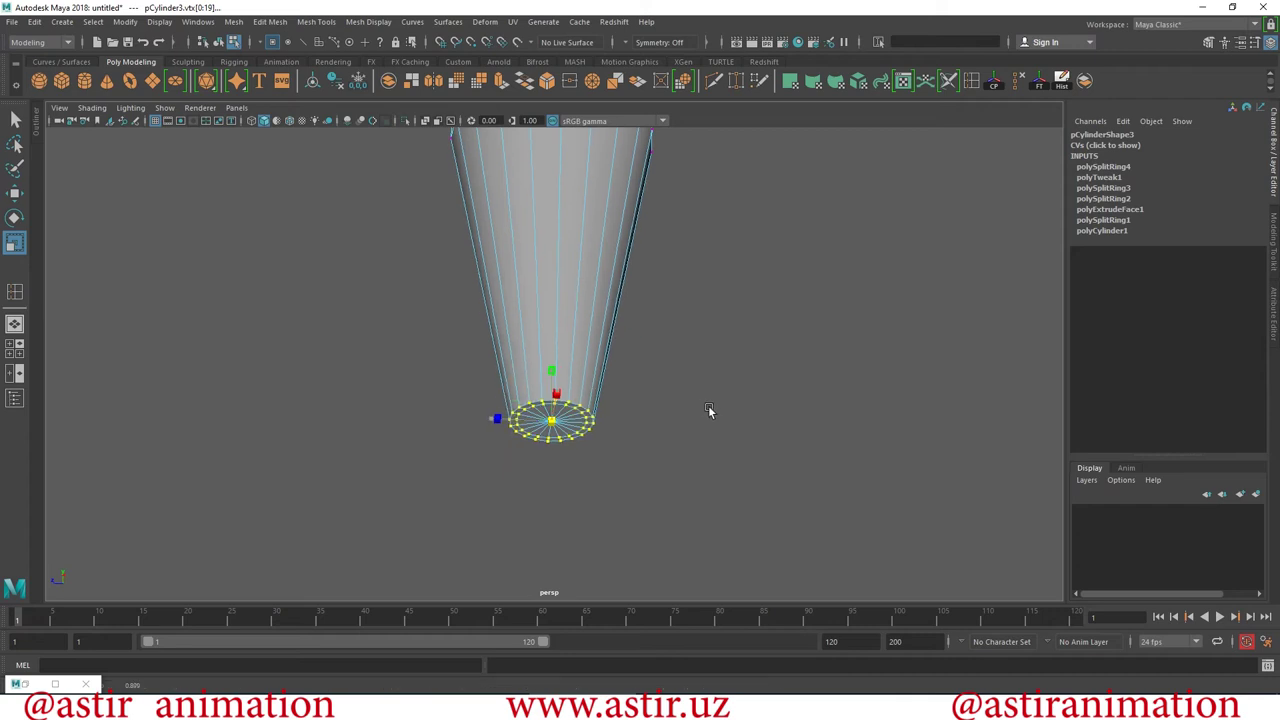
{"action": "middle_click_drag", "start_coordinate": [705, 410], "coordinate": [568, 278]}
{"action": "right_click_drag", "start_coordinate": [549, 255], "coordinate": [787, 251]}
Lower pCylinder3 slightly beneath the column to Translate Y -16.691.
{"action": "right_click_drag", "start_coordinate": [806, 443], "coordinate": [813, 274], "text": "alt"}
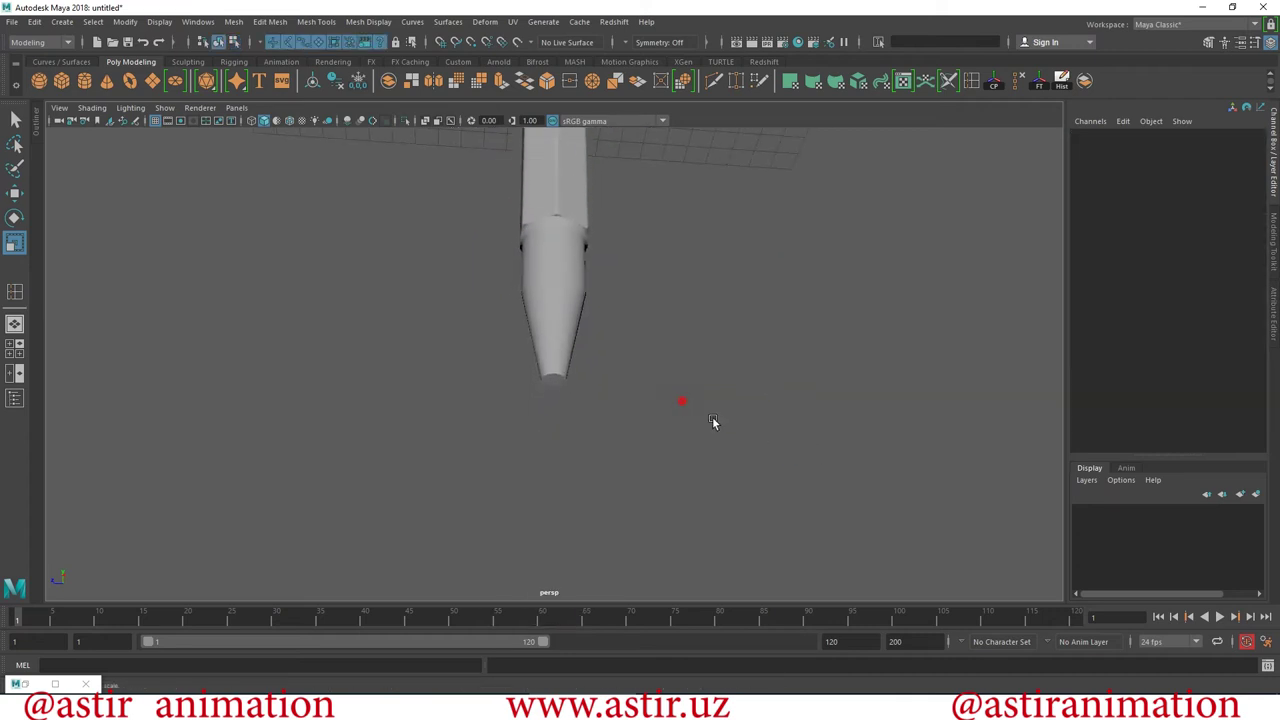
{"action": "mouse_move", "coordinate": [813, 274]}
{"action": "left_mouse_down", "text": "alt"}
{"action": "mouse_move", "coordinate": [701, 215]}
{"action": "mouse_move", "coordinate": [494, 346]}
{"action": "left_mouse_up", "text": "alt"}
{"action": "right_click_drag", "start_coordinate": [494, 346], "coordinate": [550, 262], "text": "alt"}
{"action": "left_click", "coordinate": [550, 262]}
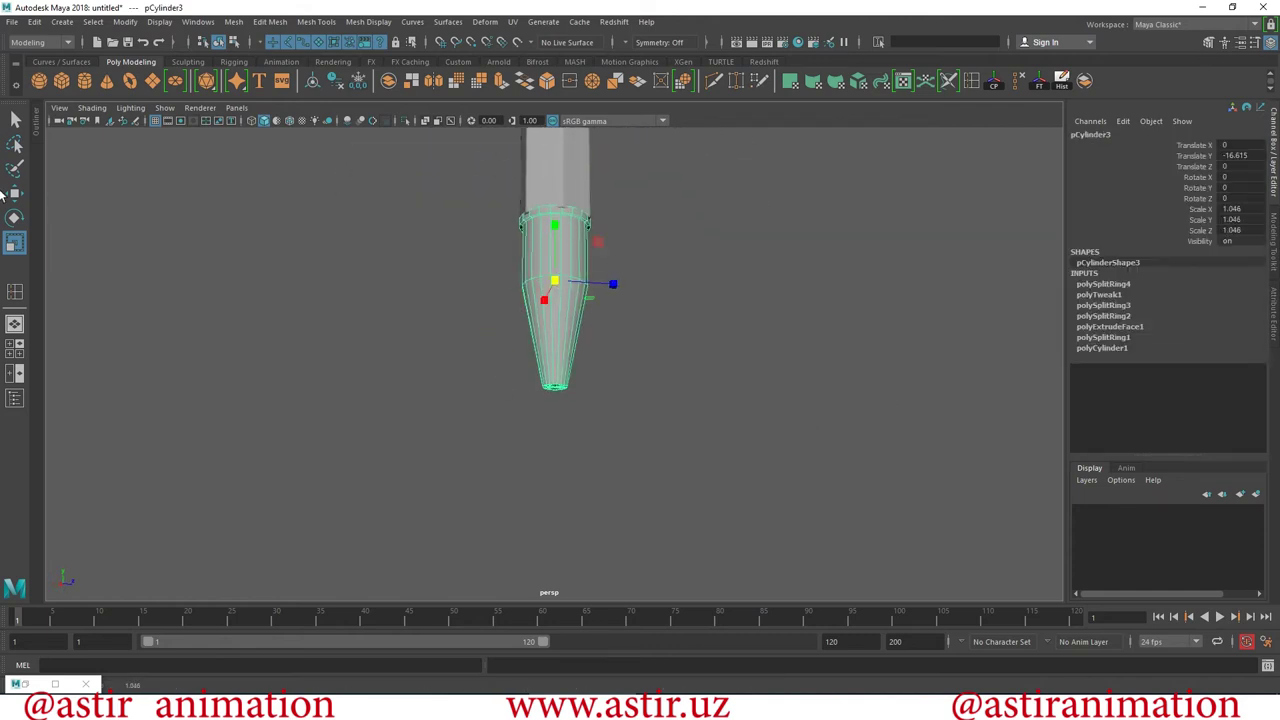
{"action": "left_click", "coordinate": [14, 192]}
{"action": "left_click_drag", "start_coordinate": [550, 221], "coordinate": [555, 227]}
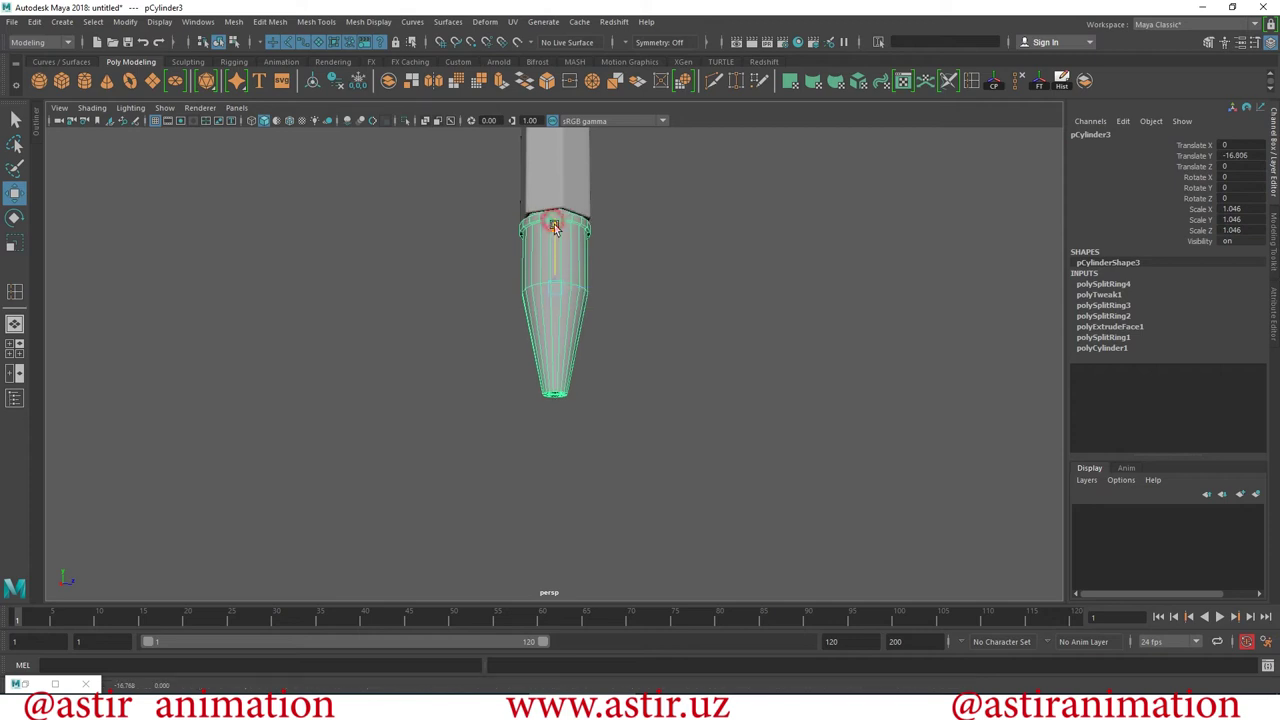
{"action": "left_click", "coordinate": [709, 369]}
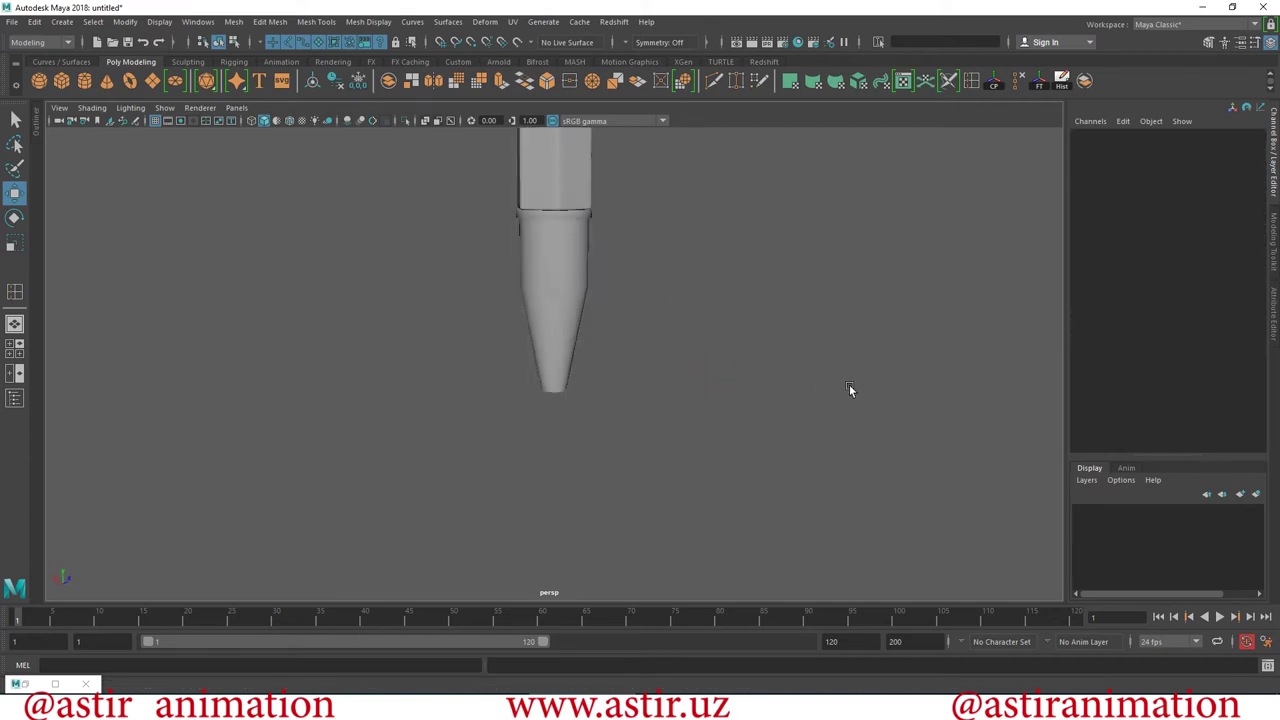
Orbit and zoom around the tapered cylinder to inspect it, leaving it selected.
{"action": "mouse_move", "coordinate": [488, 252]}
{"action": "left_mouse_down", "text": "alt"}
{"action": "mouse_move", "coordinate": [678, 213]}
{"action": "mouse_move", "coordinate": [971, 217]}
{"action": "left_mouse_up", "text": "alt"}
{"action": "right_click_drag", "start_coordinate": [466, 306], "coordinate": [691, 466], "text": "alt"}
{"action": "mouse_move", "coordinate": [803, 408]}
{"action": "left_mouse_down", "text": "alt"}
{"action": "mouse_move", "coordinate": [749, 434]}
{"action": "mouse_move", "coordinate": [621, 244]}
{"action": "left_mouse_up", "text": "alt"}
{"action": "left_click", "coordinate": [548, 248]}
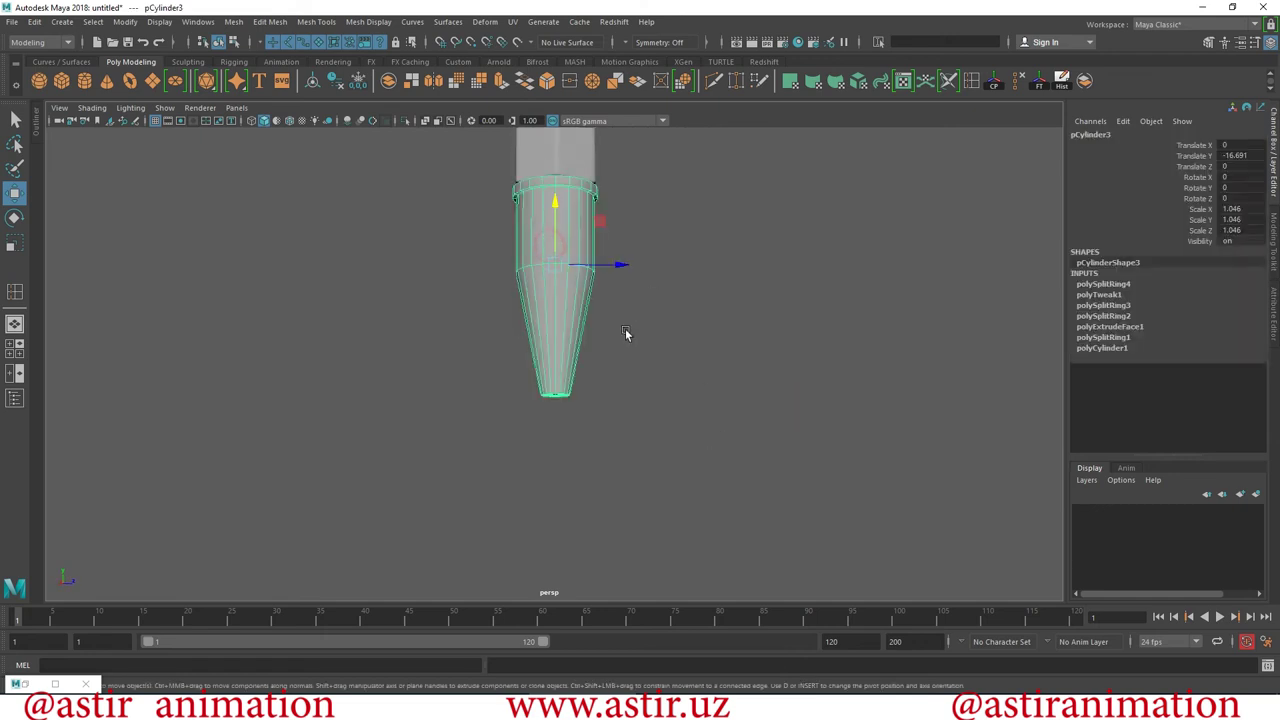
{"action": "right_click_drag", "start_coordinate": [625, 334], "coordinate": [737, 457], "text": "alt"}
{"action": "left_click", "coordinate": [726, 440]}
{"action": "right_click_drag", "start_coordinate": [785, 505], "coordinate": [586, 428], "text": "alt"}
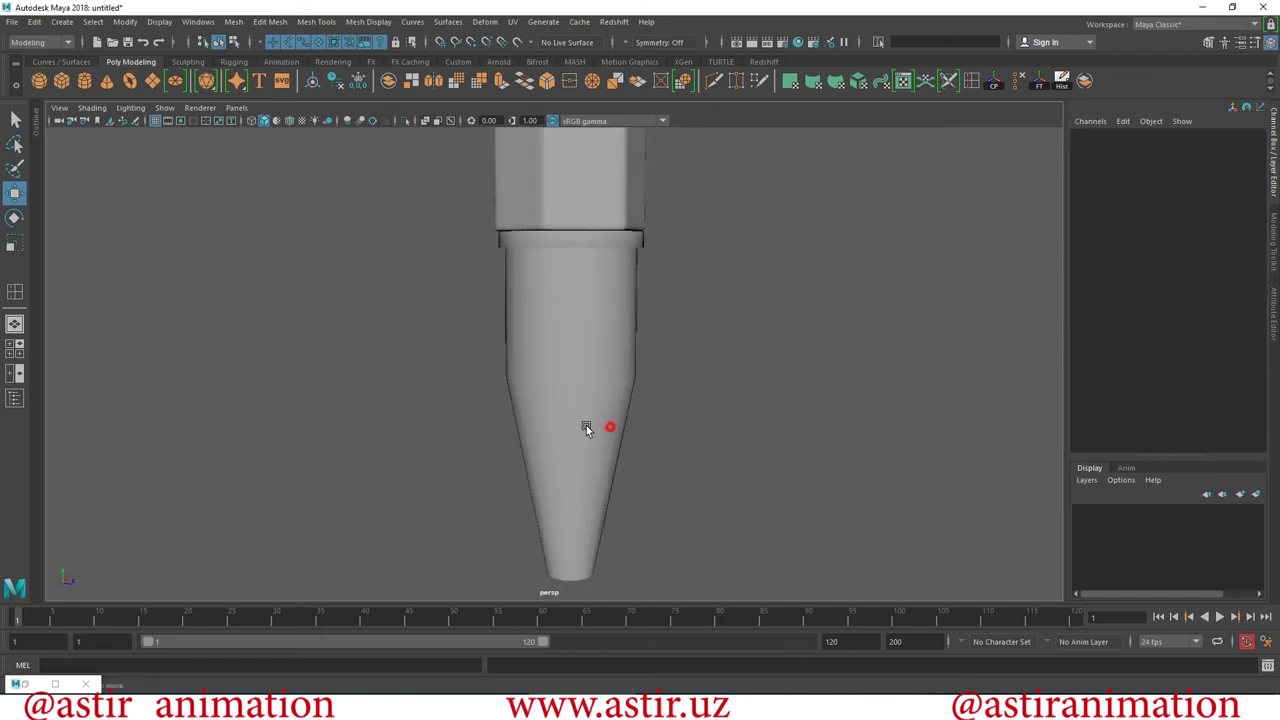
{"action": "left_click", "coordinate": [568, 344]}
Preview pCylinder3 as a smoothed mesh with key 3 and reselect it.
{"action": "key", "text": "3"}
{"action": "left_click", "coordinate": [757, 336]}
{"action": "left_click", "coordinate": [613, 337]}
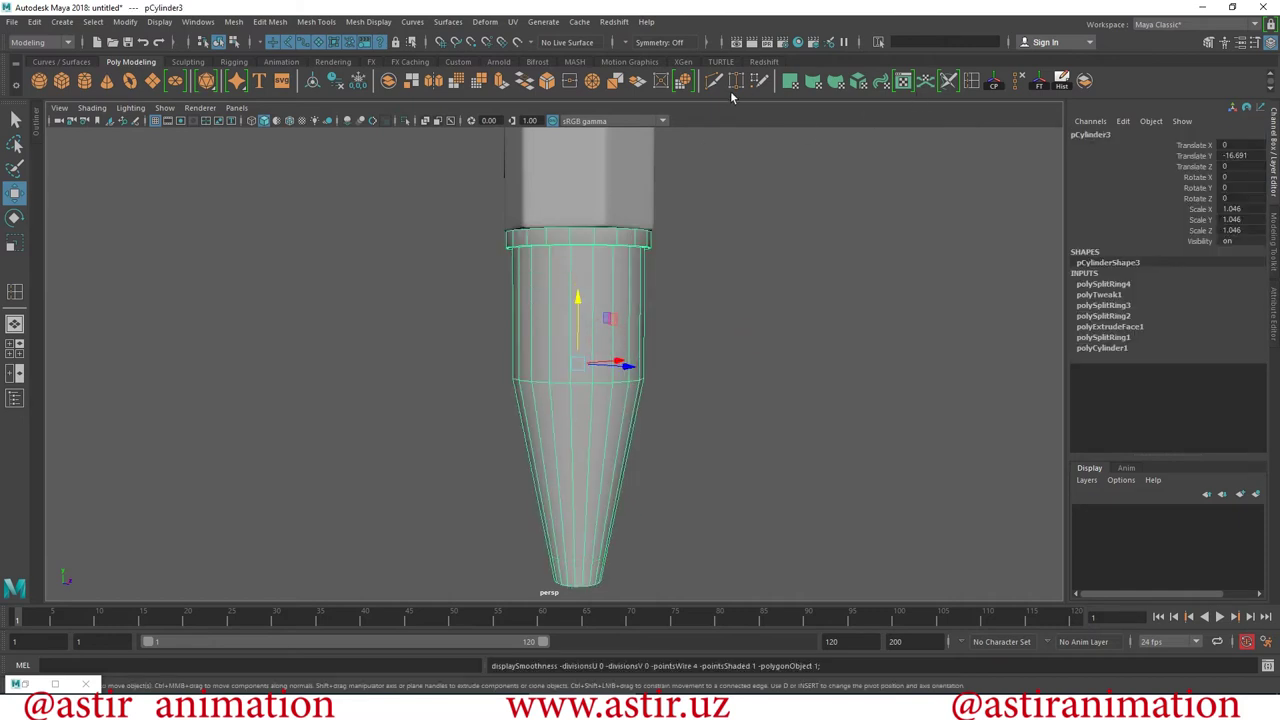
{"action": "left_click", "coordinate": [353, 25]}
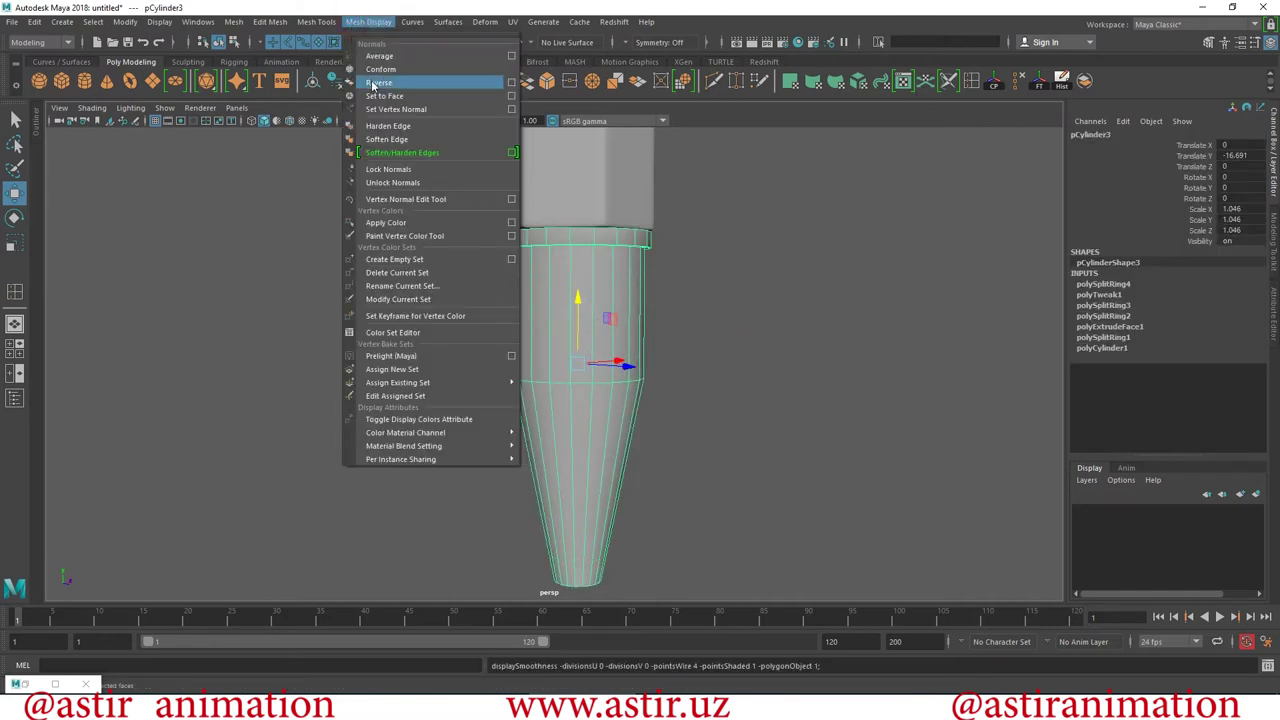
{"action": "left_click", "coordinate": [318, 21]}
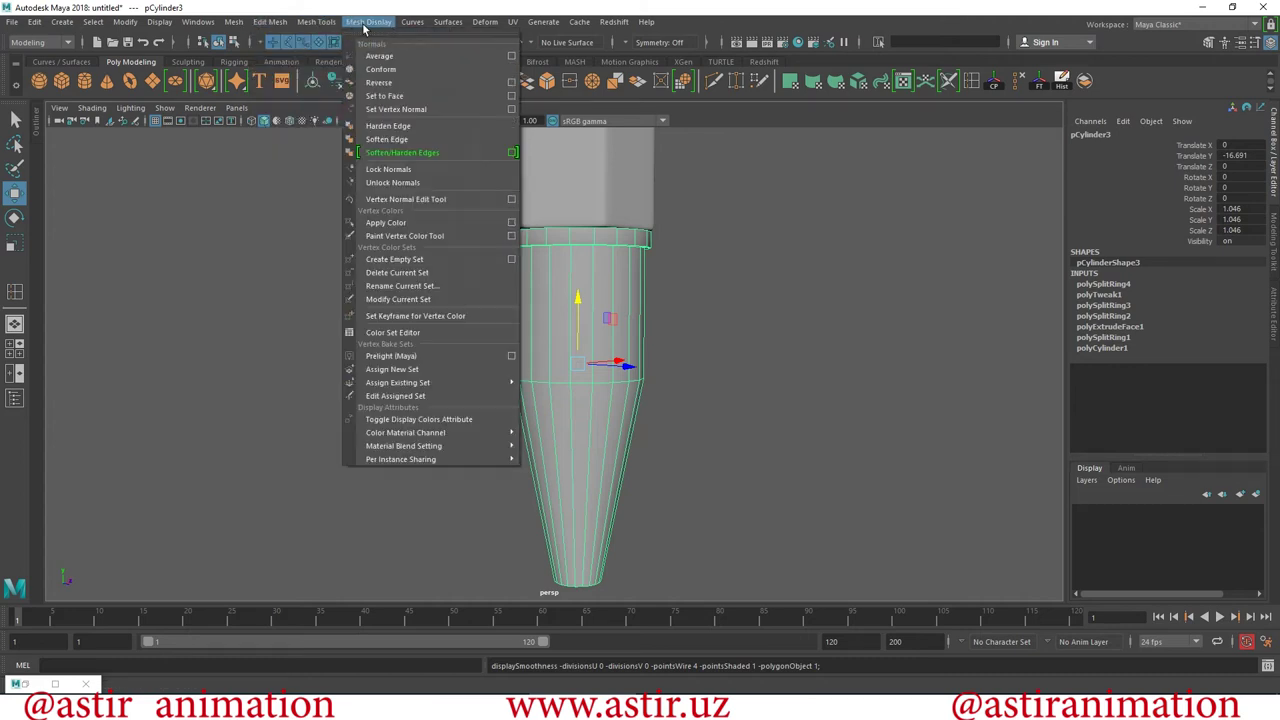
Insert four holding edge loops around the cylinder's collar.
{"action": "left_click", "coordinate": [345, 122]}
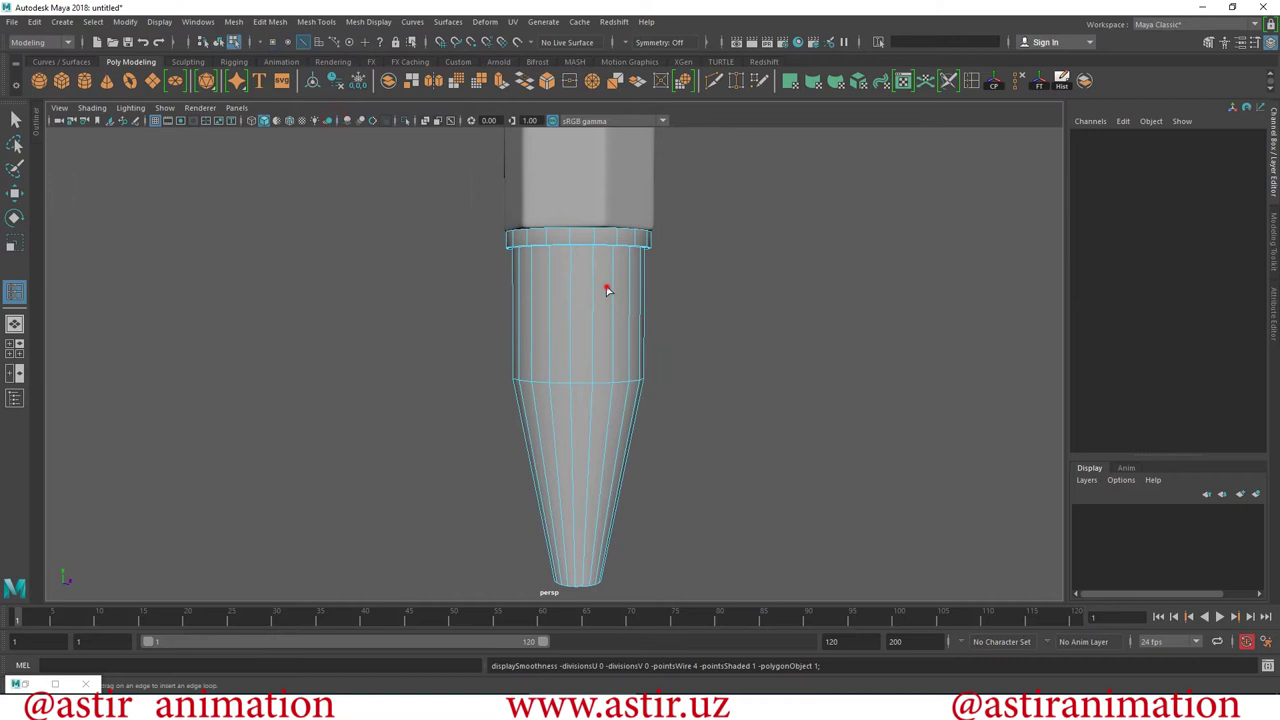
{"action": "scroll", "coordinate": [606, 286], "scroll_direction": "up", "scroll_amount": 5}
{"action": "scroll", "coordinate": [659, 544], "scroll_direction": "up", "scroll_amount": 3}
{"action": "left_click_drag", "start_coordinate": [531, 357], "coordinate": [608, 494], "text": "alt"}
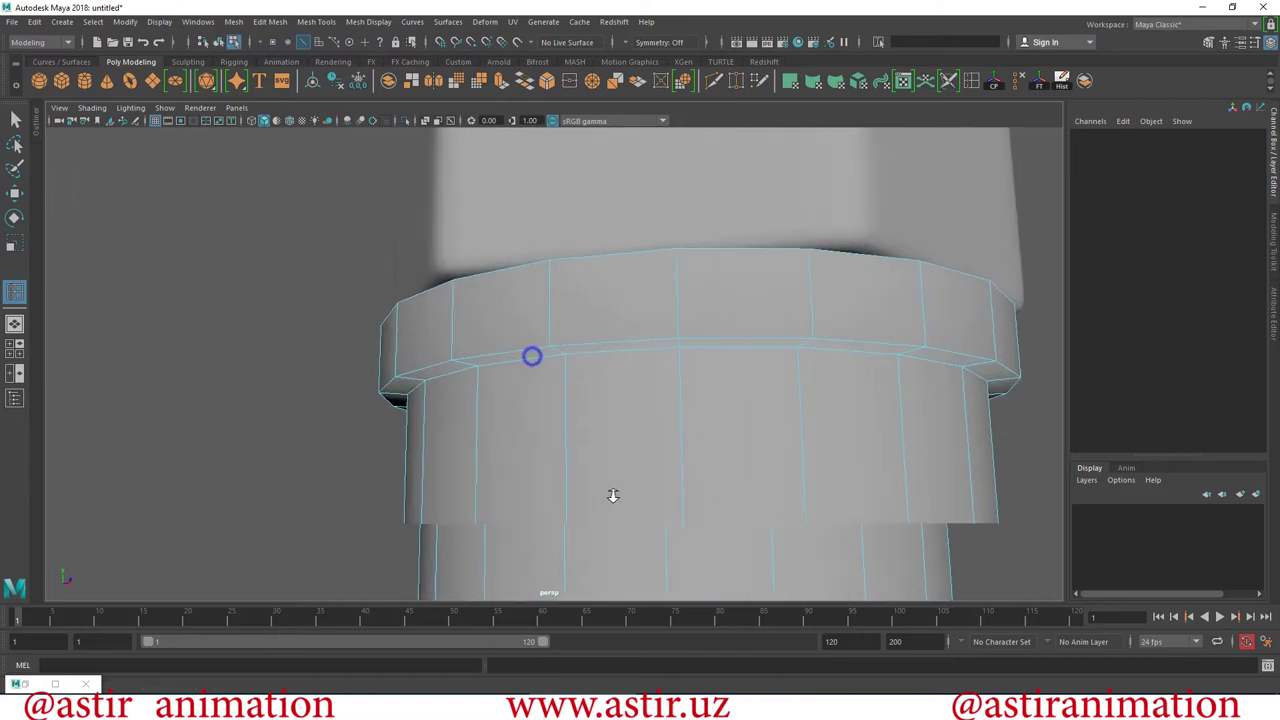
{"action": "scroll", "coordinate": [423, 409], "scroll_direction": "up", "scroll_amount": 3}
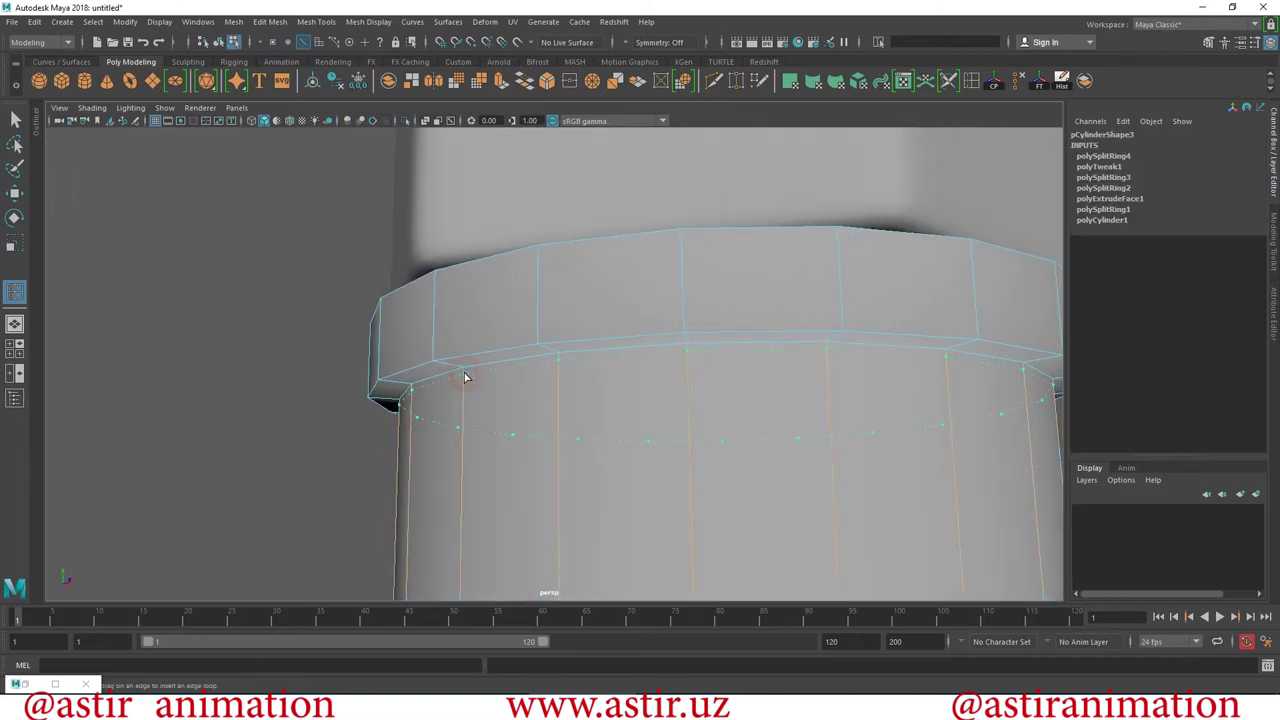
{"action": "left_click_drag", "start_coordinate": [465, 376], "coordinate": [438, 357]}
{"action": "left_click", "coordinate": [433, 349]}
{"action": "left_click_drag", "start_coordinate": [563, 394], "coordinate": [437, 334], "text": "alt"}
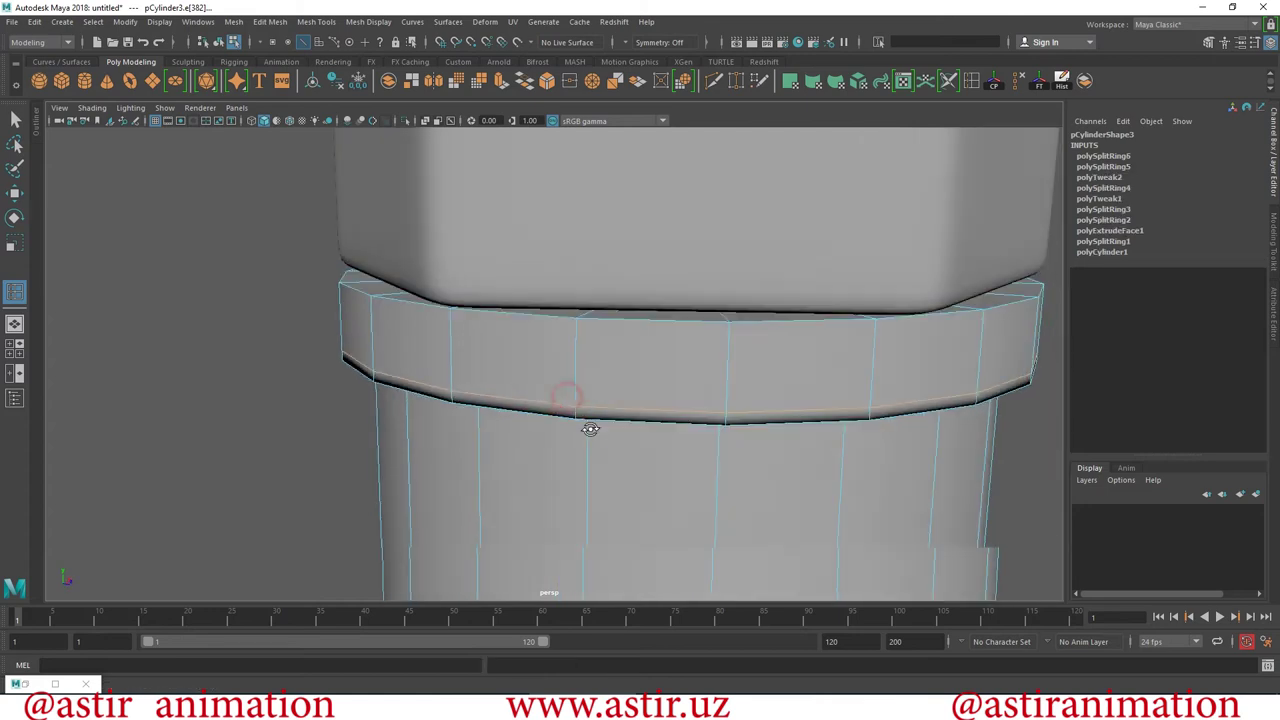
{"action": "left_click", "coordinate": [451, 338]}
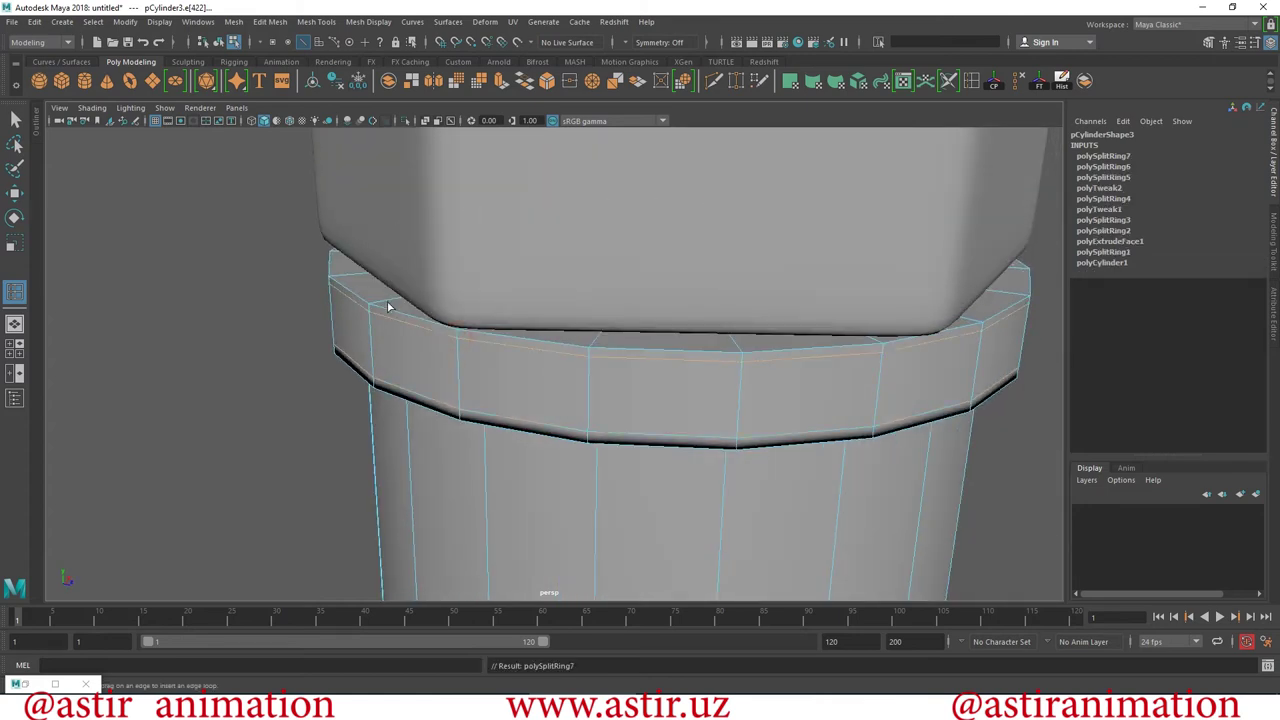
{"action": "left_click", "coordinate": [446, 332]}
Add two edge loops where the cylinder begins to taper.
{"action": "left_click_drag", "start_coordinate": [446, 332], "coordinate": [466, 300], "text": "alt"}
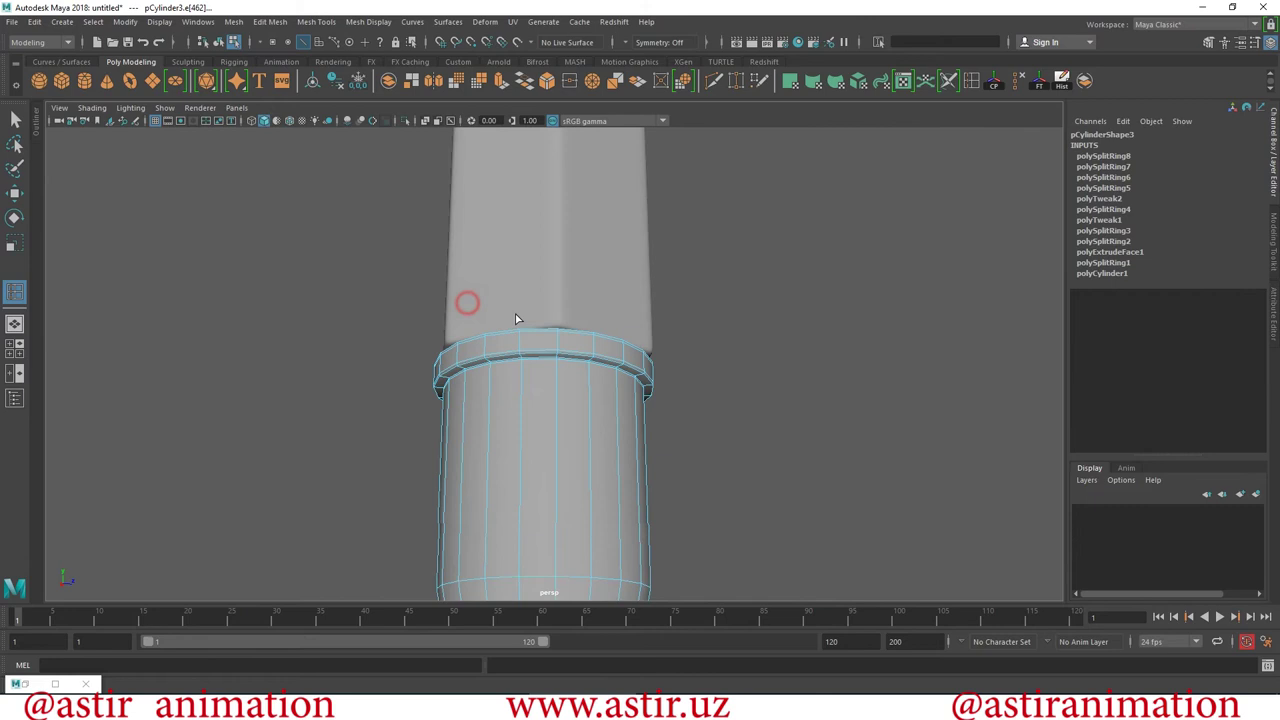
{"action": "right_click_drag", "start_coordinate": [466, 300], "coordinate": [620, 402], "text": "alt"}
{"action": "left_click_drag", "start_coordinate": [378, 409], "coordinate": [421, 399], "text": "alt"}
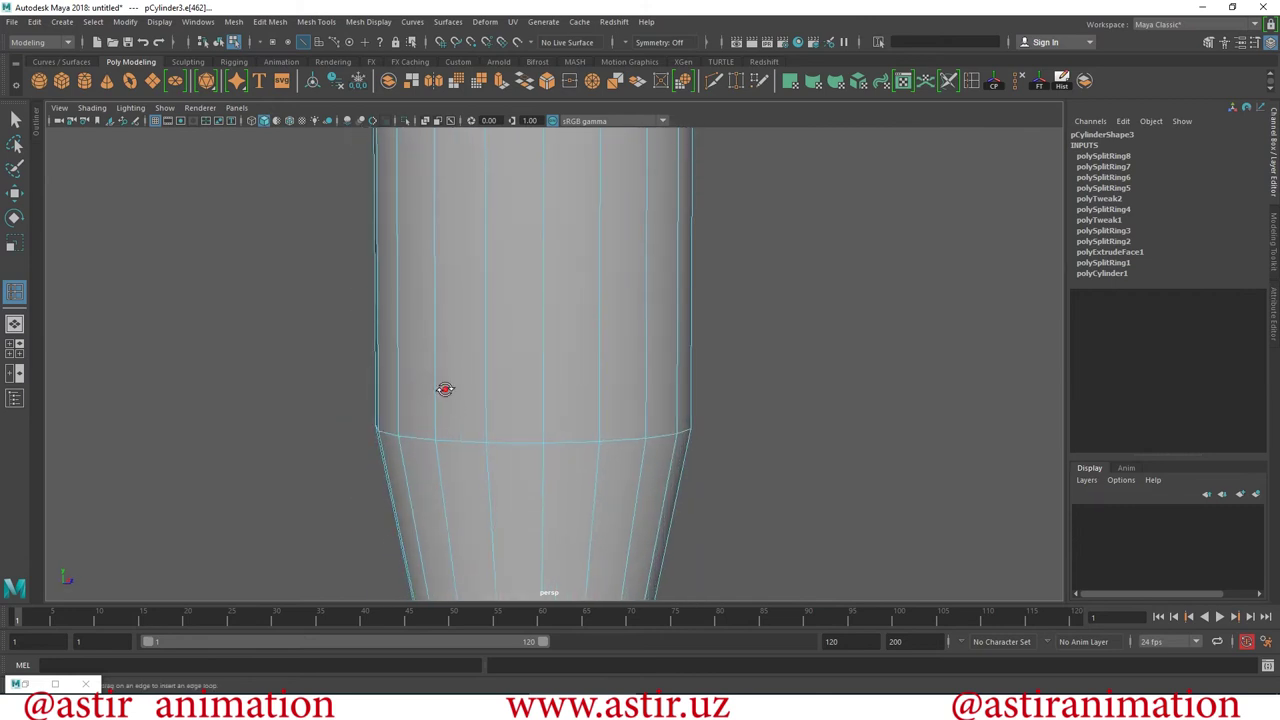
{"action": "left_click", "coordinate": [426, 403]}
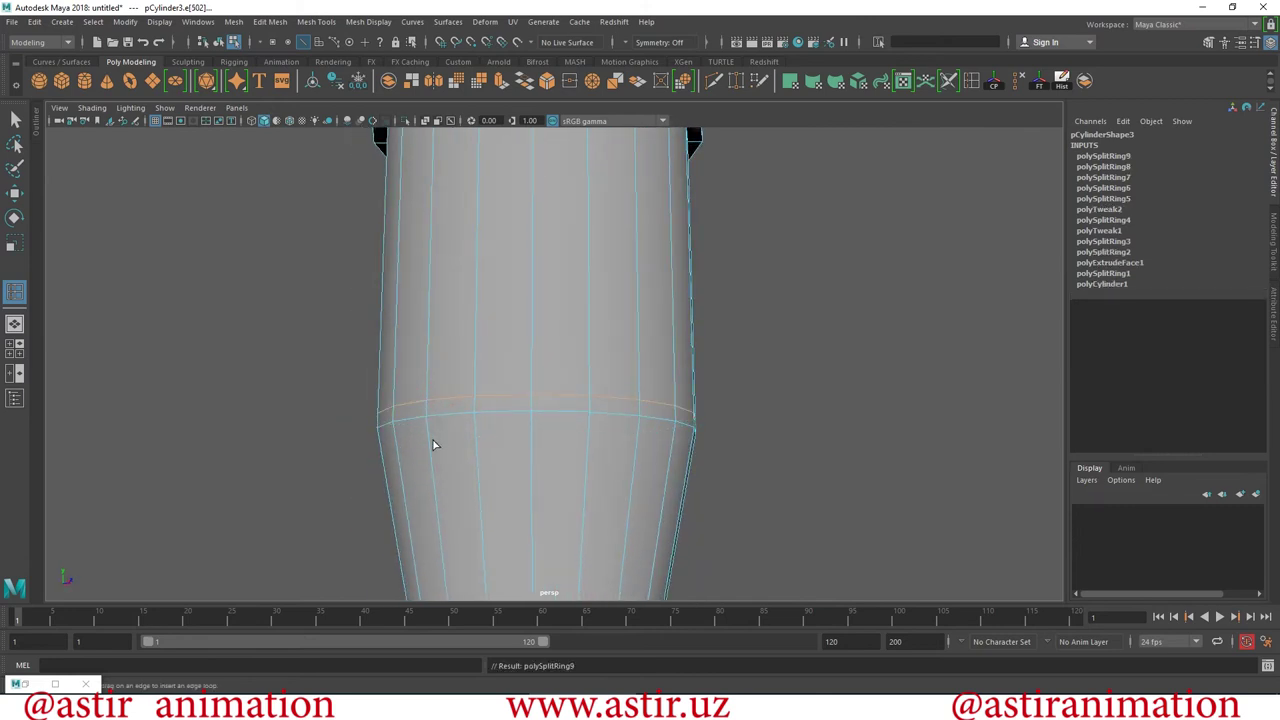
{"action": "left_click", "coordinate": [634, 472]}
{"action": "right_click_drag", "start_coordinate": [634, 472], "coordinate": [380, 437], "text": "alt"}
{"action": "mouse_move", "coordinate": [380, 437]}
{"action": "left_mouse_down", "text": "alt"}
{"action": "mouse_move", "coordinate": [657, 363]}
{"action": "mouse_move", "coordinate": [860, 374]}
{"action": "mouse_move", "coordinate": [633, 269]}
{"action": "left_mouse_up", "text": "alt"}
Chamfer the bottom cap's centre vertex into a small face.
{"action": "key", "text": "w"}
{"action": "mouse_move", "coordinate": [240, 177]}
{"action": "left_mouse_down", "text": "alt"}
{"action": "mouse_move", "coordinate": [731, 447]}
{"action": "mouse_move", "coordinate": [663, 466]}
{"action": "mouse_move", "coordinate": [777, 437]}
{"action": "left_mouse_up", "text": "alt"}
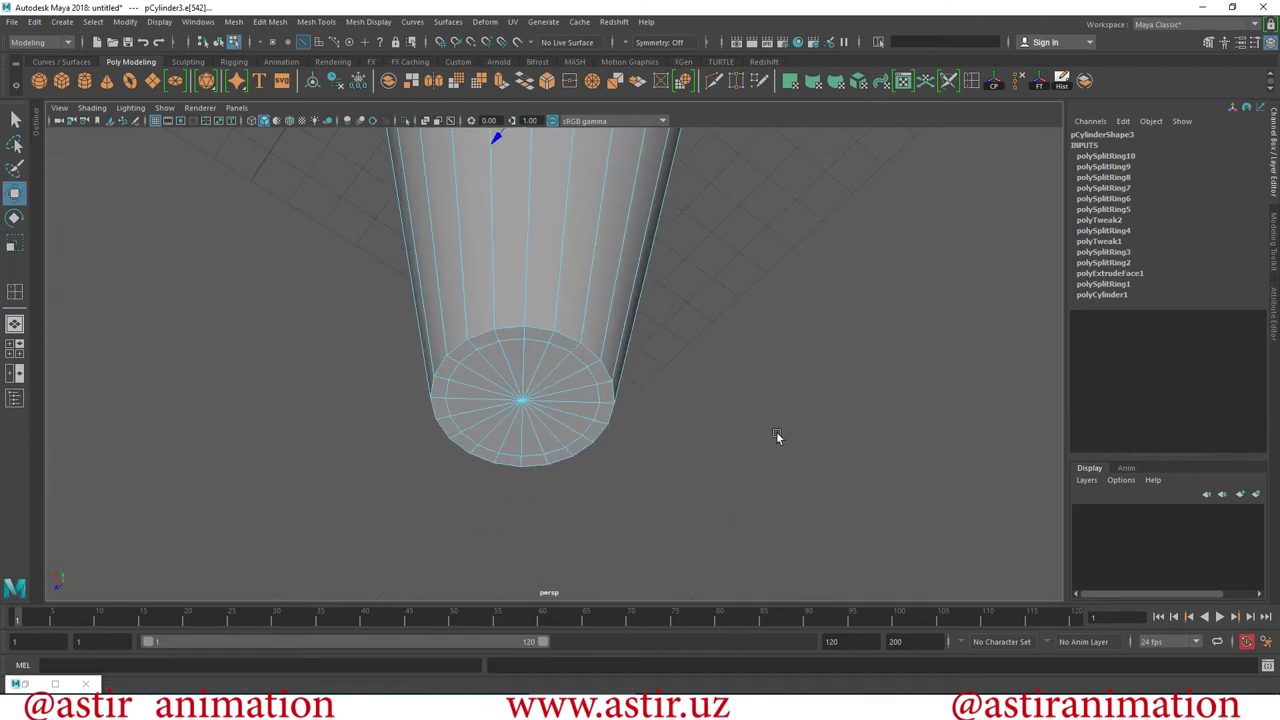
{"action": "right_click_drag", "start_coordinate": [620, 323], "coordinate": [493, 288]}
{"action": "right_click_drag", "start_coordinate": [557, 338], "coordinate": [567, 365]}
{"action": "left_click", "coordinate": [557, 357]}
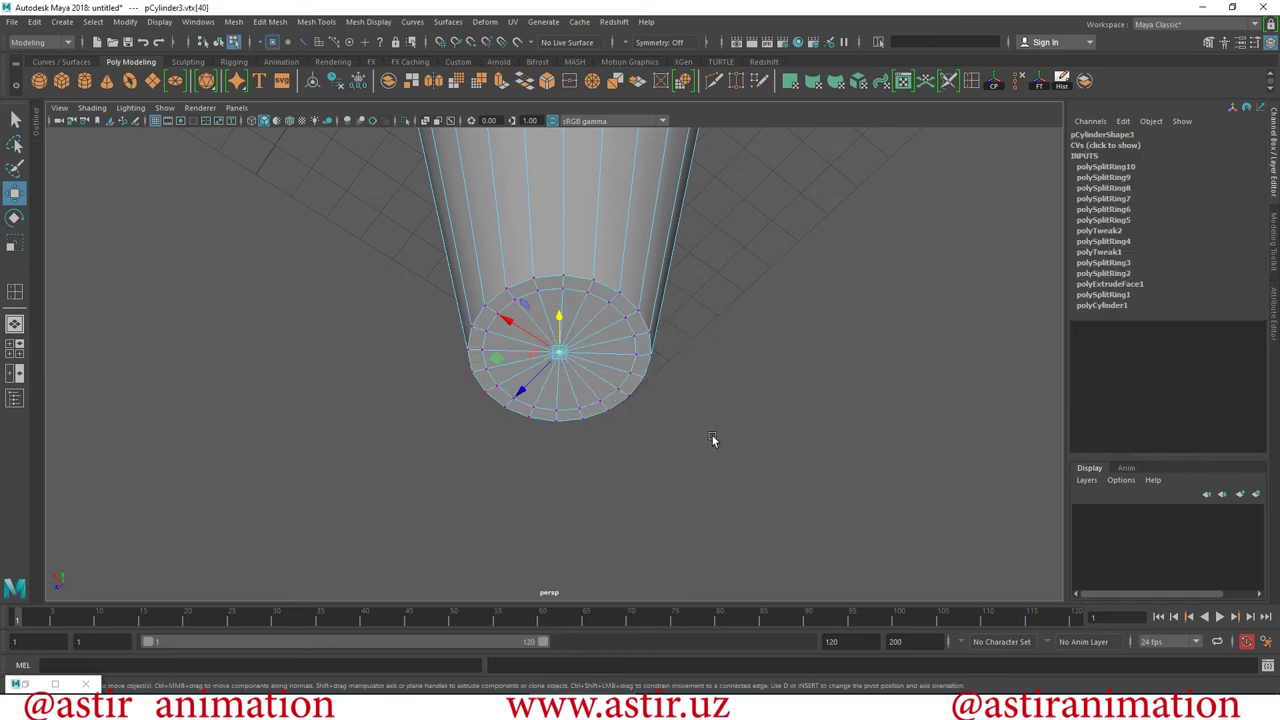
{"action": "left_click", "coordinate": [270, 22]}
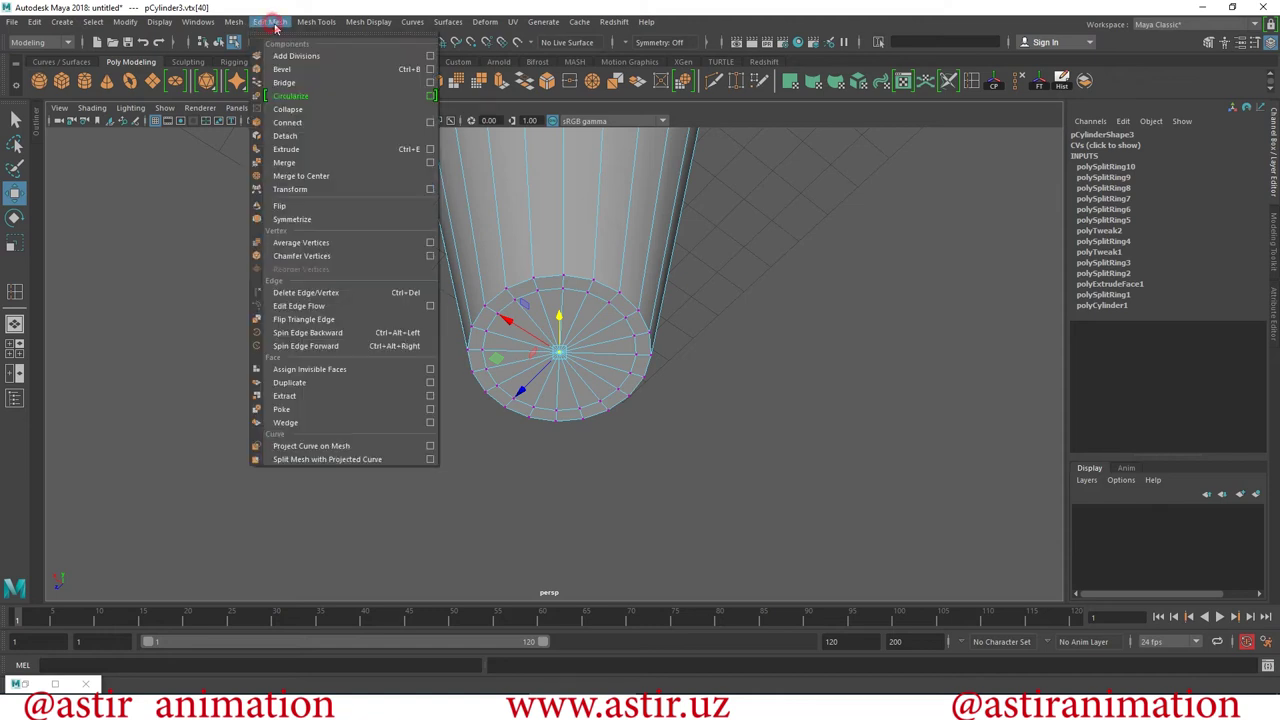
{"action": "left_click", "coordinate": [304, 256]}
Select the small centre face and scale it up to nearly fill the cap.
{"action": "scroll", "coordinate": [566, 366], "scroll_direction": "up", "scroll_amount": 2}
{"action": "right_click", "coordinate": [555, 308]}
{"action": "left_click", "coordinate": [555, 342]}
{"action": "left_click", "coordinate": [560, 365]}
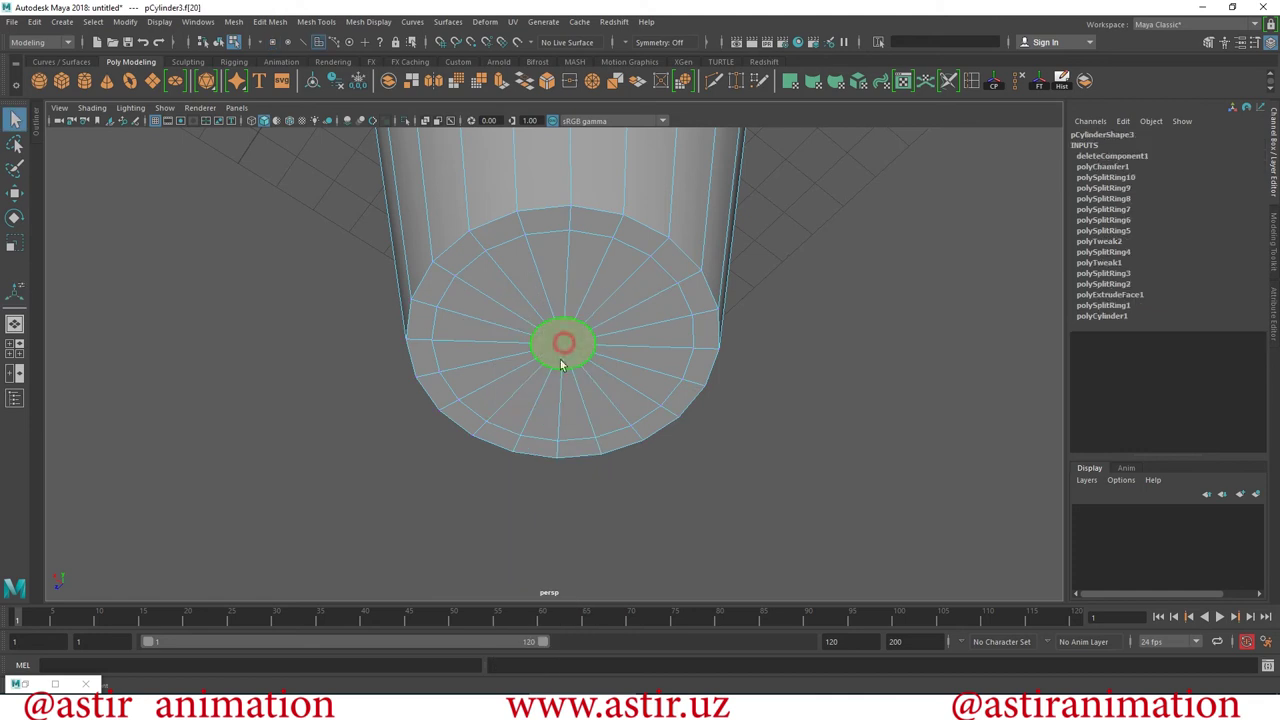
{"action": "left_click", "coordinate": [14, 244]}
{"action": "left_click_drag", "start_coordinate": [566, 349], "coordinate": [694, 387]}
Move the cap face down slightly below the rim and inspect the recess.
{"action": "mouse_move", "coordinate": [570, 330]}
{"action": "left_mouse_down", "text": "alt"}
{"action": "mouse_move", "coordinate": [637, 240]}
{"action": "mouse_move", "coordinate": [780, 395]}
{"action": "mouse_move", "coordinate": [714, 339]}
{"action": "left_mouse_up", "text": "alt"}
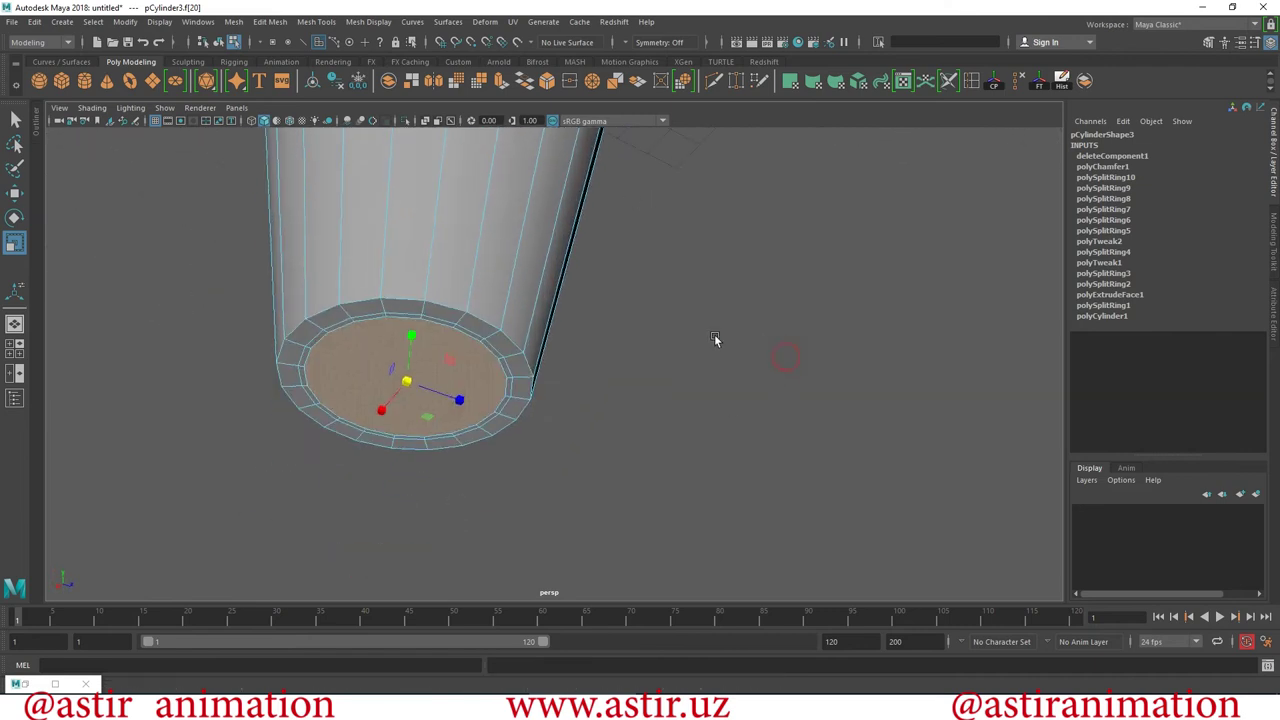
{"action": "left_click", "coordinate": [15, 193]}
{"action": "mouse_move", "coordinate": [414, 333]}
{"action": "left_mouse_down"}
{"action": "mouse_move", "coordinate": [420, 277]}
{"action": "mouse_move", "coordinate": [484, 250]}
{"action": "mouse_move", "coordinate": [629, 377]}
{"action": "left_mouse_up"}
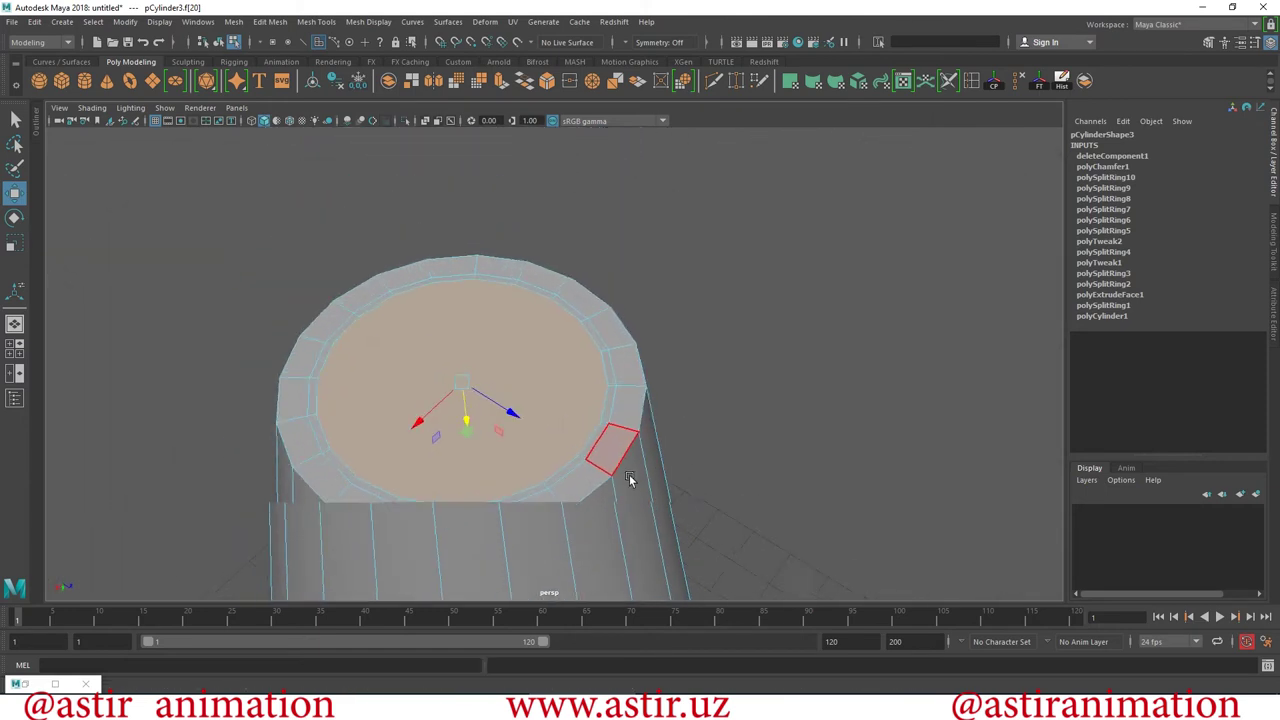
{"action": "scroll", "coordinate": [629, 479], "scroll_direction": "up", "scroll_amount": 3}
{"action": "scroll", "coordinate": [648, 433], "scroll_direction": "down", "scroll_amount": 5}
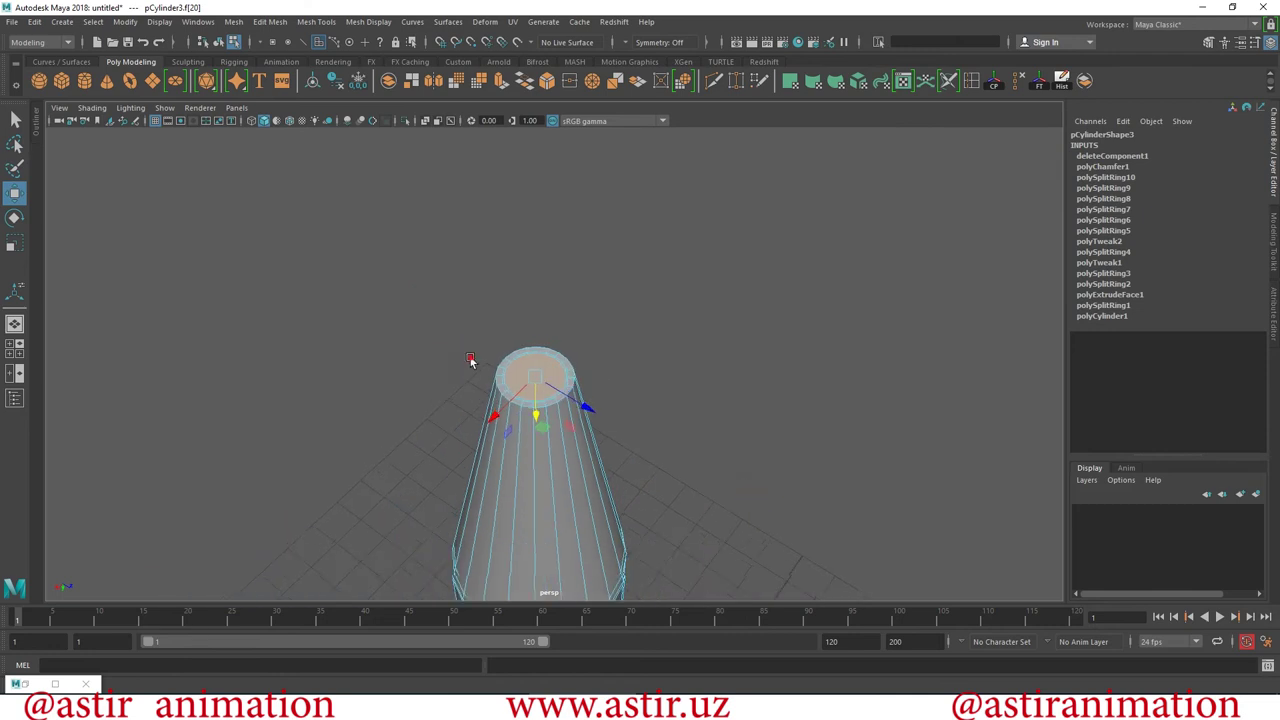
{"action": "left_click_drag", "start_coordinate": [471, 360], "coordinate": [600, 450], "text": "alt"}
{"action": "scroll", "coordinate": [874, 580], "scroll_direction": "up", "scroll_amount": 2}
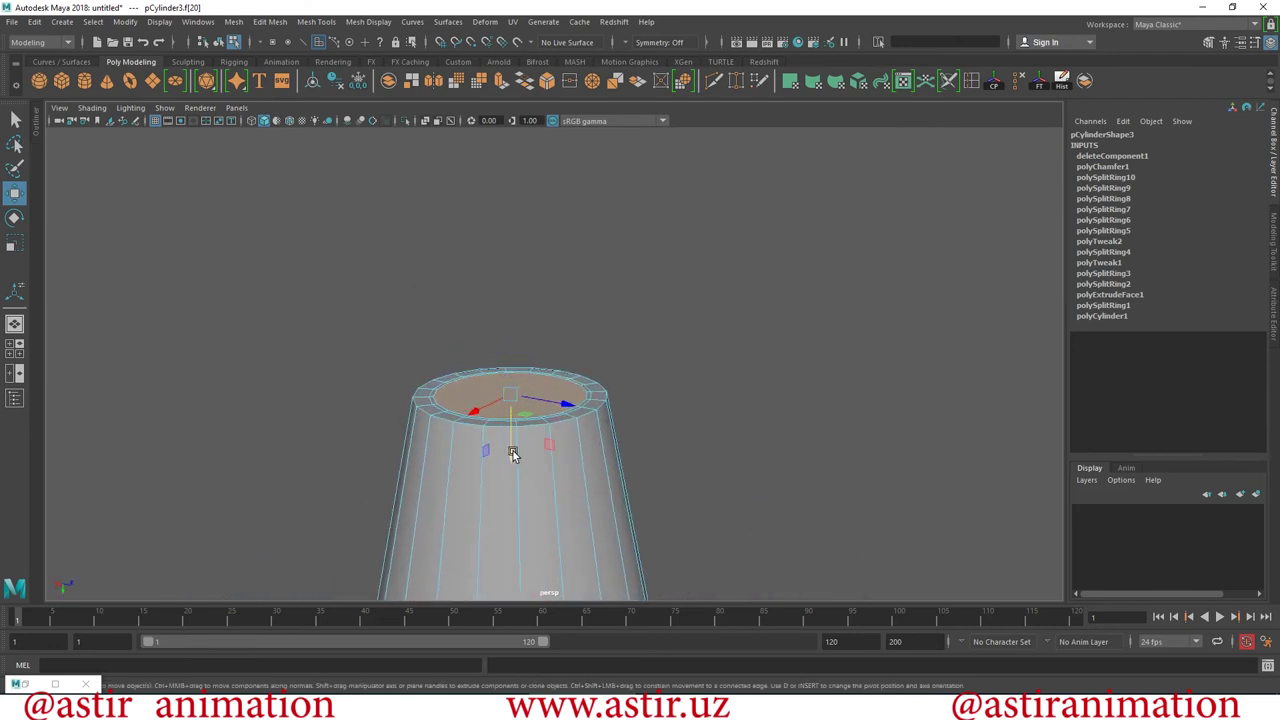
{"action": "left_click_drag", "start_coordinate": [512, 454], "coordinate": [511, 543]}
{"action": "mouse_move", "coordinate": [511, 592]}
{"action": "left_mouse_down", "text": "alt"}
{"action": "mouse_move", "coordinate": [534, 420]}
{"action": "mouse_move", "coordinate": [534, 551]}
{"action": "mouse_move", "coordinate": [603, 463]}
{"action": "mouse_move", "coordinate": [552, 239]}
{"action": "mouse_move", "coordinate": [607, 540]}
{"action": "mouse_move", "coordinate": [631, 342]}
{"action": "left_mouse_up", "text": "alt"}
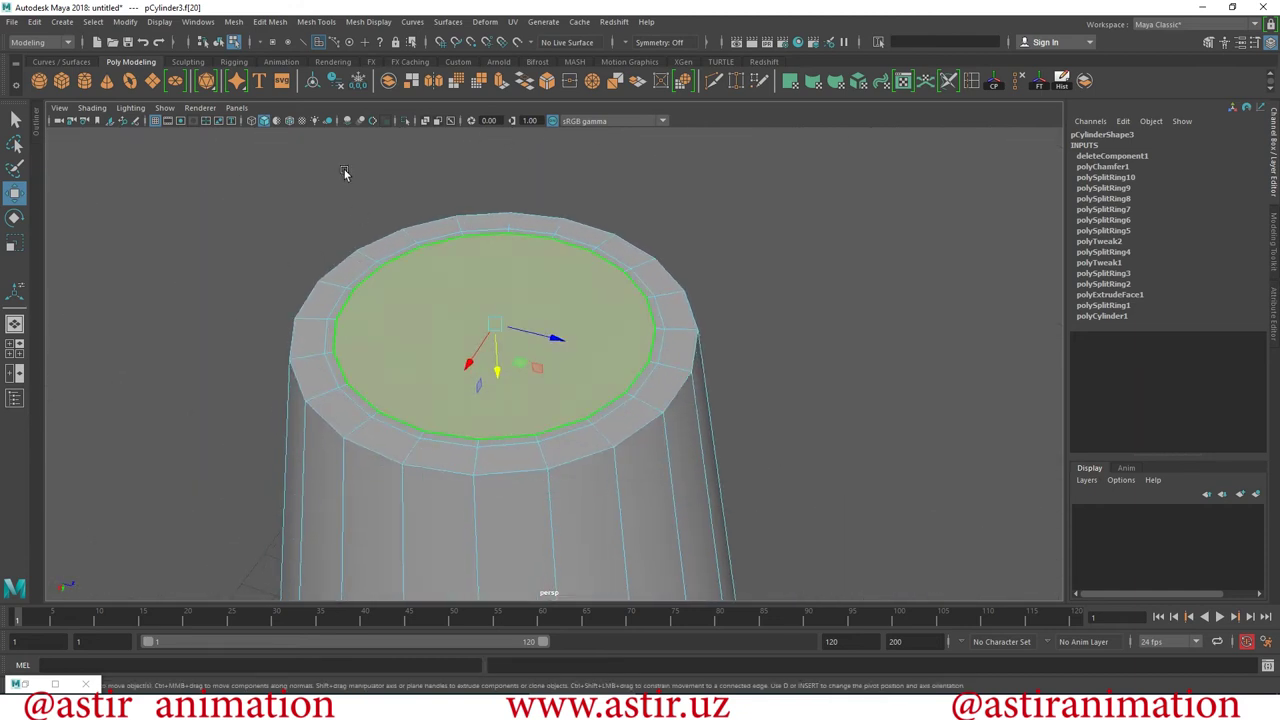
{"action": "left_click", "coordinate": [368, 22]}
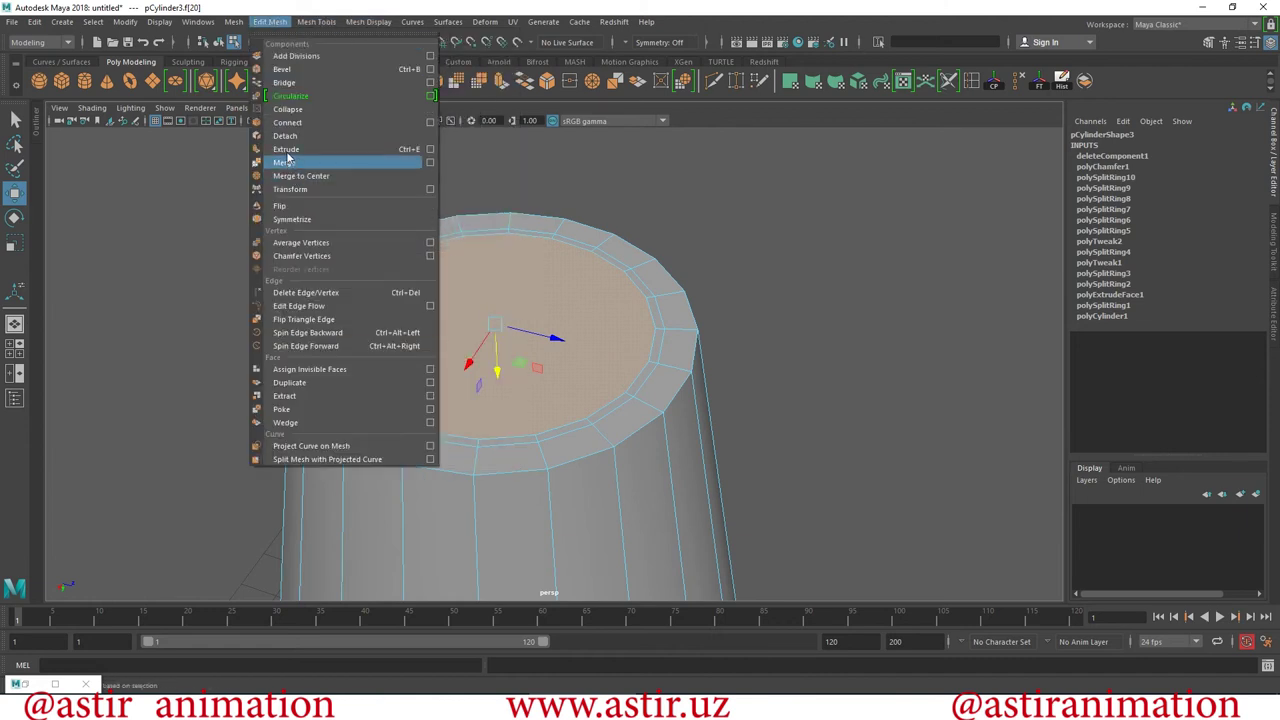
Extrude the top face and push it deep into the cylinder.
{"action": "left_click", "coordinate": [286, 149]}
{"action": "mouse_move", "coordinate": [505, 327]}
{"action": "left_mouse_down"}
{"action": "mouse_move", "coordinate": [558, 565]}
{"action": "mouse_move", "coordinate": [634, 496]}
{"action": "left_mouse_up"}
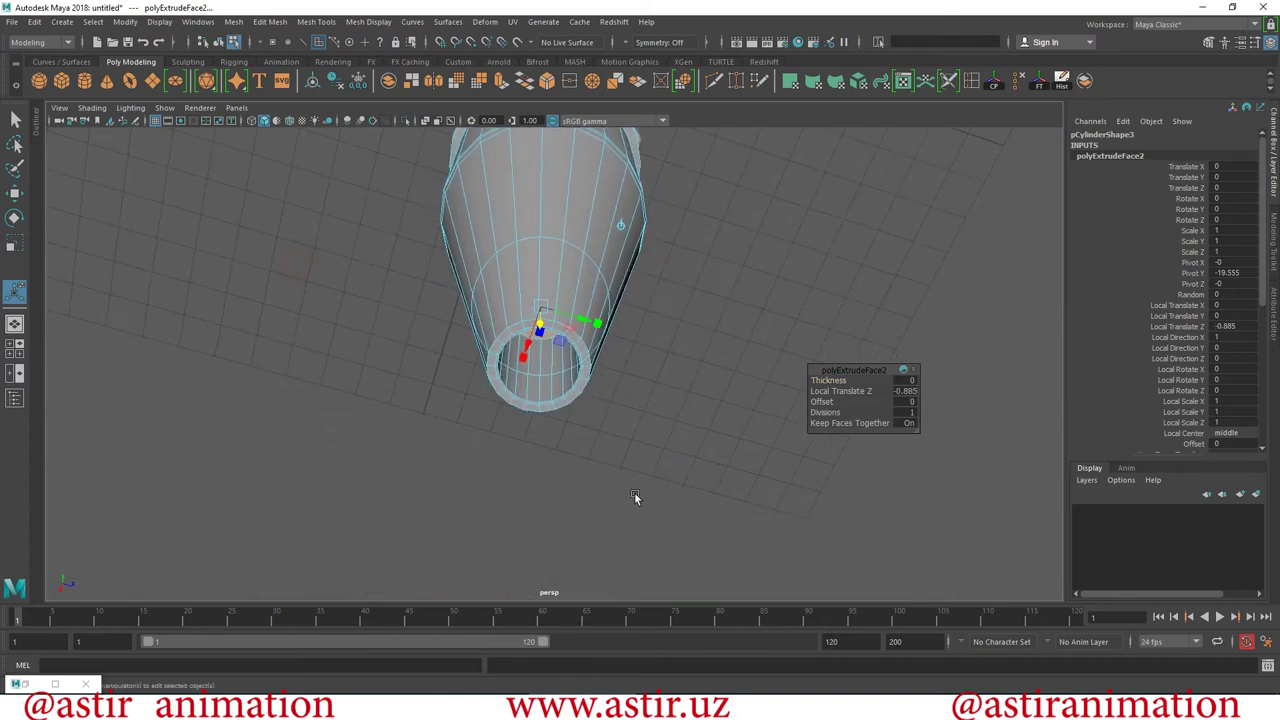
{"action": "mouse_move", "coordinate": [627, 268]}
{"action": "left_mouse_down", "text": "alt"}
{"action": "mouse_move", "coordinate": [380, 171]}
{"action": "mouse_move", "coordinate": [643, 331]}
{"action": "mouse_move", "coordinate": [623, 274]}
{"action": "mouse_move", "coordinate": [603, 376]}
{"action": "left_mouse_up", "text": "alt"}
{"action": "mouse_move", "coordinate": [603, 376]}
{"action": "right_mouse_down", "text": "alt"}
{"action": "mouse_move", "coordinate": [702, 475]}
{"action": "mouse_move", "coordinate": [611, 445]}
{"action": "right_mouse_up", "text": "alt"}
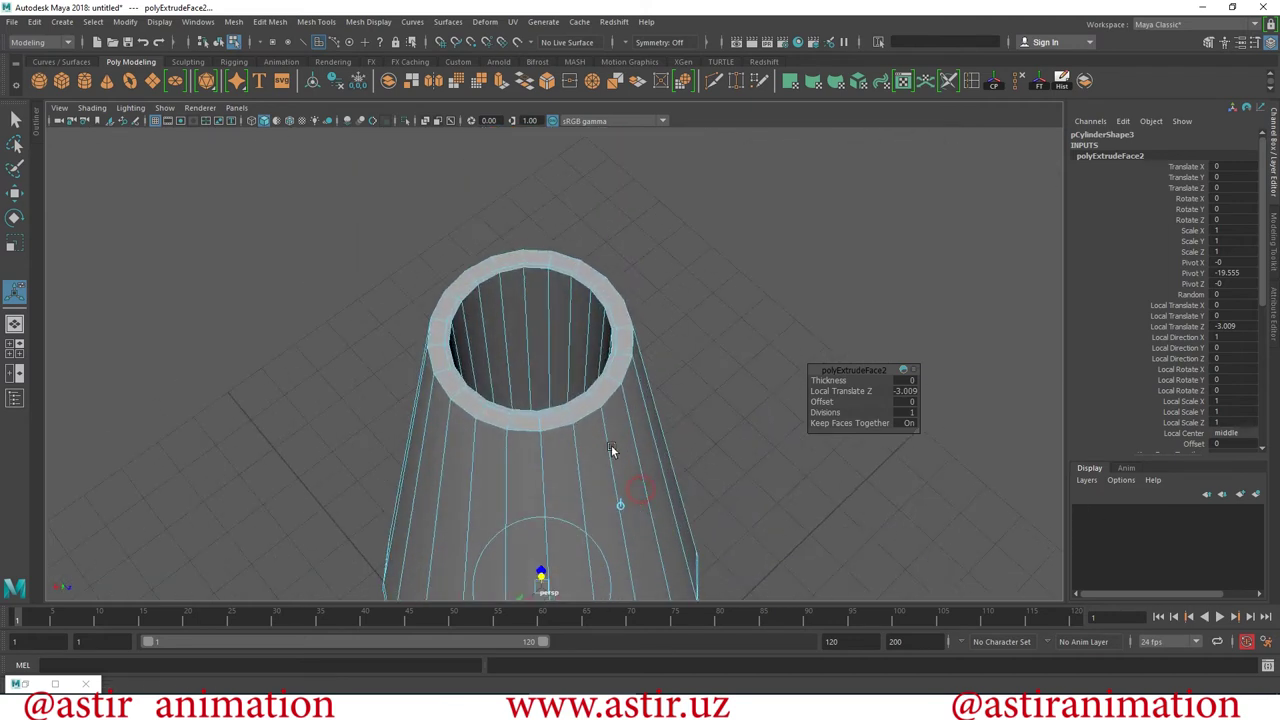
Frame the hollow end and insert an edge loop just inside its rim.
{"action": "left_click", "coordinate": [689, 243]}
{"action": "left_click", "coordinate": [445, 274]}
{"action": "right_click_drag", "start_coordinate": [445, 274], "coordinate": [592, 417], "text": "alt"}
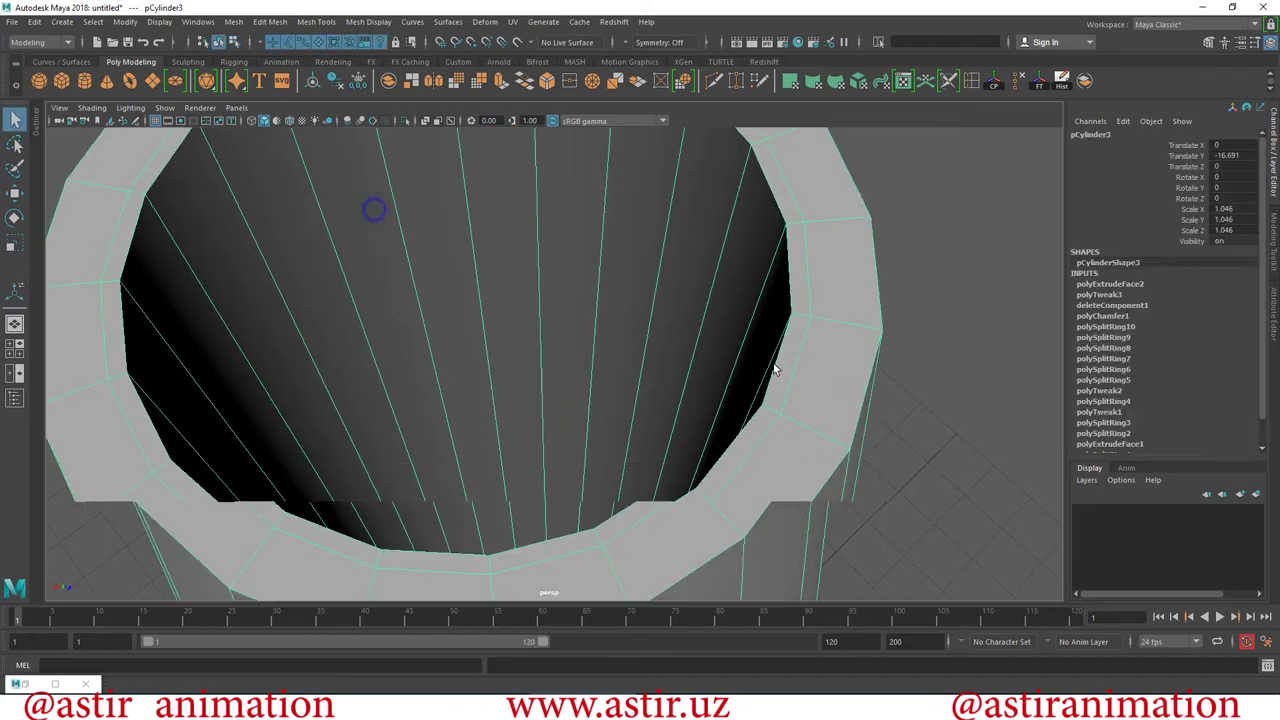
{"action": "right_click_drag", "start_coordinate": [681, 446], "coordinate": [520, 351], "text": "alt"}
{"action": "left_click_drag", "start_coordinate": [520, 351], "coordinate": [511, 289], "text": "alt"}
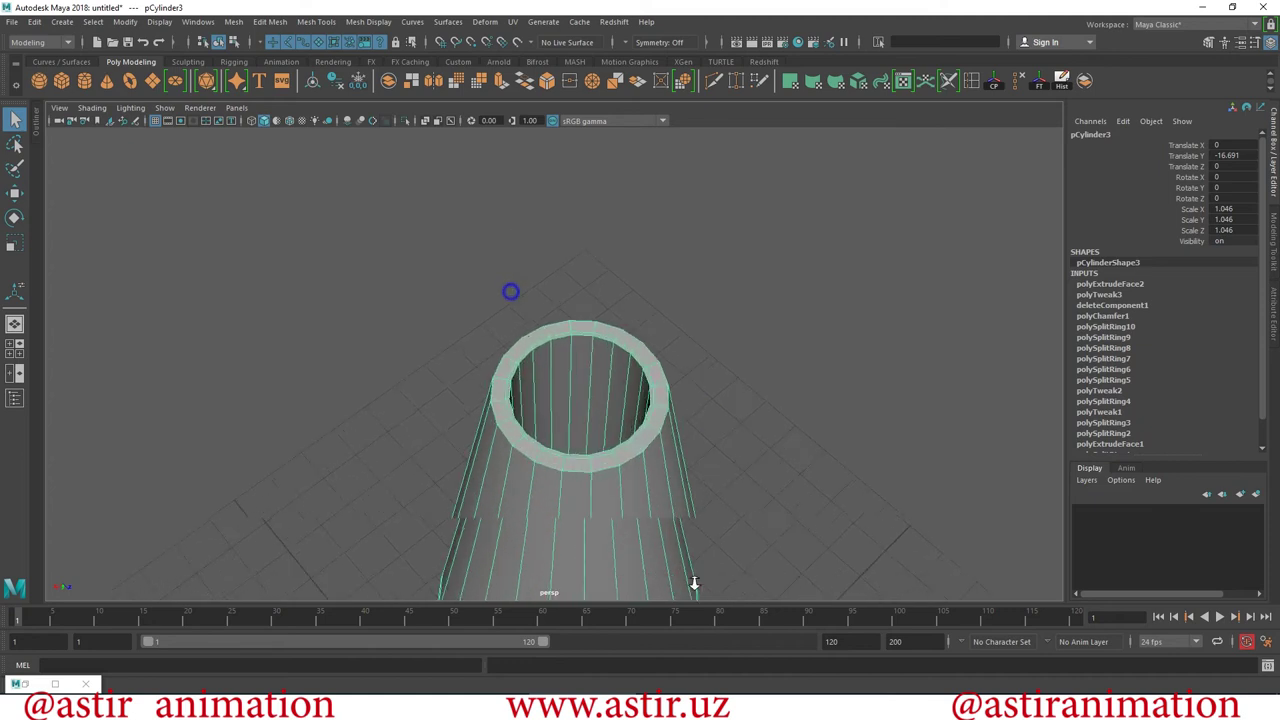
{"action": "right_click_drag", "start_coordinate": [511, 289], "coordinate": [589, 360], "text": "alt"}
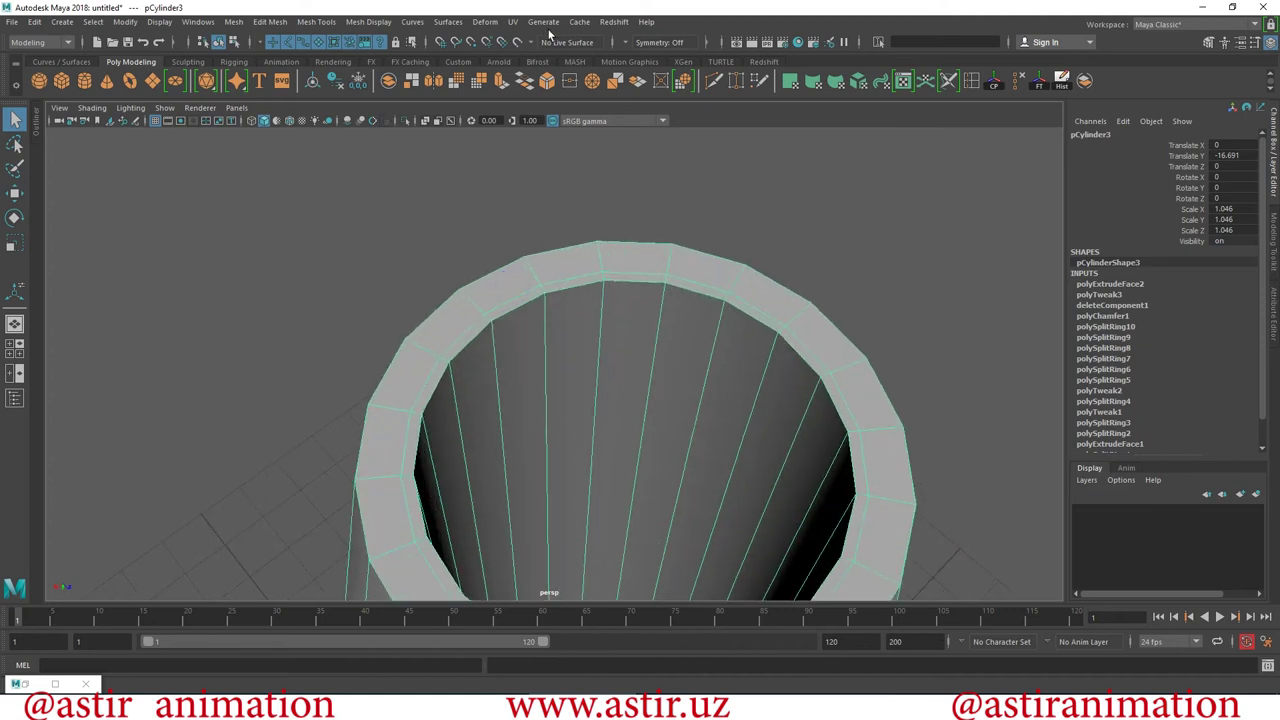
{"action": "left_click", "coordinate": [268, 22]}
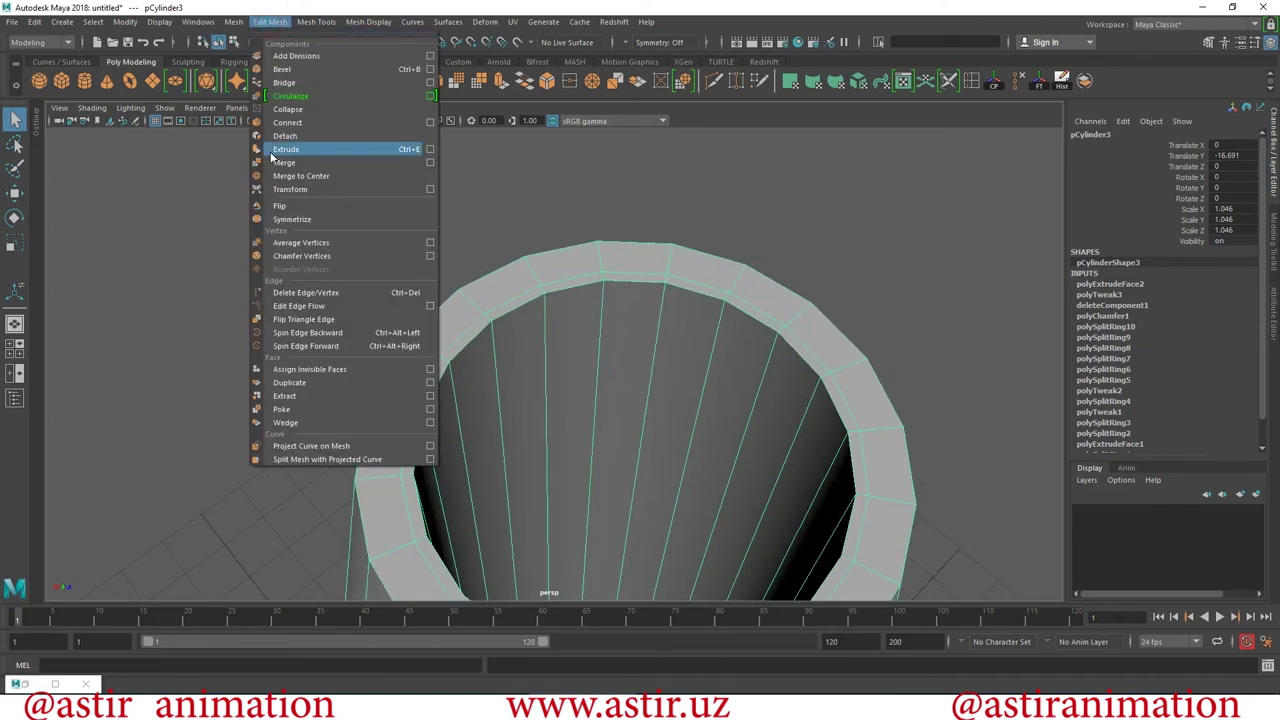
{"action": "left_click", "coordinate": [332, 122]}
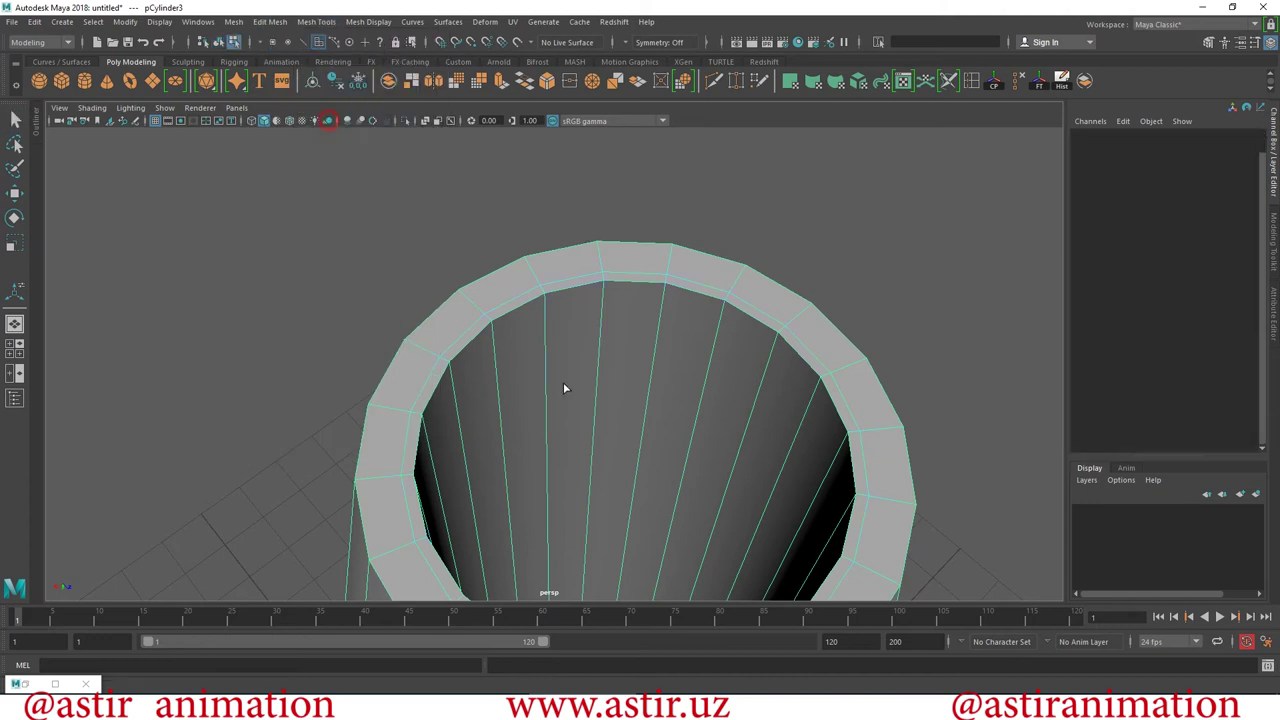
{"action": "left_click", "coordinate": [548, 316]}
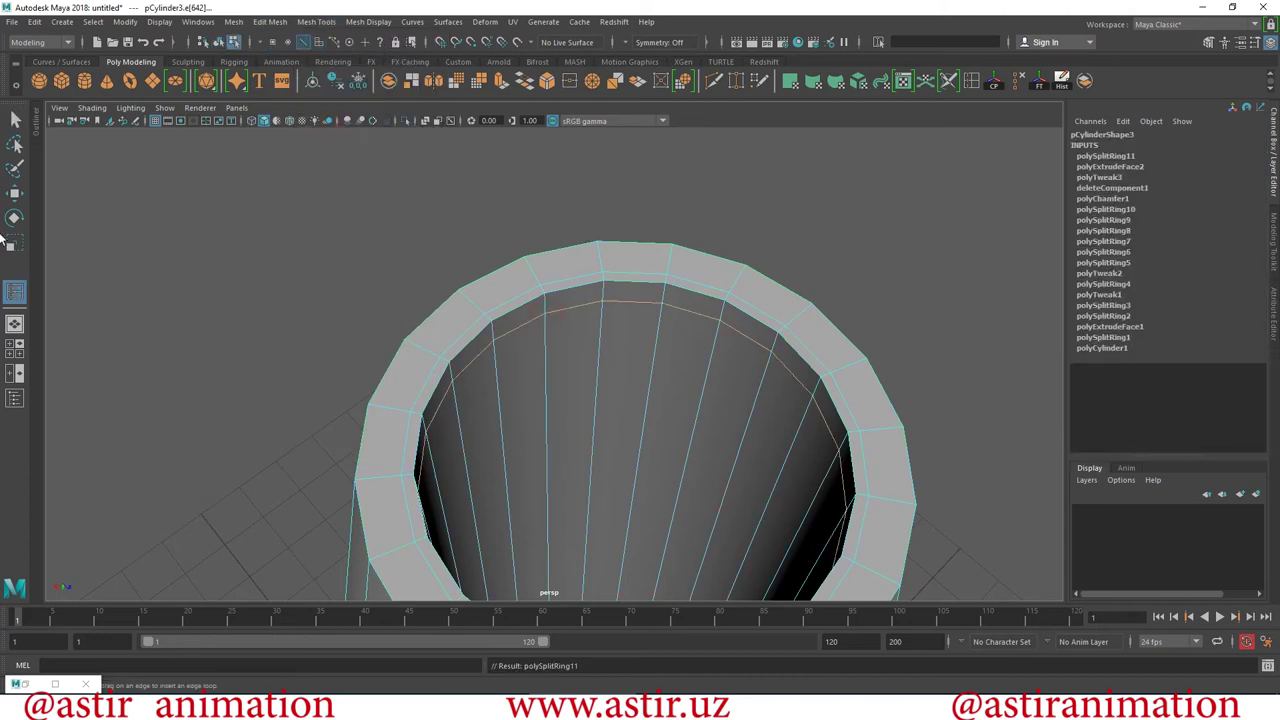
Preview the whole cylinder smoothed with key 3 and orbit to check it.
{"action": "left_click", "coordinate": [9, 197]}
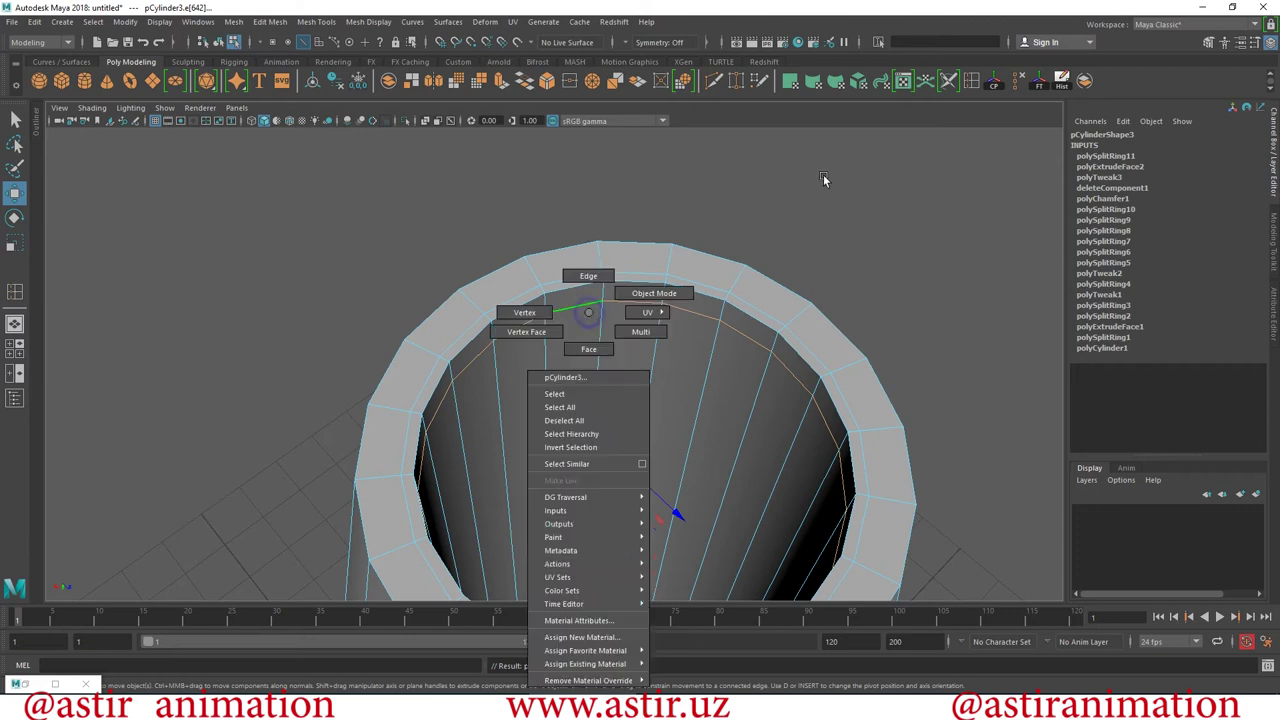
{"action": "right_click_drag", "start_coordinate": [590, 316], "coordinate": [586, 277]}
{"action": "left_click", "coordinate": [644, 391]}
{"action": "key", "text": "3"}
{"action": "left_click", "coordinate": [872, 309]}
{"action": "mouse_move", "coordinate": [886, 420]}
{"action": "left_mouse_down", "text": "alt"}
{"action": "mouse_move", "coordinate": [494, 391]}
{"action": "mouse_move", "coordinate": [509, 471]}
{"action": "mouse_move", "coordinate": [684, 304]}
{"action": "mouse_move", "coordinate": [829, 528]}
{"action": "left_mouse_up", "text": "alt"}
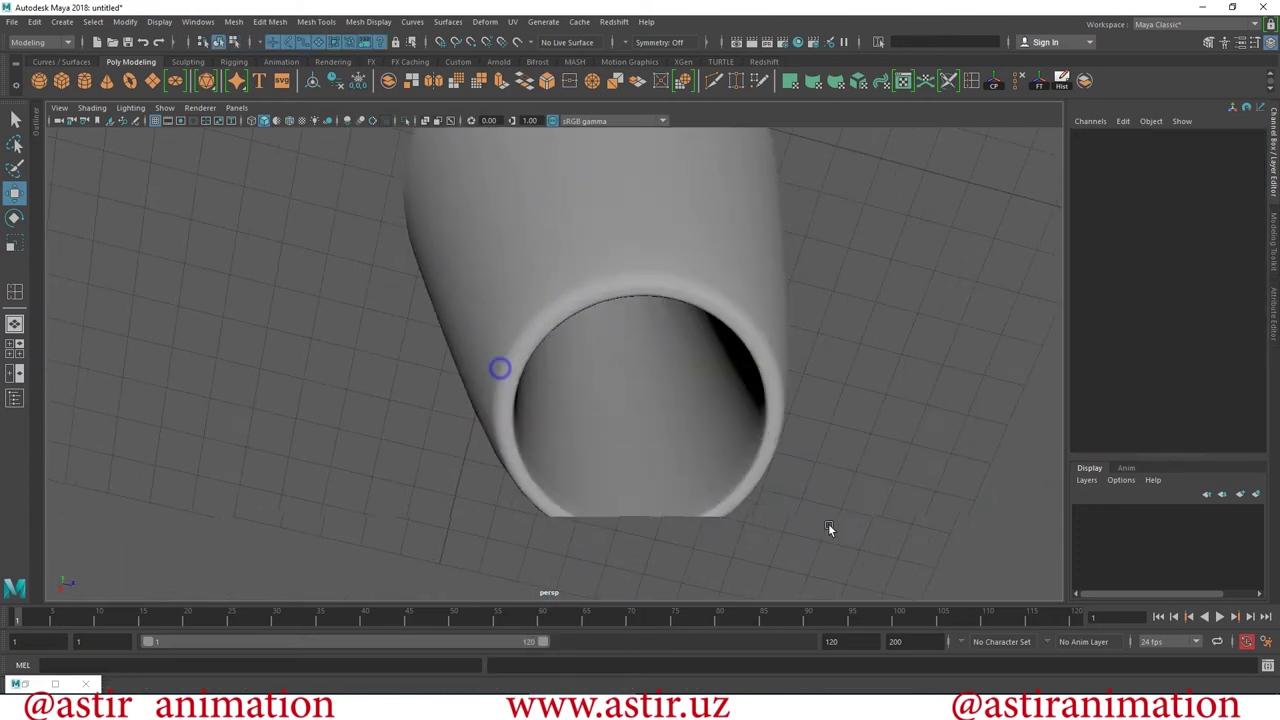
Insert an edge loop near the cylinder's open end, redoing a misplaced first attempt.
{"action": "left_click", "coordinate": [526, 314]}
{"action": "scroll", "coordinate": [564, 313], "scroll_direction": "up", "scroll_amount": 1}
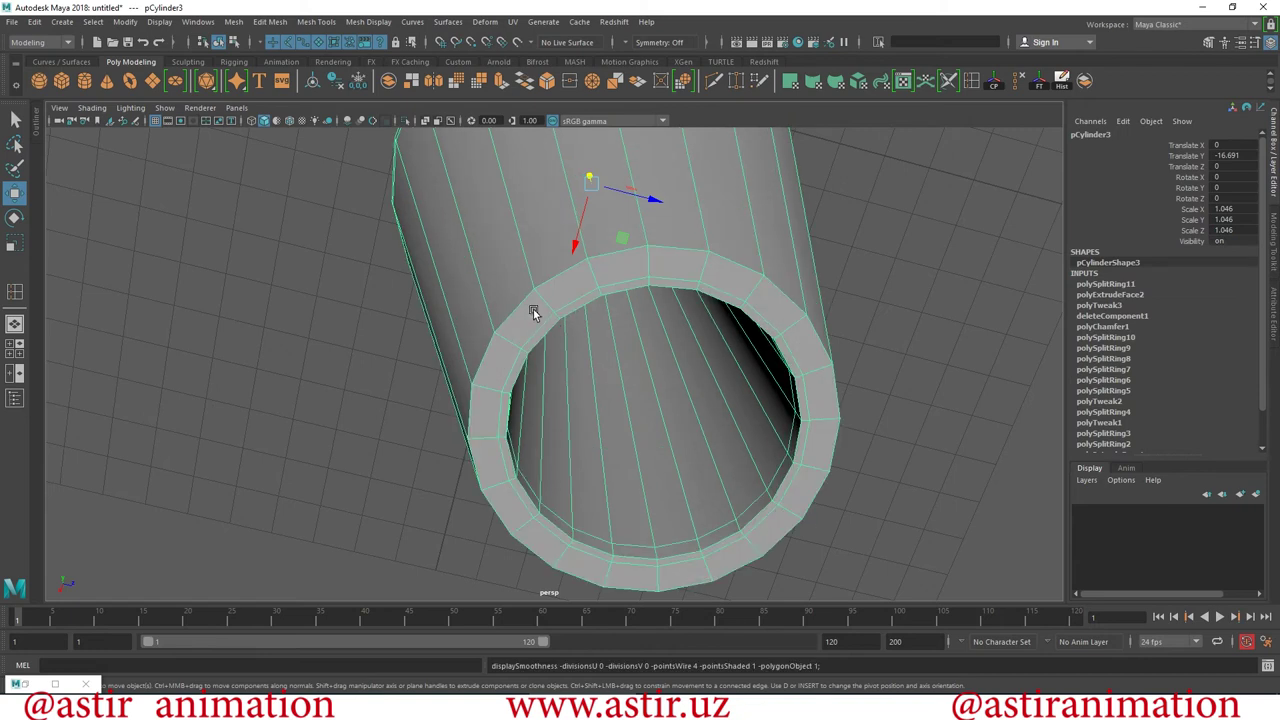
{"action": "key", "text": "3"}
{"action": "key", "text": "1"}
{"action": "left_click", "coordinate": [15, 290]}
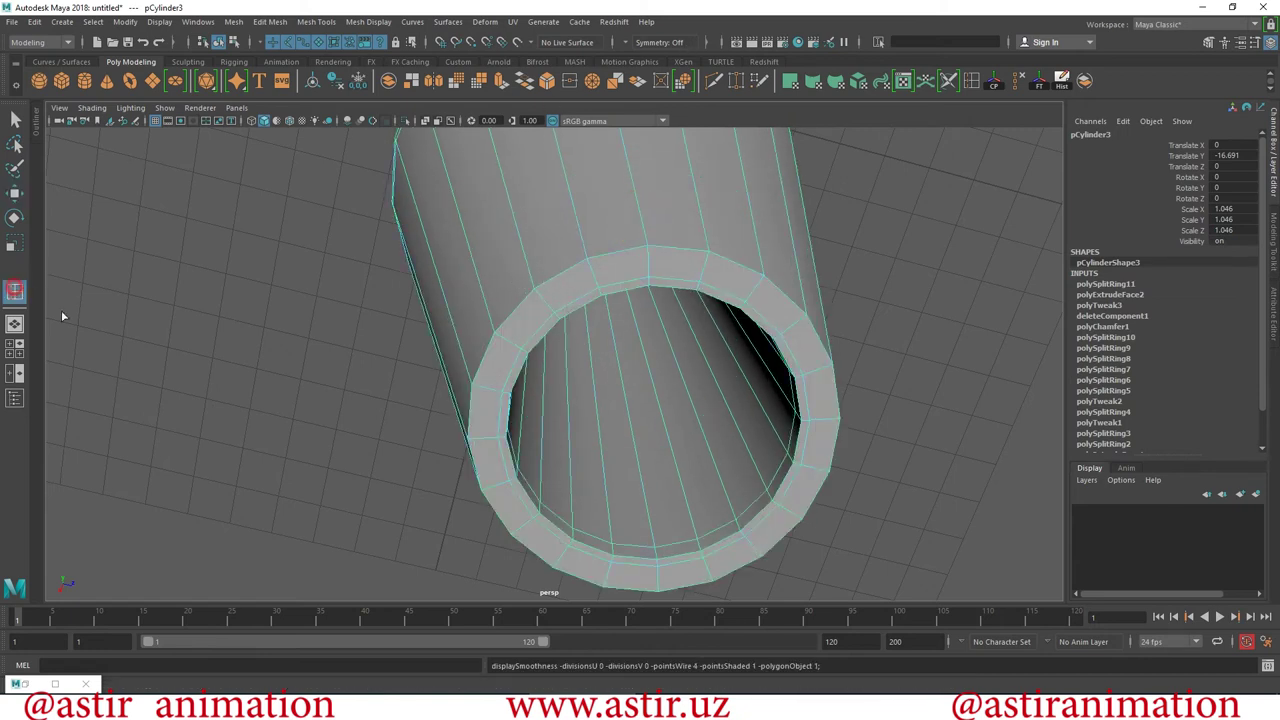
{"action": "left_click", "coordinate": [527, 273]}
{"action": "mouse_move", "coordinate": [728, 309]}
{"action": "left_mouse_down", "text": "alt"}
{"action": "mouse_move", "coordinate": [894, 314]}
{"action": "mouse_move", "coordinate": [822, 367]}
{"action": "mouse_move", "coordinate": [766, 380]}
{"action": "left_mouse_up", "text": "alt"}
{"action": "key", "text": "ctrl+z"}
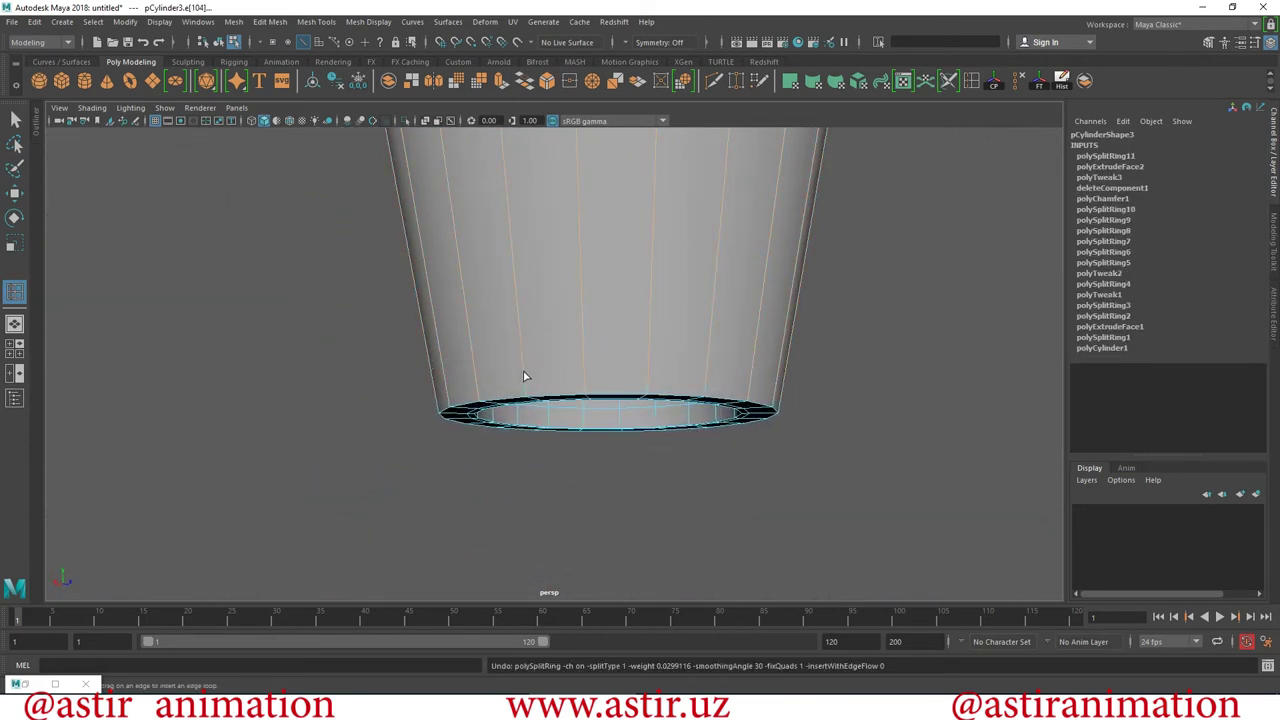
{"action": "left_click", "coordinate": [407, 337]}
{"action": "key", "text": "w"}
{"action": "right_click_drag", "start_coordinate": [586, 213], "coordinate": [682, 169]}
{"action": "left_click", "coordinate": [903, 306]}
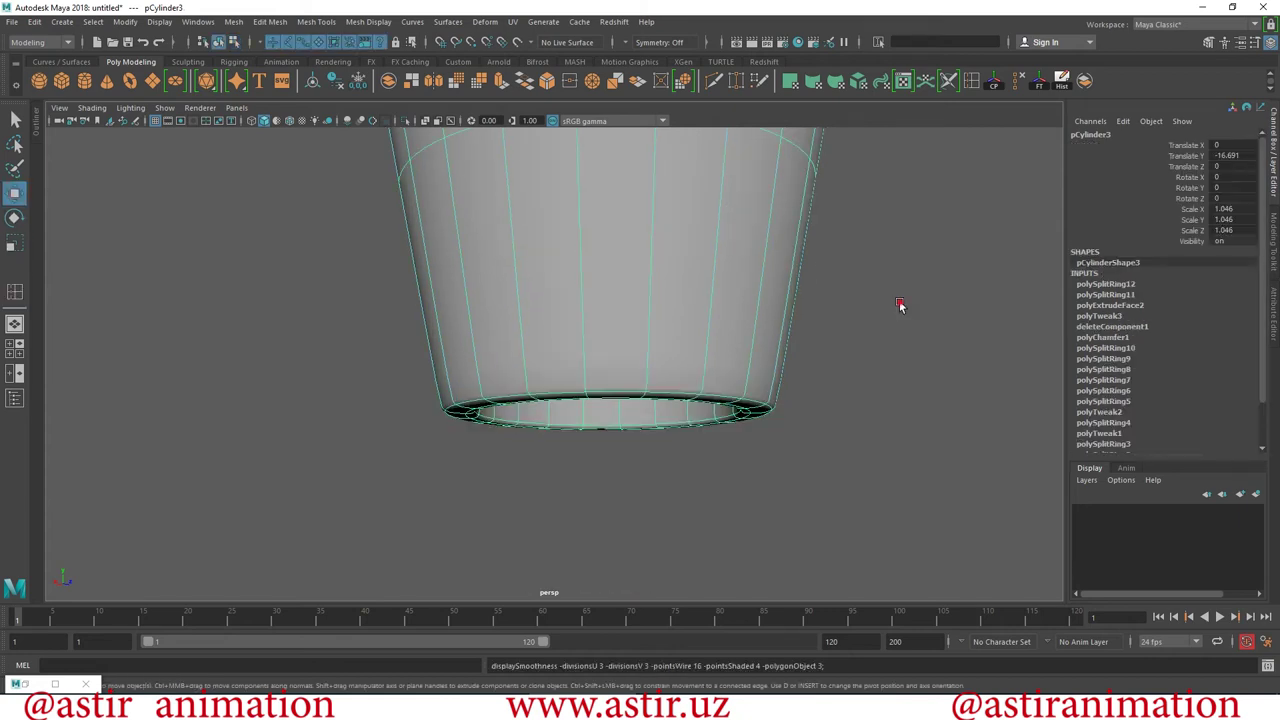
Orbit and zoom around the column to inspect the taper and the hollow end.
{"action": "right_click_drag", "start_coordinate": [855, 402], "coordinate": [748, 255], "text": "alt"}
{"action": "mouse_move", "coordinate": [748, 255]}
{"action": "left_mouse_down", "text": "alt"}
{"action": "mouse_move", "coordinate": [890, 177]}
{"action": "mouse_move", "coordinate": [814, 299]}
{"action": "mouse_move", "coordinate": [291, 306]}
{"action": "mouse_move", "coordinate": [604, 270]}
{"action": "mouse_move", "coordinate": [674, 223]}
{"action": "mouse_move", "coordinate": [843, 260]}
{"action": "mouse_move", "coordinate": [523, 314]}
{"action": "mouse_move", "coordinate": [412, 271]}
{"action": "left_mouse_up", "text": "alt"}
{"action": "mouse_move", "coordinate": [528, 318]}
{"action": "left_mouse_down", "text": "alt"}
{"action": "mouse_move", "coordinate": [371, 429]}
{"action": "mouse_move", "coordinate": [592, 453]}
{"action": "left_mouse_up", "text": "alt"}
{"action": "mouse_move", "coordinate": [592, 453]}
{"action": "right_mouse_down", "text": "alt"}
{"action": "mouse_move", "coordinate": [751, 494]}
{"action": "mouse_move", "coordinate": [820, 540]}
{"action": "mouse_move", "coordinate": [491, 334]}
{"action": "mouse_move", "coordinate": [966, 505]}
{"action": "right_mouse_up", "text": "alt"}
{"action": "mouse_move", "coordinate": [966, 505]}
{"action": "left_mouse_down", "text": "alt"}
{"action": "mouse_move", "coordinate": [596, 309]}
{"action": "mouse_move", "coordinate": [580, 352]}
{"action": "left_mouse_up", "text": "alt"}
{"action": "left_click", "coordinate": [580, 352]}
{"action": "mouse_move", "coordinate": [580, 410]}
{"action": "left_mouse_down", "text": "alt"}
{"action": "mouse_move", "coordinate": [466, 364]}
{"action": "mouse_move", "coordinate": [783, 397]}
{"action": "left_mouse_up", "text": "alt"}
{"action": "left_click", "coordinate": [811, 397]}
{"action": "mouse_move", "coordinate": [642, 511]}
{"action": "left_mouse_down", "text": "alt"}
{"action": "mouse_move", "coordinate": [605, 358]}
{"action": "mouse_move", "coordinate": [634, 267]}
{"action": "mouse_move", "coordinate": [634, 280]}
{"action": "mouse_move", "coordinate": [611, 223]}
{"action": "mouse_move", "coordinate": [862, 413]}
{"action": "mouse_move", "coordinate": [652, 503]}
{"action": "left_mouse_up", "text": "alt"}
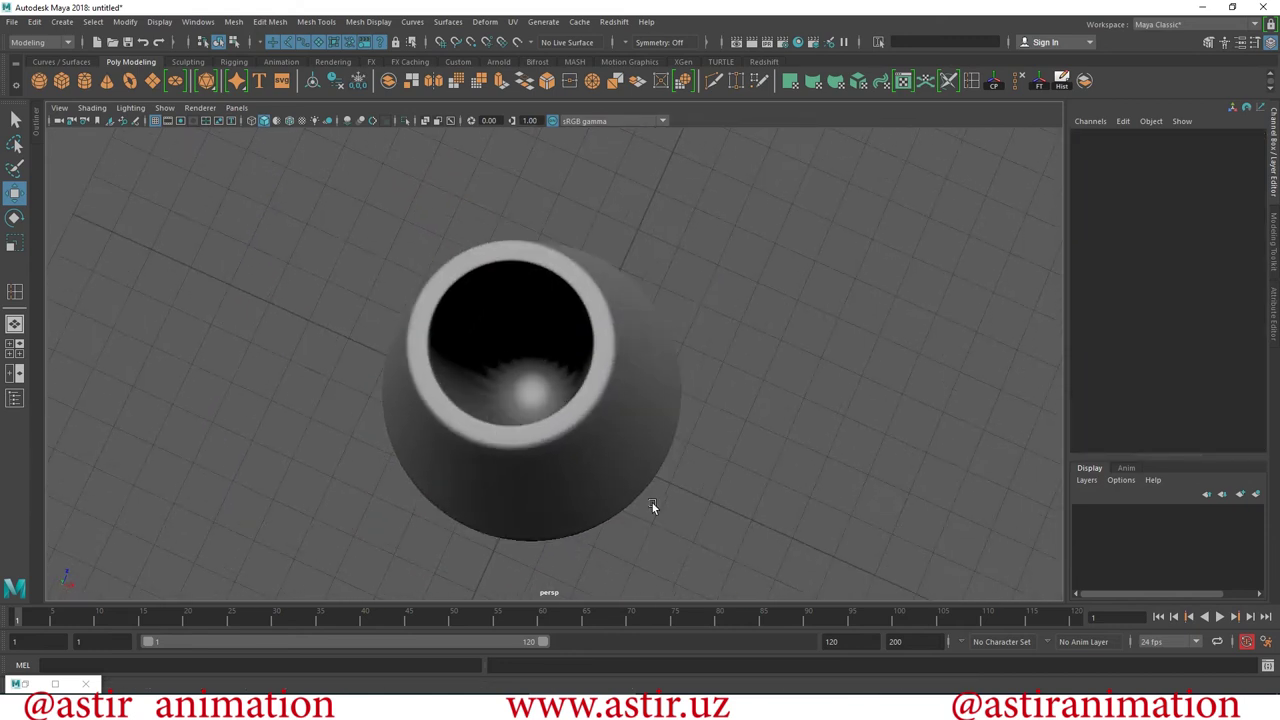
Add a second edge loop around the inner ring of the hollow end.
{"action": "left_click", "coordinate": [553, 370]}
{"action": "mouse_move", "coordinate": [508, 338]}
{"action": "right_mouse_down", "text": "alt"}
{"action": "mouse_move", "coordinate": [686, 514]}
{"action": "mouse_move", "coordinate": [651, 451]}
{"action": "right_mouse_up", "text": "alt"}
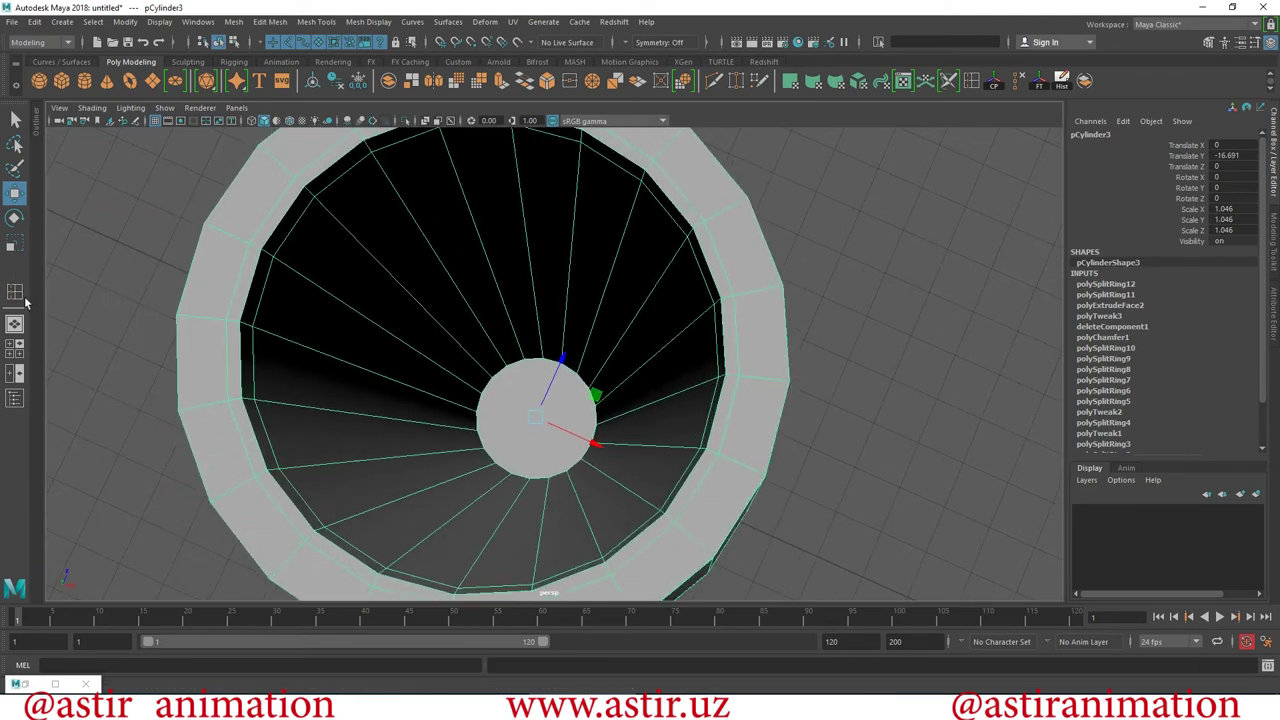
{"action": "left_click", "coordinate": [20, 295]}
{"action": "left_click", "coordinate": [539, 347]}
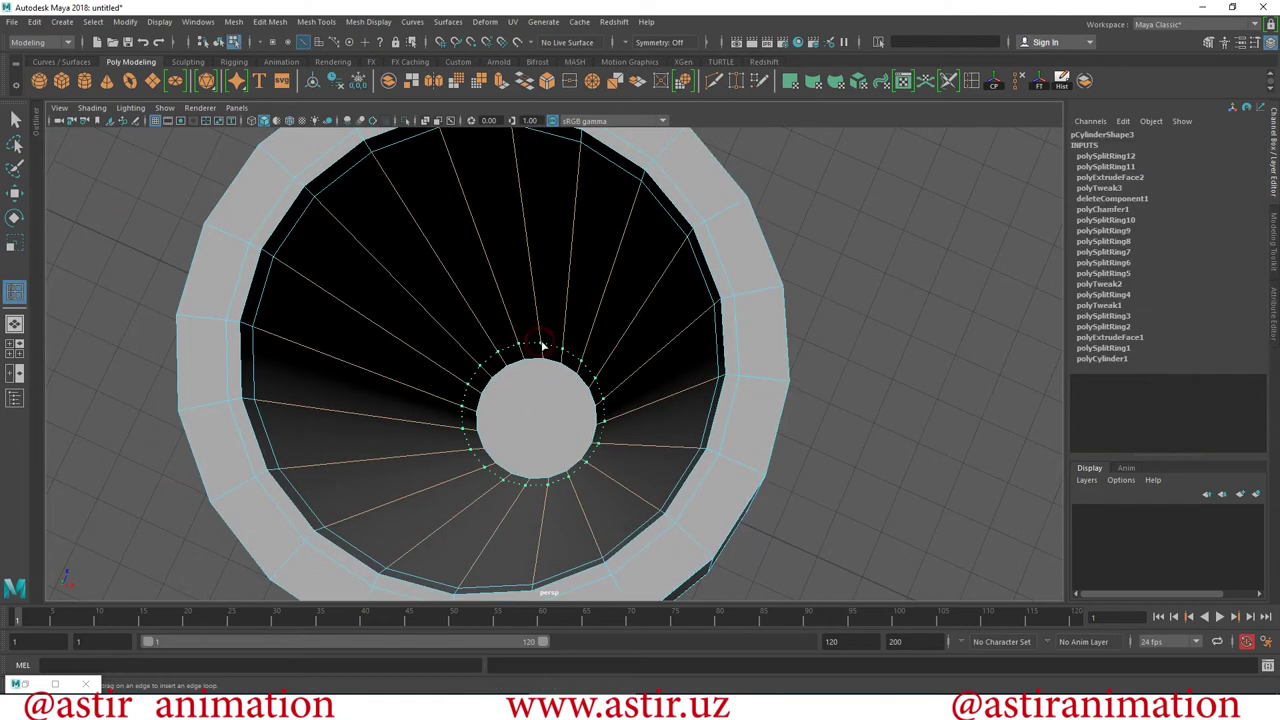
{"action": "left_click", "coordinate": [16, 194]}
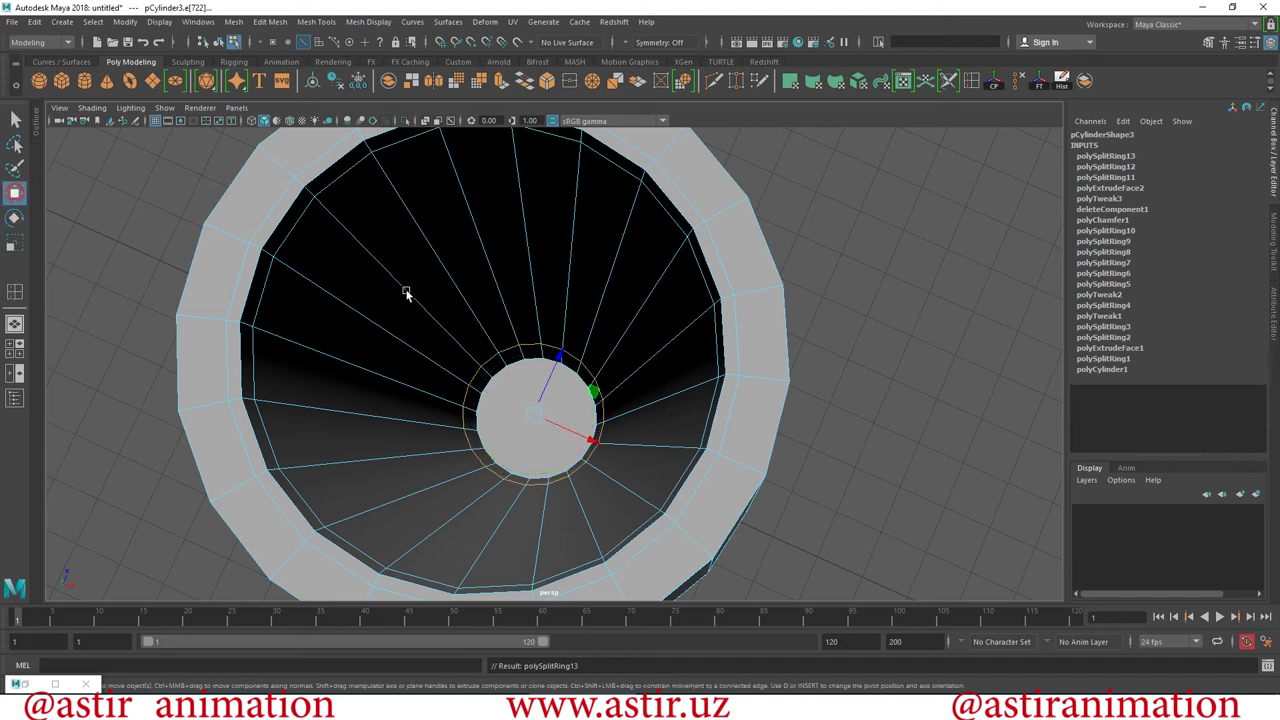
{"action": "right_click_drag", "start_coordinate": [720, 374], "coordinate": [650, 350], "text": "alt"}
{"action": "left_click_drag", "start_coordinate": [363, 345], "coordinate": [437, 388], "text": "alt"}
{"action": "right_click_drag", "start_coordinate": [508, 332], "coordinate": [572, 308]}
{"action": "left_click", "coordinate": [797, 371]}
{"action": "left_click", "coordinate": [535, 356]}
Duplicate the tapered column as pCylinder4 and move the copy down to Translate Y -20.31.
{"action": "left_click_drag", "start_coordinate": [688, 417], "coordinate": [690, 468], "text": "alt"}
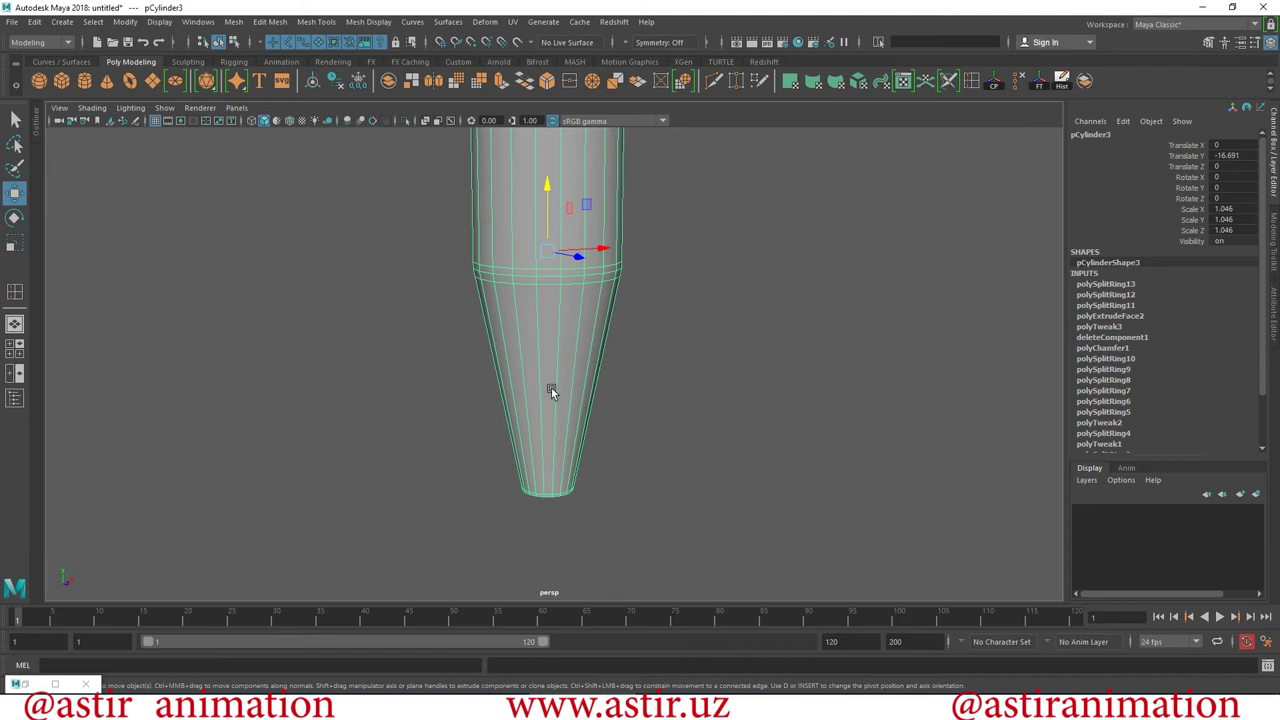
{"action": "right_click_drag", "start_coordinate": [533, 370], "coordinate": [429, 278], "text": "alt"}
{"action": "left_click", "coordinate": [906, 343]}
{"action": "left_click", "coordinate": [552, 354]}
{"action": "left_click", "coordinate": [34, 22]}
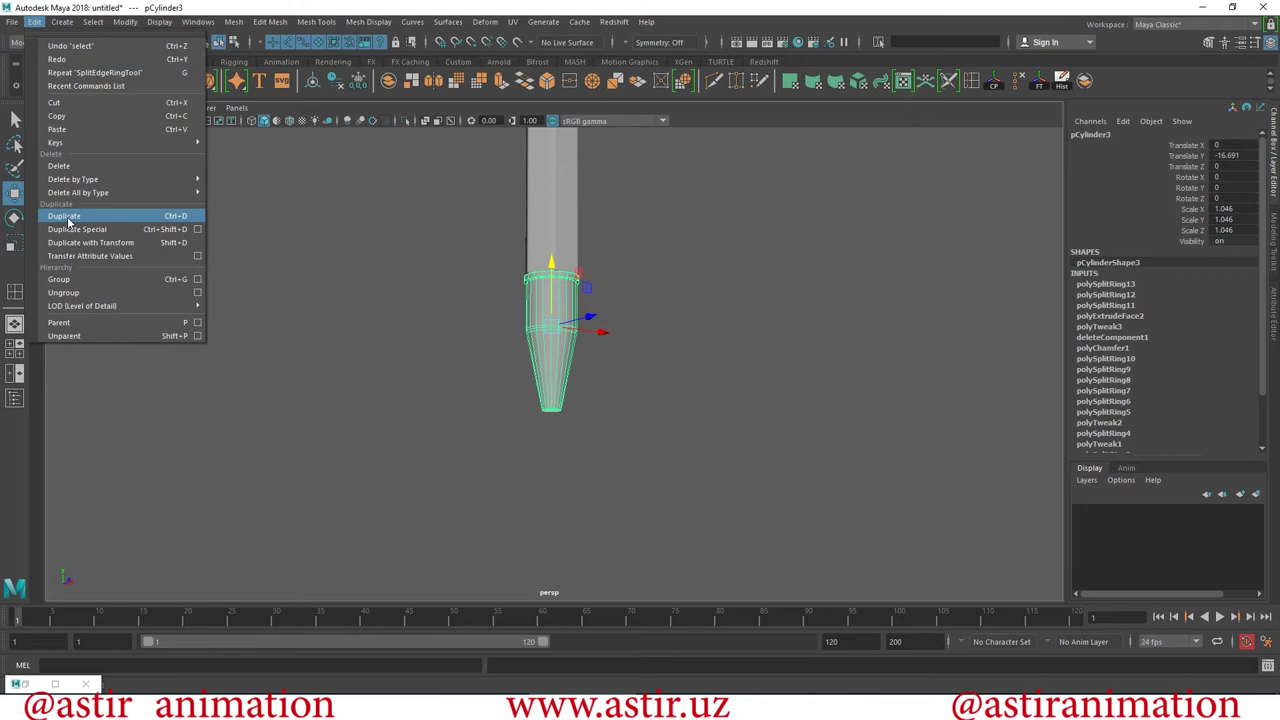
{"action": "left_click", "coordinate": [418, 268]}
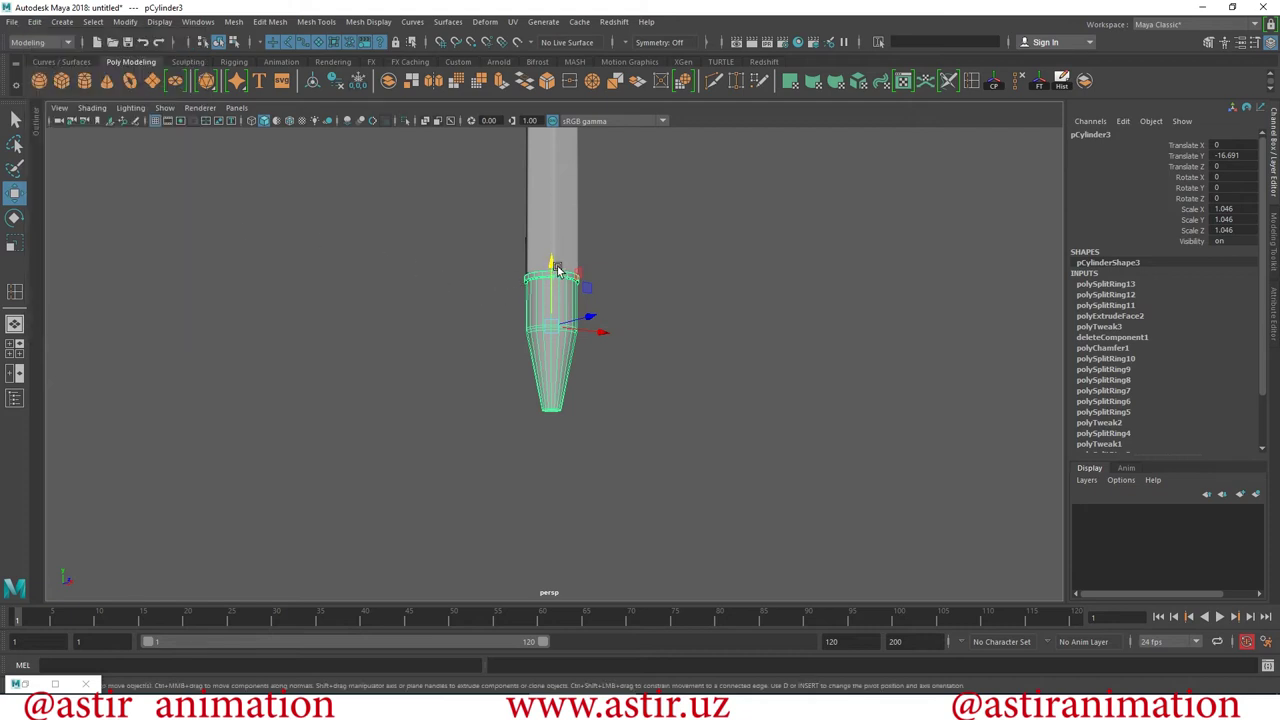
{"action": "key", "text": "ctrl+d"}
{"action": "left_click_drag", "start_coordinate": [553, 263], "coordinate": [616, 431]}
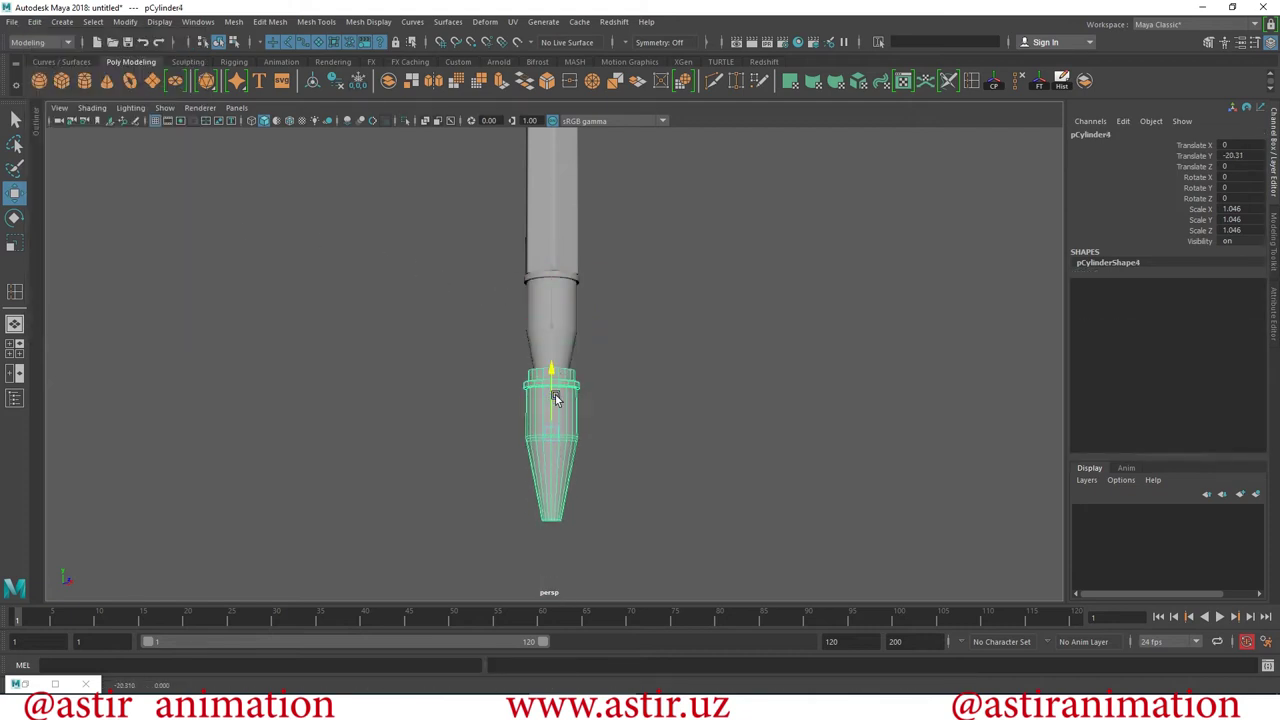
Shrink the duplicate uniformly and raise it toward the pencil tip.
{"action": "scroll", "coordinate": [616, 431], "scroll_direction": "up", "scroll_amount": 2}
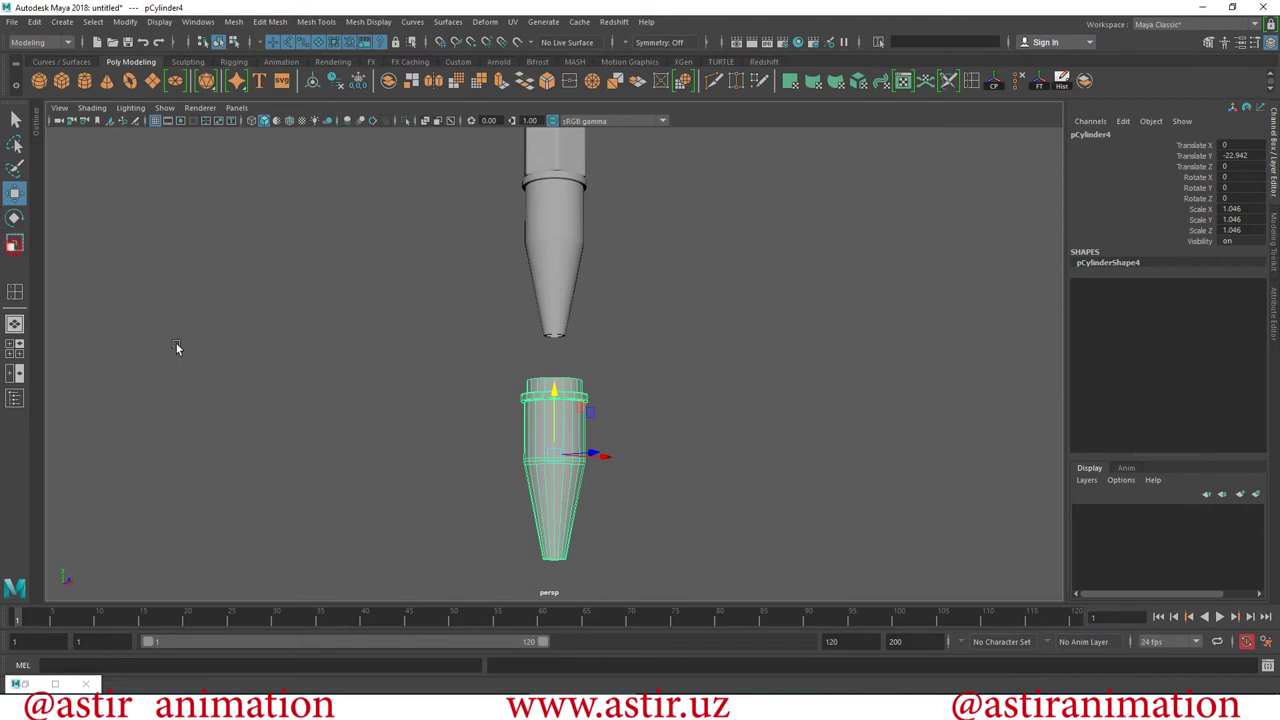
{"action": "key", "text": "r"}
{"action": "left_click_drag", "start_coordinate": [558, 457], "coordinate": [527, 456]}
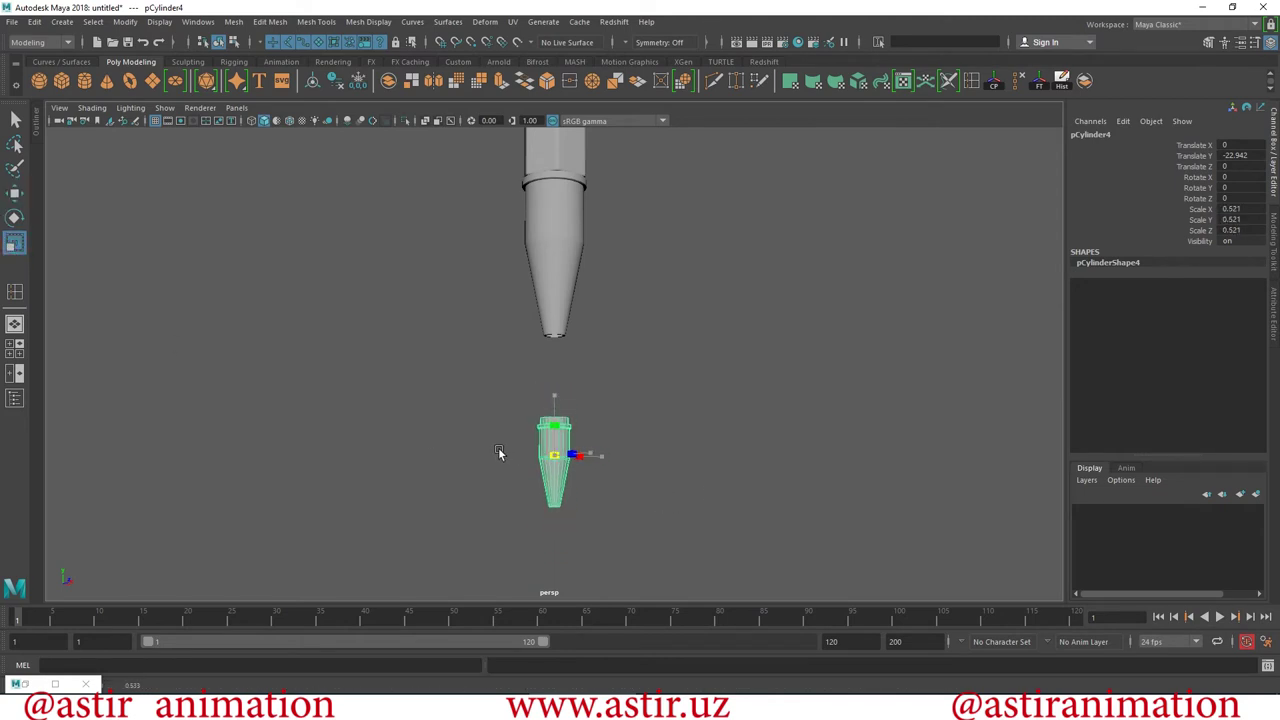
{"action": "left_click", "coordinate": [13, 194]}
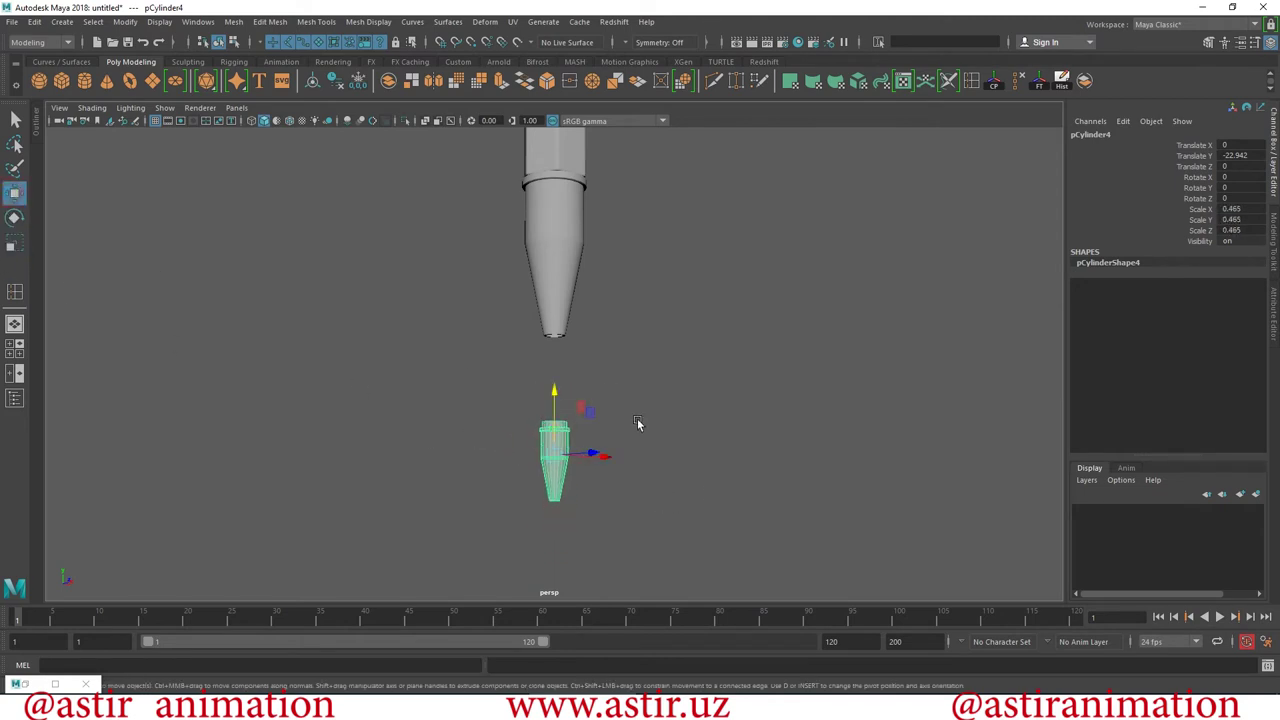
{"action": "left_click_drag", "start_coordinate": [549, 390], "coordinate": [541, 285]}
{"action": "scroll", "coordinate": [725, 547], "scroll_direction": "up", "scroll_amount": 4}
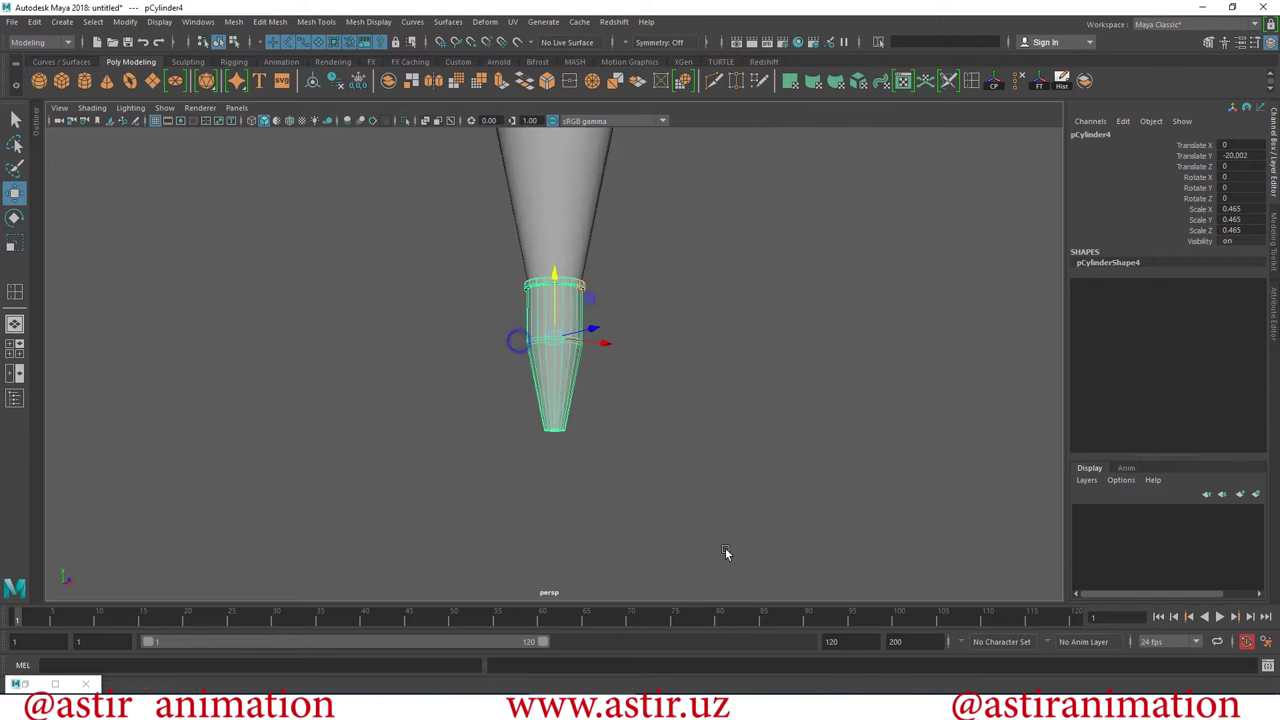
{"action": "key", "text": "r"}
{"action": "mouse_move", "coordinate": [744, 486]}
{"action": "middle_mouse_down"}
{"action": "mouse_move", "coordinate": [718, 487]}
{"action": "mouse_move", "coordinate": [693, 474]}
{"action": "mouse_move", "coordinate": [700, 466]}
{"action": "middle_mouse_up"}
{"action": "mouse_move", "coordinate": [700, 466]}
{"action": "left_mouse_down", "text": "alt"}
{"action": "mouse_move", "coordinate": [634, 508]}
{"action": "mouse_move", "coordinate": [666, 449]}
{"action": "mouse_move", "coordinate": [489, 444]}
{"action": "left_mouse_up", "text": "alt"}
Shrink the small copy further to fit the tip opening and lift it into the tip.
{"action": "right_click_drag", "start_coordinate": [489, 444], "coordinate": [801, 473], "text": "alt"}
{"action": "middle_click_drag", "start_coordinate": [776, 495], "coordinate": [764, 492]}
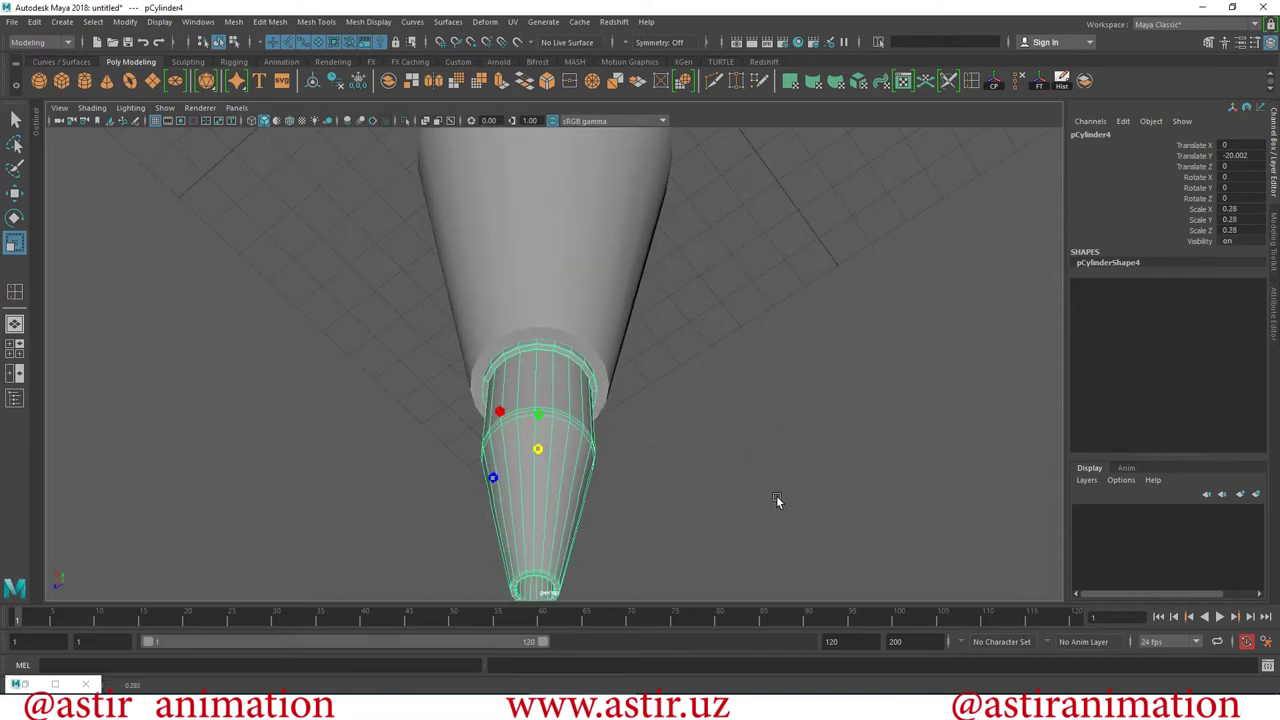
{"action": "scroll", "coordinate": [604, 362], "scroll_direction": "down", "scroll_amount": 3}
{"action": "left_click_drag", "start_coordinate": [829, 443], "coordinate": [843, 514], "text": "alt"}
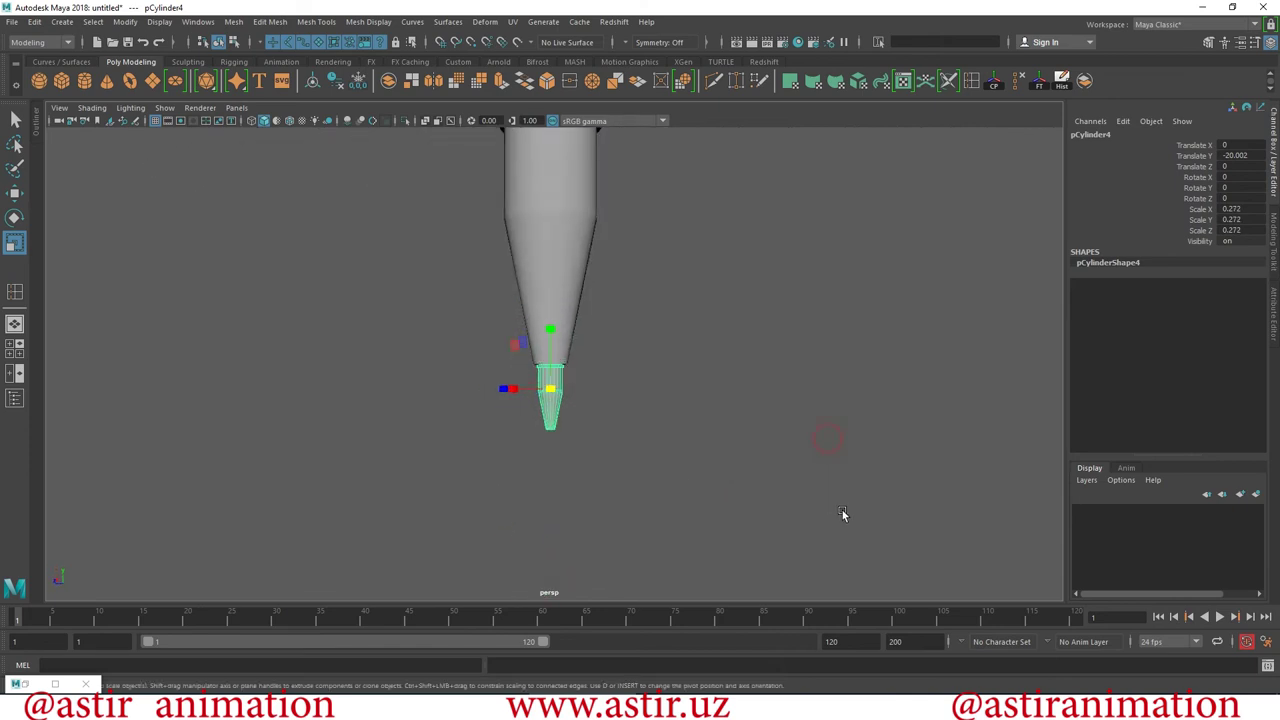
{"action": "left_click", "coordinate": [788, 517]}
{"action": "mouse_move", "coordinate": [491, 391]}
{"action": "left_mouse_down", "text": "alt"}
{"action": "mouse_move", "coordinate": [523, 400]}
{"action": "mouse_move", "coordinate": [532, 420]}
{"action": "left_mouse_up", "text": "alt"}
{"action": "mouse_move", "coordinate": [406, 331]}
{"action": "right_mouse_down", "text": "alt"}
{"action": "mouse_move", "coordinate": [406, 397]}
{"action": "mouse_move", "coordinate": [649, 437]}
{"action": "right_mouse_up", "text": "alt"}
{"action": "left_click", "coordinate": [522, 410]}
{"action": "middle_click_drag", "start_coordinate": [752, 476], "coordinate": [814, 500]}
{"action": "key", "text": "w"}
{"action": "mouse_move", "coordinate": [536, 388]}
{"action": "left_mouse_down", "text": "alt"}
{"action": "mouse_move", "coordinate": [534, 400]}
{"action": "mouse_move", "coordinate": [548, 336]}
{"action": "left_mouse_up", "text": "alt"}
Check the tip from below, then lower the inner cone slightly and scale it up.
{"action": "left_click_drag", "start_coordinate": [652, 365], "coordinate": [650, 266], "text": "alt"}
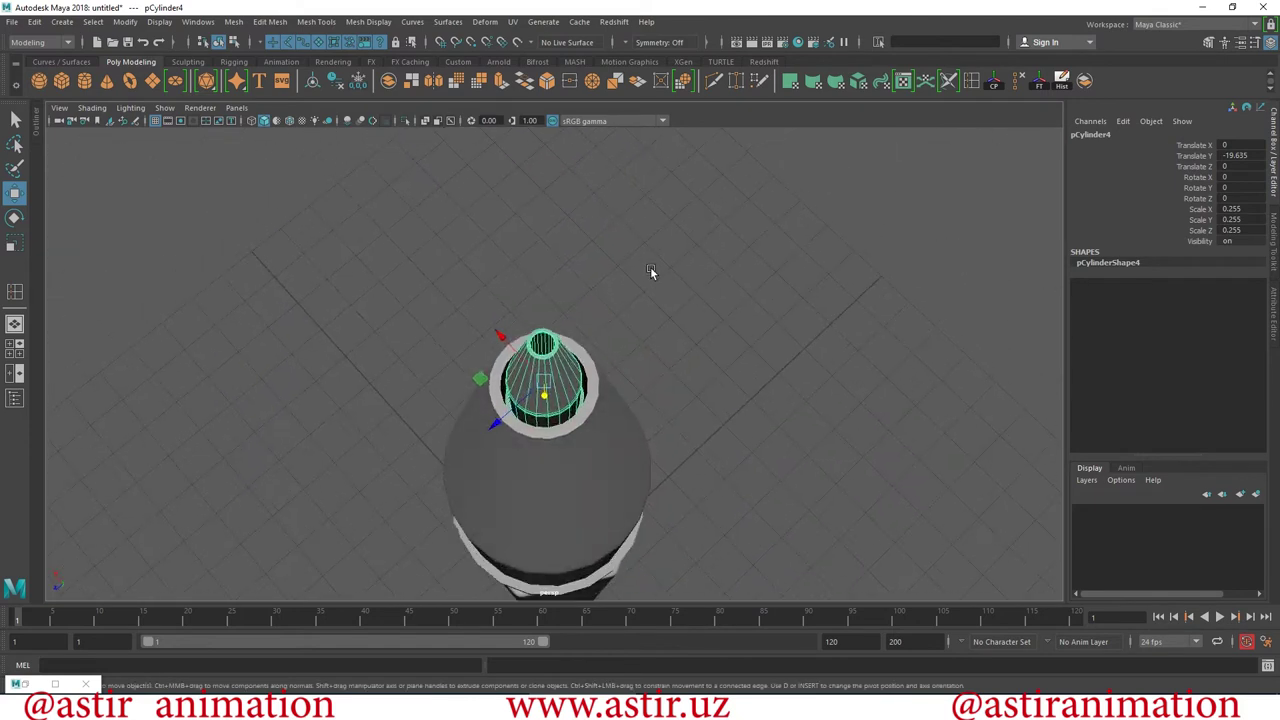
{"action": "left_click", "coordinate": [700, 290]}
{"action": "left_click_drag", "start_coordinate": [756, 424], "coordinate": [775, 518], "text": "alt"}
{"action": "right_click_drag", "start_coordinate": [740, 517], "coordinate": [209, 357], "text": "alt"}
{"action": "left_click_drag", "start_coordinate": [294, 329], "coordinate": [629, 347], "text": "alt"}
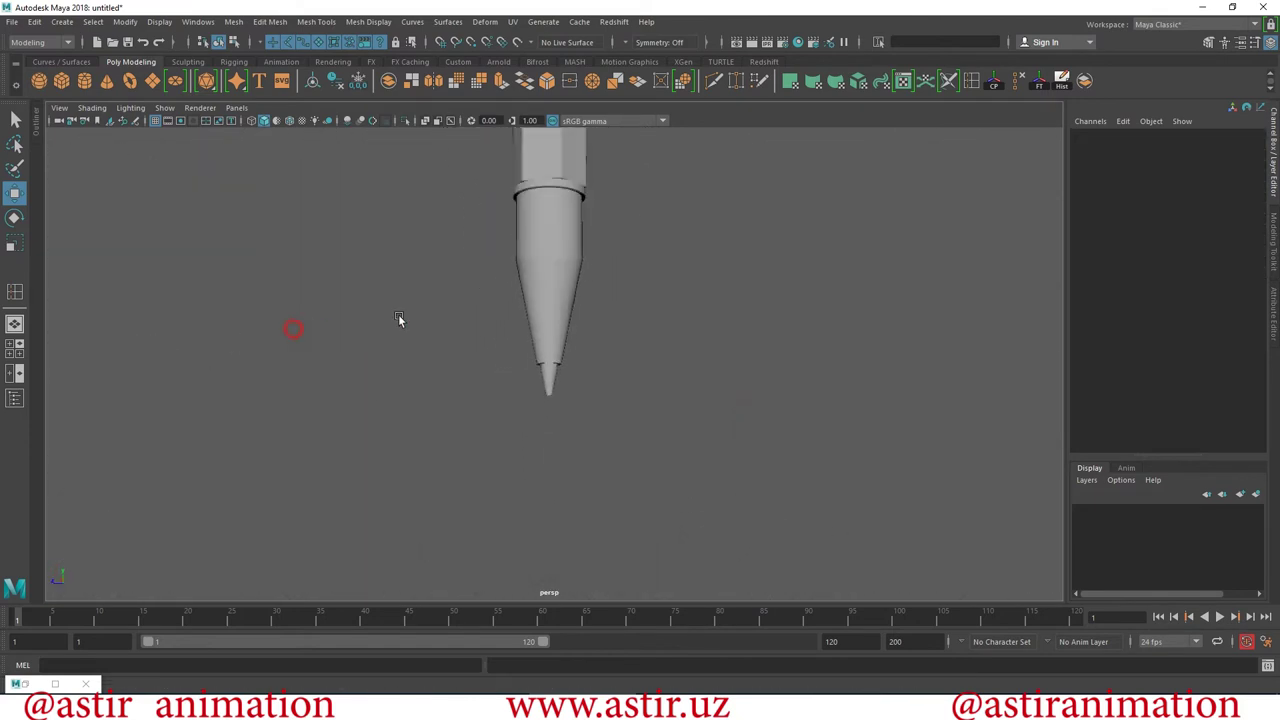
{"action": "right_click_drag", "start_coordinate": [623, 320], "coordinate": [942, 553], "text": "alt"}
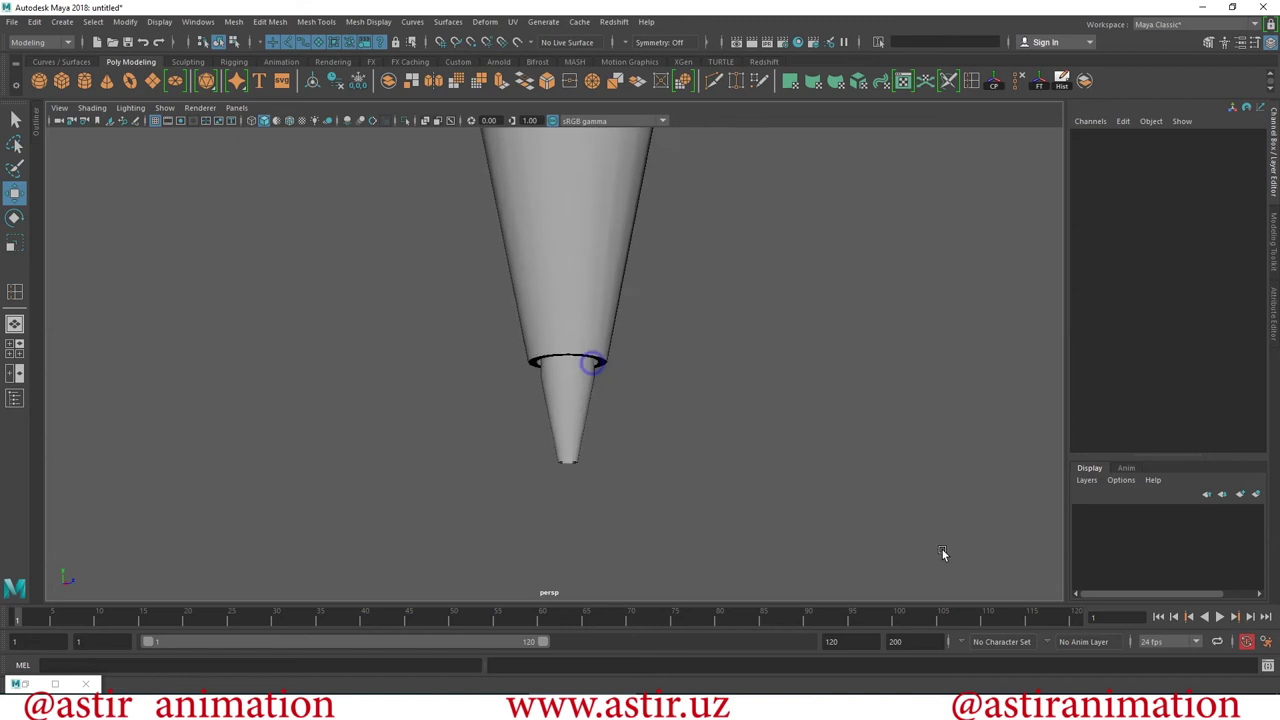
{"action": "left_click", "coordinate": [578, 402]}
{"action": "left_click_drag", "start_coordinate": [578, 402], "coordinate": [443, 371], "text": "alt"}
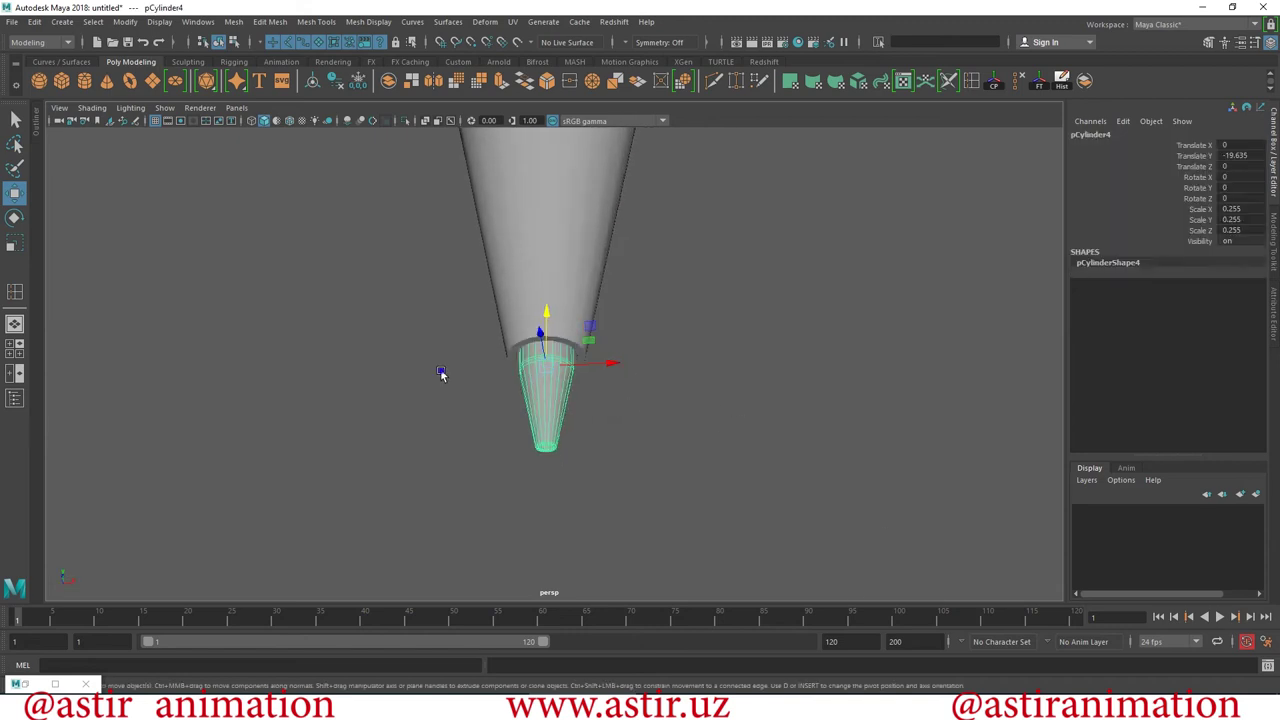
{"action": "right_click_drag", "start_coordinate": [443, 371], "coordinate": [586, 523], "text": "alt"}
{"action": "left_click_drag", "start_coordinate": [537, 315], "coordinate": [537, 320]}
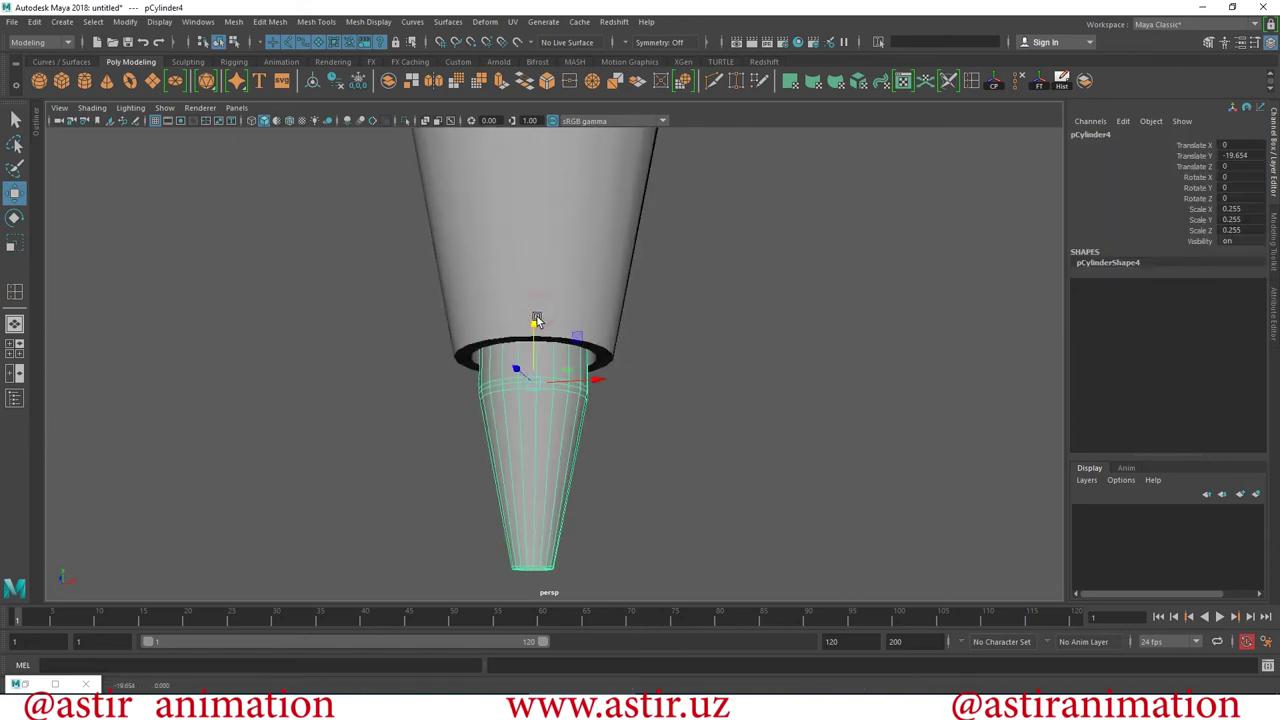
{"action": "key", "text": "r"}
{"action": "middle_click_drag", "start_coordinate": [640, 460], "coordinate": [668, 460]}
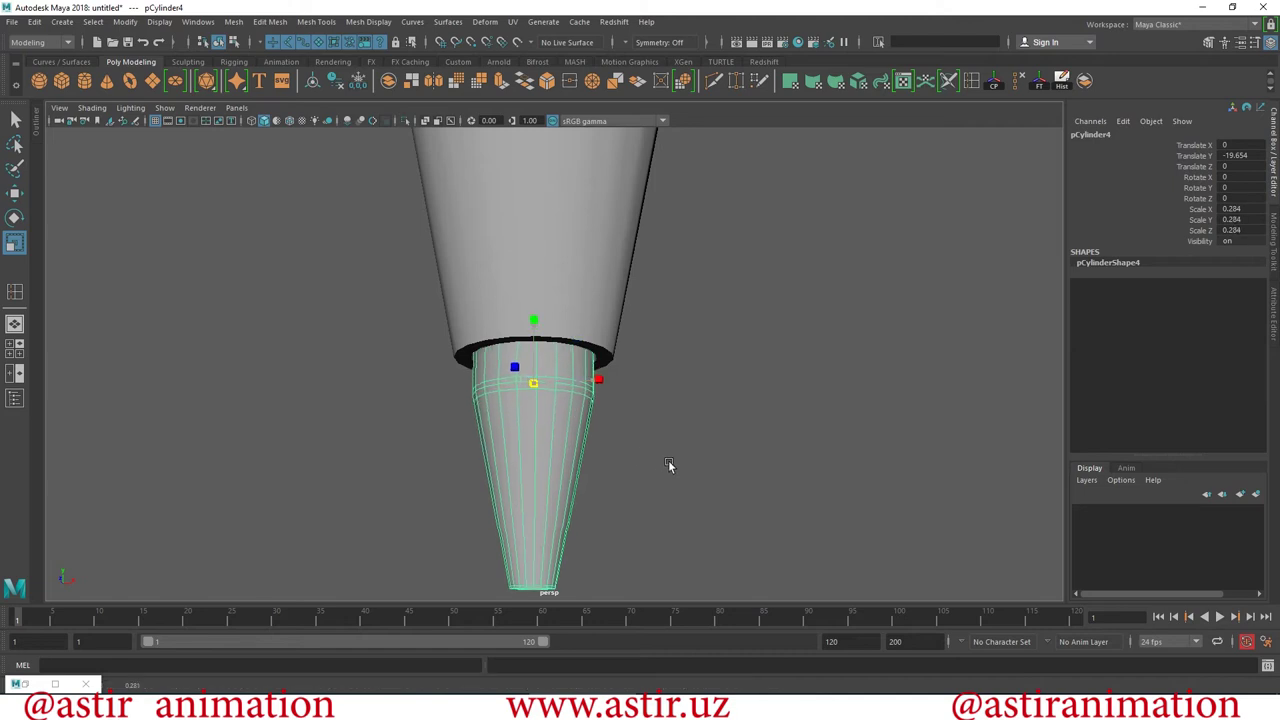
Shrink the inner cone to scale 0.287, nested at Translate Y -19.654 in the hollow end.
{"action": "right_click_drag", "start_coordinate": [783, 446], "coordinate": [711, 448], "text": "alt"}
{"action": "left_click", "coordinate": [711, 448]}
{"action": "right_click_drag", "start_coordinate": [469, 477], "coordinate": [598, 432], "text": "alt"}
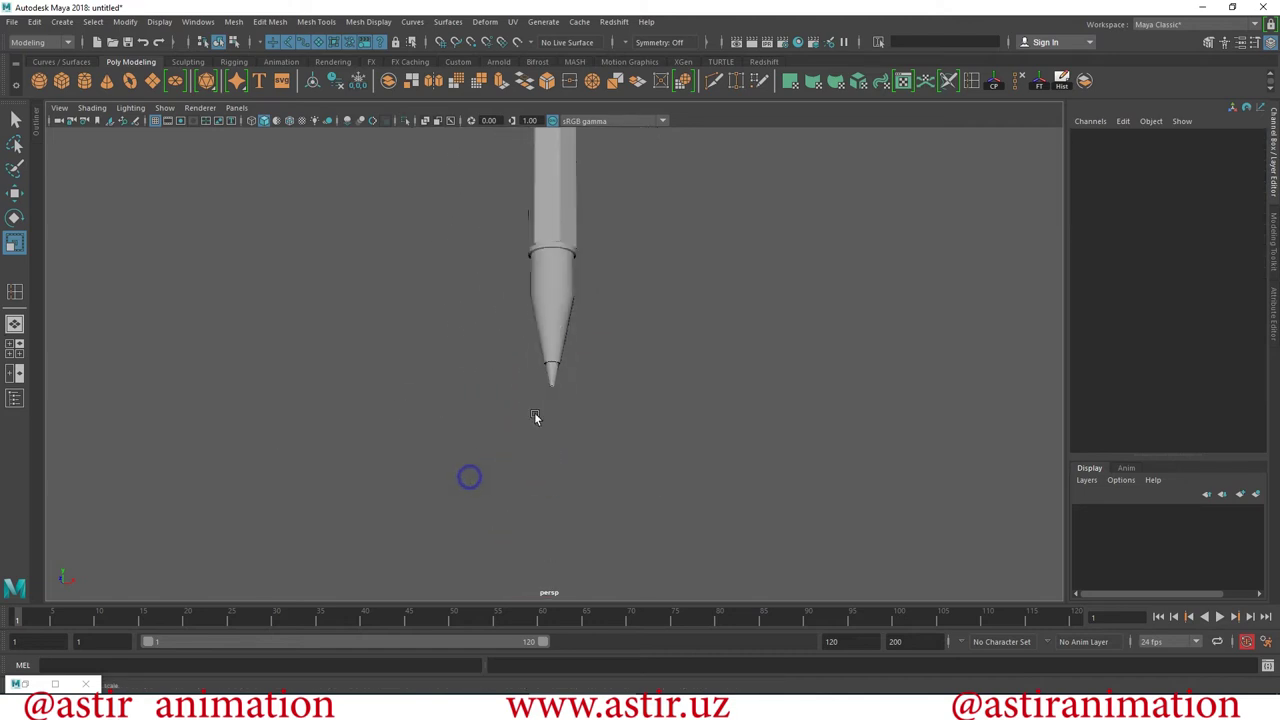
{"action": "right_click_drag", "start_coordinate": [480, 401], "coordinate": [871, 451], "text": "alt"}
{"action": "mouse_move", "coordinate": [623, 403]}
{"action": "right_mouse_down", "text": "alt"}
{"action": "mouse_move", "coordinate": [389, 329]}
{"action": "mouse_move", "coordinate": [744, 477]}
{"action": "right_mouse_up", "text": "alt"}
{"action": "left_click", "coordinate": [584, 422]}
{"action": "right_click_drag", "start_coordinate": [596, 266], "coordinate": [697, 390], "text": "alt"}
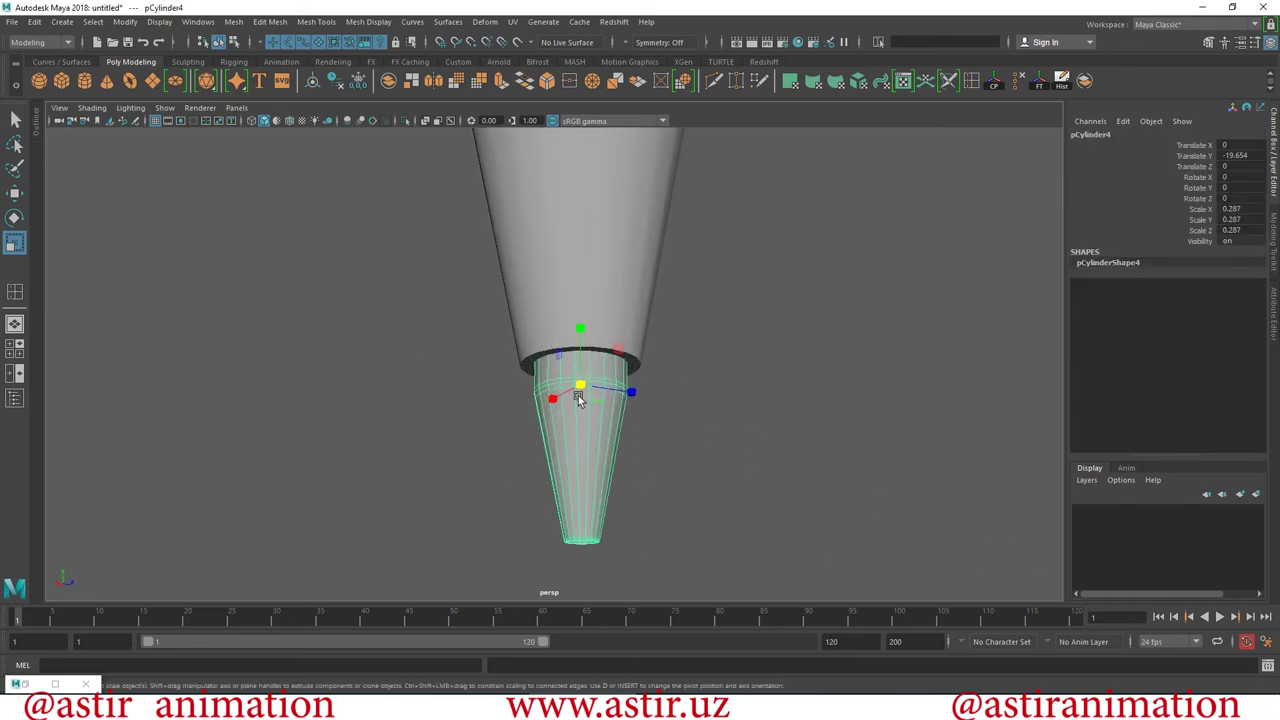
{"action": "left_click_drag", "start_coordinate": [574, 388], "coordinate": [538, 384]}
Briefly enter vertex editing on the large tapered cone, then return to object mode.
{"action": "left_click", "coordinate": [566, 313]}
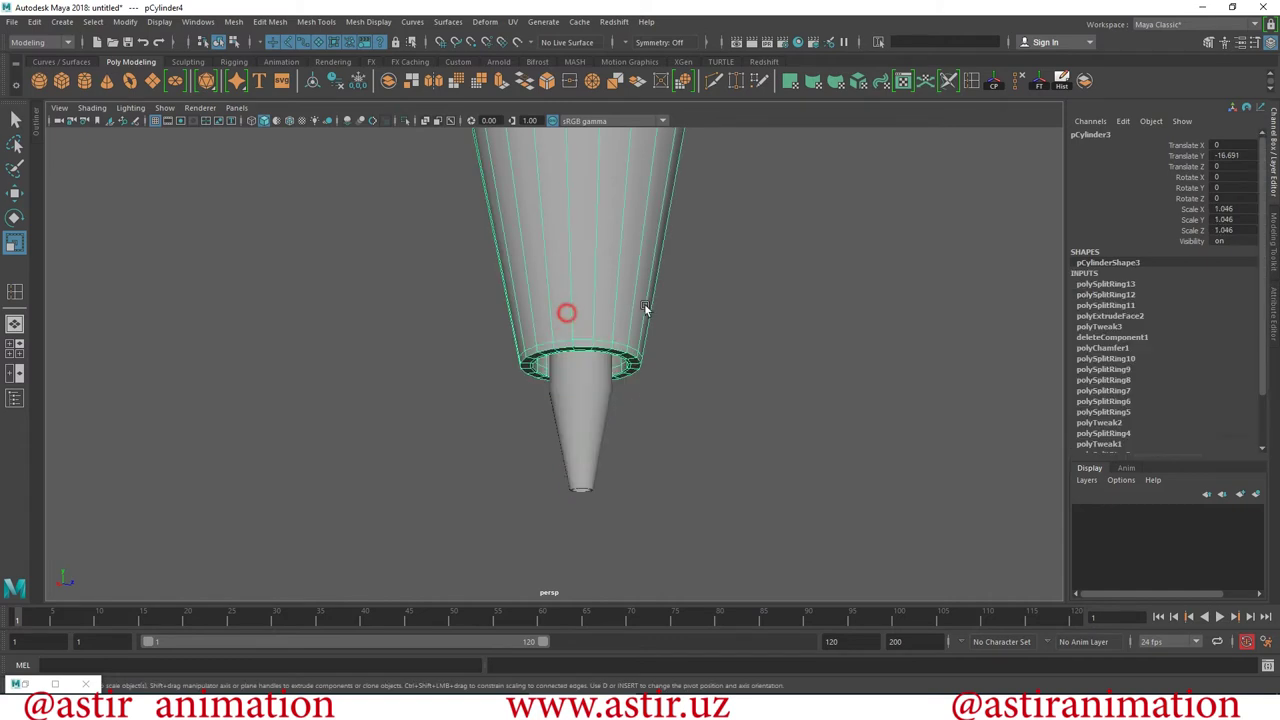
{"action": "key", "text": "F9"}
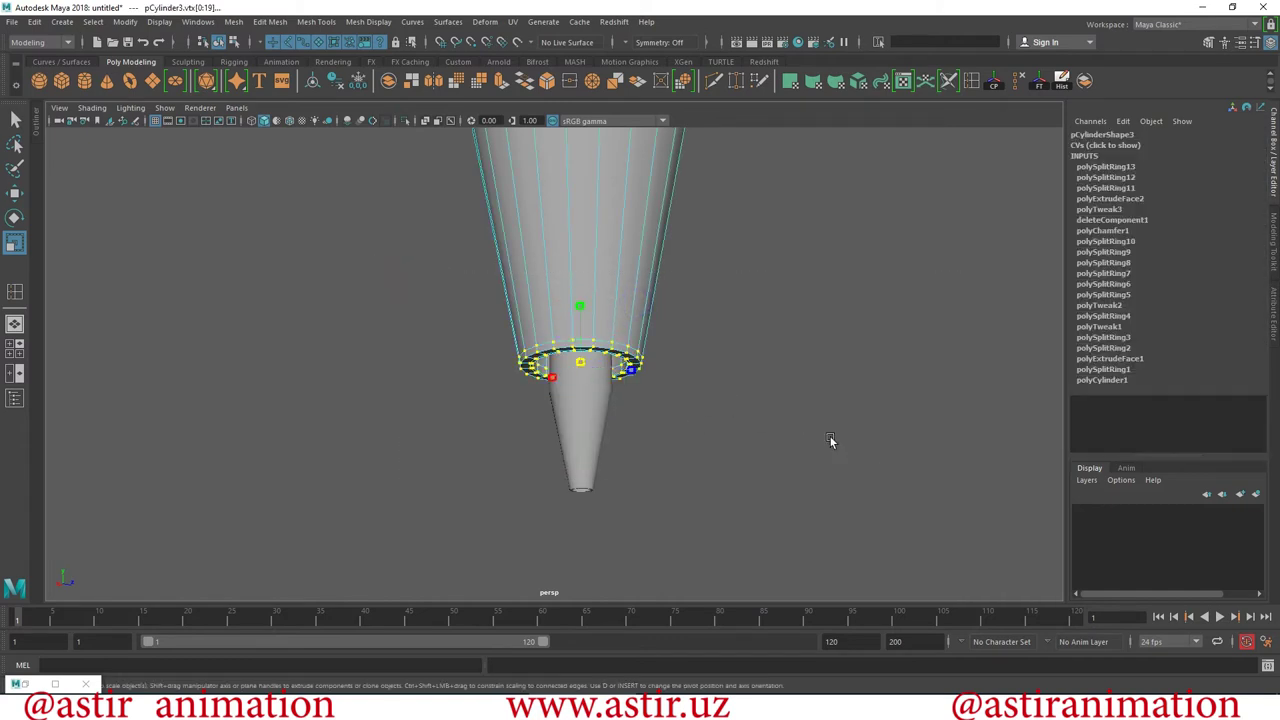
{"action": "right_click_drag", "start_coordinate": [572, 256], "coordinate": [679, 220]}
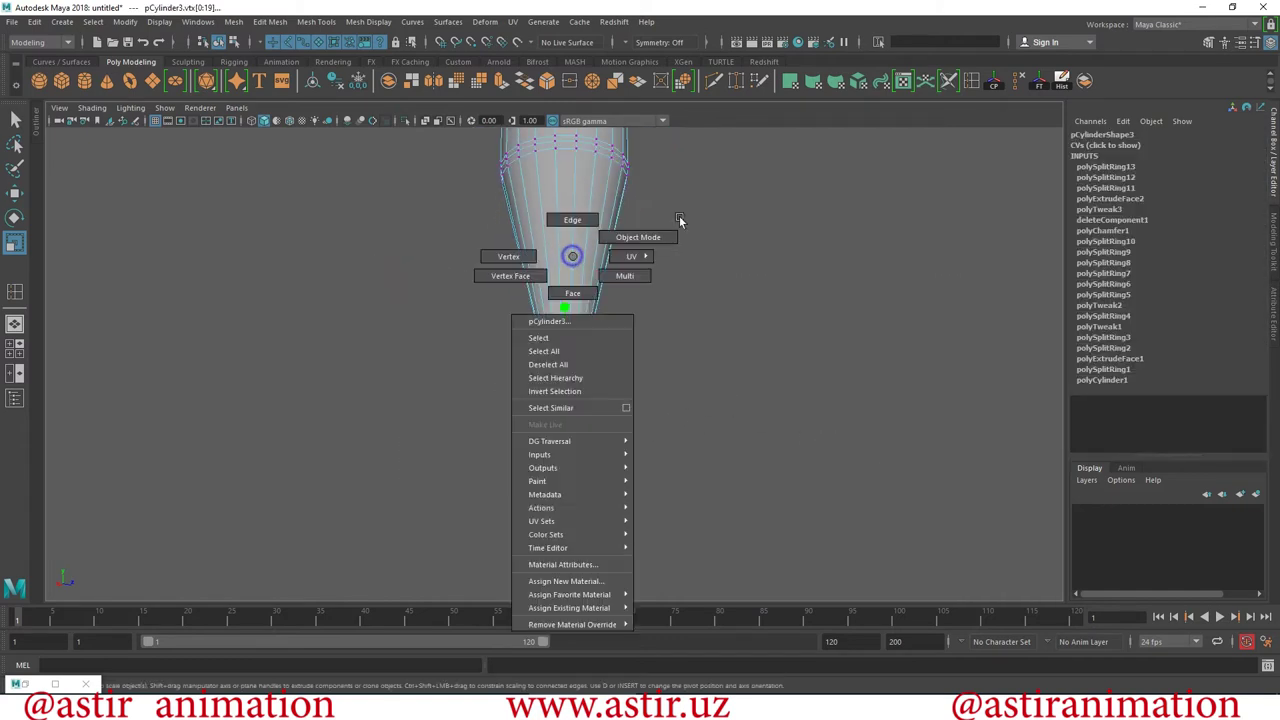
{"action": "left_click", "coordinate": [746, 512]}
{"action": "left_click_drag", "start_coordinate": [746, 512], "coordinate": [524, 420], "text": "alt"}
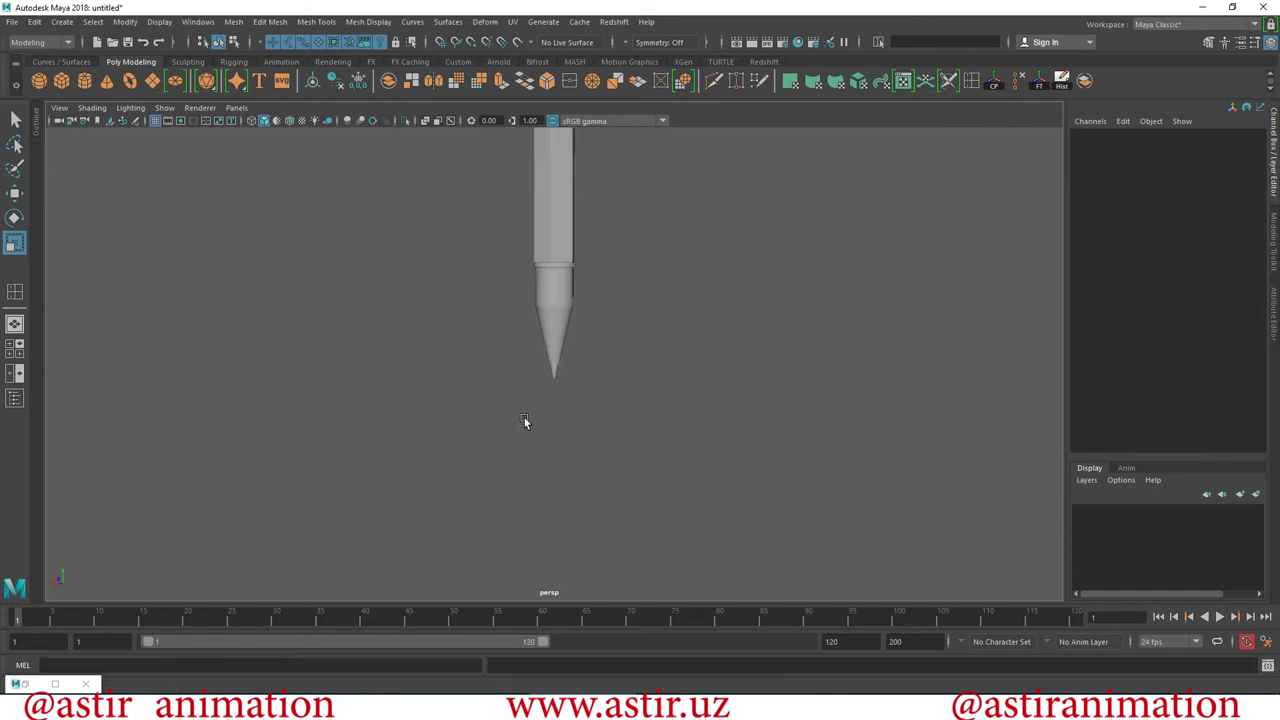
{"action": "right_click_drag", "start_coordinate": [400, 370], "coordinate": [1025, 532], "text": "alt"}
Scale the inner cone up to 0.223 and move it to Translate Y -19.769.
{"action": "left_click", "coordinate": [566, 392]}
{"action": "left_click_drag", "start_coordinate": [654, 452], "coordinate": [421, 386], "text": "alt"}
{"action": "right_click_drag", "start_coordinate": [421, 386], "coordinate": [420, 386], "text": "alt"}
{"action": "left_click_drag", "start_coordinate": [615, 345], "coordinate": [608, 304], "text": "alt"}
{"action": "middle_click_drag", "start_coordinate": [710, 383], "coordinate": [751, 383]}
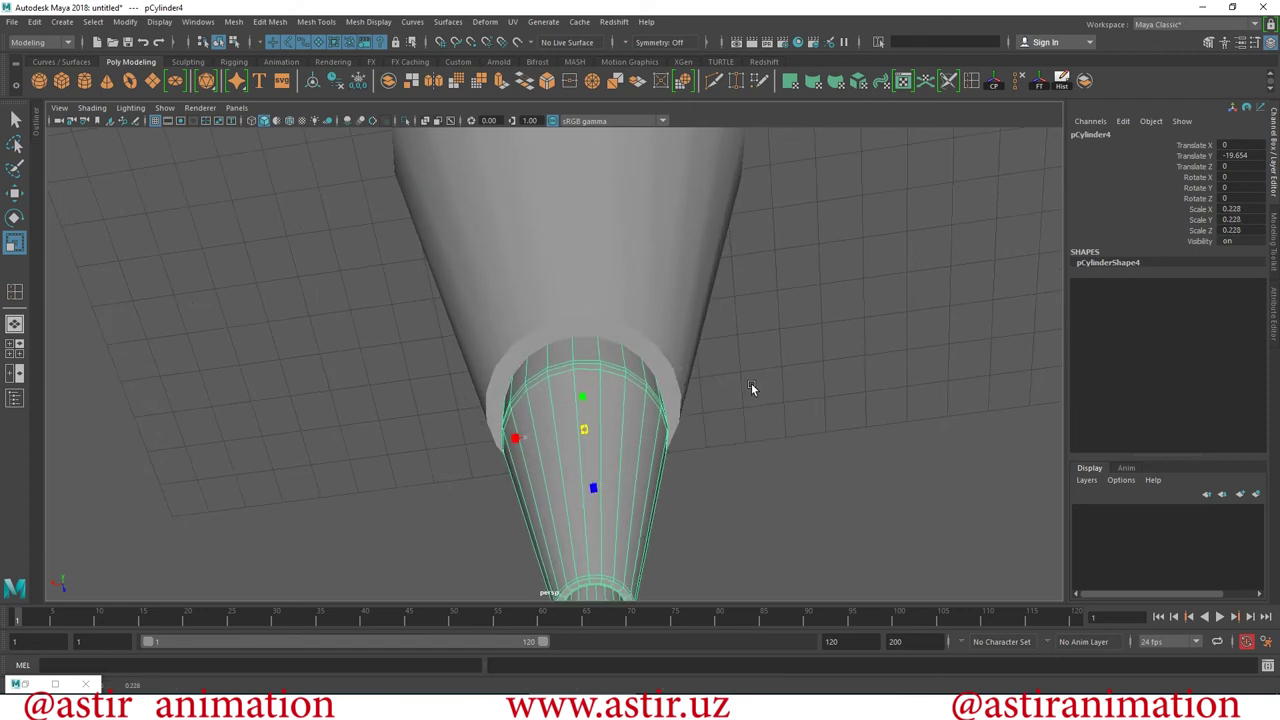
{"action": "mouse_move", "coordinate": [672, 366]}
{"action": "left_mouse_down", "text": "alt"}
{"action": "mouse_move", "coordinate": [798, 338]}
{"action": "mouse_move", "coordinate": [800, 276]}
{"action": "left_mouse_up", "text": "alt"}
{"action": "left_click", "coordinate": [12, 194]}
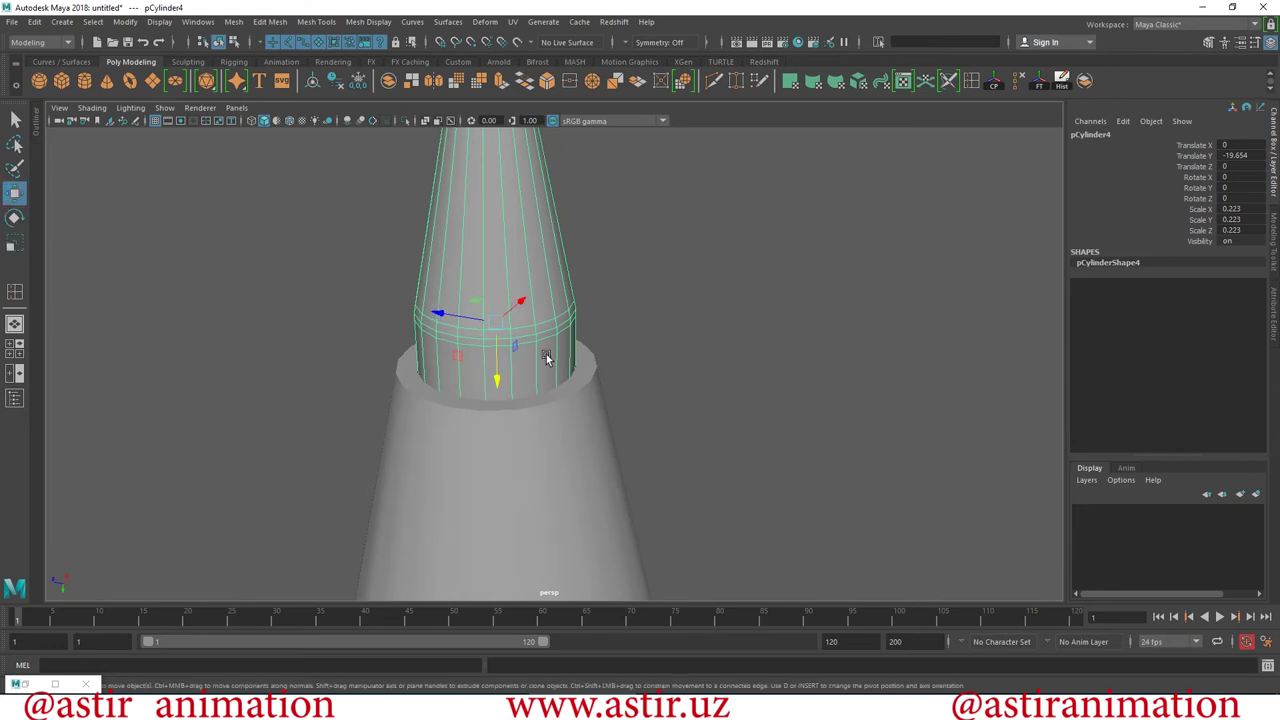
{"action": "left_click_drag", "start_coordinate": [500, 380], "coordinate": [494, 323]}
Orbit and zoom around the pencil tip to check the graphite point's fit.
{"action": "left_click", "coordinate": [660, 360]}
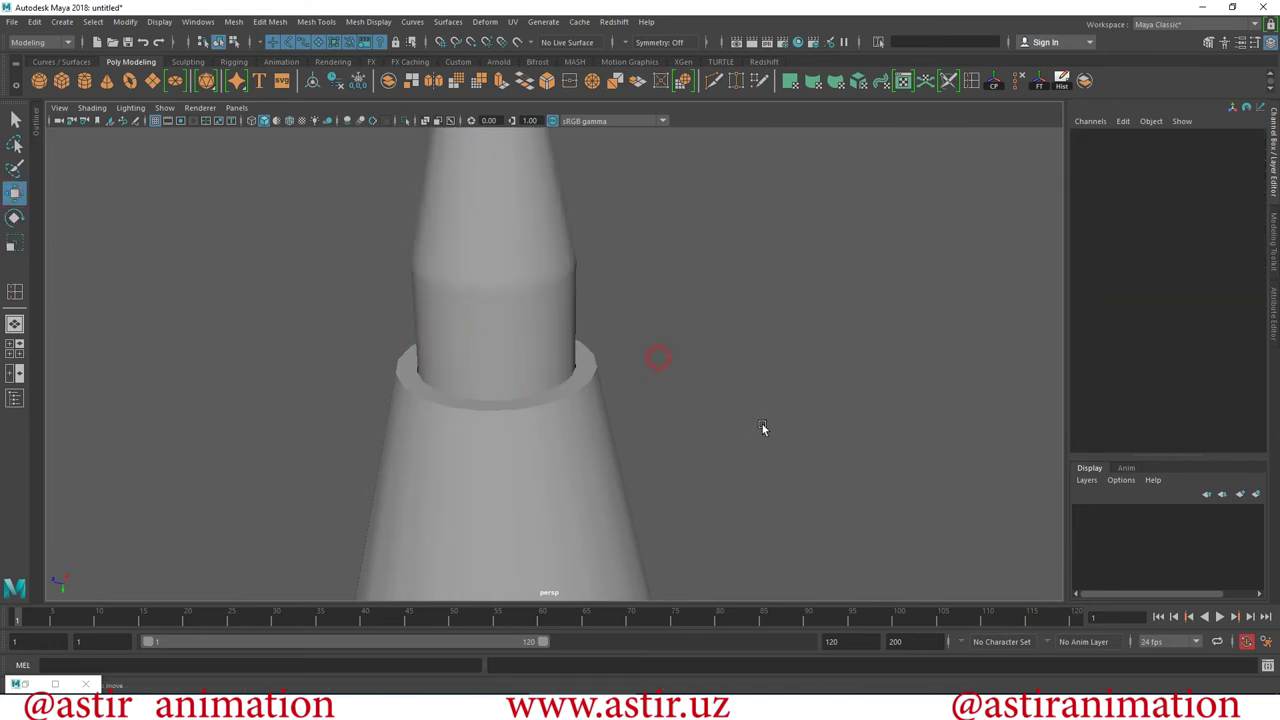
{"action": "right_click_drag", "start_coordinate": [504, 411], "coordinate": [540, 462], "text": "alt"}
{"action": "mouse_move", "coordinate": [540, 462]}
{"action": "left_mouse_down", "text": "alt"}
{"action": "mouse_move", "coordinate": [603, 560]}
{"action": "mouse_move", "coordinate": [280, 394]}
{"action": "mouse_move", "coordinate": [443, 545]}
{"action": "left_mouse_up", "text": "alt"}
{"action": "right_click_drag", "start_coordinate": [443, 545], "coordinate": [485, 379], "text": "alt"}
{"action": "left_click_drag", "start_coordinate": [485, 379], "coordinate": [669, 449], "text": "alt"}
{"action": "right_click_drag", "start_coordinate": [669, 449], "coordinate": [813, 463], "text": "alt"}
{"action": "mouse_move", "coordinate": [813, 463]}
{"action": "left_mouse_down", "text": "alt"}
{"action": "mouse_move", "coordinate": [604, 316]}
{"action": "mouse_move", "coordinate": [566, 250]}
{"action": "mouse_move", "coordinate": [530, 330]}
{"action": "left_mouse_up", "text": "alt"}
{"action": "left_click", "coordinate": [530, 330]}
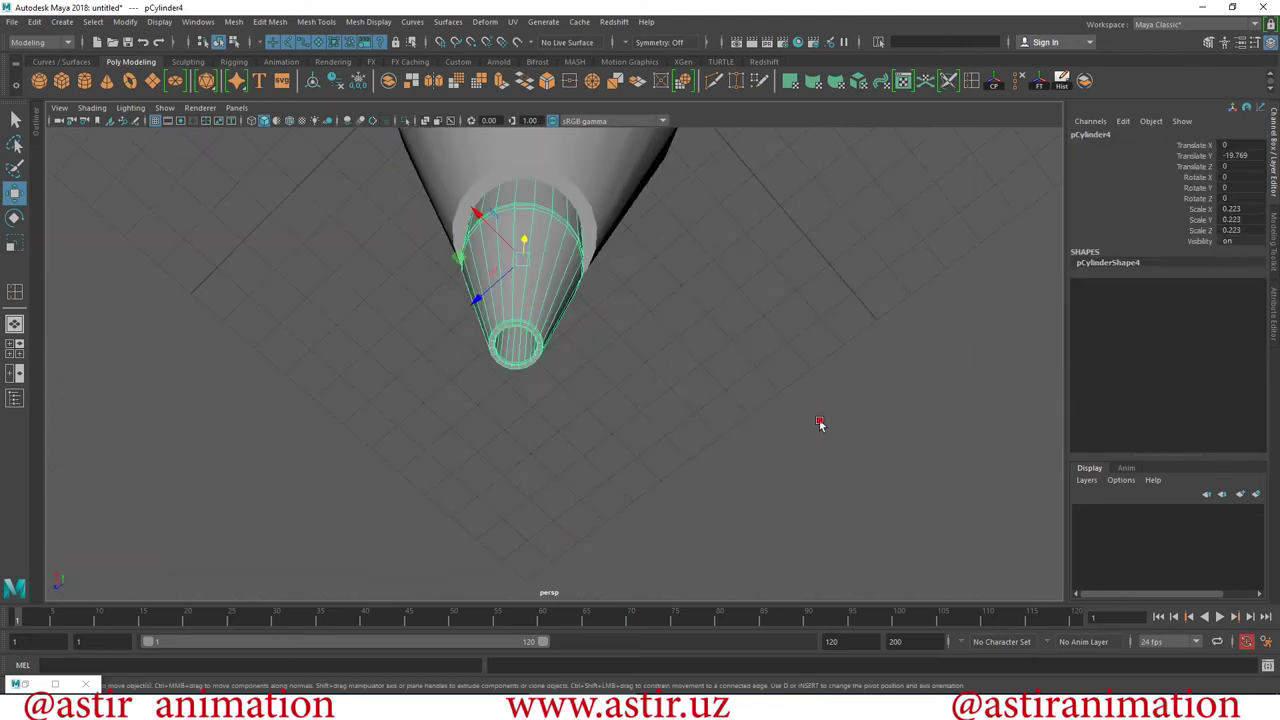
{"action": "left_click_drag", "start_coordinate": [820, 426], "coordinate": [824, 457], "text": "alt"}
{"action": "left_click", "coordinate": [837, 491]}
{"action": "left_click_drag", "start_coordinate": [829, 351], "coordinate": [869, 414], "text": "alt"}
{"action": "left_click_drag", "start_coordinate": [783, 391], "coordinate": [409, 306], "text": "alt"}
{"action": "left_click_drag", "start_coordinate": [443, 235], "coordinate": [564, 403], "text": "alt"}
{"action": "right_click_drag", "start_coordinate": [564, 403], "coordinate": [600, 430], "text": "alt"}
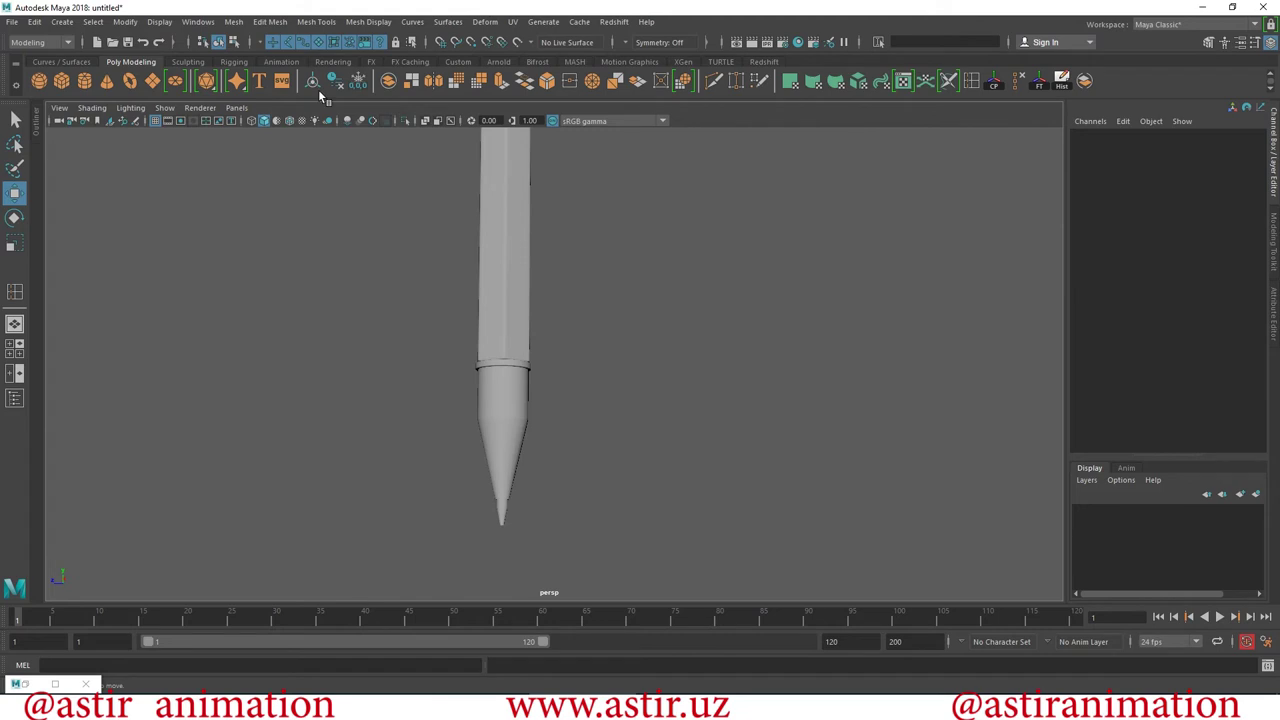
Frame the new sphere and move it down to the pencil tip.
{"action": "mouse_move", "coordinate": [789, 457]}
{"action": "left_mouse_down", "text": "alt"}
{"action": "mouse_move", "coordinate": [189, 229]}
{"action": "mouse_move", "coordinate": [640, 277]}
{"action": "left_mouse_up", "text": "alt"}
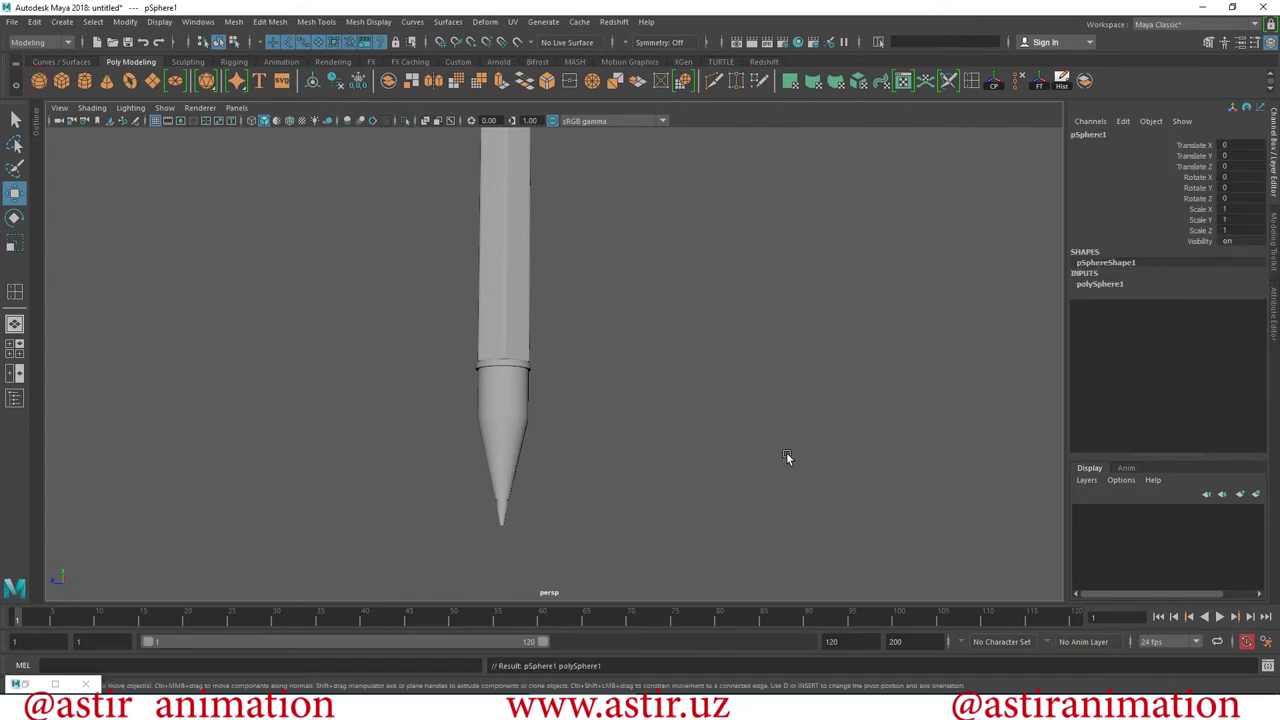
{"action": "left_click_drag", "start_coordinate": [546, 220], "coordinate": [545, 385]}
{"action": "mouse_move", "coordinate": [578, 509]}
{"action": "right_mouse_down", "text": "alt"}
{"action": "mouse_move", "coordinate": [642, 456]}
{"action": "mouse_move", "coordinate": [619, 488]}
{"action": "right_mouse_up", "text": "alt"}
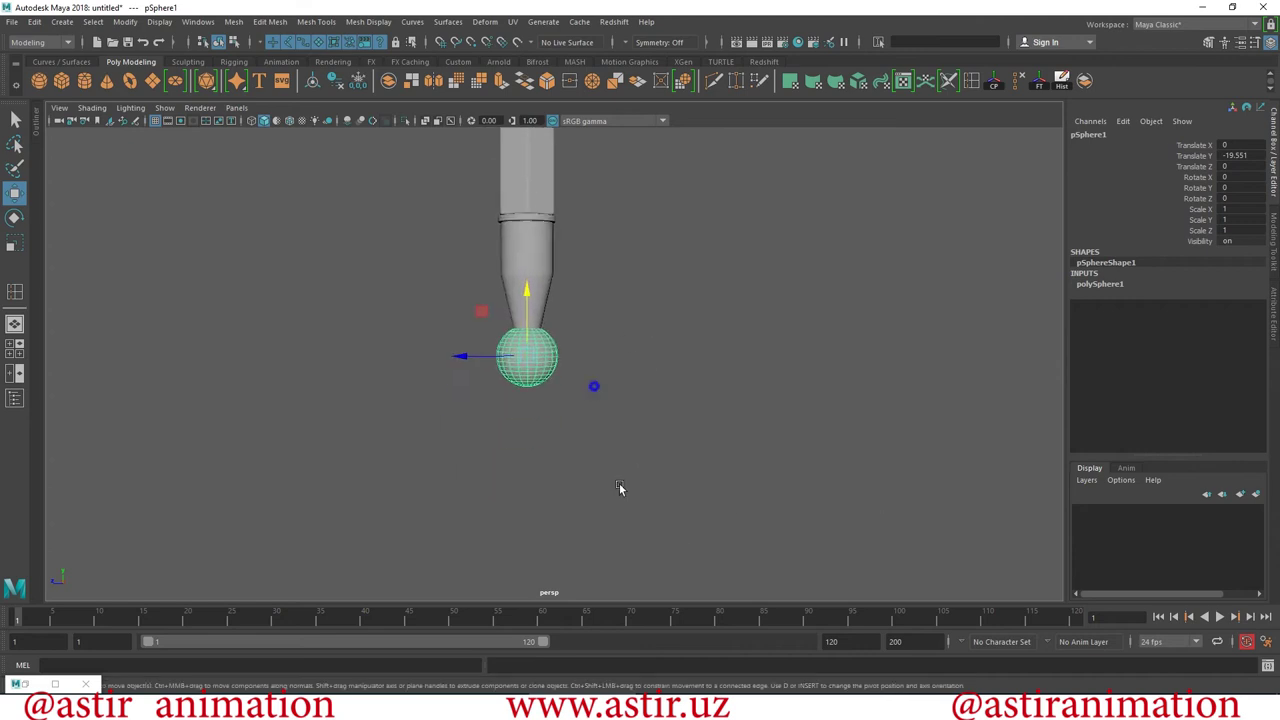
{"action": "scroll", "coordinate": [619, 488], "scroll_direction": "up", "scroll_amount": 2}
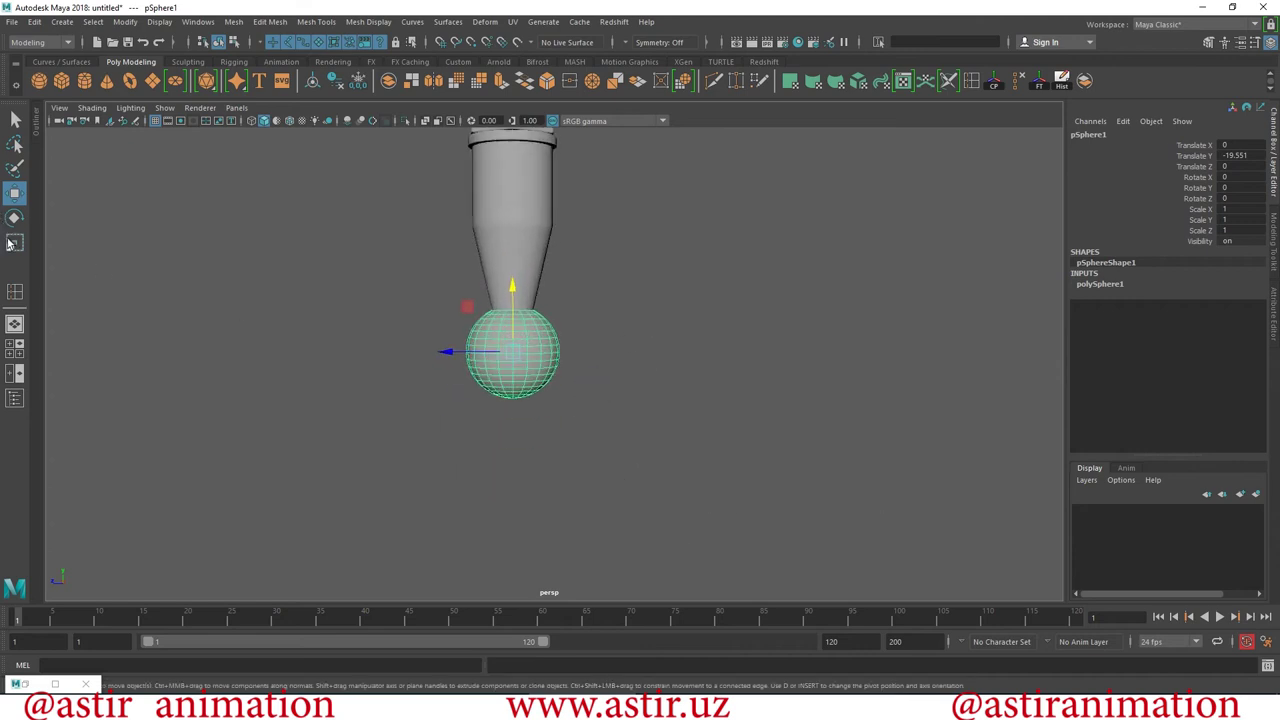
Shrink the sphere and lower it to the very tip of the cone.
{"action": "left_click", "coordinate": [14, 243]}
{"action": "middle_click_drag", "start_coordinate": [731, 451], "coordinate": [668, 437]}
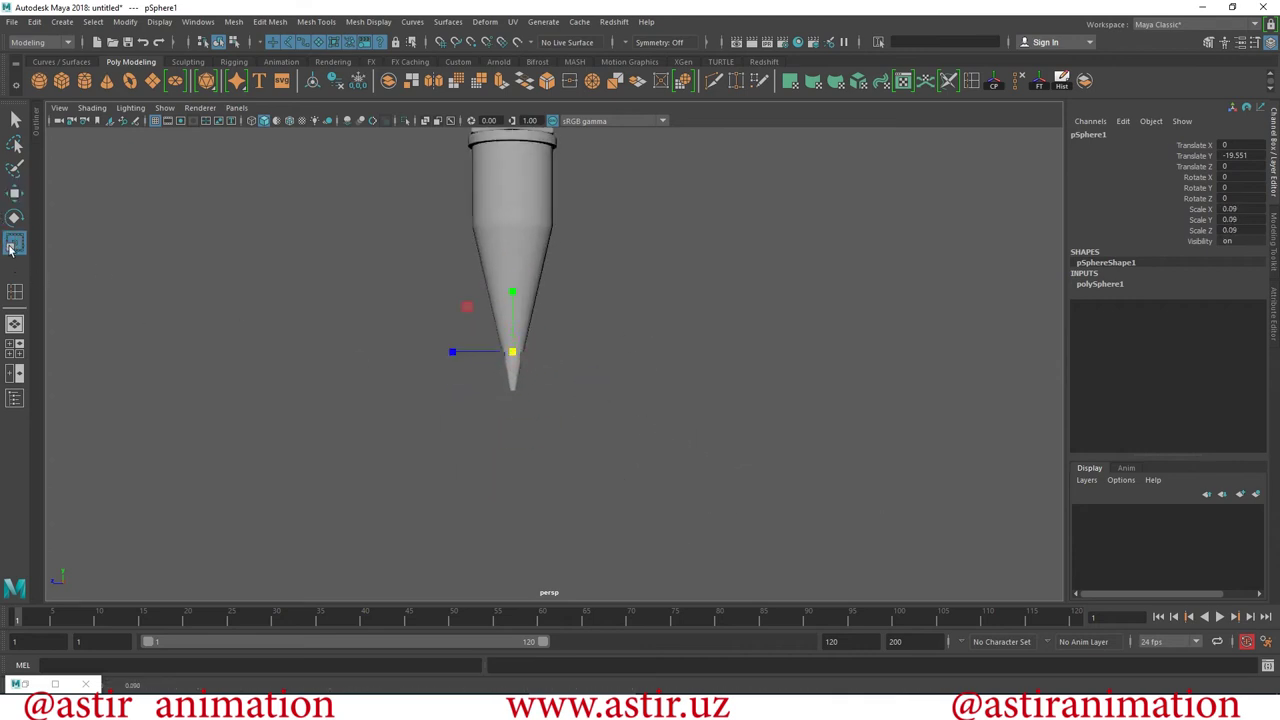
{"action": "left_click", "coordinate": [14, 193]}
{"action": "left_click_drag", "start_coordinate": [511, 290], "coordinate": [518, 349]}
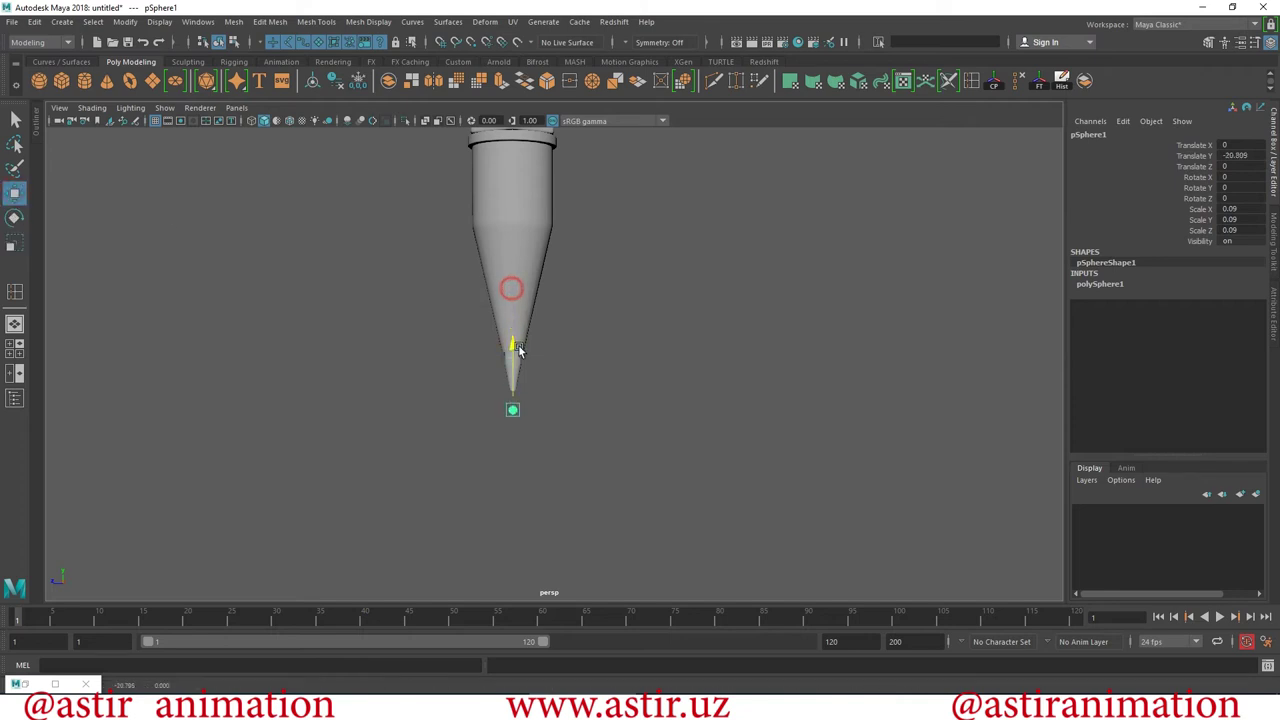
{"action": "mouse_move", "coordinate": [396, 413]}
{"action": "right_mouse_down", "text": "alt"}
{"action": "mouse_move", "coordinate": [686, 557]}
{"action": "mouse_move", "coordinate": [633, 497]}
{"action": "mouse_move", "coordinate": [617, 566]}
{"action": "mouse_move", "coordinate": [741, 472]}
{"action": "right_mouse_up", "text": "alt"}
{"action": "mouse_move", "coordinate": [741, 472]}
{"action": "left_mouse_down", "text": "alt"}
{"action": "mouse_move", "coordinate": [554, 398]}
{"action": "mouse_move", "coordinate": [632, 426]}
{"action": "mouse_move", "coordinate": [432, 432]}
{"action": "mouse_move", "coordinate": [506, 549]}
{"action": "left_mouse_up", "text": "alt"}
{"action": "right_click_drag", "start_coordinate": [506, 549], "coordinate": [669, 457], "text": "alt"}
{"action": "mouse_move", "coordinate": [669, 457]}
{"action": "left_mouse_down", "text": "alt"}
{"action": "mouse_move", "coordinate": [509, 429]}
{"action": "mouse_move", "coordinate": [417, 444]}
{"action": "mouse_move", "coordinate": [266, 340]}
{"action": "left_mouse_up", "text": "alt"}
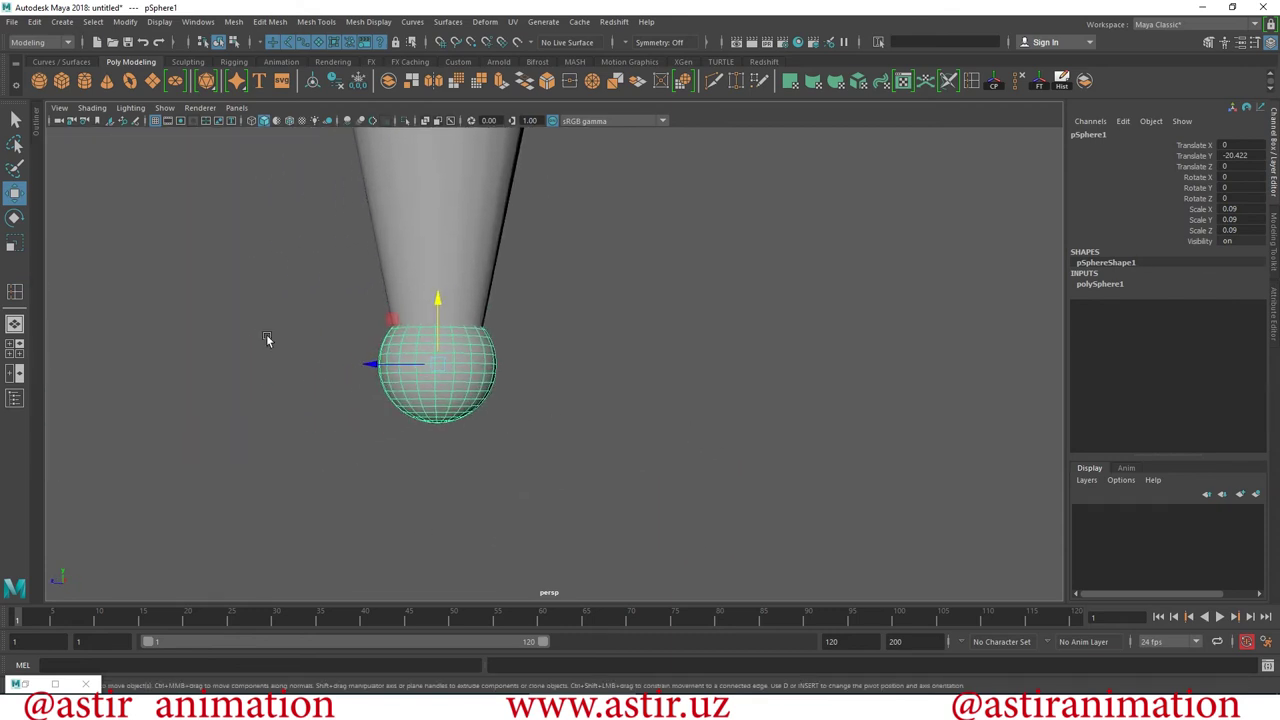
Shrink the sphere further and raise it into the inner cone's opening.
{"action": "left_click", "coordinate": [9, 244]}
{"action": "middle_click_drag", "start_coordinate": [655, 405], "coordinate": [598, 394]}
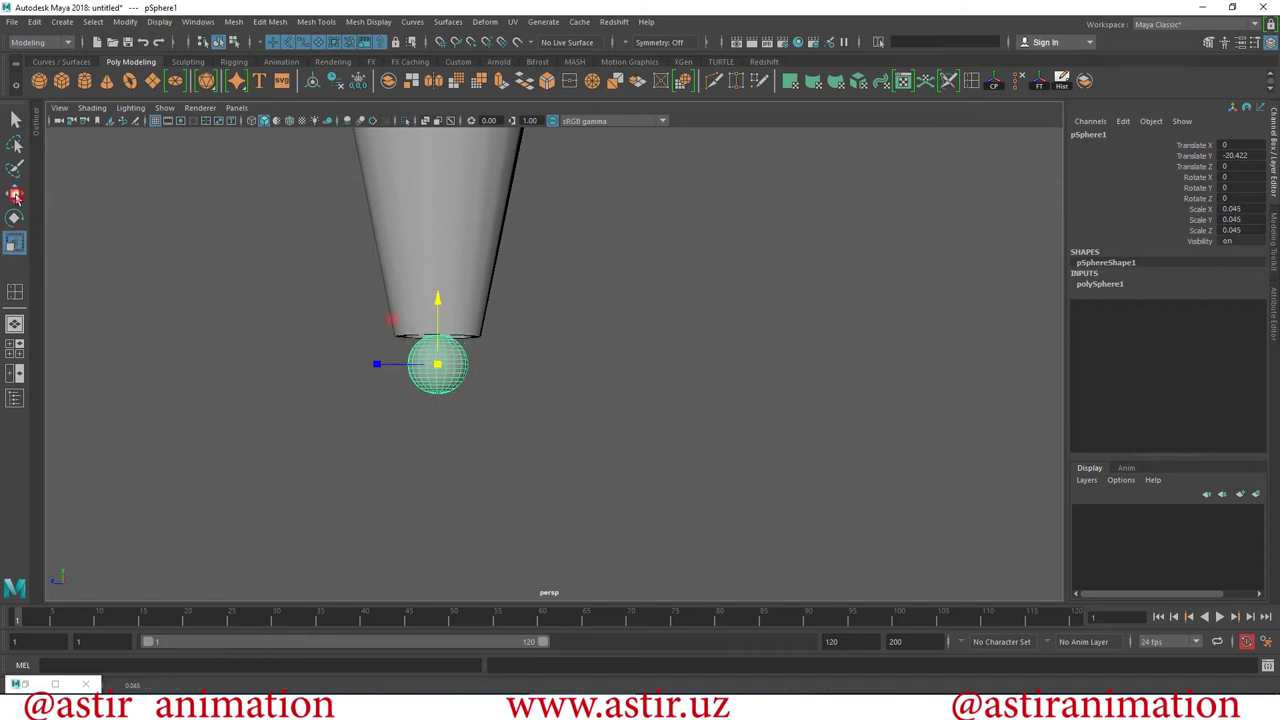
{"action": "left_click", "coordinate": [15, 197]}
{"action": "right_click_drag", "start_coordinate": [514, 357], "coordinate": [626, 394], "text": "alt"}
{"action": "left_click_drag", "start_coordinate": [288, 280], "coordinate": [288, 224]}
{"action": "mouse_move", "coordinate": [418, 257]}
{"action": "left_mouse_down", "text": "alt"}
{"action": "mouse_move", "coordinate": [399, 176]}
{"action": "mouse_move", "coordinate": [399, 195]}
{"action": "left_mouse_up", "text": "alt"}
Fine-tune the sphere's scale to about 0.052 so it fits the cone opening.
{"action": "key", "text": "r"}
{"action": "middle_click_drag", "start_coordinate": [465, 379], "coordinate": [490, 387]}
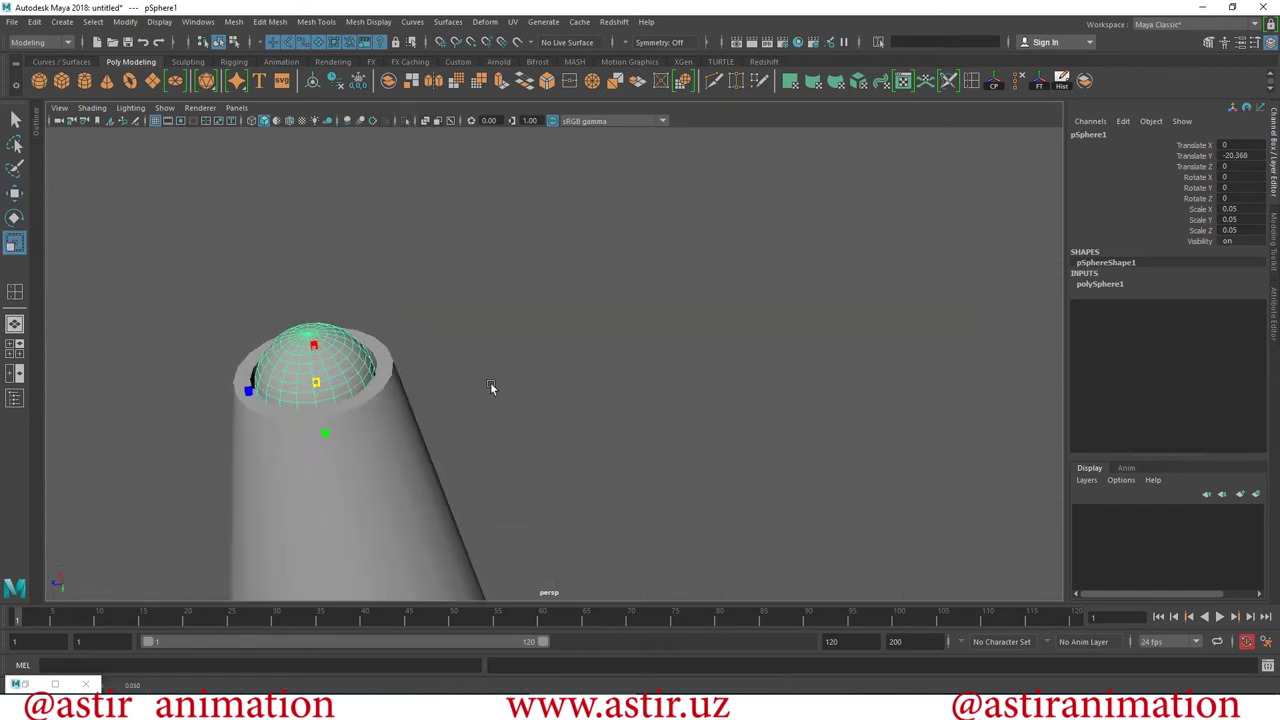
{"action": "mouse_move", "coordinate": [494, 380]}
{"action": "left_mouse_down", "text": "alt"}
{"action": "mouse_move", "coordinate": [457, 434]}
{"action": "mouse_move", "coordinate": [424, 399]}
{"action": "mouse_move", "coordinate": [484, 407]}
{"action": "left_mouse_up", "text": "alt"}
{"action": "left_click", "coordinate": [424, 399]}
{"action": "left_click", "coordinate": [585, 391]}
{"action": "left_click_drag", "start_coordinate": [363, 380], "coordinate": [359, 406], "text": "alt"}
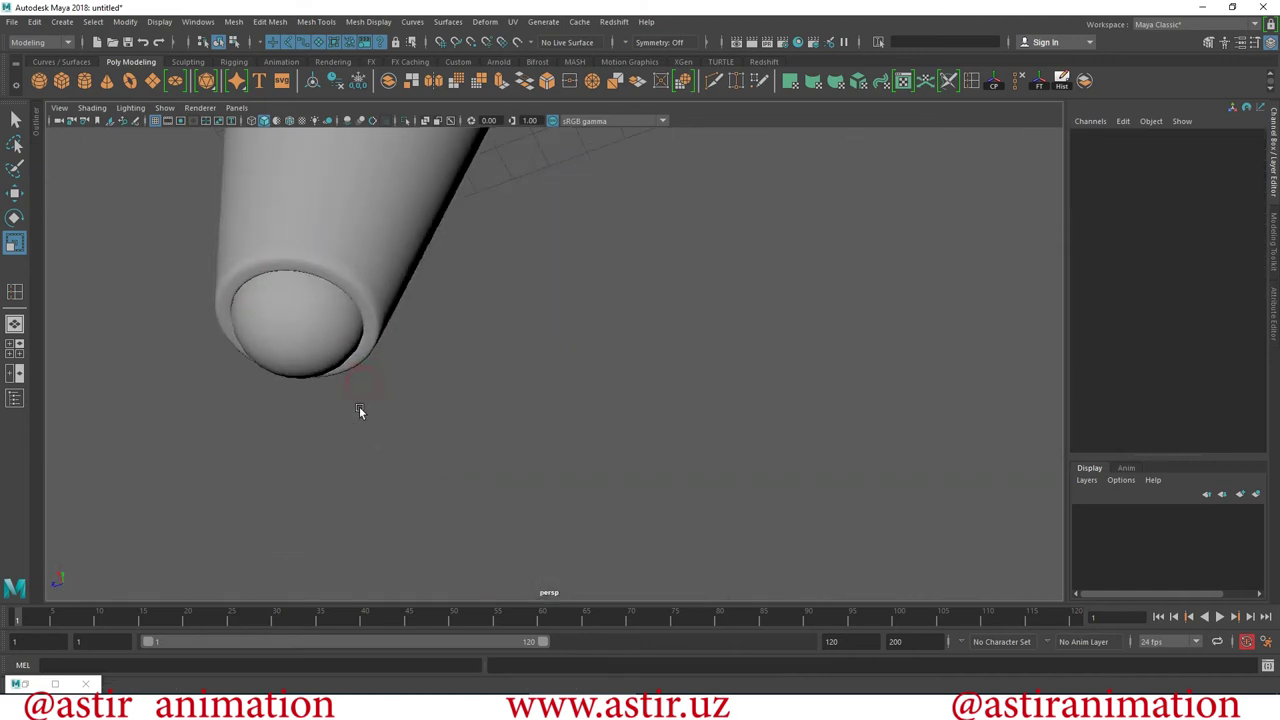
{"action": "left_click", "coordinate": [310, 325]}
{"action": "mouse_move", "coordinate": [470, 362]}
{"action": "left_mouse_down", "text": "alt"}
{"action": "mouse_move", "coordinate": [531, 388]}
{"action": "mouse_move", "coordinate": [514, 351]}
{"action": "mouse_move", "coordinate": [486, 343]}
{"action": "mouse_move", "coordinate": [398, 356]}
{"action": "mouse_move", "coordinate": [706, 520]}
{"action": "mouse_move", "coordinate": [791, 360]}
{"action": "mouse_move", "coordinate": [728, 428]}
{"action": "mouse_move", "coordinate": [711, 647]}
{"action": "mouse_move", "coordinate": [644, 450]}
{"action": "left_mouse_up", "text": "alt"}
{"action": "right_click_drag", "start_coordinate": [644, 450], "coordinate": [780, 449], "text": "alt"}
{"action": "middle_click_drag", "start_coordinate": [772, 443], "coordinate": [771, 411]}
Check the ball seated in the tip from a side view, then clear the selection.
{"action": "left_click", "coordinate": [773, 354]}
{"action": "left_click", "coordinate": [596, 339]}
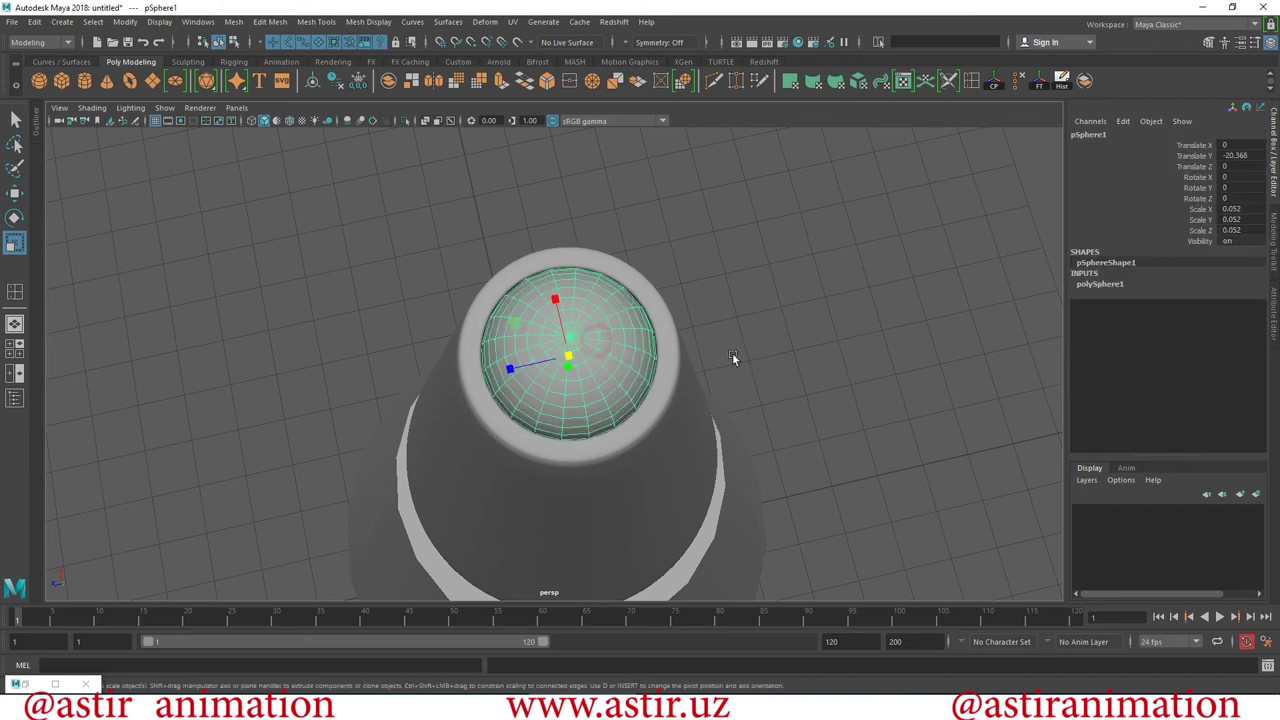
{"action": "left_click", "coordinate": [815, 352]}
{"action": "mouse_move", "coordinate": [801, 441]}
{"action": "left_mouse_down", "text": "alt"}
{"action": "mouse_move", "coordinate": [800, 509]}
{"action": "mouse_move", "coordinate": [491, 443]}
{"action": "mouse_move", "coordinate": [511, 517]}
{"action": "mouse_move", "coordinate": [645, 385]}
{"action": "mouse_move", "coordinate": [694, 531]}
{"action": "mouse_move", "coordinate": [520, 329]}
{"action": "mouse_move", "coordinate": [569, 354]}
{"action": "left_mouse_up", "text": "alt"}
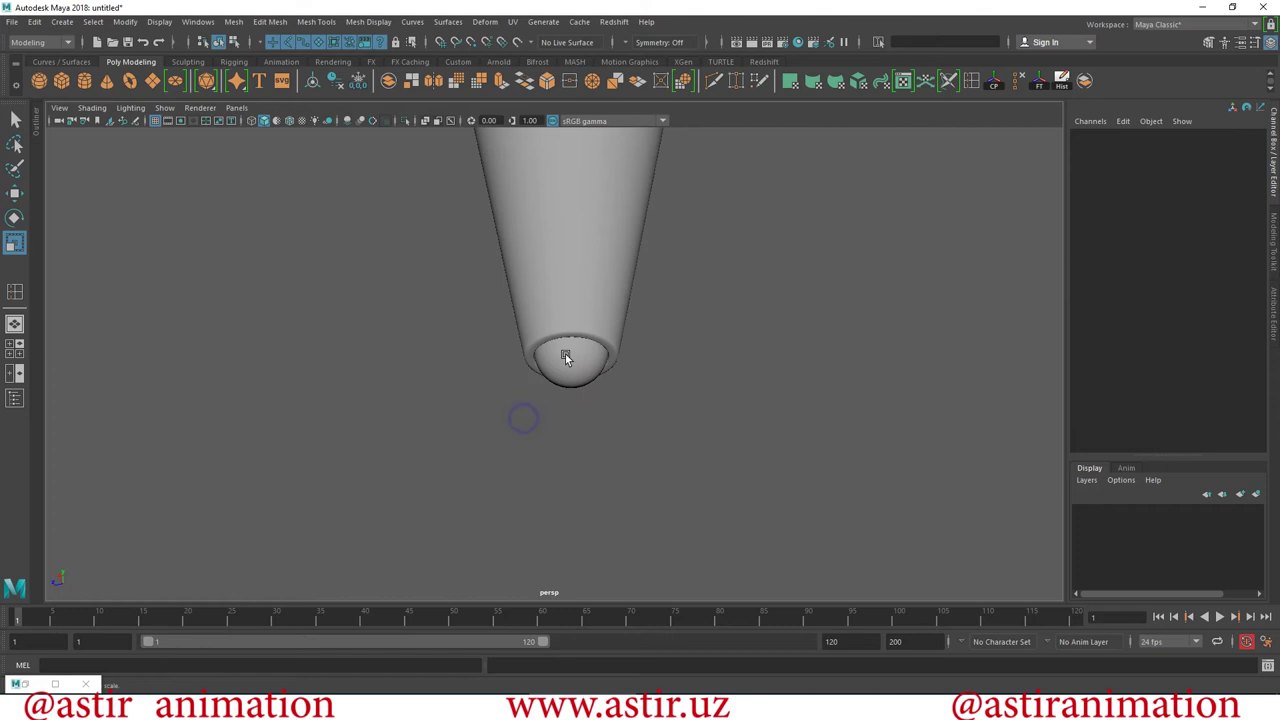
{"action": "left_click", "coordinate": [569, 354]}
{"action": "key", "text": "w"}
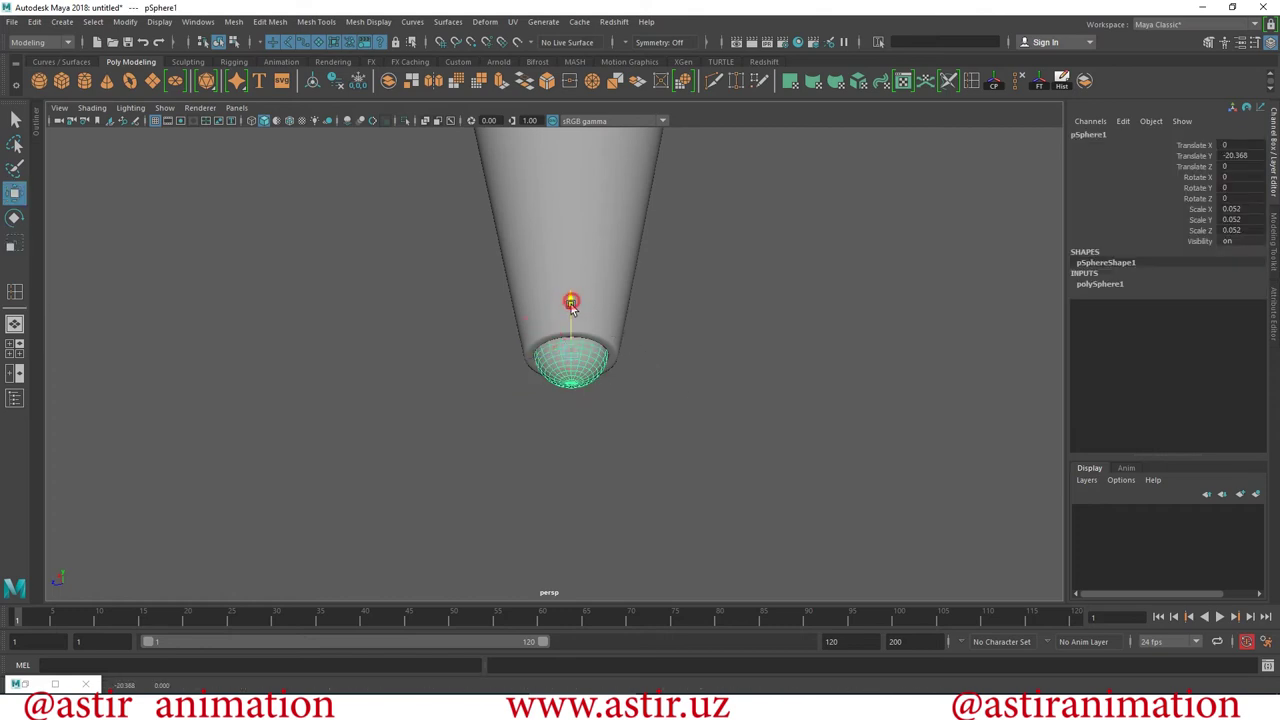
{"action": "left_click", "coordinate": [748, 323]}
{"action": "mouse_move", "coordinate": [780, 407]}
{"action": "left_mouse_down", "text": "alt"}
{"action": "mouse_move", "coordinate": [466, 363]}
{"action": "mouse_move", "coordinate": [672, 397]}
{"action": "mouse_move", "coordinate": [619, 291]}
{"action": "mouse_move", "coordinate": [594, 354]}
{"action": "mouse_move", "coordinate": [520, 308]}
{"action": "left_mouse_up", "text": "alt"}
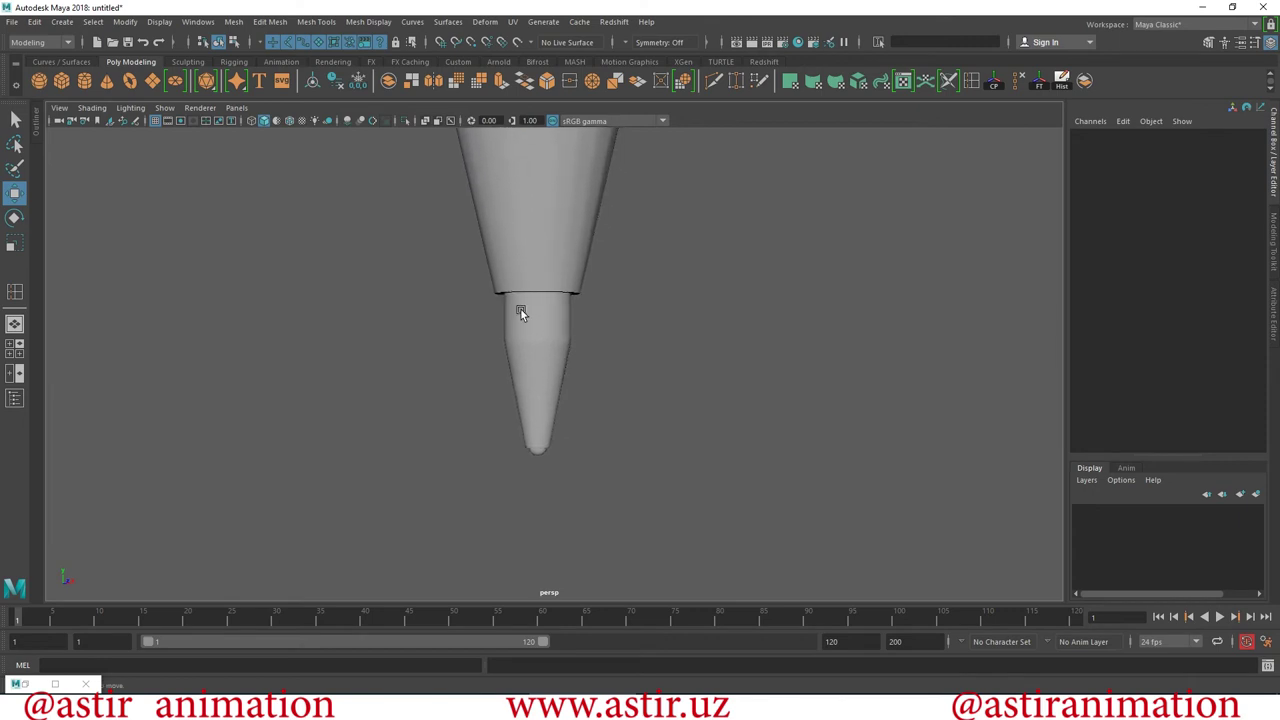
{"action": "left_click", "coordinate": [563, 244]}
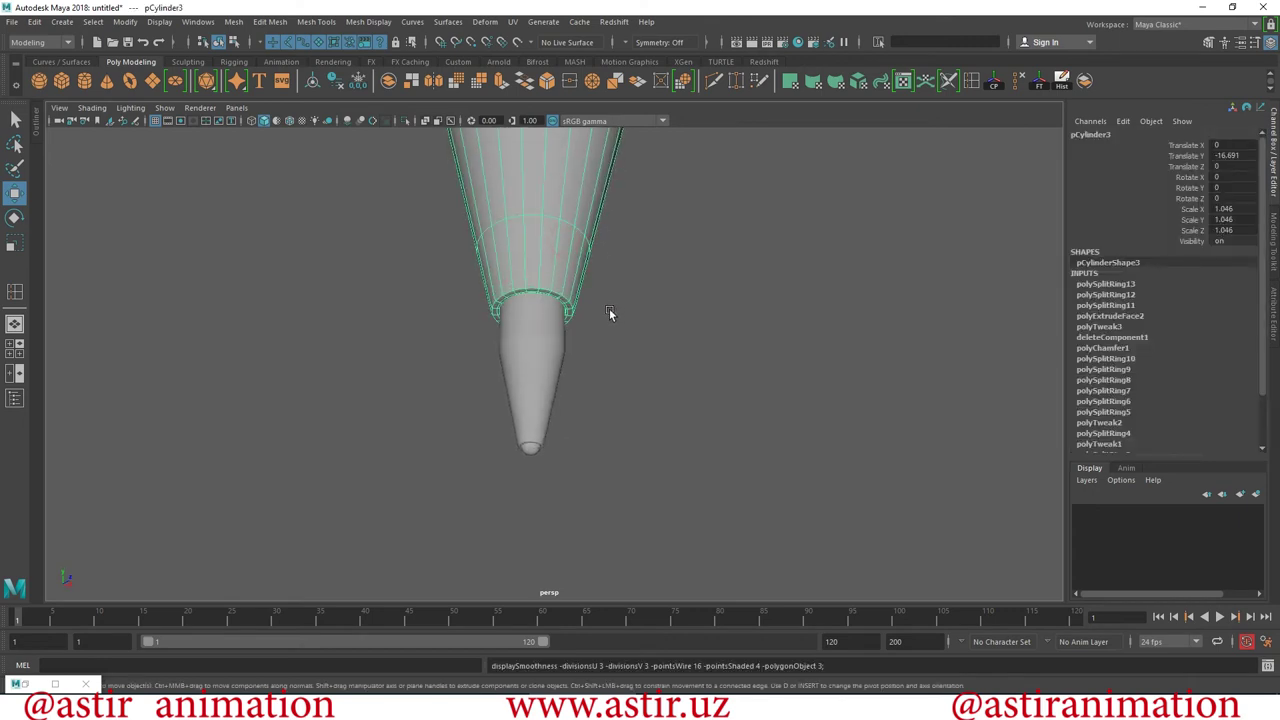
{"action": "left_click", "coordinate": [763, 362]}
{"action": "mouse_move", "coordinate": [698, 410]}
{"action": "left_mouse_down", "text": "alt"}
{"action": "mouse_move", "coordinate": [346, 309]}
{"action": "mouse_move", "coordinate": [808, 306]}
{"action": "mouse_move", "coordinate": [700, 323]}
{"action": "mouse_move", "coordinate": [613, 412]}
{"action": "mouse_move", "coordinate": [689, 369]}
{"action": "mouse_move", "coordinate": [826, 391]}
{"action": "mouse_move", "coordinate": [551, 460]}
{"action": "mouse_move", "coordinate": [865, 444]}
{"action": "mouse_move", "coordinate": [1051, 360]}
{"action": "mouse_move", "coordinate": [797, 393]}
{"action": "left_mouse_up", "text": "alt"}
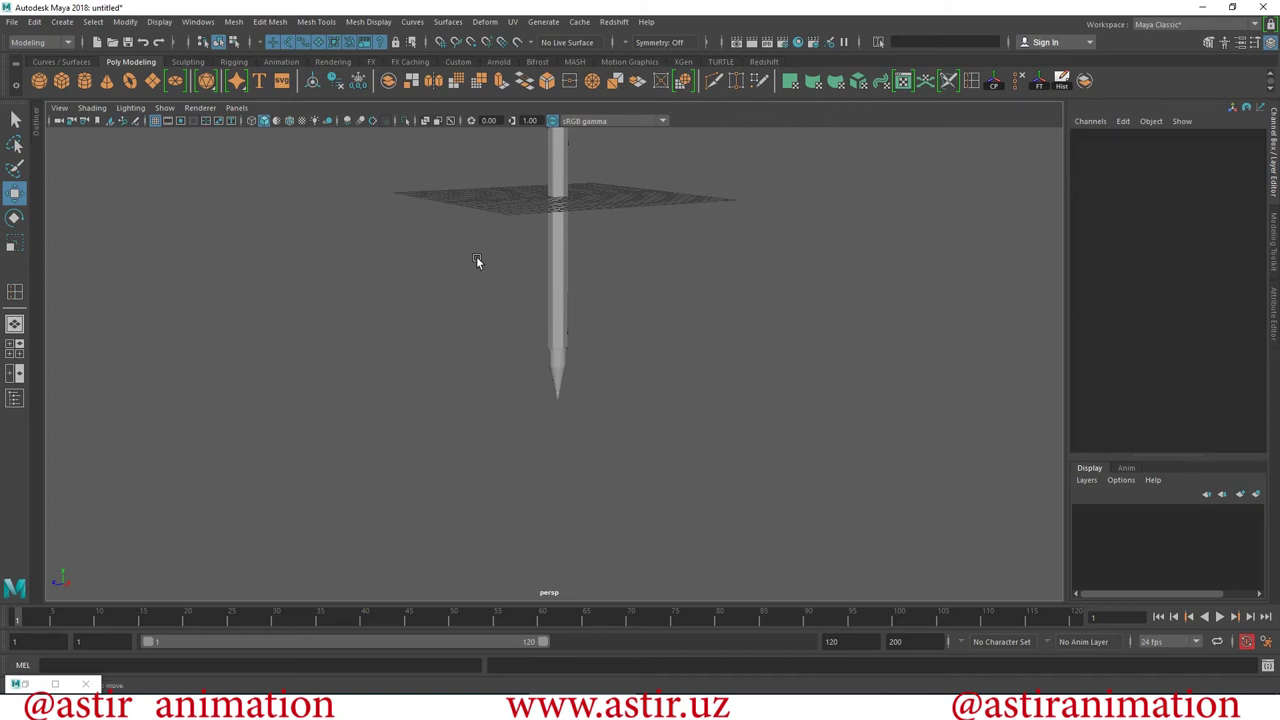
Raise the lower vertex rings of the pencil tip to taper its cone, then return to object mode.
{"action": "mouse_move", "coordinate": [631, 341]}
{"action": "left_mouse_down", "text": "alt"}
{"action": "mouse_move", "coordinate": [671, 366]}
{"action": "mouse_move", "coordinate": [737, 503]}
{"action": "left_mouse_up", "text": "alt"}
{"action": "scroll", "coordinate": [677, 440], "scroll_direction": "up", "scroll_amount": 3}
{"action": "scroll", "coordinate": [562, 358], "scroll_direction": "up", "scroll_amount": 2}
{"action": "left_click", "coordinate": [562, 357]}
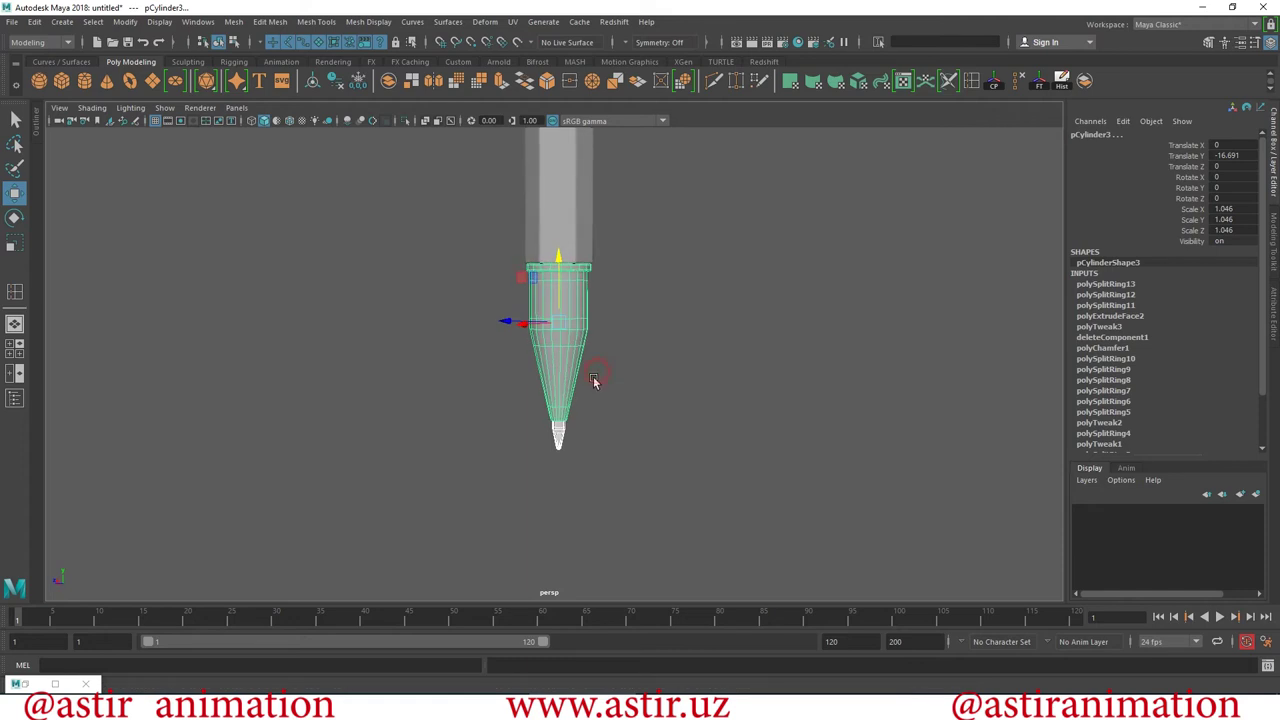
{"action": "left_click", "coordinate": [643, 369]}
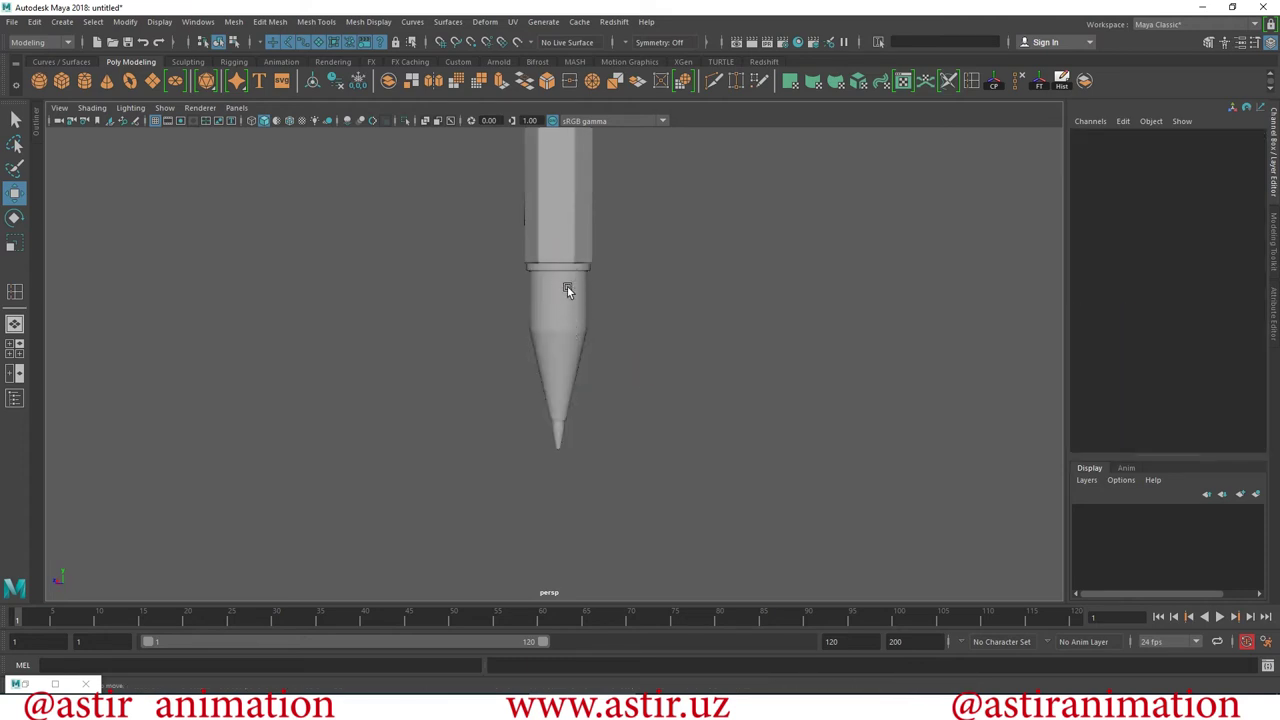
{"action": "left_click", "coordinate": [567, 290]}
{"action": "right_click_drag", "start_coordinate": [572, 305], "coordinate": [472, 360]}
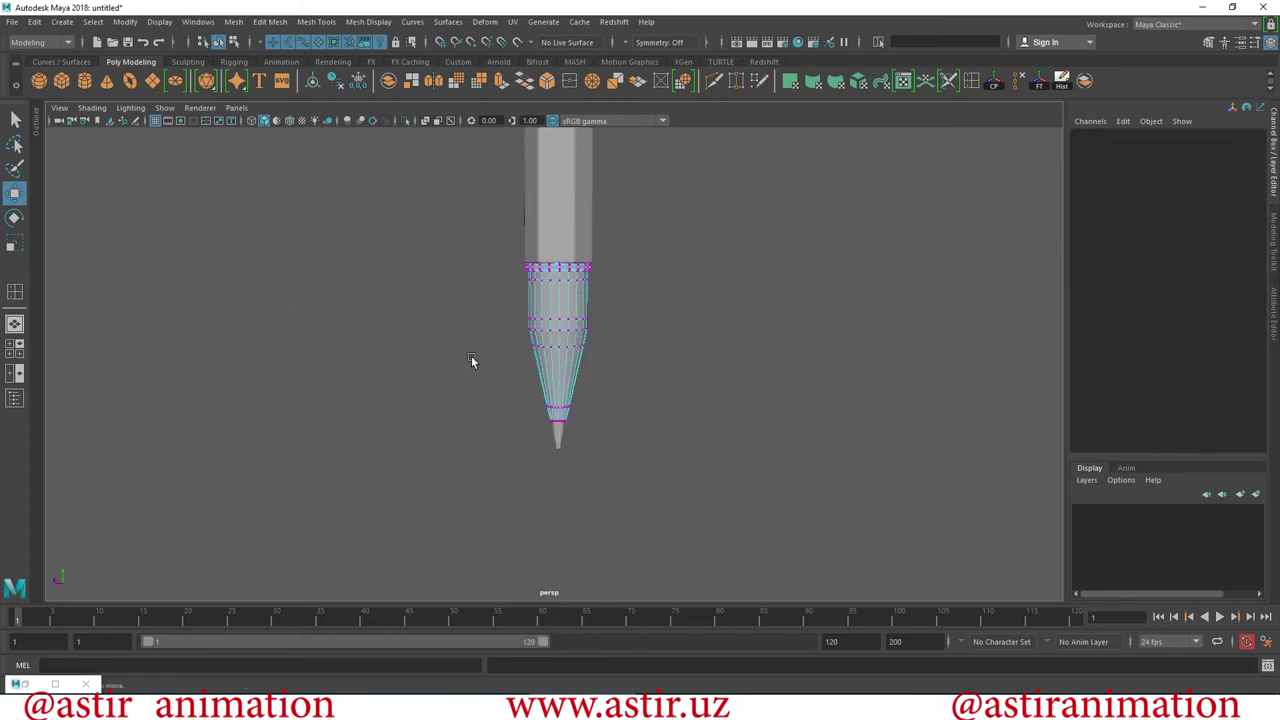
{"action": "left_click_drag", "start_coordinate": [914, 546], "coordinate": [386, 300]}
{"action": "middle_click_drag", "start_coordinate": [561, 314], "coordinate": [563, 302]}
{"action": "mouse_move", "coordinate": [613, 344]}
{"action": "left_mouse_down", "text": "alt"}
{"action": "mouse_move", "coordinate": [677, 523]}
{"action": "mouse_move", "coordinate": [714, 523]}
{"action": "left_mouse_up", "text": "alt"}
{"action": "key", "text": "F8"}
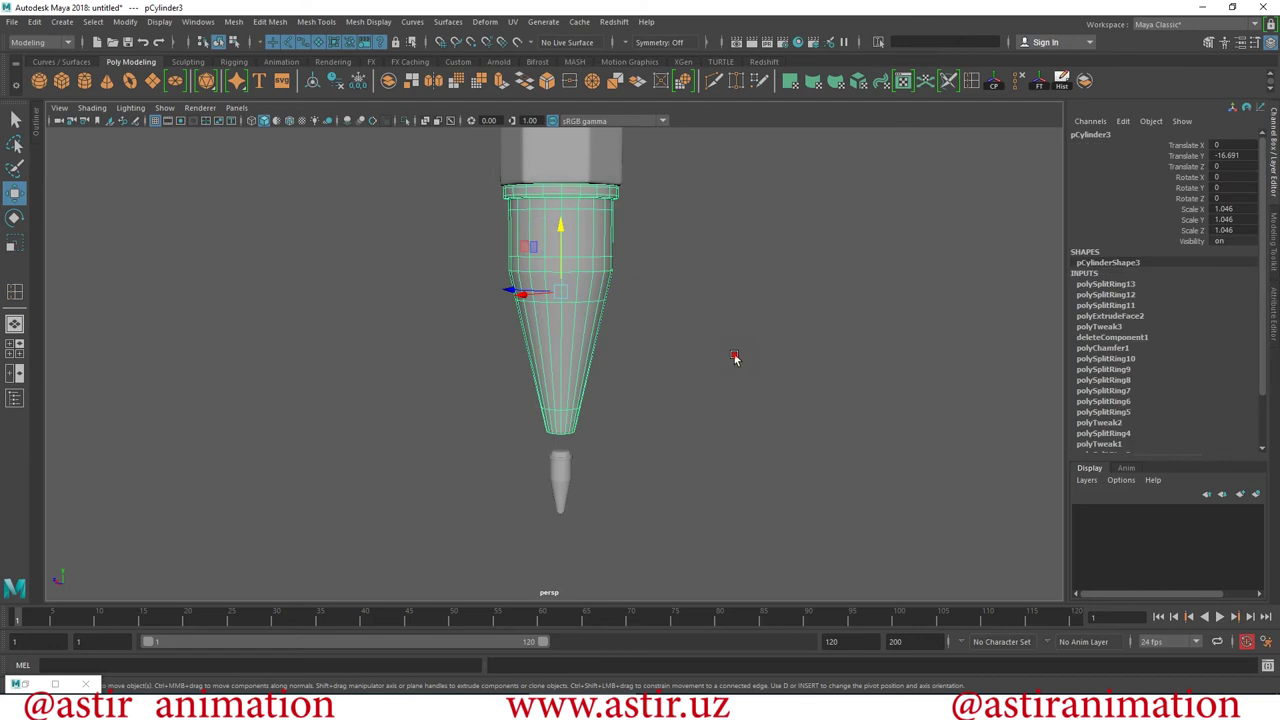
Zoom out and orbit around the pencil and grid to inspect the whole model.
{"action": "left_click", "coordinate": [735, 358]}
{"action": "middle_click_drag", "start_coordinate": [643, 506], "coordinate": [632, 414], "text": "alt"}
{"action": "mouse_move", "coordinate": [521, 514]}
{"action": "left_mouse_down"}
{"action": "mouse_move", "coordinate": [575, 410]}
{"action": "mouse_move", "coordinate": [580, 370]}
{"action": "left_mouse_up"}
{"action": "left_click", "coordinate": [765, 348]}
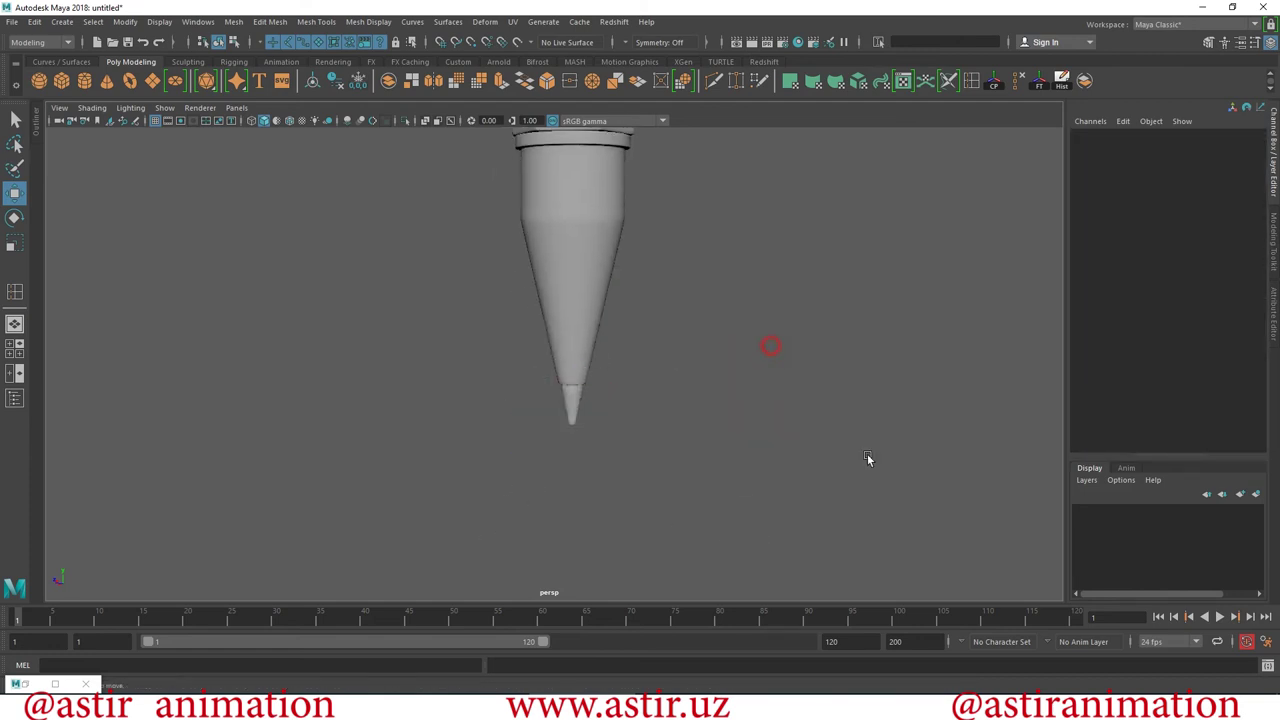
{"action": "right_click_drag", "start_coordinate": [809, 577], "coordinate": [271, 352], "text": "alt"}
{"action": "mouse_move", "coordinate": [426, 317]}
{"action": "left_mouse_down", "text": "alt"}
{"action": "mouse_move", "coordinate": [749, 303]}
{"action": "mouse_move", "coordinate": [875, 330]}
{"action": "left_mouse_up", "text": "alt"}
{"action": "left_click_drag", "start_coordinate": [760, 343], "coordinate": [210, 248], "text": "alt"}
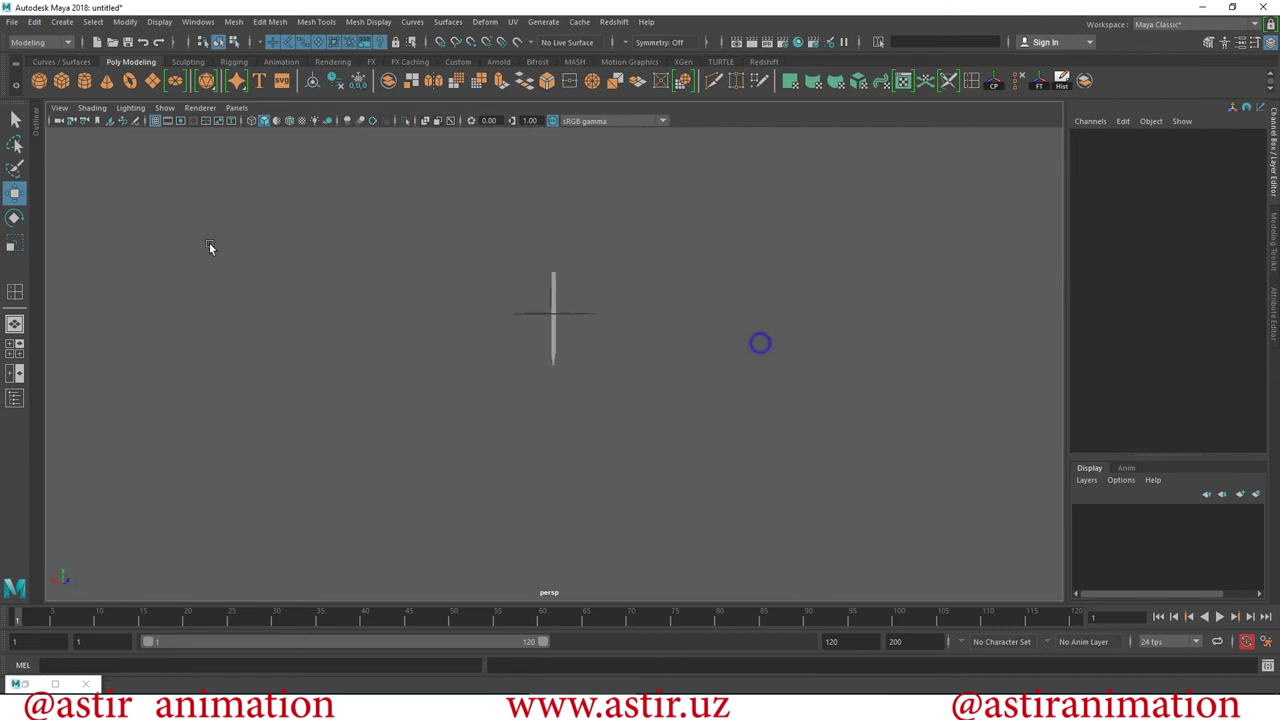
{"action": "left_click_drag", "start_coordinate": [785, 367], "coordinate": [757, 404], "text": "alt"}
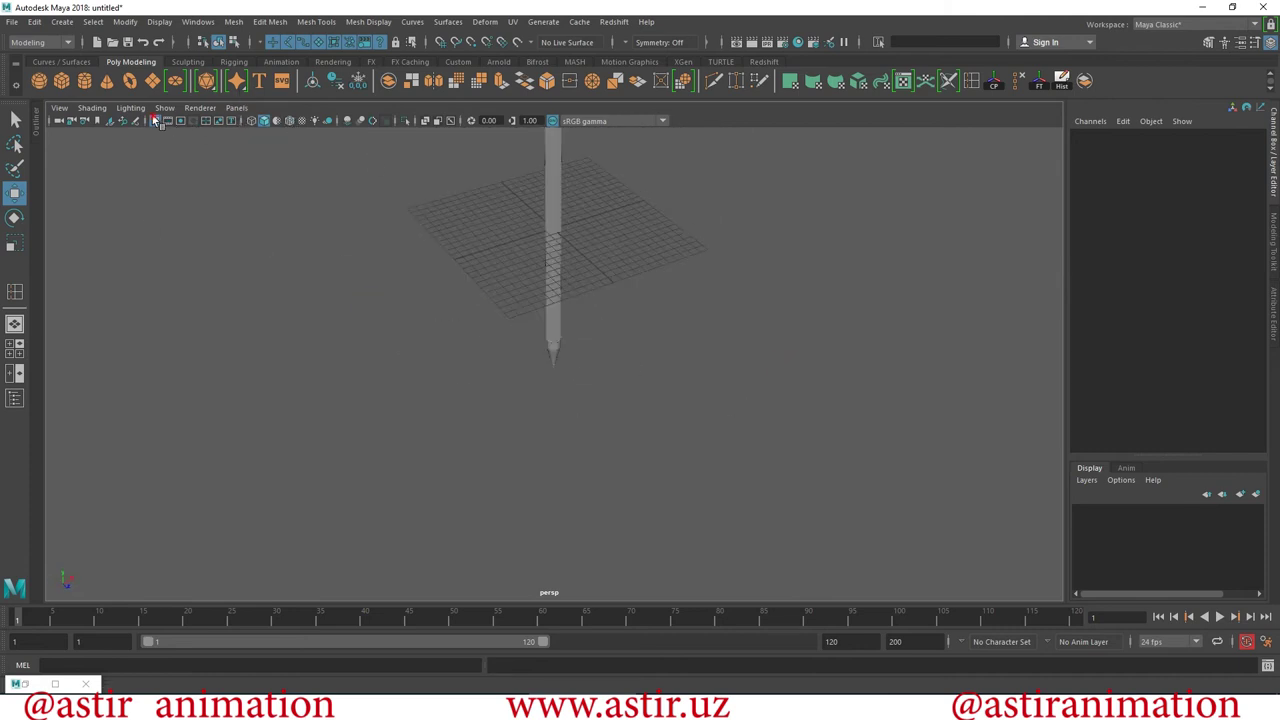
{"action": "mouse_move", "coordinate": [589, 212]}
{"action": "left_mouse_down", "text": "alt"}
{"action": "mouse_move", "coordinate": [551, 371]}
{"action": "mouse_move", "coordinate": [580, 517]}
{"action": "mouse_move", "coordinate": [723, 540]}
{"action": "mouse_move", "coordinate": [651, 500]}
{"action": "mouse_move", "coordinate": [574, 369]}
{"action": "left_mouse_up", "text": "alt"}
{"action": "mouse_move", "coordinate": [574, 369]}
{"action": "right_mouse_down", "text": "alt"}
{"action": "mouse_move", "coordinate": [634, 437]}
{"action": "mouse_move", "coordinate": [479, 253]}
{"action": "right_mouse_up", "text": "alt"}
Orbit and zoom around the pencil tip, then tumble to view the pencil's full length.
{"action": "left_click", "coordinate": [578, 358]}
{"action": "right_click_drag", "start_coordinate": [926, 477], "coordinate": [857, 449], "text": "alt"}
{"action": "mouse_move", "coordinate": [857, 449]}
{"action": "left_mouse_down", "text": "alt"}
{"action": "mouse_move", "coordinate": [540, 370]}
{"action": "mouse_move", "coordinate": [501, 346]}
{"action": "left_mouse_up", "text": "alt"}
{"action": "left_click", "coordinate": [765, 527]}
{"action": "middle_click_drag", "start_coordinate": [714, 566], "coordinate": [657, 380], "text": "alt"}
{"action": "left_click_drag", "start_coordinate": [657, 380], "coordinate": [589, 303], "text": "alt"}
{"action": "right_click_drag", "start_coordinate": [589, 303], "coordinate": [872, 577], "text": "alt"}
{"action": "left_click_drag", "start_coordinate": [872, 577], "coordinate": [841, 570], "text": "alt"}
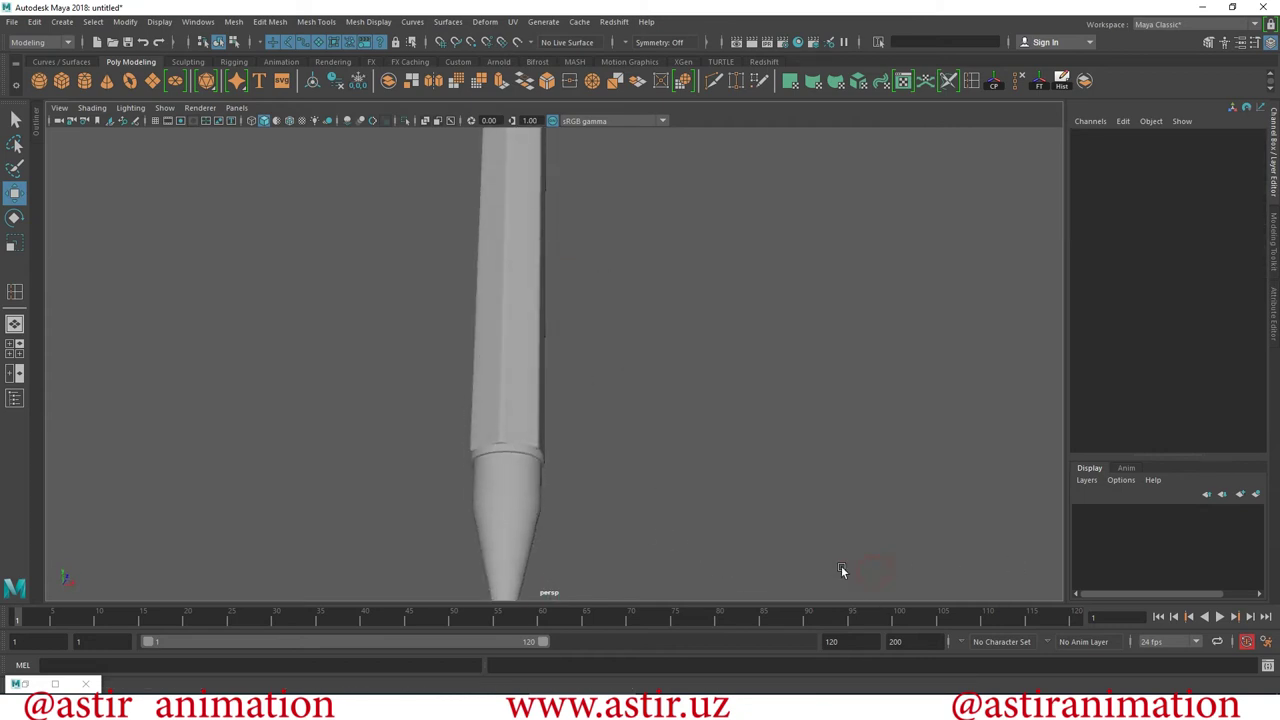
{"action": "left_click_drag", "start_coordinate": [703, 546], "coordinate": [412, 358], "text": "alt"}
{"action": "mouse_move", "coordinate": [412, 358]}
{"action": "right_mouse_down", "text": "alt"}
{"action": "mouse_move", "coordinate": [370, 376]}
{"action": "mouse_move", "coordinate": [354, 298]}
{"action": "right_mouse_up", "text": "alt"}
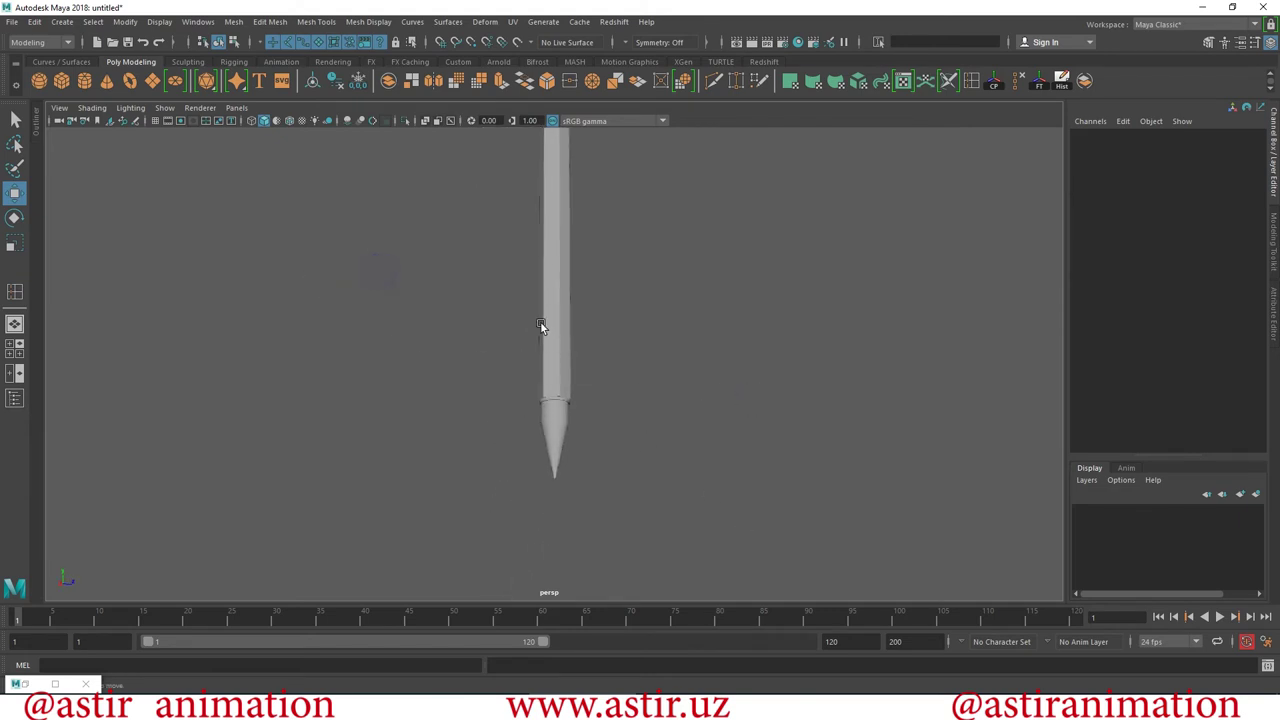
{"action": "left_click_drag", "start_coordinate": [540, 321], "coordinate": [327, 250], "text": "alt"}
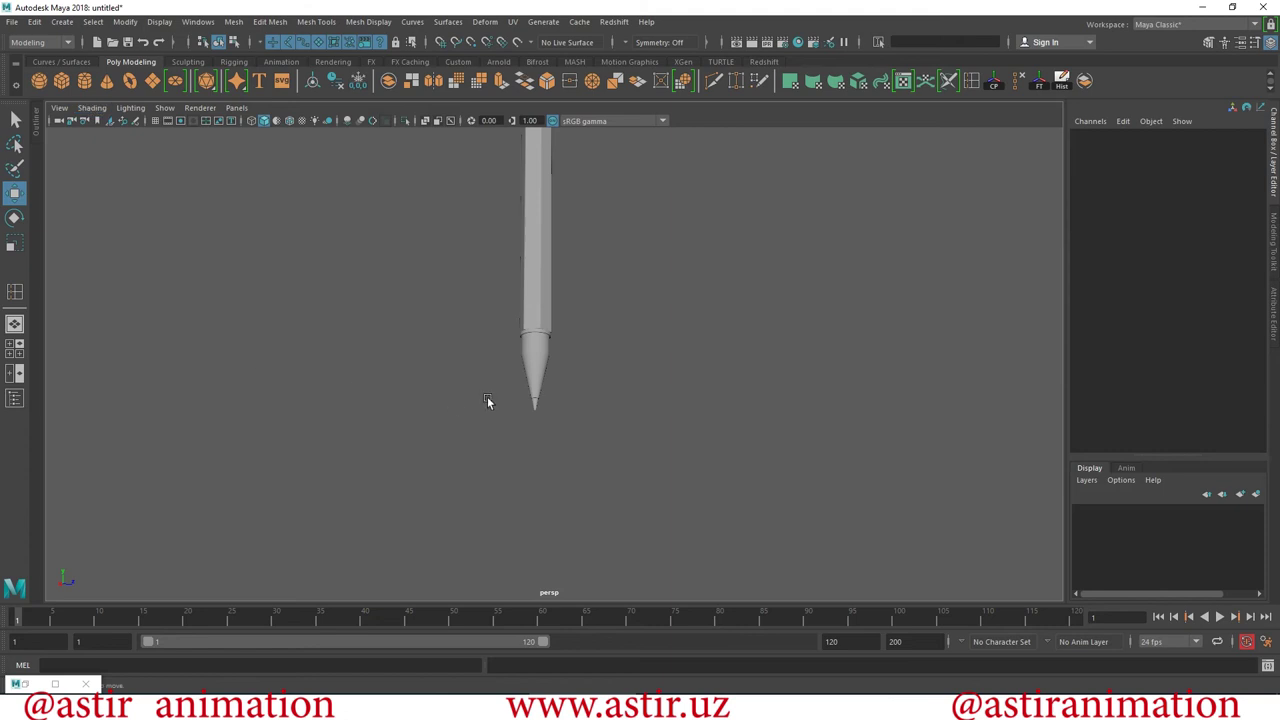
{"action": "mouse_move", "coordinate": [537, 359]}
{"action": "left_mouse_down", "text": "alt"}
{"action": "mouse_move", "coordinate": [612, 370]}
{"action": "mouse_move", "coordinate": [600, 324]}
{"action": "mouse_move", "coordinate": [564, 481]}
{"action": "mouse_move", "coordinate": [538, 500]}
{"action": "mouse_move", "coordinate": [566, 497]}
{"action": "mouse_move", "coordinate": [536, 287]}
{"action": "mouse_move", "coordinate": [686, 523]}
{"action": "mouse_move", "coordinate": [656, 322]}
{"action": "mouse_move", "coordinate": [763, 469]}
{"action": "left_mouse_up", "text": "alt"}
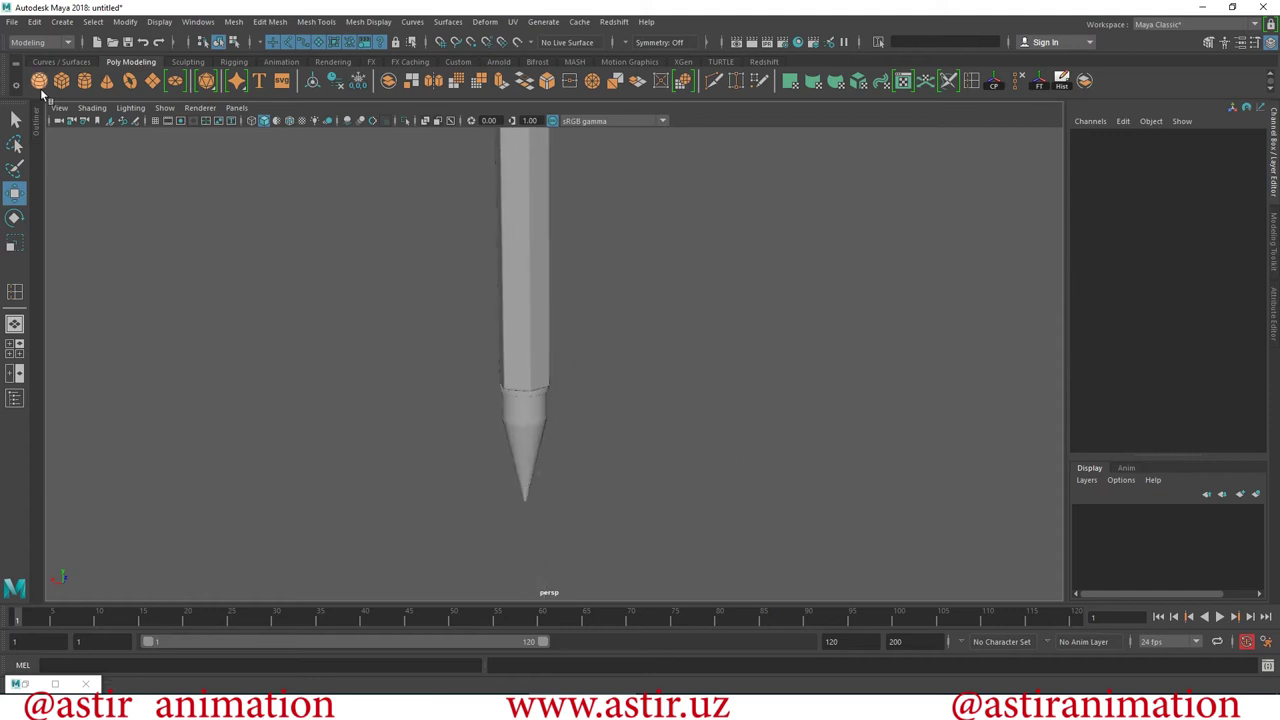
Move the new cylinder below the pencil and raise its Height to 9.3.
{"action": "key", "text": "ctrl+z"}
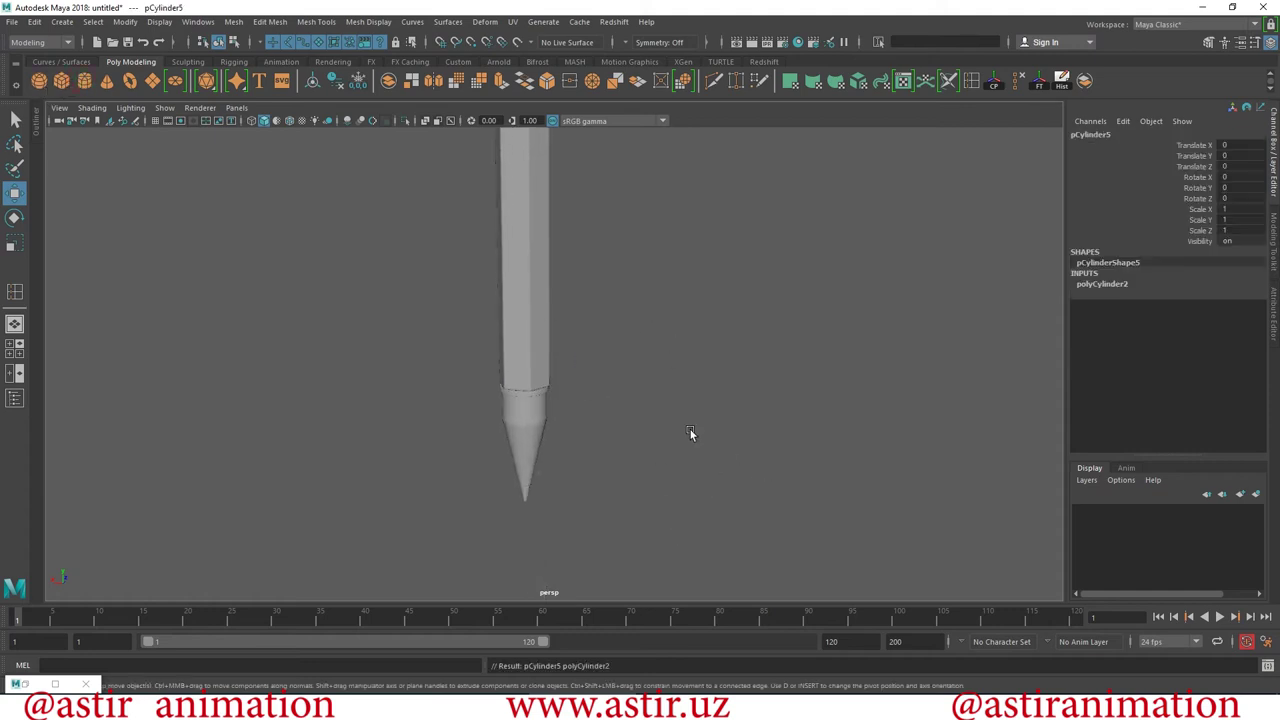
{"action": "scroll", "coordinate": [690, 429], "scroll_direction": "down", "scroll_amount": 5}
{"action": "left_click_drag", "start_coordinate": [548, 323], "coordinate": [548, 410]}
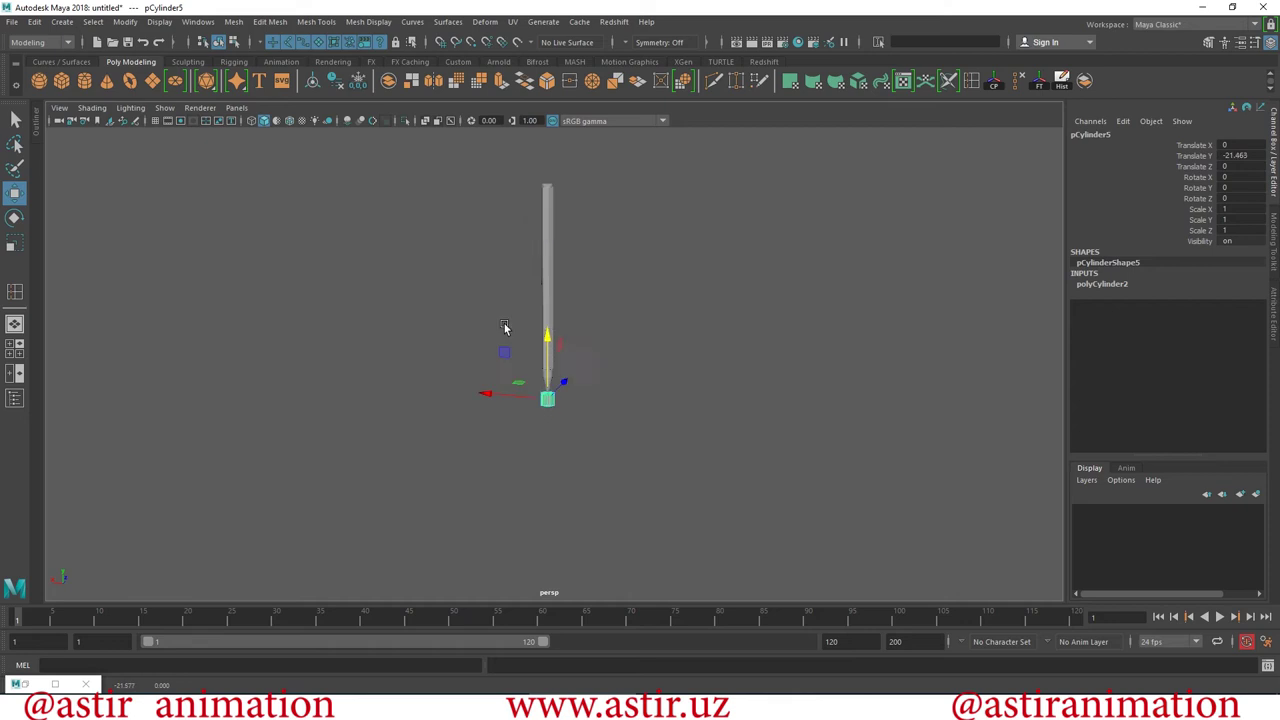
{"action": "scroll", "coordinate": [880, 512], "scroll_direction": "up", "scroll_amount": 4}
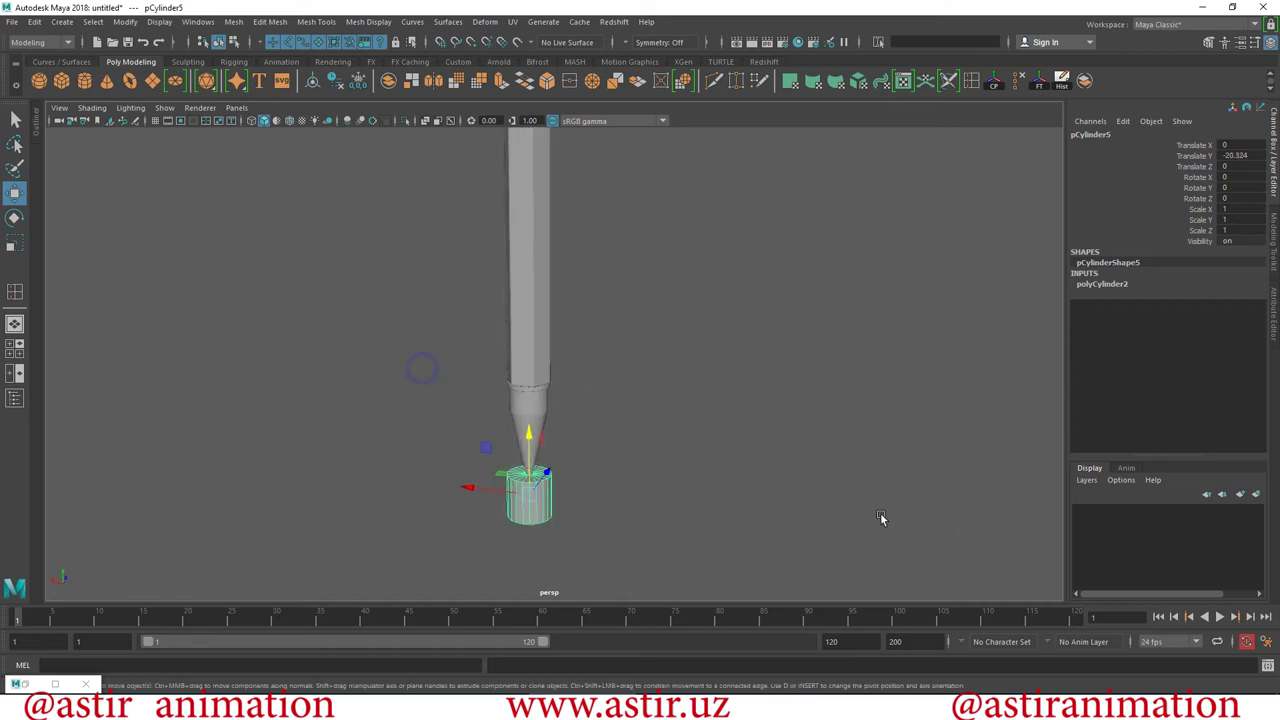
{"action": "left_click", "coordinate": [1115, 285]}
{"action": "left_click", "coordinate": [1205, 305]}
{"action": "mouse_move", "coordinate": [615, 468]}
{"action": "middle_mouse_down"}
{"action": "mouse_move", "coordinate": [686, 460]}
{"action": "mouse_move", "coordinate": [644, 452]}
{"action": "middle_mouse_up"}
{"action": "left_click_drag", "start_coordinate": [657, 424], "coordinate": [722, 433], "text": "alt"}
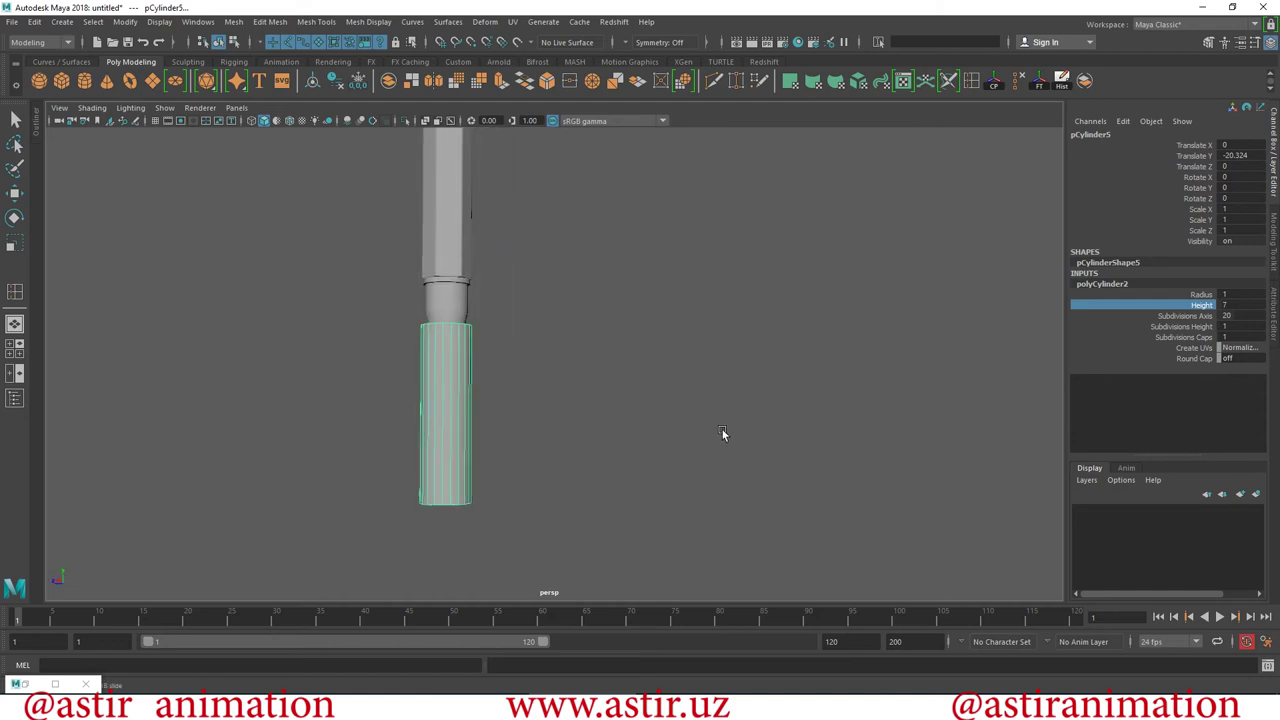
With X-Ray on, raise the cylinder so it sleeves the pencil's lower end.
{"action": "left_click", "coordinate": [15, 194]}
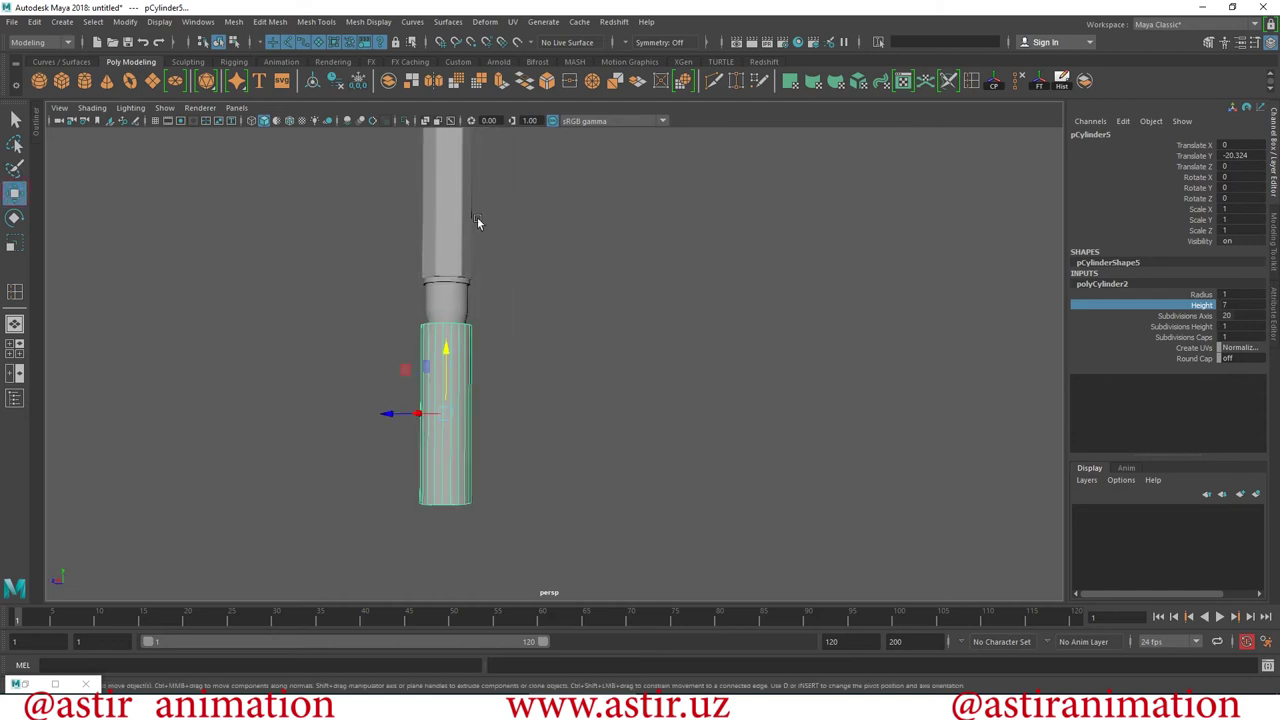
{"action": "left_click", "coordinate": [424, 121]}
{"action": "left_click_drag", "start_coordinate": [454, 316], "coordinate": [467, 252]}
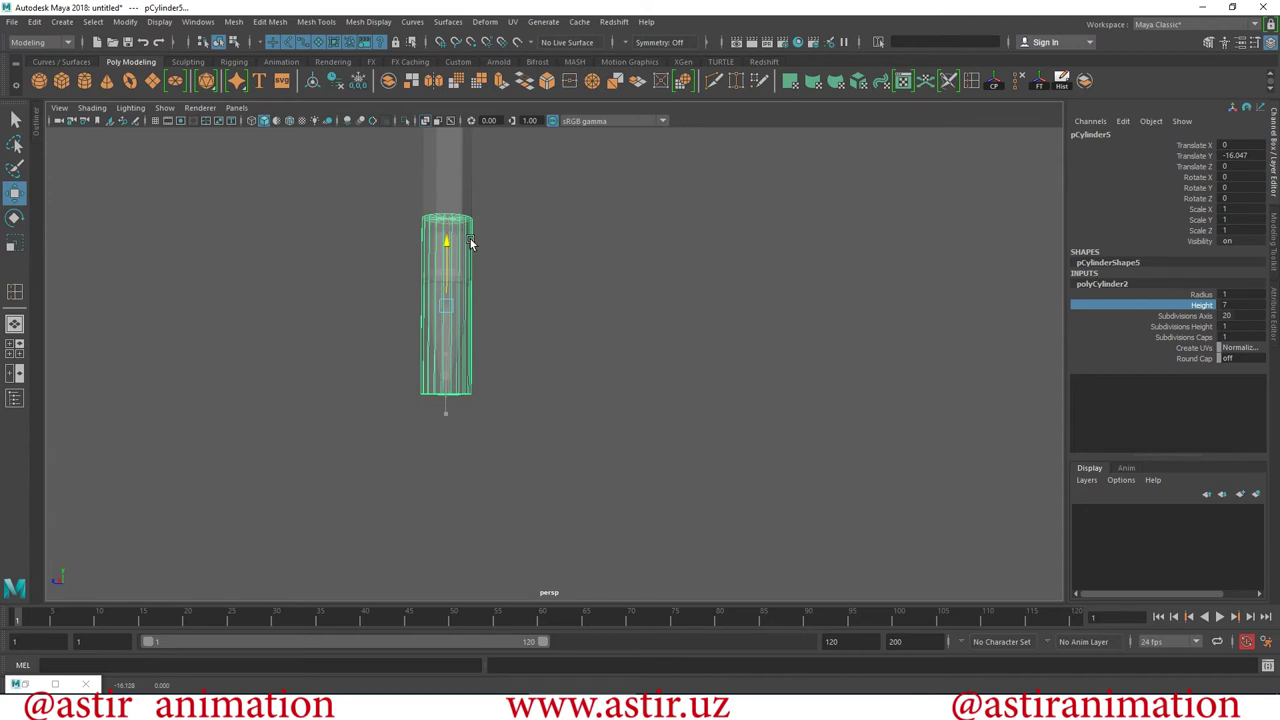
{"action": "middle_click_drag", "start_coordinate": [529, 375], "coordinate": [823, 361], "text": "alt"}
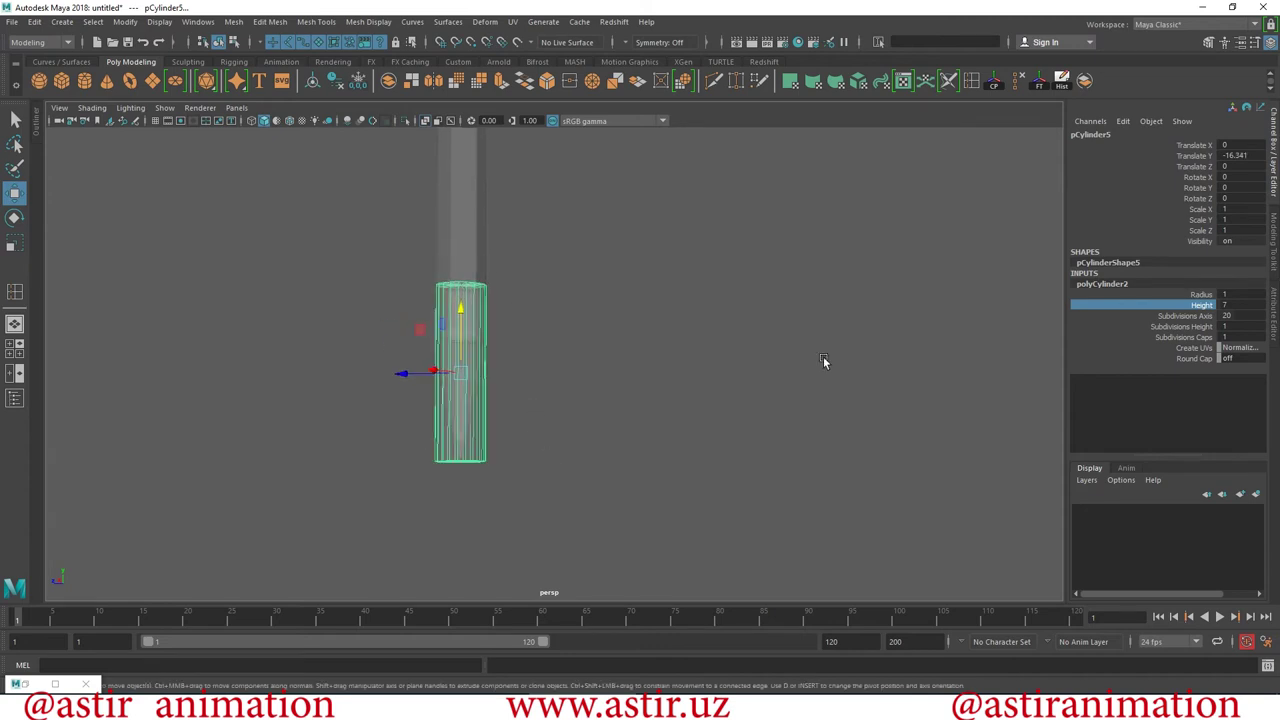
{"action": "left_click", "coordinate": [1207, 310]}
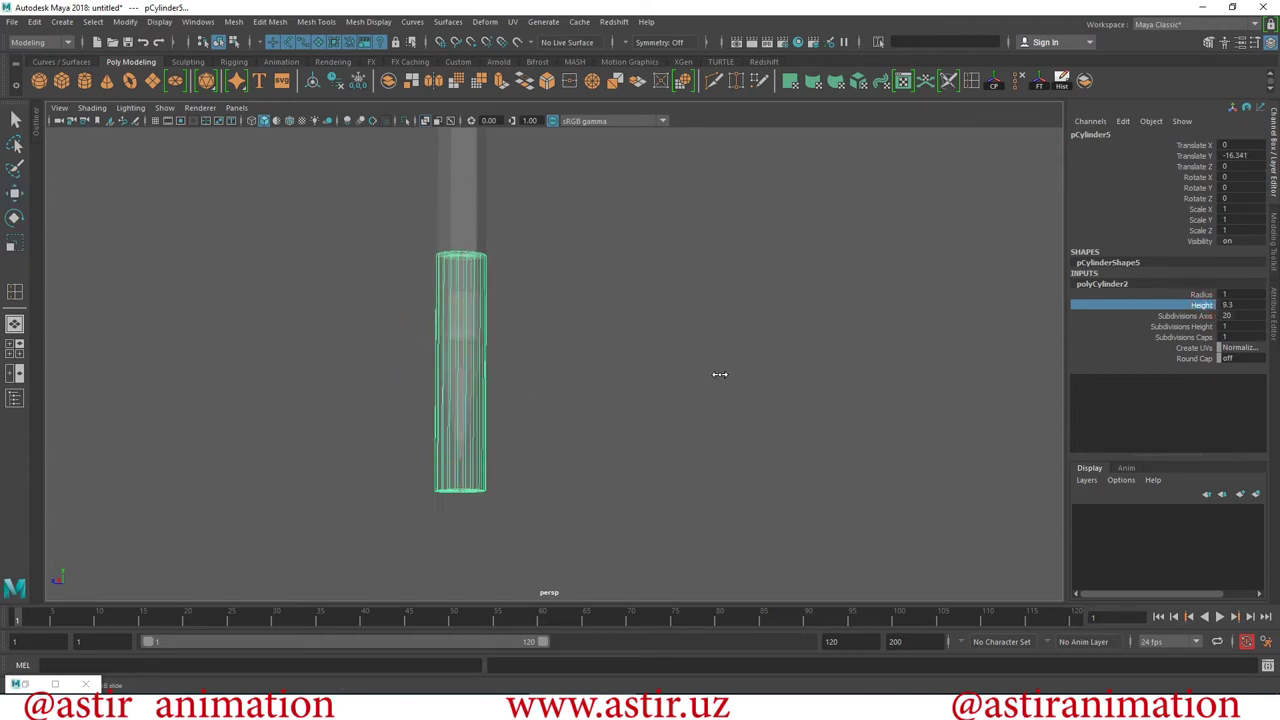
{"action": "right_click_drag", "start_coordinate": [403, 307], "coordinate": [357, 329], "text": "alt"}
{"action": "left_click", "coordinate": [15, 195]}
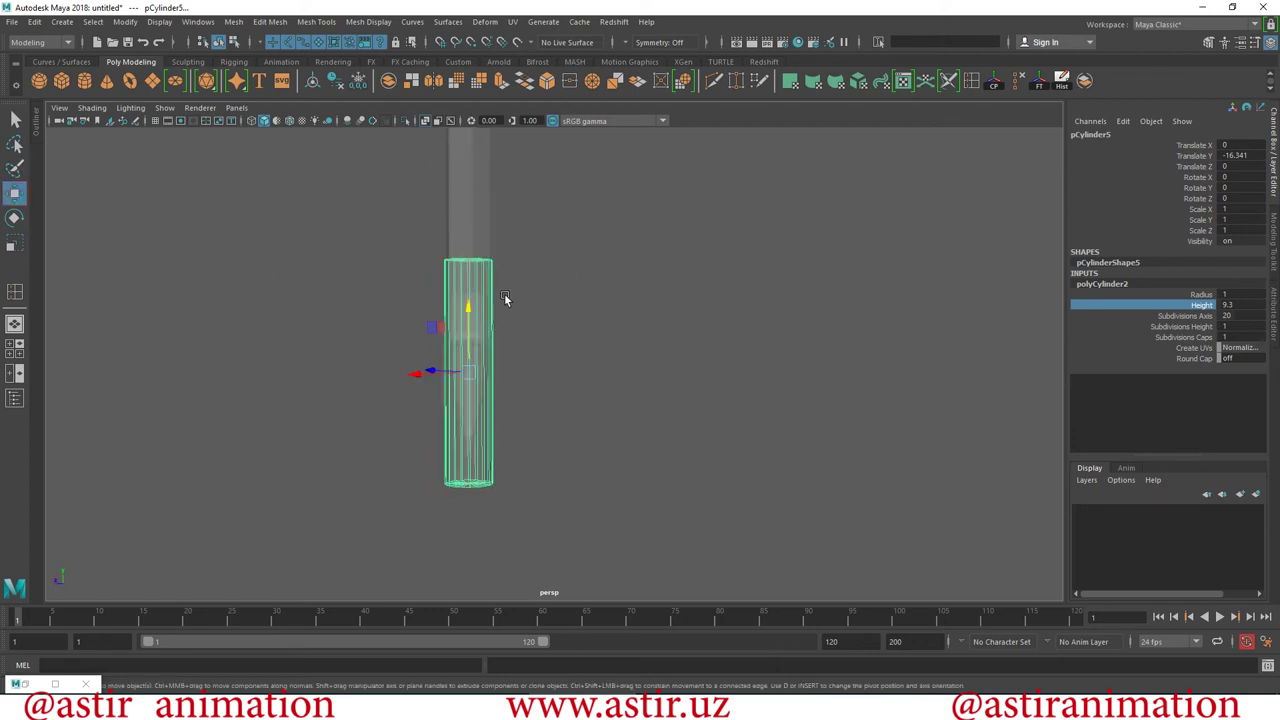
{"action": "left_click_drag", "start_coordinate": [470, 307], "coordinate": [474, 285]}
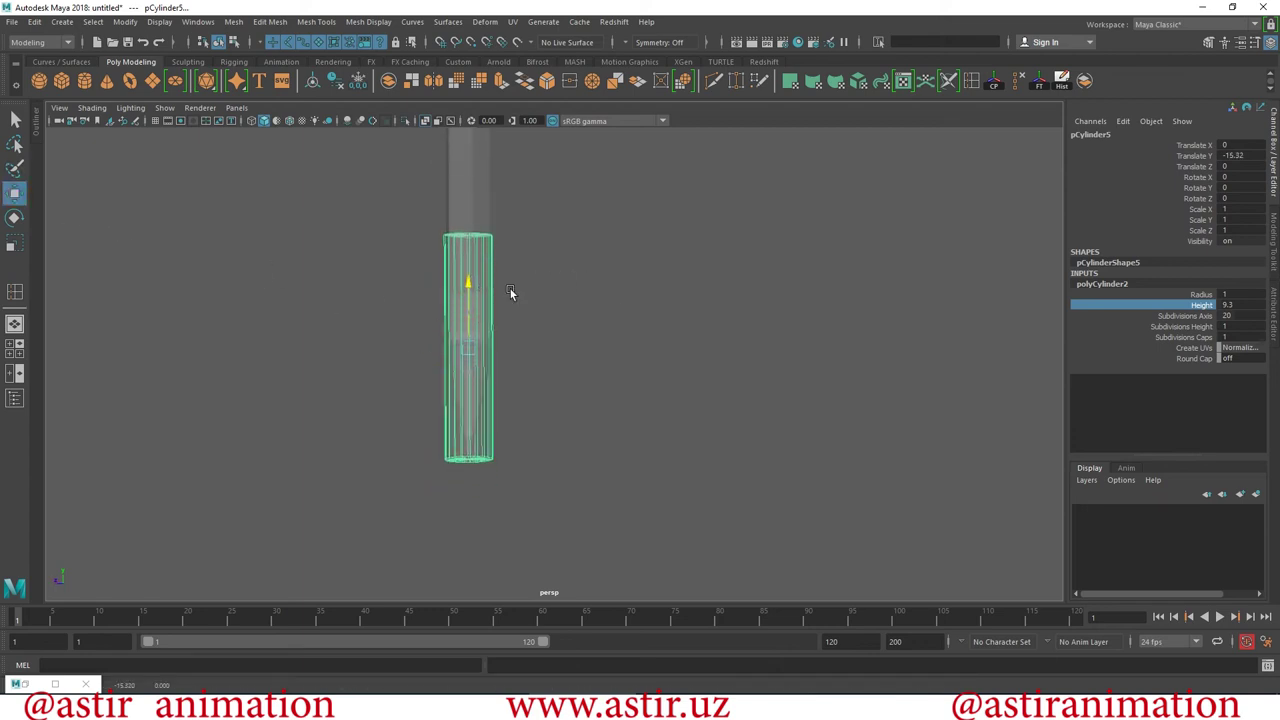
Turn X-Ray shading back off and reselect the cylinder.
{"action": "left_click", "coordinate": [777, 354]}
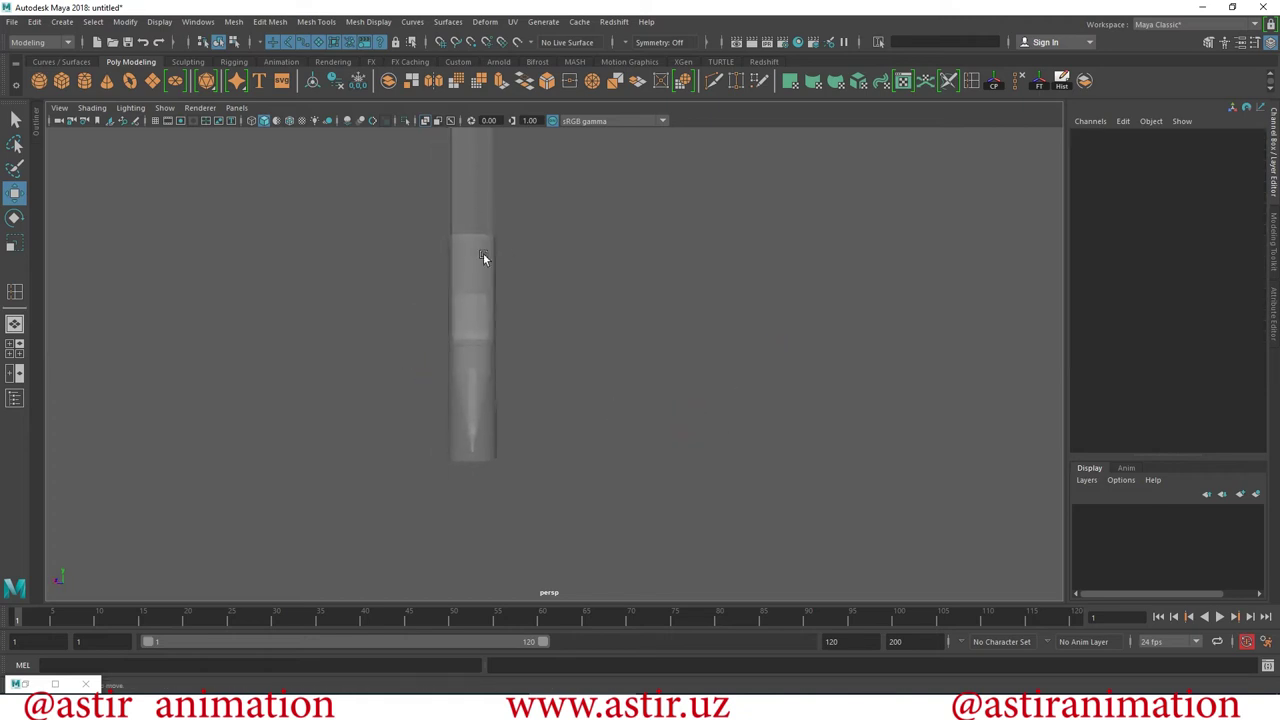
{"action": "left_click", "coordinate": [480, 390]}
{"action": "left_click", "coordinate": [422, 122]}
{"action": "left_click_drag", "start_coordinate": [605, 440], "coordinate": [646, 469], "text": "alt"}
{"action": "left_click", "coordinate": [504, 392]}
{"action": "mouse_move", "coordinate": [504, 392]}
{"action": "left_mouse_down", "text": "alt"}
{"action": "mouse_move", "coordinate": [489, 401]}
{"action": "mouse_move", "coordinate": [590, 330]}
{"action": "mouse_move", "coordinate": [605, 480]}
{"action": "mouse_move", "coordinate": [560, 380]}
{"action": "mouse_move", "coordinate": [548, 258]}
{"action": "left_mouse_up", "text": "alt"}
{"action": "left_click", "coordinate": [489, 405]}
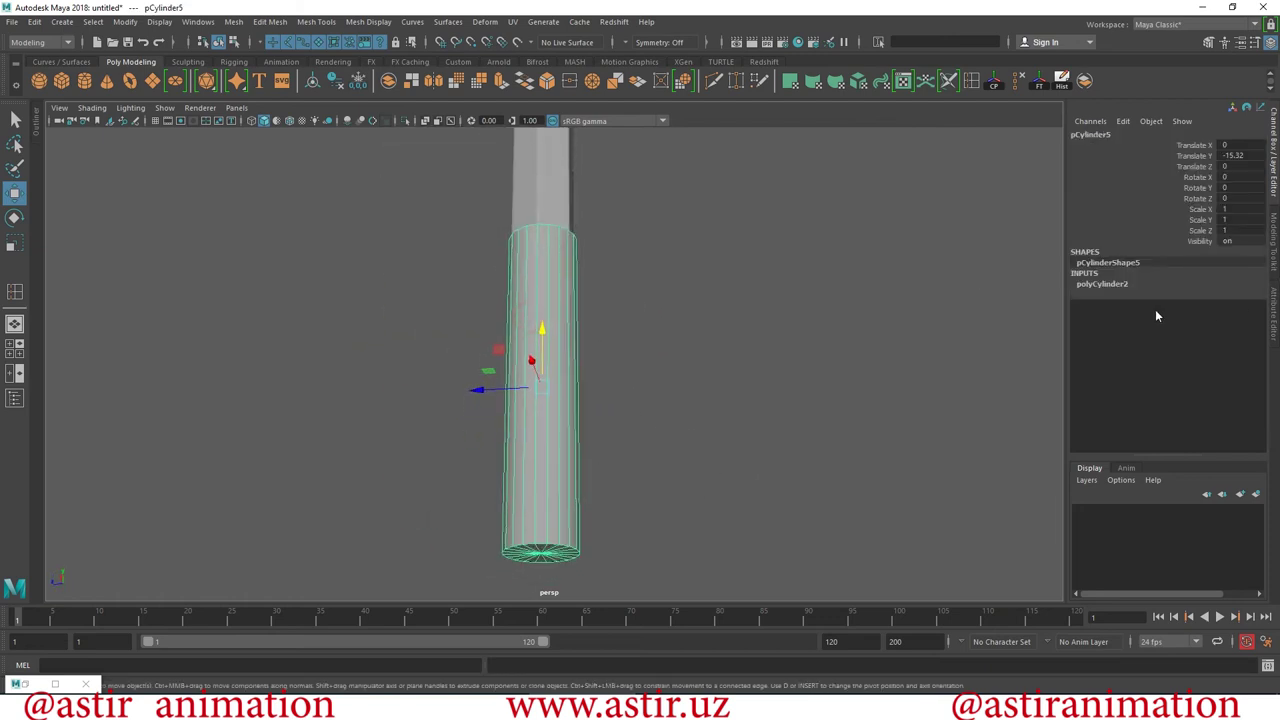
Set the cylinder's Radius to 1.1 in the Channel Box.
{"action": "left_click", "coordinate": [1104, 285]}
{"action": "left_click", "coordinate": [1200, 294]}
{"action": "middle_click_drag", "start_coordinate": [808, 407], "coordinate": [816, 406]}
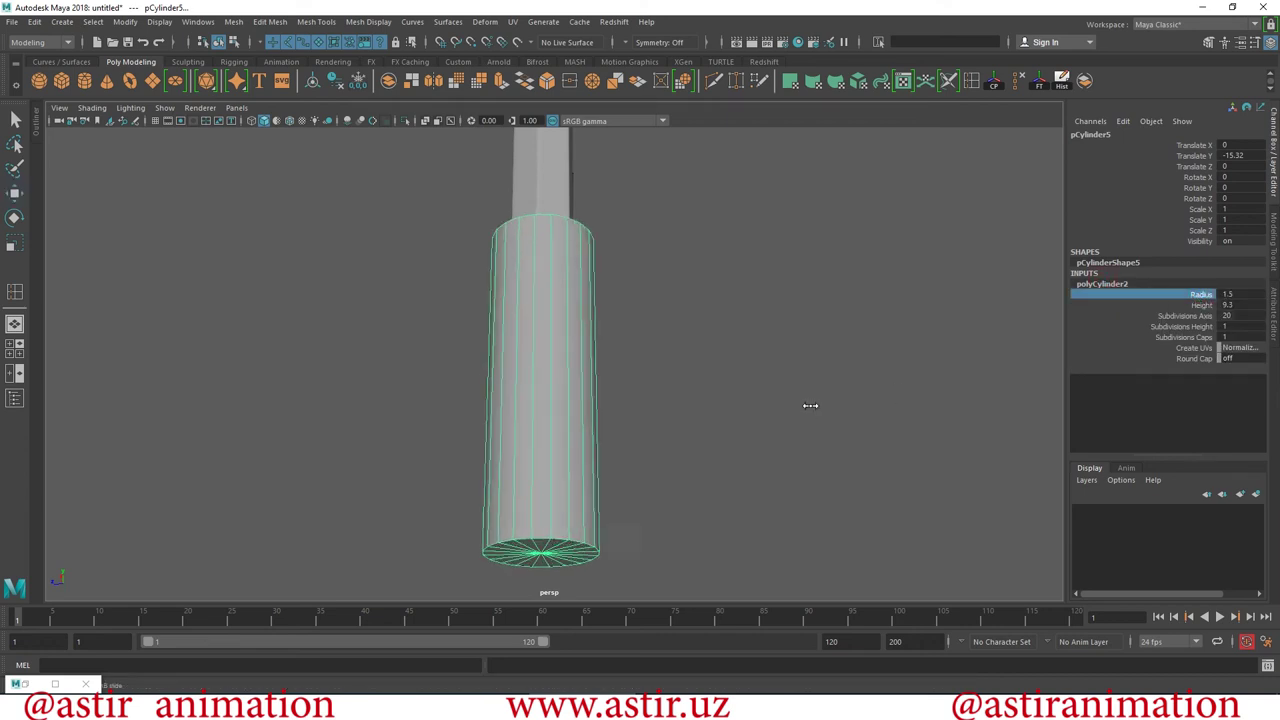
{"action": "mouse_move", "coordinate": [808, 407]}
{"action": "left_mouse_down", "text": "alt"}
{"action": "mouse_move", "coordinate": [734, 489]}
{"action": "mouse_move", "coordinate": [734, 517]}
{"action": "mouse_move", "coordinate": [669, 489]}
{"action": "mouse_move", "coordinate": [637, 361]}
{"action": "mouse_move", "coordinate": [697, 323]}
{"action": "left_mouse_up", "text": "alt"}
{"action": "left_click", "coordinate": [697, 323]}
{"action": "mouse_move", "coordinate": [686, 503]}
{"action": "left_mouse_down", "text": "alt"}
{"action": "mouse_move", "coordinate": [640, 389]}
{"action": "mouse_move", "coordinate": [422, 416]}
{"action": "mouse_move", "coordinate": [408, 405]}
{"action": "mouse_move", "coordinate": [573, 509]}
{"action": "left_mouse_up", "text": "alt"}
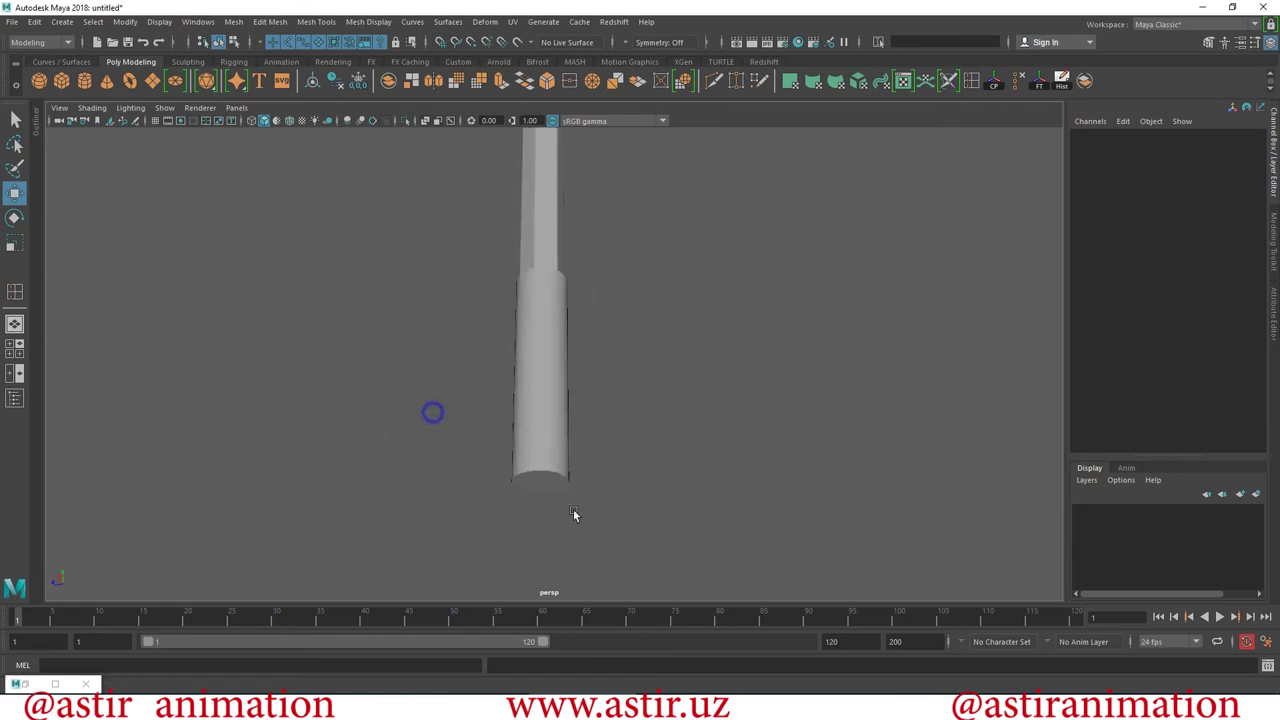
{"action": "left_click", "coordinate": [551, 394]}
{"action": "left_click_drag", "start_coordinate": [551, 394], "coordinate": [723, 409], "text": "alt"}
Try reducing the cylinder's Subdivisions Axis to 7, then undo it.
{"action": "left_click", "coordinate": [1092, 284]}
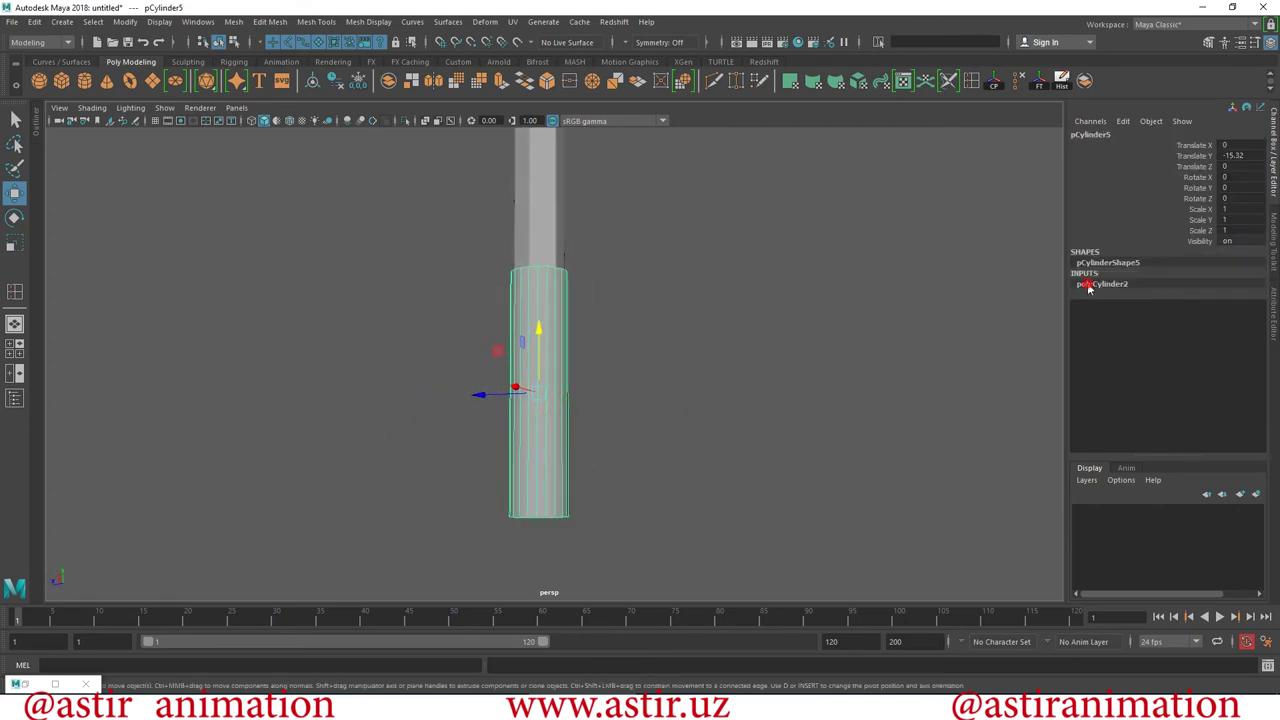
{"action": "left_click", "coordinate": [1205, 316]}
{"action": "mouse_move", "coordinate": [837, 374]}
{"action": "middle_mouse_down"}
{"action": "mouse_move", "coordinate": [750, 366]}
{"action": "mouse_move", "coordinate": [737, 390]}
{"action": "middle_mouse_up"}
{"action": "left_click_drag", "start_coordinate": [737, 390], "coordinate": [680, 434], "text": "alt"}
{"action": "key", "text": "ctrl+z"}
Isolate the cylinder in the view and orbit to see its top cap.
{"action": "left_click_drag", "start_coordinate": [592, 313], "coordinate": [493, 278], "text": "alt"}
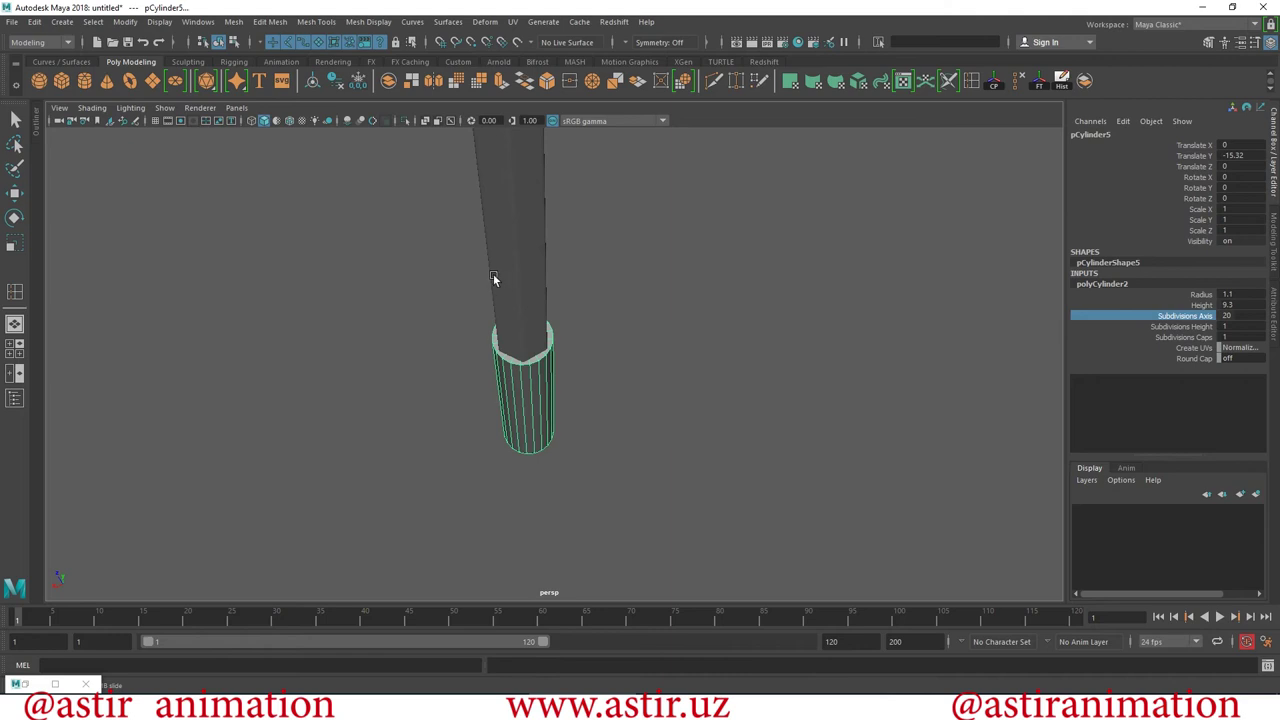
{"action": "mouse_move", "coordinate": [492, 323]}
{"action": "left_mouse_down", "text": "alt"}
{"action": "mouse_move", "coordinate": [469, 323]}
{"action": "mouse_move", "coordinate": [611, 466]}
{"action": "mouse_move", "coordinate": [711, 320]}
{"action": "mouse_move", "coordinate": [529, 354]}
{"action": "mouse_move", "coordinate": [580, 286]}
{"action": "mouse_move", "coordinate": [694, 291]}
{"action": "left_mouse_up", "text": "alt"}
{"action": "middle_click_drag", "start_coordinate": [694, 291], "coordinate": [688, 304], "text": "alt"}
{"action": "mouse_move", "coordinate": [618, 262]}
{"action": "left_mouse_down", "text": "alt"}
{"action": "mouse_move", "coordinate": [577, 357]}
{"action": "mouse_move", "coordinate": [473, 285]}
{"action": "left_mouse_up", "text": "alt"}
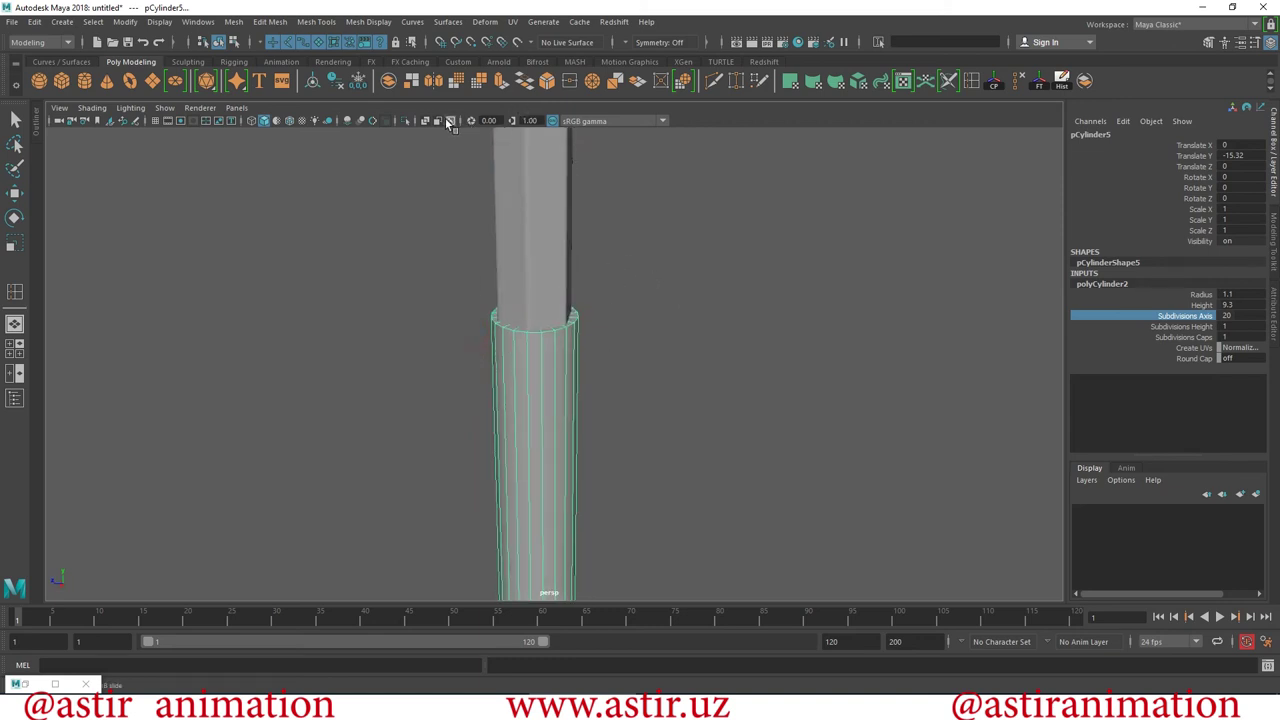
{"action": "left_click", "coordinate": [405, 120]}
{"action": "mouse_move", "coordinate": [586, 309]}
{"action": "left_mouse_down", "text": "alt"}
{"action": "mouse_move", "coordinate": [554, 400]}
{"action": "mouse_move", "coordinate": [569, 289]}
{"action": "left_mouse_up", "text": "alt"}
Chamfer the cylinder's top centre vertex and scale the resulting top face outward.
{"action": "right_click", "coordinate": [488, 290]}
{"action": "left_click", "coordinate": [521, 322]}
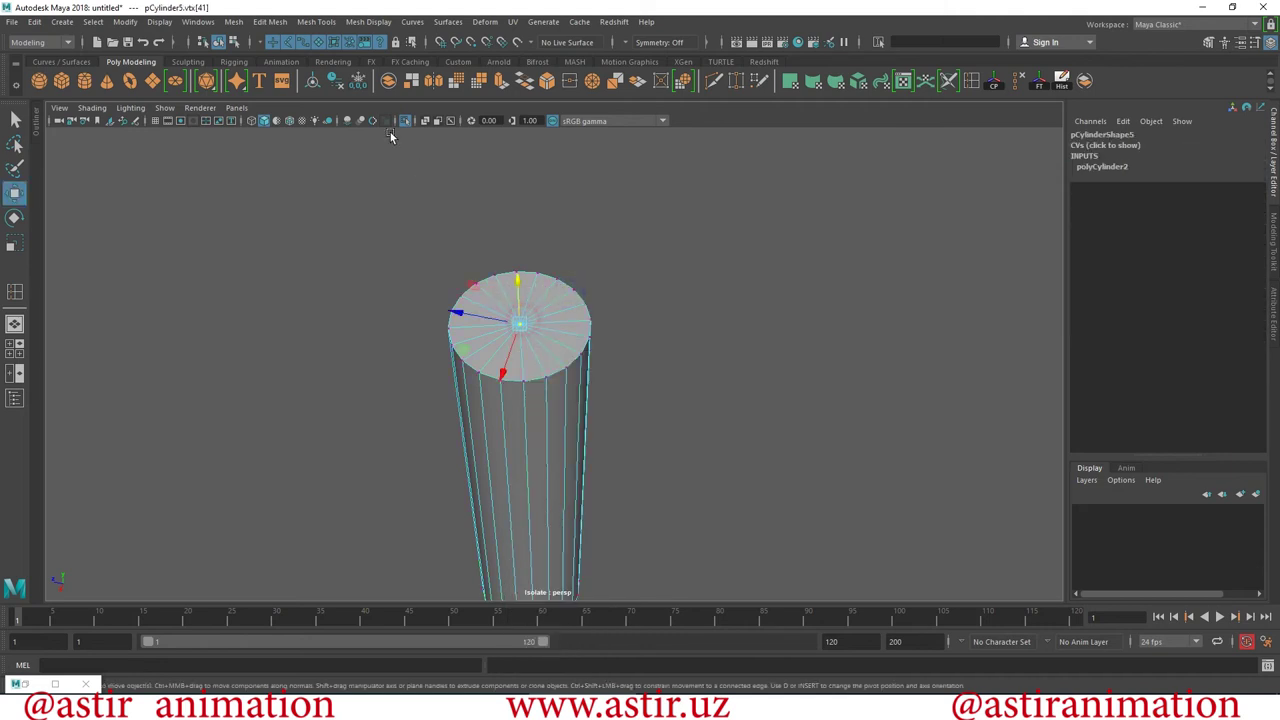
{"action": "left_click", "coordinate": [278, 22]}
{"action": "left_click", "coordinate": [301, 255]}
{"action": "right_click_drag", "start_coordinate": [529, 300], "coordinate": [523, 320]}
{"action": "left_click", "coordinate": [14, 243]}
{"action": "left_click_drag", "start_coordinate": [518, 323], "coordinate": [562, 330]}
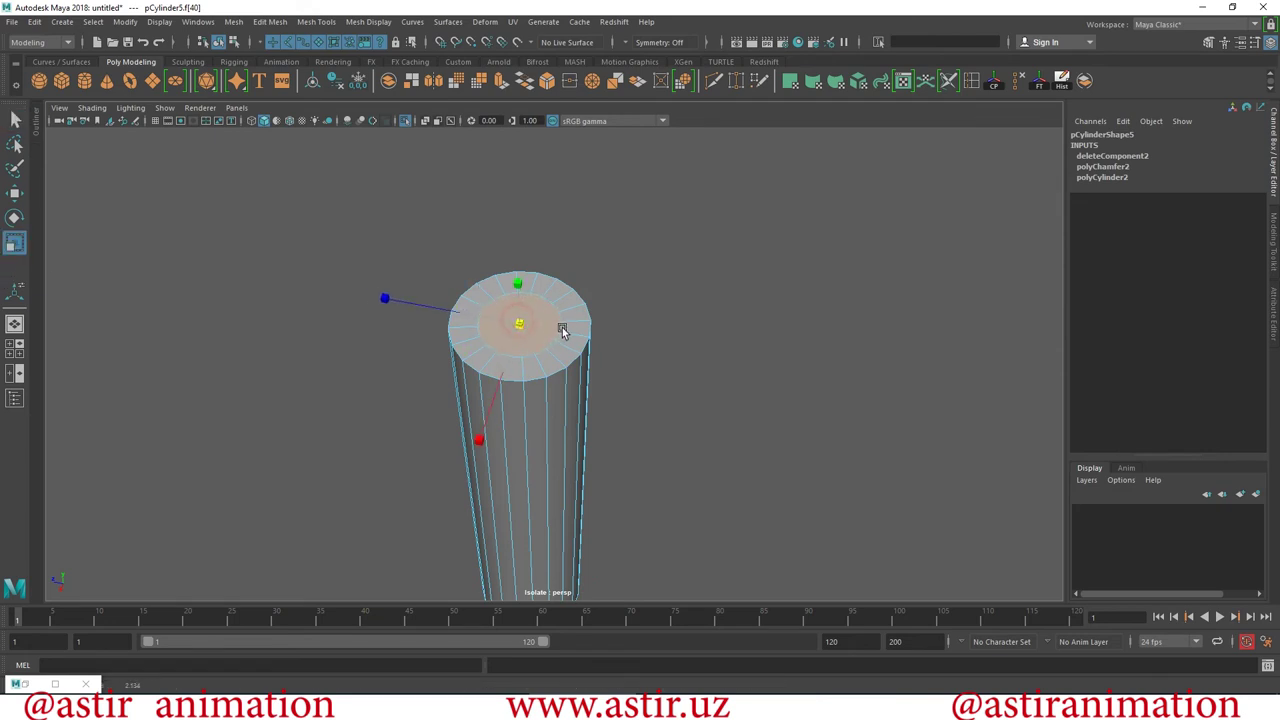
{"action": "left_click", "coordinate": [14, 192]}
In side view with X-Ray on, extrude the end face twice down inside the cylinder.
{"action": "key", "text": "space"}
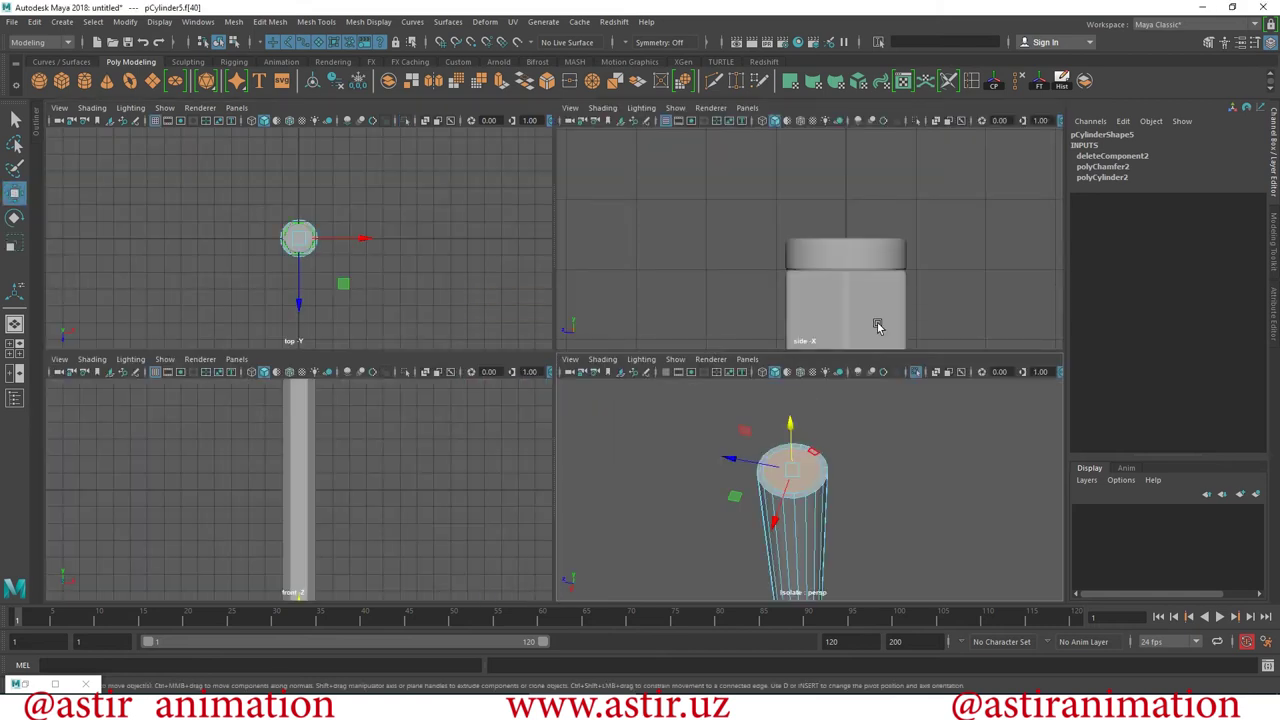
{"action": "key", "text": "space"}
{"action": "scroll", "coordinate": [831, 400], "scroll_direction": "down", "scroll_amount": 5}
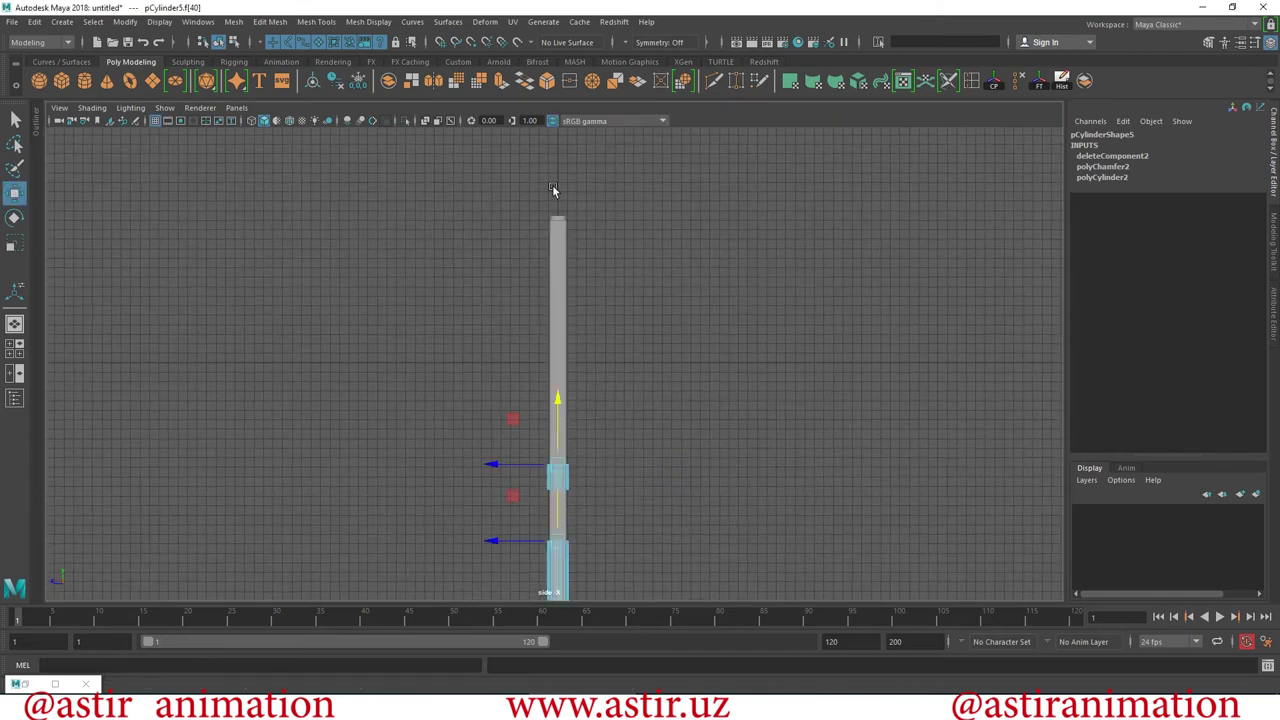
{"action": "scroll", "coordinate": [552, 185], "scroll_direction": "up", "scroll_amount": 3}
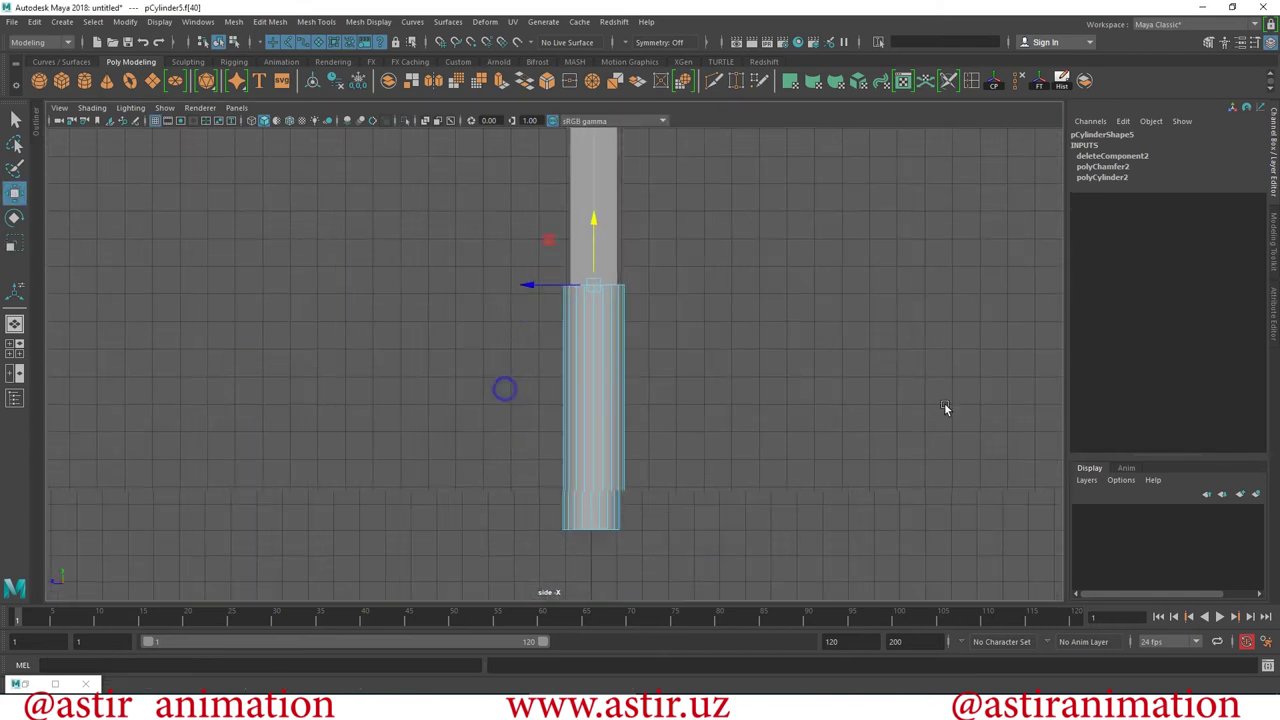
{"action": "left_click", "coordinate": [425, 120]}
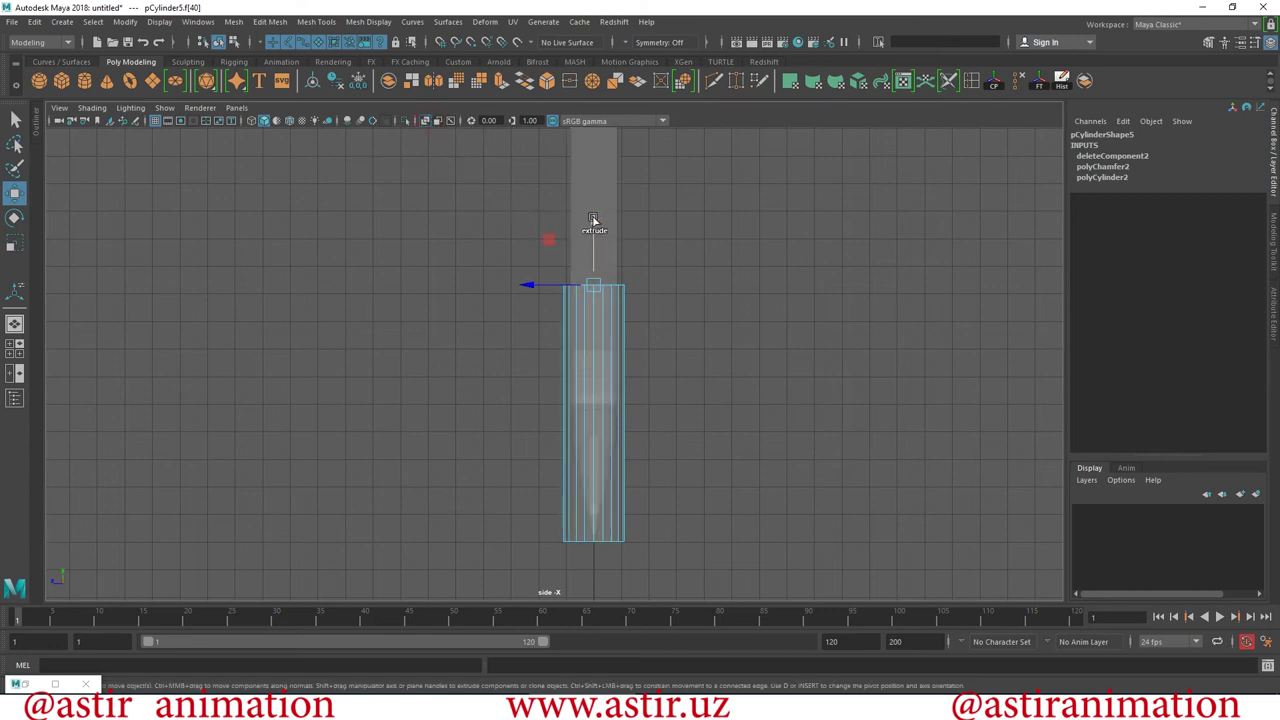
{"action": "left_click_drag", "start_coordinate": [590, 215], "coordinate": [605, 465], "text": "shift"}
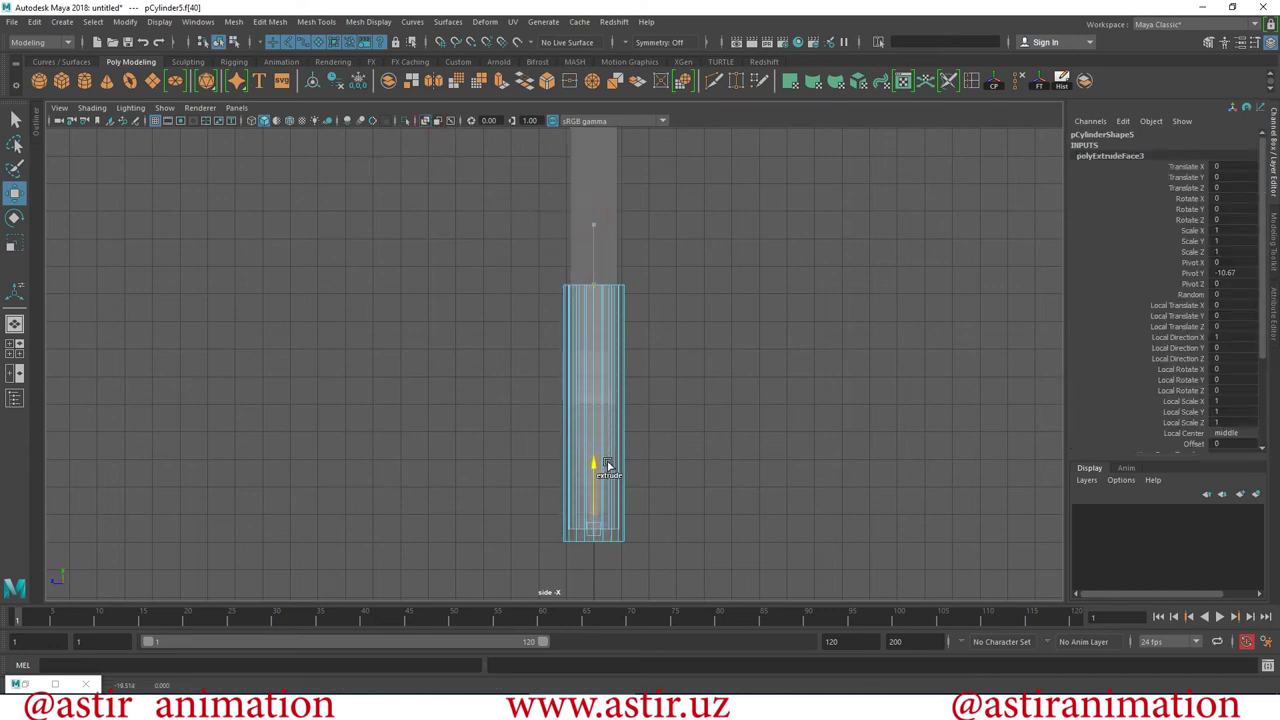
{"action": "key", "text": "ctrl+e"}
{"action": "left_click_drag", "start_coordinate": [598, 412], "coordinate": [604, 460]}
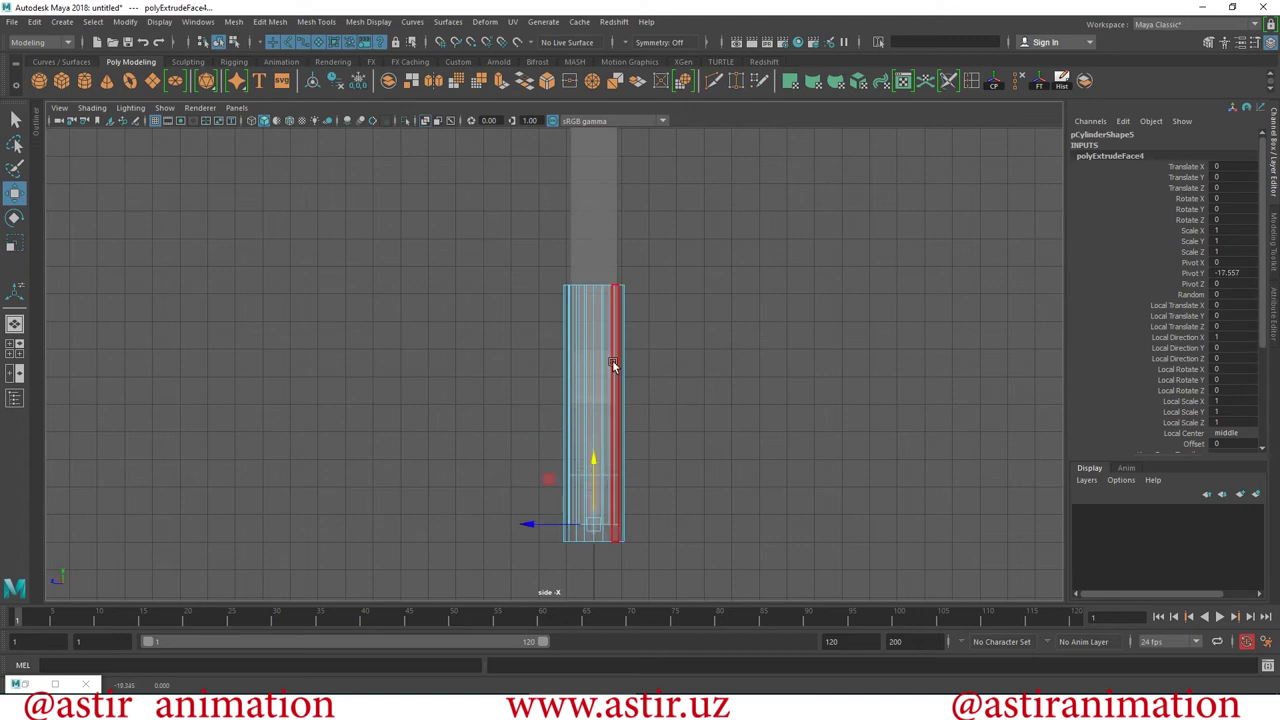
Shrink the inner extruded face to taper the hollow, then return to object mode.
{"action": "scroll", "coordinate": [612, 363], "scroll_direction": "up", "scroll_amount": 2}
{"action": "scroll", "coordinate": [643, 500], "scroll_direction": "up", "scroll_amount": 2}
{"action": "middle_click_drag", "start_coordinate": [706, 334], "coordinate": [706, 491], "text": "alt"}
{"action": "scroll", "coordinate": [630, 195], "scroll_direction": "up", "scroll_amount": 3}
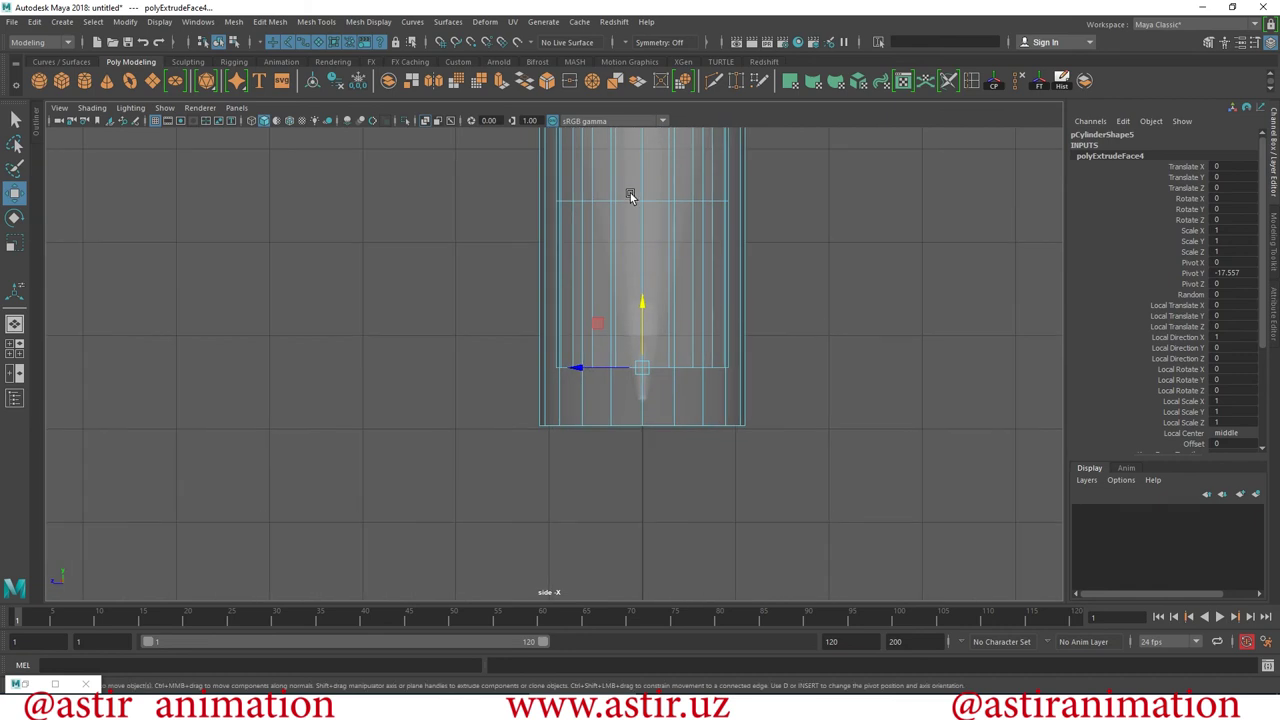
{"action": "left_click", "coordinate": [14, 245]}
{"action": "mouse_move", "coordinate": [643, 369]}
{"action": "left_mouse_down"}
{"action": "mouse_move", "coordinate": [584, 366]}
{"action": "mouse_move", "coordinate": [600, 364]}
{"action": "left_mouse_up"}
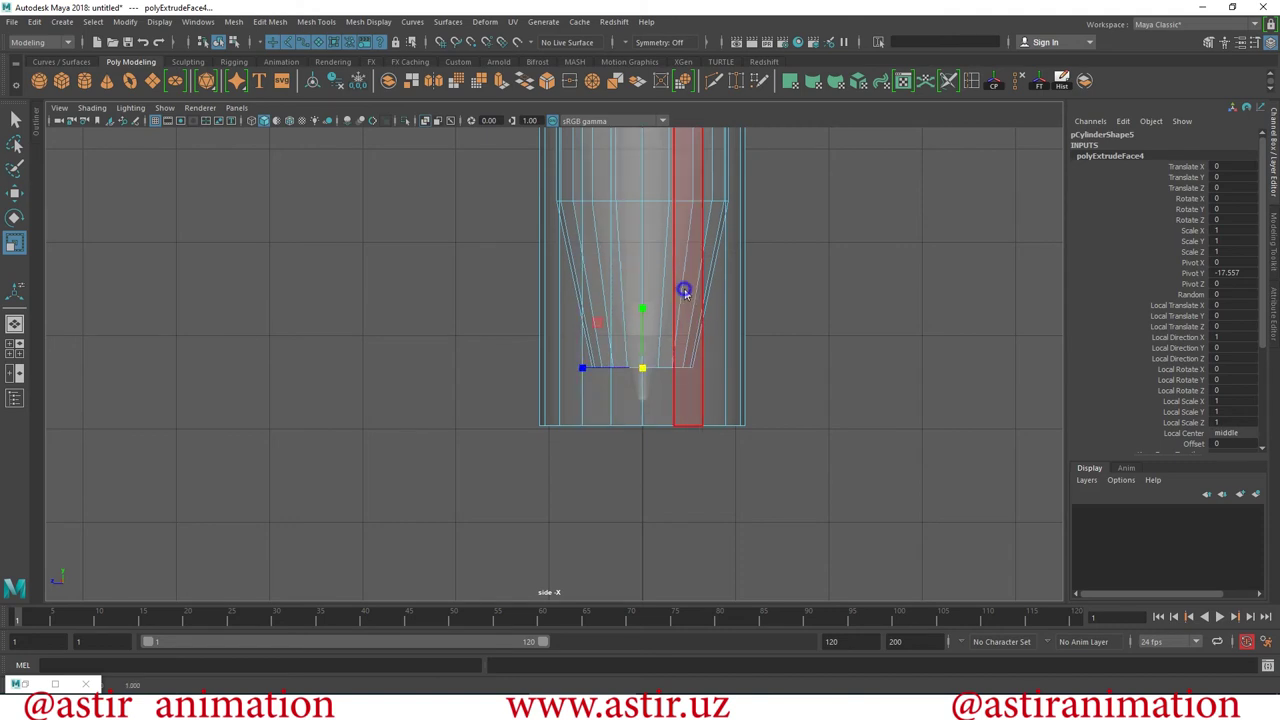
{"action": "right_click_drag", "start_coordinate": [684, 290], "coordinate": [818, 299]}
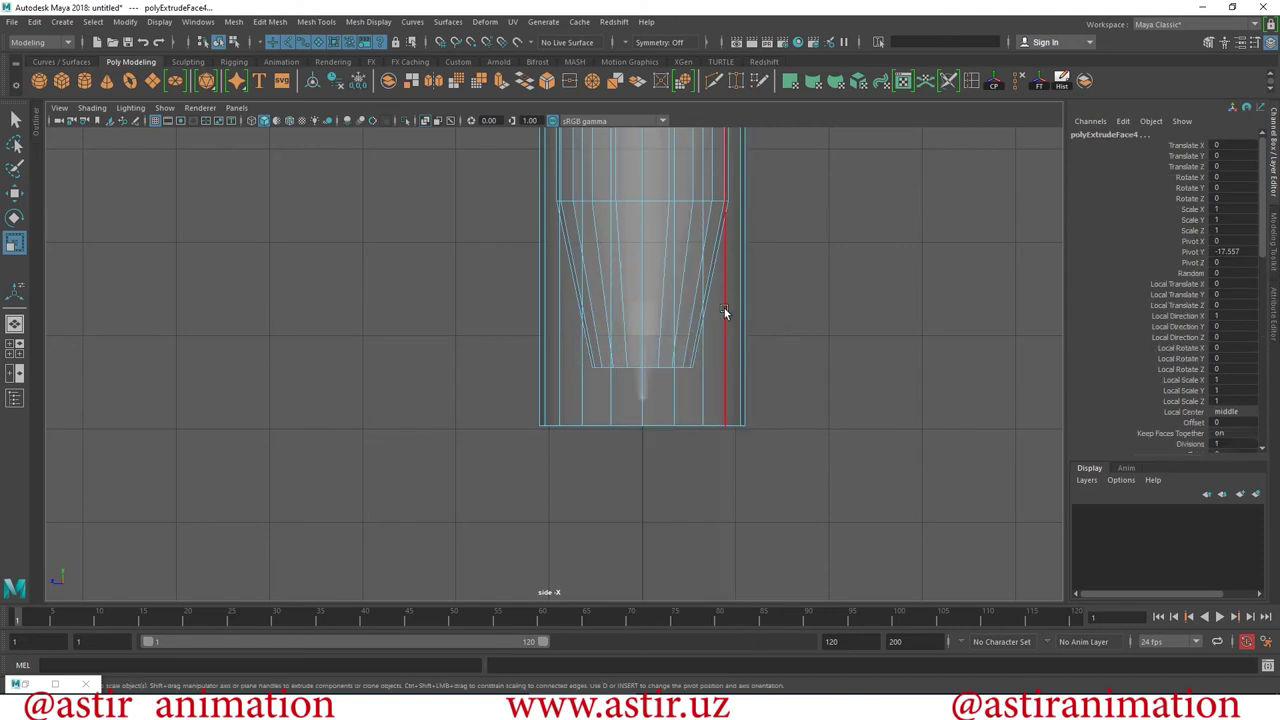
{"action": "right_click_drag", "start_coordinate": [686, 286], "coordinate": [720, 247]}
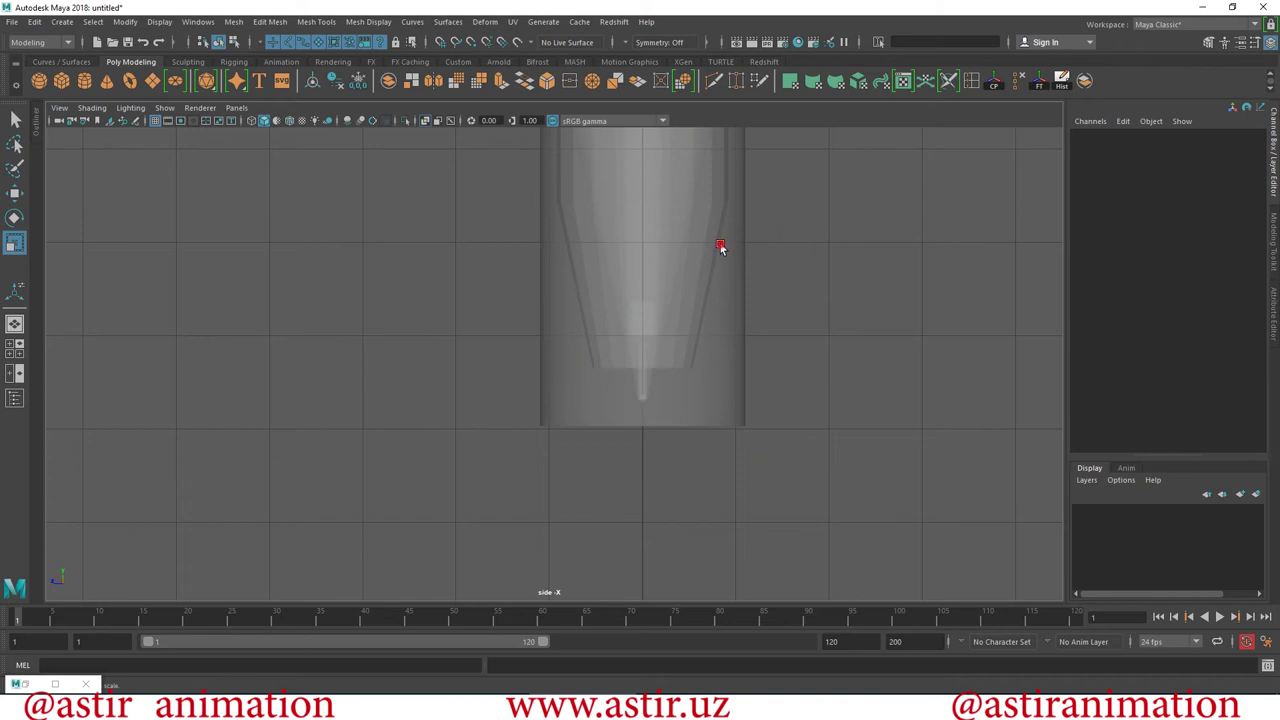
{"action": "left_click", "coordinate": [720, 247]}
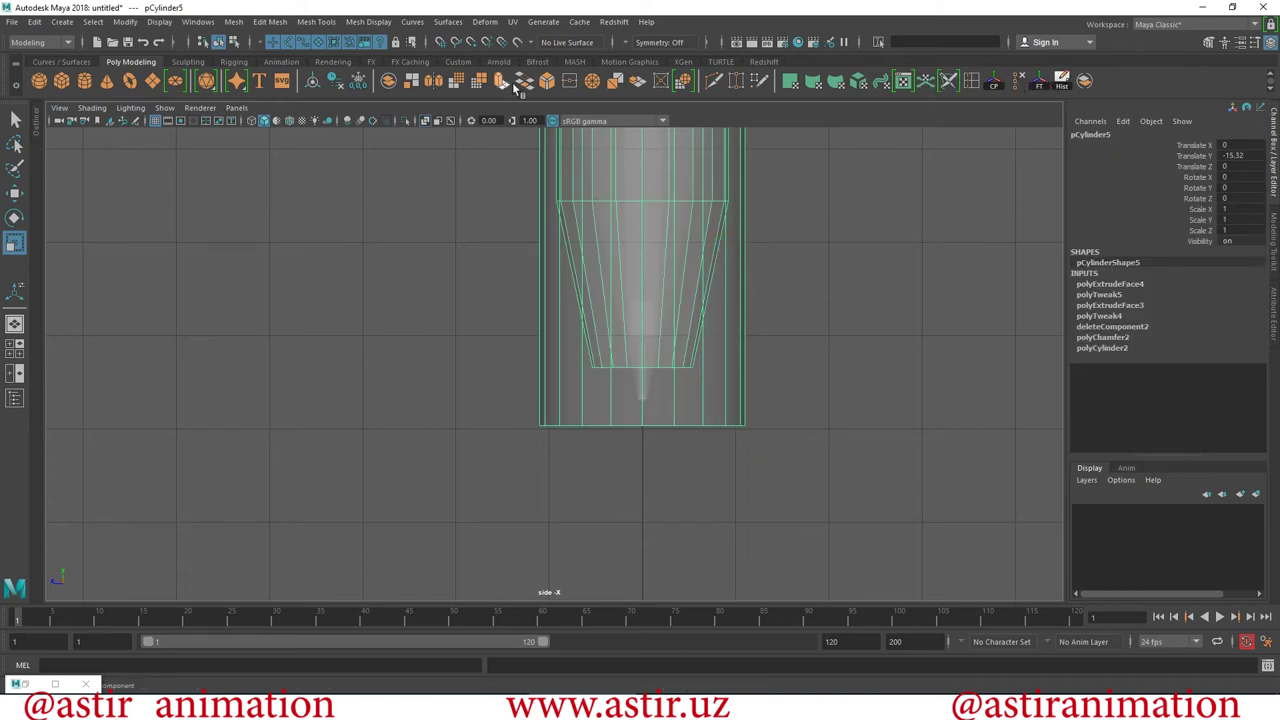
Insert an edge loop near the lower end and scale the bottom vertex row inward.
{"action": "left_click", "coordinate": [971, 81]}
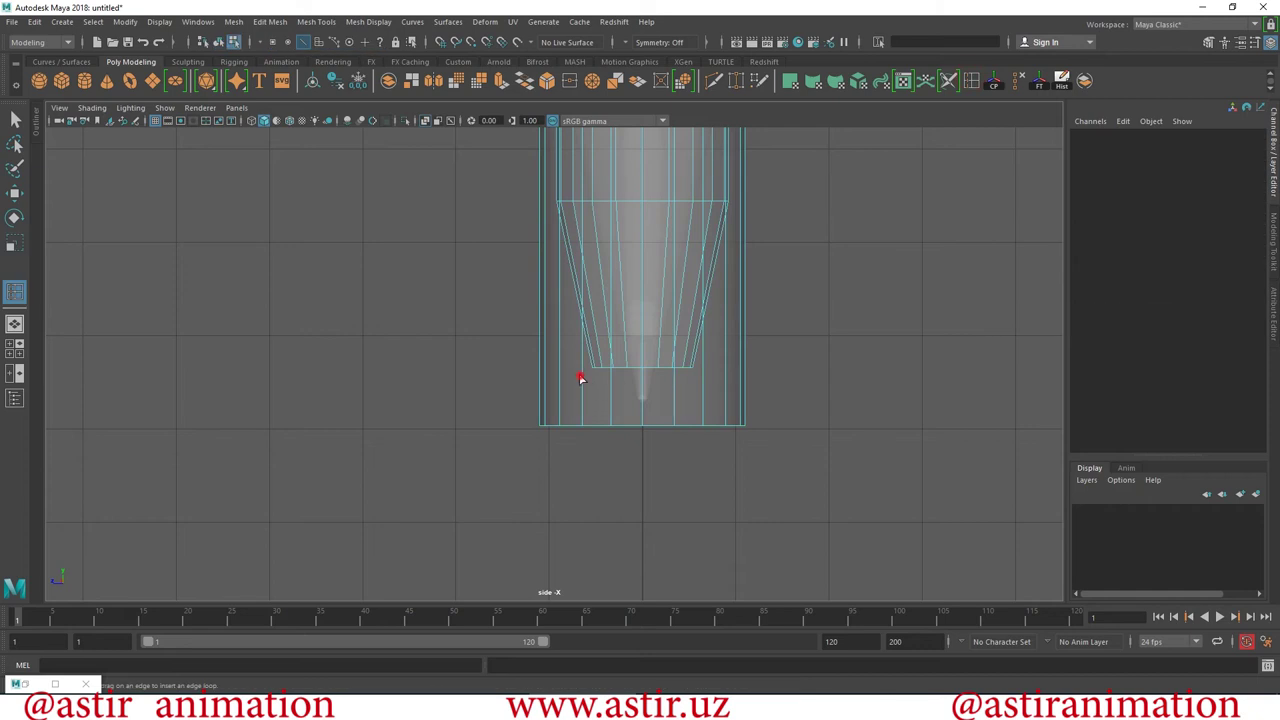
{"action": "left_click", "coordinate": [580, 378]}
{"action": "left_click", "coordinate": [596, 330]}
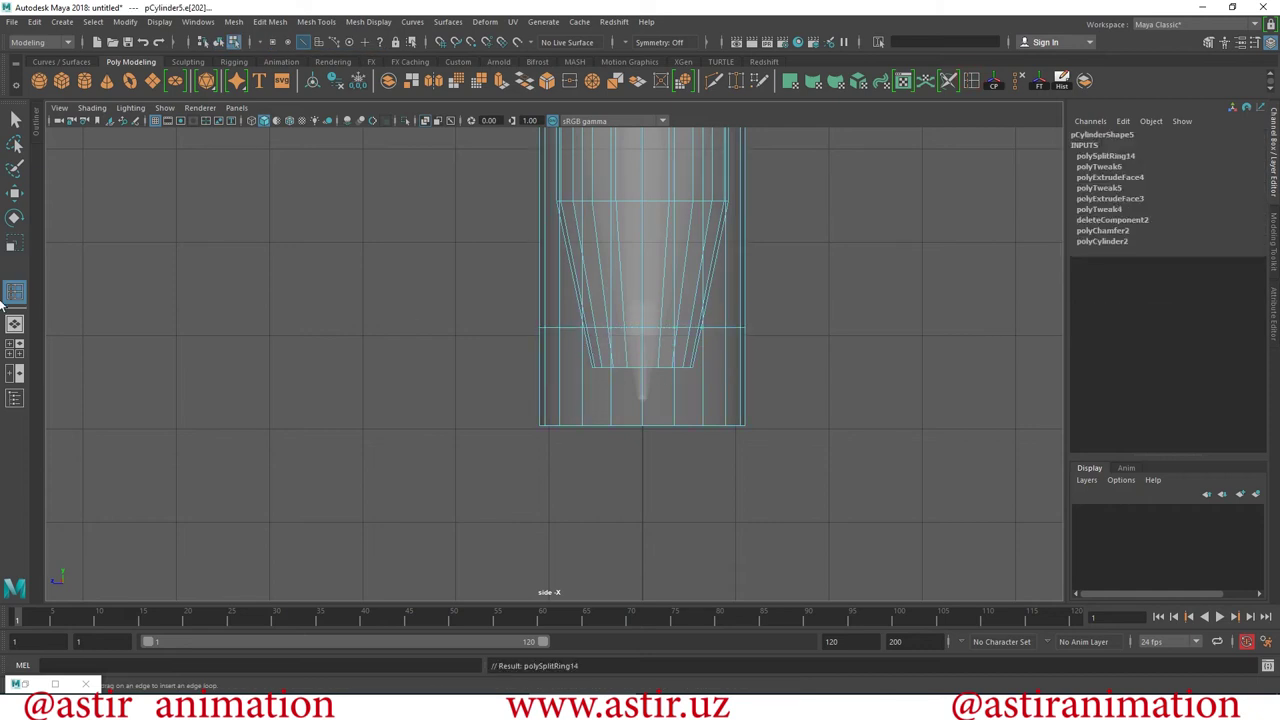
{"action": "left_click", "coordinate": [15, 245]}
{"action": "right_click_drag", "start_coordinate": [554, 354], "coordinate": [480, 357]}
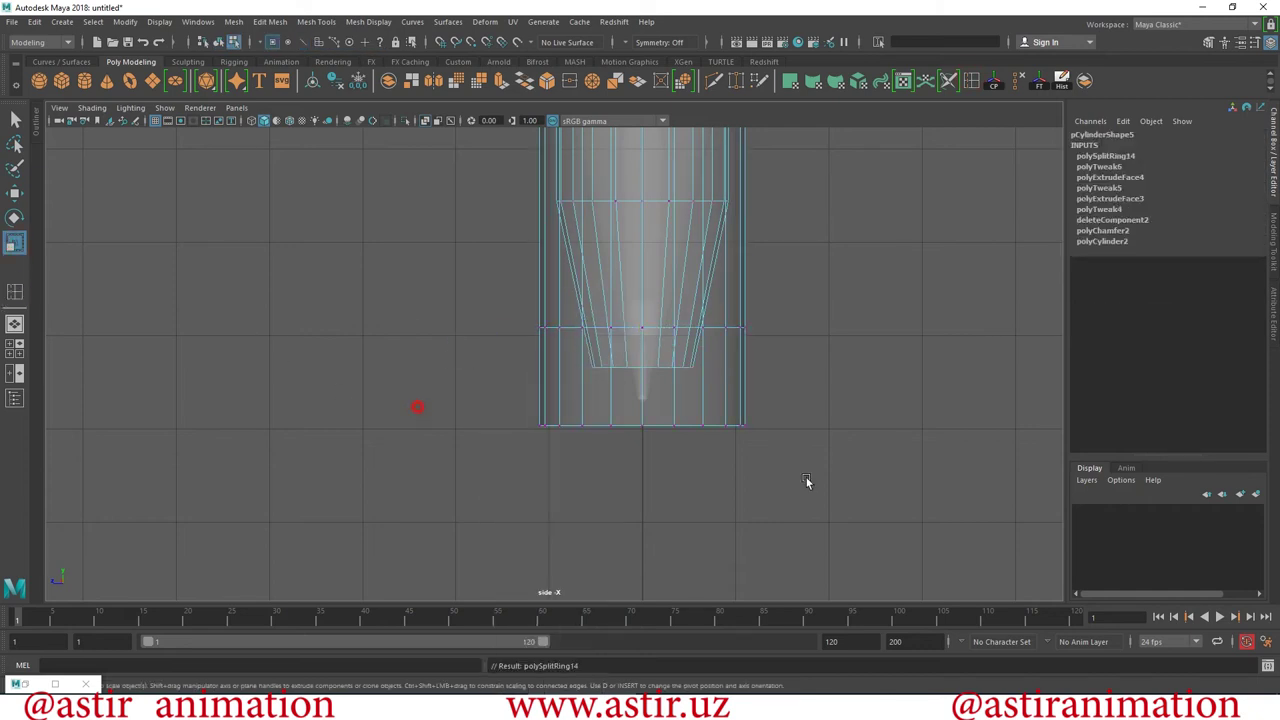
{"action": "left_click_drag", "start_coordinate": [417, 406], "coordinate": [806, 477]}
{"action": "mouse_move", "coordinate": [922, 503]}
{"action": "middle_mouse_down"}
{"action": "mouse_move", "coordinate": [887, 498]}
{"action": "mouse_move", "coordinate": [837, 445]}
{"action": "middle_mouse_up"}
{"action": "middle_click", "coordinate": [779, 313]}
{"action": "left_click_drag", "start_coordinate": [425, 347], "coordinate": [428, 346]}
{"action": "middle_click_drag", "start_coordinate": [890, 405], "coordinate": [873, 398]}
{"action": "key", "text": "ctrl+z"}
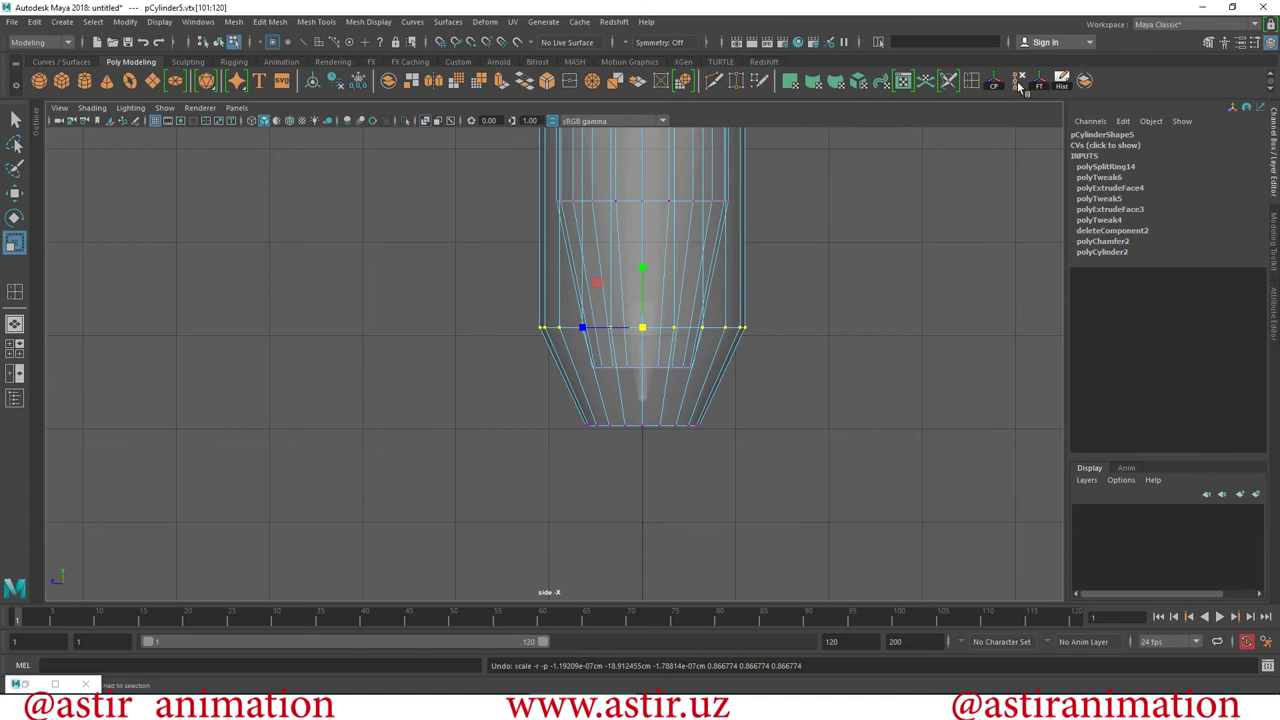
Add another edge loop on the tapered section and scale it inward.
{"action": "left_click", "coordinate": [972, 80]}
{"action": "left_click_drag", "start_coordinate": [545, 205], "coordinate": [553, 198]}
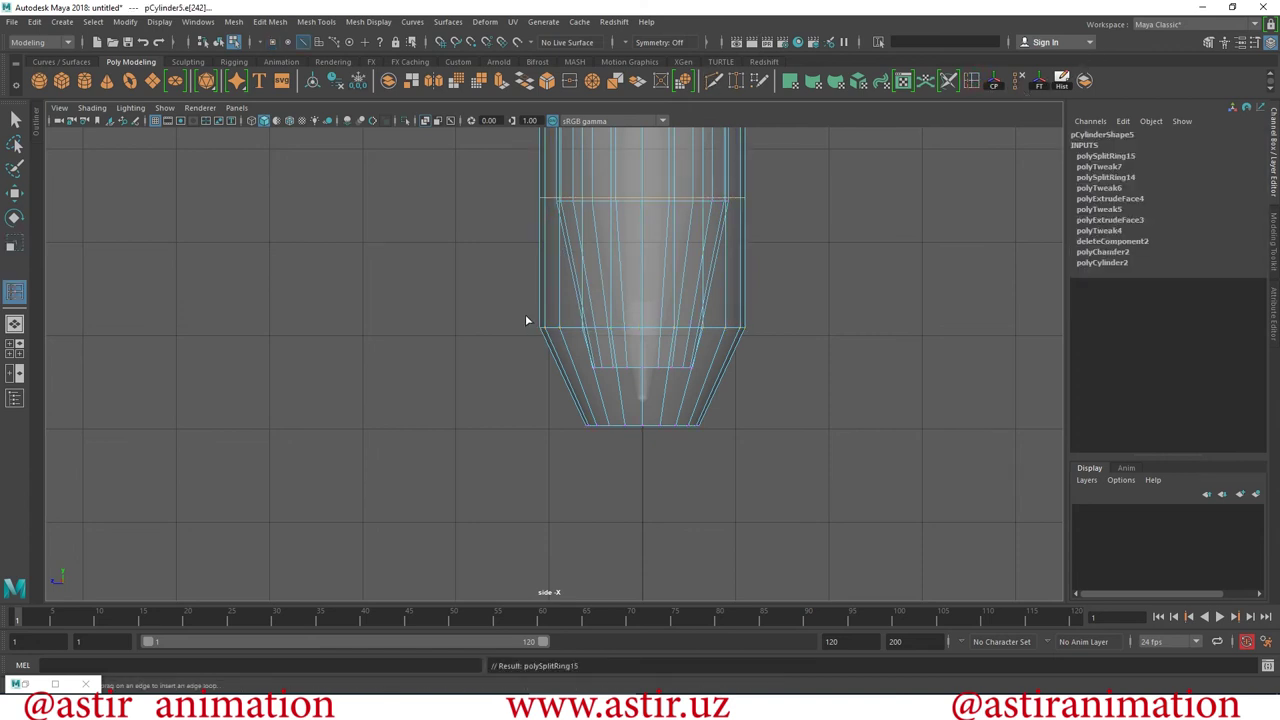
{"action": "left_click", "coordinate": [15, 244]}
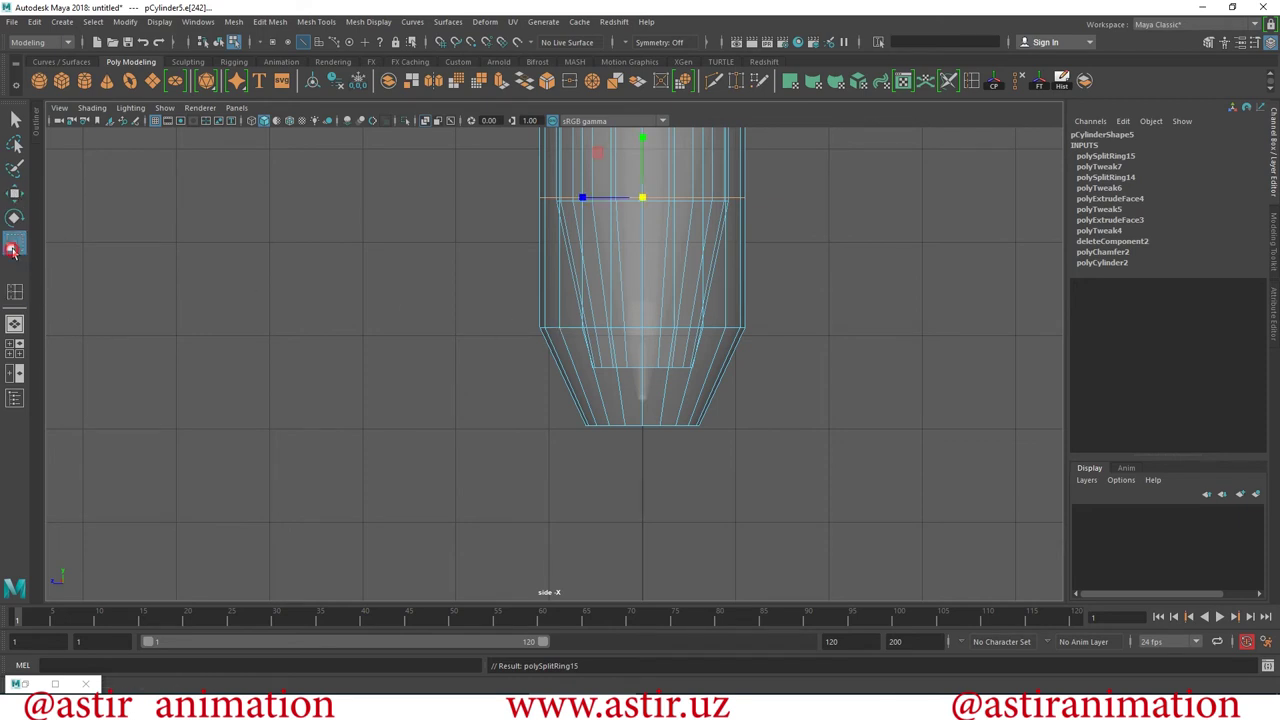
{"action": "middle_click_drag", "start_coordinate": [887, 391], "coordinate": [864, 388]}
Switch to perspective and orbit to inspect the cylinder's tapered bottom cap.
{"action": "left_click", "coordinate": [15, 328]}
{"action": "mouse_move", "coordinate": [748, 391]}
{"action": "left_mouse_down", "text": "alt"}
{"action": "mouse_move", "coordinate": [461, 193]}
{"action": "mouse_move", "coordinate": [731, 449]}
{"action": "mouse_move", "coordinate": [732, 495]}
{"action": "mouse_move", "coordinate": [551, 442]}
{"action": "left_mouse_up", "text": "alt"}
{"action": "mouse_move", "coordinate": [551, 442]}
{"action": "right_mouse_down", "text": "alt"}
{"action": "mouse_move", "coordinate": [705, 474]}
{"action": "mouse_move", "coordinate": [882, 456]}
{"action": "right_mouse_up", "text": "alt"}
{"action": "mouse_move", "coordinate": [882, 456]}
{"action": "left_mouse_down", "text": "alt"}
{"action": "mouse_move", "coordinate": [591, 380]}
{"action": "mouse_move", "coordinate": [471, 457]}
{"action": "left_mouse_up", "text": "alt"}
{"action": "mouse_move", "coordinate": [665, 484]}
{"action": "left_mouse_down", "text": "alt"}
{"action": "mouse_move", "coordinate": [614, 386]}
{"action": "mouse_move", "coordinate": [757, 557]}
{"action": "mouse_move", "coordinate": [709, 480]}
{"action": "mouse_move", "coordinate": [559, 401]}
{"action": "mouse_move", "coordinate": [578, 445]}
{"action": "left_mouse_up", "text": "alt"}
Chamfer the bottom-centre vertex of the cylinder with Edit Mesh > Chamfer Vertices.
{"action": "key", "text": "F9"}
{"action": "left_click", "coordinate": [556, 388]}
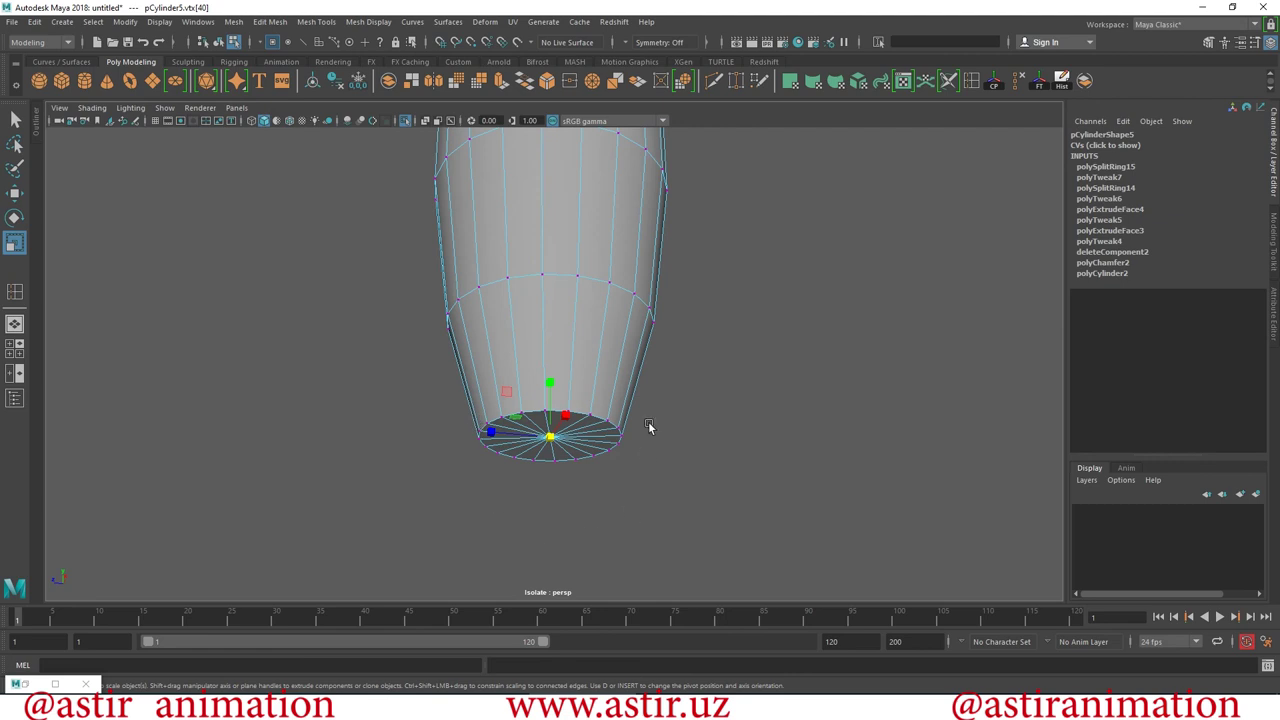
{"action": "left_click", "coordinate": [14, 193]}
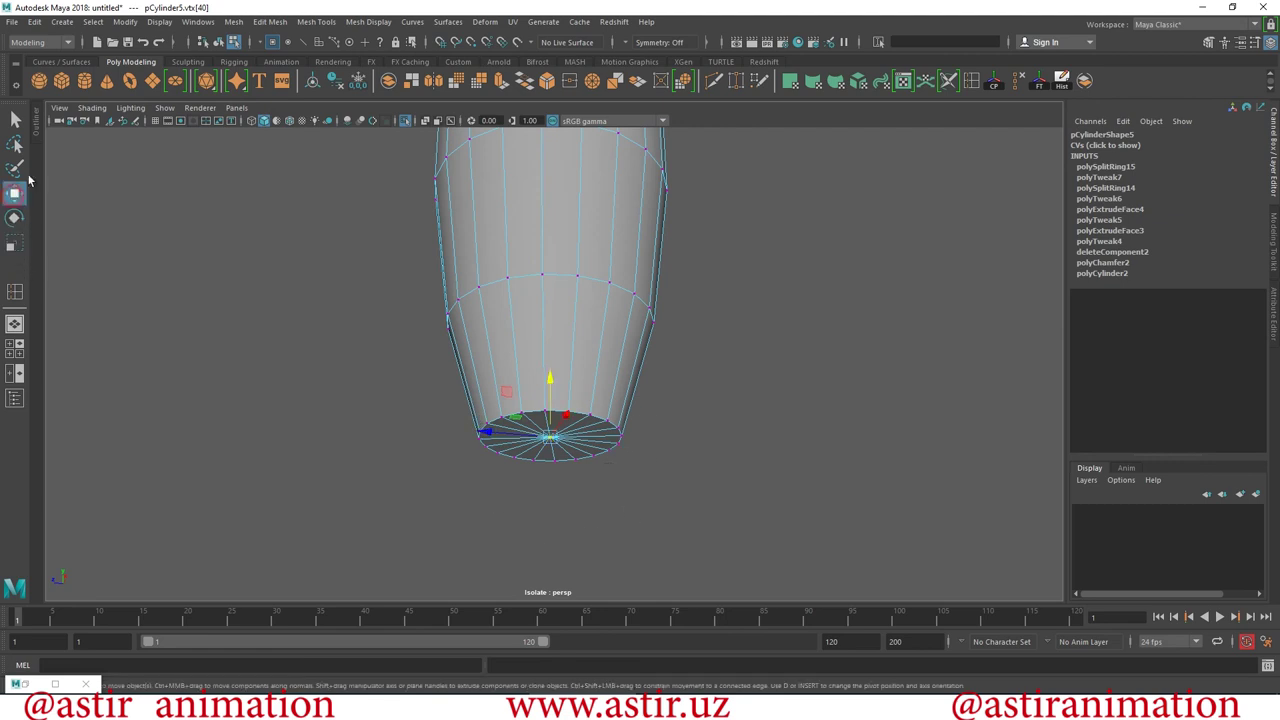
{"action": "left_click", "coordinate": [207, 25]}
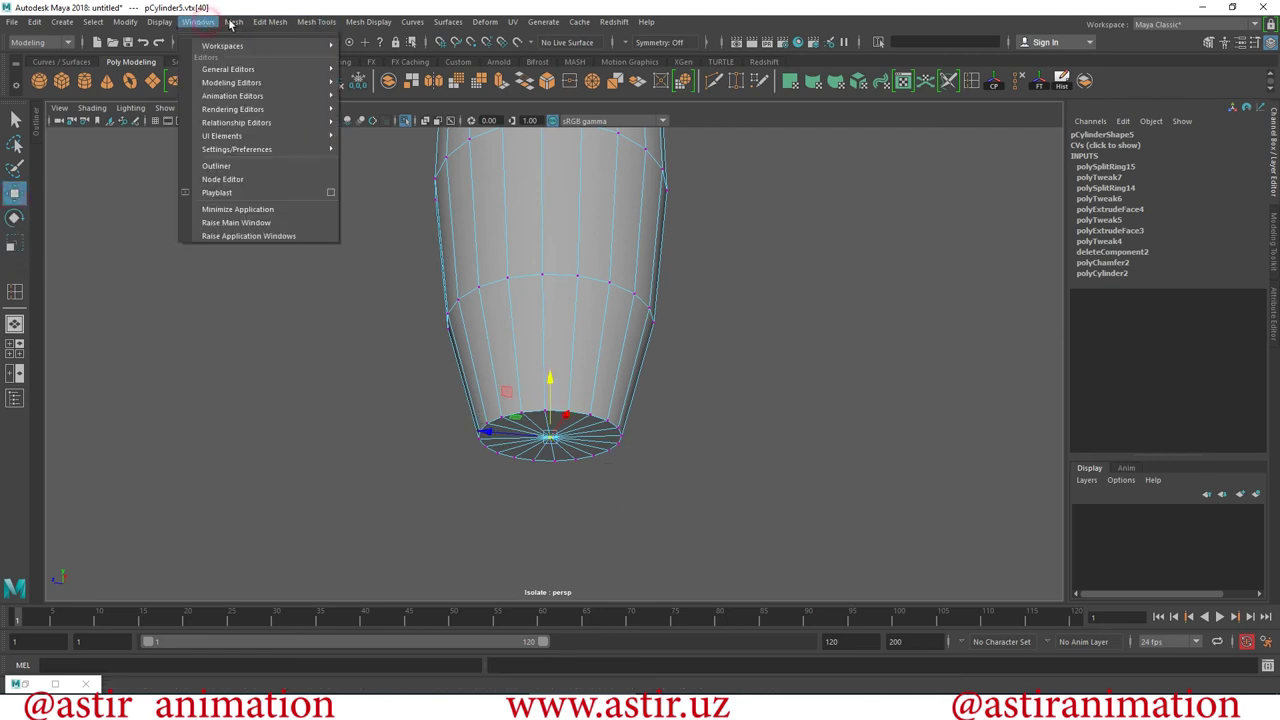
{"action": "mouse_move", "coordinate": [269, 21]}
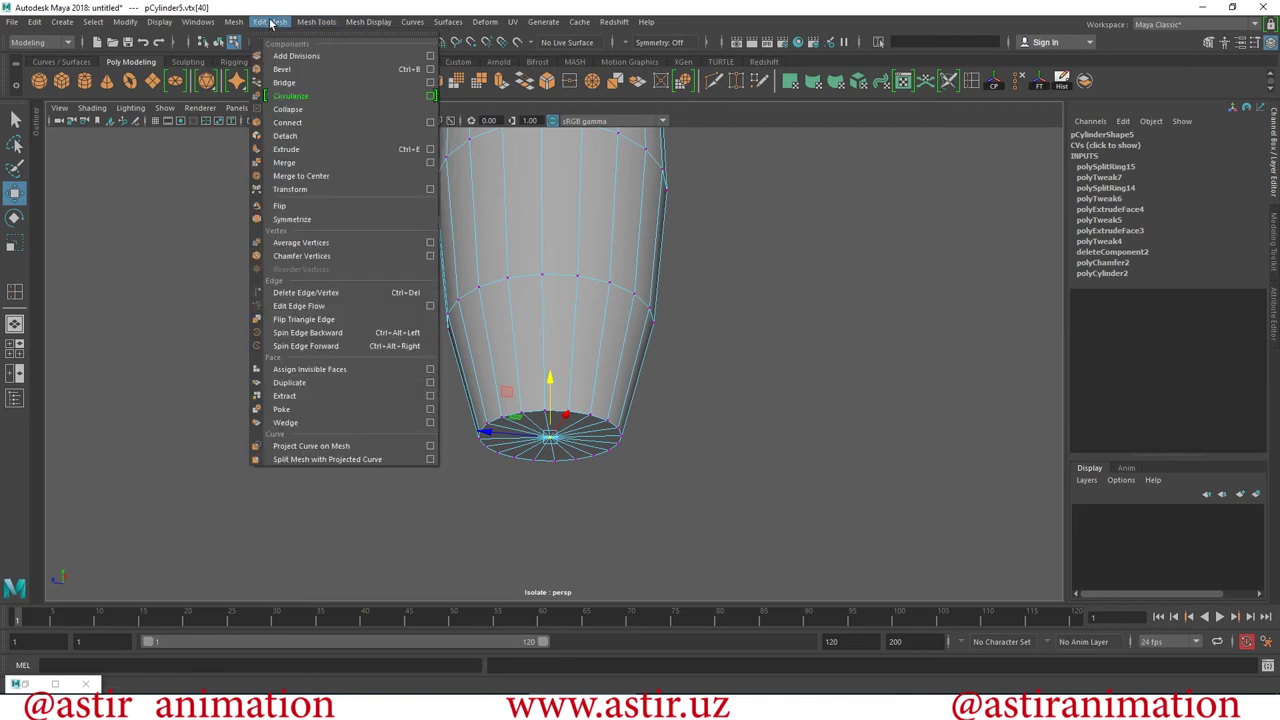
{"action": "left_click", "coordinate": [301, 255]}
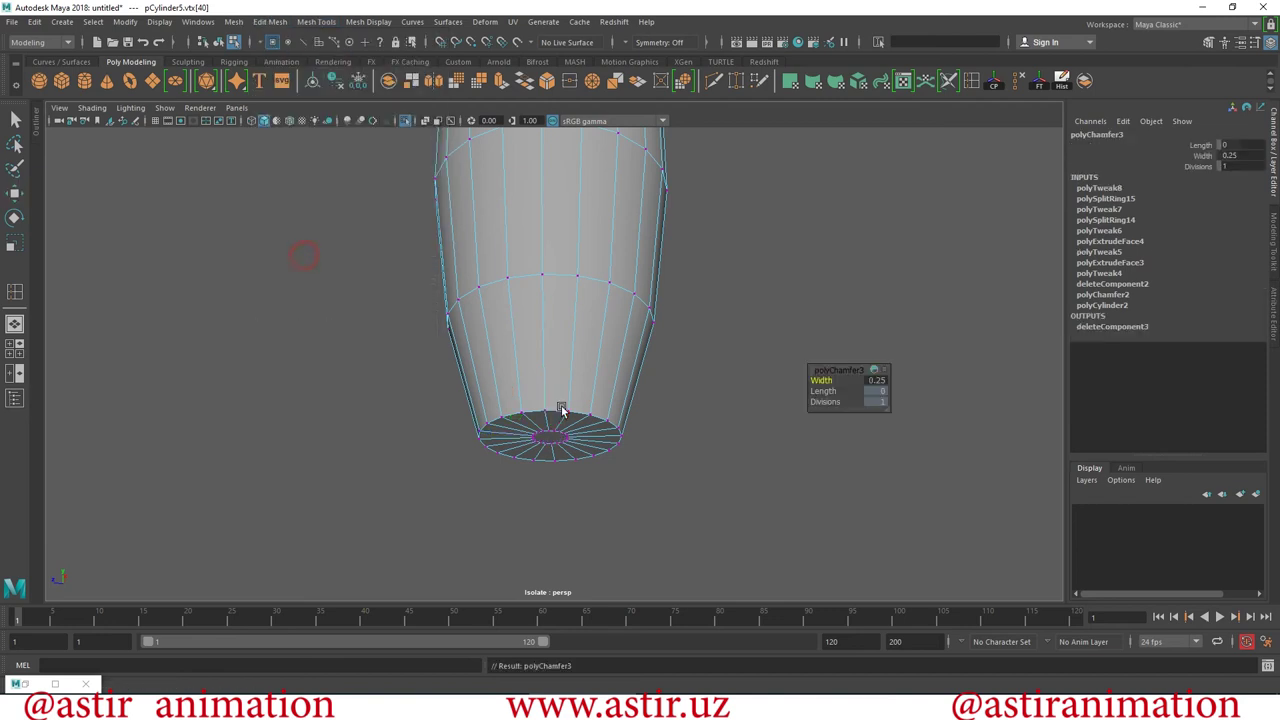
Push the bottom-cap centre face downward and preview the mesh smoothed.
{"action": "right_click_drag", "start_coordinate": [563, 372], "coordinate": [563, 380]}
{"action": "left_click", "coordinate": [545, 440]}
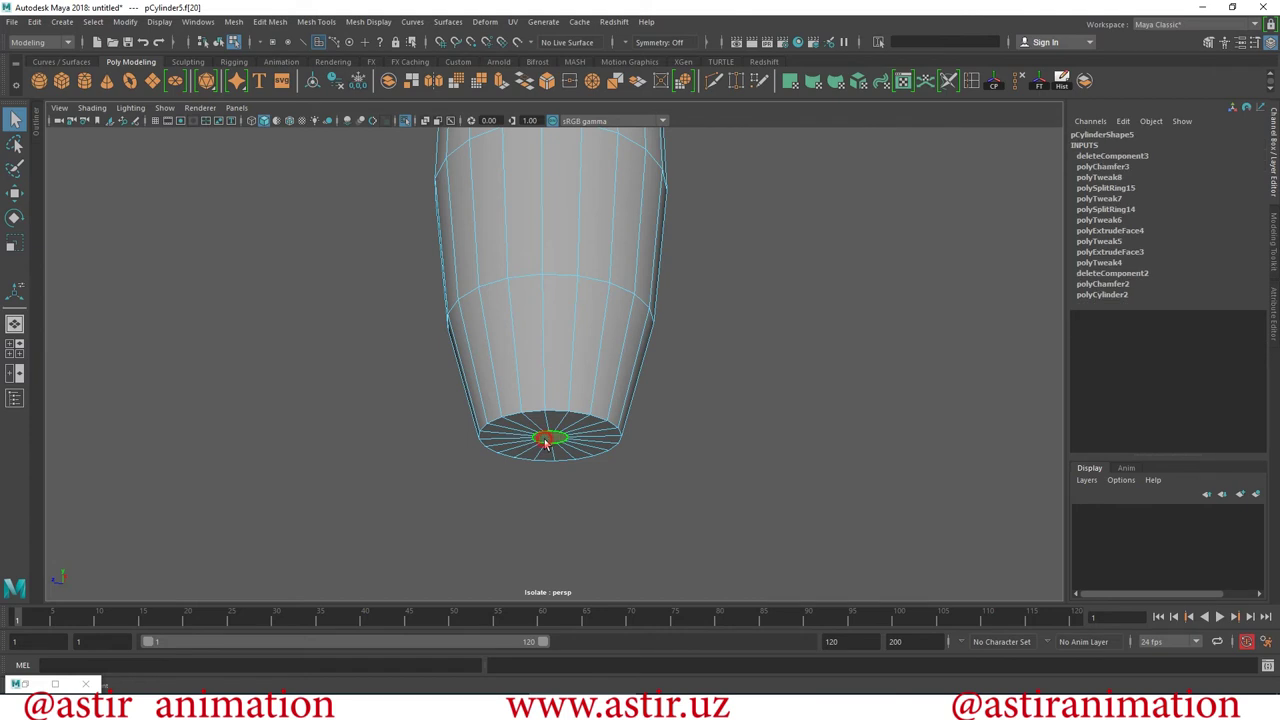
{"action": "left_click", "coordinate": [12, 243]}
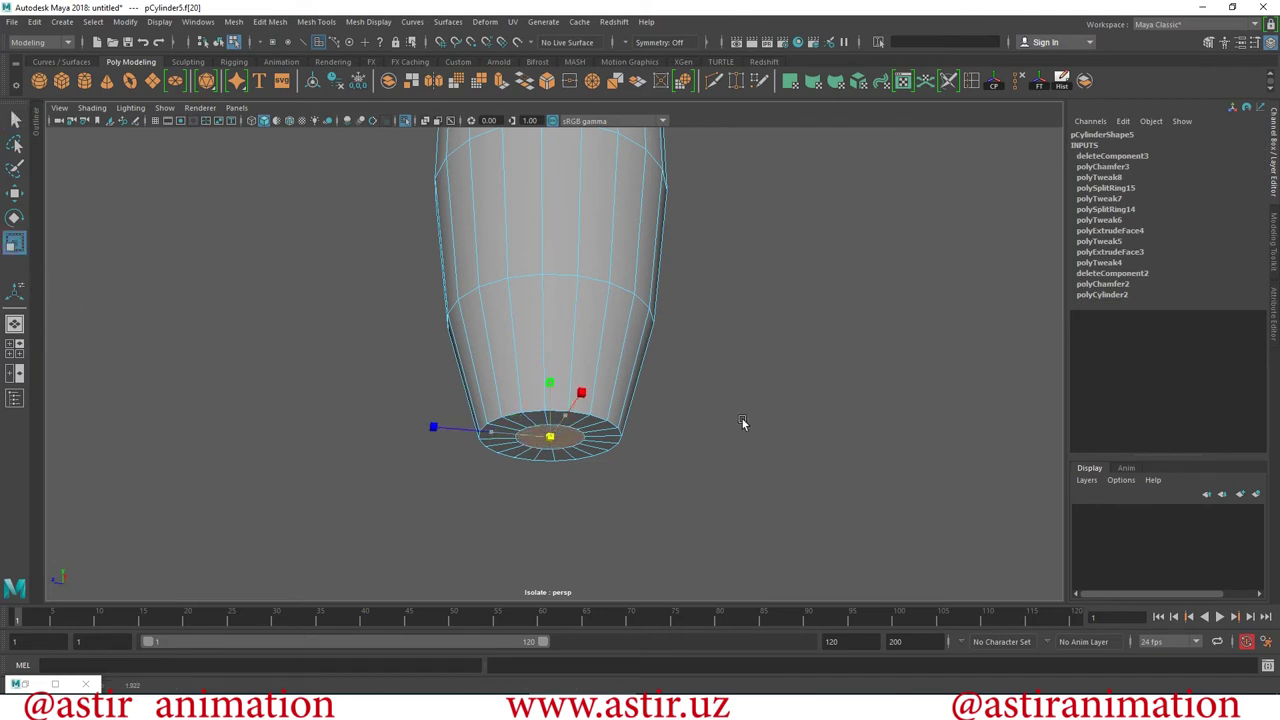
{"action": "left_click", "coordinate": [15, 193]}
{"action": "left_click_drag", "start_coordinate": [551, 378], "coordinate": [555, 402]}
{"action": "key", "text": "3"}
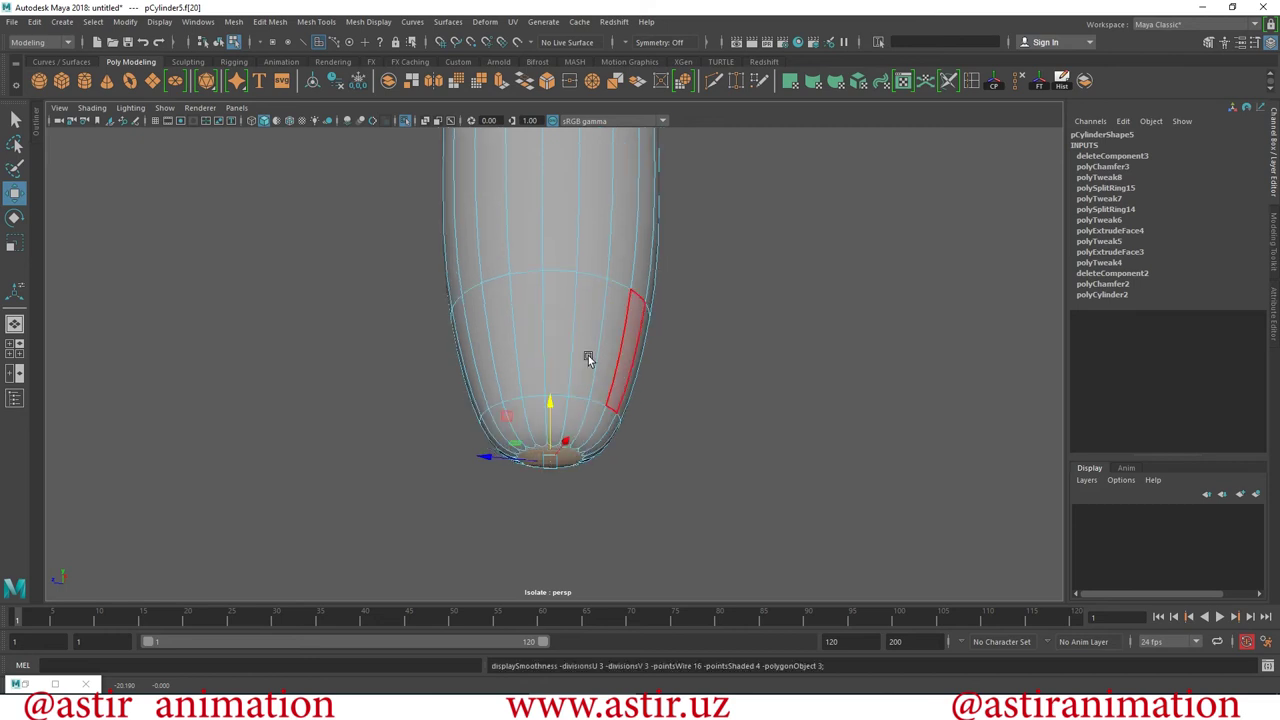
{"action": "left_click", "coordinate": [829, 323]}
In faceted display, extrude the bottom face and shrink it into a narrower tip.
{"action": "mouse_move", "coordinate": [786, 466]}
{"action": "left_mouse_down", "text": "alt"}
{"action": "mouse_move", "coordinate": [573, 338]}
{"action": "mouse_move", "coordinate": [680, 380]}
{"action": "mouse_move", "coordinate": [625, 350]}
{"action": "mouse_move", "coordinate": [748, 463]}
{"action": "mouse_move", "coordinate": [586, 306]}
{"action": "mouse_move", "coordinate": [590, 345]}
{"action": "left_mouse_up", "text": "alt"}
{"action": "left_click", "coordinate": [625, 350]}
{"action": "key", "text": "1"}
{"action": "right_click_drag", "start_coordinate": [571, 306], "coordinate": [565, 390]}
{"action": "left_click", "coordinate": [545, 332]}
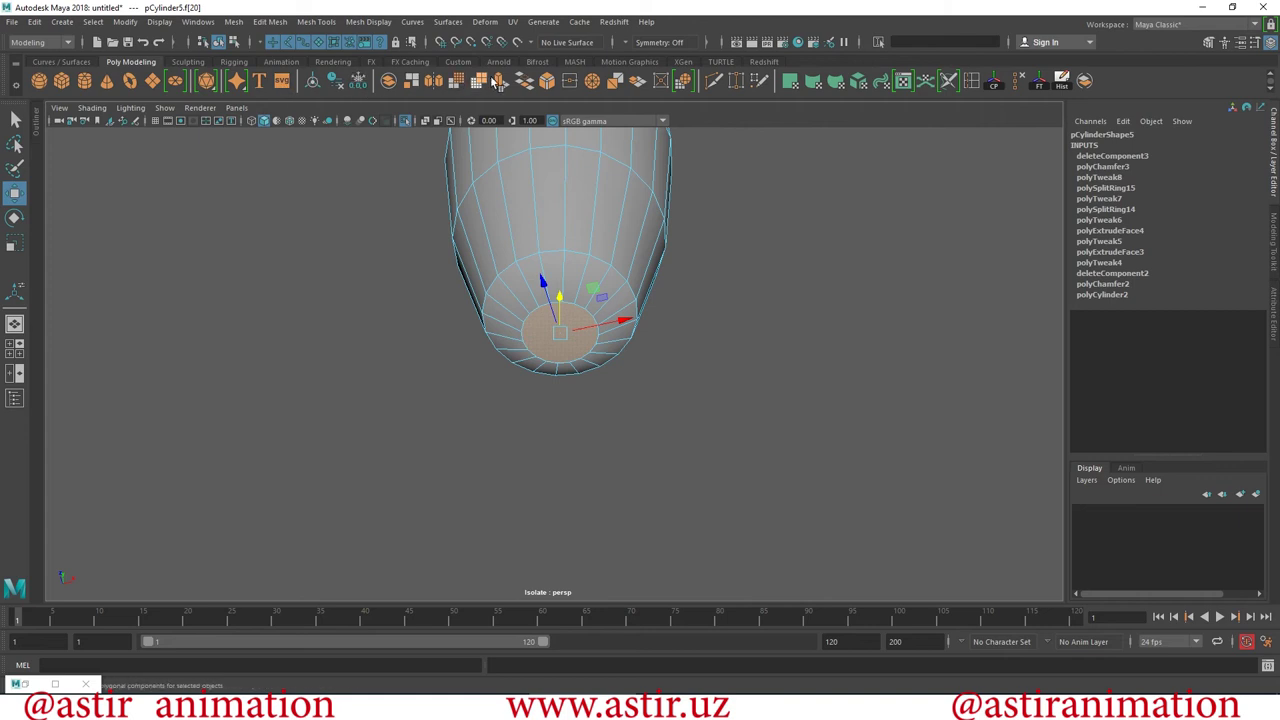
{"action": "key", "text": "ctrl+e"}
{"action": "left_click_drag", "start_coordinate": [560, 335], "coordinate": [523, 337]}
Pull the extruded tip downward and view the rounded end smoothed in object mode.
{"action": "left_click", "coordinate": [13, 193]}
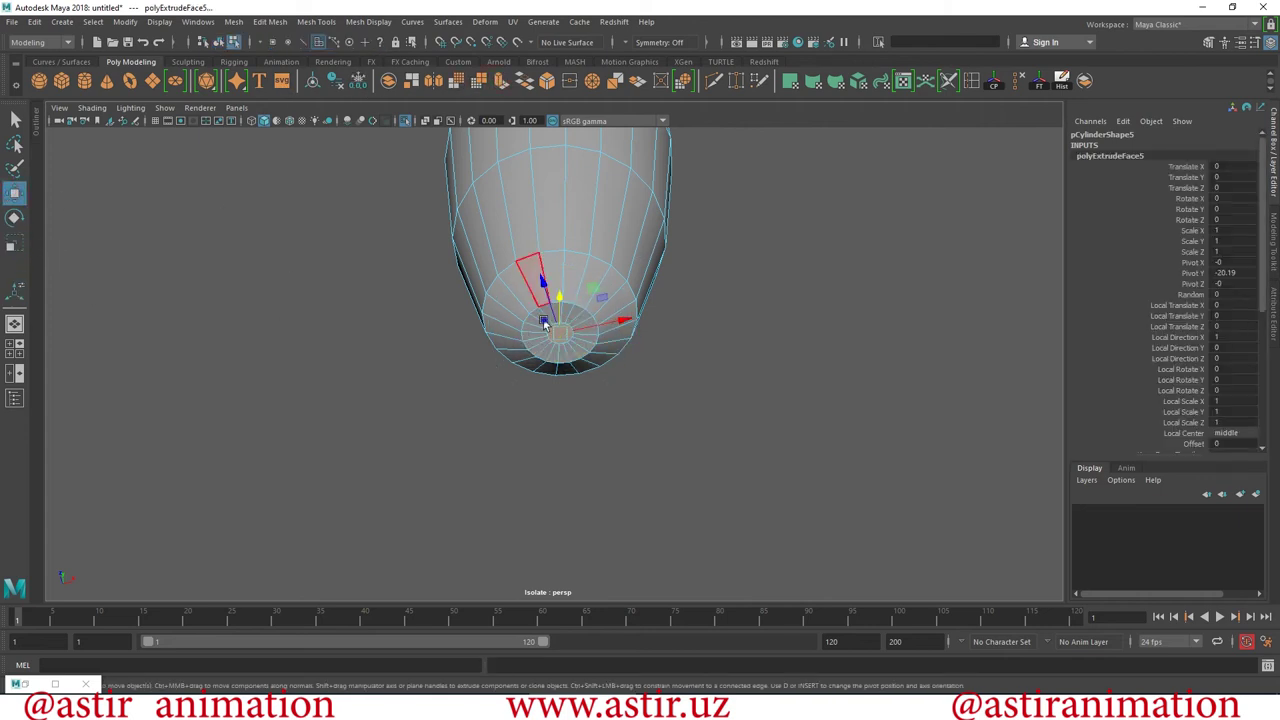
{"action": "scroll", "coordinate": [568, 290], "scroll_direction": "up", "scroll_amount": 2}
{"action": "mouse_move", "coordinate": [543, 314]}
{"action": "left_mouse_down", "text": "alt"}
{"action": "mouse_move", "coordinate": [520, 351]}
{"action": "mouse_move", "coordinate": [557, 412]}
{"action": "left_mouse_up", "text": "alt"}
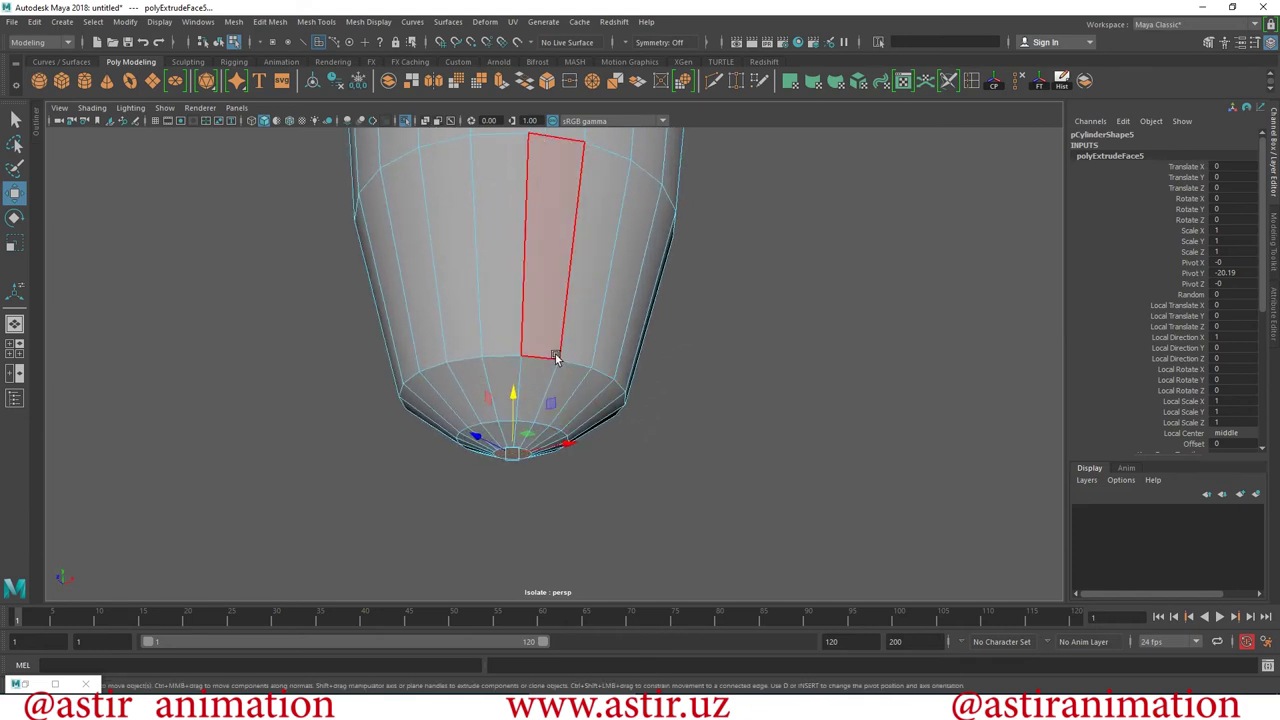
{"action": "key", "text": "3"}
{"action": "right_click_drag", "start_coordinate": [507, 304], "coordinate": [740, 196]}
{"action": "left_click", "coordinate": [766, 251]}
{"action": "mouse_move", "coordinate": [866, 380]}
{"action": "left_mouse_down", "text": "alt"}
{"action": "mouse_move", "coordinate": [357, 286]}
{"action": "mouse_move", "coordinate": [584, 343]}
{"action": "mouse_move", "coordinate": [592, 325]}
{"action": "mouse_move", "coordinate": [277, 260]}
{"action": "left_mouse_up", "text": "alt"}
Insert two edge loops on the pen body and widen the upper one slightly.
{"action": "right_click_drag", "start_coordinate": [277, 260], "coordinate": [269, 337], "text": "alt"}
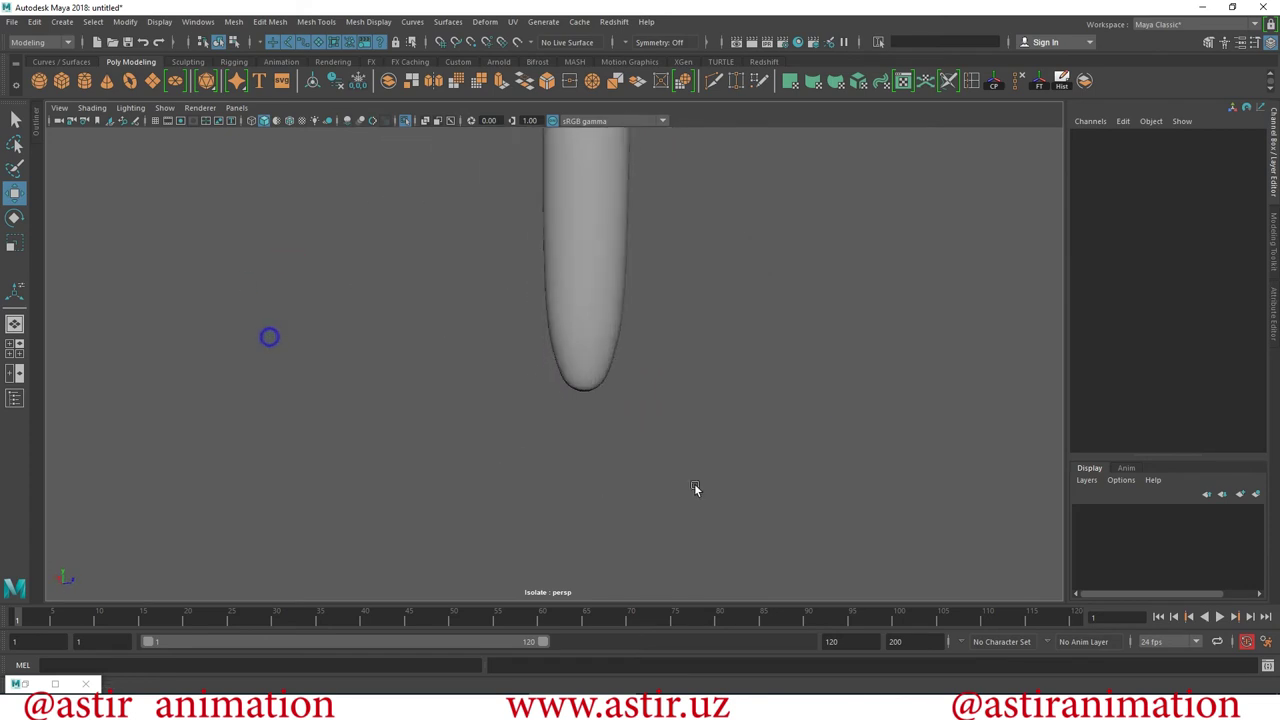
{"action": "left_click", "coordinate": [606, 336]}
{"action": "left_click_drag", "start_coordinate": [606, 340], "coordinate": [629, 328], "text": "alt"}
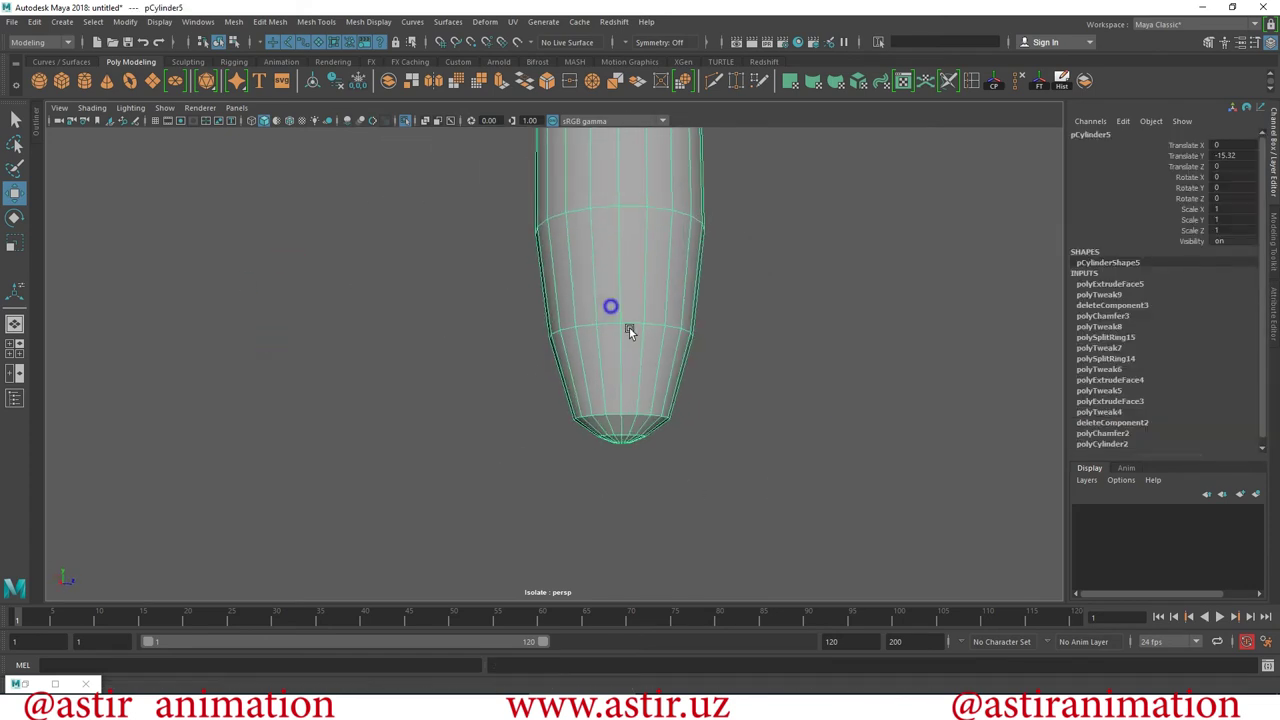
{"action": "left_click", "coordinate": [970, 82]}
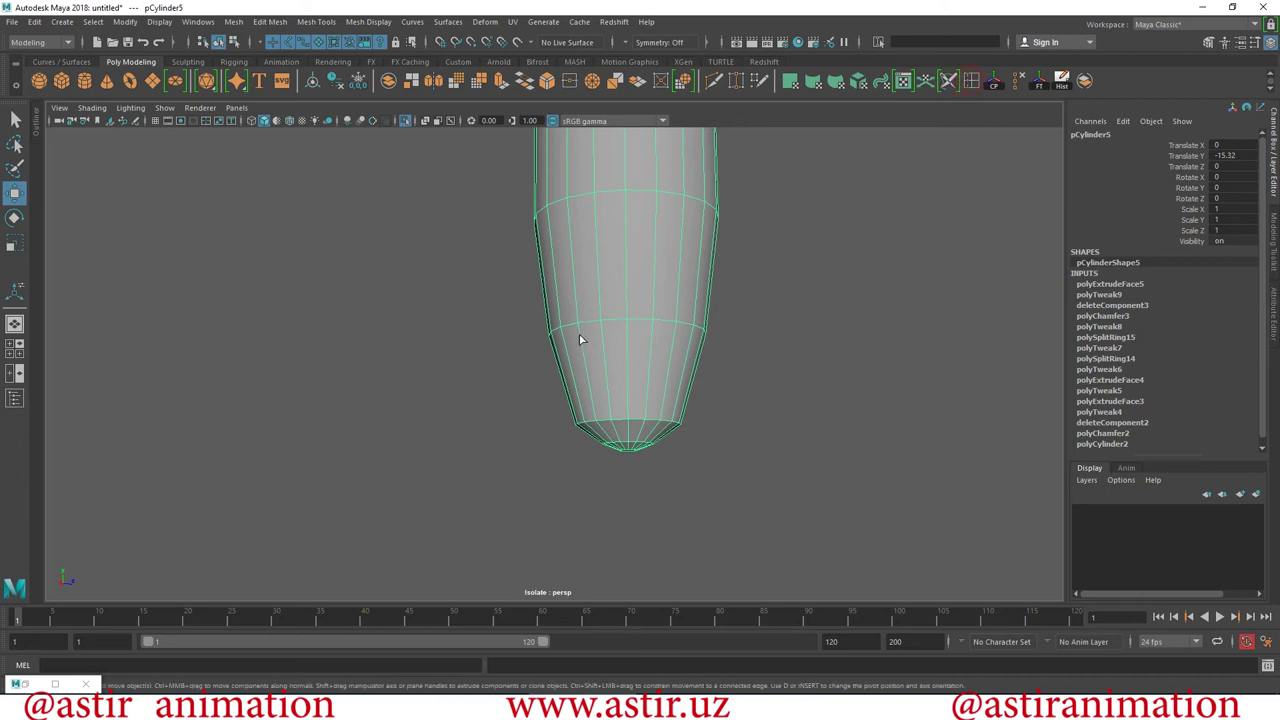
{"action": "left_click", "coordinate": [629, 357]}
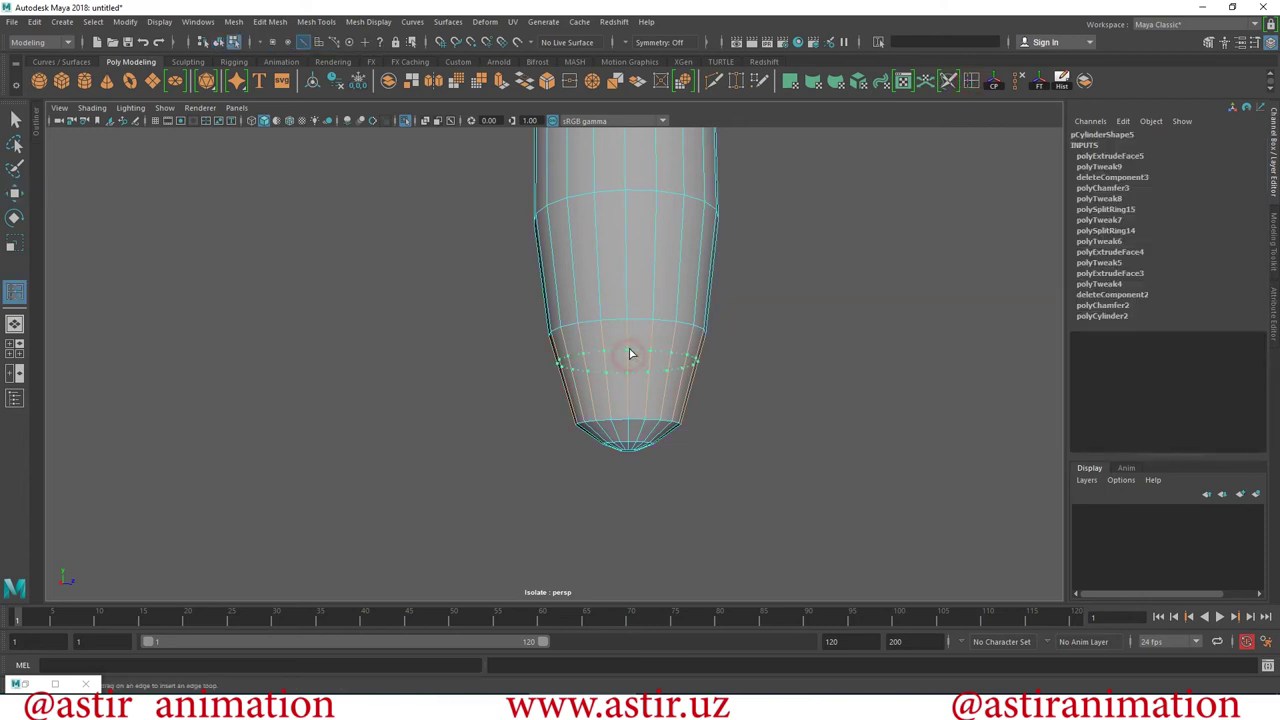
{"action": "left_click", "coordinate": [632, 259]}
{"action": "left_click", "coordinate": [15, 244]}
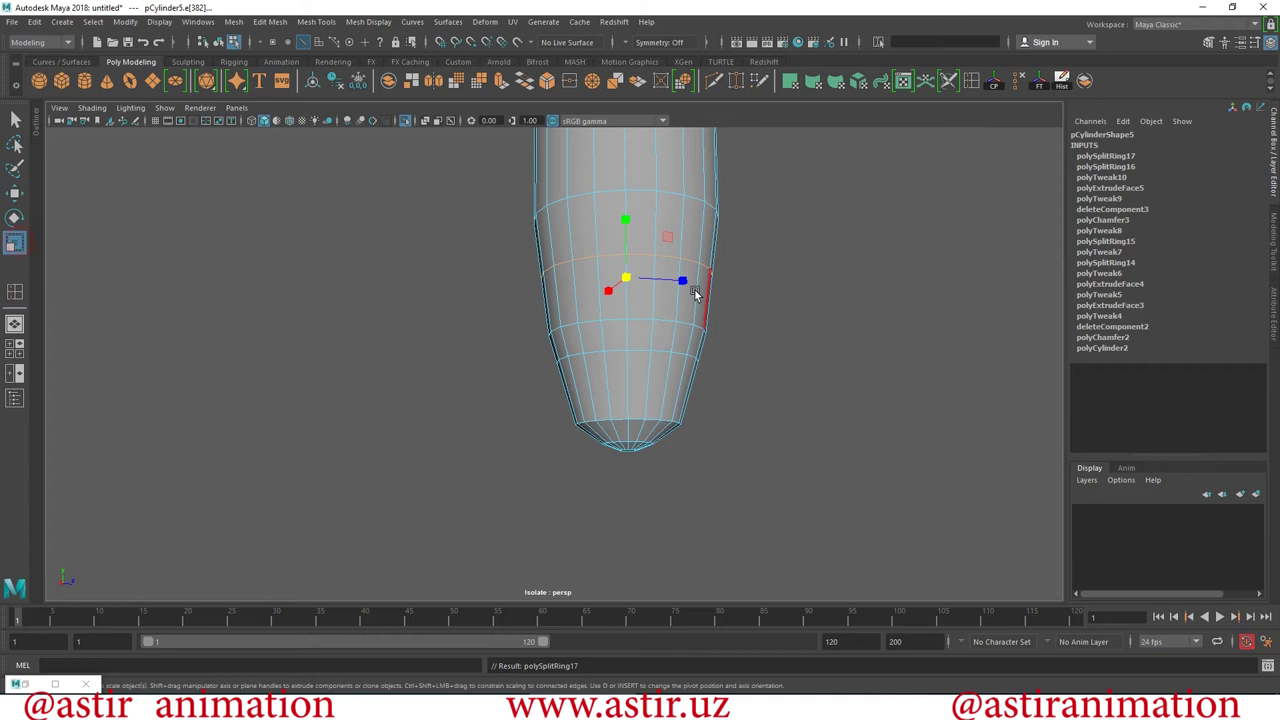
{"action": "left_click_drag", "start_coordinate": [629, 277], "coordinate": [633, 278]}
Delete the unwanted edge loop partway down the taper and return to object mode.
{"action": "double_click", "coordinate": [619, 346]}
{"action": "double_click", "coordinate": [634, 321]}
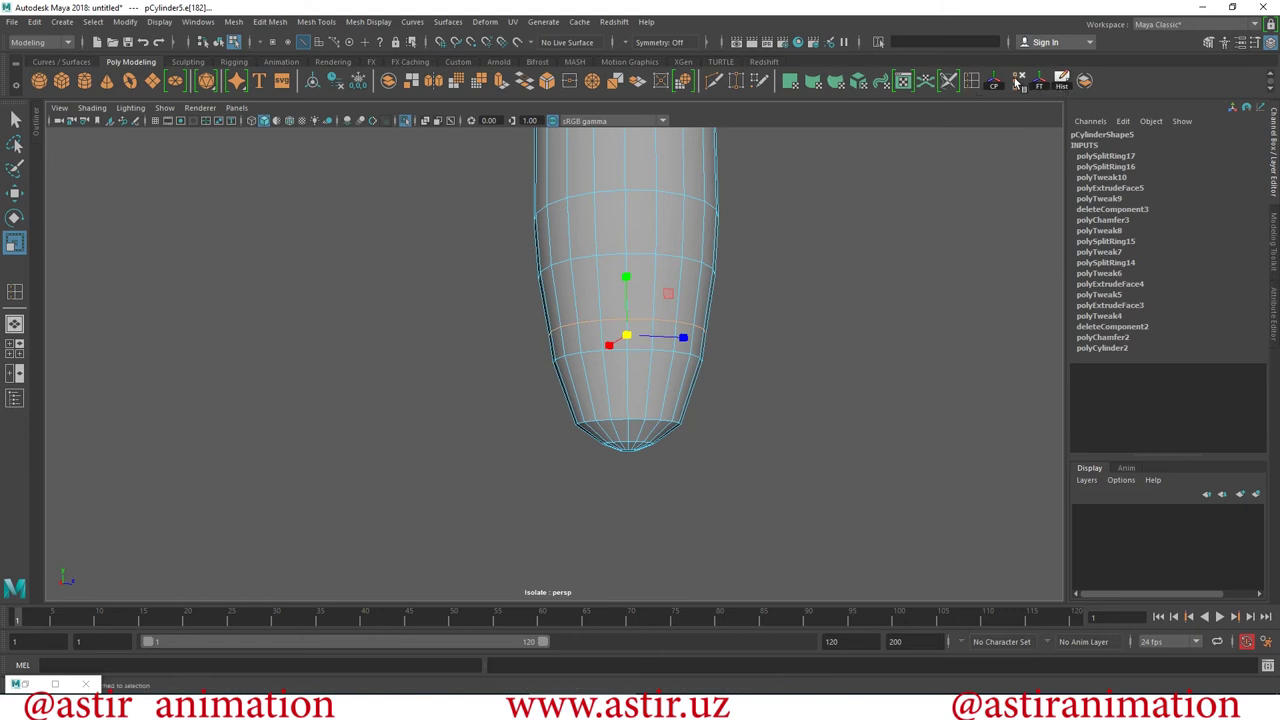
{"action": "left_click", "coordinate": [1018, 82]}
{"action": "right_click", "coordinate": [620, 287]}
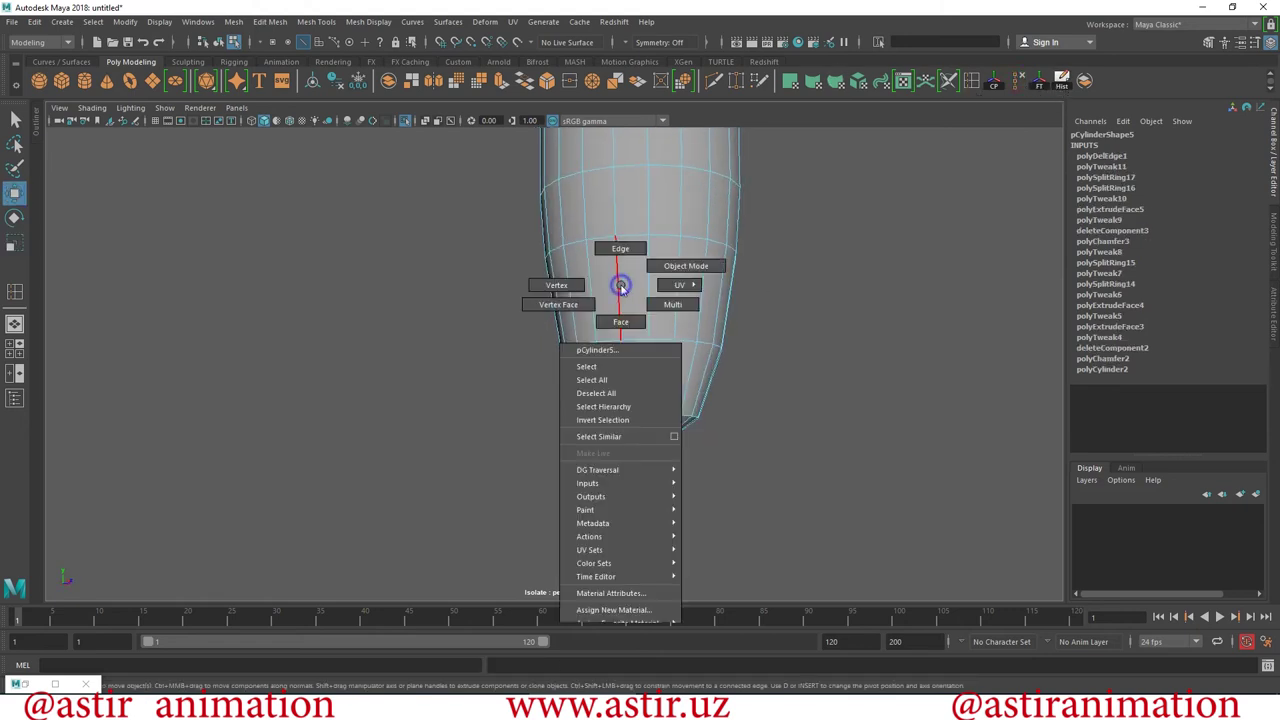
{"action": "left_click", "coordinate": [686, 265]}
Scale the edge loop near the tip to reshape the tapered end.
{"action": "left_click", "coordinate": [871, 323]}
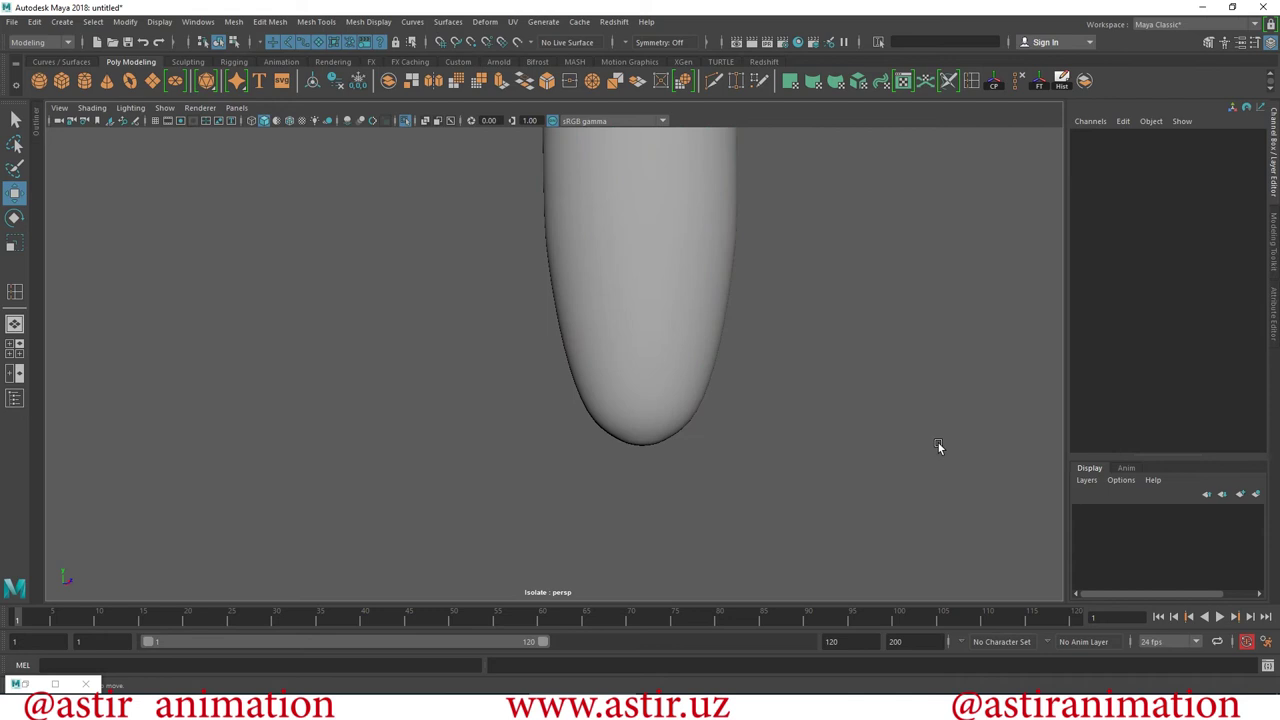
{"action": "right_click_drag", "start_coordinate": [938, 443], "coordinate": [543, 357], "text": "alt"}
{"action": "mouse_move", "coordinate": [543, 357]}
{"action": "left_mouse_down", "text": "alt"}
{"action": "mouse_move", "coordinate": [782, 388]}
{"action": "mouse_move", "coordinate": [977, 375]}
{"action": "mouse_move", "coordinate": [960, 319]}
{"action": "mouse_move", "coordinate": [821, 400]}
{"action": "left_mouse_up", "text": "alt"}
{"action": "right_click_drag", "start_coordinate": [423, 351], "coordinate": [502, 433], "text": "alt"}
{"action": "left_click", "coordinate": [480, 360]}
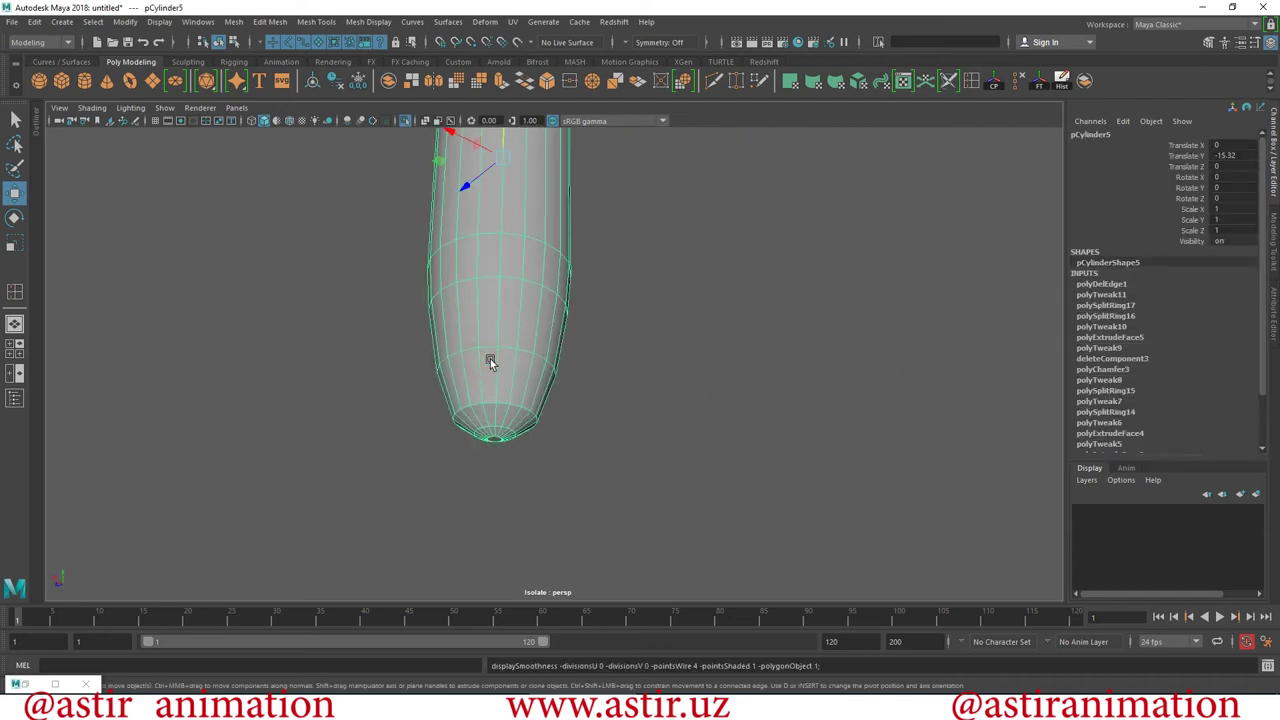
{"action": "right_click_drag", "start_coordinate": [490, 359], "coordinate": [491, 300]}
{"action": "left_click", "coordinate": [491, 350]}
{"action": "middle_click", "coordinate": [642, 383]}
{"action": "key", "text": "r"}
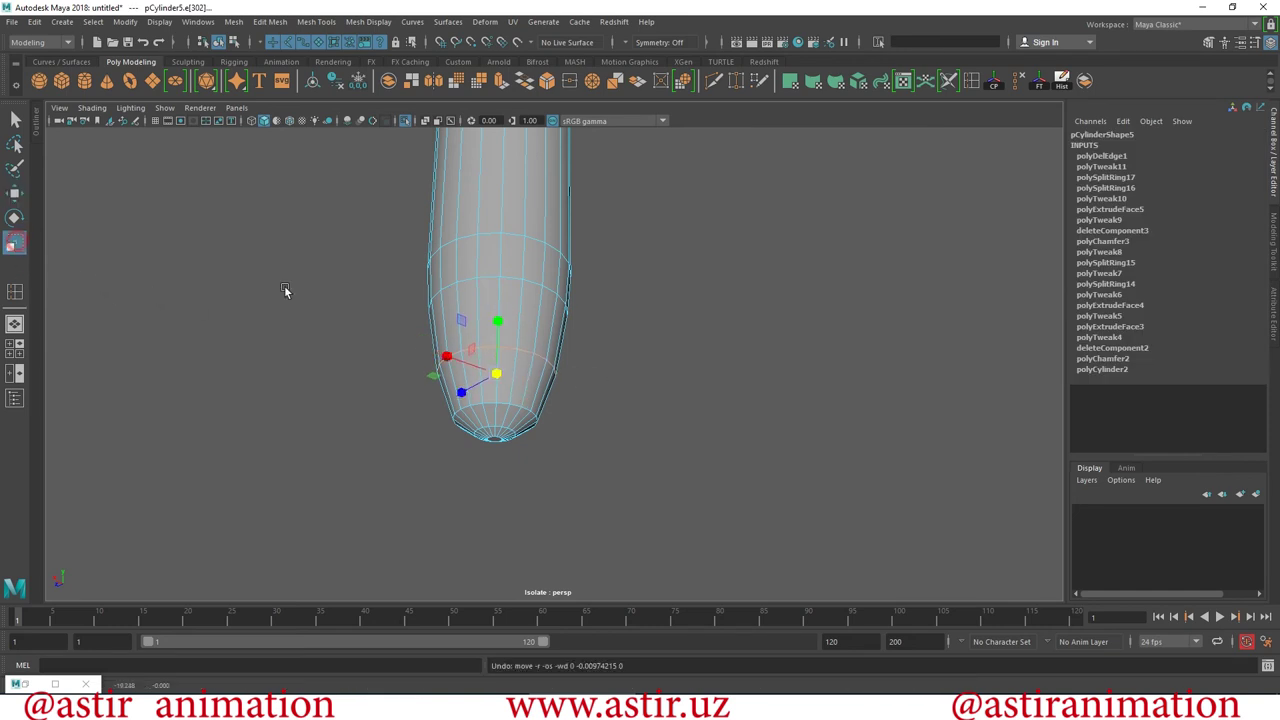
{"action": "middle_click_drag", "start_coordinate": [600, 357], "coordinate": [588, 388]}
Add another edge loop above the tapered end and select the loop where the taper starts.
{"action": "left_click_drag", "start_coordinate": [588, 388], "coordinate": [527, 262], "text": "alt"}
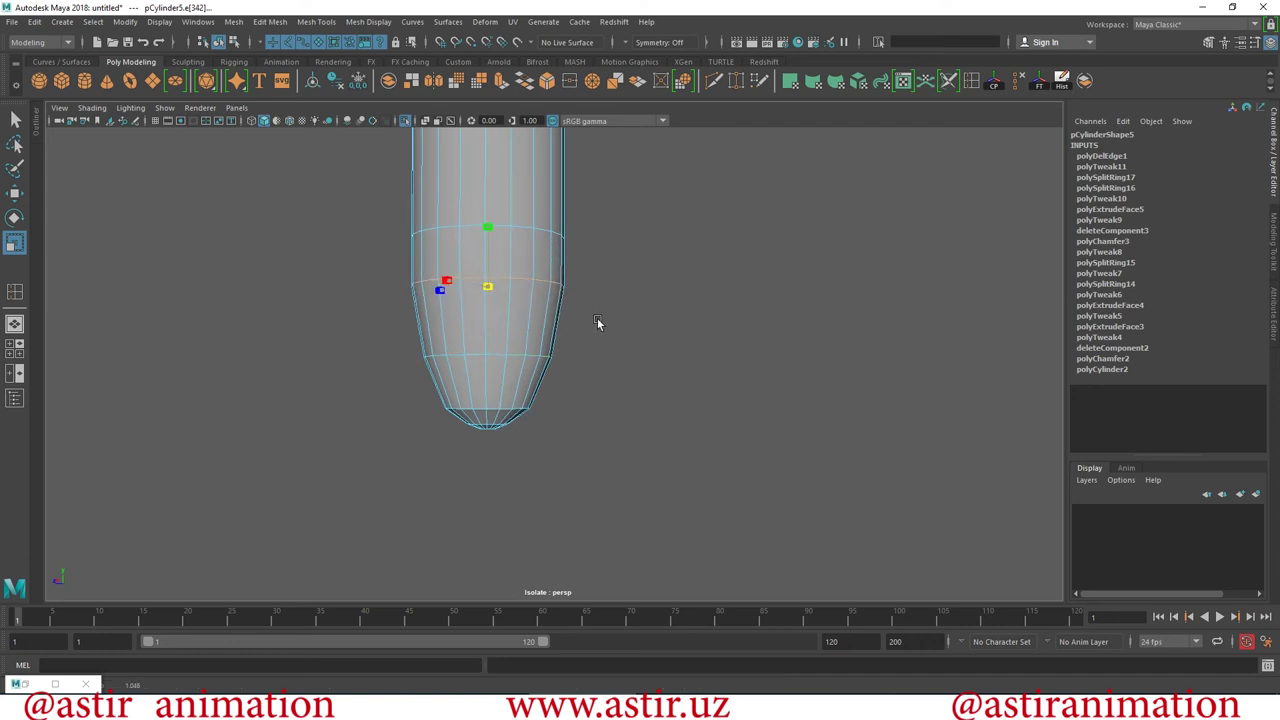
{"action": "left_click_drag", "start_coordinate": [594, 320], "coordinate": [609, 443], "text": "alt"}
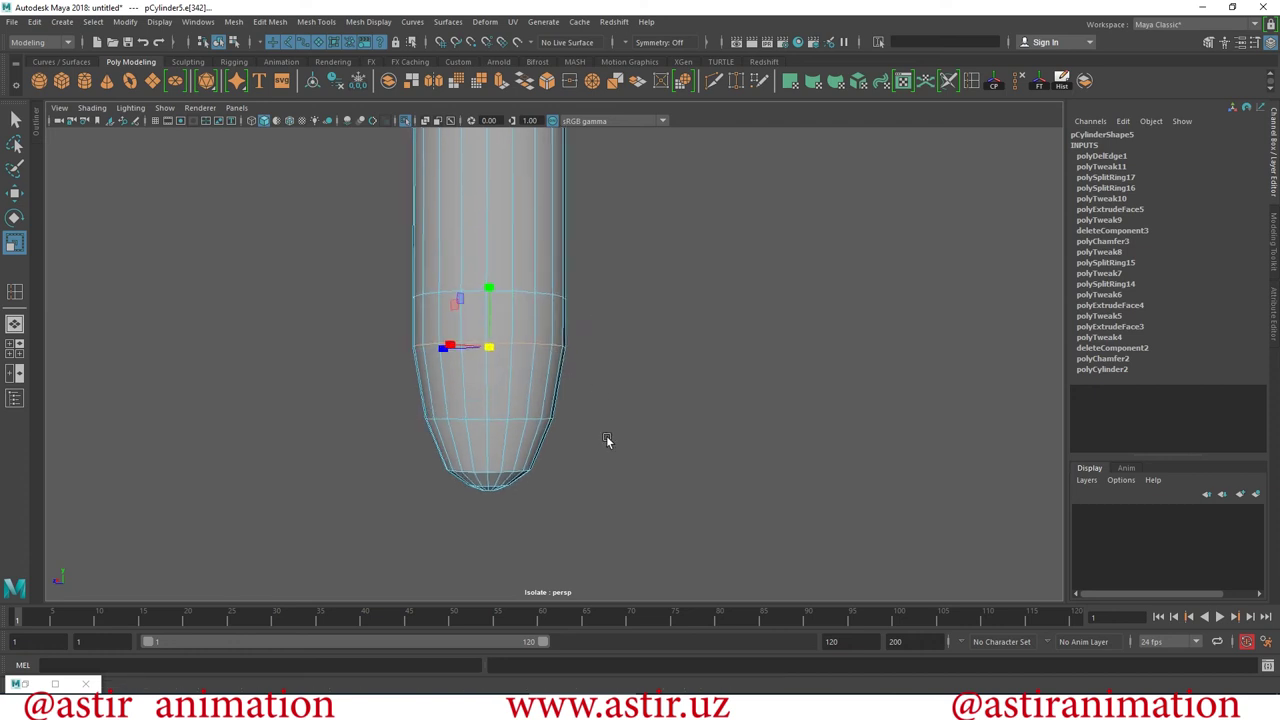
{"action": "left_click", "coordinate": [15, 291]}
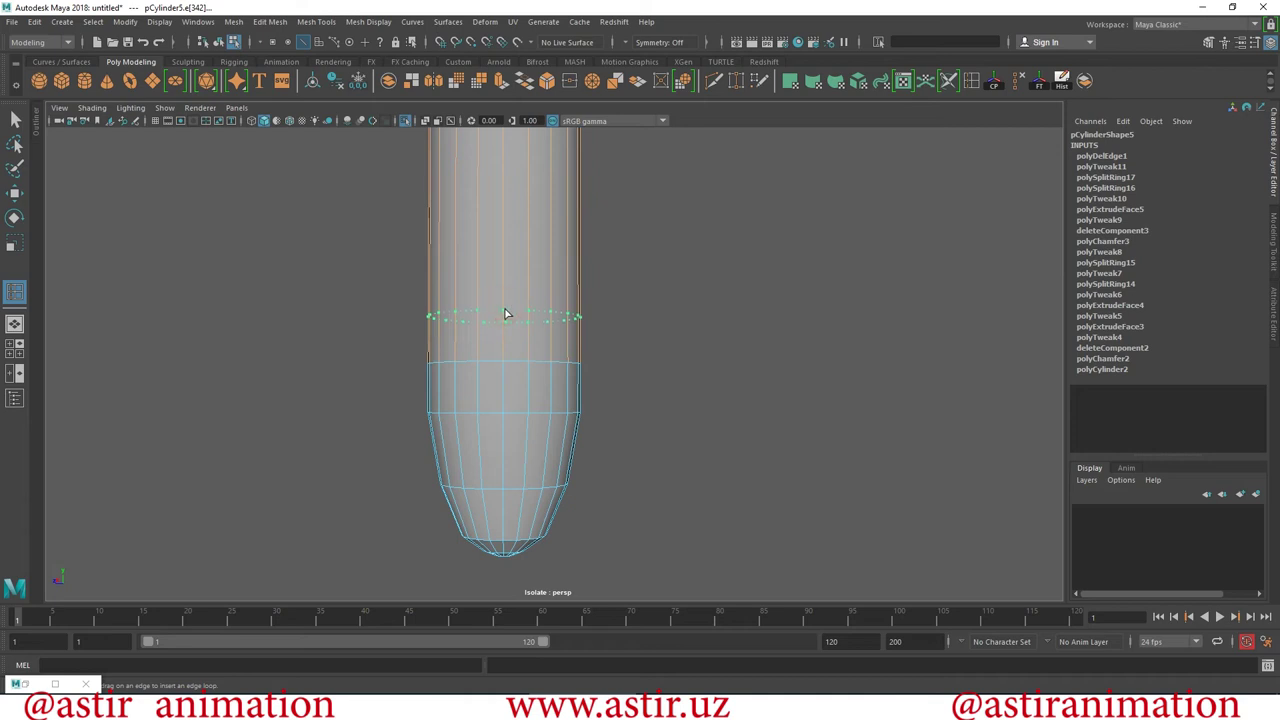
{"action": "left_click", "coordinate": [505, 314]}
{"action": "left_click", "coordinate": [15, 243]}
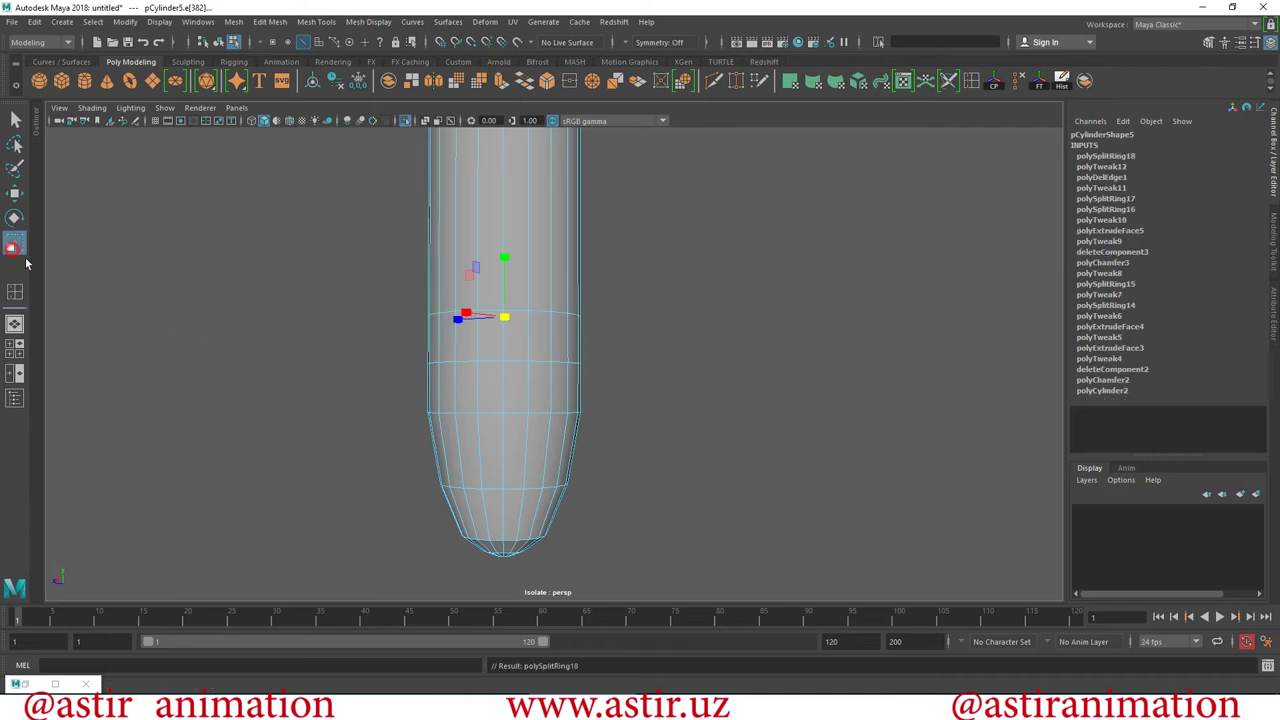
{"action": "double_click", "coordinate": [468, 413]}
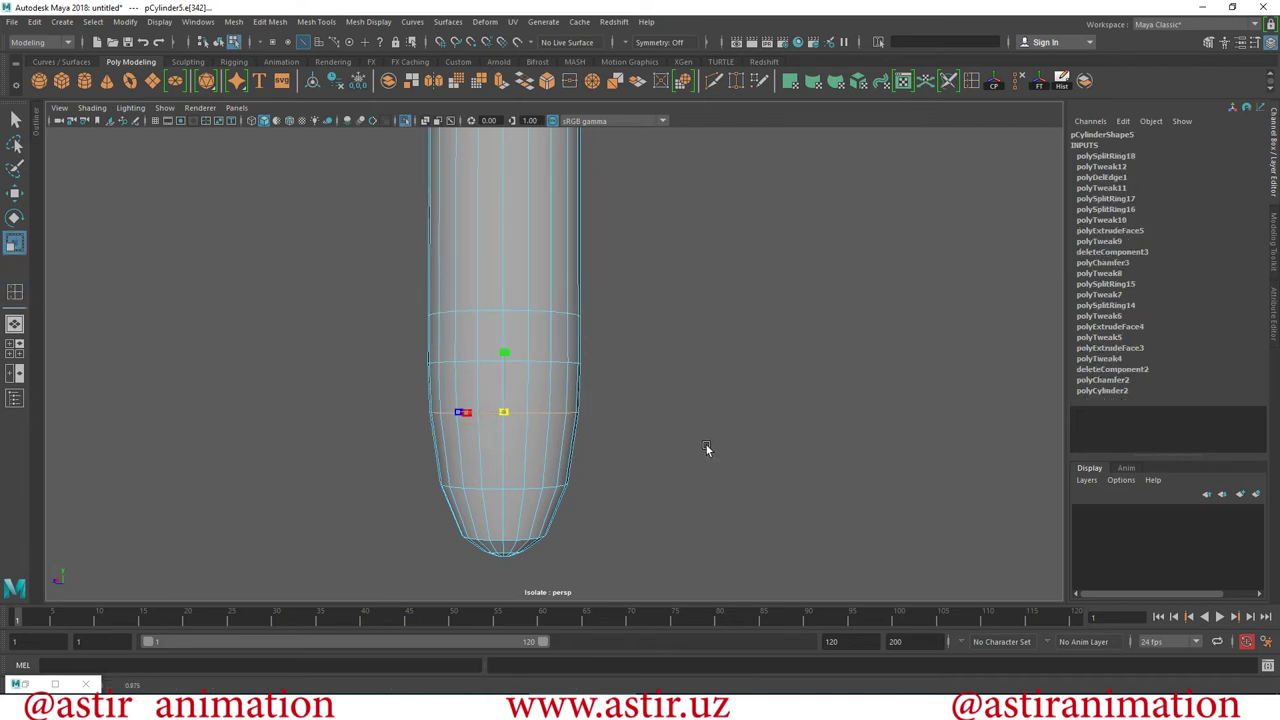
{"action": "right_click_drag", "start_coordinate": [487, 272], "coordinate": [625, 196]}
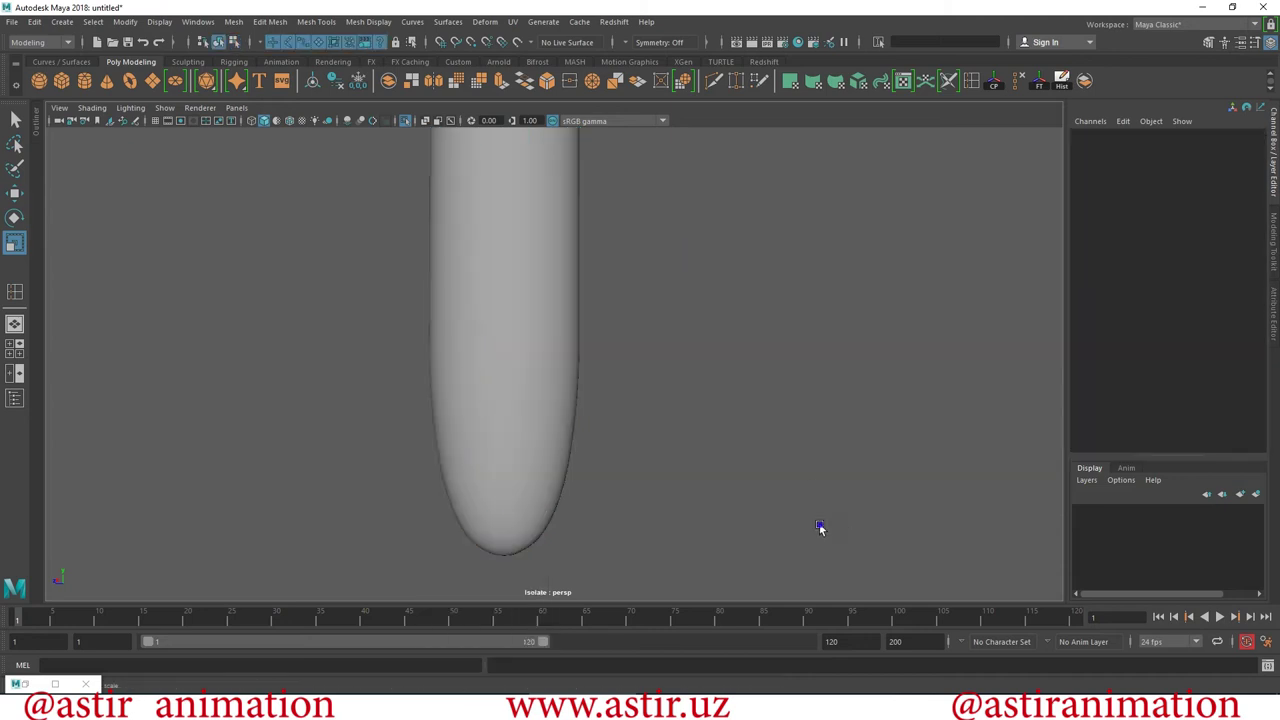
{"action": "right_click_drag", "start_coordinate": [820, 526], "coordinate": [441, 437], "text": "alt"}
{"action": "mouse_move", "coordinate": [441, 437]}
{"action": "left_mouse_down", "text": "alt"}
{"action": "mouse_move", "coordinate": [665, 430]}
{"action": "mouse_move", "coordinate": [520, 419]}
{"action": "mouse_move", "coordinate": [698, 534]}
{"action": "left_mouse_up", "text": "alt"}
{"action": "right_click_drag", "start_coordinate": [698, 534], "coordinate": [595, 470], "text": "alt"}
{"action": "mouse_move", "coordinate": [595, 470]}
{"action": "left_mouse_down", "text": "alt"}
{"action": "mouse_move", "coordinate": [595, 506]}
{"action": "mouse_move", "coordinate": [560, 483]}
{"action": "left_mouse_up", "text": "alt"}
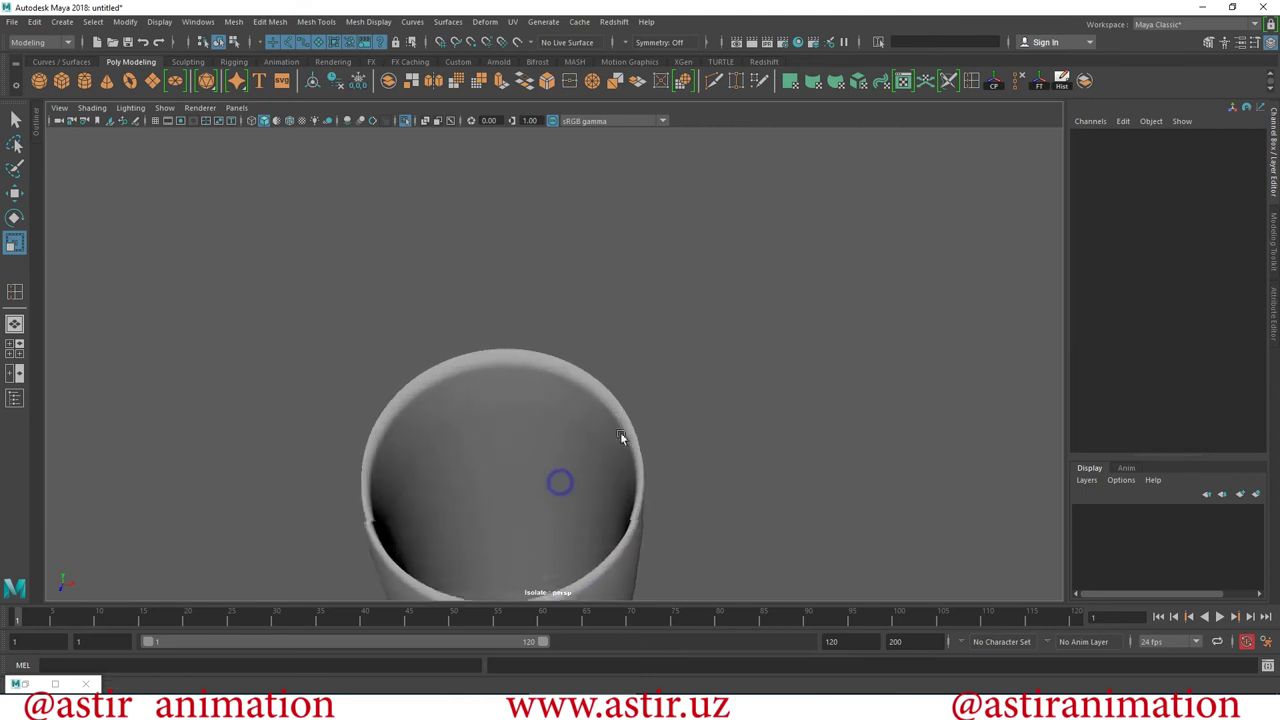
In faceted display, insert four edge loops just below the cylinder's open top rim.
{"action": "left_click", "coordinate": [522, 407]}
{"action": "key", "text": "1"}
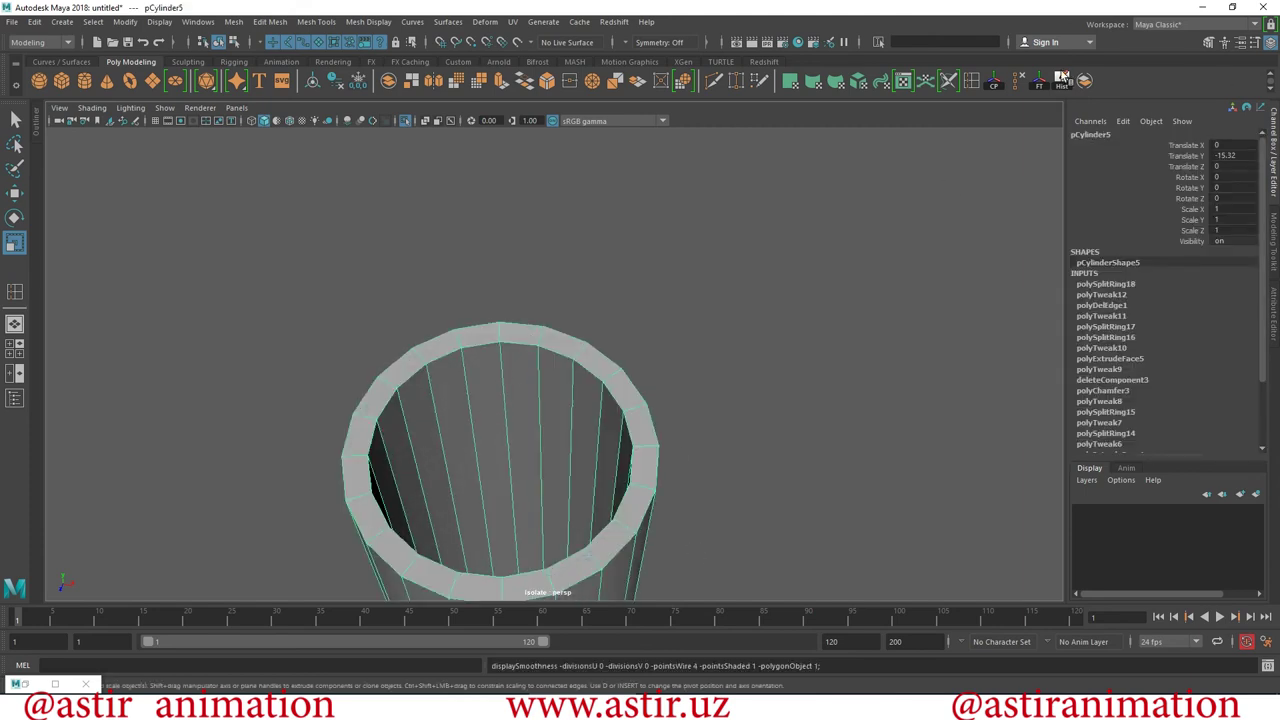
{"action": "right_click_drag", "start_coordinate": [520, 375], "coordinate": [428, 378], "text": "shift"}
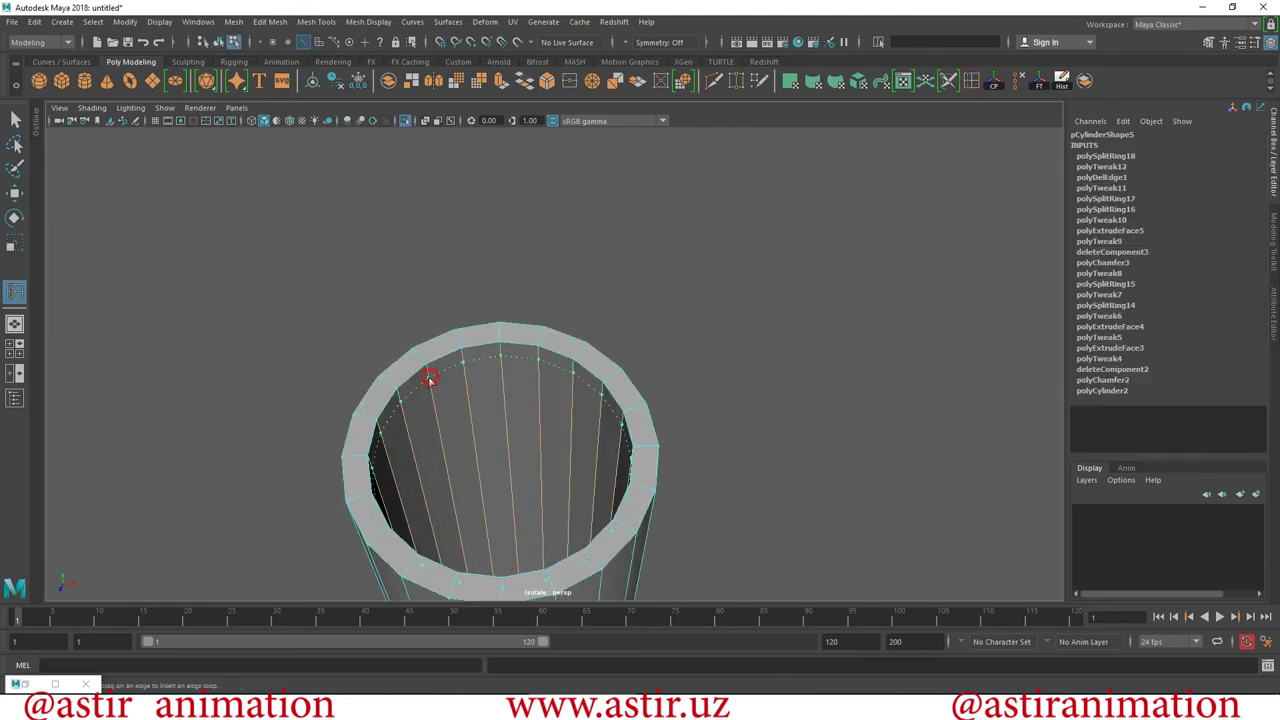
{"action": "left_click", "coordinate": [432, 383]}
{"action": "mouse_move", "coordinate": [716, 320]}
{"action": "left_mouse_down", "text": "alt"}
{"action": "mouse_move", "coordinate": [791, 303]}
{"action": "mouse_move", "coordinate": [723, 275]}
{"action": "left_mouse_up", "text": "alt"}
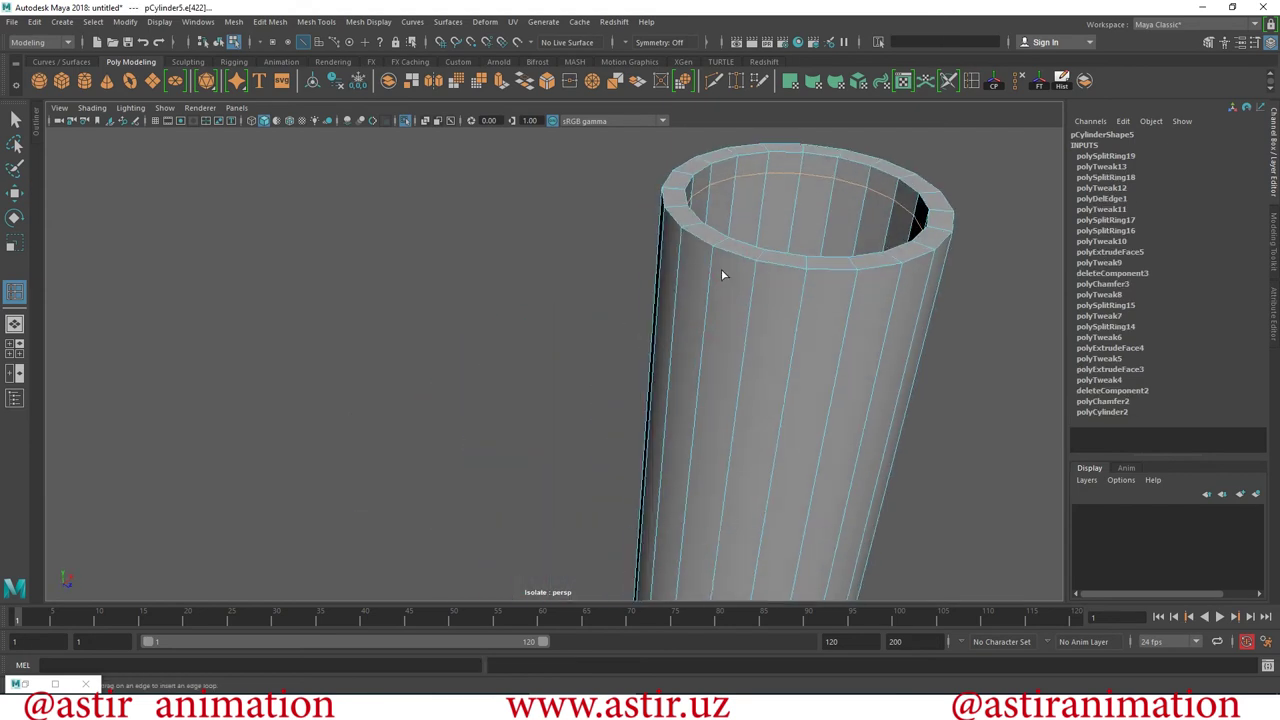
{"action": "left_click", "coordinate": [710, 257]}
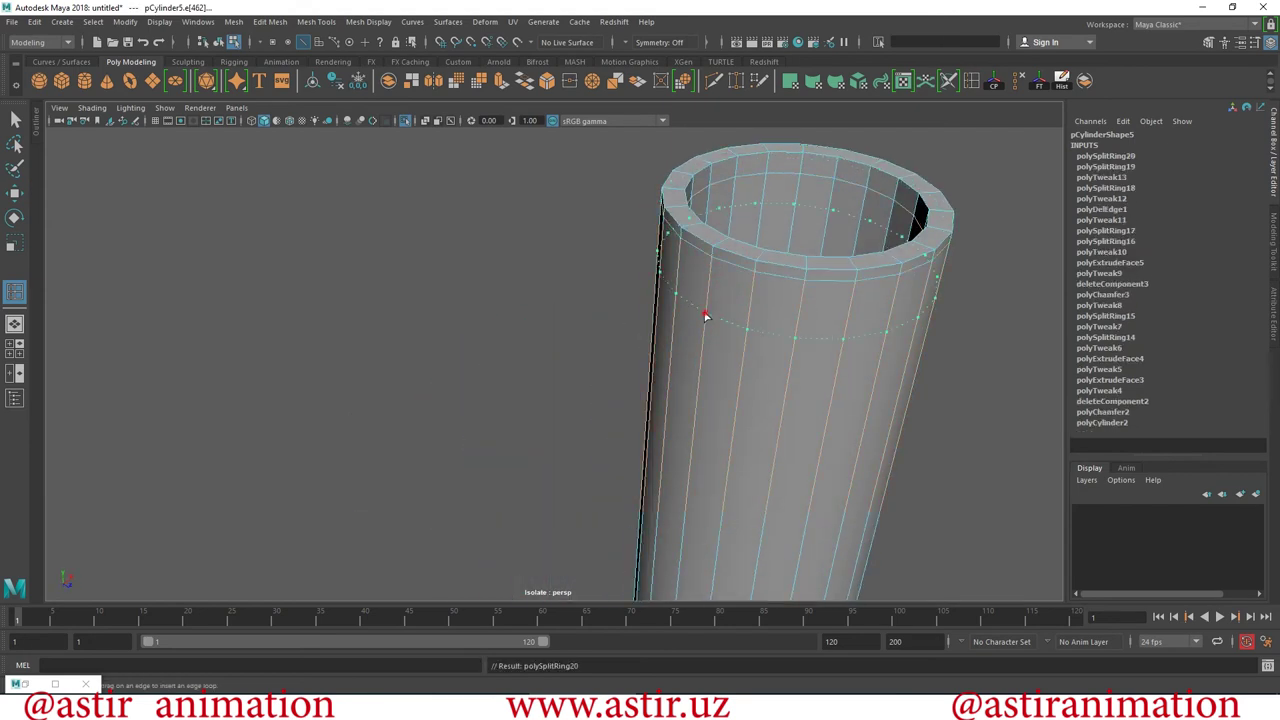
{"action": "left_click", "coordinate": [703, 338]}
{"action": "left_click", "coordinate": [736, 240]}
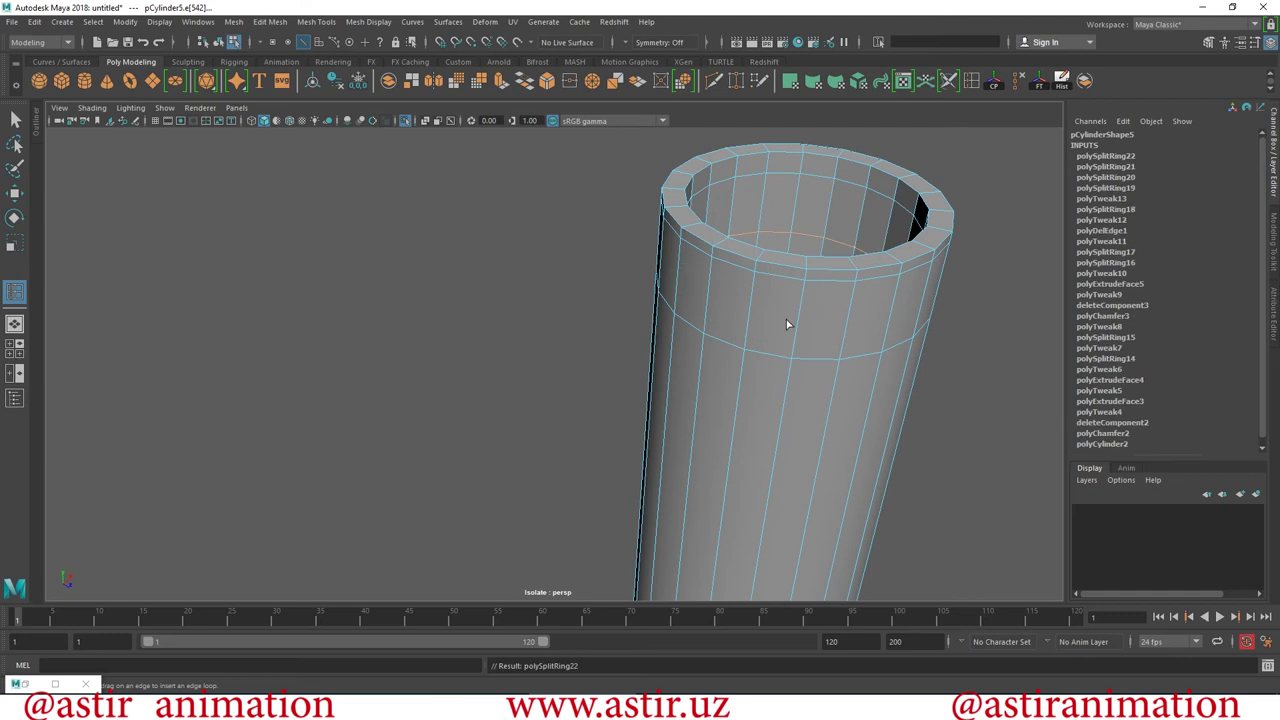
{"action": "scroll", "coordinate": [786, 319], "scroll_direction": "down", "scroll_amount": 5}
{"action": "left_click_drag", "start_coordinate": [683, 237], "coordinate": [740, 237], "text": "alt"}
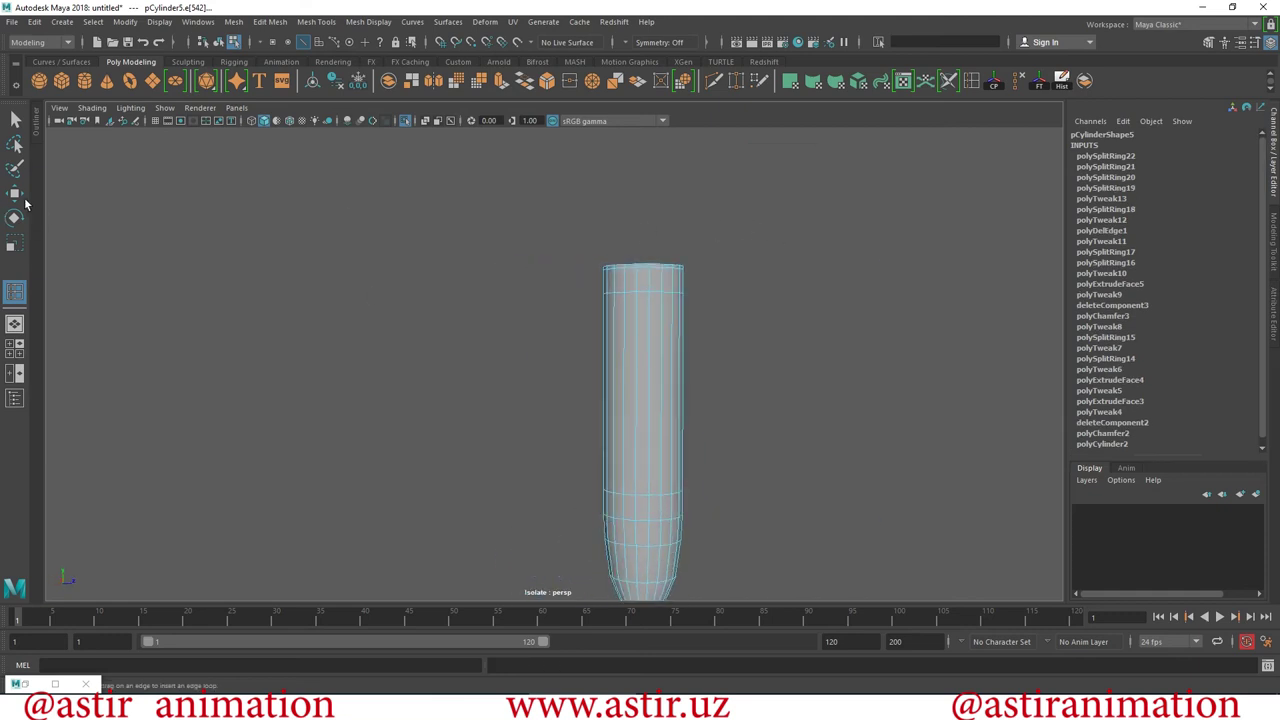
Return the cylinder to object mode and view it from the front.
{"action": "right_click_drag", "start_coordinate": [606, 333], "coordinate": [855, 277]}
{"action": "left_click", "coordinate": [663, 350]}
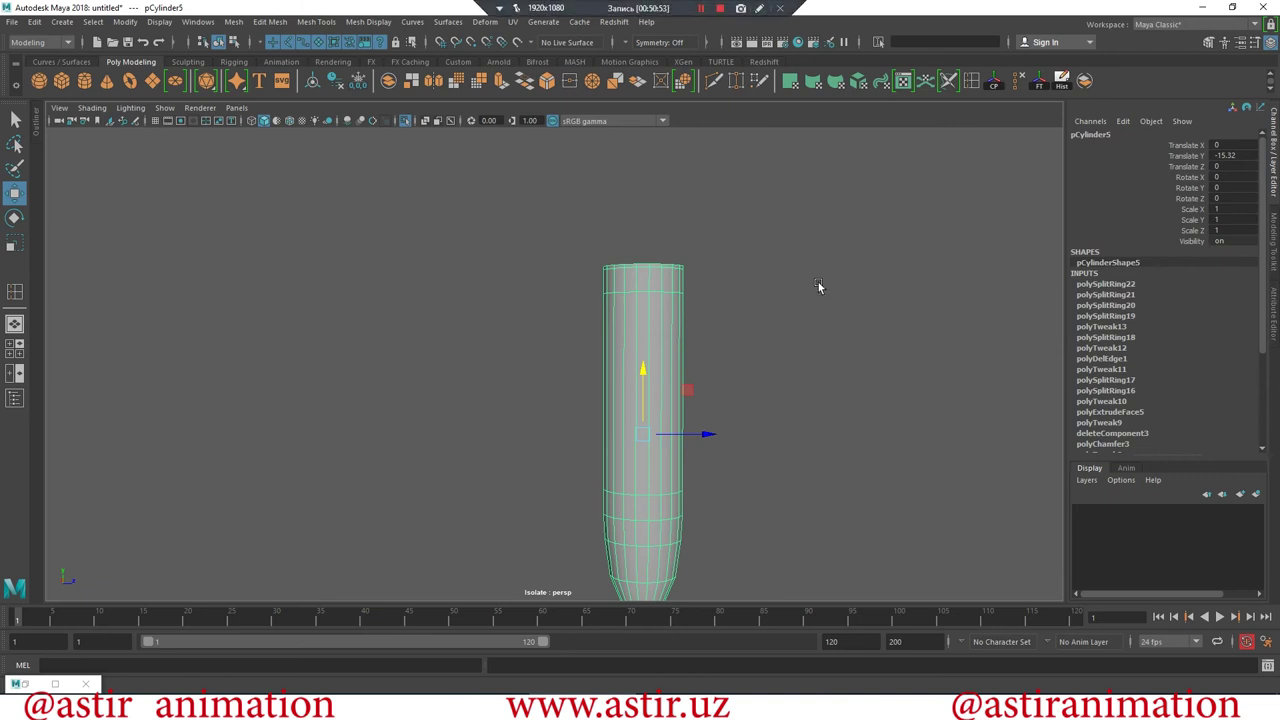
{"action": "left_click_drag", "start_coordinate": [818, 287], "coordinate": [818, 314], "text": "alt"}
{"action": "left_click", "coordinate": [808, 372]}
{"action": "mouse_move", "coordinate": [952, 516]}
{"action": "left_mouse_down", "text": "alt"}
{"action": "mouse_move", "coordinate": [962, 625]}
{"action": "mouse_move", "coordinate": [694, 170]}
{"action": "left_mouse_up", "text": "alt"}
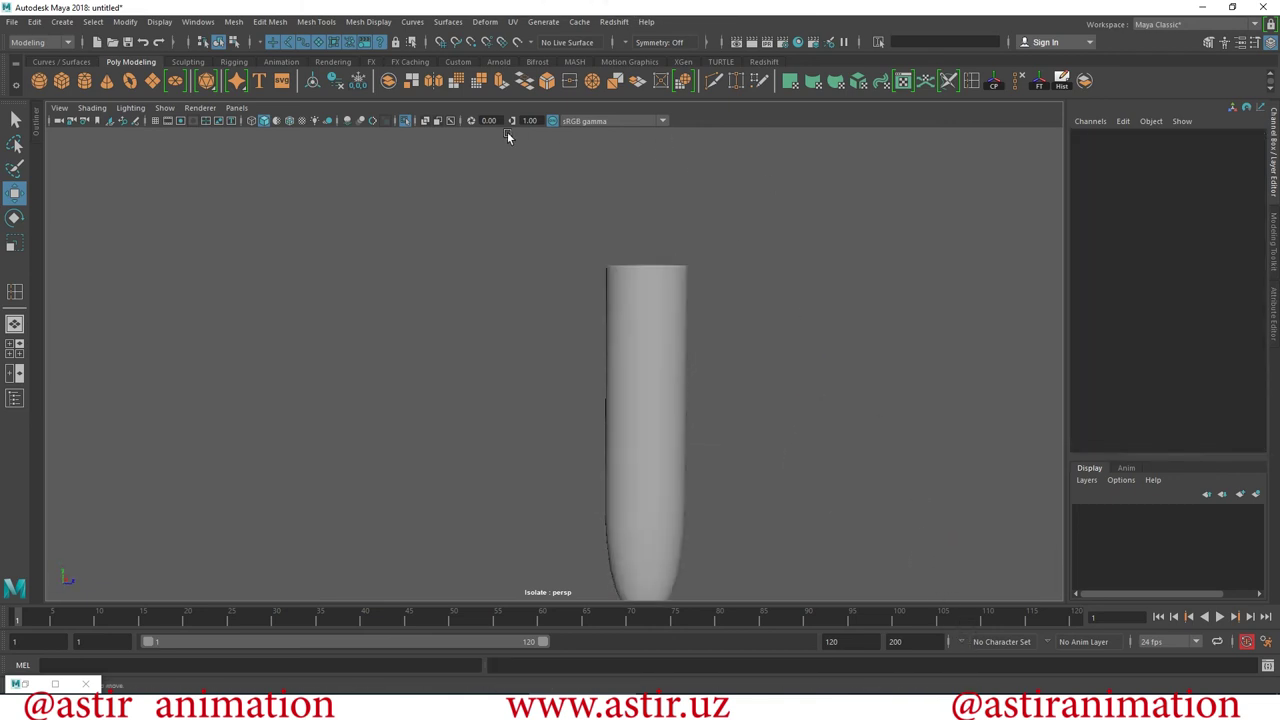
Show all scene objects again and reselect the pen body cylinder.
{"action": "left_click_drag", "start_coordinate": [566, 363], "coordinate": [958, 383], "text": "alt"}
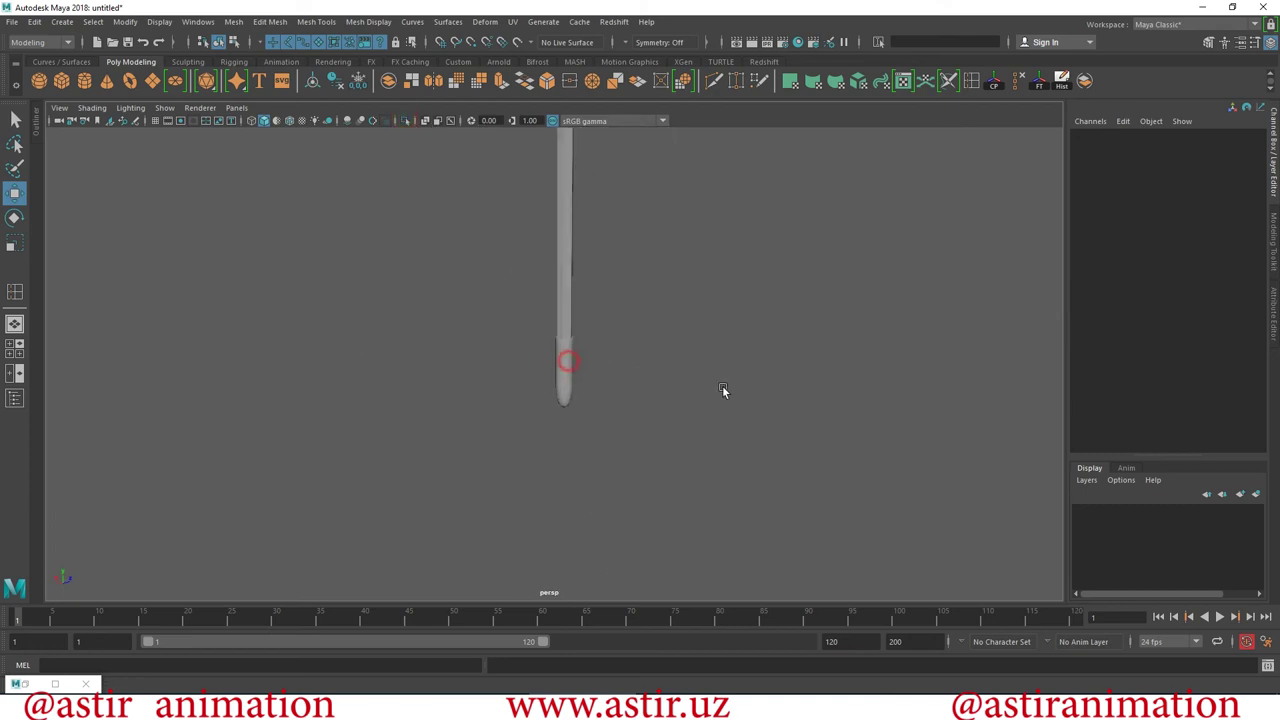
{"action": "scroll", "coordinate": [660, 464], "scroll_direction": "up", "scroll_amount": 3}
{"action": "scroll", "coordinate": [597, 434], "scroll_direction": "up", "scroll_amount": 2}
{"action": "scroll", "coordinate": [549, 497], "scroll_direction": "up", "scroll_amount": 4}
{"action": "left_click", "coordinate": [505, 373]}
{"action": "mouse_move", "coordinate": [510, 375]}
{"action": "left_mouse_down", "text": "alt"}
{"action": "mouse_move", "coordinate": [664, 428]}
{"action": "mouse_move", "coordinate": [790, 333]}
{"action": "left_mouse_up", "text": "alt"}
{"action": "mouse_move", "coordinate": [578, 308]}
{"action": "left_mouse_down", "text": "alt"}
{"action": "mouse_move", "coordinate": [587, 384]}
{"action": "mouse_move", "coordinate": [451, 417]}
{"action": "mouse_move", "coordinate": [670, 470]}
{"action": "mouse_move", "coordinate": [600, 328]}
{"action": "left_mouse_up", "text": "alt"}
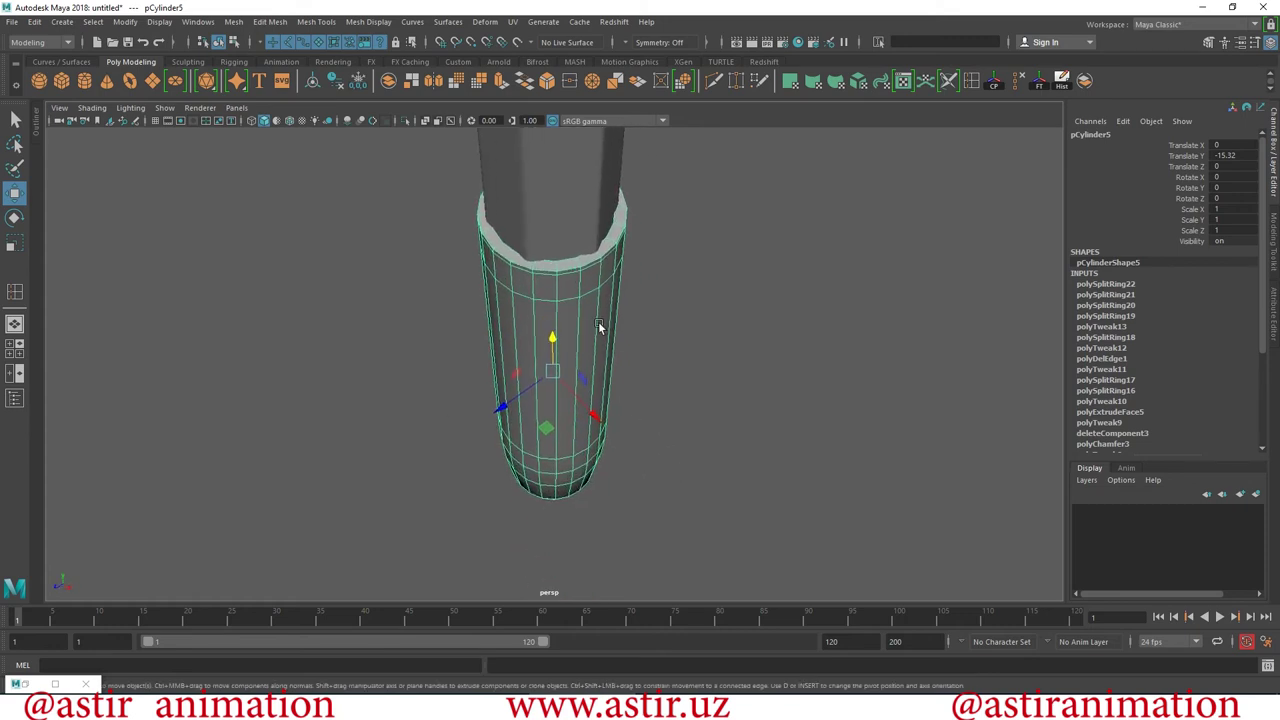
Select a vertical strip of faces down the side of the pen body.
{"action": "right_click_drag", "start_coordinate": [562, 430], "coordinate": [562, 475]}
{"action": "left_click", "coordinate": [570, 287]}
{"action": "mouse_move", "coordinate": [614, 477]}
{"action": "left_mouse_down", "text": "alt"}
{"action": "mouse_move", "coordinate": [600, 434]}
{"action": "mouse_move", "coordinate": [651, 429]}
{"action": "mouse_move", "coordinate": [571, 434]}
{"action": "left_mouse_up", "text": "alt"}
{"action": "left_click", "coordinate": [566, 430]}
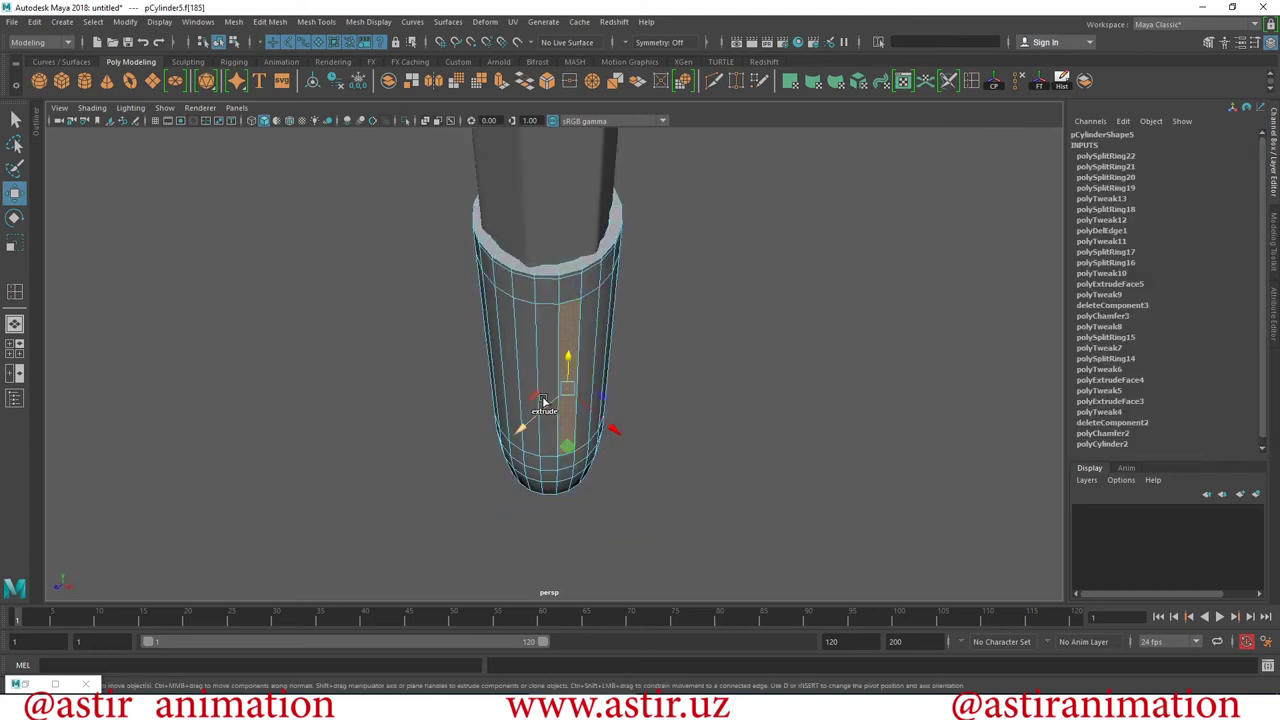
{"action": "mouse_move", "coordinate": [689, 346]}
{"action": "left_mouse_down", "text": "alt"}
{"action": "mouse_move", "coordinate": [777, 328]}
{"action": "mouse_move", "coordinate": [560, 321]}
{"action": "left_mouse_up", "text": "alt"}
{"action": "mouse_move", "coordinate": [630, 343]}
{"action": "left_mouse_down", "text": "alt"}
{"action": "mouse_move", "coordinate": [671, 357]}
{"action": "mouse_move", "coordinate": [646, 374]}
{"action": "mouse_move", "coordinate": [670, 388]}
{"action": "mouse_move", "coordinate": [655, 377]}
{"action": "mouse_move", "coordinate": [695, 375]}
{"action": "mouse_move", "coordinate": [651, 378]}
{"action": "left_mouse_up", "text": "alt"}
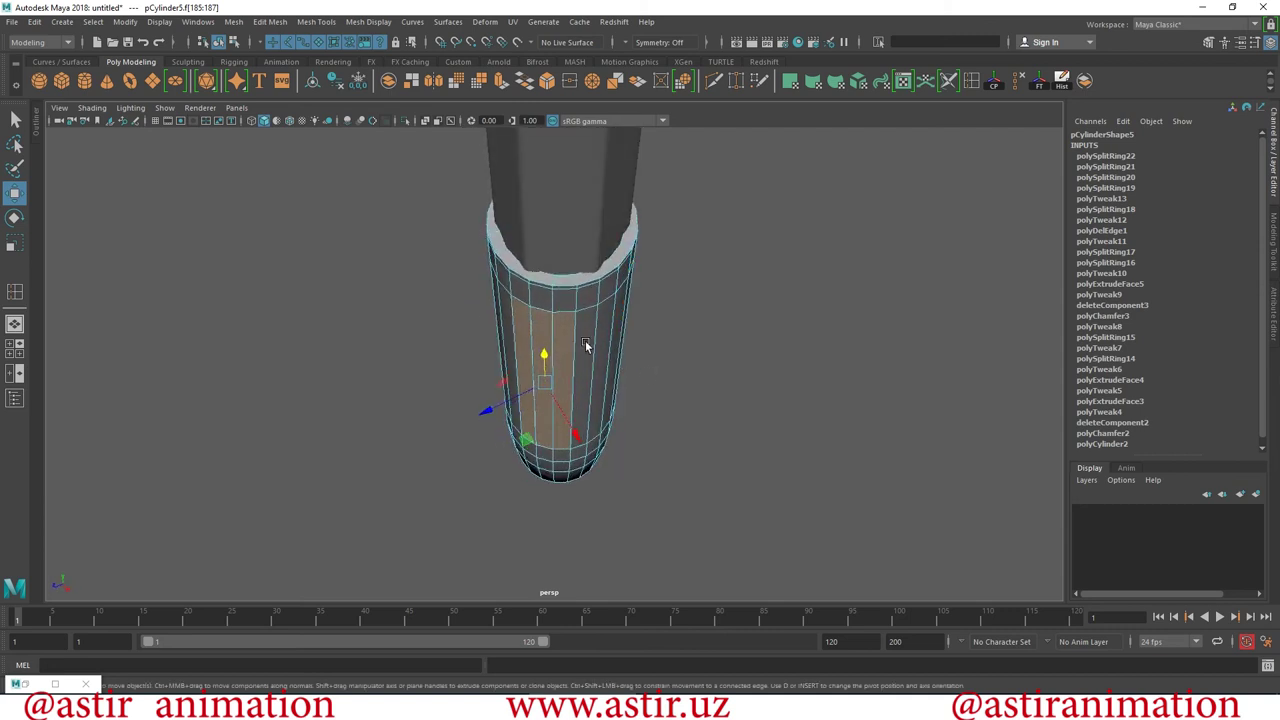
{"action": "mouse_move", "coordinate": [796, 386]}
{"action": "left_mouse_down", "text": "alt"}
{"action": "mouse_move", "coordinate": [866, 409]}
{"action": "mouse_move", "coordinate": [786, 420]}
{"action": "mouse_move", "coordinate": [741, 394]}
{"action": "left_mouse_up", "text": "alt"}
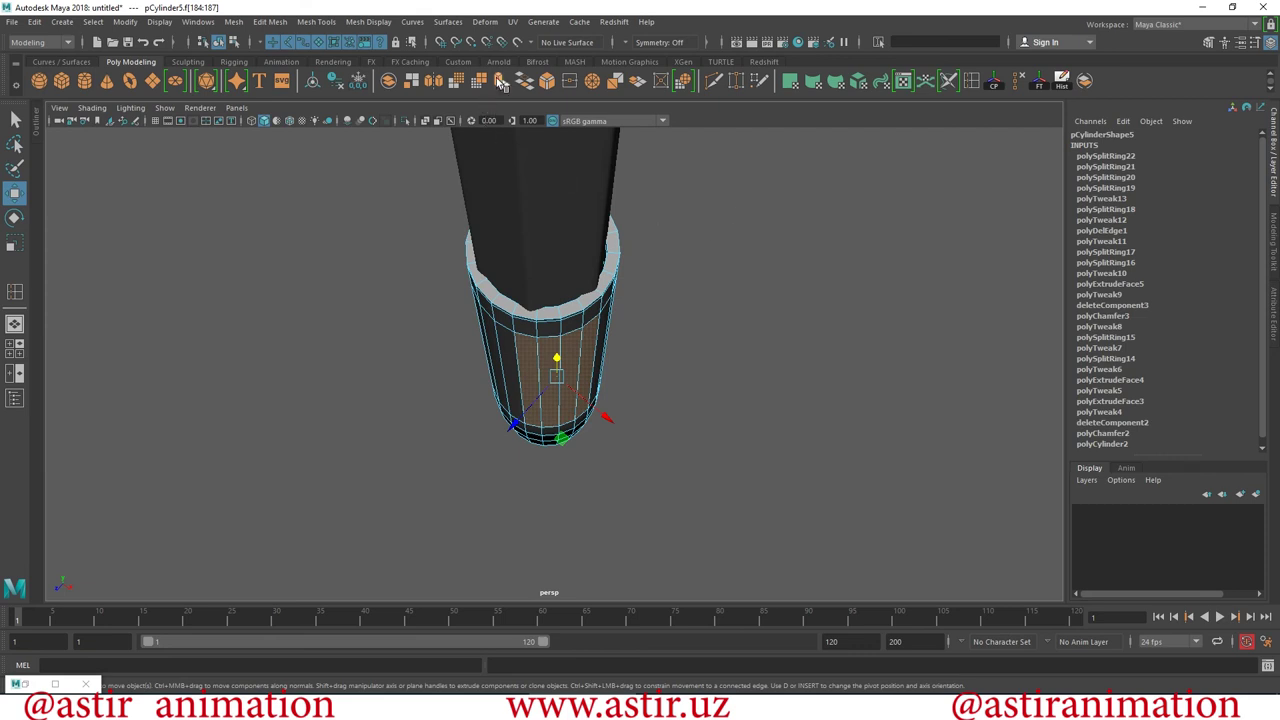
Extrude the face strip 0.311 outward into a raised clip-like band.
{"action": "key", "text": "ctrl+e"}
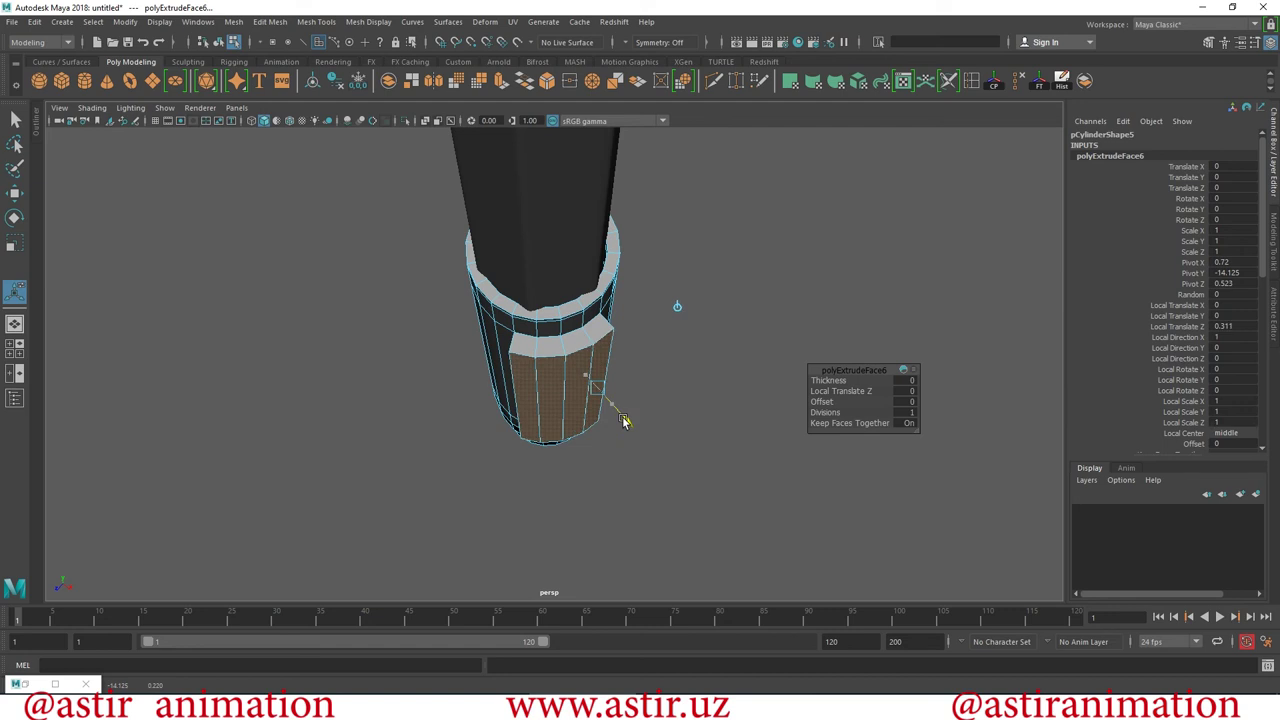
{"action": "mouse_move", "coordinate": [622, 420]}
{"action": "left_mouse_down", "text": "alt"}
{"action": "mouse_move", "coordinate": [626, 257]}
{"action": "mouse_move", "coordinate": [600, 302]}
{"action": "left_mouse_up", "text": "alt"}
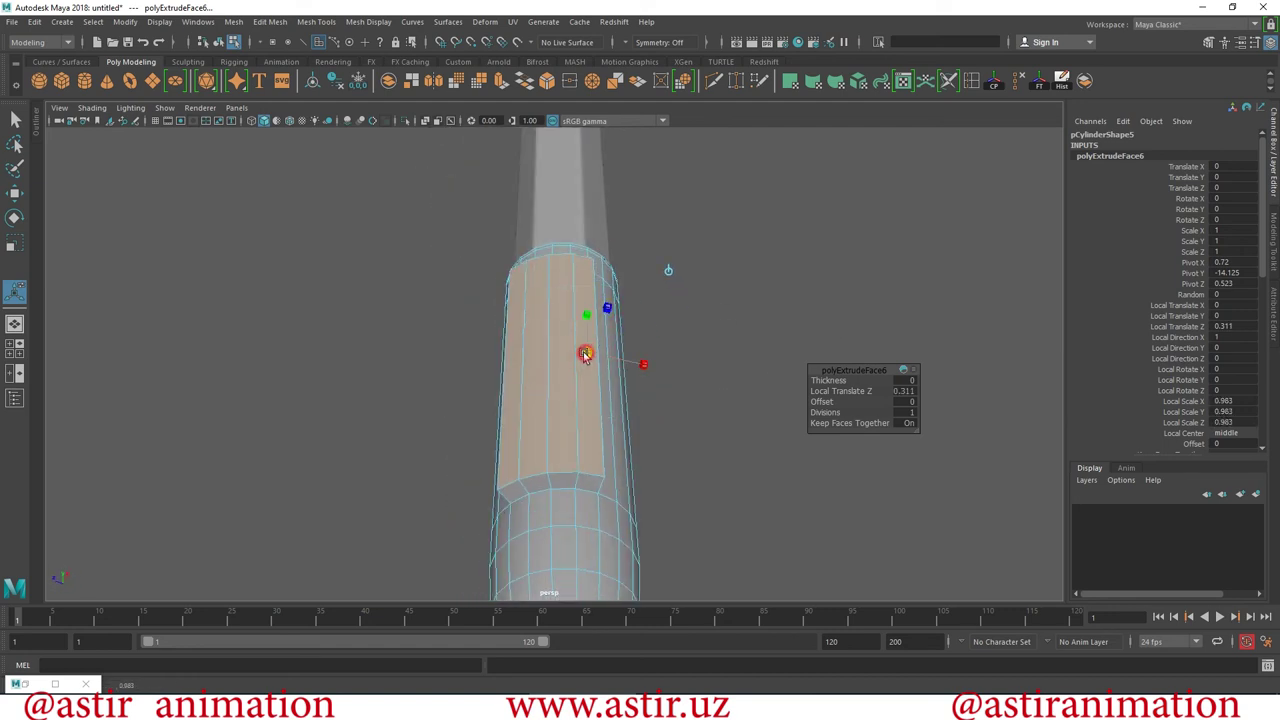
{"action": "mouse_move", "coordinate": [645, 350]}
{"action": "left_mouse_down", "text": "alt"}
{"action": "mouse_move", "coordinate": [694, 314]}
{"action": "mouse_move", "coordinate": [634, 337]}
{"action": "mouse_move", "coordinate": [600, 325]}
{"action": "mouse_move", "coordinate": [683, 342]}
{"action": "mouse_move", "coordinate": [660, 320]}
{"action": "mouse_move", "coordinate": [691, 451]}
{"action": "mouse_move", "coordinate": [684, 400]}
{"action": "left_mouse_up", "text": "alt"}
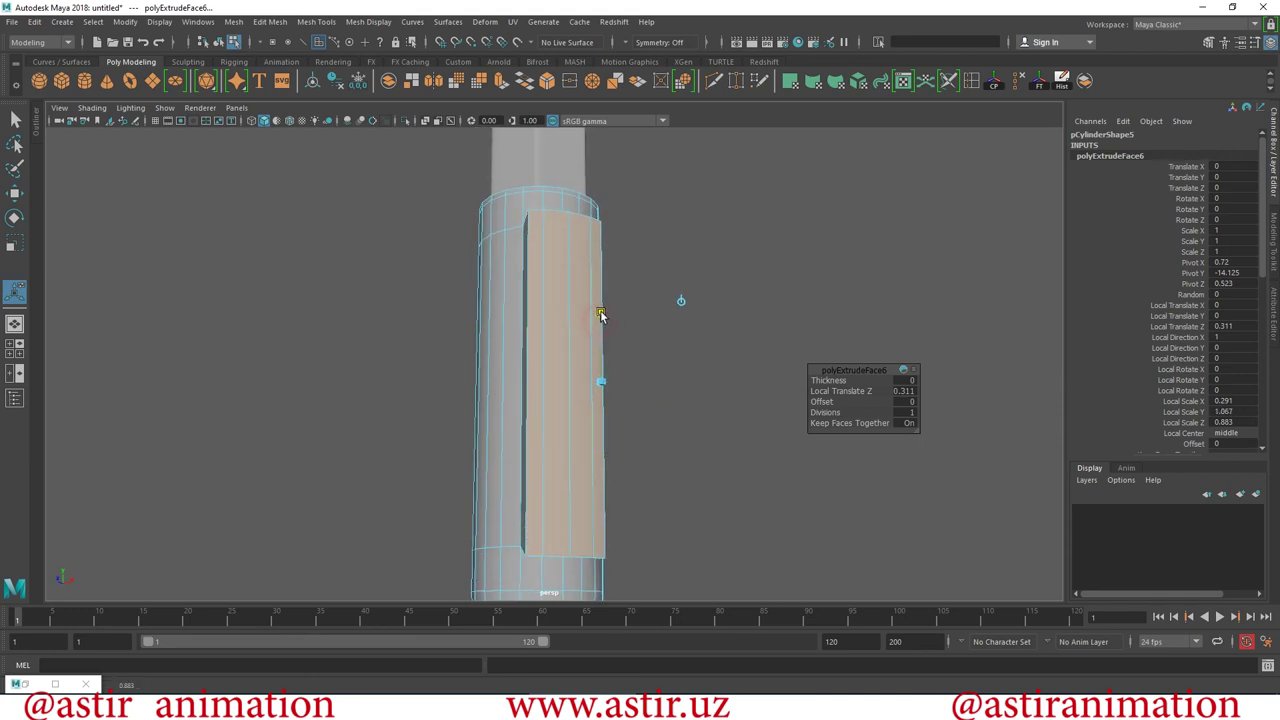
{"action": "mouse_move", "coordinate": [621, 323]}
{"action": "left_mouse_down", "text": "alt"}
{"action": "mouse_move", "coordinate": [751, 397]}
{"action": "mouse_move", "coordinate": [671, 391]}
{"action": "mouse_move", "coordinate": [611, 414]}
{"action": "mouse_move", "coordinate": [817, 283]}
{"action": "mouse_move", "coordinate": [794, 217]}
{"action": "mouse_move", "coordinate": [670, 167]}
{"action": "mouse_move", "coordinate": [563, 223]}
{"action": "mouse_move", "coordinate": [609, 223]}
{"action": "mouse_move", "coordinate": [779, 306]}
{"action": "mouse_move", "coordinate": [920, 283]}
{"action": "mouse_move", "coordinate": [729, 186]}
{"action": "mouse_move", "coordinate": [686, 186]}
{"action": "mouse_move", "coordinate": [595, 234]}
{"action": "left_mouse_up", "text": "alt"}
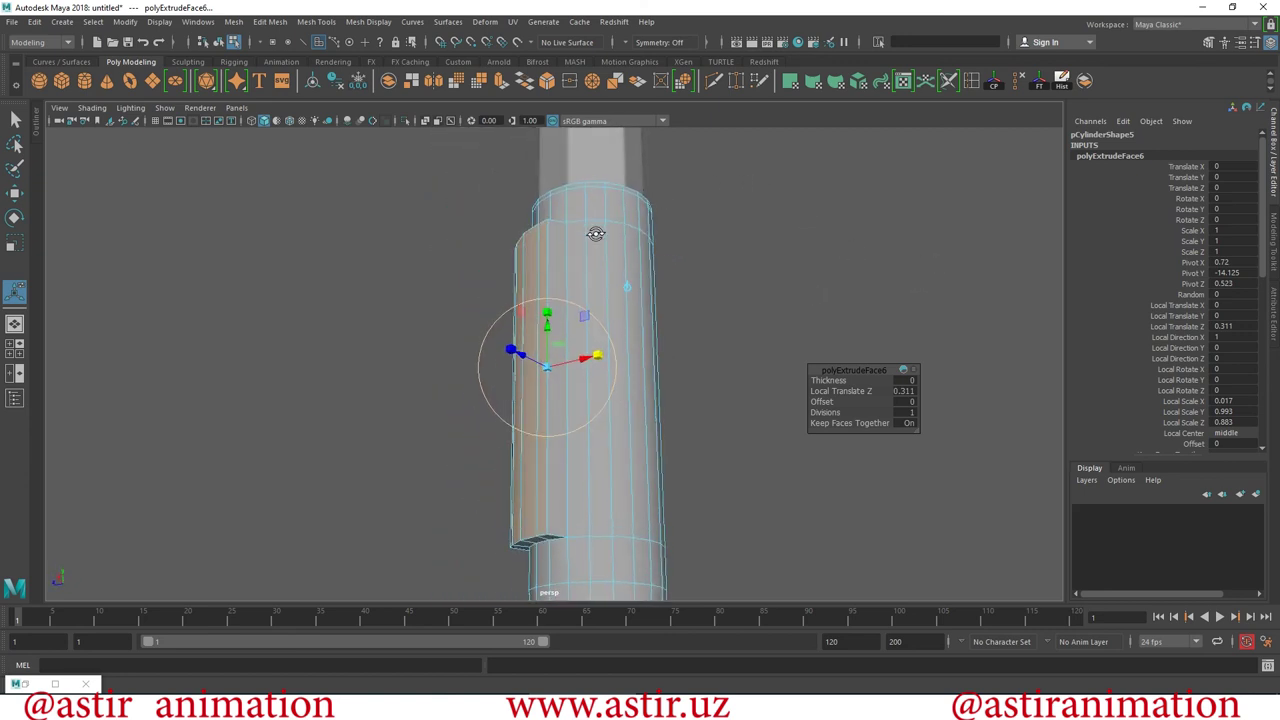
{"action": "mouse_move", "coordinate": [616, 336]}
{"action": "left_mouse_down", "text": "alt"}
{"action": "mouse_move", "coordinate": [654, 303]}
{"action": "mouse_move", "coordinate": [626, 286]}
{"action": "mouse_move", "coordinate": [638, 291]}
{"action": "mouse_move", "coordinate": [666, 251]}
{"action": "mouse_move", "coordinate": [686, 277]}
{"action": "mouse_move", "coordinate": [677, 286]}
{"action": "mouse_move", "coordinate": [834, 306]}
{"action": "mouse_move", "coordinate": [720, 380]}
{"action": "mouse_move", "coordinate": [700, 370]}
{"action": "left_mouse_up", "text": "alt"}
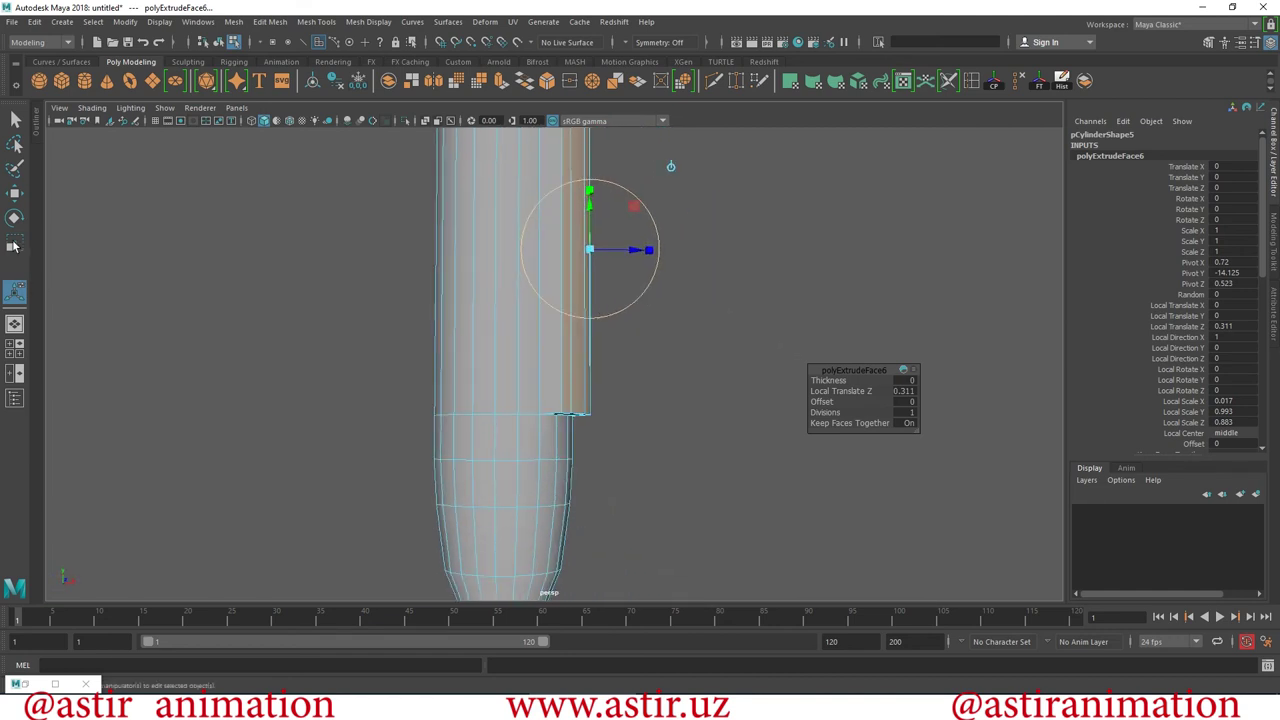
Move the ridge's lower edge upward so its end slopes into a longer step.
{"action": "left_click", "coordinate": [14, 195]}
{"action": "left_click_drag", "start_coordinate": [526, 423], "coordinate": [649, 374], "text": "alt"}
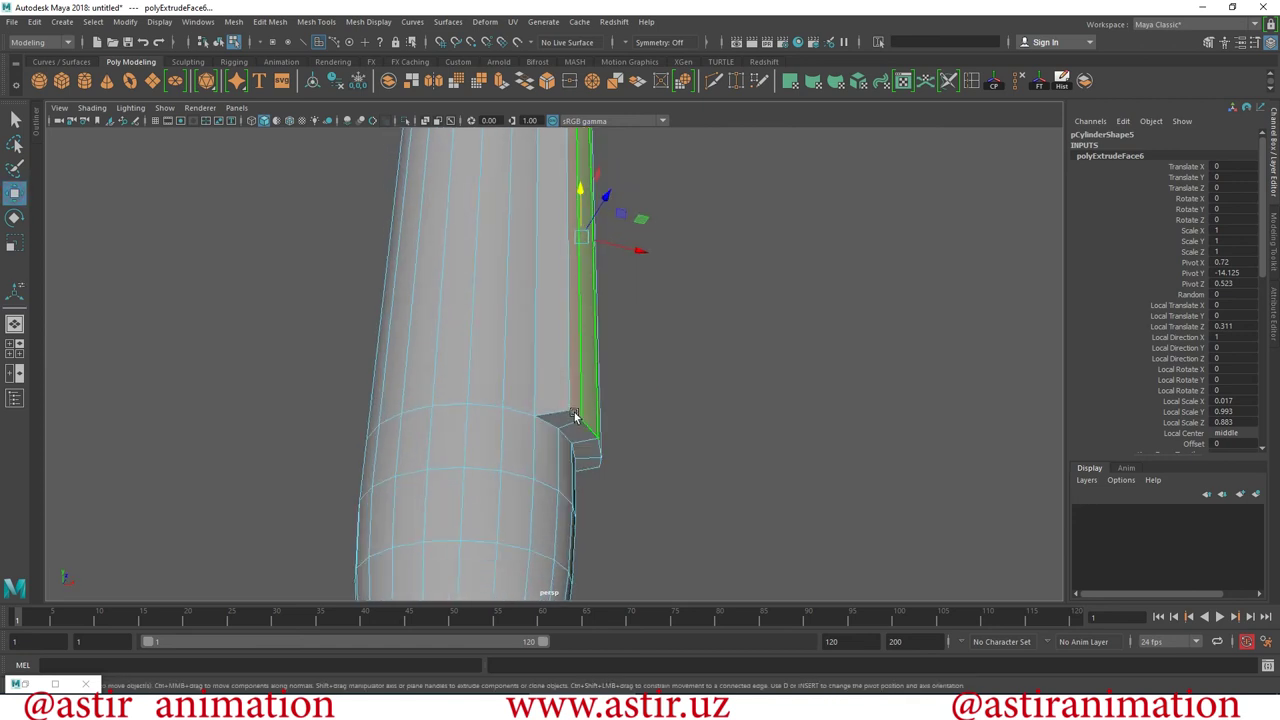
{"action": "right_click_drag", "start_coordinate": [578, 350], "coordinate": [578, 300]}
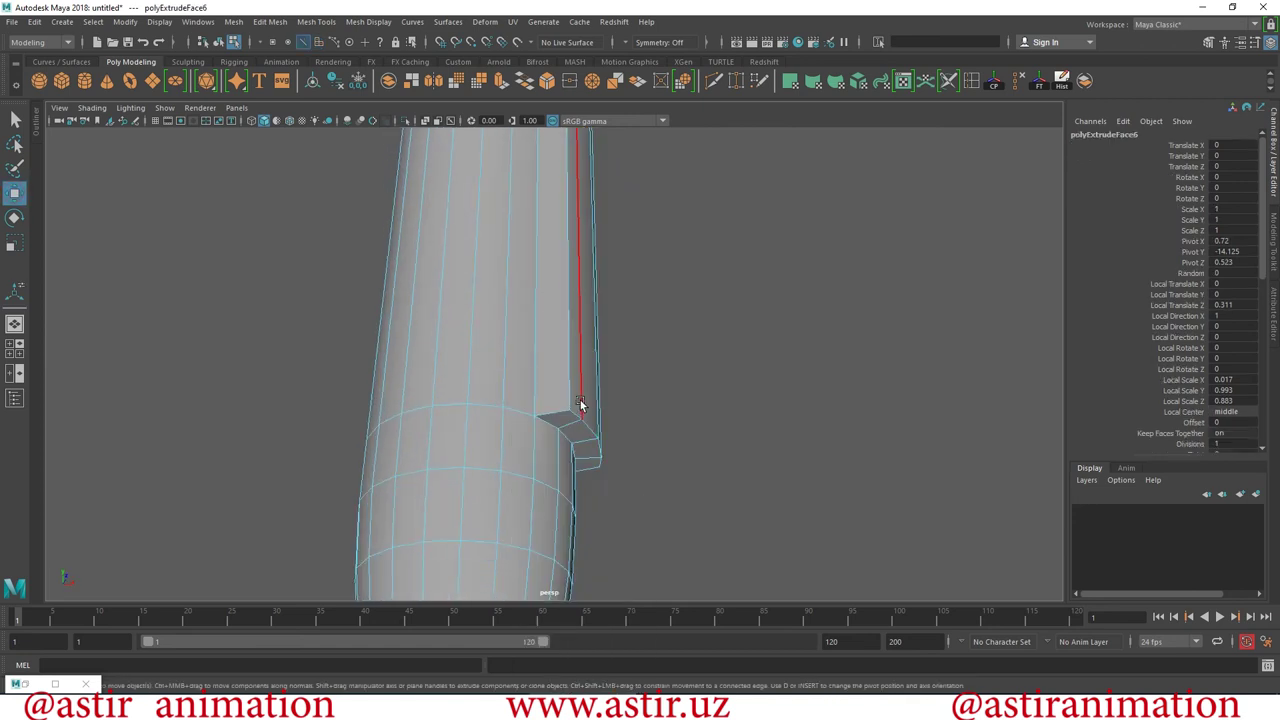
{"action": "left_click", "coordinate": [580, 403]}
{"action": "mouse_move", "coordinate": [580, 403]}
{"action": "left_mouse_down", "text": "alt"}
{"action": "mouse_move", "coordinate": [626, 443]}
{"action": "mouse_move", "coordinate": [632, 414]}
{"action": "left_mouse_up", "text": "alt"}
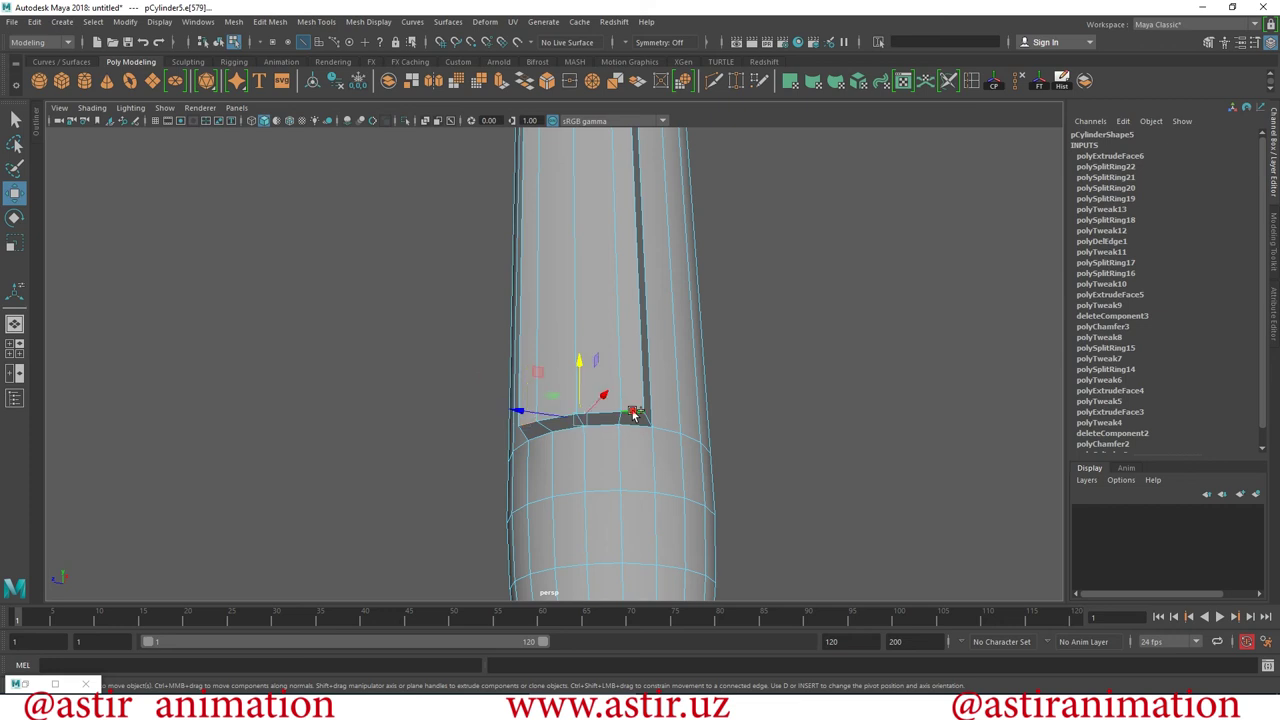
{"action": "mouse_move", "coordinate": [581, 321]}
{"action": "left_mouse_down"}
{"action": "mouse_move", "coordinate": [580, 254]}
{"action": "mouse_move", "coordinate": [466, 369]}
{"action": "mouse_move", "coordinate": [417, 383]}
{"action": "mouse_move", "coordinate": [530, 388]}
{"action": "left_mouse_up"}
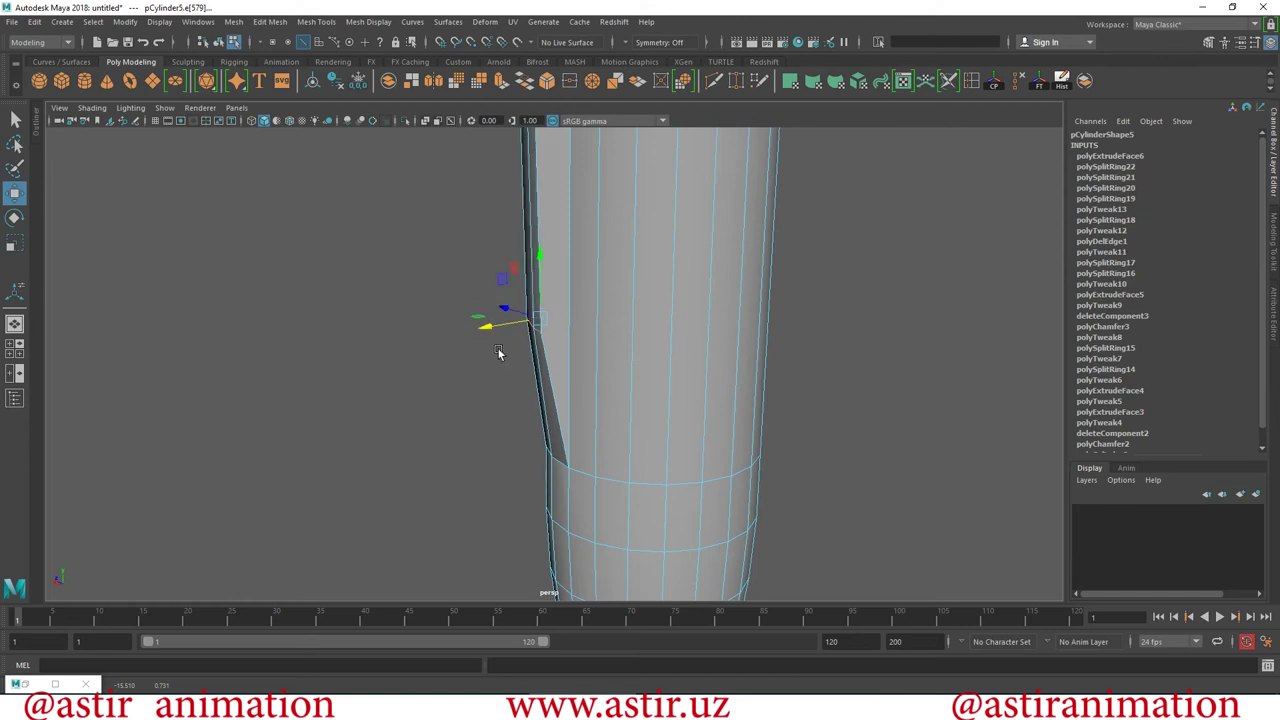
Preview the pen body smoothed in object mode with nothing selected.
{"action": "key", "text": "3"}
{"action": "left_click_drag", "start_coordinate": [730, 357], "coordinate": [848, 363], "text": "alt"}
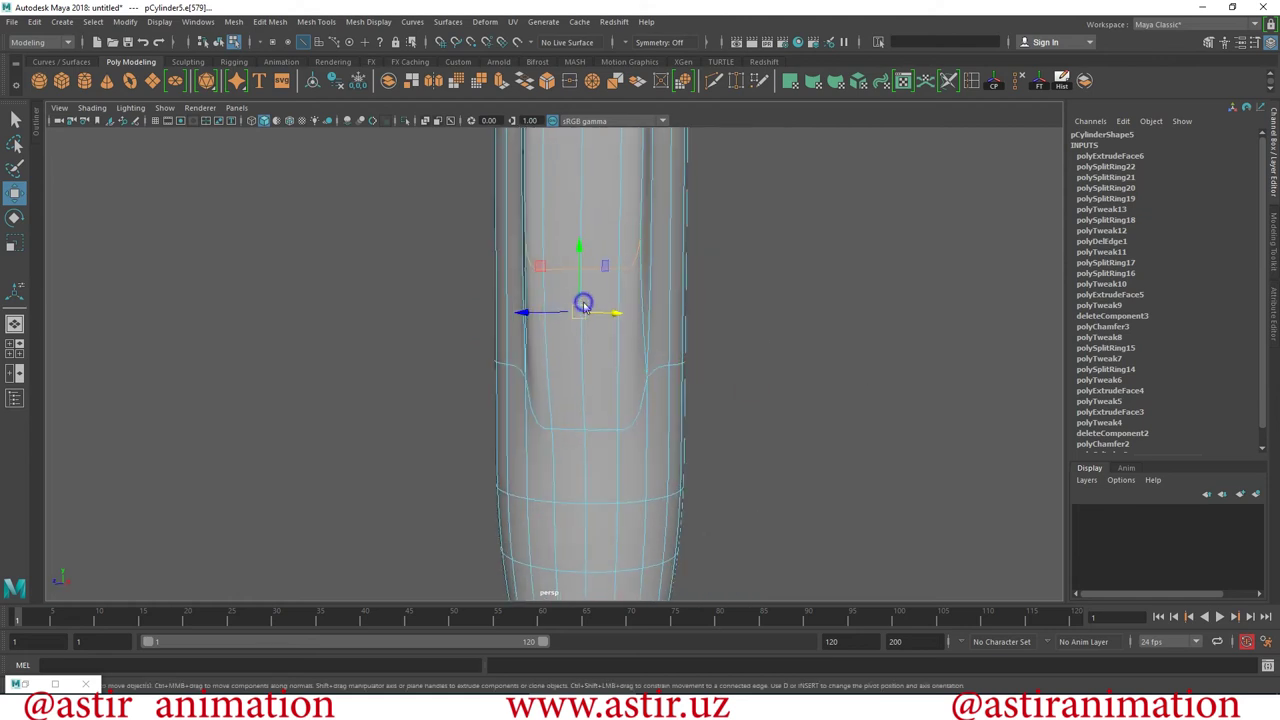
{"action": "key", "text": "F8"}
{"action": "left_click", "coordinate": [831, 280]}
{"action": "scroll", "coordinate": [539, 337], "scroll_direction": "down", "scroll_amount": 3}
{"action": "mouse_move", "coordinate": [539, 337]}
{"action": "left_mouse_down", "text": "alt"}
{"action": "mouse_move", "coordinate": [669, 377]}
{"action": "mouse_move", "coordinate": [569, 472]}
{"action": "left_mouse_up", "text": "alt"}
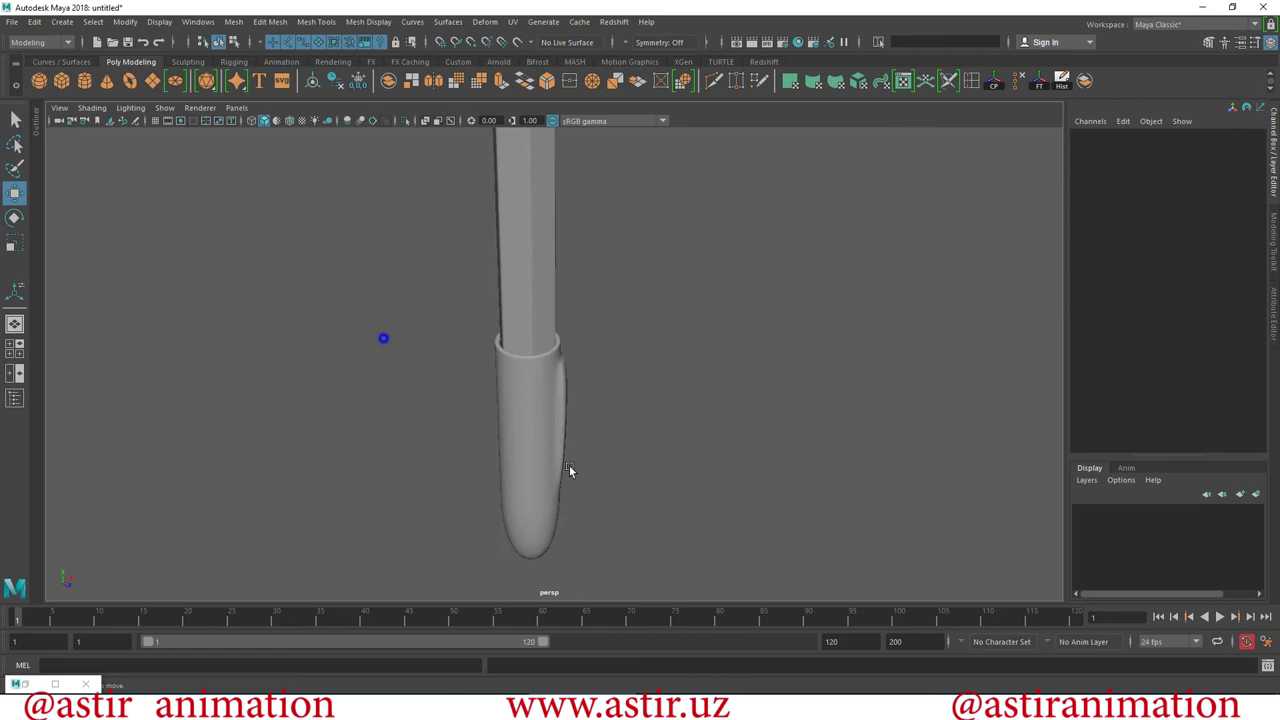
Select a face near the top of the ridge, then undo that stray selection.
{"action": "scroll", "coordinate": [557, 371], "scroll_direction": "up", "scroll_amount": 3}
{"action": "left_click", "coordinate": [585, 388]}
{"action": "right_click_drag", "start_coordinate": [593, 343], "coordinate": [592, 372]}
{"action": "mouse_move", "coordinate": [592, 372]}
{"action": "left_mouse_down", "text": "alt"}
{"action": "mouse_move", "coordinate": [571, 331]}
{"action": "mouse_move", "coordinate": [548, 404]}
{"action": "mouse_move", "coordinate": [505, 368]}
{"action": "mouse_move", "coordinate": [528, 323]}
{"action": "mouse_move", "coordinate": [478, 311]}
{"action": "mouse_move", "coordinate": [499, 388]}
{"action": "mouse_move", "coordinate": [587, 371]}
{"action": "mouse_move", "coordinate": [466, 374]}
{"action": "mouse_move", "coordinate": [511, 397]}
{"action": "mouse_move", "coordinate": [529, 426]}
{"action": "mouse_move", "coordinate": [649, 408]}
{"action": "left_mouse_up", "text": "alt"}
{"action": "left_click", "coordinate": [505, 368]}
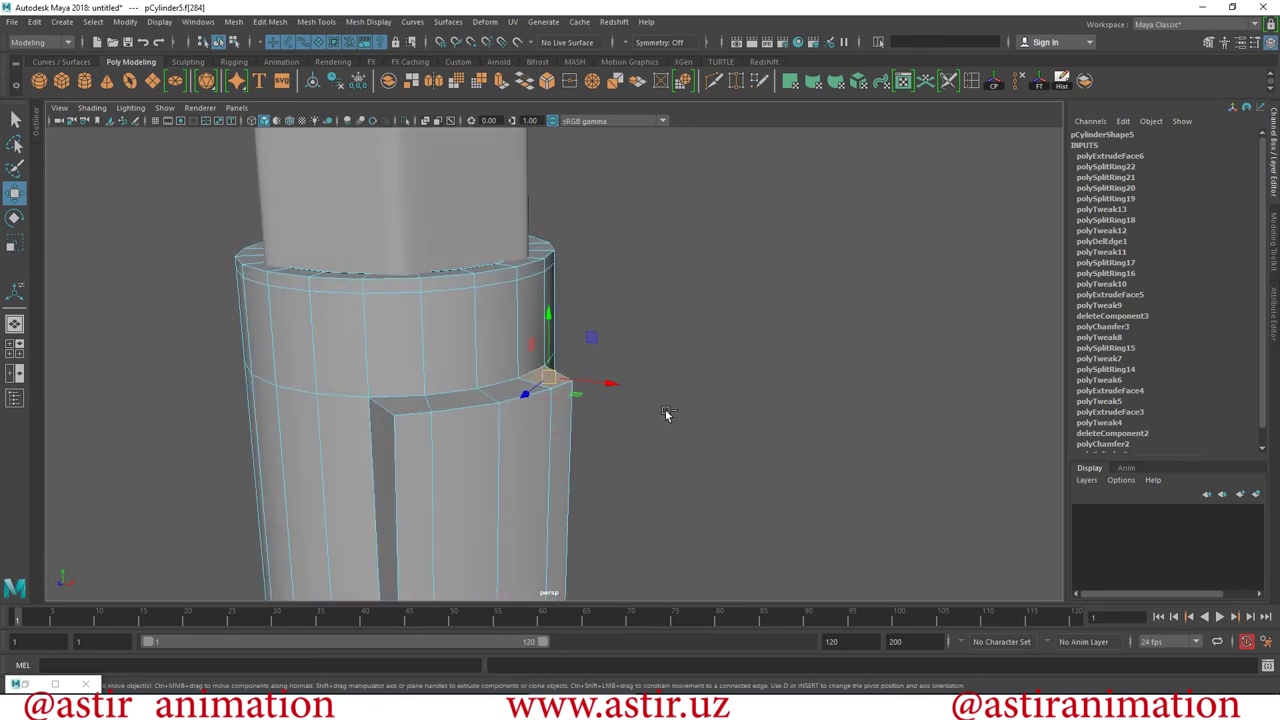
{"action": "mouse_move", "coordinate": [340, 279]}
{"action": "left_mouse_down", "text": "alt"}
{"action": "mouse_move", "coordinate": [600, 378]}
{"action": "mouse_move", "coordinate": [707, 376]}
{"action": "mouse_move", "coordinate": [684, 447]}
{"action": "left_mouse_up", "text": "alt"}
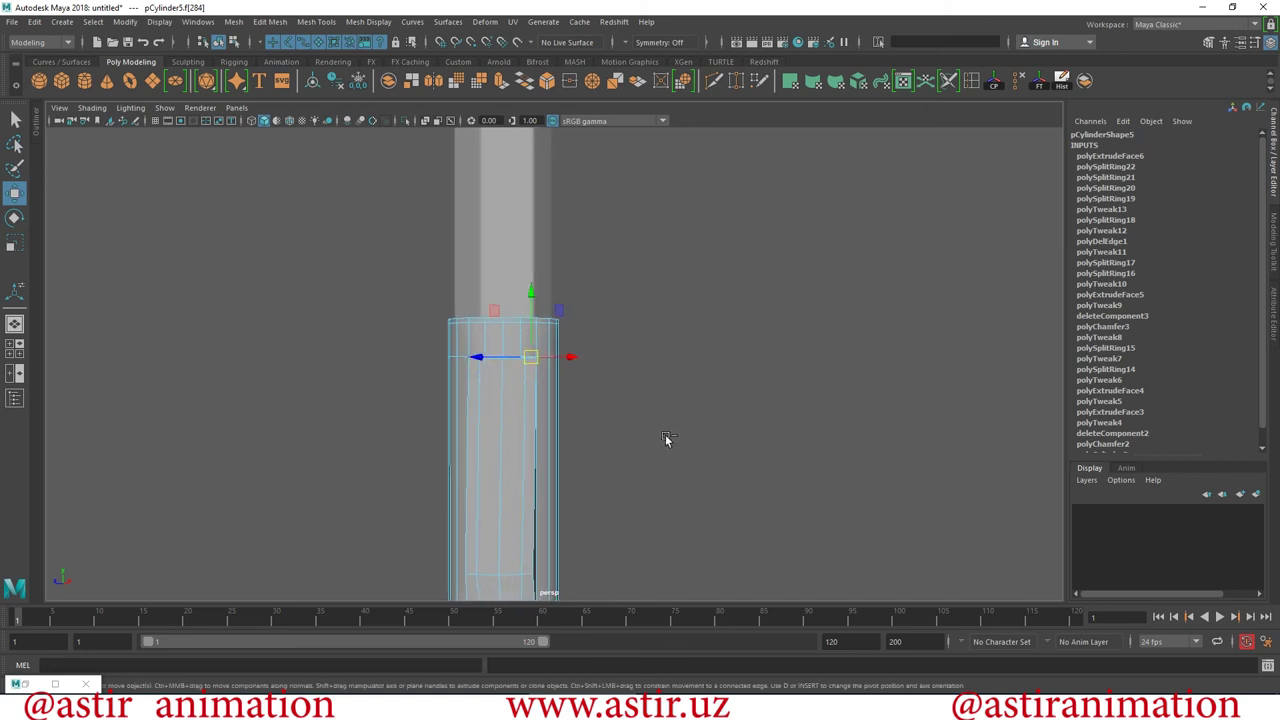
{"action": "key", "text": "ctrl+z"}
{"action": "key", "text": "ctrl+z"}
Select the collar face just above the ridge in face mode.
{"action": "mouse_move", "coordinate": [471, 330]}
{"action": "left_mouse_down", "text": "alt"}
{"action": "mouse_move", "coordinate": [500, 454]}
{"action": "mouse_move", "coordinate": [686, 366]}
{"action": "mouse_move", "coordinate": [563, 340]}
{"action": "left_mouse_up", "text": "alt"}
{"action": "left_click", "coordinate": [463, 372]}
{"action": "left_click_drag", "start_coordinate": [463, 372], "coordinate": [460, 366], "text": "alt"}
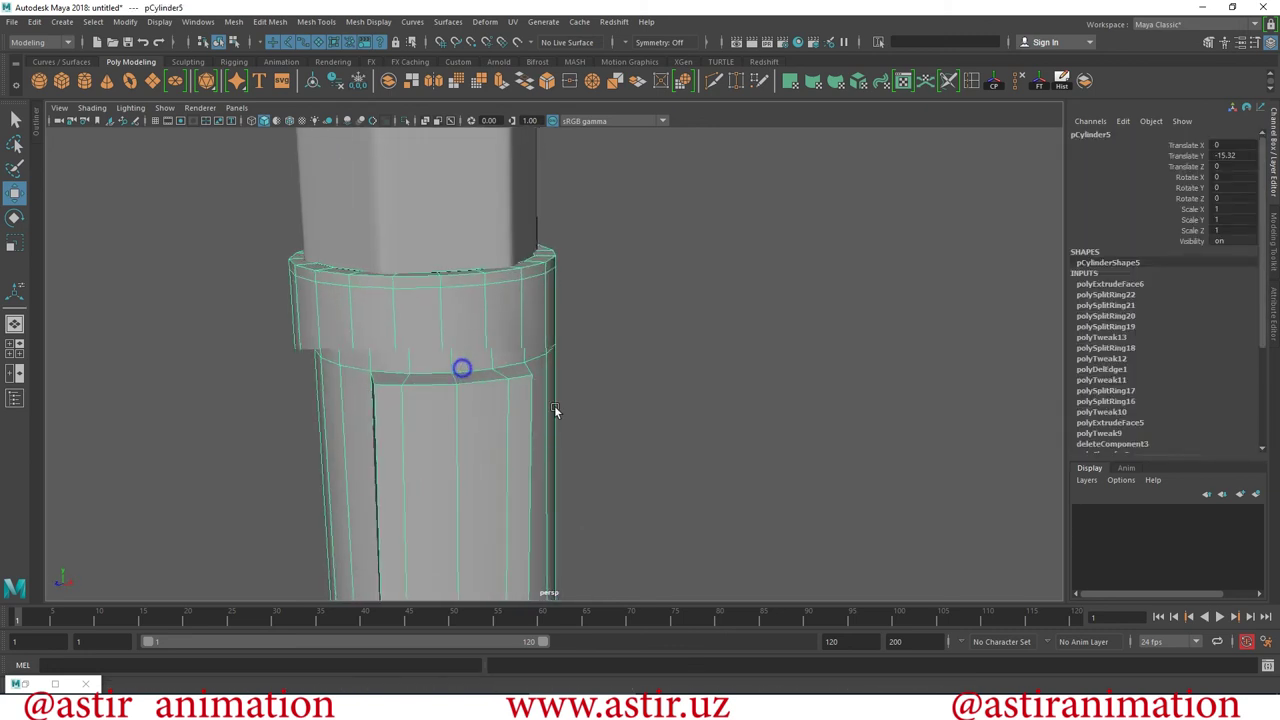
{"action": "right_click_drag", "start_coordinate": [517, 289], "coordinate": [508, 272]}
{"action": "left_click", "coordinate": [507, 272]}
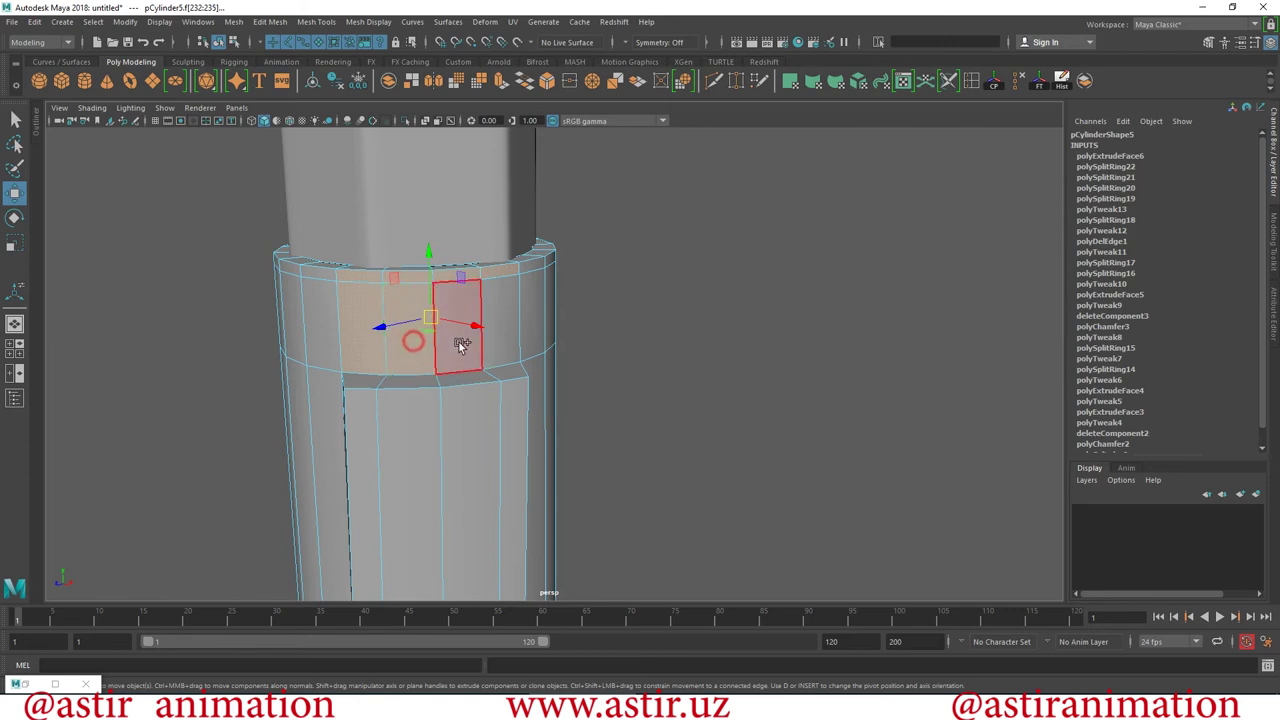
{"action": "left_click_drag", "start_coordinate": [630, 388], "coordinate": [184, 195], "text": "alt"}
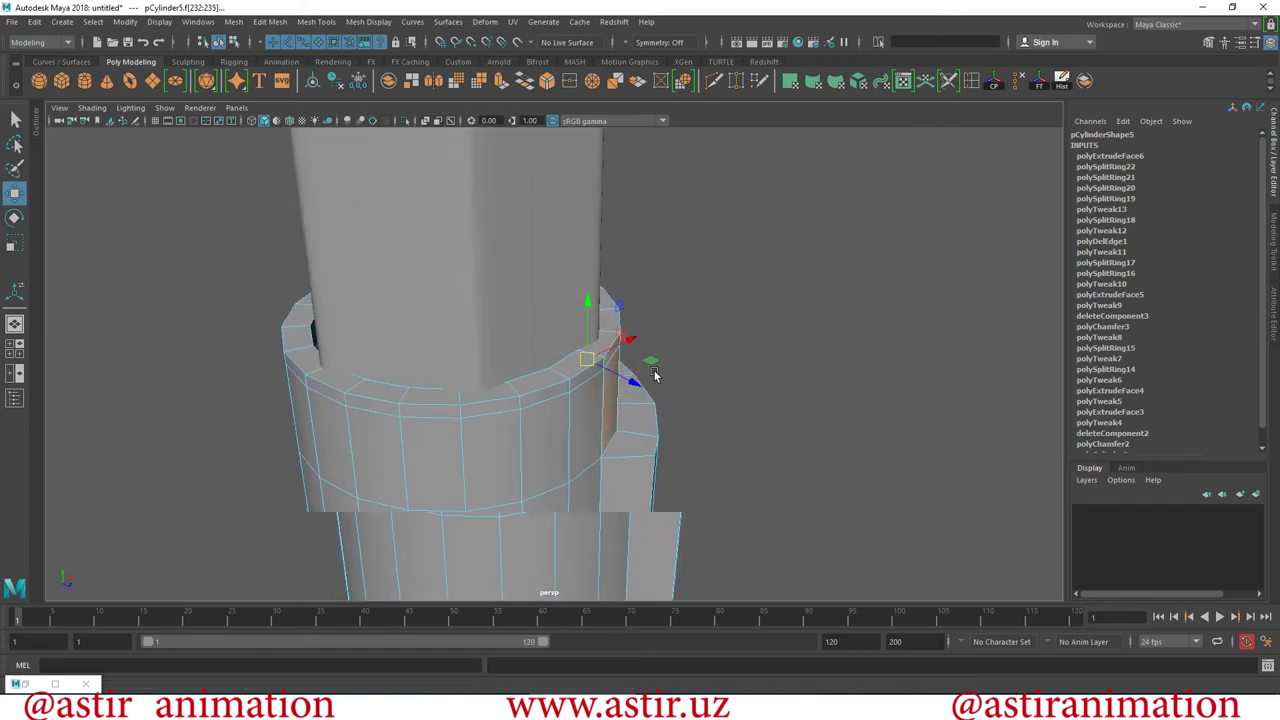
Extrude the collar faces about 0.31 outward so the clip band reaches the rim.
{"action": "left_click", "coordinate": [274, 23]}
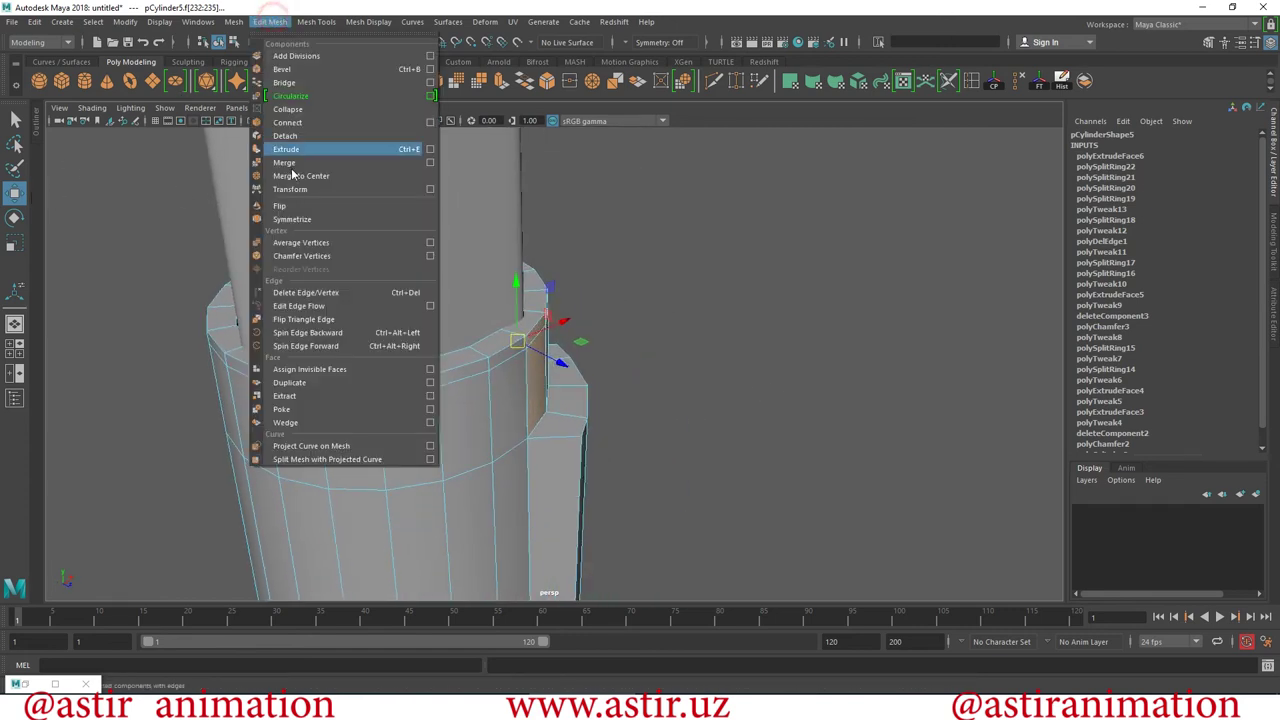
{"action": "left_click", "coordinate": [292, 150]}
{"action": "left_click_drag", "start_coordinate": [680, 383], "coordinate": [545, 337], "text": "alt"}
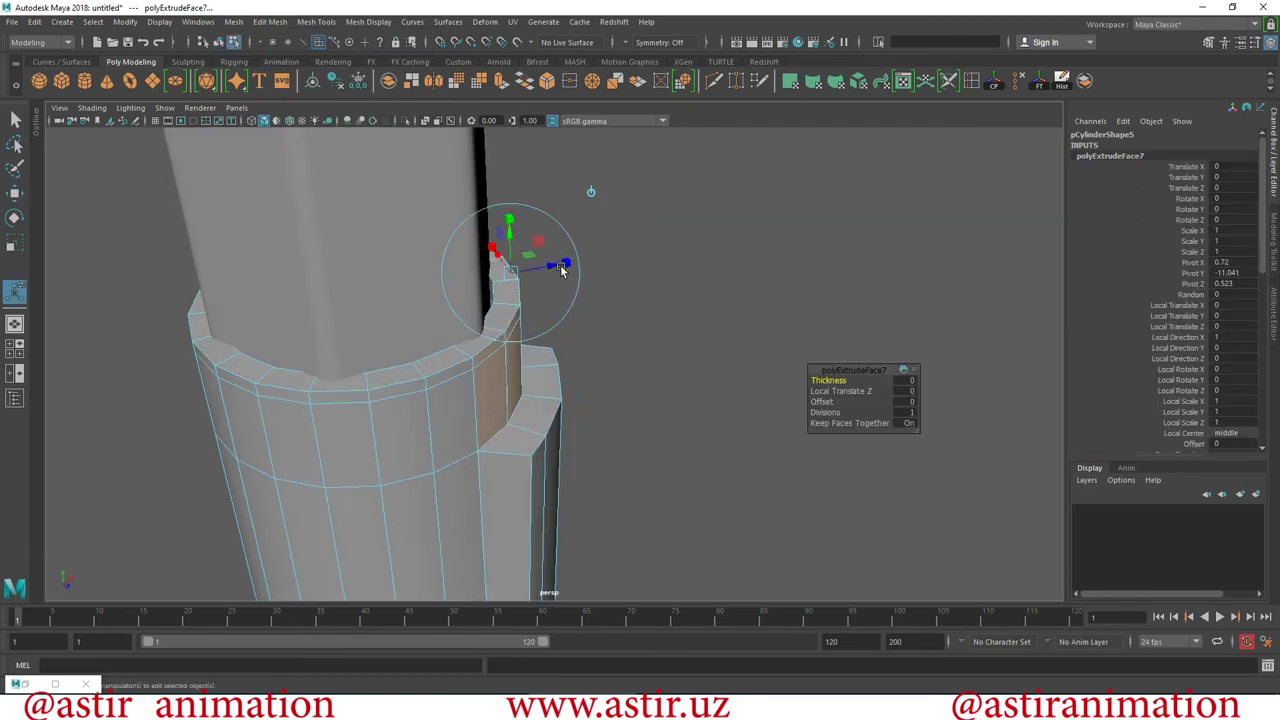
{"action": "left_click_drag", "start_coordinate": [598, 266], "coordinate": [614, 262]}
{"action": "left_click_drag", "start_coordinate": [614, 262], "coordinate": [326, 331], "text": "alt"}
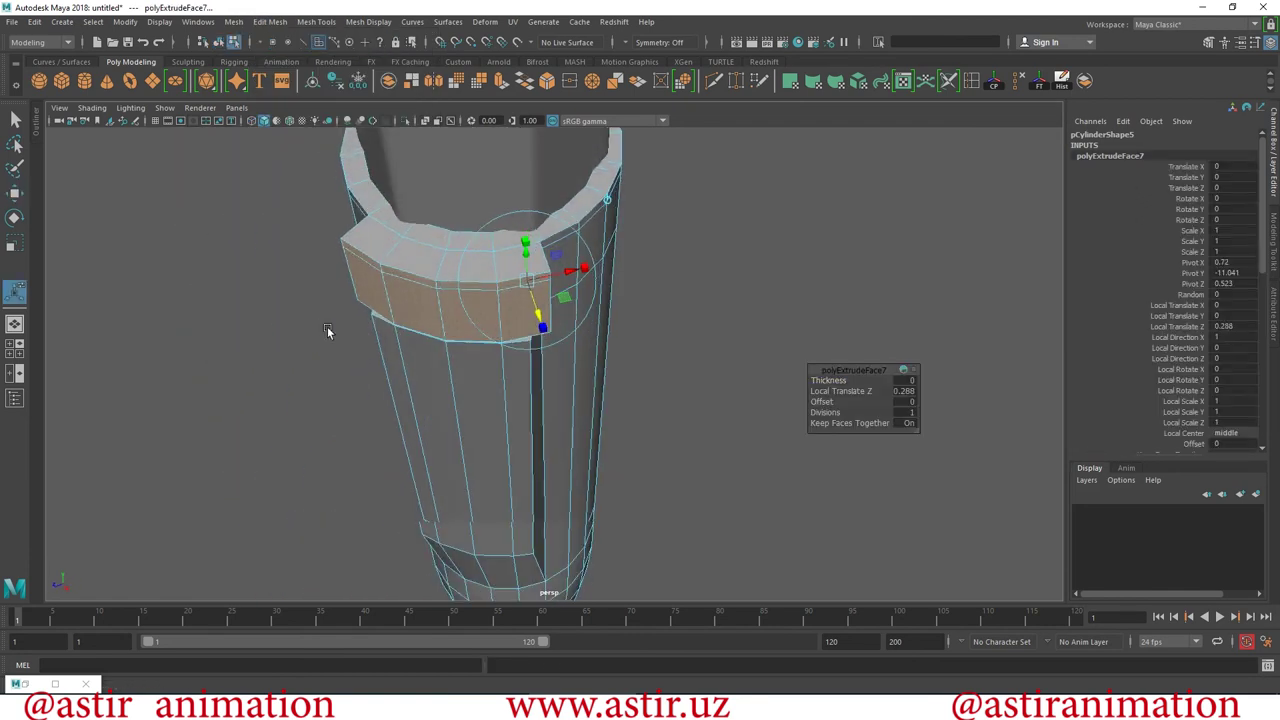
{"action": "mouse_move", "coordinate": [528, 287]}
{"action": "left_mouse_down", "text": "alt"}
{"action": "mouse_move", "coordinate": [657, 177]}
{"action": "mouse_move", "coordinate": [749, 194]}
{"action": "mouse_move", "coordinate": [655, 215]}
{"action": "mouse_move", "coordinate": [585, 253]}
{"action": "mouse_move", "coordinate": [597, 248]}
{"action": "mouse_move", "coordinate": [243, 234]}
{"action": "mouse_move", "coordinate": [226, 257]}
{"action": "left_mouse_up", "text": "alt"}
{"action": "right_click_drag", "start_coordinate": [226, 257], "coordinate": [655, 376], "text": "alt"}
{"action": "left_click_drag", "start_coordinate": [655, 376], "coordinate": [603, 464], "text": "alt"}
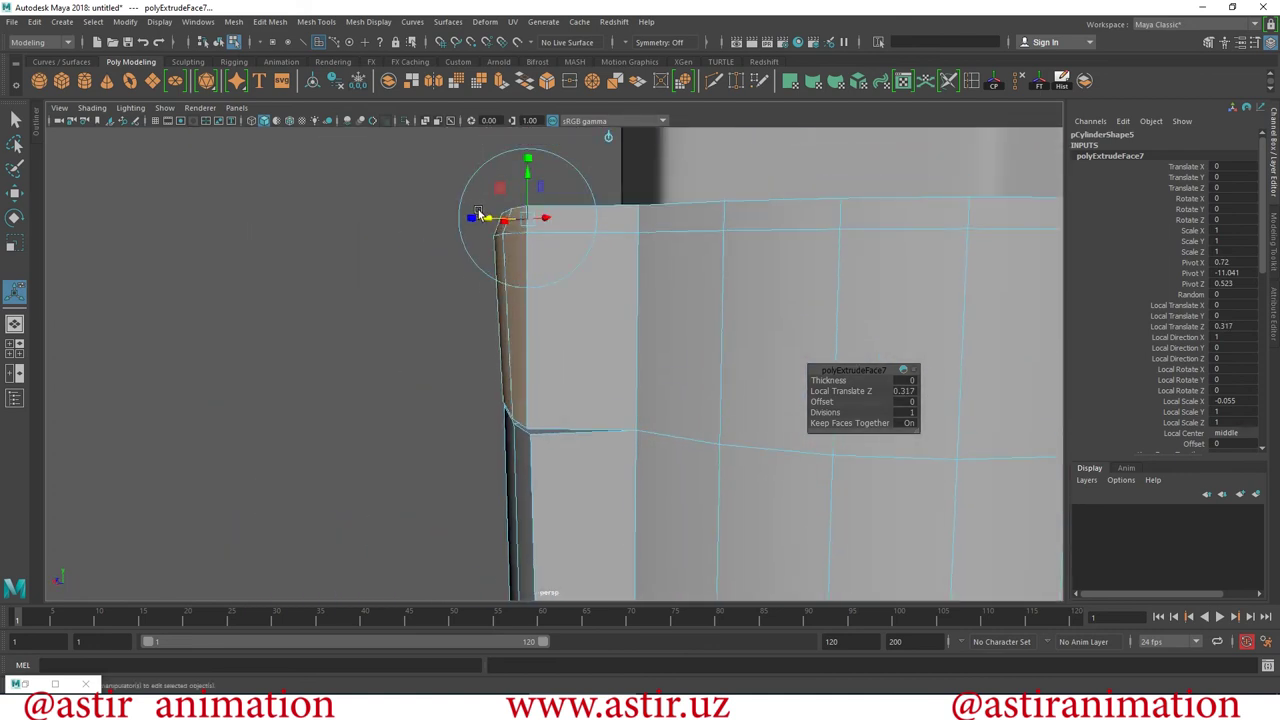
{"action": "mouse_move", "coordinate": [654, 218]}
{"action": "left_mouse_down", "text": "alt"}
{"action": "mouse_move", "coordinate": [860, 206]}
{"action": "mouse_move", "coordinate": [809, 271]}
{"action": "mouse_move", "coordinate": [415, 345]}
{"action": "mouse_move", "coordinate": [314, 400]}
{"action": "mouse_move", "coordinate": [214, 274]}
{"action": "mouse_move", "coordinate": [127, 320]}
{"action": "mouse_move", "coordinate": [494, 429]}
{"action": "mouse_move", "coordinate": [634, 406]}
{"action": "mouse_move", "coordinate": [715, 370]}
{"action": "mouse_move", "coordinate": [567, 364]}
{"action": "mouse_move", "coordinate": [503, 314]}
{"action": "mouse_move", "coordinate": [551, 449]}
{"action": "mouse_move", "coordinate": [560, 400]}
{"action": "mouse_move", "coordinate": [543, 435]}
{"action": "mouse_move", "coordinate": [434, 400]}
{"action": "mouse_move", "coordinate": [660, 354]}
{"action": "mouse_move", "coordinate": [626, 397]}
{"action": "mouse_move", "coordinate": [703, 404]}
{"action": "mouse_move", "coordinate": [255, 312]}
{"action": "left_mouse_up", "text": "alt"}
{"action": "left_click", "coordinate": [15, 193]}
{"action": "mouse_move", "coordinate": [640, 400]}
{"action": "left_mouse_down", "text": "alt"}
{"action": "mouse_move", "coordinate": [733, 411]}
{"action": "mouse_move", "coordinate": [606, 366]}
{"action": "mouse_move", "coordinate": [746, 366]}
{"action": "mouse_move", "coordinate": [808, 344]}
{"action": "mouse_move", "coordinate": [789, 337]}
{"action": "mouse_move", "coordinate": [714, 403]}
{"action": "mouse_move", "coordinate": [380, 300]}
{"action": "left_mouse_up", "text": "alt"}
Isolate the pen body in the viewport and turn on Two Sided Lighting.
{"action": "right_click_drag", "start_coordinate": [418, 293], "coordinate": [380, 280]}
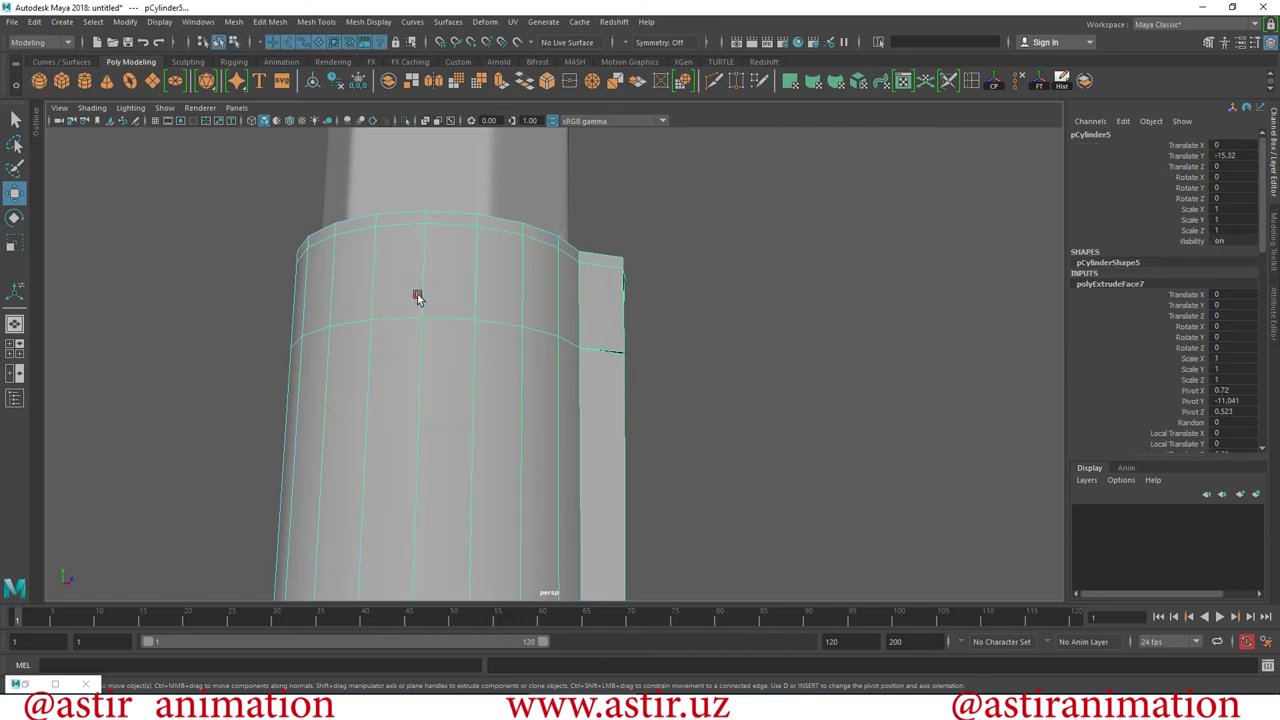
{"action": "left_click", "coordinate": [405, 121]}
{"action": "mouse_move", "coordinate": [680, 450]}
{"action": "left_mouse_down", "text": "alt"}
{"action": "mouse_move", "coordinate": [748, 493]}
{"action": "mouse_move", "coordinate": [841, 496]}
{"action": "mouse_move", "coordinate": [690, 486]}
{"action": "mouse_move", "coordinate": [674, 400]}
{"action": "mouse_move", "coordinate": [626, 423]}
{"action": "mouse_move", "coordinate": [380, 323]}
{"action": "mouse_move", "coordinate": [628, 406]}
{"action": "mouse_move", "coordinate": [646, 366]}
{"action": "mouse_move", "coordinate": [430, 258]}
{"action": "left_mouse_up", "text": "alt"}
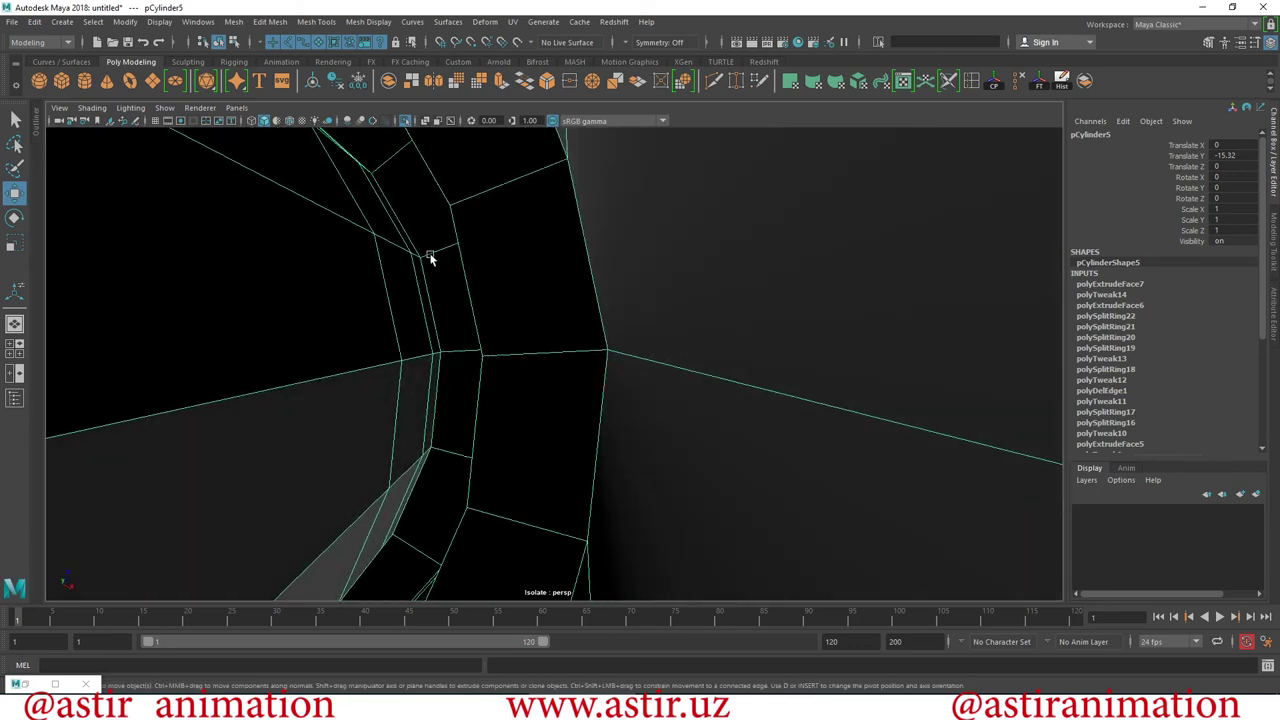
{"action": "left_click", "coordinate": [140, 108]}
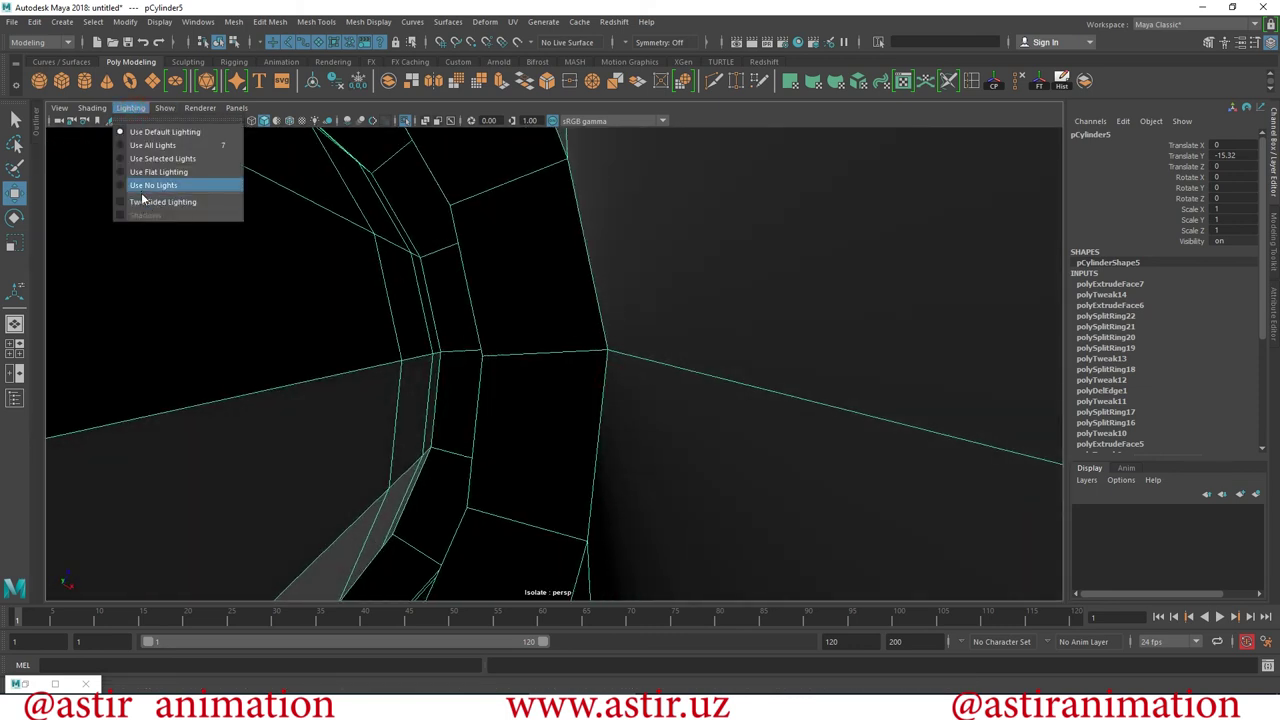
{"action": "left_click", "coordinate": [140, 204]}
{"action": "mouse_move", "coordinate": [612, 360]}
{"action": "left_mouse_down", "text": "alt"}
{"action": "mouse_move", "coordinate": [651, 371]}
{"action": "mouse_move", "coordinate": [626, 343]}
{"action": "left_mouse_up", "text": "alt"}
Delete the two strips of stray interior faces inside the collar.
{"action": "left_click", "coordinate": [538, 253]}
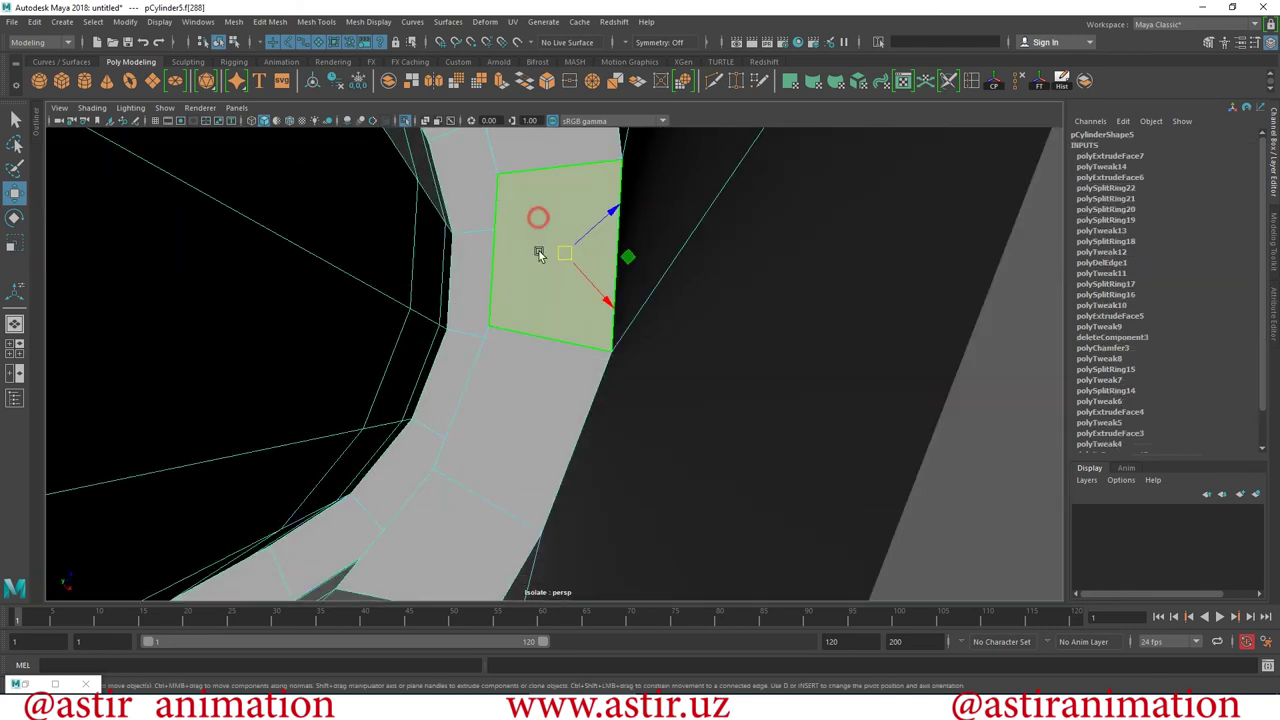
{"action": "left_click", "coordinate": [523, 414], "text": "shift"}
{"action": "left_click", "coordinate": [560, 200], "text": "shift"}
{"action": "key", "text": "Delete"}
{"action": "left_click", "coordinate": [576, 222]}
{"action": "left_click", "coordinate": [528, 374], "text": "shift"}
{"action": "left_click", "coordinate": [450, 517], "text": "shift"}
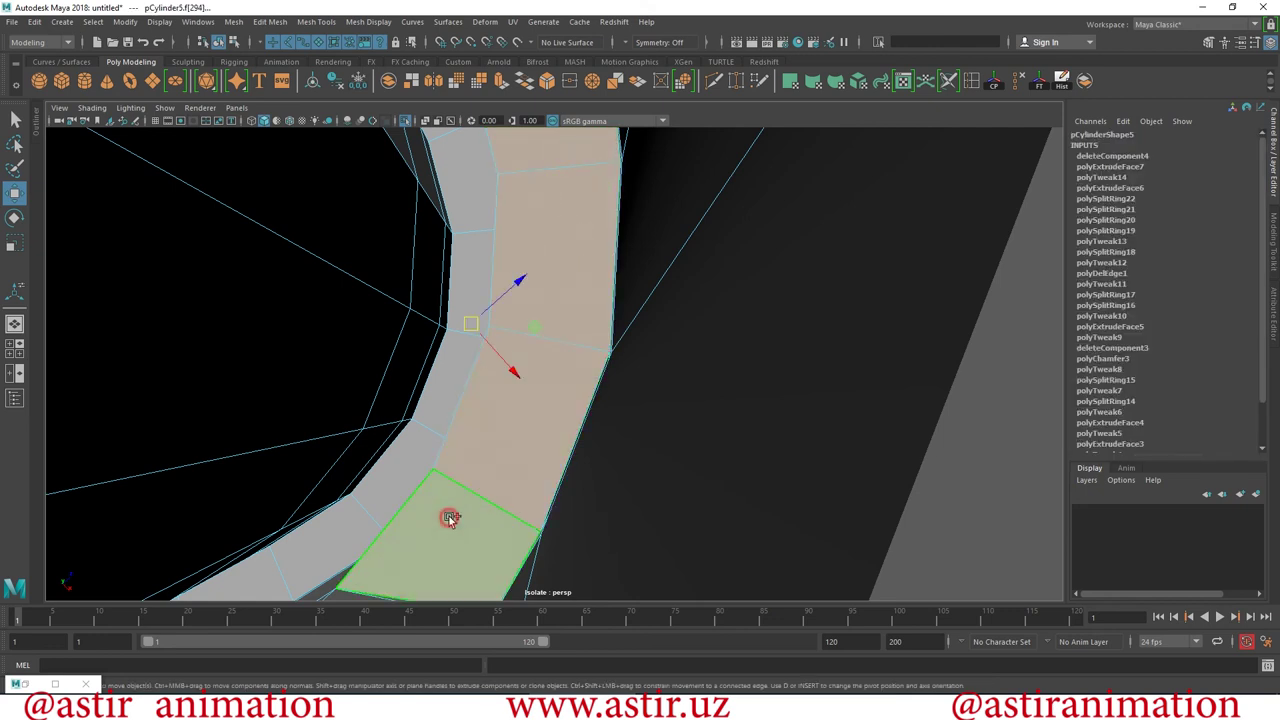
{"action": "key", "text": "Delete"}
Zoom in straight-on at the cylinder's right edge and switch to vertex selection.
{"action": "mouse_move", "coordinate": [543, 480]}
{"action": "left_mouse_down", "text": "alt"}
{"action": "mouse_move", "coordinate": [477, 509]}
{"action": "mouse_move", "coordinate": [609, 600]}
{"action": "mouse_move", "coordinate": [574, 400]}
{"action": "left_mouse_up", "text": "alt"}
{"action": "mouse_move", "coordinate": [574, 400]}
{"action": "right_mouse_down", "text": "alt"}
{"action": "mouse_move", "coordinate": [643, 471]}
{"action": "mouse_move", "coordinate": [703, 286]}
{"action": "right_mouse_up", "text": "alt"}
{"action": "mouse_move", "coordinate": [703, 286]}
{"action": "left_mouse_down", "text": "alt"}
{"action": "mouse_move", "coordinate": [738, 291]}
{"action": "mouse_move", "coordinate": [697, 295]}
{"action": "left_mouse_up", "text": "alt"}
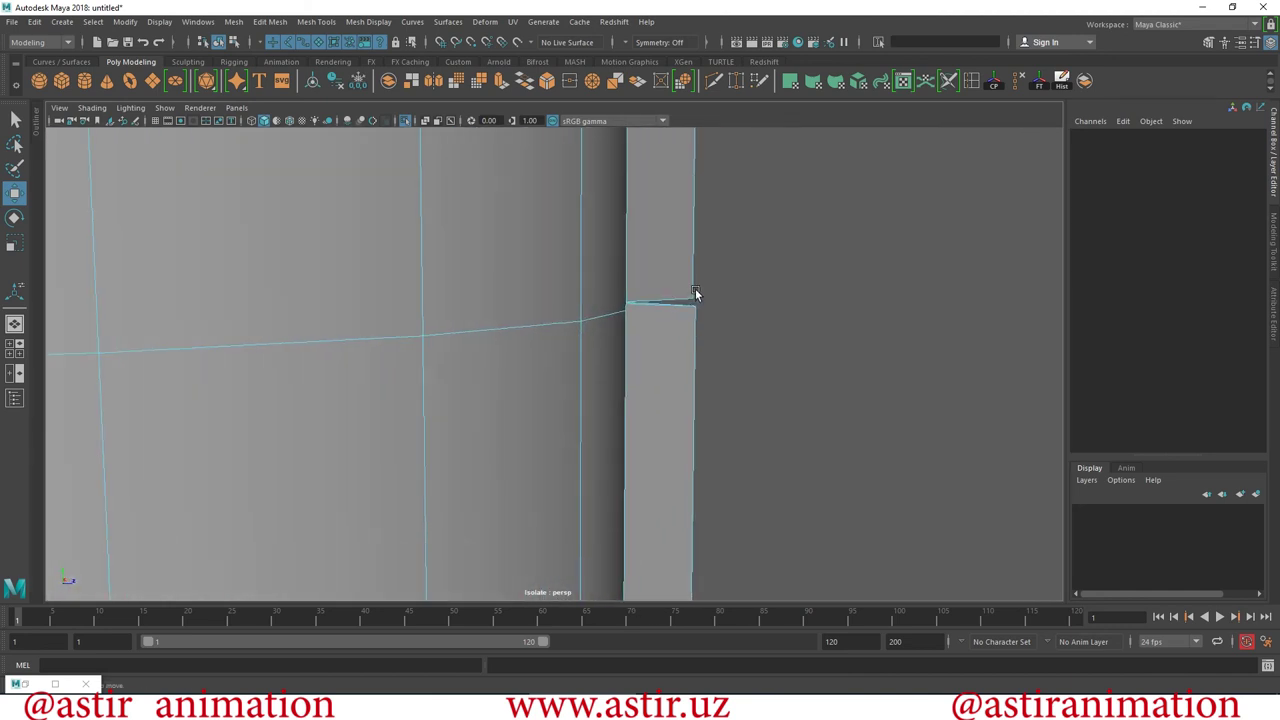
{"action": "right_click_drag", "start_coordinate": [684, 285], "coordinate": [708, 304]}
Merge the first three stray vertex pairs at the notch with Edit Mesh > Merge.
{"action": "left_click", "coordinate": [314, 22]}
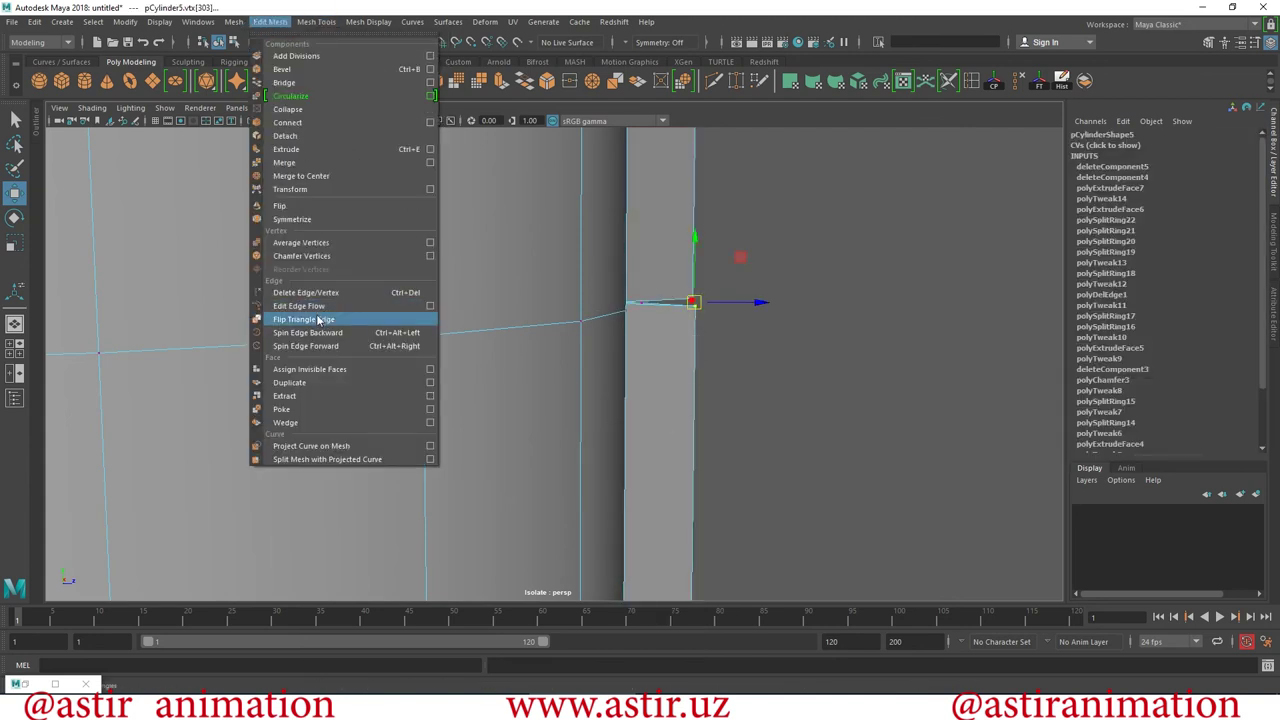
{"action": "left_click", "coordinate": [293, 165]}
{"action": "mouse_move", "coordinate": [700, 394]}
{"action": "left_mouse_down", "text": "alt"}
{"action": "mouse_move", "coordinate": [640, 417]}
{"action": "mouse_move", "coordinate": [629, 343]}
{"action": "mouse_move", "coordinate": [651, 320]}
{"action": "mouse_move", "coordinate": [600, 316]}
{"action": "left_mouse_up", "text": "alt"}
{"action": "scroll", "coordinate": [606, 380], "scroll_direction": "up", "scroll_amount": 3}
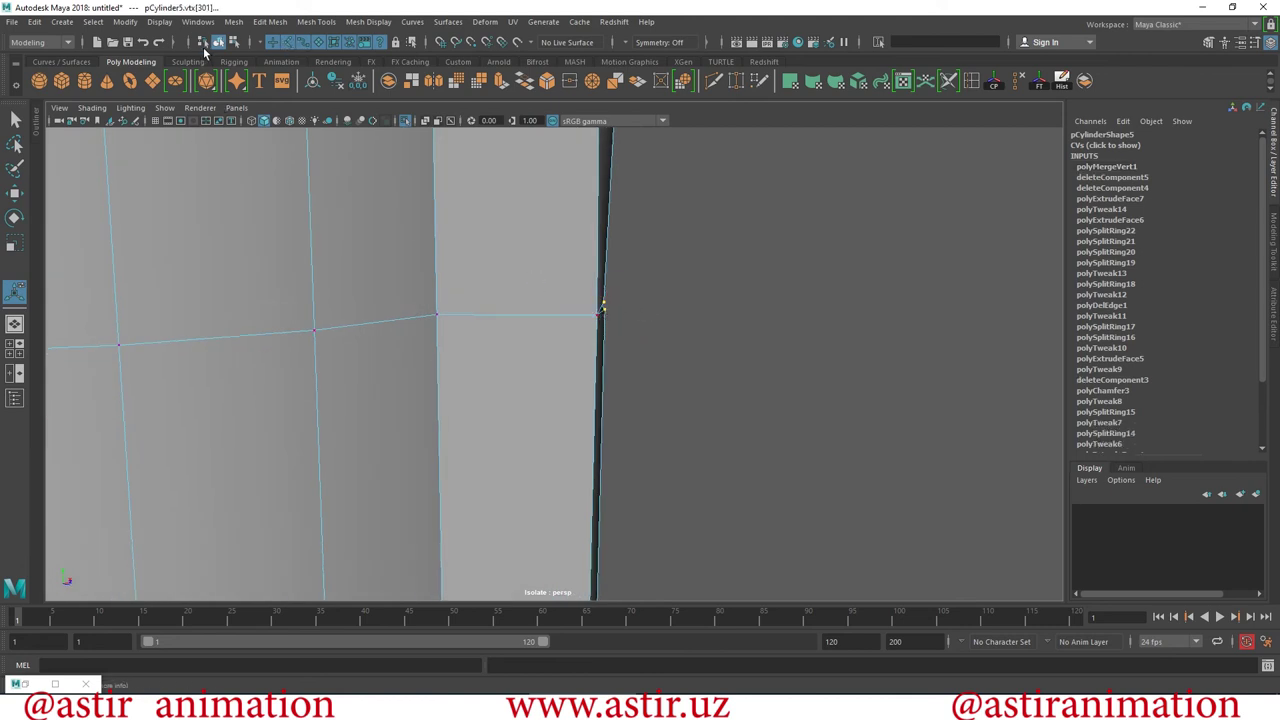
{"action": "left_click", "coordinate": [276, 23]}
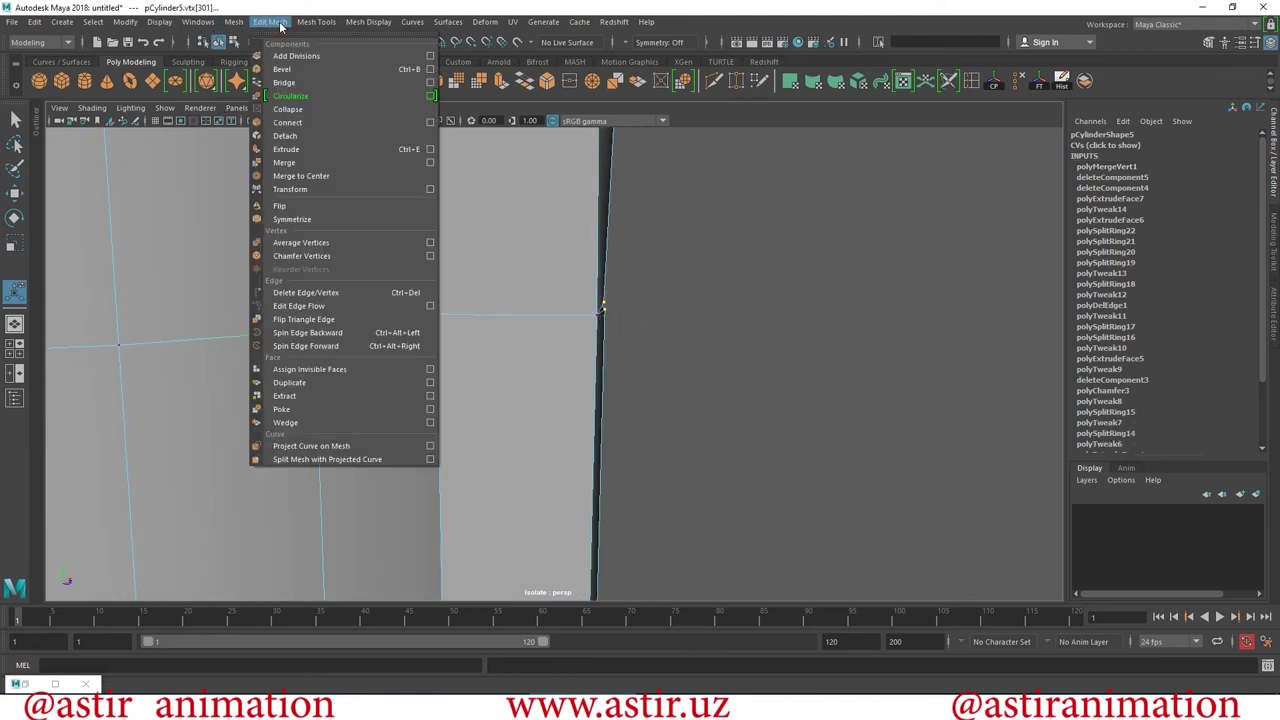
{"action": "left_click", "coordinate": [290, 176]}
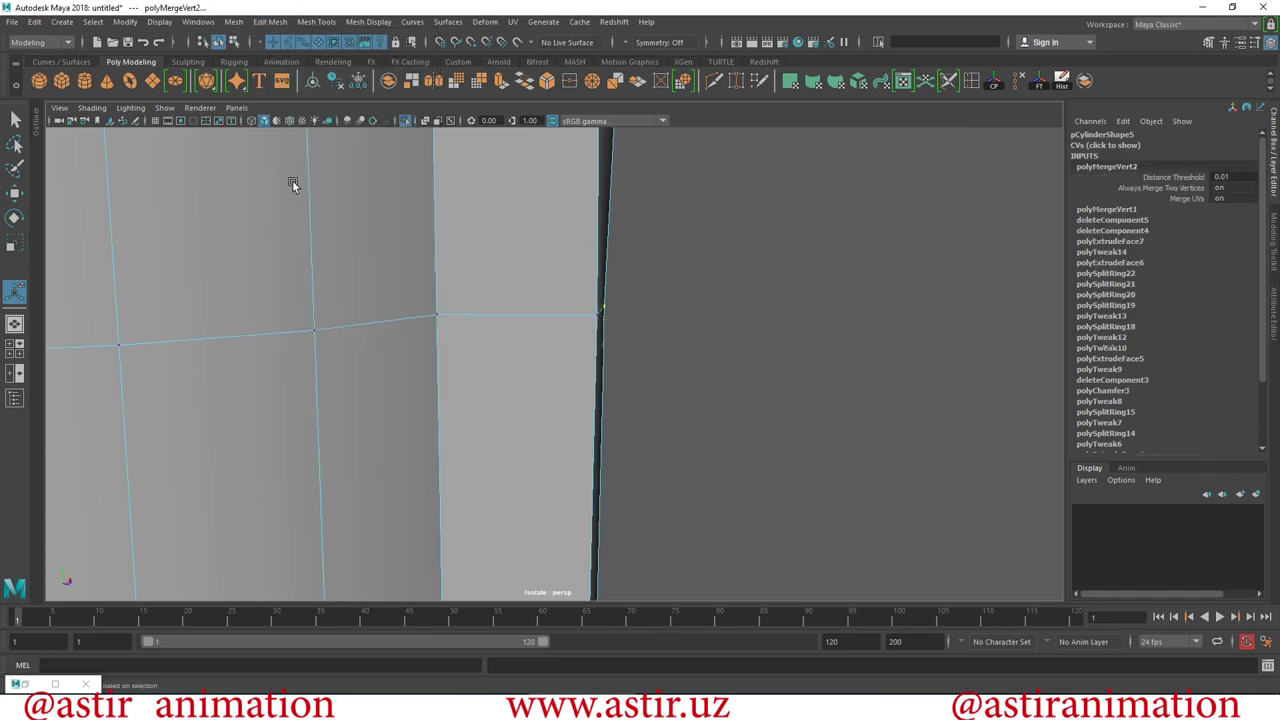
{"action": "mouse_move", "coordinate": [597, 434]}
{"action": "left_mouse_down", "text": "alt"}
{"action": "mouse_move", "coordinate": [366, 449]}
{"action": "mouse_move", "coordinate": [432, 391]}
{"action": "left_mouse_up", "text": "alt"}
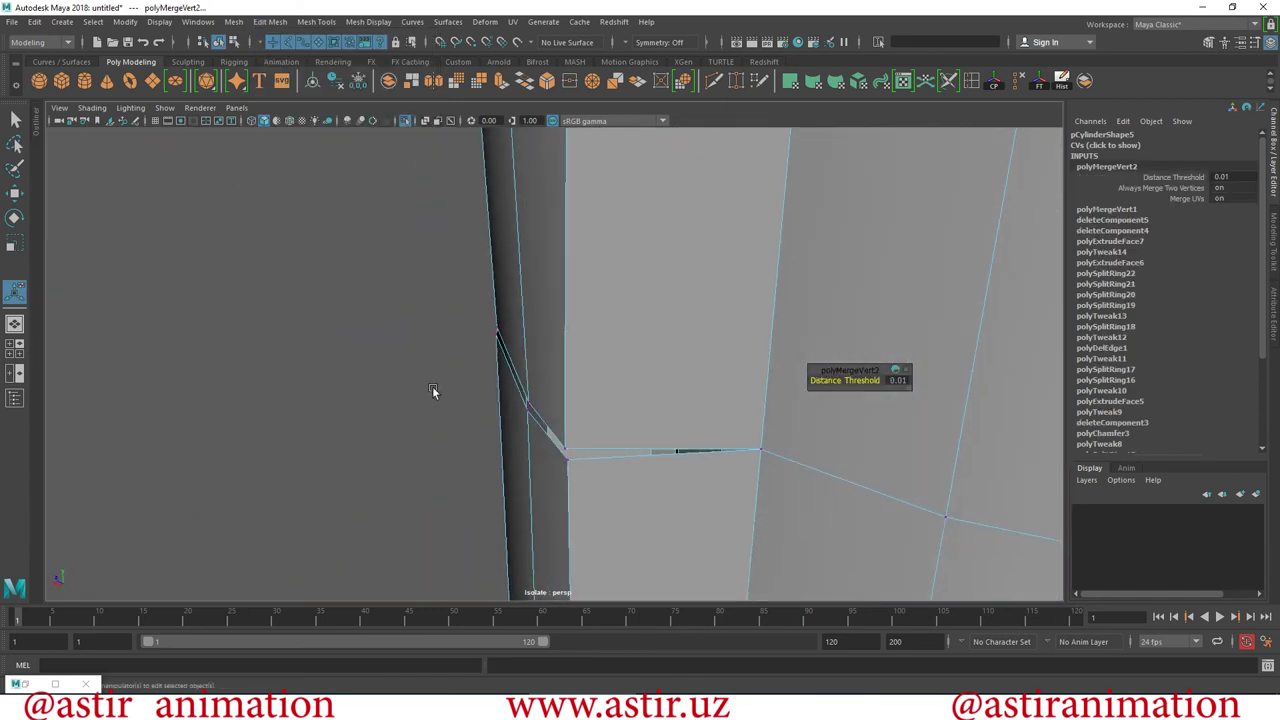
{"action": "left_click", "coordinate": [283, 23]}
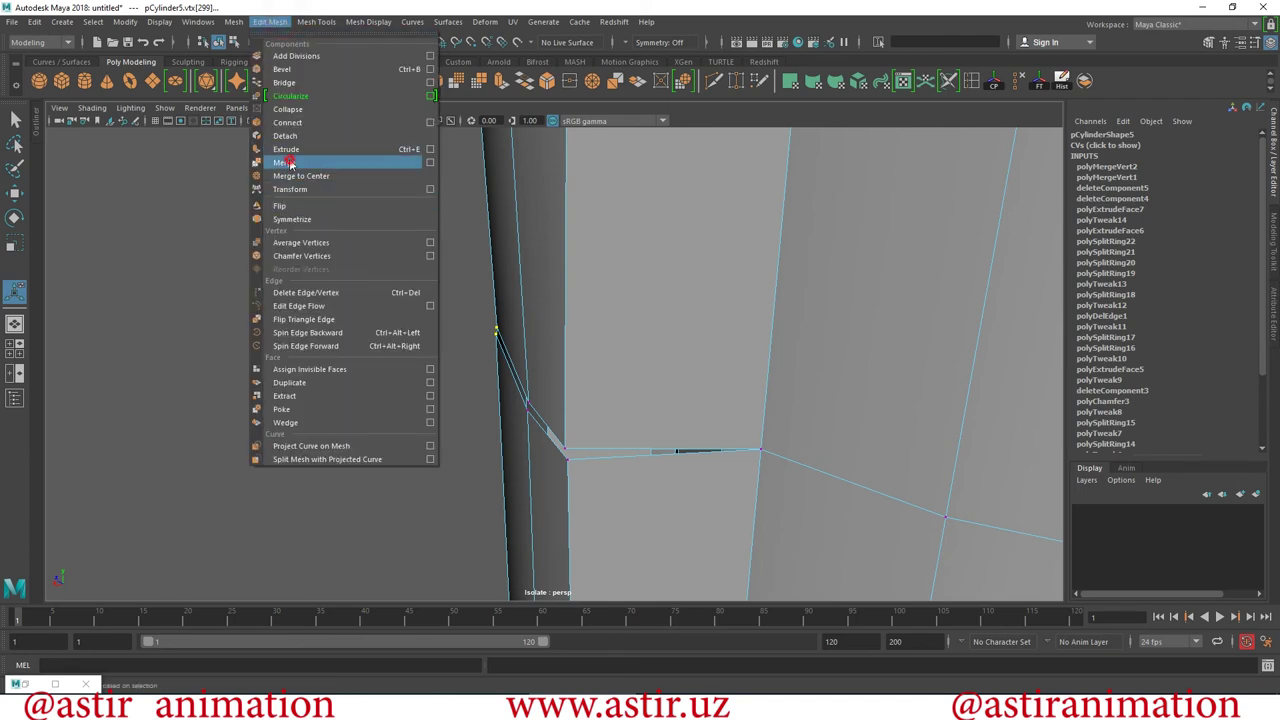
{"action": "left_click", "coordinate": [289, 163]}
Select and merge the remaining stray vertices at the notch corners, threshold 0.01.
{"action": "left_click_drag", "start_coordinate": [423, 395], "coordinate": [453, 393], "text": "alt"}
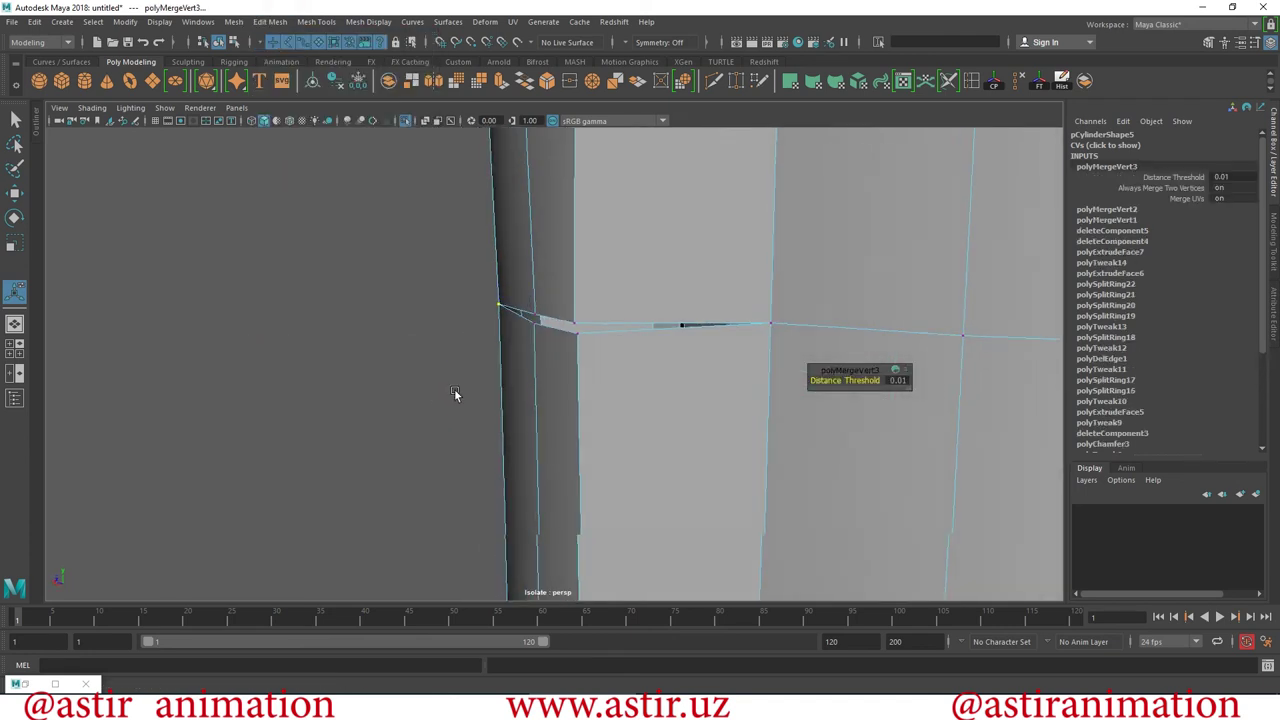
{"action": "left_click", "coordinate": [540, 336]}
{"action": "left_click_drag", "start_coordinate": [646, 340], "coordinate": [618, 342], "text": "alt"}
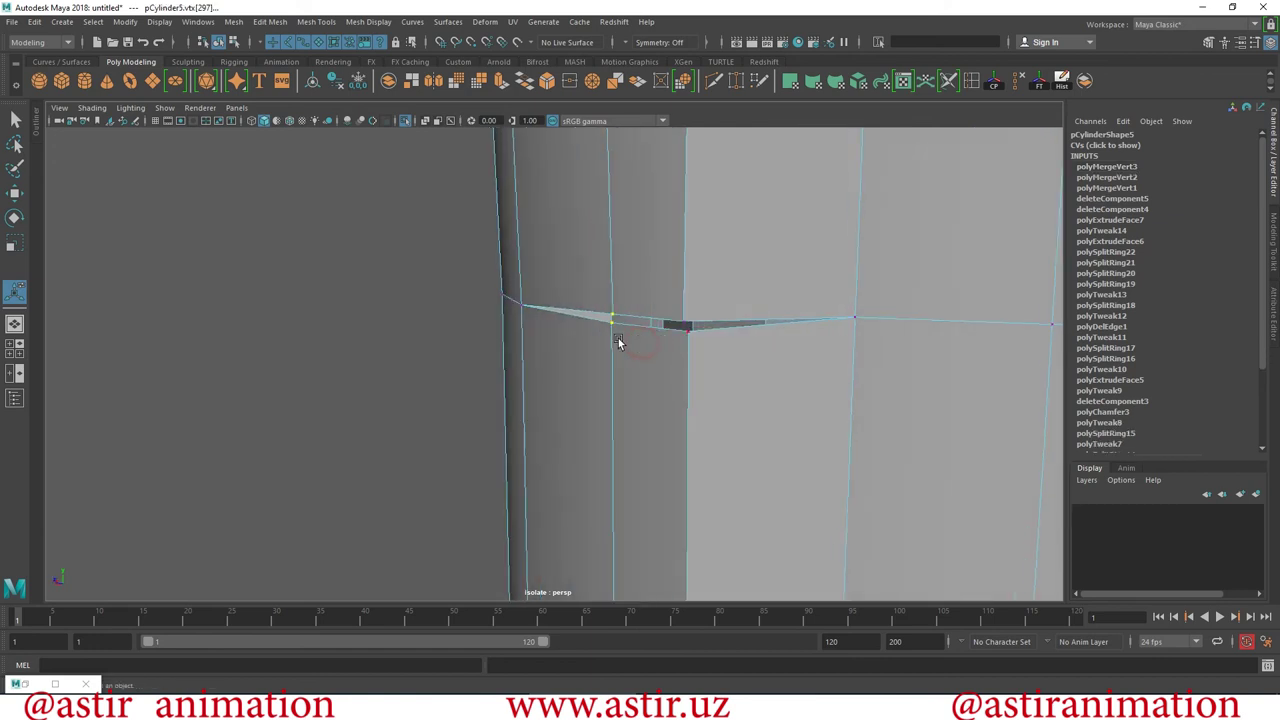
{"action": "left_click", "coordinate": [287, 22]}
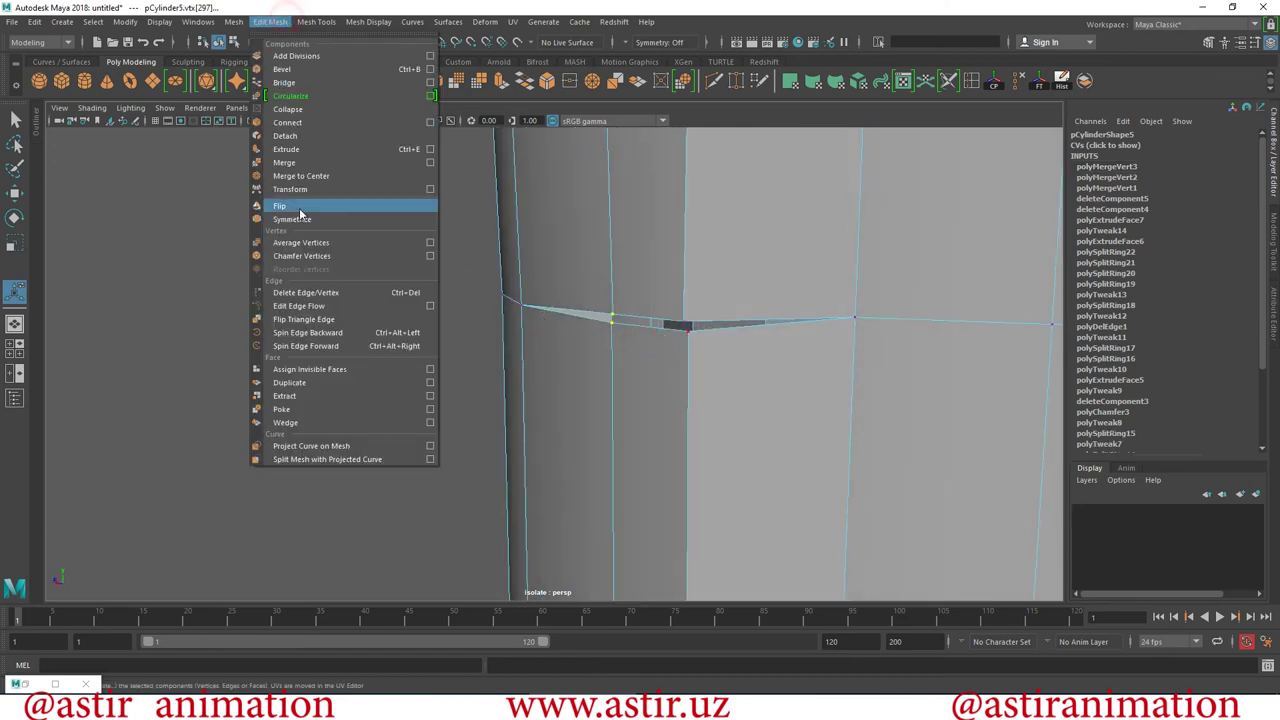
{"action": "left_click", "coordinate": [288, 163]}
{"action": "mouse_move", "coordinate": [727, 436]}
{"action": "left_mouse_down", "text": "alt"}
{"action": "mouse_move", "coordinate": [663, 389]}
{"action": "mouse_move", "coordinate": [596, 305]}
{"action": "left_mouse_up", "text": "alt"}
{"action": "left_click", "coordinate": [597, 331]}
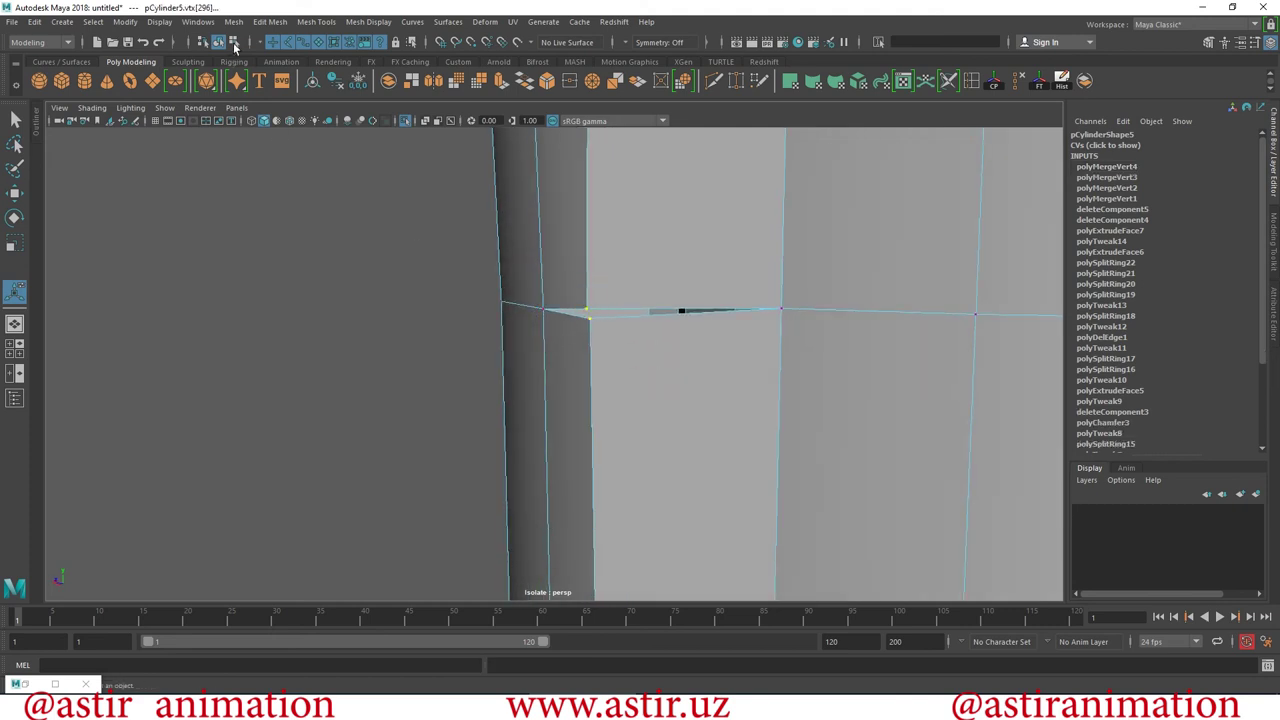
{"action": "left_click", "coordinate": [270, 22]}
{"action": "left_click", "coordinate": [288, 163]}
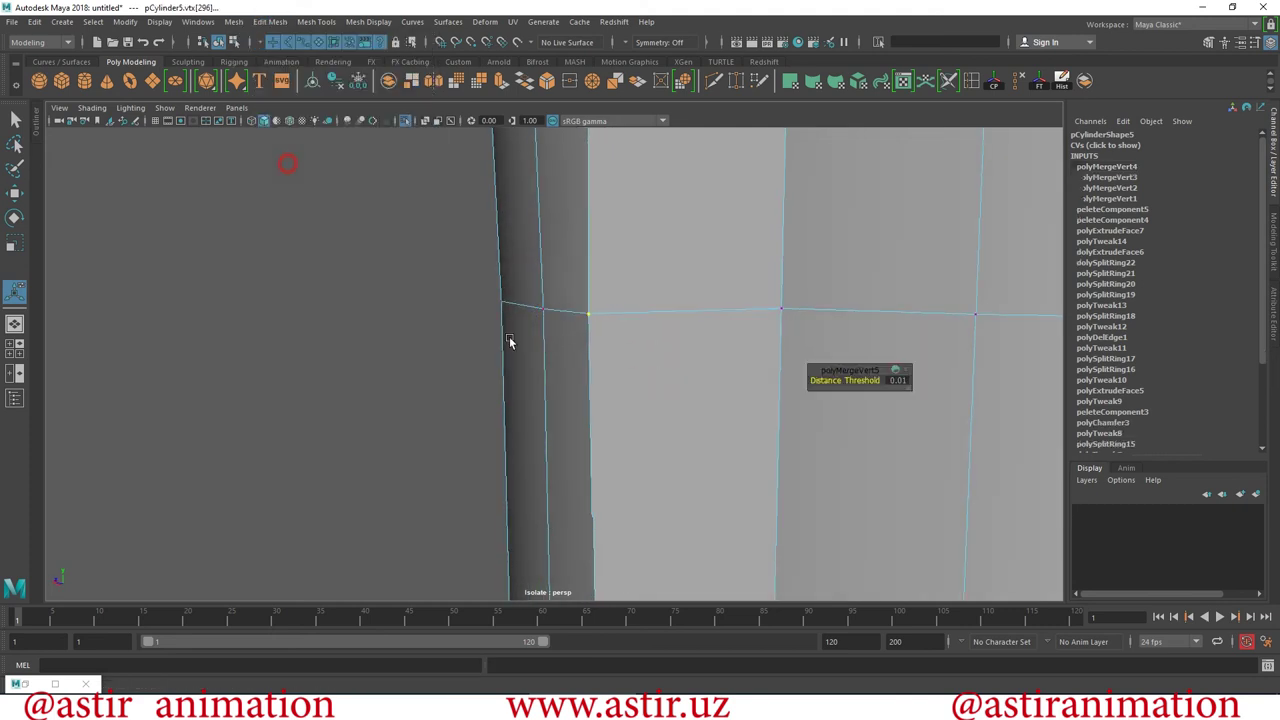
{"action": "mouse_move", "coordinate": [749, 455]}
{"action": "right_mouse_down", "text": "alt"}
{"action": "mouse_move", "coordinate": [720, 394]}
{"action": "mouse_move", "coordinate": [656, 402]}
{"action": "right_mouse_up", "text": "alt"}
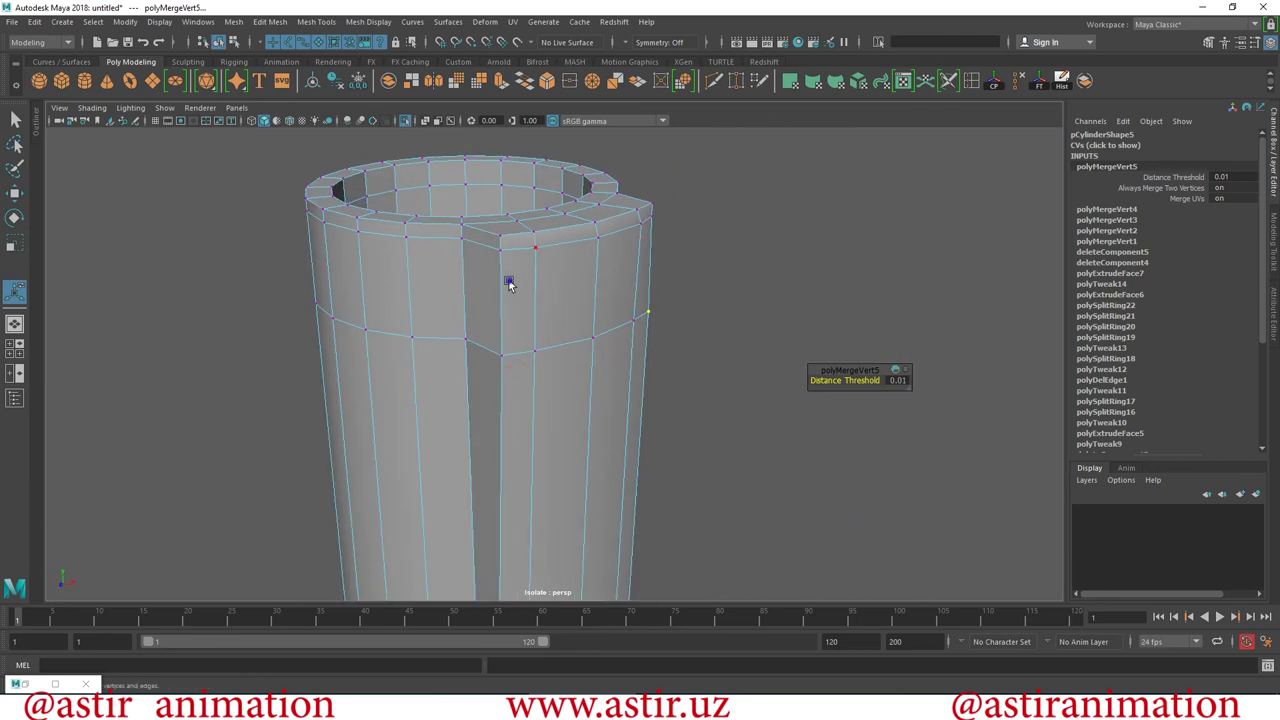
Return to object mode, select the cylinder and turn off Isolate Select.
{"action": "key", "text": "F8"}
{"action": "left_click", "coordinate": [714, 246]}
{"action": "mouse_move", "coordinate": [714, 250]}
{"action": "left_mouse_down", "text": "alt"}
{"action": "mouse_move", "coordinate": [714, 400]}
{"action": "mouse_move", "coordinate": [578, 322]}
{"action": "left_mouse_up", "text": "alt"}
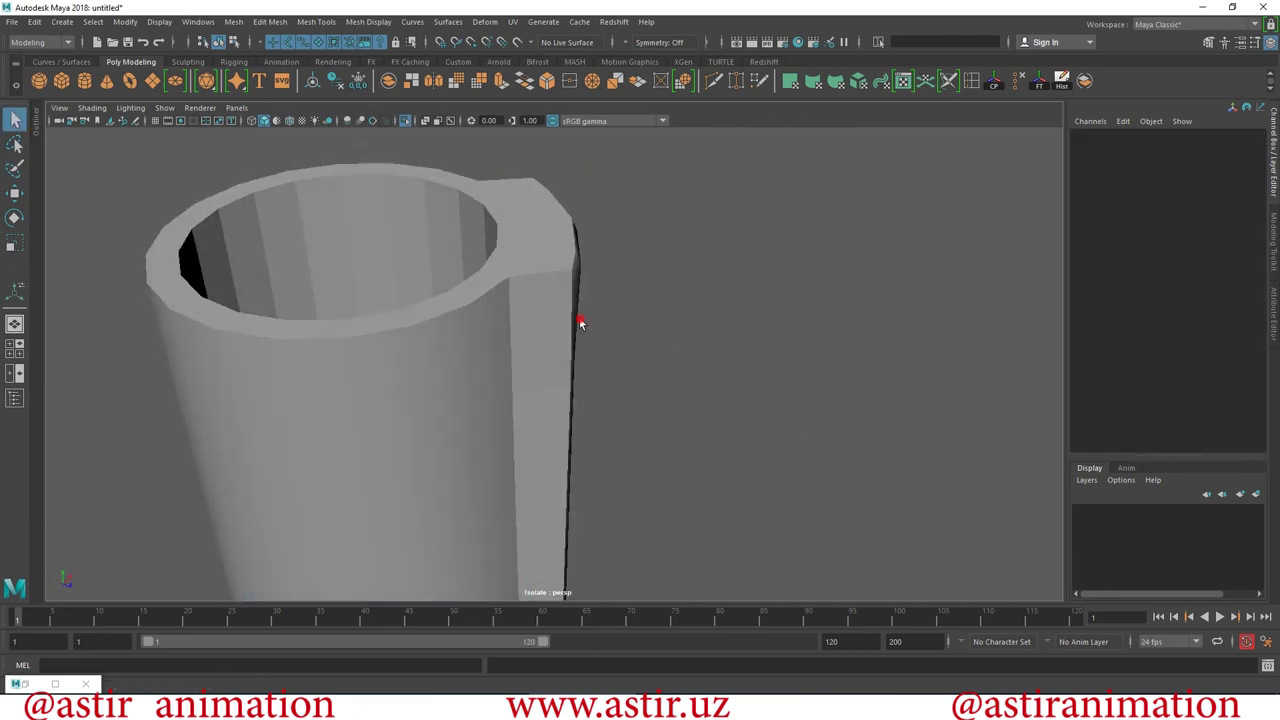
{"action": "left_click", "coordinate": [580, 323]}
{"action": "mouse_move", "coordinate": [551, 257]}
{"action": "left_mouse_down", "text": "alt"}
{"action": "mouse_move", "coordinate": [586, 300]}
{"action": "mouse_move", "coordinate": [549, 286]}
{"action": "left_mouse_up", "text": "alt"}
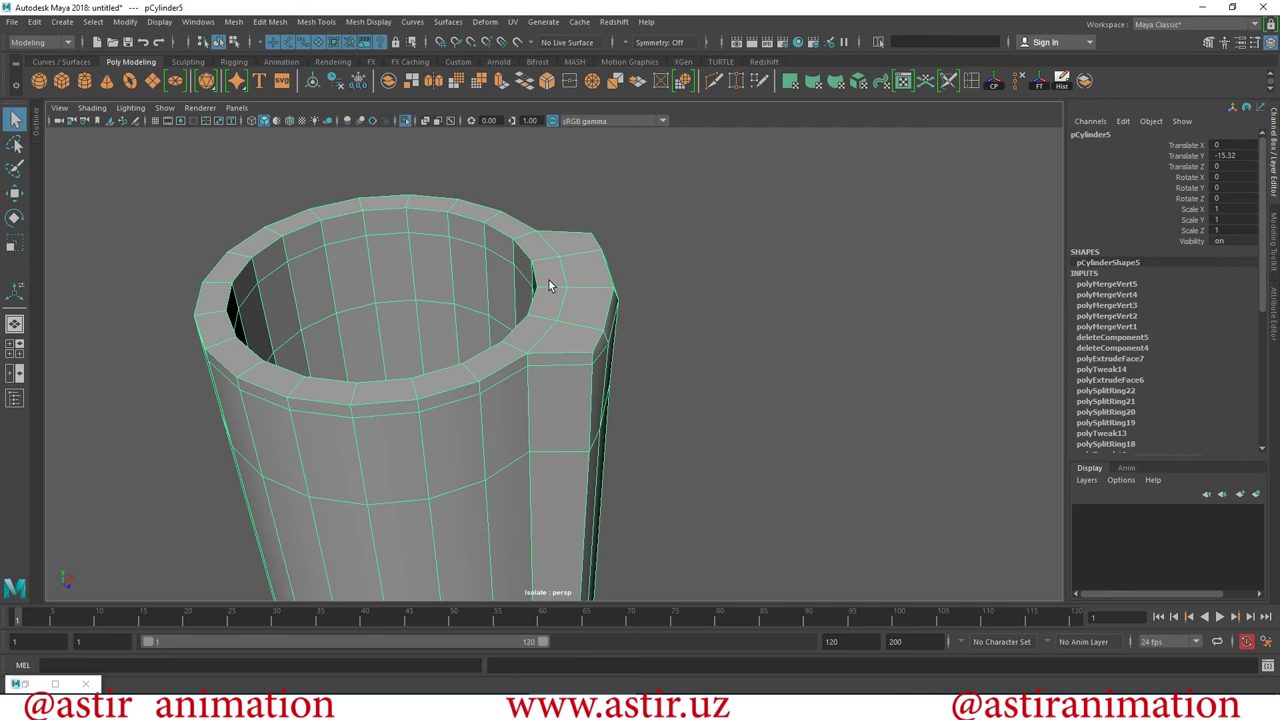
{"action": "left_click", "coordinate": [406, 121]}
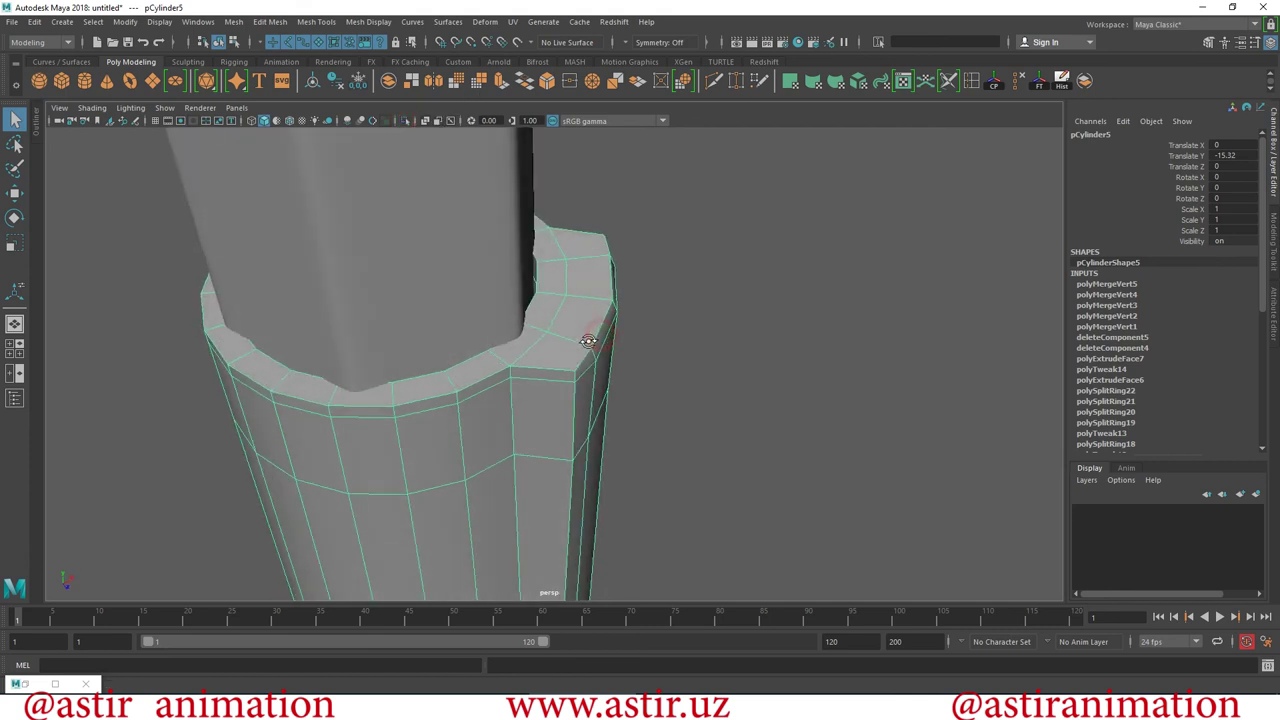
Extrude the notch's rim faces upward about 4.75 units into a tall strip.
{"action": "right_click_drag", "start_coordinate": [588, 267], "coordinate": [590, 288]}
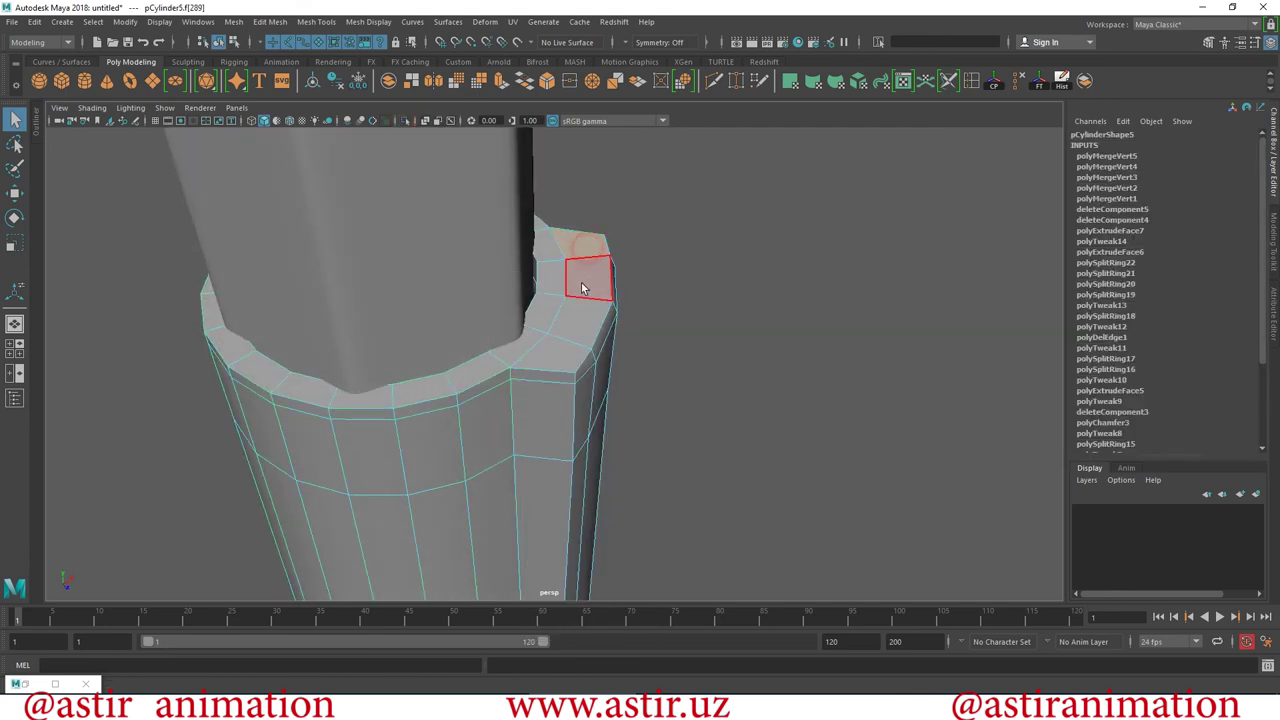
{"action": "left_click_drag", "start_coordinate": [582, 278], "coordinate": [559, 256], "text": "alt"}
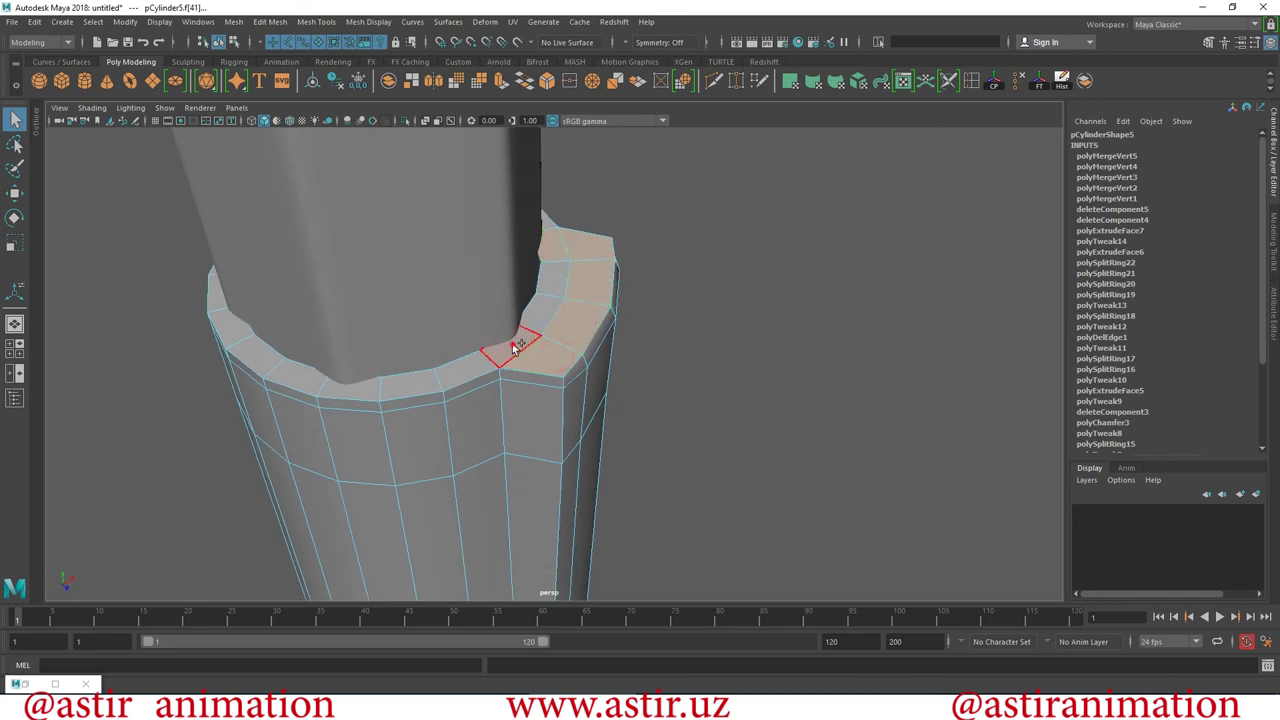
{"action": "mouse_move", "coordinate": [717, 344]}
{"action": "left_mouse_down", "text": "alt"}
{"action": "mouse_move", "coordinate": [508, 289]}
{"action": "mouse_move", "coordinate": [521, 278]}
{"action": "left_mouse_up", "text": "alt"}
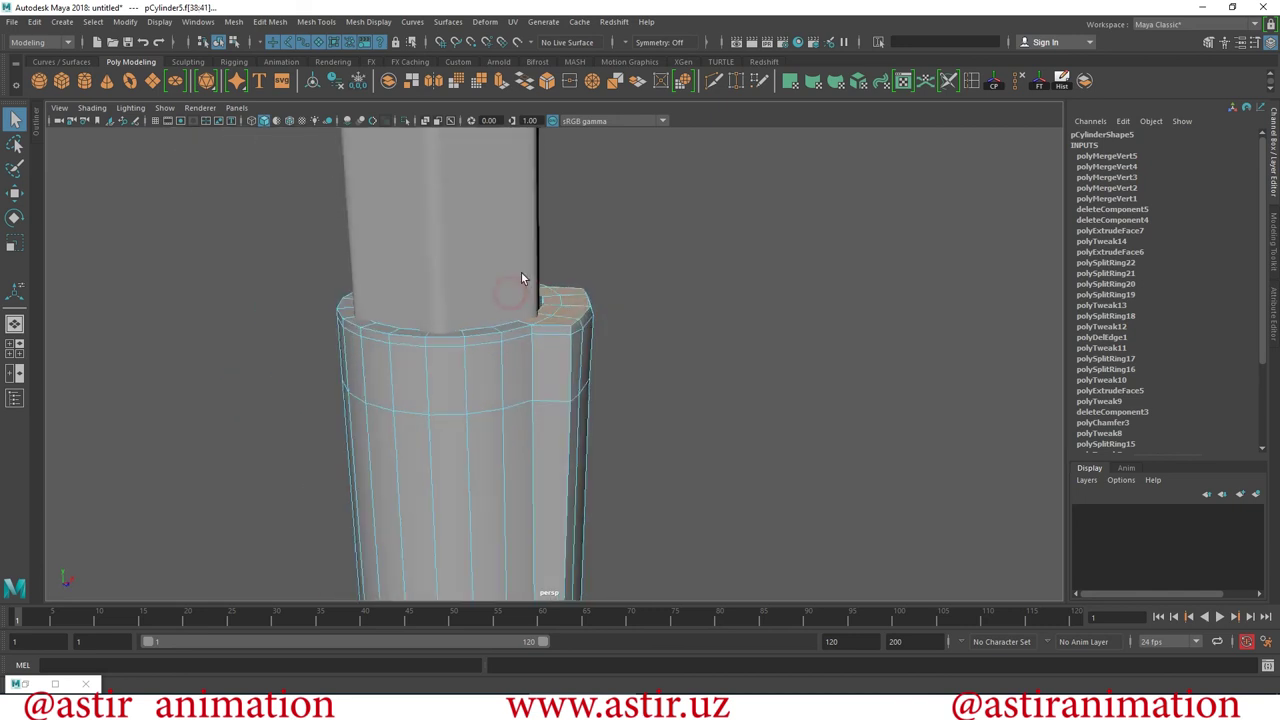
{"action": "left_click_drag", "start_coordinate": [757, 388], "coordinate": [783, 397], "text": "alt"}
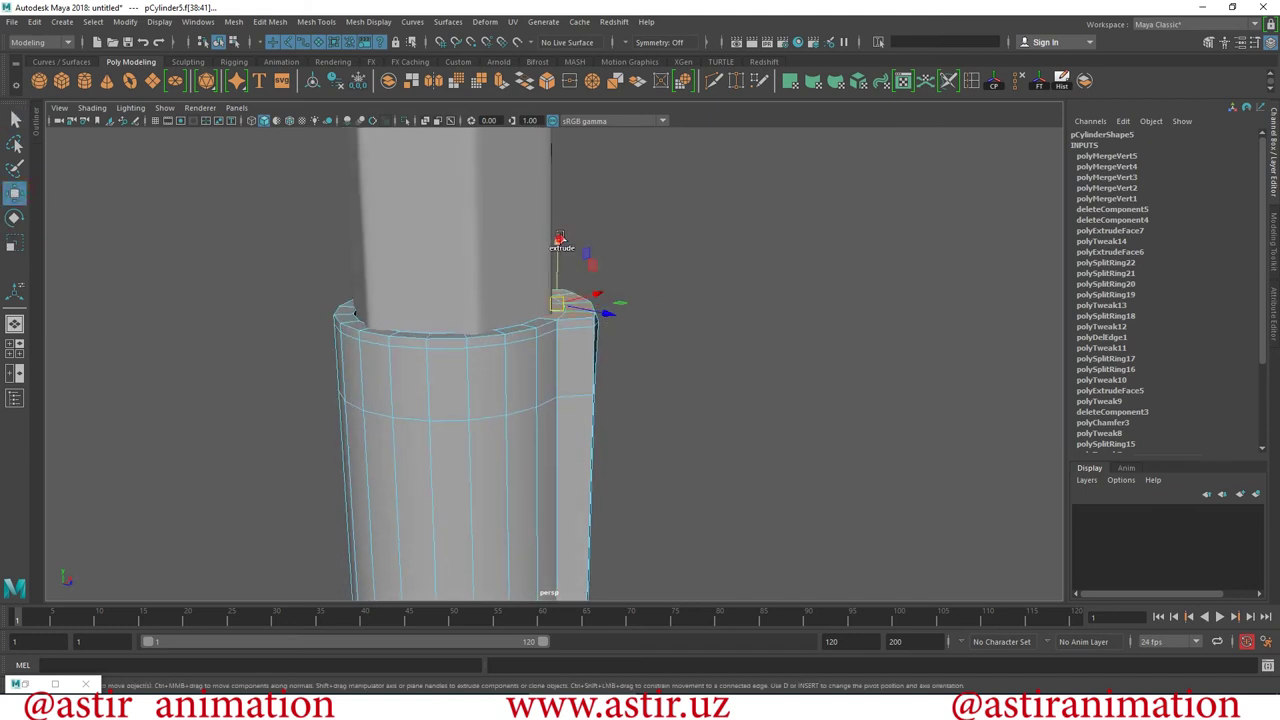
{"action": "left_click_drag", "start_coordinate": [560, 240], "coordinate": [585, 64], "text": "shift"}
{"action": "scroll", "coordinate": [170, 262], "scroll_direction": "down", "scroll_amount": 5}
{"action": "mouse_move", "coordinate": [170, 262]}
{"action": "left_mouse_down", "text": "alt"}
{"action": "mouse_move", "coordinate": [472, 304]}
{"action": "mouse_move", "coordinate": [306, 297]}
{"action": "mouse_move", "coordinate": [609, 442]}
{"action": "mouse_move", "coordinate": [654, 508]}
{"action": "mouse_move", "coordinate": [609, 535]}
{"action": "left_mouse_up", "text": "alt"}
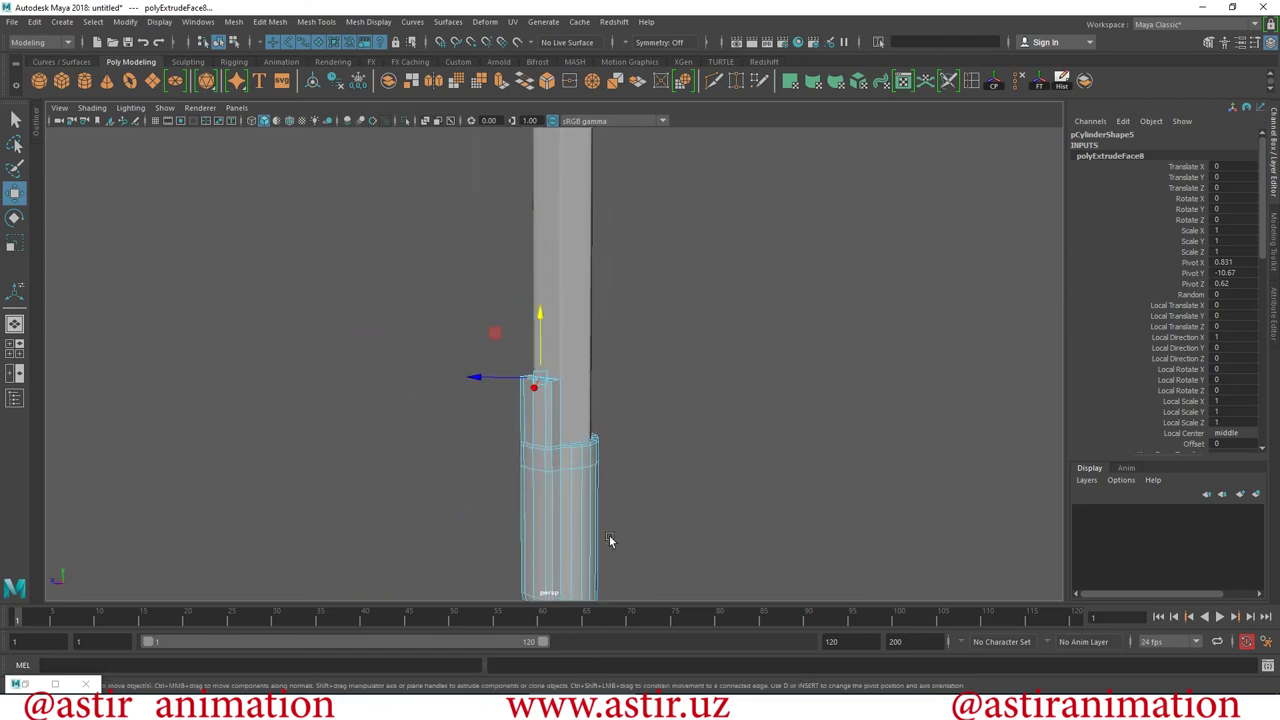
{"action": "middle_click_drag", "start_coordinate": [609, 535], "coordinate": [629, 438]}
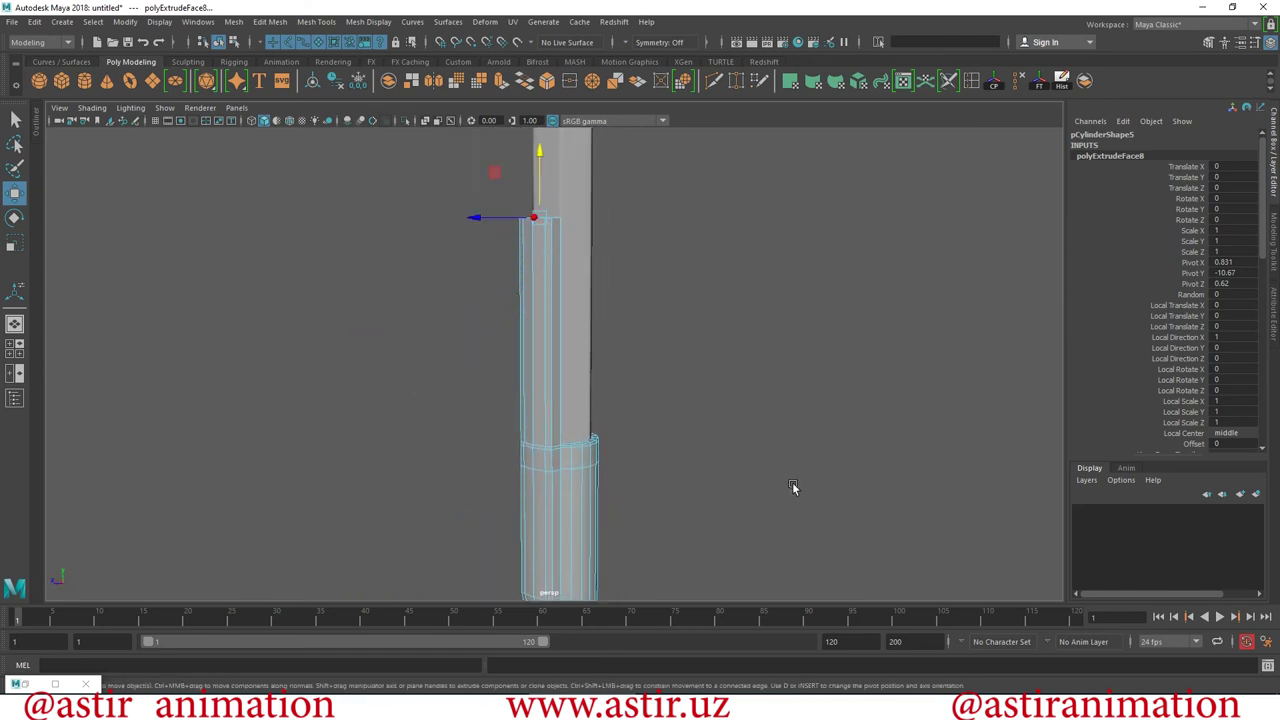
{"action": "scroll", "coordinate": [437, 480], "scroll_direction": "down", "scroll_amount": 5}
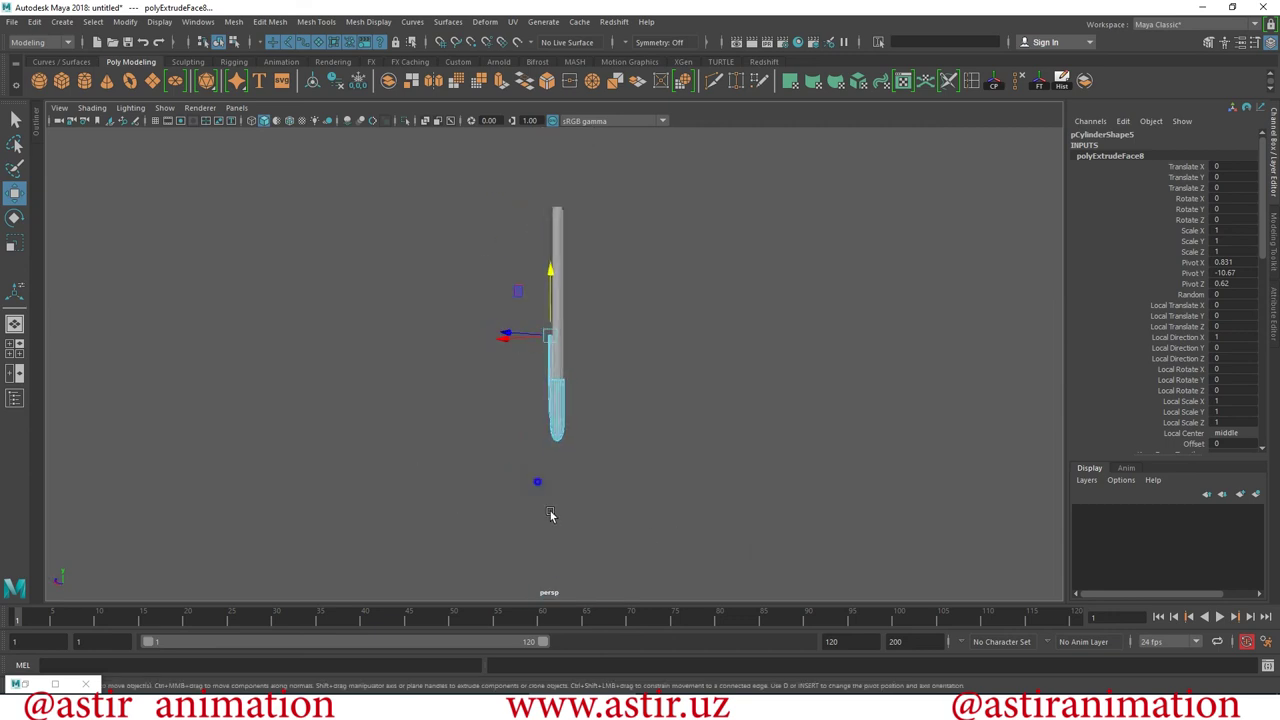
{"action": "scroll", "coordinate": [550, 515], "scroll_direction": "up", "scroll_amount": 5}
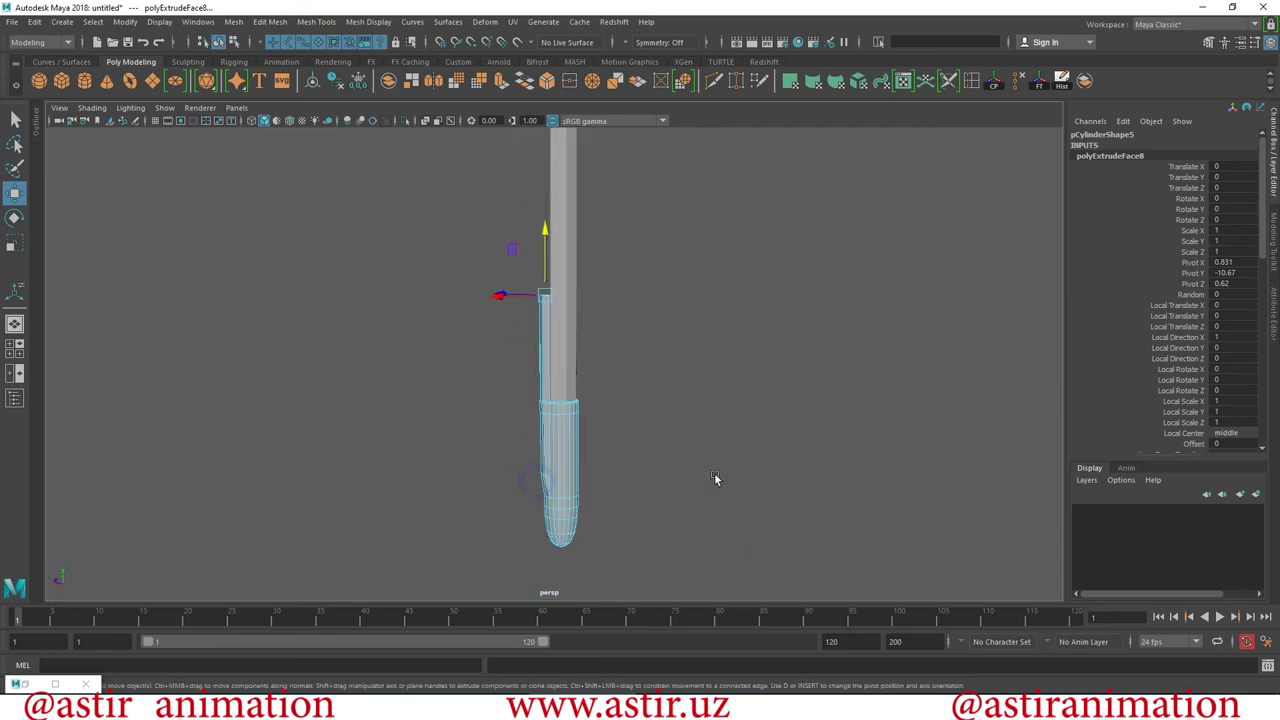
Try moving a vertex ring on the column, then undo the vertex moves.
{"action": "left_click_drag", "start_coordinate": [432, 258], "coordinate": [668, 444]}
{"action": "left_click_drag", "start_coordinate": [560, 305], "coordinate": [565, 328]}
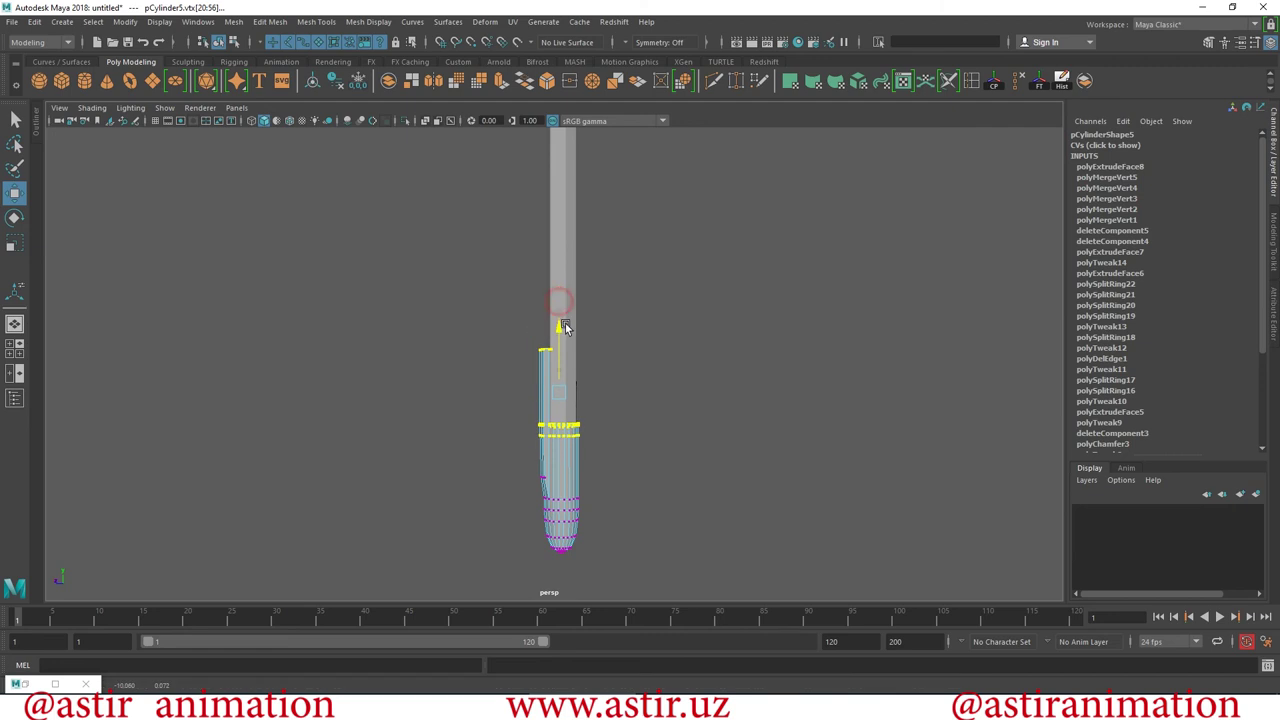
{"action": "left_click", "coordinate": [695, 440]}
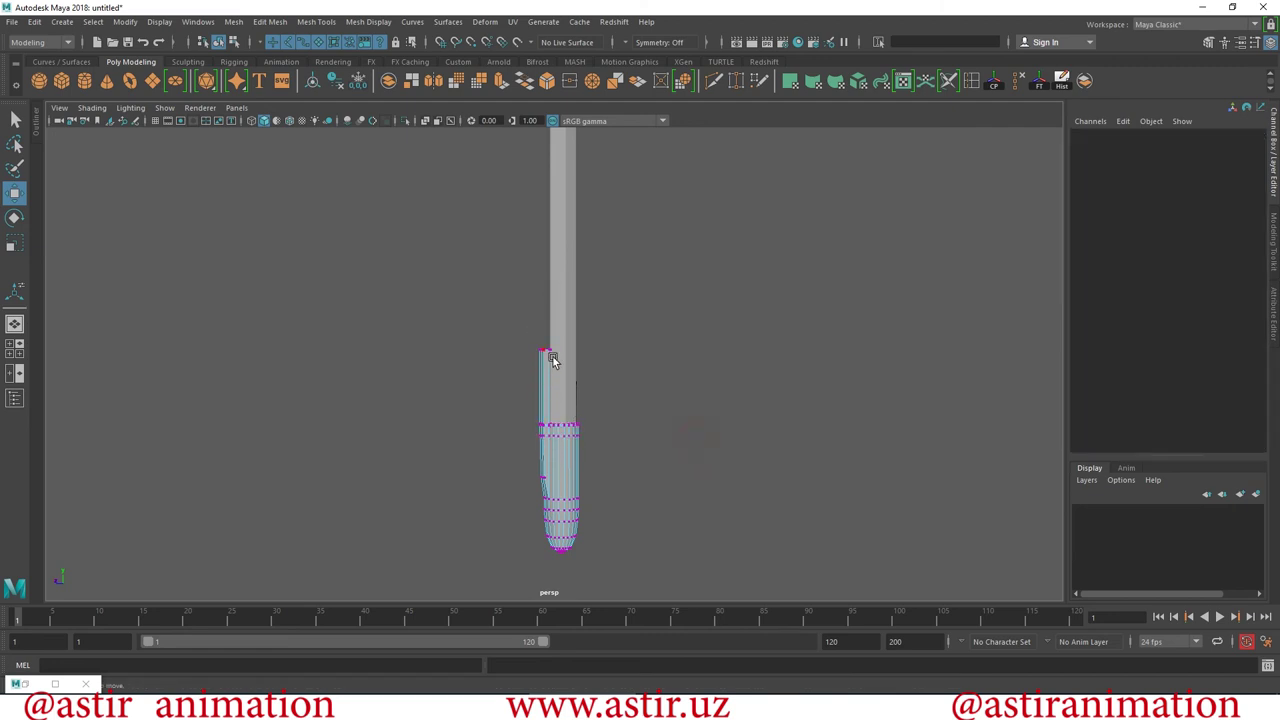
{"action": "left_click_drag", "start_coordinate": [518, 380], "coordinate": [520, 382]}
{"action": "mouse_move", "coordinate": [731, 461]}
{"action": "left_mouse_down", "text": "alt"}
{"action": "mouse_move", "coordinate": [530, 558]}
{"action": "mouse_move", "coordinate": [504, 313]}
{"action": "left_mouse_up", "text": "alt"}
{"action": "right_click_drag", "start_coordinate": [504, 313], "coordinate": [749, 291]}
{"action": "left_click", "coordinate": [751, 293]}
{"action": "mouse_move", "coordinate": [718, 394]}
{"action": "left_mouse_down", "text": "alt"}
{"action": "mouse_move", "coordinate": [882, 391]}
{"action": "mouse_move", "coordinate": [451, 326]}
{"action": "mouse_move", "coordinate": [746, 386]}
{"action": "mouse_move", "coordinate": [534, 294]}
{"action": "mouse_move", "coordinate": [591, 414]}
{"action": "mouse_move", "coordinate": [677, 526]}
{"action": "mouse_move", "coordinate": [571, 506]}
{"action": "mouse_move", "coordinate": [589, 478]}
{"action": "left_mouse_up", "text": "alt"}
{"action": "left_click", "coordinate": [534, 294]}
{"action": "key", "text": "ctrl+z"}
{"action": "key", "text": "ctrl+z"}
{"action": "key", "text": "ctrl+z"}
{"action": "key", "text": "ctrl+z"}
{"action": "key", "text": "ctrl+z"}
{"action": "key", "text": "ctrl+z"}
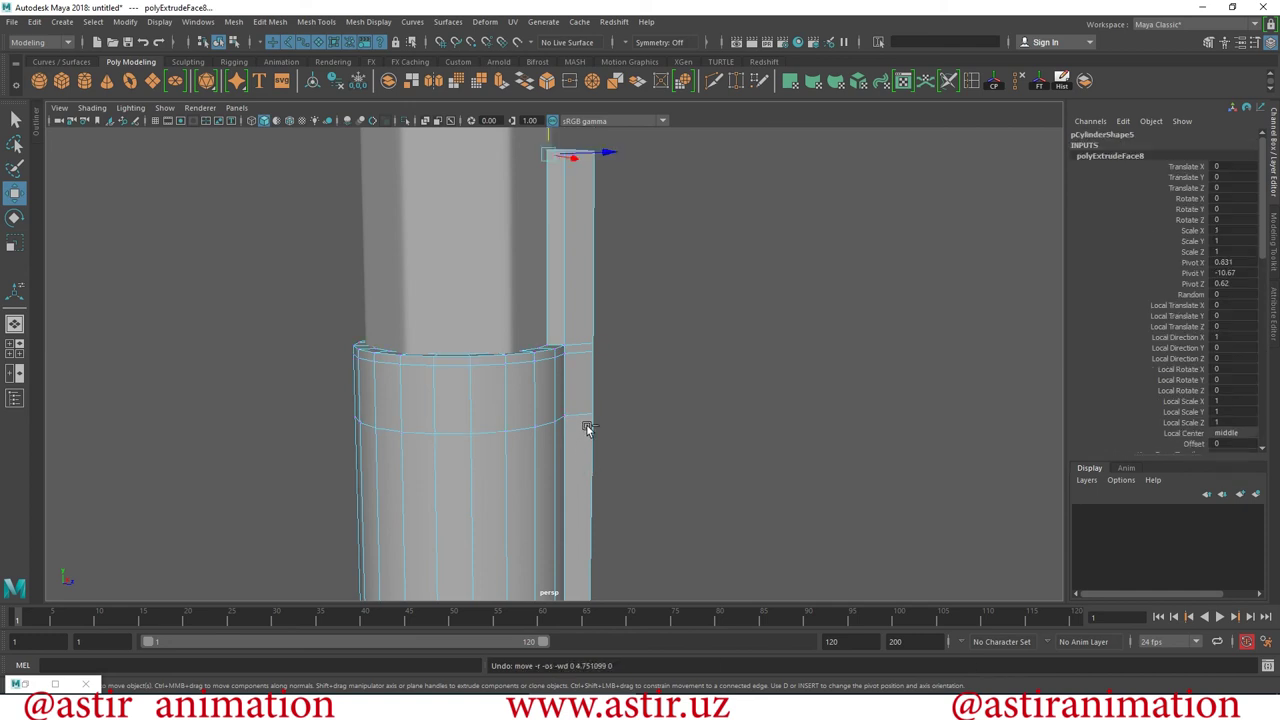
{"action": "key", "text": "ctrl+z"}
Nudge the notch's top corner vertex and select a top edge.
{"action": "mouse_move", "coordinate": [586, 424]}
{"action": "left_mouse_down", "text": "alt"}
{"action": "mouse_move", "coordinate": [561, 438]}
{"action": "mouse_move", "coordinate": [780, 506]}
{"action": "mouse_move", "coordinate": [621, 485]}
{"action": "left_mouse_up", "text": "alt"}
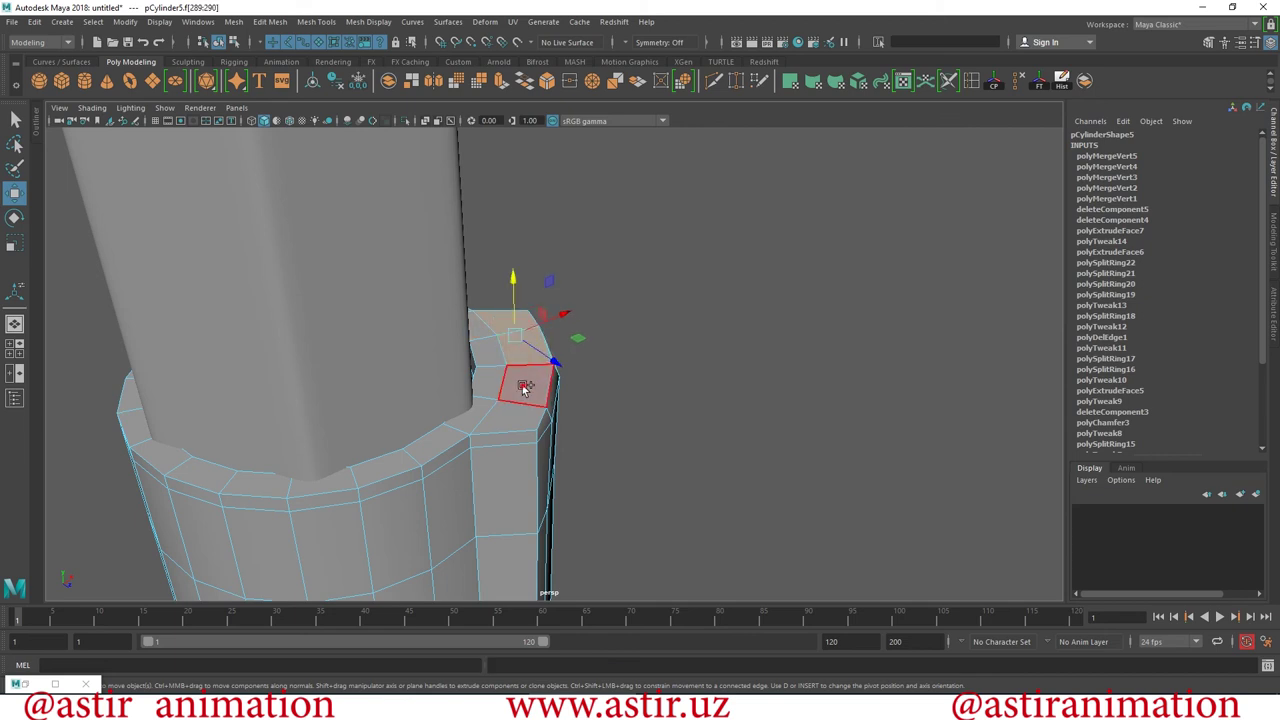
{"action": "right_click_drag", "start_coordinate": [510, 365], "coordinate": [503, 300]}
{"action": "left_click", "coordinate": [490, 321]}
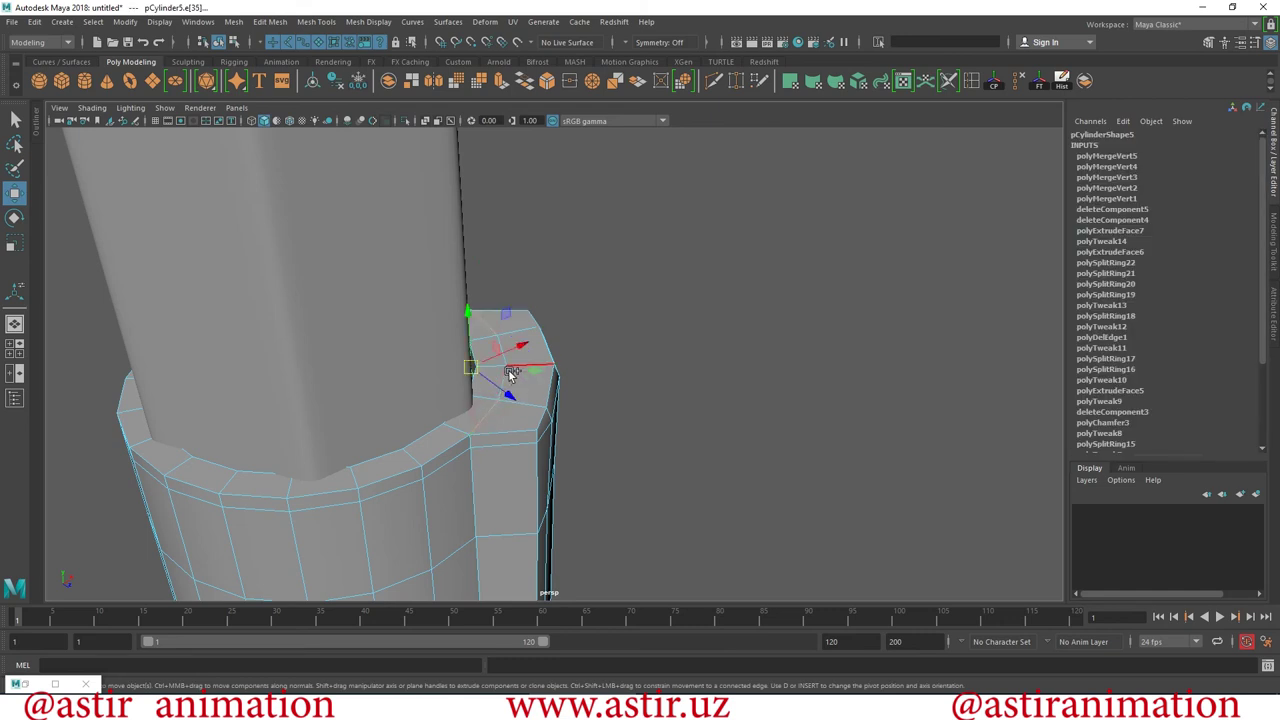
{"action": "left_click_drag", "start_coordinate": [531, 371], "coordinate": [525, 371]}
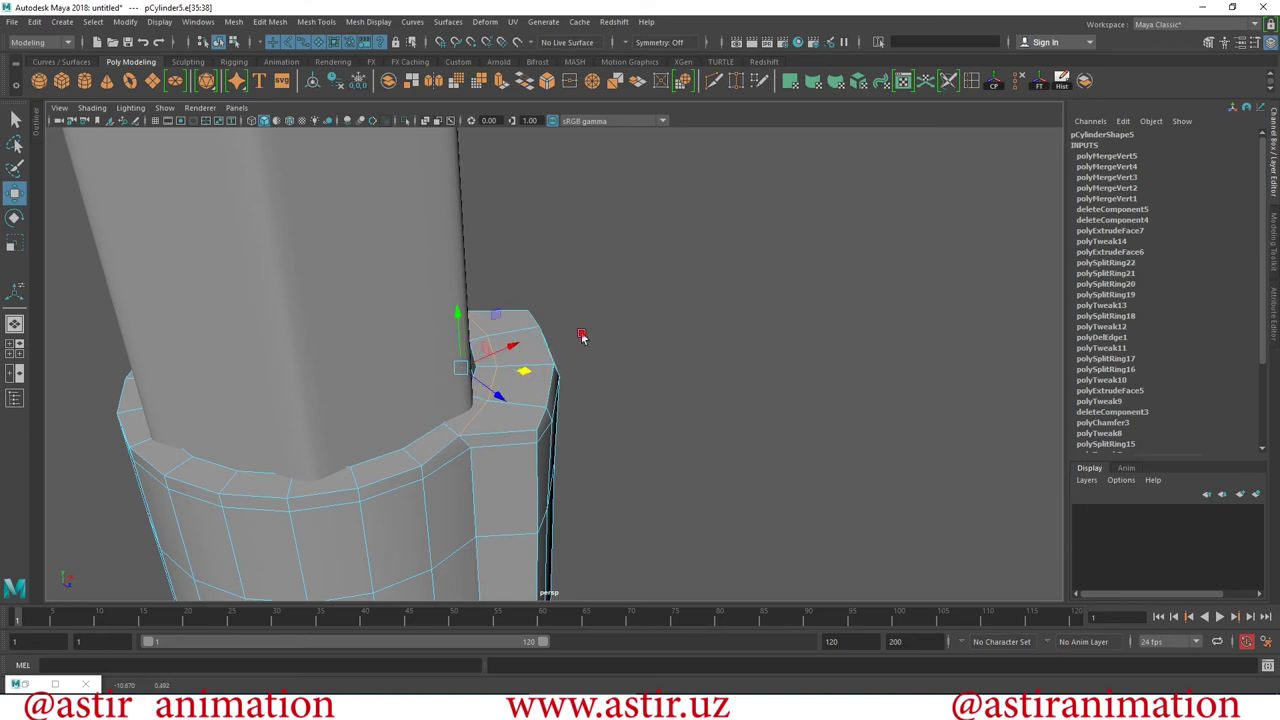
{"action": "left_click", "coordinate": [497, 345]}
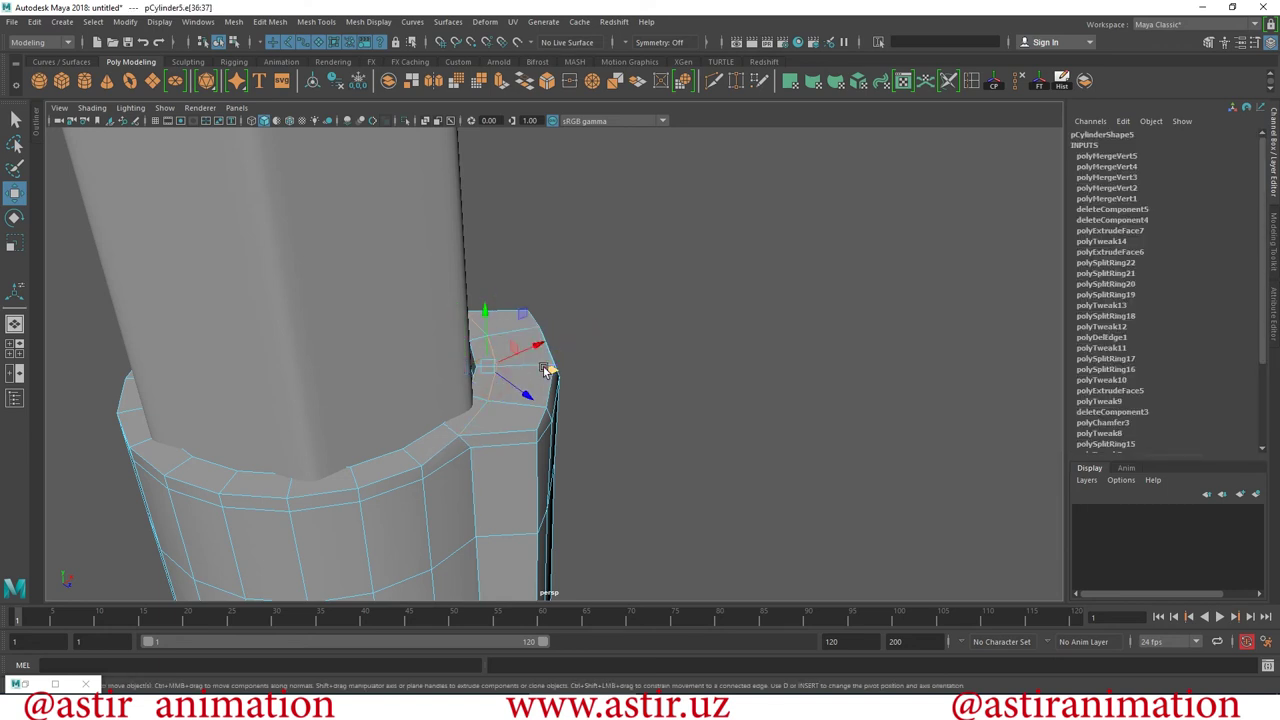
Extrude the top faces f[289:292] far upward into a thin strip beside the cap.
{"action": "right_click_drag", "start_coordinate": [520, 332], "coordinate": [511, 325]}
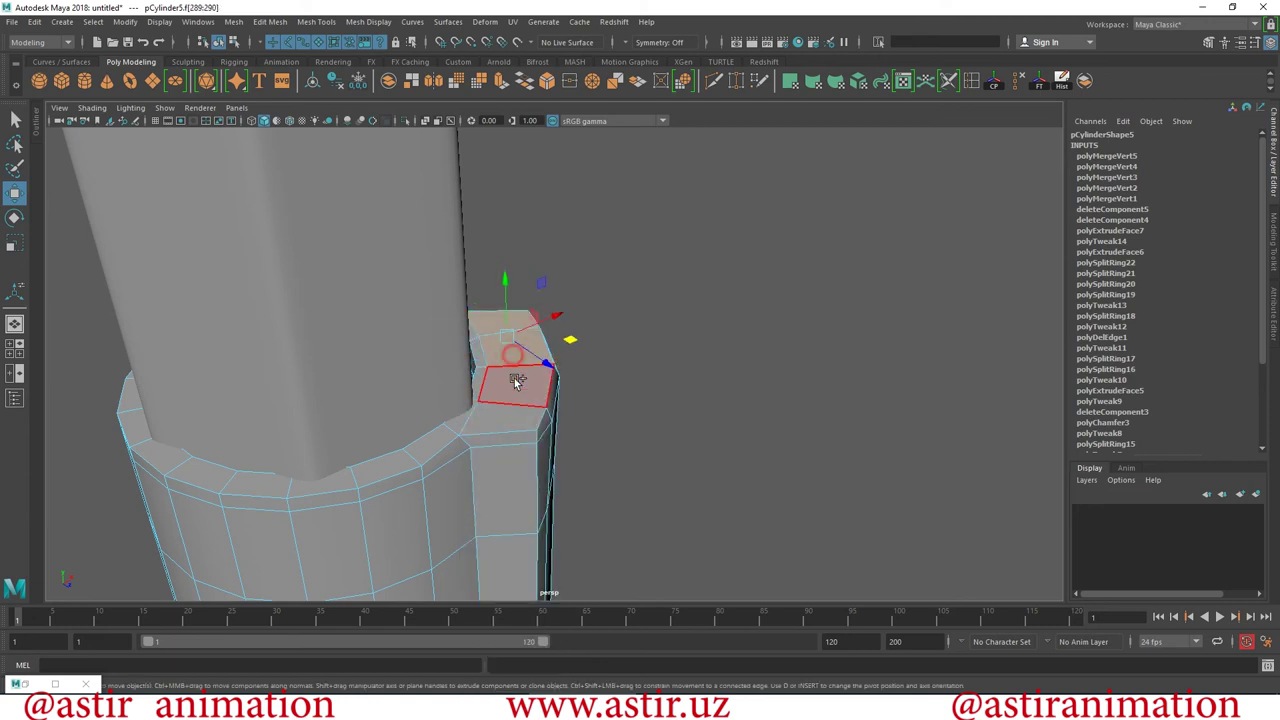
{"action": "left_click_drag", "start_coordinate": [500, 318], "coordinate": [483, 140], "text": "shift"}
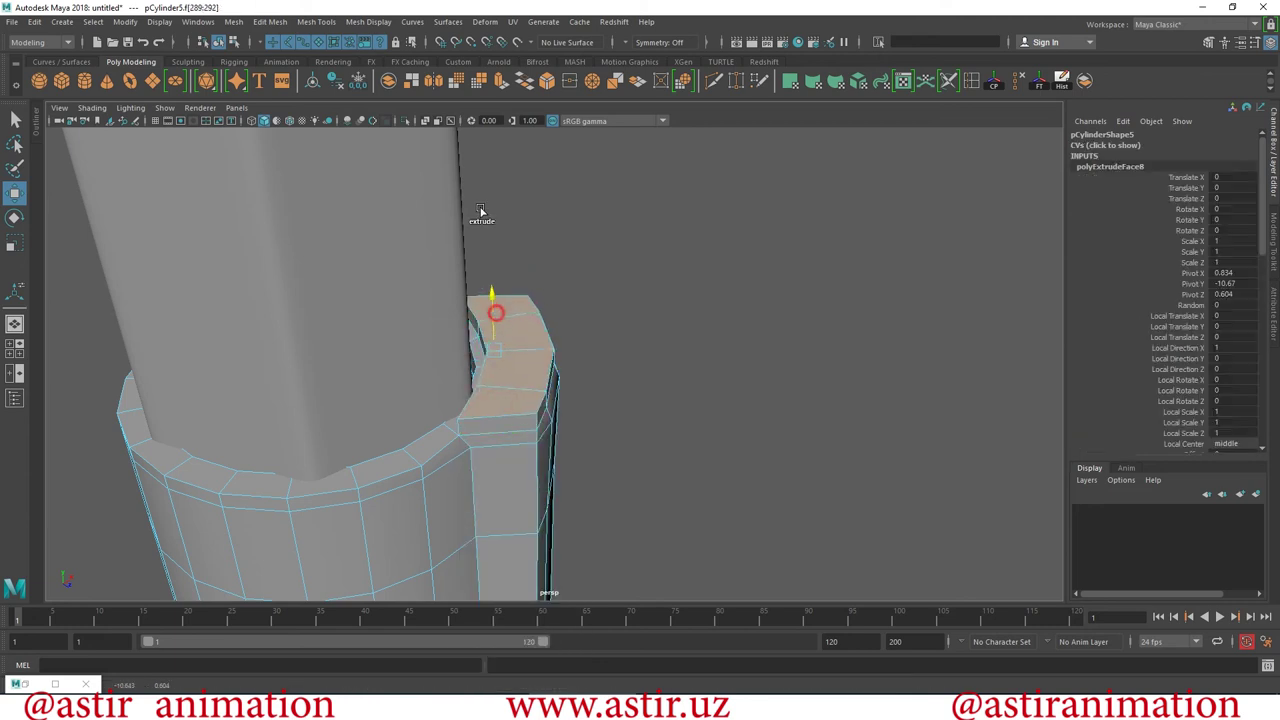
{"action": "mouse_move", "coordinate": [483, 300]}
{"action": "left_mouse_down", "text": "alt"}
{"action": "mouse_move", "coordinate": [577, 405]}
{"action": "mouse_move", "coordinate": [604, 393]}
{"action": "mouse_move", "coordinate": [568, 455]}
{"action": "mouse_move", "coordinate": [466, 441]}
{"action": "mouse_move", "coordinate": [250, 290]}
{"action": "mouse_move", "coordinate": [650, 368]}
{"action": "mouse_move", "coordinate": [591, 424]}
{"action": "mouse_move", "coordinate": [666, 460]}
{"action": "mouse_move", "coordinate": [680, 506]}
{"action": "mouse_move", "coordinate": [811, 557]}
{"action": "mouse_move", "coordinate": [427, 485]}
{"action": "mouse_move", "coordinate": [431, 551]}
{"action": "mouse_move", "coordinate": [557, 466]}
{"action": "mouse_move", "coordinate": [616, 475]}
{"action": "mouse_move", "coordinate": [689, 363]}
{"action": "mouse_move", "coordinate": [620, 389]}
{"action": "mouse_move", "coordinate": [757, 503]}
{"action": "left_mouse_up", "text": "alt"}
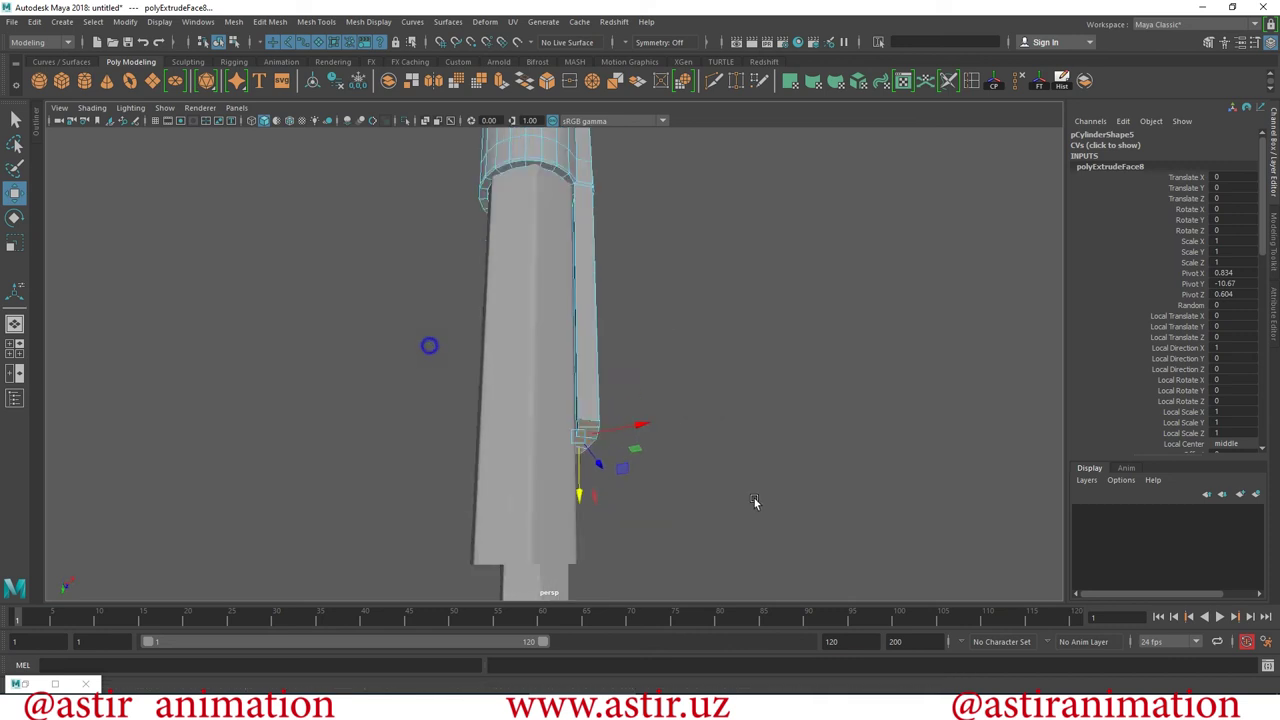
{"action": "right_click_drag", "start_coordinate": [716, 482], "coordinate": [697, 527], "text": "alt"}
{"action": "mouse_move", "coordinate": [697, 527]}
{"action": "left_mouse_down", "text": "alt"}
{"action": "mouse_move", "coordinate": [677, 534]}
{"action": "mouse_move", "coordinate": [386, 417]}
{"action": "mouse_move", "coordinate": [445, 348]}
{"action": "mouse_move", "coordinate": [569, 318]}
{"action": "mouse_move", "coordinate": [786, 303]}
{"action": "mouse_move", "coordinate": [837, 286]}
{"action": "mouse_move", "coordinate": [657, 306]}
{"action": "left_mouse_up", "text": "alt"}
{"action": "mouse_move", "coordinate": [559, 165]}
{"action": "left_mouse_down", "text": "alt"}
{"action": "mouse_move", "coordinate": [769, 300]}
{"action": "mouse_move", "coordinate": [803, 237]}
{"action": "mouse_move", "coordinate": [689, 261]}
{"action": "left_mouse_up", "text": "alt"}
{"action": "mouse_move", "coordinate": [497, 192]}
{"action": "left_mouse_down", "text": "alt"}
{"action": "mouse_move", "coordinate": [528, 323]}
{"action": "mouse_move", "coordinate": [523, 286]}
{"action": "mouse_move", "coordinate": [680, 423]}
{"action": "mouse_move", "coordinate": [645, 555]}
{"action": "mouse_move", "coordinate": [629, 363]}
{"action": "mouse_move", "coordinate": [837, 380]}
{"action": "left_mouse_up", "text": "alt"}
{"action": "left_click", "coordinate": [818, 372]}
{"action": "mouse_move", "coordinate": [553, 380]}
{"action": "left_mouse_down", "text": "alt"}
{"action": "mouse_move", "coordinate": [451, 380]}
{"action": "mouse_move", "coordinate": [480, 251]}
{"action": "left_mouse_up", "text": "alt"}
{"action": "left_click", "coordinate": [480, 251]}
Select the cap and isolate it in the viewport.
{"action": "left_click", "coordinate": [631, 240]}
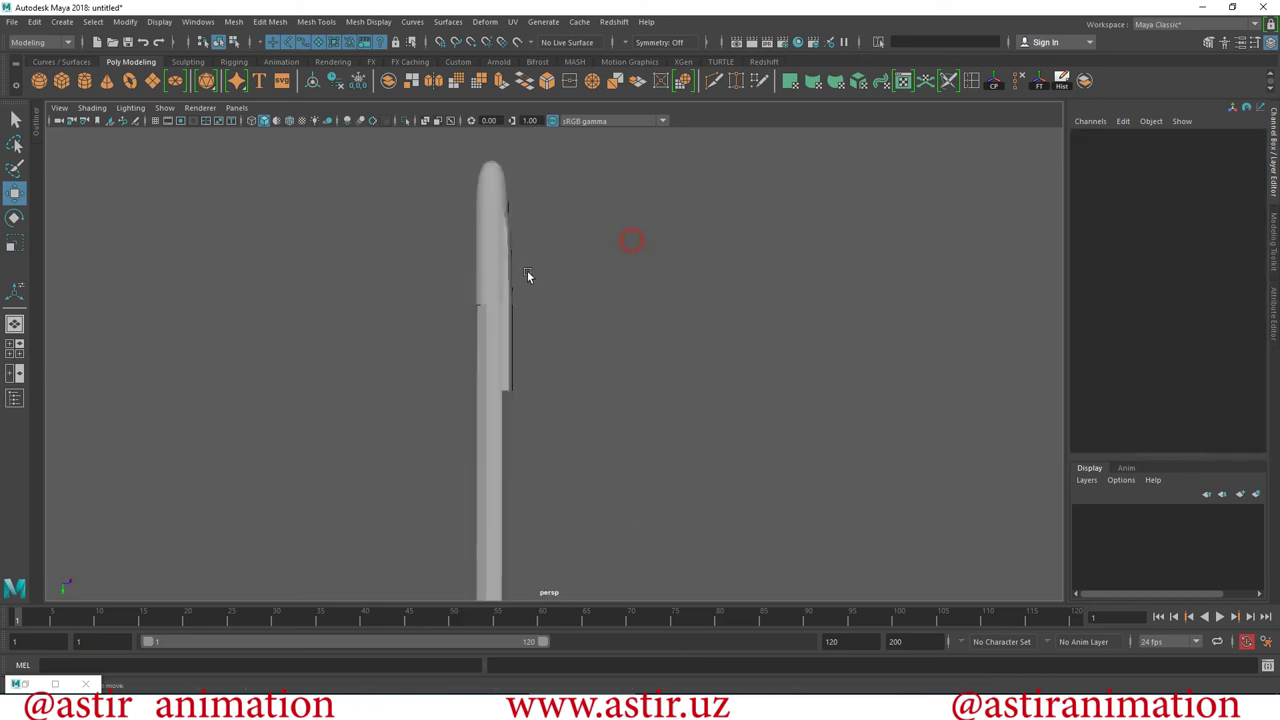
{"action": "left_click", "coordinate": [507, 277]}
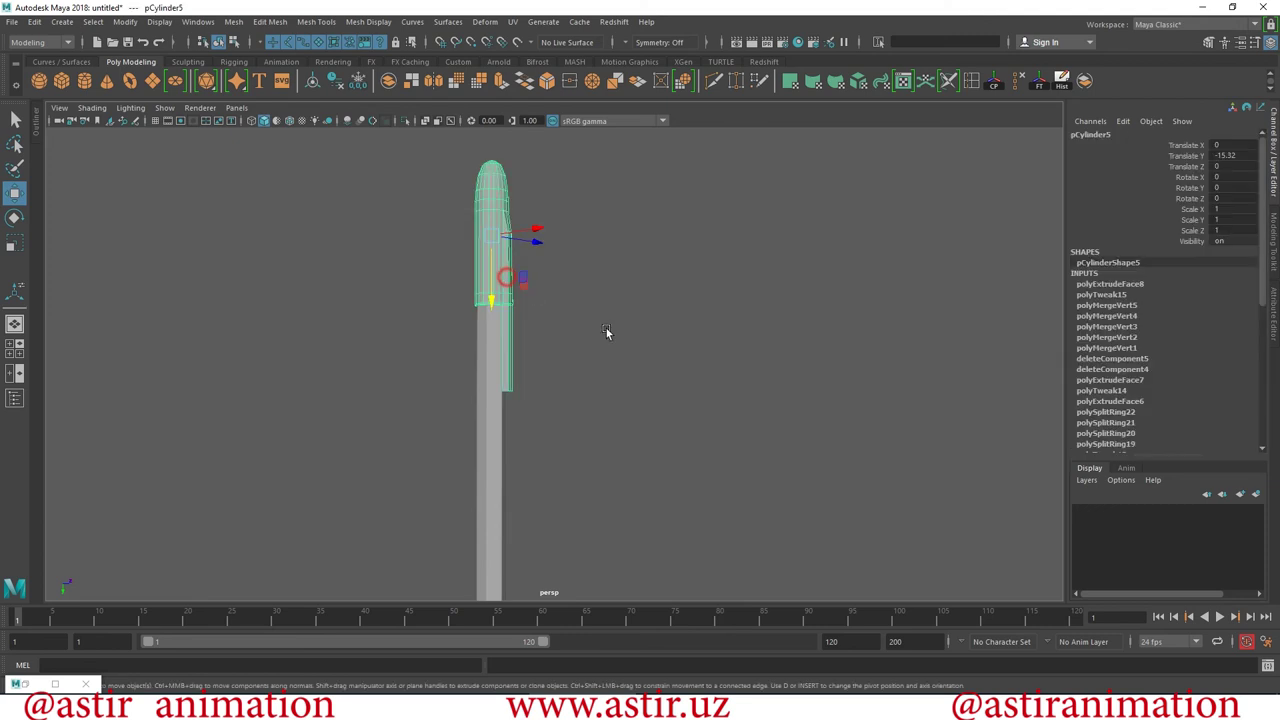
{"action": "left_click", "coordinate": [410, 118]}
{"action": "mouse_move", "coordinate": [486, 506]}
{"action": "left_mouse_down", "text": "alt"}
{"action": "mouse_move", "coordinate": [660, 397]}
{"action": "mouse_move", "coordinate": [843, 343]}
{"action": "left_mouse_up", "text": "alt"}
{"action": "mouse_move", "coordinate": [612, 316]}
{"action": "left_mouse_down", "text": "alt"}
{"action": "mouse_move", "coordinate": [881, 403]}
{"action": "mouse_move", "coordinate": [566, 434]}
{"action": "mouse_move", "coordinate": [464, 345]}
{"action": "mouse_move", "coordinate": [226, 365]}
{"action": "mouse_move", "coordinate": [541, 436]}
{"action": "mouse_move", "coordinate": [686, 486]}
{"action": "mouse_move", "coordinate": [683, 420]}
{"action": "mouse_move", "coordinate": [606, 297]}
{"action": "mouse_move", "coordinate": [720, 537]}
{"action": "mouse_move", "coordinate": [593, 357]}
{"action": "left_mouse_up", "text": "alt"}
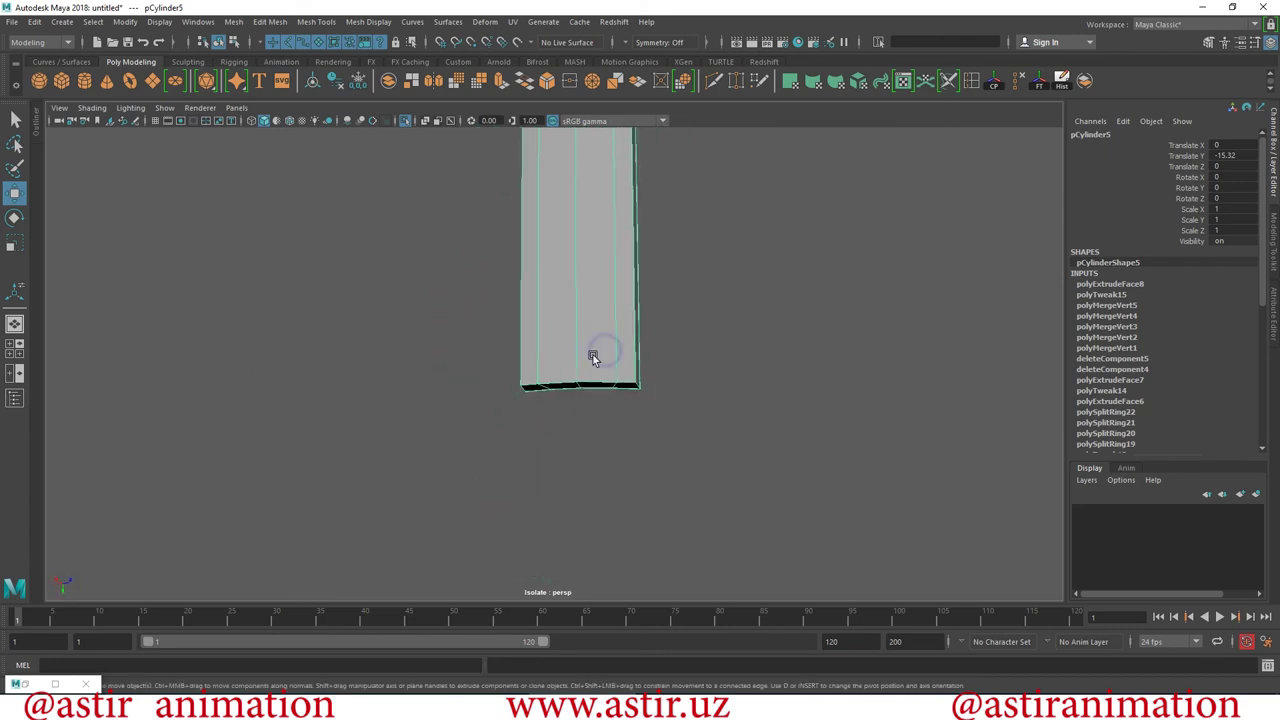
Push the column's bottom face further down and reposition its bottom edge.
{"action": "right_click_drag", "start_coordinate": [577, 332], "coordinate": [574, 366]}
{"action": "left_click", "coordinate": [595, 390]}
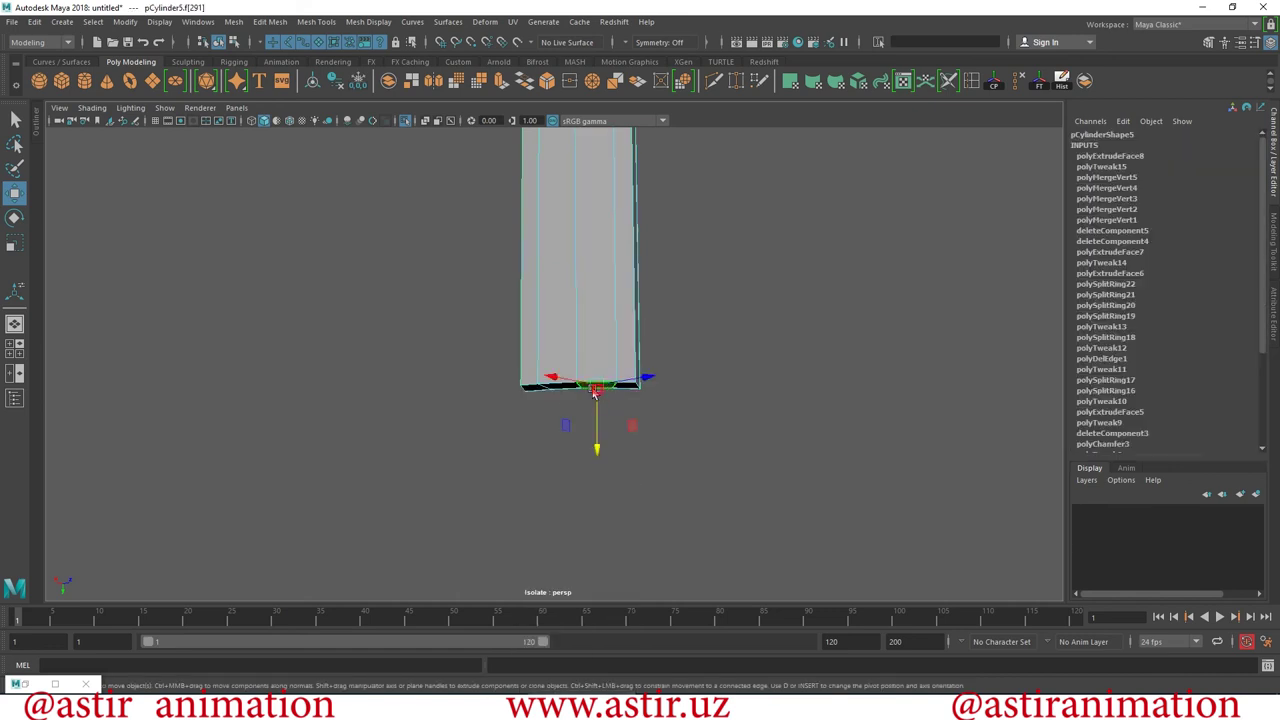
{"action": "left_click_drag", "start_coordinate": [582, 447], "coordinate": [582, 459]}
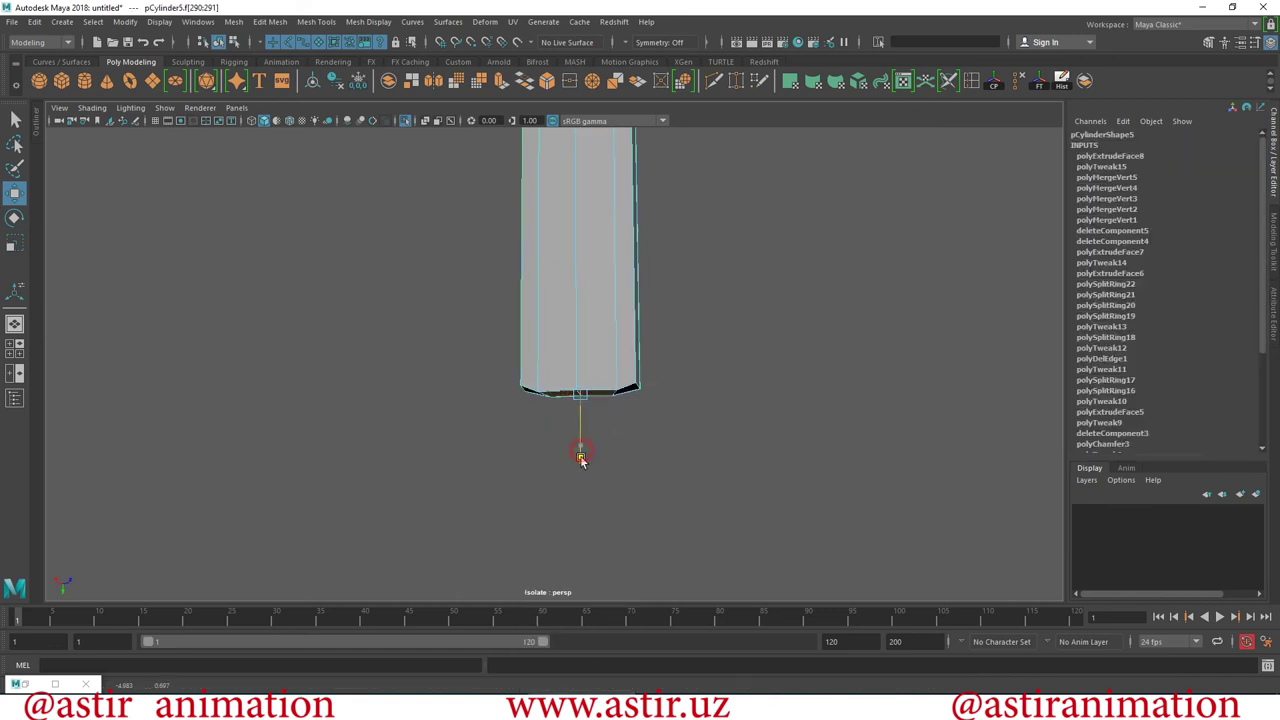
{"action": "right_click_drag", "start_coordinate": [597, 341], "coordinate": [571, 409]}
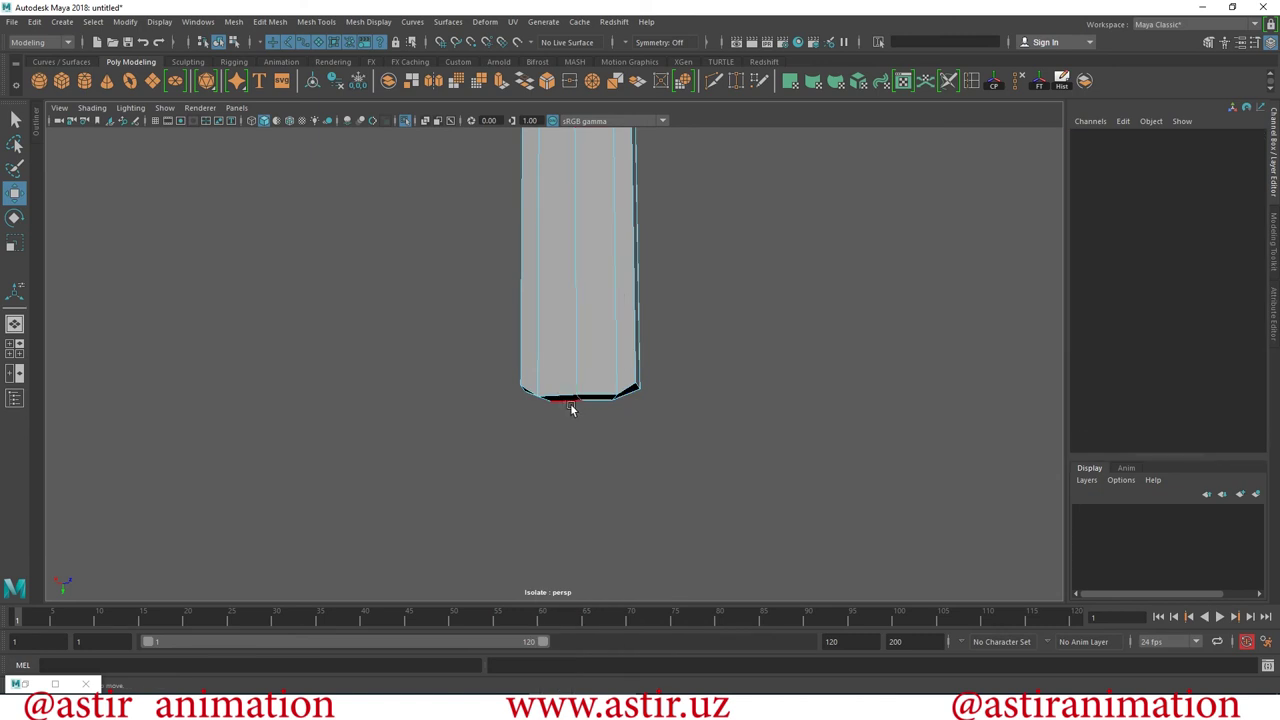
{"action": "left_click", "coordinate": [580, 401]}
{"action": "mouse_move", "coordinate": [651, 479]}
{"action": "left_mouse_down", "text": "alt"}
{"action": "mouse_move", "coordinate": [711, 371]}
{"action": "mouse_move", "coordinate": [654, 366]}
{"action": "mouse_move", "coordinate": [641, 383]}
{"action": "left_mouse_up", "text": "alt"}
{"action": "left_click_drag", "start_coordinate": [458, 414], "coordinate": [506, 388], "text": "alt"}
{"action": "mouse_move", "coordinate": [556, 462]}
{"action": "left_mouse_down"}
{"action": "mouse_move", "coordinate": [551, 440]}
{"action": "mouse_move", "coordinate": [491, 434]}
{"action": "mouse_move", "coordinate": [157, 457]}
{"action": "mouse_move", "coordinate": [377, 320]}
{"action": "mouse_move", "coordinate": [223, 326]}
{"action": "mouse_move", "coordinate": [508, 272]}
{"action": "left_mouse_up"}
Insert an edge loop on the wider upper section.
{"action": "right_click_drag", "start_coordinate": [508, 272], "coordinate": [578, 252]}
{"action": "mouse_move", "coordinate": [507, 316]}
{"action": "right_mouse_down", "text": "alt"}
{"action": "mouse_move", "coordinate": [929, 371]}
{"action": "mouse_move", "coordinate": [951, 352]}
{"action": "right_mouse_up", "text": "alt"}
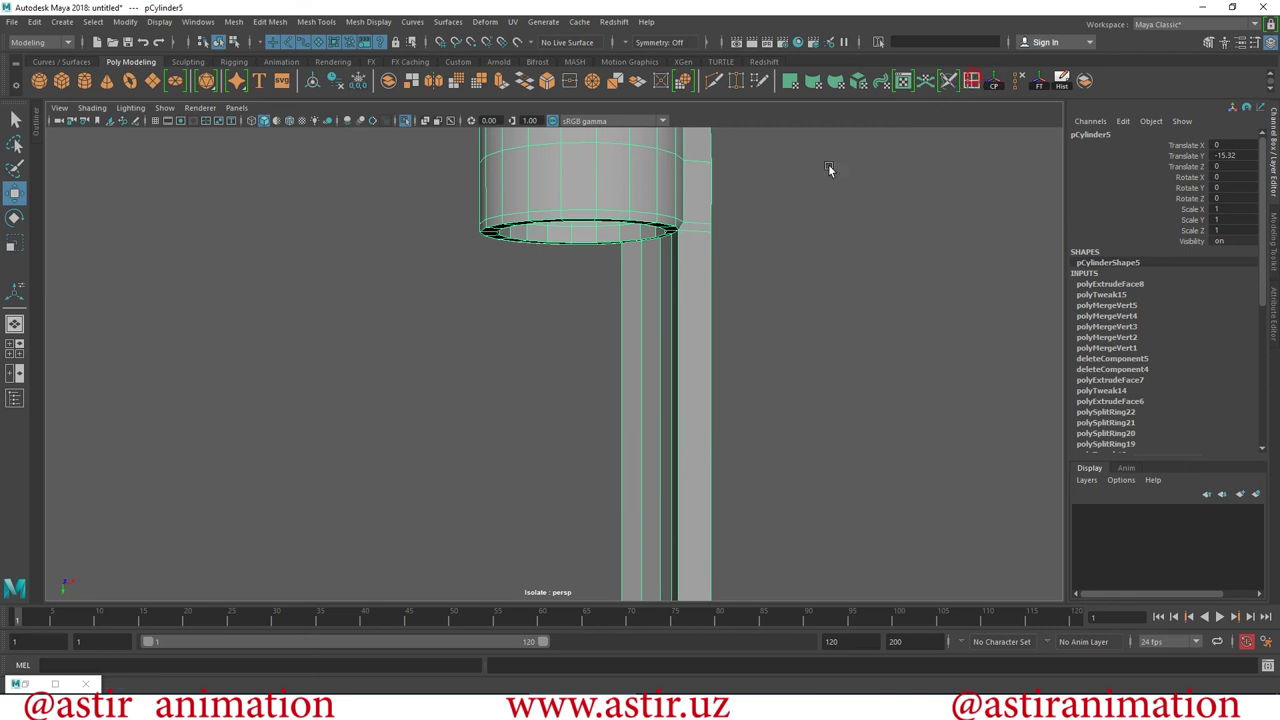
{"action": "right_click_drag", "start_coordinate": [828, 168], "coordinate": [666, 252], "text": "shift"}
{"action": "left_click", "coordinate": [677, 247]}
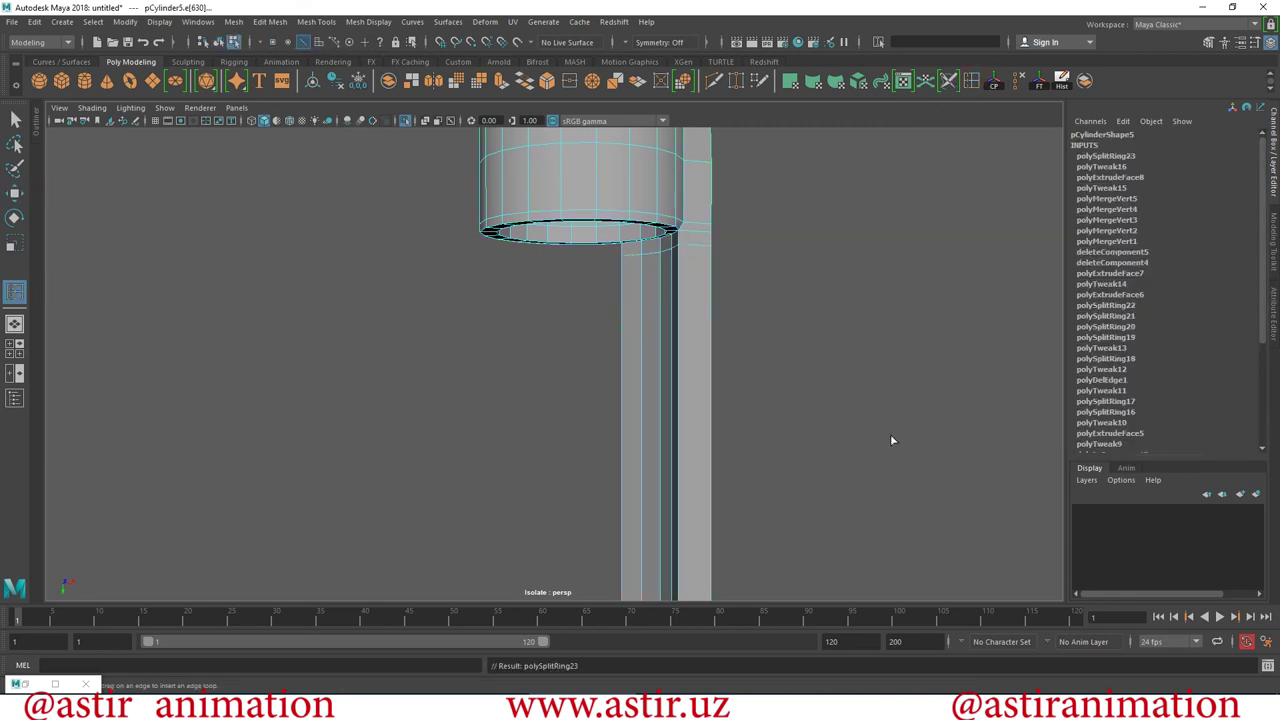
Add two edge loops near the lower end of the narrow column.
{"action": "middle_click_drag", "start_coordinate": [890, 434], "coordinate": [828, 178], "text": "alt"}
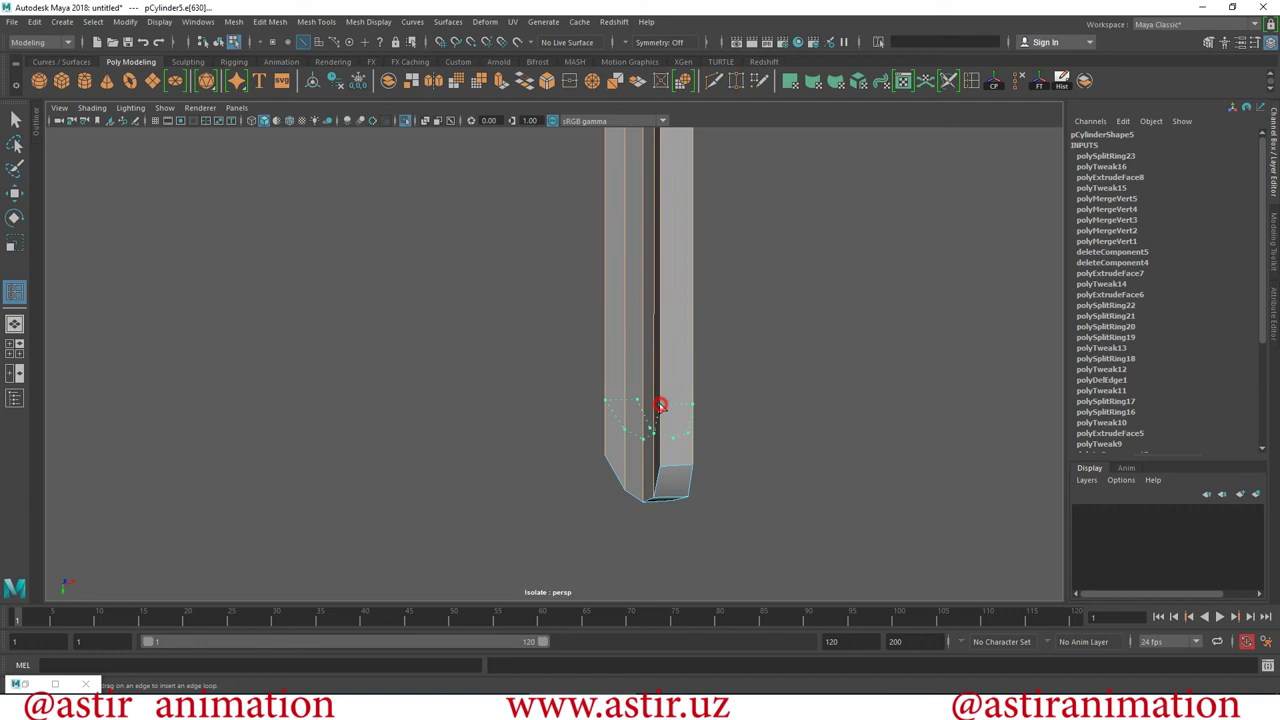
{"action": "left_click_drag", "start_coordinate": [713, 420], "coordinate": [713, 420]}
{"action": "middle_click_drag", "start_coordinate": [920, 374], "coordinate": [552, 291], "text": "alt"}
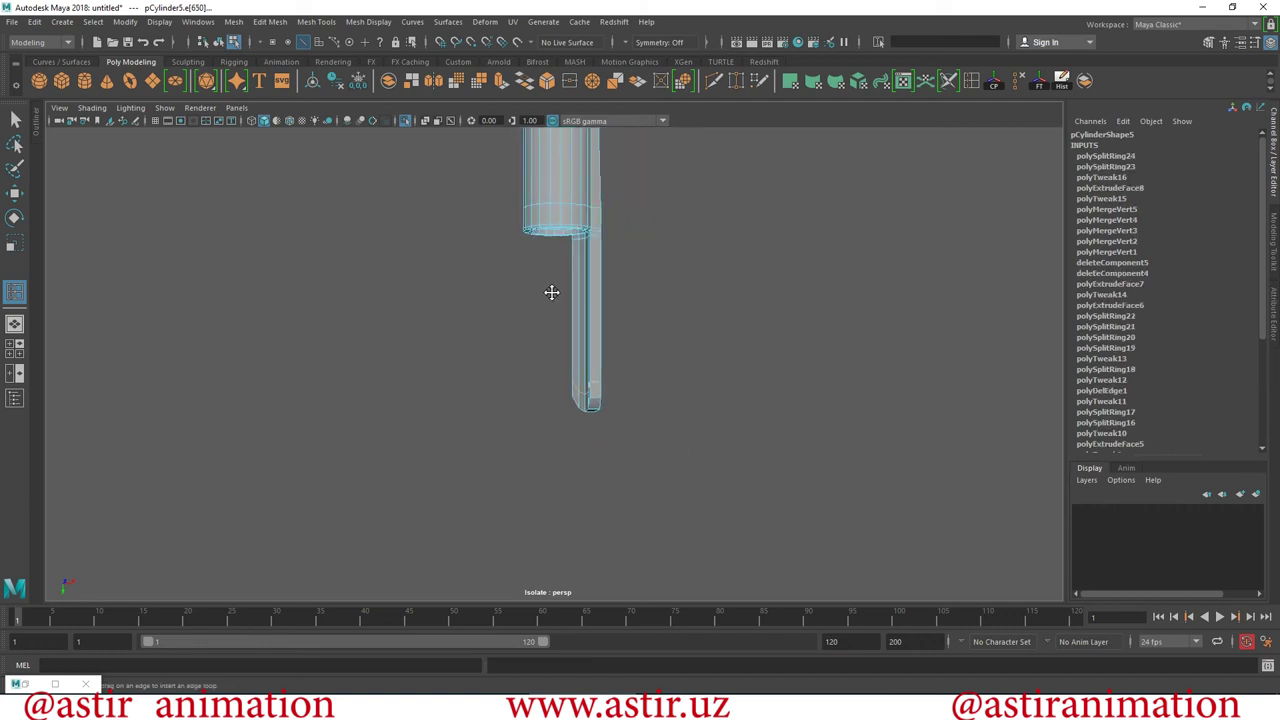
{"action": "left_click", "coordinate": [598, 346]}
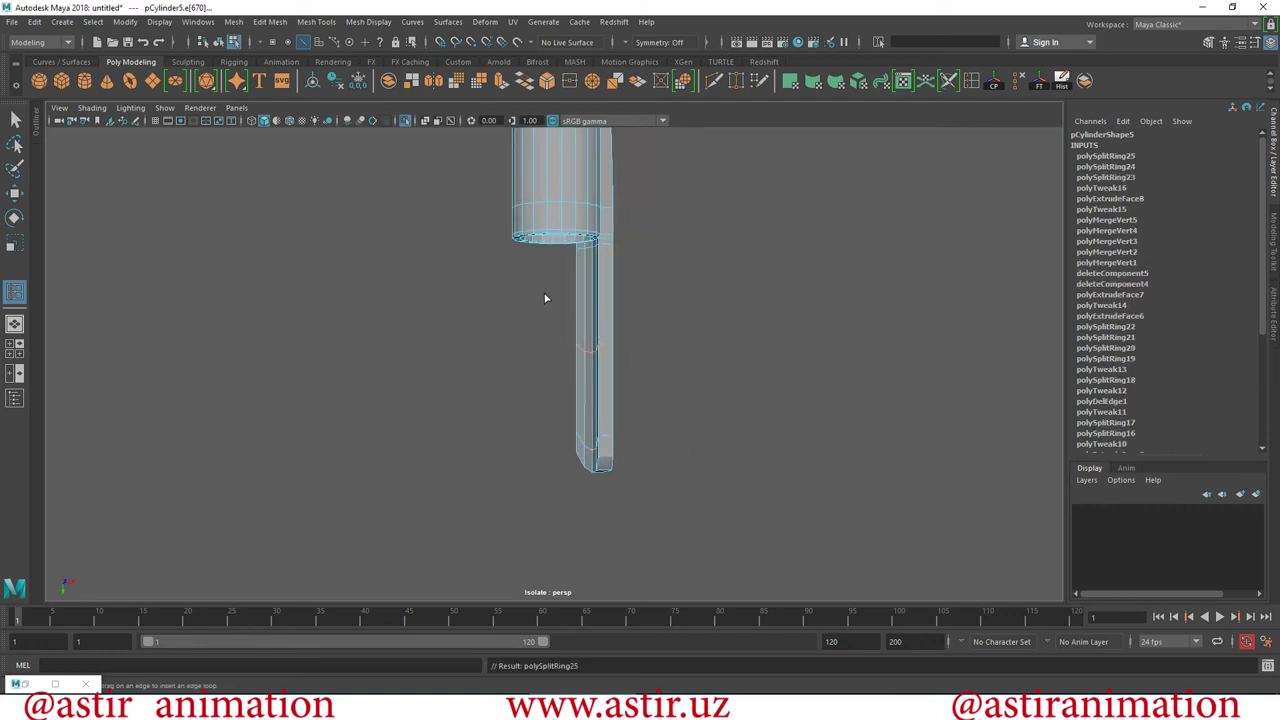
{"action": "middle_click_drag", "start_coordinate": [551, 275], "coordinate": [703, 400], "text": "alt"}
{"action": "scroll", "coordinate": [620, 330], "scroll_direction": "up", "scroll_amount": 2}
Return to object mode, reselect the column and switch to edge selection.
{"action": "right_click_drag", "start_coordinate": [529, 263], "coordinate": [594, 246]}
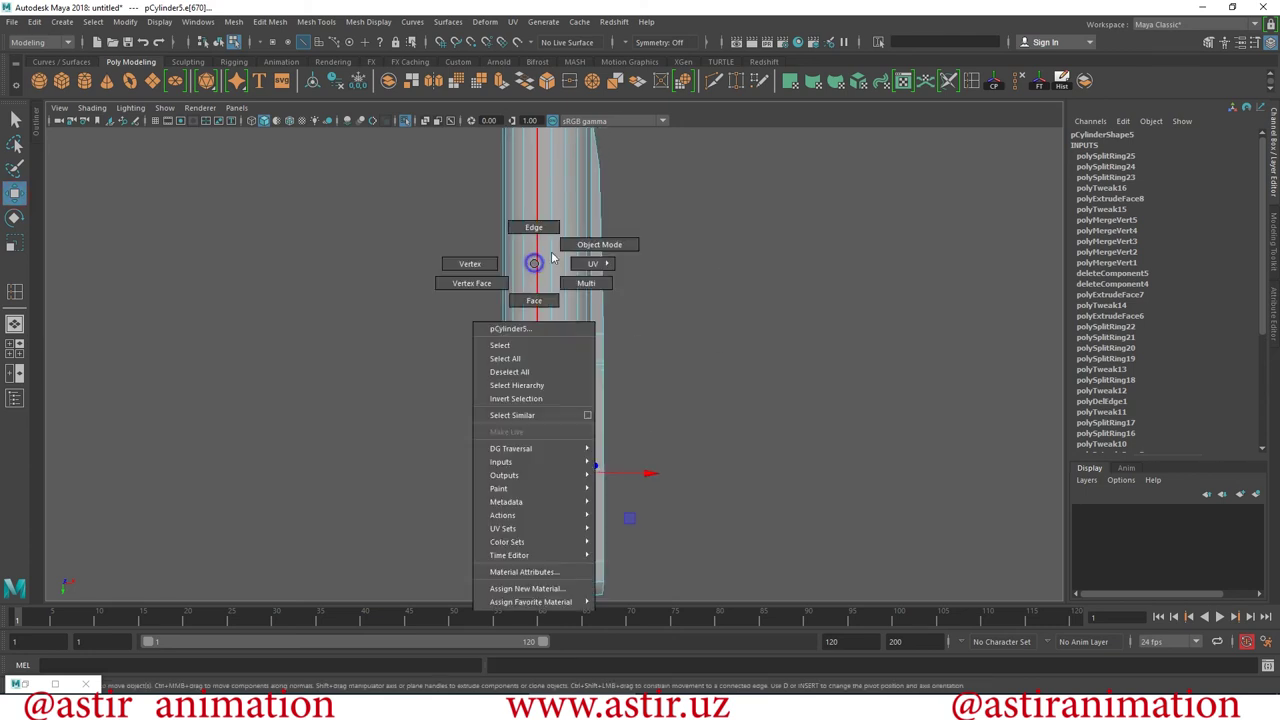
{"action": "left_click", "coordinate": [802, 296]}
{"action": "mouse_move", "coordinate": [834, 429]}
{"action": "left_mouse_down", "text": "alt"}
{"action": "mouse_move", "coordinate": [646, 397]}
{"action": "mouse_move", "coordinate": [589, 431]}
{"action": "mouse_move", "coordinate": [677, 423]}
{"action": "mouse_move", "coordinate": [591, 346]}
{"action": "mouse_move", "coordinate": [597, 383]}
{"action": "mouse_move", "coordinate": [420, 347]}
{"action": "mouse_move", "coordinate": [520, 457]}
{"action": "mouse_move", "coordinate": [660, 386]}
{"action": "mouse_move", "coordinate": [723, 449]}
{"action": "mouse_move", "coordinate": [569, 325]}
{"action": "mouse_move", "coordinate": [556, 184]}
{"action": "left_mouse_up", "text": "alt"}
{"action": "left_click", "coordinate": [569, 325]}
{"action": "right_click_drag", "start_coordinate": [556, 184], "coordinate": [777, 363], "text": "alt"}
{"action": "mouse_move", "coordinate": [777, 363]}
{"action": "left_mouse_down", "text": "alt"}
{"action": "mouse_move", "coordinate": [663, 294]}
{"action": "mouse_move", "coordinate": [626, 434]}
{"action": "mouse_move", "coordinate": [580, 360]}
{"action": "mouse_move", "coordinate": [671, 329]}
{"action": "mouse_move", "coordinate": [560, 357]}
{"action": "mouse_move", "coordinate": [547, 297]}
{"action": "left_mouse_up", "text": "alt"}
{"action": "key", "text": "F10"}
Move the two tip edges and an edge loop up to reshape the column's tip.
{"action": "left_click", "coordinate": [555, 357]}
{"action": "left_click", "coordinate": [514, 362], "text": "shift"}
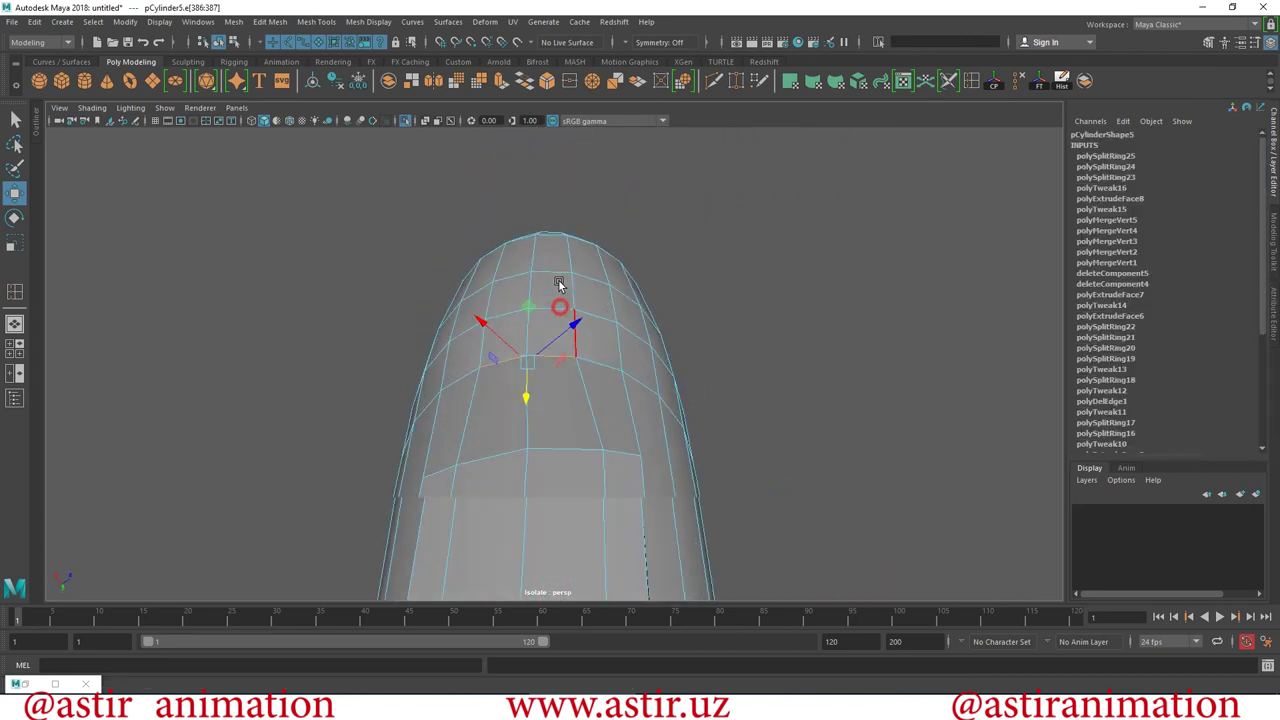
{"action": "middle_click_drag", "start_coordinate": [530, 300], "coordinate": [528, 295]}
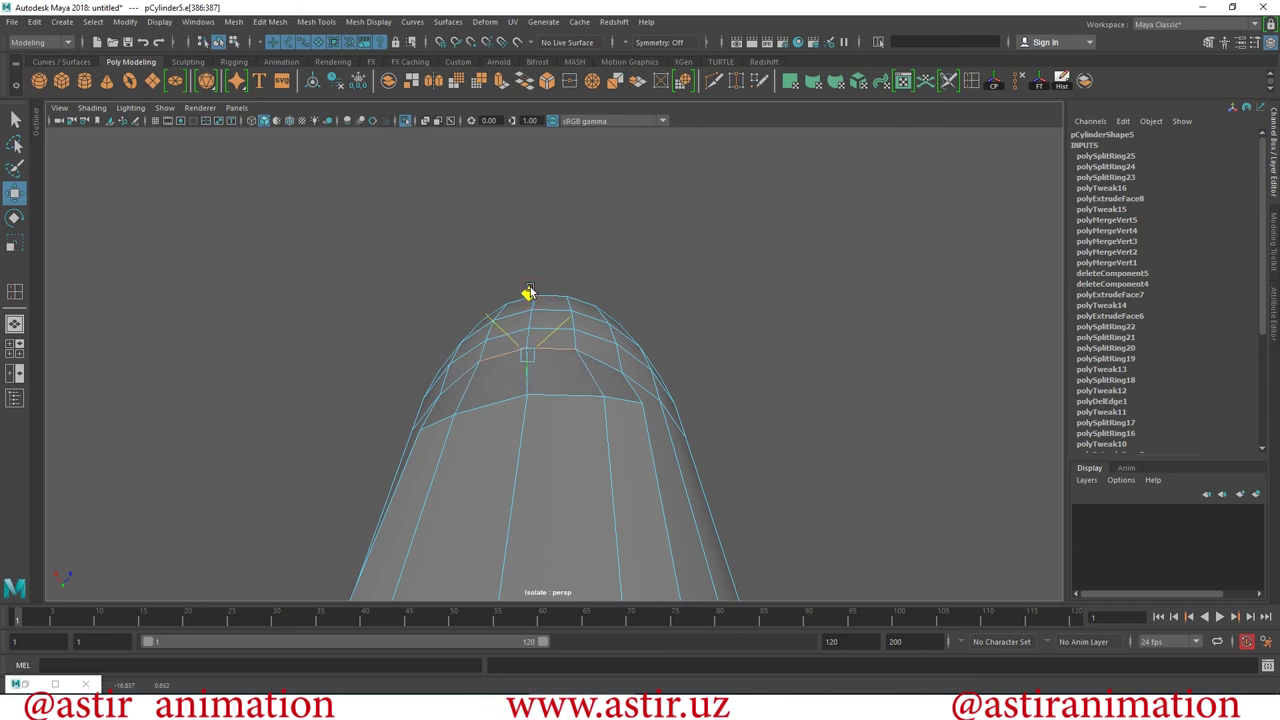
{"action": "left_click_drag", "start_coordinate": [528, 292], "coordinate": [344, 376], "text": "alt"}
{"action": "mouse_move", "coordinate": [546, 452]}
{"action": "left_mouse_down", "text": "alt"}
{"action": "mouse_move", "coordinate": [669, 329]}
{"action": "mouse_move", "coordinate": [651, 400]}
{"action": "mouse_move", "coordinate": [632, 377]}
{"action": "mouse_move", "coordinate": [843, 400]}
{"action": "mouse_move", "coordinate": [591, 446]}
{"action": "mouse_move", "coordinate": [569, 437]}
{"action": "left_mouse_up", "text": "alt"}
{"action": "mouse_move", "coordinate": [568, 493]}
{"action": "left_mouse_down", "text": "alt"}
{"action": "mouse_move", "coordinate": [503, 429]}
{"action": "mouse_move", "coordinate": [380, 437]}
{"action": "mouse_move", "coordinate": [480, 397]}
{"action": "left_mouse_up", "text": "alt"}
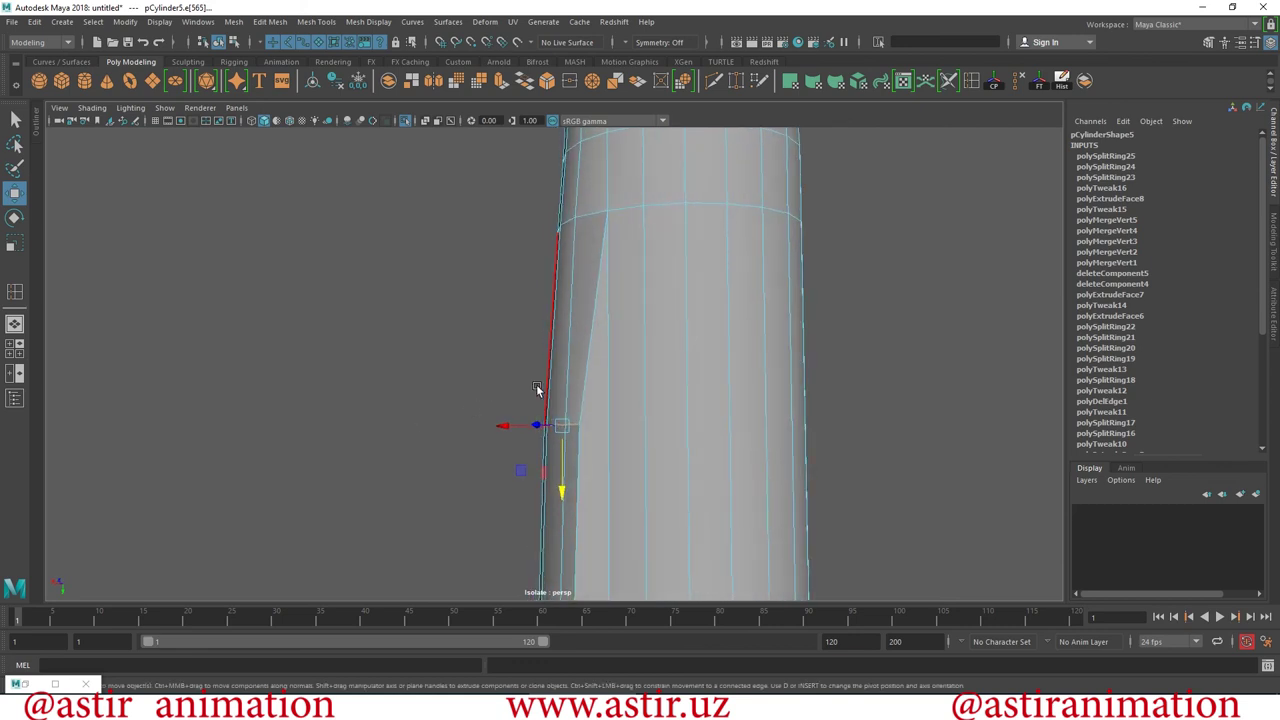
{"action": "mouse_move", "coordinate": [662, 425]}
{"action": "left_mouse_down", "text": "alt"}
{"action": "mouse_move", "coordinate": [651, 428]}
{"action": "mouse_move", "coordinate": [720, 349]}
{"action": "left_mouse_up", "text": "alt"}
Slide another edge loop down the column and preview the mesh smoothed.
{"action": "left_click", "coordinate": [735, 341]}
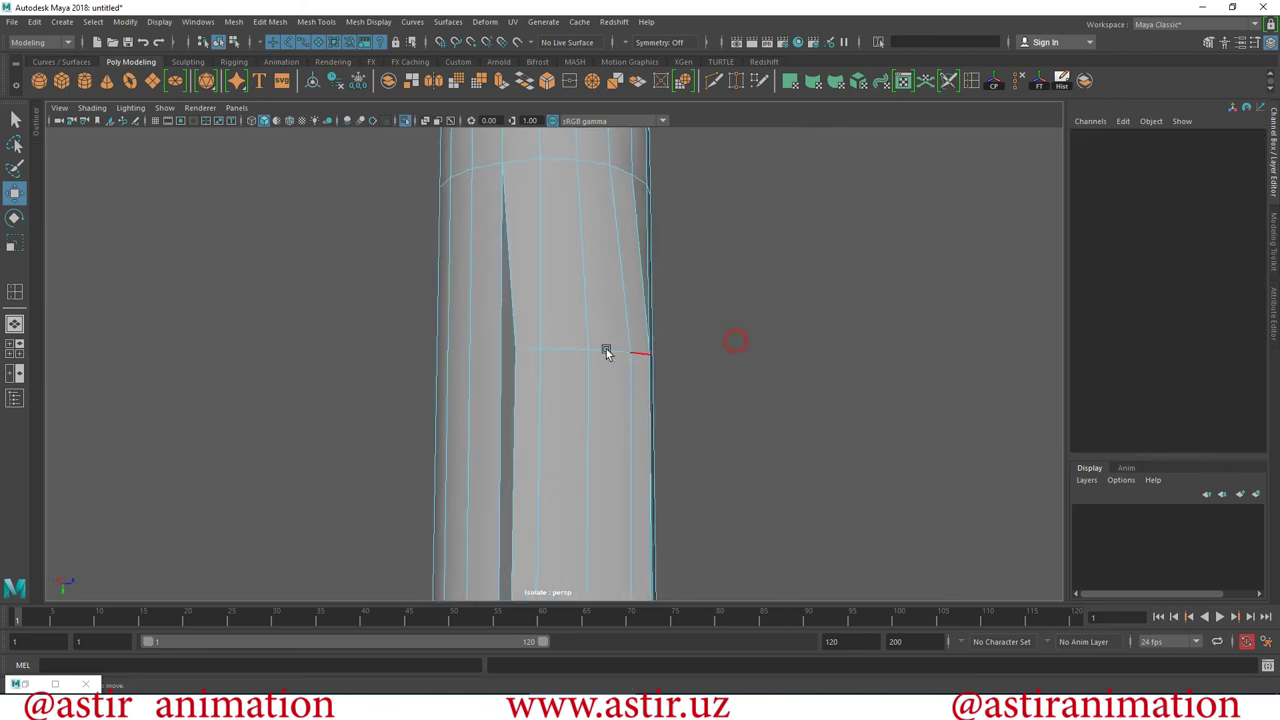
{"action": "left_click", "coordinate": [595, 353]}
{"action": "mouse_move", "coordinate": [585, 416]}
{"action": "left_mouse_down"}
{"action": "mouse_move", "coordinate": [587, 457]}
{"action": "mouse_move", "coordinate": [854, 385]}
{"action": "mouse_move", "coordinate": [838, 384]}
{"action": "left_mouse_up"}
{"action": "mouse_move", "coordinate": [595, 313]}
{"action": "left_mouse_down", "text": "alt"}
{"action": "mouse_move", "coordinate": [594, 400]}
{"action": "mouse_move", "coordinate": [703, 310]}
{"action": "left_mouse_up", "text": "alt"}
{"action": "key", "text": "3"}
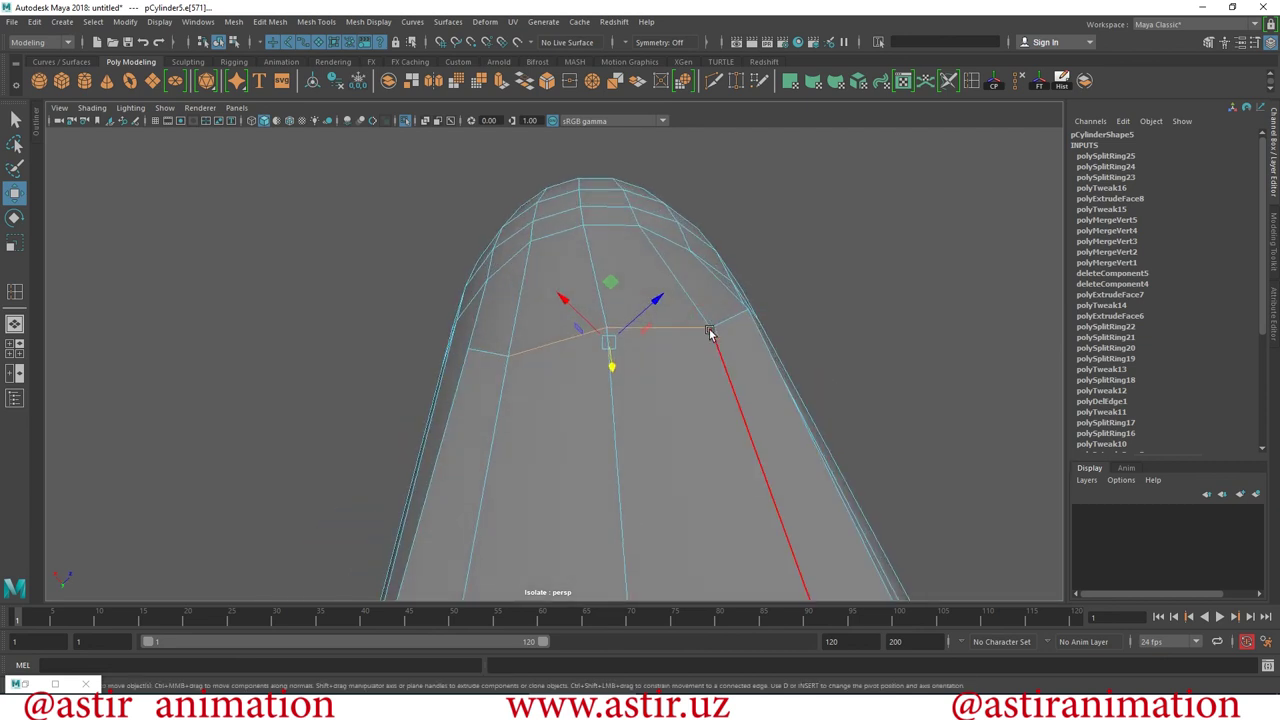
Inspect the column's neck and reselect the column for the underside view.
{"action": "mouse_move", "coordinate": [634, 264]}
{"action": "left_mouse_down", "text": "alt"}
{"action": "mouse_move", "coordinate": [763, 209]}
{"action": "mouse_move", "coordinate": [909, 423]}
{"action": "mouse_move", "coordinate": [641, 475]}
{"action": "mouse_move", "coordinate": [712, 503]}
{"action": "left_mouse_up", "text": "alt"}
{"action": "left_click", "coordinate": [909, 423]}
{"action": "right_click_drag", "start_coordinate": [712, 503], "coordinate": [614, 521], "text": "alt"}
{"action": "mouse_move", "coordinate": [614, 521]}
{"action": "left_mouse_down", "text": "alt"}
{"action": "mouse_move", "coordinate": [660, 380]}
{"action": "mouse_move", "coordinate": [802, 378]}
{"action": "mouse_move", "coordinate": [851, 447]}
{"action": "mouse_move", "coordinate": [851, 480]}
{"action": "mouse_move", "coordinate": [866, 380]}
{"action": "mouse_move", "coordinate": [654, 349]}
{"action": "mouse_move", "coordinate": [670, 330]}
{"action": "mouse_move", "coordinate": [846, 486]}
{"action": "mouse_move", "coordinate": [592, 481]}
{"action": "left_mouse_up", "text": "alt"}
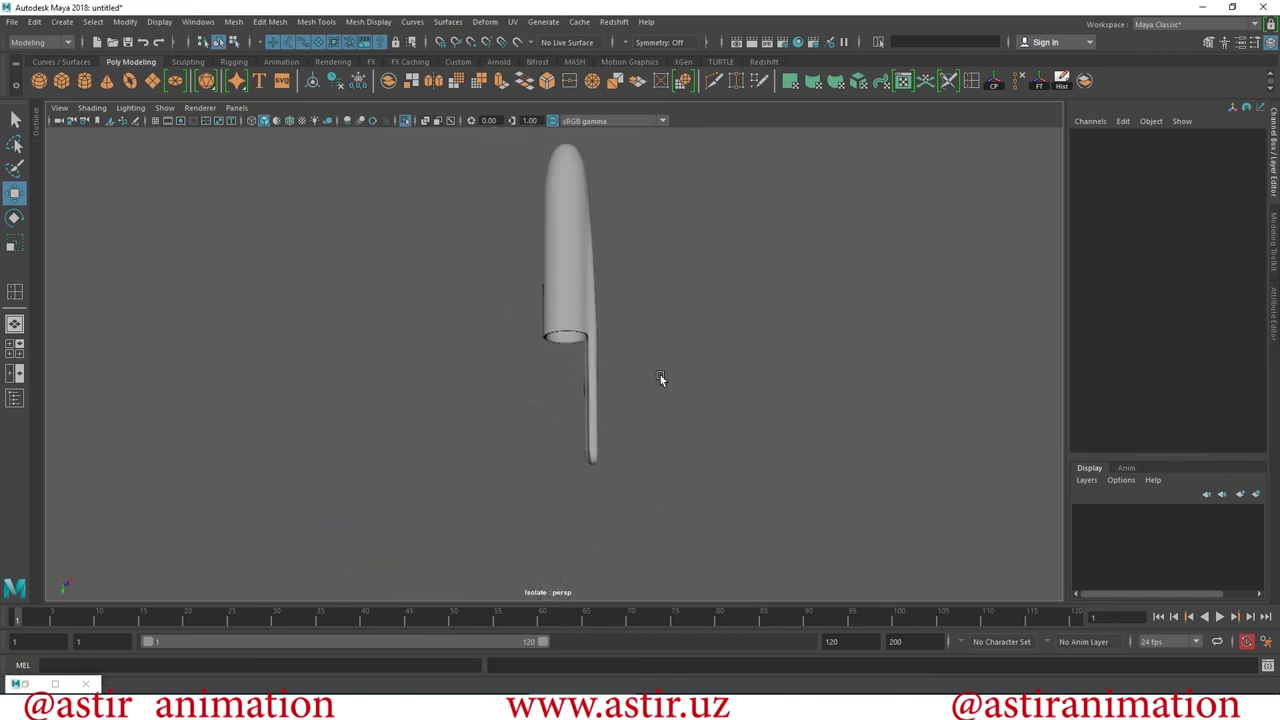
{"action": "mouse_move", "coordinate": [592, 481]}
{"action": "right_mouse_down", "text": "alt"}
{"action": "mouse_move", "coordinate": [834, 479]}
{"action": "mouse_move", "coordinate": [943, 493]}
{"action": "right_mouse_up", "text": "alt"}
{"action": "left_click", "coordinate": [544, 248]}
{"action": "mouse_move", "coordinate": [490, 205]}
{"action": "left_mouse_down", "text": "alt"}
{"action": "mouse_move", "coordinate": [512, 230]}
{"action": "mouse_move", "coordinate": [535, 343]}
{"action": "mouse_move", "coordinate": [595, 123]}
{"action": "left_mouse_up", "text": "alt"}
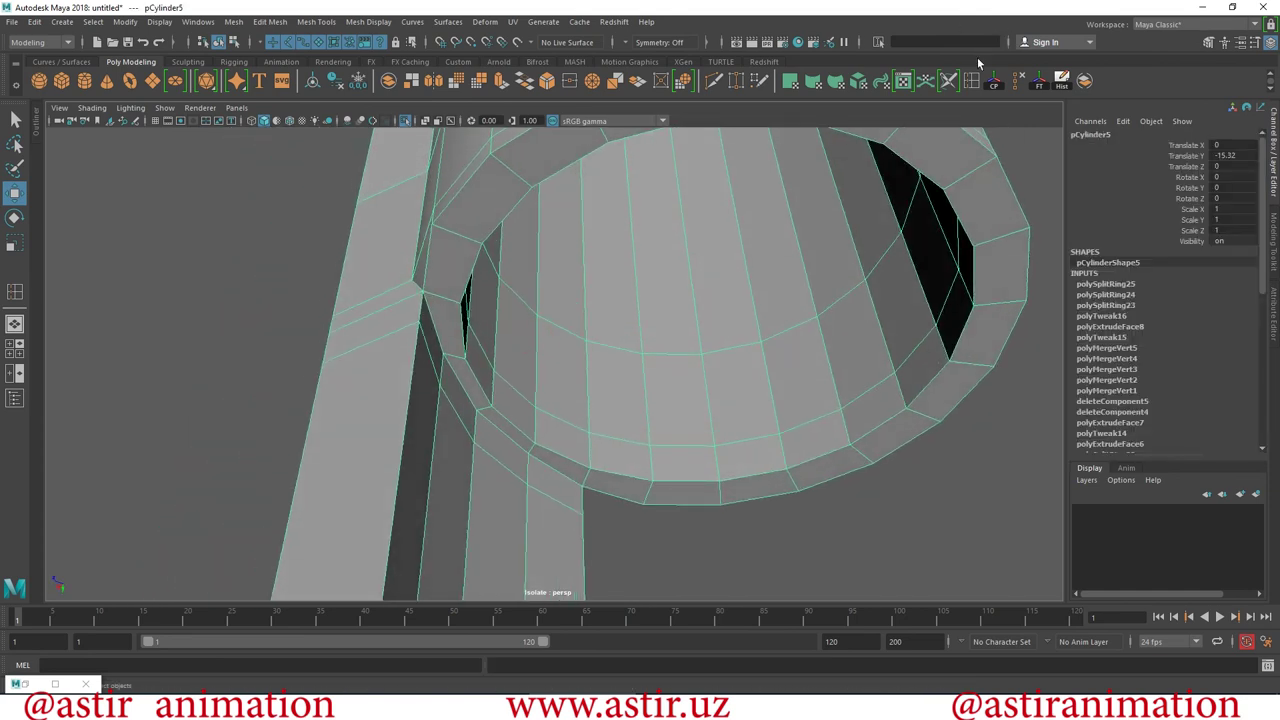
Insert a supporting edge loop around the cap's open underside rim, then return to object mode.
{"action": "left_click", "coordinate": [928, 82]}
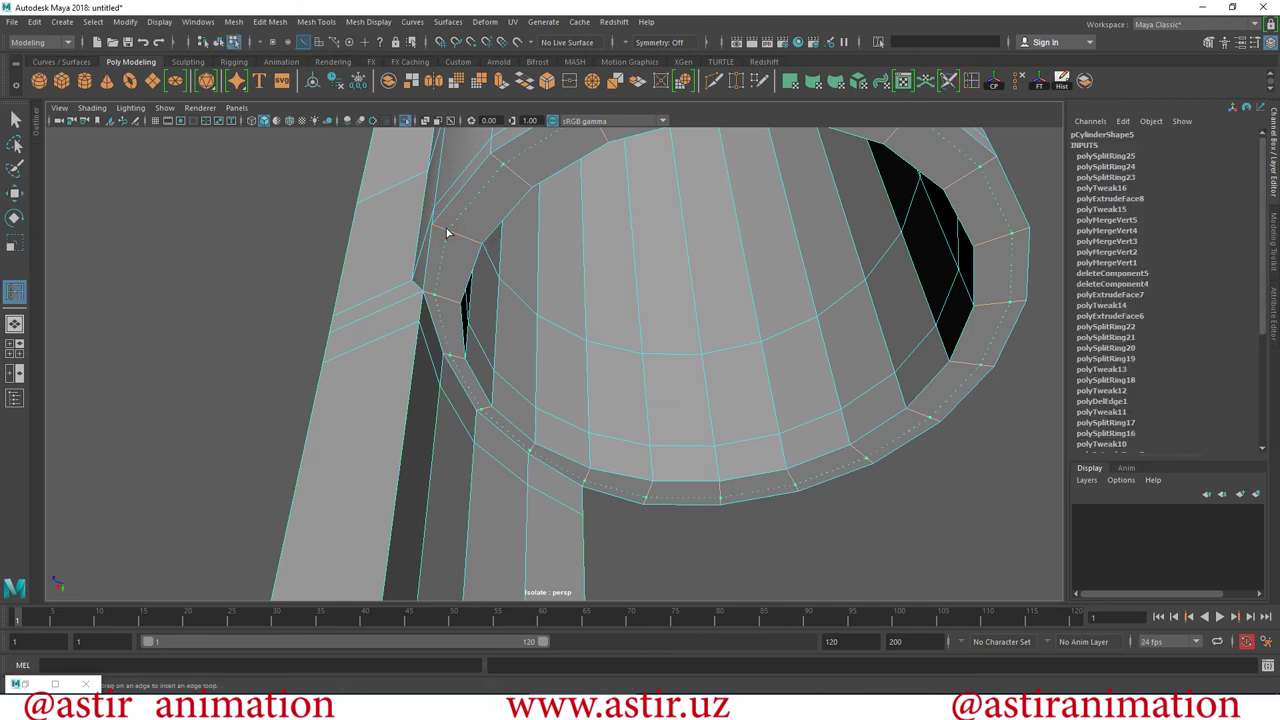
{"action": "left_click", "coordinate": [450, 230]}
{"action": "mouse_move", "coordinate": [818, 353]}
{"action": "left_mouse_down", "text": "alt"}
{"action": "mouse_move", "coordinate": [700, 369]}
{"action": "mouse_move", "coordinate": [600, 457]}
{"action": "mouse_move", "coordinate": [740, 490]}
{"action": "mouse_move", "coordinate": [557, 443]}
{"action": "mouse_move", "coordinate": [557, 286]}
{"action": "left_mouse_up", "text": "alt"}
{"action": "scroll", "coordinate": [536, 263], "scroll_direction": "down", "scroll_amount": 3}
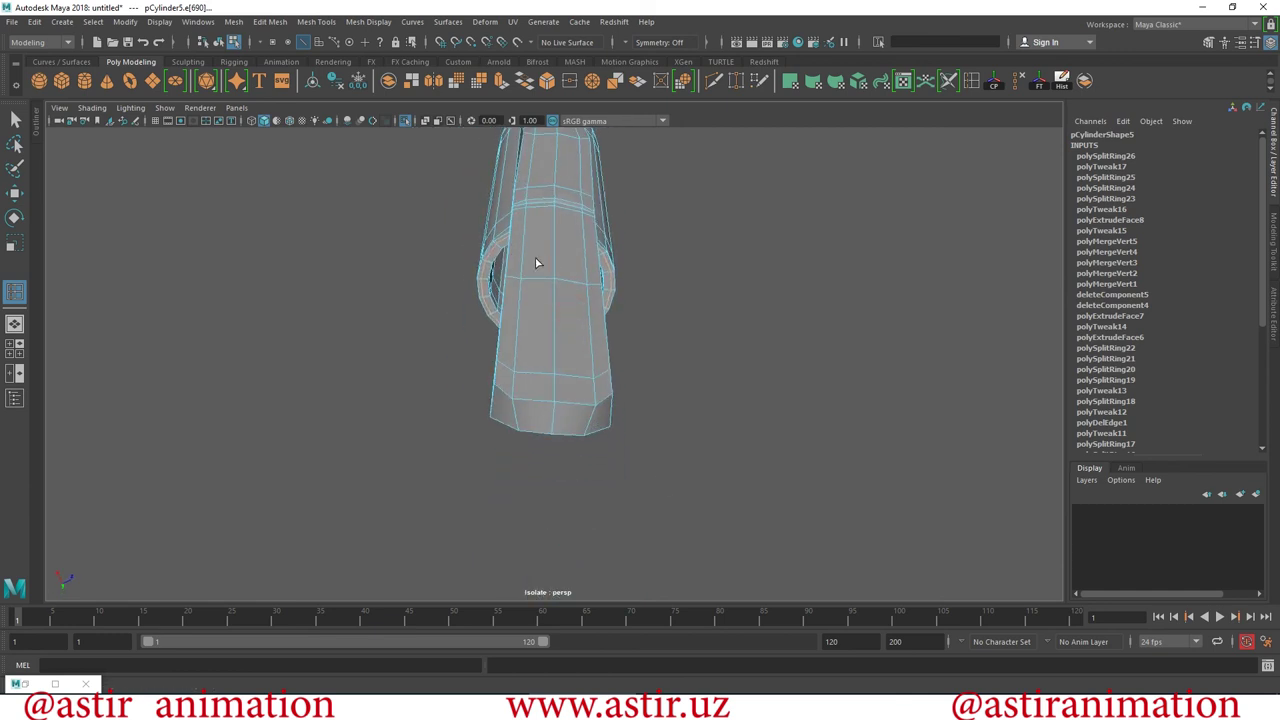
{"action": "left_click", "coordinate": [14, 193]}
{"action": "right_click_drag", "start_coordinate": [531, 210], "coordinate": [590, 186]}
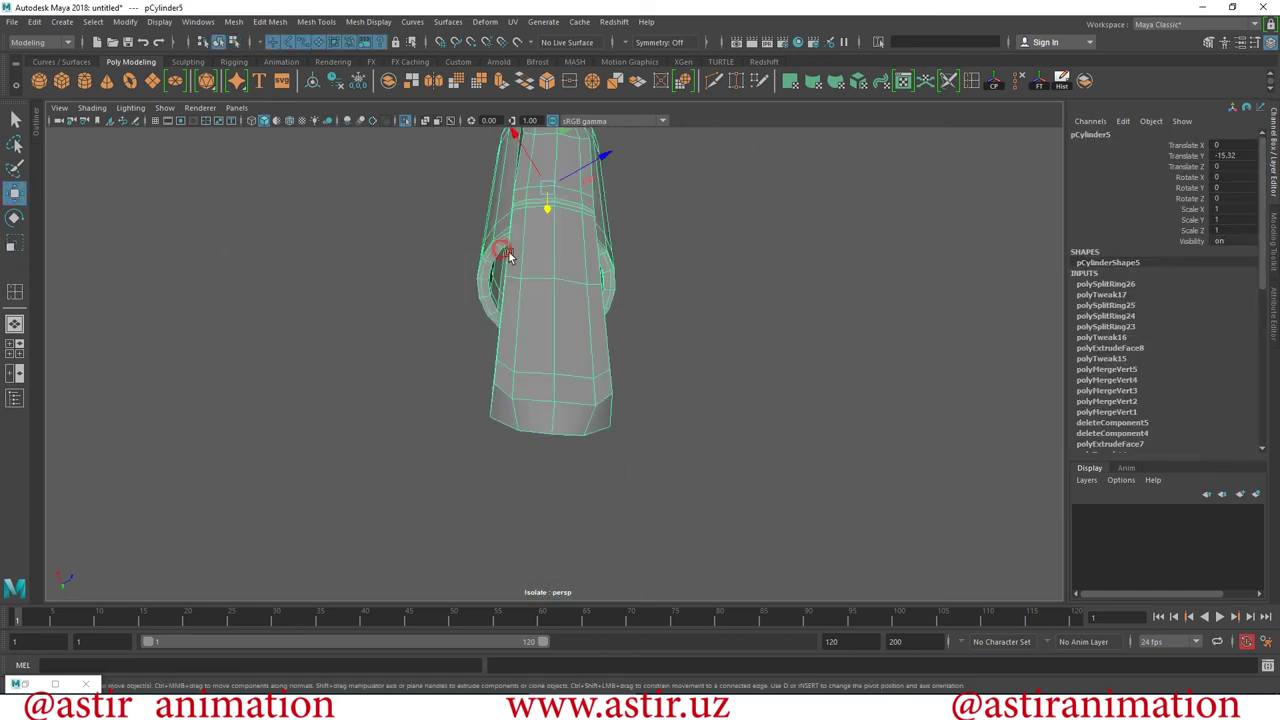
{"action": "left_click_drag", "start_coordinate": [577, 304], "coordinate": [710, 290], "text": "alt"}
{"action": "left_click", "coordinate": [709, 286]}
{"action": "mouse_move", "coordinate": [600, 408]}
{"action": "left_mouse_down", "text": "alt"}
{"action": "mouse_move", "coordinate": [794, 437]}
{"action": "mouse_move", "coordinate": [309, 349]}
{"action": "mouse_move", "coordinate": [492, 64]}
{"action": "left_mouse_up", "text": "alt"}
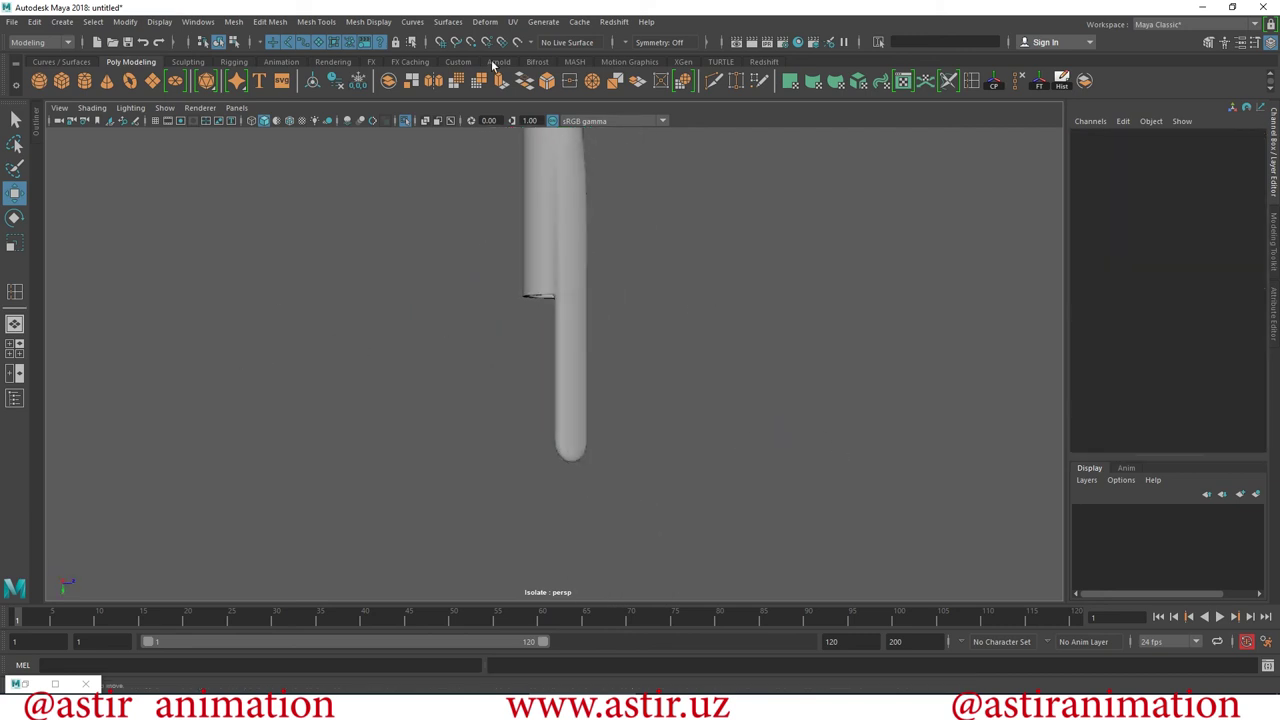
Turn off Isolate Select so the whole pen shows, then frame it in the viewport.
{"action": "left_click", "coordinate": [405, 121]}
{"action": "left_click_drag", "start_coordinate": [702, 404], "coordinate": [903, 408], "text": "alt"}
{"action": "right_click_drag", "start_coordinate": [903, 408], "coordinate": [597, 418], "text": "alt"}
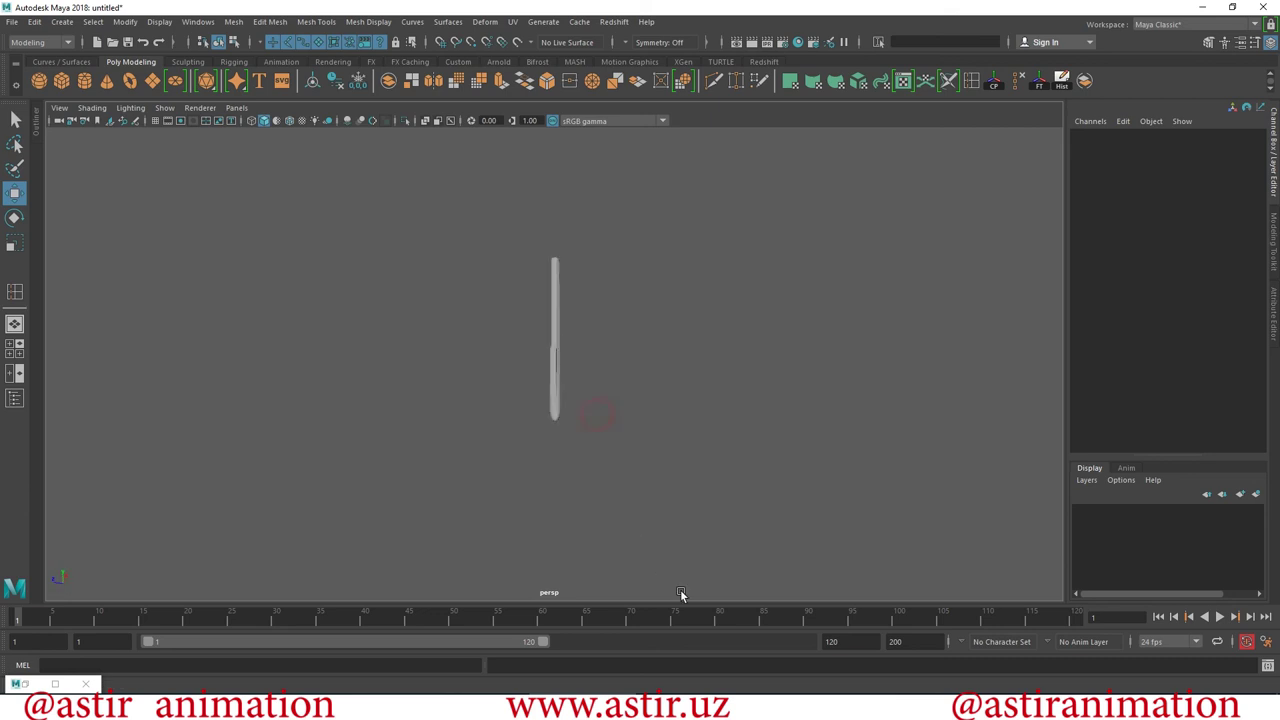
{"action": "mouse_move", "coordinate": [440, 518]}
{"action": "right_mouse_down", "text": "alt"}
{"action": "mouse_move", "coordinate": [726, 500]}
{"action": "mouse_move", "coordinate": [780, 538]}
{"action": "mouse_move", "coordinate": [818, 470]}
{"action": "mouse_move", "coordinate": [742, 468]}
{"action": "mouse_move", "coordinate": [846, 486]}
{"action": "mouse_move", "coordinate": [826, 517]}
{"action": "right_mouse_up", "text": "alt"}
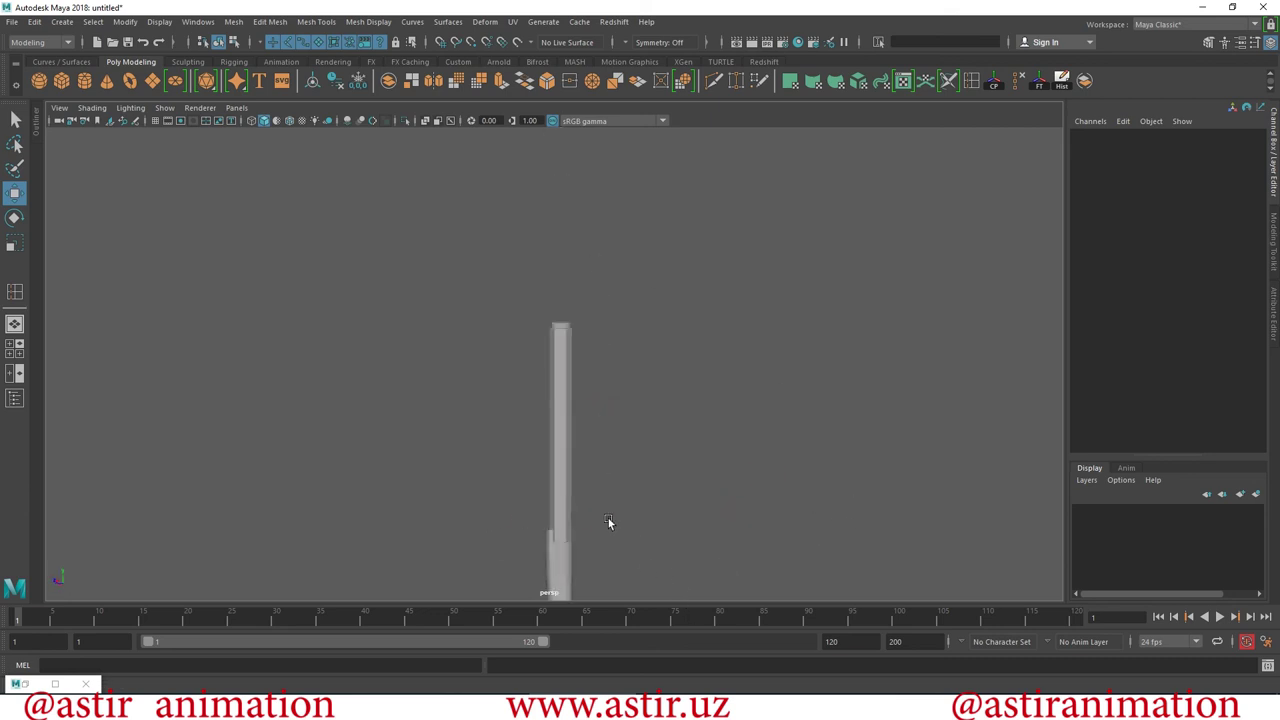
{"action": "left_click_drag", "start_coordinate": [826, 517], "coordinate": [616, 432], "text": "alt"}
Orbit the pen upright and select the hexagonal body cylinder pCylinder1.
{"action": "left_click", "coordinate": [616, 432]}
{"action": "mouse_move", "coordinate": [629, 435]}
{"action": "right_mouse_down", "text": "alt"}
{"action": "mouse_move", "coordinate": [488, 508]}
{"action": "mouse_move", "coordinate": [788, 567]}
{"action": "right_mouse_up", "text": "alt"}
{"action": "mouse_move", "coordinate": [686, 360]}
{"action": "left_mouse_down", "text": "alt"}
{"action": "mouse_move", "coordinate": [654, 551]}
{"action": "mouse_move", "coordinate": [544, 294]}
{"action": "mouse_move", "coordinate": [745, 441]}
{"action": "mouse_move", "coordinate": [474, 171]}
{"action": "mouse_move", "coordinate": [574, 323]}
{"action": "left_mouse_up", "text": "alt"}
{"action": "left_click", "coordinate": [677, 315]}
{"action": "left_click", "coordinate": [498, 234]}
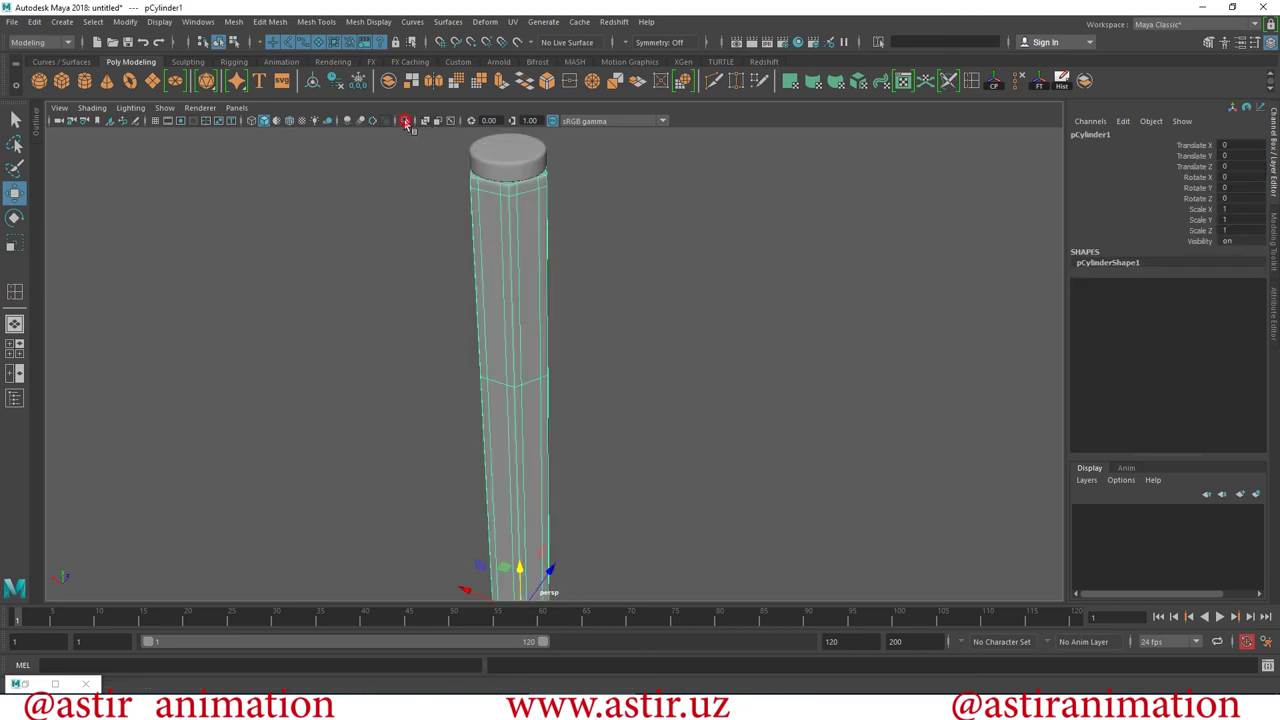
Isolate the body cylinder and begin selecting its long side faces in face mode.
{"action": "left_click", "coordinate": [407, 122]}
{"action": "right_click_drag", "start_coordinate": [508, 268], "coordinate": [510, 290]}
{"action": "left_click_drag", "start_coordinate": [377, 185], "coordinate": [531, 245], "text": "alt"}
{"action": "left_click", "coordinate": [529, 240]}
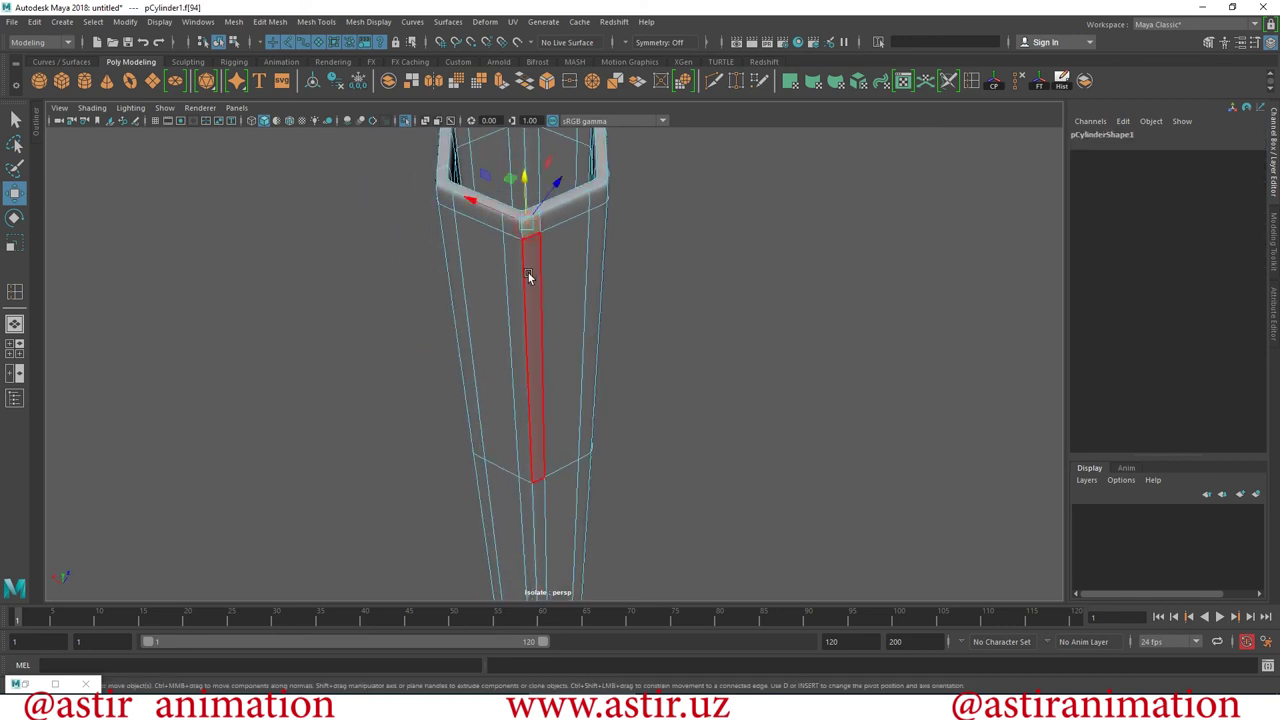
{"action": "mouse_move", "coordinate": [510, 228]}
{"action": "left_mouse_down", "text": "alt"}
{"action": "mouse_move", "coordinate": [692, 413]}
{"action": "mouse_move", "coordinate": [469, 309]}
{"action": "mouse_move", "coordinate": [458, 265]}
{"action": "left_mouse_up", "text": "alt"}
{"action": "right_click_drag", "start_coordinate": [458, 265], "coordinate": [596, 98], "text": "alt"}
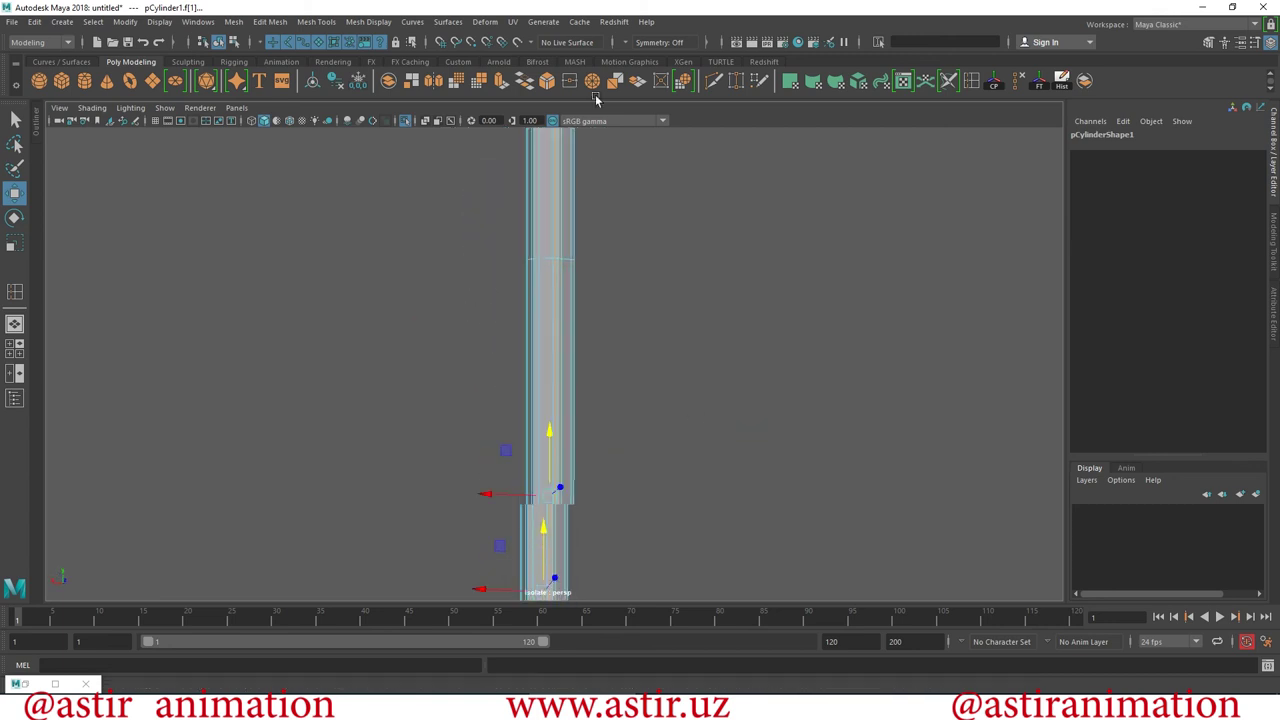
{"action": "mouse_move", "coordinate": [595, 374]}
{"action": "left_mouse_down", "text": "alt"}
{"action": "mouse_move", "coordinate": [531, 514]}
{"action": "mouse_move", "coordinate": [586, 320]}
{"action": "mouse_move", "coordinate": [449, 209]}
{"action": "mouse_move", "coordinate": [523, 285]}
{"action": "left_mouse_up", "text": "alt"}
{"action": "right_click_drag", "start_coordinate": [523, 285], "coordinate": [551, 242], "text": "alt"}
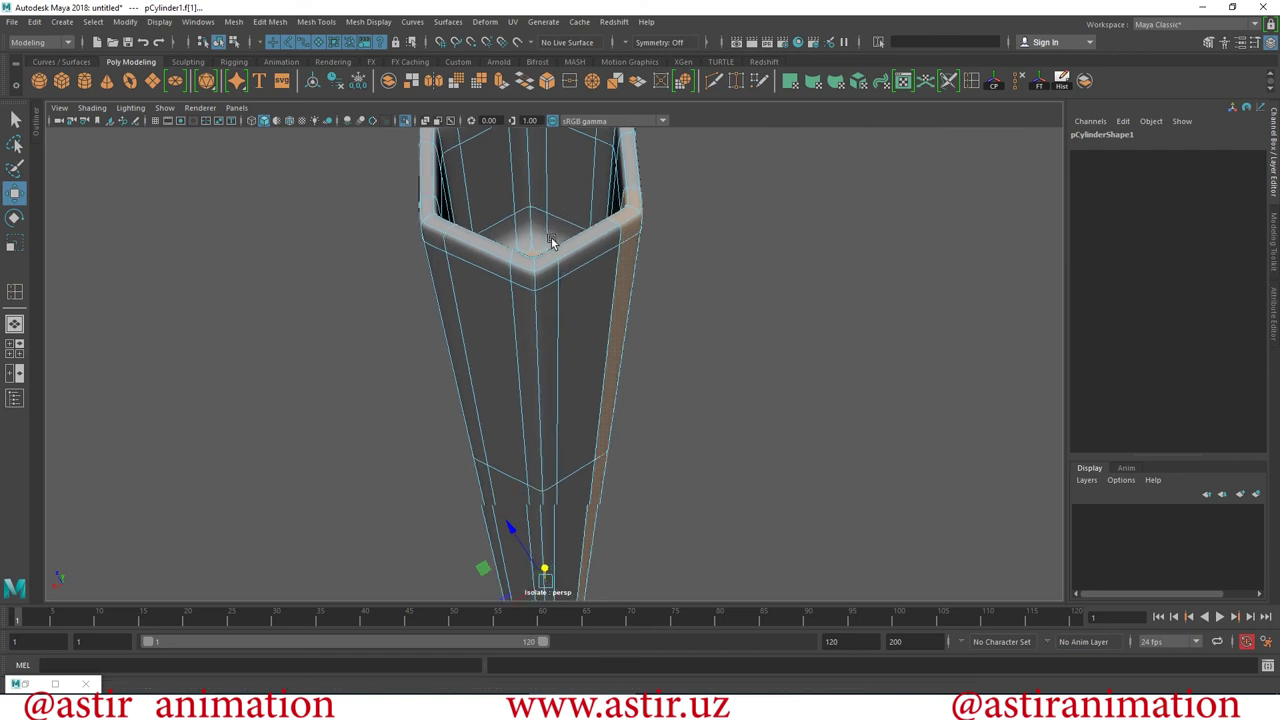
{"action": "left_click", "coordinate": [551, 297]}
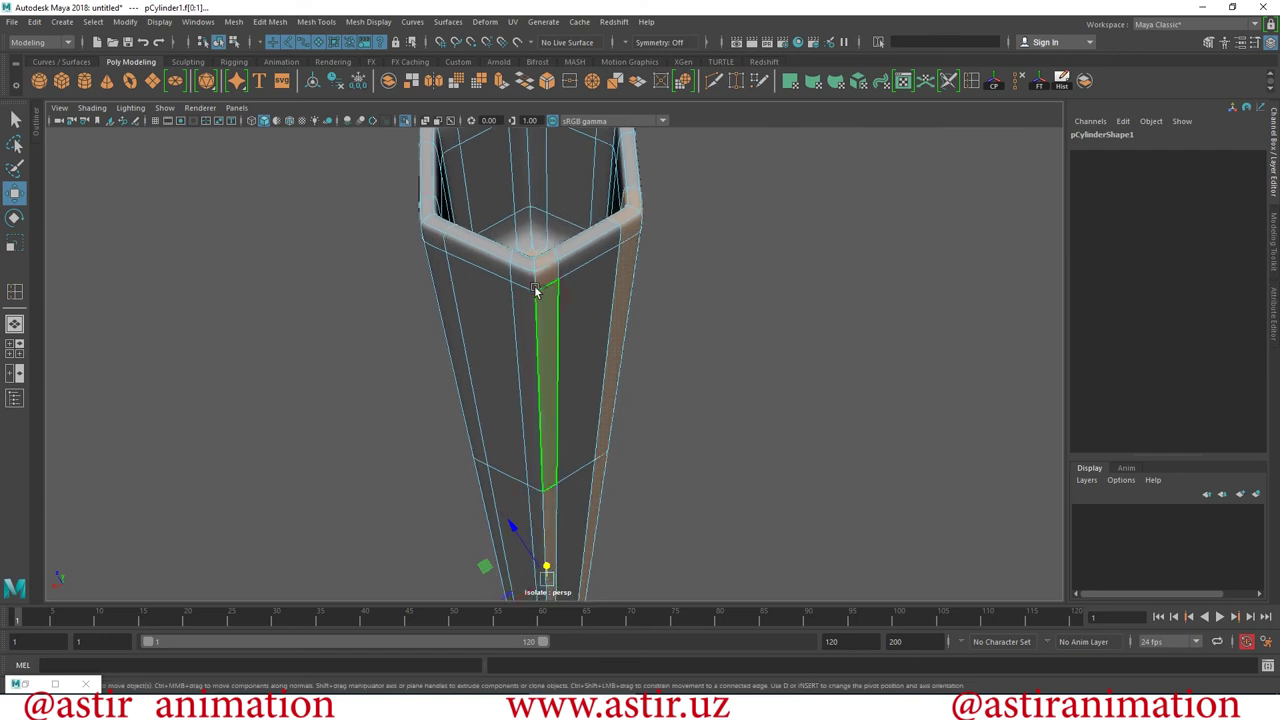
Add more alternating long strip faces around the column to the selection.
{"action": "mouse_move", "coordinate": [566, 298]}
{"action": "left_mouse_down", "text": "alt"}
{"action": "mouse_move", "coordinate": [669, 300]}
{"action": "mouse_move", "coordinate": [671, 271]}
{"action": "mouse_move", "coordinate": [494, 283]}
{"action": "mouse_move", "coordinate": [493, 313]}
{"action": "left_mouse_up", "text": "alt"}
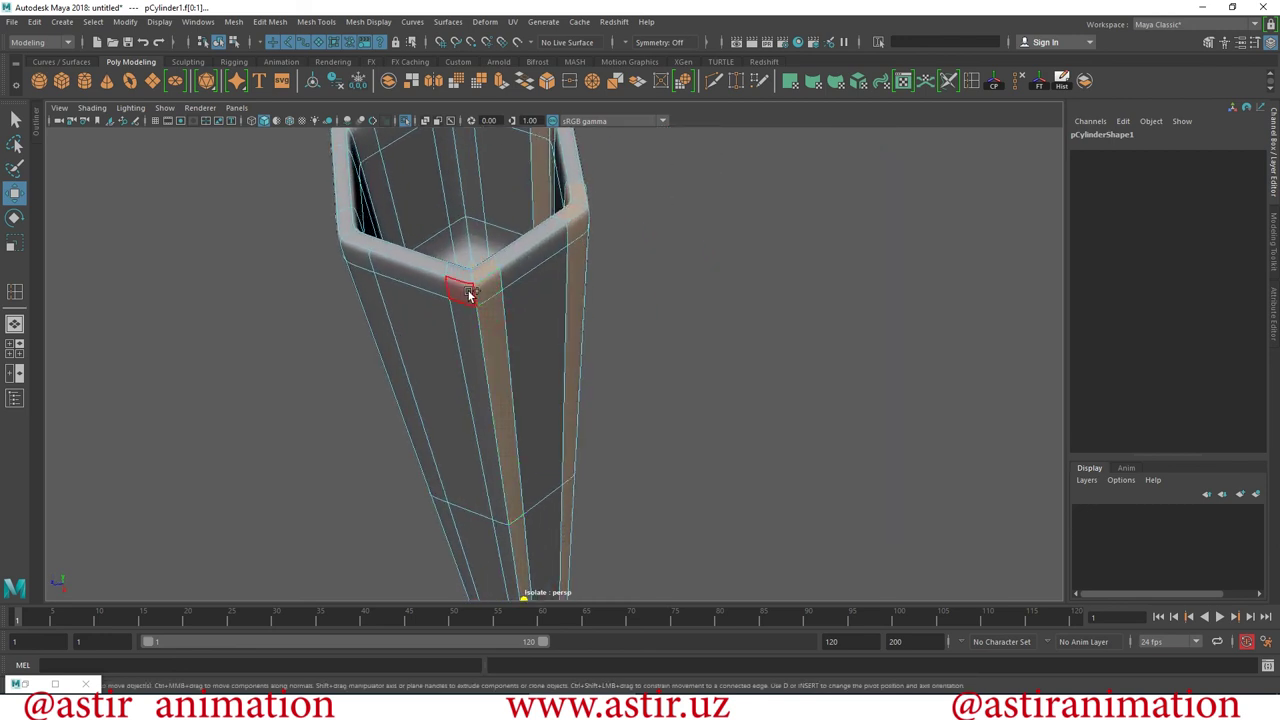
{"action": "mouse_move", "coordinate": [503, 329]}
{"action": "left_mouse_down", "text": "alt"}
{"action": "mouse_move", "coordinate": [649, 320]}
{"action": "mouse_move", "coordinate": [697, 285]}
{"action": "left_mouse_up", "text": "alt"}
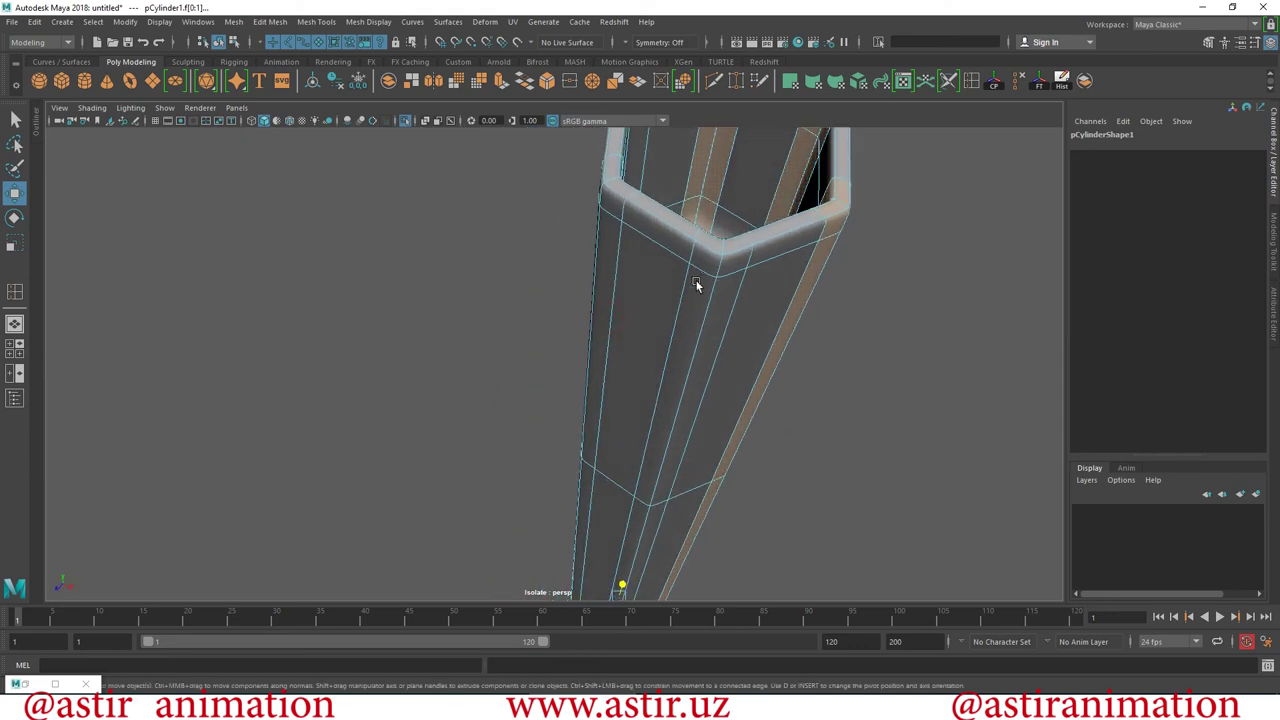
{"action": "left_click", "coordinate": [721, 297]}
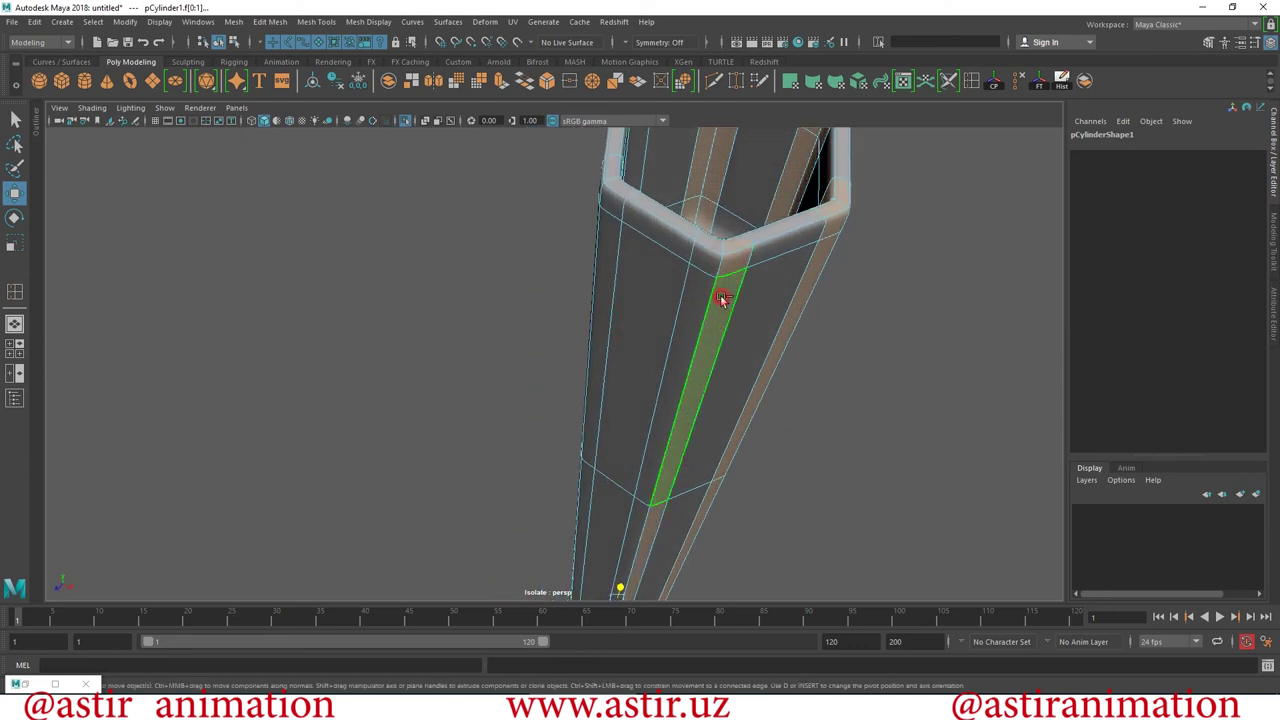
{"action": "left_click", "coordinate": [697, 281]}
{"action": "mouse_move", "coordinate": [697, 284]}
{"action": "left_mouse_down", "text": "alt"}
{"action": "mouse_move", "coordinate": [826, 271]}
{"action": "mouse_move", "coordinate": [553, 359]}
{"action": "mouse_move", "coordinate": [508, 266]}
{"action": "mouse_move", "coordinate": [537, 429]}
{"action": "mouse_move", "coordinate": [471, 371]}
{"action": "mouse_move", "coordinate": [482, 346]}
{"action": "left_mouse_up", "text": "alt"}
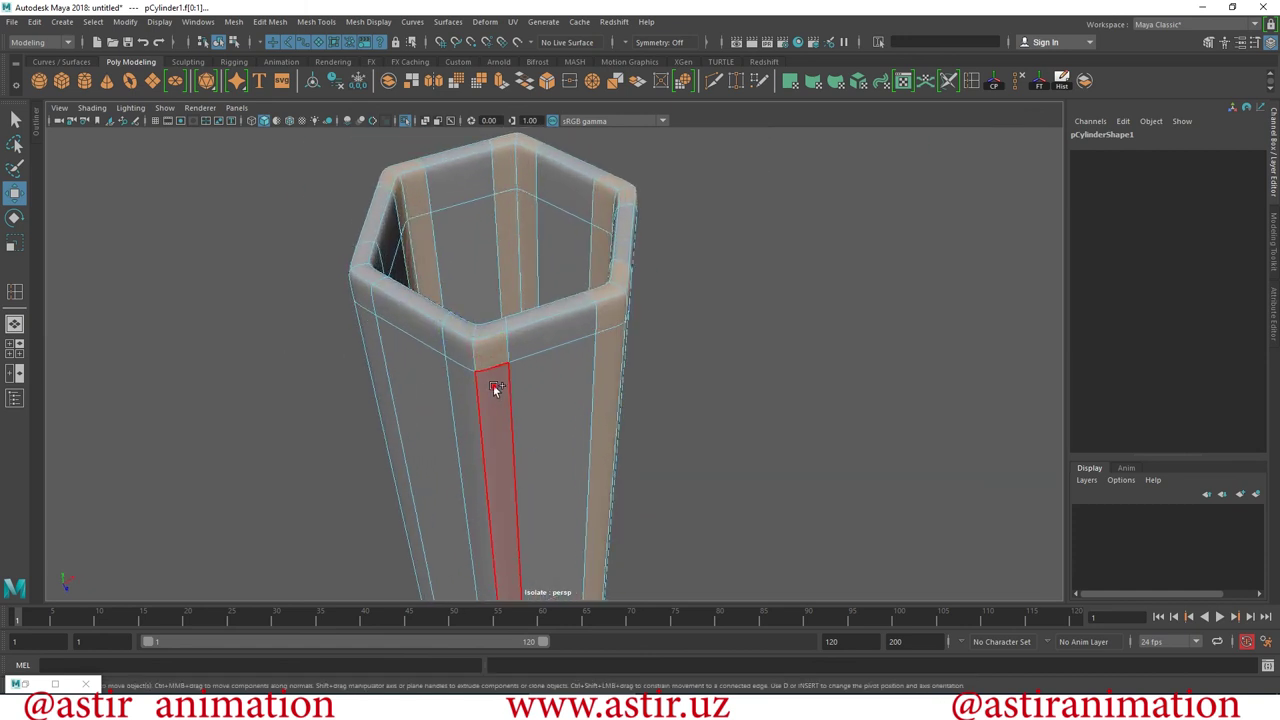
{"action": "left_click", "coordinate": [494, 387]}
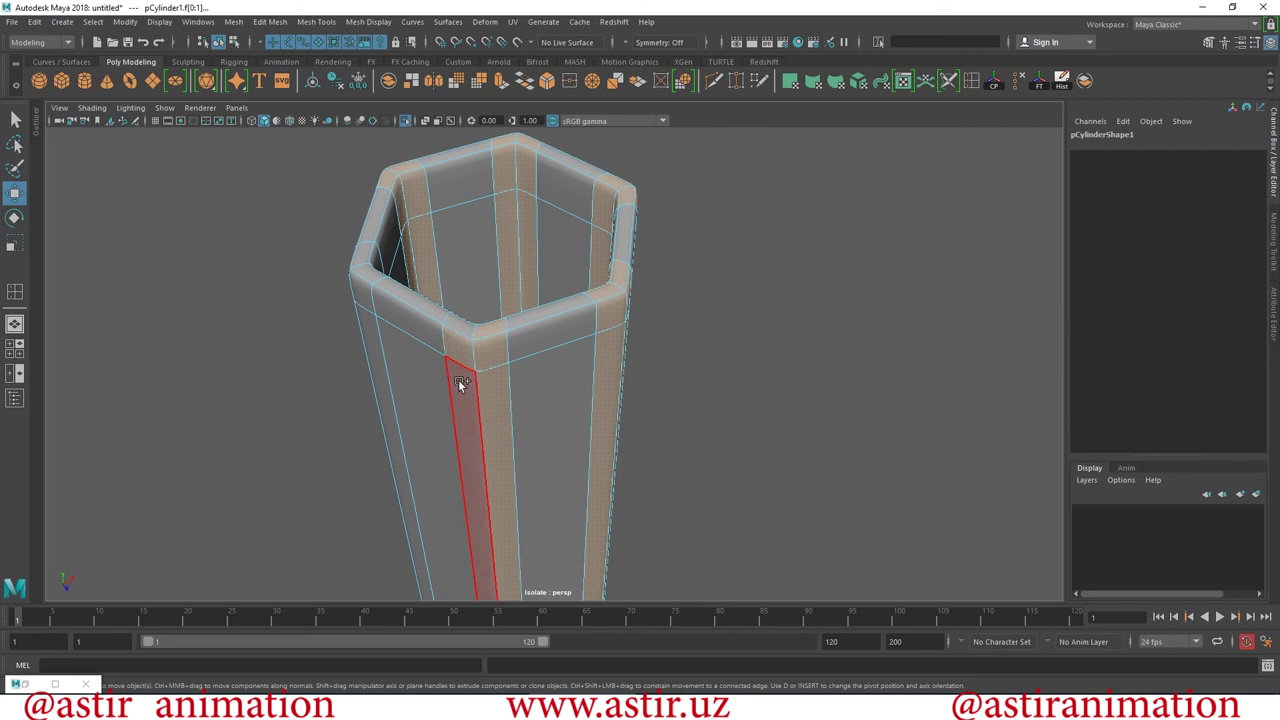
{"action": "left_click", "coordinate": [460, 383]}
{"action": "mouse_move", "coordinate": [619, 406]}
{"action": "left_mouse_down", "text": "alt"}
{"action": "mouse_move", "coordinate": [589, 320]}
{"action": "mouse_move", "coordinate": [729, 327]}
{"action": "mouse_move", "coordinate": [537, 320]}
{"action": "mouse_move", "coordinate": [531, 293]}
{"action": "mouse_move", "coordinate": [648, 308]}
{"action": "left_mouse_up", "text": "alt"}
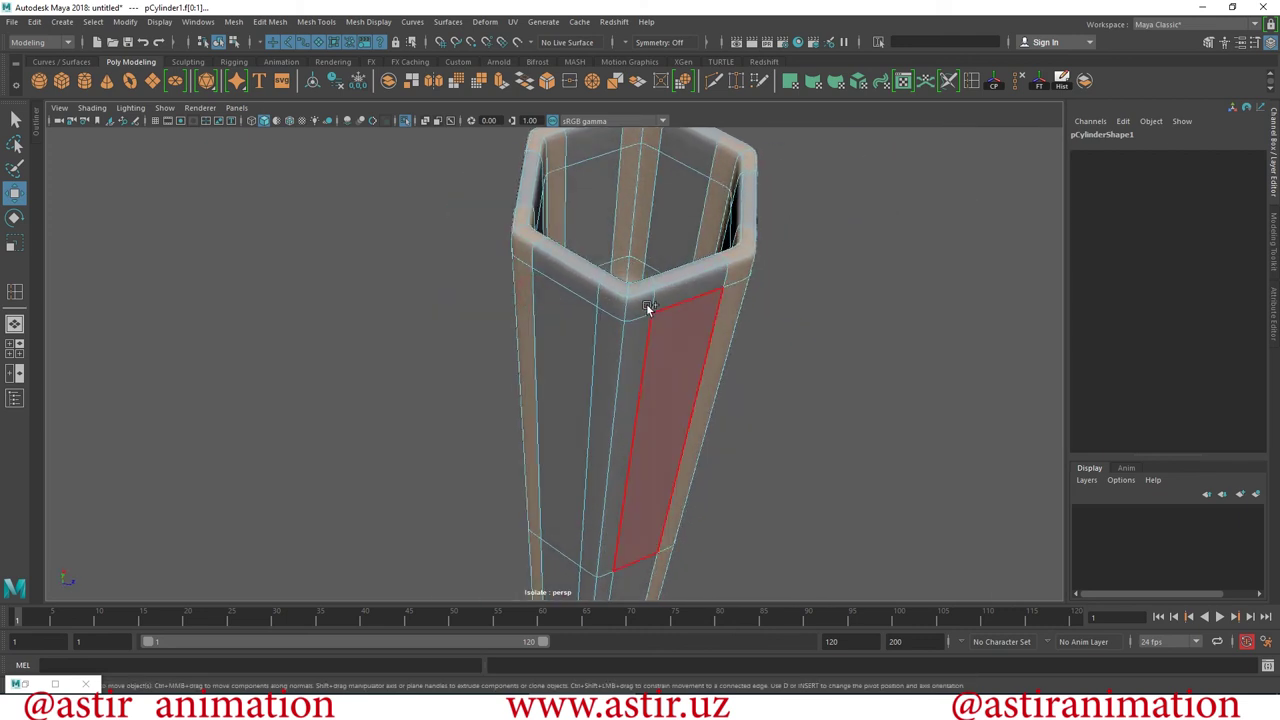
{"action": "left_click", "coordinate": [625, 358]}
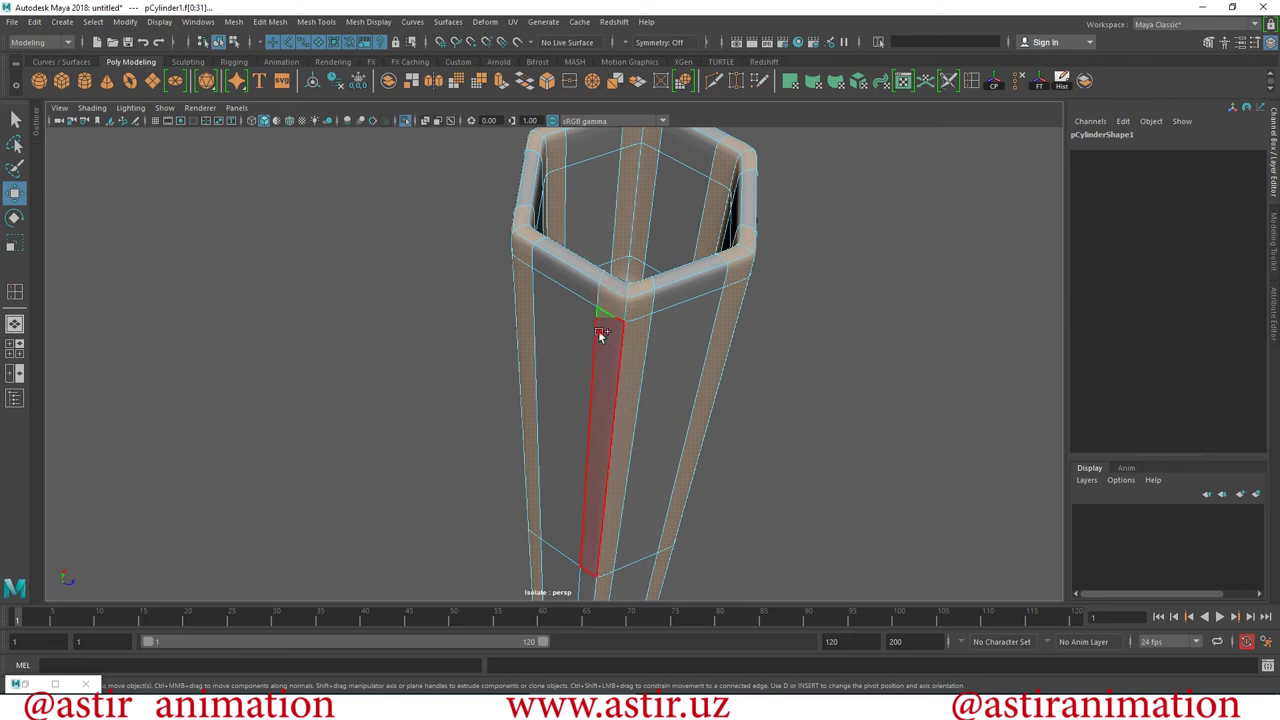
Review the selected strip faces and bring up Assign New Material from the marking menu.
{"action": "scroll", "coordinate": [720, 400], "scroll_direction": "down", "scroll_amount": 5}
{"action": "left_click_drag", "start_coordinate": [720, 400], "coordinate": [708, 557], "text": "alt"}
{"action": "scroll", "coordinate": [545, 274], "scroll_direction": "up", "scroll_amount": 3}
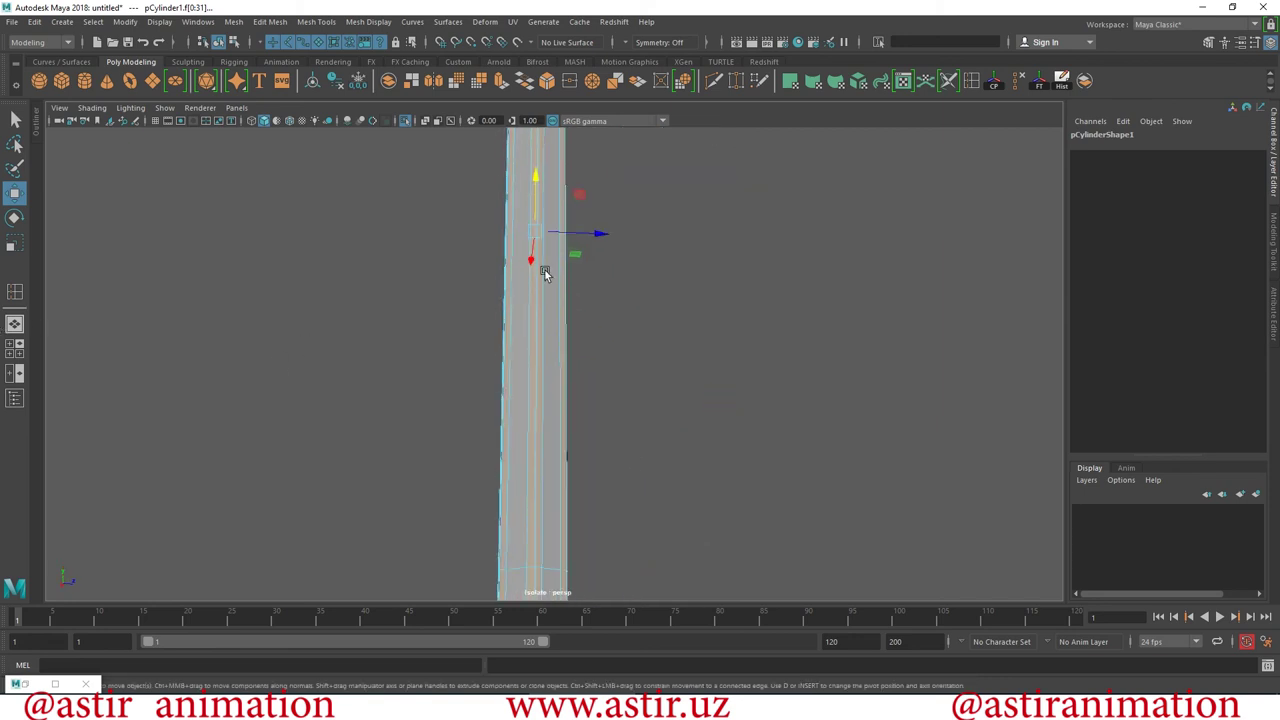
{"action": "scroll", "coordinate": [545, 274], "scroll_direction": "down", "scroll_amount": 3}
{"action": "left_click_drag", "start_coordinate": [545, 274], "coordinate": [534, 317], "text": "alt"}
{"action": "scroll", "coordinate": [631, 358], "scroll_direction": "up", "scroll_amount": 2}
{"action": "mouse_move", "coordinate": [631, 358]}
{"action": "left_mouse_down", "text": "alt"}
{"action": "mouse_move", "coordinate": [478, 284]}
{"action": "mouse_move", "coordinate": [497, 242]}
{"action": "left_mouse_up", "text": "alt"}
{"action": "right_click_drag", "start_coordinate": [498, 222], "coordinate": [495, 571]}
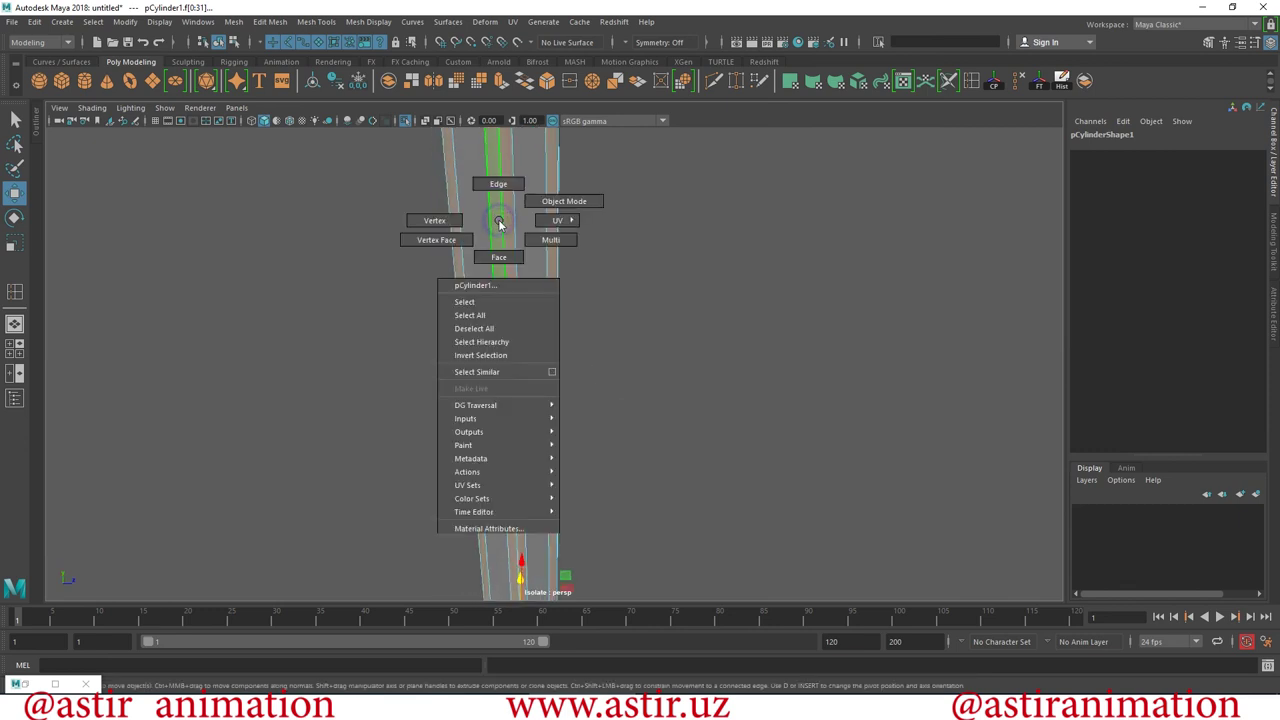
Assign a new Lambert to the strip faces and set lambert2's colour to near white.
{"action": "left_click", "coordinate": [465, 318]}
{"action": "left_click", "coordinate": [540, 350]}
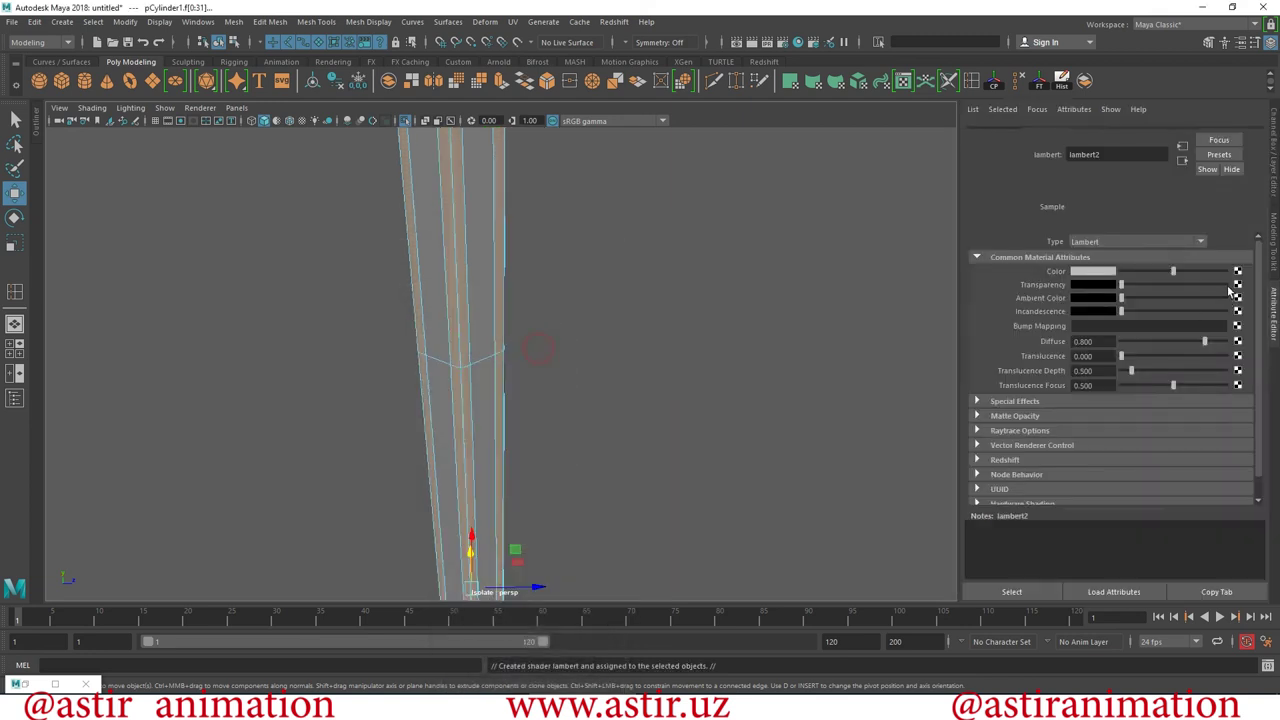
{"action": "left_click", "coordinate": [1196, 133]}
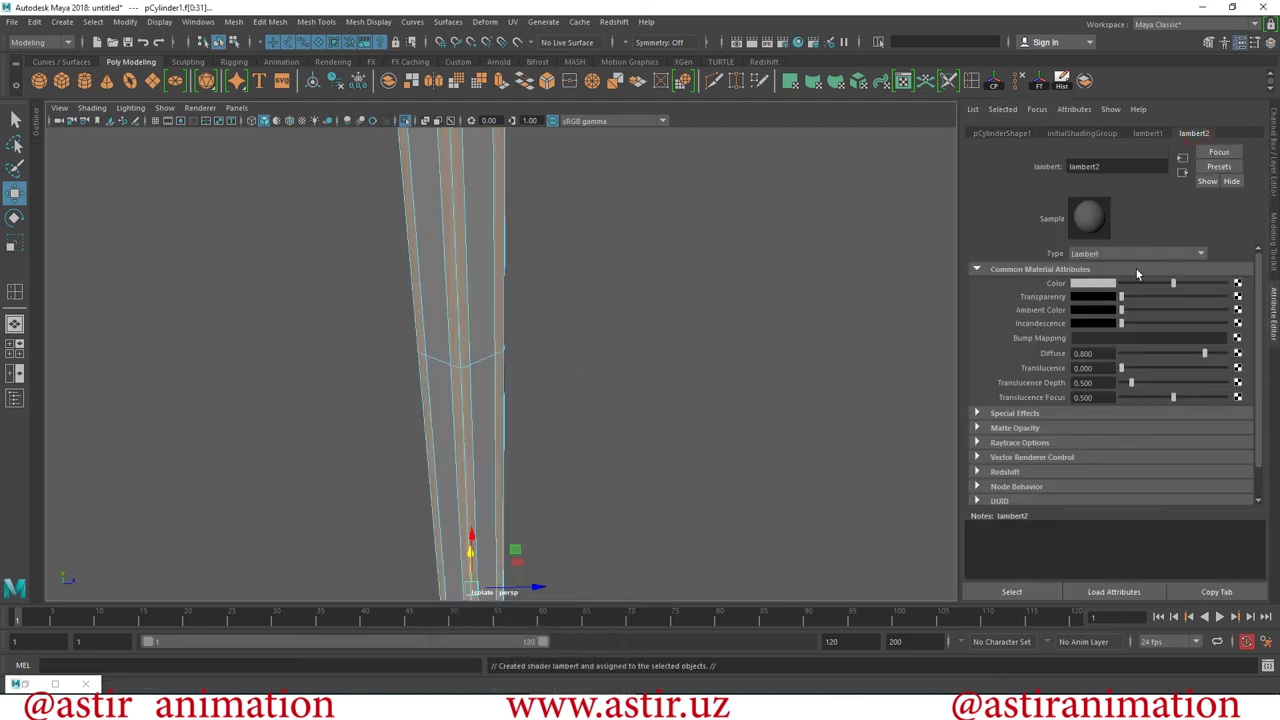
{"action": "left_click_drag", "start_coordinate": [1188, 287], "coordinate": [1210, 286]}
Select the whole column and set its lambert1 colour to dark blue.
{"action": "right_click_drag", "start_coordinate": [423, 229], "coordinate": [480, 243]}
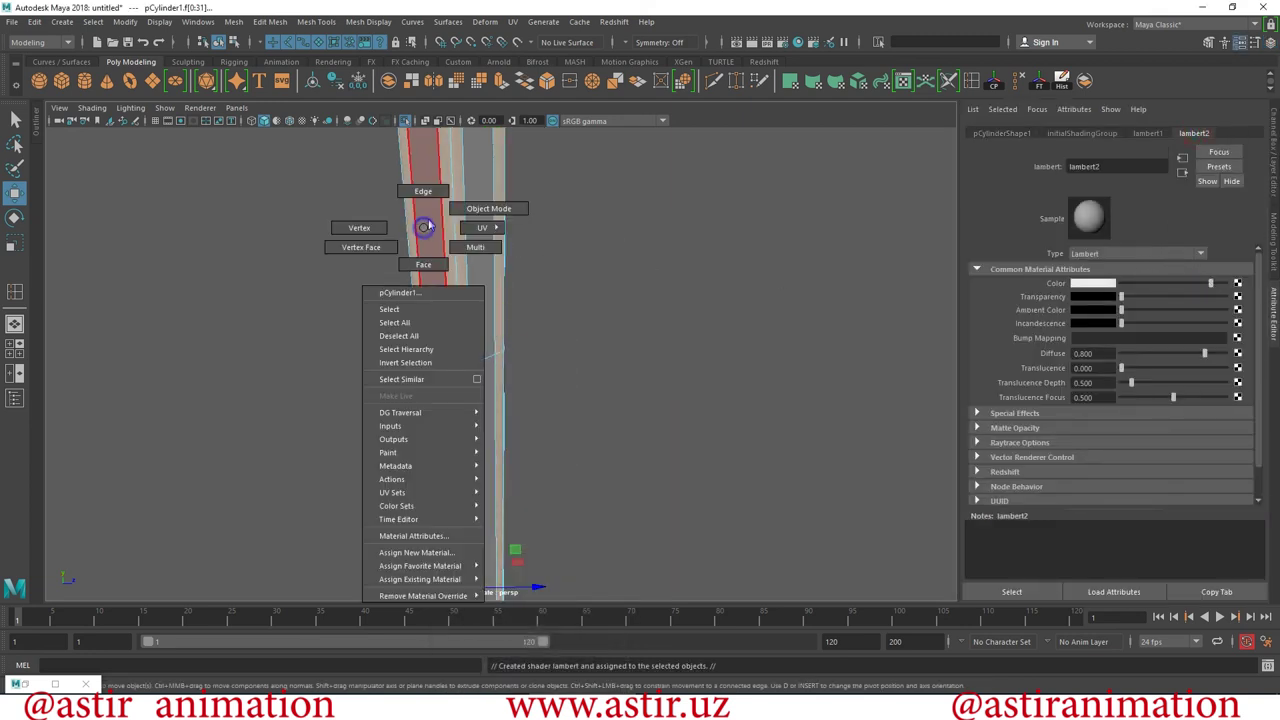
{"action": "left_click", "coordinate": [661, 285]}
{"action": "left_click", "coordinate": [455, 269]}
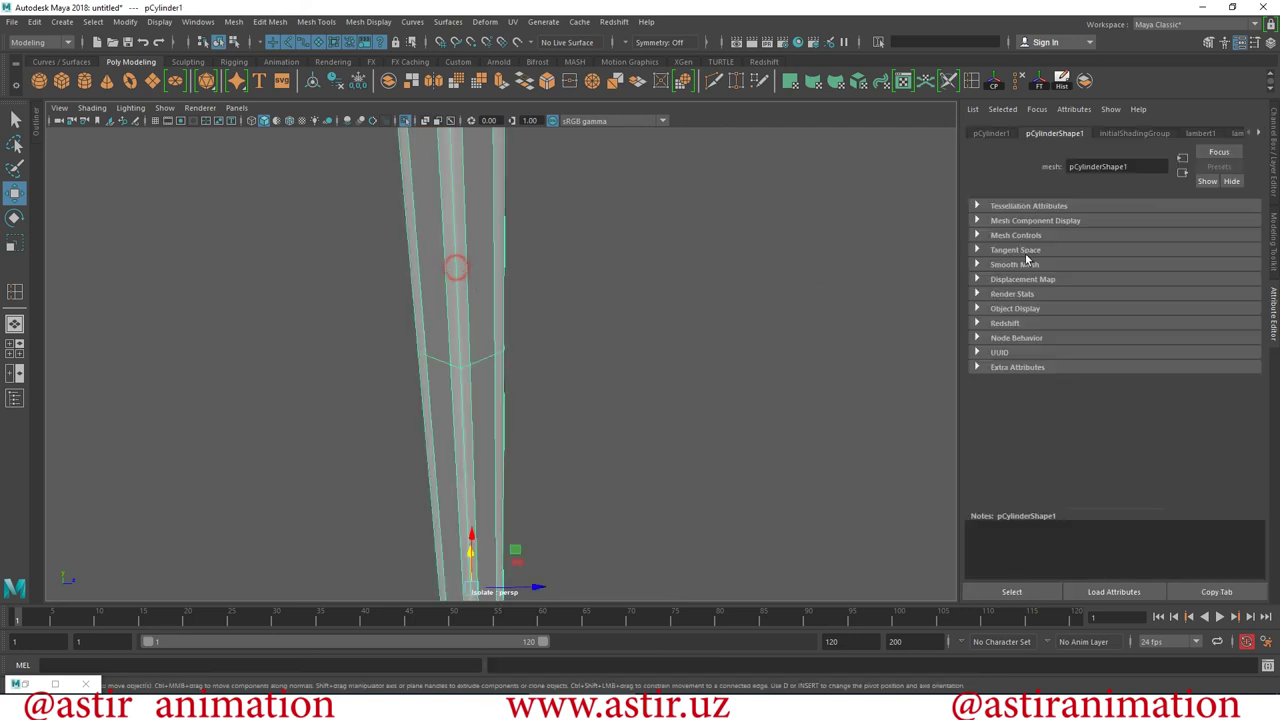
{"action": "left_click", "coordinate": [1208, 133]}
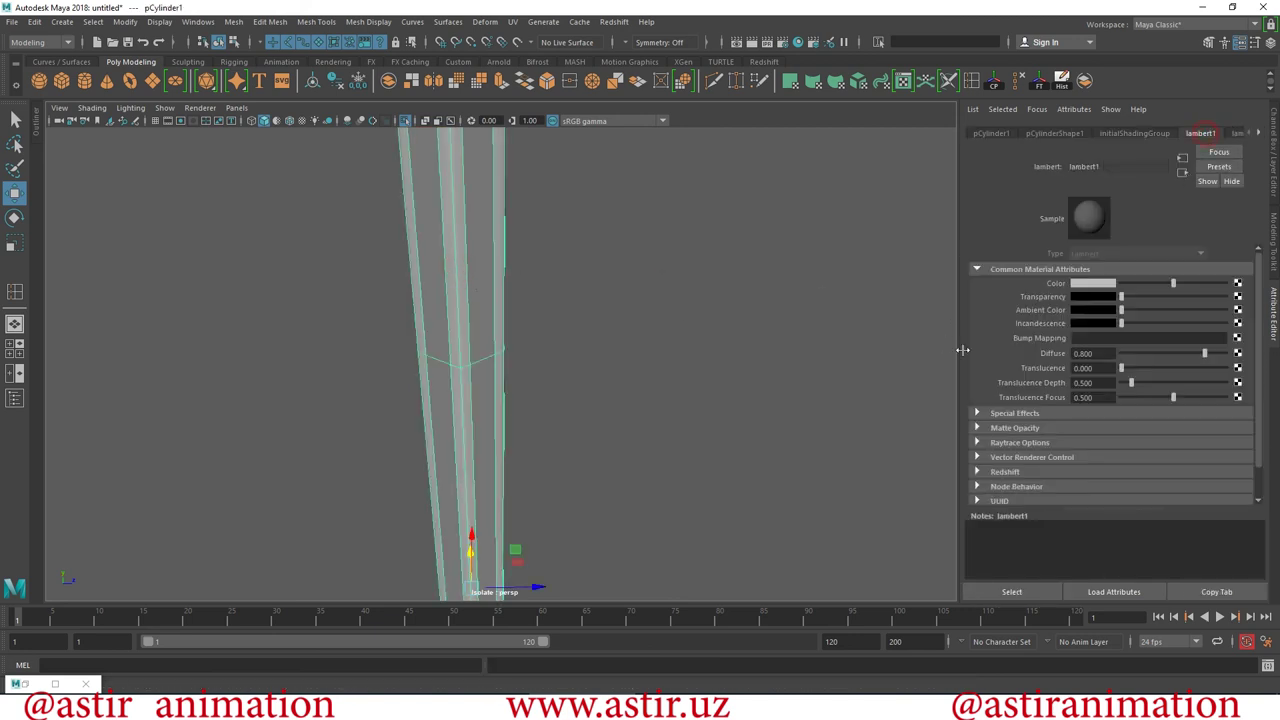
{"action": "left_click", "coordinate": [1100, 285]}
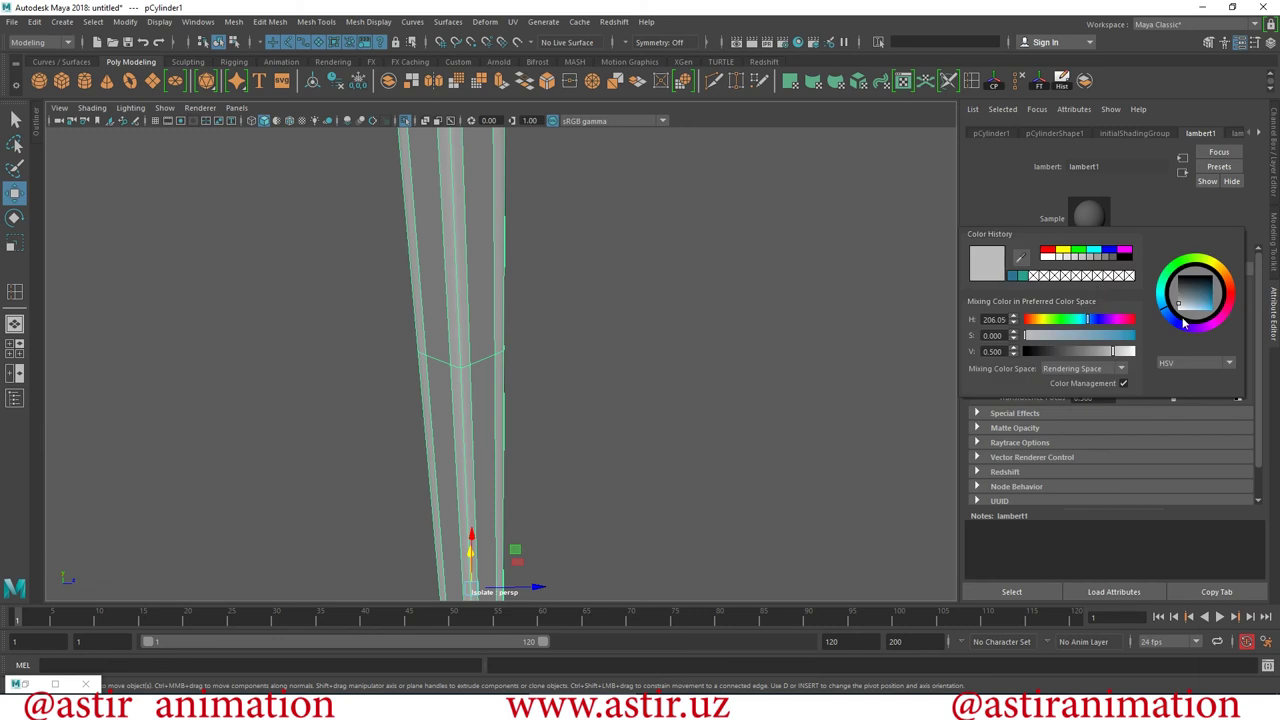
{"action": "left_click_drag", "start_coordinate": [1204, 304], "coordinate": [1216, 298]}
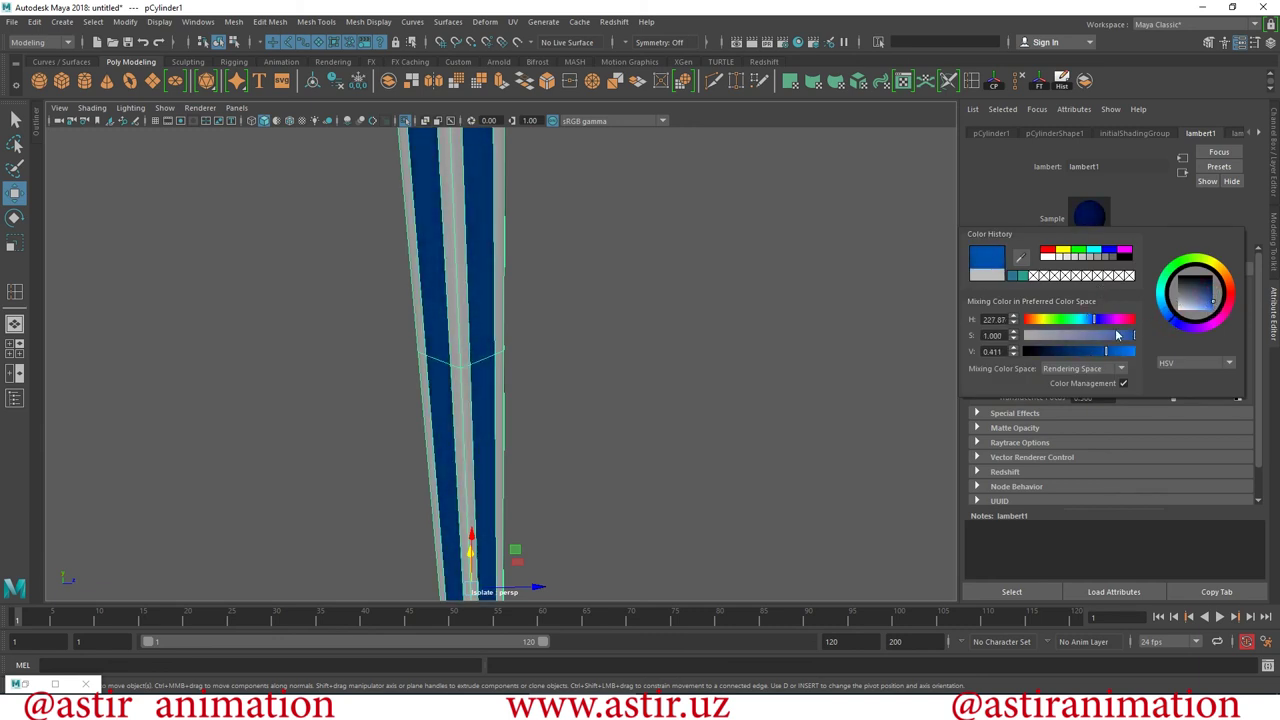
Use the right-click menus on the column, then clear the selection.
{"action": "right_click", "coordinate": [448, 300]}
{"action": "left_click", "coordinate": [714, 214]}
{"action": "right_click", "coordinate": [491, 266]}
{"action": "left_click", "coordinate": [734, 220]}
{"action": "left_click", "coordinate": [728, 275]}
{"action": "scroll", "coordinate": [283, 408], "scroll_direction": "down", "scroll_amount": 5}
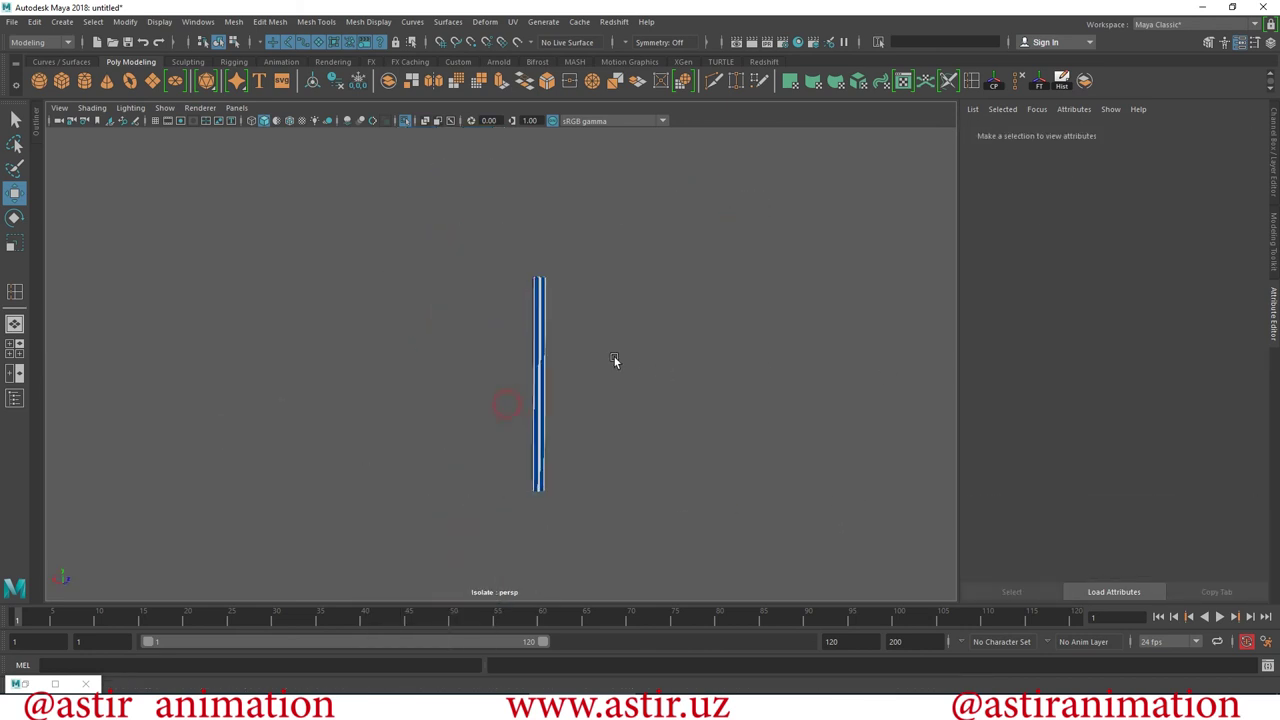
Turn off Isolate Select and orbit around the whole pen.
{"action": "left_click", "coordinate": [405, 121]}
{"action": "mouse_move", "coordinate": [698, 413]}
{"action": "left_mouse_down", "text": "alt"}
{"action": "mouse_move", "coordinate": [475, 453]}
{"action": "mouse_move", "coordinate": [554, 514]}
{"action": "mouse_move", "coordinate": [420, 423]}
{"action": "left_mouse_up", "text": "alt"}
{"action": "mouse_move", "coordinate": [420, 423]}
{"action": "right_mouse_down", "text": "alt"}
{"action": "mouse_move", "coordinate": [814, 506]}
{"action": "mouse_move", "coordinate": [692, 352]}
{"action": "right_mouse_up", "text": "alt"}
{"action": "left_click", "coordinate": [692, 352]}
{"action": "mouse_move", "coordinate": [745, 415]}
{"action": "left_mouse_down", "text": "alt"}
{"action": "mouse_move", "coordinate": [814, 517]}
{"action": "mouse_move", "coordinate": [780, 470]}
{"action": "mouse_move", "coordinate": [700, 258]}
{"action": "left_mouse_up", "text": "alt"}
{"action": "mouse_move", "coordinate": [700, 258]}
{"action": "right_mouse_down", "text": "alt"}
{"action": "mouse_move", "coordinate": [443, 537]}
{"action": "mouse_move", "coordinate": [580, 380]}
{"action": "mouse_move", "coordinate": [634, 486]}
{"action": "right_mouse_up", "text": "alt"}
{"action": "mouse_move", "coordinate": [634, 486]}
{"action": "left_mouse_down", "text": "alt"}
{"action": "mouse_move", "coordinate": [573, 427]}
{"action": "mouse_move", "coordinate": [563, 397]}
{"action": "left_mouse_up", "text": "alt"}
{"action": "mouse_move", "coordinate": [563, 397]}
{"action": "right_mouse_down", "text": "alt"}
{"action": "mouse_move", "coordinate": [565, 460]}
{"action": "mouse_move", "coordinate": [657, 449]}
{"action": "right_mouse_up", "text": "alt"}
Inspect the striped body above the blue cap and the cap's round end.
{"action": "left_click", "coordinate": [575, 500]}
{"action": "right_click_drag", "start_coordinate": [398, 462], "coordinate": [582, 410], "text": "alt"}
{"action": "left_click_drag", "start_coordinate": [582, 410], "coordinate": [498, 397], "text": "alt"}
{"action": "left_click", "coordinate": [515, 410]}
{"action": "left_click_drag", "start_coordinate": [684, 426], "coordinate": [432, 365], "text": "alt"}
{"action": "left_click", "coordinate": [720, 371]}
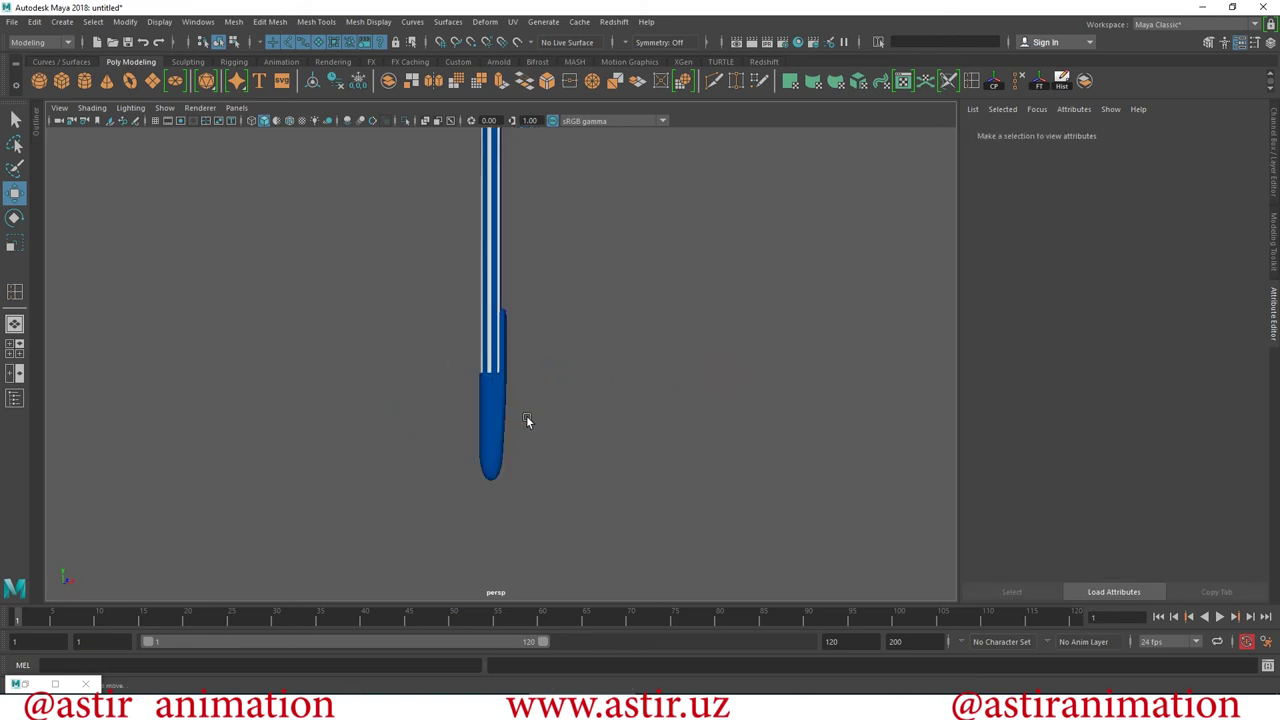
{"action": "left_click_drag", "start_coordinate": [529, 421], "coordinate": [453, 417], "text": "alt"}
{"action": "right_click_drag", "start_coordinate": [453, 417], "coordinate": [508, 431], "text": "alt"}
{"action": "left_click_drag", "start_coordinate": [508, 436], "coordinate": [506, 313], "text": "alt"}
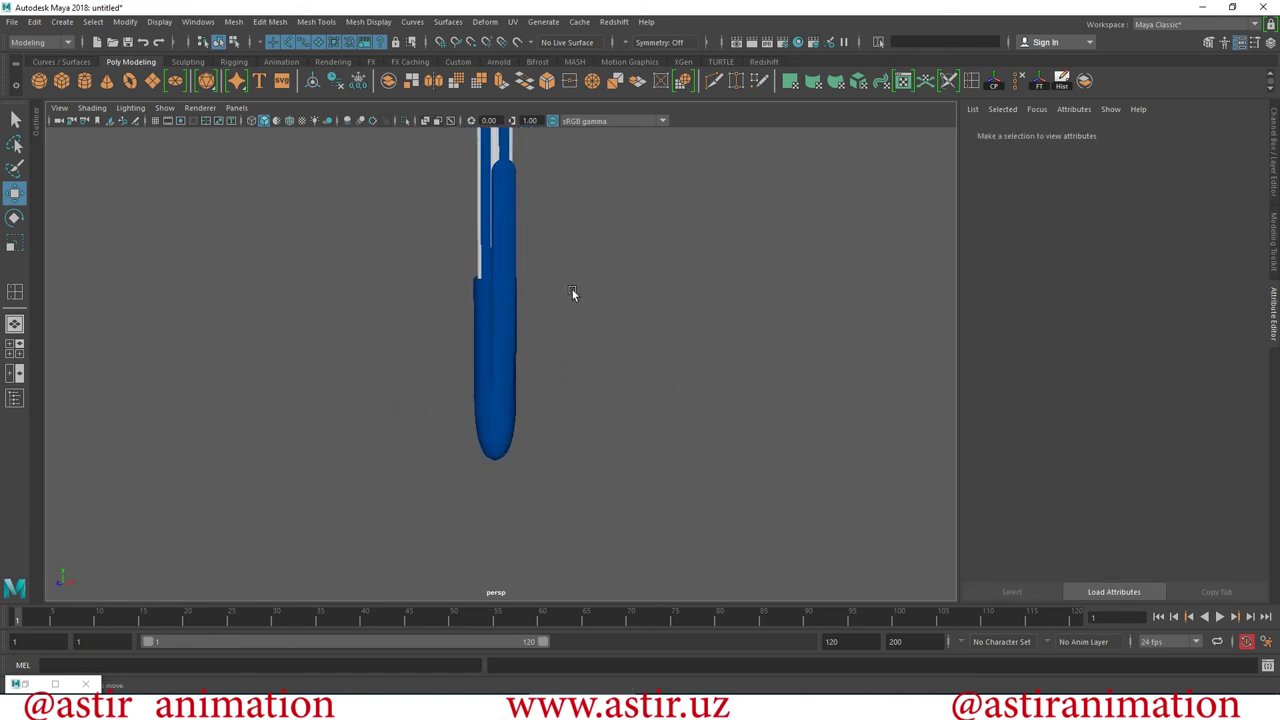
{"action": "left_click_drag", "start_coordinate": [573, 290], "coordinate": [717, 292], "text": "alt"}
{"action": "mouse_move", "coordinate": [722, 348]}
{"action": "left_mouse_down", "text": "alt"}
{"action": "mouse_move", "coordinate": [714, 489]}
{"action": "mouse_move", "coordinate": [623, 409]}
{"action": "mouse_move", "coordinate": [626, 477]}
{"action": "mouse_move", "coordinate": [474, 360]}
{"action": "mouse_move", "coordinate": [626, 403]}
{"action": "mouse_move", "coordinate": [583, 366]}
{"action": "left_mouse_up", "text": "alt"}
In low-poly view, chamfer the cap's centre vertex into a small ring.
{"action": "left_click", "coordinate": [495, 328]}
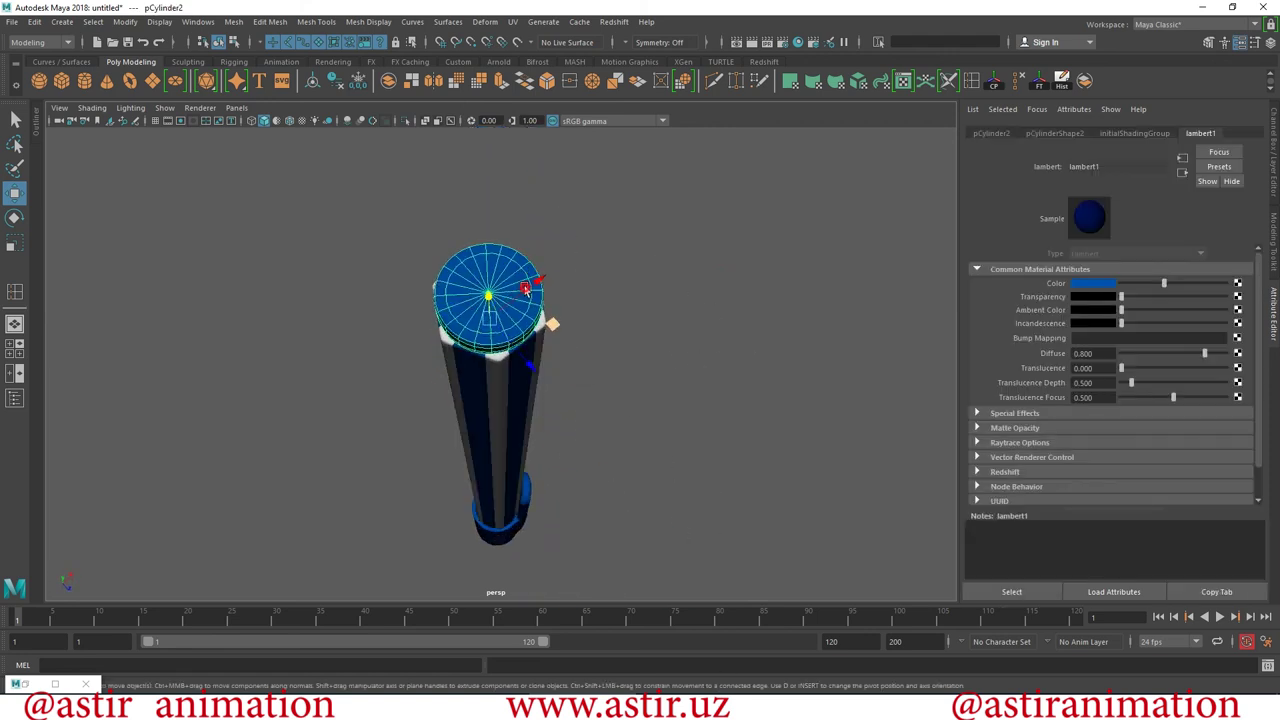
{"action": "left_click_drag", "start_coordinate": [495, 328], "coordinate": [434, 281], "text": "alt"}
{"action": "key", "text": "1"}
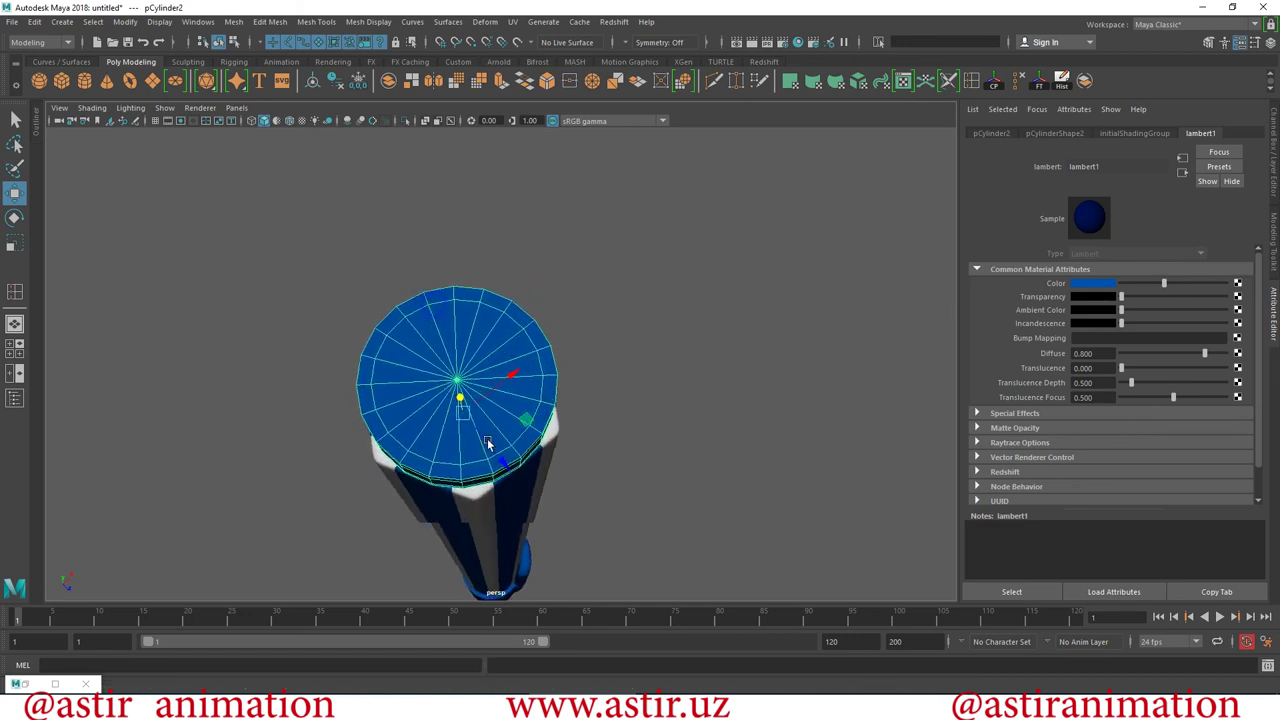
{"action": "scroll", "coordinate": [440, 290], "scroll_direction": "up", "scroll_amount": 5}
{"action": "left_click", "coordinate": [365, 355]}
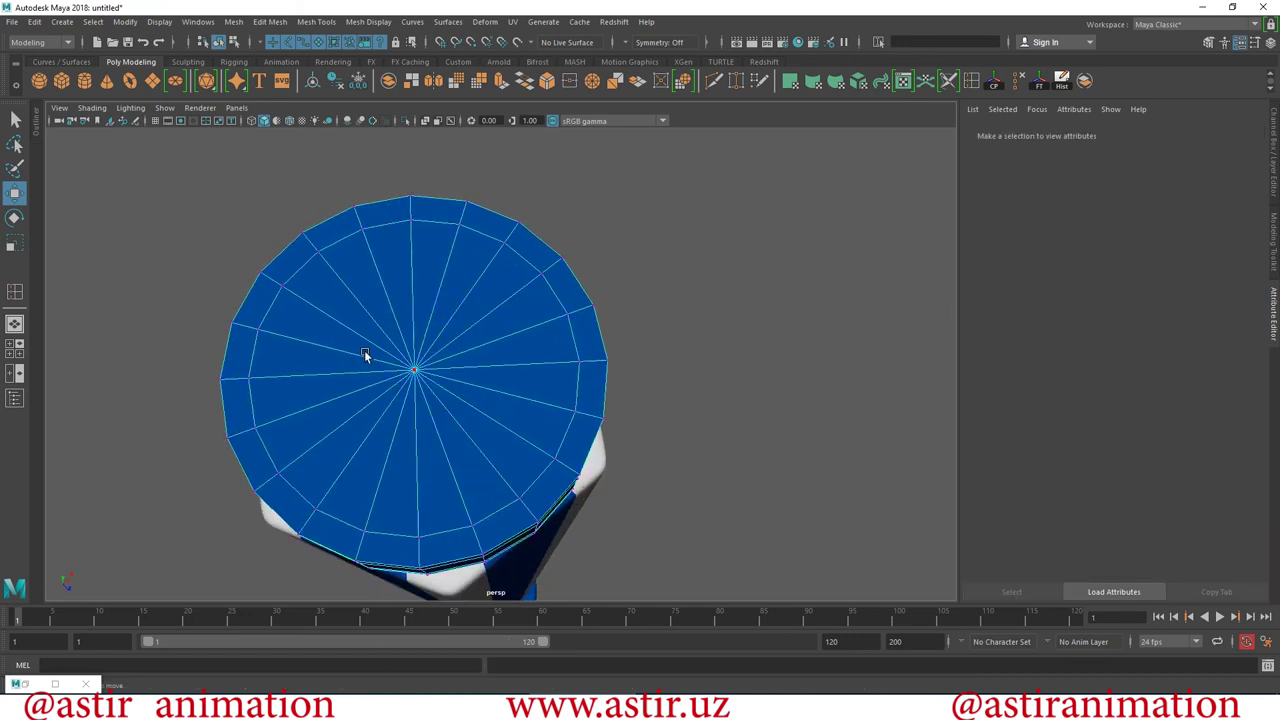
{"action": "left_click", "coordinate": [413, 367]}
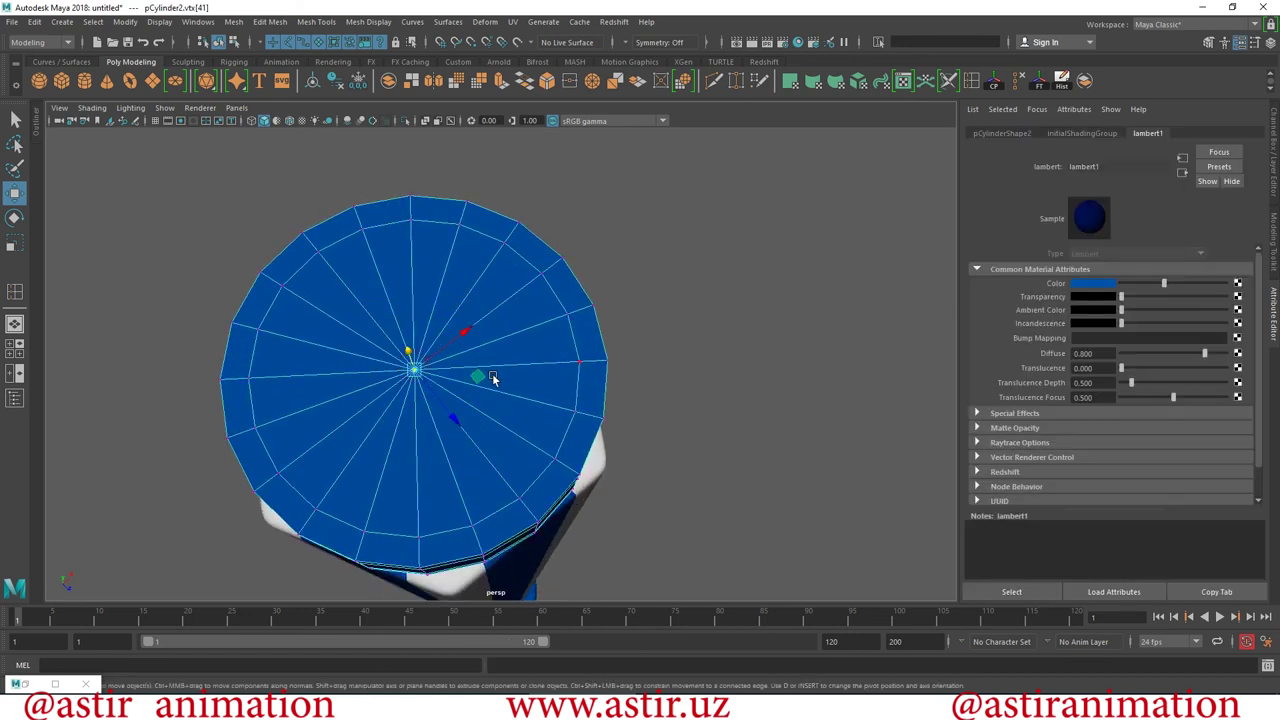
{"action": "left_click", "coordinate": [316, 22]}
{"action": "mouse_move", "coordinate": [270, 22]}
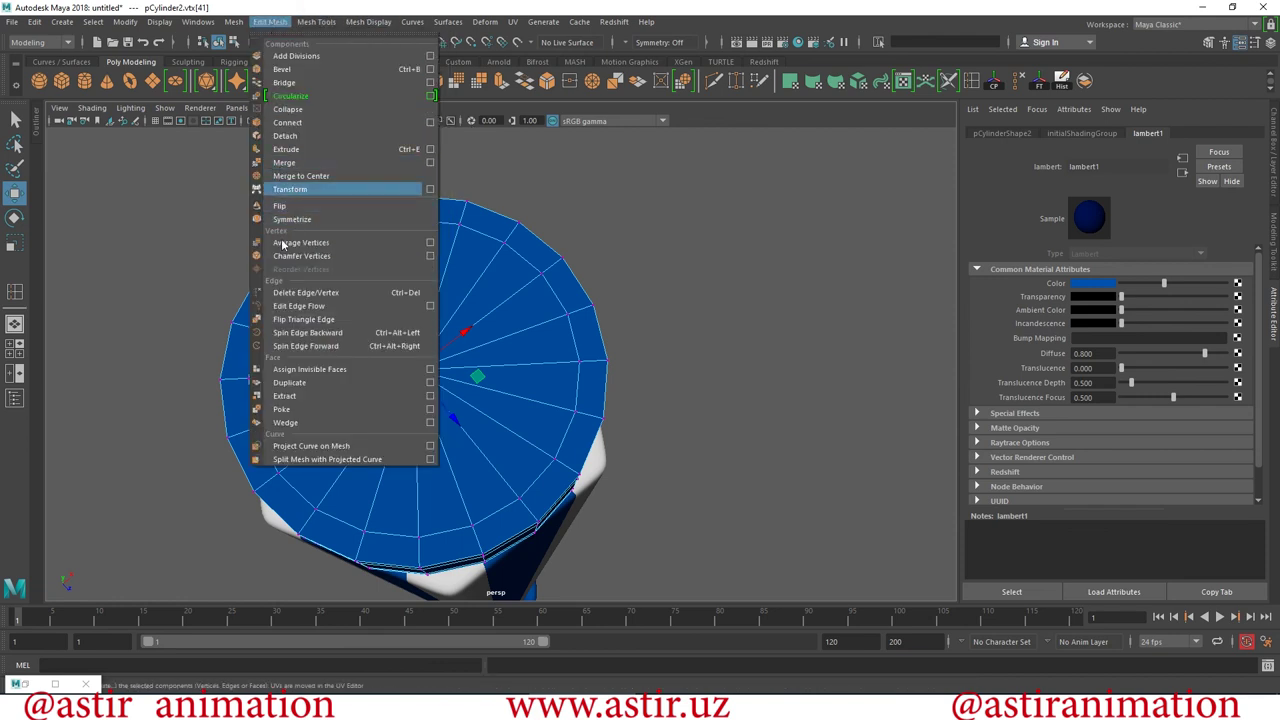
{"action": "left_click", "coordinate": [285, 256]}
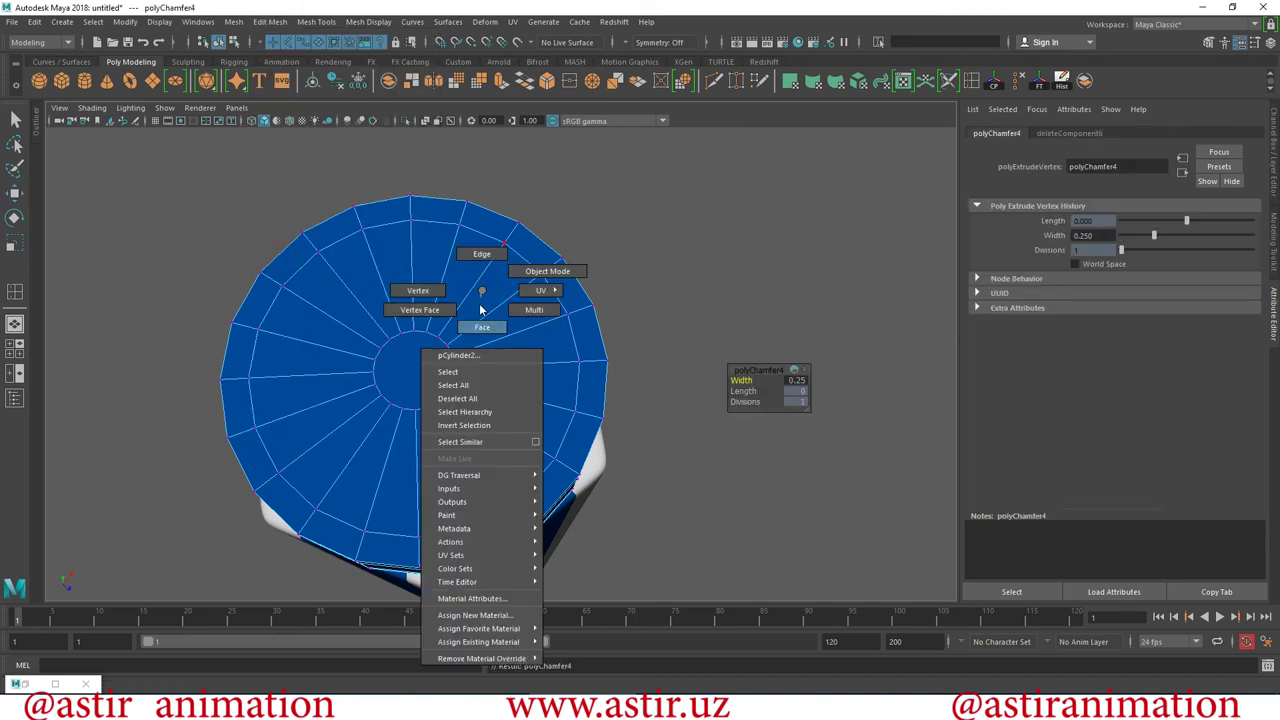
Scale up the new central face on the cap top.
{"action": "right_click_drag", "start_coordinate": [487, 290], "coordinate": [480, 322]}
{"action": "left_click", "coordinate": [415, 355]}
{"action": "left_click", "coordinate": [12, 243]}
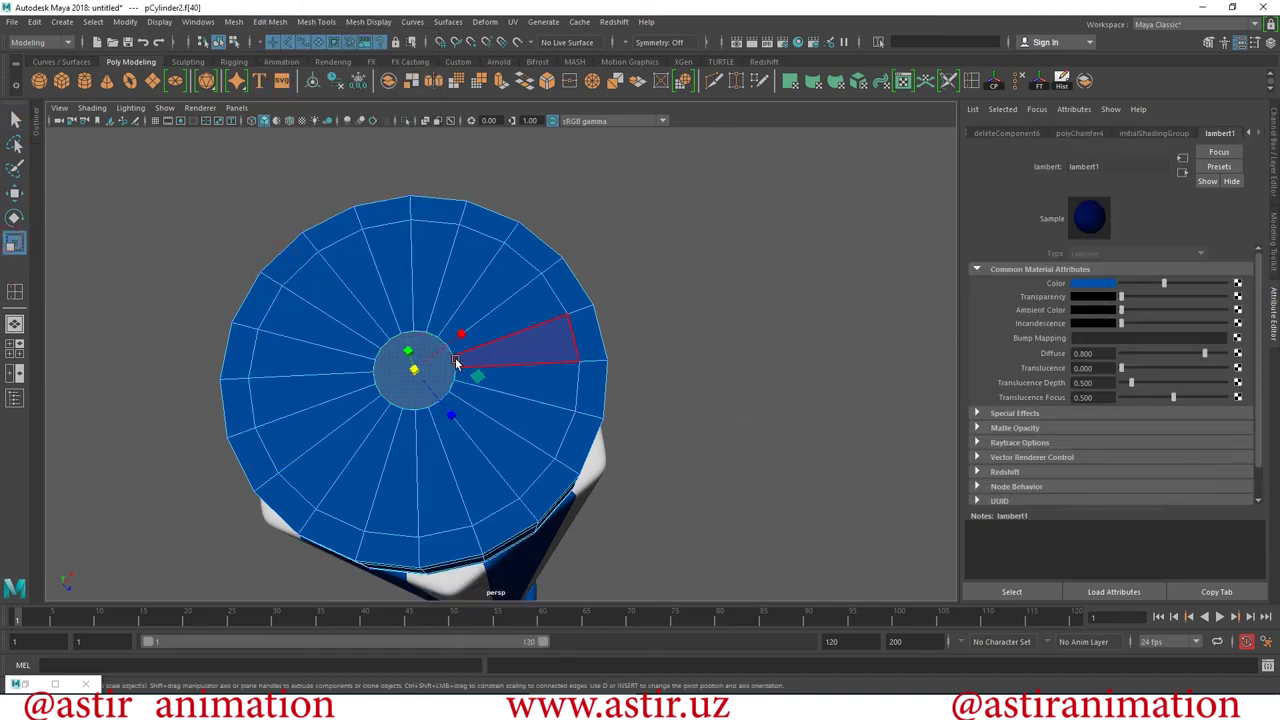
{"action": "left_click_drag", "start_coordinate": [415, 370], "coordinate": [457, 380]}
{"action": "right_click", "coordinate": [405, 237]}
Select seven alternating outer ring faces on the cap top for the vents.
{"action": "left_click", "coordinate": [434, 252]}
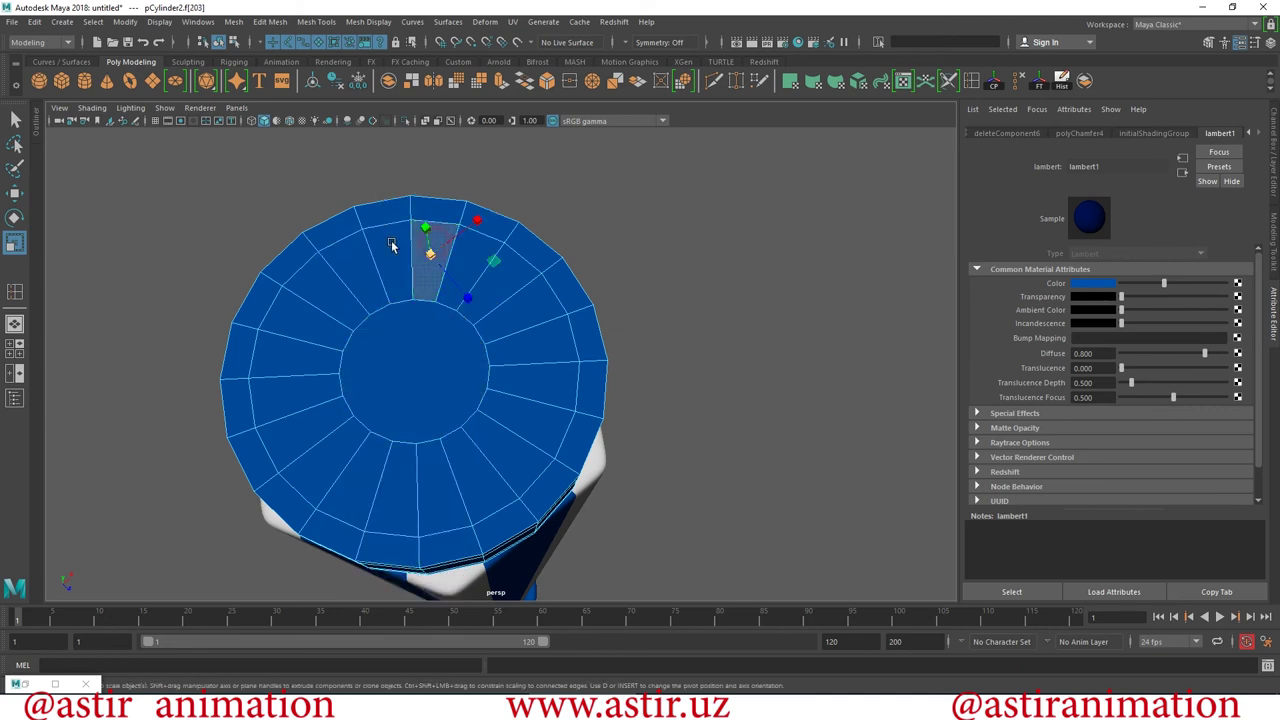
{"action": "left_click", "coordinate": [391, 246], "text": "shift"}
{"action": "left_click", "coordinate": [533, 352], "text": "shift"}
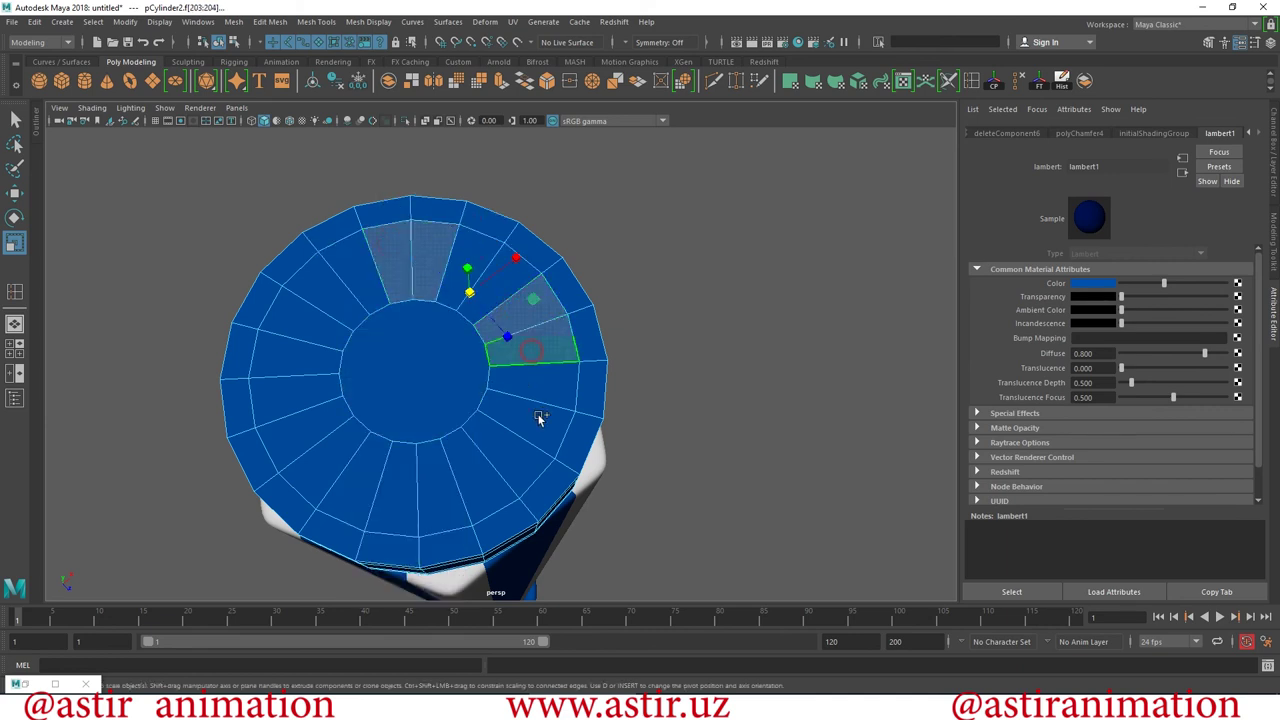
{"action": "left_click", "coordinate": [521, 448], "text": "shift"}
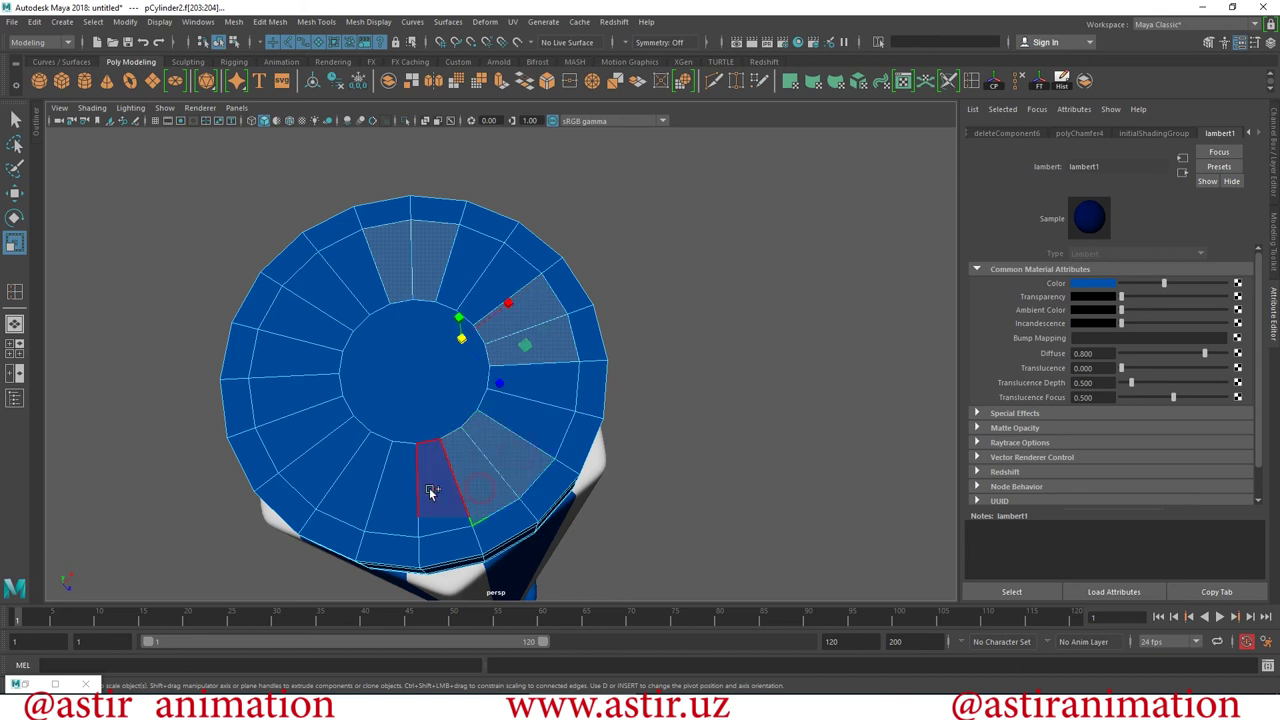
{"action": "left_click", "coordinate": [355, 485], "text": "shift"}
{"action": "left_click", "coordinate": [320, 460], "text": "shift"}
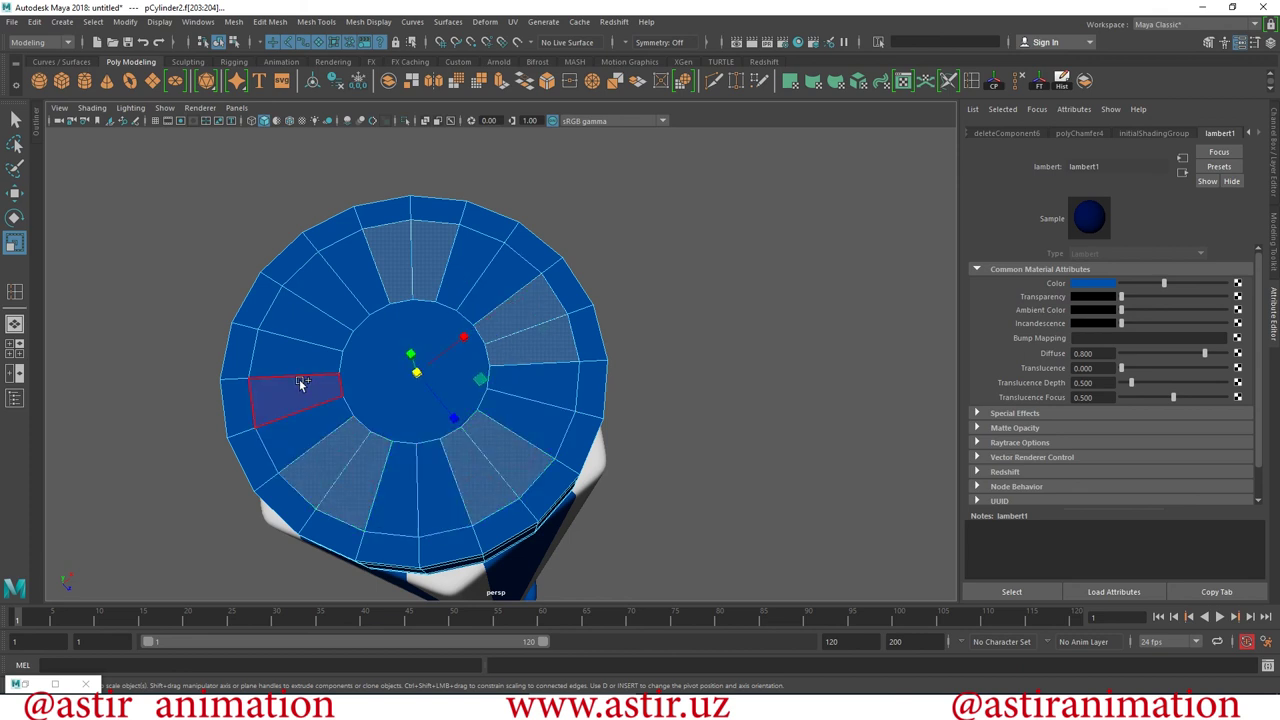
{"action": "left_click", "coordinate": [300, 382], "text": "shift"}
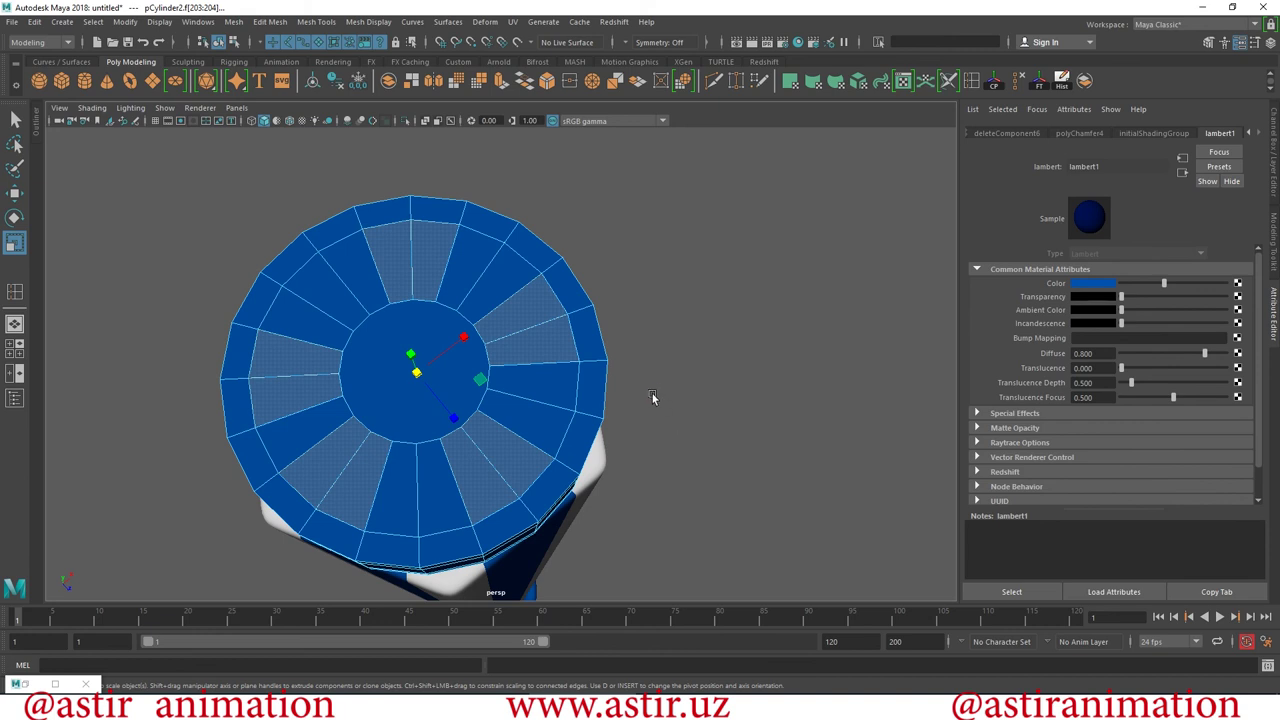
Extrude the selected ring faces 0.475 inward to form recessed vent slots.
{"action": "left_click_drag", "start_coordinate": [652, 398], "coordinate": [397, 310], "text": "alt"}
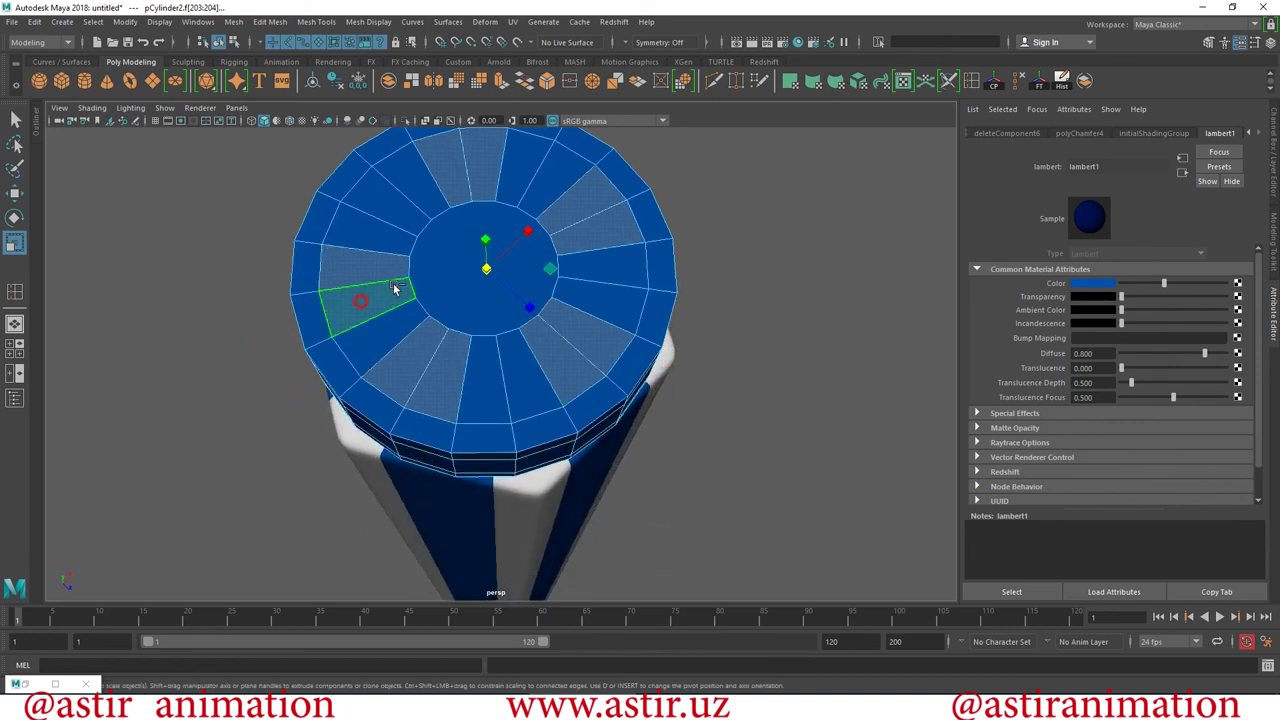
{"action": "right_click_drag", "start_coordinate": [712, 413], "coordinate": [643, 380], "text": "alt"}
{"action": "mouse_move", "coordinate": [643, 380]}
{"action": "left_mouse_down", "text": "alt"}
{"action": "mouse_move", "coordinate": [683, 346]}
{"action": "mouse_move", "coordinate": [620, 583]}
{"action": "left_mouse_up", "text": "alt"}
{"action": "mouse_move", "coordinate": [620, 583]}
{"action": "right_mouse_down", "text": "alt"}
{"action": "mouse_move", "coordinate": [607, 467]}
{"action": "mouse_move", "coordinate": [717, 369]}
{"action": "mouse_move", "coordinate": [586, 343]}
{"action": "right_mouse_up", "text": "alt"}
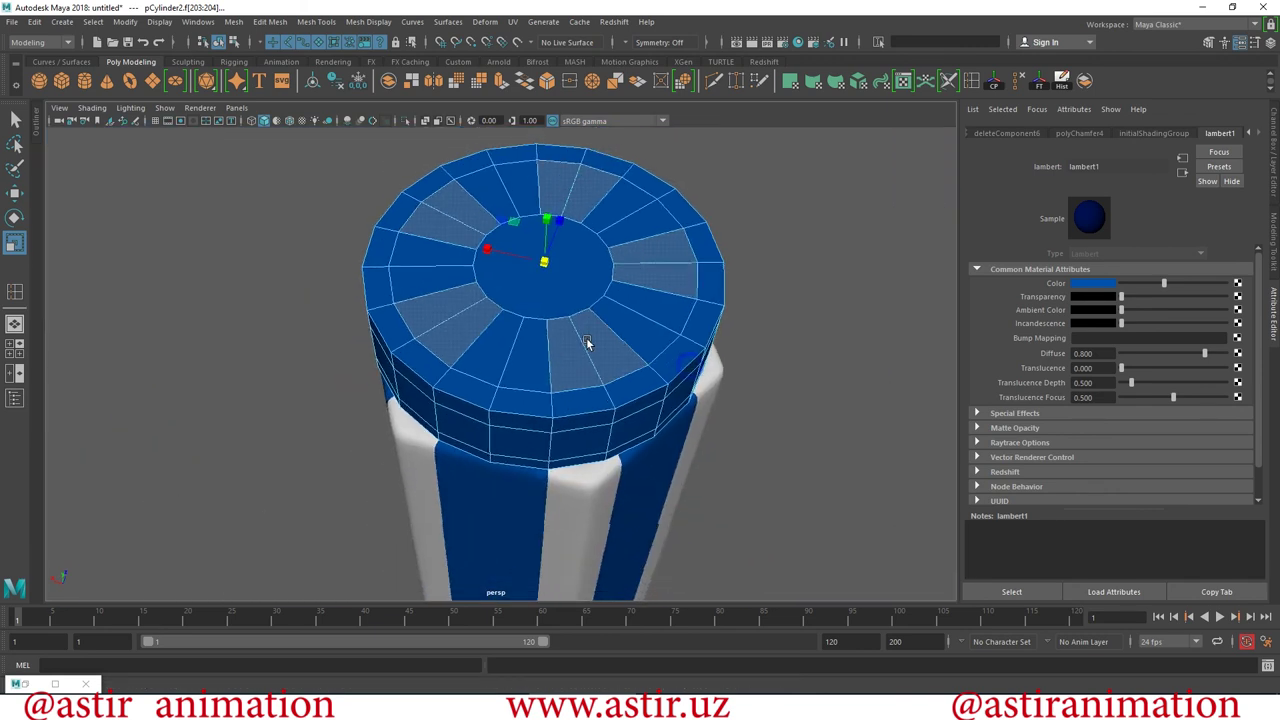
{"action": "left_click_drag", "start_coordinate": [586, 343], "coordinate": [541, 296], "text": "alt"}
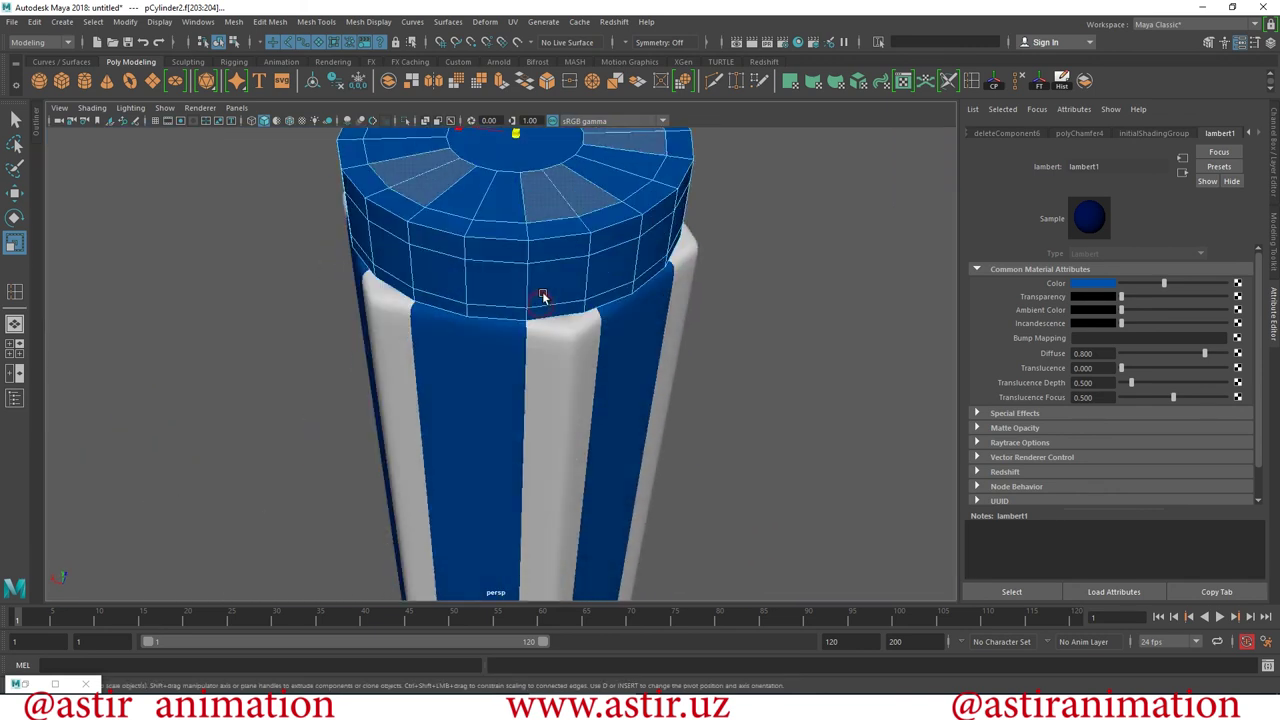
{"action": "right_click_drag", "start_coordinate": [541, 296], "coordinate": [404, 107], "text": "alt"}
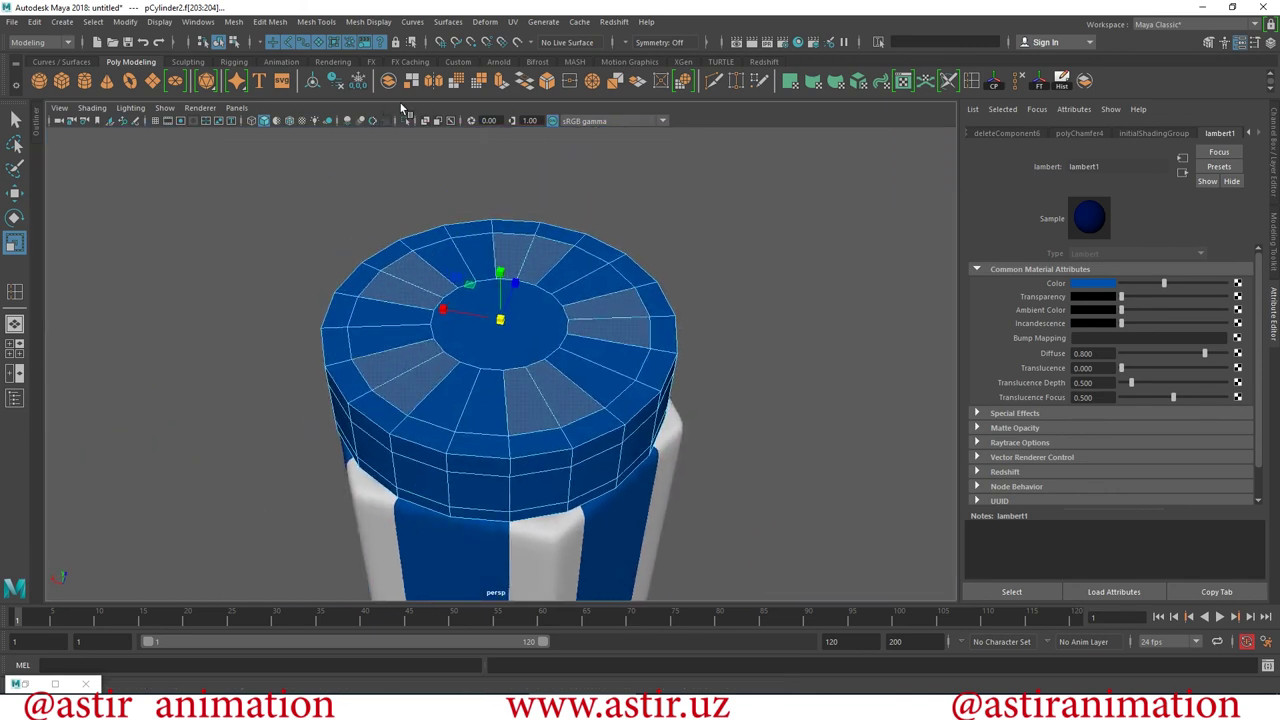
{"action": "left_click", "coordinate": [287, 22]}
{"action": "left_click", "coordinate": [285, 148]}
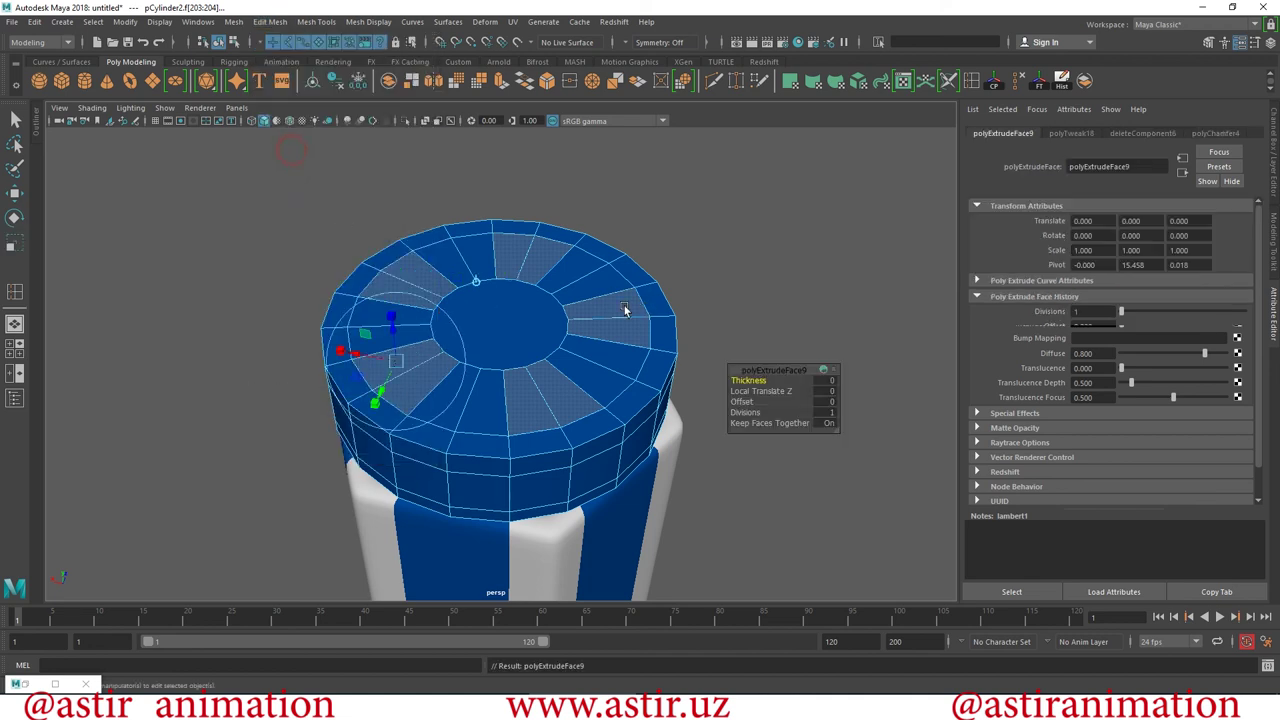
{"action": "mouse_move", "coordinate": [397, 333]}
{"action": "left_mouse_down"}
{"action": "mouse_move", "coordinate": [408, 422]}
{"action": "mouse_move", "coordinate": [657, 506]}
{"action": "mouse_move", "coordinate": [709, 506]}
{"action": "mouse_move", "coordinate": [408, 356]}
{"action": "mouse_move", "coordinate": [457, 429]}
{"action": "mouse_move", "coordinate": [480, 434]}
{"action": "mouse_move", "coordinate": [491, 486]}
{"action": "mouse_move", "coordinate": [516, 372]}
{"action": "left_mouse_up"}
Orbit down onto the cap top and select the cap cylinder.
{"action": "left_click", "coordinate": [543, 352]}
{"action": "mouse_move", "coordinate": [557, 331]}
{"action": "left_mouse_down", "text": "alt"}
{"action": "mouse_move", "coordinate": [571, 366]}
{"action": "mouse_move", "coordinate": [584, 292]}
{"action": "mouse_move", "coordinate": [449, 363]}
{"action": "left_mouse_up", "text": "alt"}
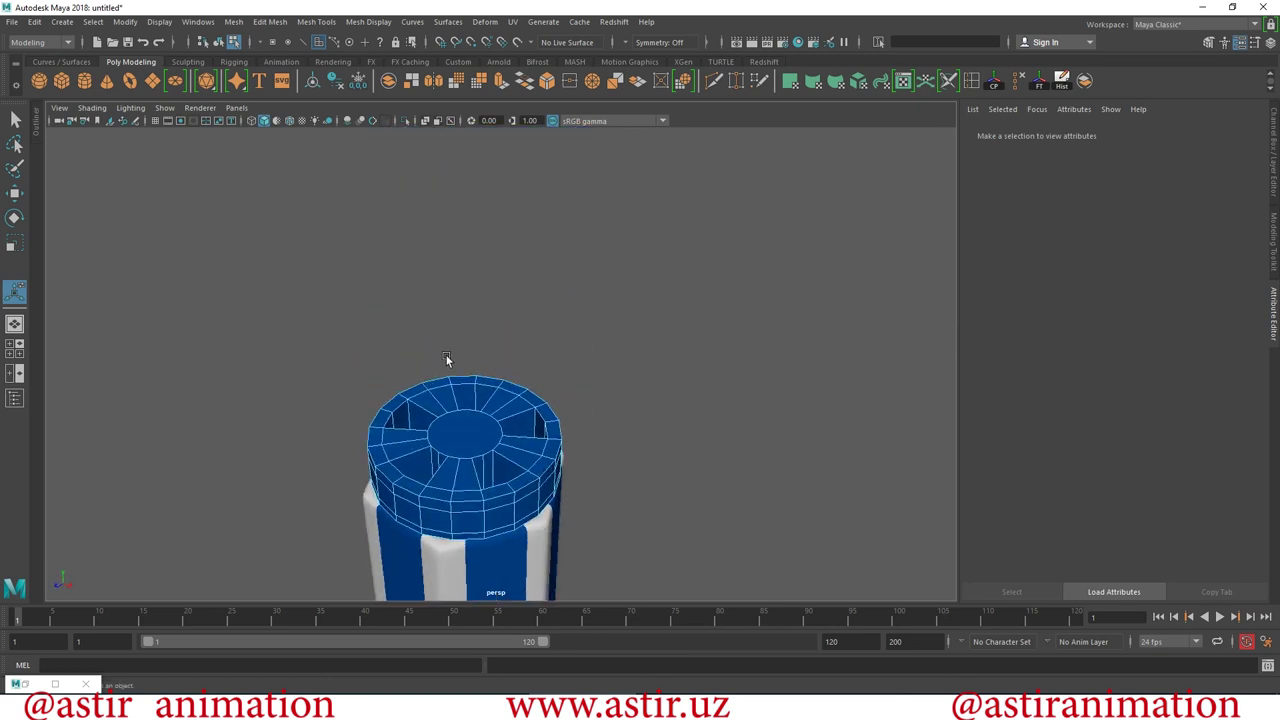
{"action": "scroll", "coordinate": [569, 500], "scroll_direction": "up", "scroll_amount": 5}
{"action": "scroll", "coordinate": [531, 394], "scroll_direction": "up", "scroll_amount": 3}
{"action": "right_click_drag", "start_coordinate": [357, 319], "coordinate": [463, 258]}
{"action": "left_click", "coordinate": [798, 462]}
{"action": "scroll", "coordinate": [798, 462], "scroll_direction": "down", "scroll_amount": 6}
{"action": "scroll", "coordinate": [472, 447], "scroll_direction": "up", "scroll_amount": 2}
{"action": "mouse_move", "coordinate": [472, 447]}
{"action": "left_mouse_down", "text": "alt"}
{"action": "mouse_move", "coordinate": [543, 251]}
{"action": "mouse_move", "coordinate": [517, 387]}
{"action": "left_mouse_up", "text": "alt"}
{"action": "left_click", "coordinate": [517, 387]}
{"action": "left_click_drag", "start_coordinate": [614, 286], "coordinate": [646, 333], "text": "alt"}
{"action": "scroll", "coordinate": [560, 300], "scroll_direction": "up", "scroll_amount": 2}
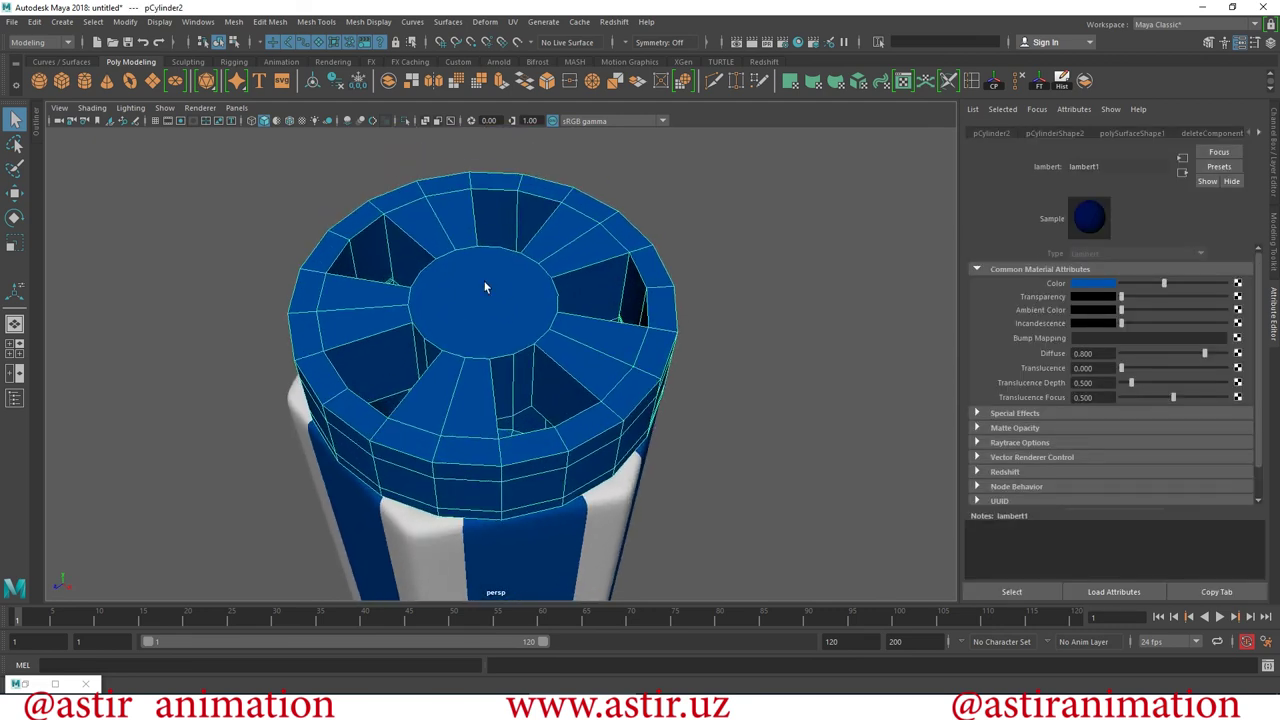
Extrude the cap's centre face and scale it down into a smaller circle.
{"action": "right_click_drag", "start_coordinate": [446, 280], "coordinate": [442, 300]}
{"action": "left_click", "coordinate": [512, 309]}
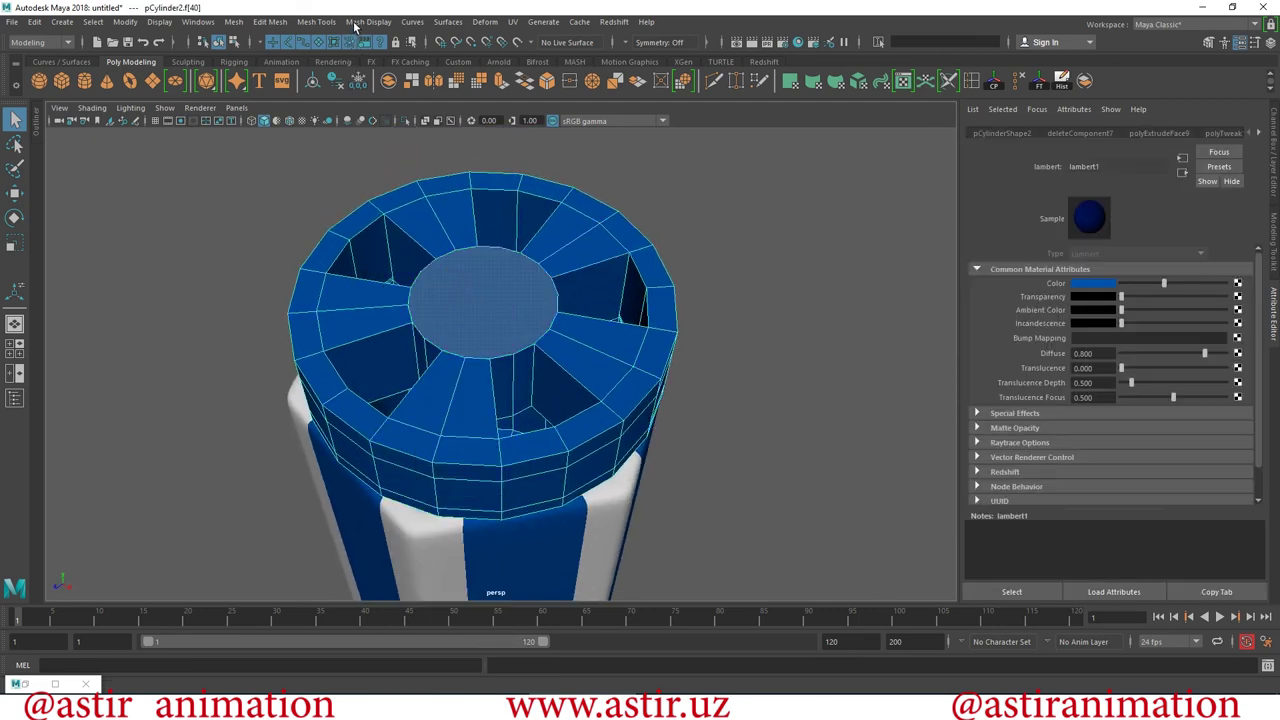
{"action": "left_click", "coordinate": [354, 22]}
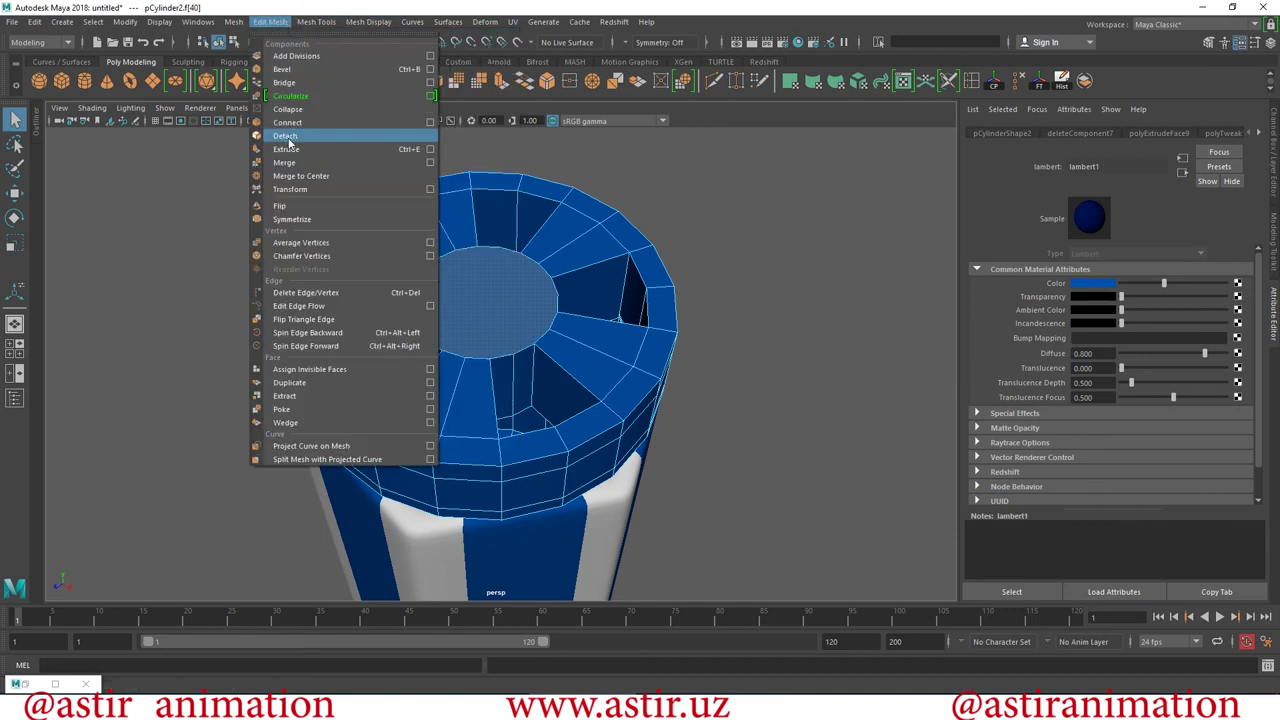
{"action": "left_click", "coordinate": [287, 149]}
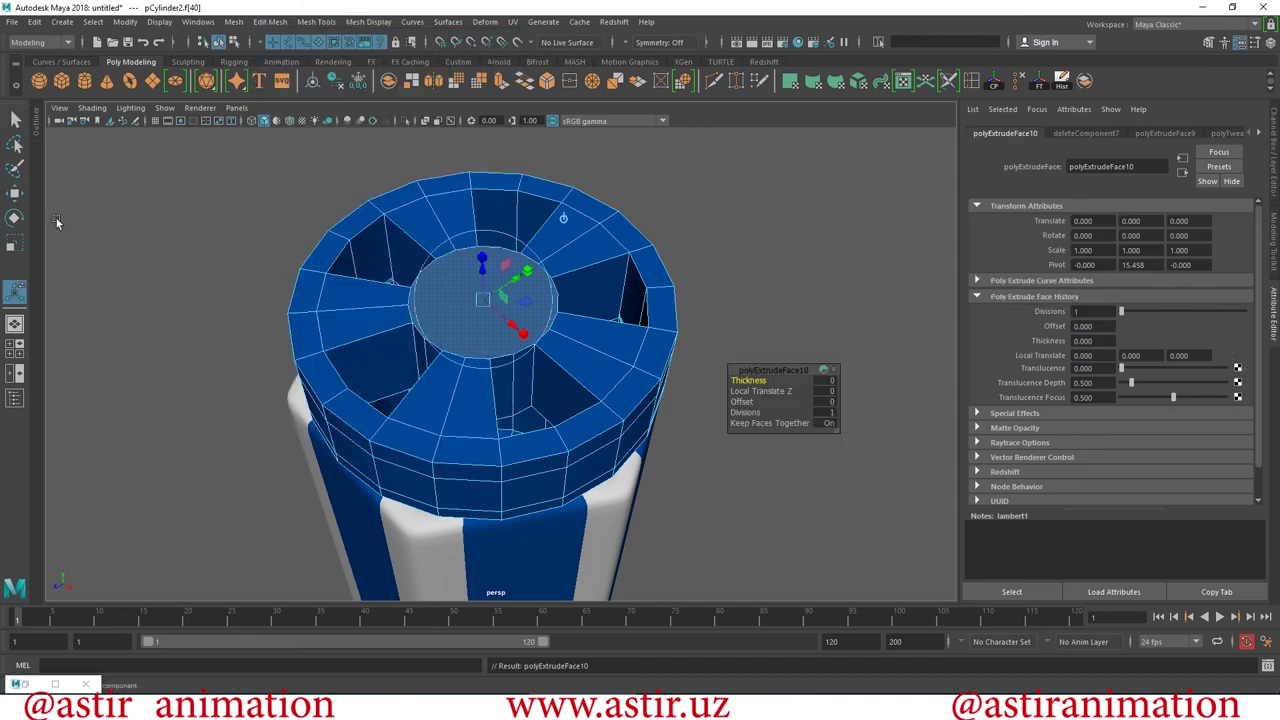
{"action": "left_click", "coordinate": [11, 244]}
{"action": "left_click_drag", "start_coordinate": [481, 300], "coordinate": [435, 295]}
Reselect the whole cap and pick Mesh Tools > Insert Edge Loop.
{"action": "right_click_drag", "start_coordinate": [537, 240], "coordinate": [761, 196]}
{"action": "left_click_drag", "start_coordinate": [740, 405], "coordinate": [741, 431], "text": "alt"}
{"action": "left_click", "coordinate": [604, 322]}
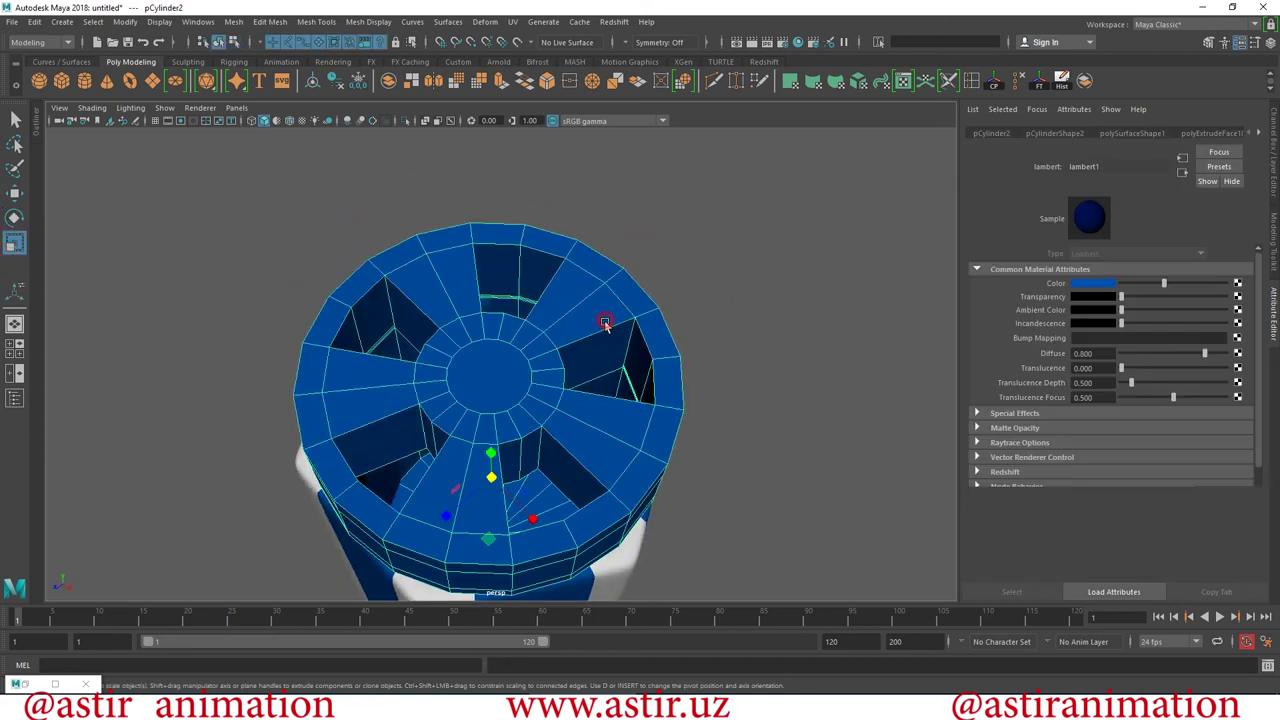
{"action": "left_click", "coordinate": [328, 24]}
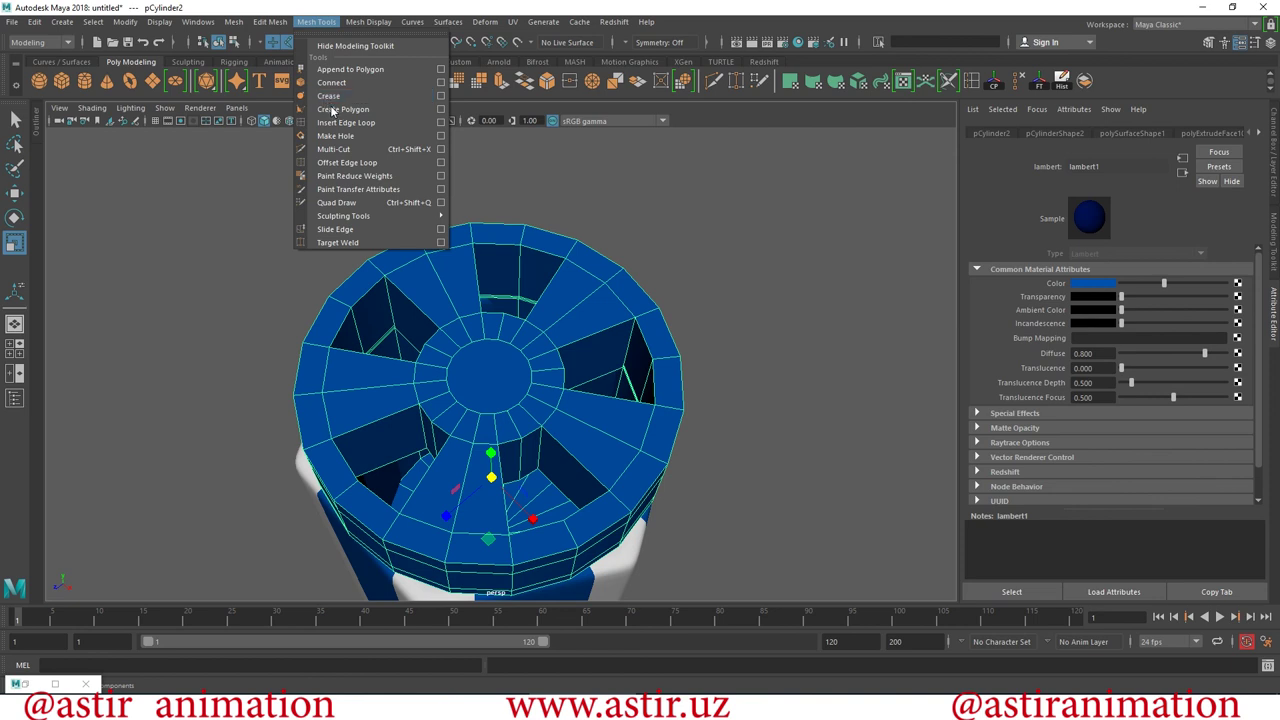
{"action": "left_click", "coordinate": [343, 109]}
Insert edge loops beside the vent openings and around the centre ring.
{"action": "scroll", "coordinate": [477, 291], "scroll_direction": "up", "scroll_amount": 2}
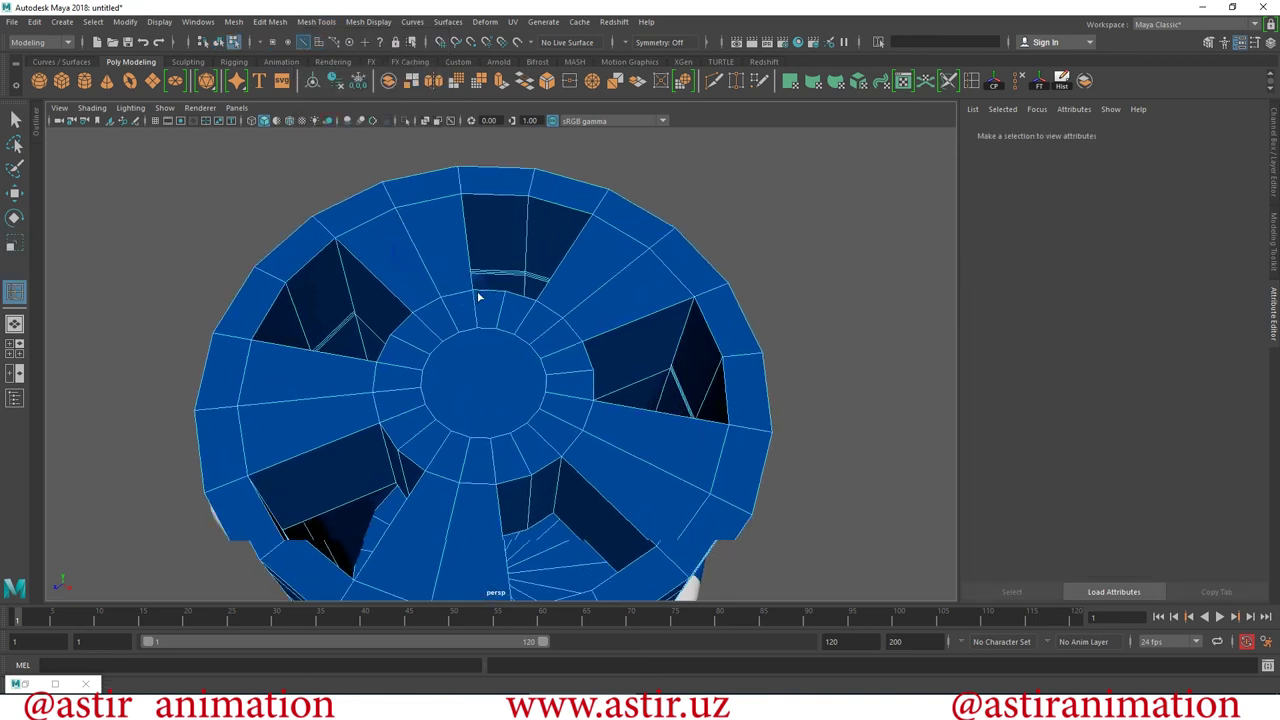
{"action": "scroll", "coordinate": [480, 295], "scroll_direction": "up", "scroll_amount": 1}
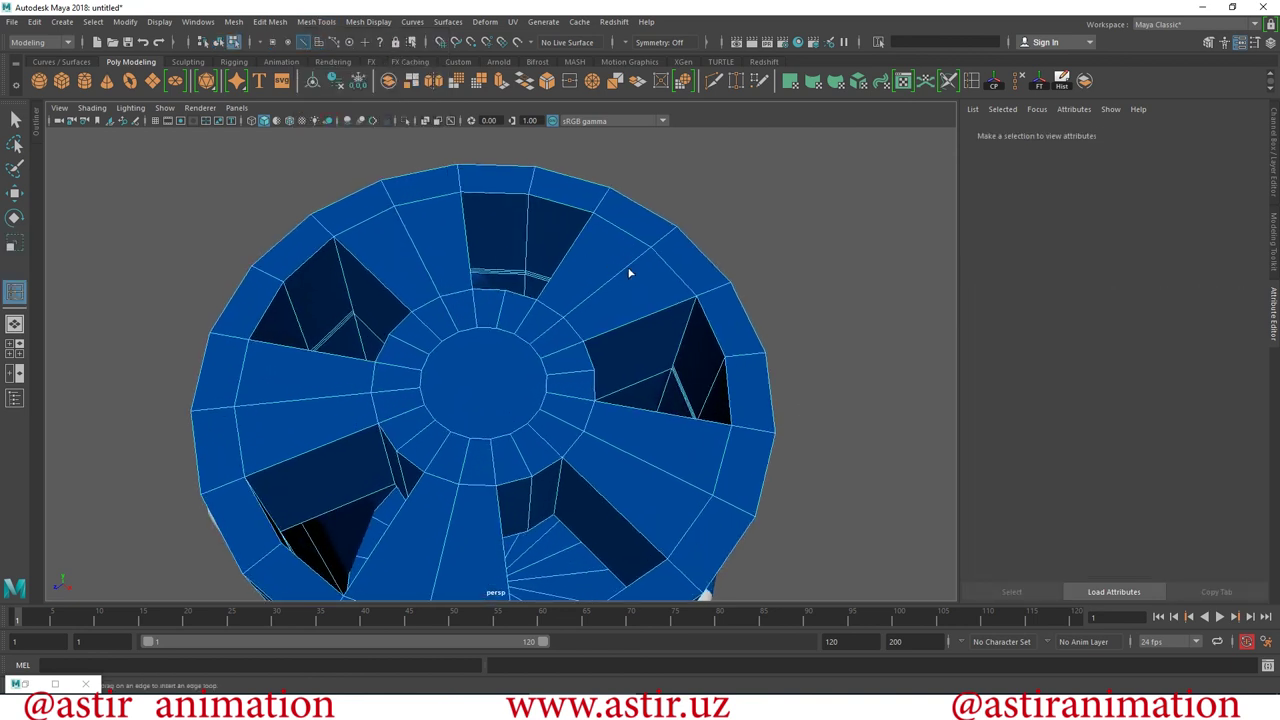
{"action": "left_click", "coordinate": [697, 308]}
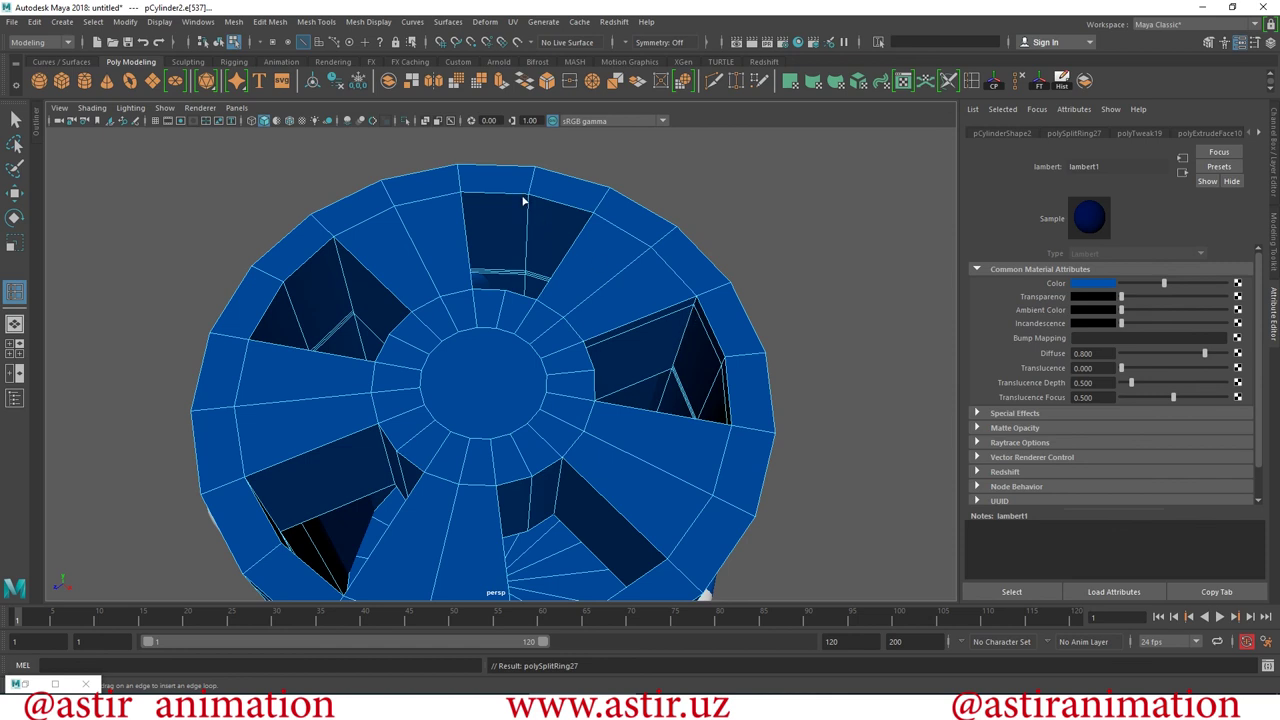
{"action": "left_click", "coordinate": [529, 205]}
{"action": "left_click", "coordinate": [338, 254]}
{"action": "left_click", "coordinate": [381, 443]}
{"action": "left_click", "coordinate": [562, 474]}
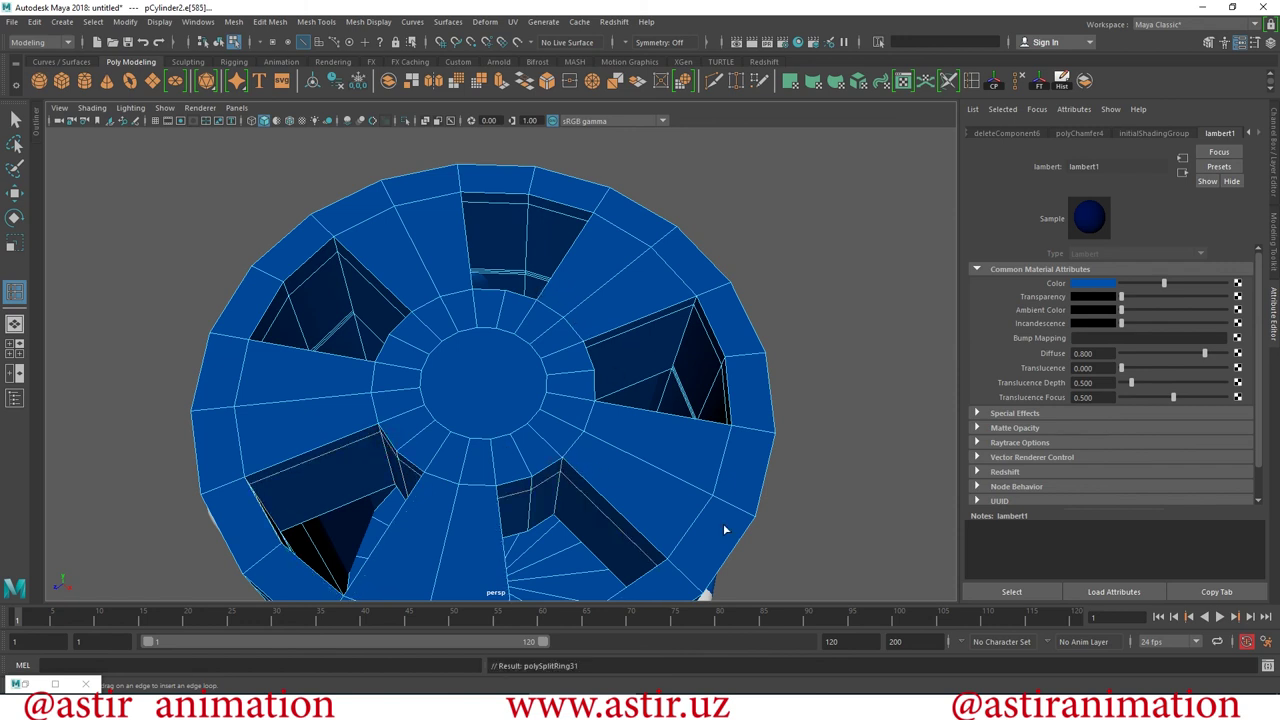
{"action": "left_click", "coordinate": [569, 309]}
{"action": "left_click", "coordinate": [641, 257]}
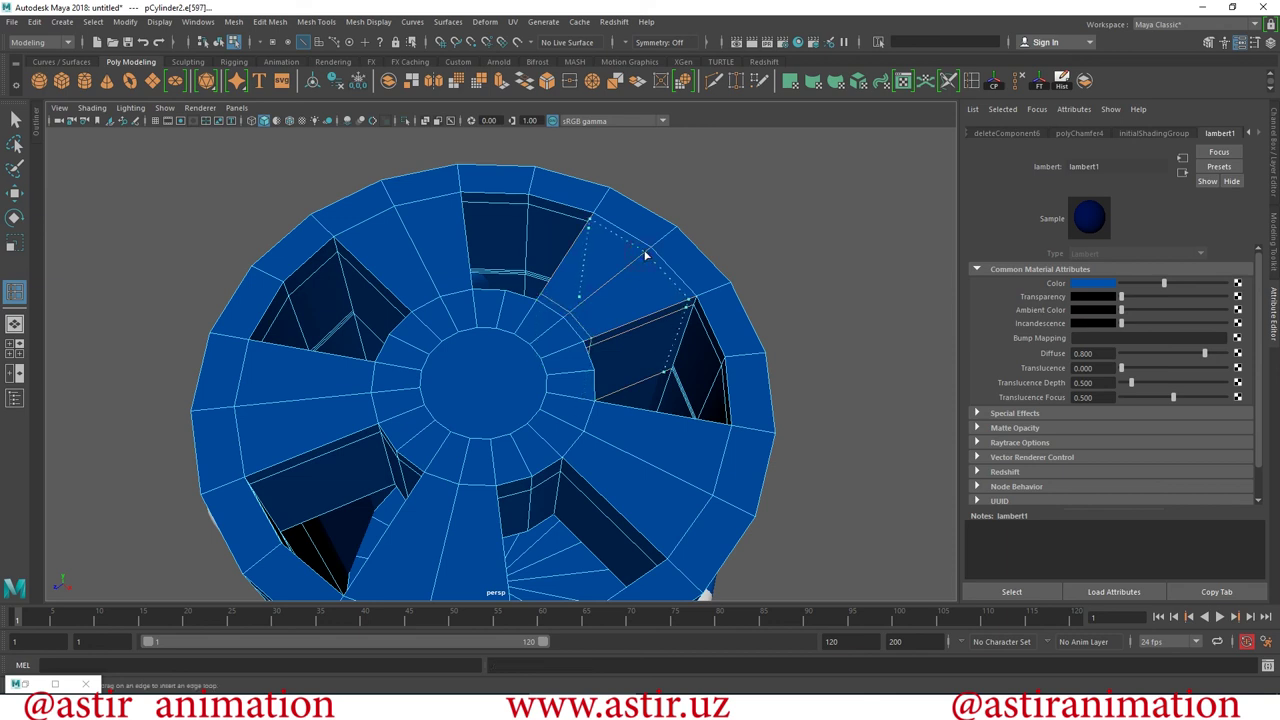
{"action": "left_click", "coordinate": [398, 215]}
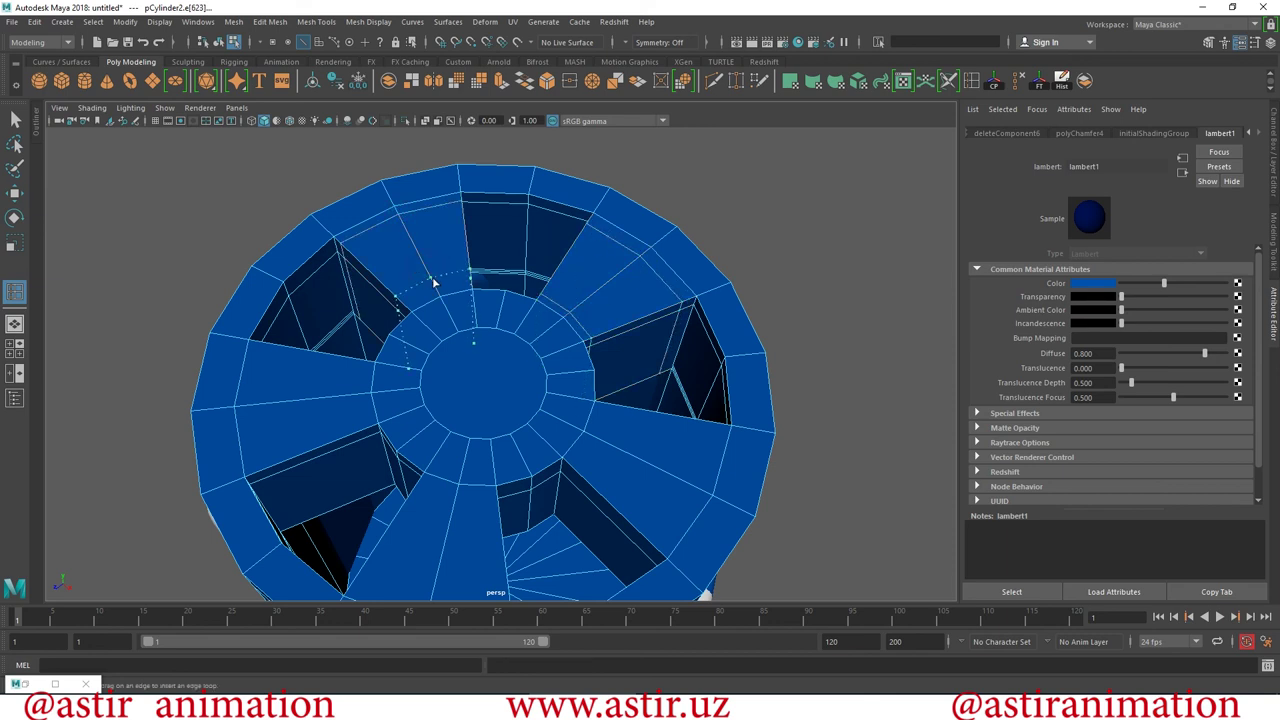
Add further edge loops beside the top, lower and front vents.
{"action": "left_click", "coordinate": [362, 362]}
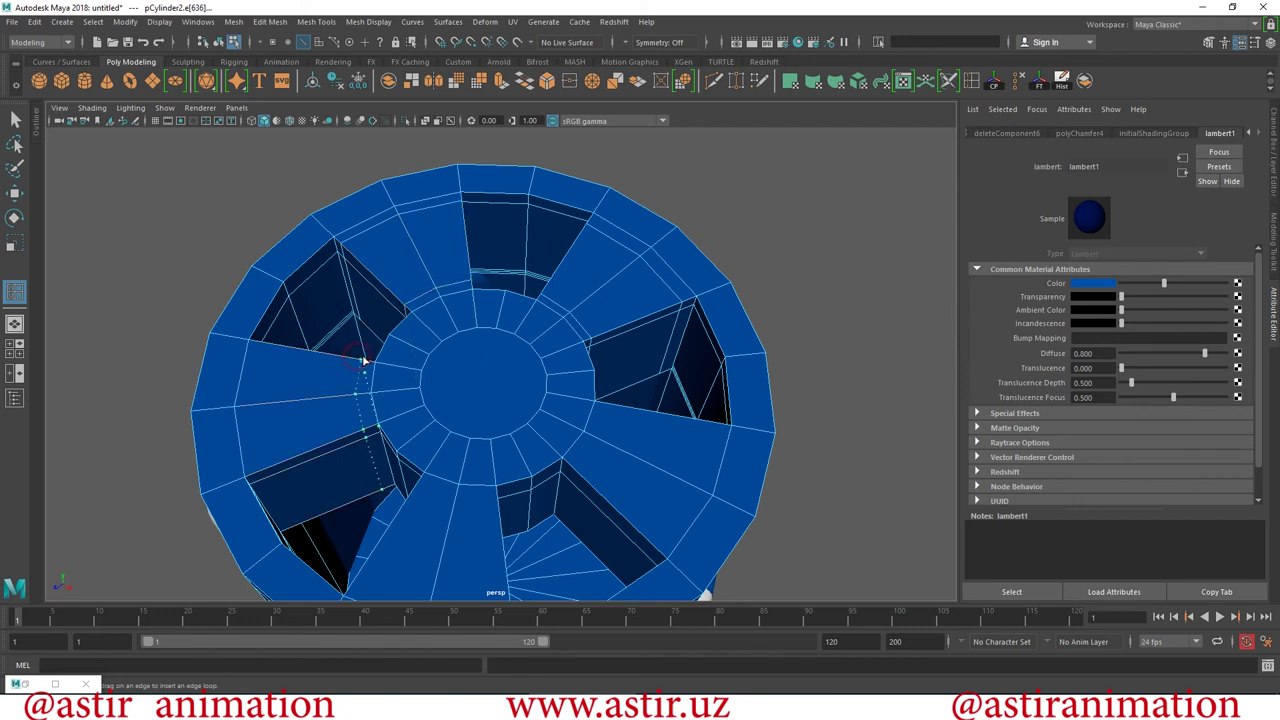
{"action": "left_click", "coordinate": [259, 346]}
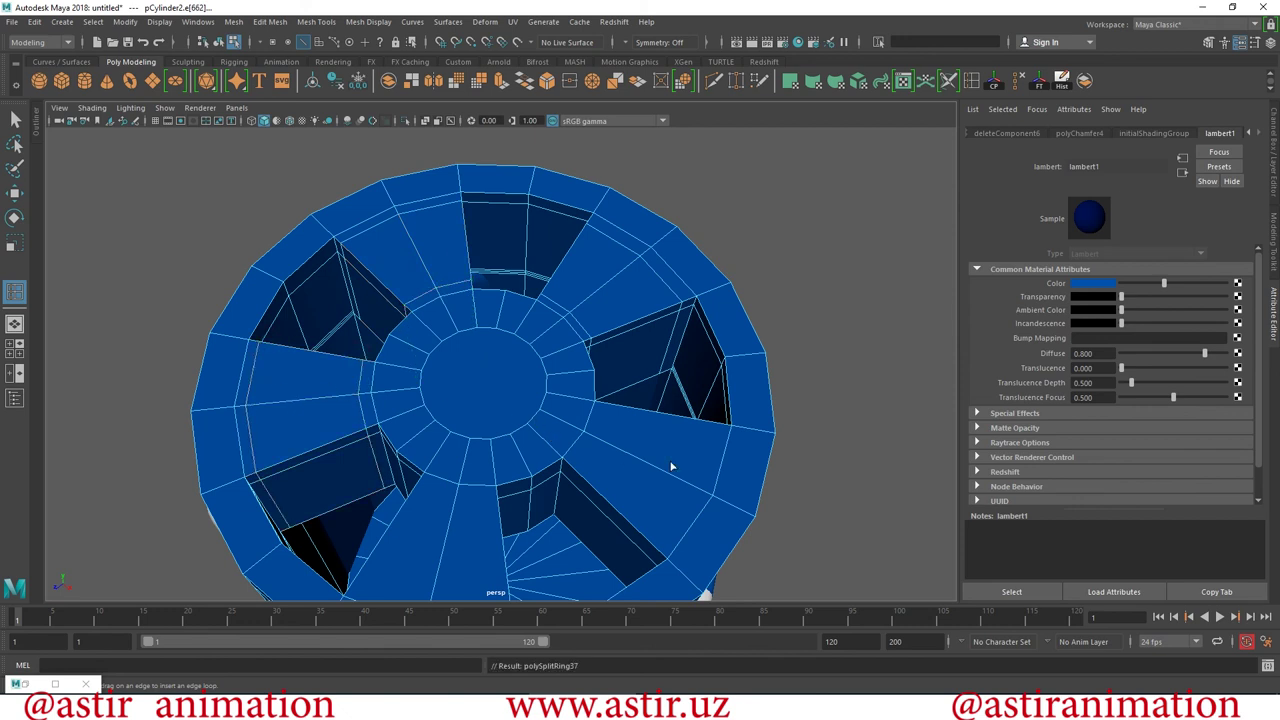
{"action": "left_click_drag", "start_coordinate": [671, 466], "coordinate": [553, 371], "text": "alt"}
{"action": "left_click", "coordinate": [553, 366]}
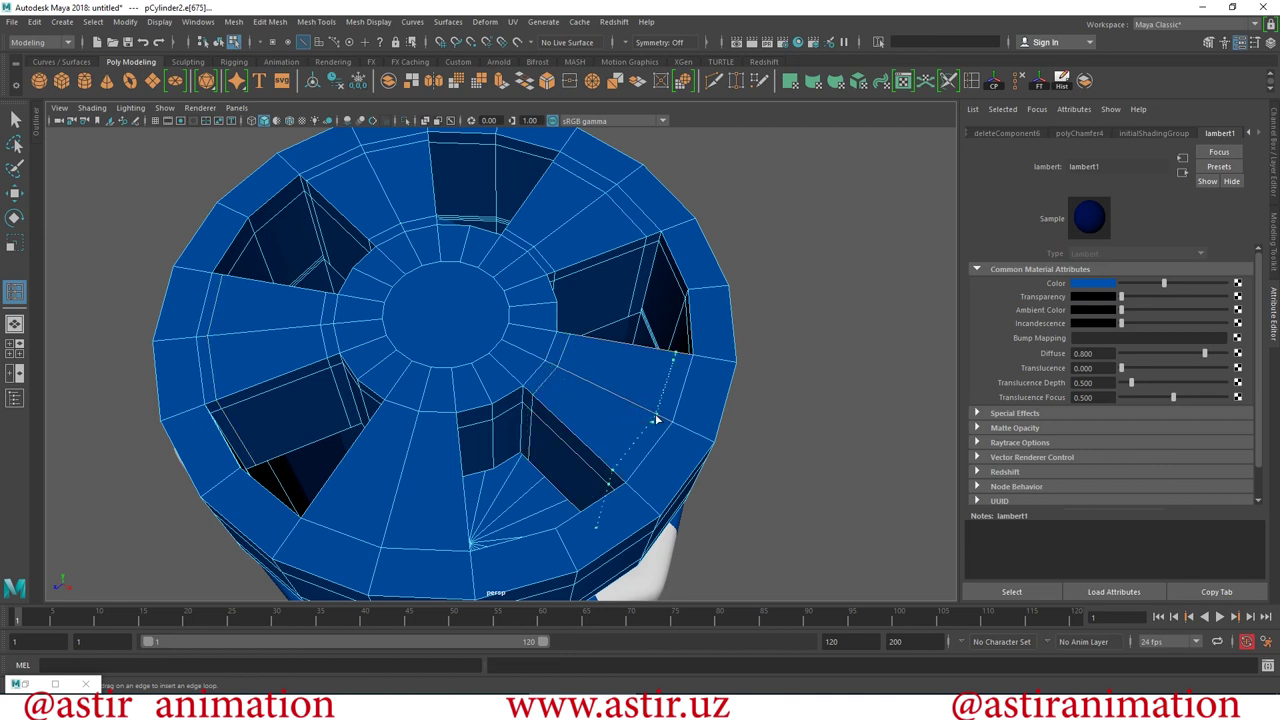
{"action": "left_click", "coordinate": [389, 535]}
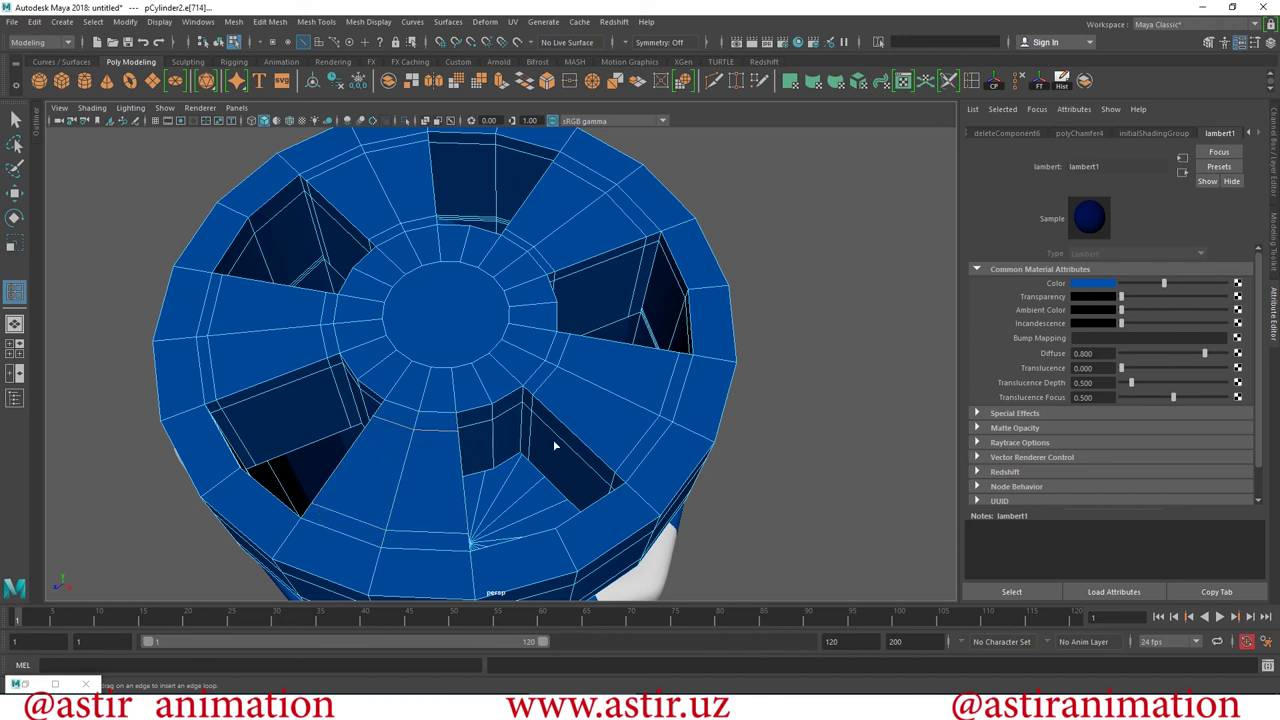
{"action": "left_click_drag", "start_coordinate": [553, 439], "coordinate": [665, 298], "text": "alt"}
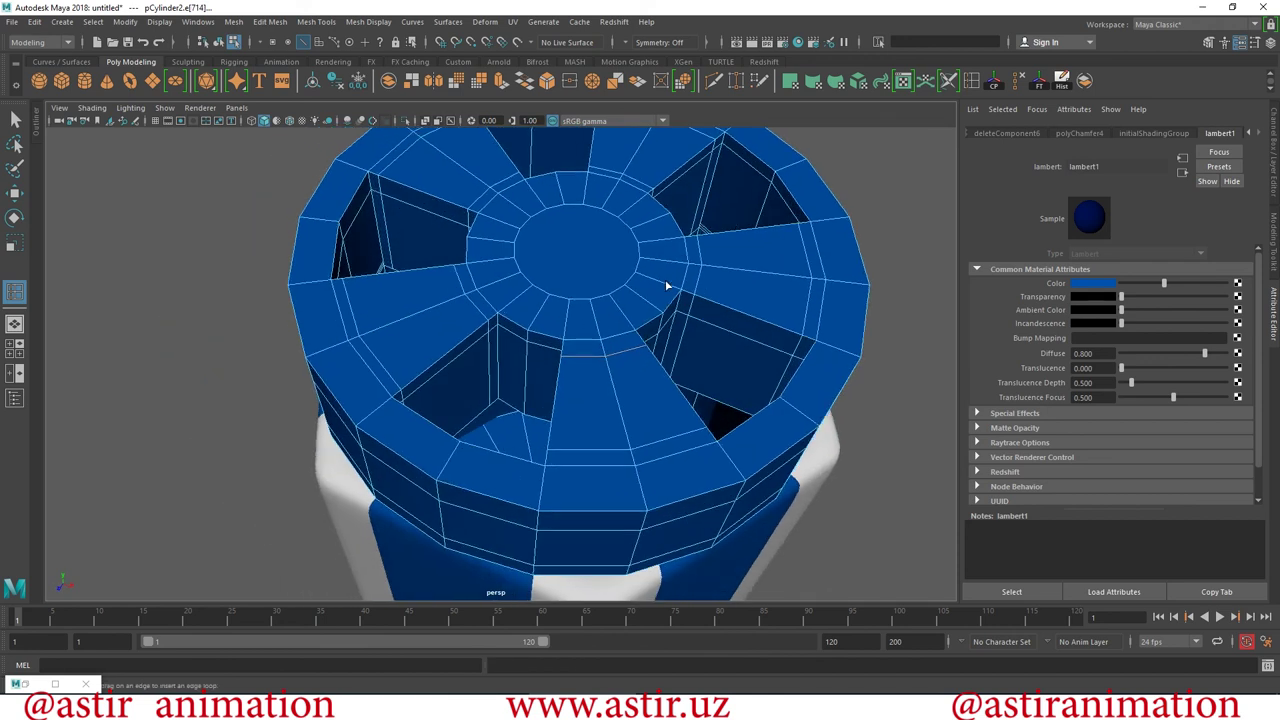
Add an edge loop near the cap's centre ring and preview the cap smoothed.
{"action": "left_click", "coordinate": [668, 285]}
{"action": "key", "text": "3"}
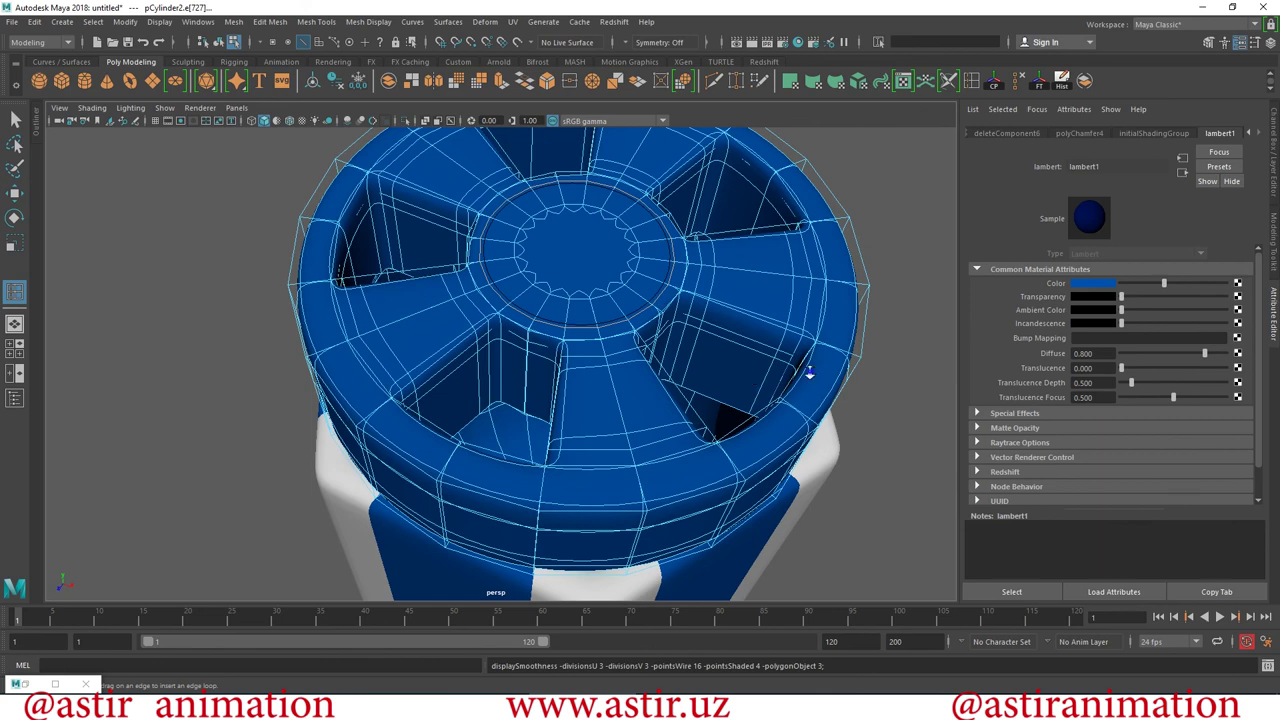
{"action": "left_click_drag", "start_coordinate": [810, 372], "coordinate": [537, 319], "text": "alt"}
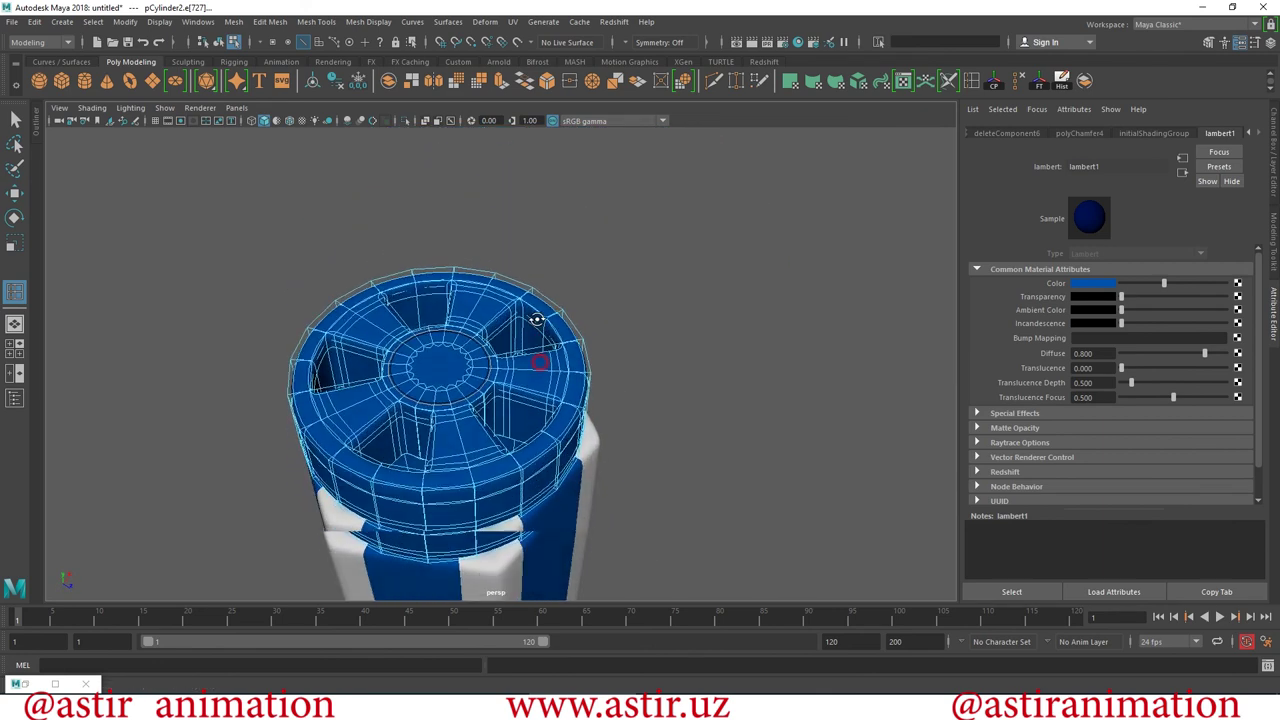
{"action": "right_click_drag", "start_coordinate": [537, 319], "coordinate": [661, 406], "text": "alt"}
{"action": "mouse_move", "coordinate": [661, 406]}
{"action": "left_mouse_down", "text": "alt"}
{"action": "mouse_move", "coordinate": [586, 367]}
{"action": "mouse_move", "coordinate": [370, 341]}
{"action": "left_mouse_up", "text": "alt"}
{"action": "key", "text": "1"}
Insert holding edge loops near the cap's side rim and around its outer rim.
{"action": "mouse_move", "coordinate": [566, 349]}
{"action": "left_mouse_down", "text": "alt"}
{"action": "mouse_move", "coordinate": [503, 266]}
{"action": "mouse_move", "coordinate": [590, 393]}
{"action": "left_mouse_up", "text": "alt"}
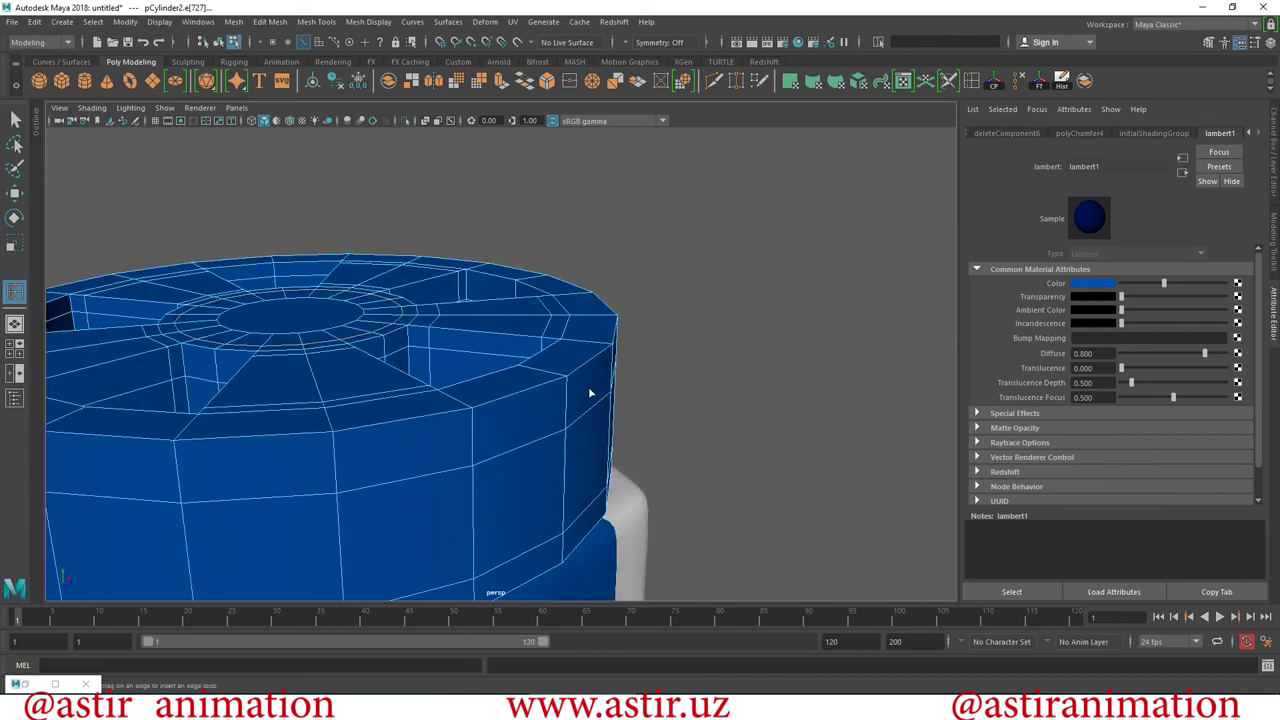
{"action": "left_click", "coordinate": [568, 399]}
{"action": "mouse_move", "coordinate": [808, 426]}
{"action": "left_mouse_down", "text": "alt"}
{"action": "mouse_move", "coordinate": [908, 437]}
{"action": "mouse_move", "coordinate": [913, 451]}
{"action": "mouse_move", "coordinate": [623, 423]}
{"action": "mouse_move", "coordinate": [674, 430]}
{"action": "mouse_move", "coordinate": [694, 451]}
{"action": "mouse_move", "coordinate": [703, 406]}
{"action": "mouse_move", "coordinate": [508, 378]}
{"action": "left_mouse_up", "text": "alt"}
{"action": "left_click_drag", "start_coordinate": [537, 320], "coordinate": [496, 349], "text": "alt"}
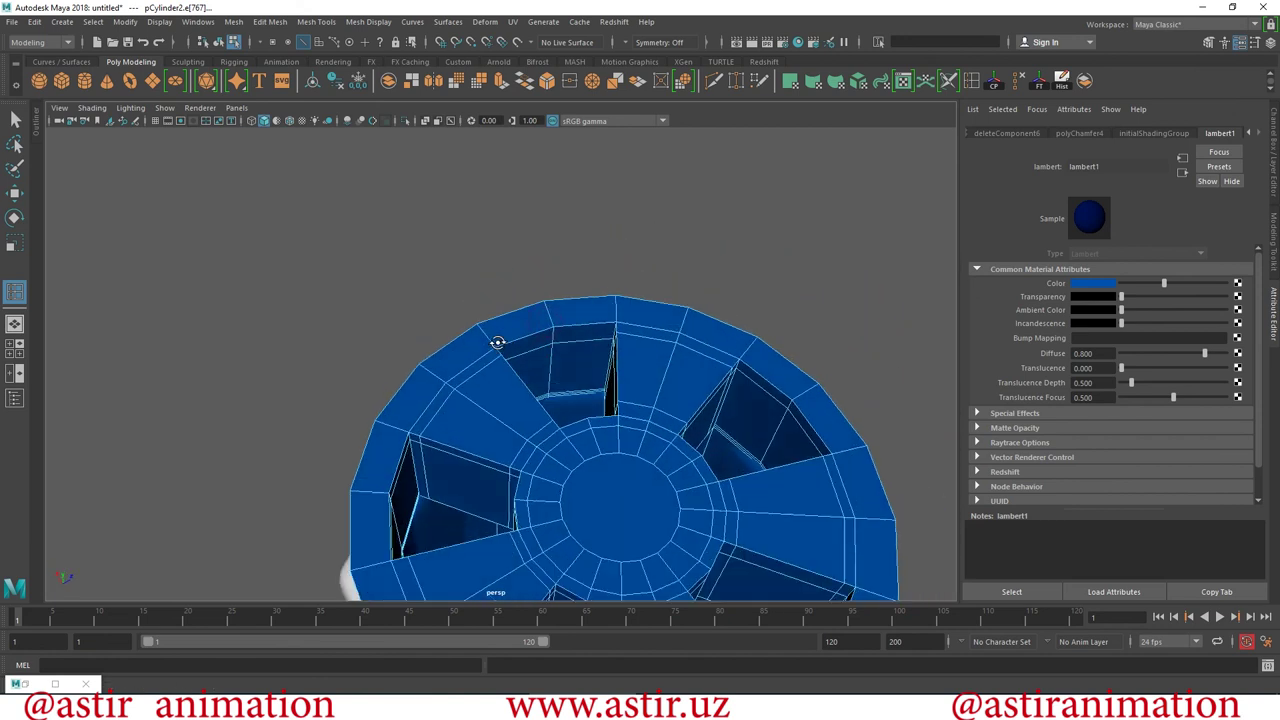
{"action": "scroll", "coordinate": [496, 349], "scroll_direction": "up", "scroll_amount": 3}
{"action": "scroll", "coordinate": [482, 336], "scroll_direction": "up", "scroll_amount": 2}
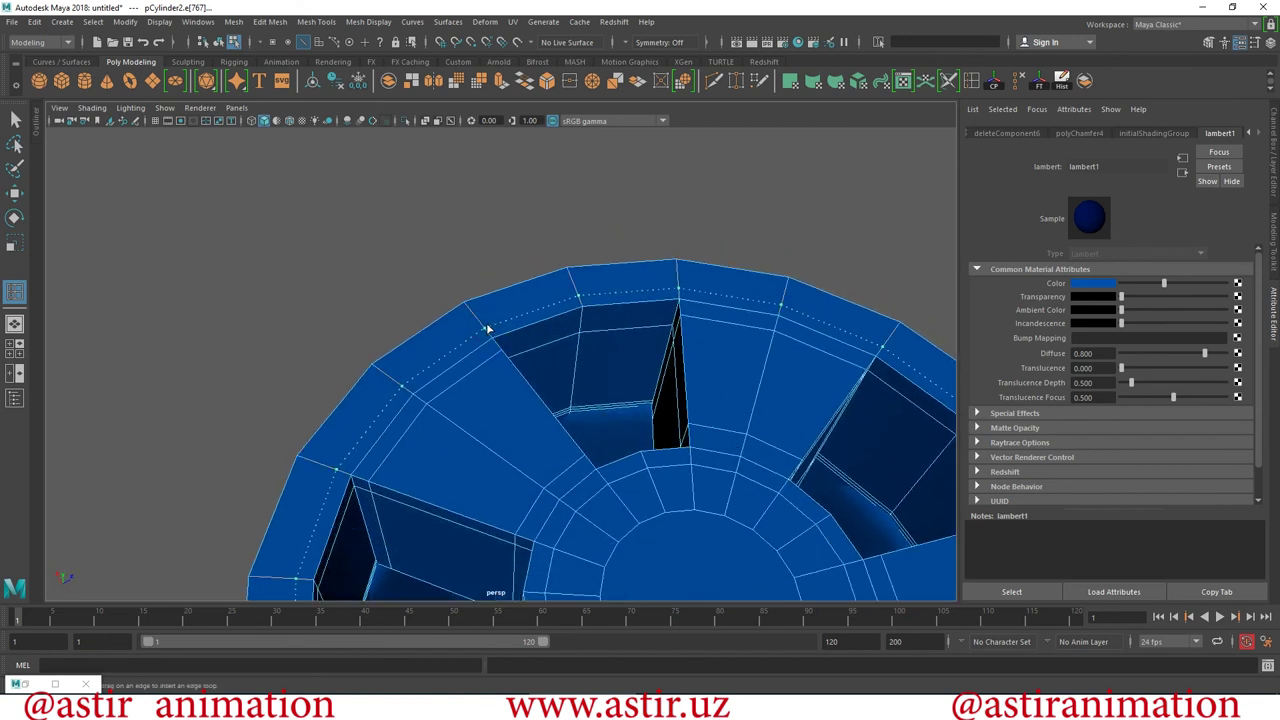
{"action": "left_click", "coordinate": [484, 326]}
{"action": "mouse_move", "coordinate": [484, 326]}
{"action": "left_mouse_down", "text": "alt"}
{"action": "mouse_move", "coordinate": [749, 317]}
{"action": "mouse_move", "coordinate": [591, 406]}
{"action": "mouse_move", "coordinate": [521, 320]}
{"action": "left_mouse_up", "text": "alt"}
Return the cap to object mode, deselect it, and inspect its five vents.
{"action": "left_click", "coordinate": [15, 192]}
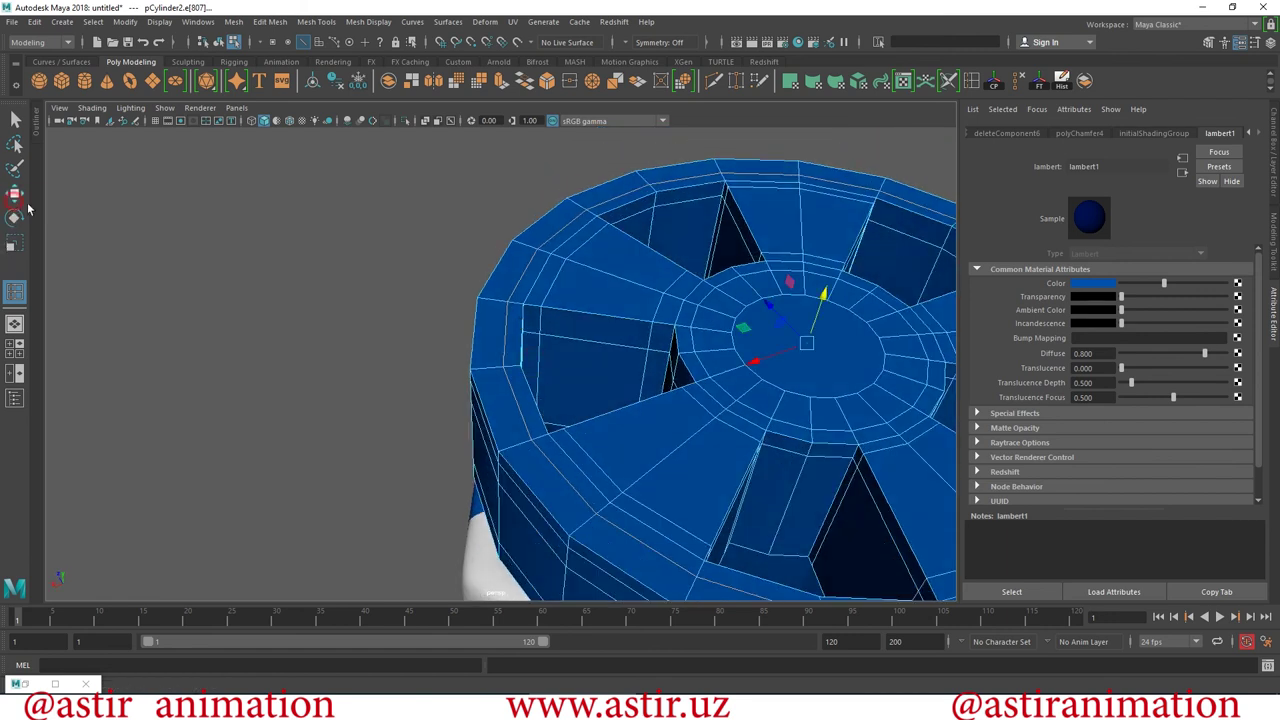
{"action": "right_click_drag", "start_coordinate": [600, 263], "coordinate": [770, 283]}
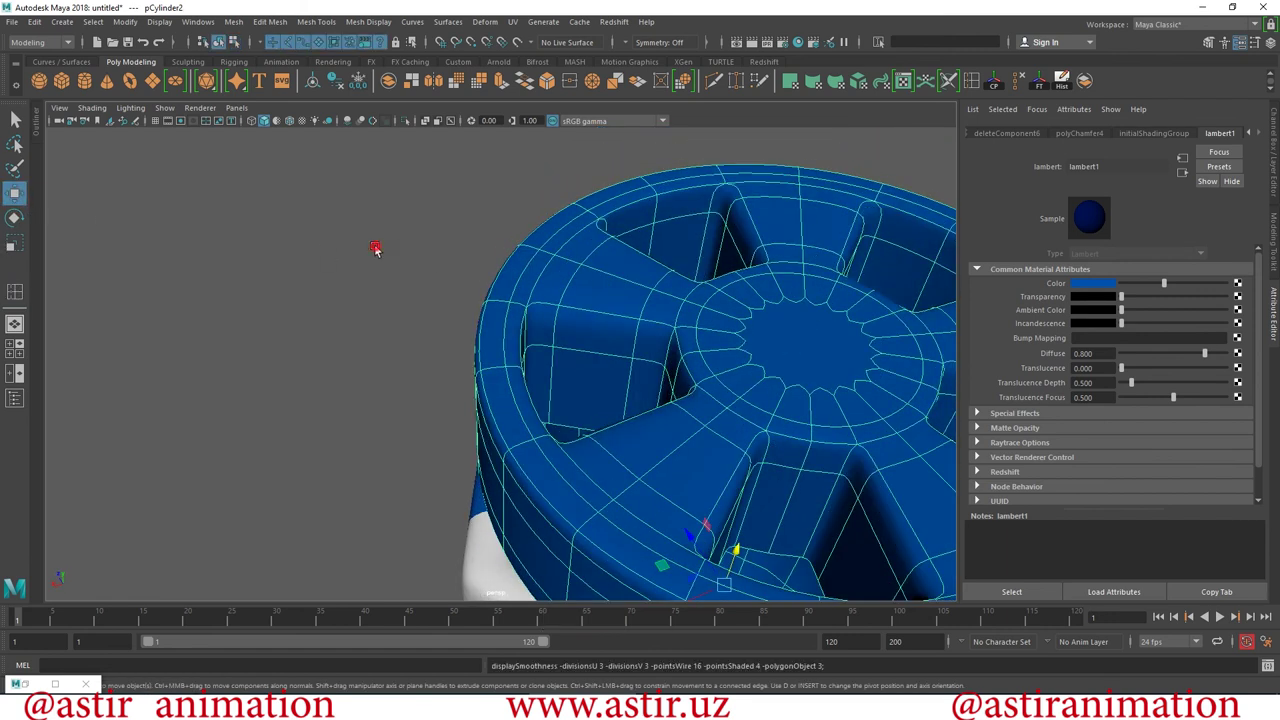
{"action": "left_click", "coordinate": [374, 249]}
{"action": "left_click_drag", "start_coordinate": [374, 249], "coordinate": [451, 374], "text": "alt"}
{"action": "scroll", "coordinate": [451, 374], "scroll_direction": "down", "scroll_amount": 5}
{"action": "mouse_move", "coordinate": [443, 437]}
{"action": "left_mouse_down", "text": "alt"}
{"action": "mouse_move", "coordinate": [472, 473]}
{"action": "mouse_move", "coordinate": [686, 397]}
{"action": "mouse_move", "coordinate": [394, 446]}
{"action": "mouse_move", "coordinate": [534, 404]}
{"action": "left_mouse_up", "text": "alt"}
{"action": "scroll", "coordinate": [686, 397], "scroll_direction": "down", "scroll_amount": 5}
{"action": "scroll", "coordinate": [672, 408], "scroll_direction": "up", "scroll_amount": 5}
{"action": "mouse_move", "coordinate": [672, 408]}
{"action": "left_mouse_down", "text": "alt"}
{"action": "mouse_move", "coordinate": [409, 403]}
{"action": "mouse_move", "coordinate": [743, 466]}
{"action": "mouse_move", "coordinate": [677, 517]}
{"action": "mouse_move", "coordinate": [623, 380]}
{"action": "mouse_move", "coordinate": [591, 448]}
{"action": "mouse_move", "coordinate": [586, 366]}
{"action": "mouse_move", "coordinate": [529, 328]}
{"action": "mouse_move", "coordinate": [631, 297]}
{"action": "left_mouse_up", "text": "alt"}
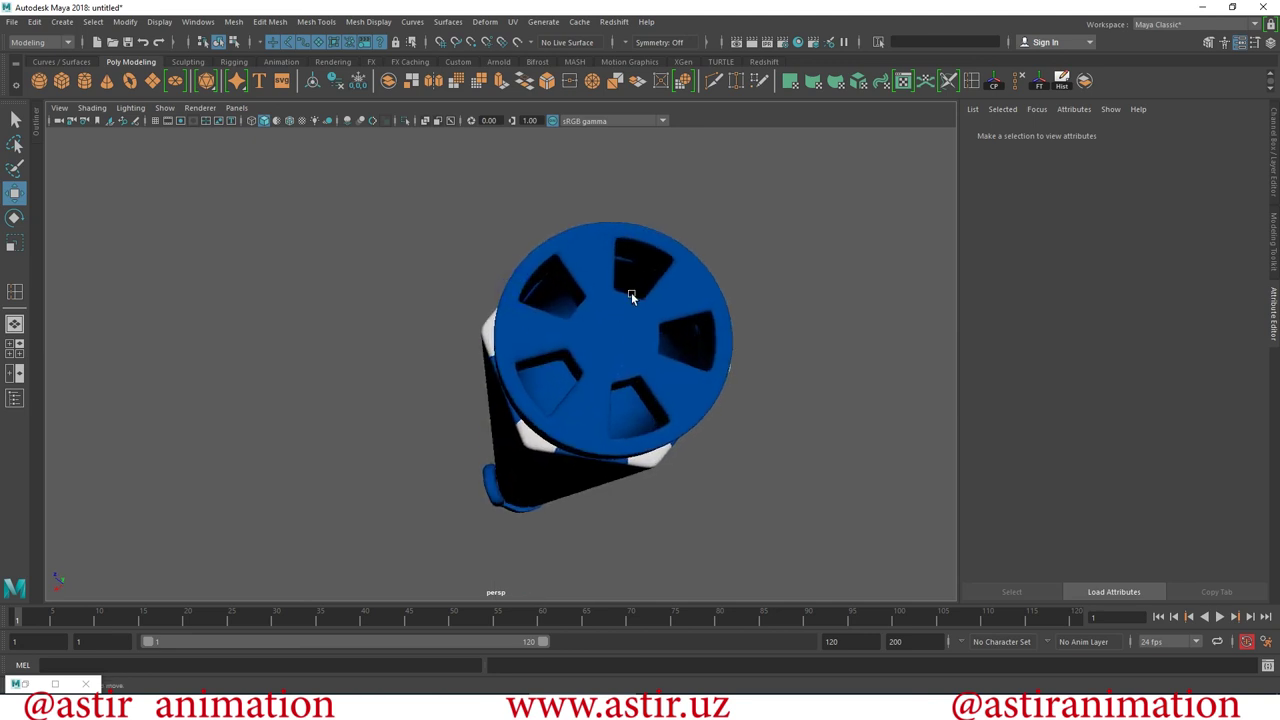
{"action": "scroll", "coordinate": [845, 483], "scroll_direction": "down", "scroll_amount": 3}
{"action": "mouse_move", "coordinate": [845, 483]}
{"action": "left_mouse_down", "text": "alt"}
{"action": "mouse_move", "coordinate": [786, 466]}
{"action": "mouse_move", "coordinate": [466, 291]}
{"action": "left_mouse_up", "text": "alt"}
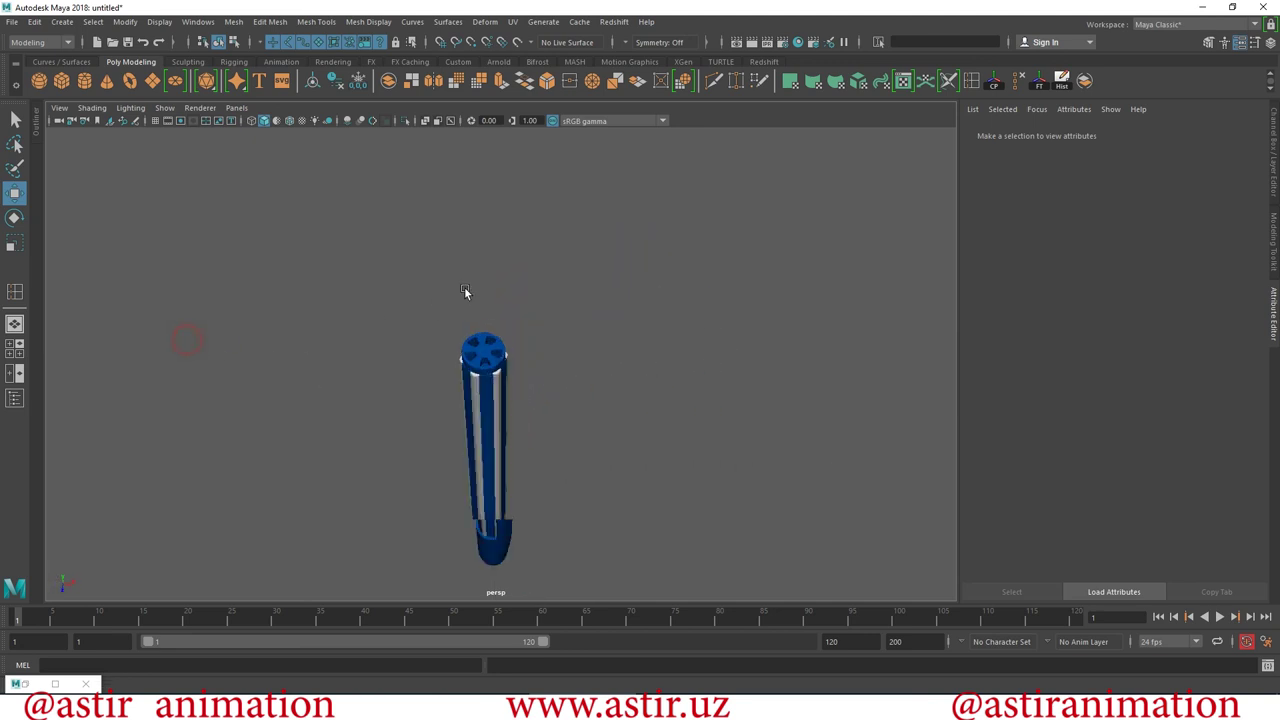
{"action": "scroll", "coordinate": [546, 331], "scroll_direction": "up", "scroll_amount": 3}
{"action": "mouse_move", "coordinate": [648, 490]}
{"action": "left_mouse_down", "text": "alt"}
{"action": "mouse_move", "coordinate": [583, 357]}
{"action": "mouse_move", "coordinate": [606, 309]}
{"action": "mouse_move", "coordinate": [548, 252]}
{"action": "left_mouse_up", "text": "alt"}
{"action": "middle_click_drag", "start_coordinate": [586, 280], "coordinate": [675, 402], "text": "alt"}
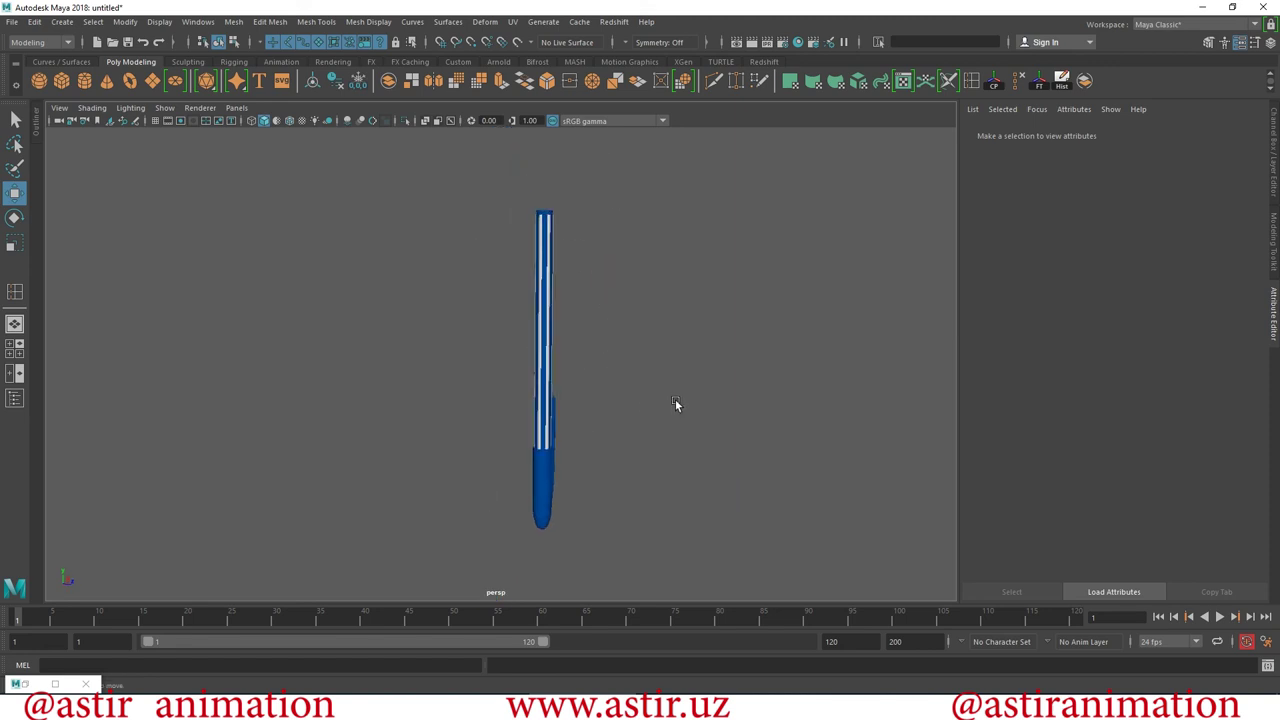
{"action": "mouse_move", "coordinate": [733, 562]}
{"action": "left_mouse_down", "text": "alt"}
{"action": "mouse_move", "coordinate": [537, 563]}
{"action": "mouse_move", "coordinate": [654, 443]}
{"action": "mouse_move", "coordinate": [512, 328]}
{"action": "mouse_move", "coordinate": [734, 491]}
{"action": "mouse_move", "coordinate": [794, 480]}
{"action": "mouse_move", "coordinate": [673, 372]}
{"action": "mouse_move", "coordinate": [351, 357]}
{"action": "mouse_move", "coordinate": [557, 349]}
{"action": "mouse_move", "coordinate": [608, 404]}
{"action": "mouse_move", "coordinate": [596, 440]}
{"action": "left_mouse_up", "text": "alt"}
{"action": "left_click", "coordinate": [584, 438]}
{"action": "mouse_move", "coordinate": [786, 523]}
{"action": "left_mouse_down", "text": "alt"}
{"action": "mouse_move", "coordinate": [500, 543]}
{"action": "mouse_move", "coordinate": [669, 533]}
{"action": "mouse_move", "coordinate": [723, 551]}
{"action": "mouse_move", "coordinate": [734, 514]}
{"action": "left_mouse_up", "text": "alt"}
{"action": "left_click", "coordinate": [669, 533]}
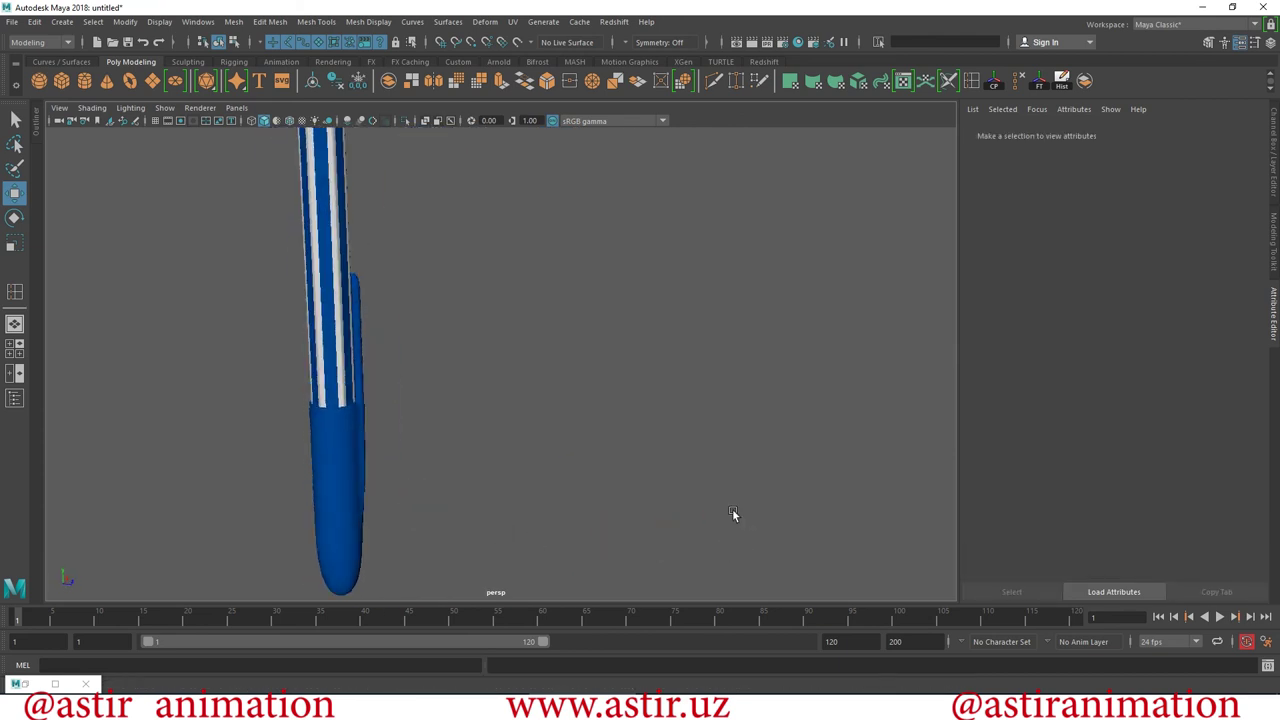
{"action": "scroll", "coordinate": [734, 514], "scroll_direction": "down", "scroll_amount": 5}
{"action": "mouse_move", "coordinate": [397, 374]}
{"action": "left_mouse_down", "text": "alt"}
{"action": "mouse_move", "coordinate": [434, 462]}
{"action": "mouse_move", "coordinate": [457, 583]}
{"action": "mouse_move", "coordinate": [697, 600]}
{"action": "mouse_move", "coordinate": [937, 560]}
{"action": "mouse_move", "coordinate": [1011, 524]}
{"action": "left_mouse_up", "text": "alt"}
{"action": "scroll", "coordinate": [620, 517], "scroll_direction": "up", "scroll_amount": 3}
{"action": "right_click_drag", "start_coordinate": [628, 514], "coordinate": [740, 554], "text": "alt"}
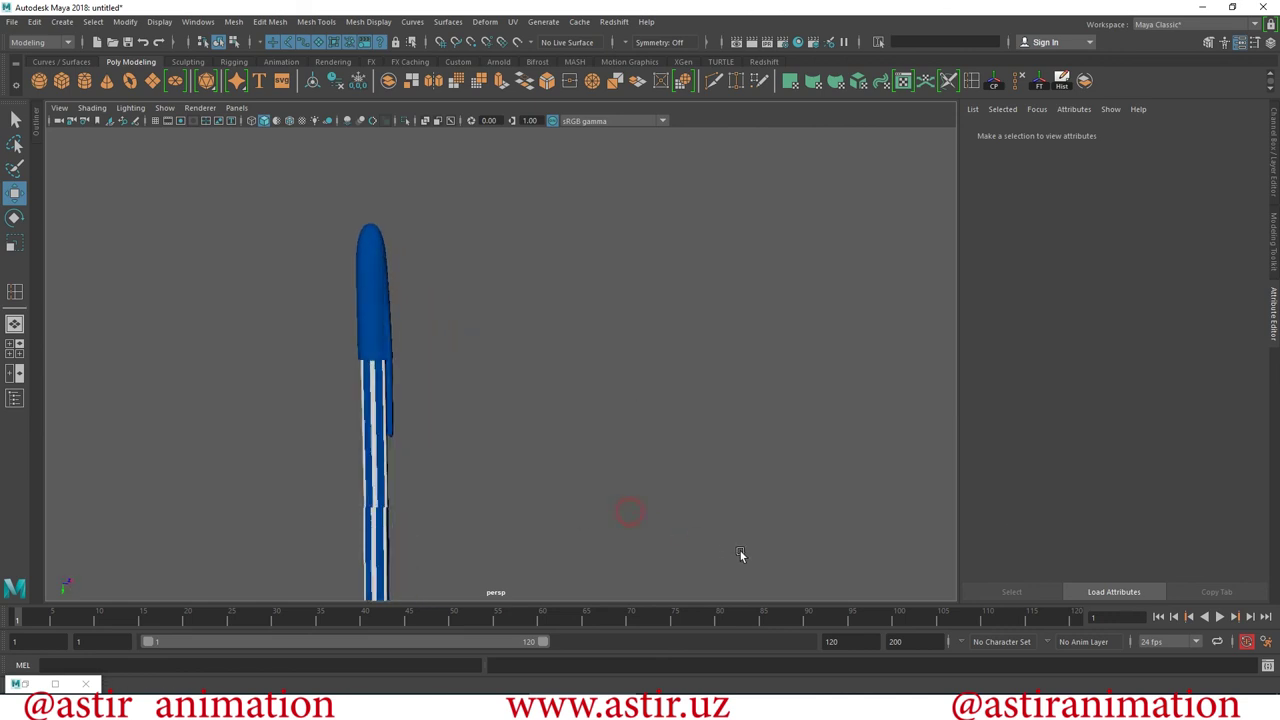
{"action": "left_click", "coordinate": [390, 320]}
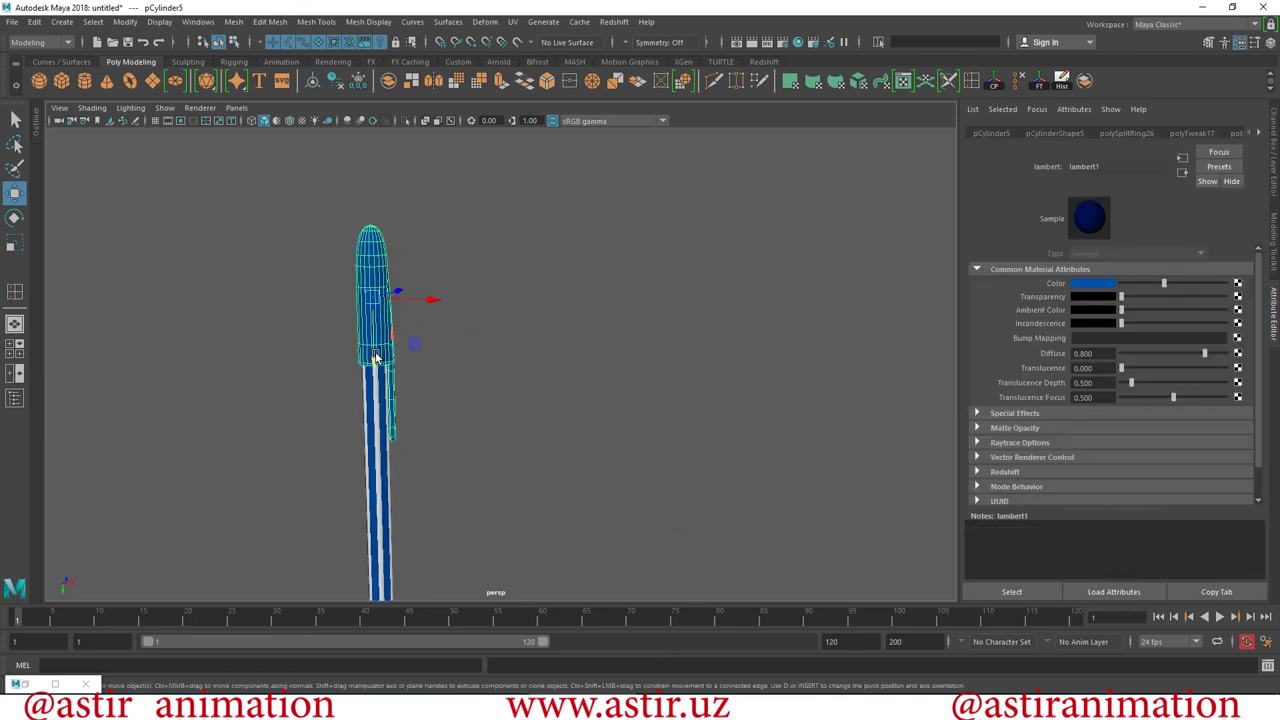
Delete the cap's construction history and review the pen's body and bottom pieces.
{"action": "left_click", "coordinate": [1273, 165]}
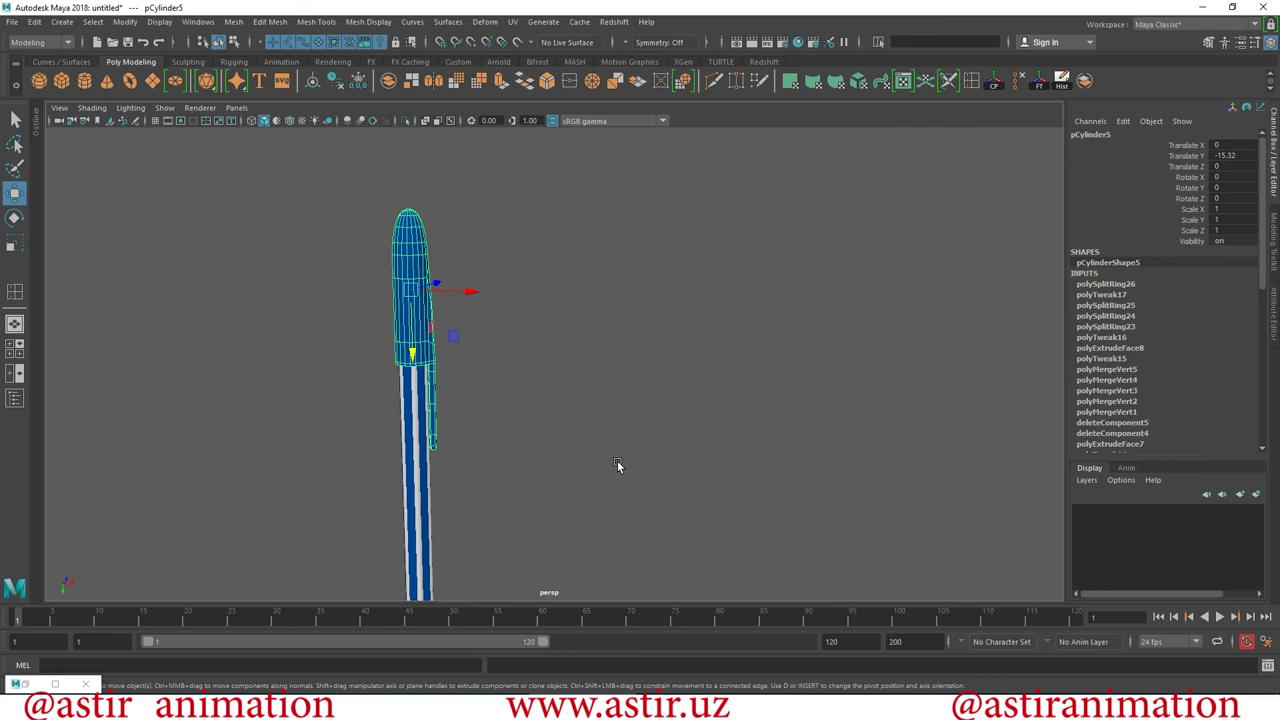
{"action": "left_click", "coordinate": [1061, 80]}
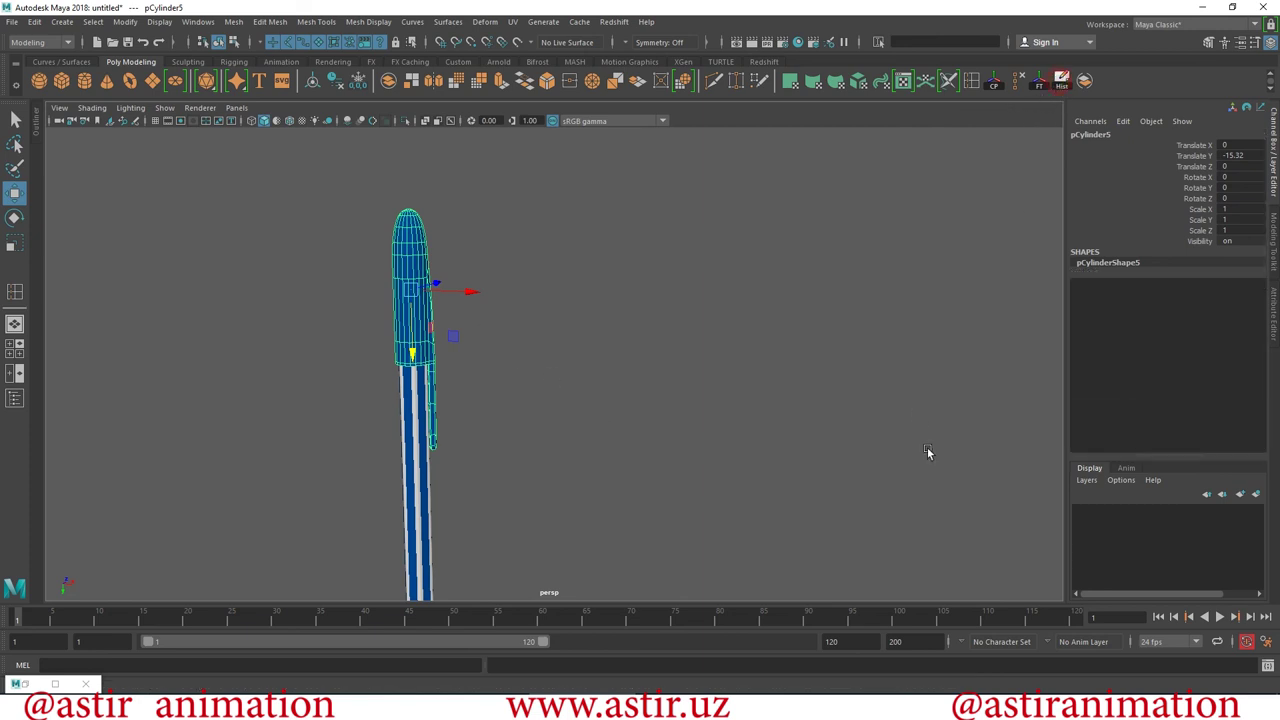
{"action": "left_click", "coordinate": [420, 430]}
{"action": "key", "text": "f"}
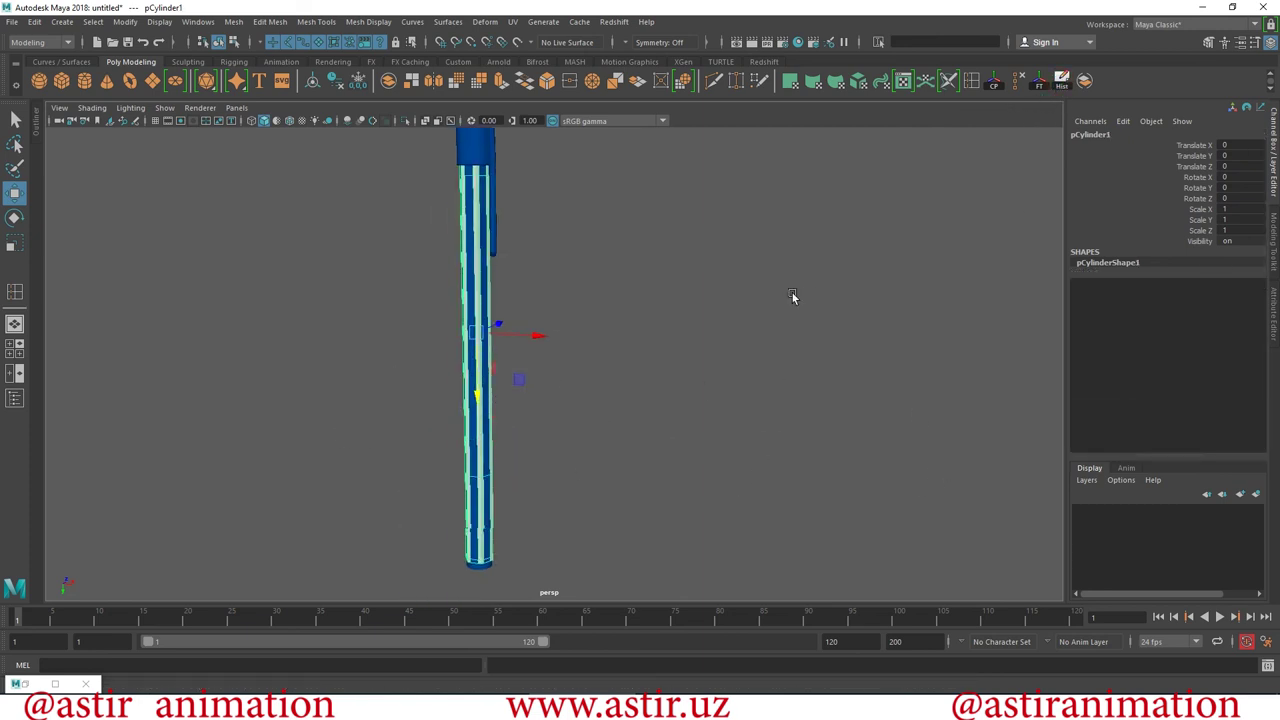
{"action": "left_click", "coordinate": [480, 558]}
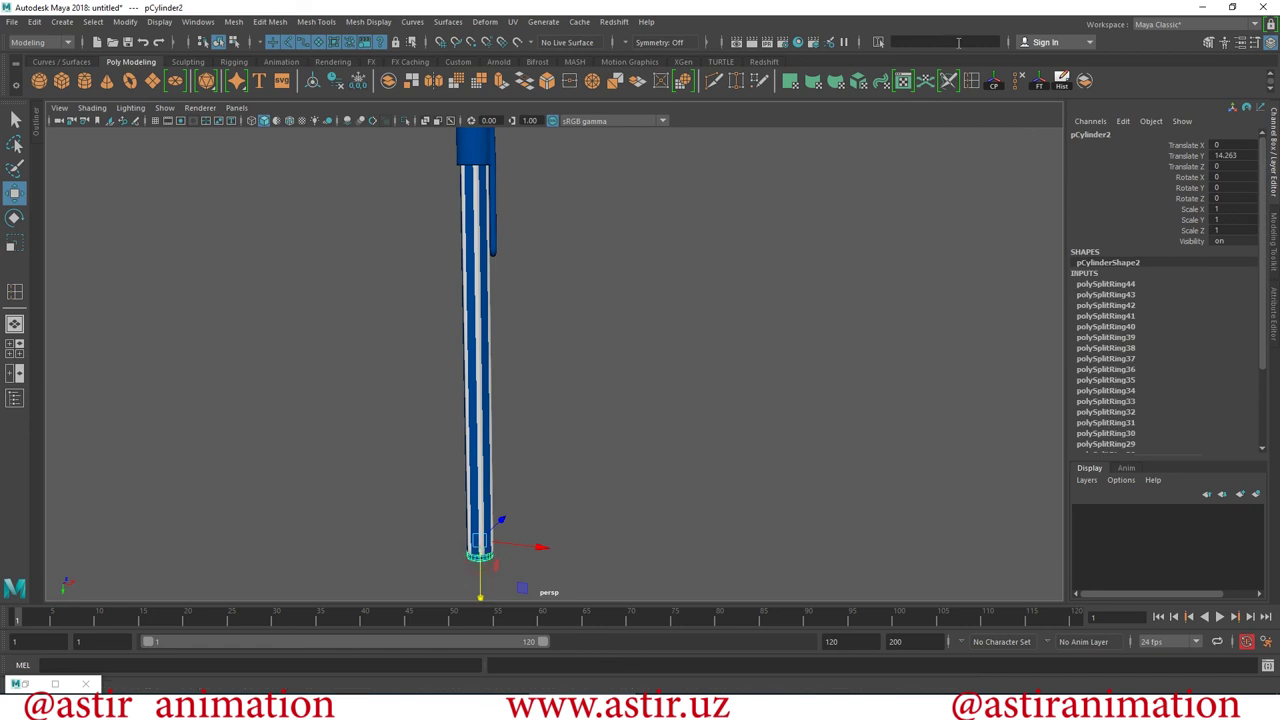
{"action": "left_click", "coordinate": [1041, 160]}
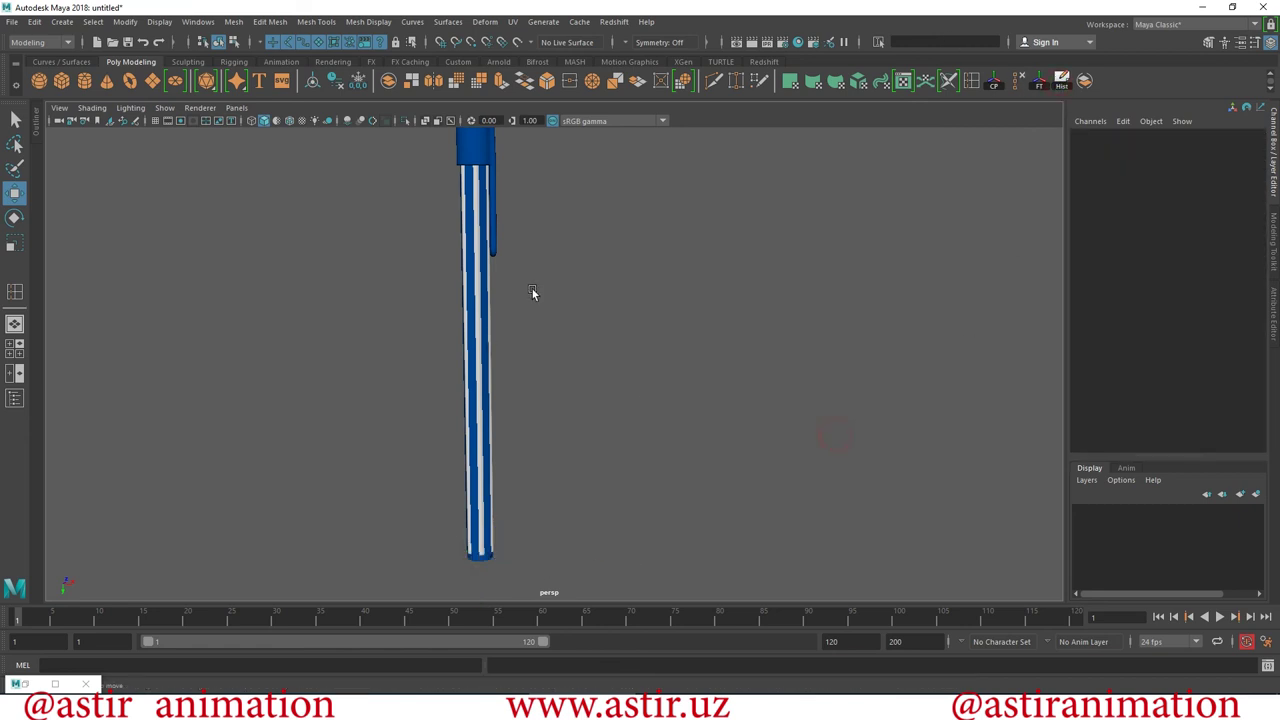
Select the blue cap, put it on a new display layer, layer1, and hide it.
{"action": "left_click_drag", "start_coordinate": [534, 289], "coordinate": [563, 463], "text": "alt"}
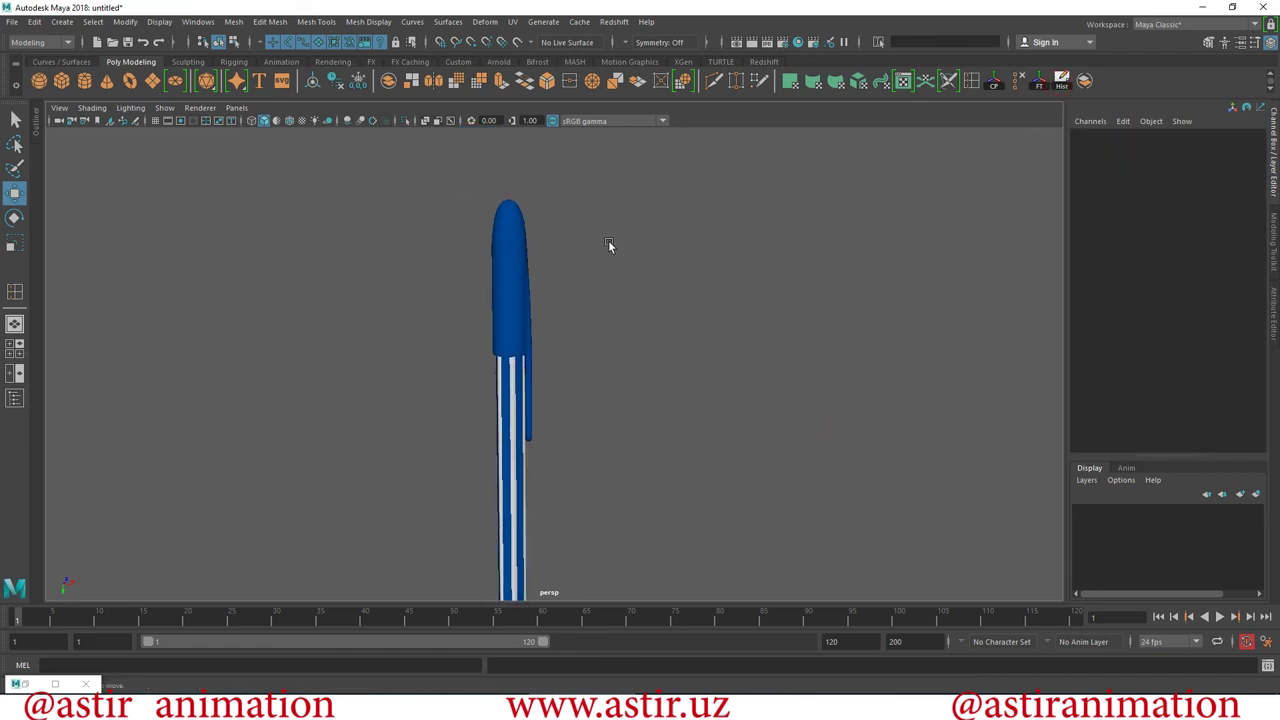
{"action": "left_click", "coordinate": [494, 272]}
{"action": "left_click_drag", "start_coordinate": [508, 286], "coordinate": [697, 277]}
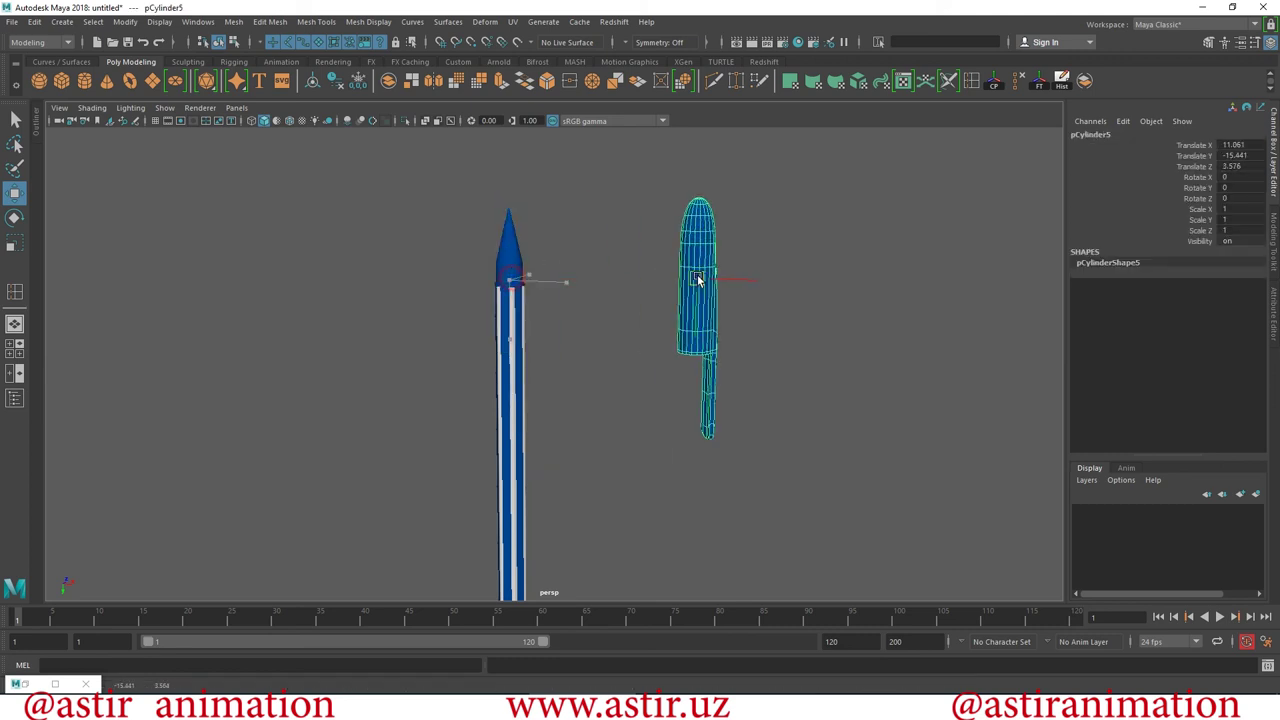
{"action": "key", "text": "ctrl+z"}
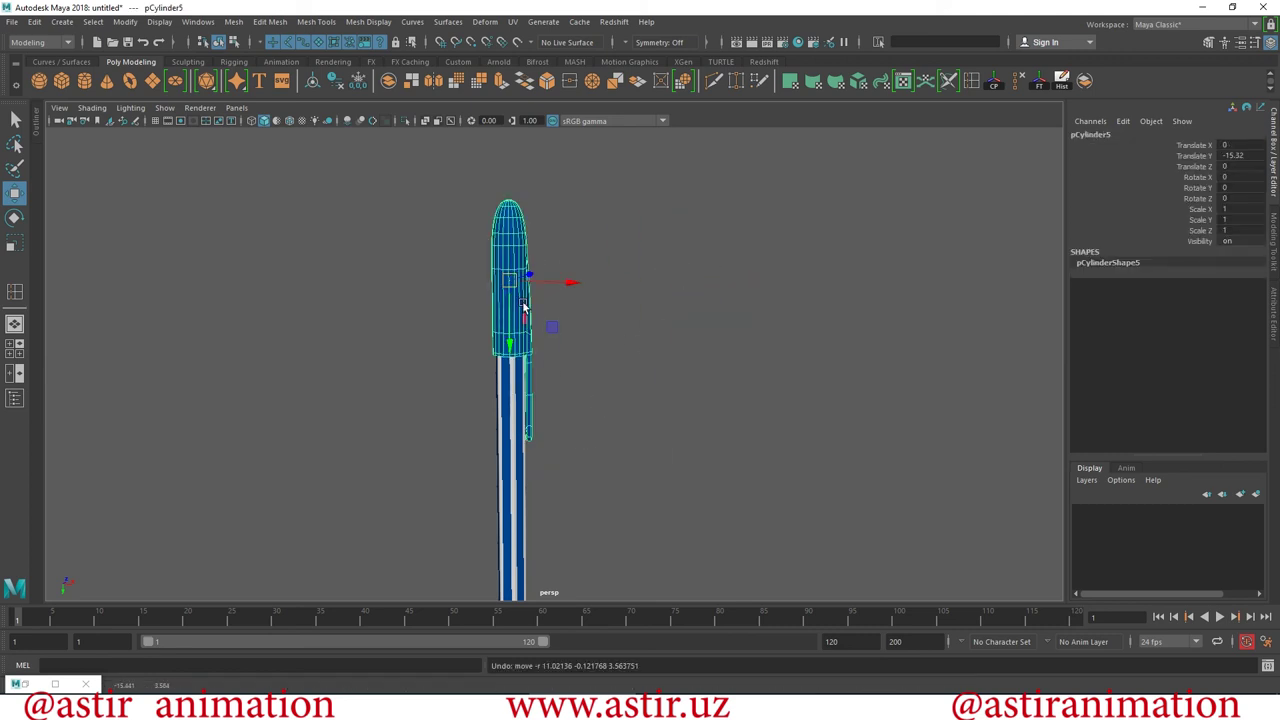
{"action": "left_click", "coordinate": [1257, 494]}
{"action": "left_click", "coordinate": [1081, 512]}
{"action": "left_click", "coordinate": [1081, 512]}
{"action": "left_click", "coordinate": [1081, 512]}
Select the tip cone and sphere and bring up the Assign New Material choices.
{"action": "mouse_move", "coordinate": [380, 228]}
{"action": "left_mouse_down", "text": "alt"}
{"action": "mouse_move", "coordinate": [391, 277]}
{"action": "mouse_move", "coordinate": [377, 366]}
{"action": "left_mouse_up", "text": "alt"}
{"action": "mouse_move", "coordinate": [377, 366]}
{"action": "right_mouse_down", "text": "alt"}
{"action": "mouse_move", "coordinate": [560, 429]}
{"action": "mouse_move", "coordinate": [396, 356]}
{"action": "mouse_move", "coordinate": [643, 477]}
{"action": "mouse_move", "coordinate": [643, 411]}
{"action": "mouse_move", "coordinate": [480, 323]}
{"action": "right_mouse_up", "text": "alt"}
{"action": "left_click", "coordinate": [451, 358]}
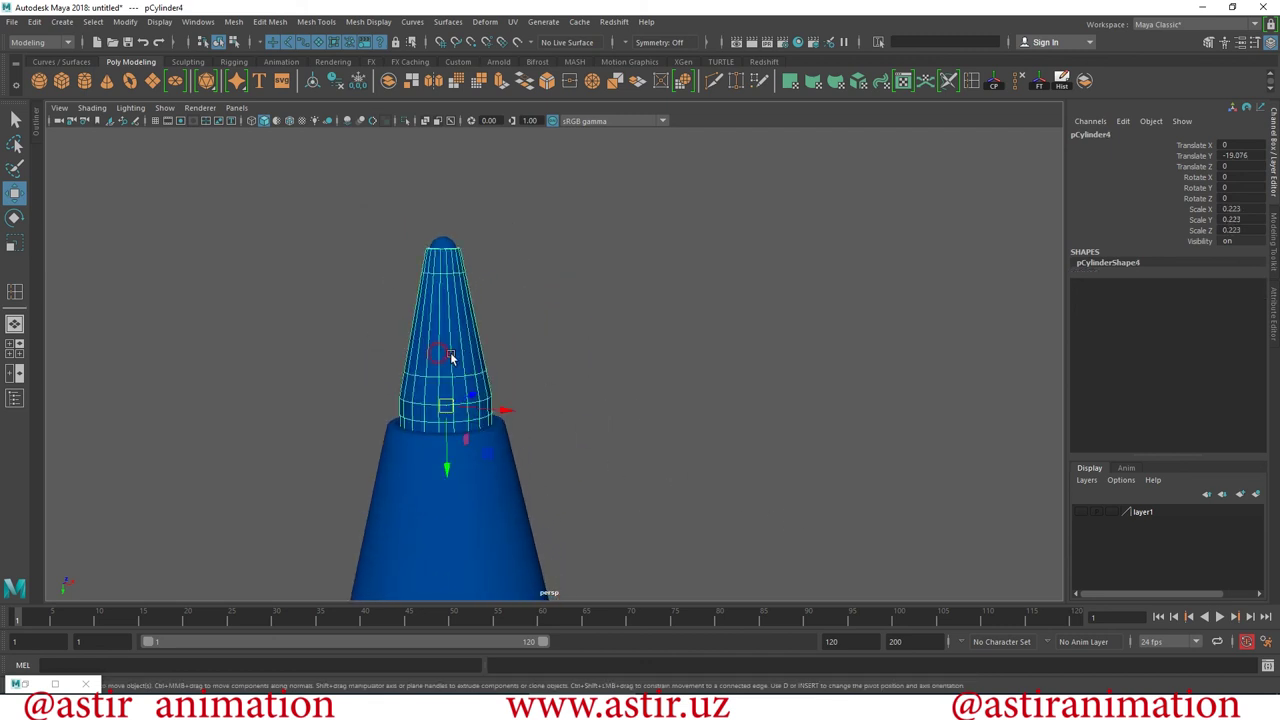
{"action": "left_click_drag", "start_coordinate": [505, 210], "coordinate": [387, 300]}
{"action": "mouse_move", "coordinate": [432, 298]}
{"action": "right_mouse_down"}
{"action": "mouse_move", "coordinate": [419, 358]}
{"action": "mouse_move", "coordinate": [437, 618]}
{"action": "right_mouse_up"}
Assign a new Blinn material, blinn1, to the pen tip and colour it tan.
{"action": "left_click", "coordinate": [464, 317]}
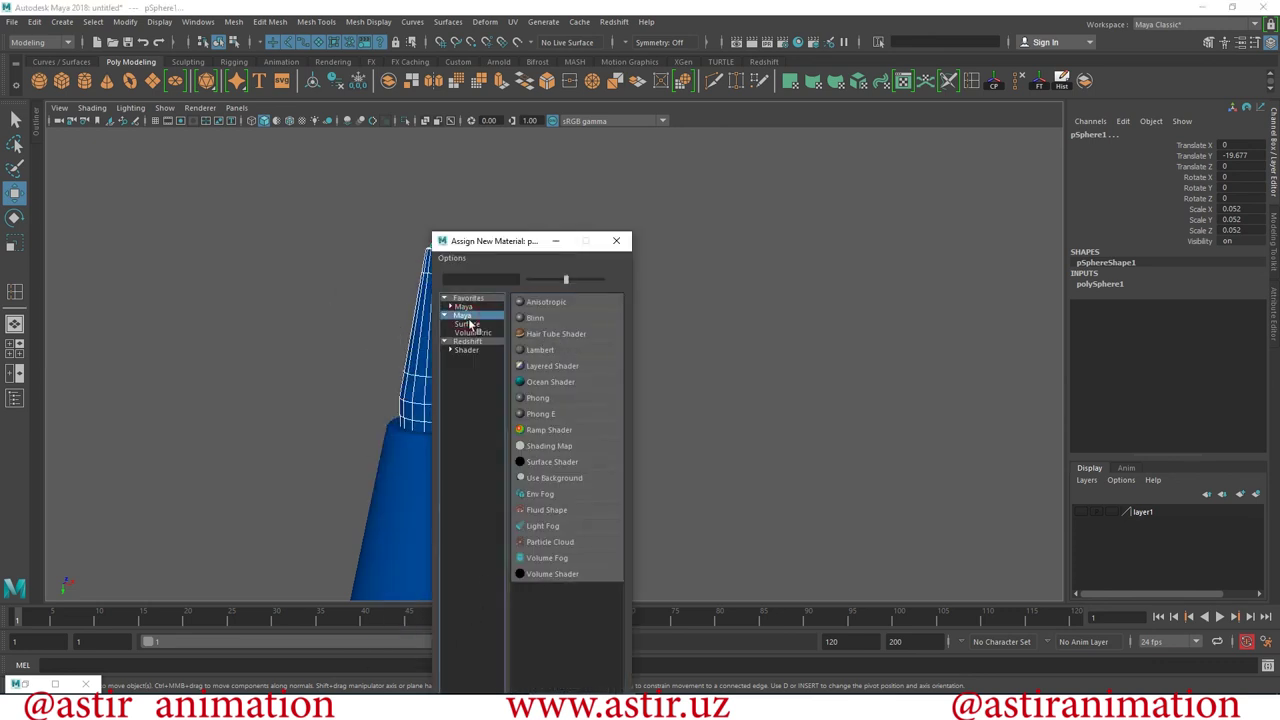
{"action": "left_click", "coordinate": [533, 318]}
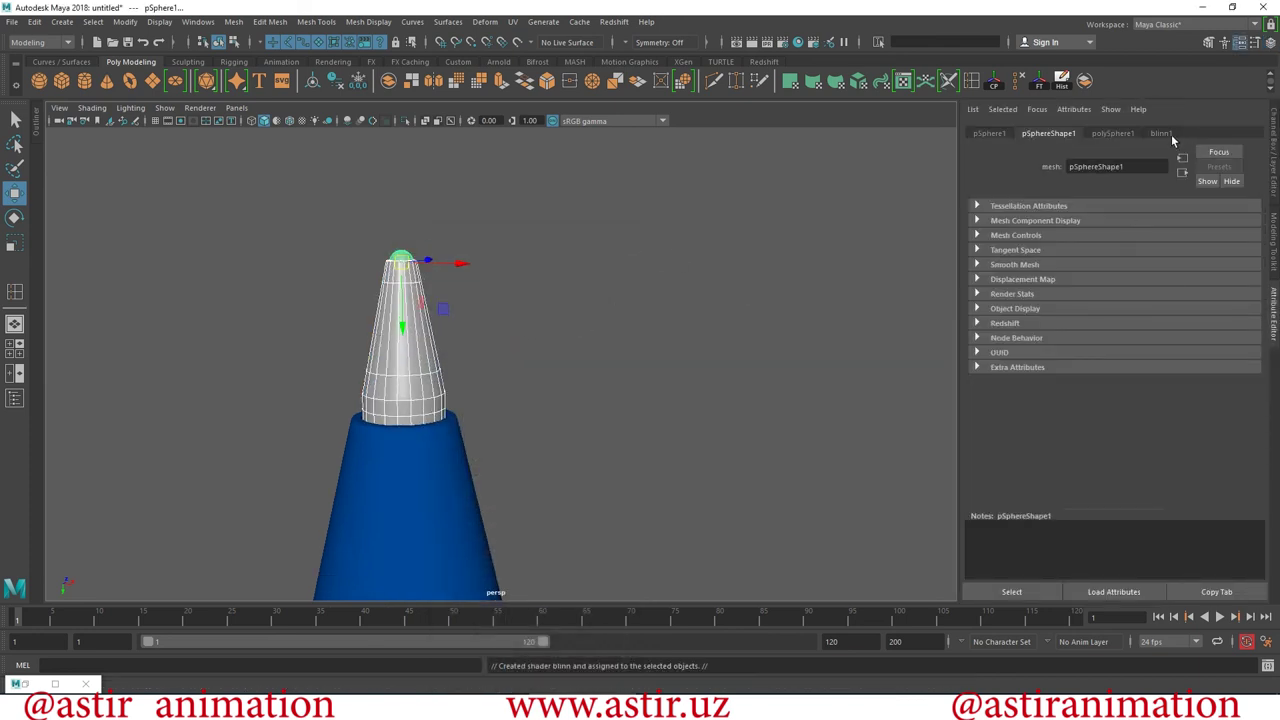
{"action": "left_click", "coordinate": [1161, 133]}
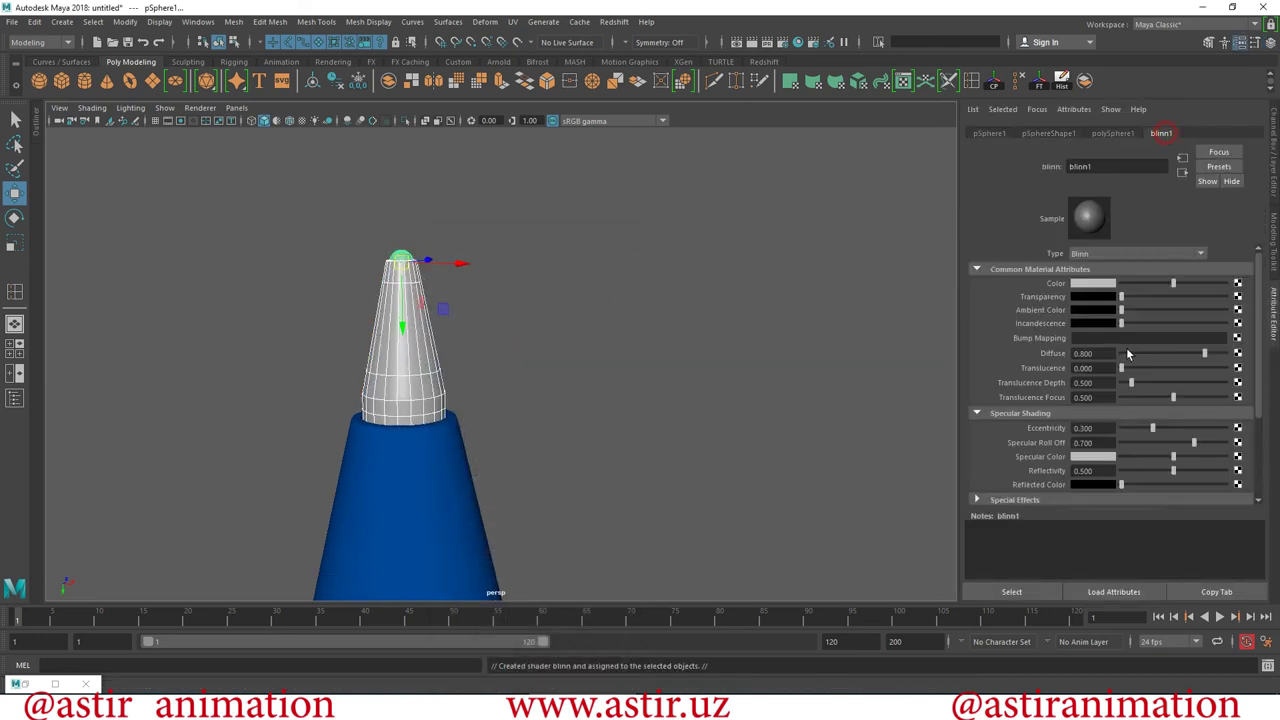
{"action": "left_click", "coordinate": [1094, 284]}
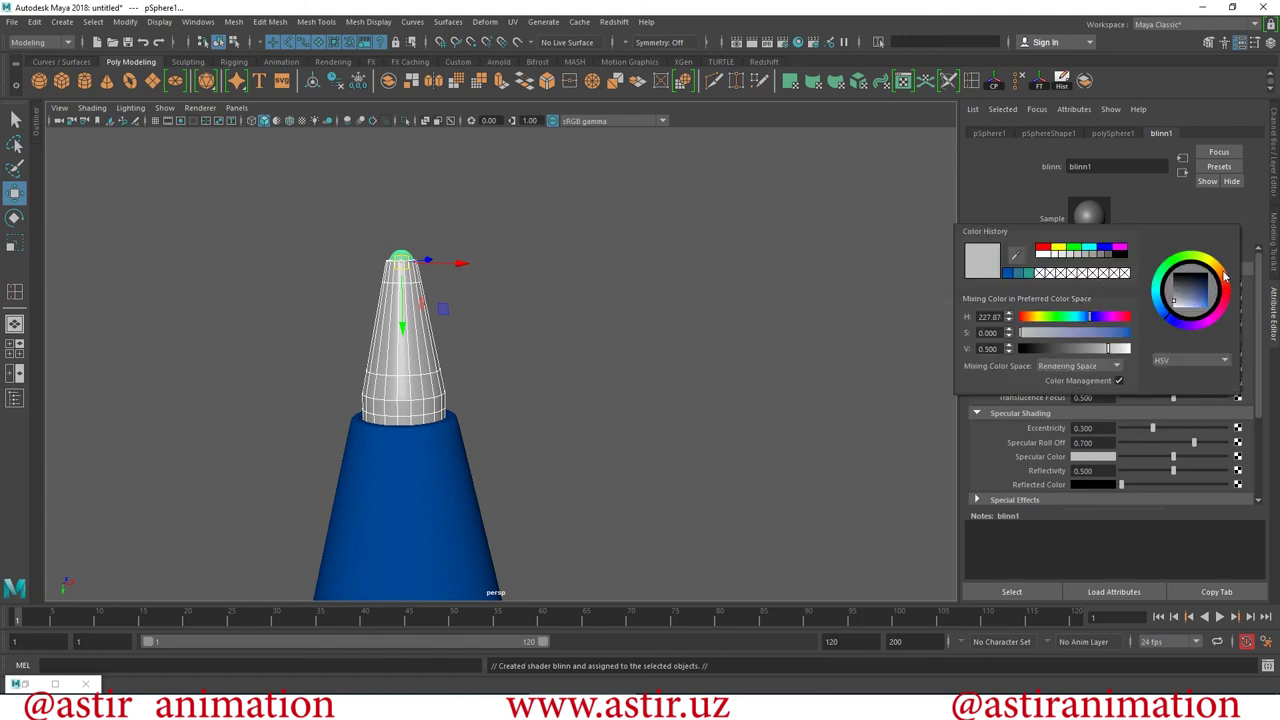
{"action": "left_click_drag", "start_coordinate": [1207, 295], "coordinate": [1200, 305]}
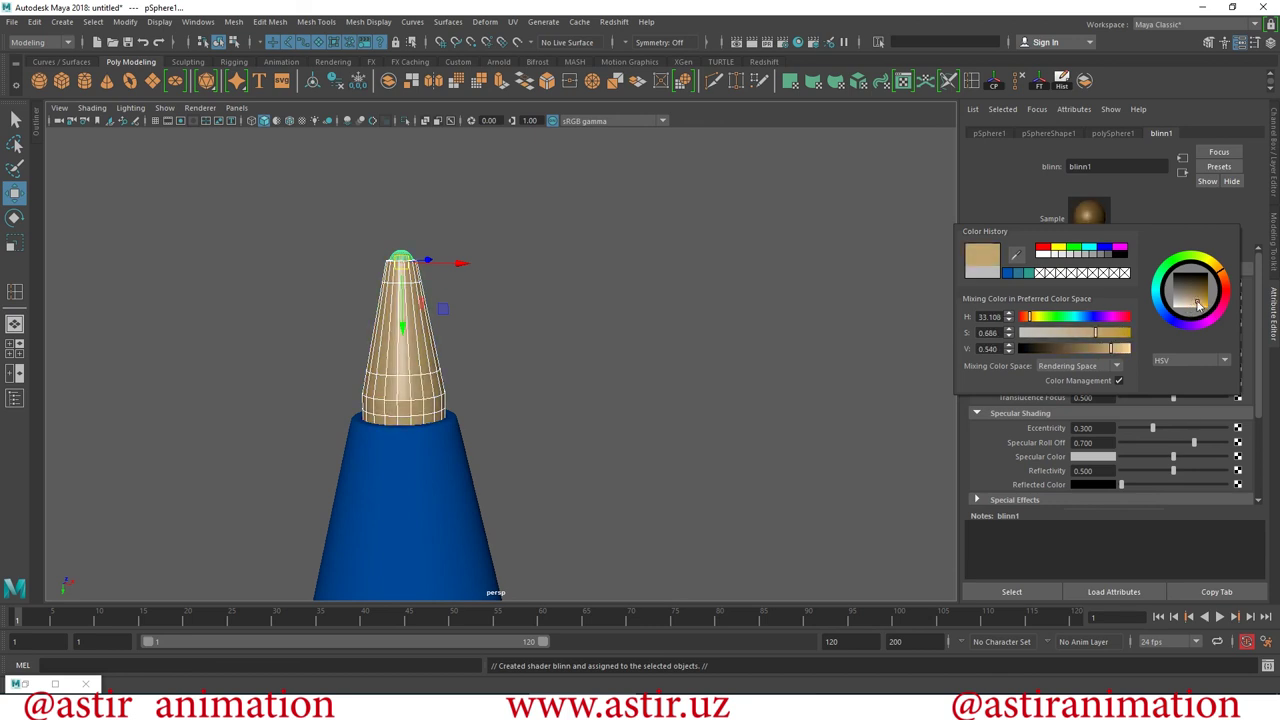
{"action": "left_click", "coordinate": [662, 287]}
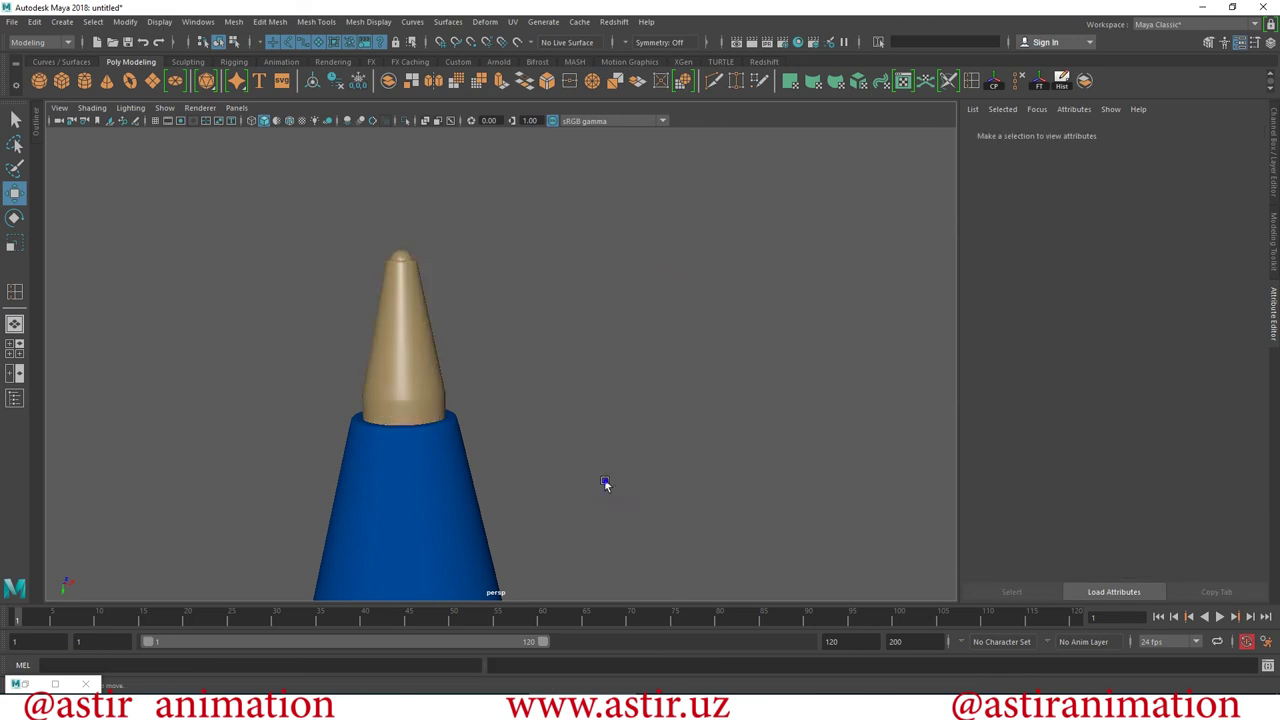
{"action": "left_click", "coordinate": [428, 386]}
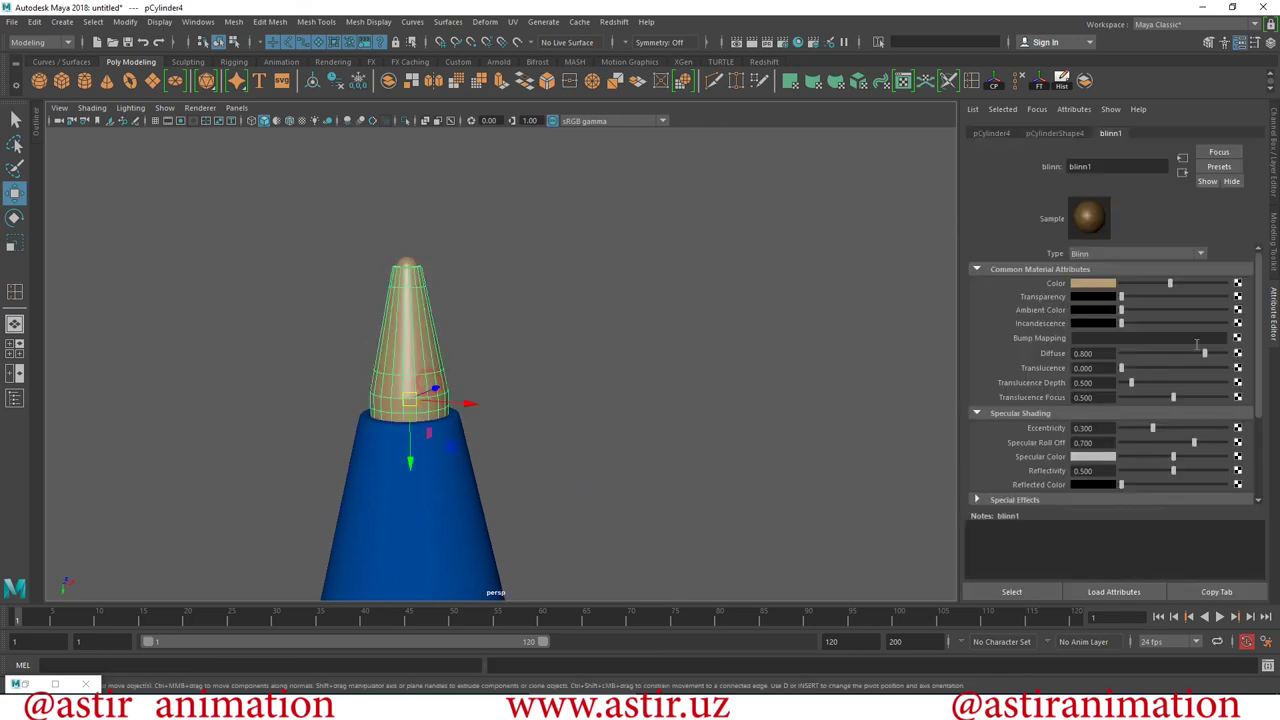
Retune blinn1 to dark brown (saturation 0.373, value 0.193) and zoom in on the tip.
{"action": "left_click", "coordinate": [1103, 286]}
{"action": "mouse_move", "coordinate": [1249, 341]}
{"action": "left_mouse_down"}
{"action": "mouse_move", "coordinate": [1236, 337]}
{"action": "mouse_move", "coordinate": [1257, 322]}
{"action": "left_mouse_up"}
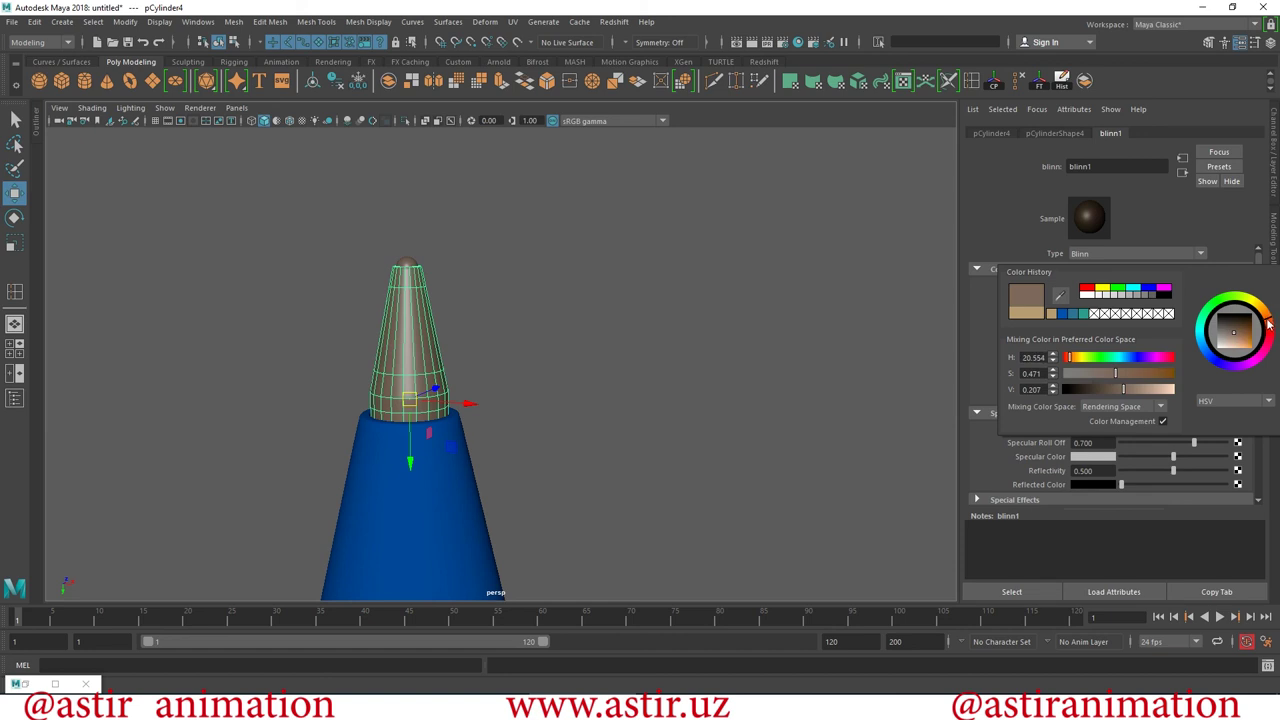
{"action": "left_click_drag", "start_coordinate": [1237, 344], "coordinate": [1238, 338]}
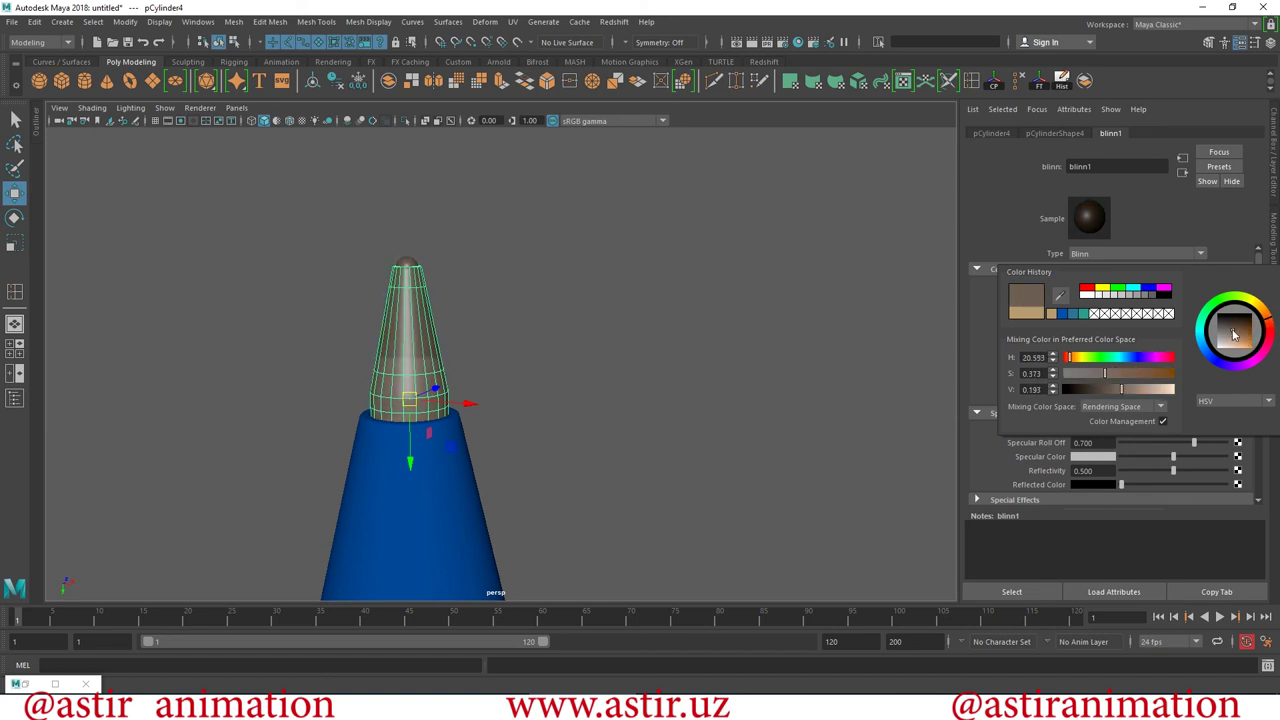
{"action": "left_click", "coordinate": [666, 486]}
{"action": "mouse_move", "coordinate": [200, 389]}
{"action": "left_mouse_down", "text": "alt"}
{"action": "mouse_move", "coordinate": [263, 590]}
{"action": "mouse_move", "coordinate": [457, 520]}
{"action": "left_mouse_up", "text": "alt"}
{"action": "right_click_drag", "start_coordinate": [457, 520], "coordinate": [429, 457], "text": "alt"}
{"action": "mouse_move", "coordinate": [429, 457]}
{"action": "left_mouse_down", "text": "alt"}
{"action": "mouse_move", "coordinate": [557, 363]}
{"action": "mouse_move", "coordinate": [390, 318]}
{"action": "mouse_move", "coordinate": [686, 403]}
{"action": "mouse_move", "coordinate": [571, 400]}
{"action": "mouse_move", "coordinate": [563, 457]}
{"action": "mouse_move", "coordinate": [591, 501]}
{"action": "left_mouse_up", "text": "alt"}
{"action": "right_click_drag", "start_coordinate": [591, 501], "coordinate": [699, 535], "text": "alt"}
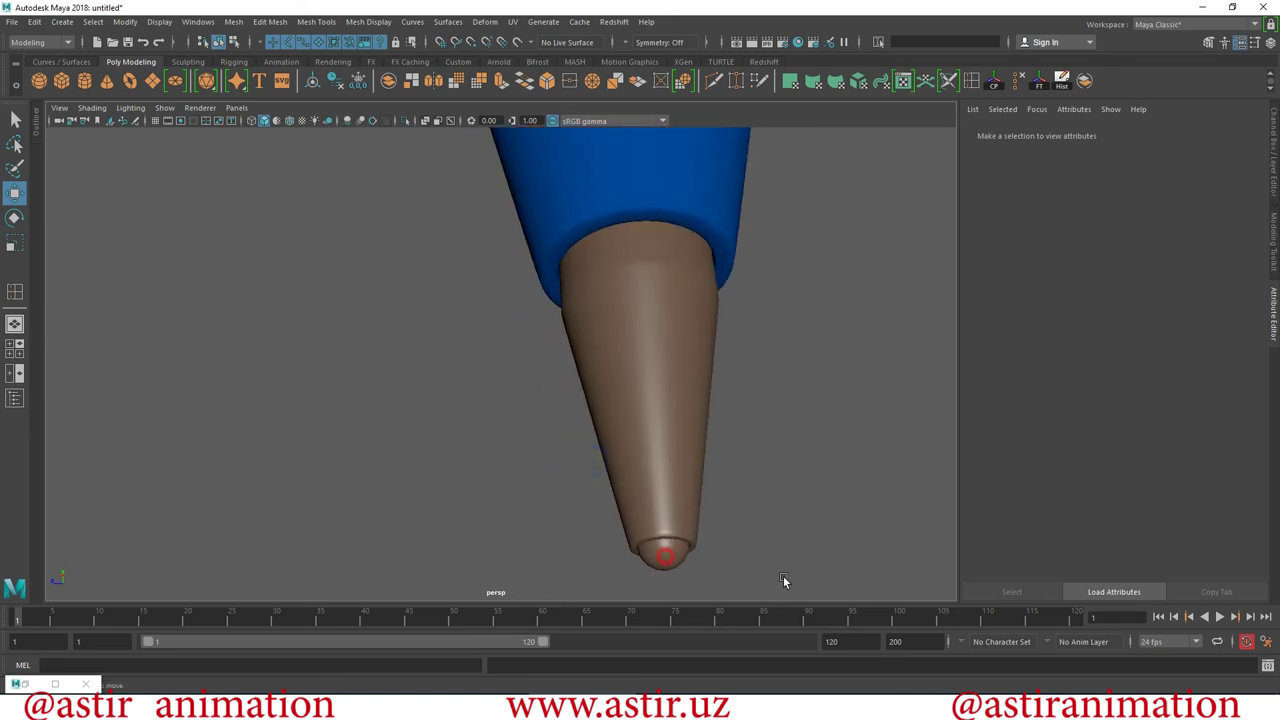
Deselect the tip and orbit out to view the whole pen.
{"action": "left_click", "coordinate": [665, 553]}
{"action": "left_click_drag", "start_coordinate": [729, 391], "coordinate": [597, 366], "text": "alt"}
{"action": "left_click", "coordinate": [597, 366]}
{"action": "mouse_move", "coordinate": [597, 366]}
{"action": "right_mouse_down", "text": "alt"}
{"action": "mouse_move", "coordinate": [524, 414]}
{"action": "mouse_move", "coordinate": [720, 437]}
{"action": "right_mouse_up", "text": "alt"}
{"action": "left_click", "coordinate": [752, 437]}
{"action": "right_click_drag", "start_coordinate": [531, 388], "coordinate": [671, 366], "text": "alt"}
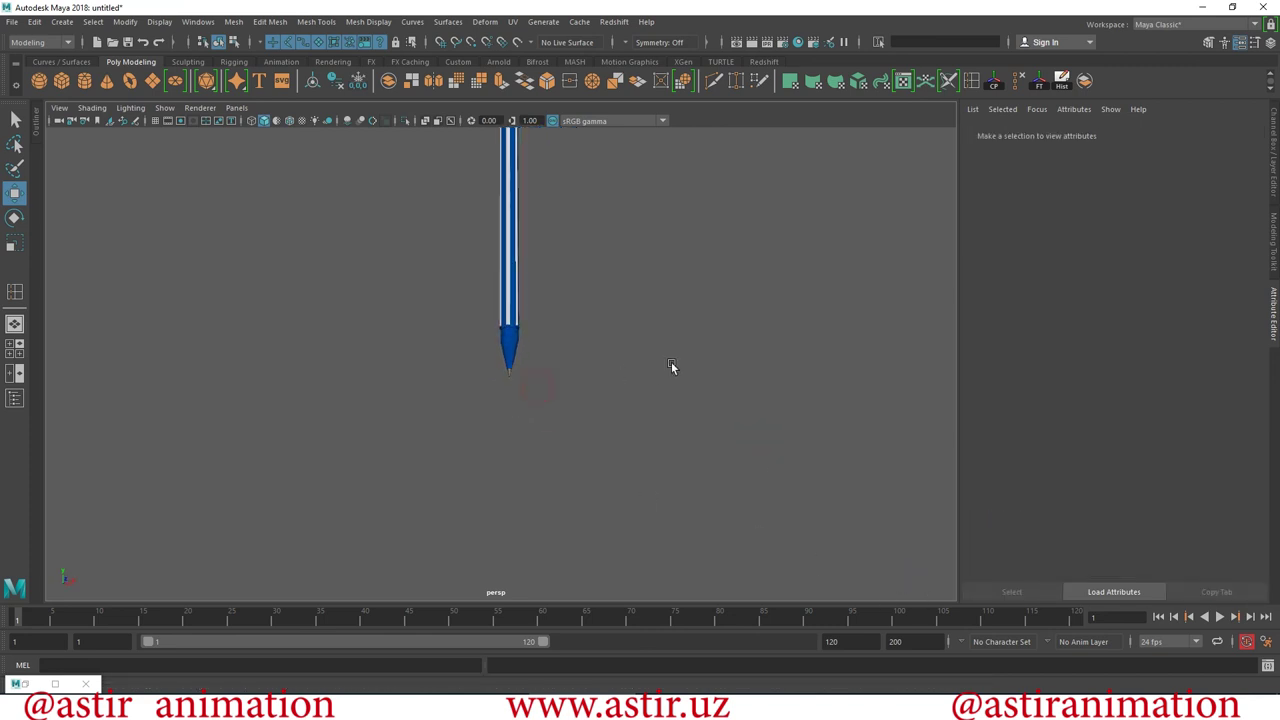
{"action": "left_click_drag", "start_coordinate": [671, 366], "coordinate": [834, 380], "text": "alt"}
{"action": "mouse_move", "coordinate": [652, 471]}
{"action": "left_mouse_down", "text": "alt"}
{"action": "mouse_move", "coordinate": [568, 475]}
{"action": "mouse_move", "coordinate": [543, 543]}
{"action": "mouse_move", "coordinate": [763, 597]}
{"action": "left_mouse_up", "text": "alt"}
Orbit and zoom until the pen stands upright in the centre of the view.
{"action": "left_click_drag", "start_coordinate": [531, 480], "coordinate": [540, 434], "text": "alt"}
{"action": "mouse_move", "coordinate": [548, 426]}
{"action": "right_mouse_down", "text": "alt"}
{"action": "mouse_move", "coordinate": [490, 445]}
{"action": "mouse_move", "coordinate": [409, 314]}
{"action": "mouse_move", "coordinate": [580, 394]}
{"action": "right_mouse_up", "text": "alt"}
{"action": "mouse_move", "coordinate": [651, 328]}
{"action": "left_mouse_down", "text": "alt"}
{"action": "mouse_move", "coordinate": [663, 306]}
{"action": "mouse_move", "coordinate": [557, 385]}
{"action": "left_mouse_up", "text": "alt"}
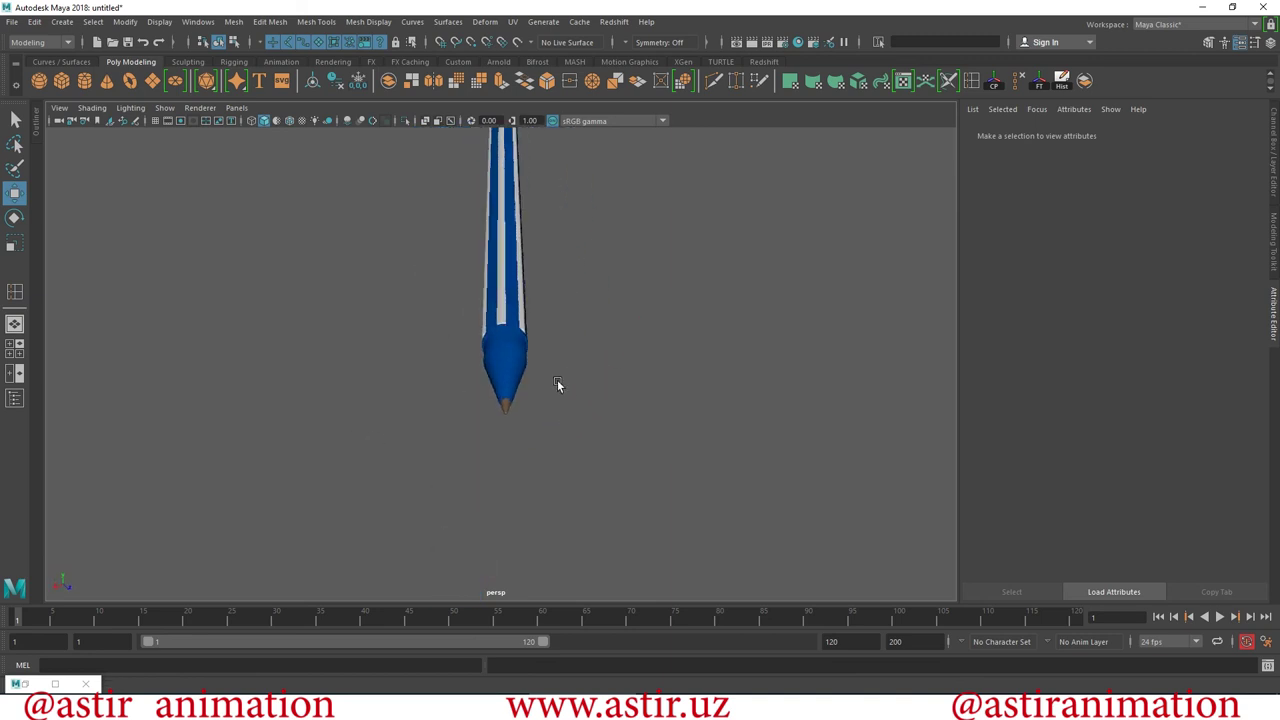
{"action": "left_click_drag", "start_coordinate": [535, 477], "coordinate": [749, 514], "text": "alt"}
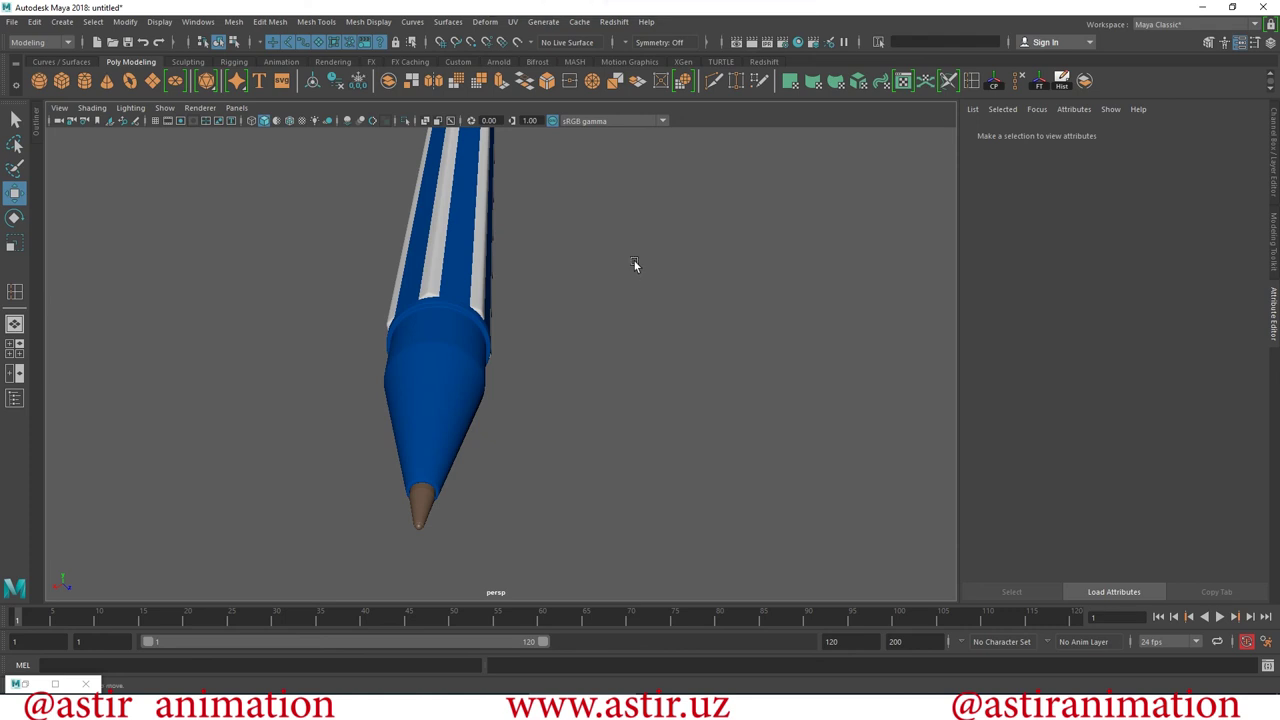
{"action": "left_click_drag", "start_coordinate": [576, 367], "coordinate": [571, 443], "text": "alt"}
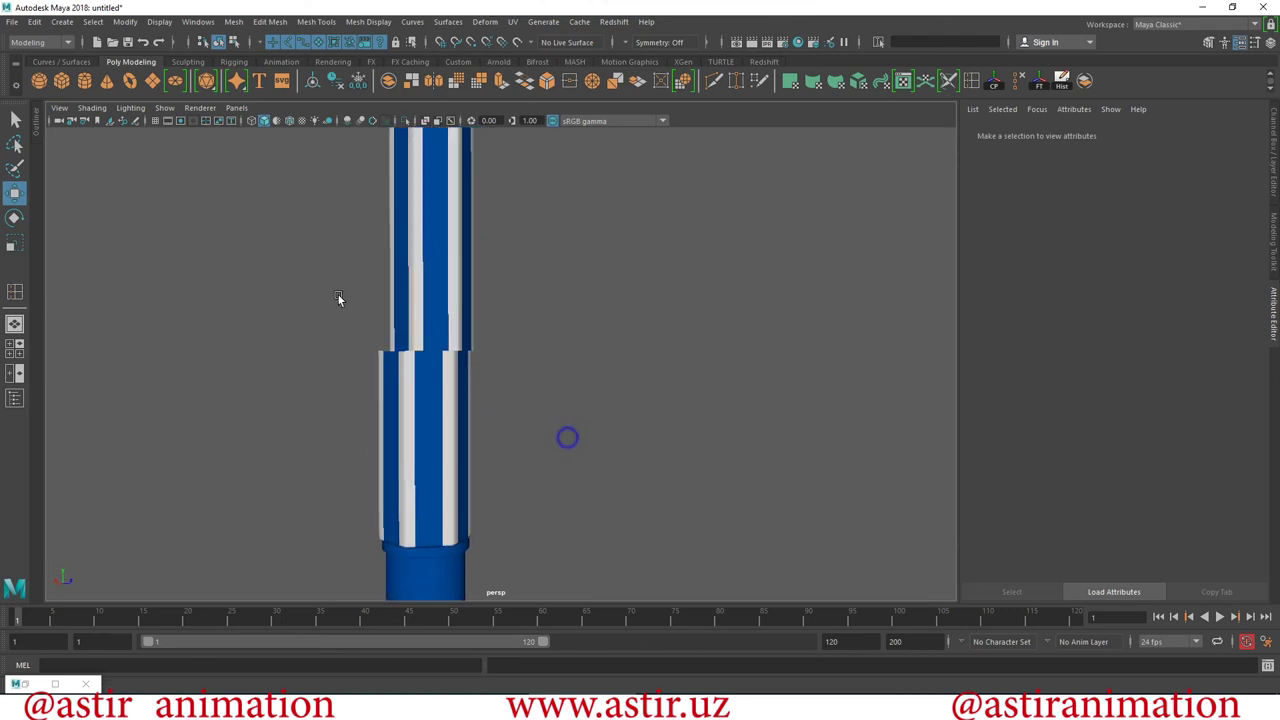
{"action": "right_click_drag", "start_coordinate": [569, 437], "coordinate": [263, 286], "text": "alt"}
{"action": "mouse_move", "coordinate": [263, 286]}
{"action": "left_mouse_down", "text": "alt"}
{"action": "mouse_move", "coordinate": [299, 387]}
{"action": "mouse_move", "coordinate": [462, 451]}
{"action": "left_mouse_up", "text": "alt"}
{"action": "right_click_drag", "start_coordinate": [462, 451], "coordinate": [605, 275], "text": "alt"}
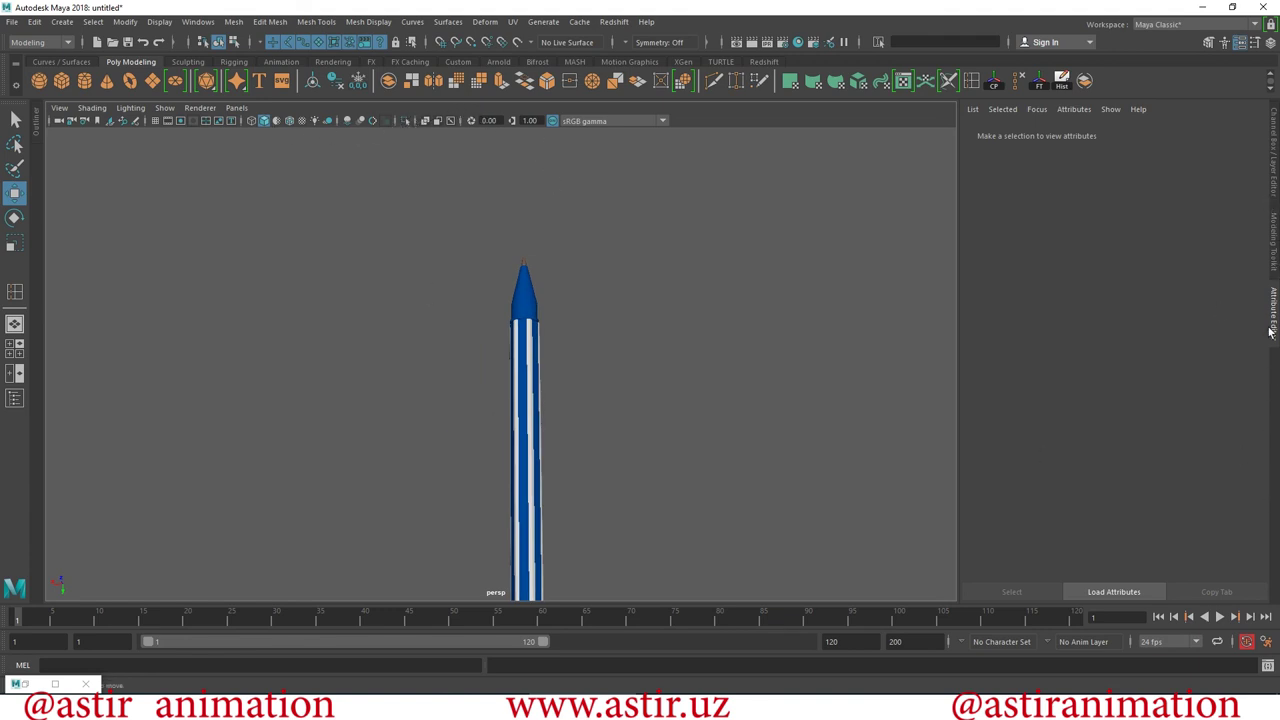
Turn layer1's visibility back on so the blue cap shows over the pen.
{"action": "left_click", "coordinate": [1273, 183]}
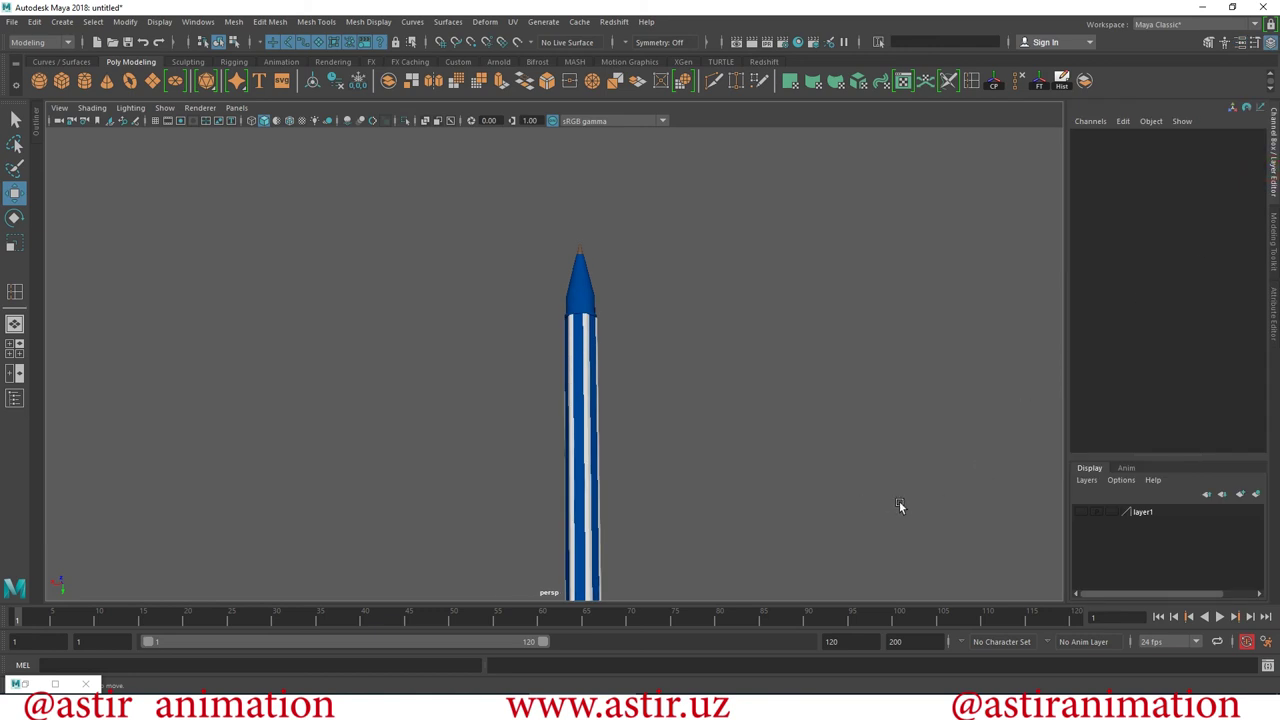
{"action": "left_click_drag", "start_coordinate": [899, 506], "coordinate": [851, 535], "text": "alt"}
{"action": "left_click", "coordinate": [1081, 514]}
{"action": "left_click", "coordinate": [1081, 514]}
{"action": "mouse_move", "coordinate": [731, 523]}
{"action": "left_mouse_down", "text": "alt"}
{"action": "mouse_move", "coordinate": [360, 408]}
{"action": "mouse_move", "coordinate": [369, 502]}
{"action": "mouse_move", "coordinate": [617, 400]}
{"action": "mouse_move", "coordinate": [586, 363]}
{"action": "mouse_move", "coordinate": [566, 404]}
{"action": "mouse_move", "coordinate": [731, 365]}
{"action": "left_mouse_up", "text": "alt"}
{"action": "left_click", "coordinate": [1081, 514]}
{"action": "left_click", "coordinate": [1081, 514]}
{"action": "mouse_move", "coordinate": [686, 481]}
{"action": "left_mouse_down", "text": "alt"}
{"action": "mouse_move", "coordinate": [829, 520]}
{"action": "mouse_move", "coordinate": [866, 466]}
{"action": "mouse_move", "coordinate": [677, 369]}
{"action": "mouse_move", "coordinate": [396, 326]}
{"action": "mouse_move", "coordinate": [426, 434]}
{"action": "mouse_move", "coordinate": [757, 491]}
{"action": "mouse_move", "coordinate": [977, 491]}
{"action": "mouse_move", "coordinate": [822, 453]}
{"action": "left_mouse_up", "text": "alt"}
{"action": "right_click_drag", "start_coordinate": [822, 453], "coordinate": [377, 360], "text": "alt"}
{"action": "mouse_move", "coordinate": [377, 360]}
{"action": "left_mouse_down", "text": "alt"}
{"action": "mouse_move", "coordinate": [480, 363]}
{"action": "mouse_move", "coordinate": [494, 380]}
{"action": "mouse_move", "coordinate": [840, 451]}
{"action": "mouse_move", "coordinate": [946, 446]}
{"action": "mouse_move", "coordinate": [458, 335]}
{"action": "left_mouse_up", "text": "alt"}
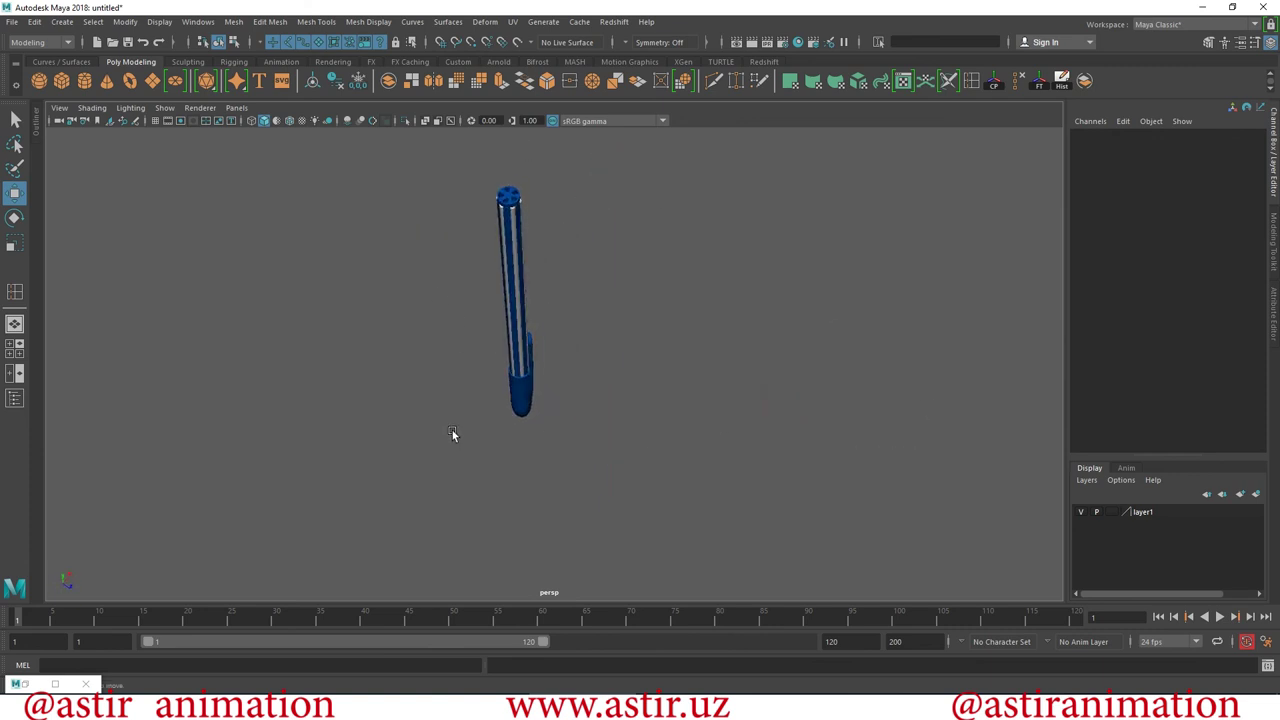